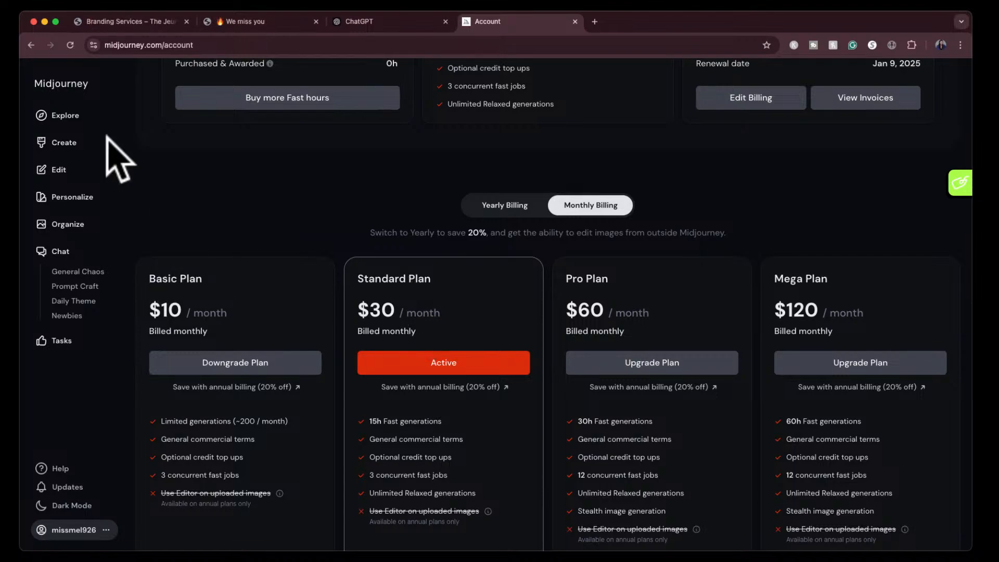
- In Midjourney's Explore gallery, view the prompt of the creature-in-a-glass-tank image and close its detail view
click(68, 117)
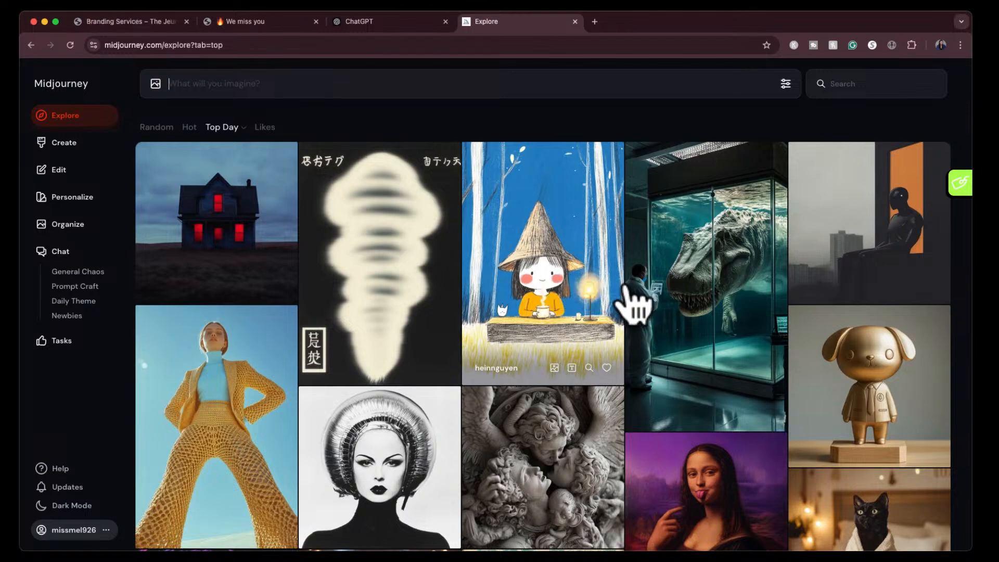
click(694, 307)
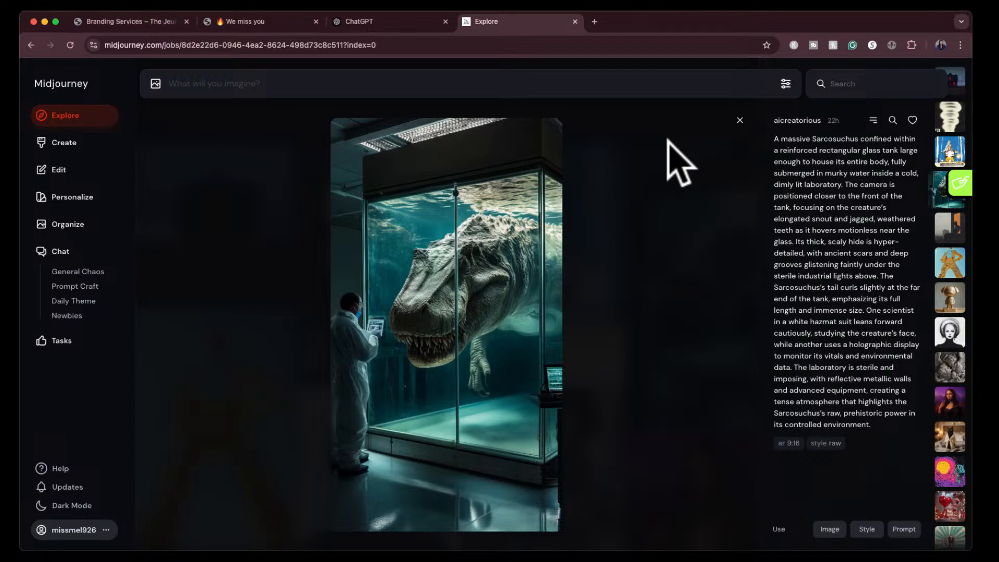
click(398, 23)
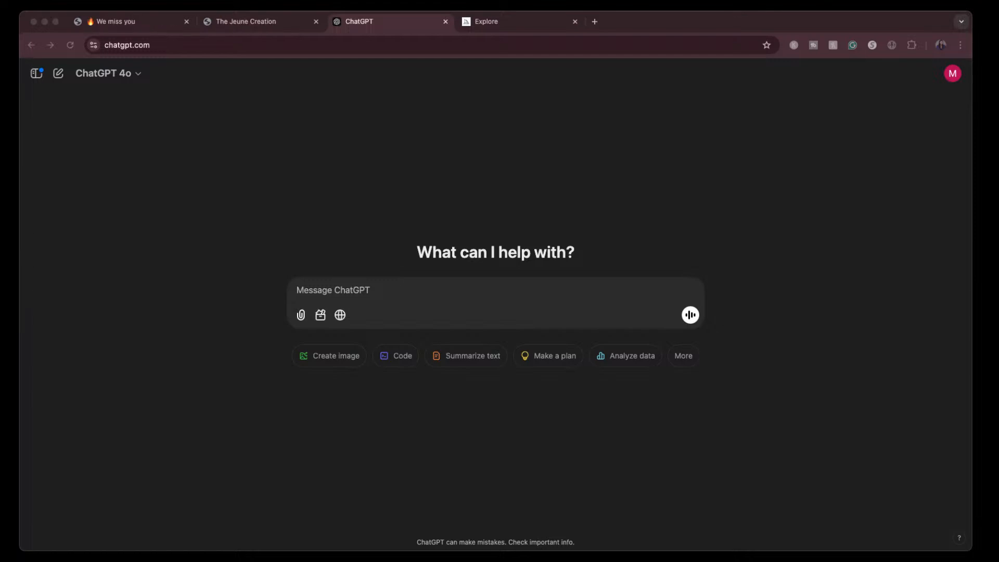
drag(282, 83, 471, 21)
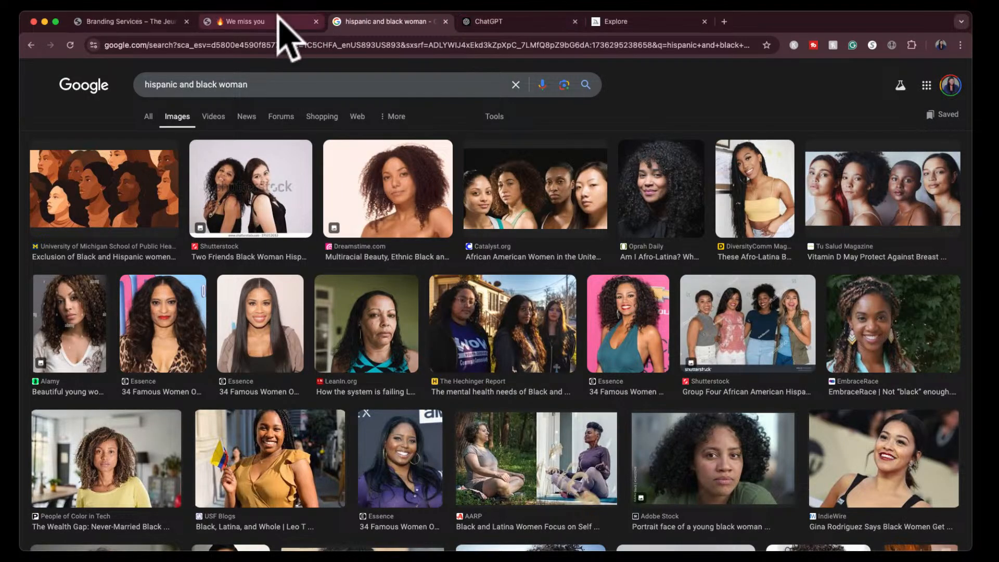
click(281, 20)
click(517, 19)
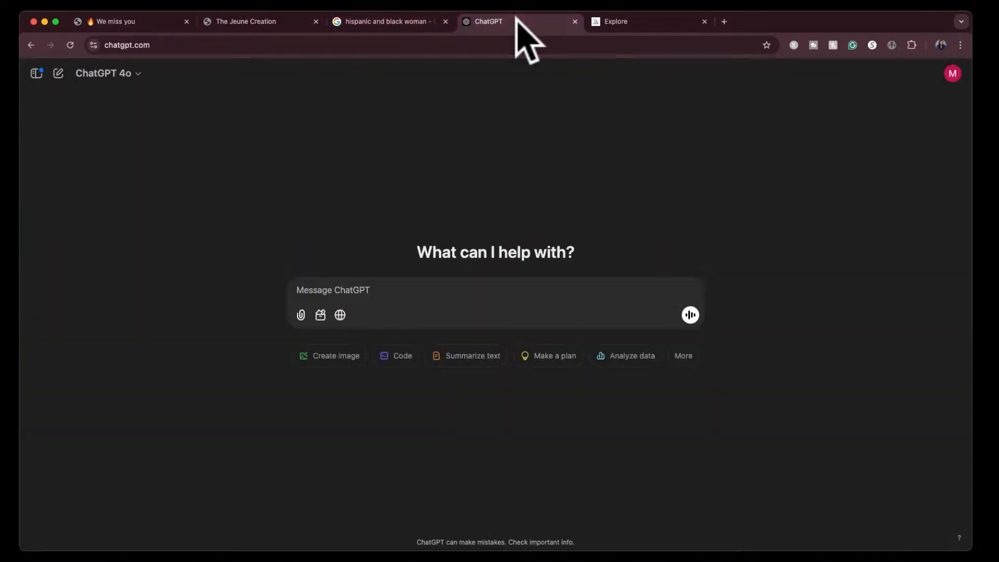
click(623, 22)
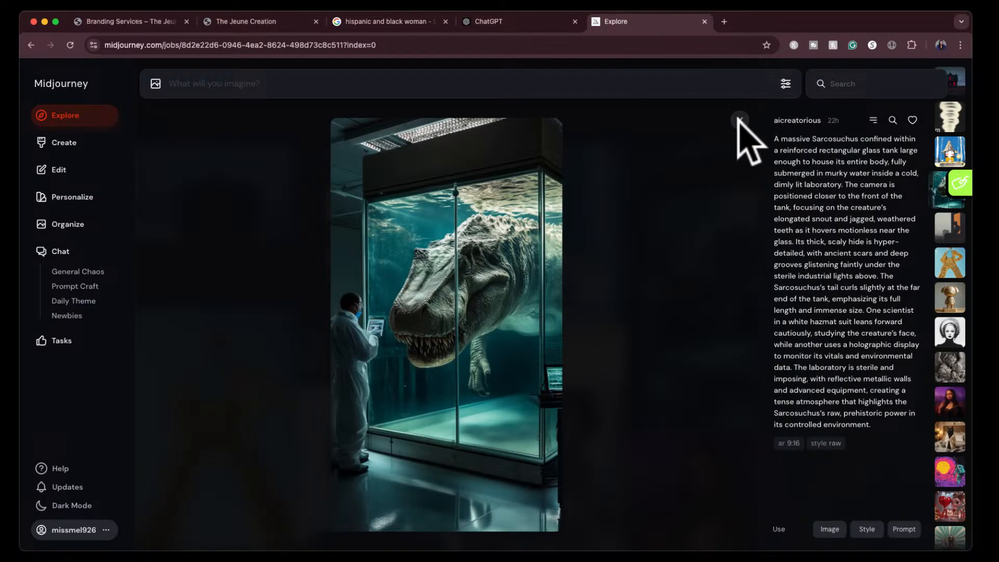
click(739, 120)
- Switch to the Google Images results and change the search to "hispanic and black women"
click(364, 24)
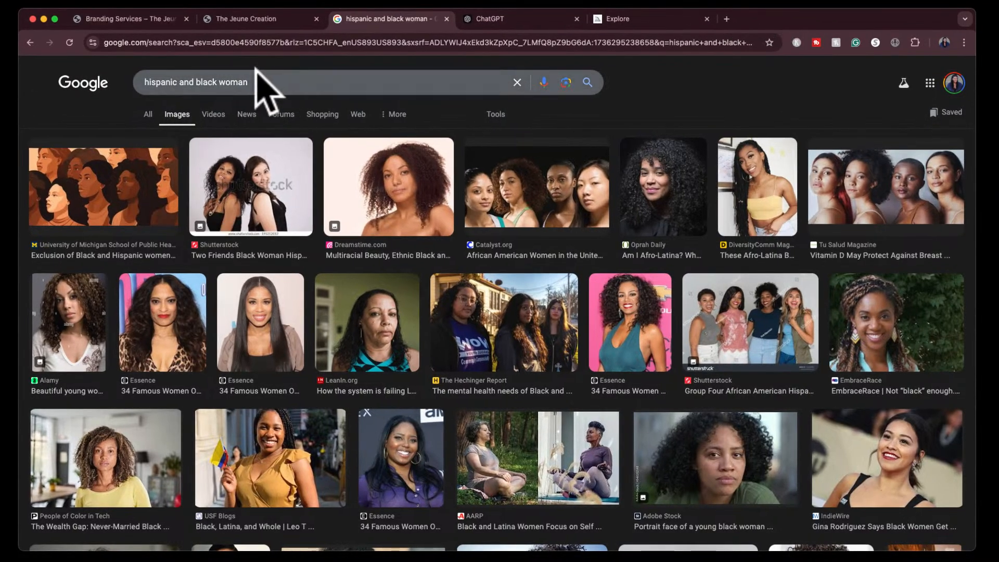
click(241, 83)
text(en)
key(Return)
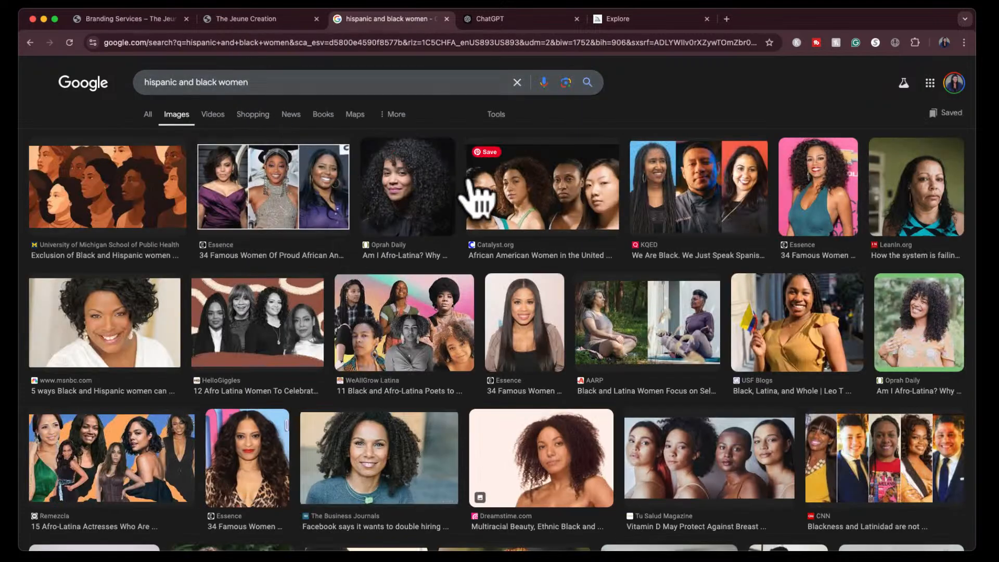
- Open the Tu Salud Magazine photo and, from its related images, the Shutterstock photo of four women in brown and tan clothes
scroll(439, 336, down, 5)
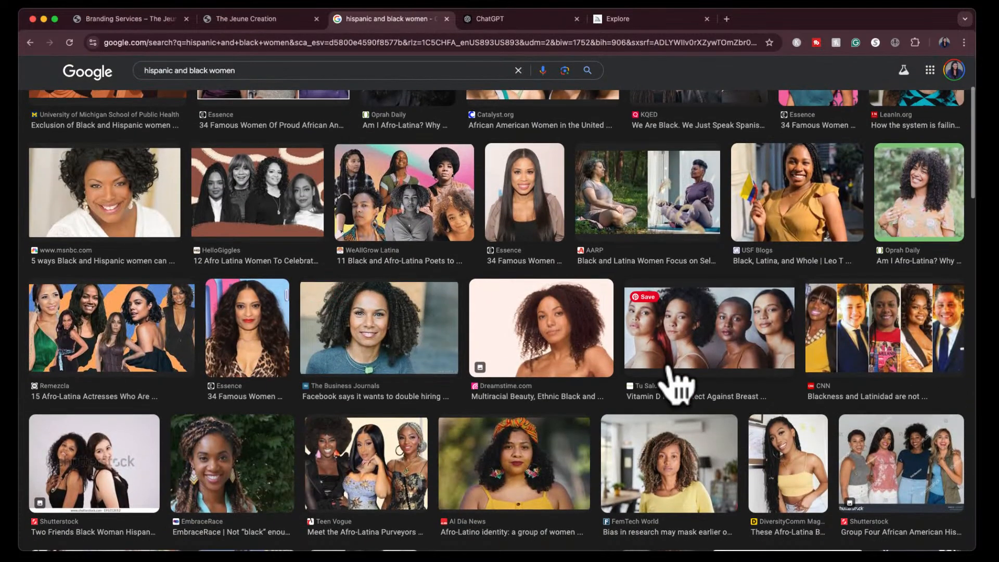
click(710, 359)
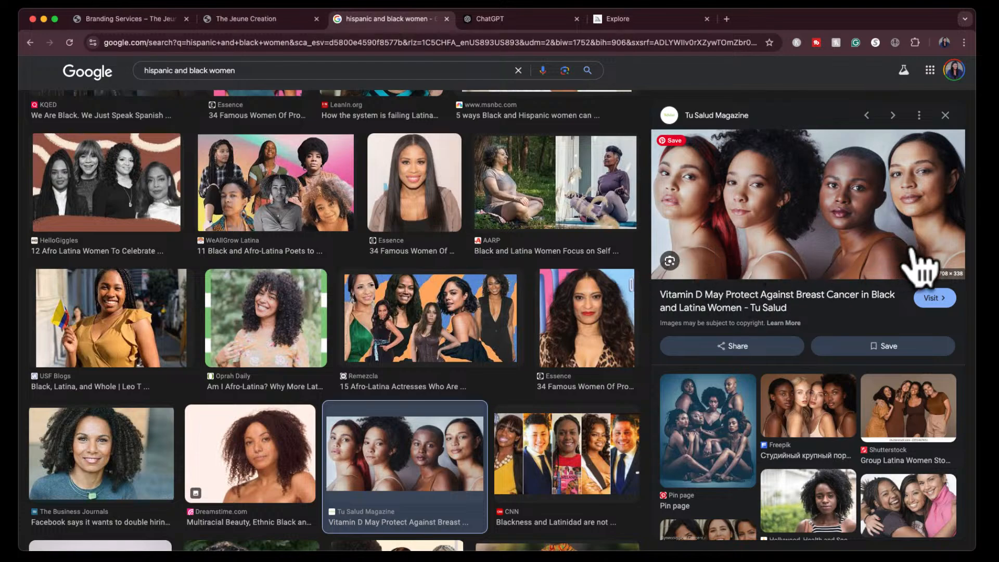
scroll(801, 432, down, 3)
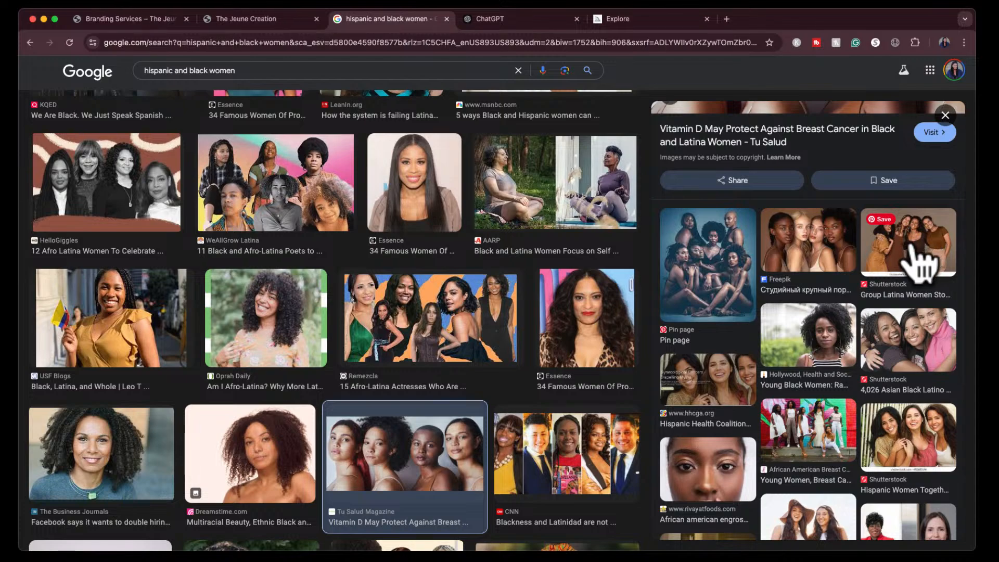
click(918, 260)
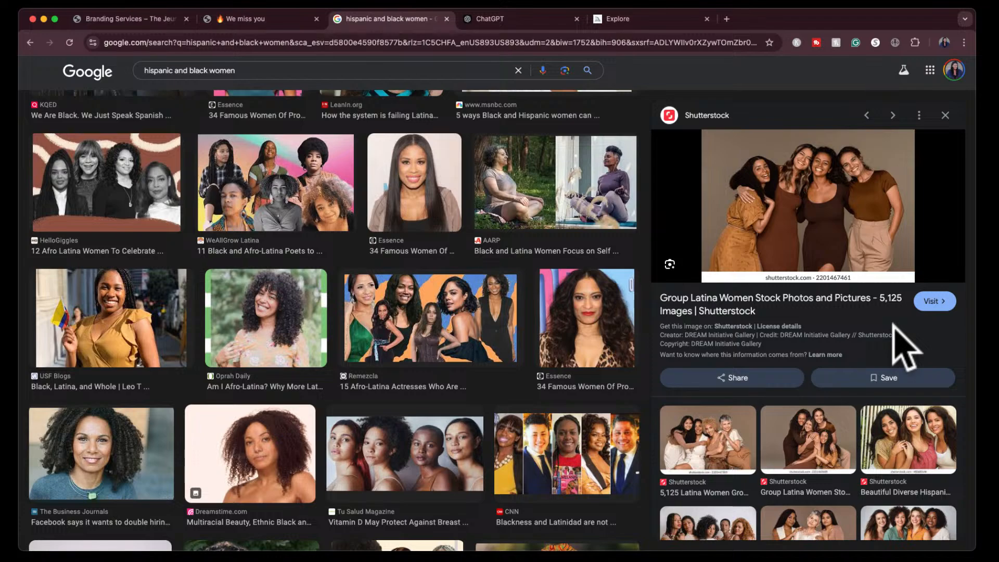
- Capture a screenshot of the Shutterstock photo of four women and attach it to a new ChatGPT message
key(super+shift+4)
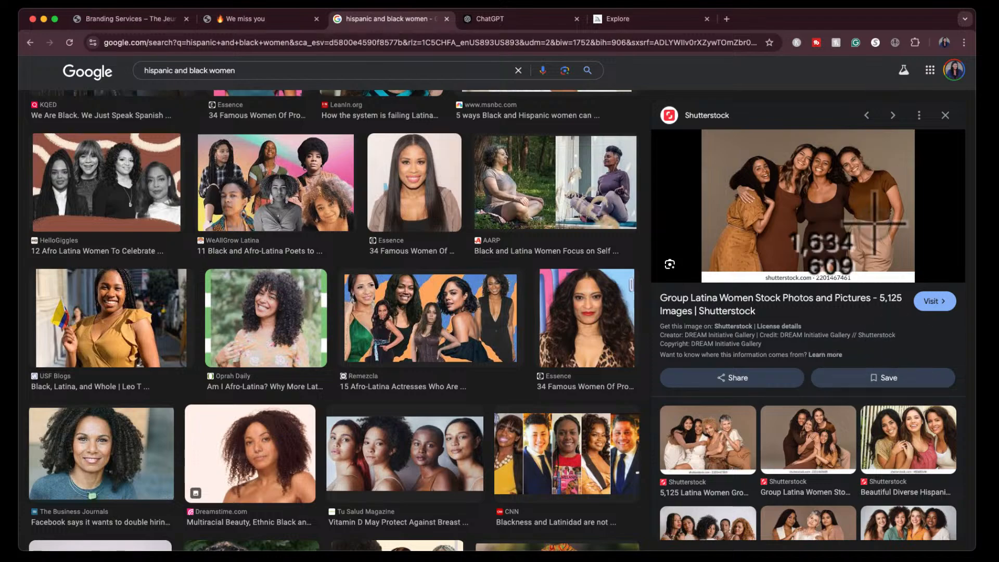
drag(702, 135, 916, 271)
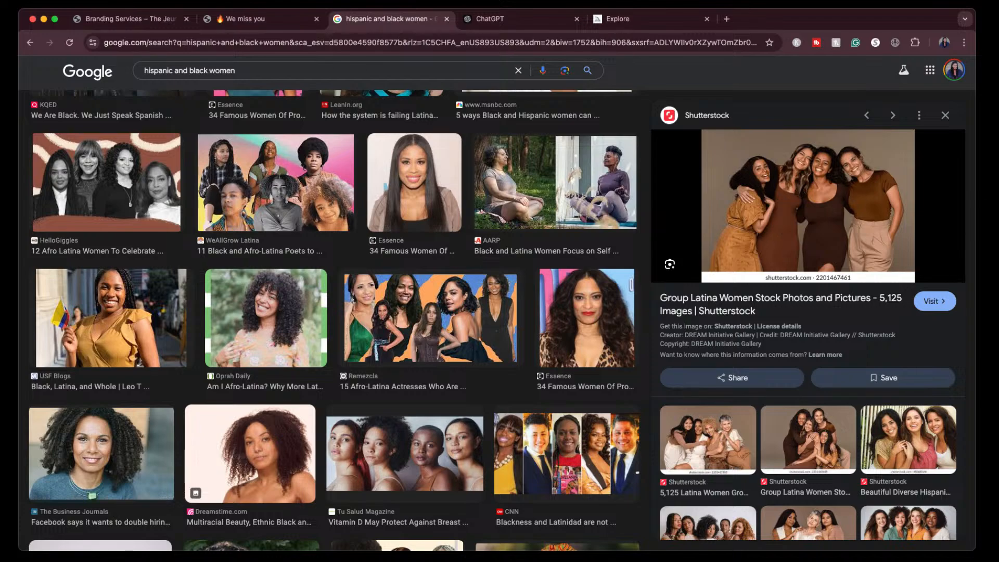
click(526, 20)
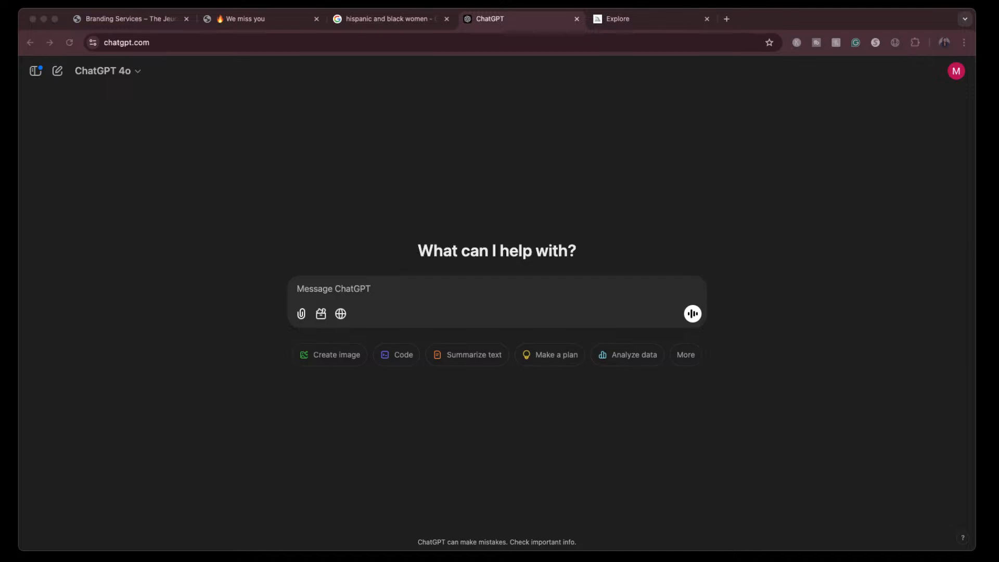
drag(606, 272, 565, 298)
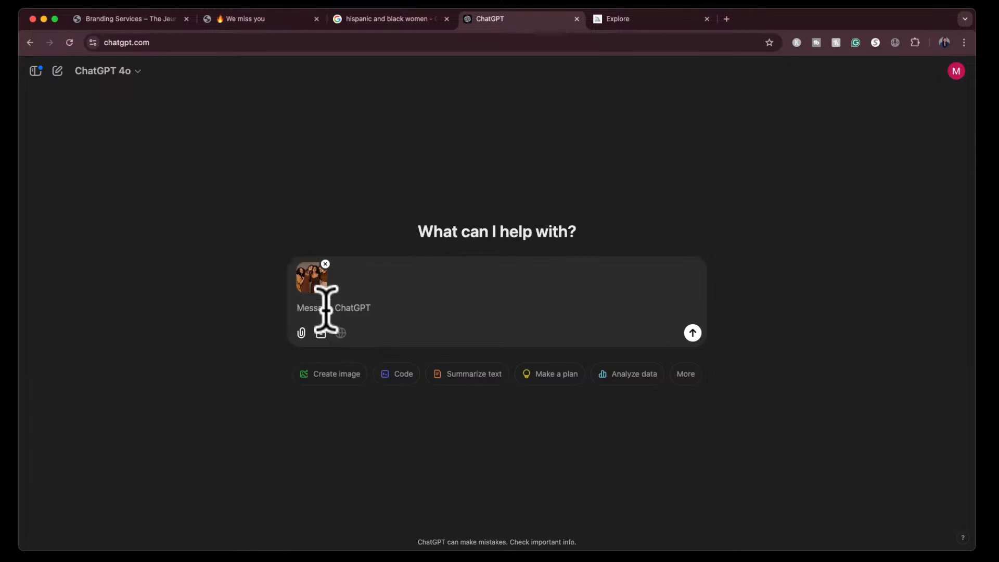
- Ask ChatGPT to "create a midjourney prompt for me based on this image"
text(create midjourney prompt fp)
key(BackSpace)
text(or me )
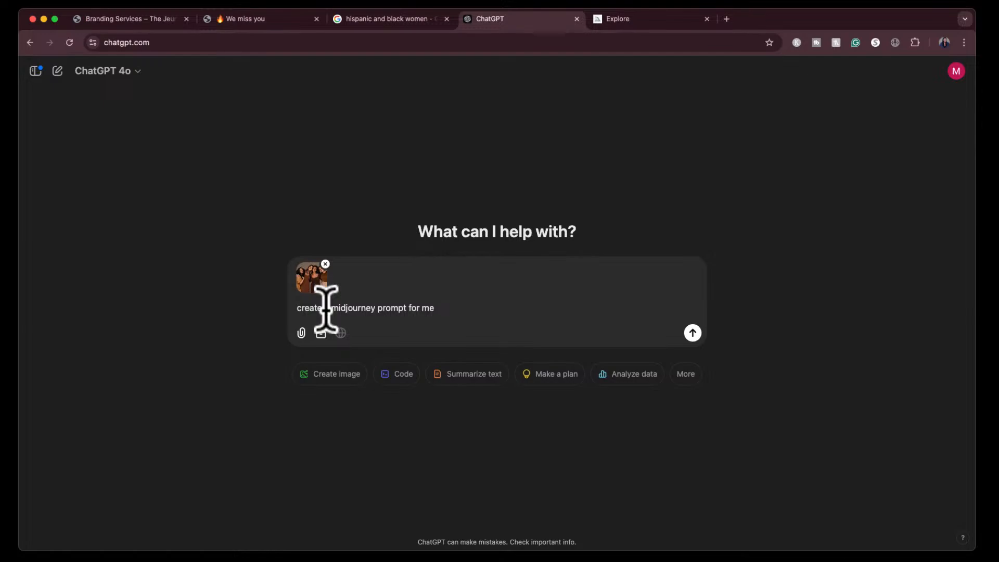
text(based on this image)
key(Return)
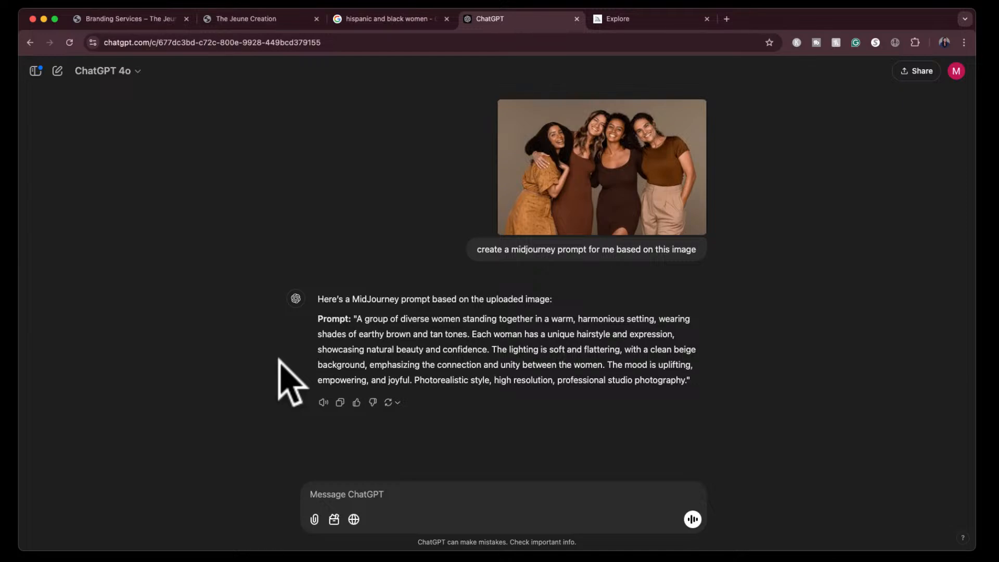
- Copy the generated prompt text without its quotation marks and paste it into the prompt field on Midjourney's Create page
click(357, 319)
drag(357, 318, 684, 386)
key(super+c)
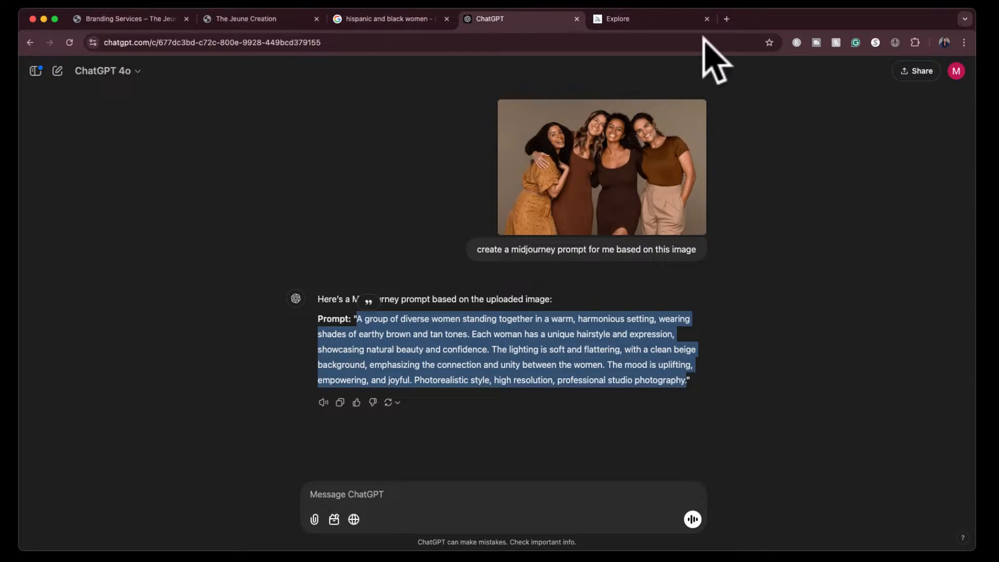
click(644, 22)
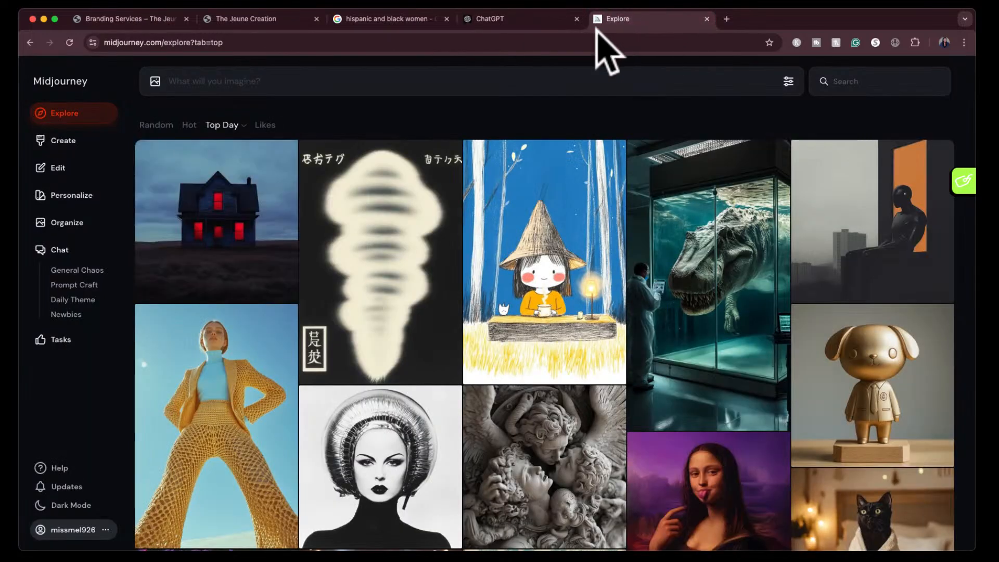
click(62, 144)
click(258, 82)
key(super+v)
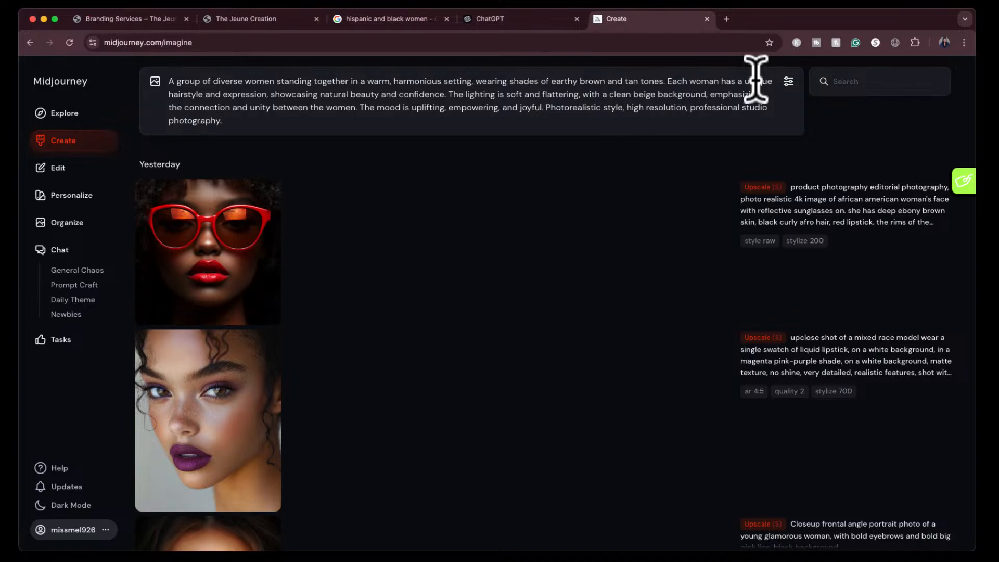
- In the image settings, choose Landscape 4:3 and Raw mode, and lower Stylization to about a quarter of its range
click(788, 82)
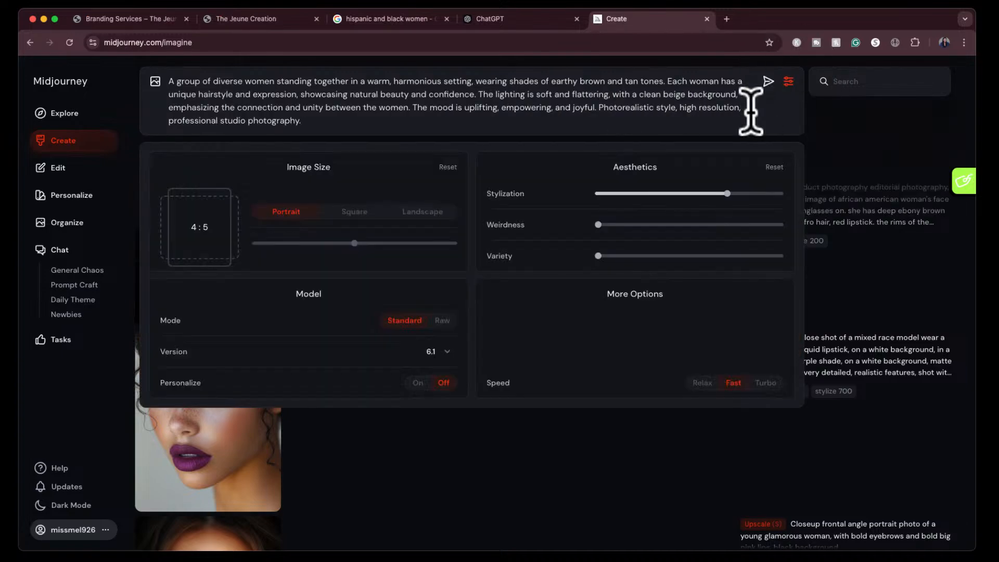
click(404, 21)
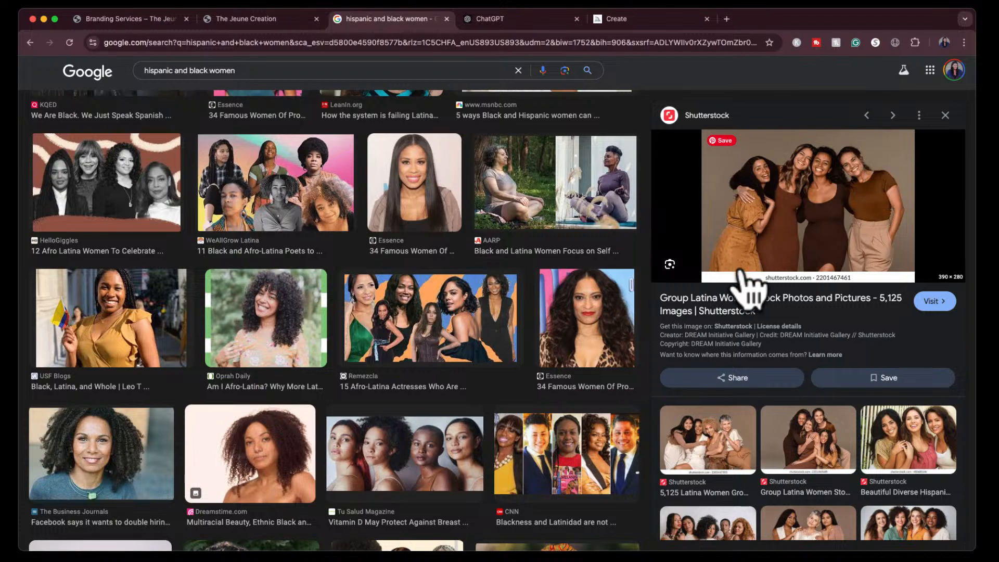
click(645, 18)
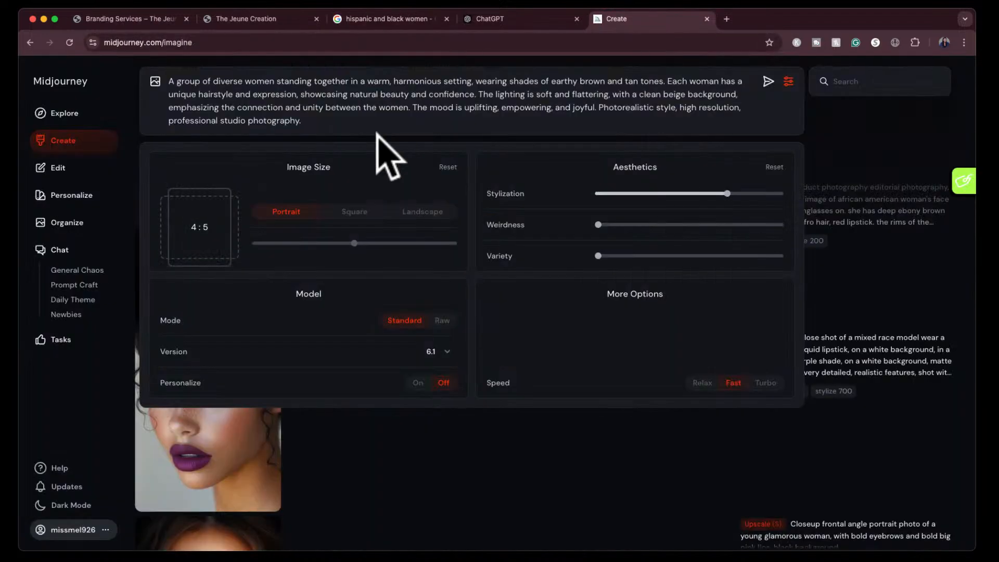
click(421, 213)
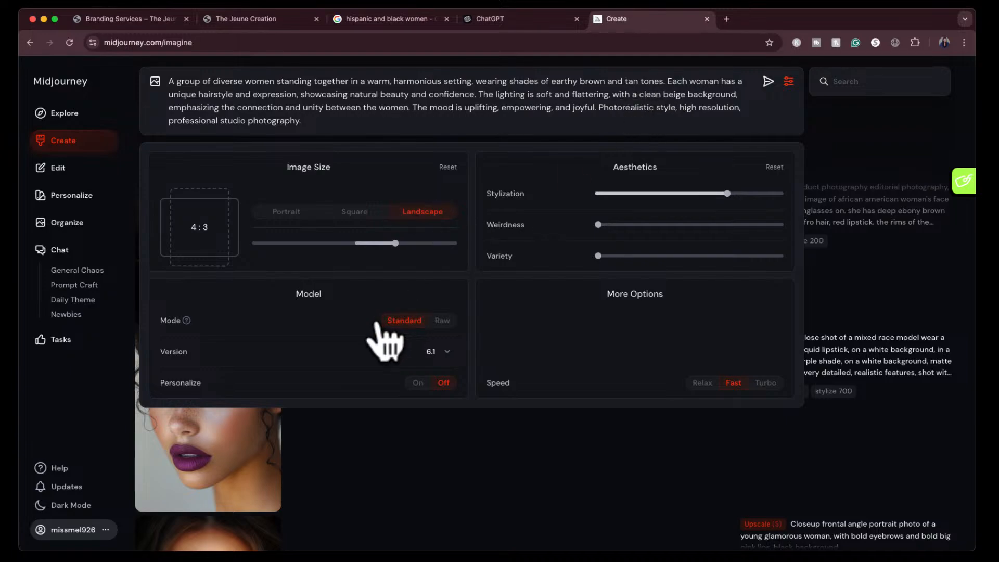
click(442, 320)
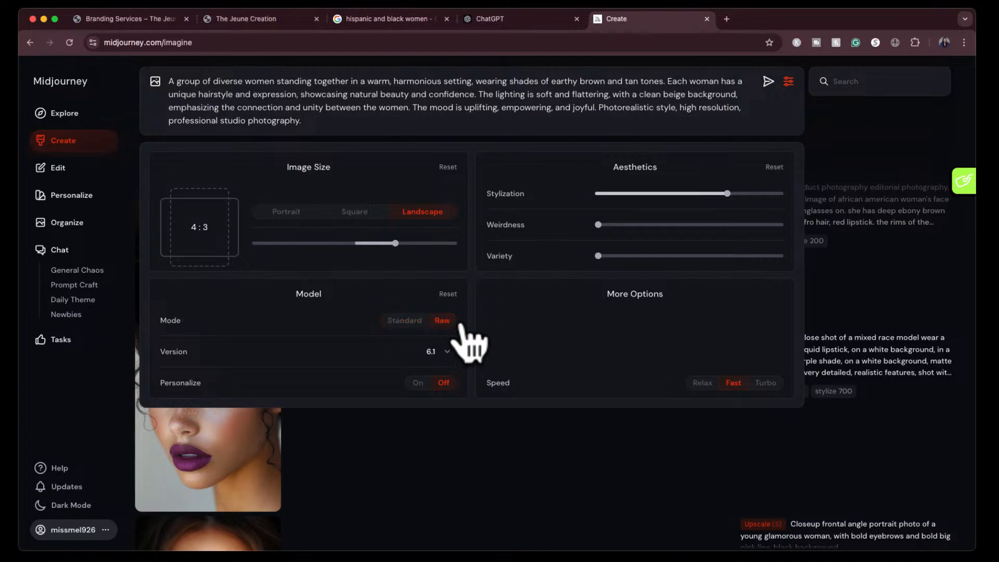
drag(645, 197, 639, 199)
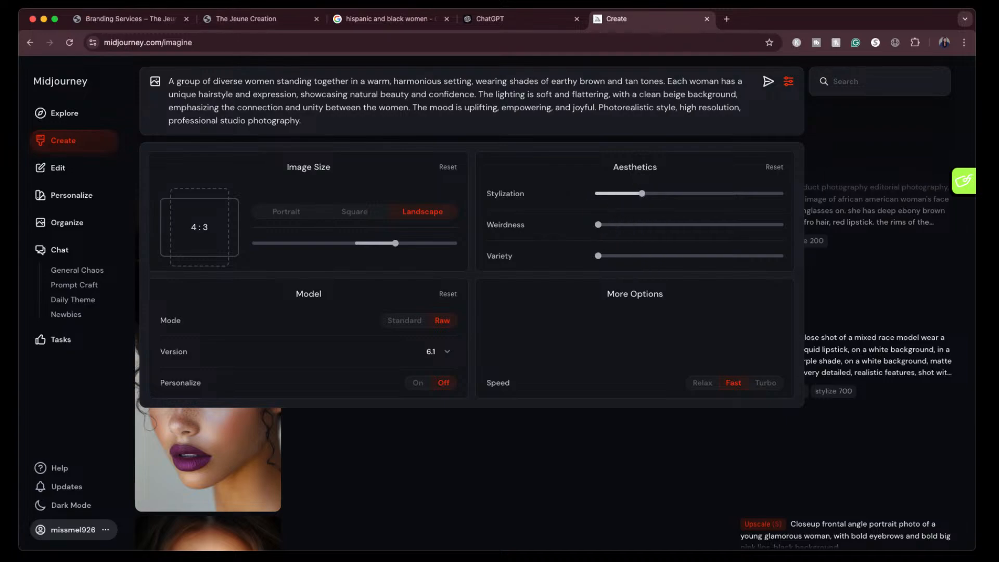
- Read the Mode setting's description and ask ChatGPT to "explain what raw mode means in midjourney in very simple terms"
mouse_move(177, 320)
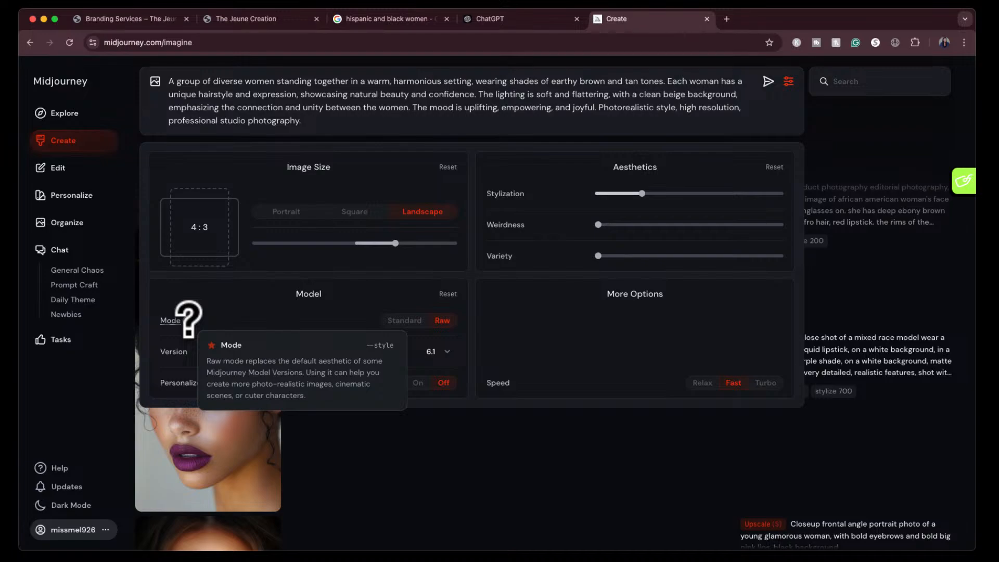
click(515, 19)
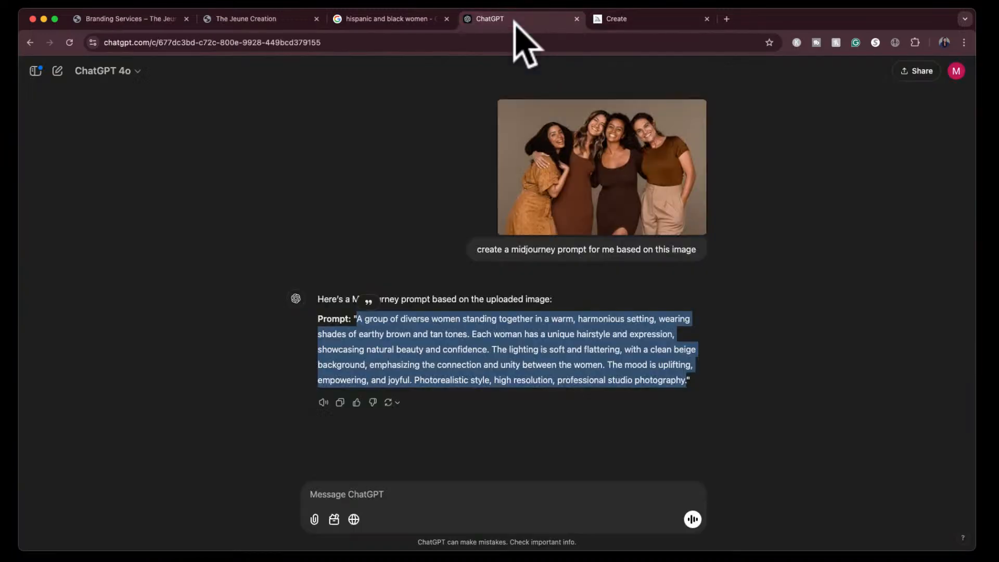
click(459, 493)
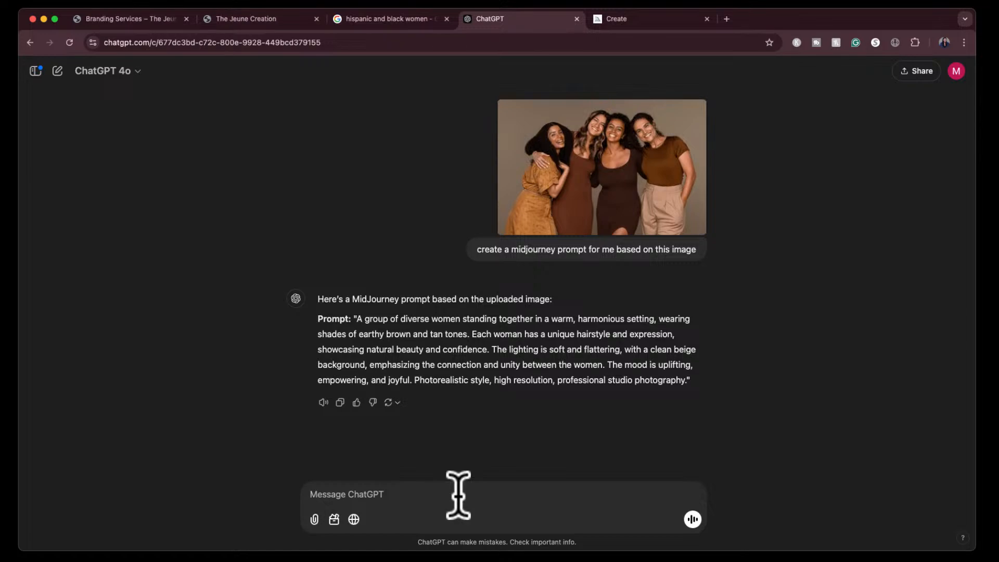
text(explain what raw mode means in midjourney in very simple terms)
key(Return)
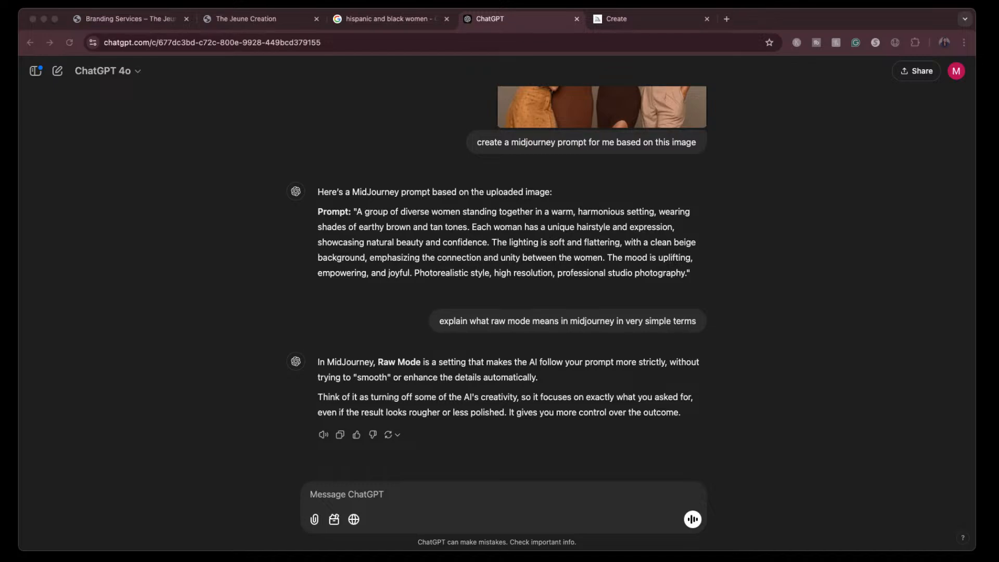
- Check the Stylization setting in Midjourney, and ask ChatGPT "now explain it for stylization"
click(635, 17)
mouse_move(643, 199)
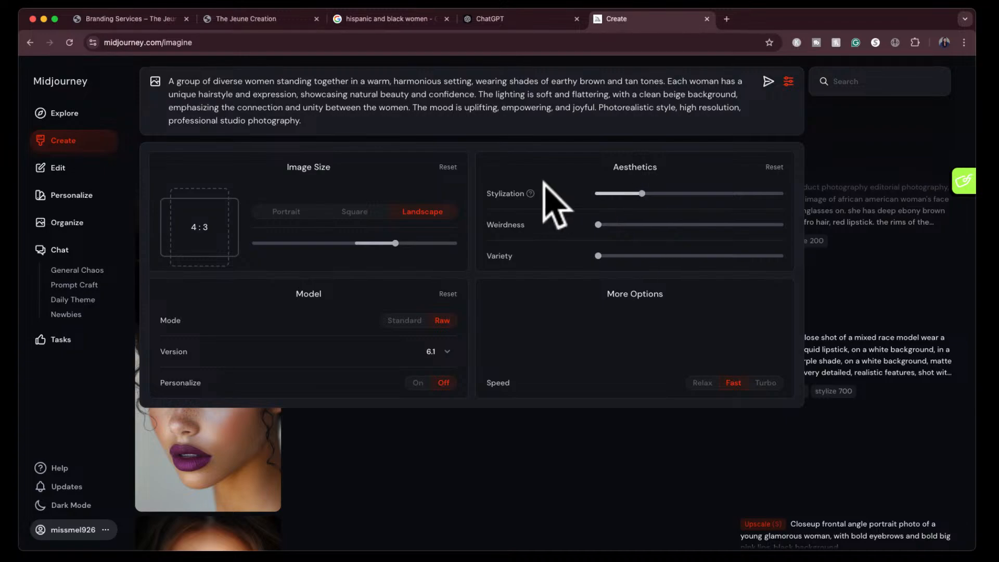
mouse_move(531, 194)
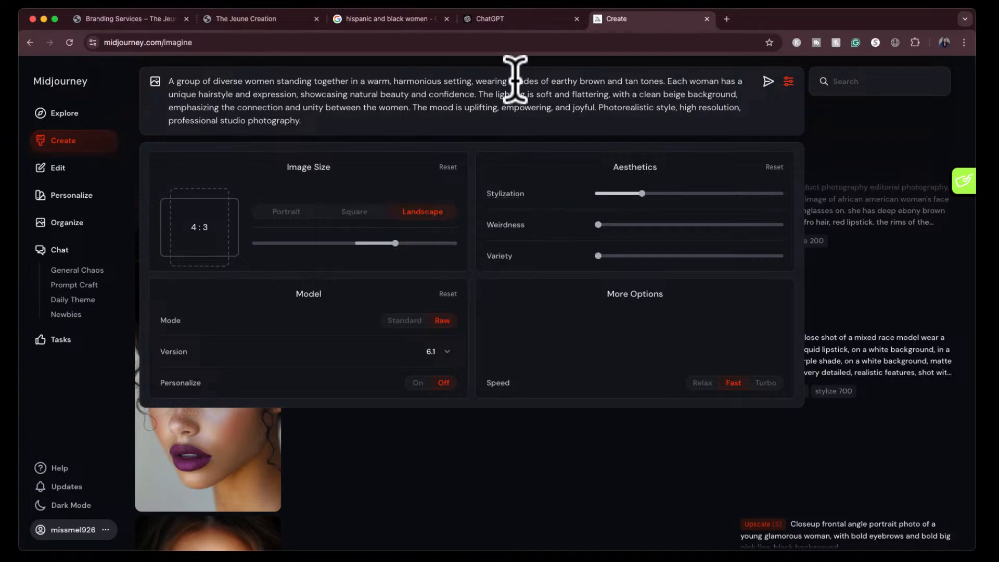
click(529, 20)
click(428, 498)
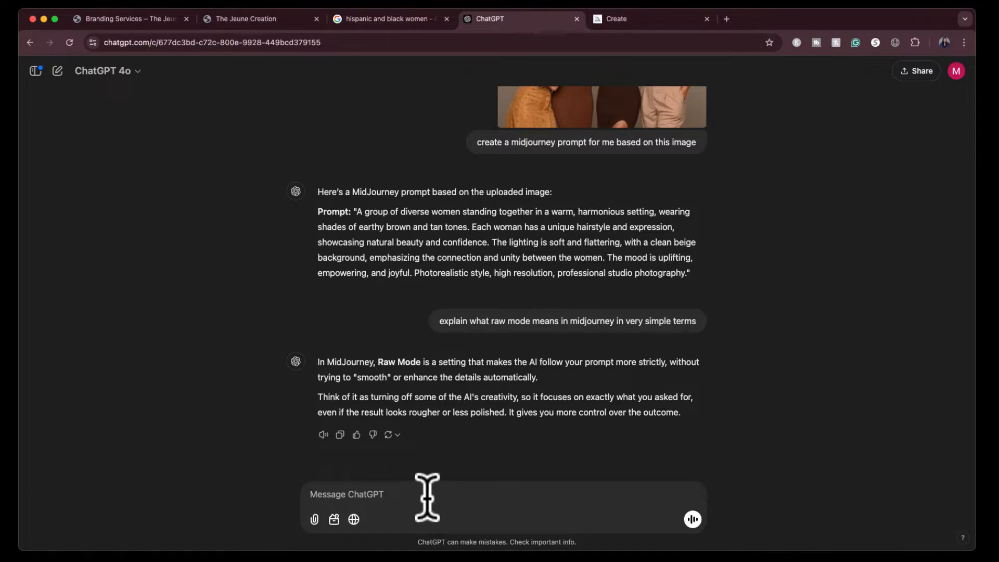
text(now explain it for stylization)
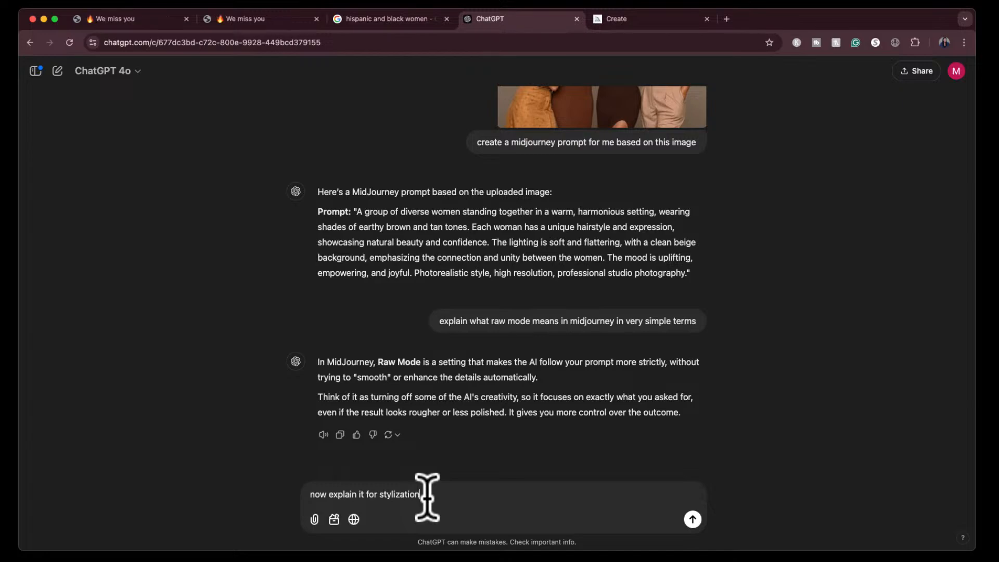
key(Return)
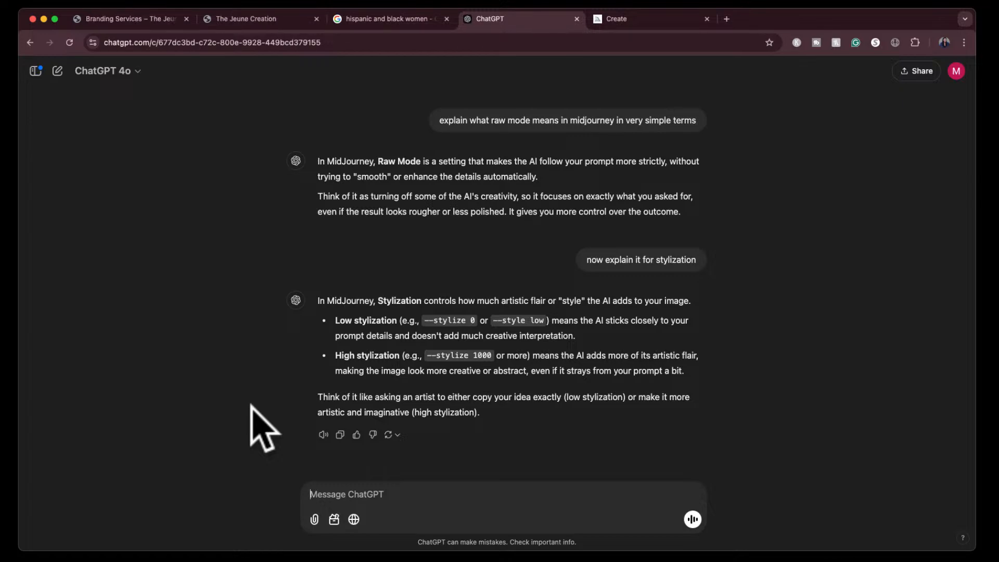
- Check the reference photo once more, then submit the prompt in Midjourney and close the image settings
click(658, 19)
mouse_move(636, 197)
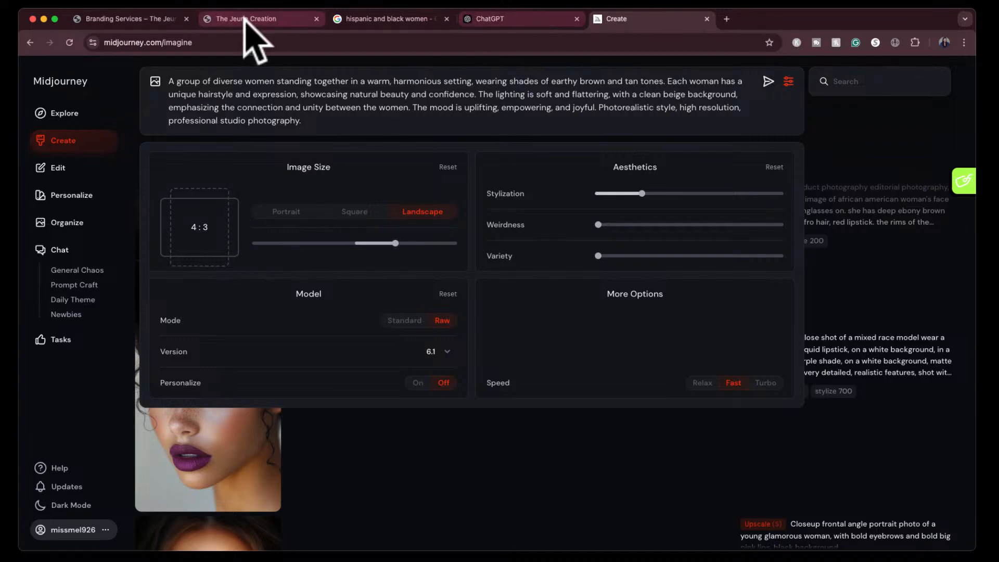
click(380, 20)
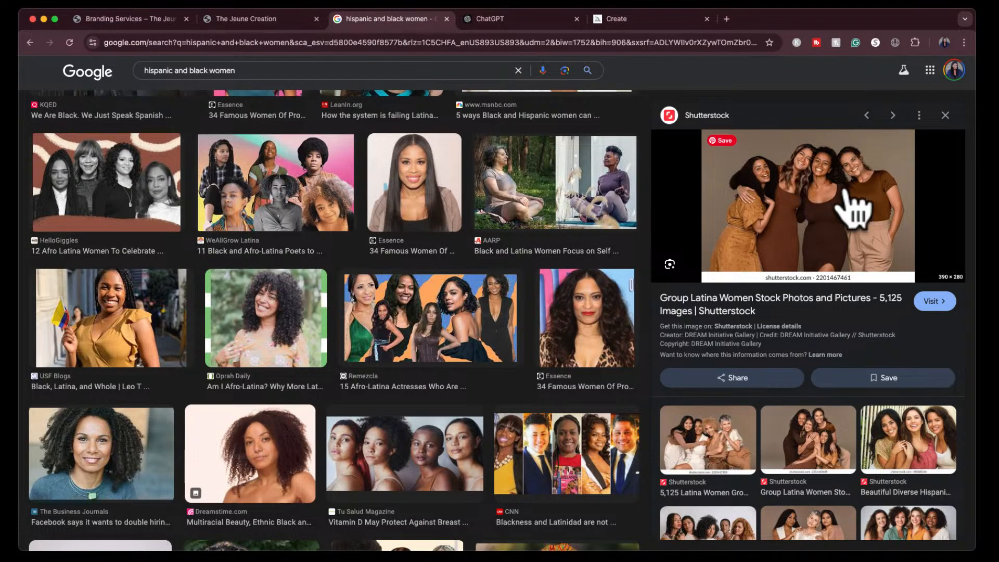
click(674, 20)
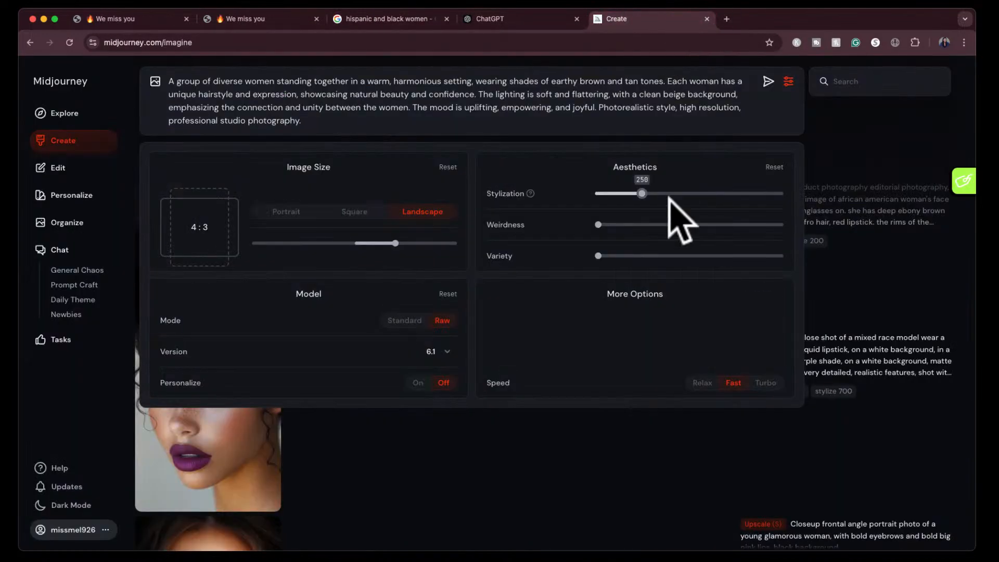
click(768, 81)
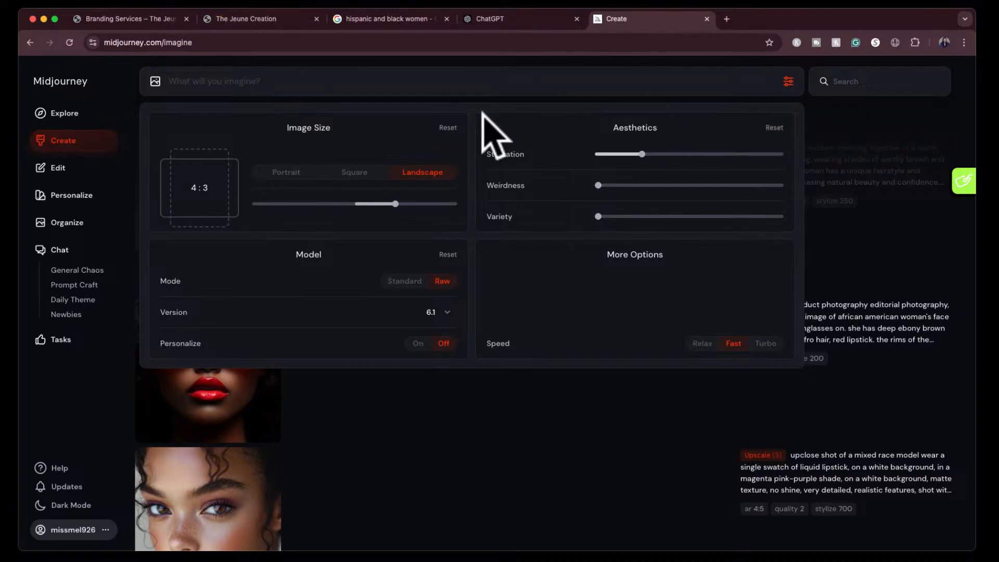
click(789, 81)
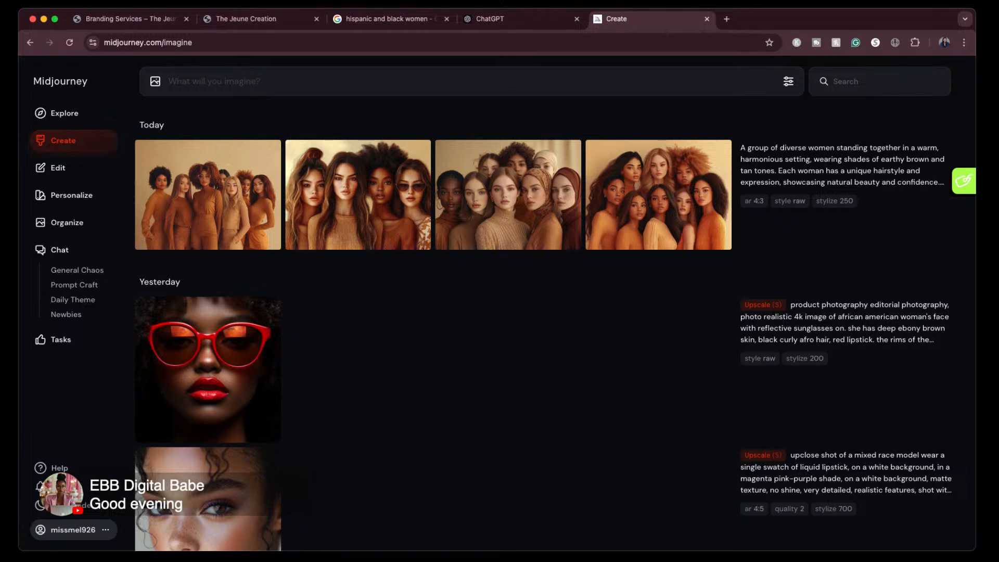
- Compare the reference photo in Google Images with the prompt and explanations in the ChatGPT conversation
click(382, 18)
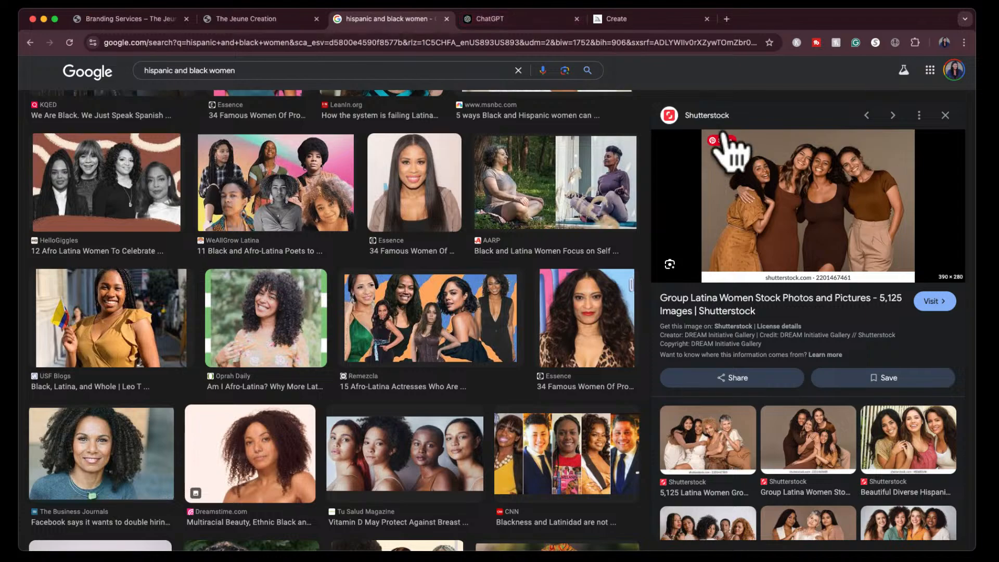
click(510, 21)
scroll(517, 218, up, 8)
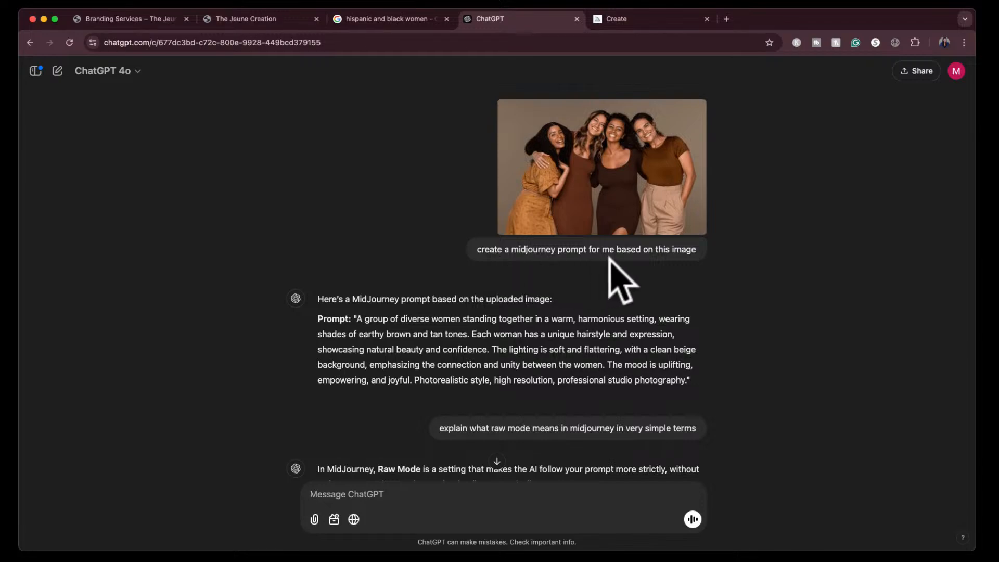
scroll(603, 349, down, 2)
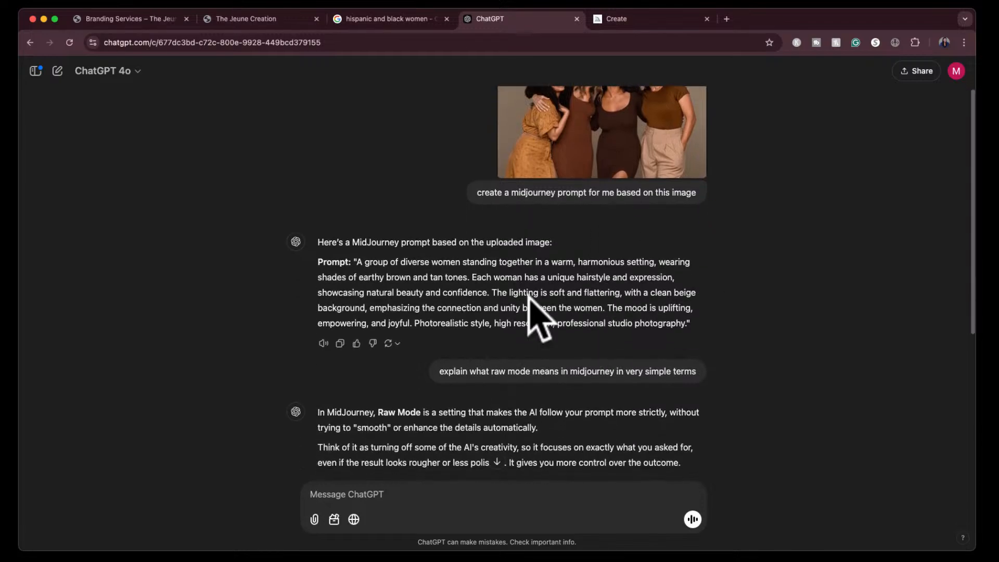
scroll(632, 197, up, 2)
scroll(629, 197, down, 10)
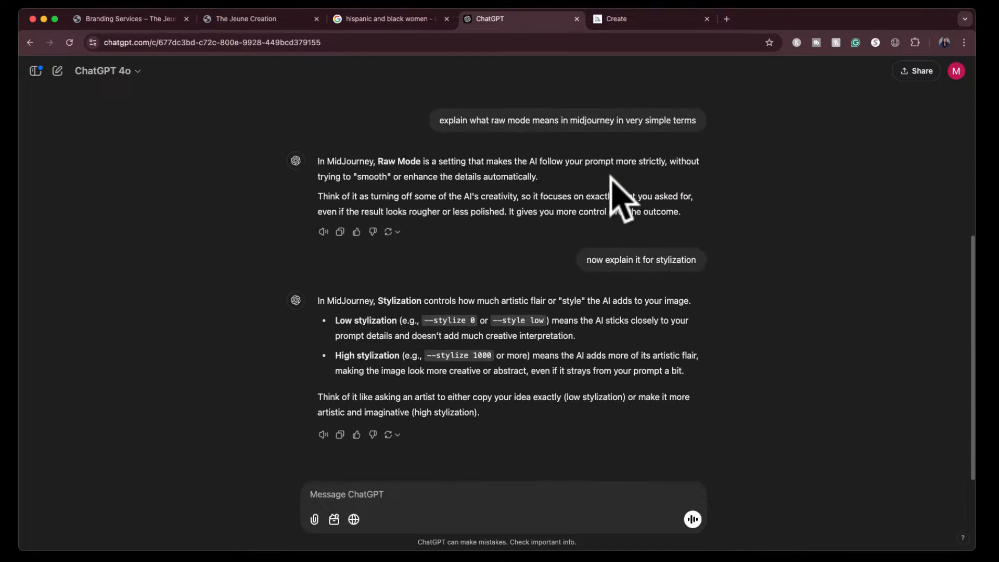
- View each of the four generated images enlarged in Midjourney, from first to last, and close the viewer
click(651, 15)
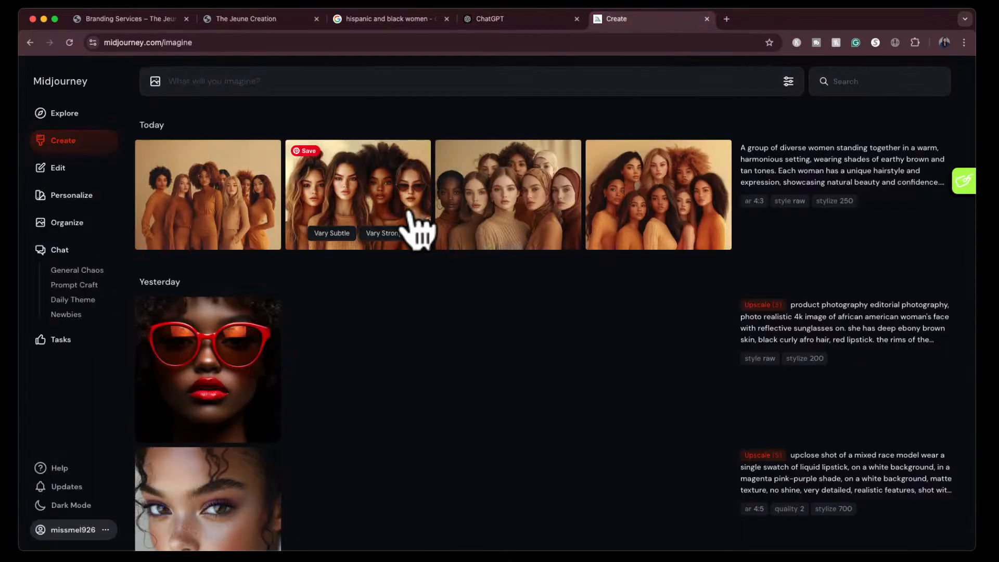
click(214, 210)
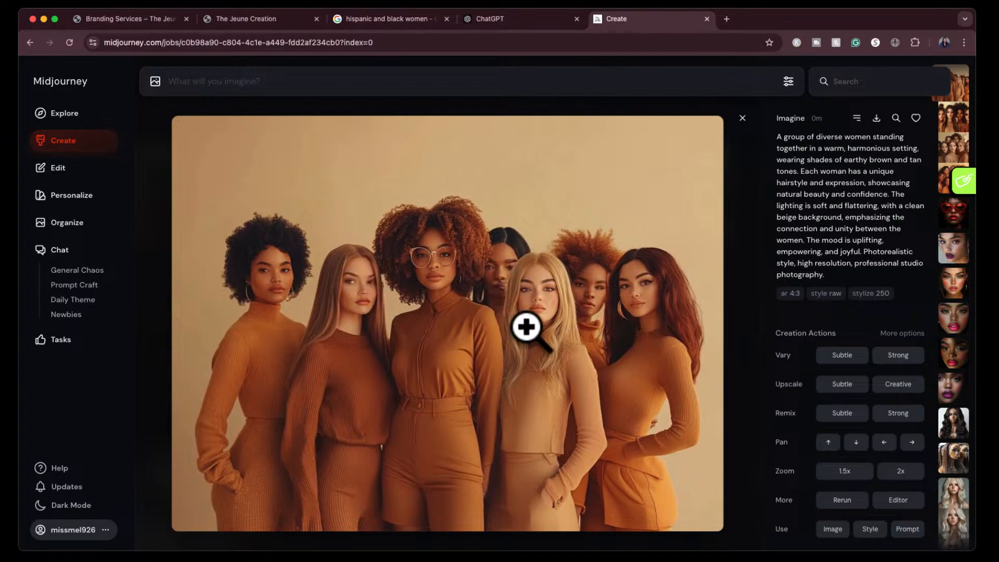
key(Right)
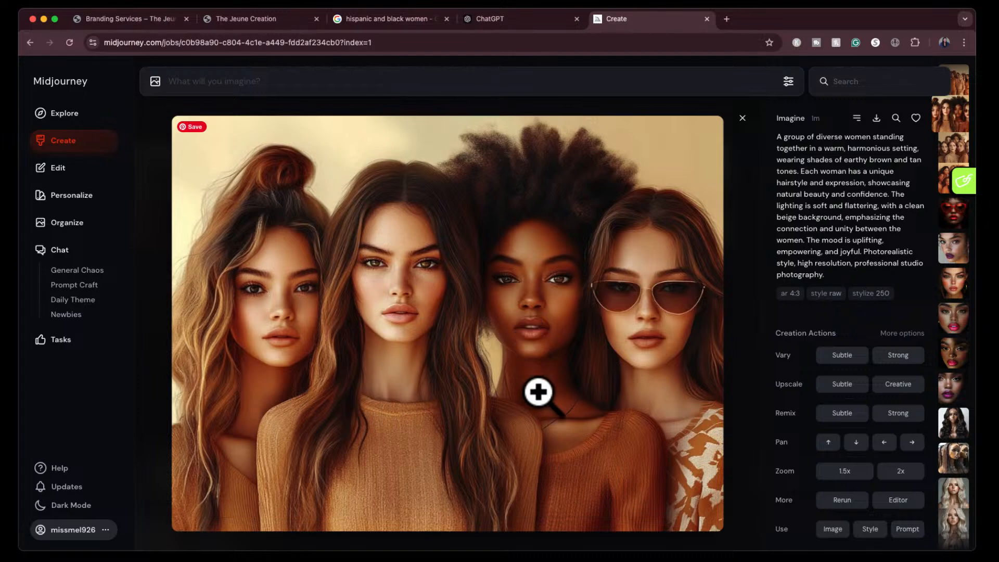
key(Right)
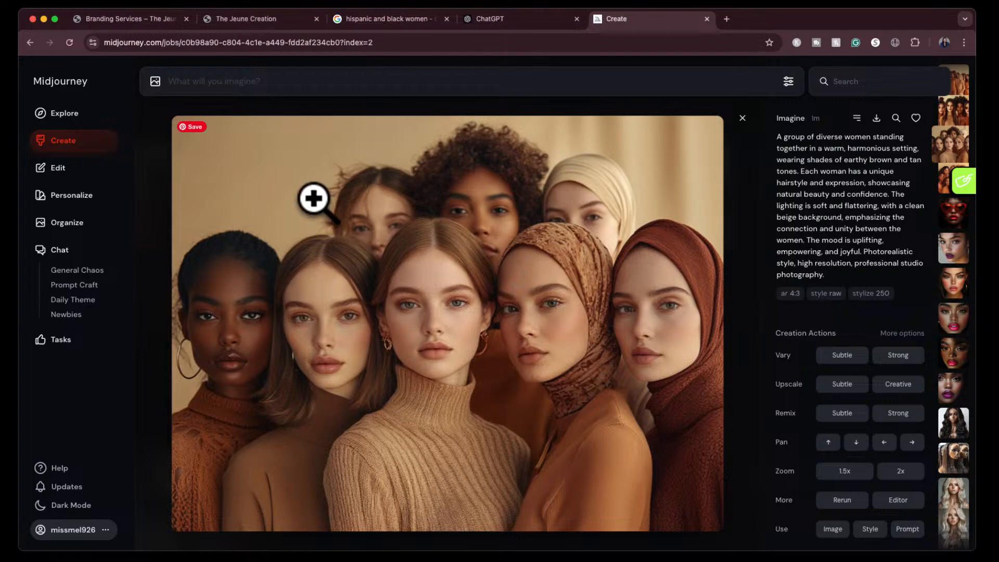
key(Right)
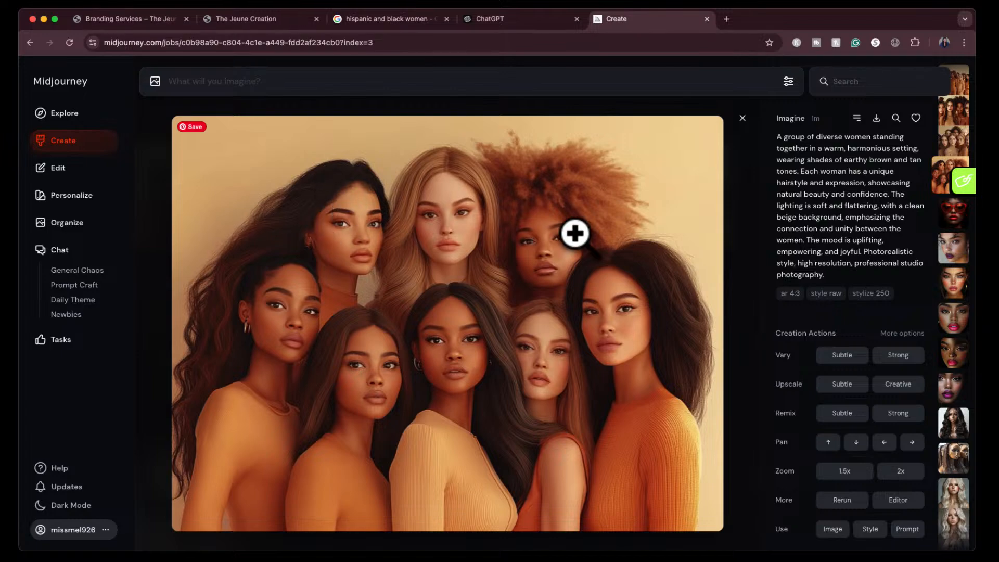
click(742, 118)
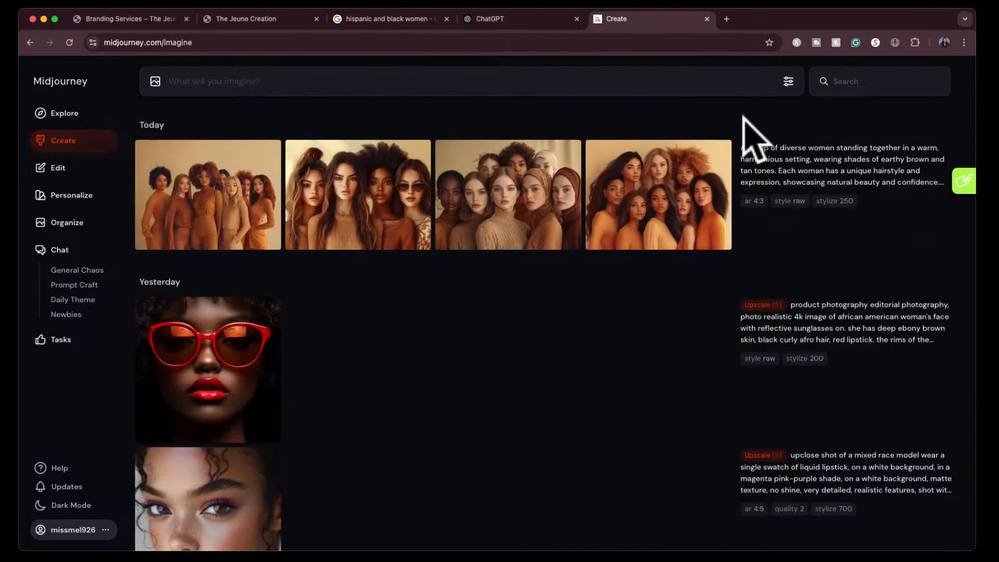
- Generate another set of images from the same diverse-women prompt text with the reference photo attached as a style reference
mouse_move(811, 174)
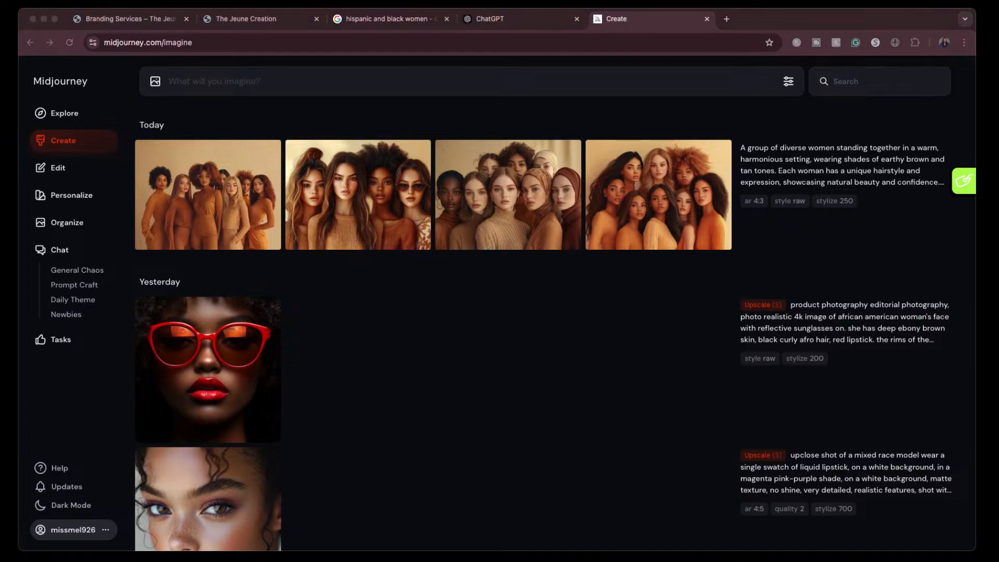
drag(613, 224, 527, 112)
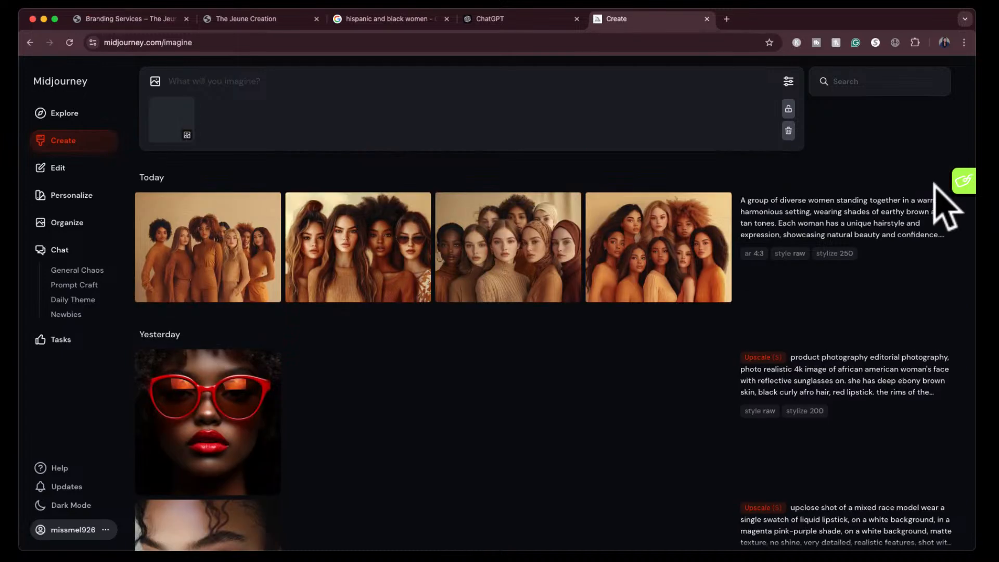
click(928, 242)
mouse_move(190, 152)
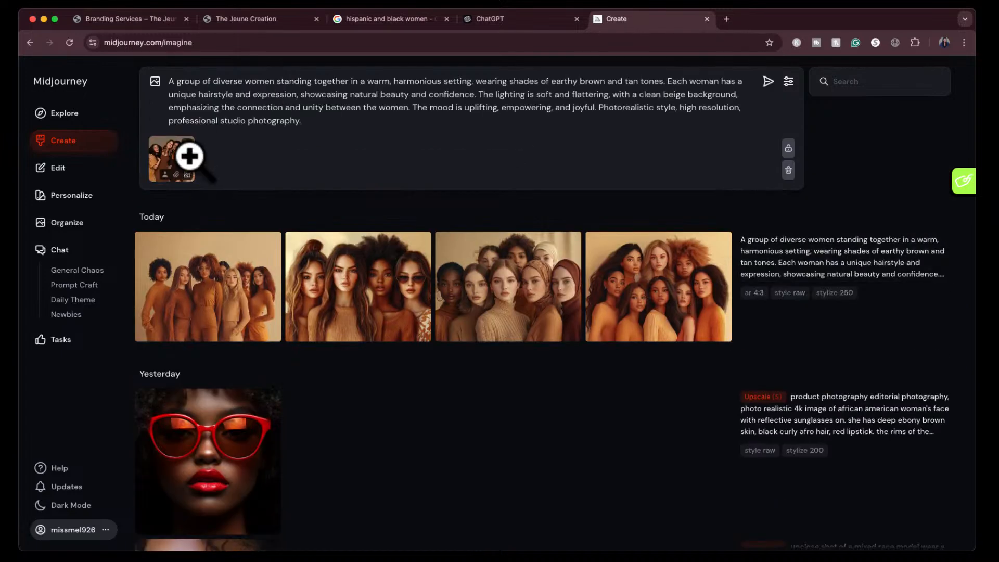
click(175, 178)
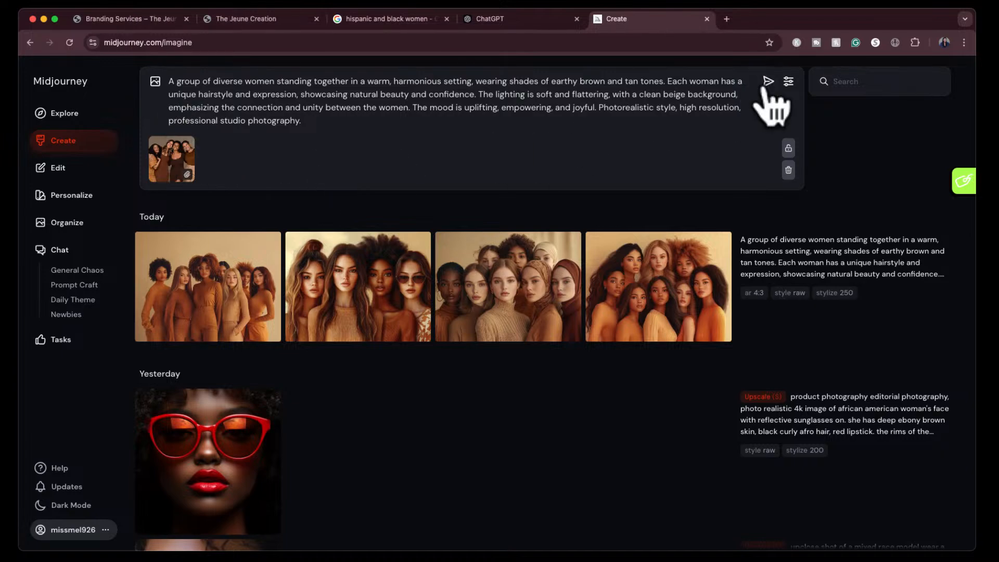
click(767, 82)
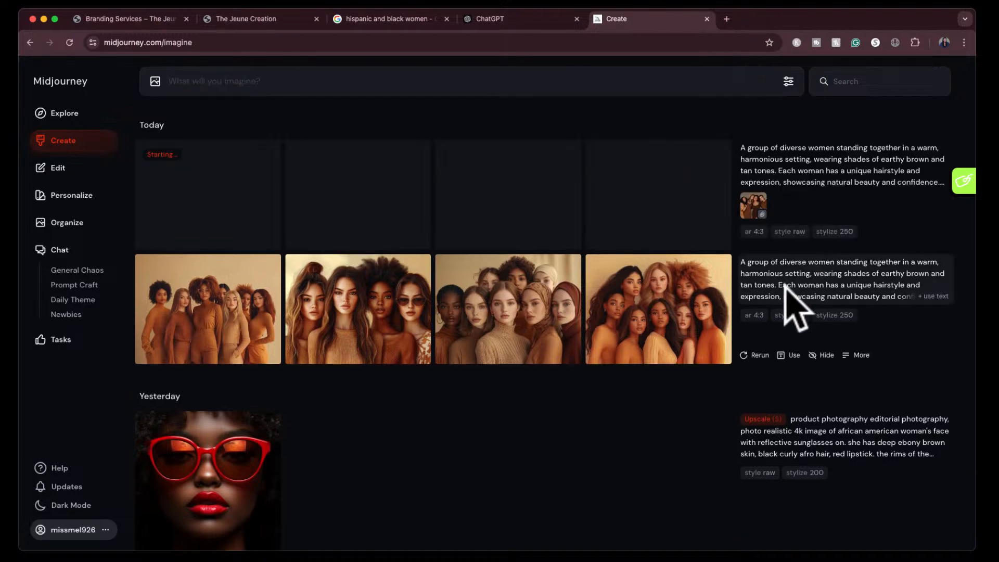
mouse_move(753, 205)
mouse_down()
mouse_move(747, 191)
mouse_move(749, 276)
mouse_move(760, 208)
mouse_up()
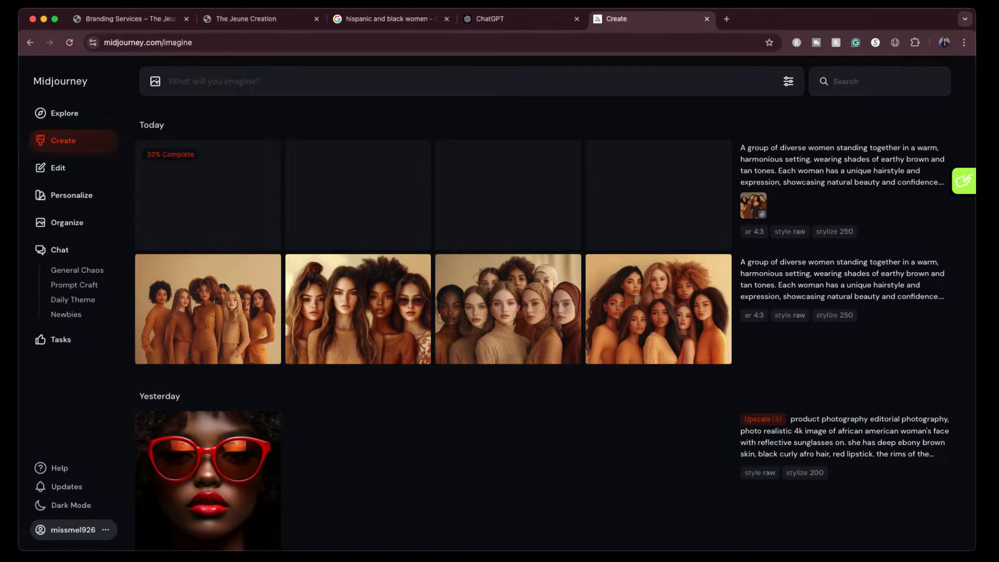
- On The Jeune Creation site, open the "Midjourney AI Prompts: The Sunflower Series" product from the stock images and view its pictures
click(285, 20)
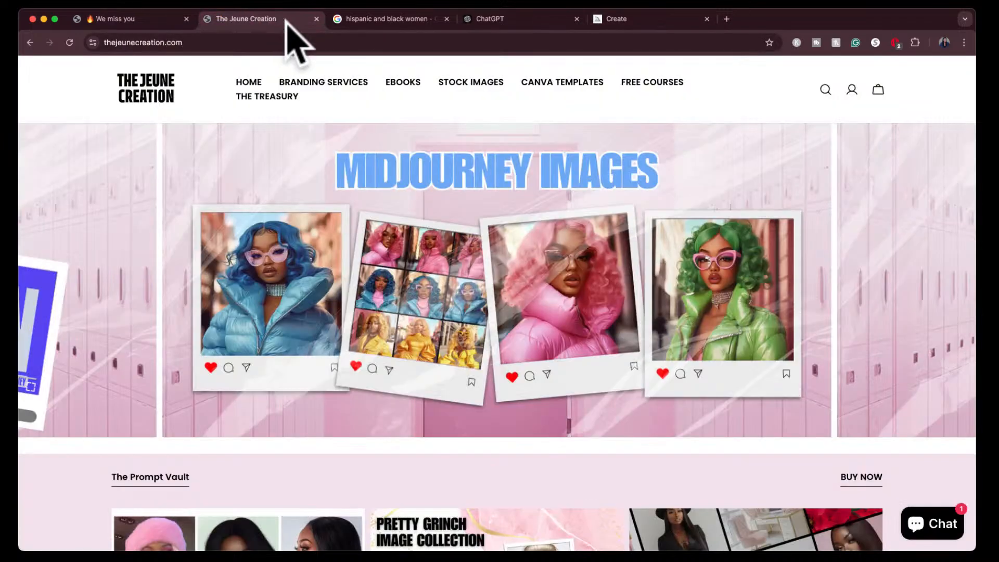
click(471, 86)
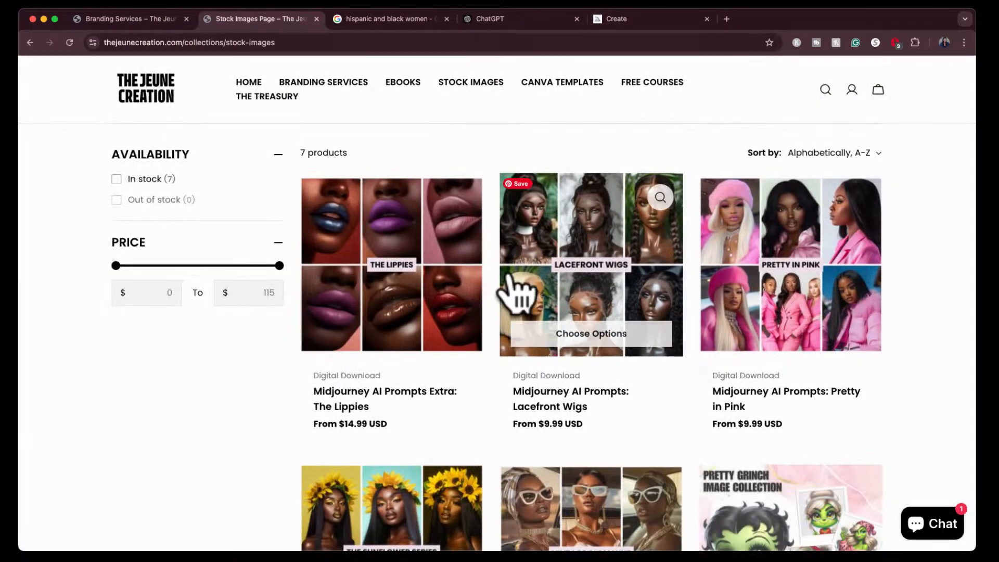
scroll(506, 444, down, 3)
click(396, 446)
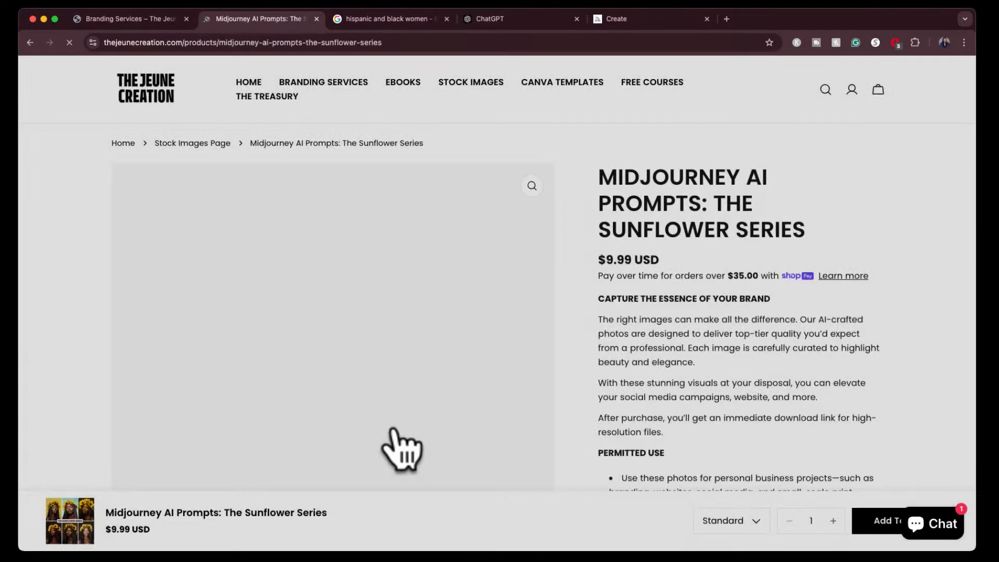
scroll(398, 443, down, 2)
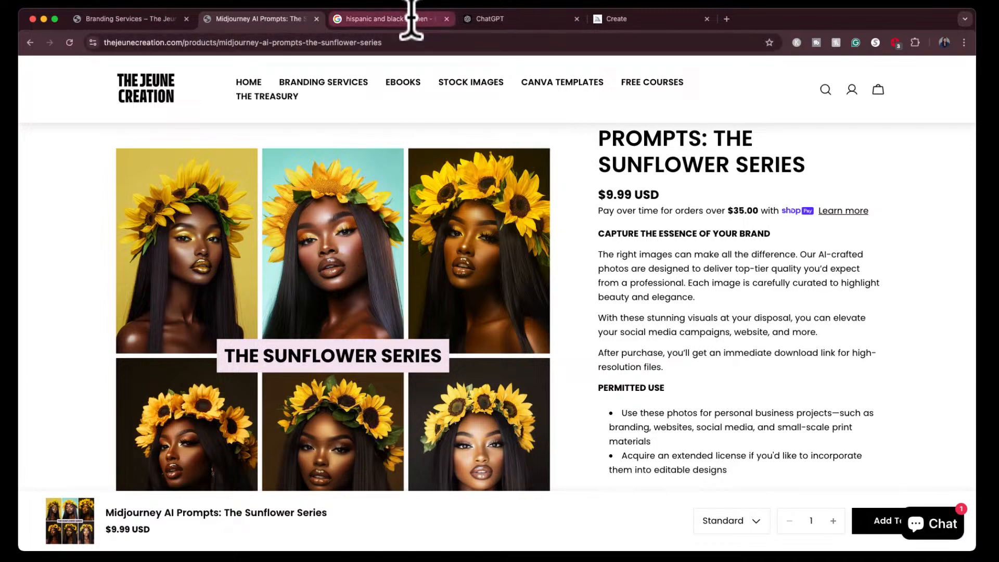
- Enlarge the fourth image of the newest set in Midjourney and compare it with the reference photo in Google Images
click(640, 21)
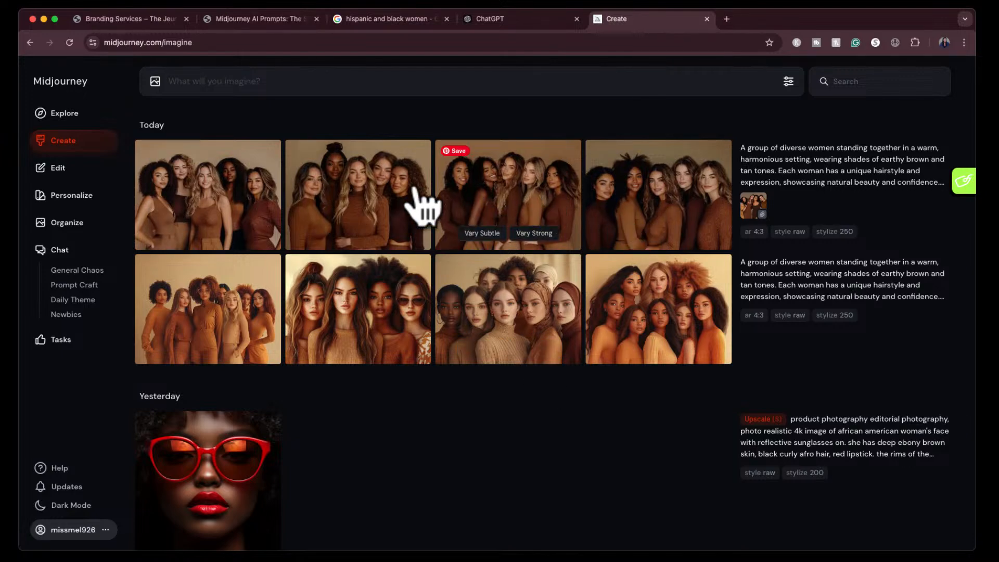
drag(320, 229, 755, 209)
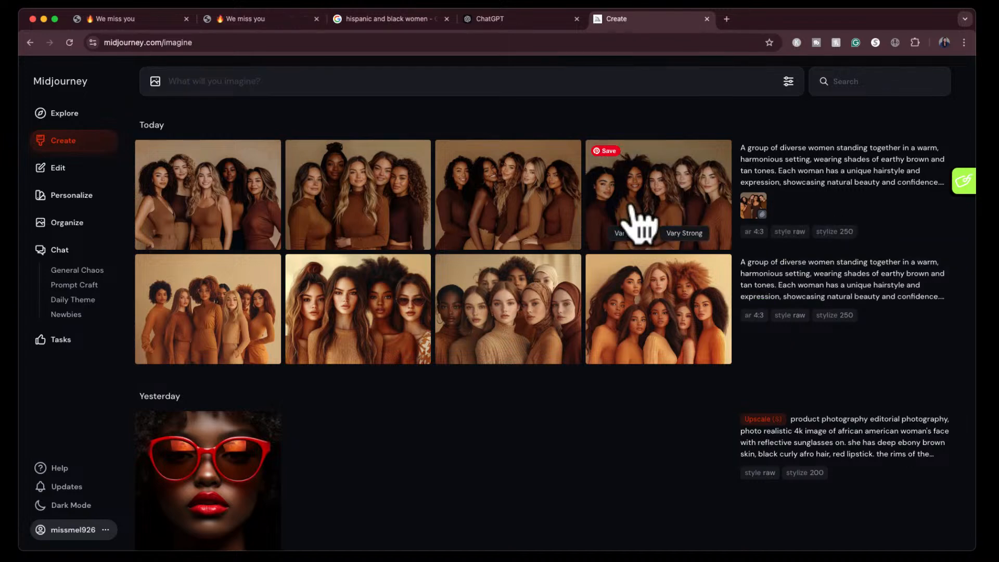
click(640, 223)
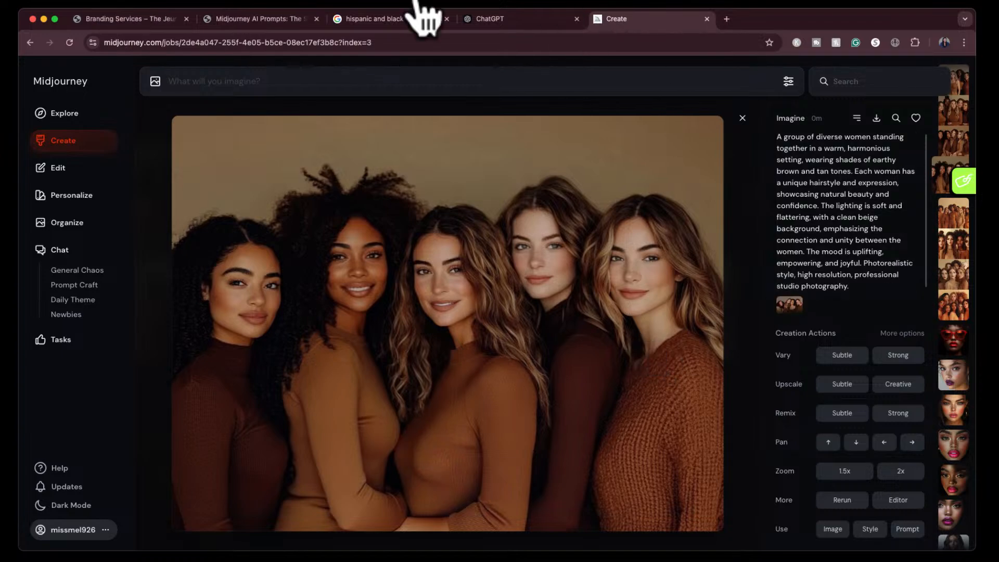
click(380, 13)
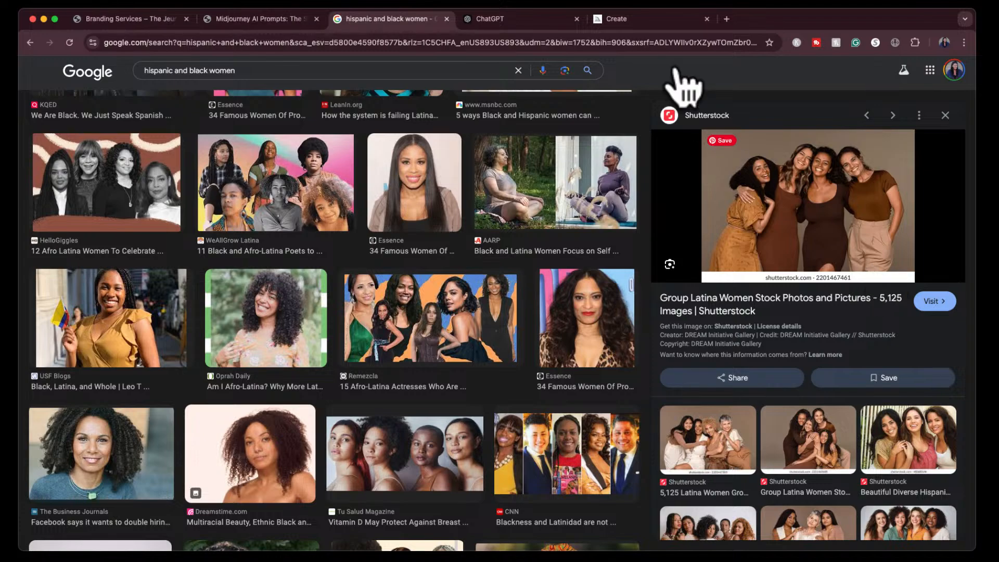
click(621, 23)
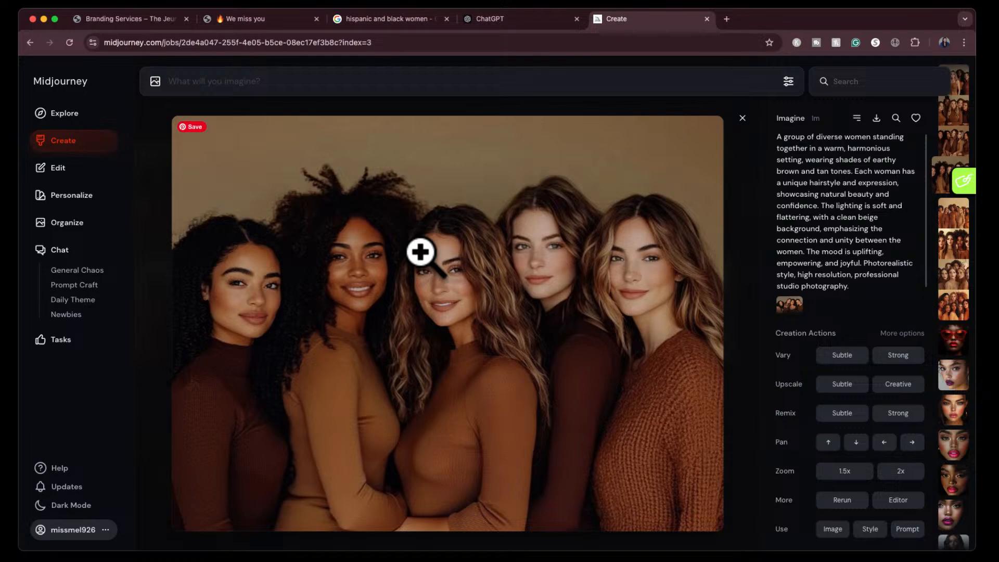
- Compare the reference photo in Google Images with the enlarged fourth image in Midjourney once more, and close the viewer
click(391, 20)
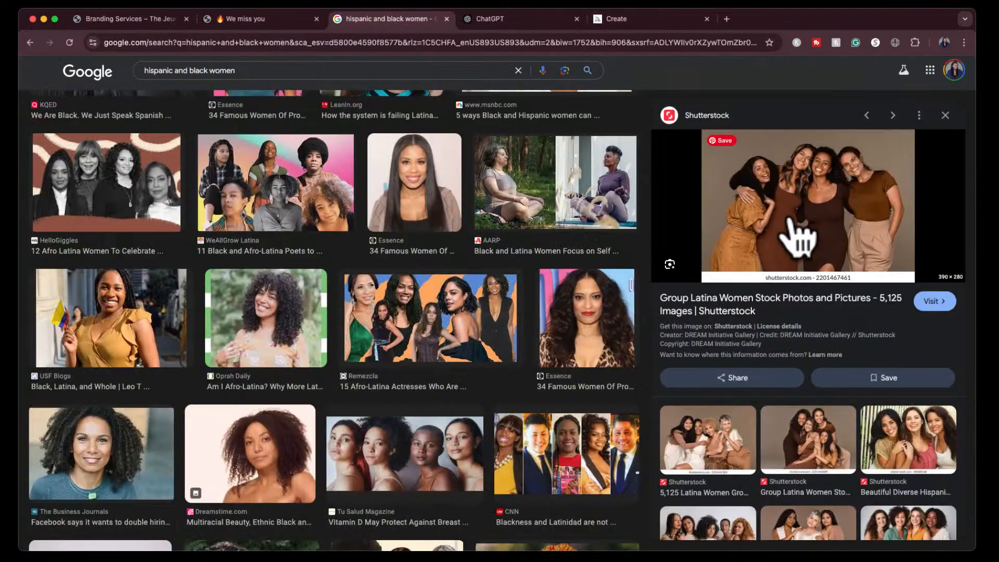
click(629, 19)
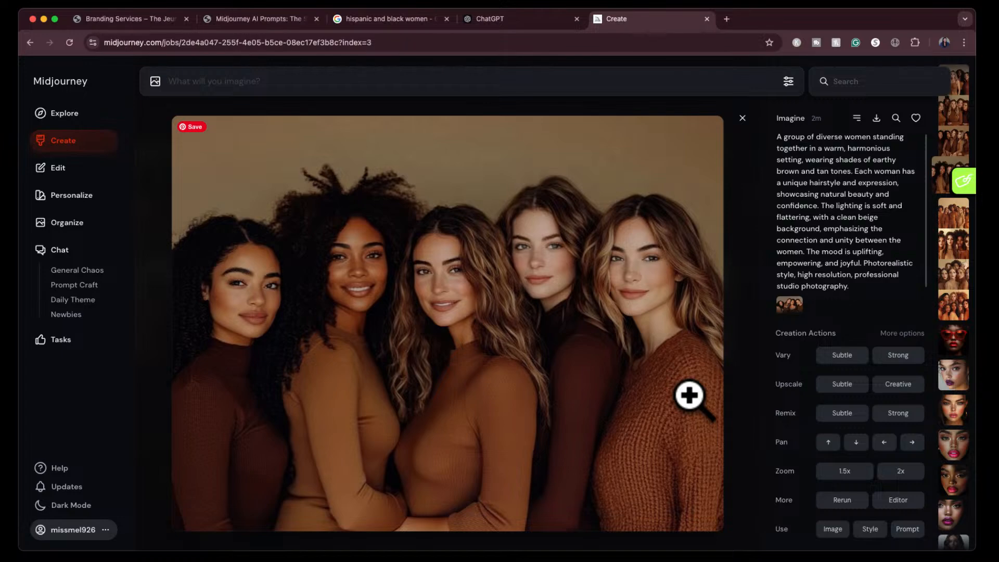
click(741, 120)
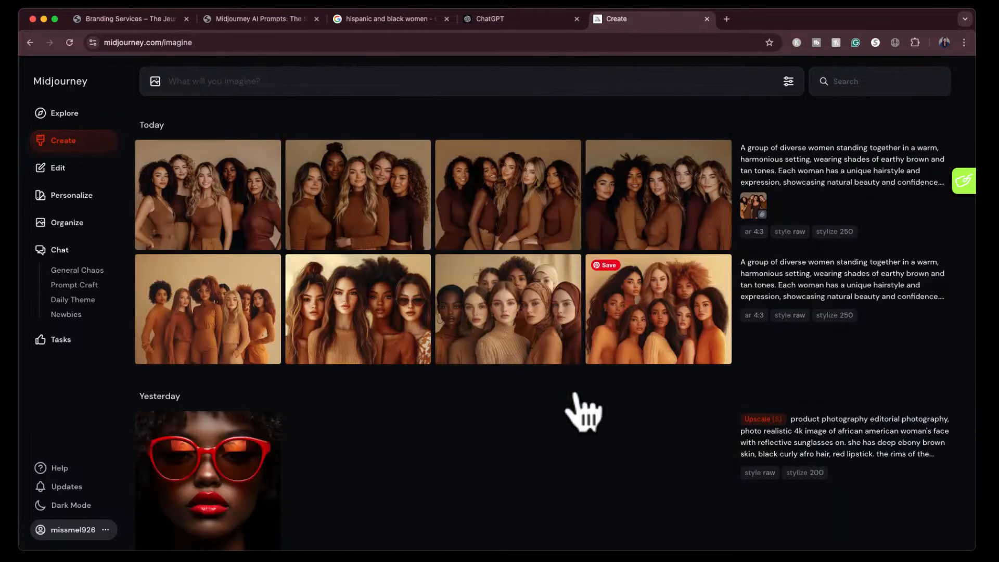
- Check the Sunflower Series product pictures on The Jeune Creation site and return to the Midjourney creations
mouse_move(192, 198)
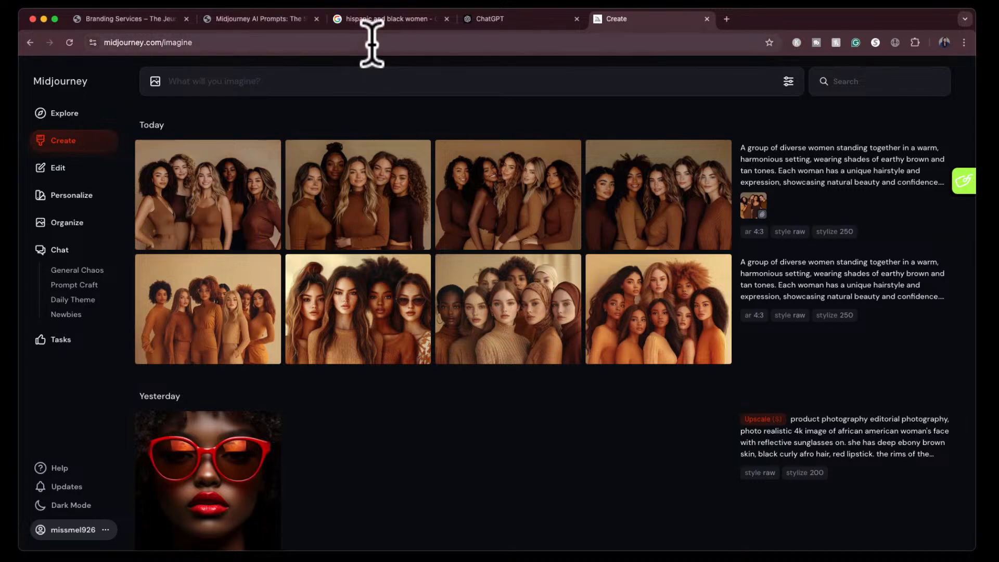
click(286, 23)
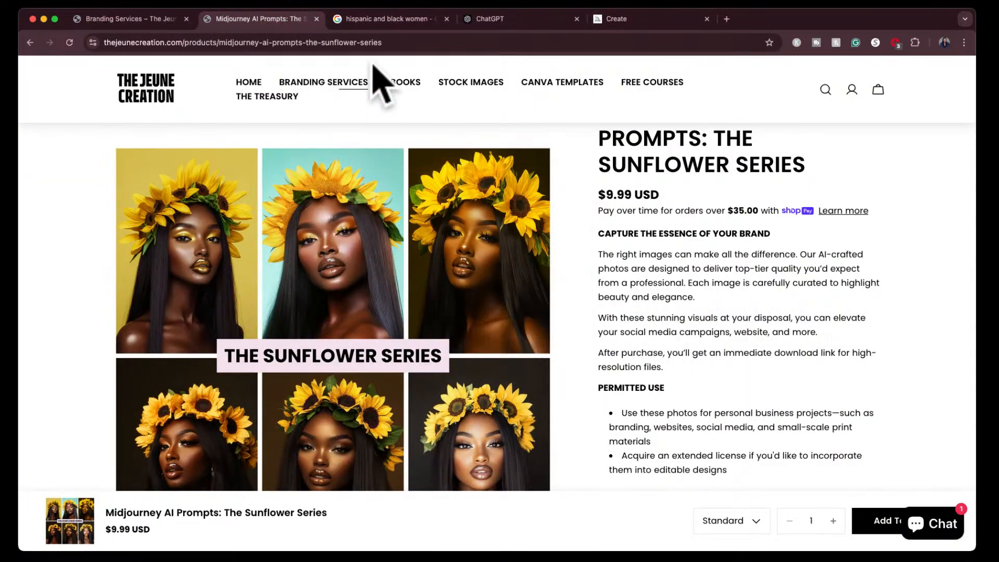
click(647, 22)
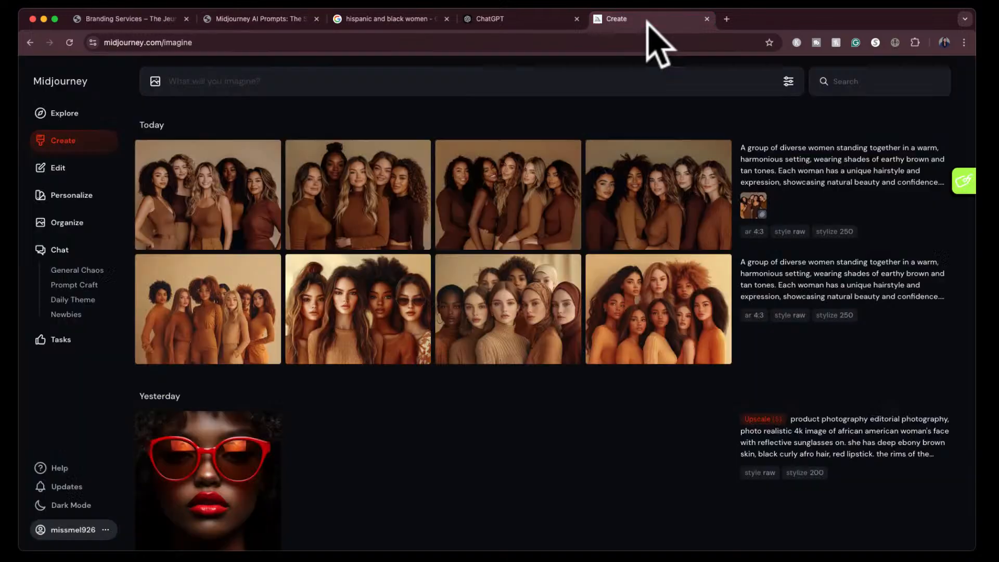
- View the four style-referenced images enlarged, from first to last, and go back through them to the first one
click(219, 200)
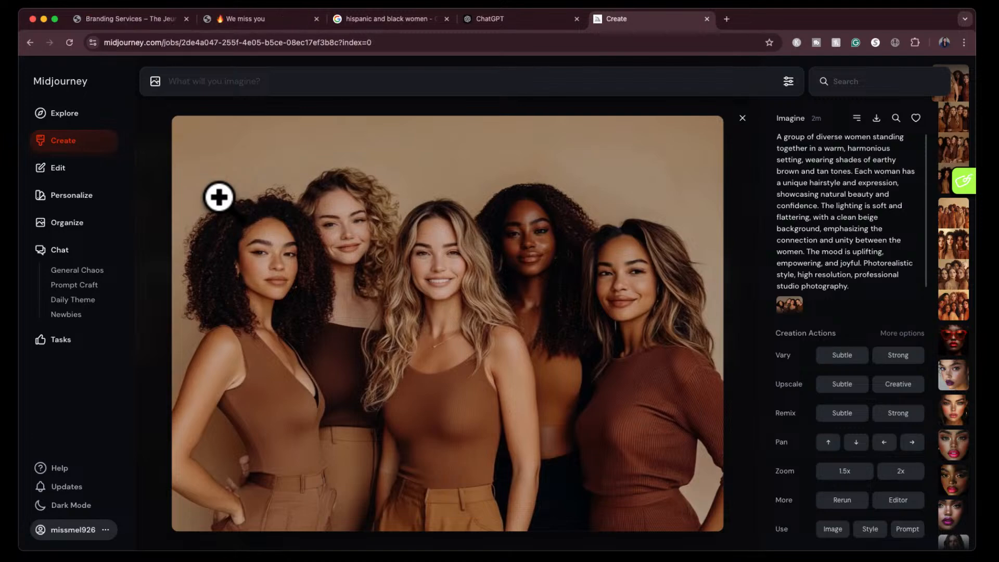
key(Right)
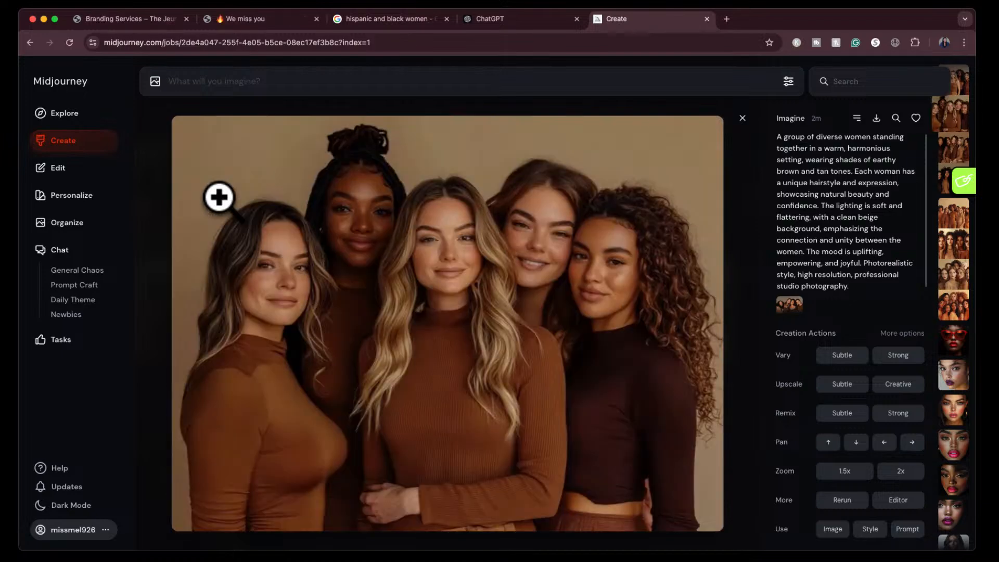
key(Right)
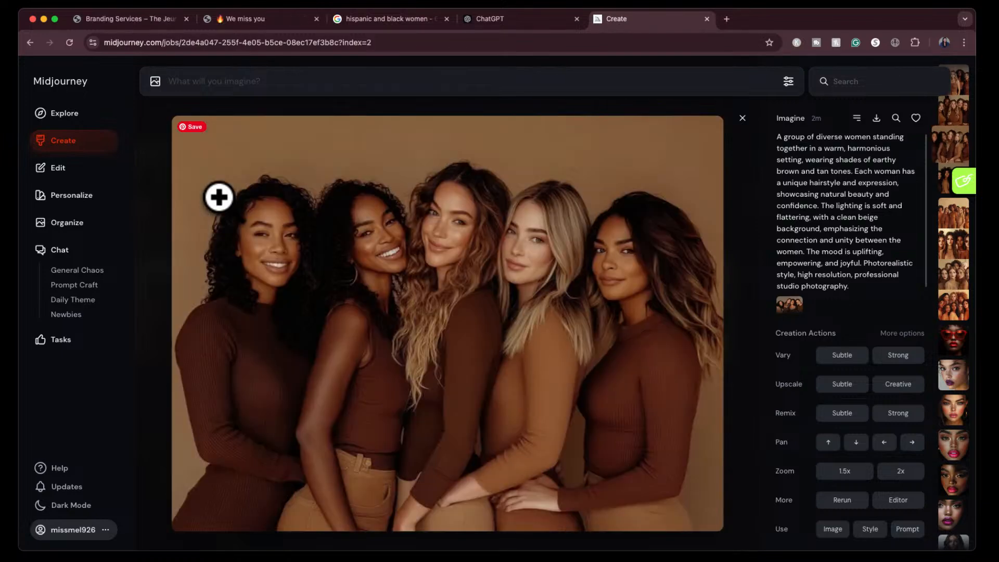
key(Right)
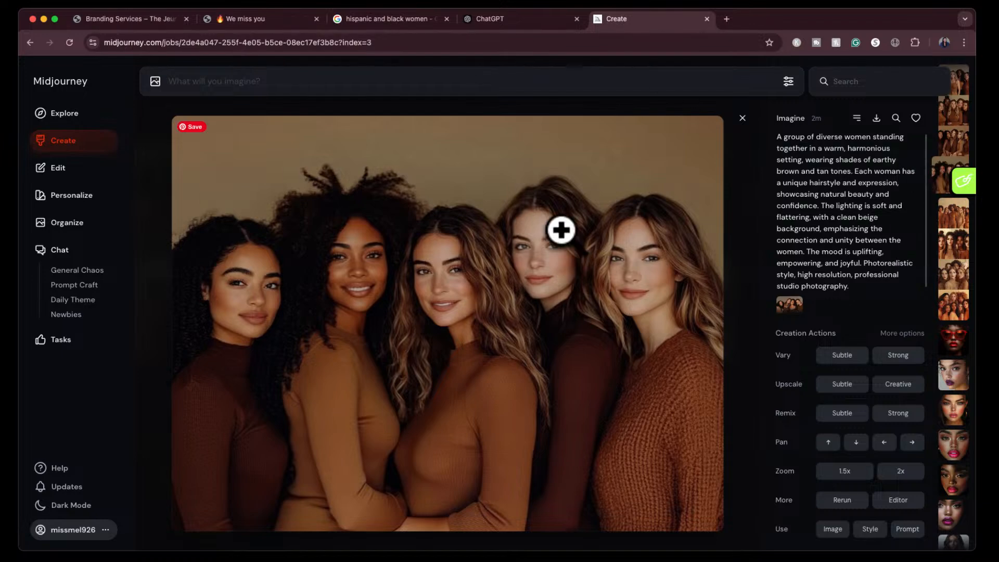
key(Left)
key(Left)
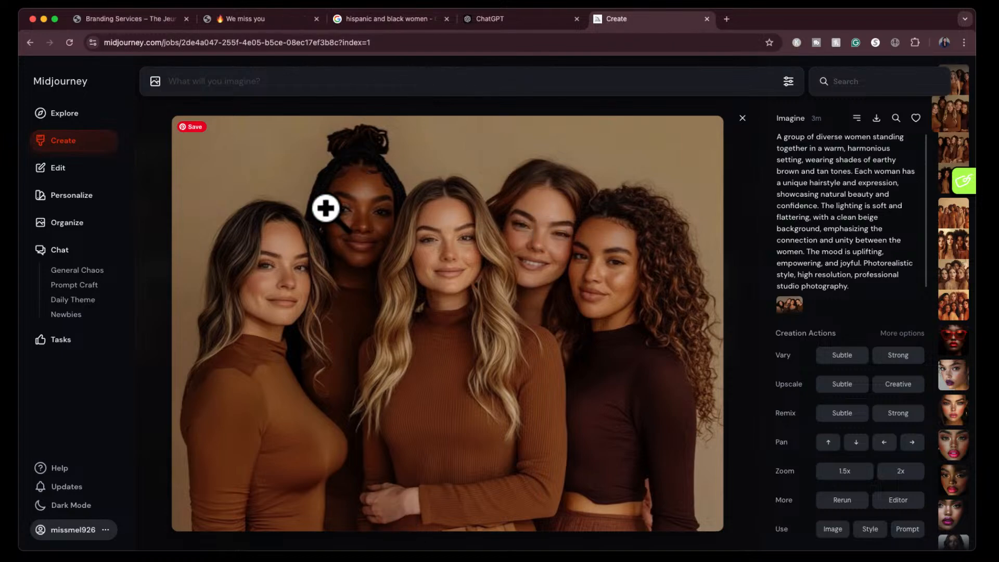
key(Left)
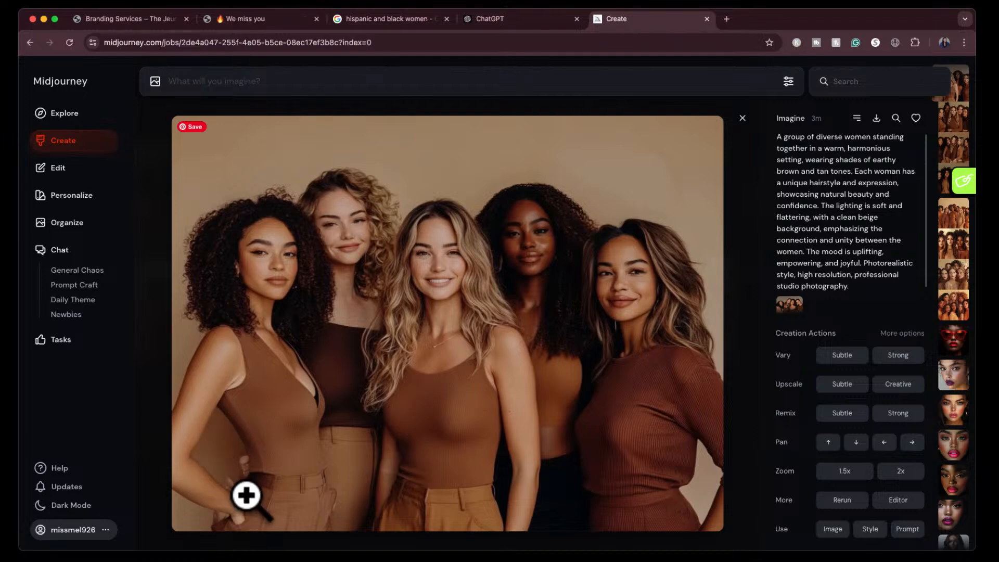
- Erase the hand on the hip of the woman in the sleeveless V-neck top in the first image and submit the edit with the same prompt
click(895, 499)
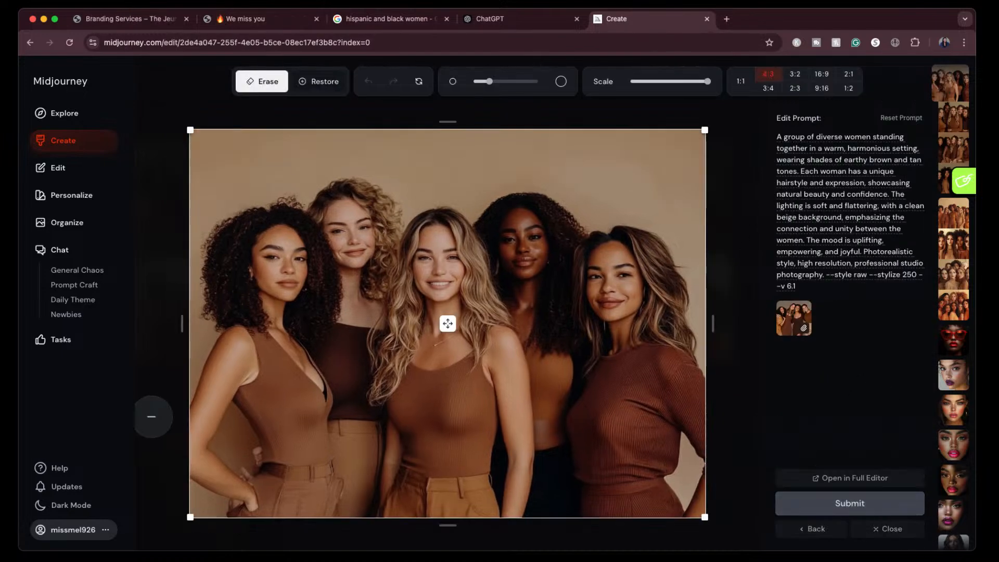
mouse_move(224, 464)
mouse_down()
mouse_move(230, 517)
mouse_move(242, 511)
mouse_move(254, 455)
mouse_up()
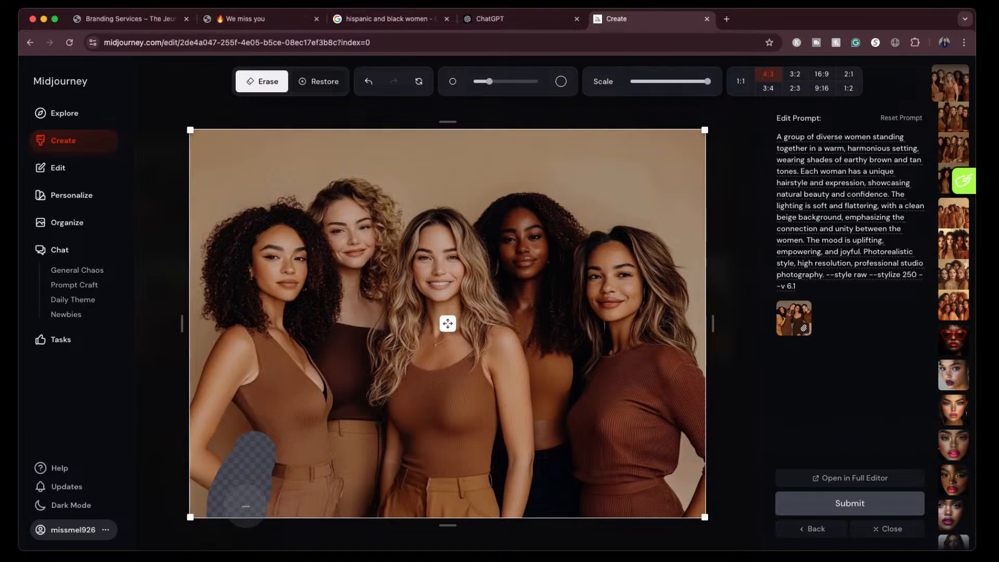
click(856, 503)
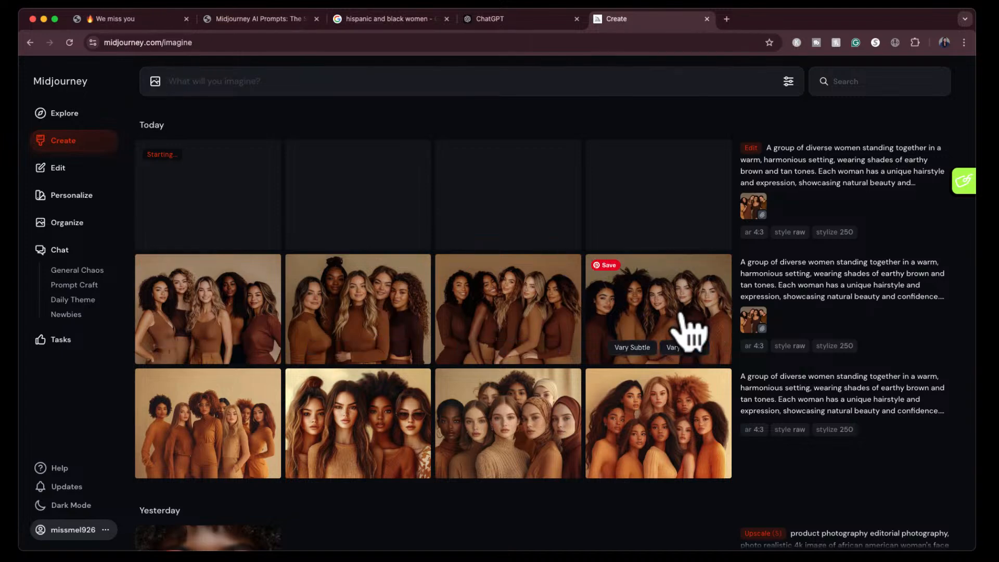
- View the fourth style-referenced image and the third image of the edited set enlarged, closing the viewer after each
click(682, 310)
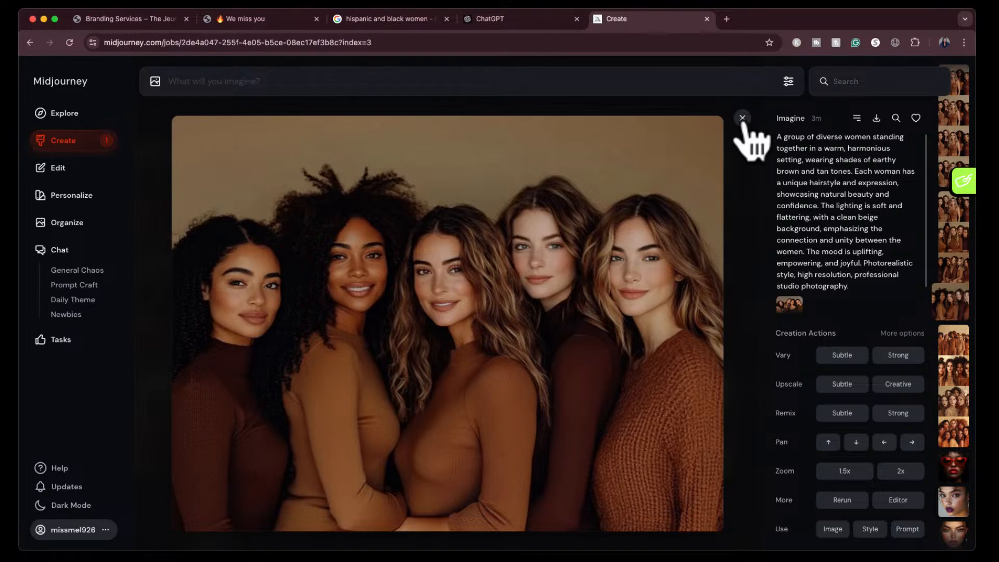
click(743, 118)
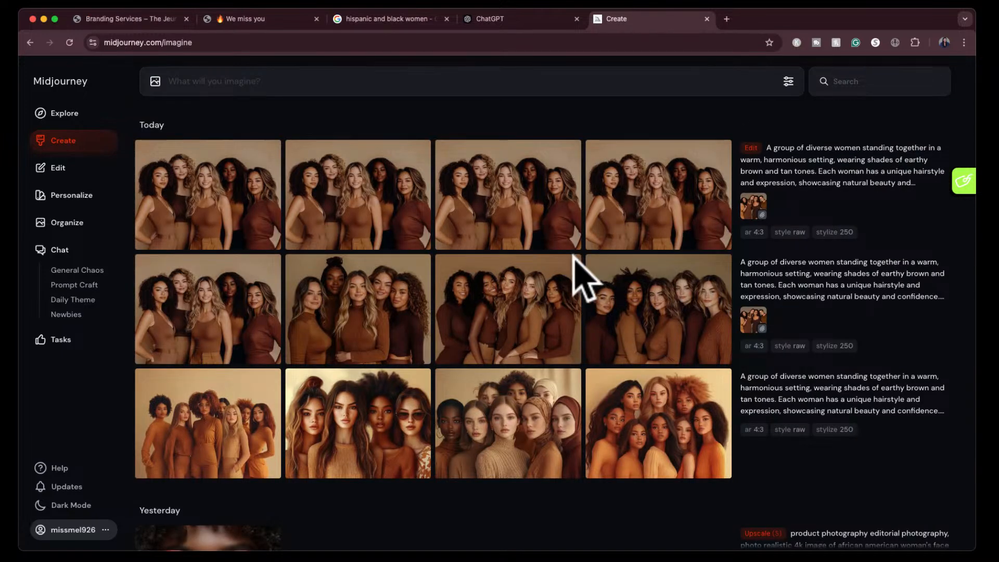
click(504, 221)
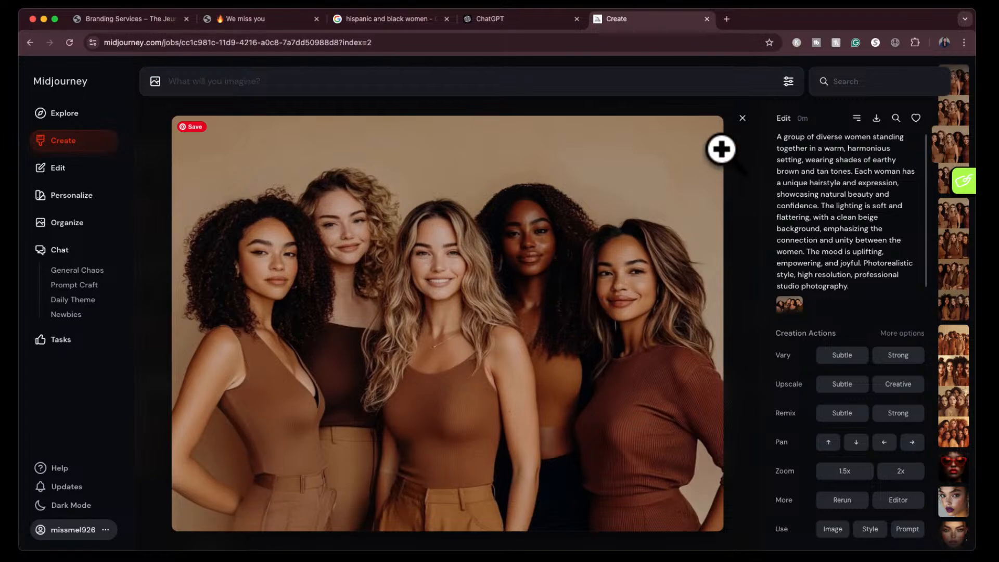
click(742, 119)
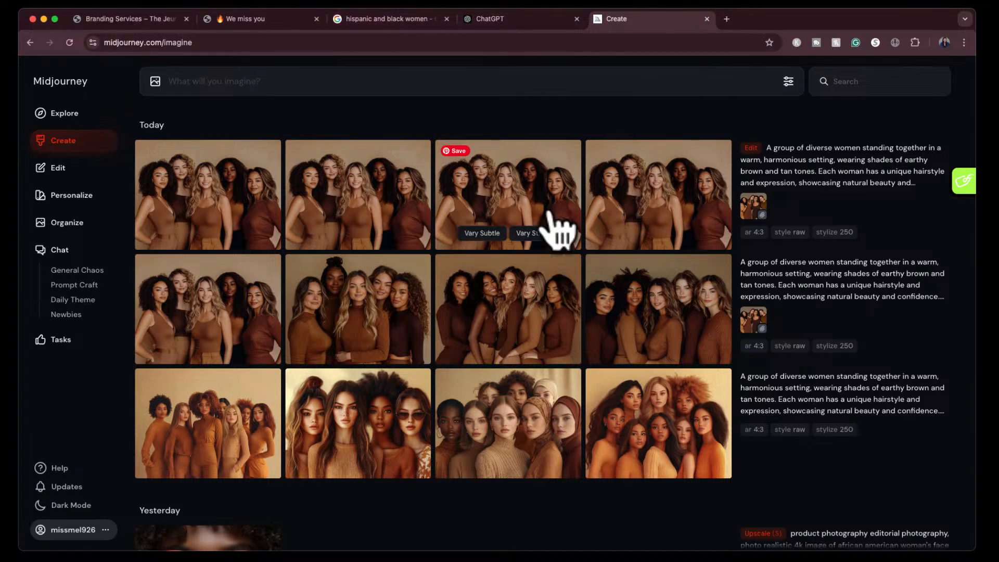
- Ask ChatGPT "for the midjourney prompts, give me 10 more prompts with different variations in regards to what the people in the image are doing but still keep the same tone"
click(528, 19)
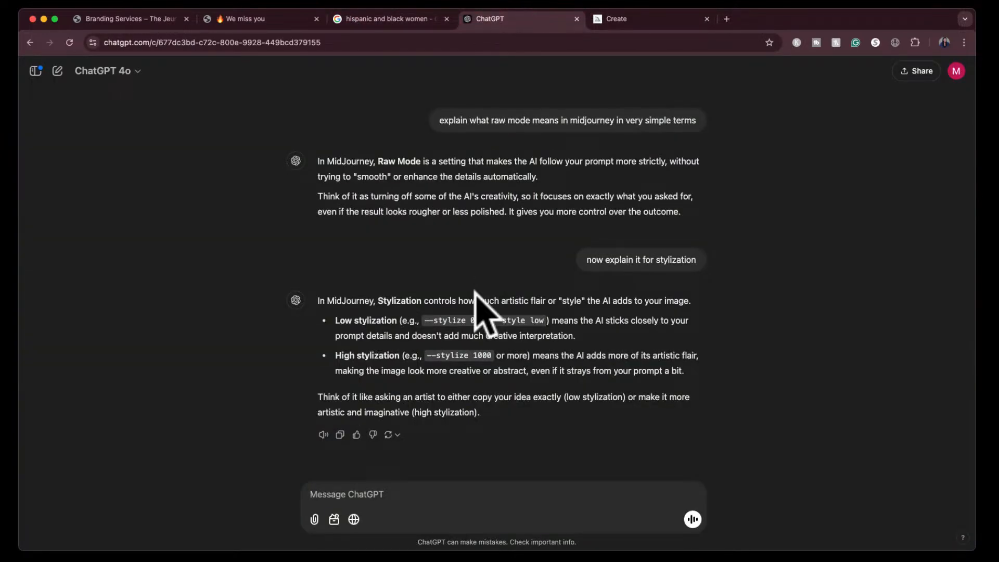
scroll(484, 296, up, 5)
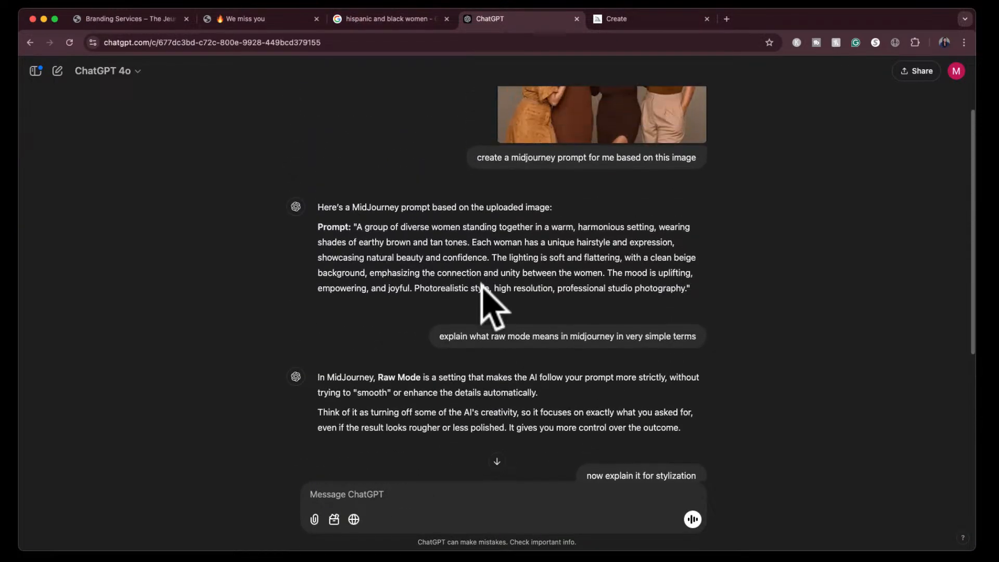
scroll(483, 286, up, 1)
scroll(477, 276, down, 6)
click(404, 497)
text(for the midjourney prompts, give me 10 mo)
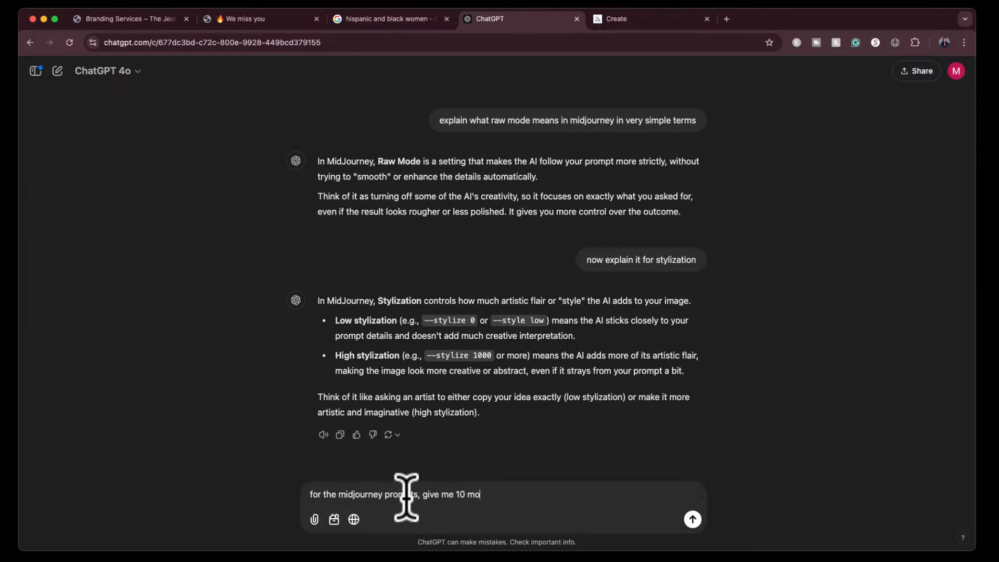
text(re va)
key(BackSpace)
key(BackSpace)
key(BackSpace)
key(BackSpace)
text(ore prompts with different variations)
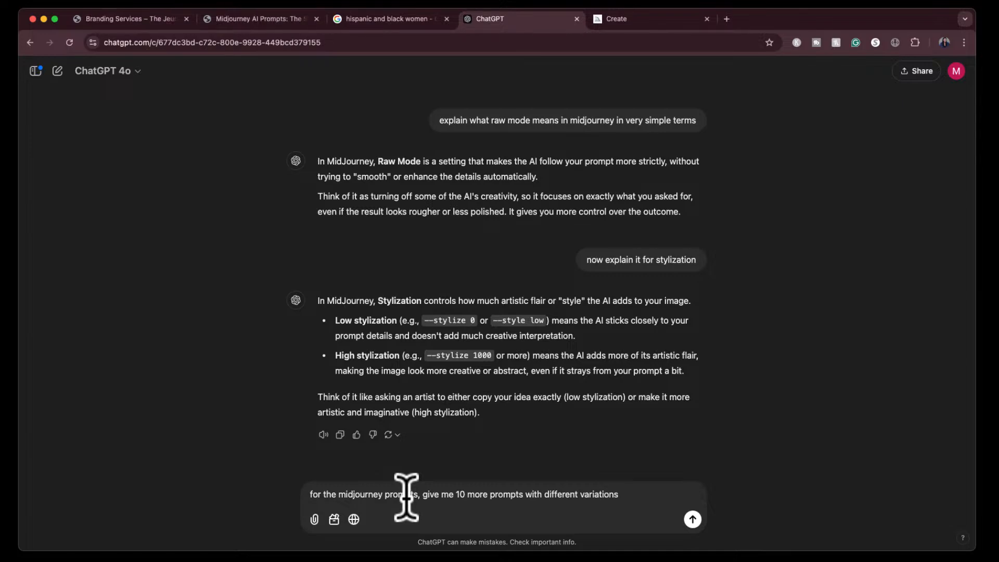
text(in regards to what the )
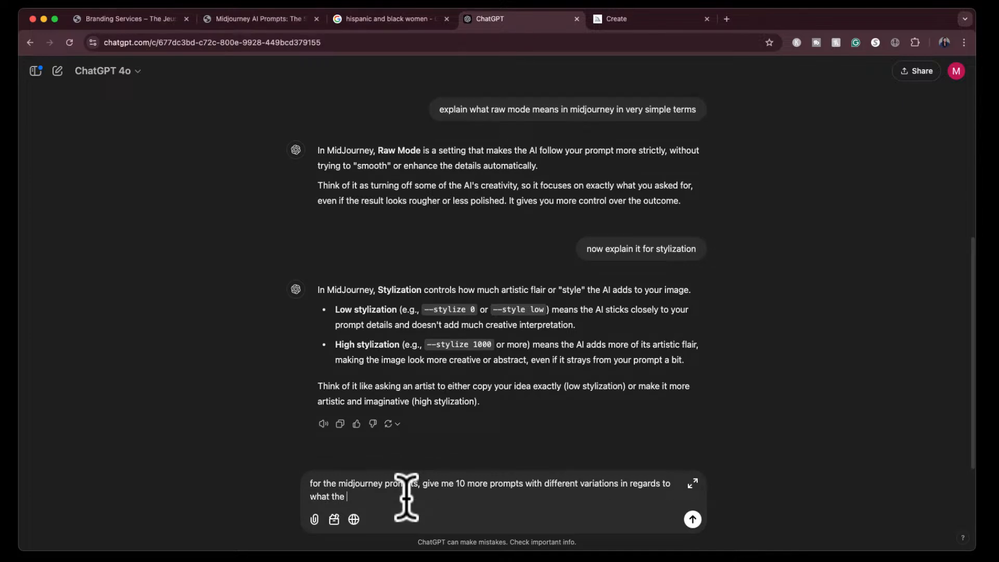
text(people in the image are doing but still keep the same tone)
key(Return)
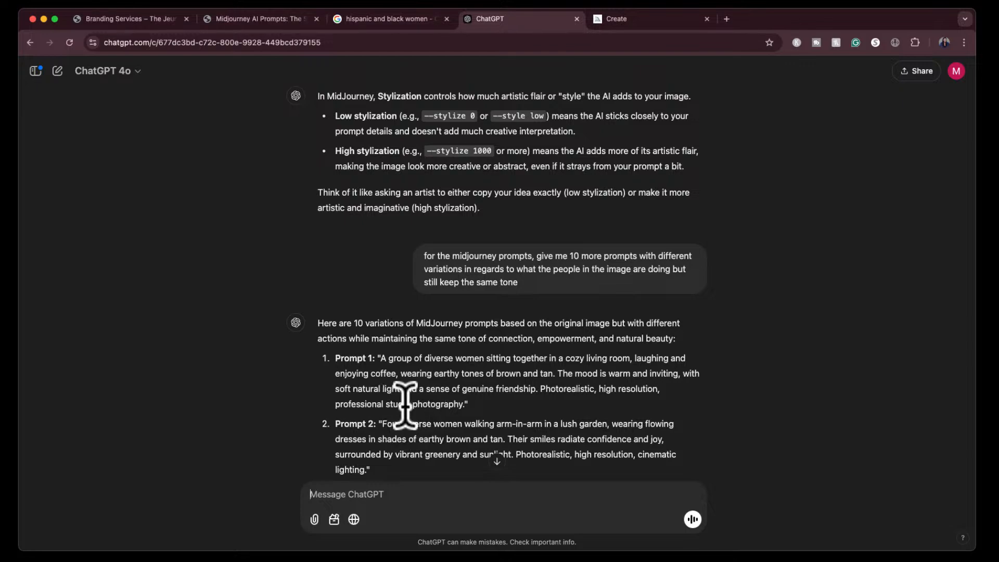
- Copy the text of ChatGPT's Prompt 1, about diverse women enjoying coffee in a cozy living room, and generate images from it in Midjourney
drag(382, 357, 463, 407)
key(super+c)
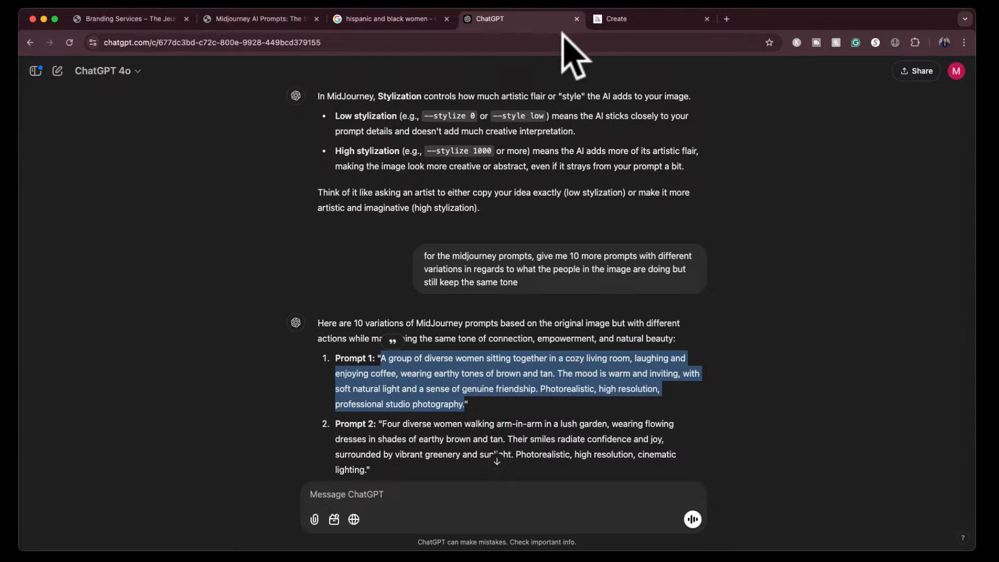
click(656, 21)
click(403, 83)
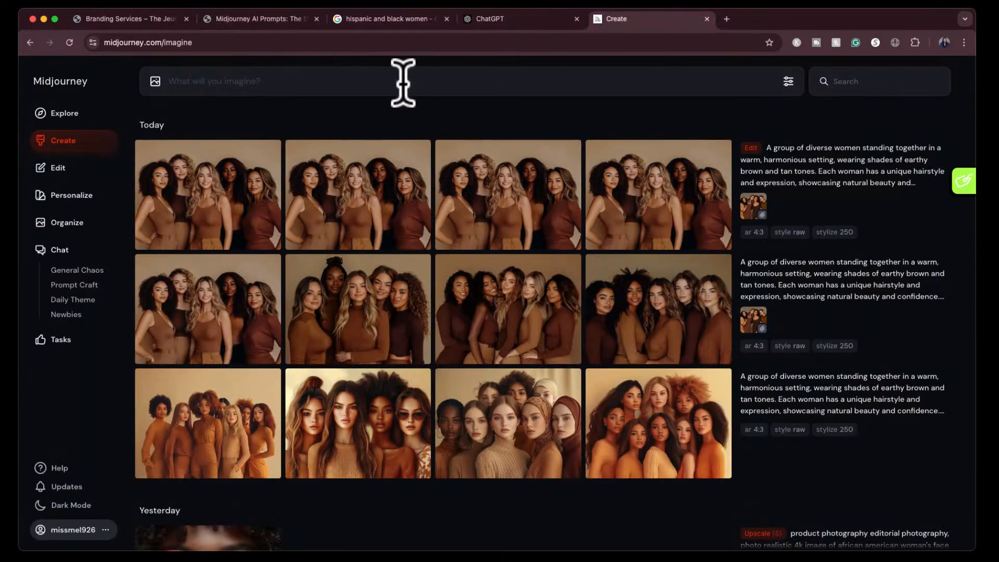
key(super+v)
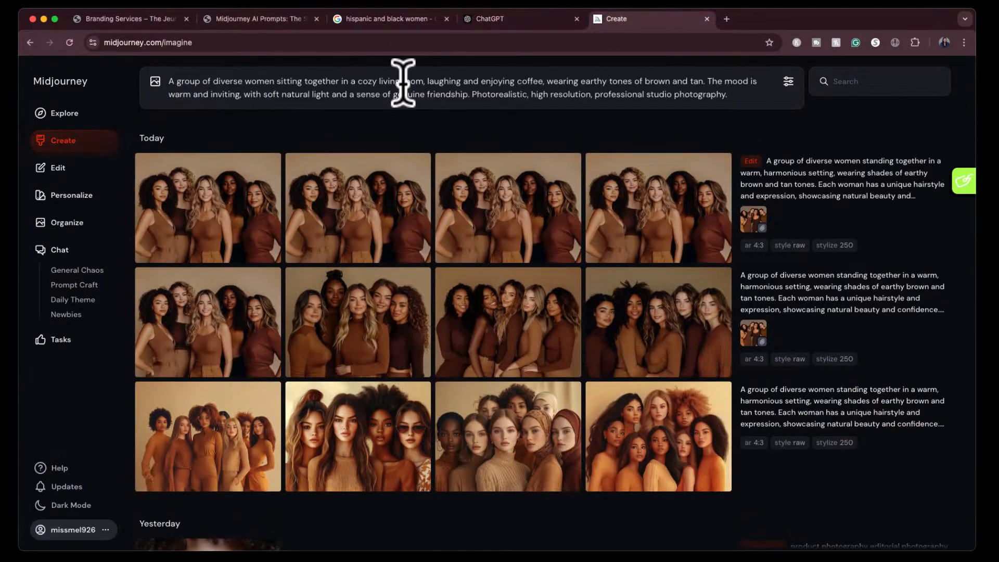
drag(755, 219, 753, 218)
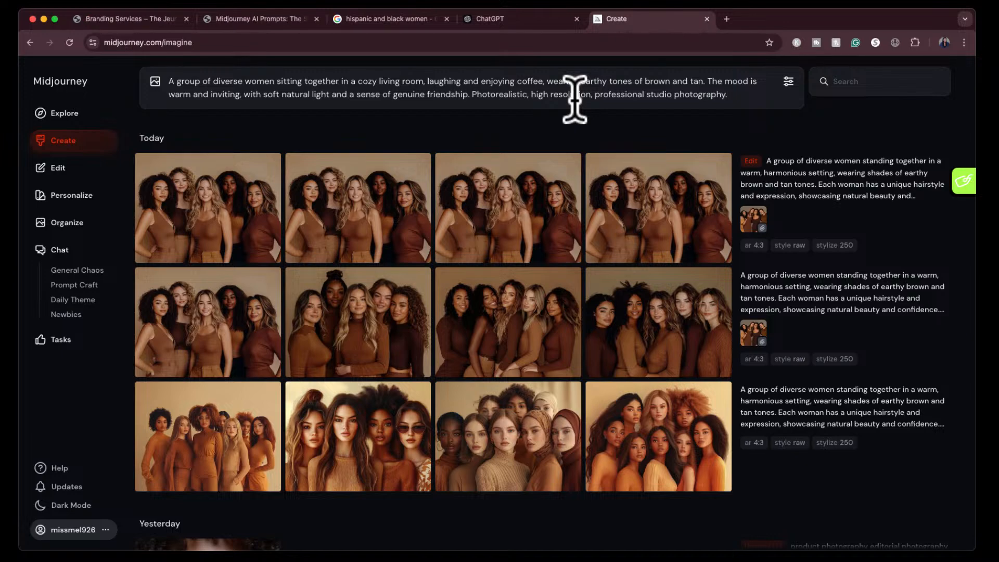
key(Return)
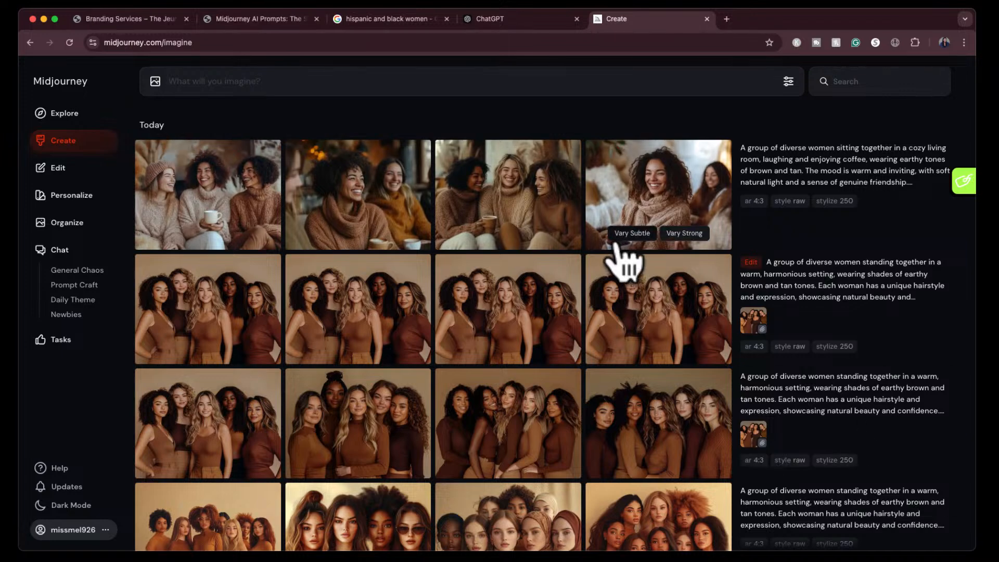
- Erase the hand holding the coffee mug in the third image of the coffee set and submit the edit with the same prompt
click(522, 199)
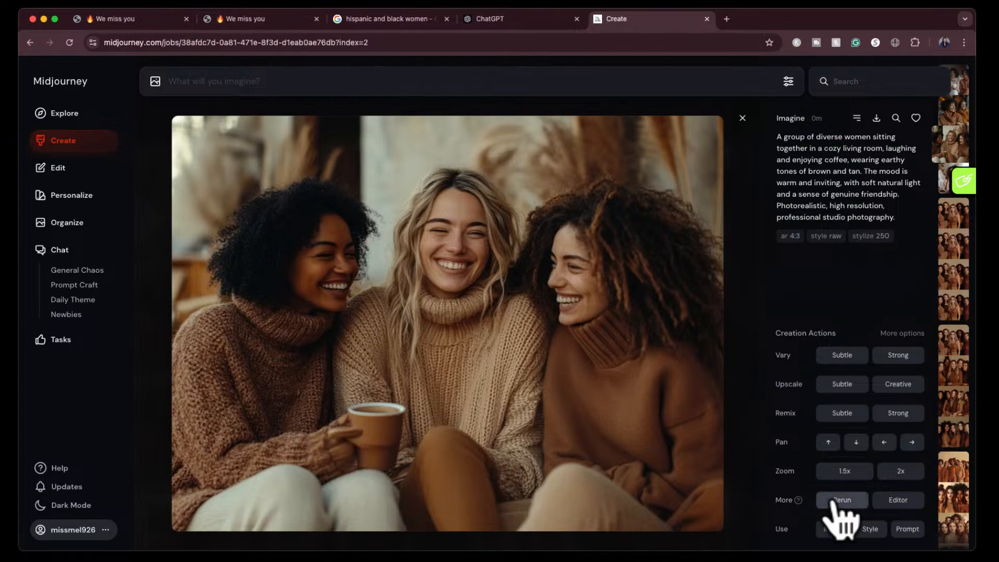
click(890, 500)
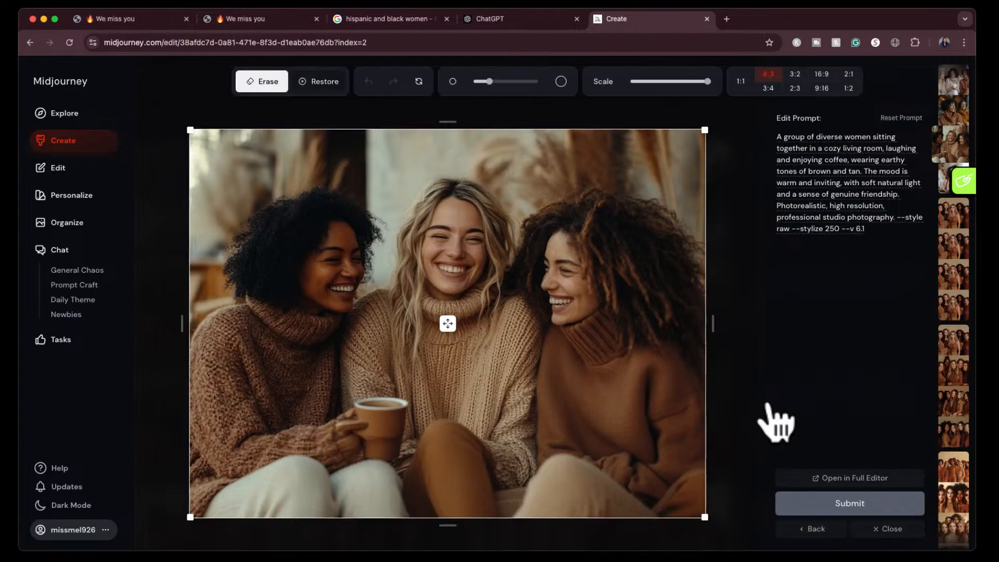
mouse_move(355, 440)
mouse_down()
mouse_move(350, 423)
mouse_move(350, 451)
mouse_up()
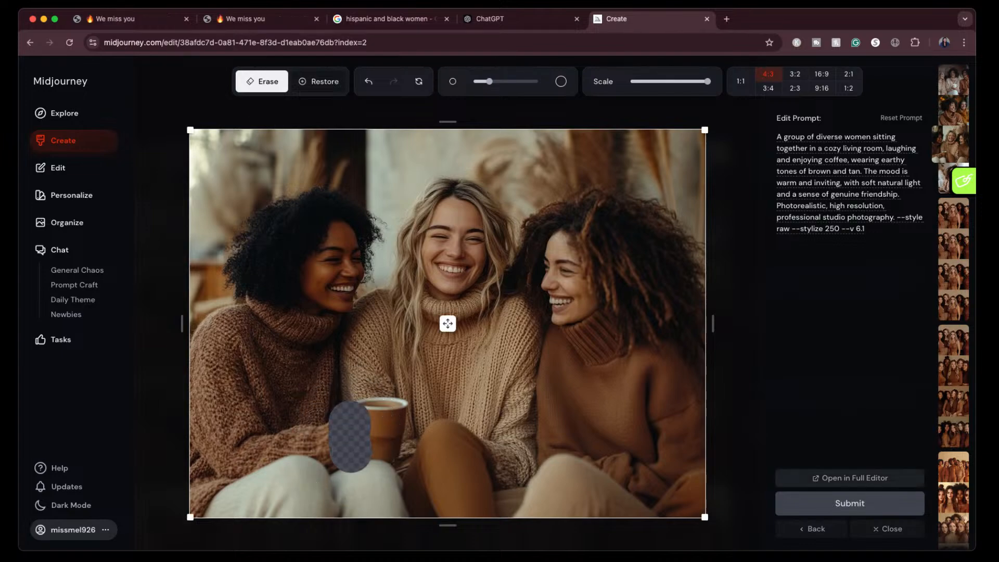
click(891, 503)
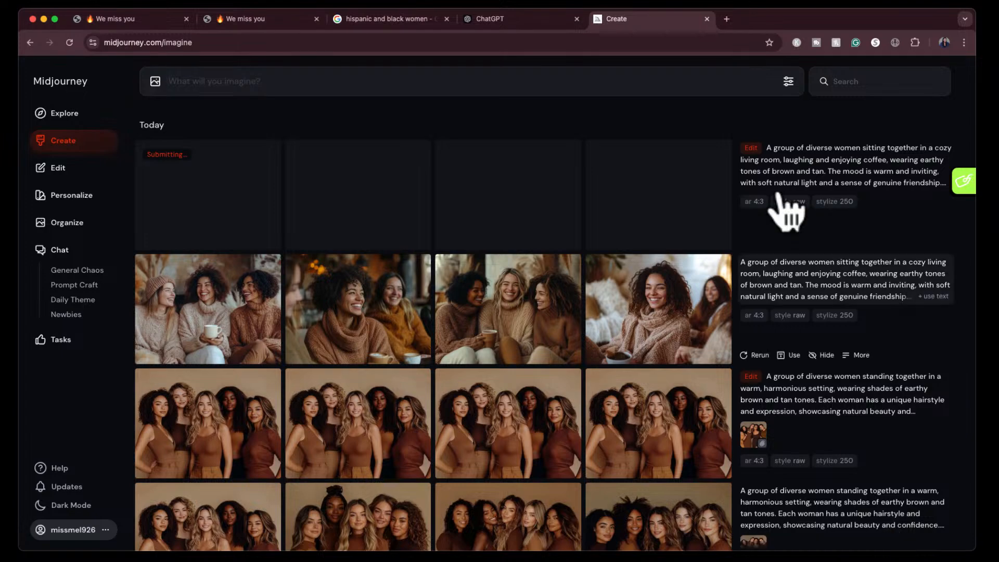
- View the images of the original coffee set enlarged one after another, starting with the first, and close the viewer
click(233, 312)
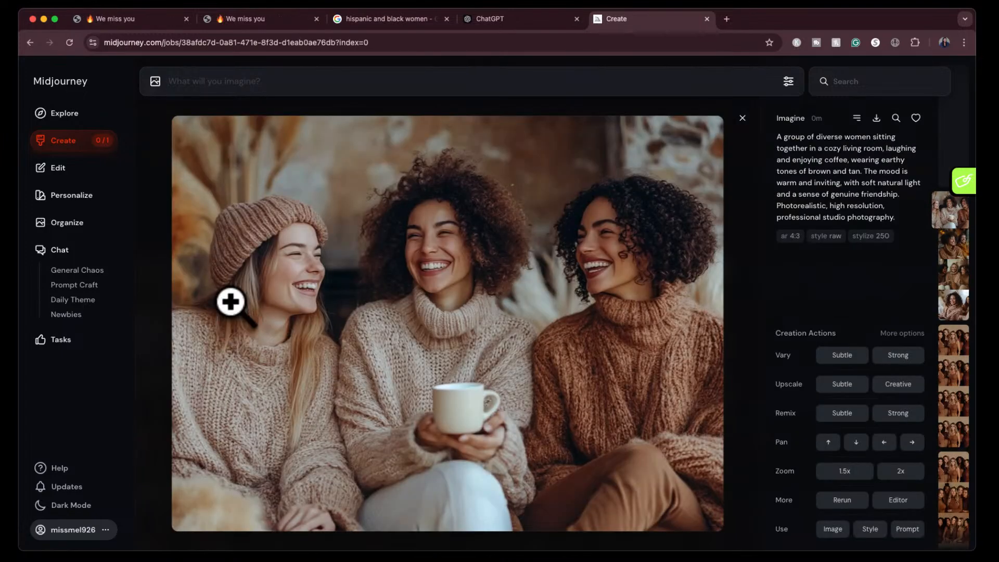
key(Right)
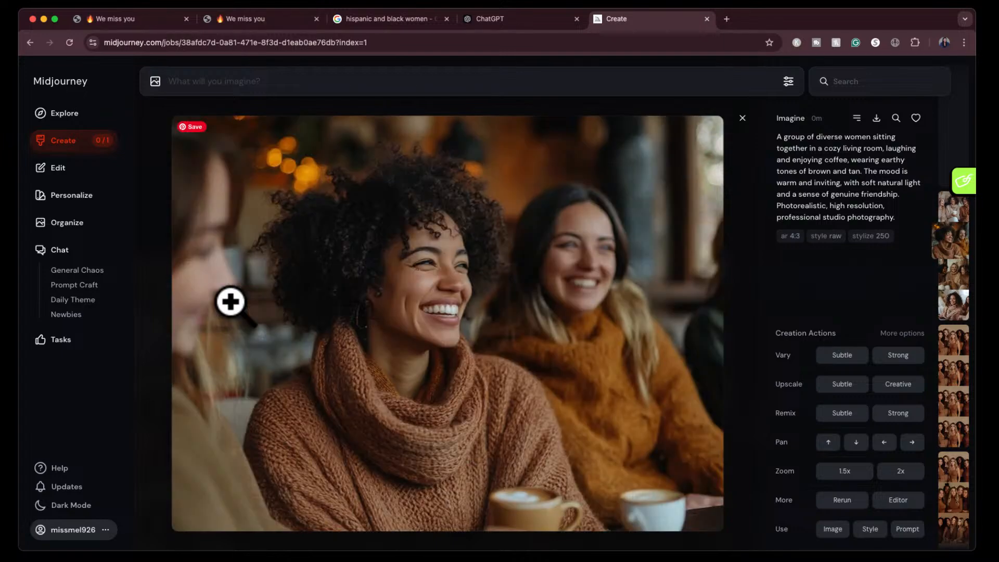
key(Right)
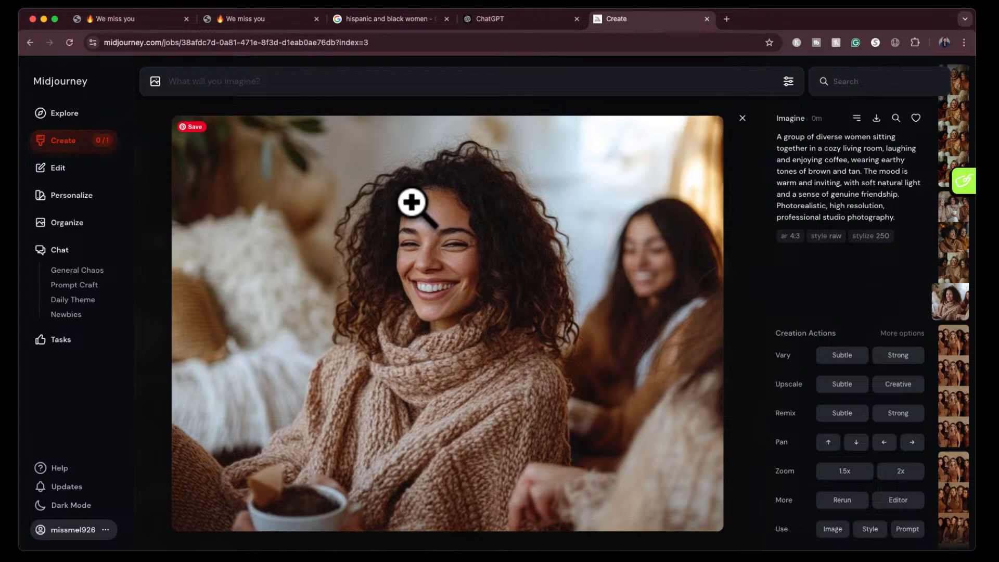
click(744, 123)
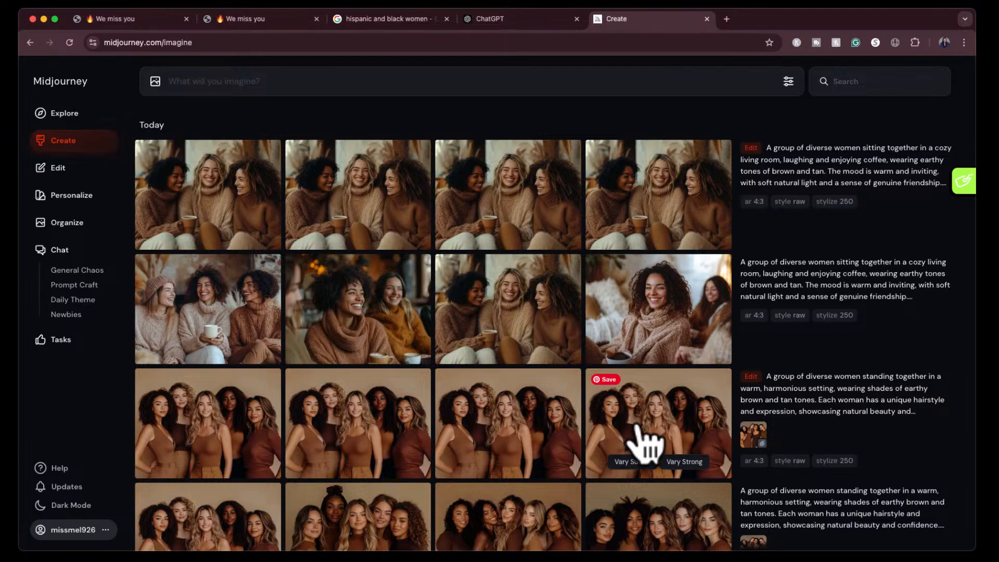
- Check the Shutterstock reference photo in the Google results, and view the fourth image of the edited standing-women set enlarged for comparison
click(386, 17)
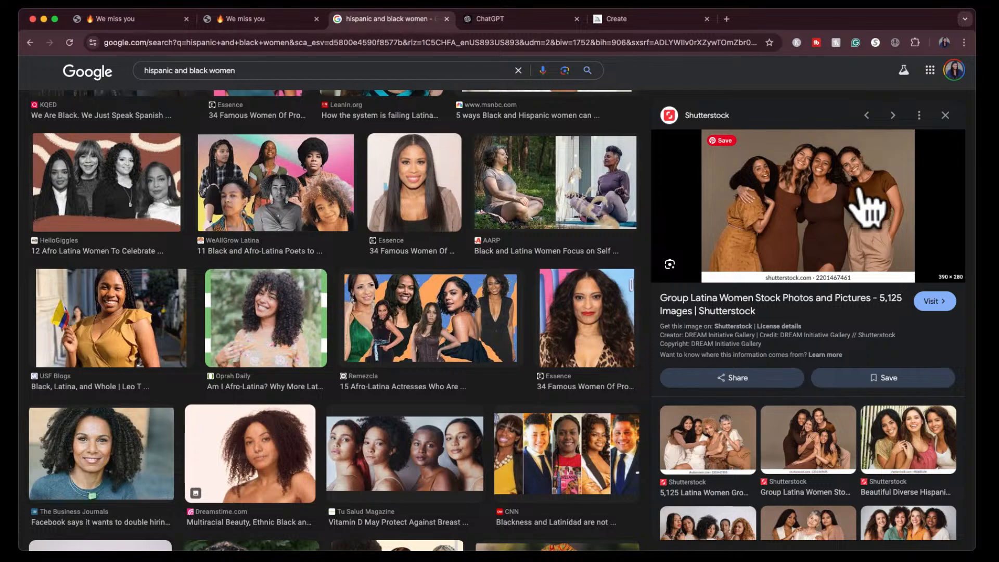
click(650, 19)
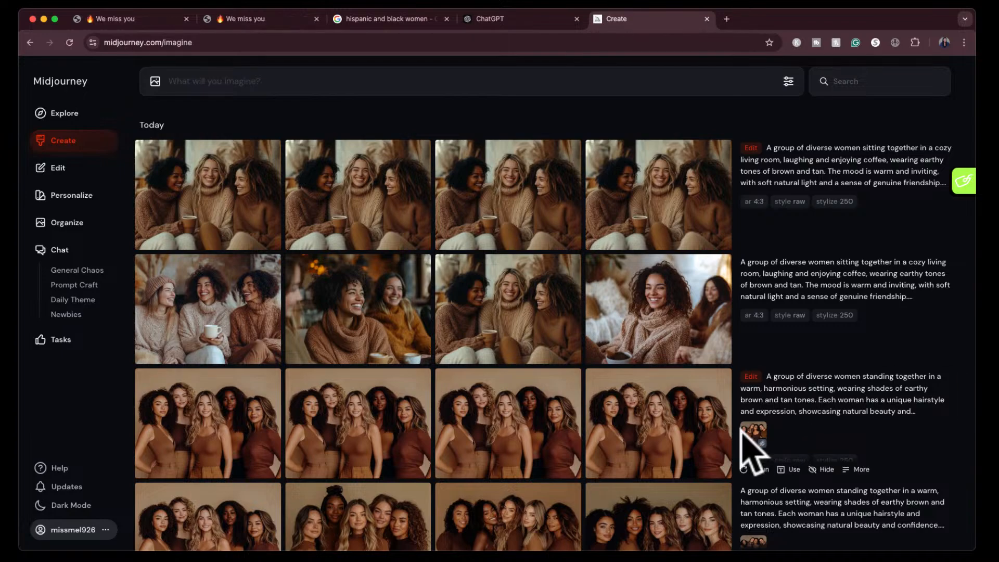
click(665, 429)
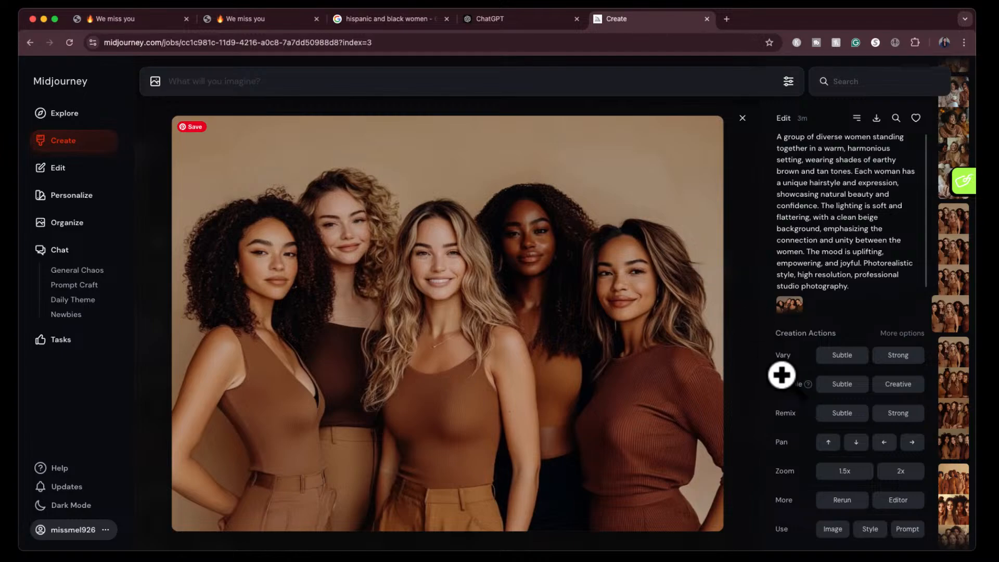
click(743, 117)
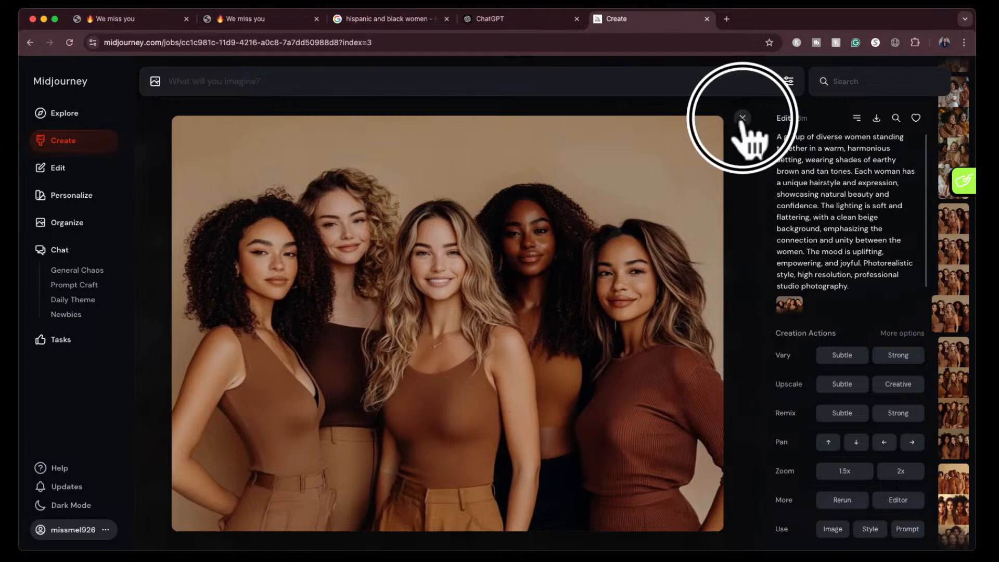
- Upscale the fourth image of the unedited style-referenced standing-women set with the Subtle option and close the viewer
scroll(621, 424, down, 3)
click(671, 406)
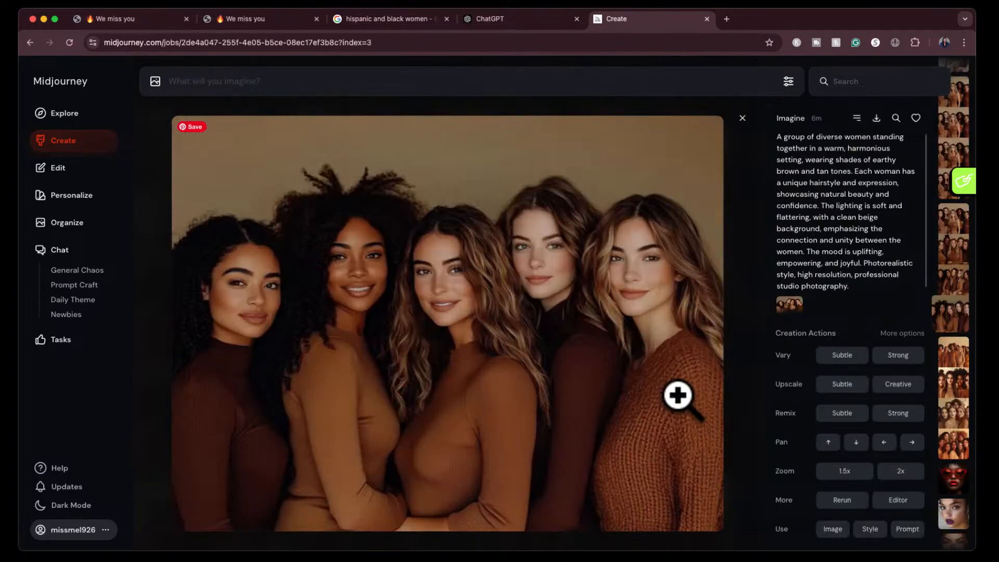
click(842, 384)
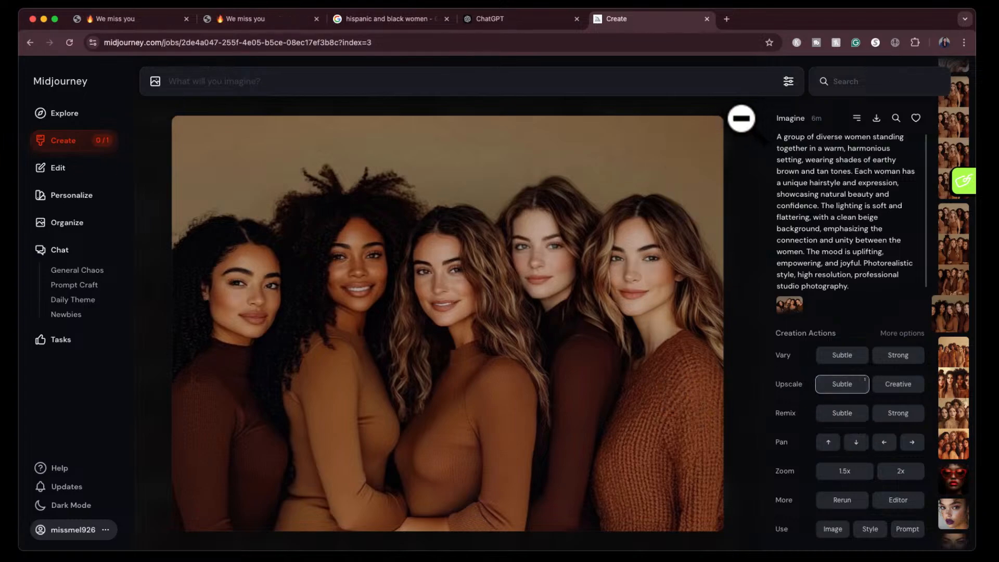
click(743, 117)
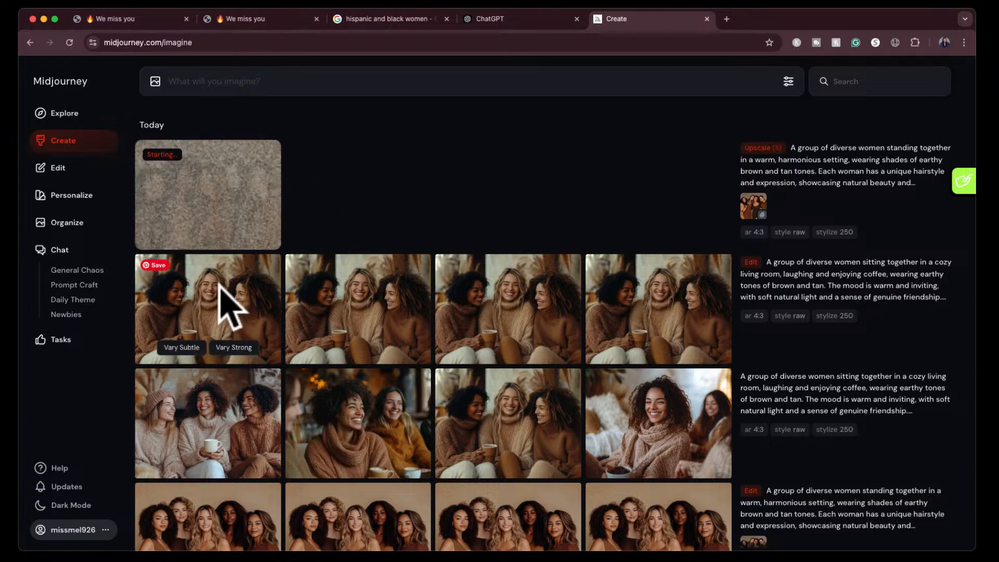
- View all four results of the edited coffee set enlarged, examining the hand on the mug, and close the viewer
click(211, 329)
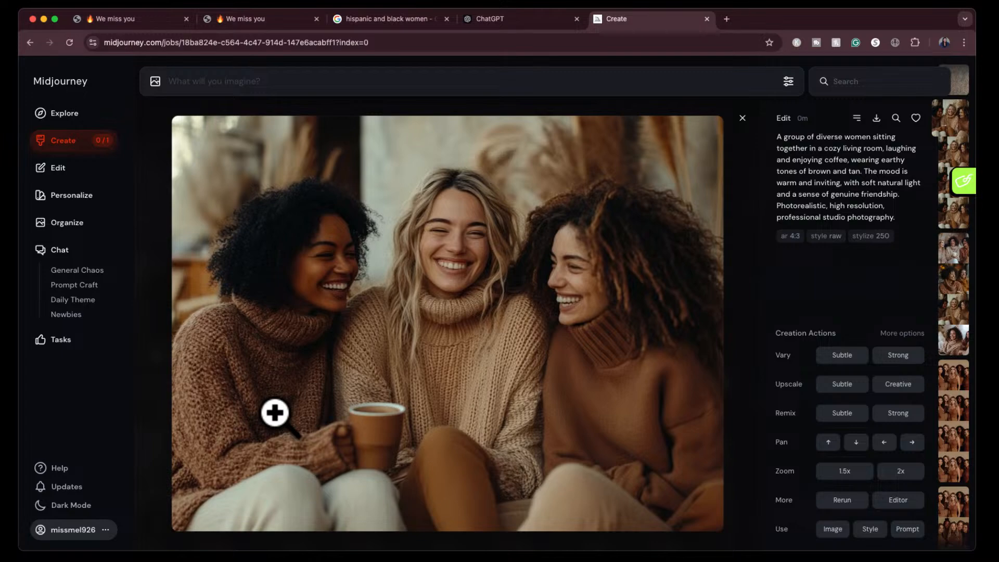
key(Right)
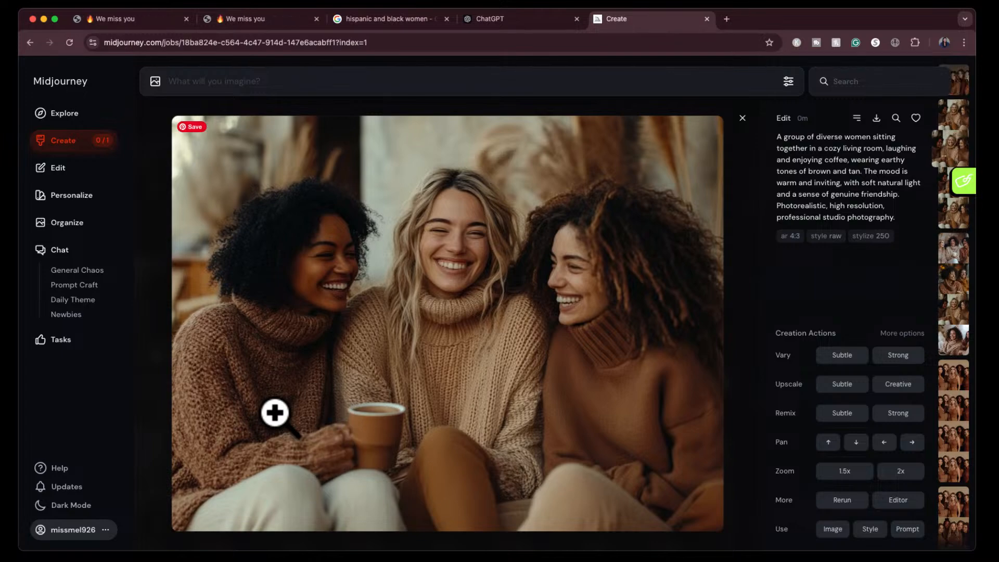
key(Right)
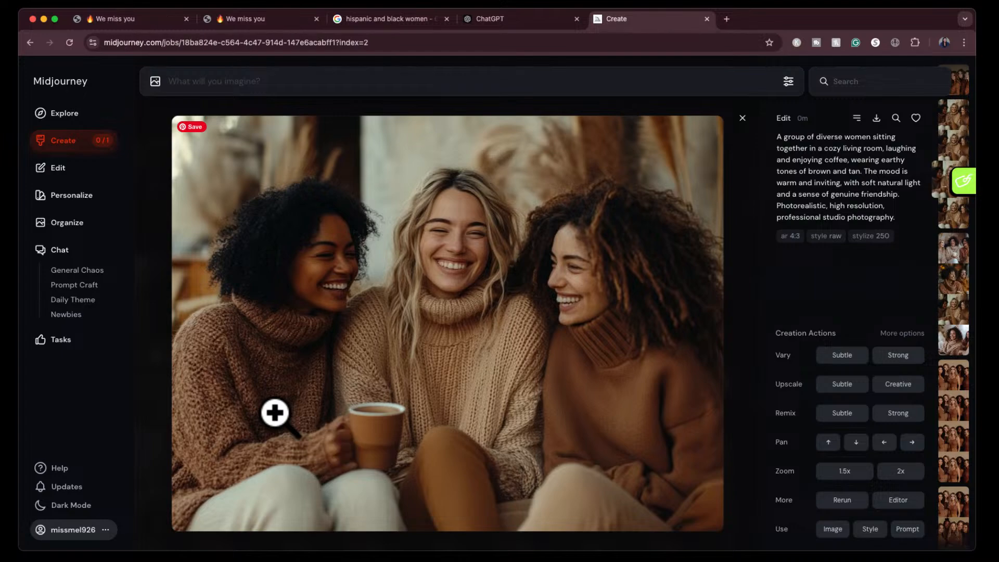
key(Right)
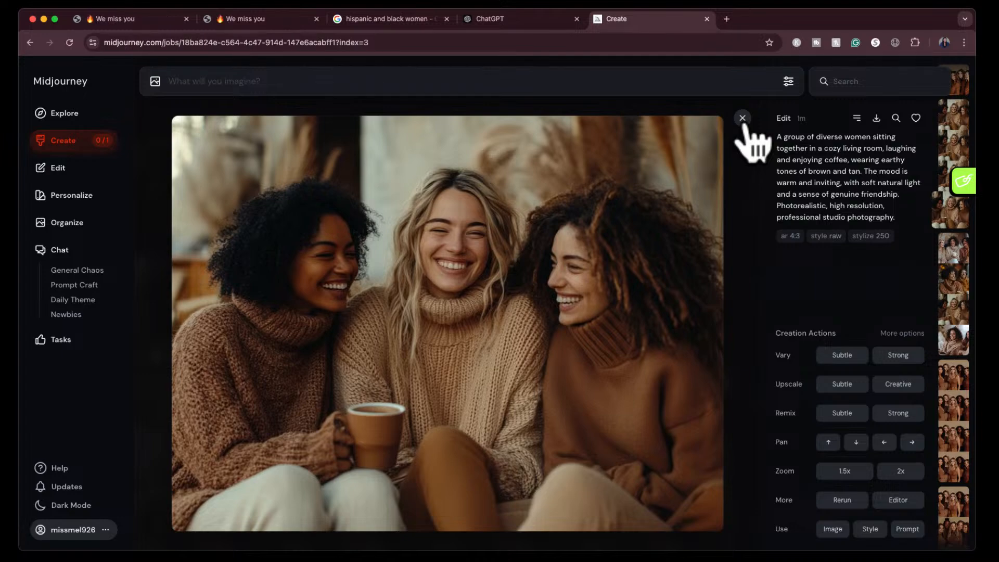
click(742, 119)
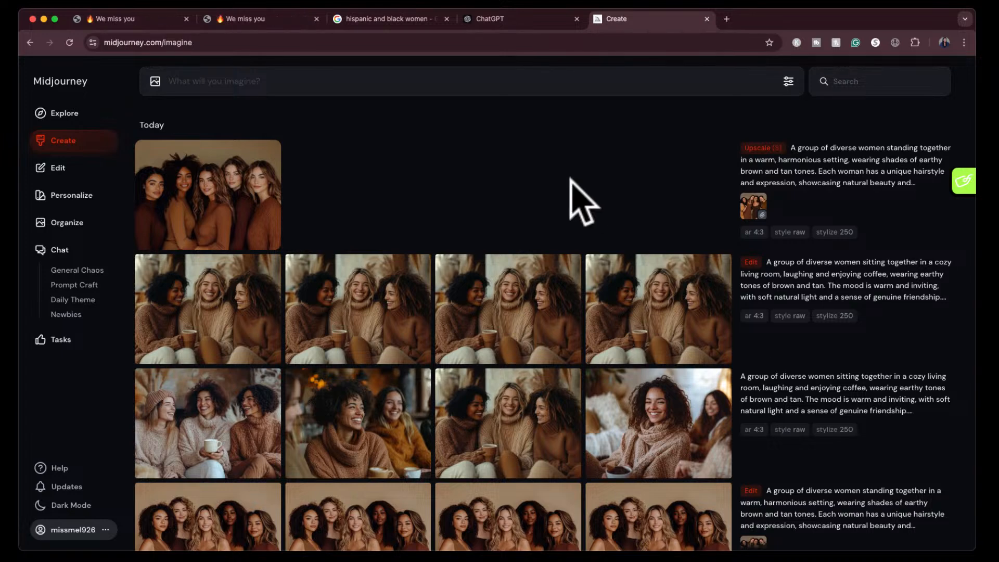
- Download the upscaled image of the five standing women and close the viewer
click(237, 196)
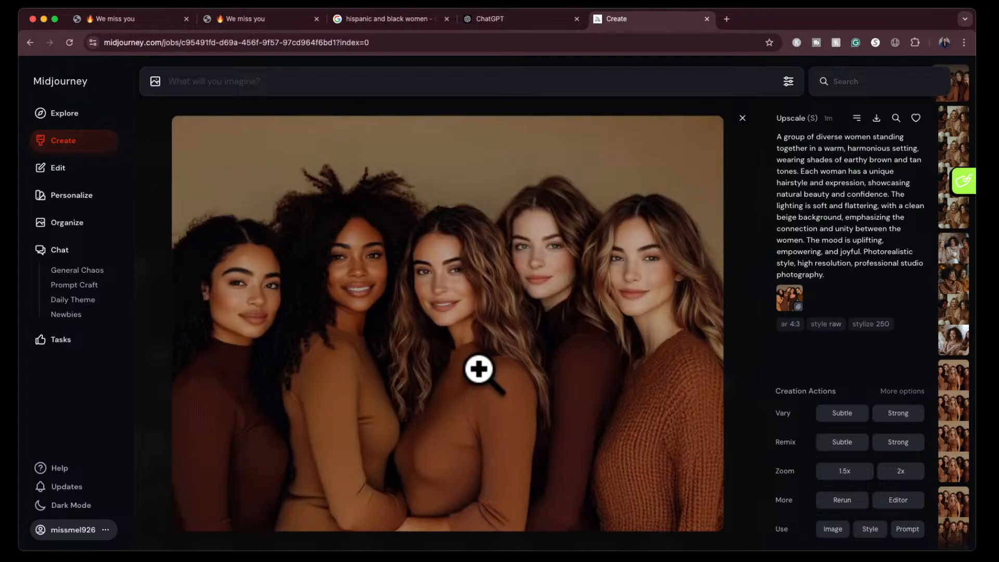
click(877, 118)
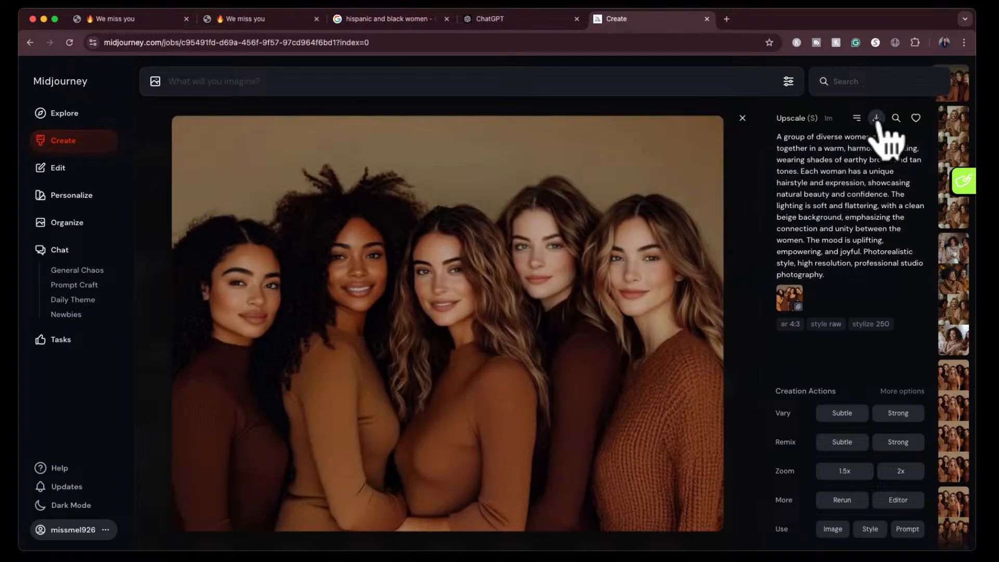
click(742, 117)
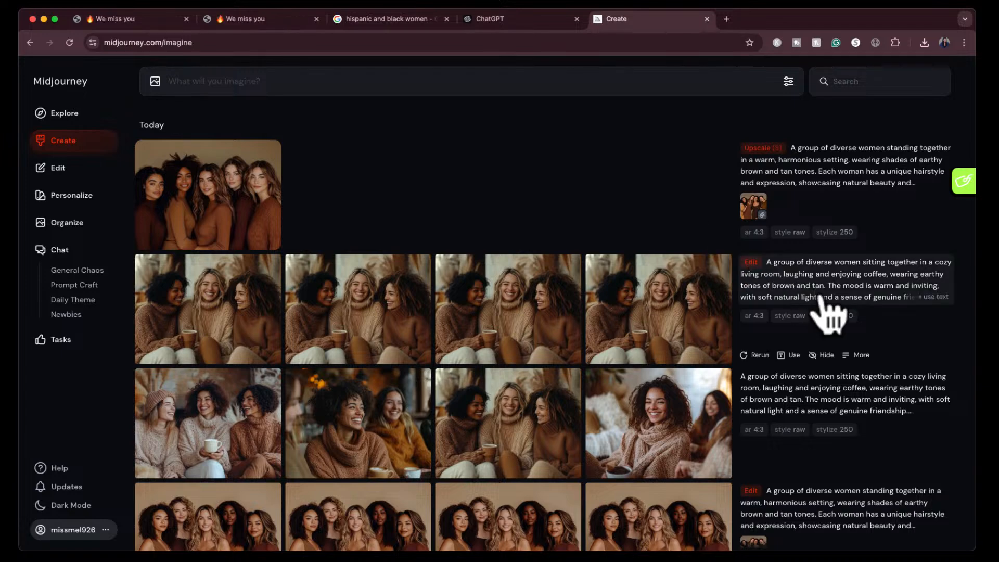
- Reuse the cozy living room coffee prompt, attach the downloaded image of the five women as style reference, and generate new images
scroll(820, 401, down, 1)
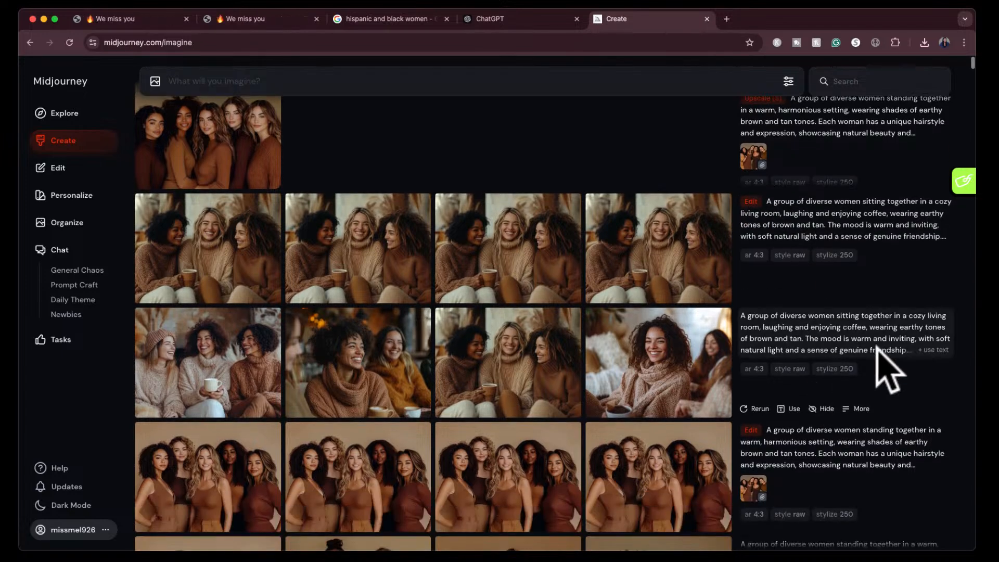
click(931, 352)
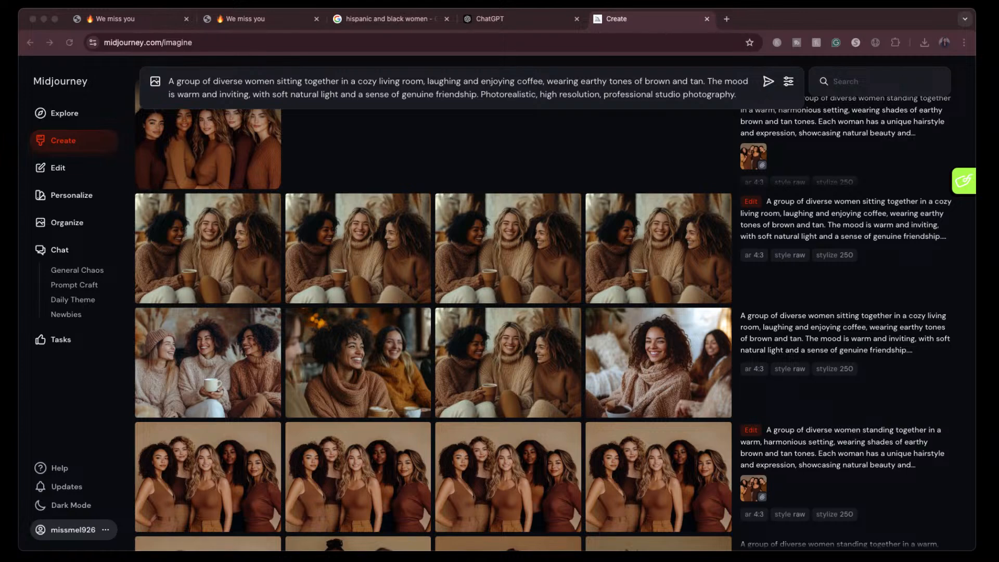
drag(141, 201, 214, 117)
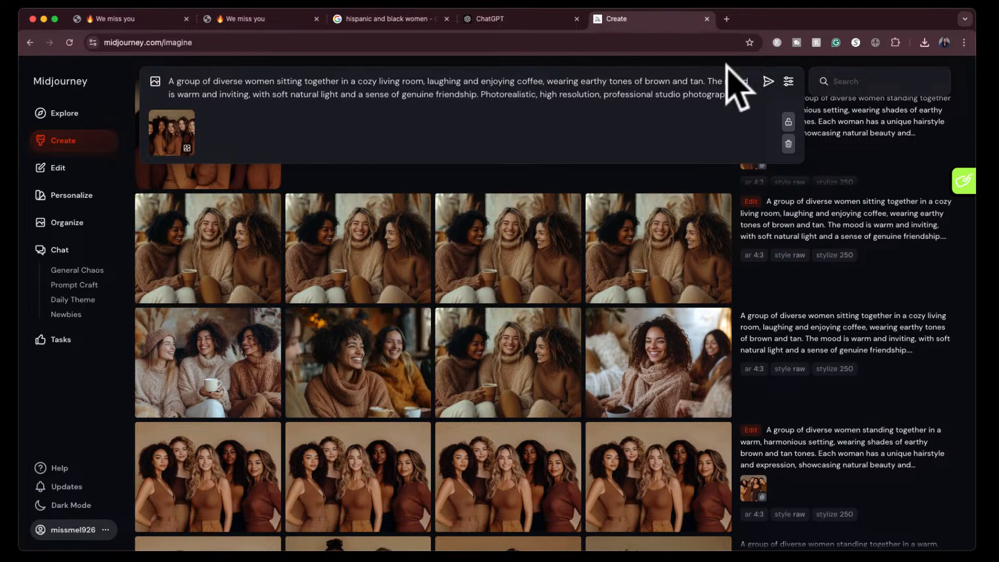
click(768, 81)
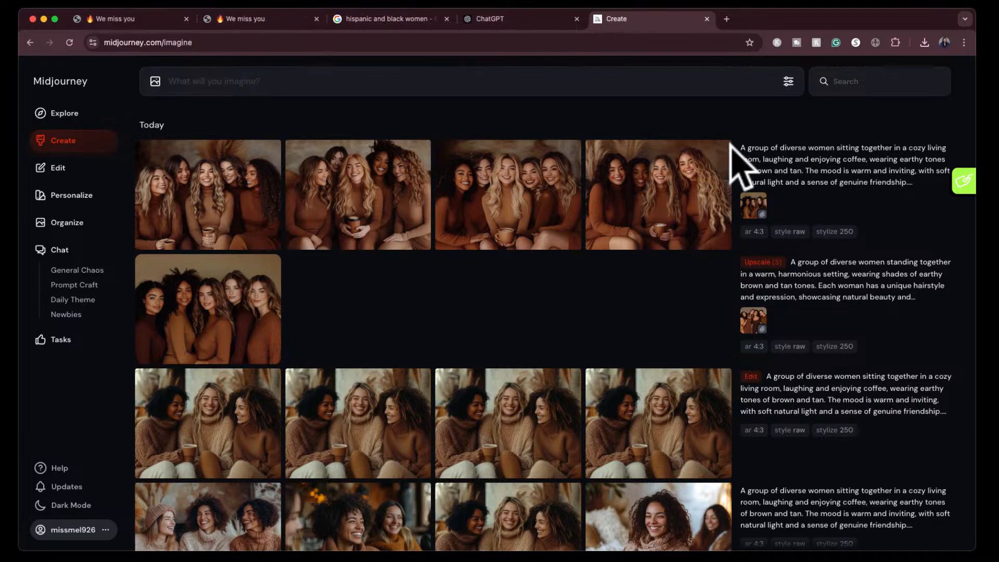
- View the four newly generated coffee images enlarged and compare them with the Shutterstock reference photo in the Google results
click(211, 187)
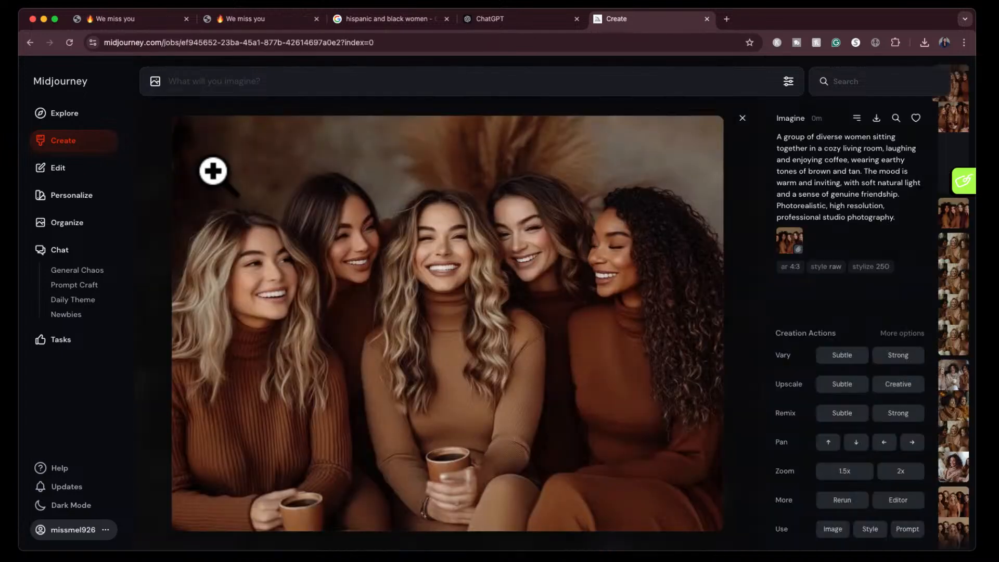
key(Right)
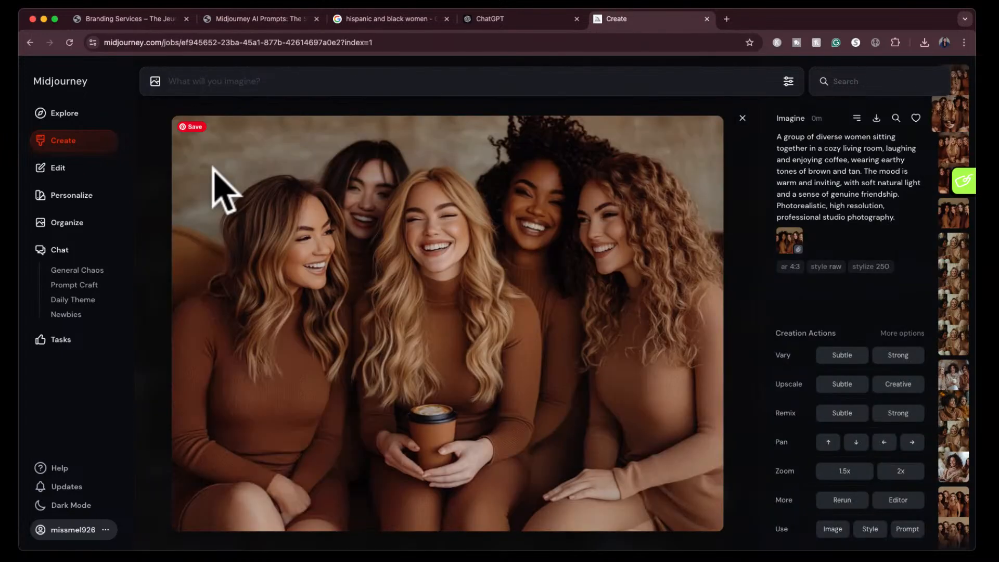
key(Right)
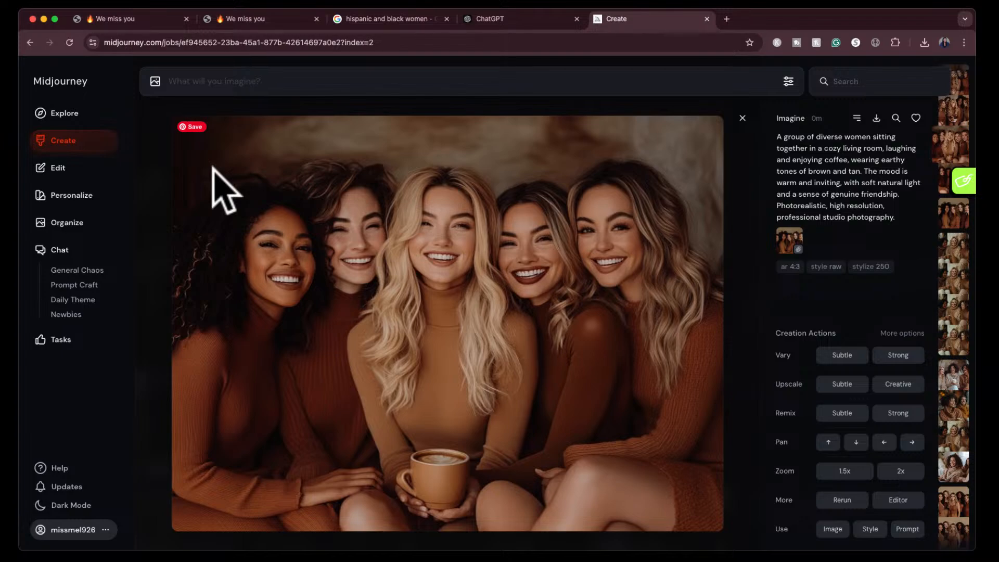
key(Right)
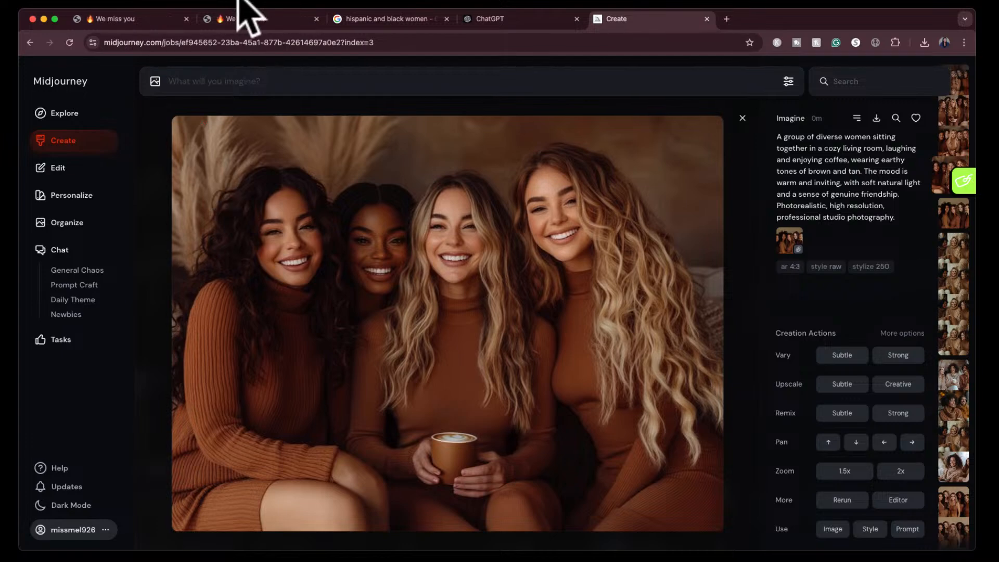
click(378, 20)
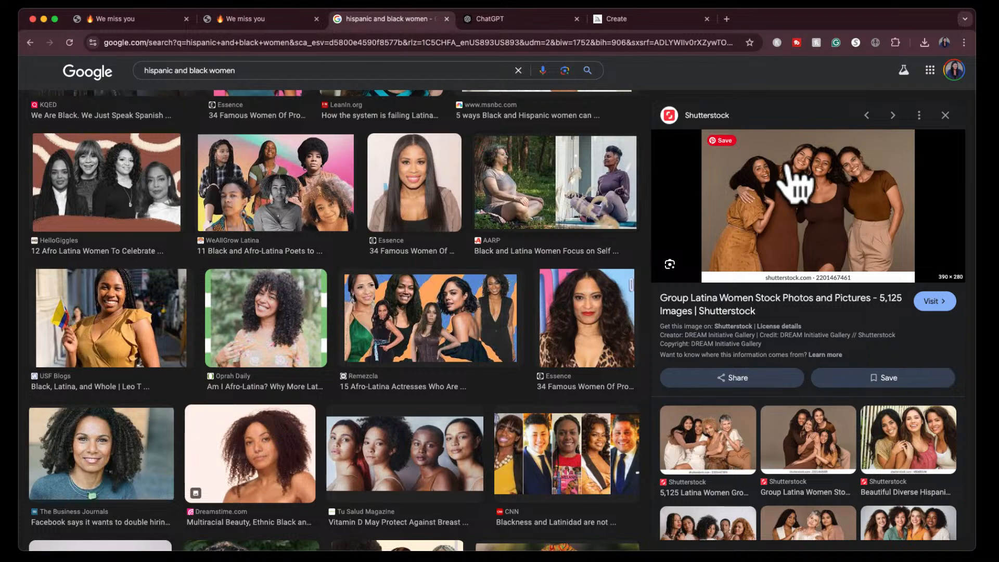
click(658, 20)
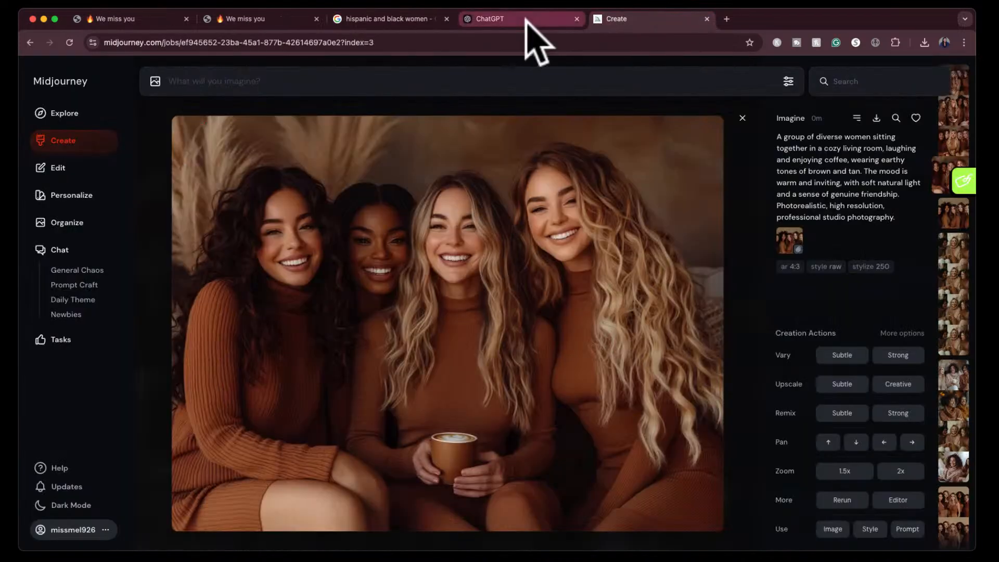
click(408, 20)
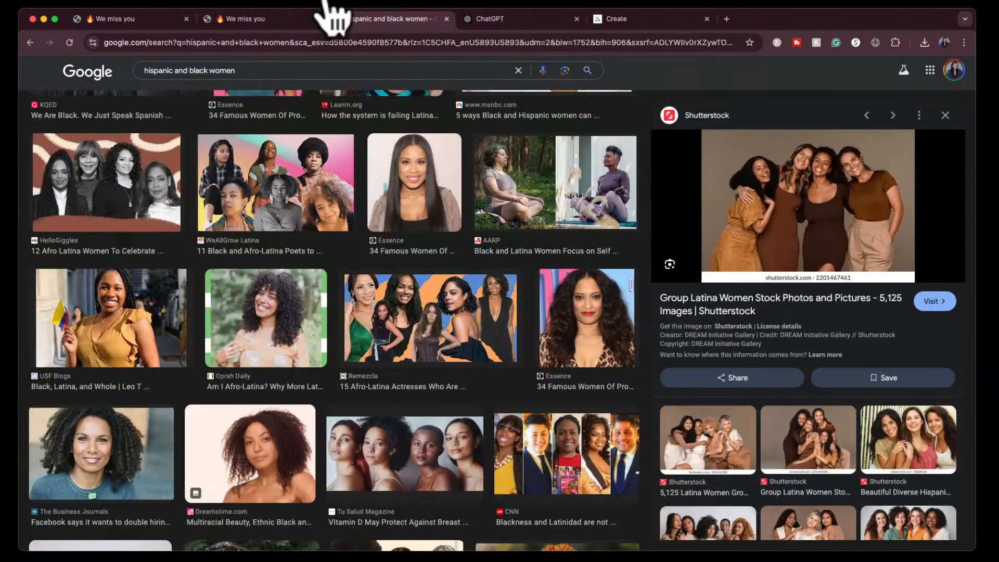
- Enlarge the Sunflower Series product image on The Jeune Creation site and take a screenshot of the portrait with the yellow background
click(271, 20)
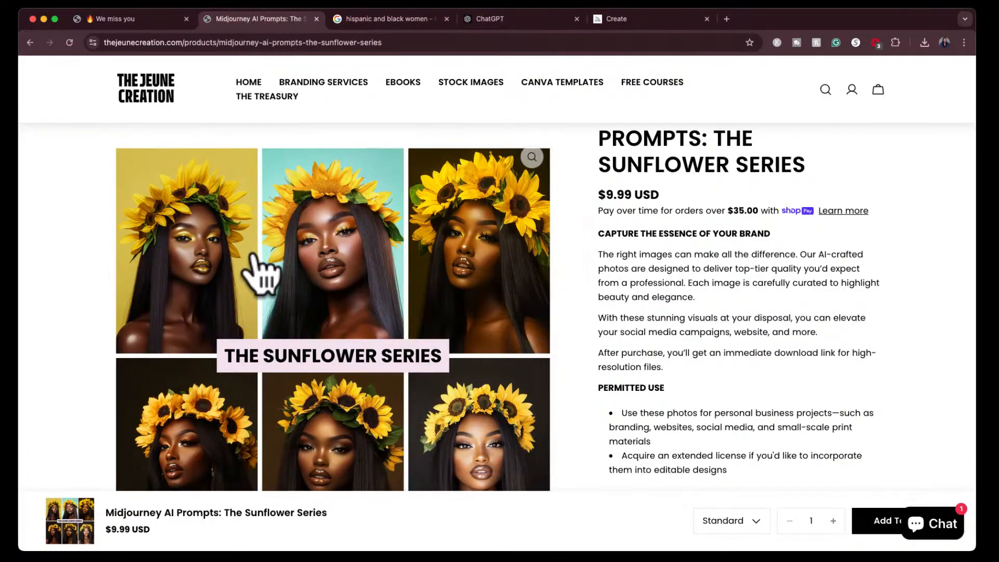
click(263, 266)
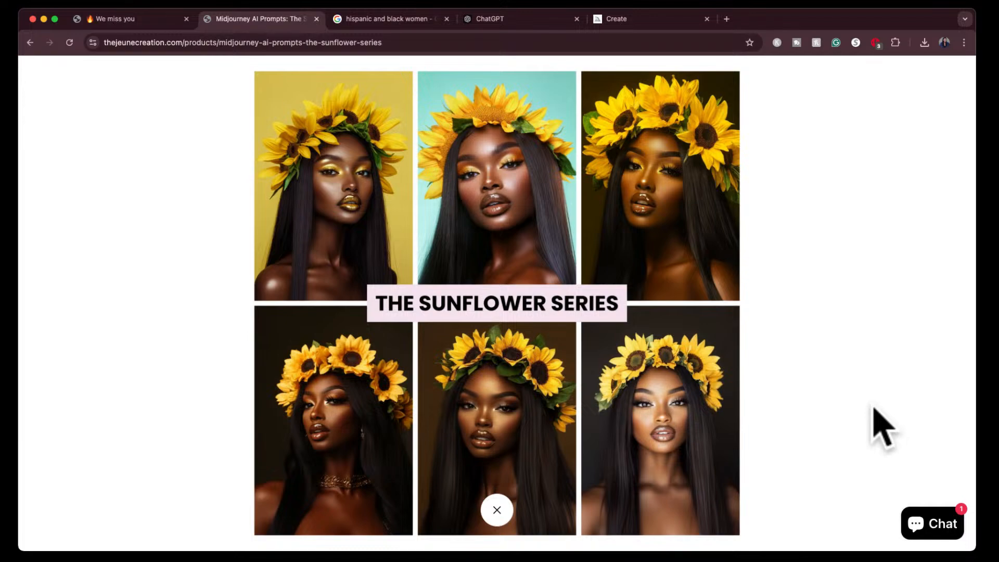
key(super+shift+4)
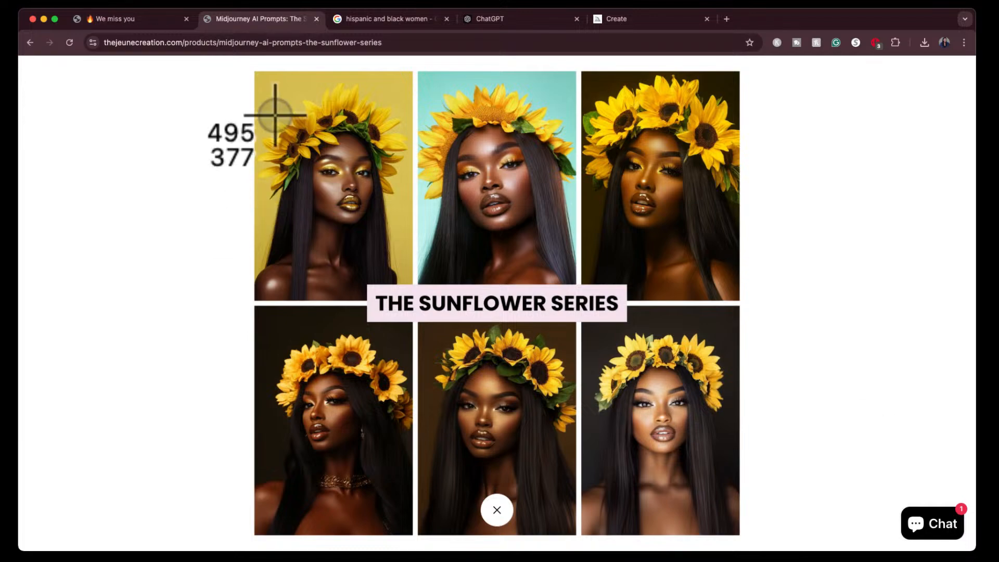
drag(256, 74, 410, 256)
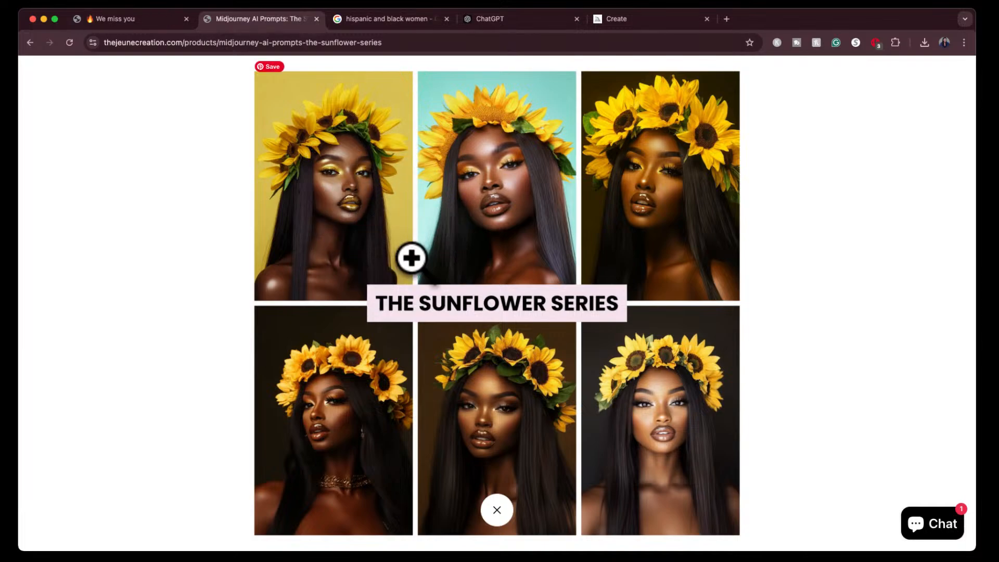
- Switch to ChatGPT and attach the sunflower portrait screenshot to a new message at the end of the conversation
click(511, 17)
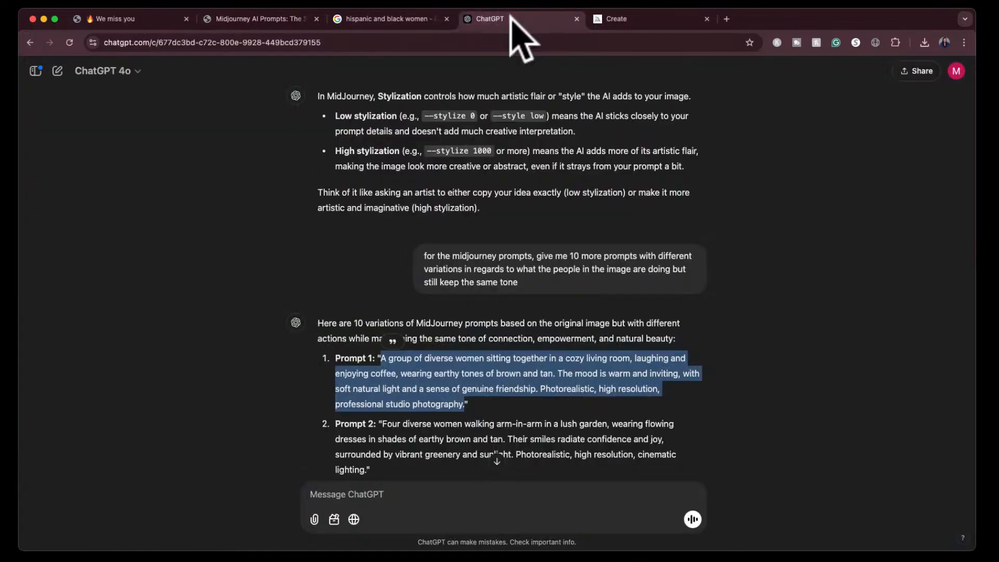
click(753, 345)
scroll(767, 409, down, 1)
click(497, 461)
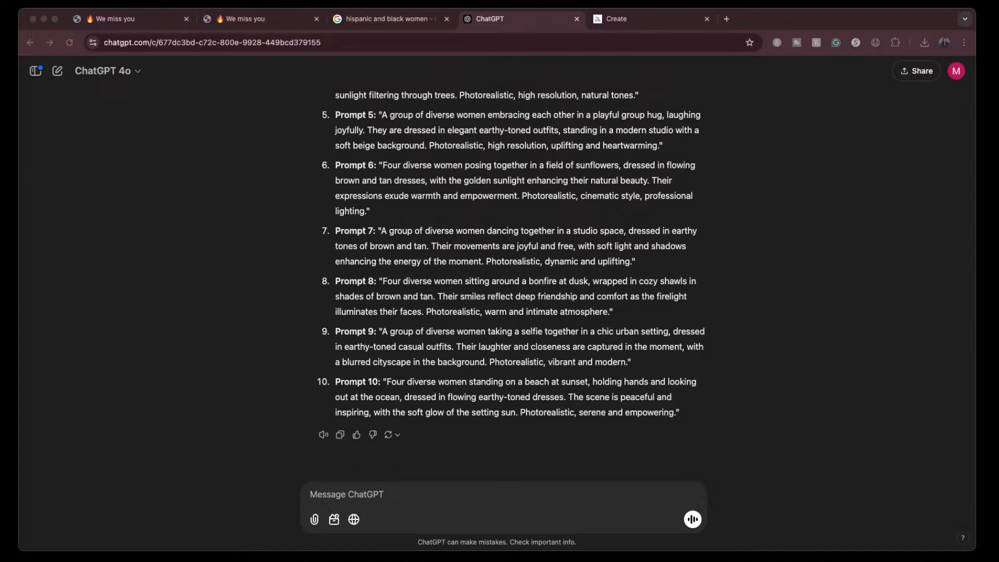
drag(587, 413, 472, 493)
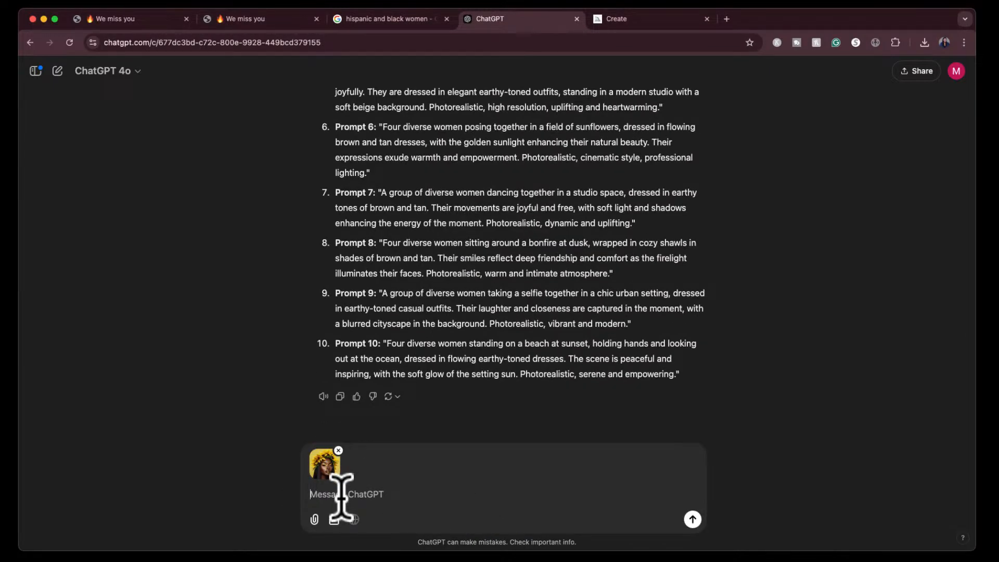
- Ask for a Midjourney prompt based on the attached image, wanting it crystal clear, with great lighting, an editorial photography vibe and a very realistic look
text(create a midjourney prompt for me based on this image, i want the image to look crystal cla)
key(BackSpace)
text(ear, i want the im)
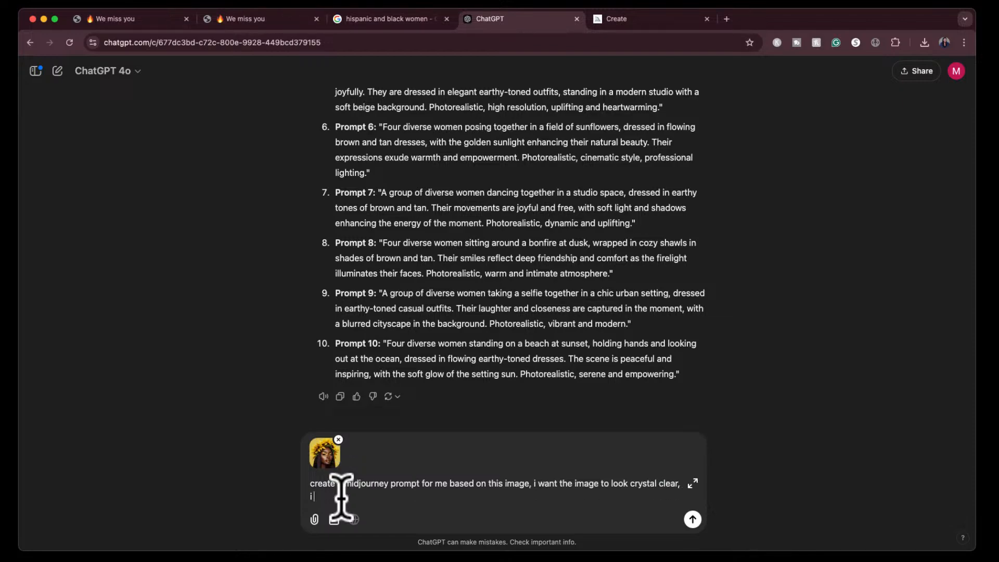
text(age to h)
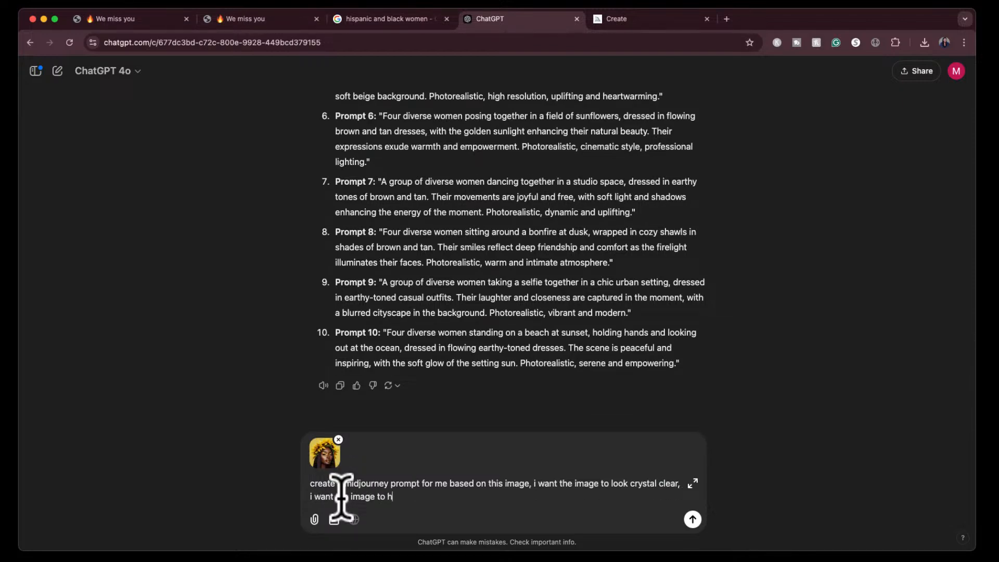
text(vve great lighting, edito)
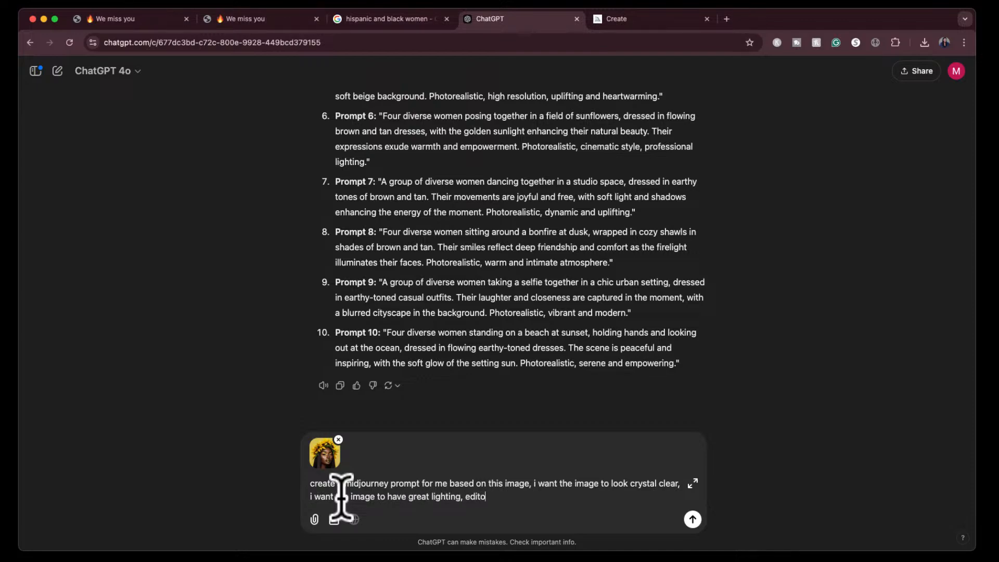
text(iral photography vibe,)
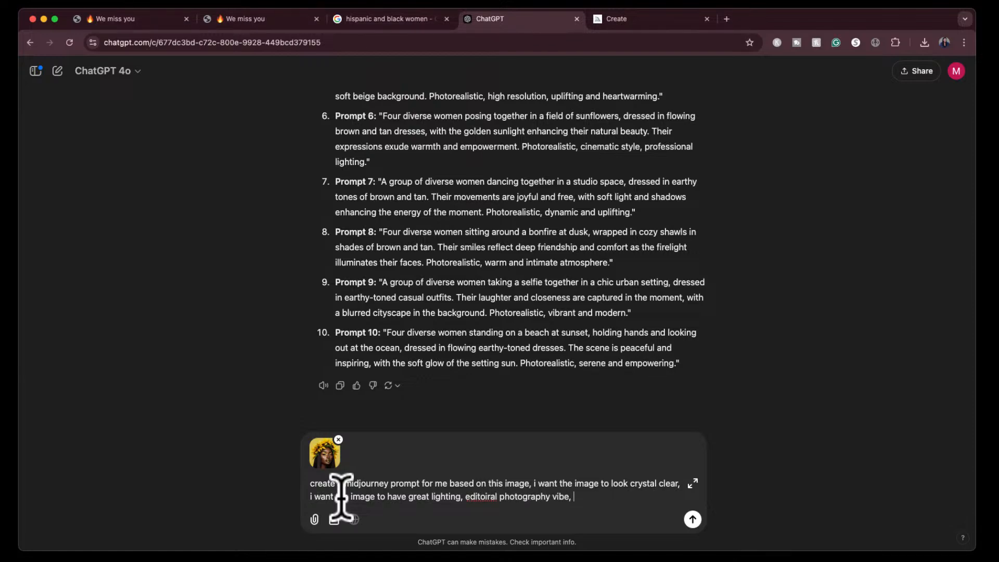
text( look very realistic)
key(Return)
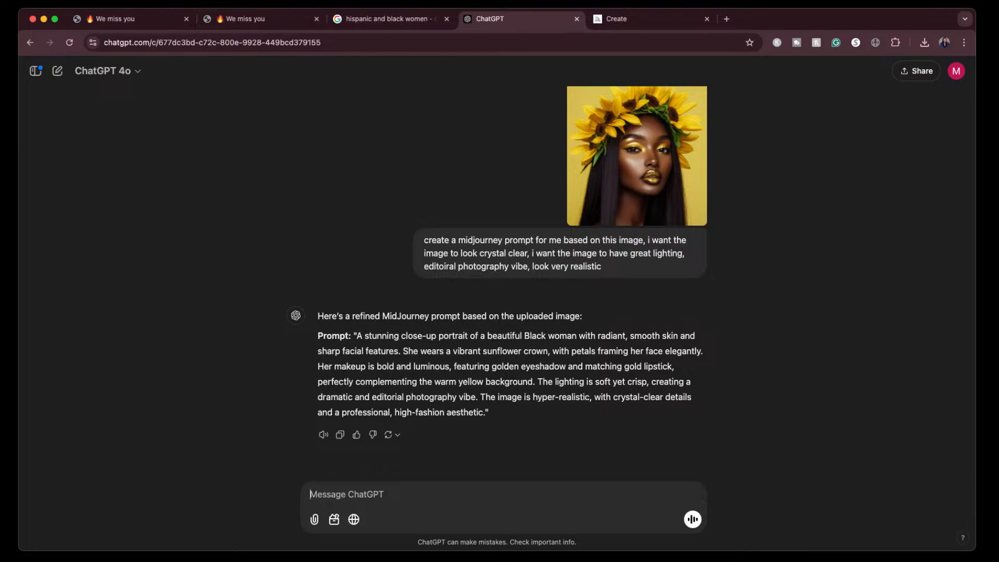
- Copy the sunflower crown portrait prompt from the ChatGPT reply and switch to Midjourney
click(357, 336)
drag(357, 336, 485, 416)
key(super+c)
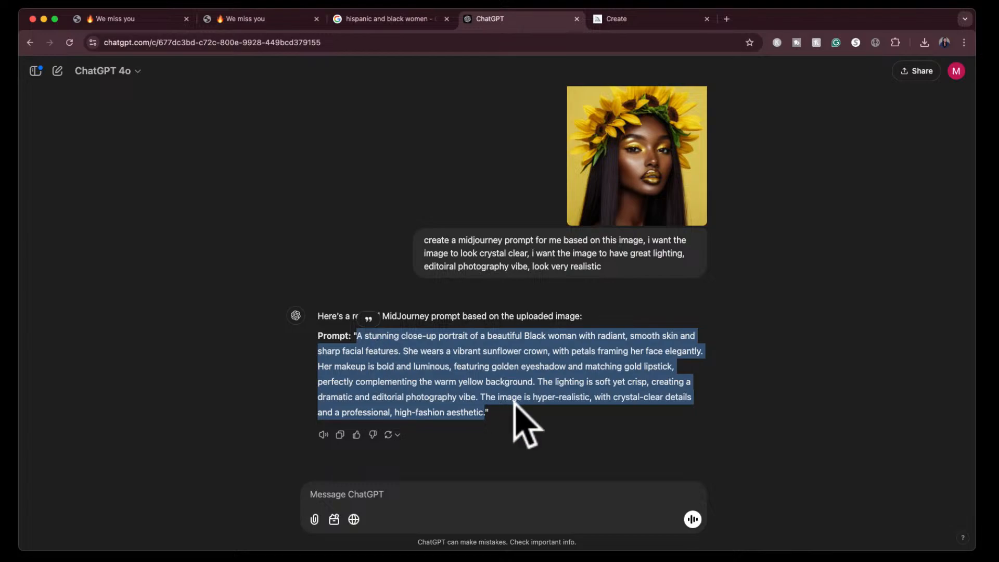
click(633, 20)
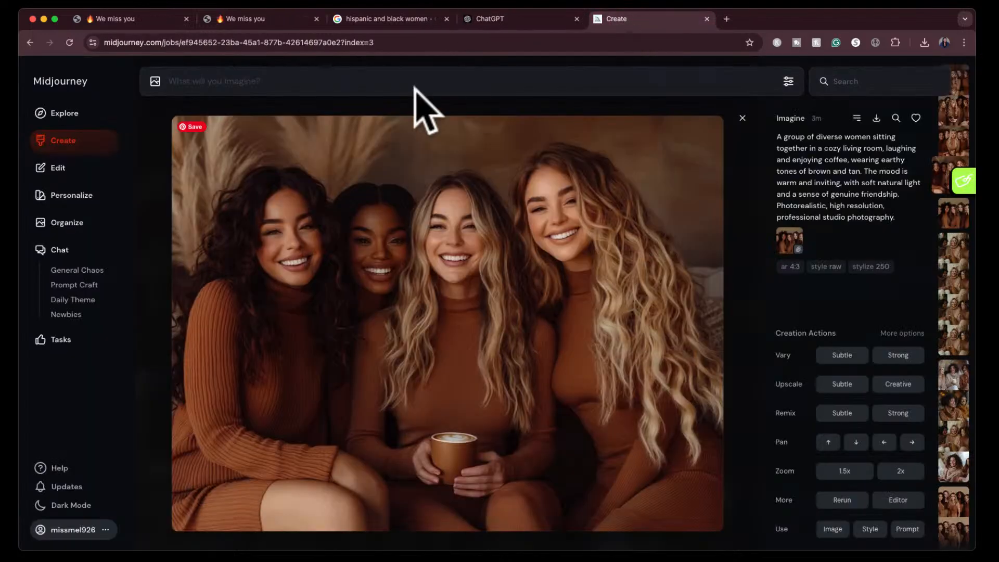
- Set the generation options to stylization 700, Standard mode and a 3:4 portrait image size
click(787, 83)
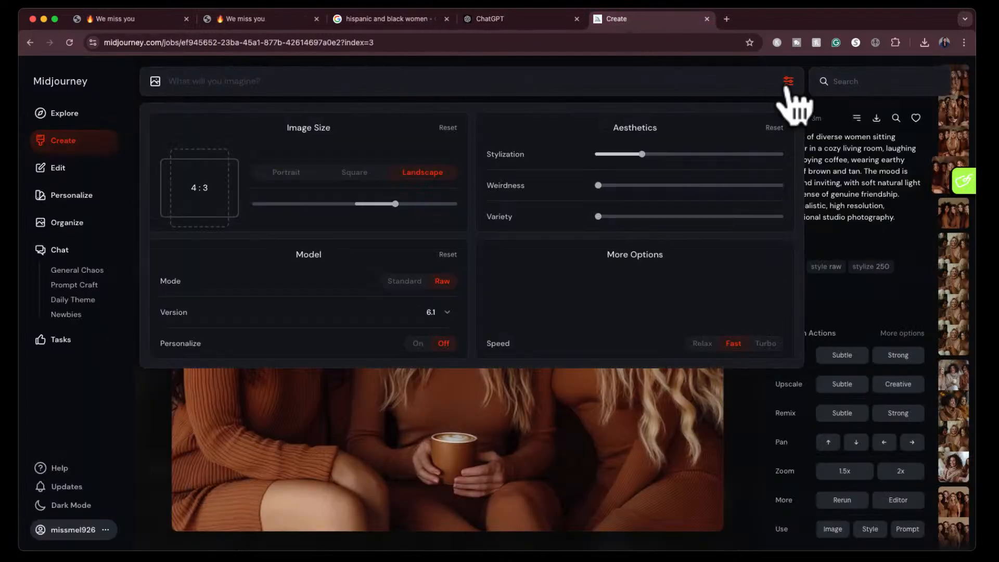
drag(683, 155, 727, 155)
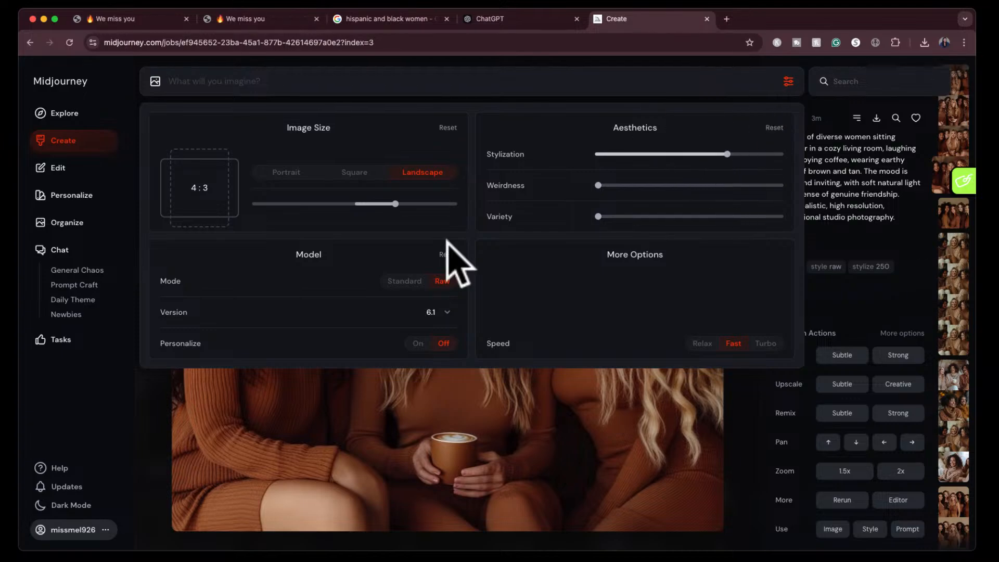
click(406, 281)
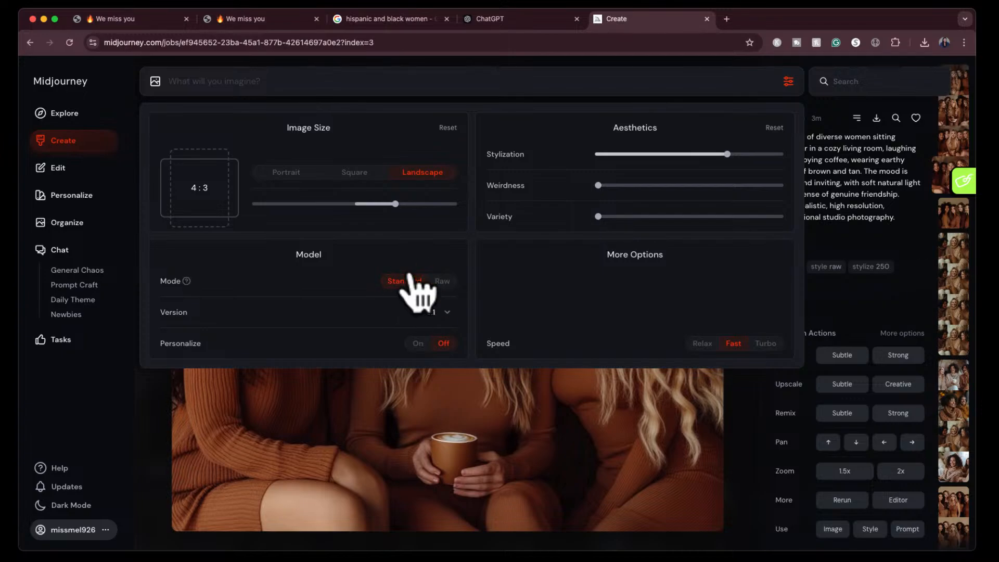
click(284, 173)
- Generate images from the copied sunflower portrait prompt, then close the settings and the enlarged coffee image
click(243, 83)
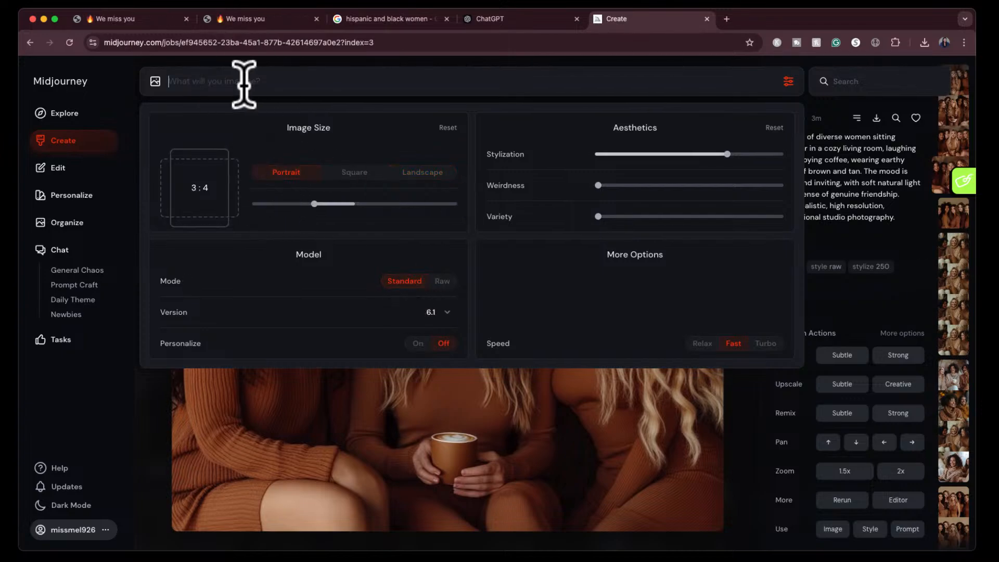
key(super+v)
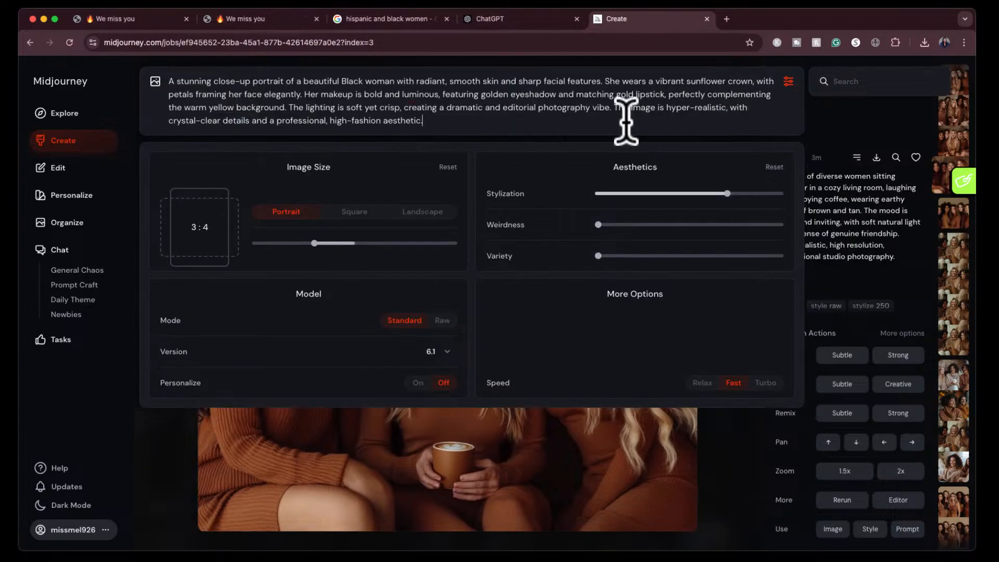
key(Return)
click(787, 83)
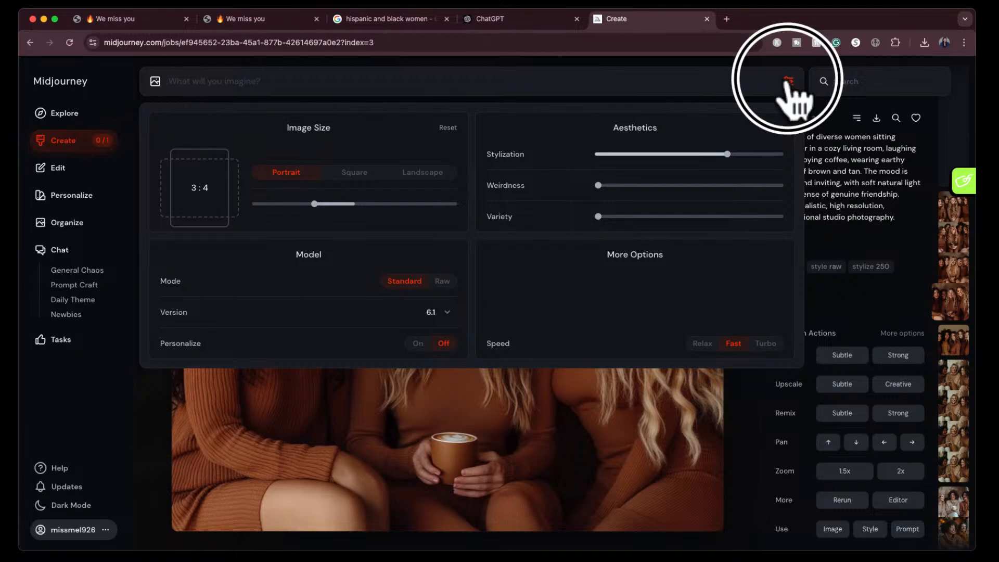
click(742, 117)
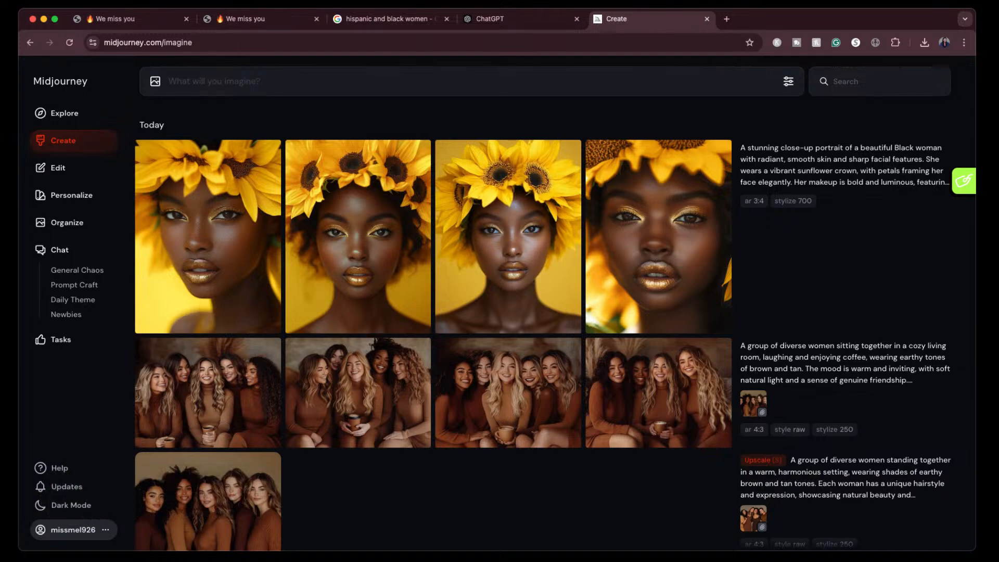
- Browse the stock images collection on The Jeune Creation site and reopen the Sunflower Series product page
click(266, 19)
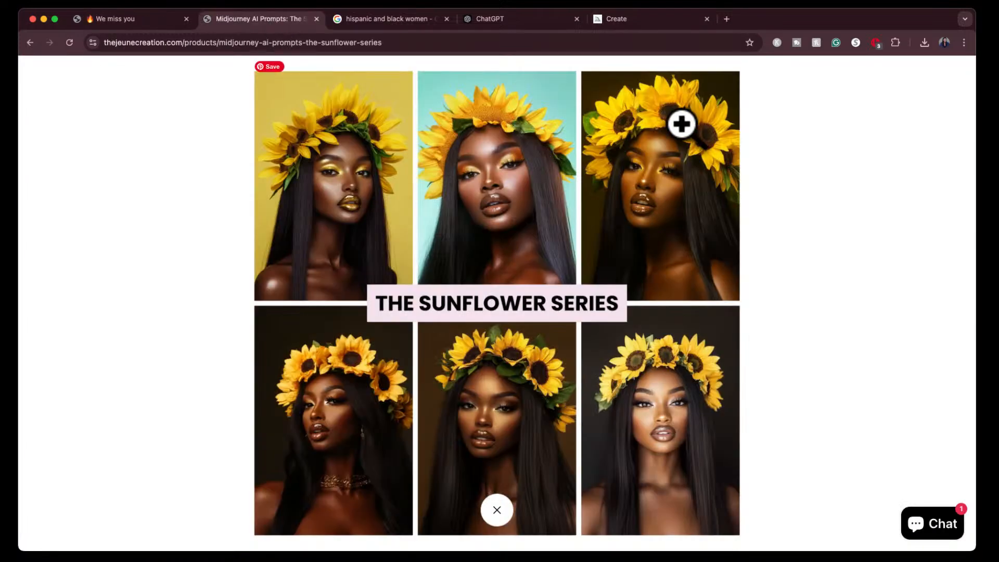
click(64, 66)
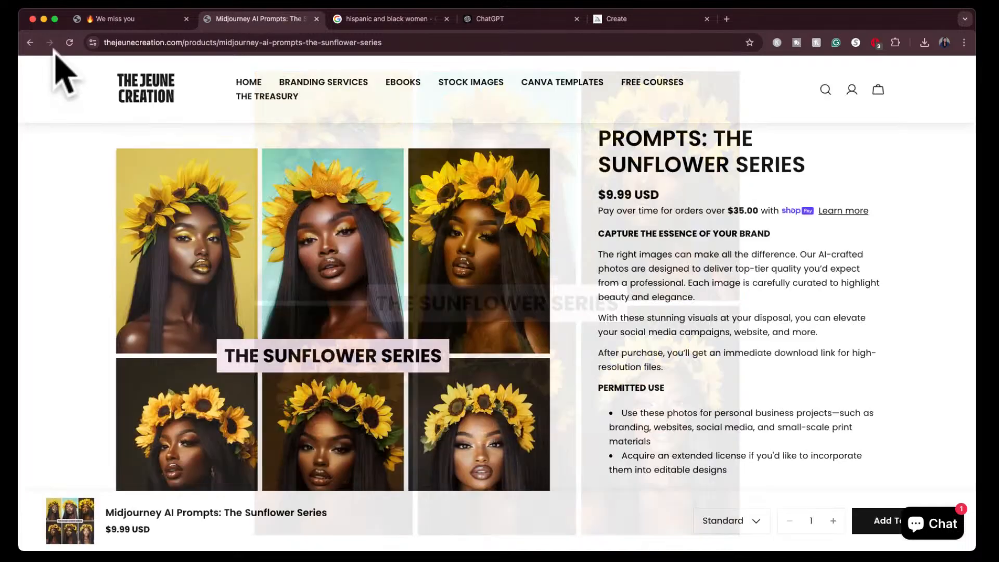
click(472, 85)
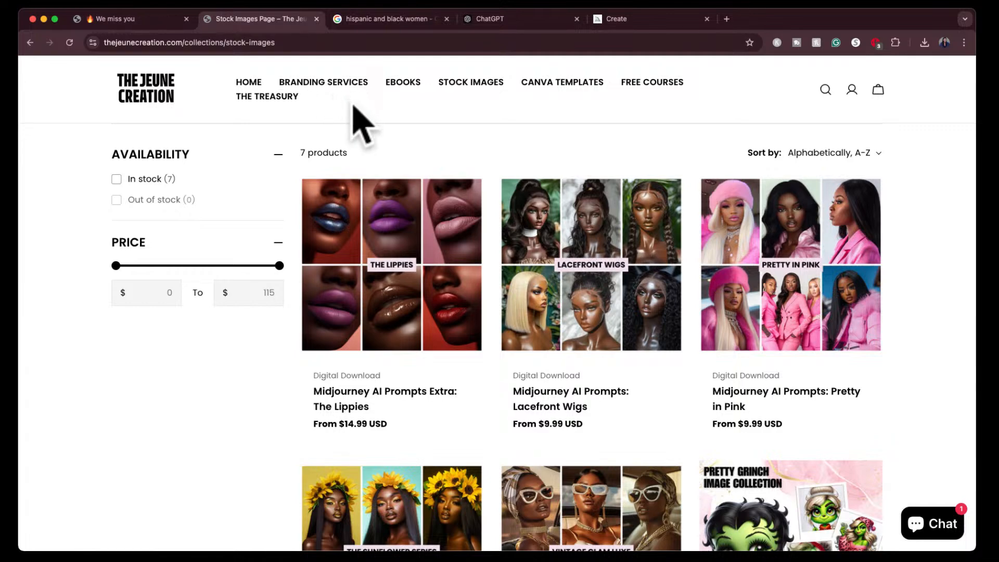
scroll(497, 185, down, 10)
scroll(498, 185, up, 10)
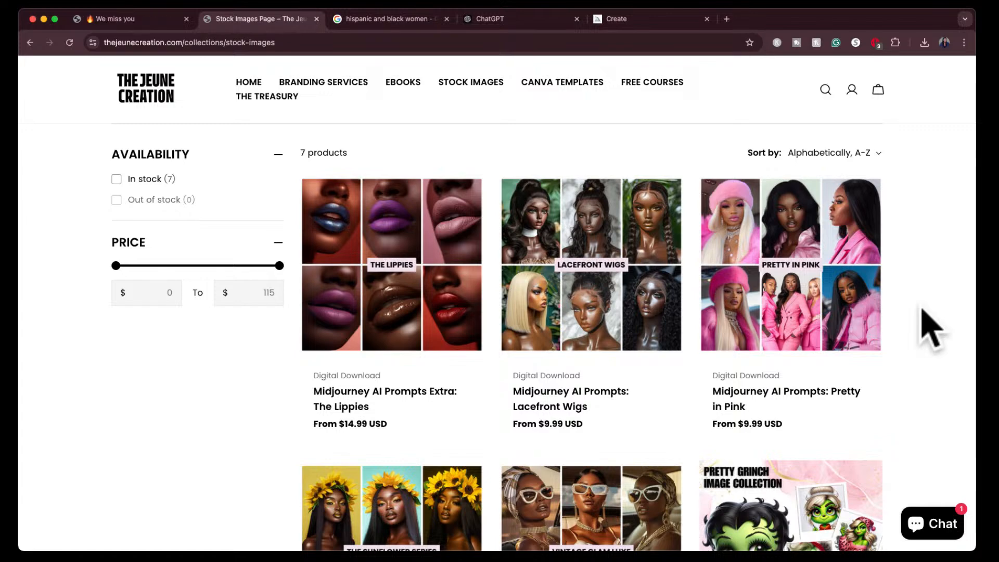
click(421, 509)
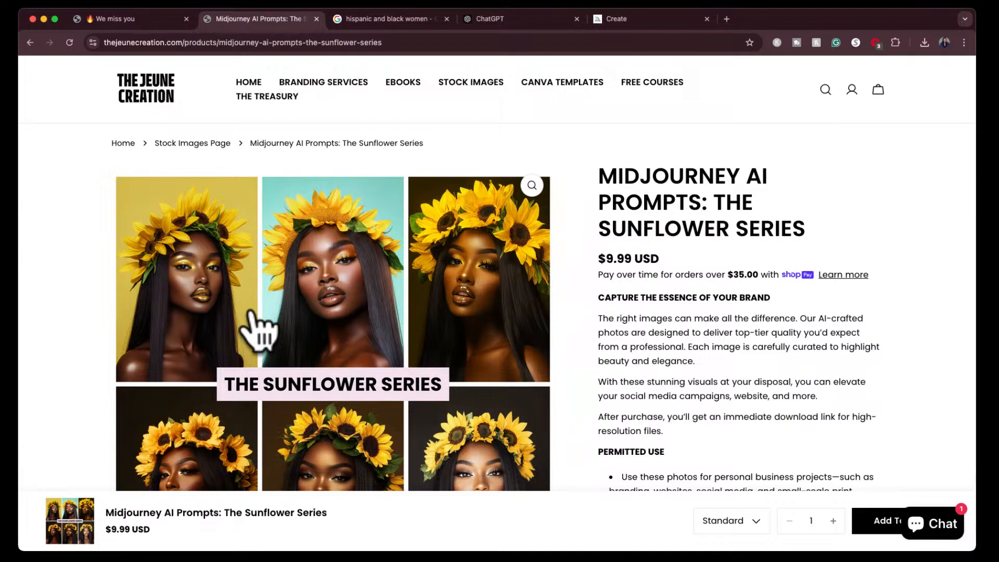
- View the four generated sunflower portraits enlarged in Midjourney and compare them with the Sunflower Series image and the ChatGPT prompt
click(512, 20)
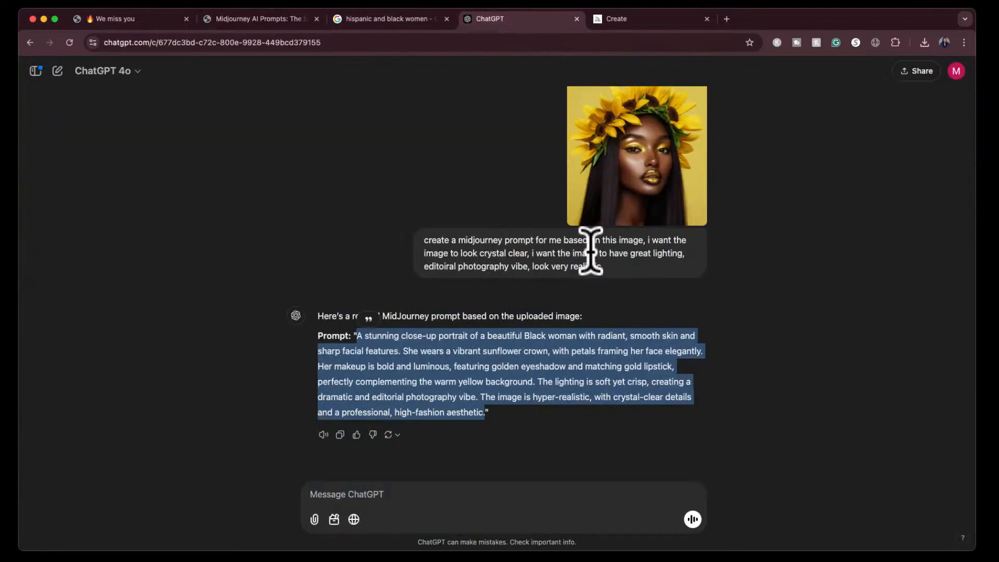
click(645, 20)
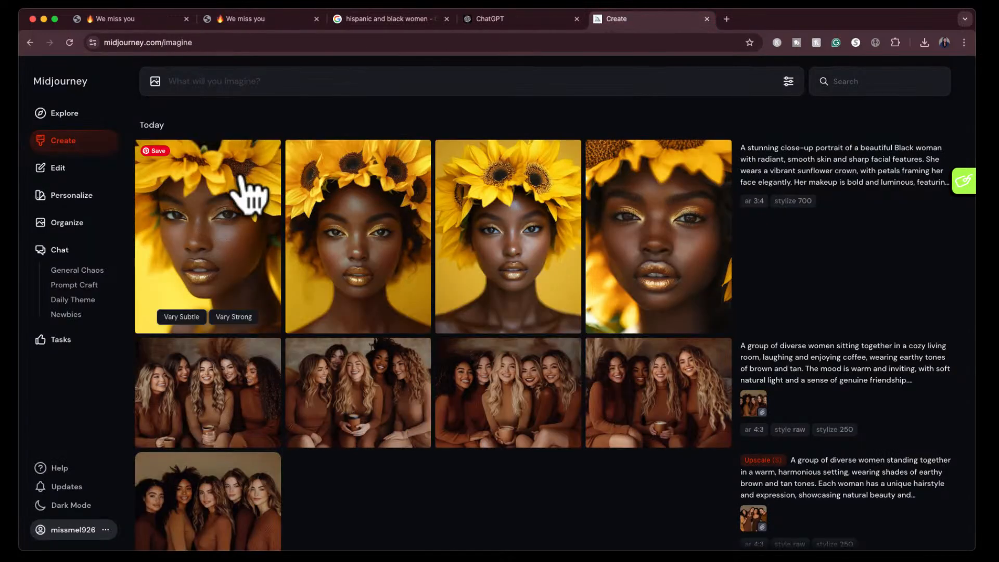
click(242, 192)
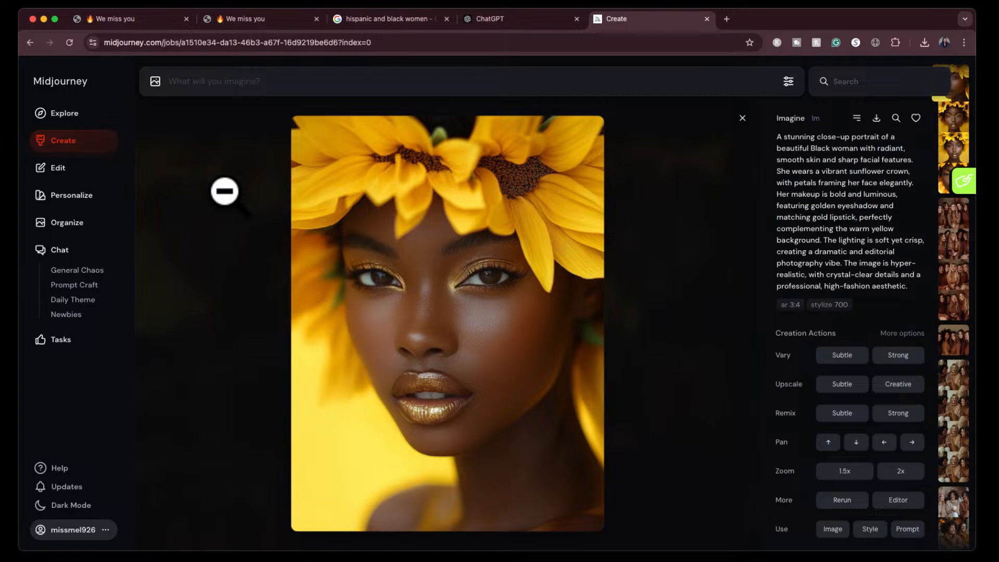
key(Right)
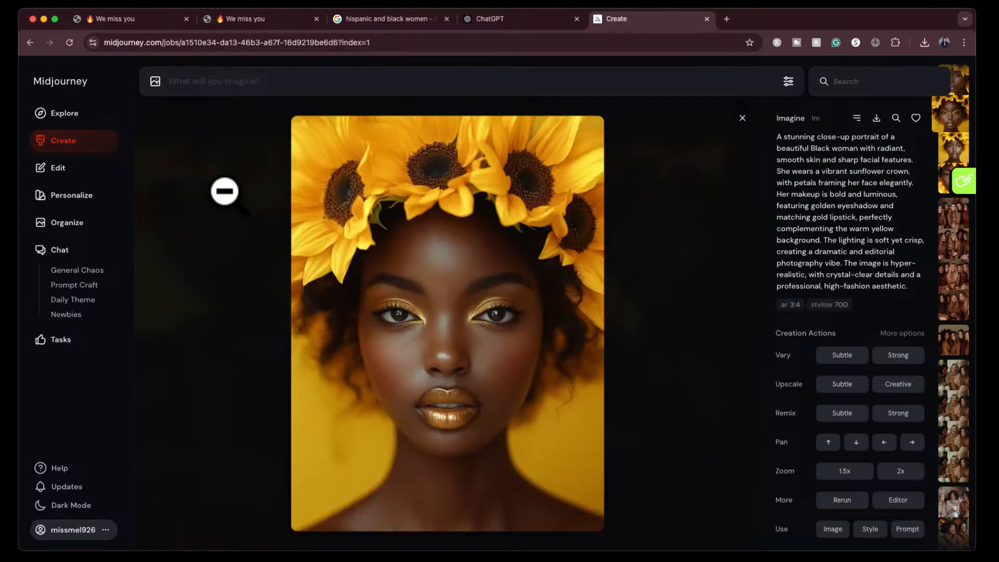
key(Right)
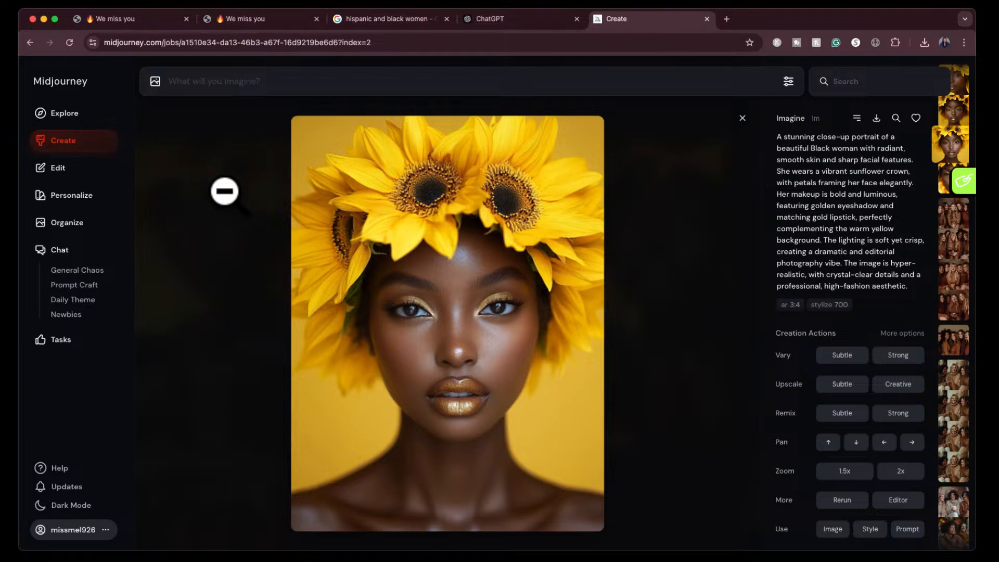
key(Right)
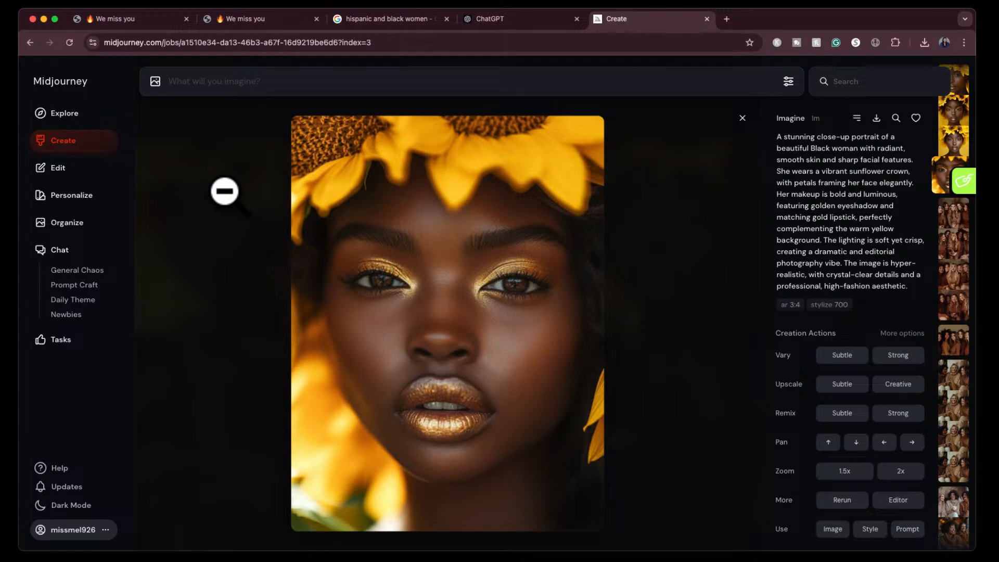
click(743, 119)
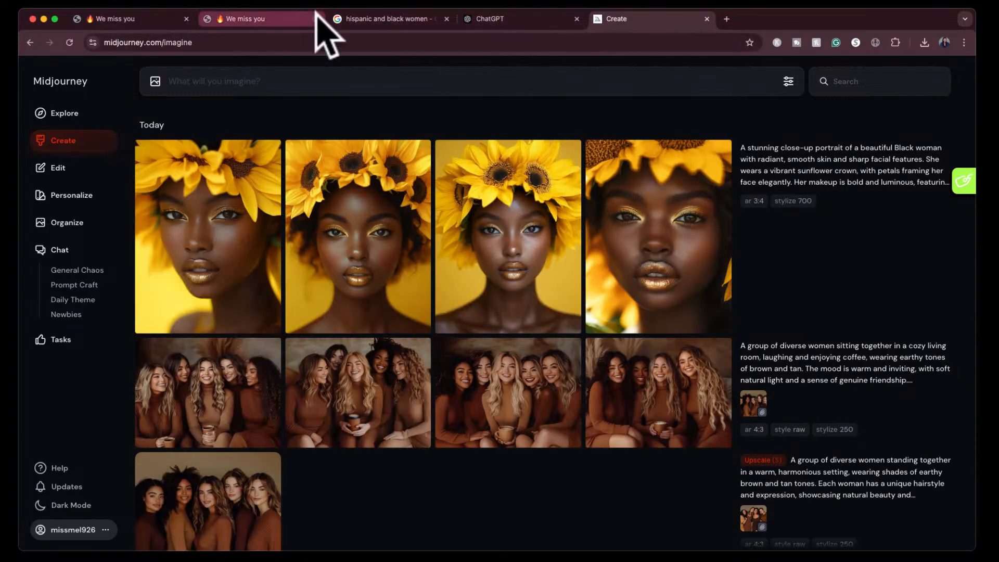
click(273, 18)
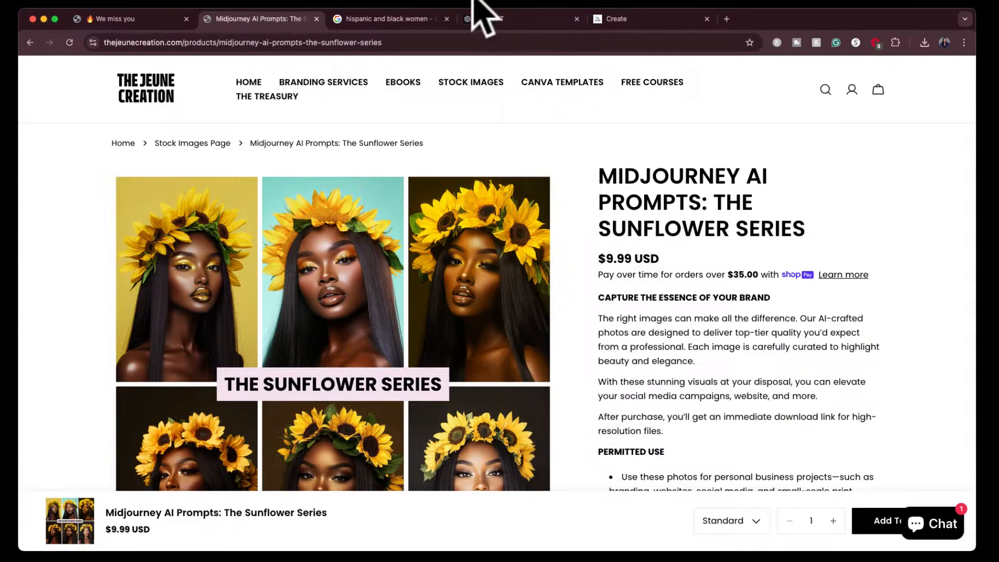
click(518, 16)
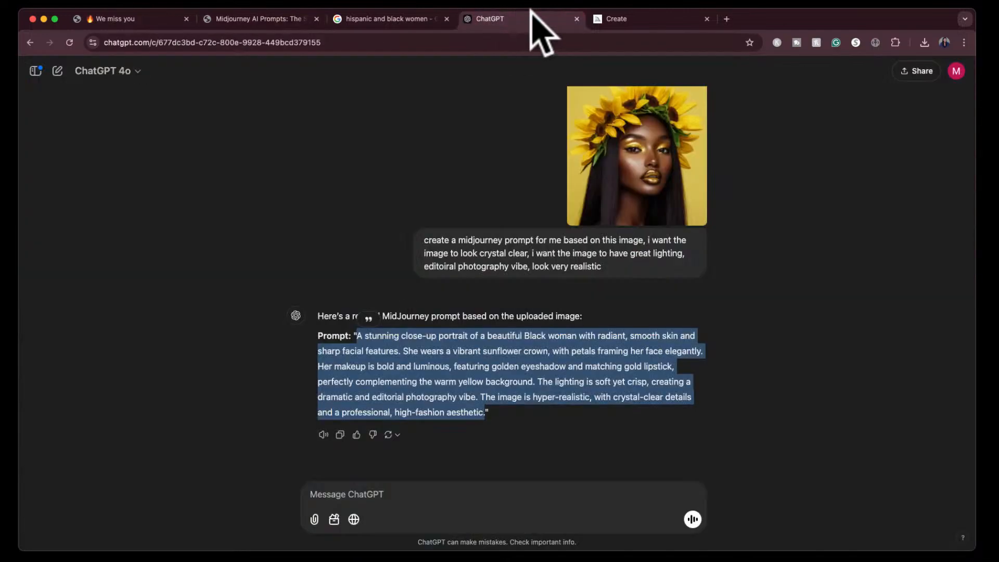
click(631, 19)
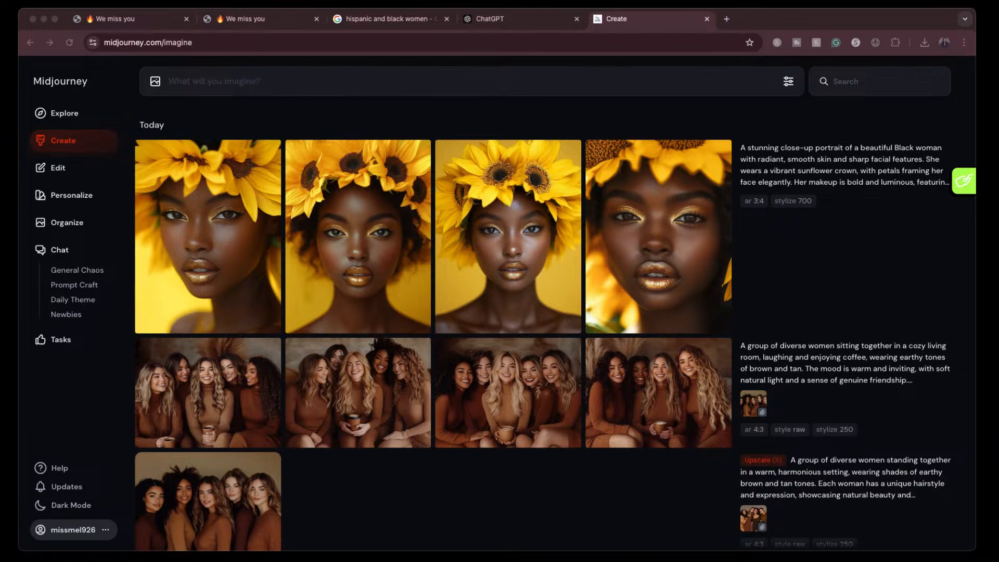
- Attach the sunflower portrait screenshot as a reference image, reuse the sunflower portrait prompt and generate new images
drag(520, 89, 483, 103)
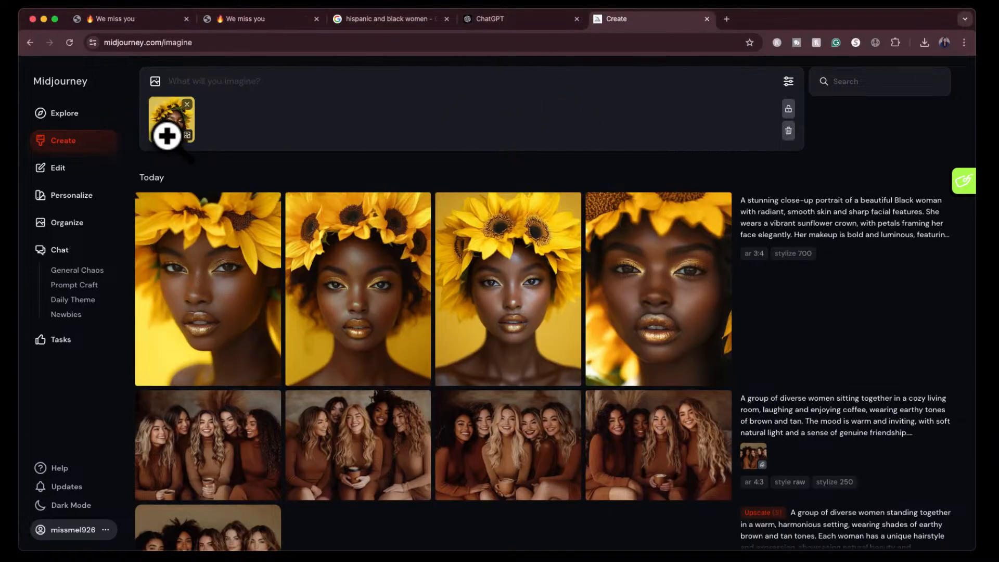
mouse_move(181, 135)
click(945, 240)
click(769, 82)
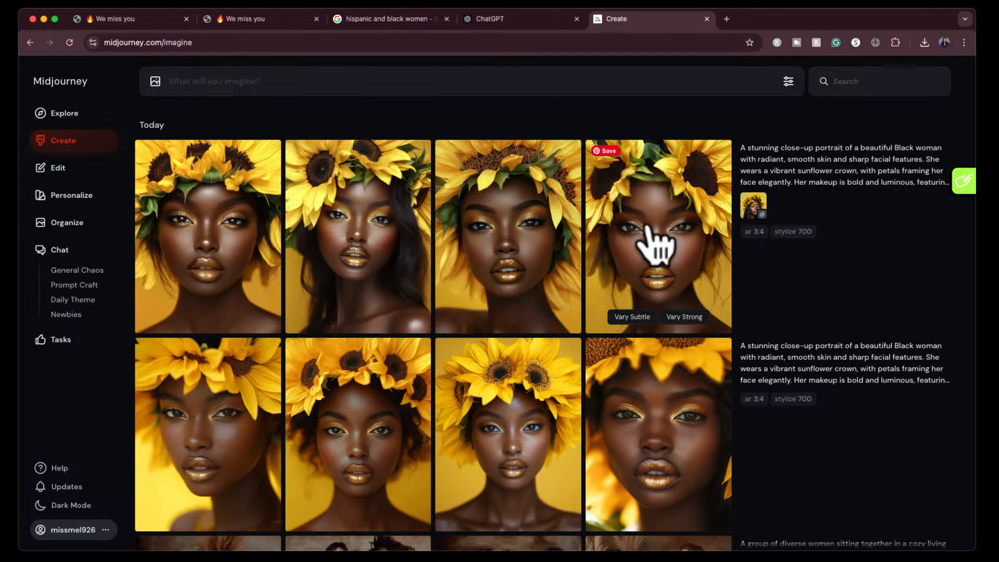
- View the four reference-based sunflower portraits enlarged in Midjourney and compare them with the Sunflower Series product page
click(271, 21)
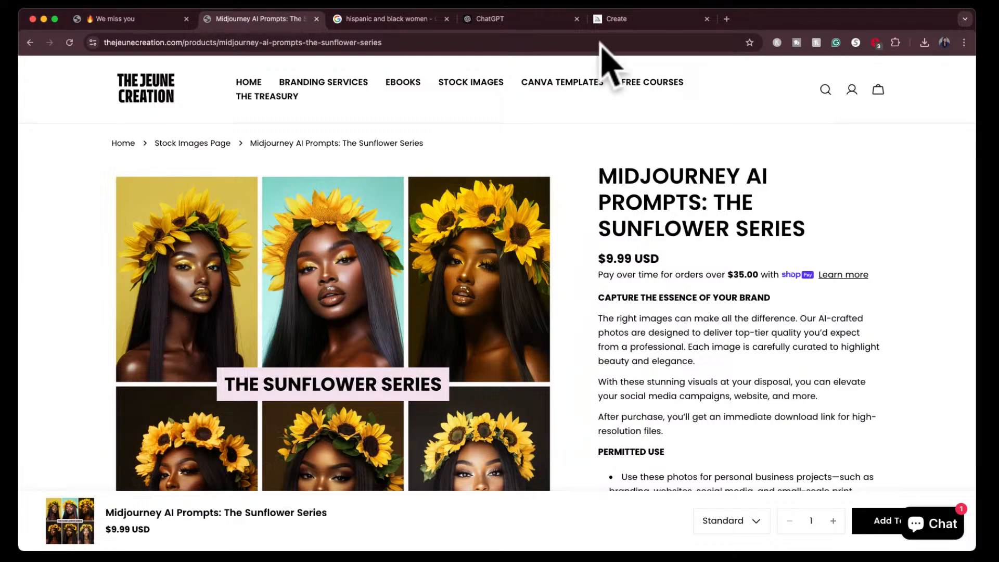
click(636, 20)
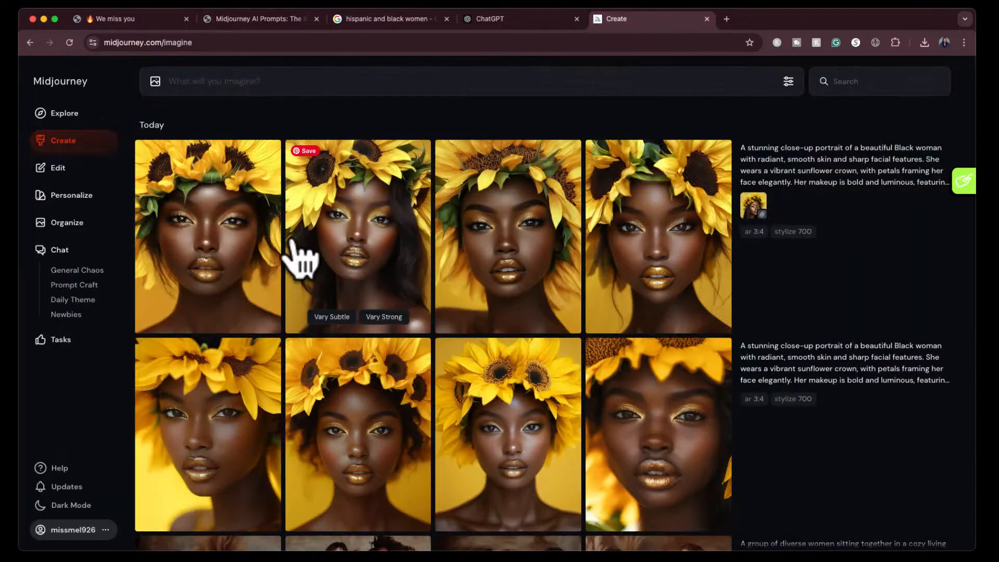
click(629, 240)
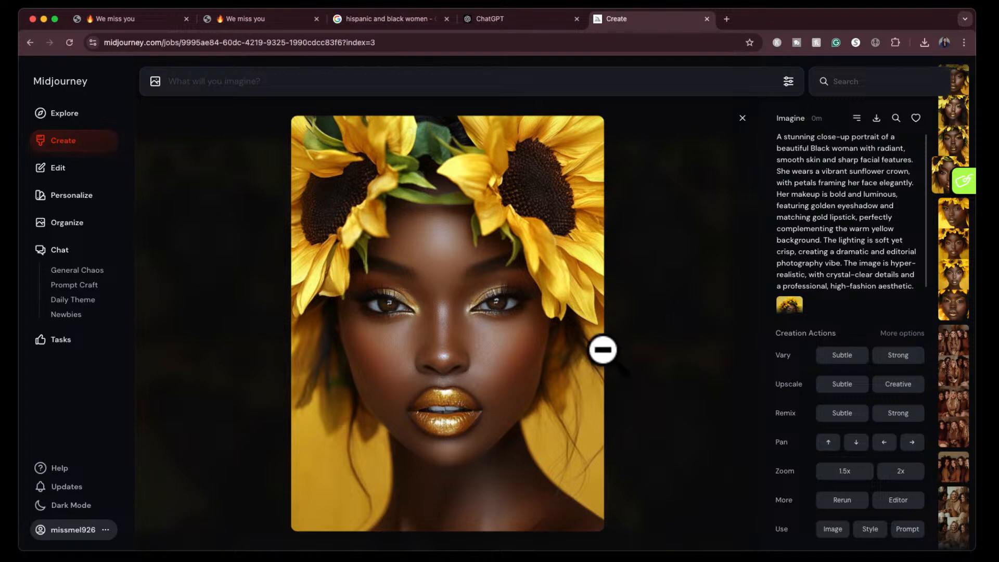
click(509, 312)
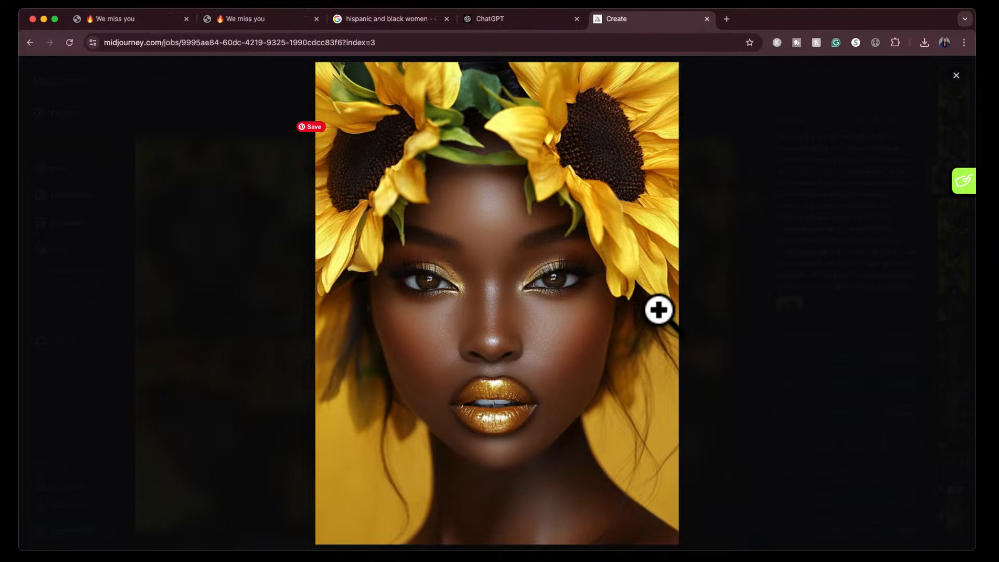
key(Left)
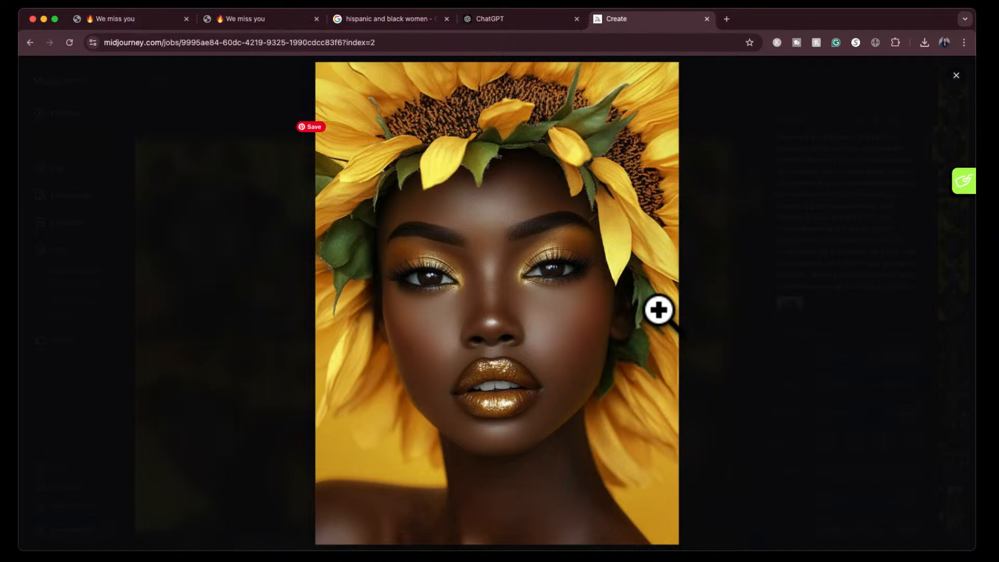
key(Left)
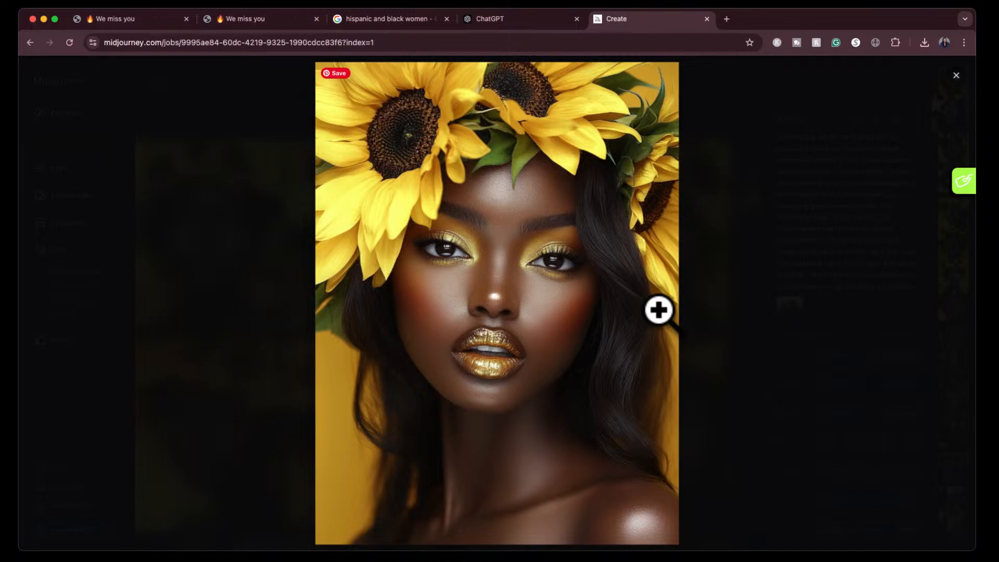
key(Left)
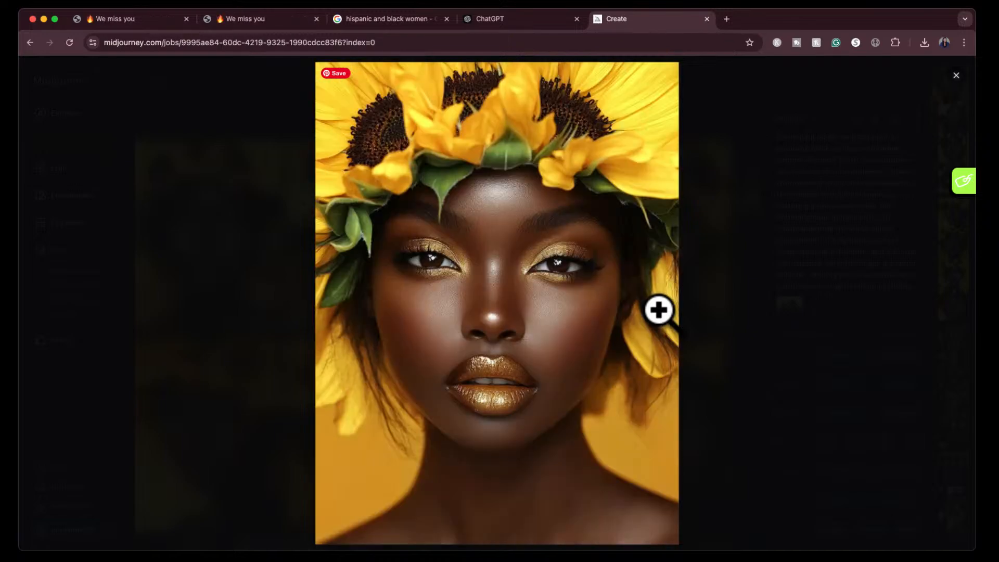
key(Escape)
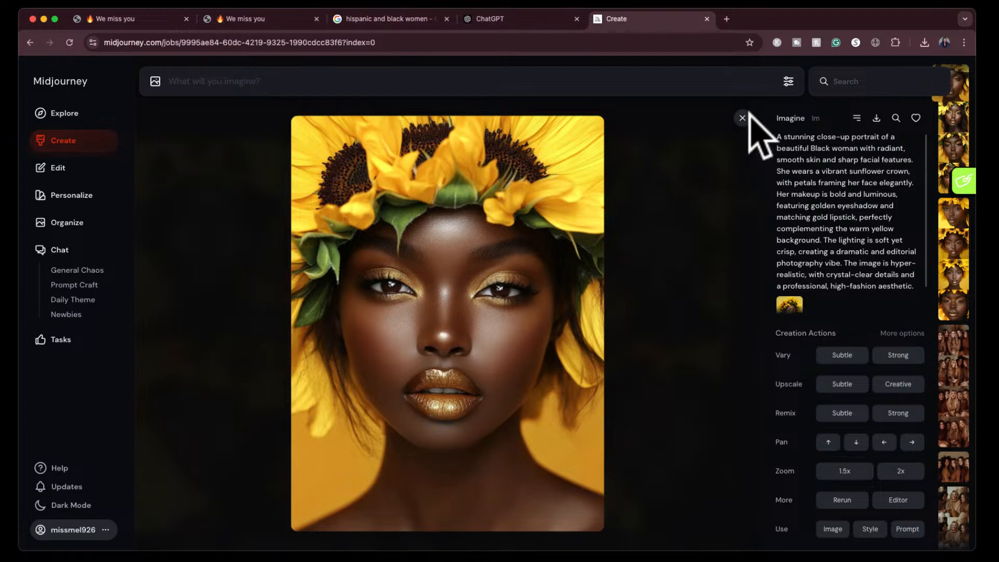
click(744, 116)
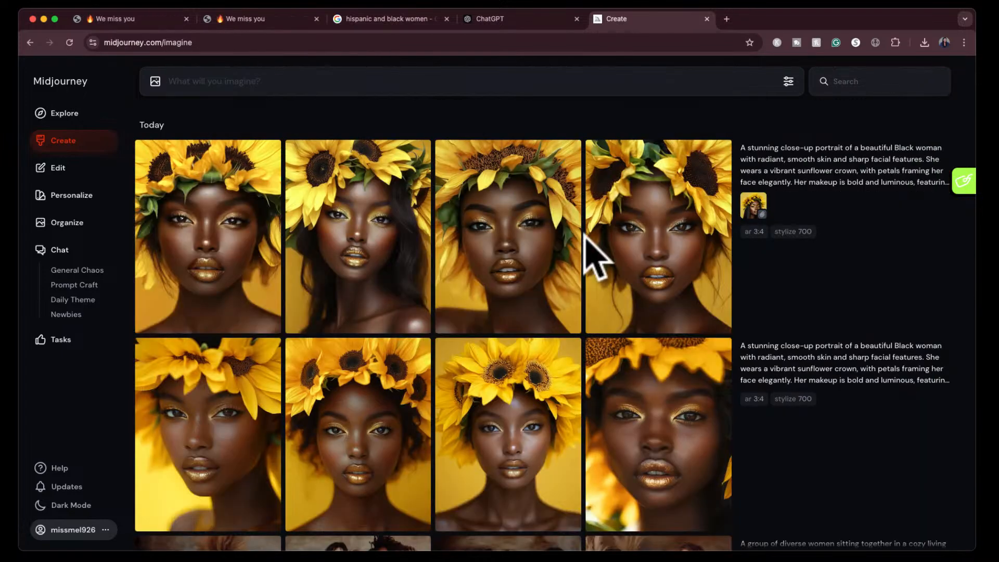
click(274, 9)
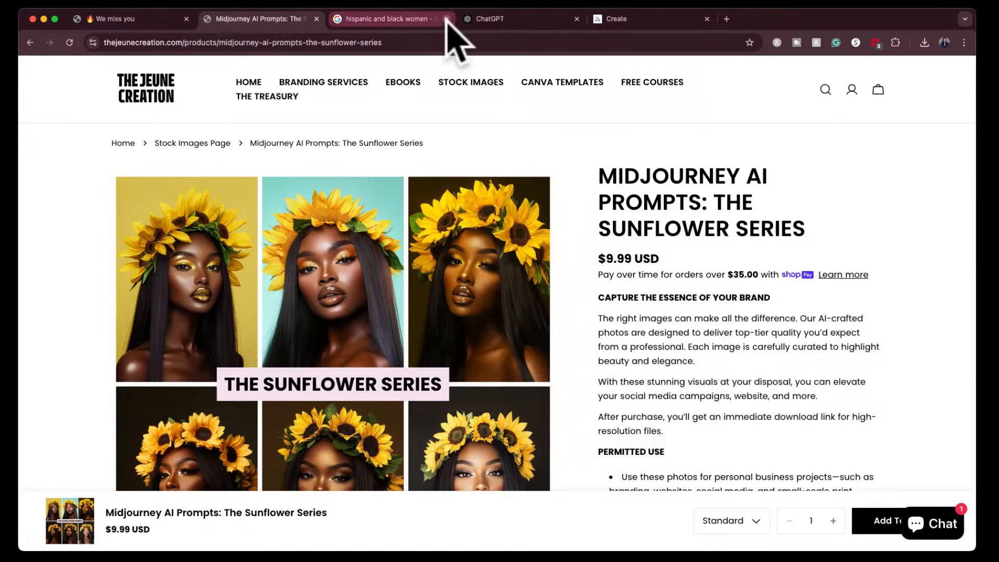
- Ask ChatGPT for 5 different variations with different flowers and different background colors, making the chosen flower match the background
click(527, 16)
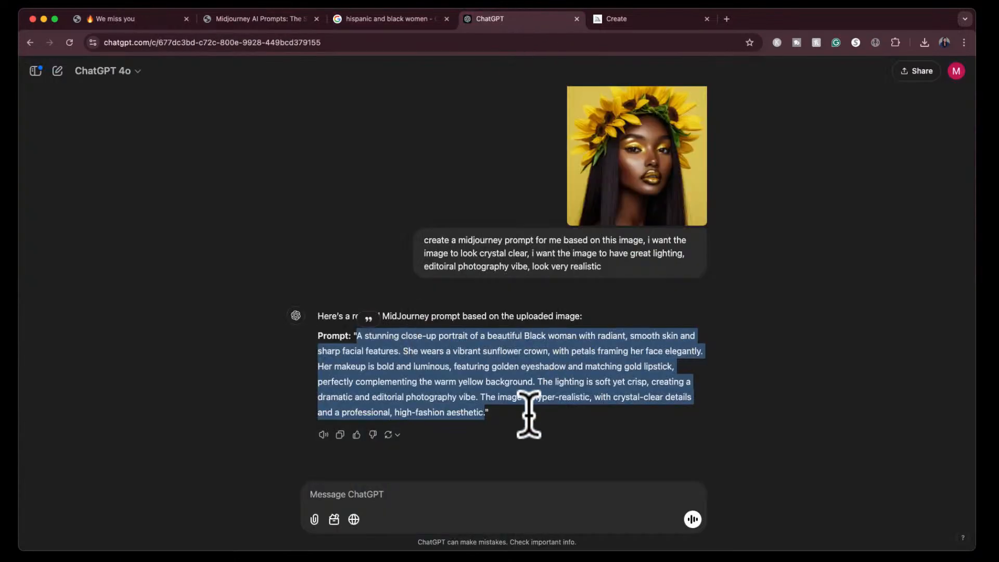
click(525, 432)
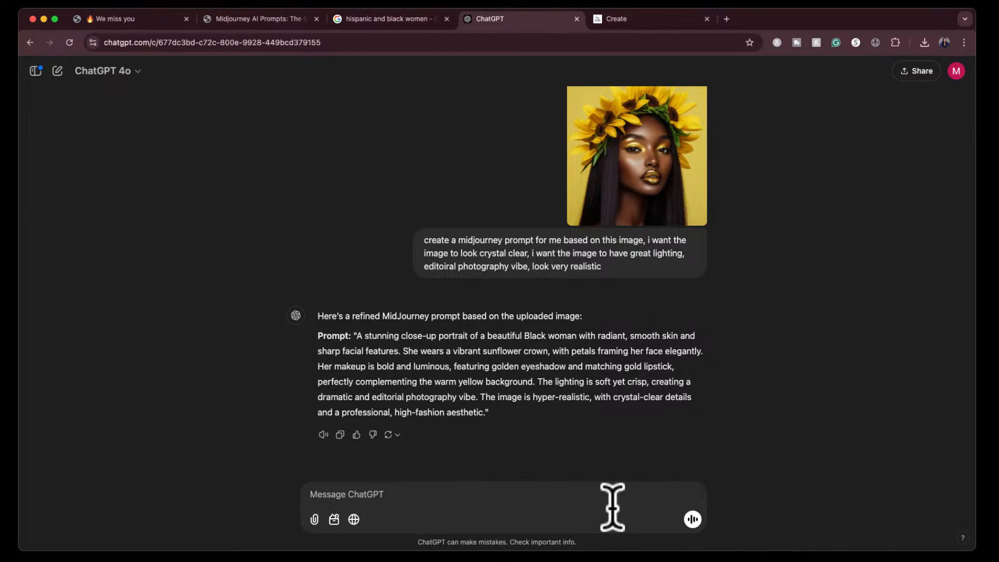
click(599, 503)
text(give me 5 different variations with different flowers and different background colors, make theflowers)
key(BackSpace)
key(BackSpace)
key(BackSpace)
key(BackSpace)
key(BackSpace)
key(BackSpace)
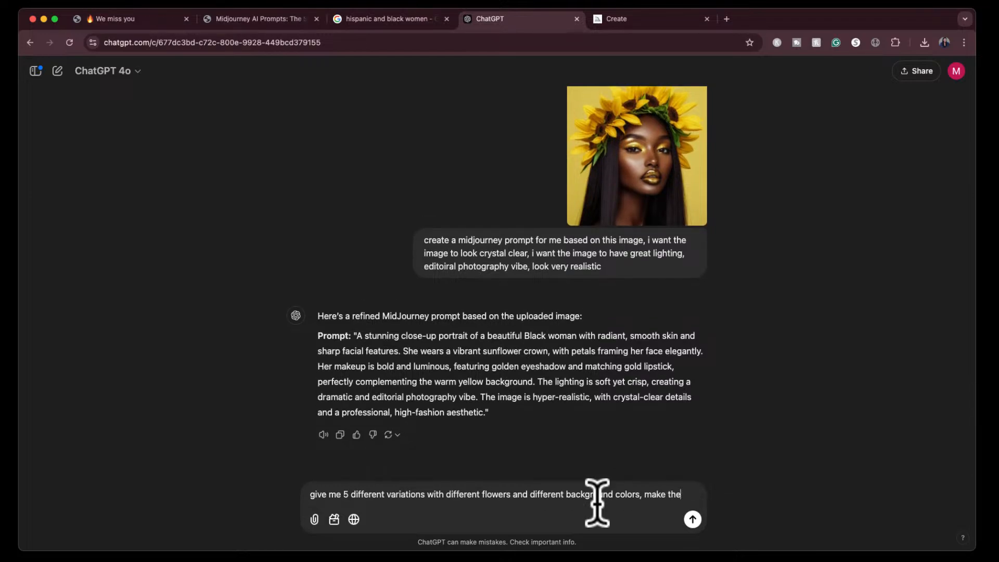
text(chosen flowe)
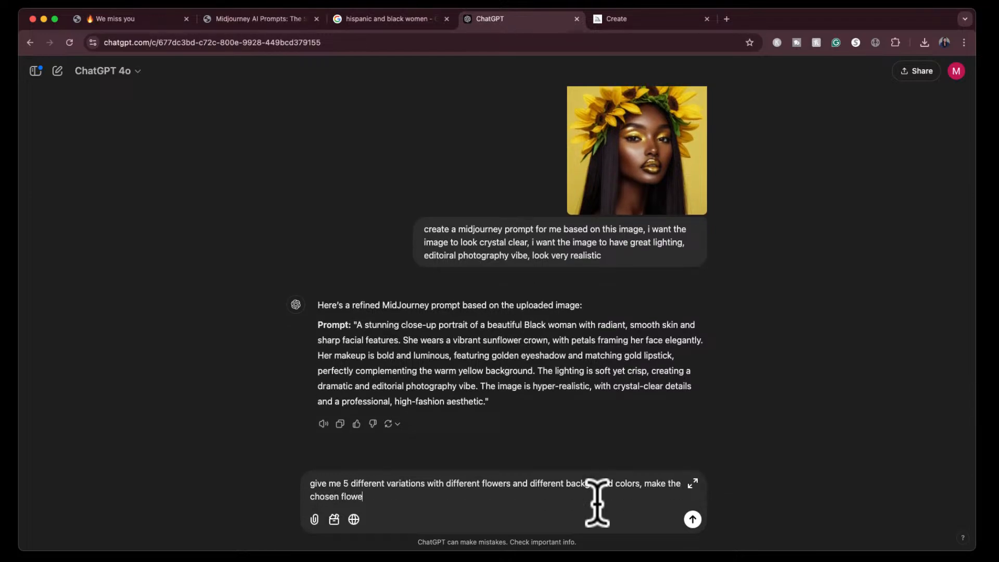
text(r match the background)
key(Return)
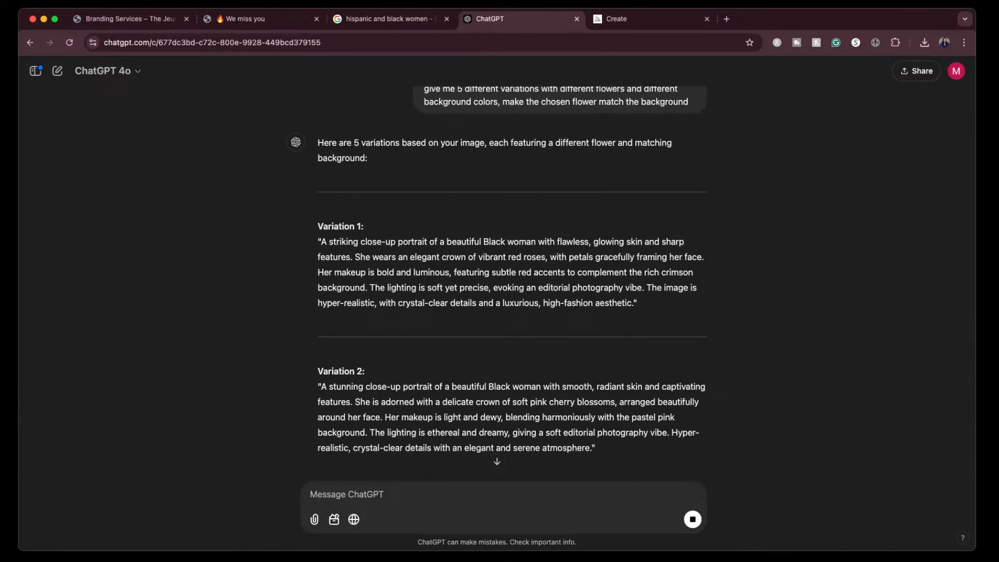
- Copy the Variation 1 red rose crown prompt from ChatGPT and generate images from it in Midjourney
scroll(626, 292, up, 1)
scroll(626, 292, down, 1)
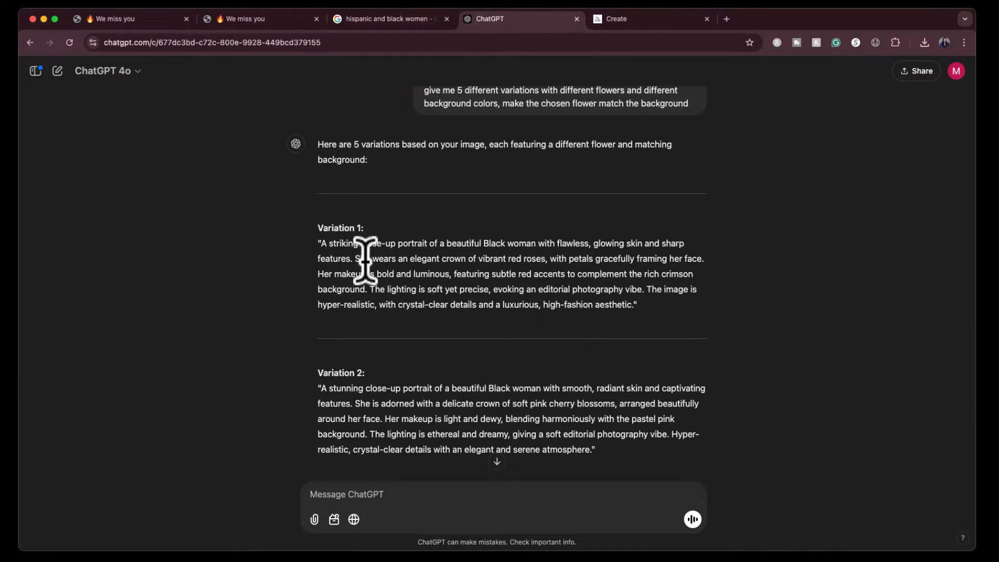
click(323, 244)
drag(323, 245, 634, 308)
key(super+c)
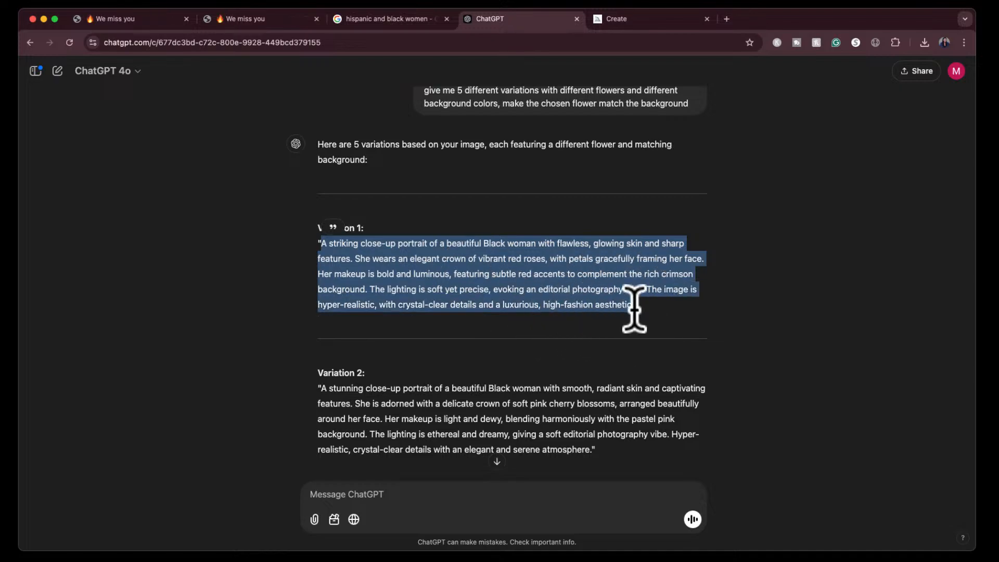
click(679, 18)
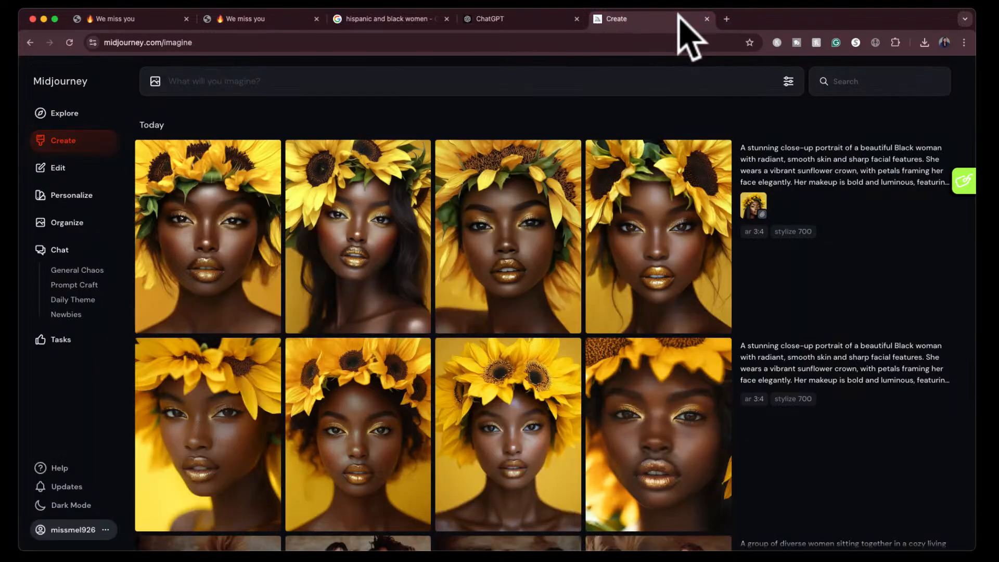
click(547, 80)
key(super+v)
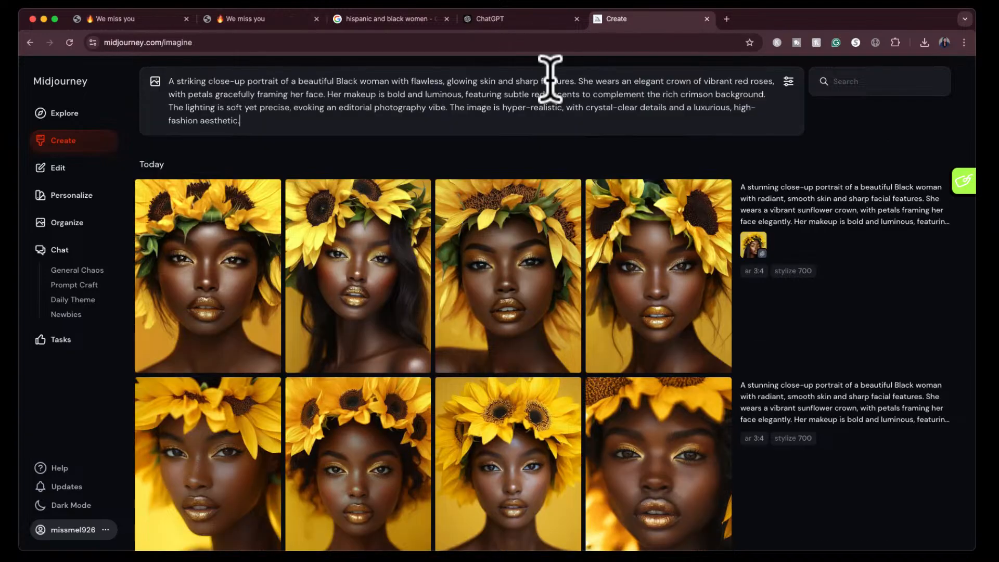
key(Return)
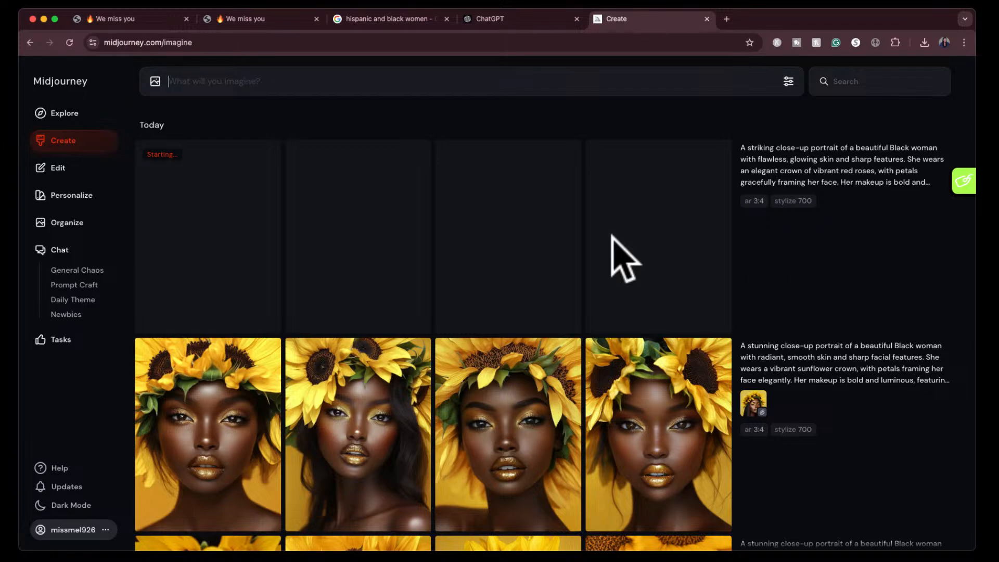
- Review the image request and flower variations in ChatGPT, then view the four red rose portraits enlarged in Midjourney
click(516, 20)
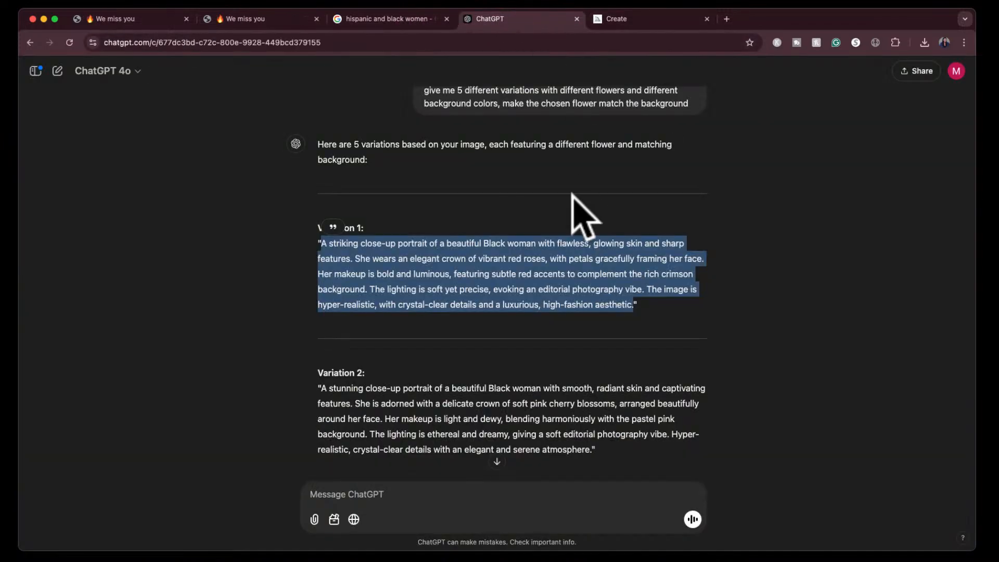
scroll(583, 214, up, 10)
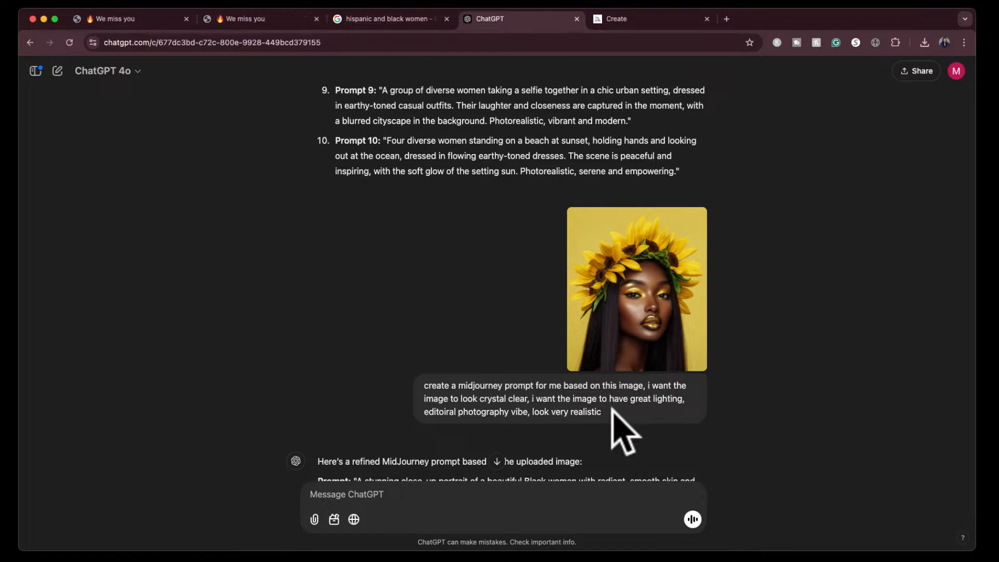
scroll(612, 410, down, 15)
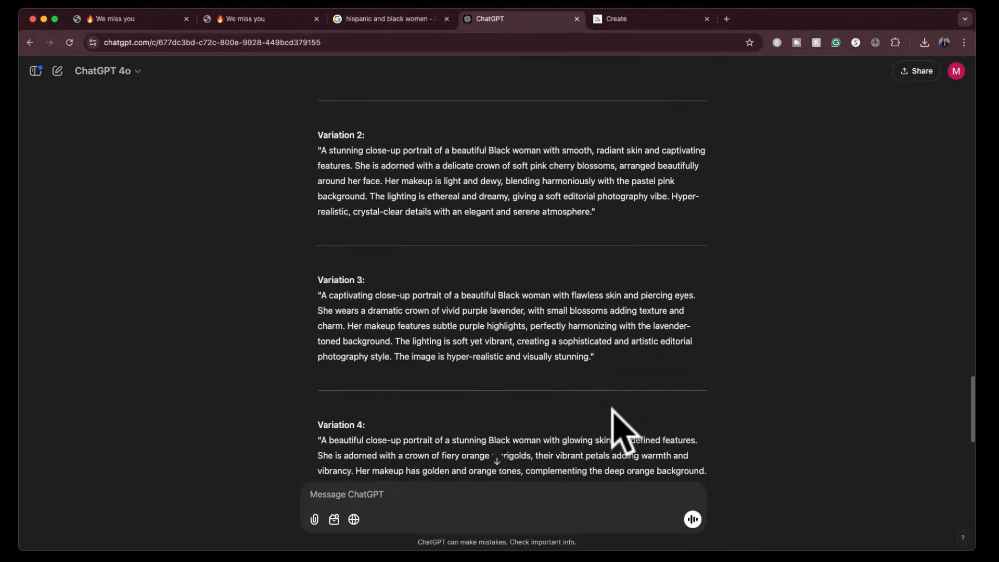
scroll(594, 187, up, 6)
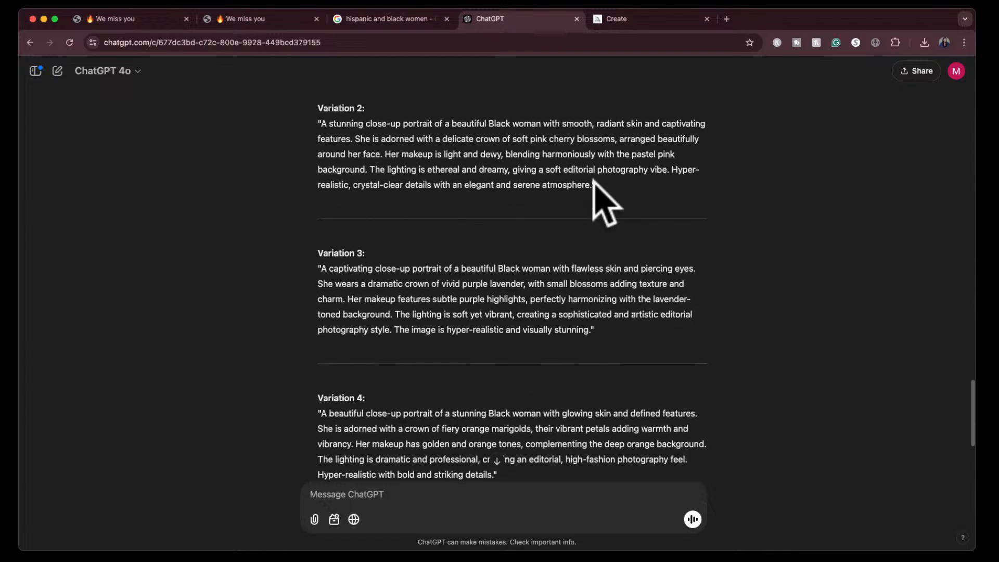
click(829, 251)
click(671, 15)
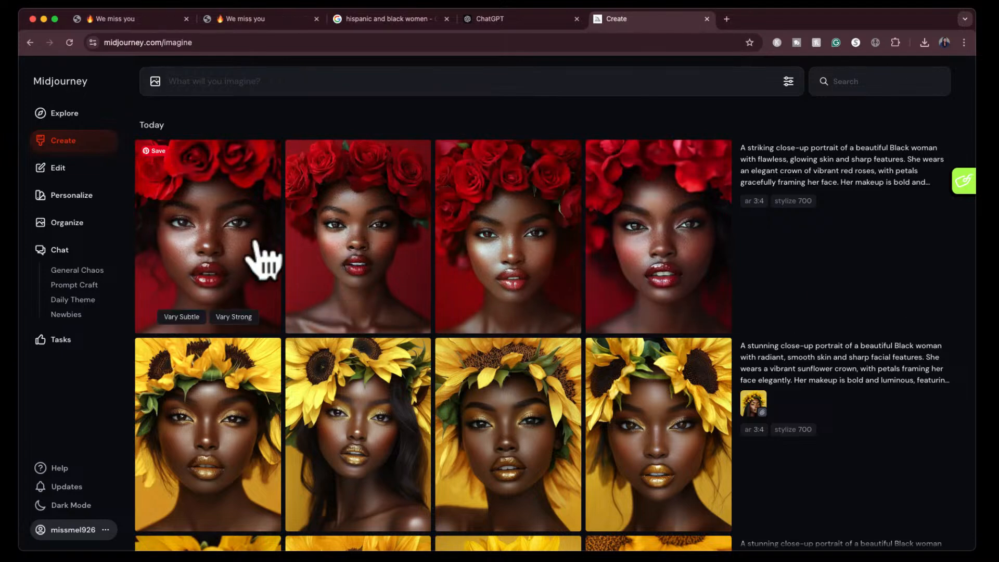
click(234, 260)
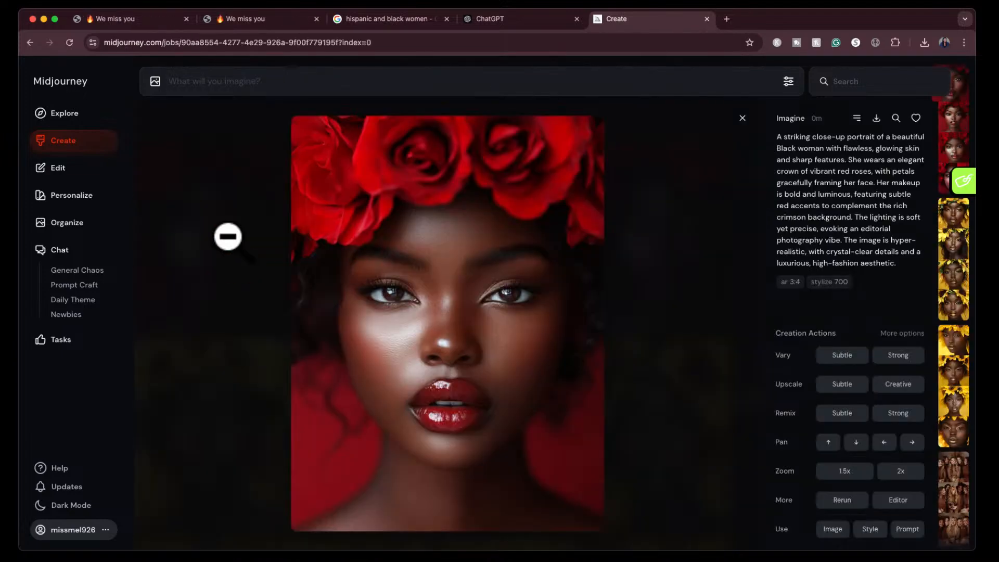
key(Right)
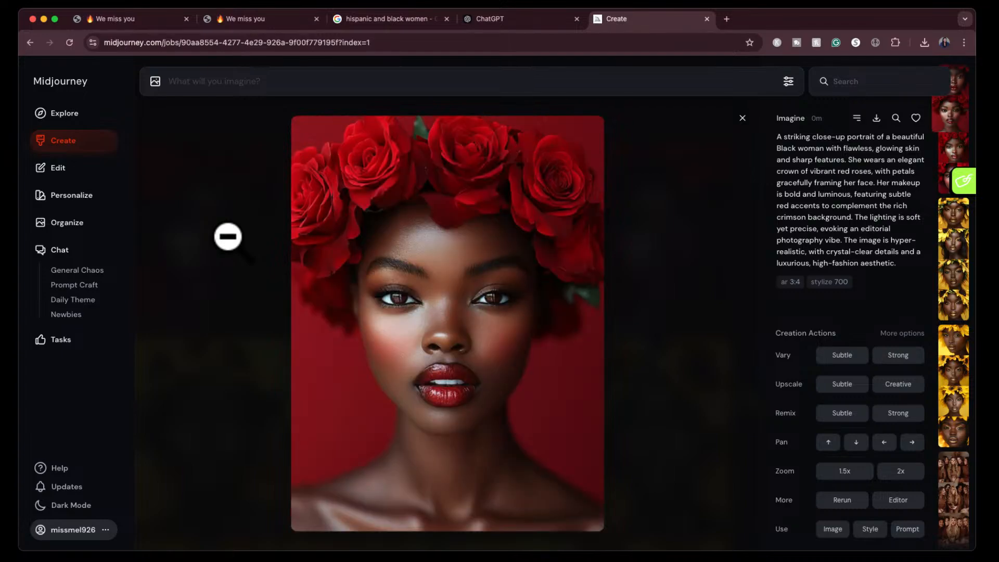
key(Right)
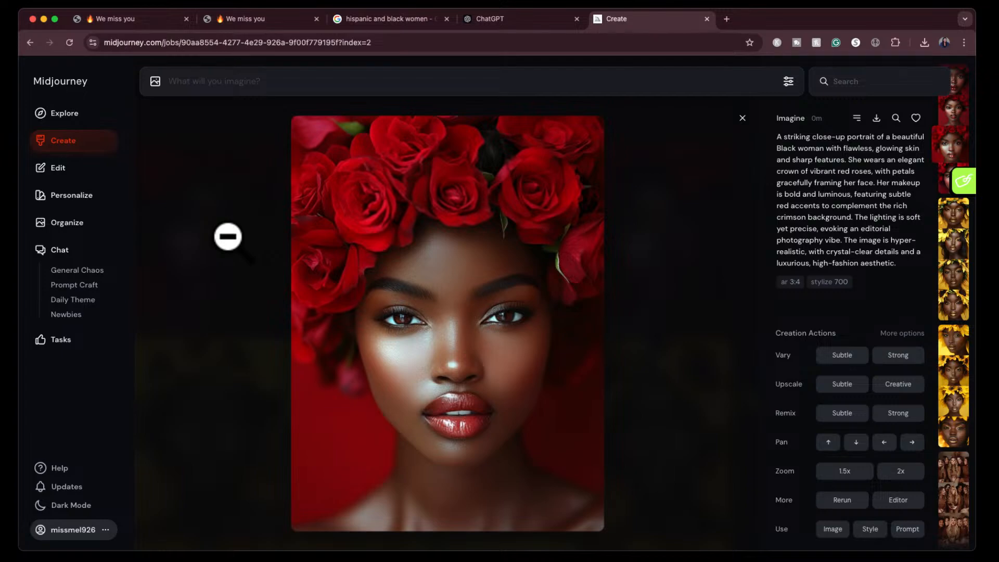
key(Right)
click(742, 119)
- Attach the sunflower portrait as a style reference, reuse the red rose prompt and generate new images
click(760, 408)
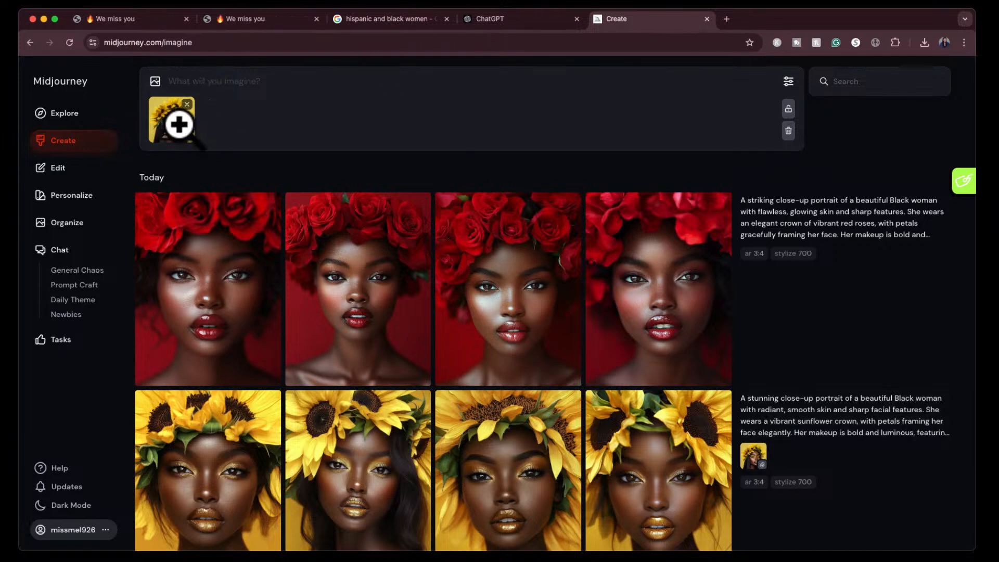
click(882, 238)
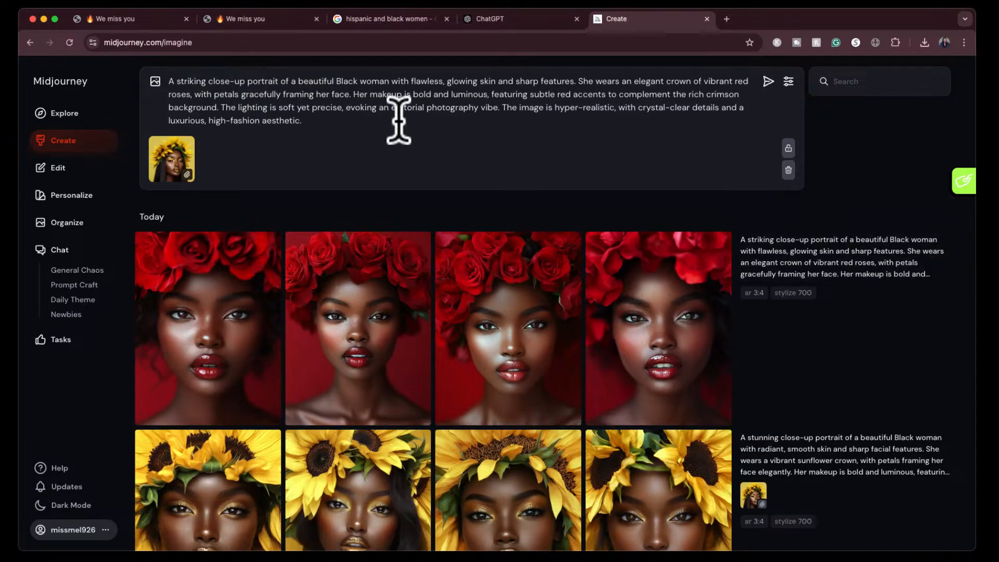
click(767, 82)
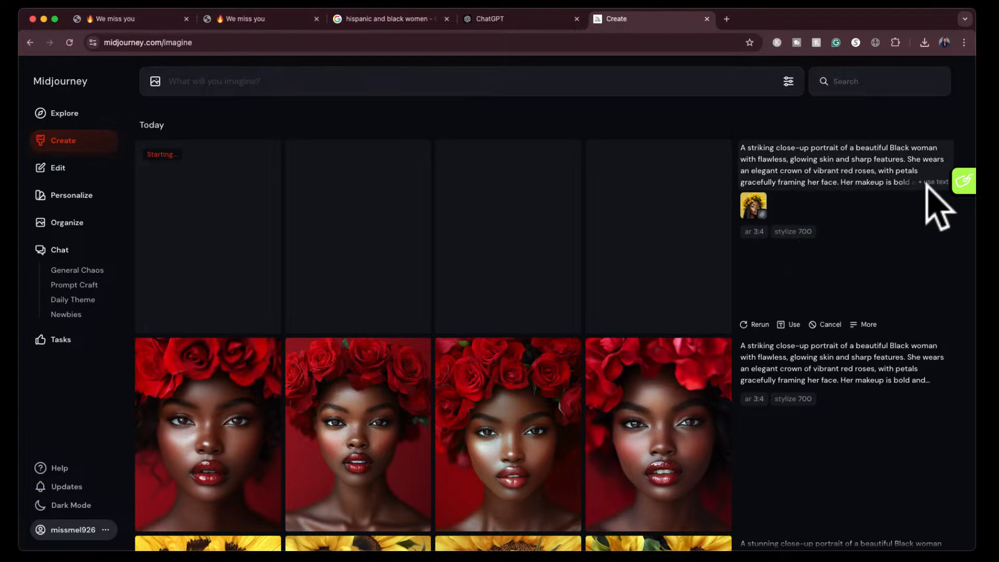
- Reuse the red rose prompt with the sunflower portrait set as a character reference and generate another set of images
click(927, 188)
drag(753, 206, 225, 176)
click(169, 177)
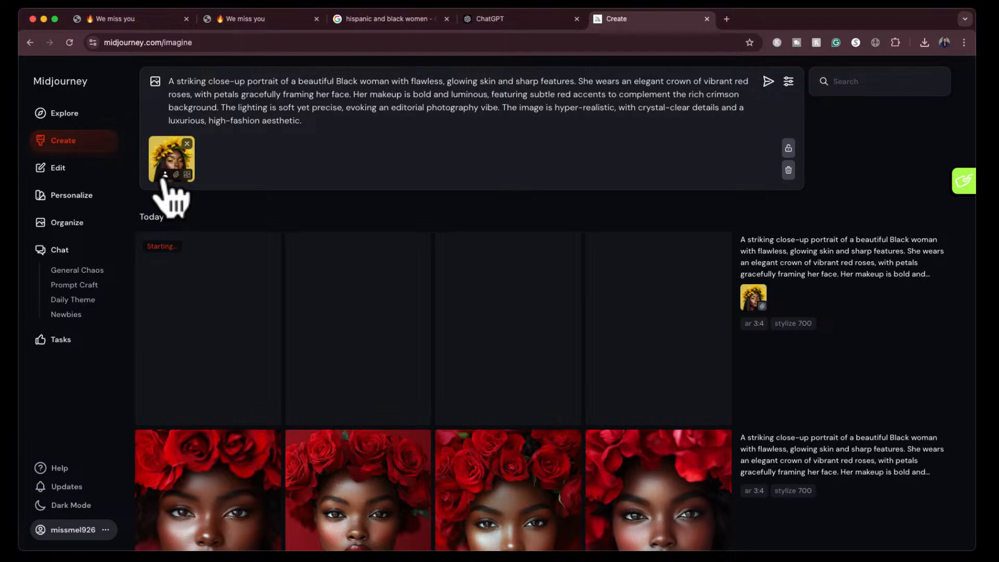
key(Return)
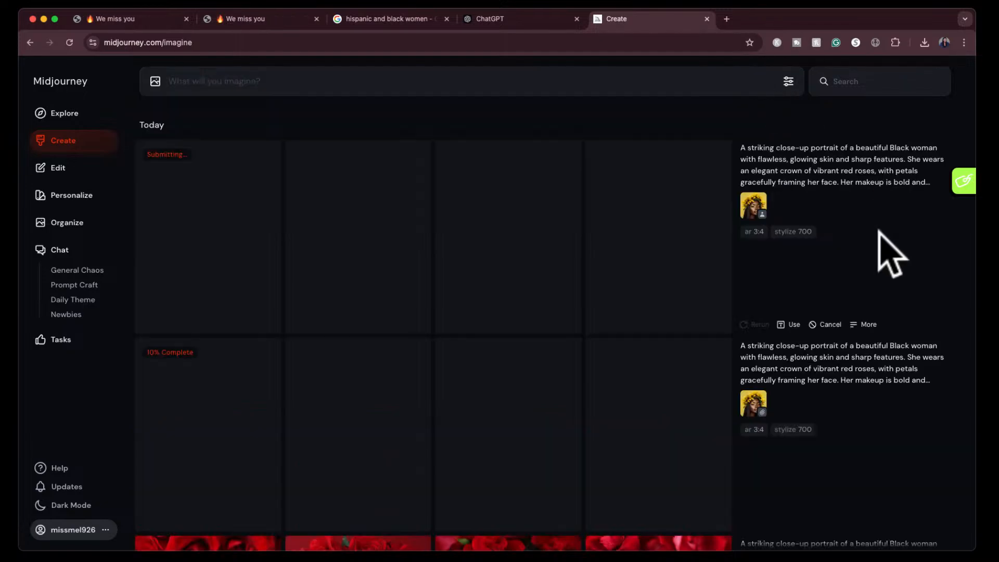
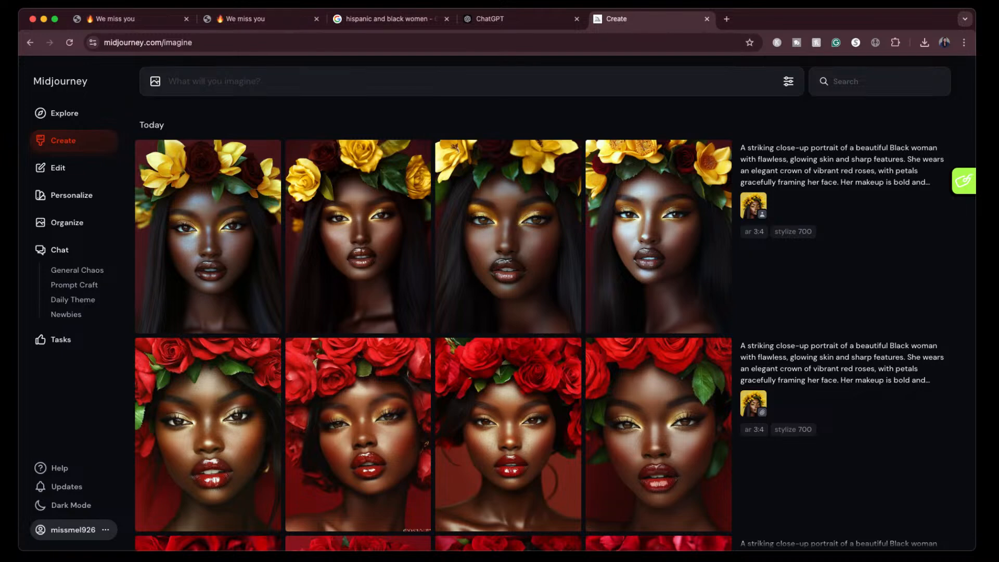
- Ask ChatGPT for a prompt of an African American male and female couple with the flower prompt, based on the style of the image
scroll(539, 303, down, 3)
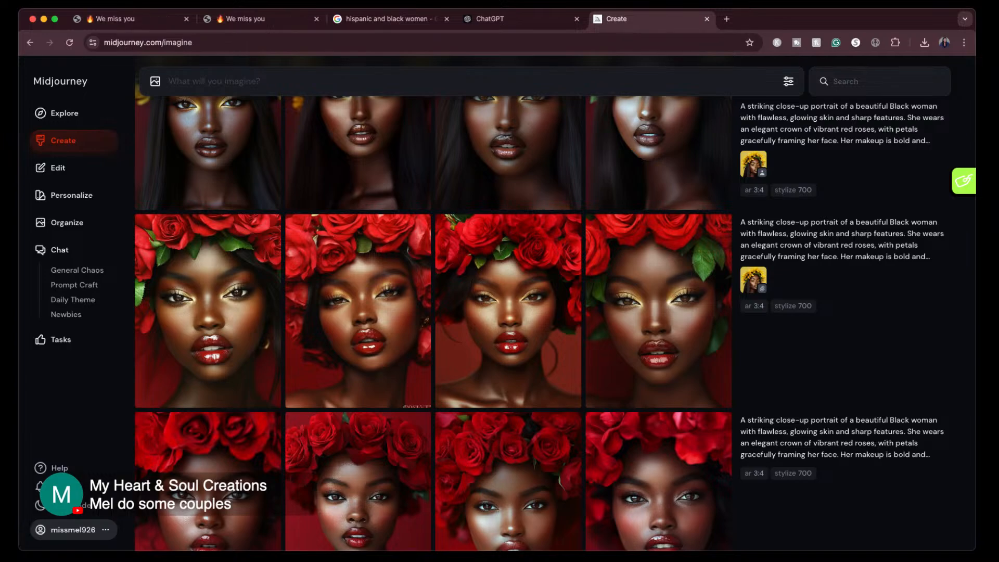
click(525, 19)
scroll(489, 499, down, 5)
click(486, 494)
text(give me a prompt of a )
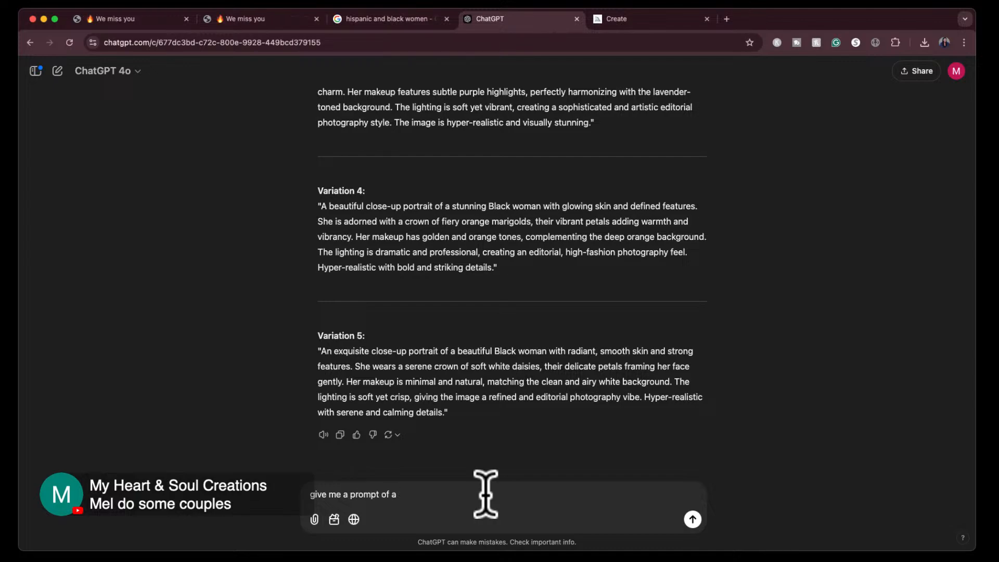
text(n african american male and female couple with the flower prompt)
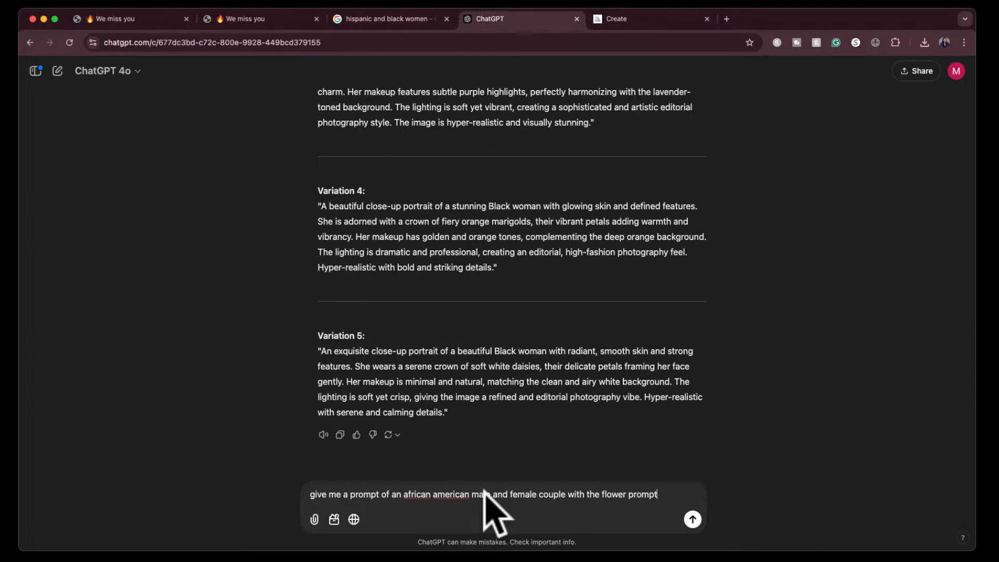
text( based on the styl)
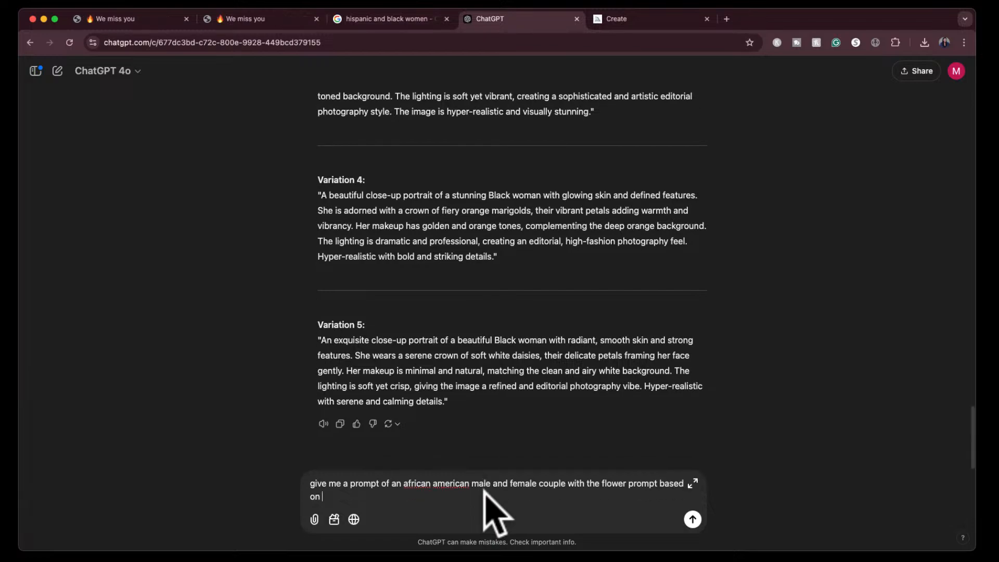
text(e of the image)
key(Return)
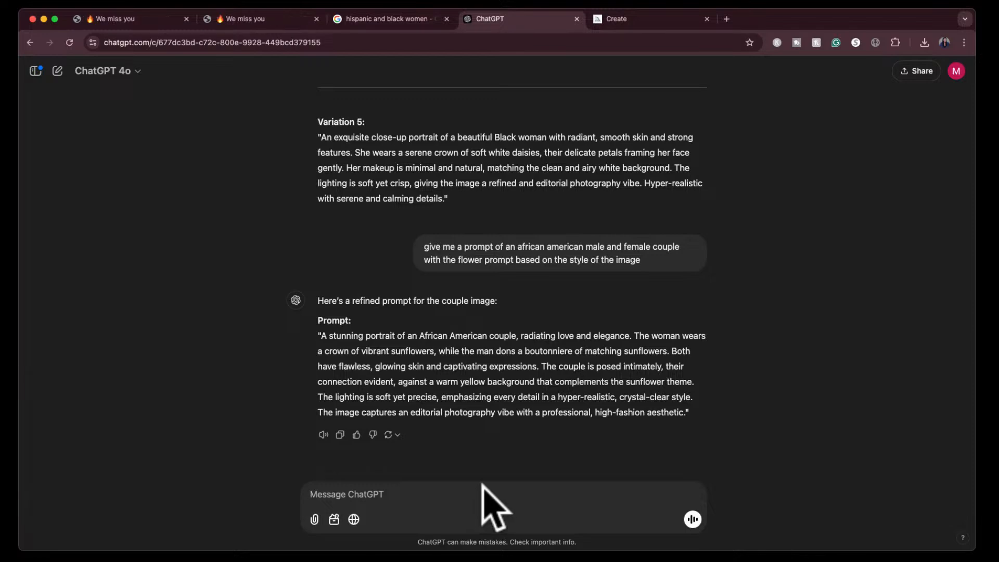
- Copy the sunflower couple prompt from ChatGPT and paste it as a new image prompt in Midjourney
drag(322, 335, 684, 414)
key(super+c)
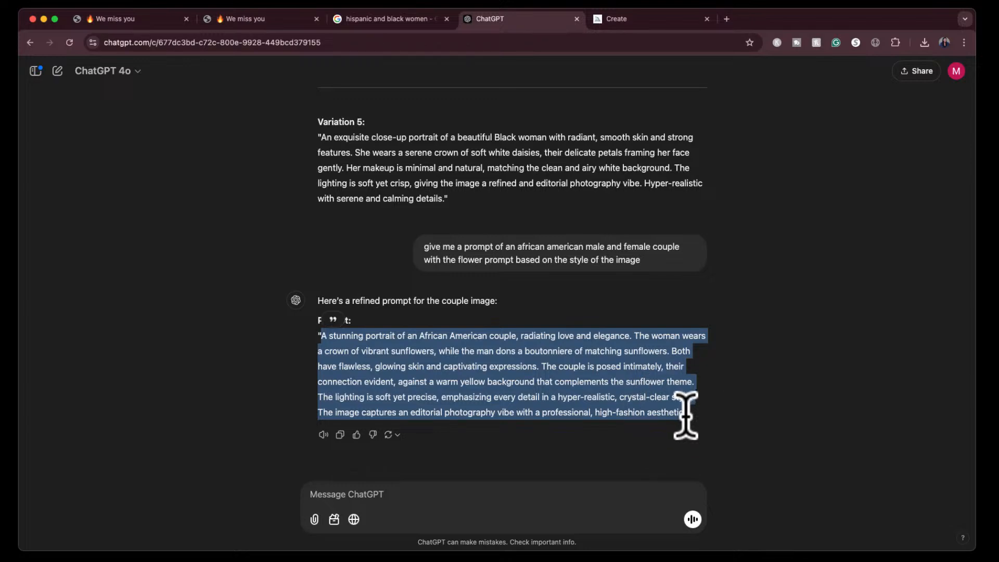
click(631, 19)
click(450, 78)
key(super+v)
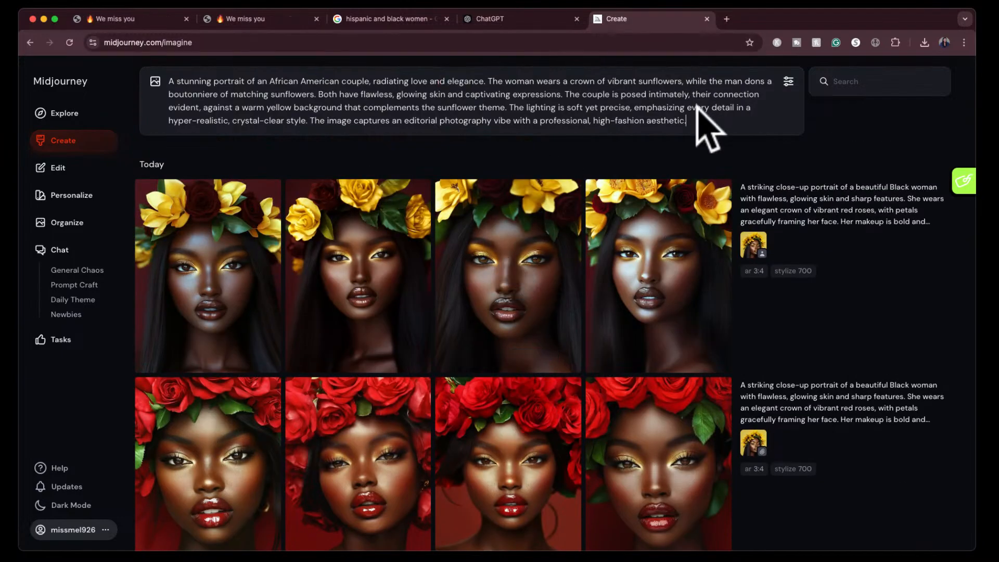
- Set the image size to Landscape 4:3 and generate images from the couple prompt
click(788, 82)
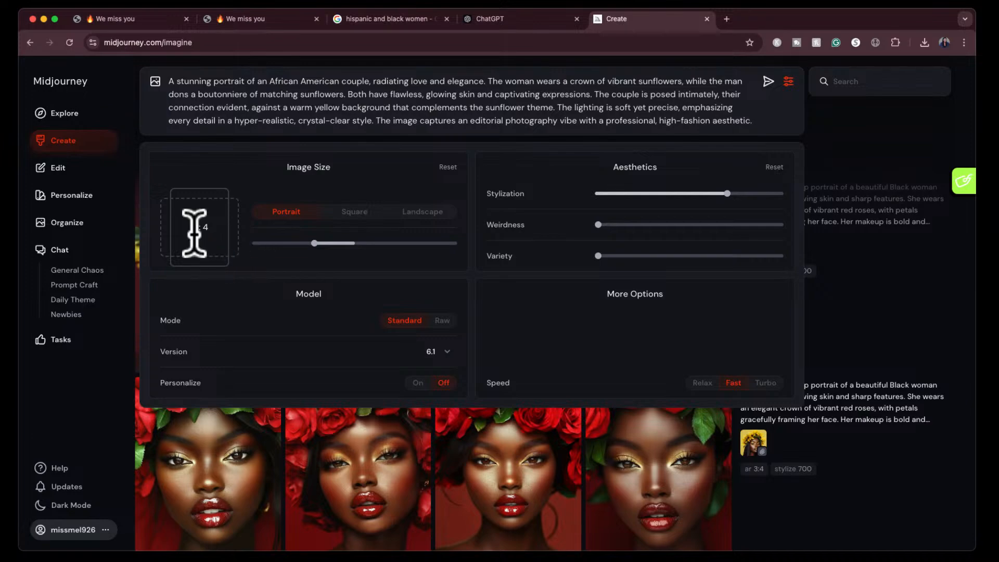
click(421, 211)
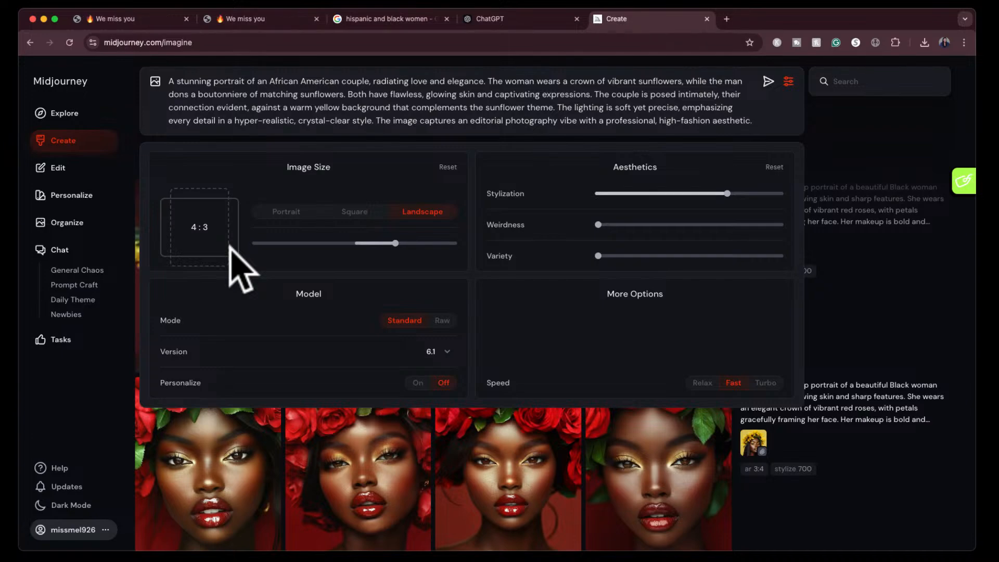
click(767, 83)
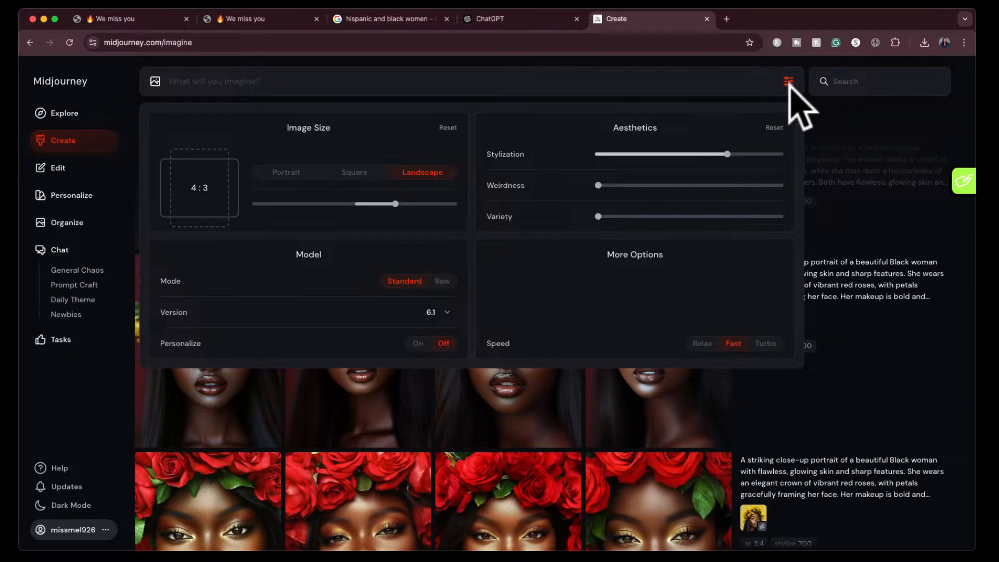
click(789, 82)
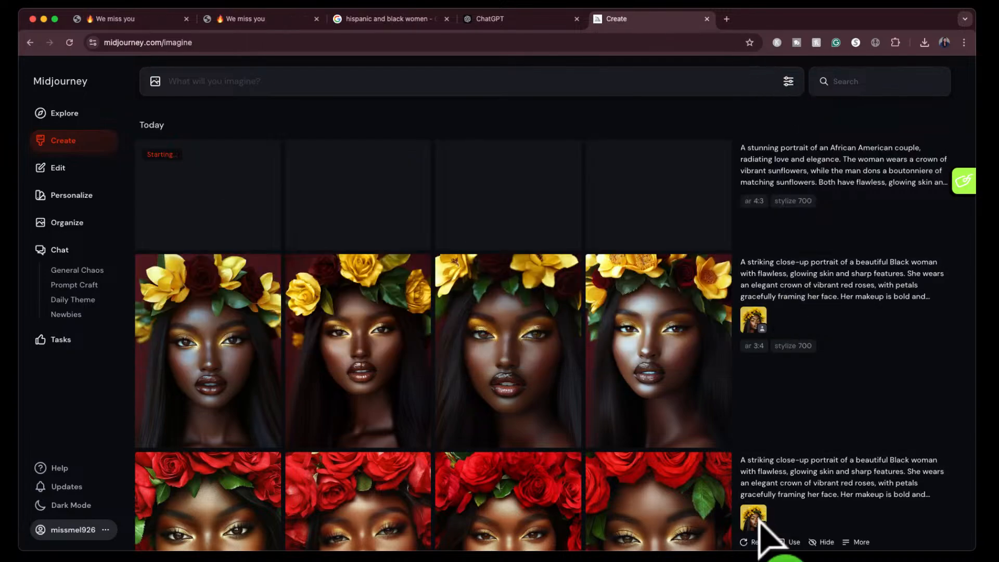
- Attach the sunflower portrait reference from the earlier red rose job, reuse the couple prompt and generate another set of images
click(754, 519)
click(941, 236)
click(766, 81)
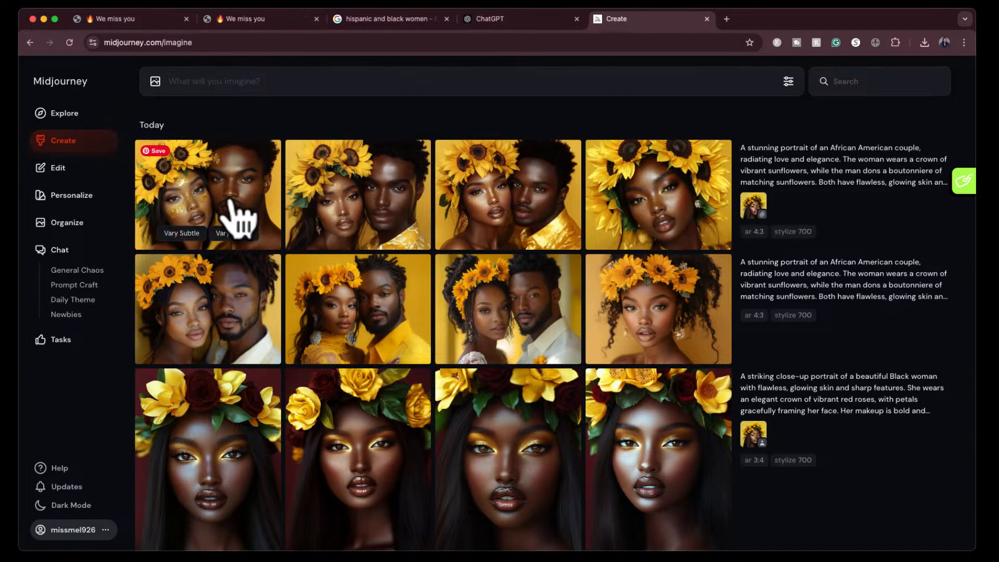
- View the couple portraits generated without a reference image at a larger size
click(234, 304)
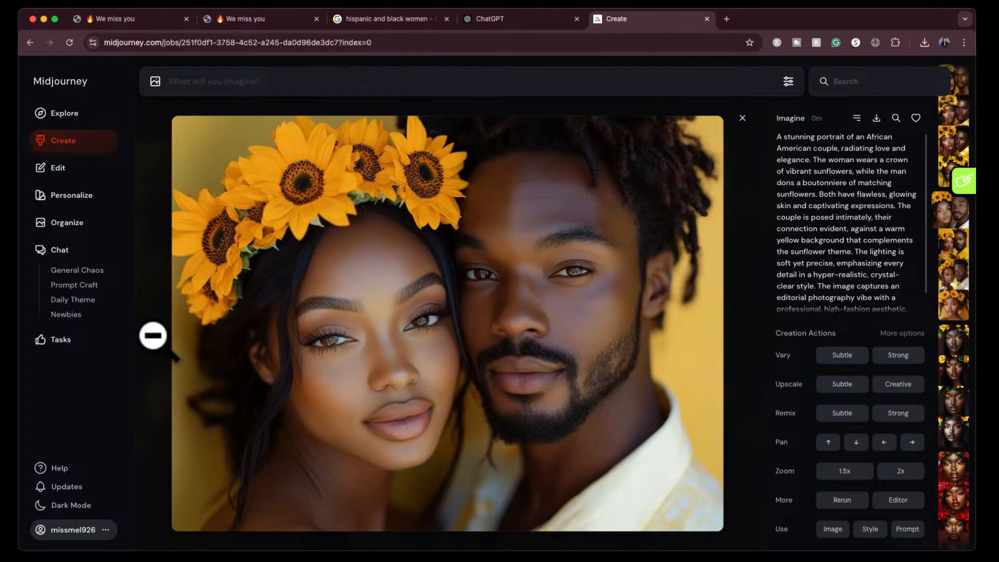
key(Right)
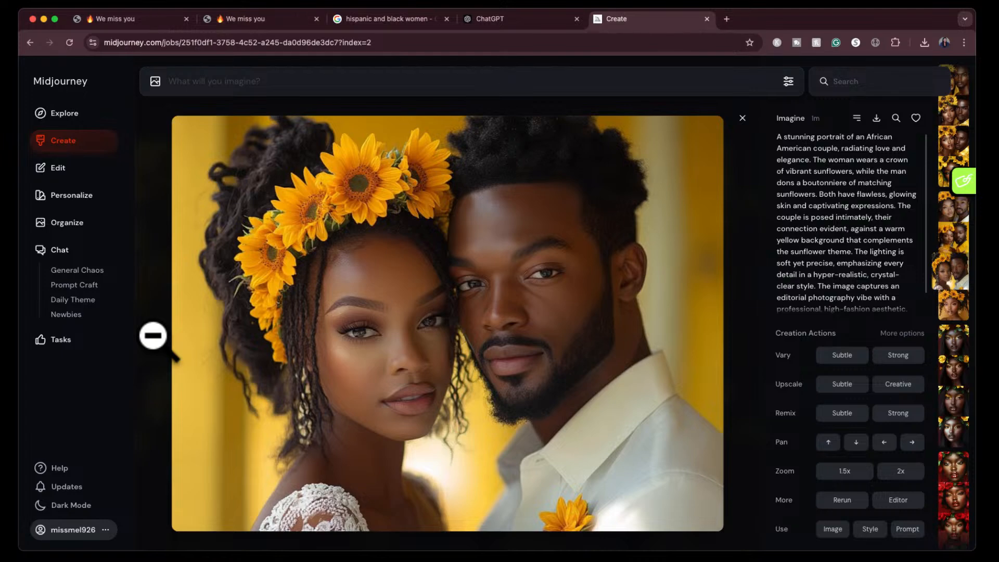
key(Right)
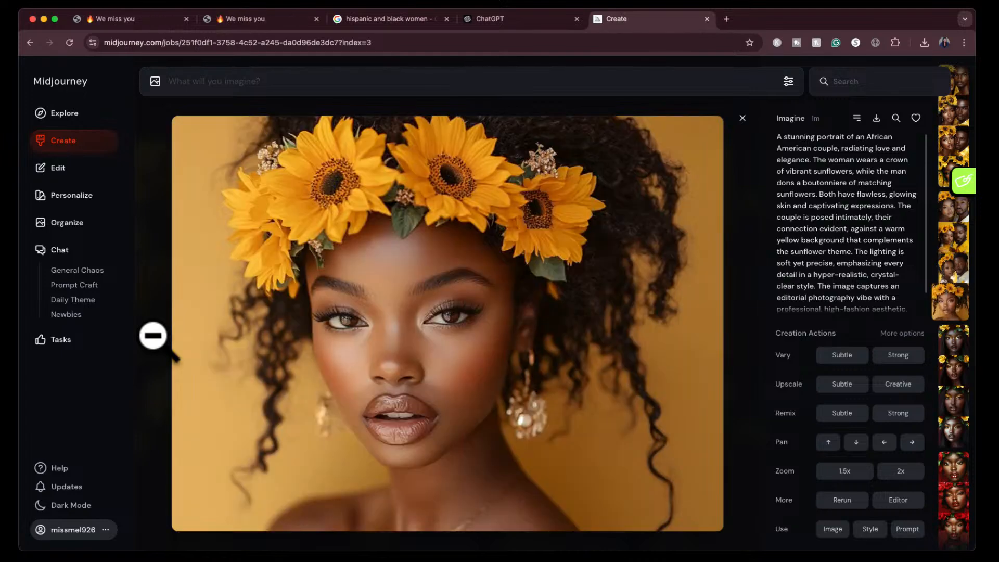
- Erase both of the man's eyes in the third no-reference couple portrait and submit the edit with the same prompt
key(Left)
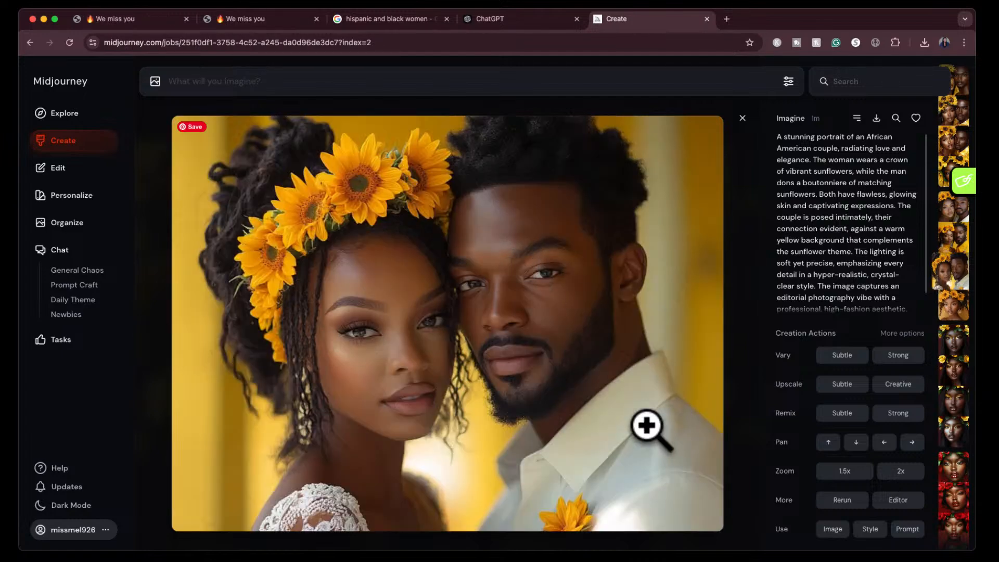
click(898, 499)
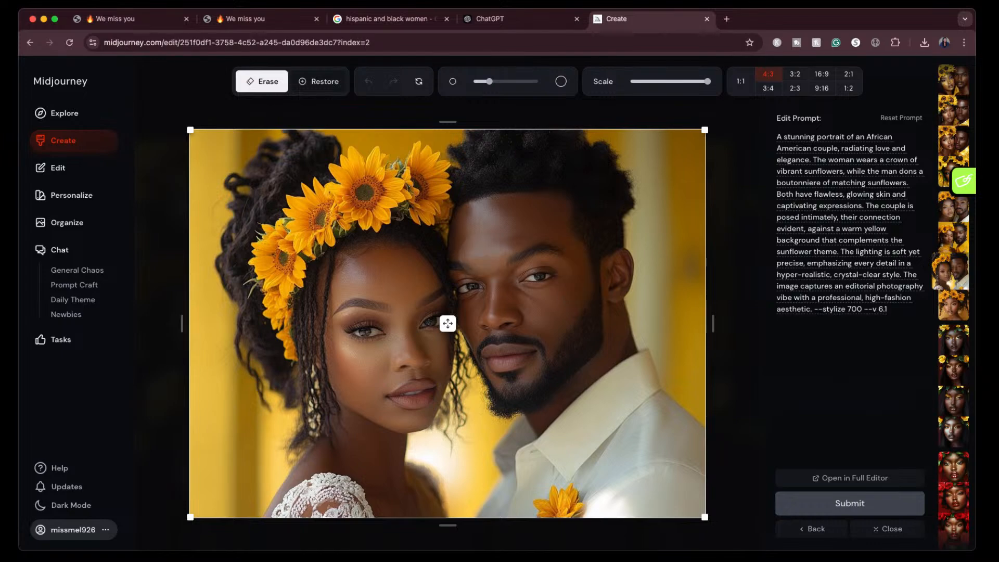
click(470, 285)
click(537, 278)
click(812, 504)
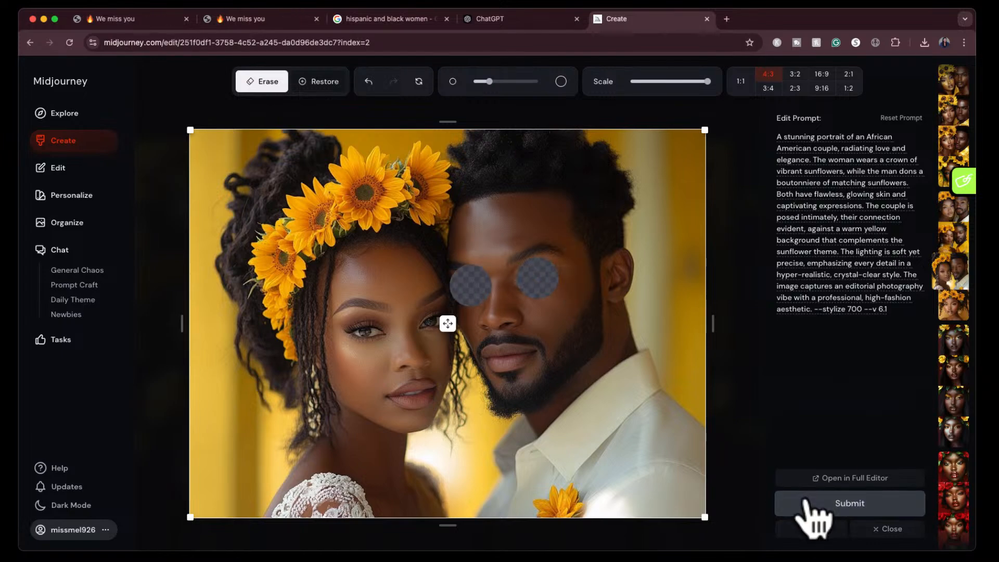
click(887, 528)
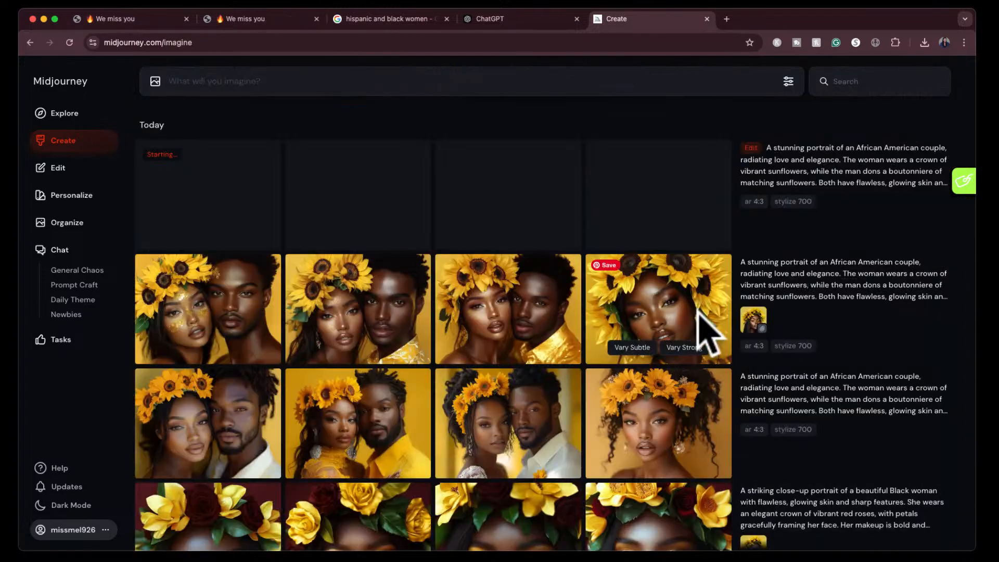
- Compare the enlarged couple portraits made with the sunflower reference against those made without it
click(234, 315)
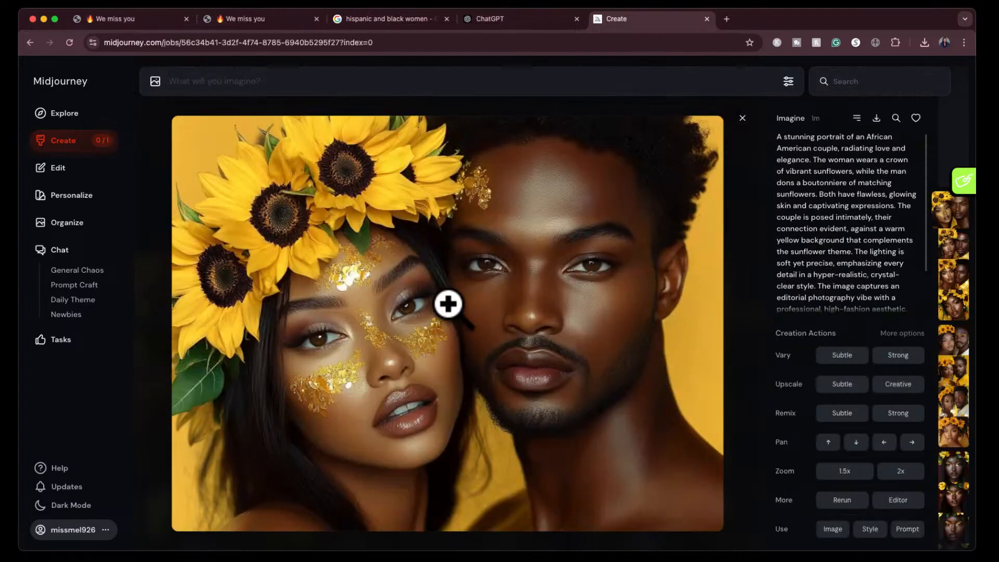
click(508, 327)
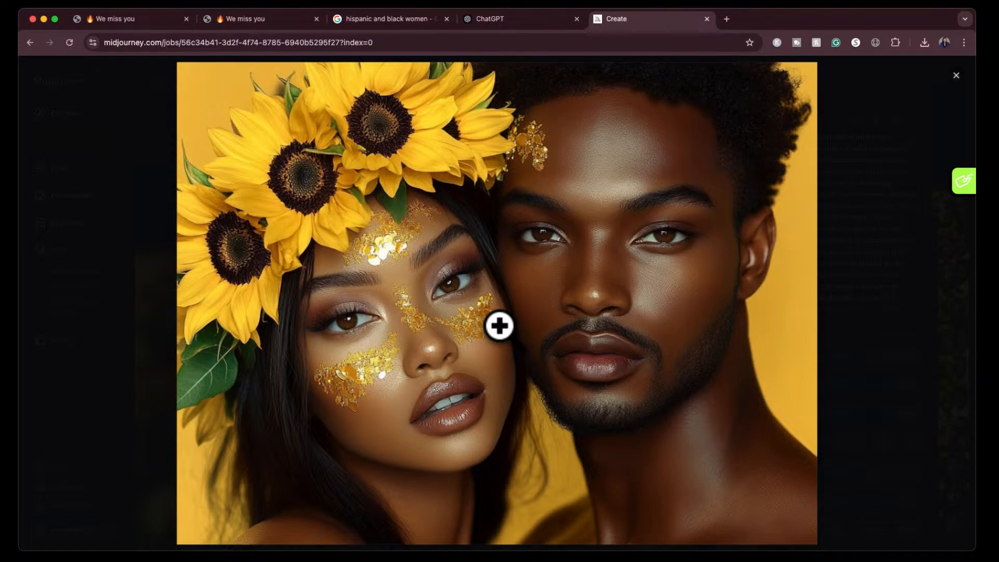
key(Right)
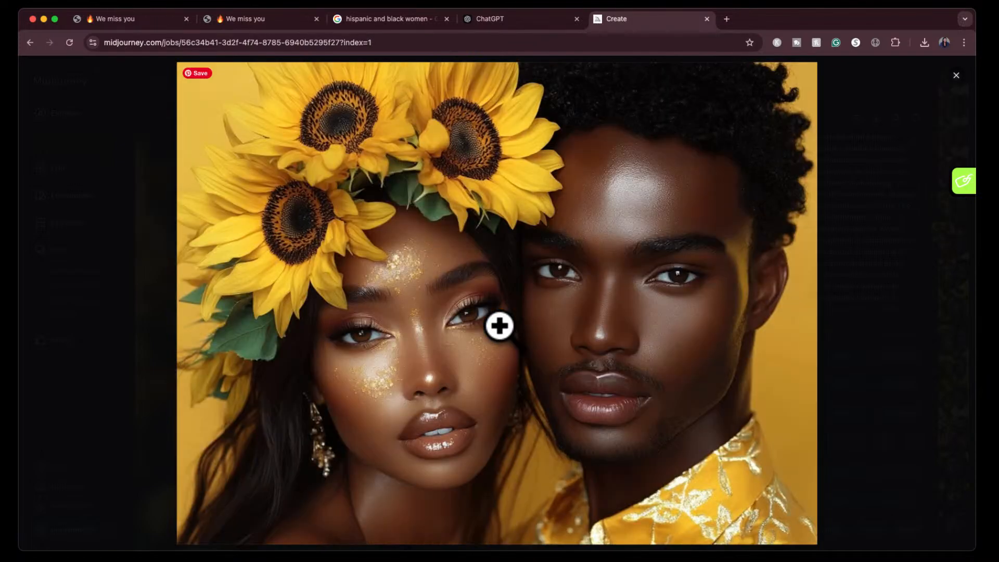
key(Right)
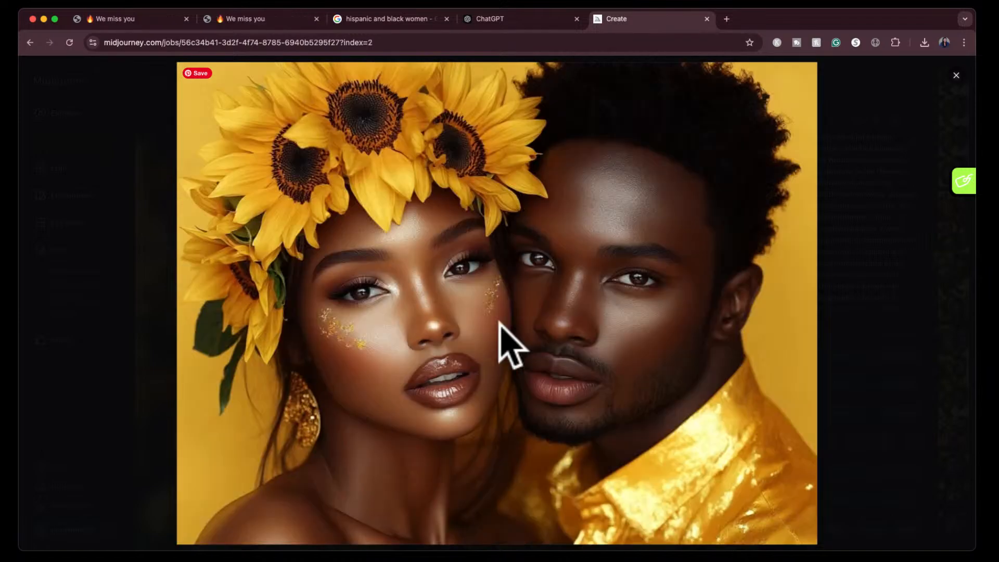
key(Left)
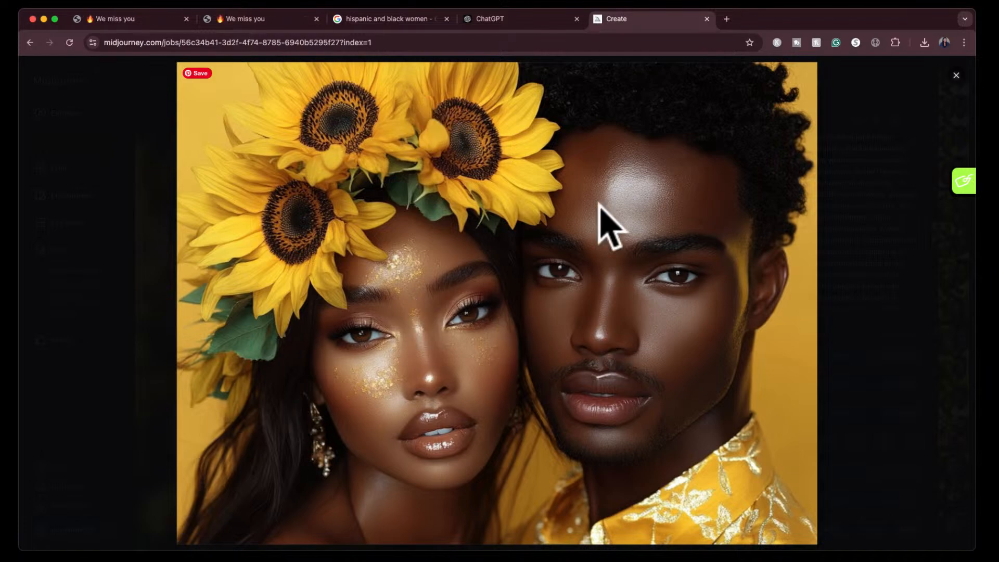
key(Right)
key(Right)
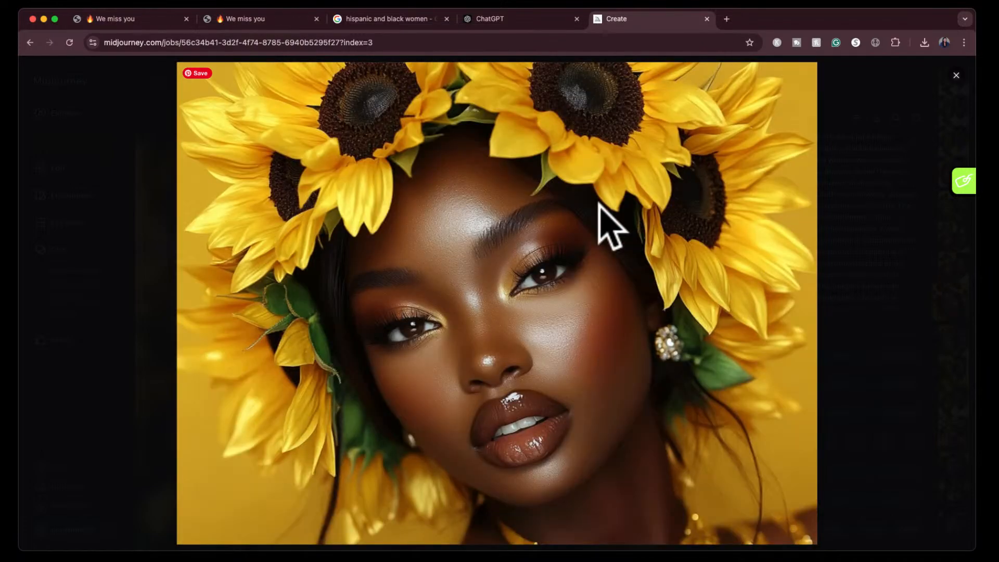
key(Right)
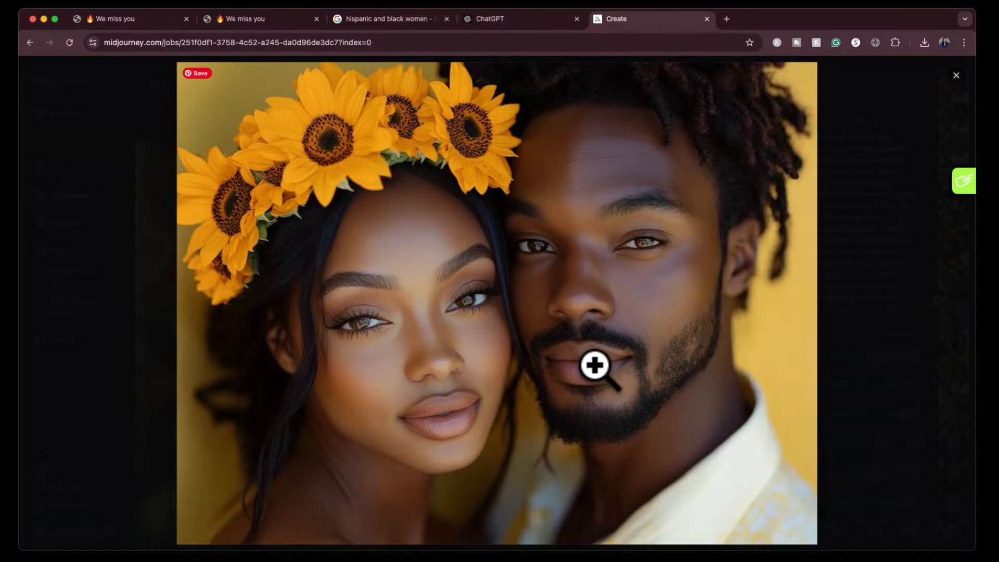
key(Right)
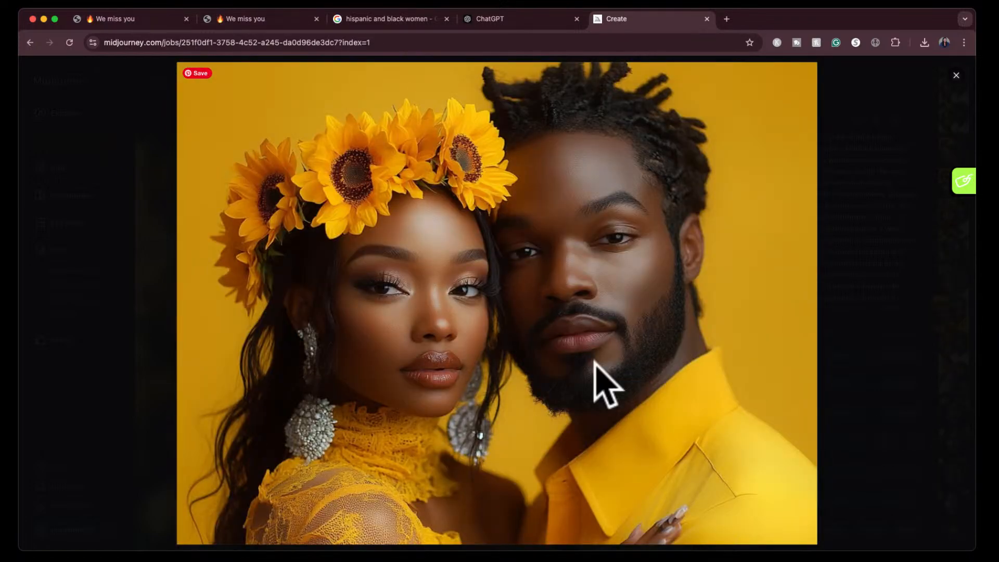
key(Right)
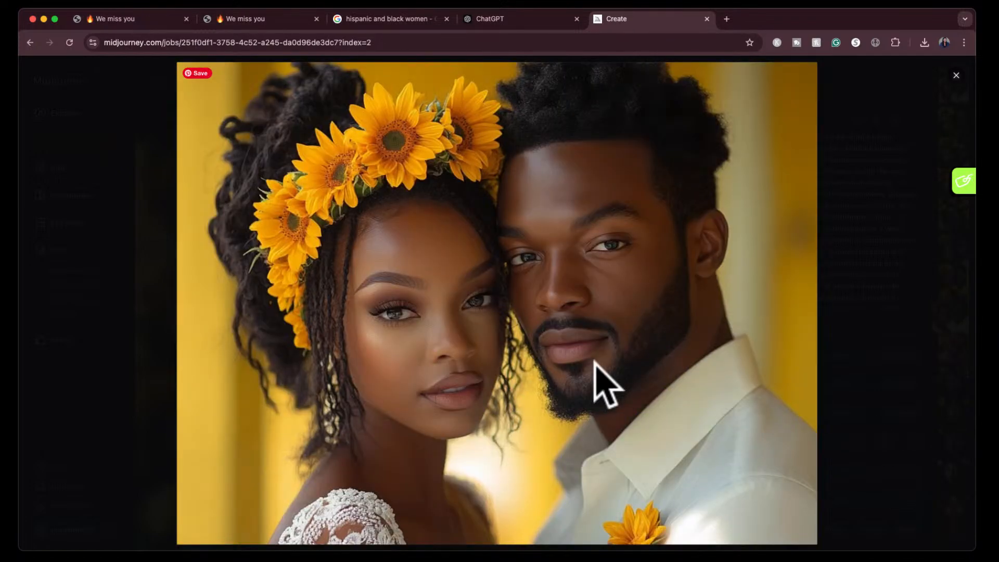
key(Escape)
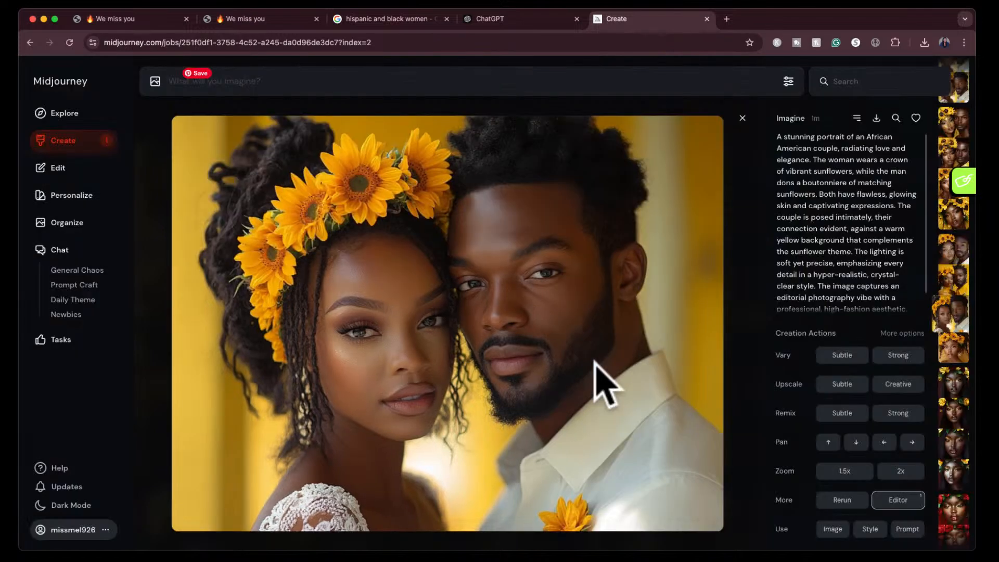
click(738, 120)
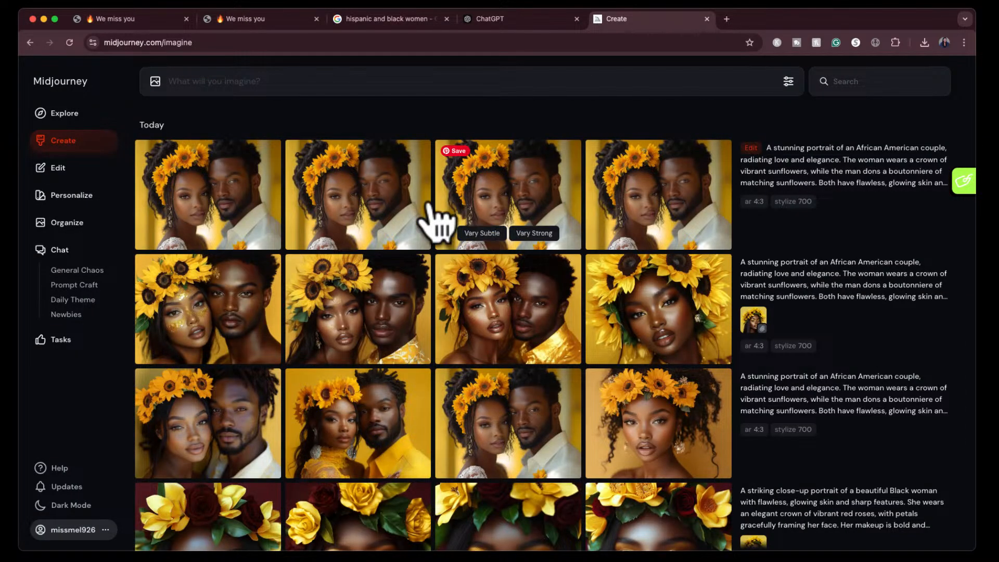
- Examine the man's regenerated eyes in each of the four edited couple portraits
click(243, 184)
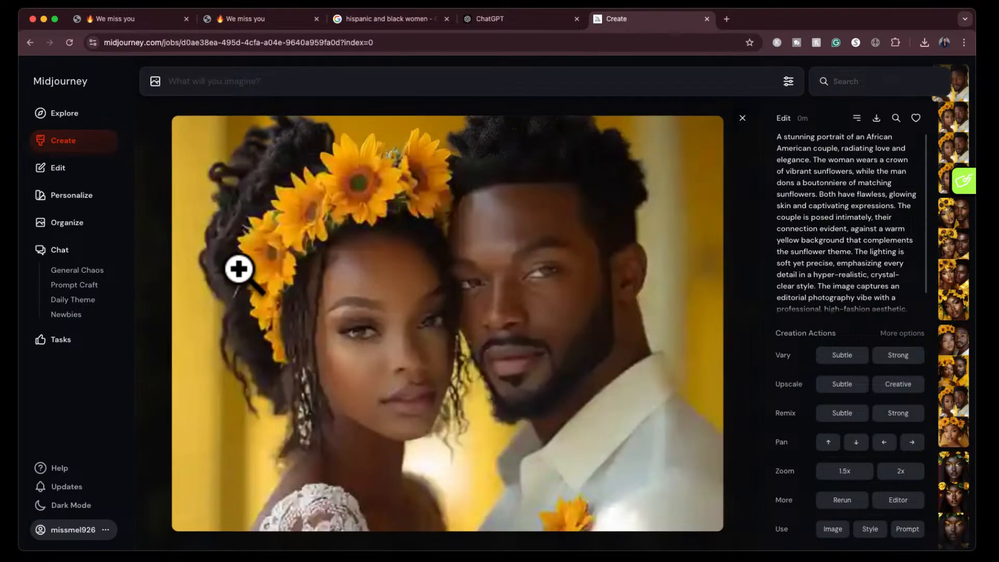
key(Down)
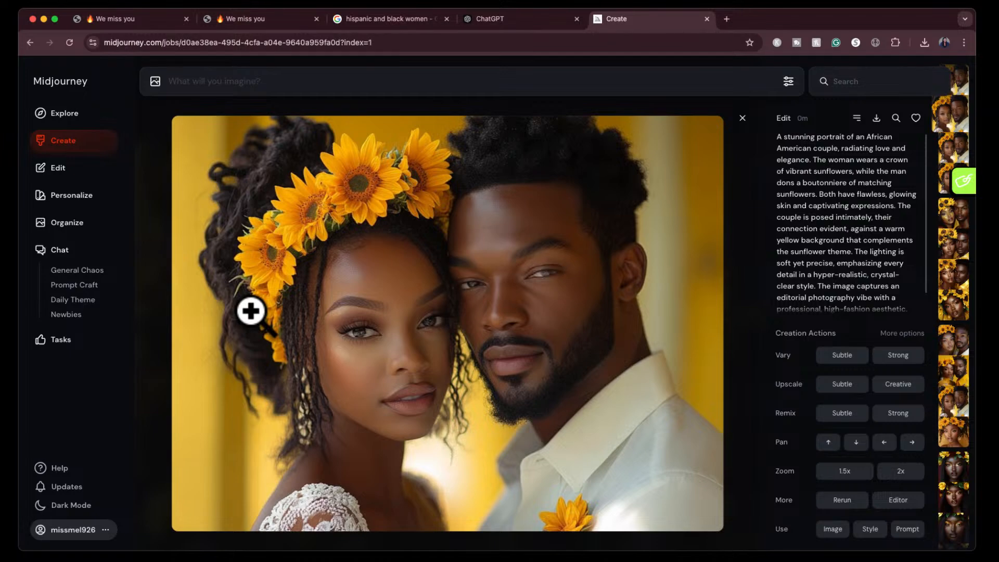
key(Down)
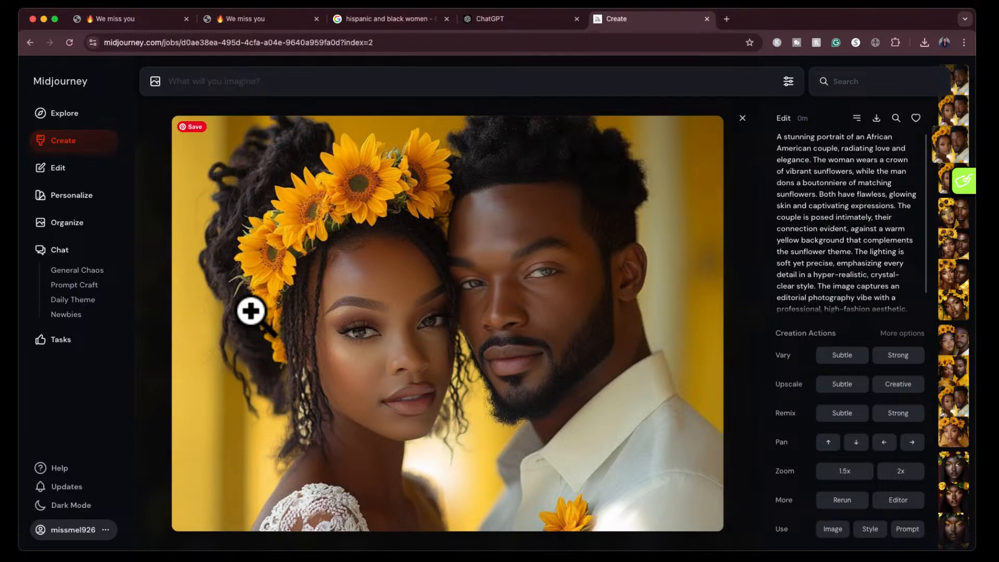
key(Down)
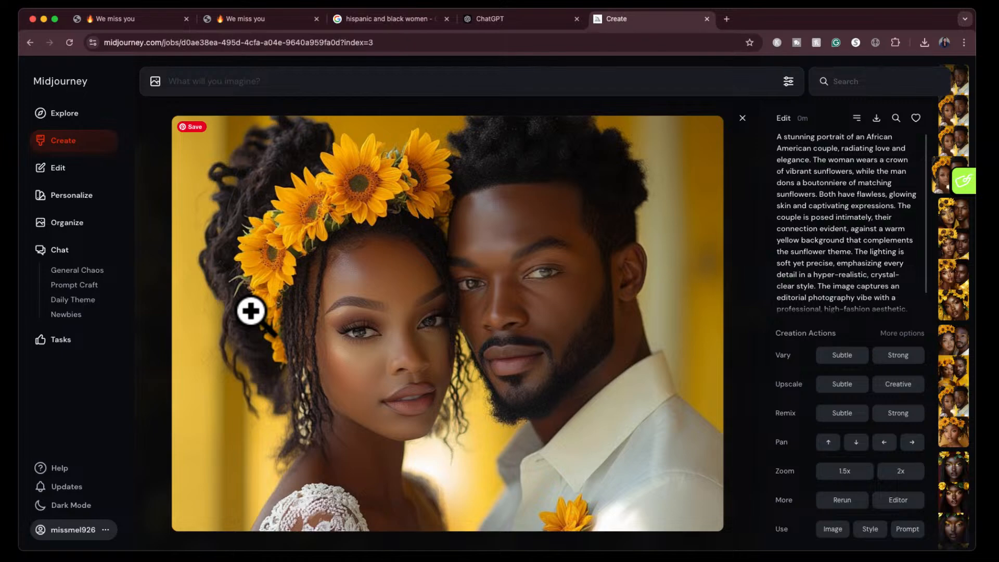
key(Up)
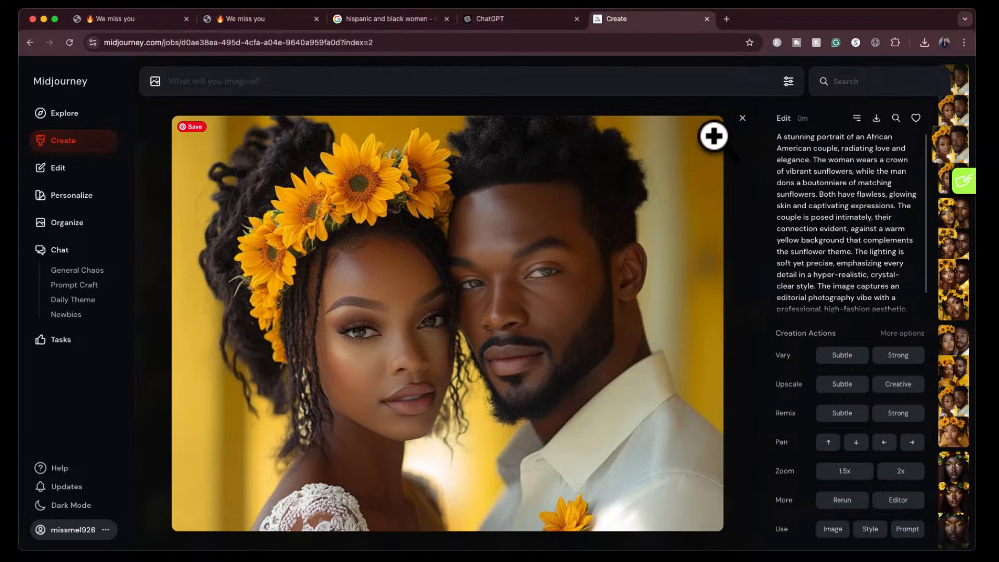
- Close the enlarged couple portrait and look through the earlier generated images in the gallery
click(743, 119)
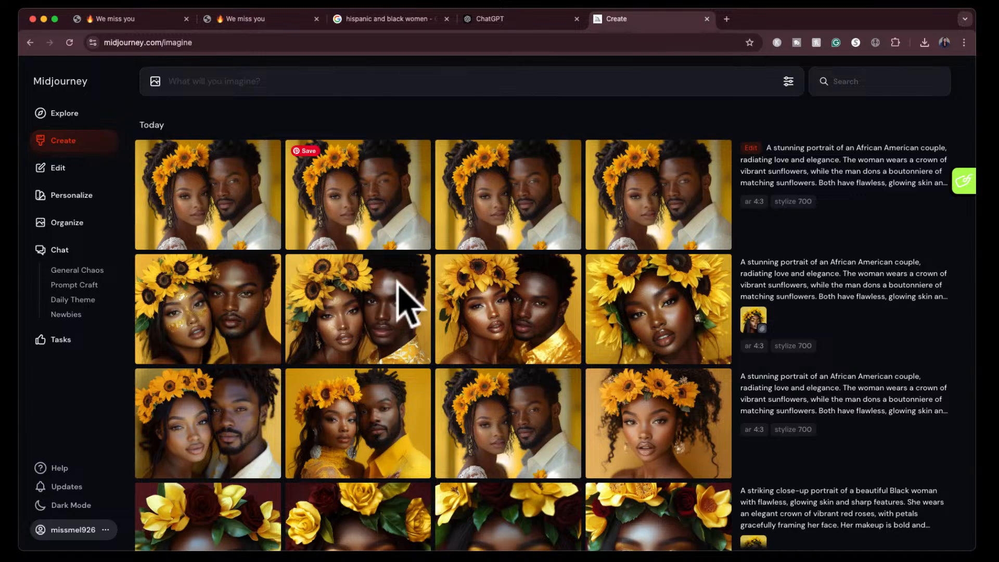
scroll(364, 312, down, 2)
scroll(389, 418, up, 2)
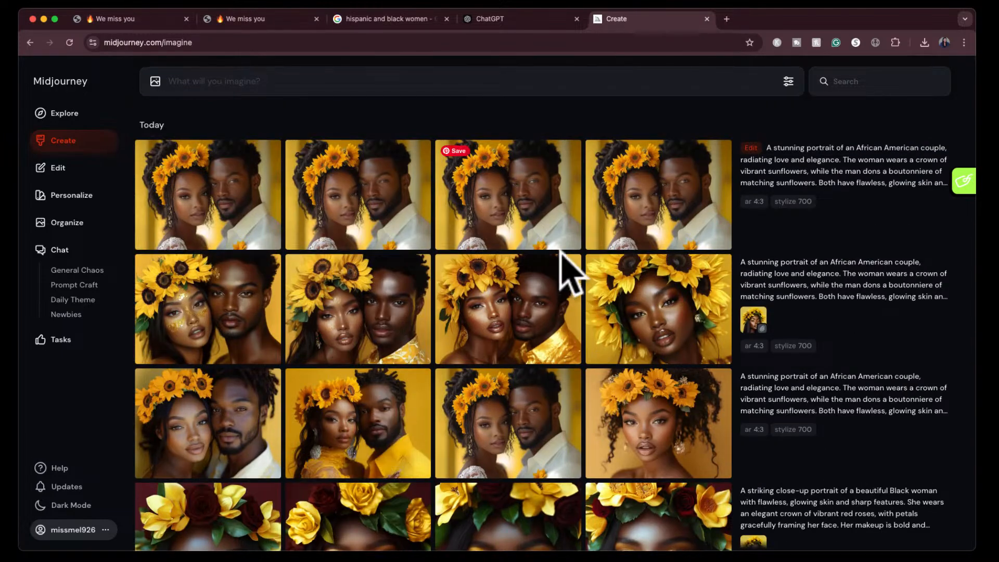
scroll(606, 435, down, 8)
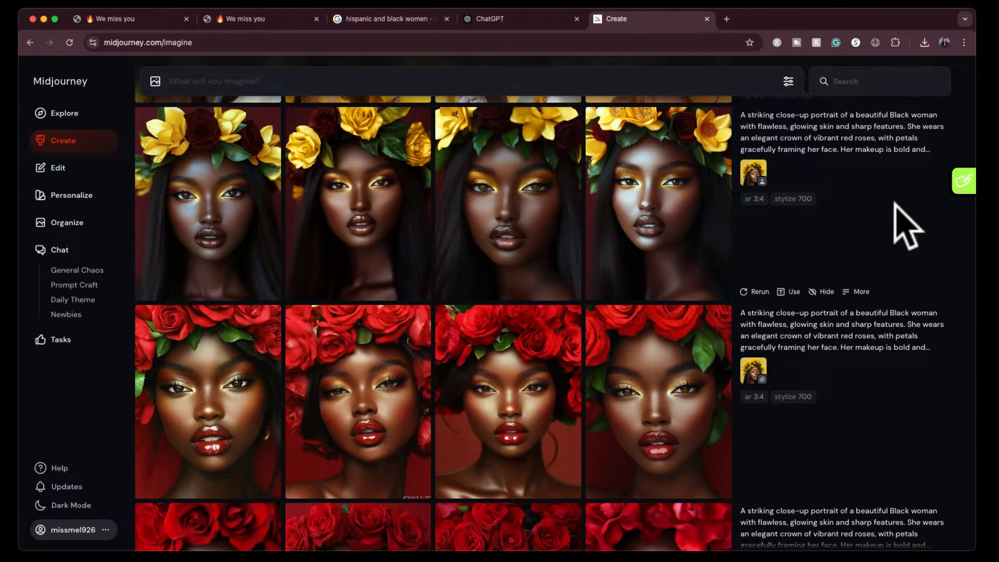
- Search Google Images for "beautiful garden of roses and flowers with a little girl running through the field"
click(421, 23)
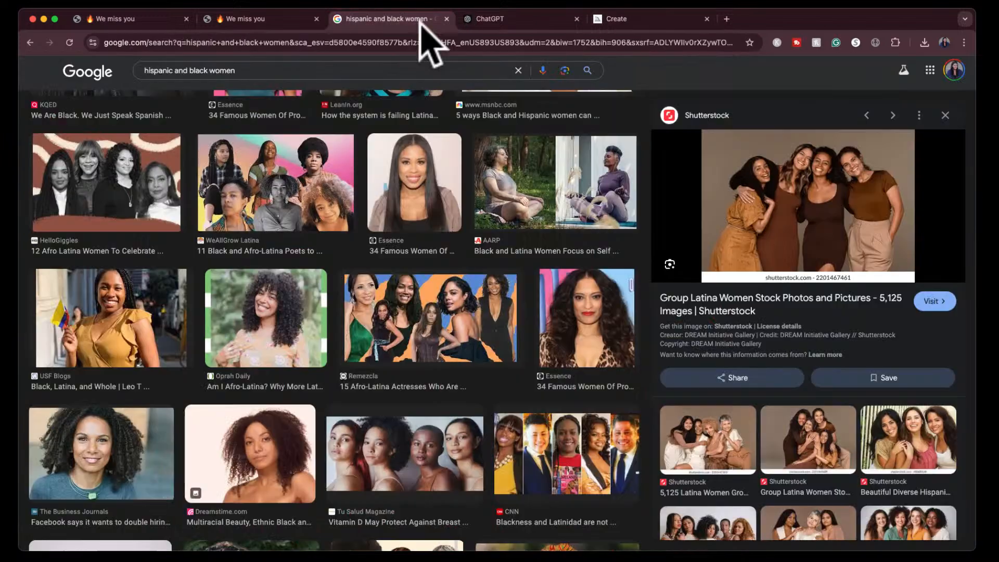
click(377, 71)
key(ctrl+a)
text(beautiful garf)
key(BackSpace)
text(den of ro)
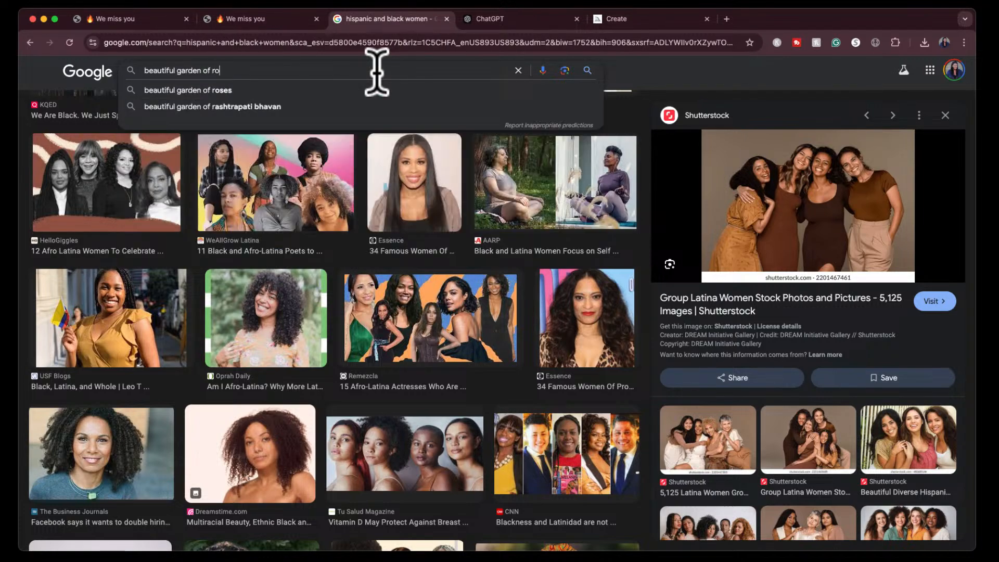
text(ses and flowers with a)
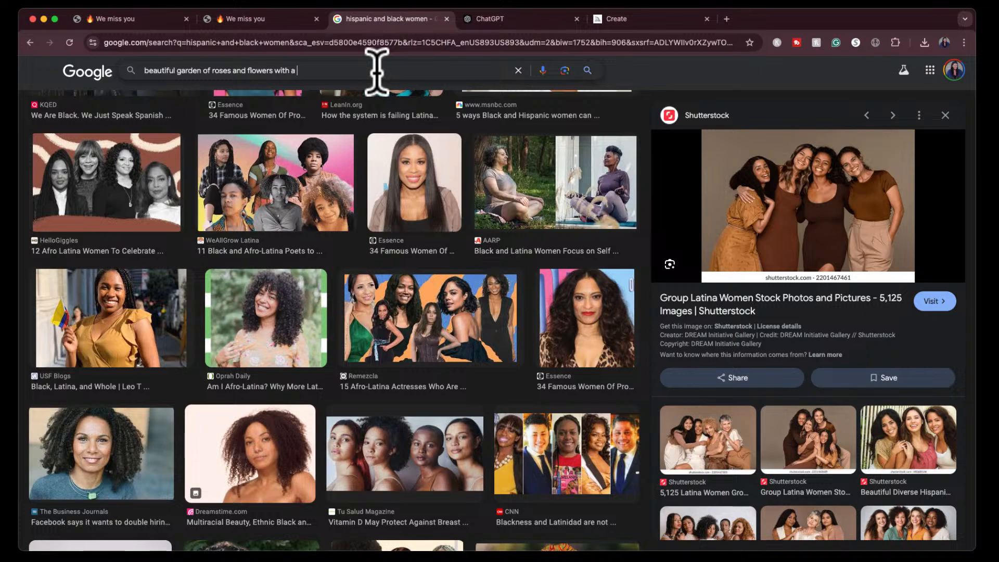
text( little girl running through the field)
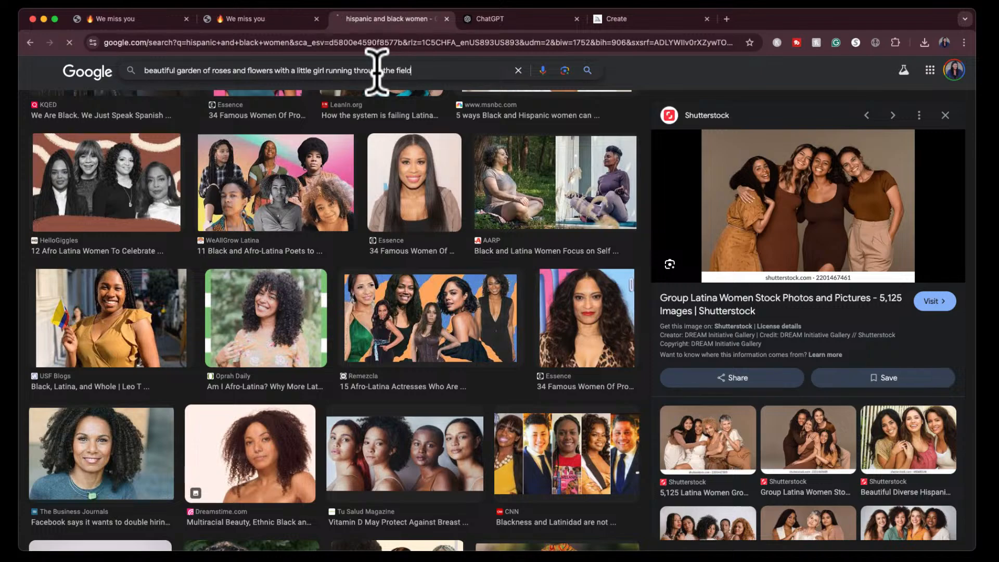
key(Return)
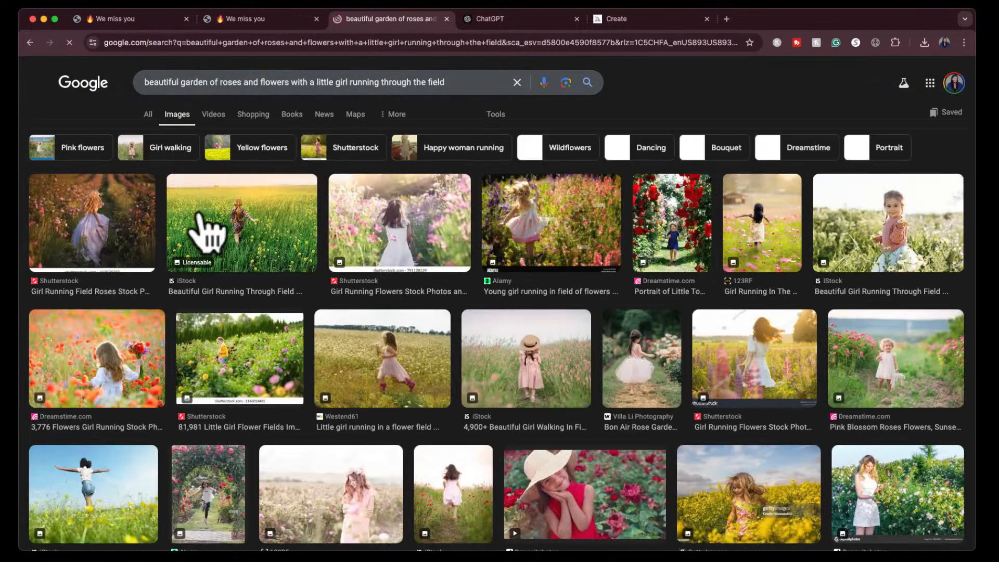
- Find the Alamy photo of a figure in a pink dress walking through a rose field and capture its enlarged preview as a screenshot
scroll(567, 390, down, 2)
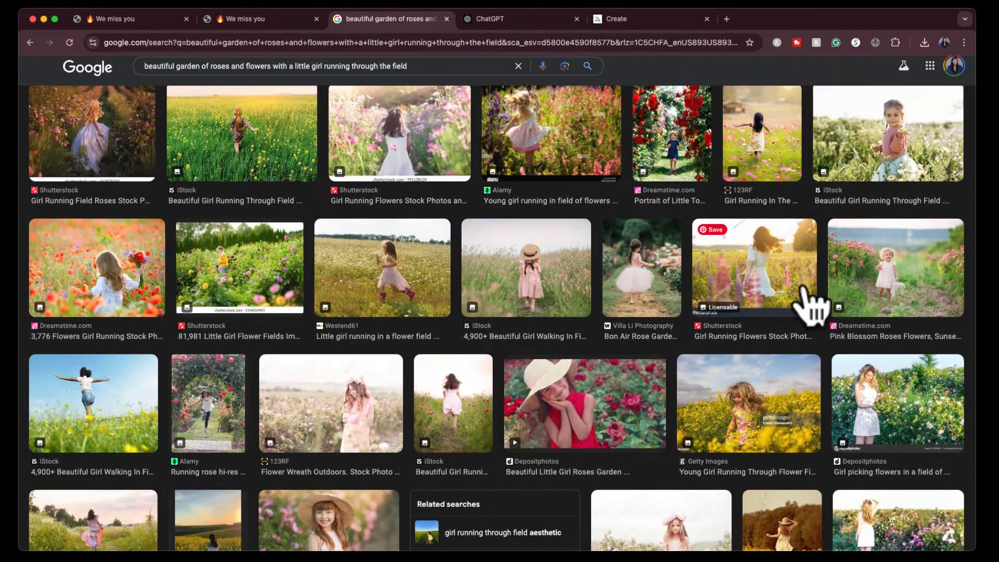
scroll(495, 457, down, 5)
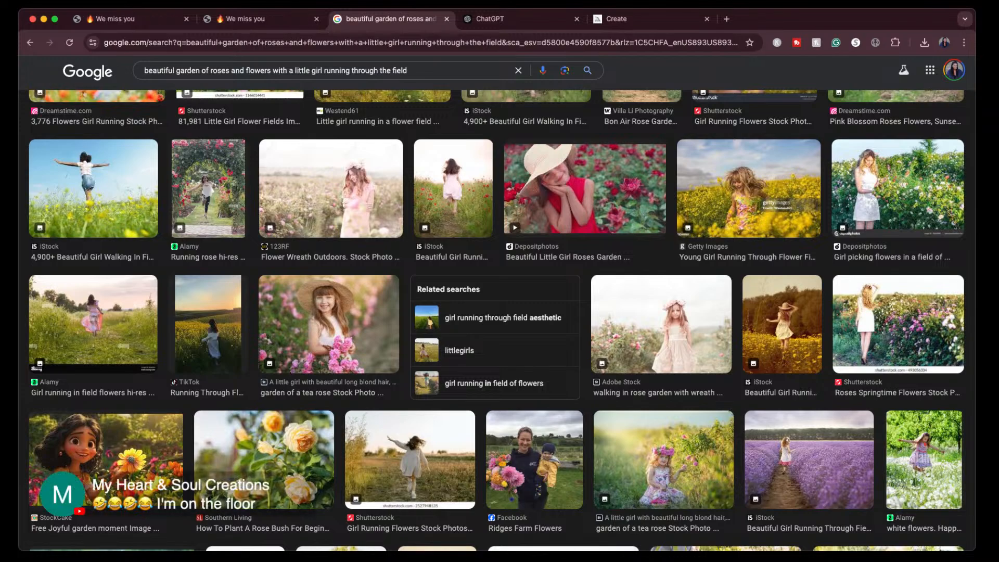
scroll(499, 320, down, 5)
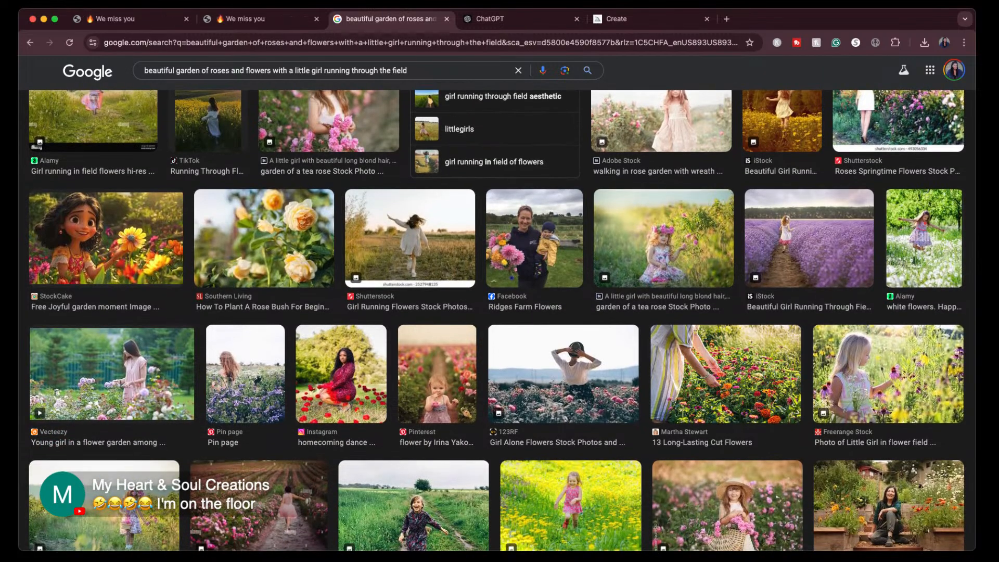
scroll(502, 320, down, 2)
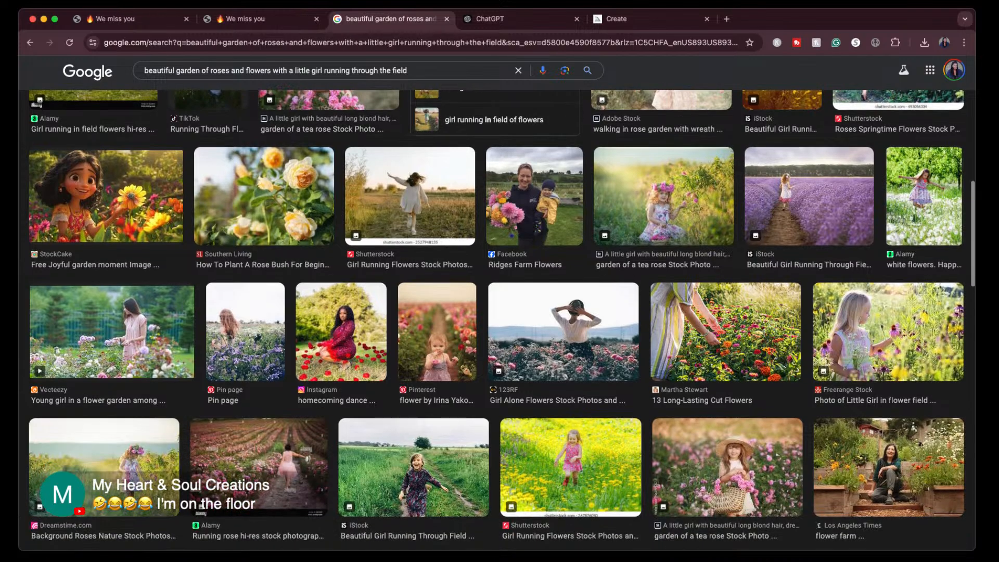
scroll(502, 320, down, 5)
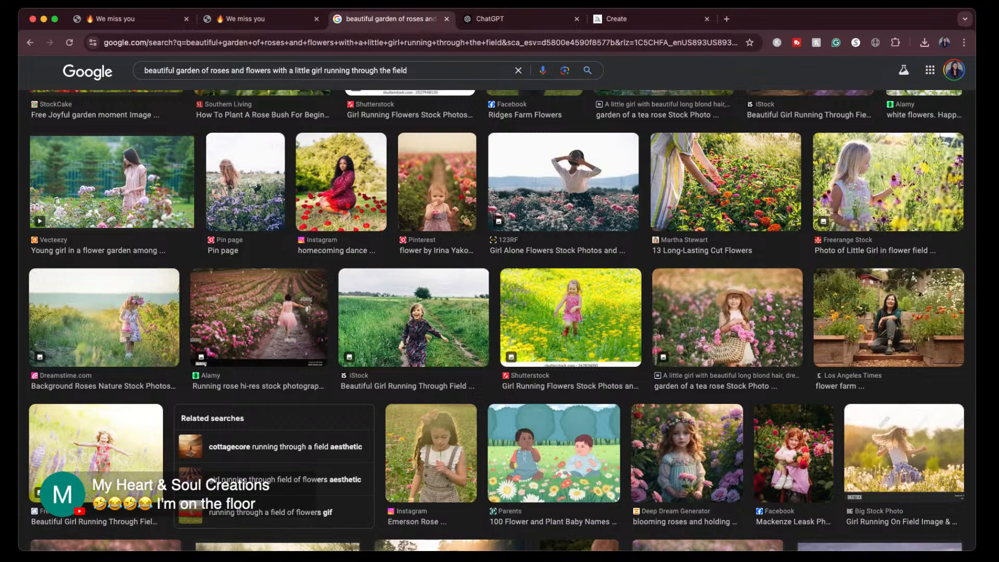
scroll(271, 242, down, 2)
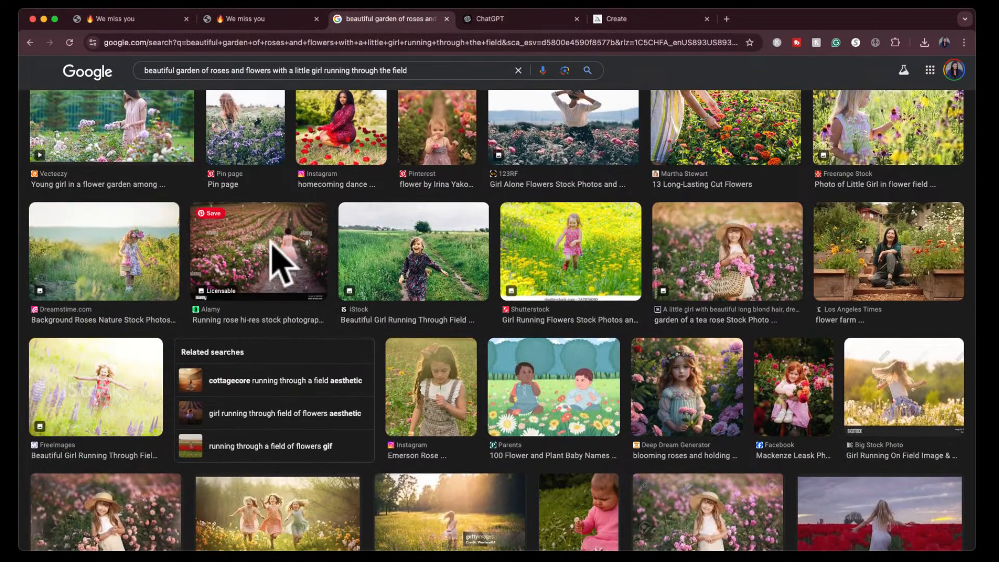
click(271, 258)
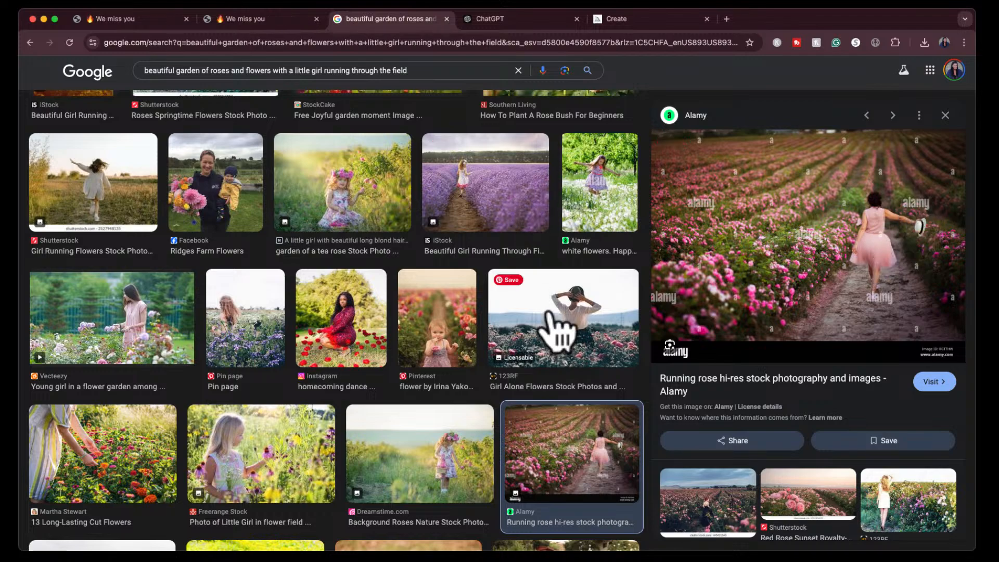
key(super+shift+4)
drag(651, 134, 961, 333)
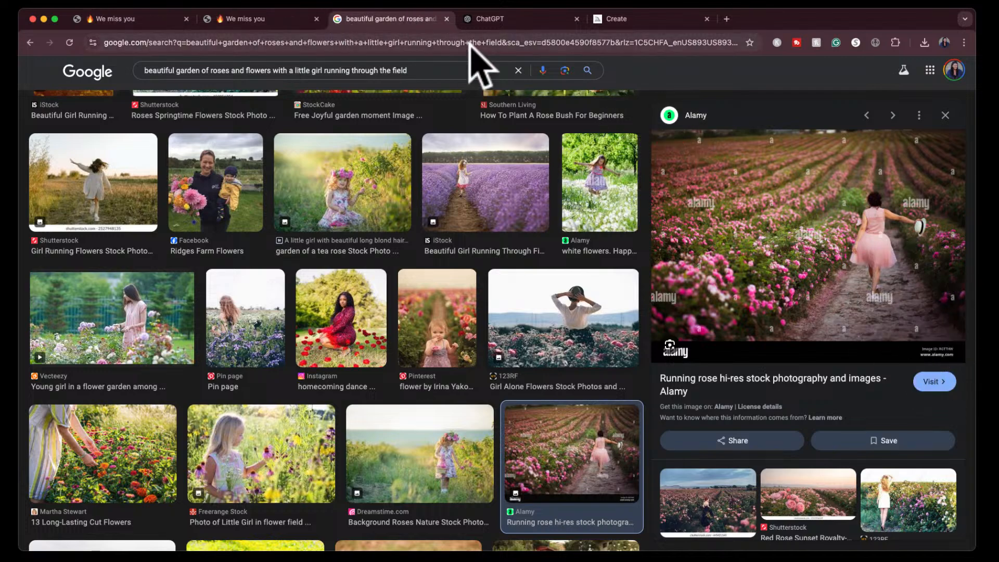
- Attach the rose field screenshot in ChatGPT and send the request "generate a midjourney prompt based on this image"
click(494, 20)
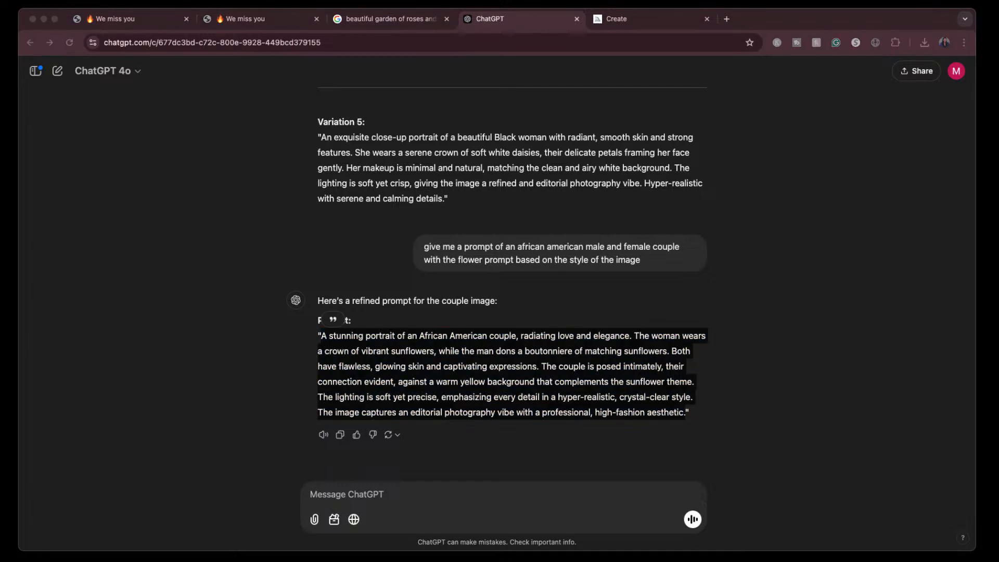
drag(566, 420, 541, 486)
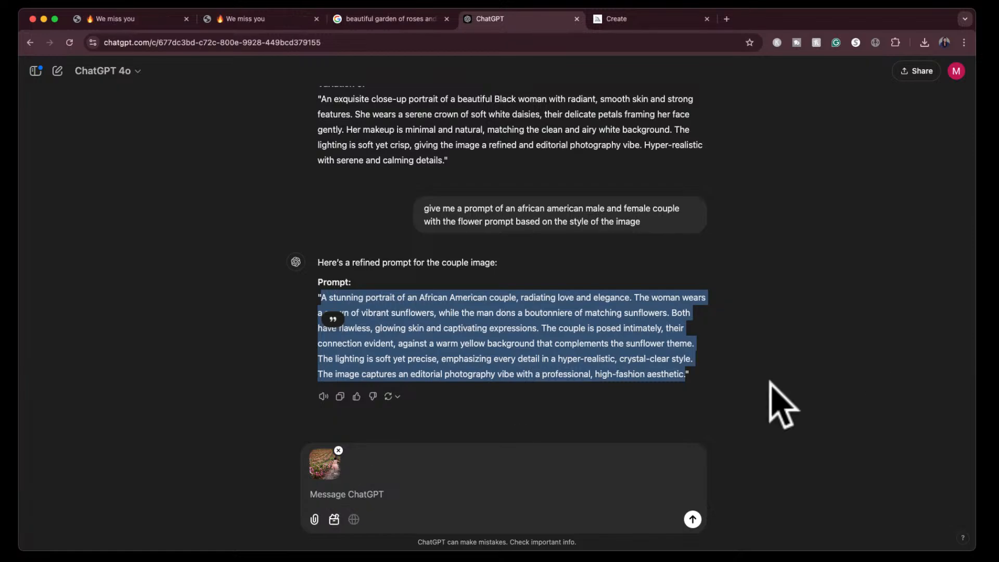
click(342, 493)
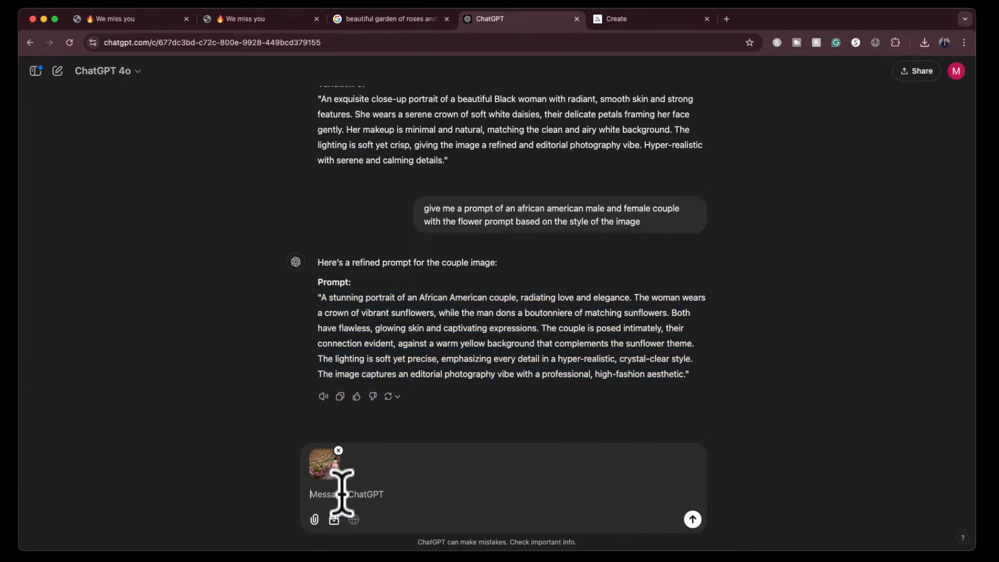
text(generate a midjourney prompt based on this image)
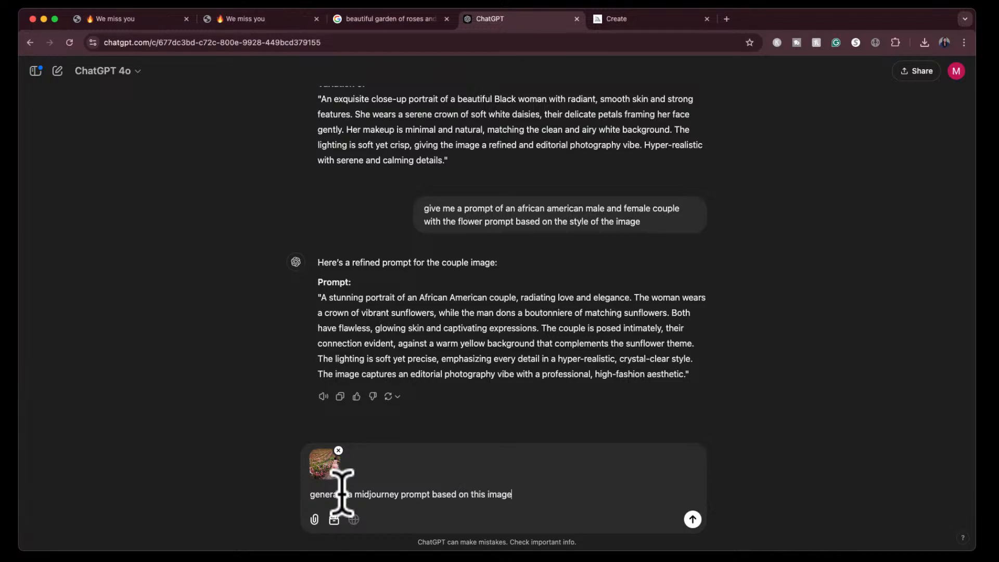
key(Return)
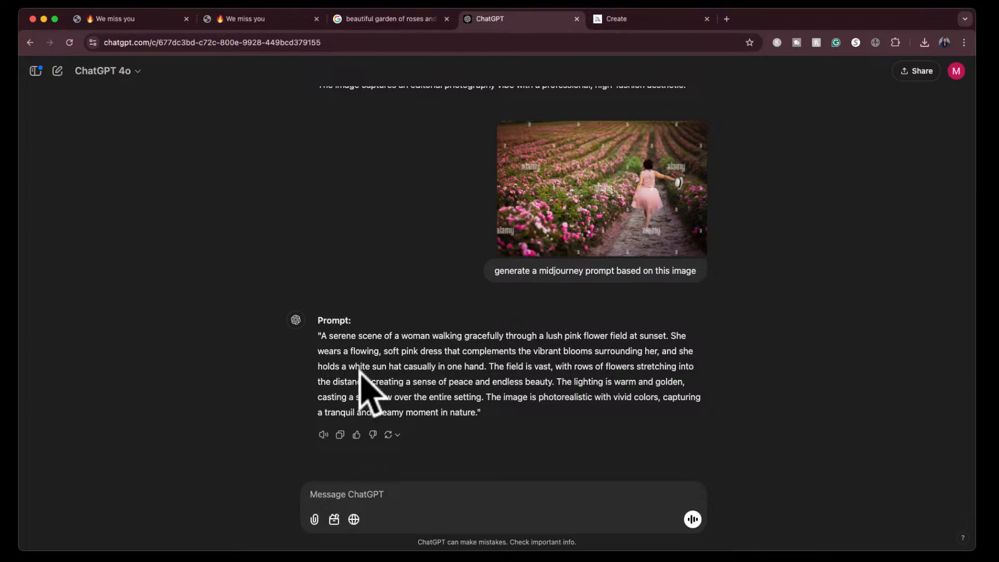
- Copy the flower field prompt text from ChatGPT's reply into Midjourney's prompt field
drag(321, 334, 477, 416)
key(super+c)
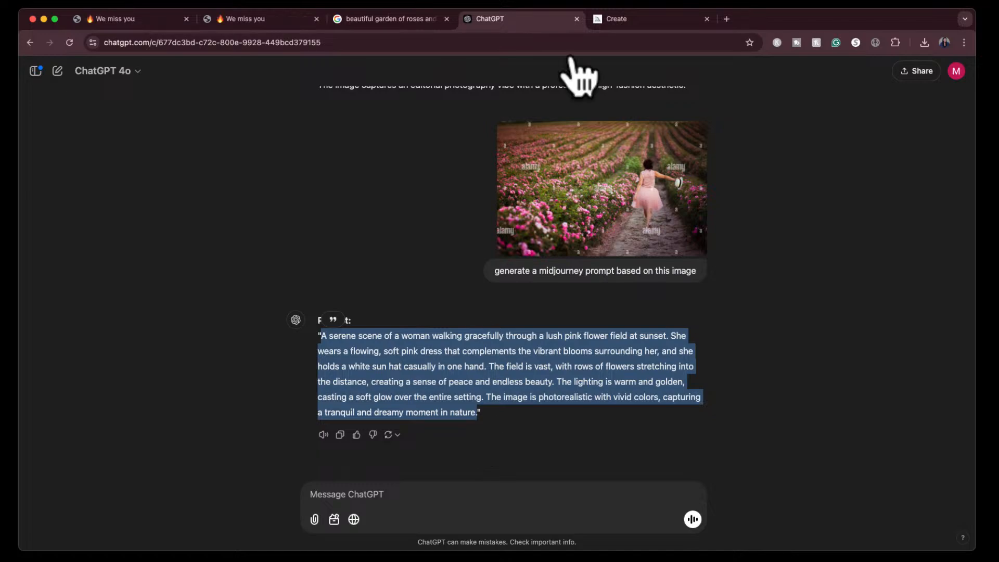
click(647, 20)
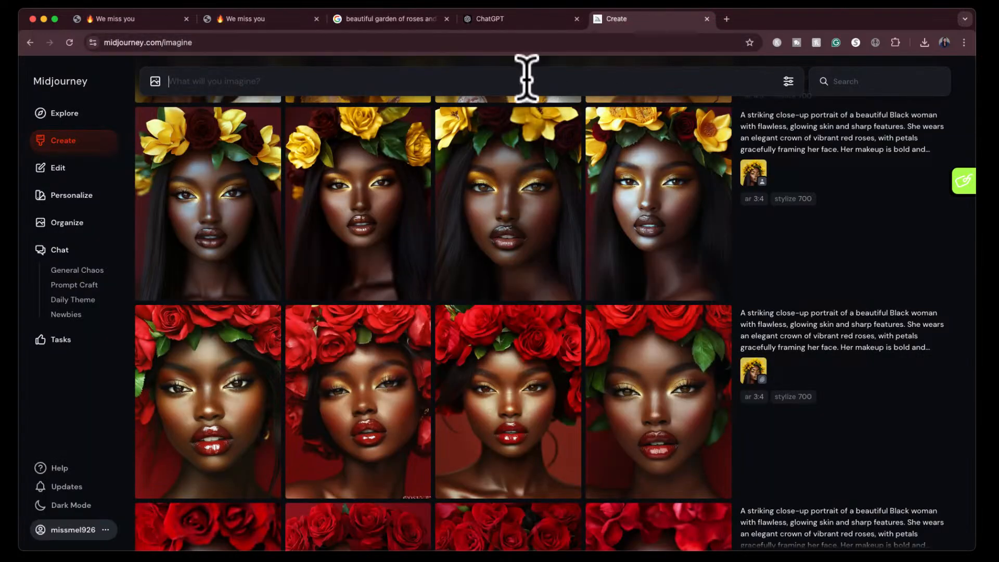
key(super+v)
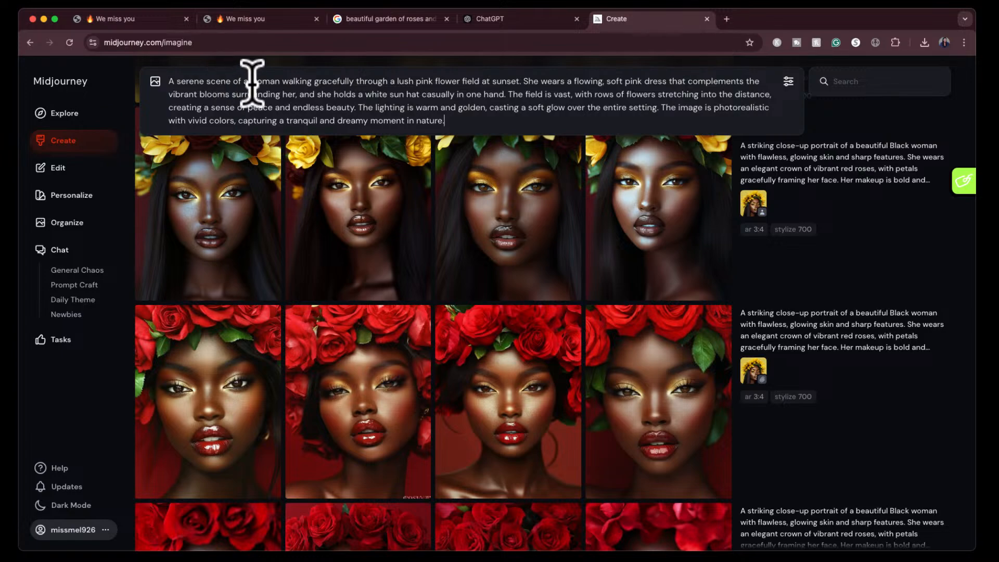
- Edit the prompt to describe "an african american woman" and replace the flowing, soft pink dress with a "long tight white" dress
text(african american)
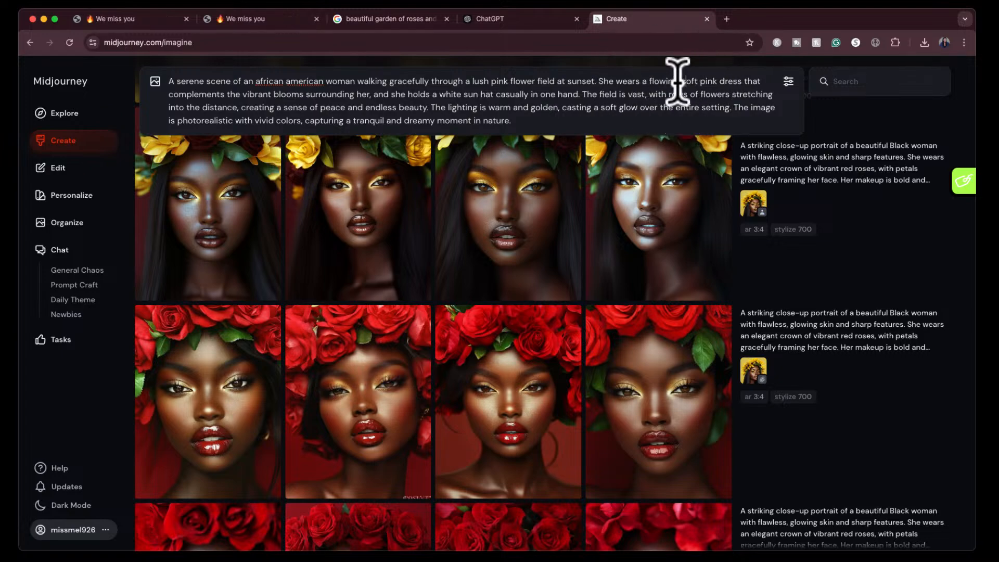
drag(717, 80, 649, 79)
key(BackSpace)
text(long tight white)
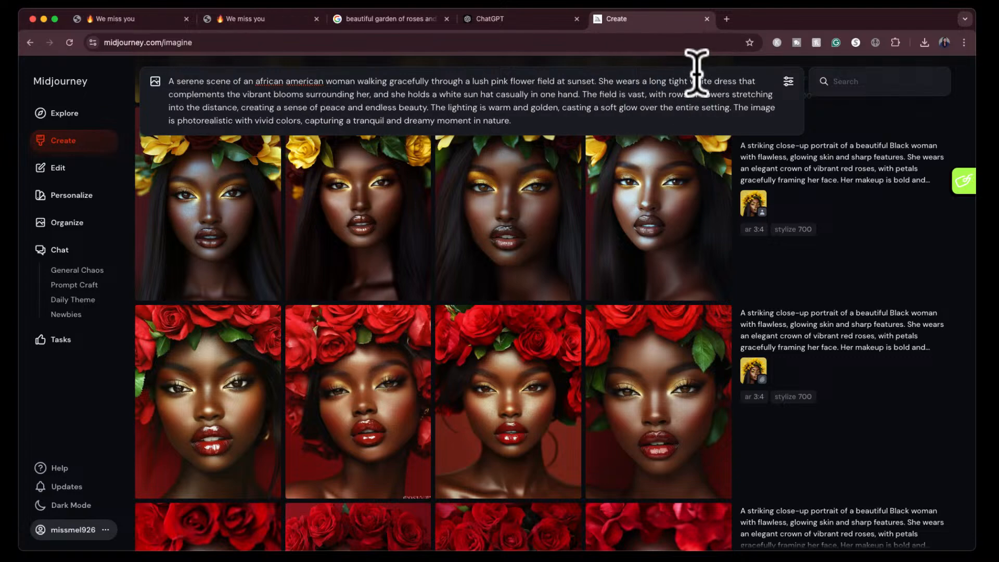
- Insert "her hour glass figure and" after "complements" and add "floral" before "blooms" in the prompt
click(226, 94)
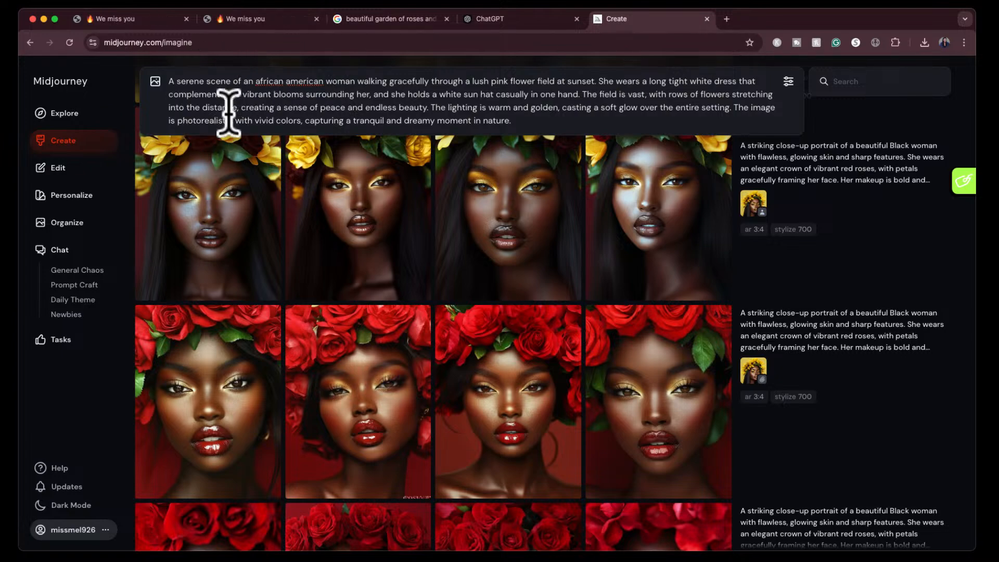
text(her hour glass fig)
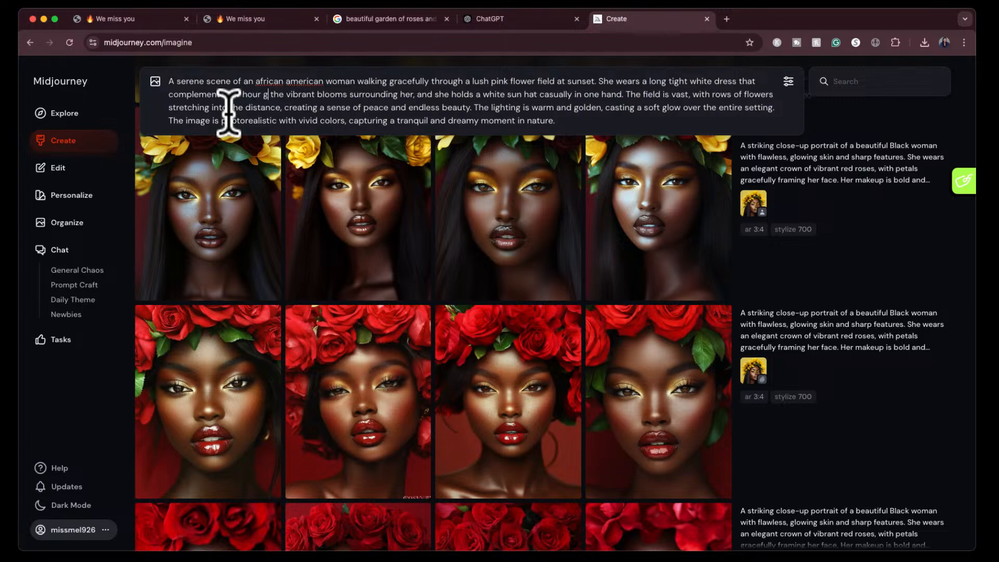
text(ure and)
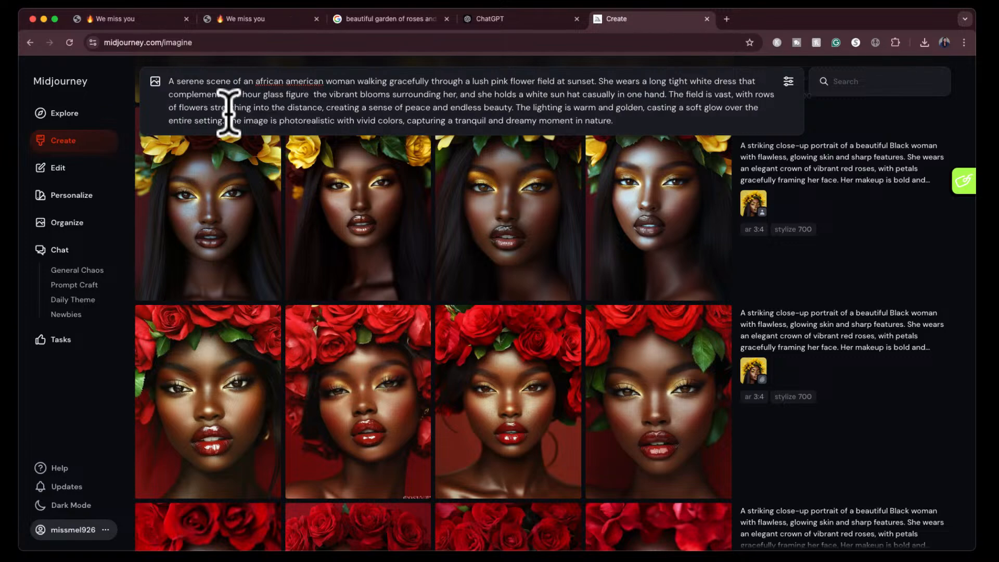
key(BackSpace)
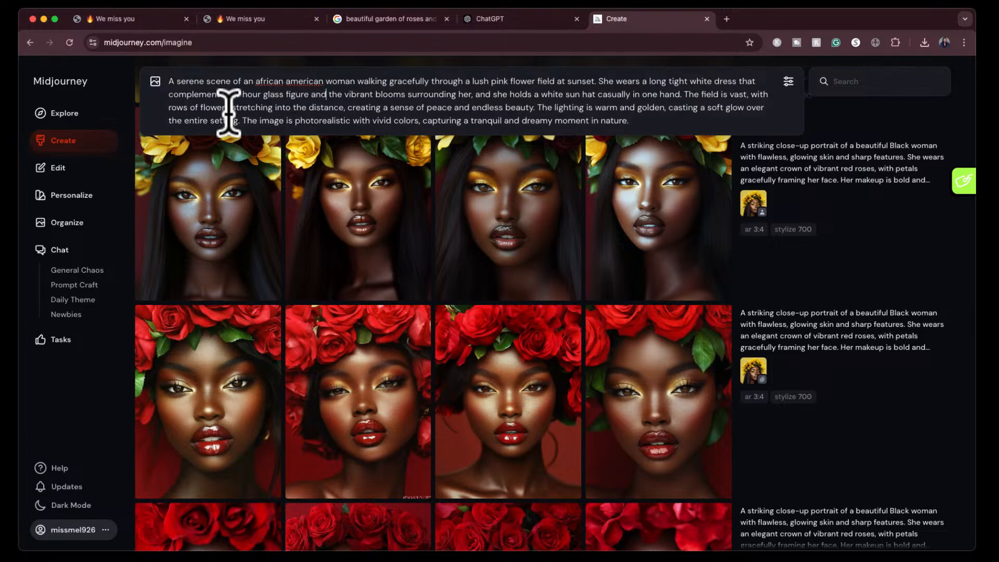
click(374, 94)
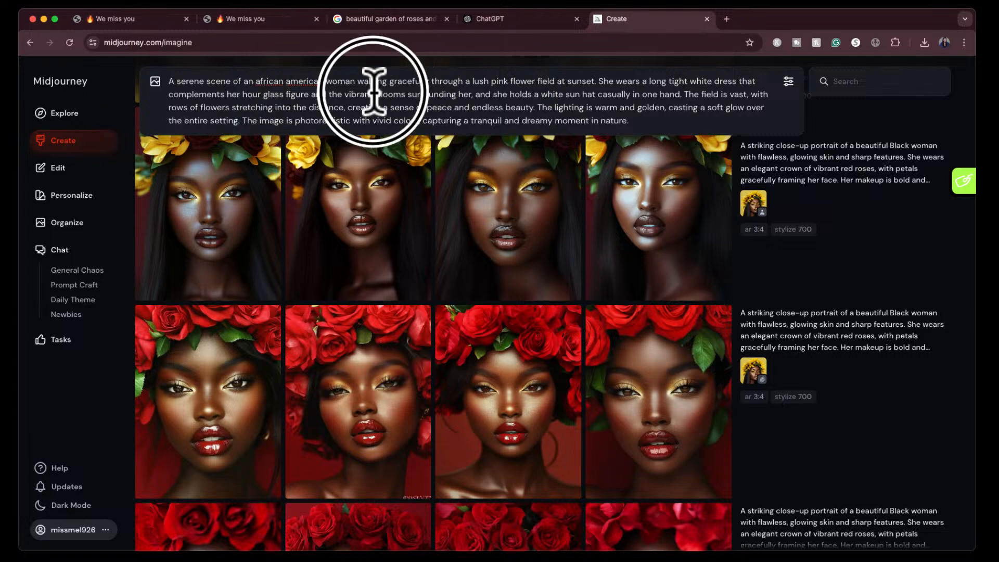
text(floral)
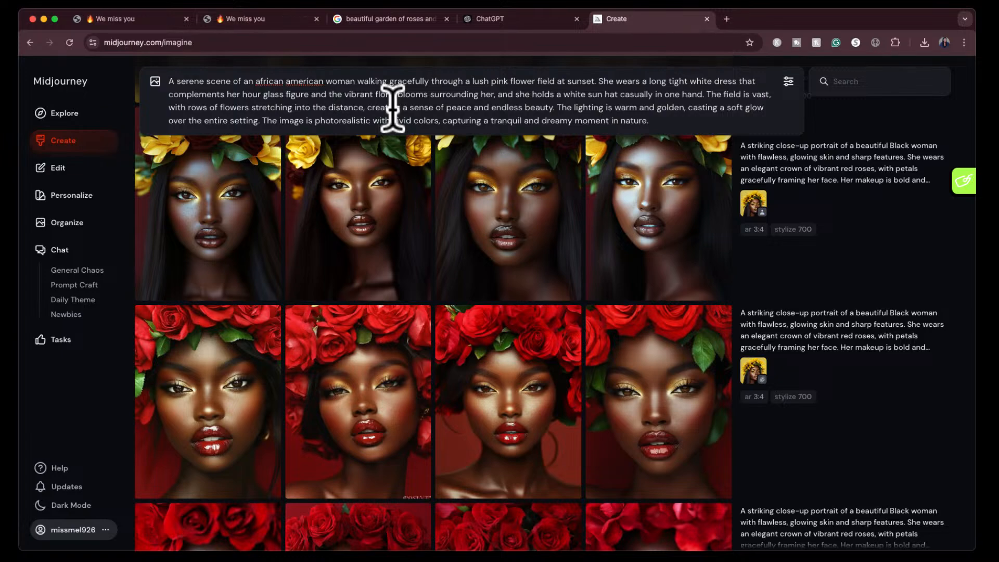
- Delete the clause about her holding a white sun hat casually in one hand from the prompt
click(592, 95)
key(BackSpace)
key(BackSpace)
key(BackSpace)
key(BackSpace)
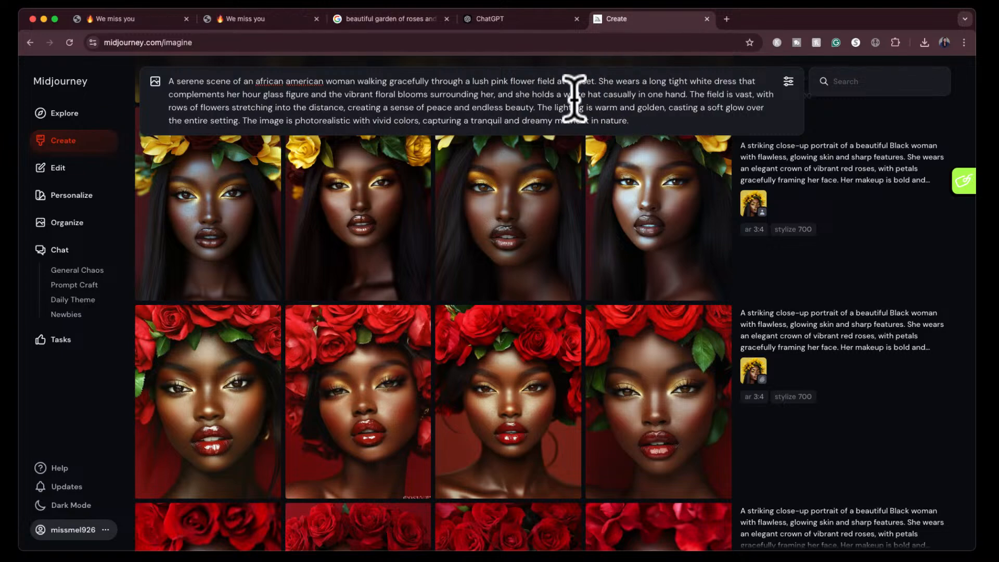
click(492, 95)
drag(492, 96, 685, 95)
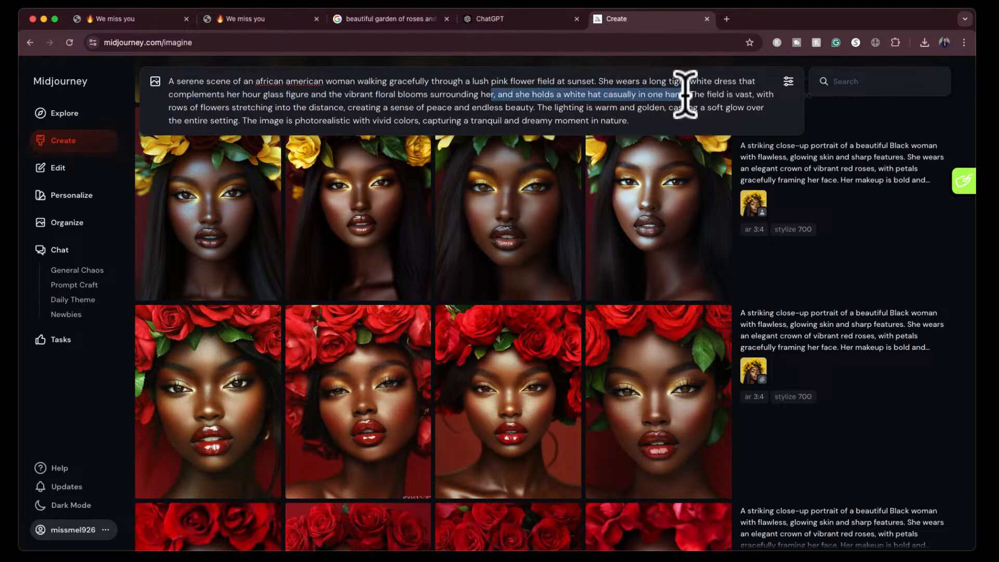
key(BackSpace)
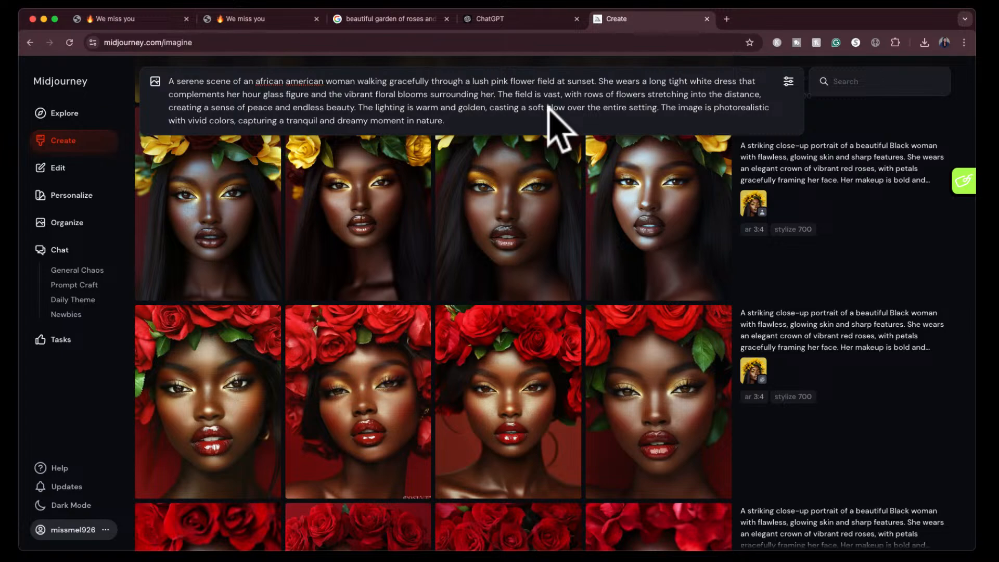
- Set the image size to portrait 4:5, generate the flower field images, and view the first result enlarged
click(789, 81)
click(288, 211)
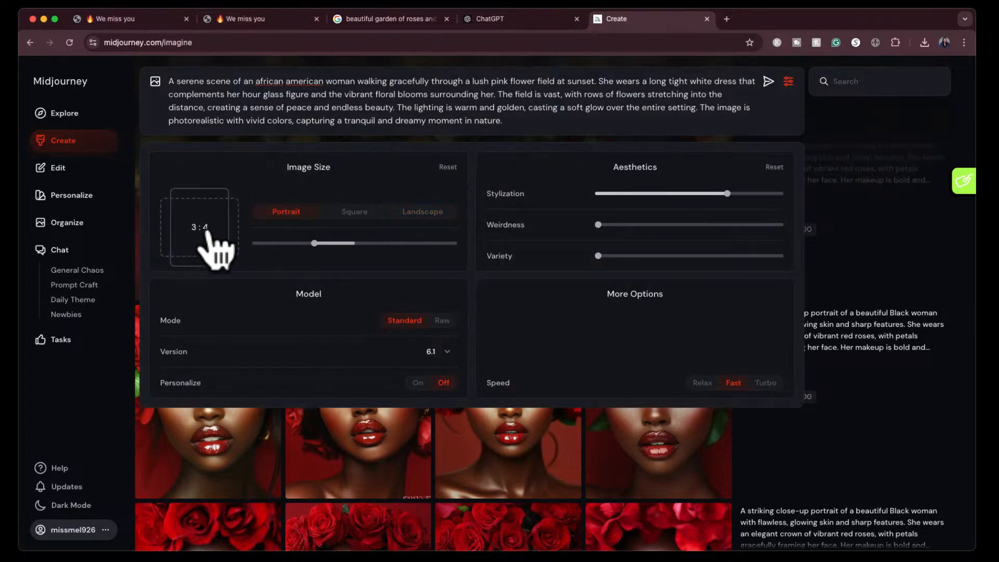
key(Tab)
text(5)
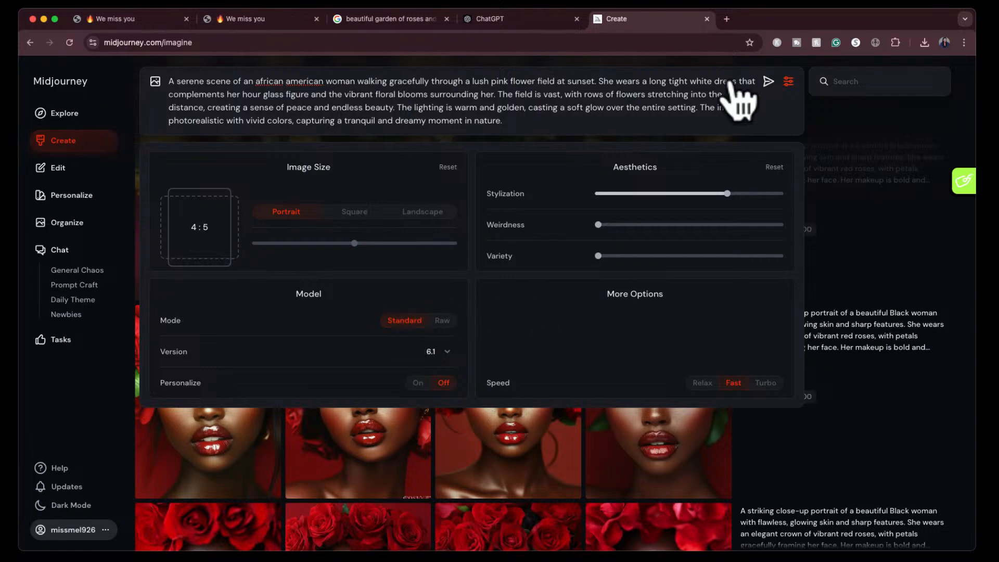
click(768, 81)
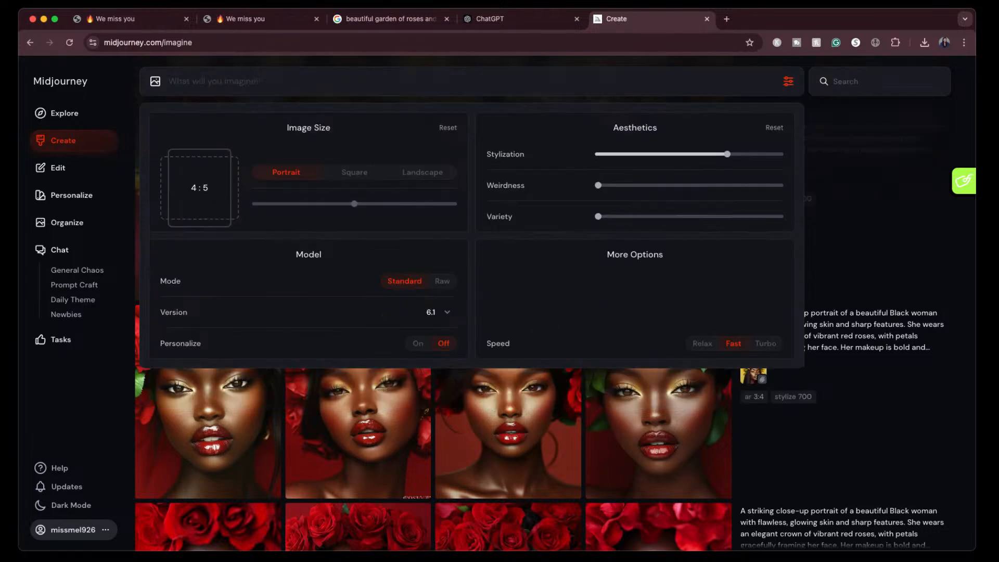
click(786, 83)
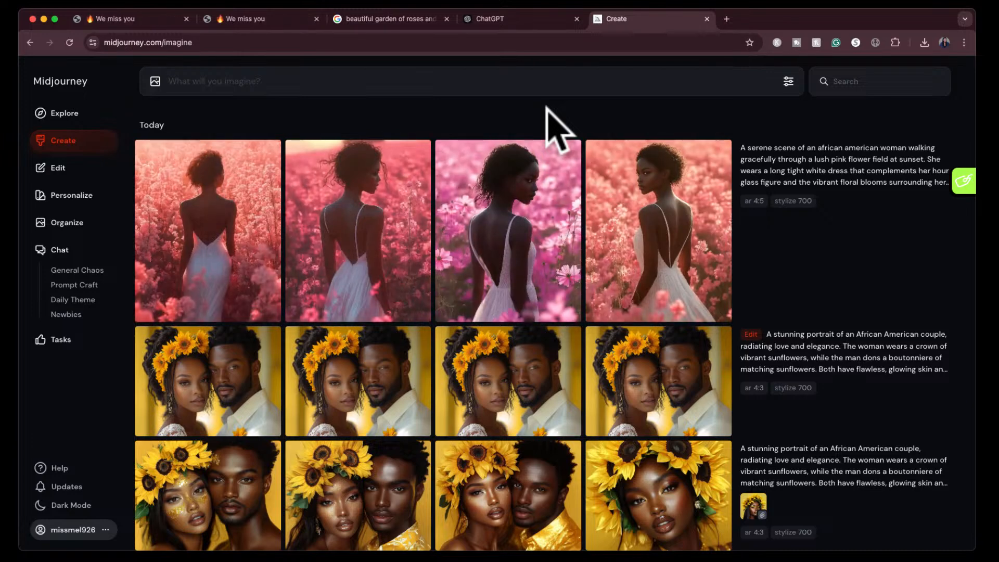
click(255, 222)
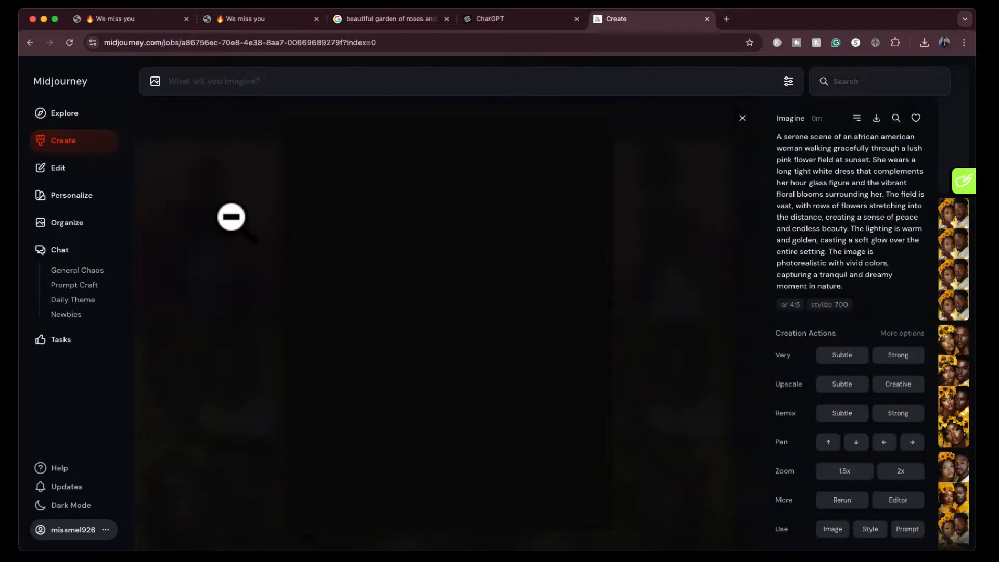
click(743, 117)
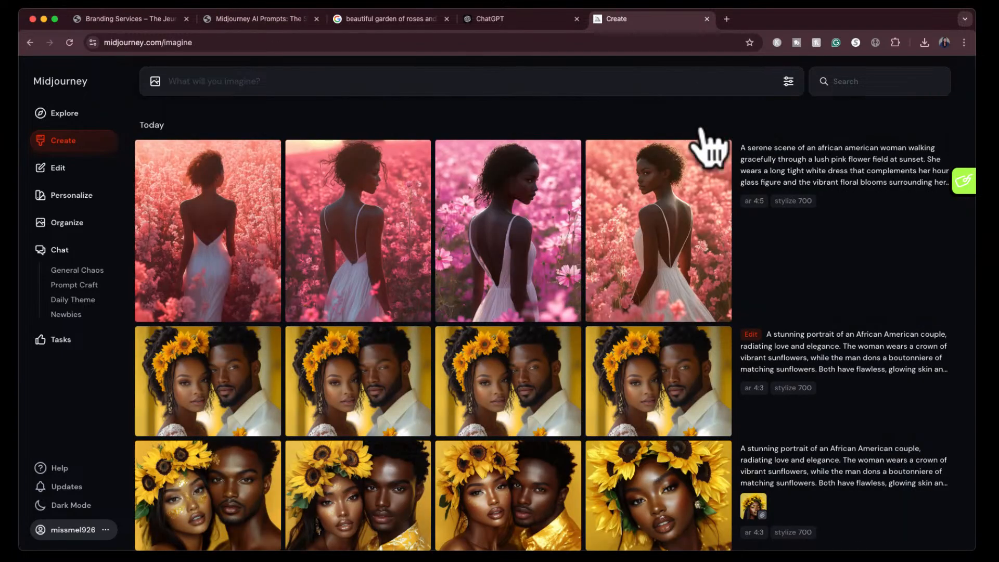
- Reuse the flower field prompt's text and send it to ChatGPT with the request "revise this prompt to look more photo realistic"
click(908, 184)
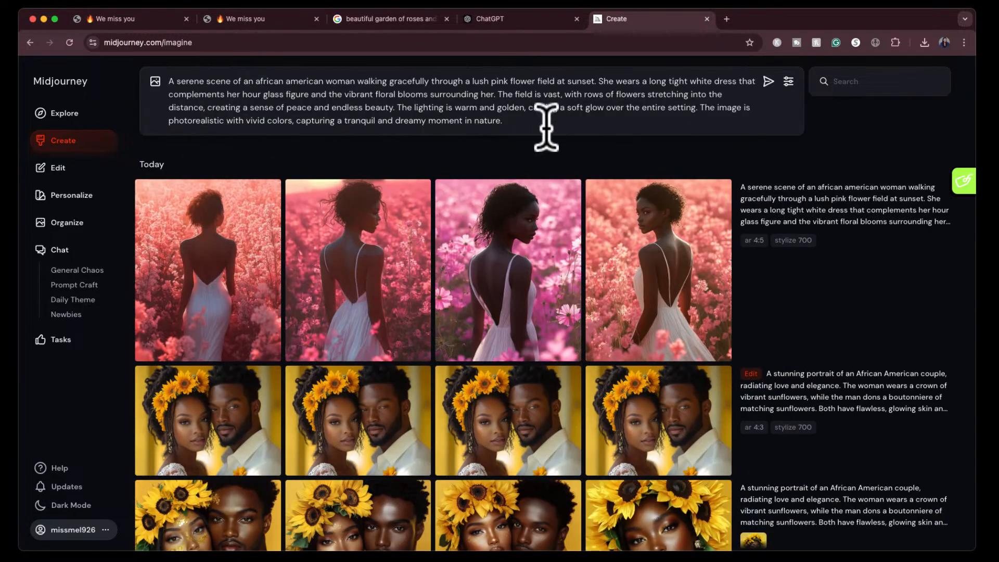
drag(519, 123, 159, 78)
key(cmd+c)
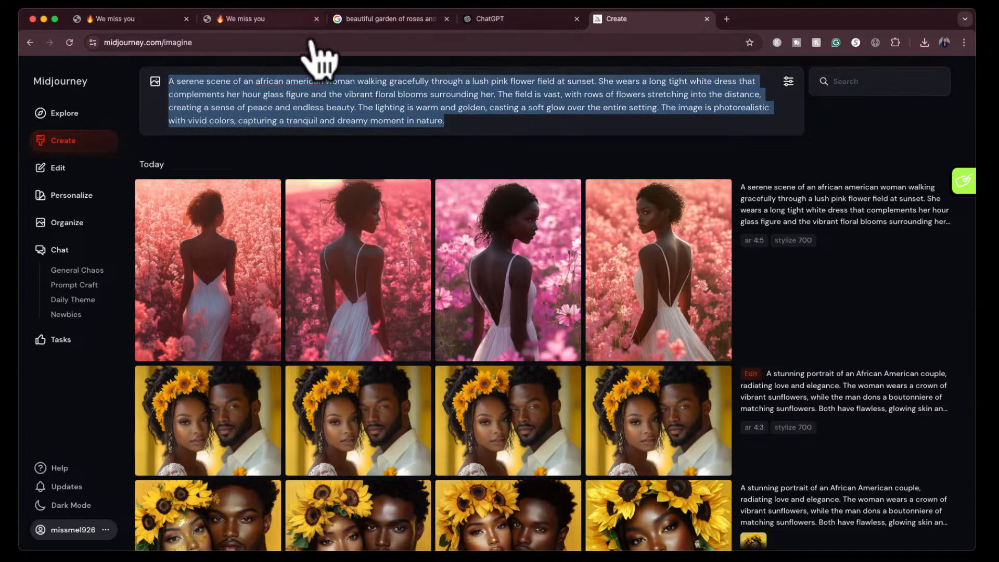
click(517, 21)
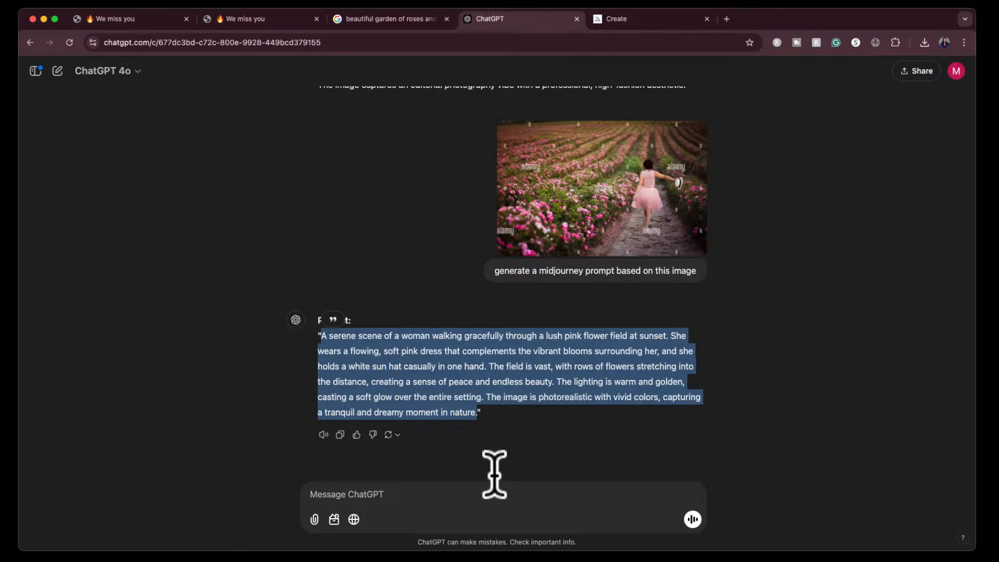
click(479, 492)
text(revise this prompt to look more pg)
text(oto realistic:)
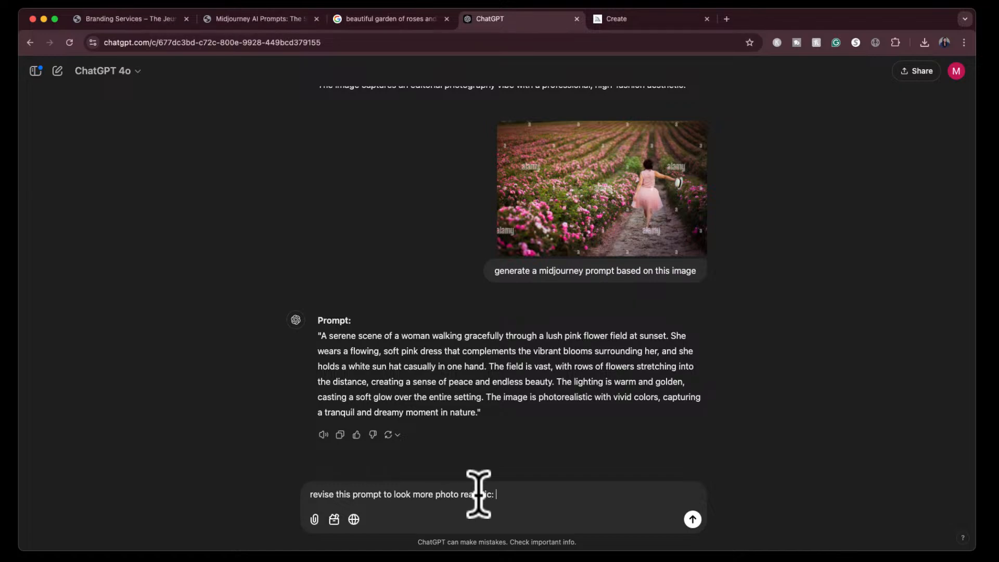
key(cmd+v)
key(Return)
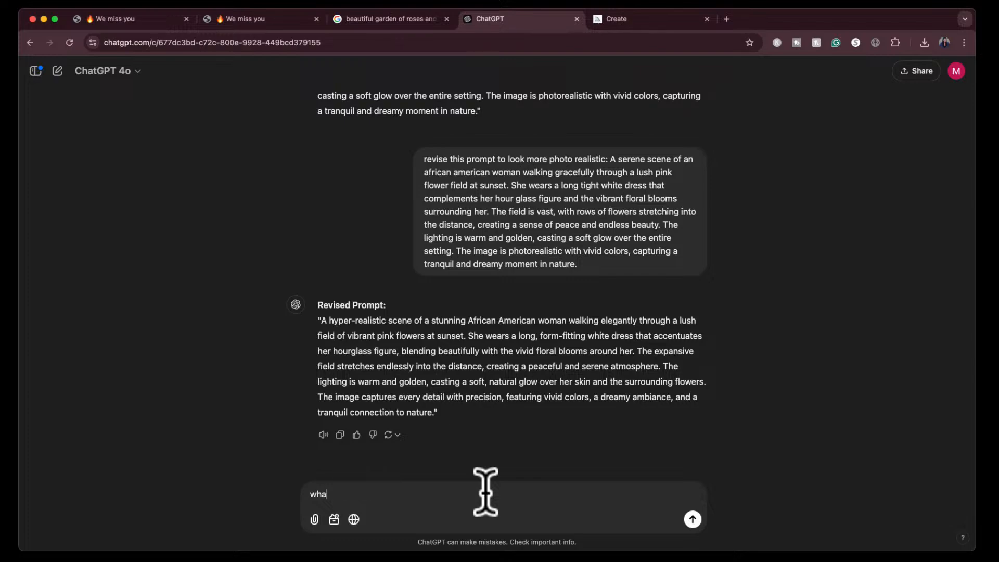
- Ask ChatGPT "which midjourney setting should i use in regards to standard vs raw mode and stylization of 100-1000" and read its recommendations
text(djourney setting should i use in regards to the)
key(BackSpace)
key(BackSpace)
key(BackSpace)
text(standard vs raw mode and)
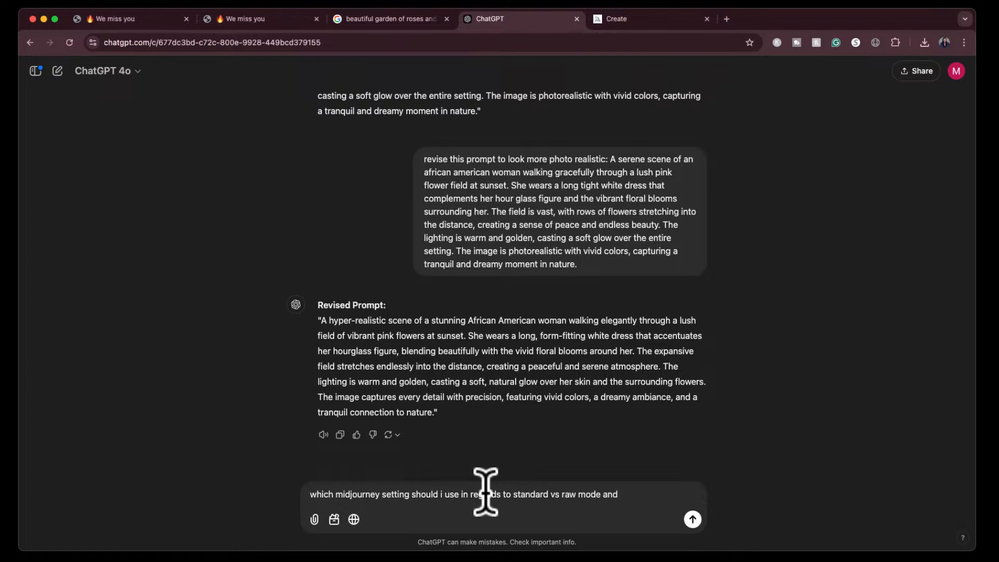
text( stylization of 100-1000)
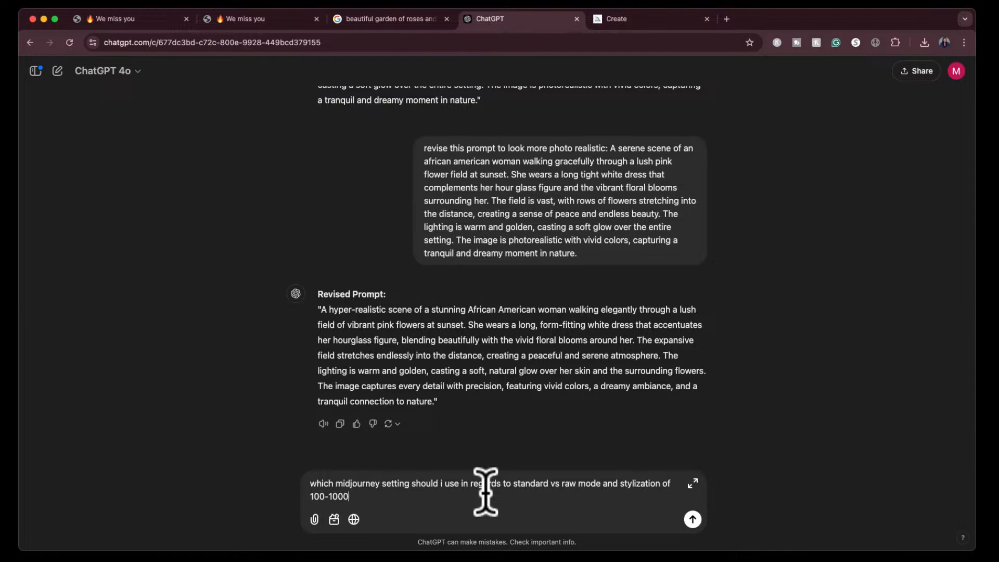
key(Return)
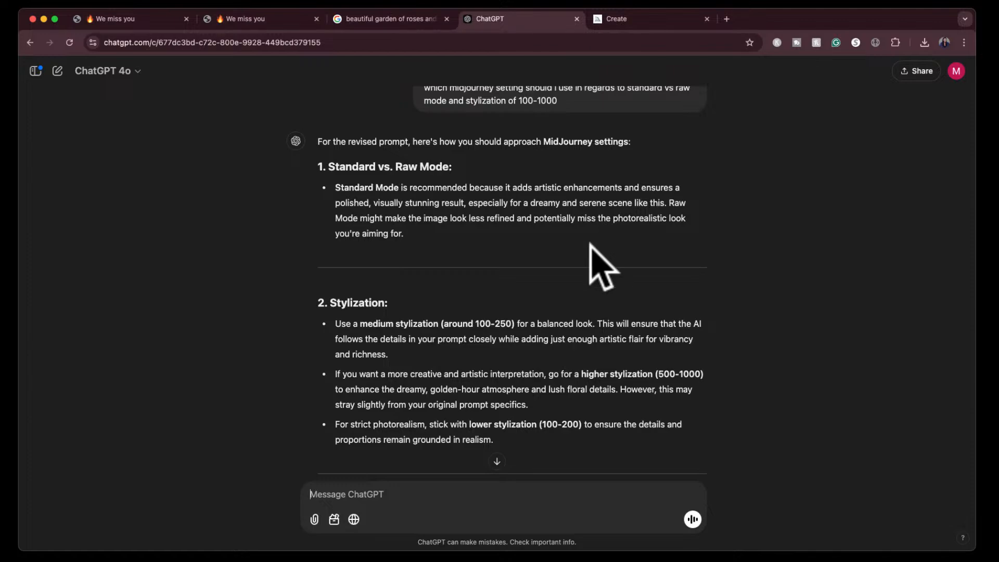
scroll(593, 257, down, 2)
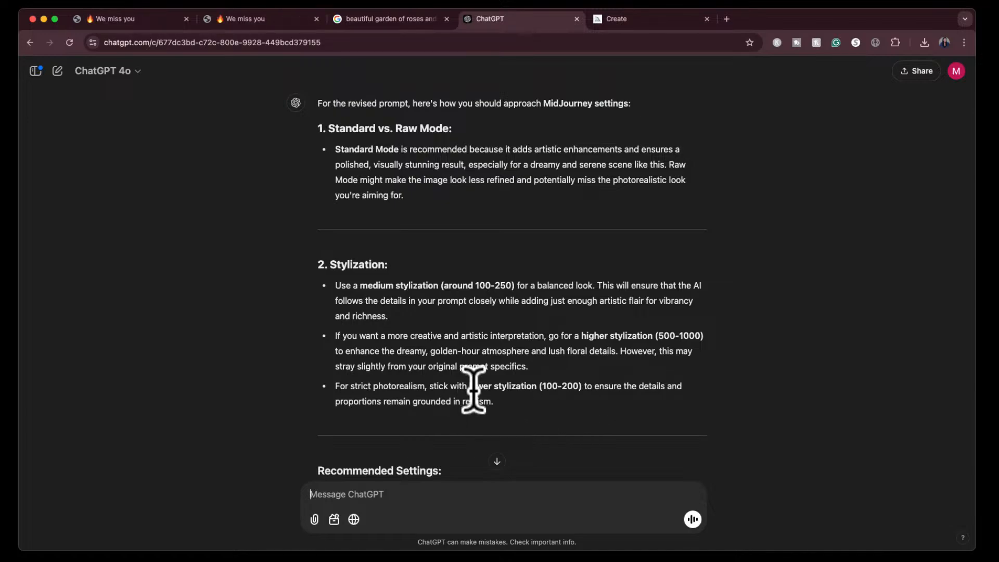
- Copy ChatGPT's revised hyper-realistic prompt and replace the text in Midjourney's prompt field with it
scroll(517, 279, up, 5)
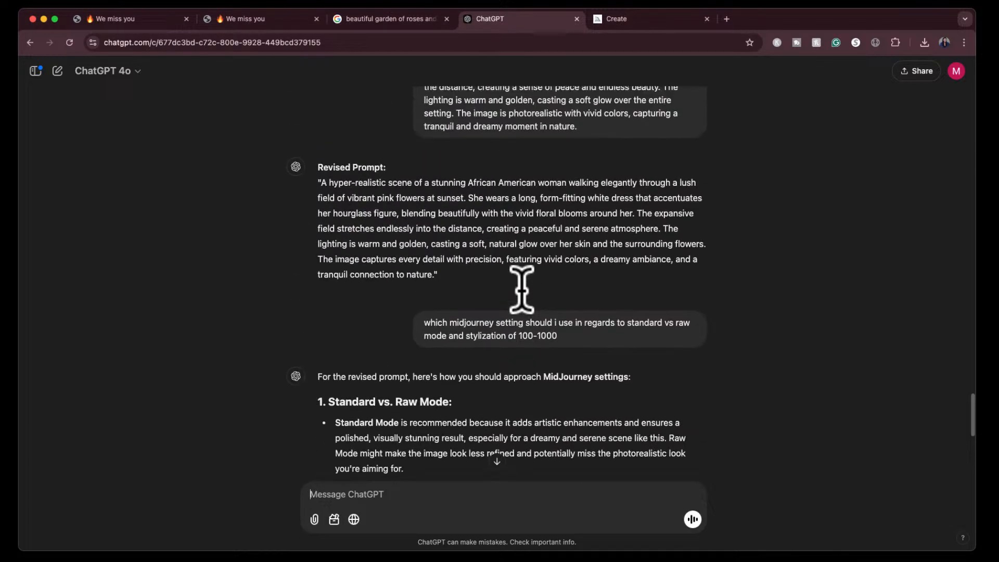
drag(321, 182, 437, 278)
key(super+c)
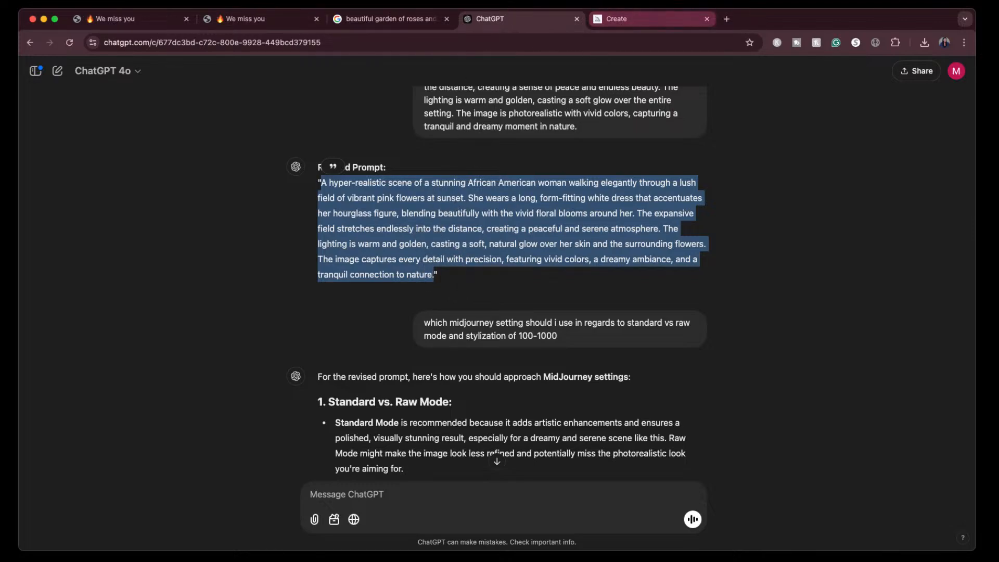
click(645, 19)
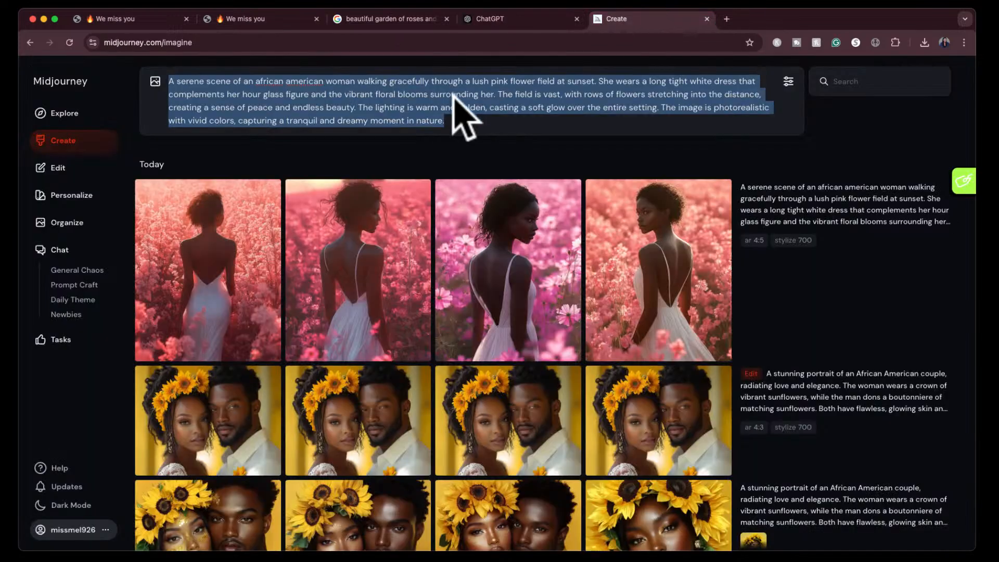
key(super+v)
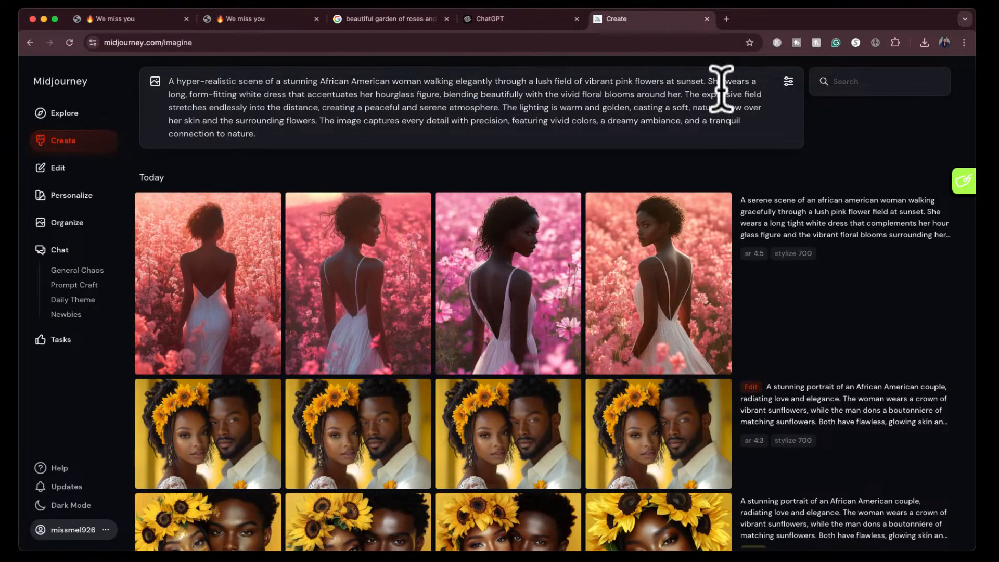
- Set the model mode to Standard, lower Stylization to near the start of its range, and generate the hyper-realistic images
click(788, 82)
click(405, 335)
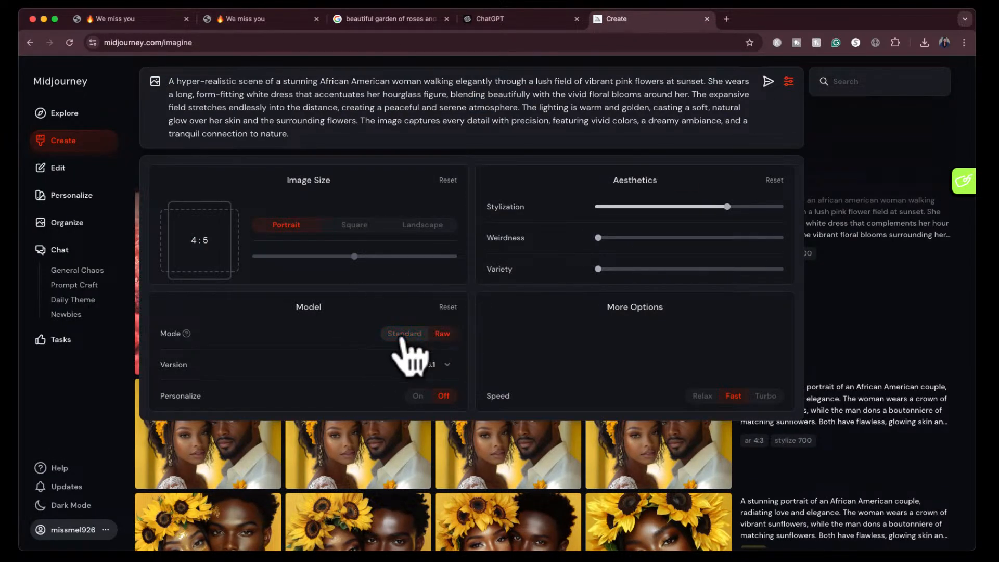
mouse_move(728, 211)
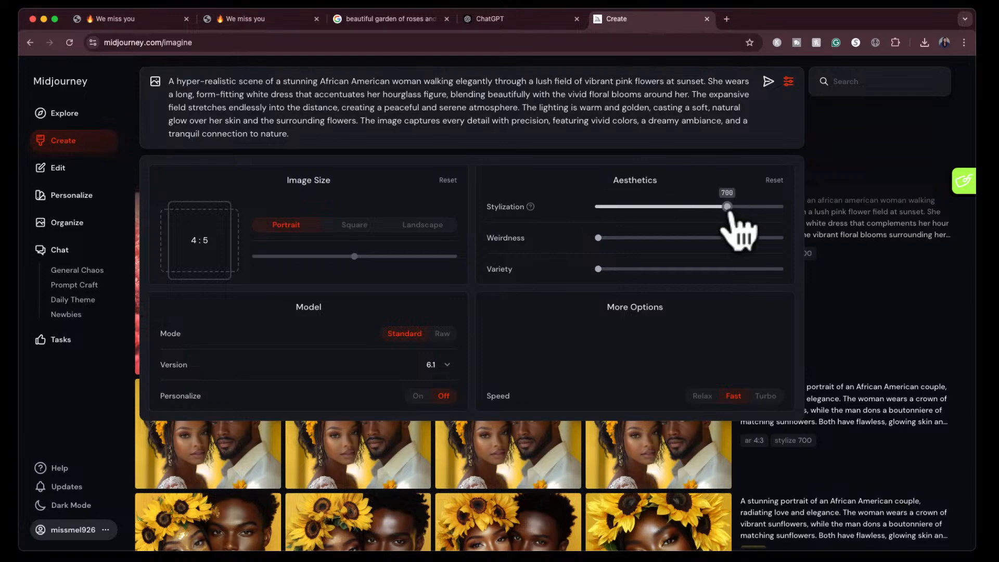
click(613, 207)
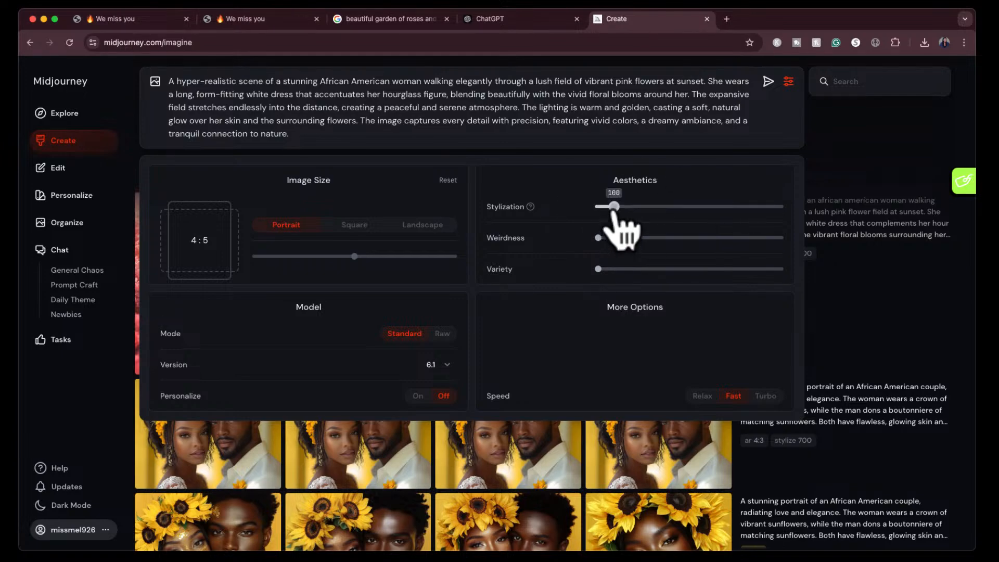
click(767, 81)
click(788, 81)
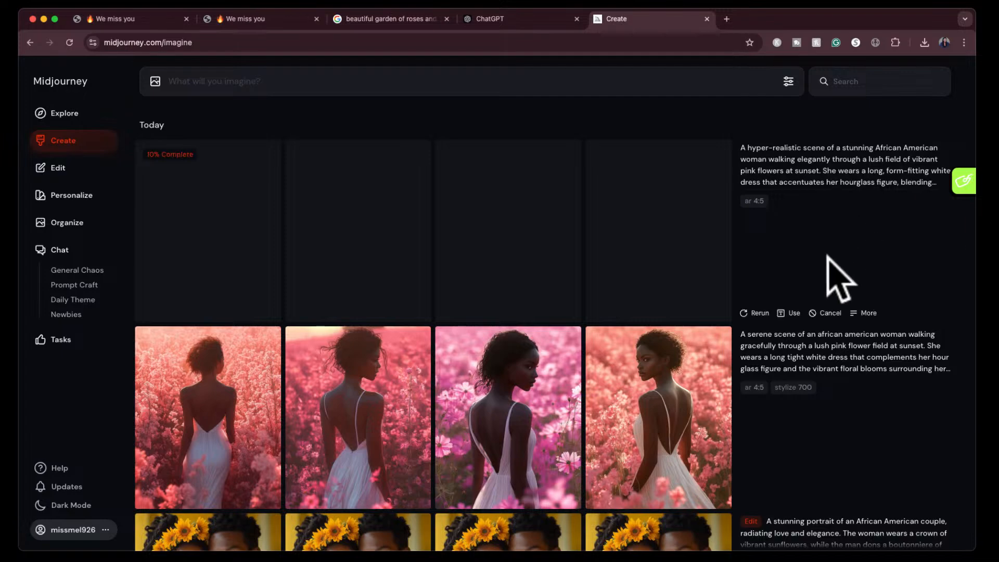
click(788, 82)
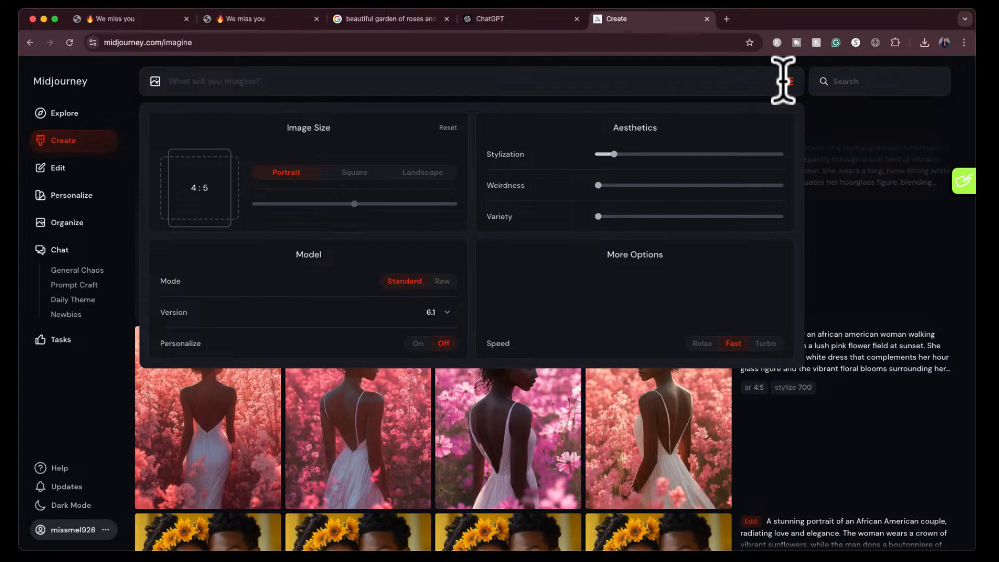
click(788, 81)
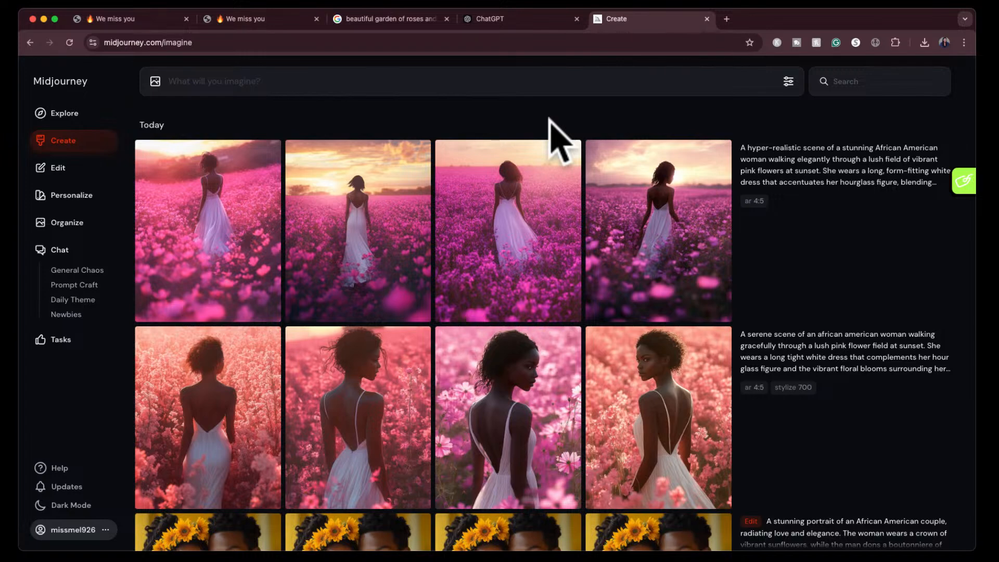
- View the third, second and first images of the new hyper-realistic set enlarged, one after another
click(518, 208)
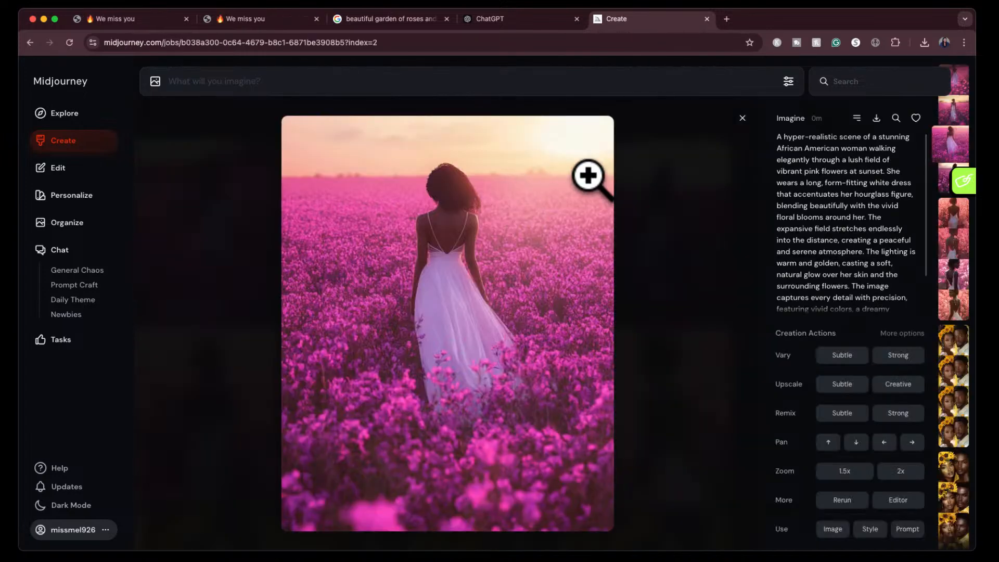
click(742, 118)
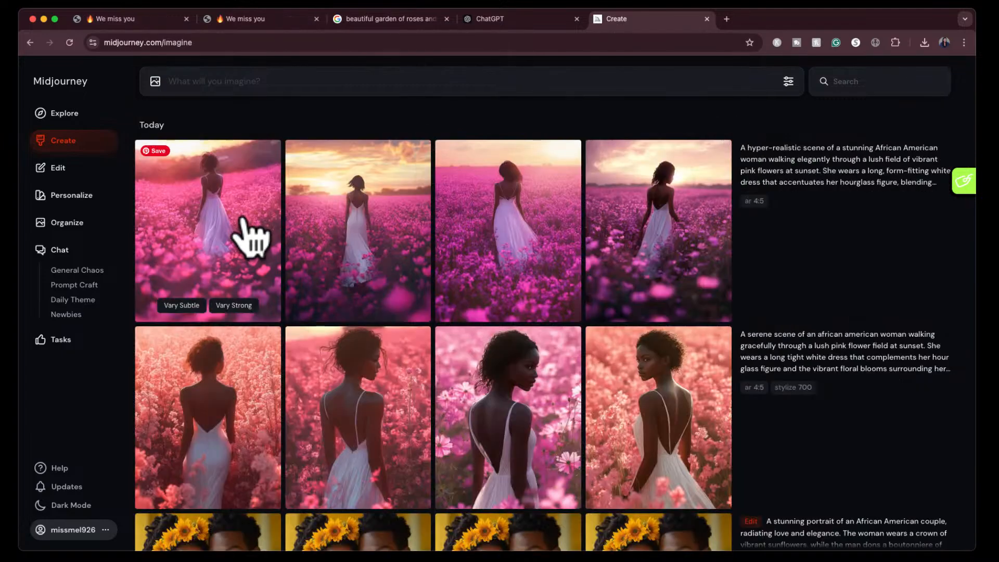
click(374, 228)
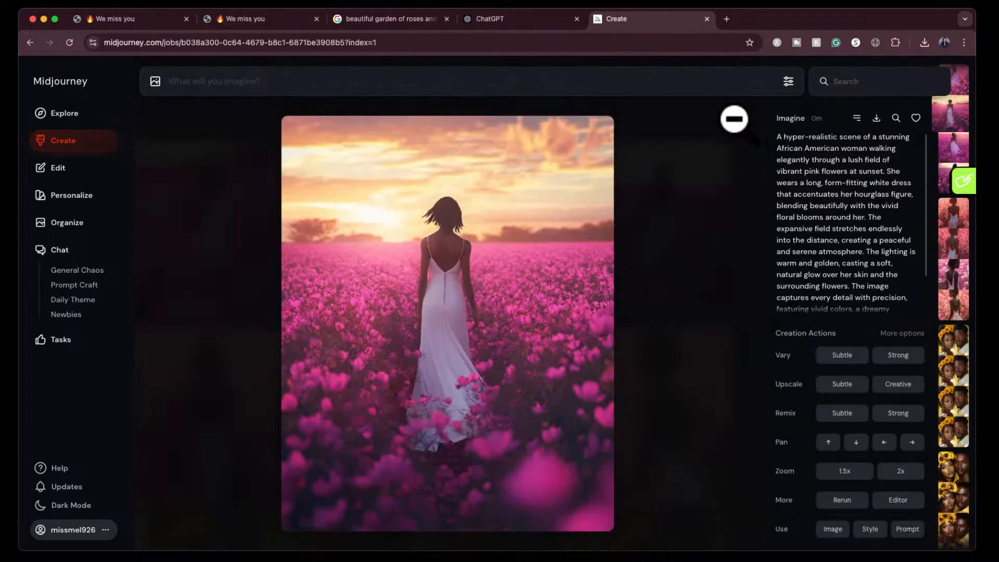
click(733, 119)
click(236, 229)
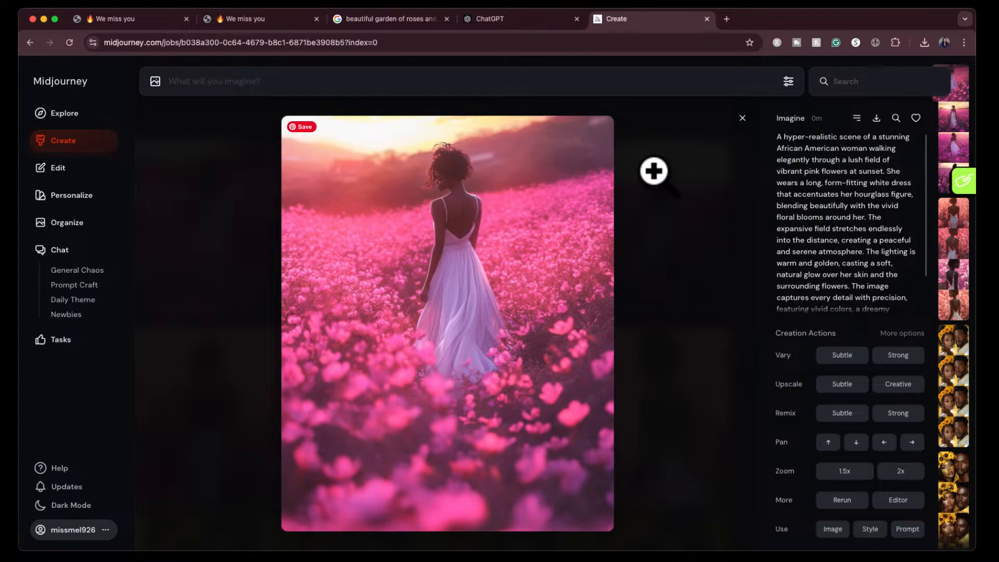
click(741, 119)
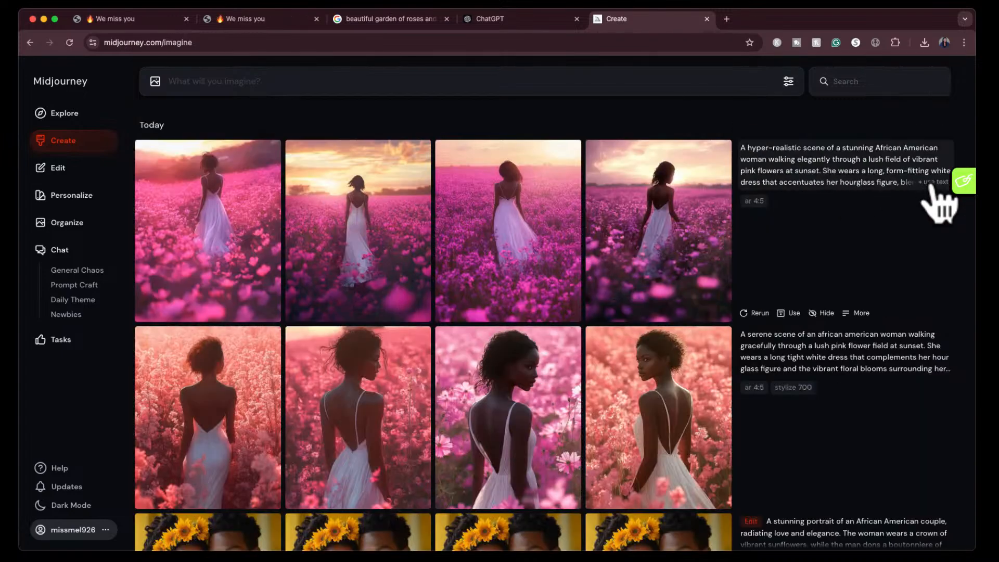
- Reuse the hyper-realistic prompt, insert "with straight long black hair" after "African American woman", and generate the images
click(933, 183)
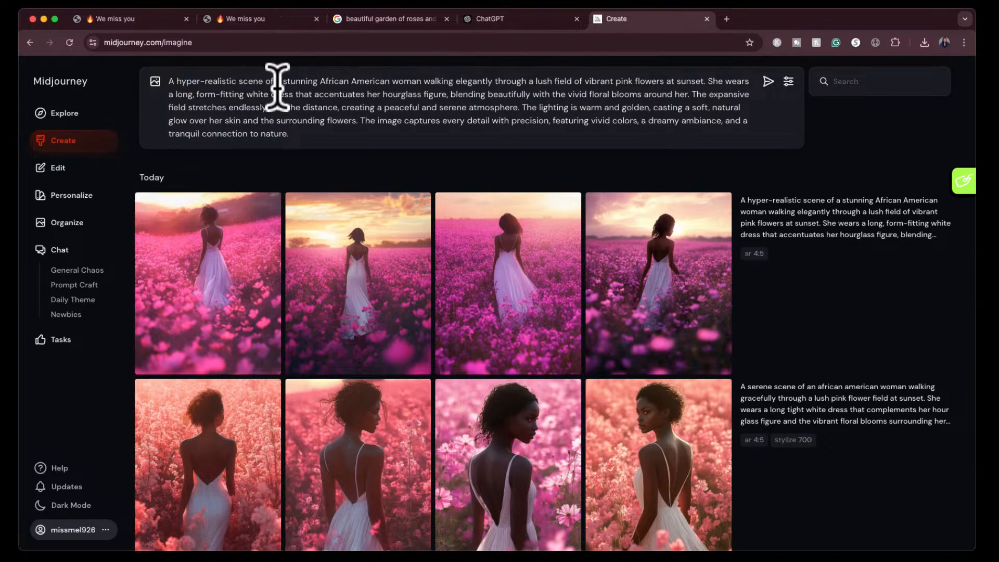
click(422, 81)
text(with straight long black hair)
key(Return)
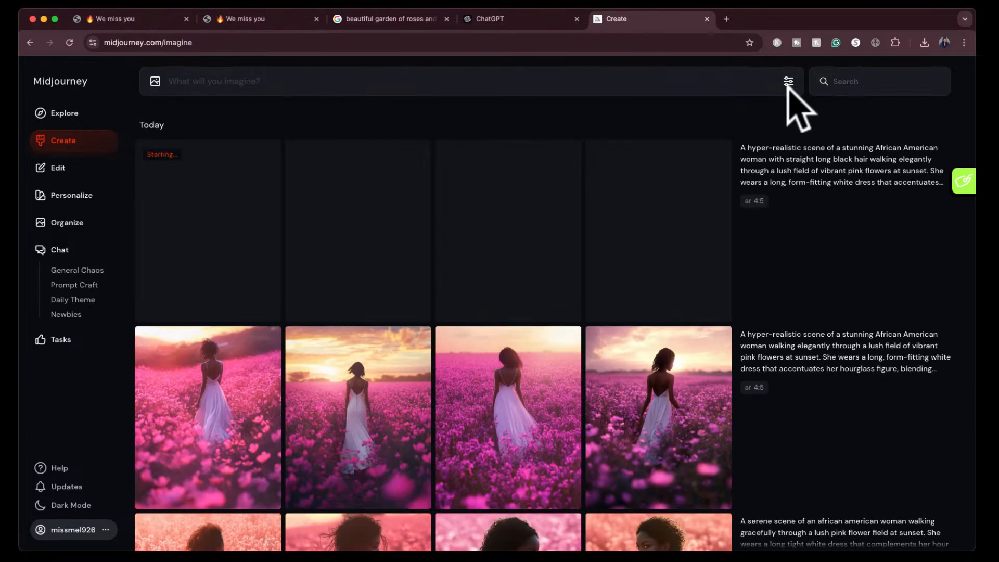
- Reuse the newest prompt and replace "straight long black hair" with "an afro"
click(789, 81)
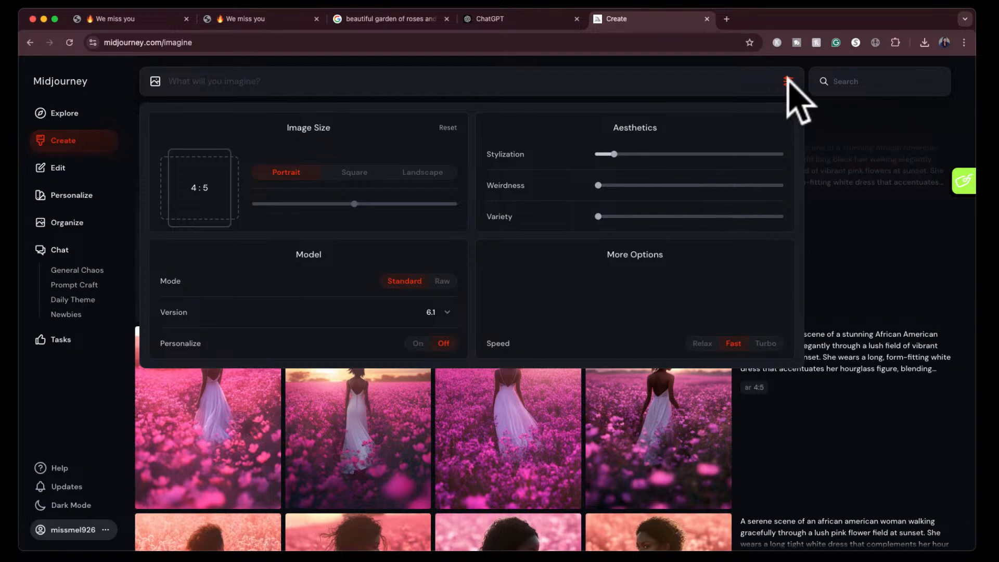
click(932, 186)
drag(442, 81, 534, 83)
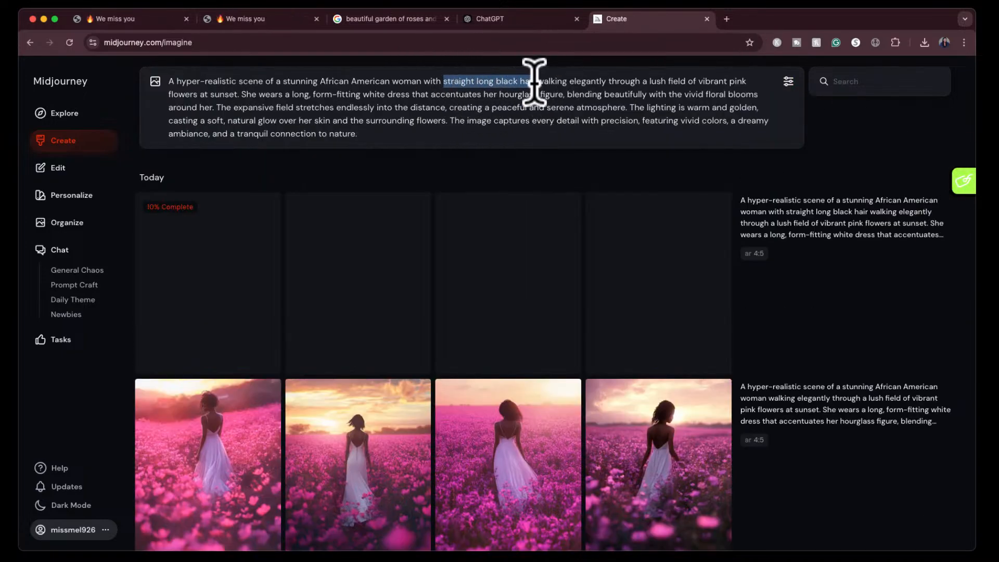
text(an afr)
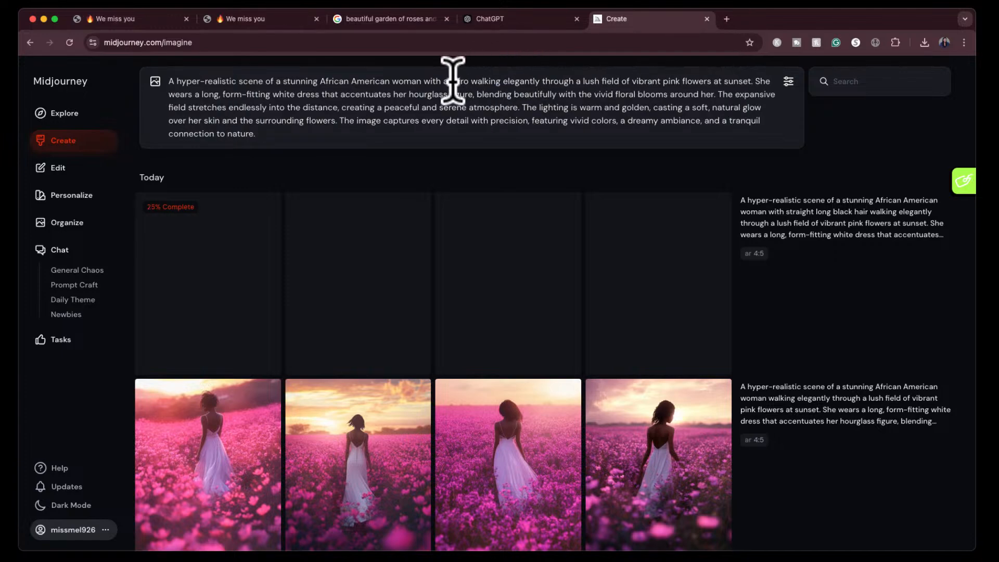
text(o)
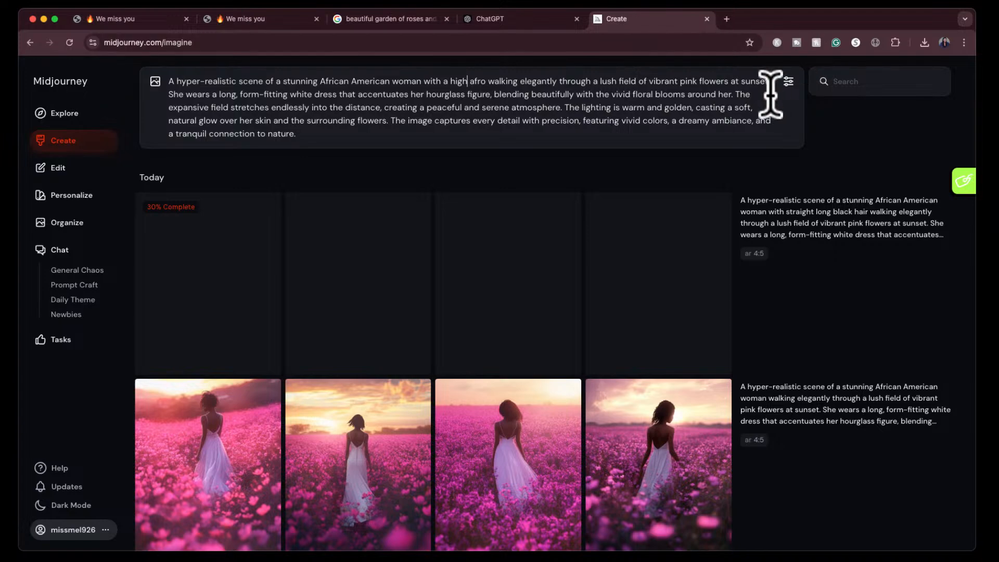
- Change the hairstyle wording in the prompt to "a high afro" and generate the images
key(Return)
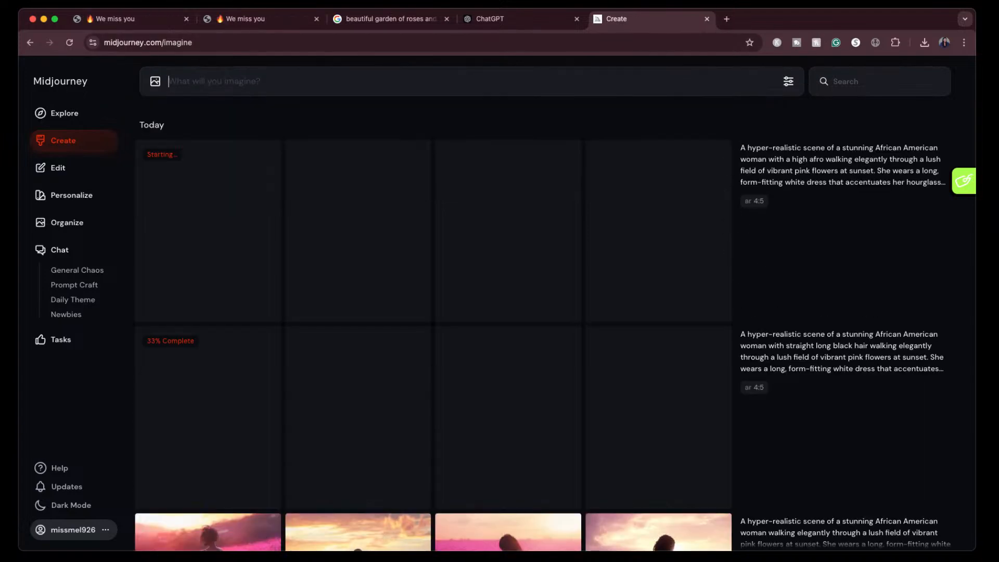
- View the second image of the original hyper-realistic set and the fourth straight-black-hair image enlarged
scroll(905, 487, down, 4)
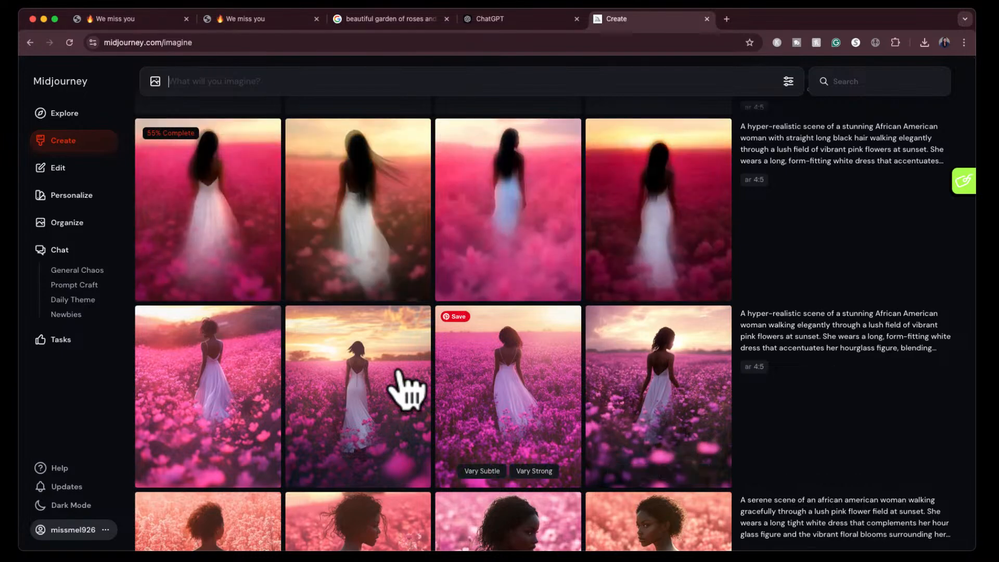
click(359, 376)
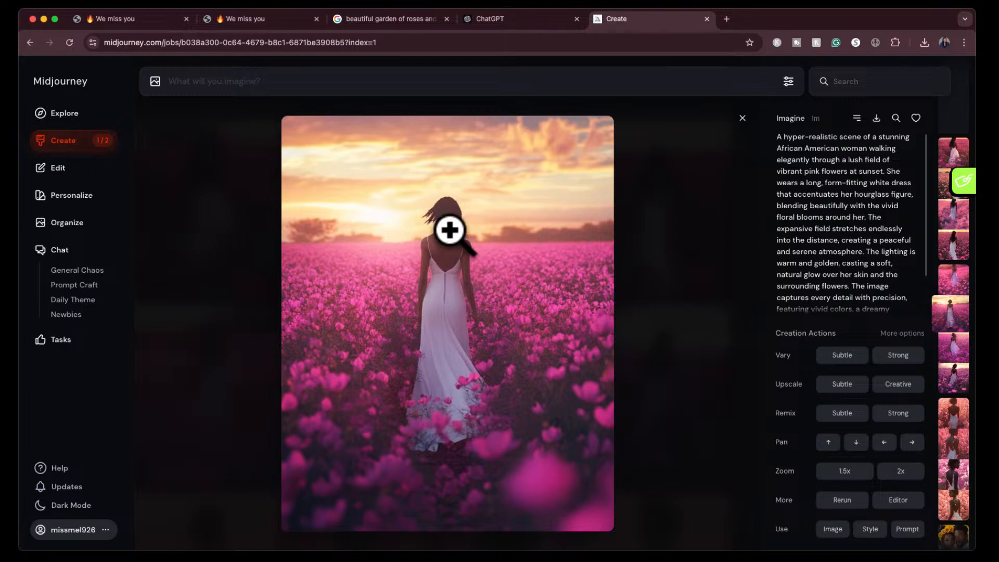
click(743, 120)
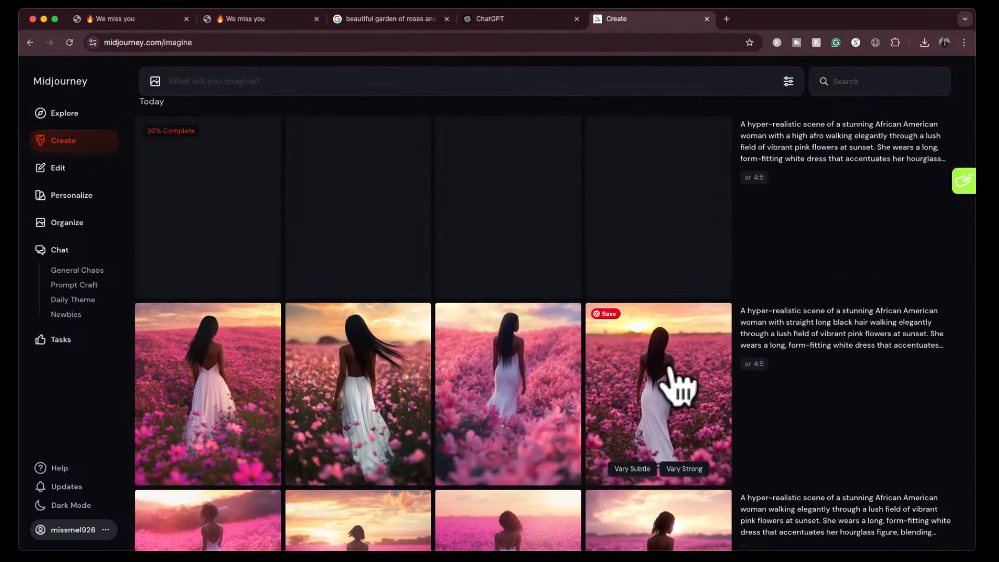
click(672, 387)
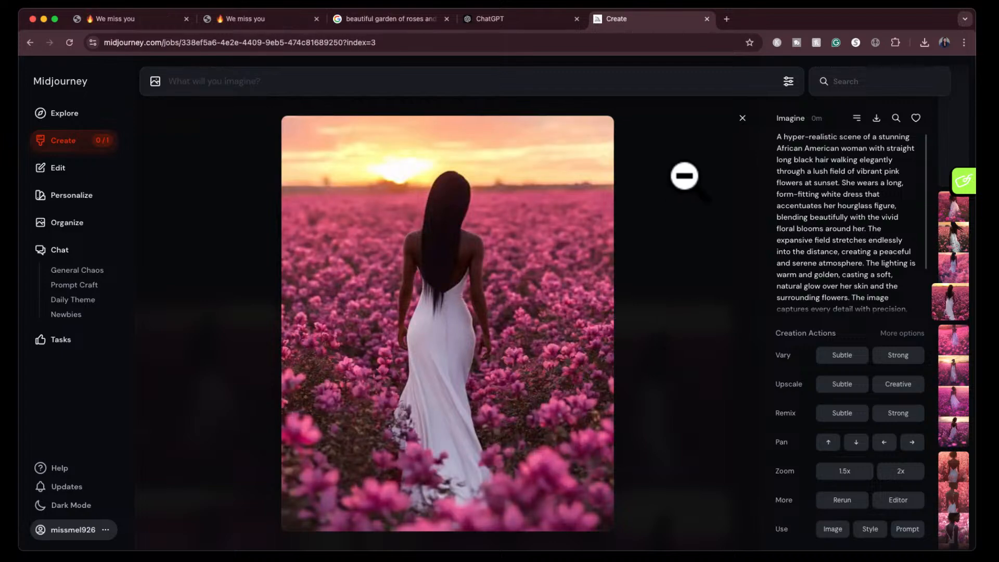
click(742, 117)
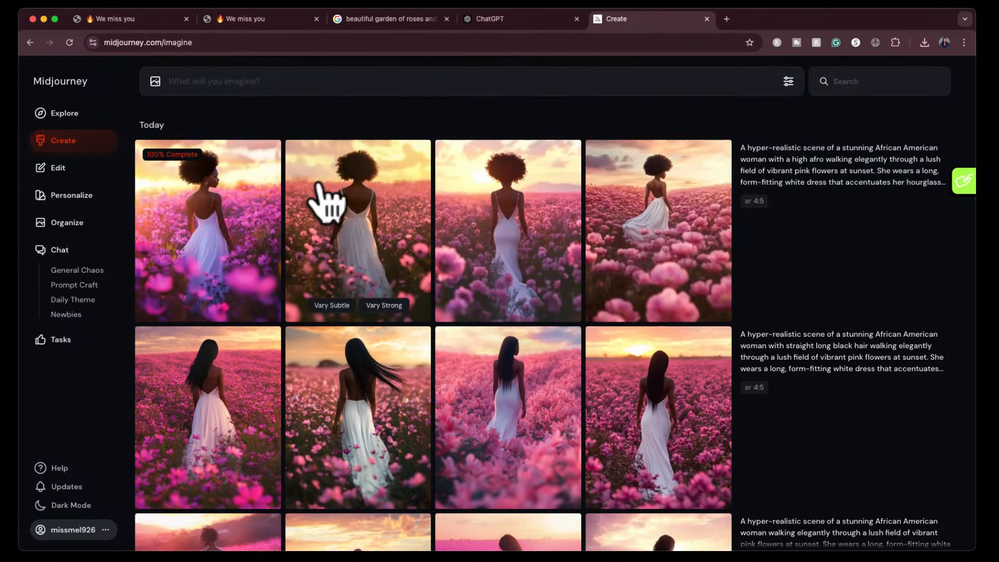
- View all four high-afro images enlarged, one after another
click(229, 235)
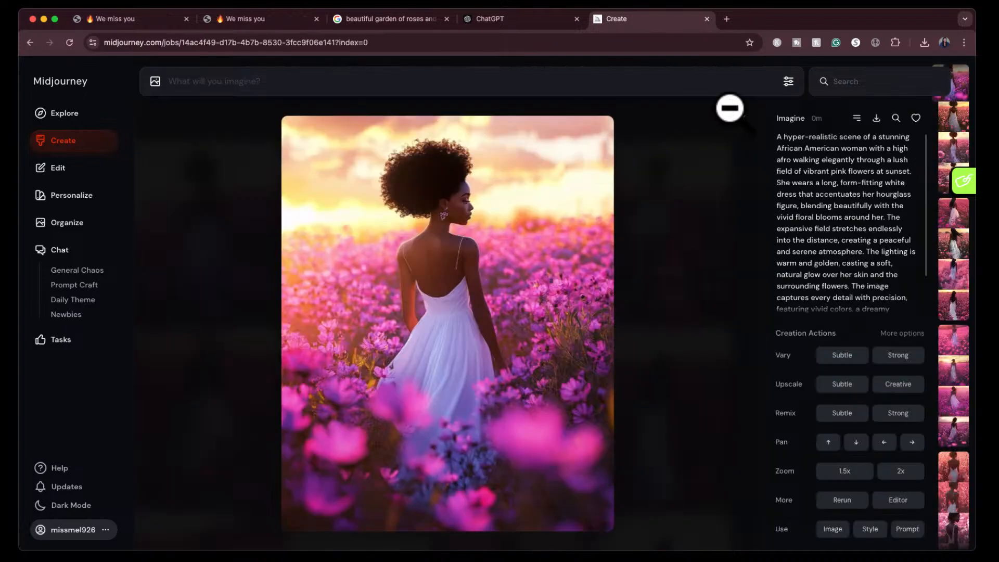
key(Right)
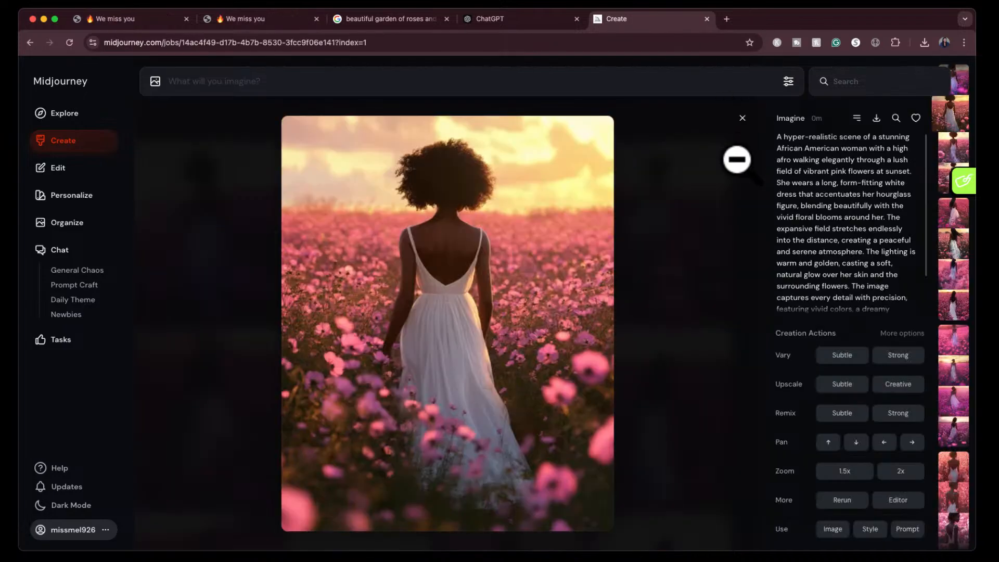
key(Right)
key(Right)
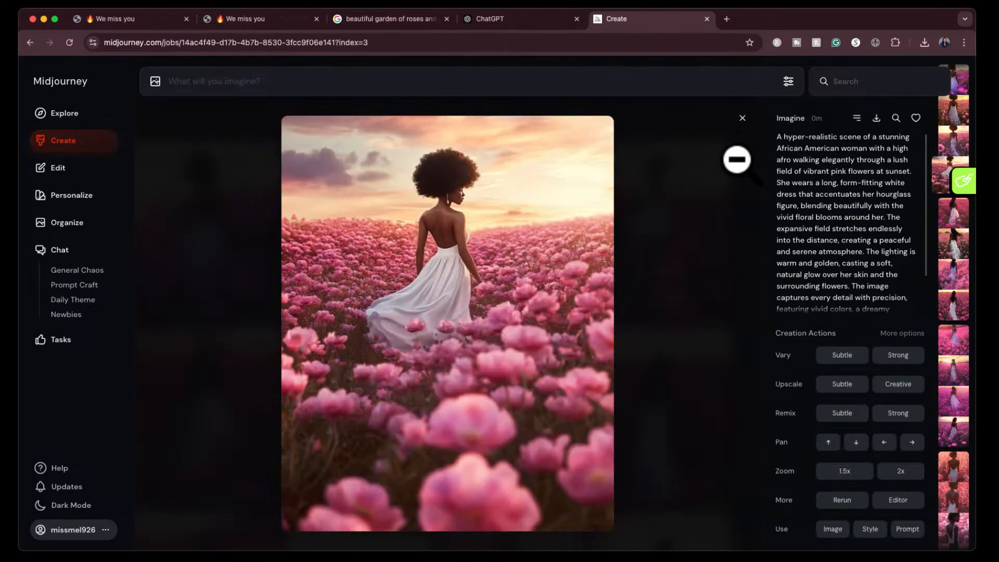
click(742, 116)
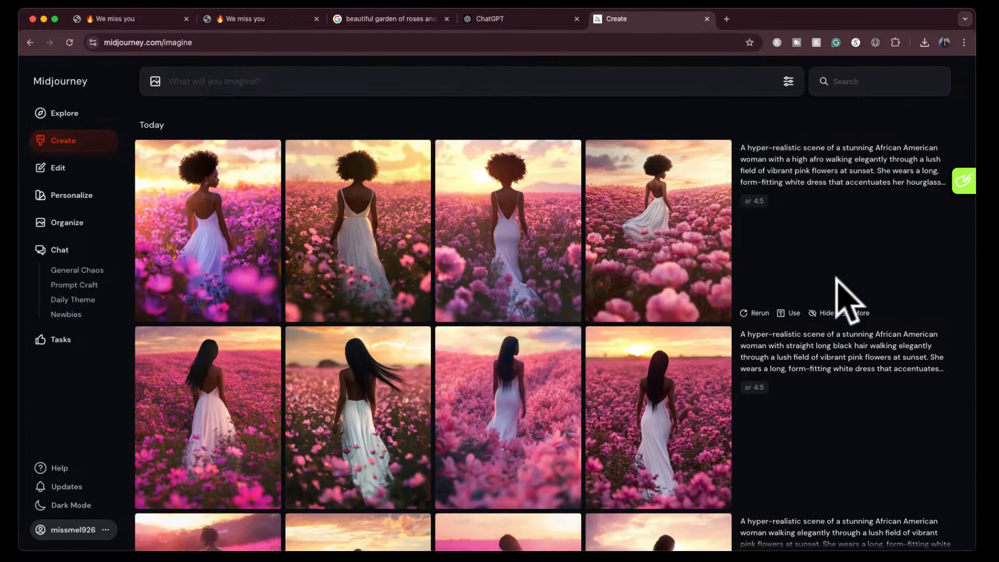
- Reuse the high-afro prompt text and add the third image of the original hyper-realistic set as a style reference
click(920, 184)
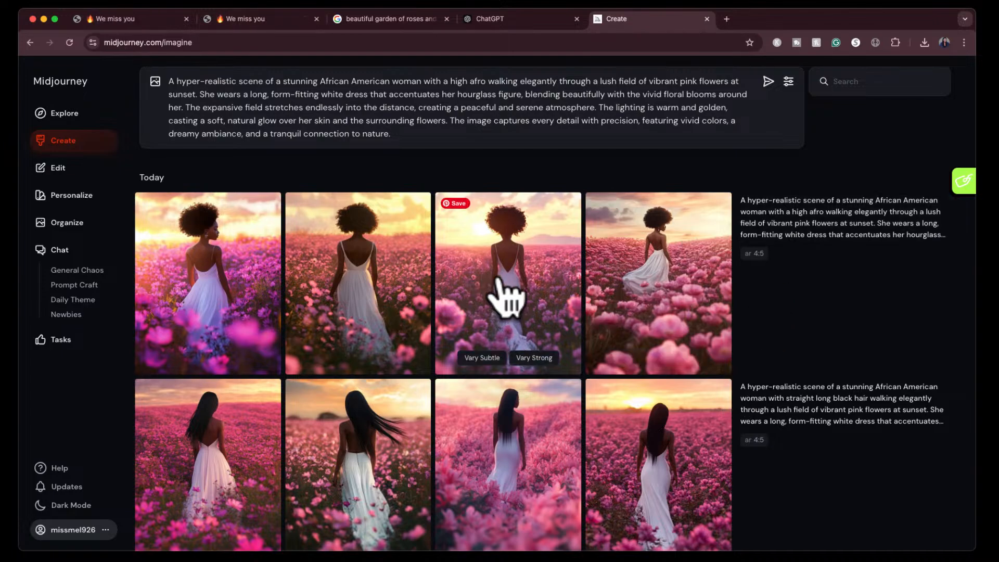
scroll(510, 294, down, 3)
scroll(504, 291, down, 3)
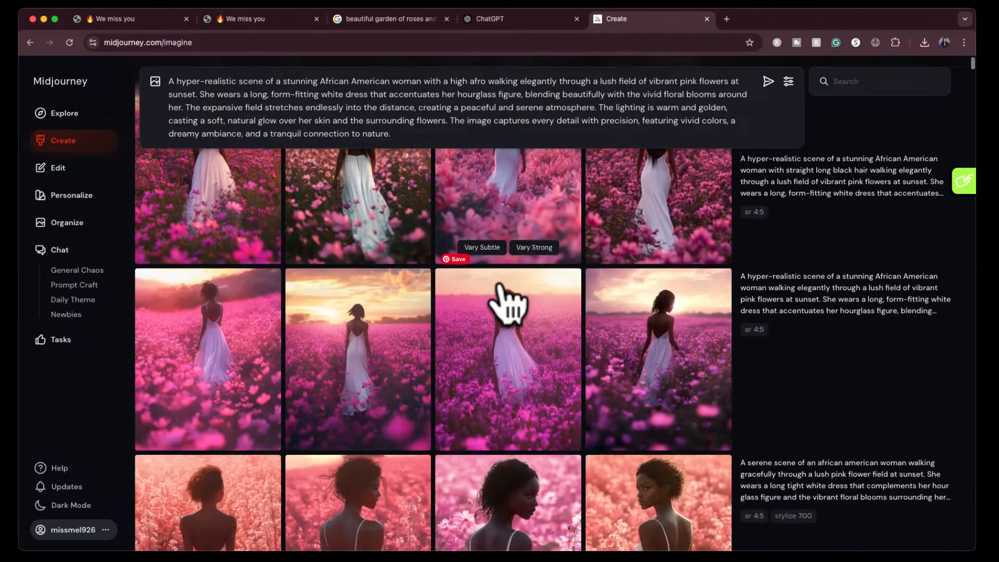
click(512, 340)
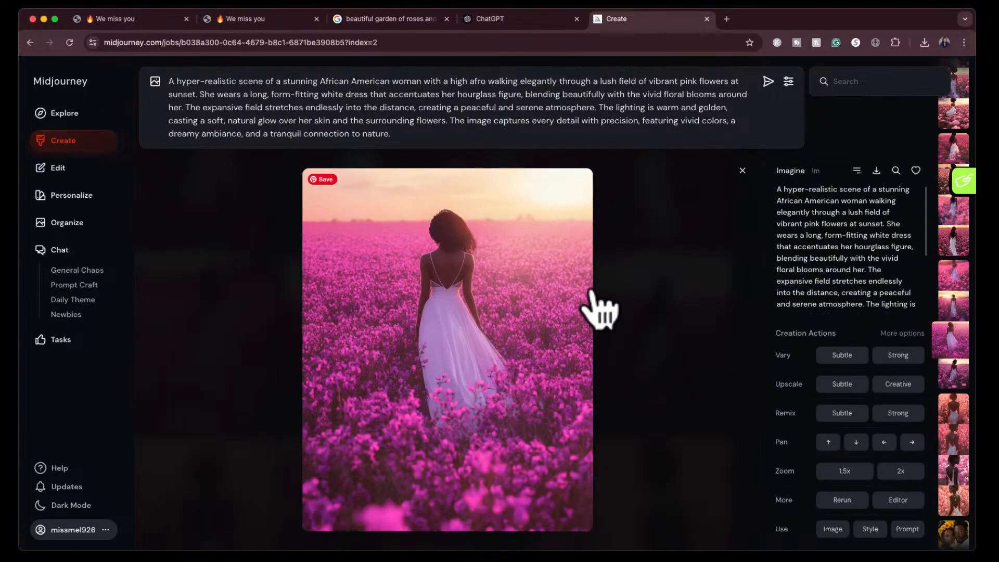
click(870, 529)
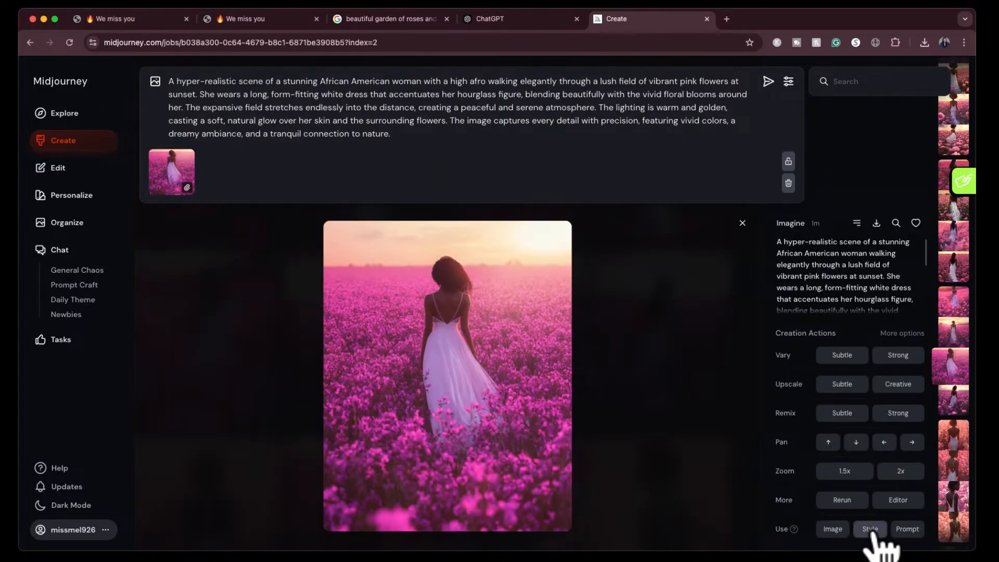
click(742, 223)
- Add the close-up portrait of the woman framed by sunflowers as a character reference and generate the images
scroll(692, 401, down, 5)
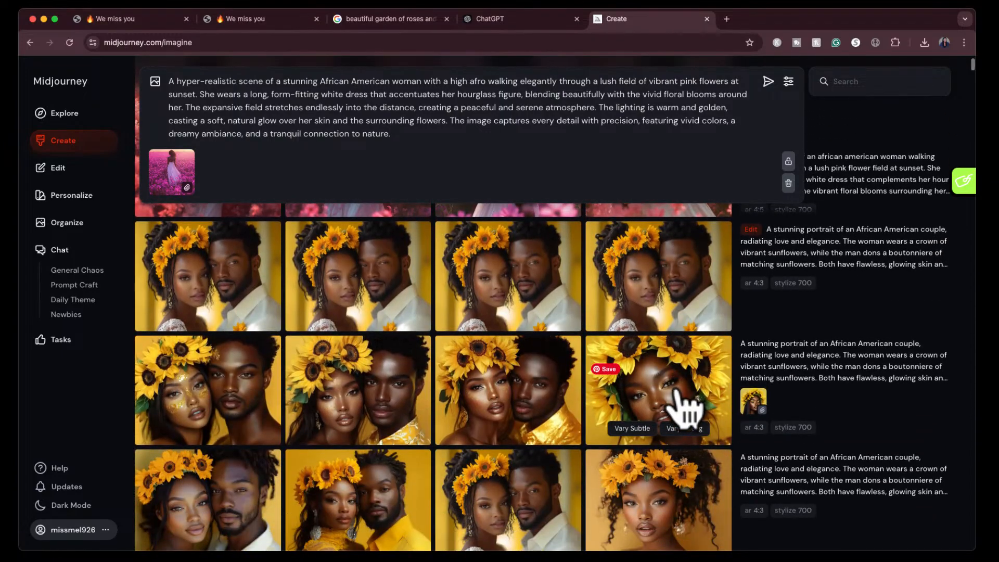
drag(683, 396, 661, 400)
click(661, 399)
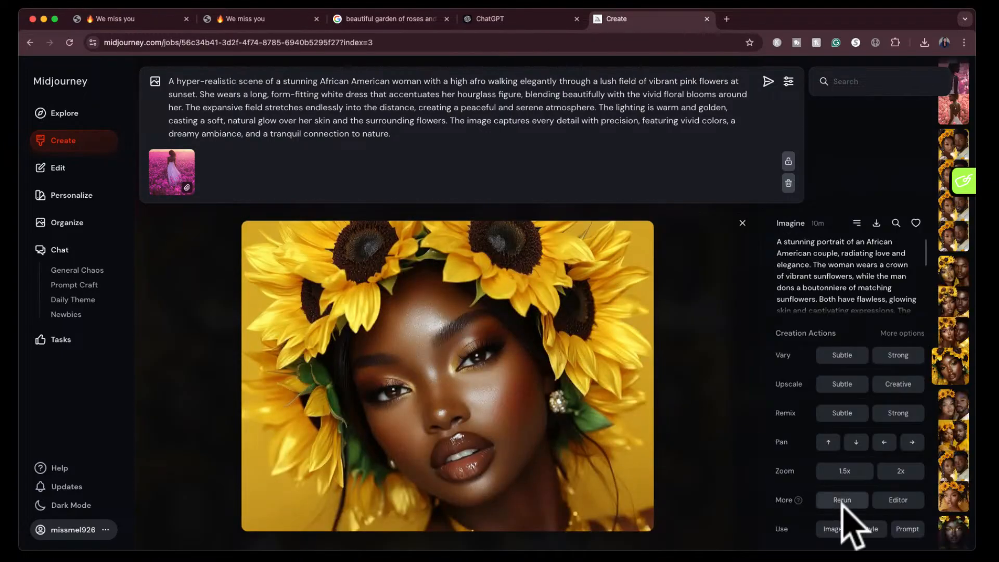
click(833, 528)
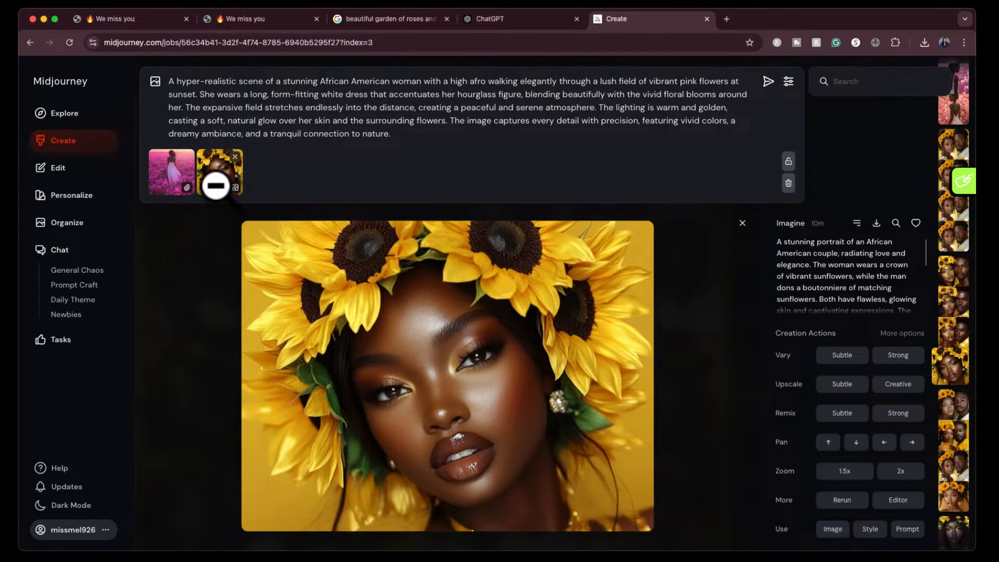
click(209, 189)
click(212, 173)
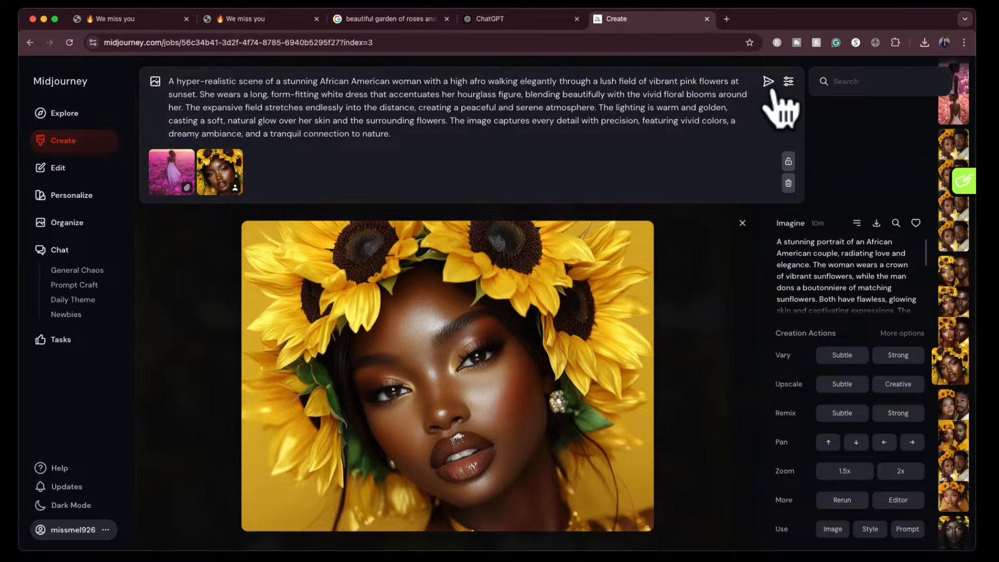
click(767, 79)
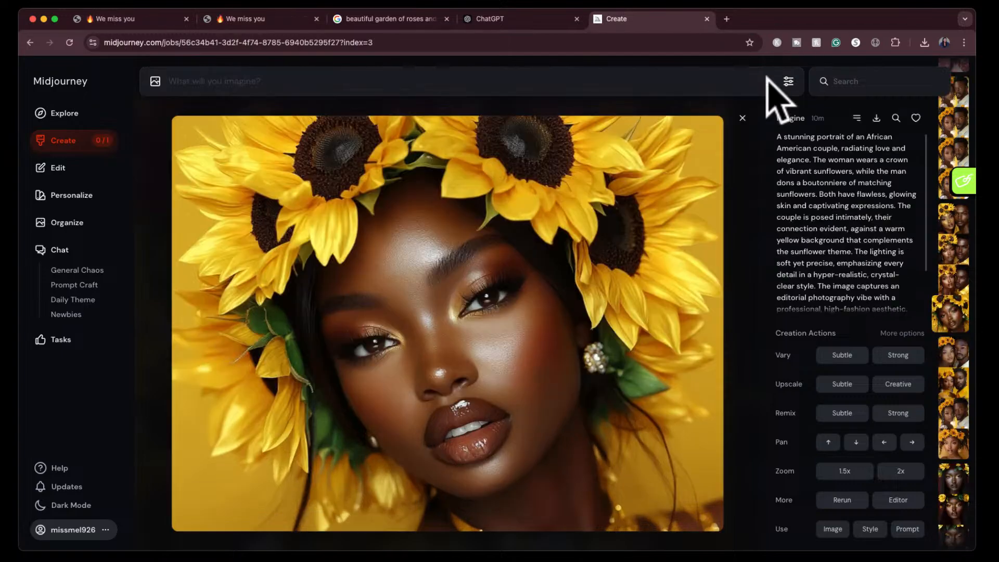
- Find yesterday's upscaled close-up of the model with purple lipstick and add it to a new prompt as a character reference
click(743, 120)
scroll(769, 390, down, 10)
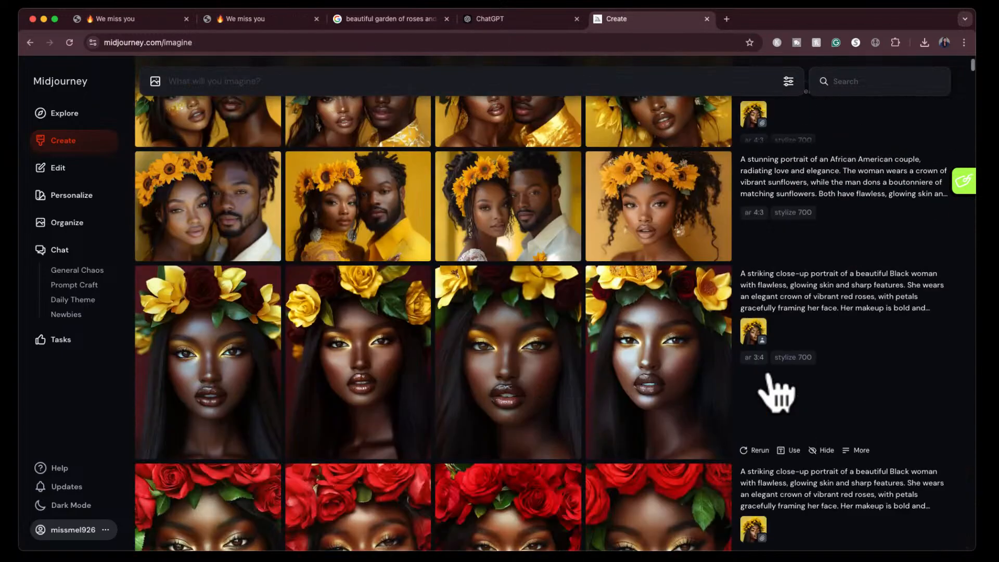
scroll(775, 390, down, 15)
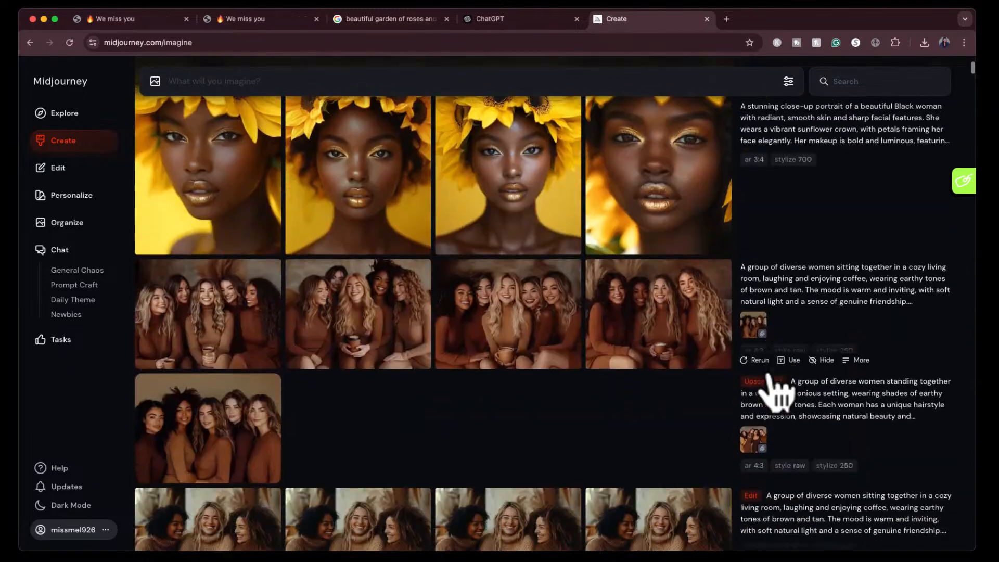
scroll(773, 385, down, 15)
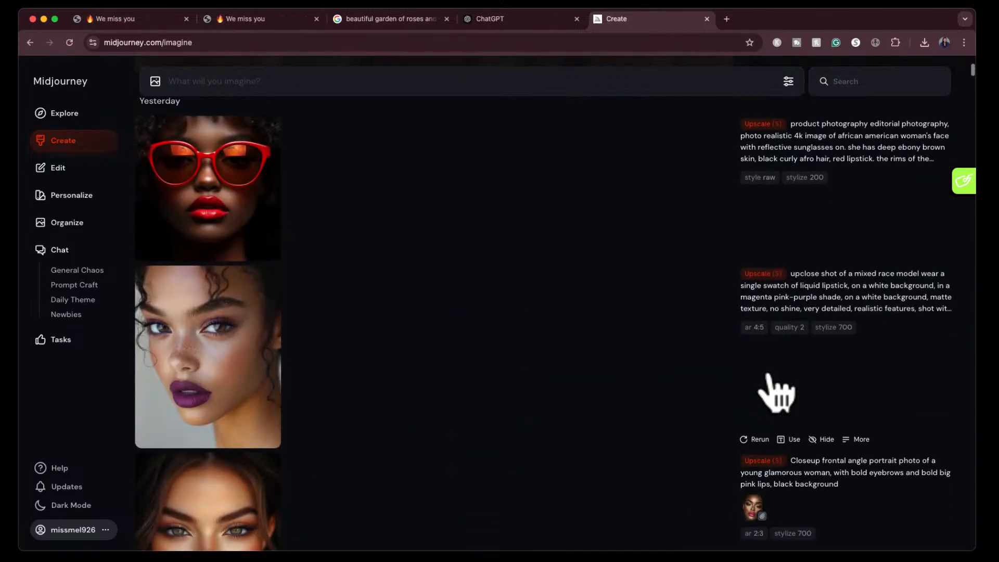
click(214, 182)
click(833, 529)
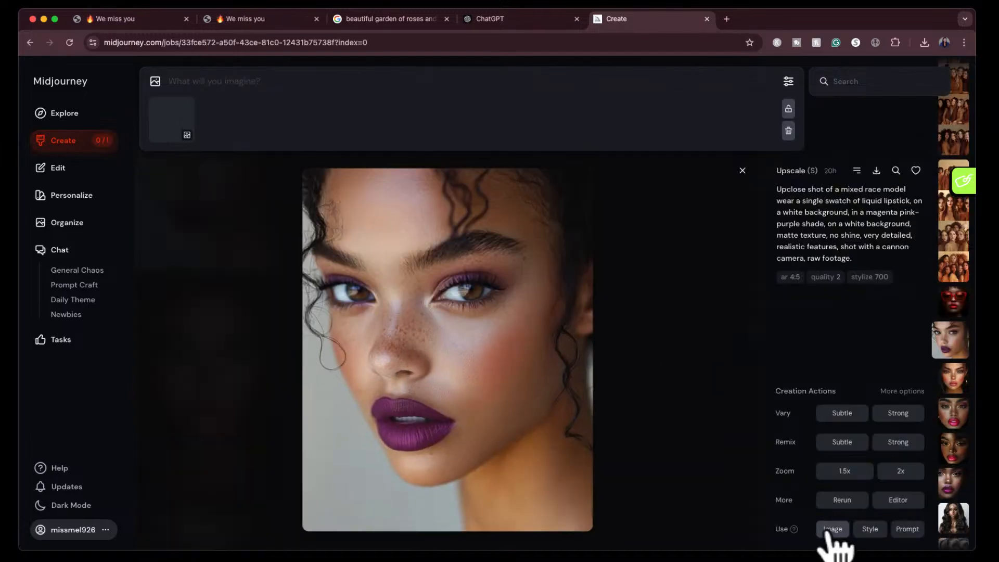
click(165, 136)
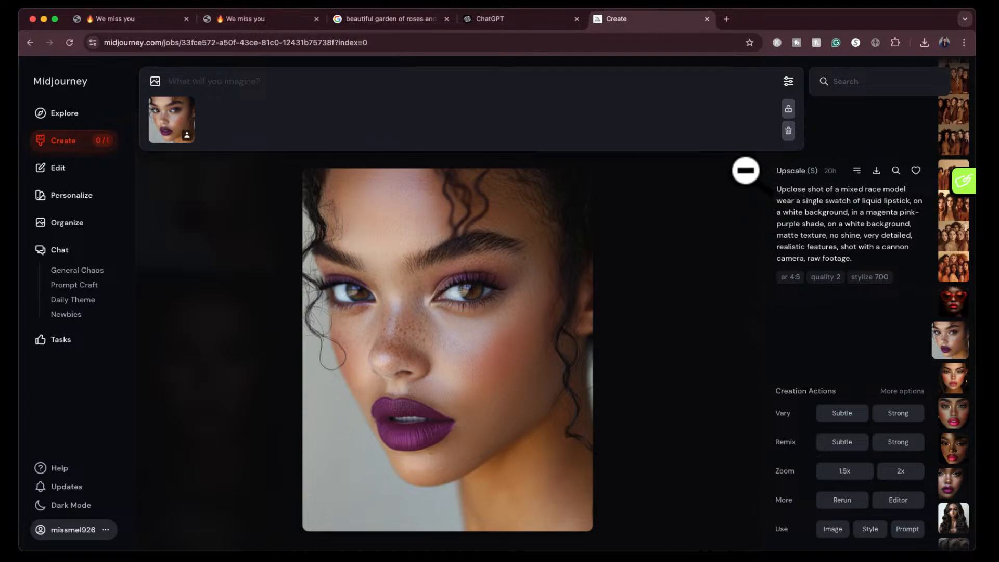
click(745, 170)
- Add the newest job's high-afro prompt text and its pink-field style reference, and generate the images
scroll(715, 310, up, 10)
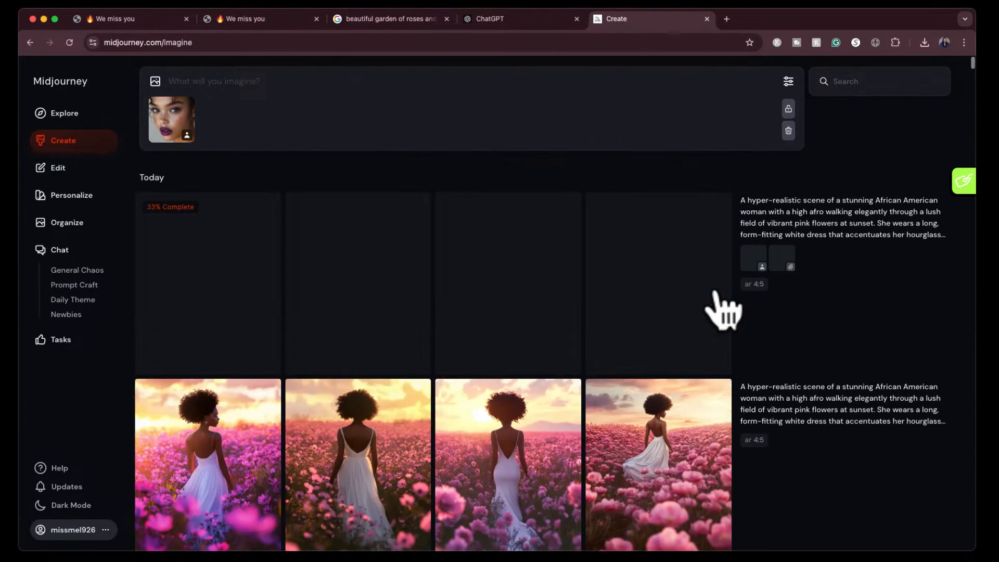
click(916, 233)
click(789, 320)
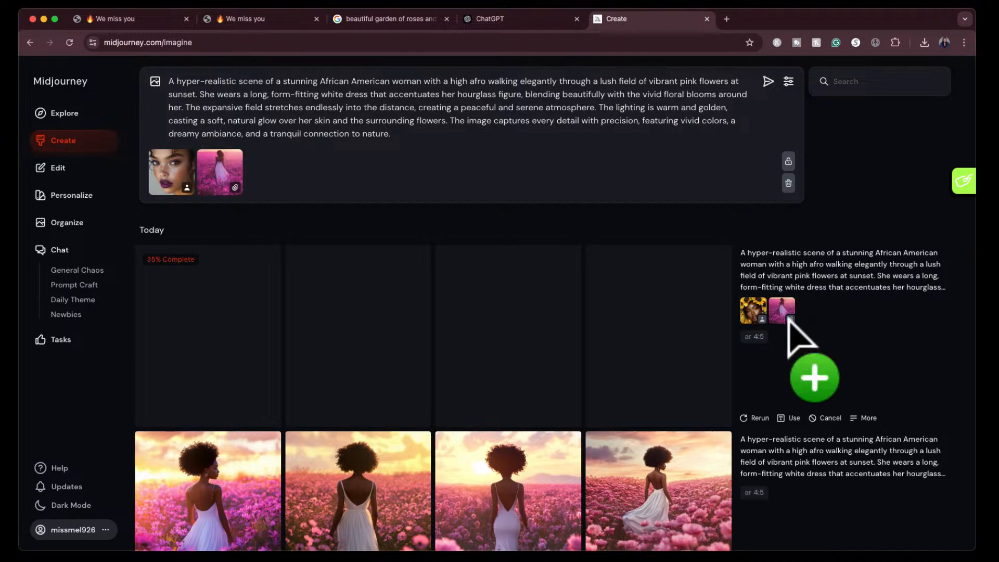
click(768, 81)
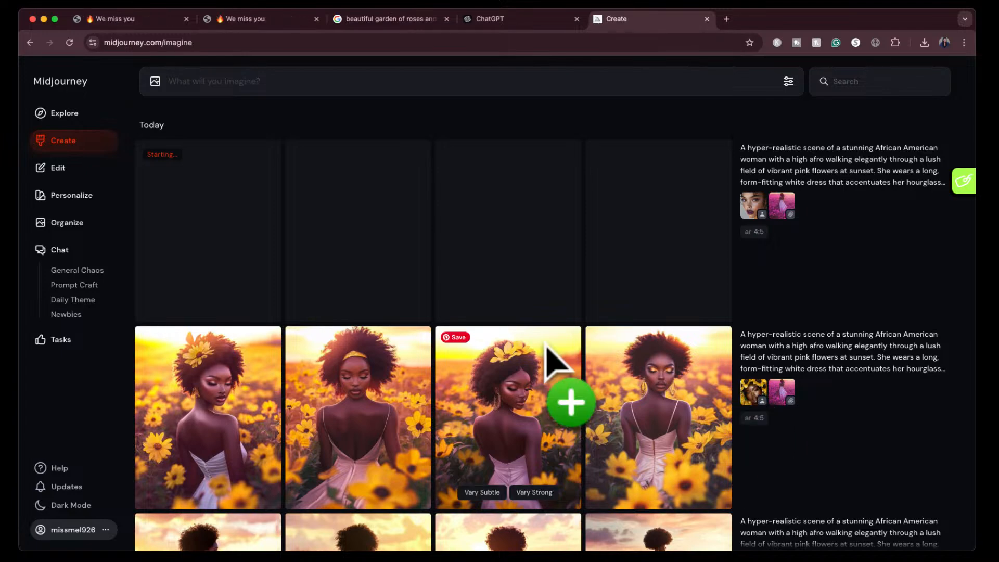
- View the first image of the yellow-flower set and the fourth image of the purple-field set enlarged
click(236, 408)
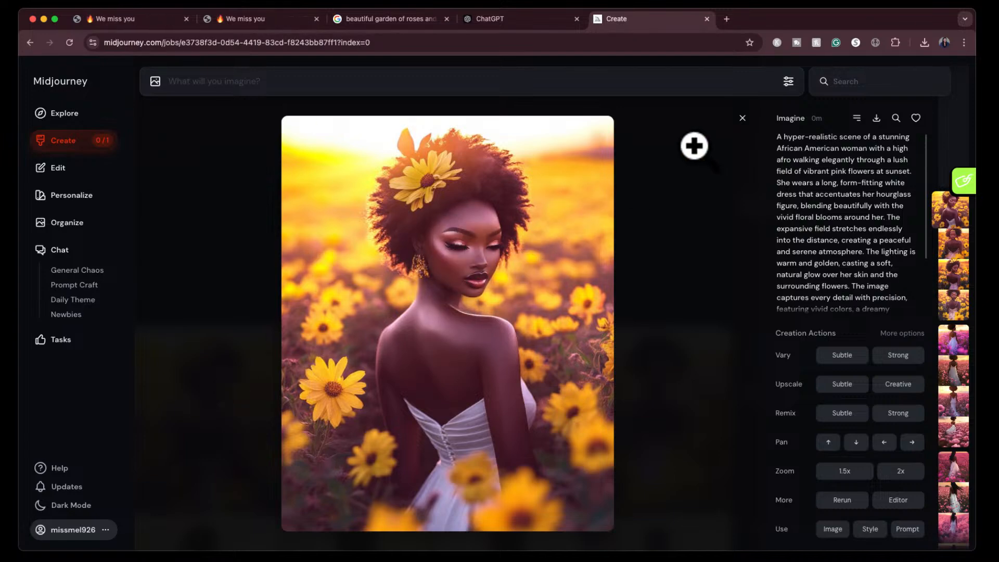
click(743, 119)
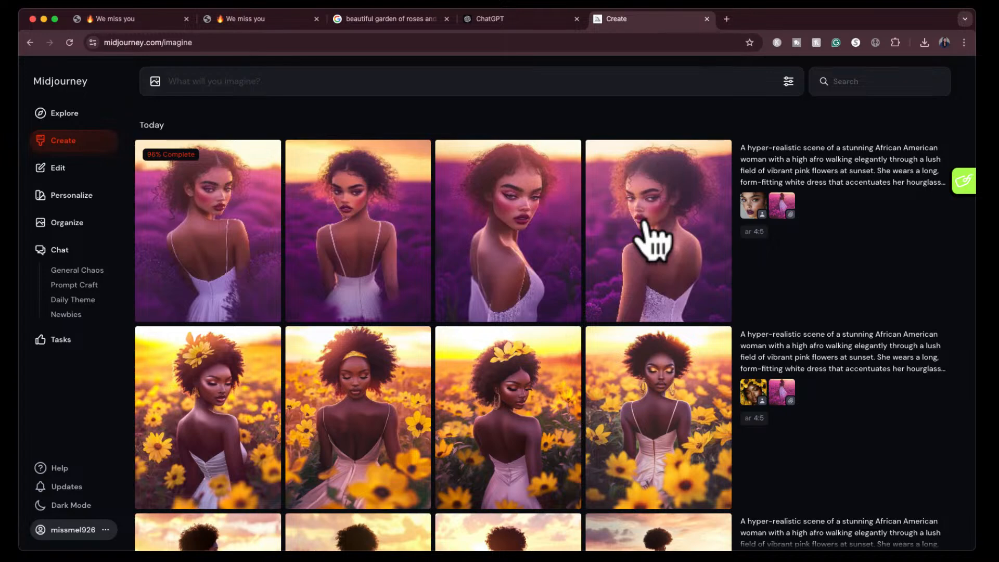
mouse_move(644, 250)
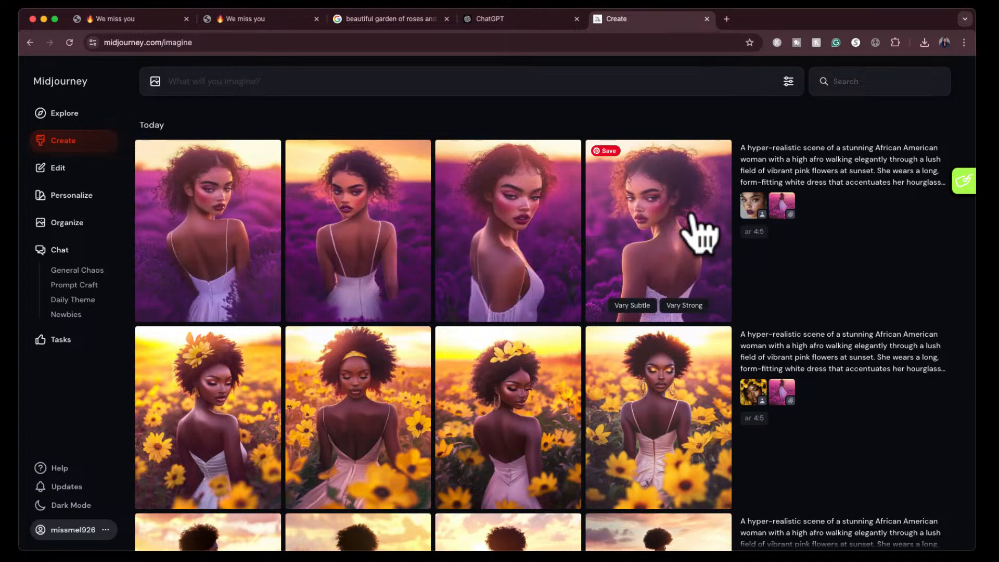
click(694, 233)
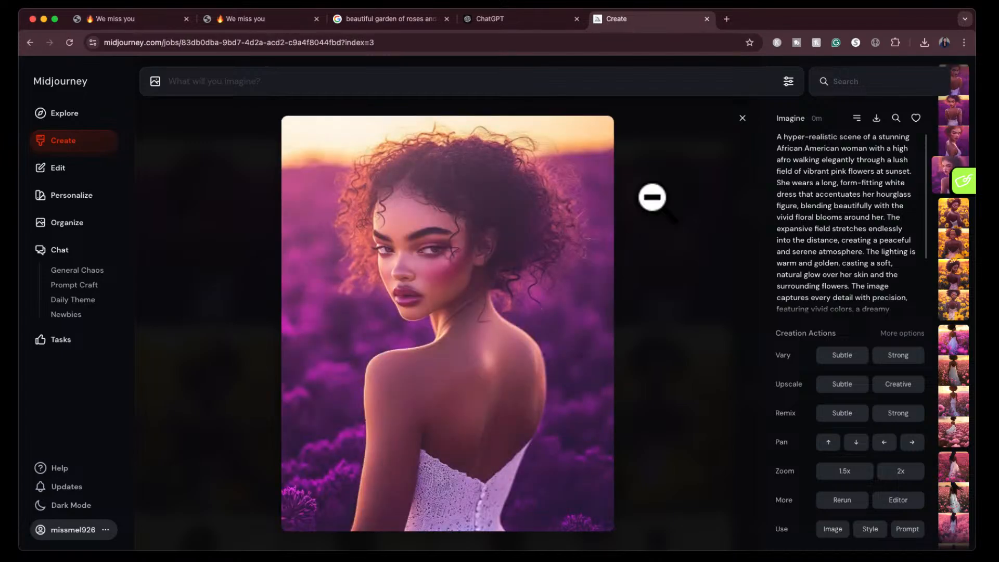
click(742, 115)
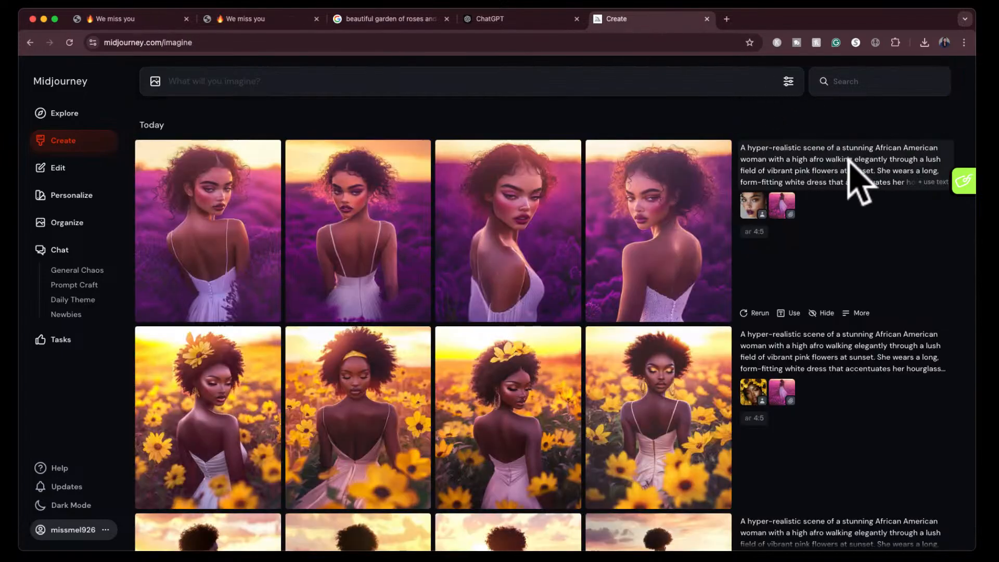
- Reuse the newest purple-field job's high-afro prompt text with its purple-lipstick character reference and pink-field style reference
click(934, 181)
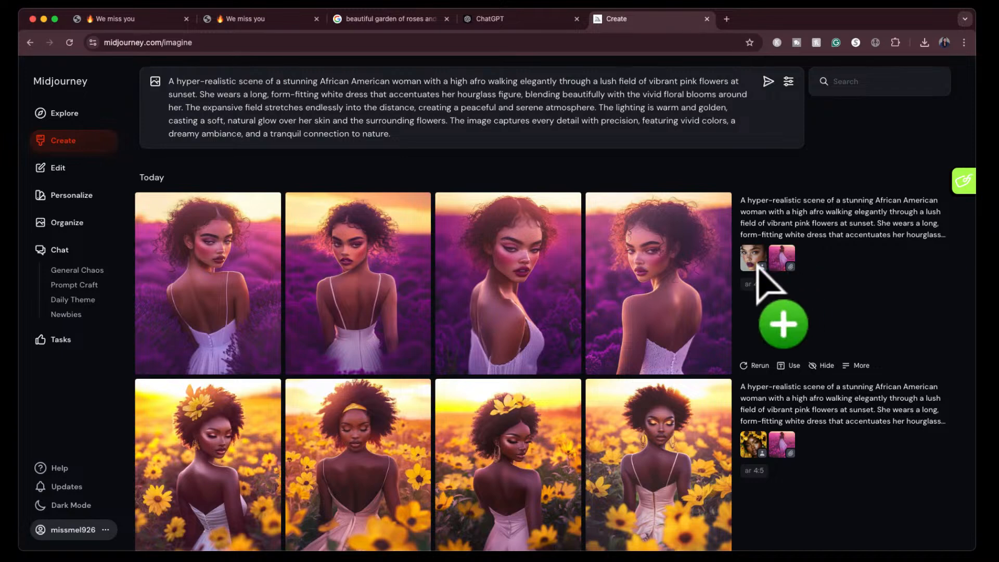
click(758, 264)
click(789, 312)
- Set the stylization to 250 and the mode to Raw, and generate the images
click(788, 81)
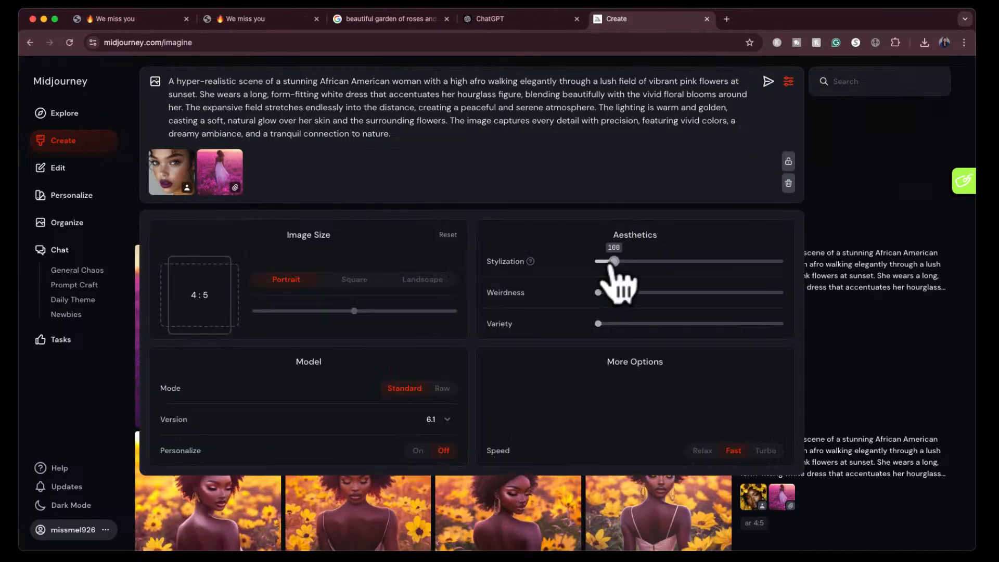
drag(614, 261, 643, 261)
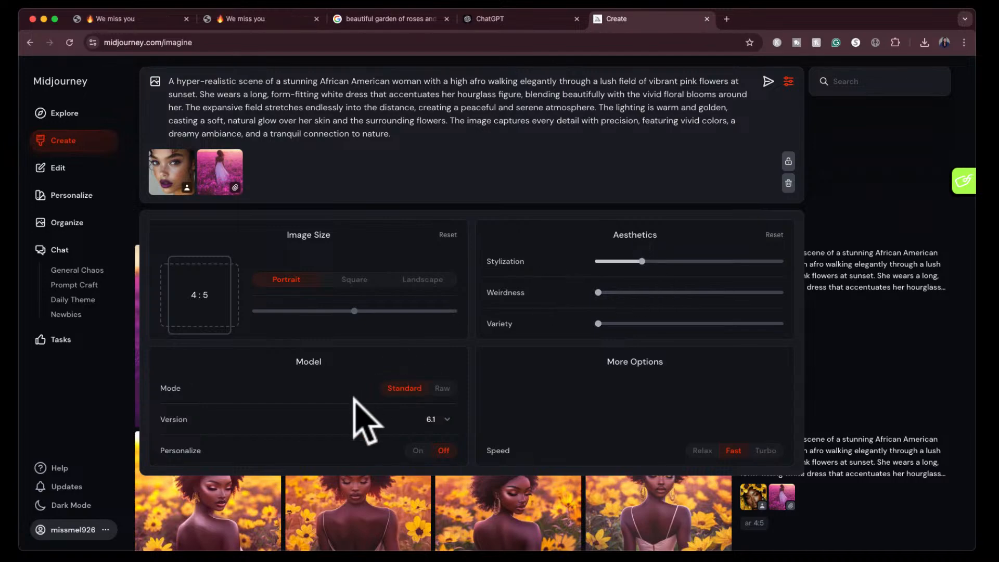
click(442, 388)
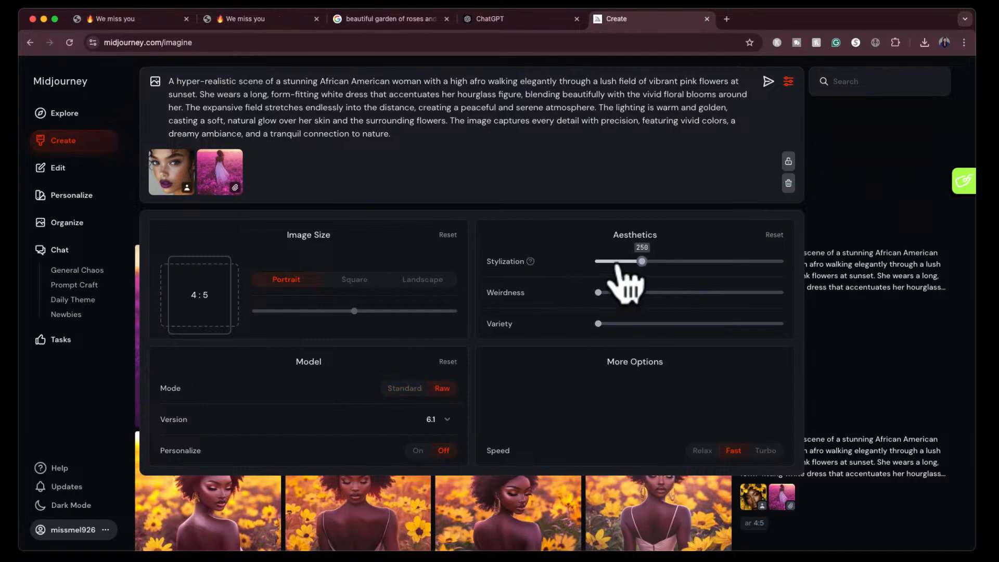
click(768, 81)
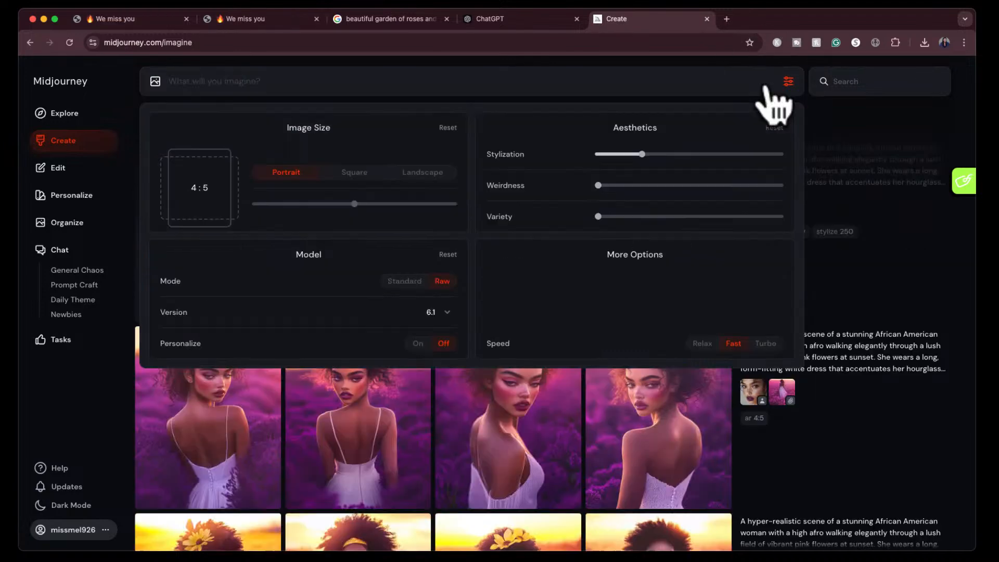
click(786, 82)
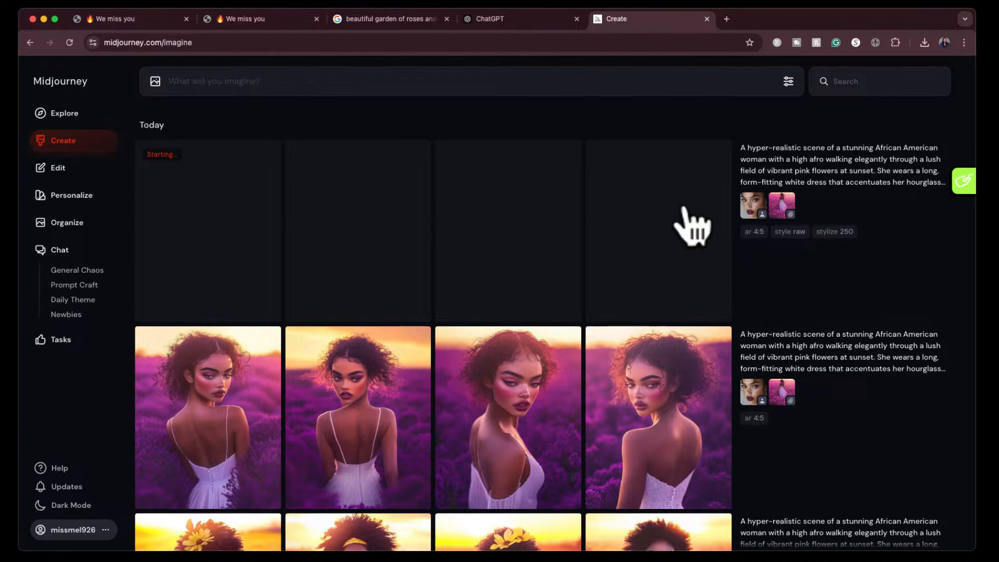
- Find the yellow-crowned floral portrait job and add its sunflower portrait reference to a new prompt as a character reference
scroll(577, 462, down, 15)
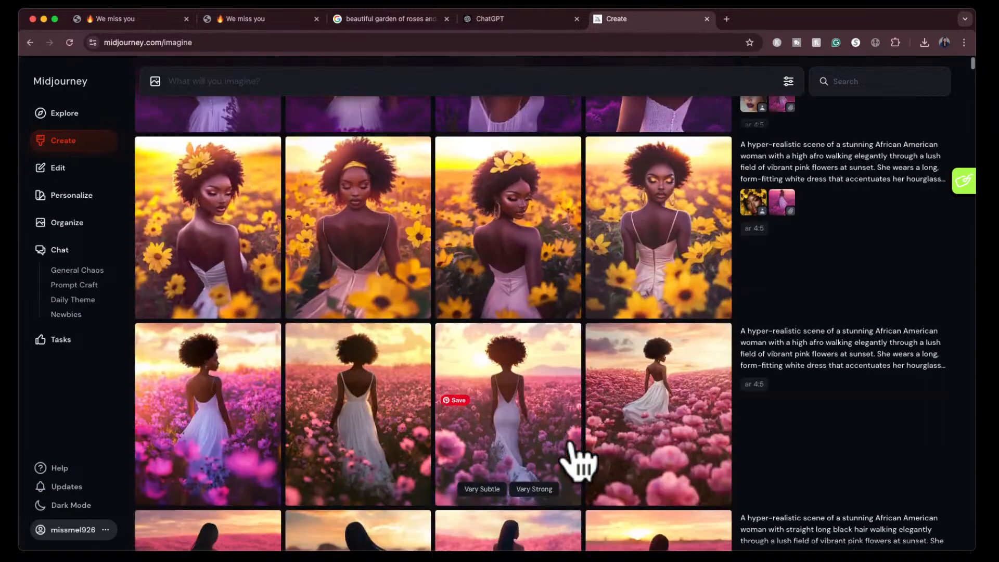
scroll(578, 462, down, 10)
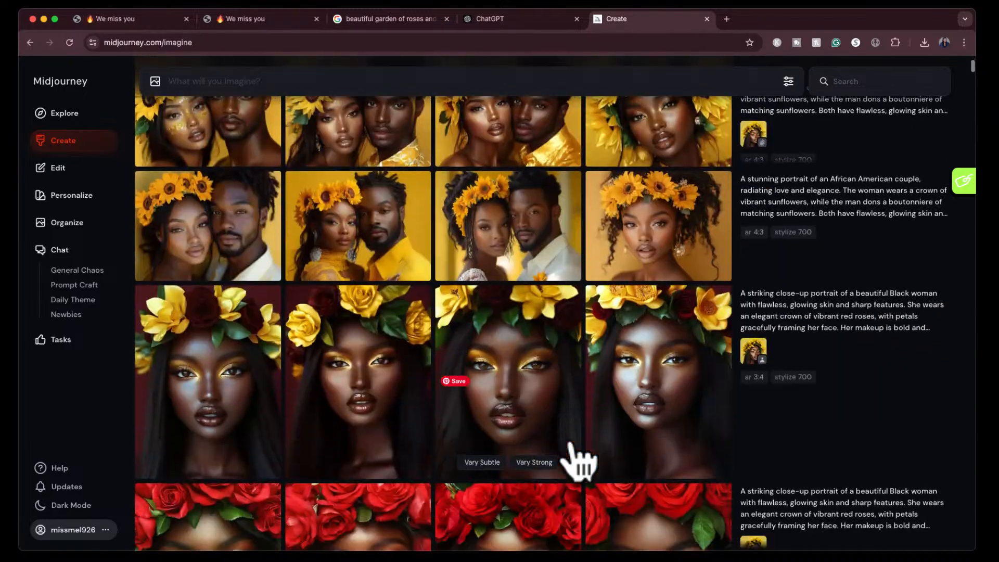
scroll(577, 462, up, 1)
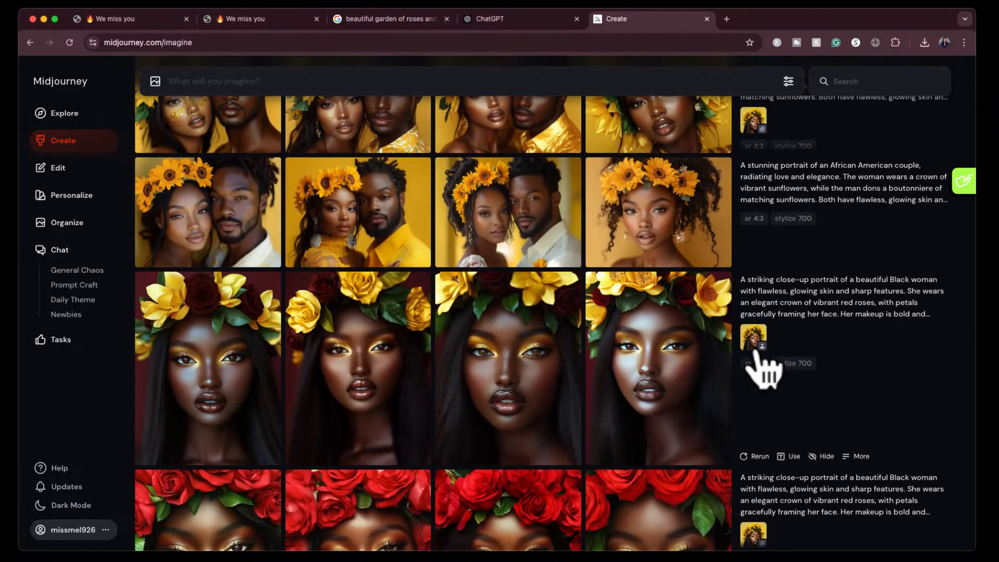
click(760, 341)
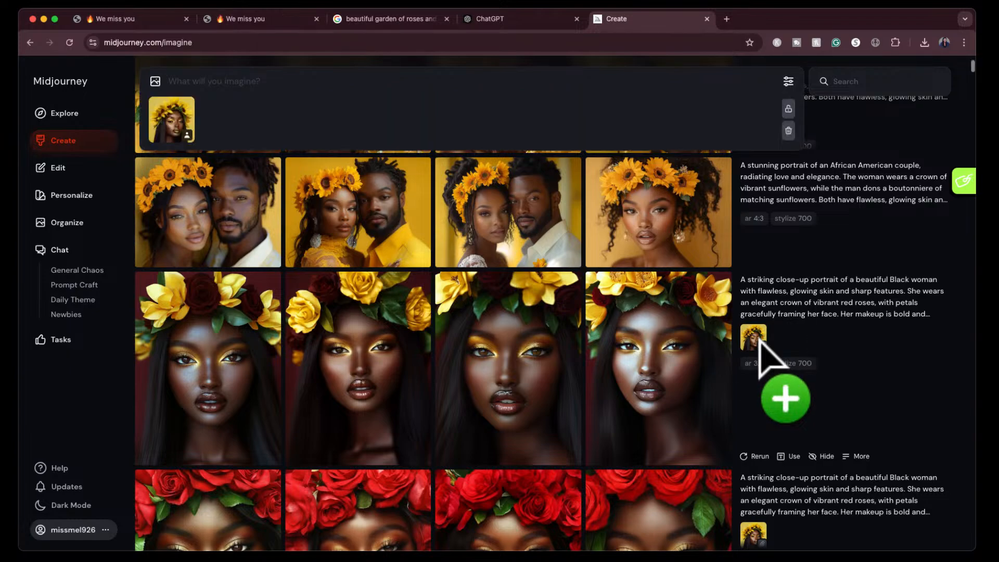
- Add the fourth image of the yellow-and-red floral crown set to the prompt as a second character reference
scroll(770, 307, up, 3)
scroll(773, 307, up, 1)
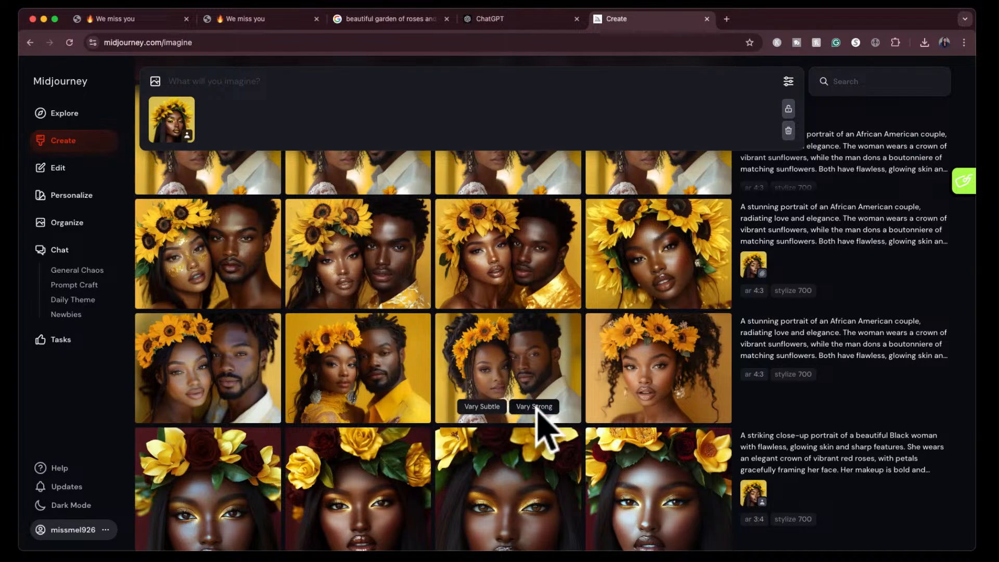
scroll(644, 544, down, 3)
click(654, 437)
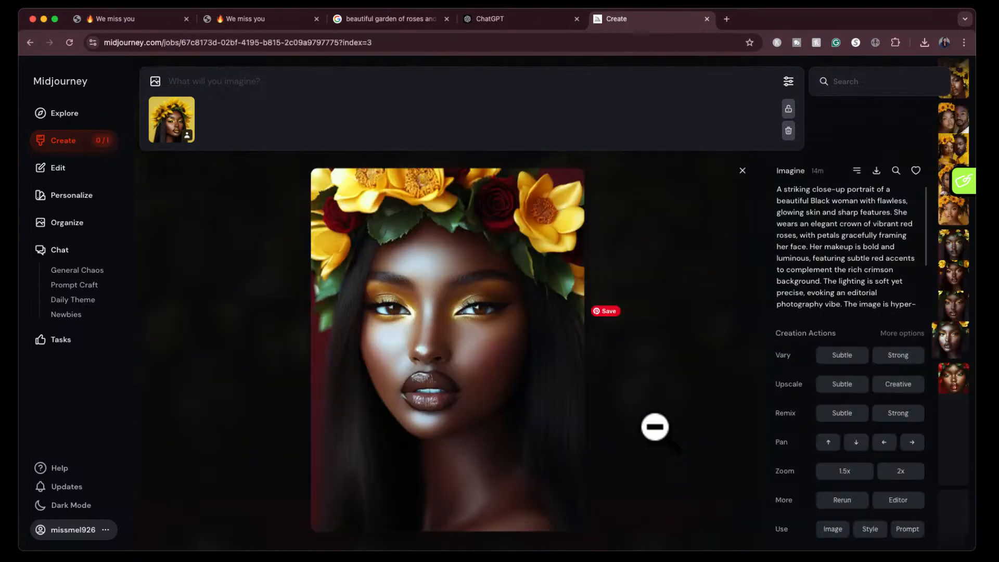
click(832, 529)
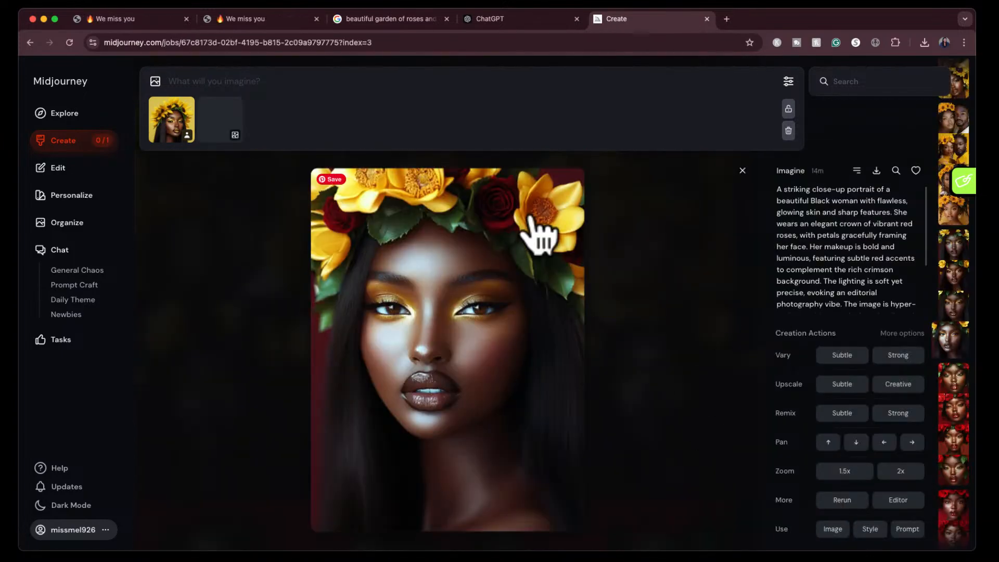
click(212, 137)
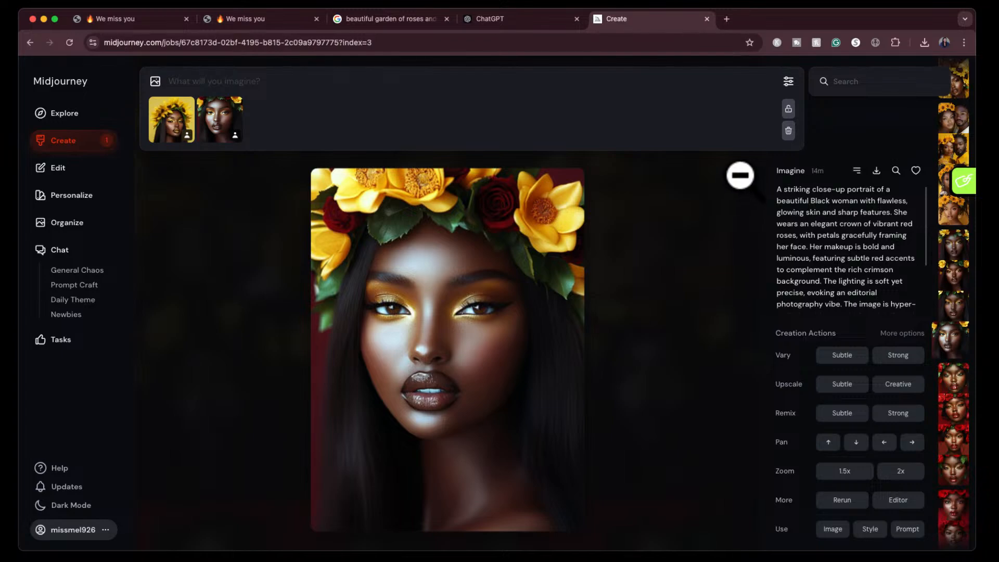
- Add the portrait of the curly-haired woman in a sunflower crown as a third character reference
click(740, 175)
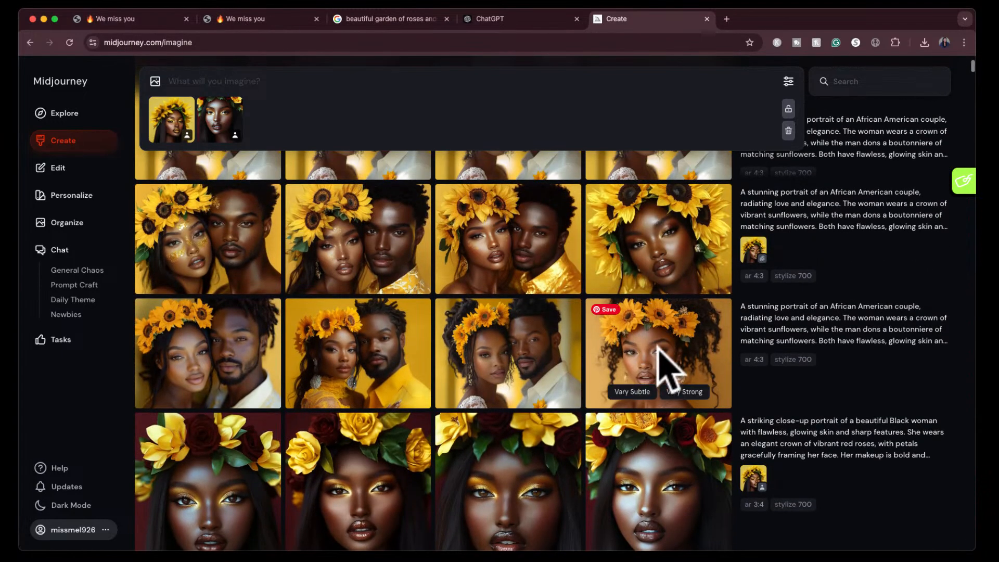
click(663, 327)
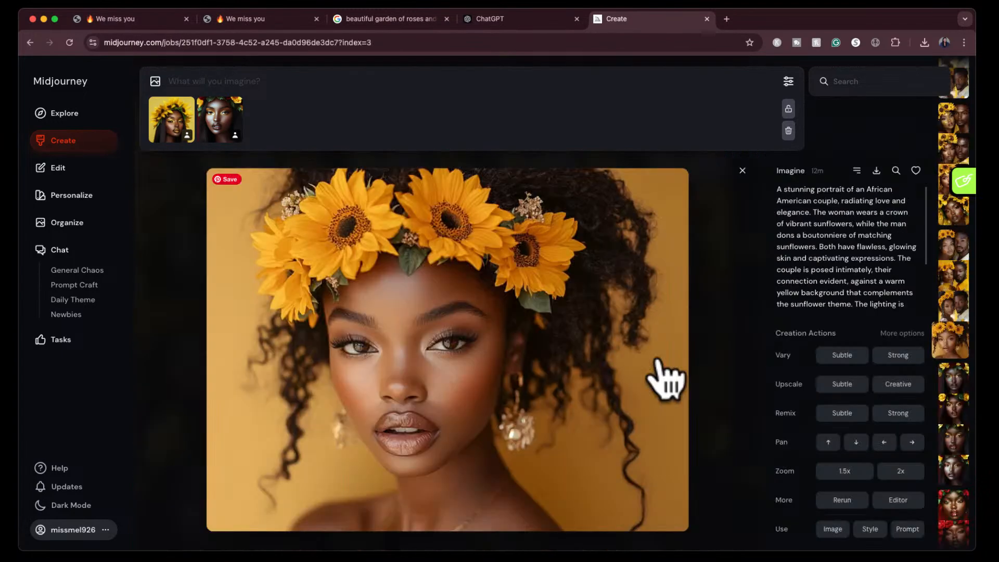
click(832, 528)
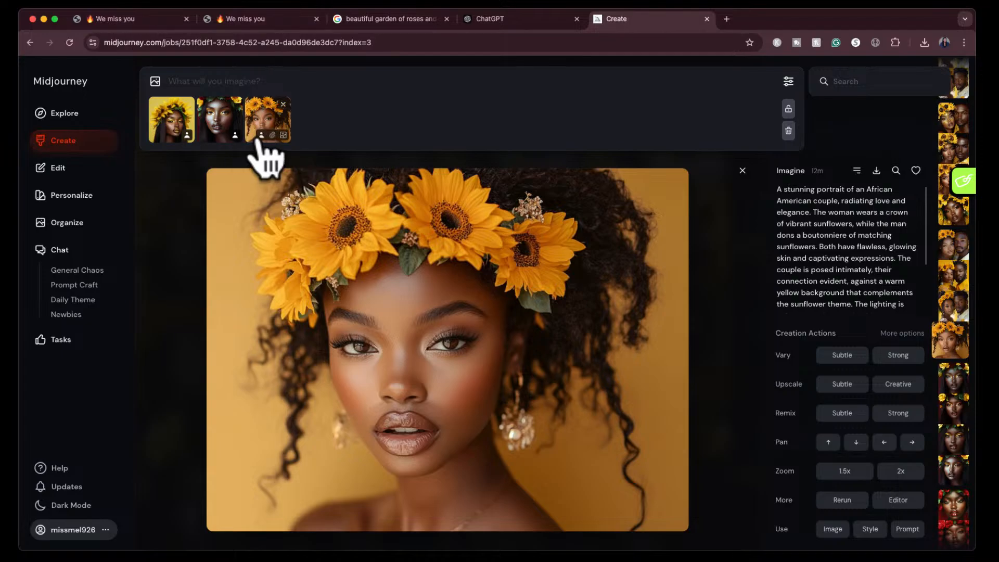
click(743, 171)
- Review the new Raw-mode images and the earlier flower-field sets, and view the third high-afro pink-field image enlarged
scroll(645, 255, up, 15)
scroll(646, 255, up, 5)
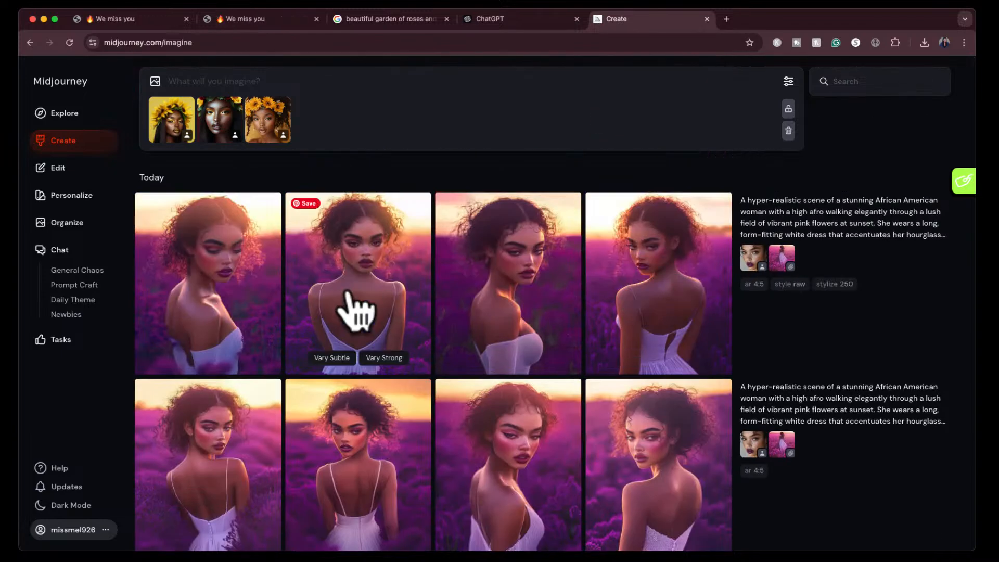
scroll(621, 325, down, 10)
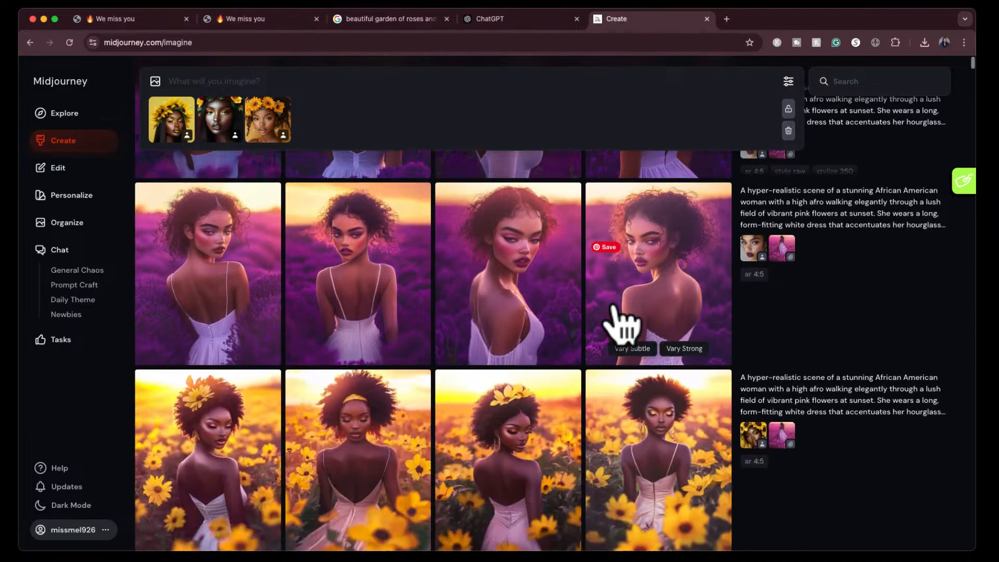
scroll(614, 307, down, 1)
scroll(613, 307, up, 1)
scroll(614, 306, down, 1)
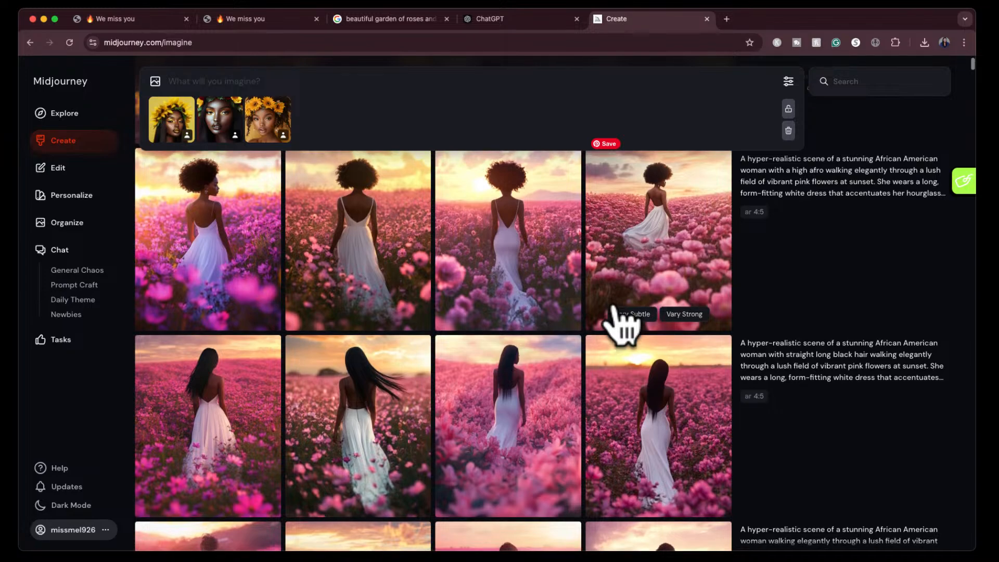
click(546, 230)
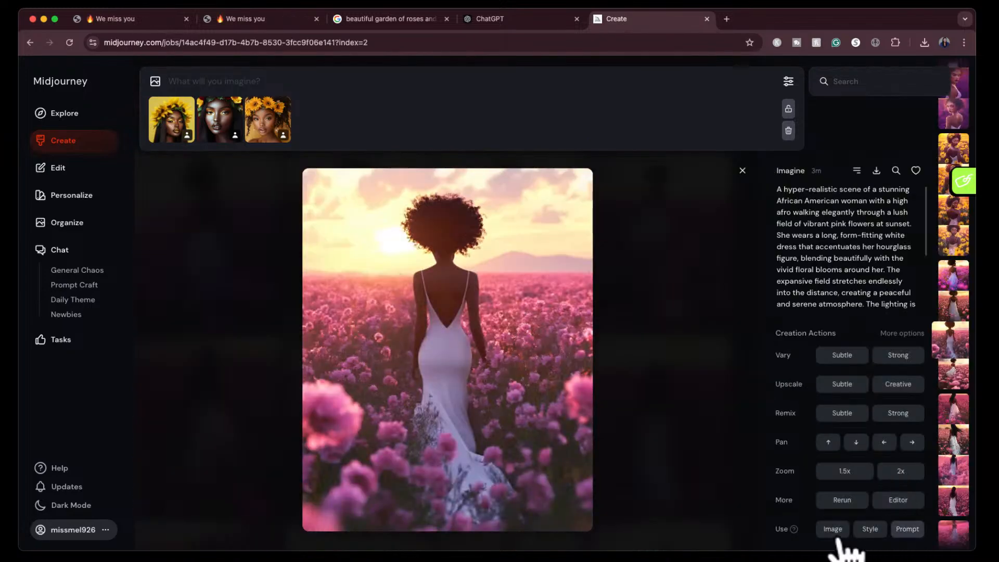
click(742, 171)
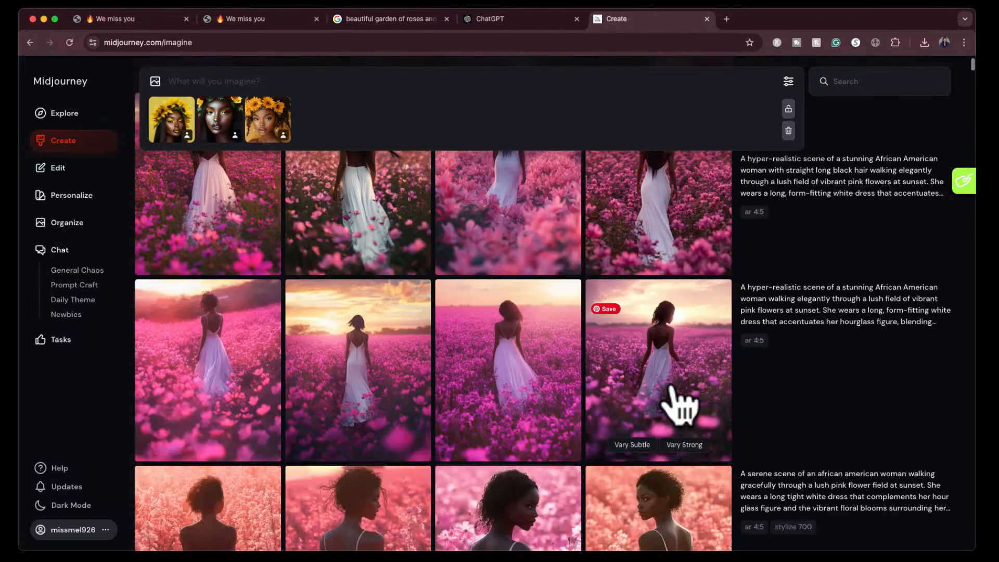
- Add the high-afro flower-field prompt text to the three character references and delete "with a high afro" from it
scroll(681, 401, up, 10)
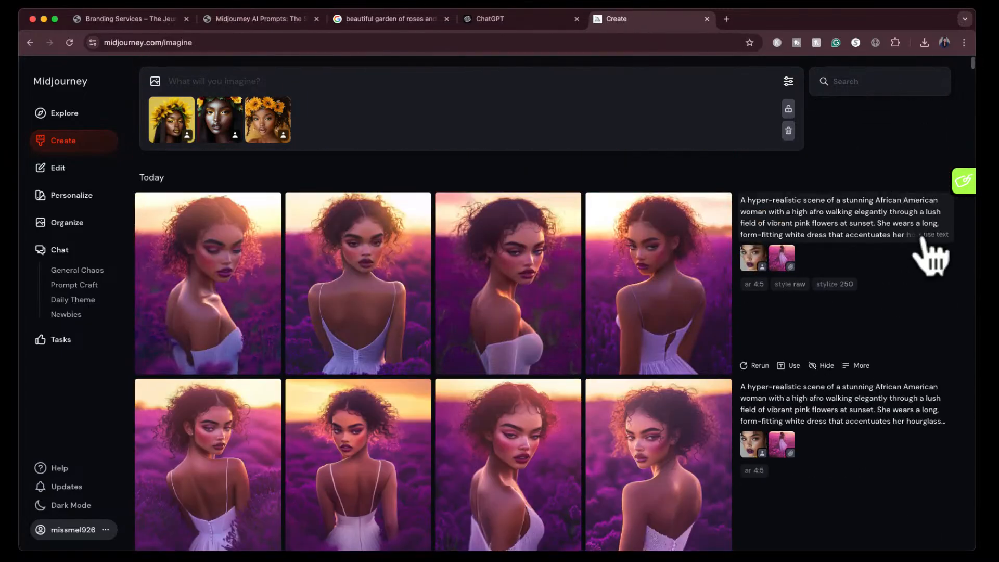
click(932, 256)
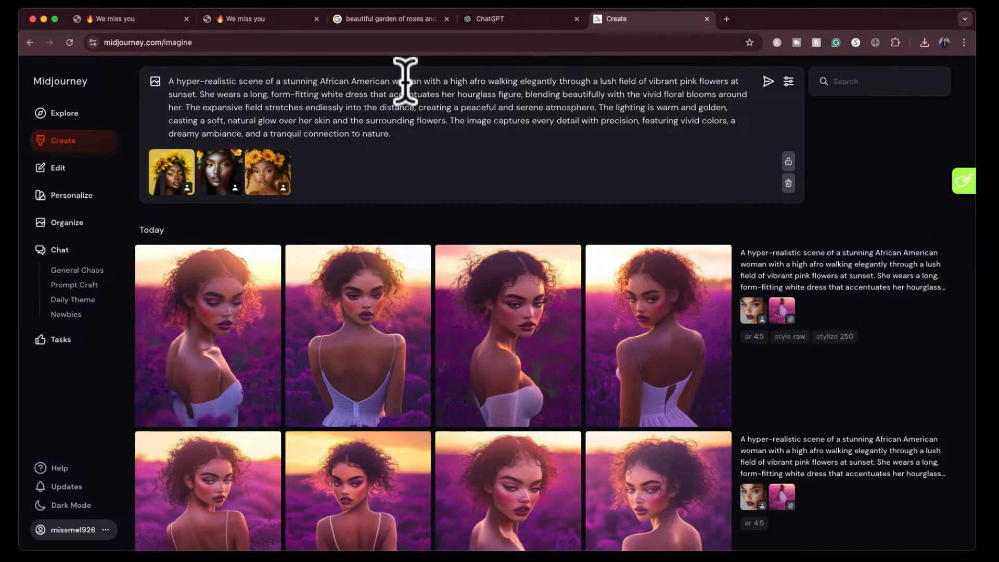
click(424, 72)
drag(424, 78, 486, 78)
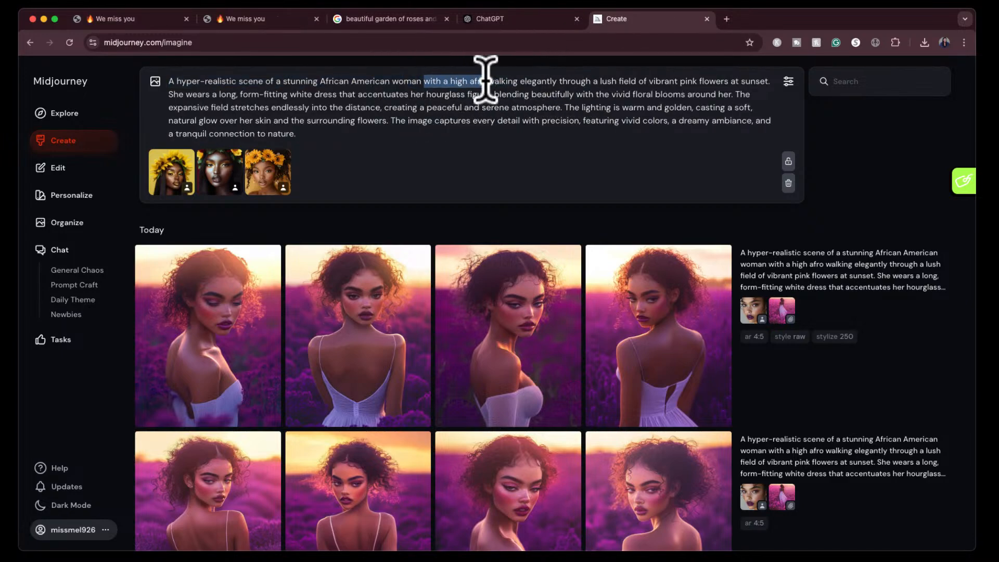
key(BackSpace)
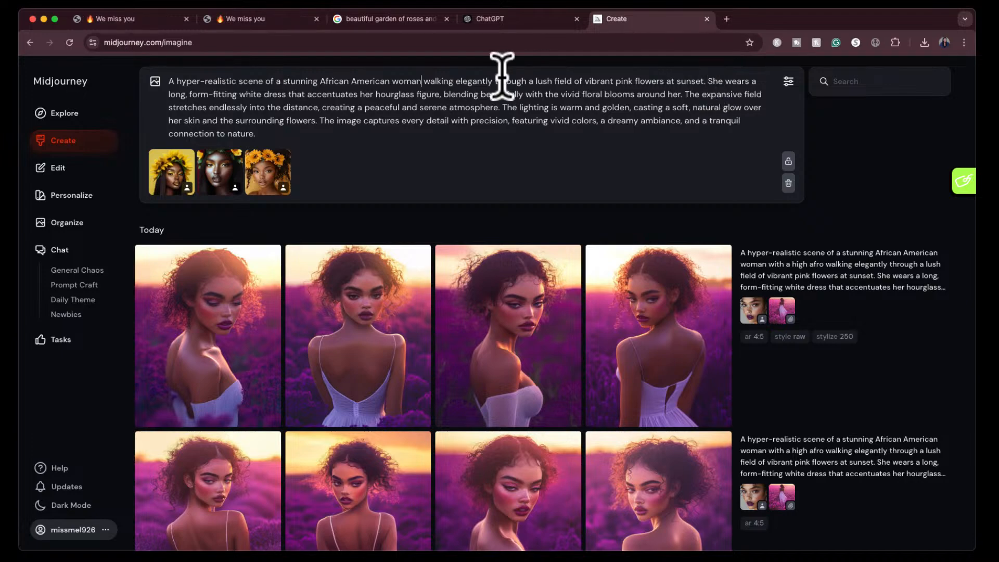
- Delete the phrases "that accentuates her hourglass figure," and "a dreamy ambiance," from the prompt
drag(288, 95, 442, 96)
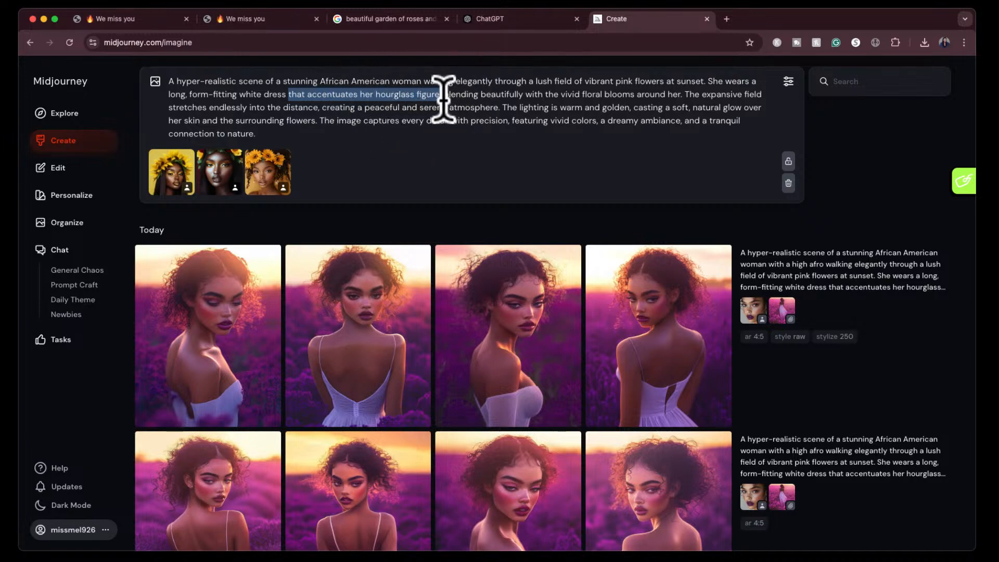
key(BackSpace)
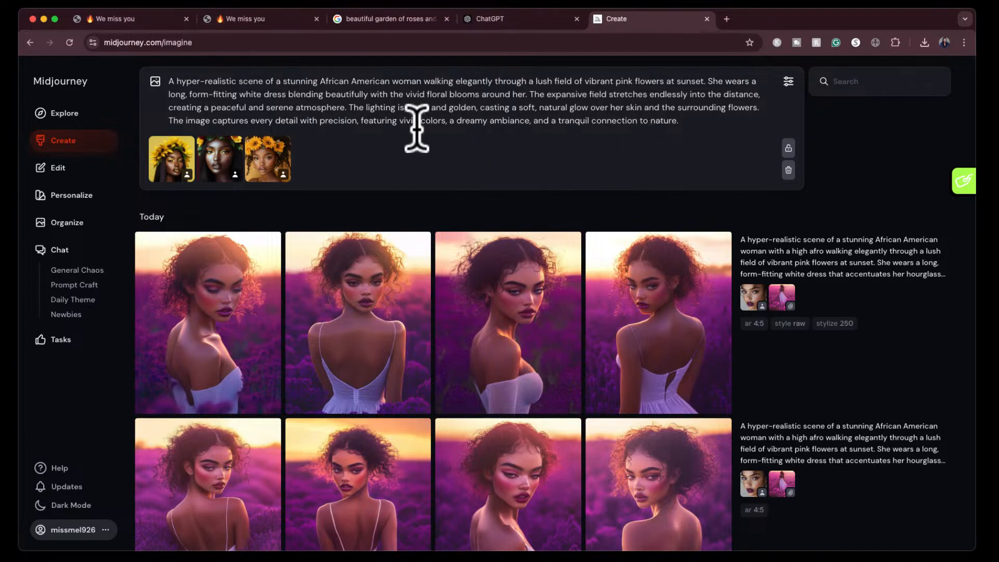
drag(450, 125, 535, 127)
key(BackSpace)
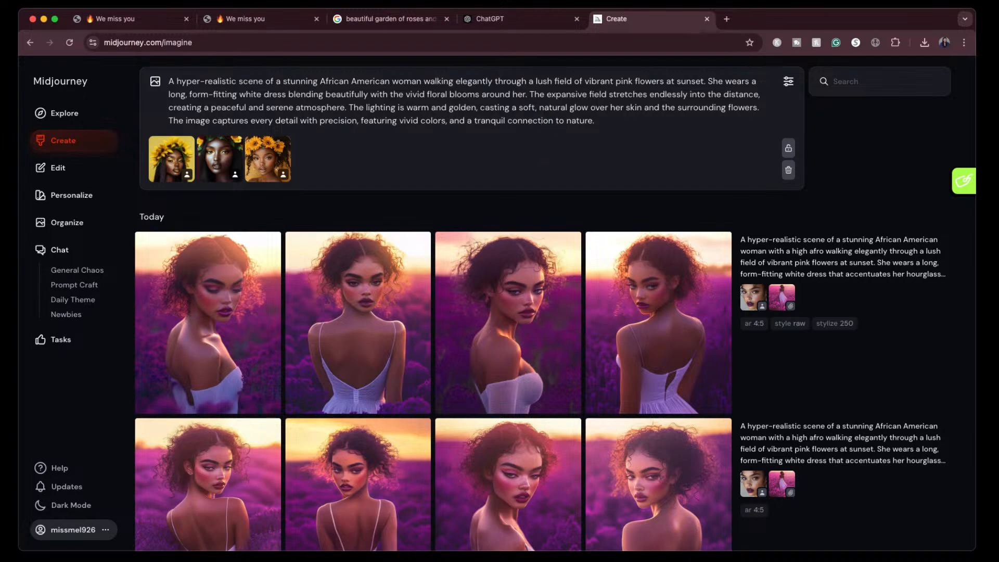
- Switch the mode to Standard, set the stylization to 150, and generate the images
click(789, 81)
mouse_move(644, 249)
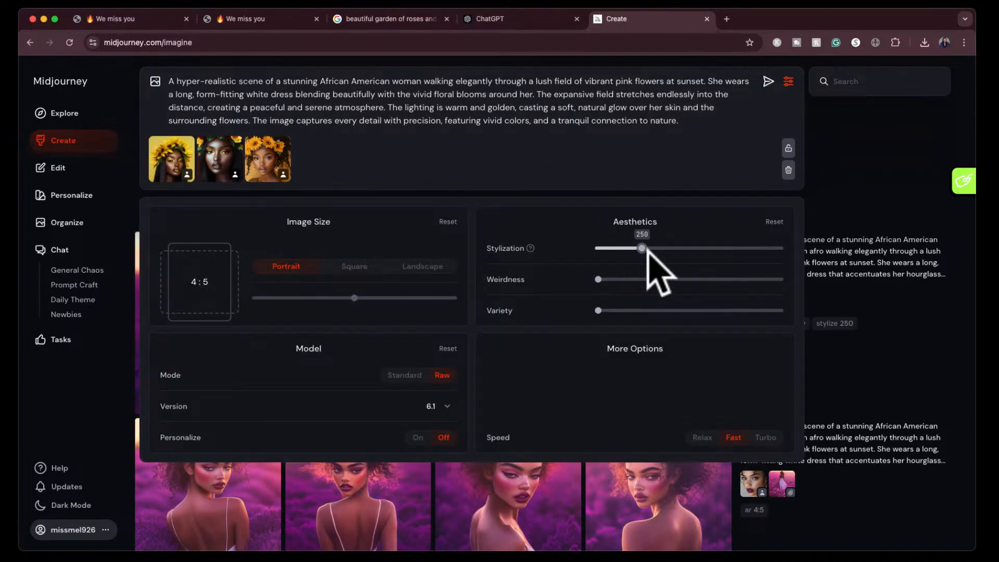
click(405, 376)
drag(631, 246, 603, 249)
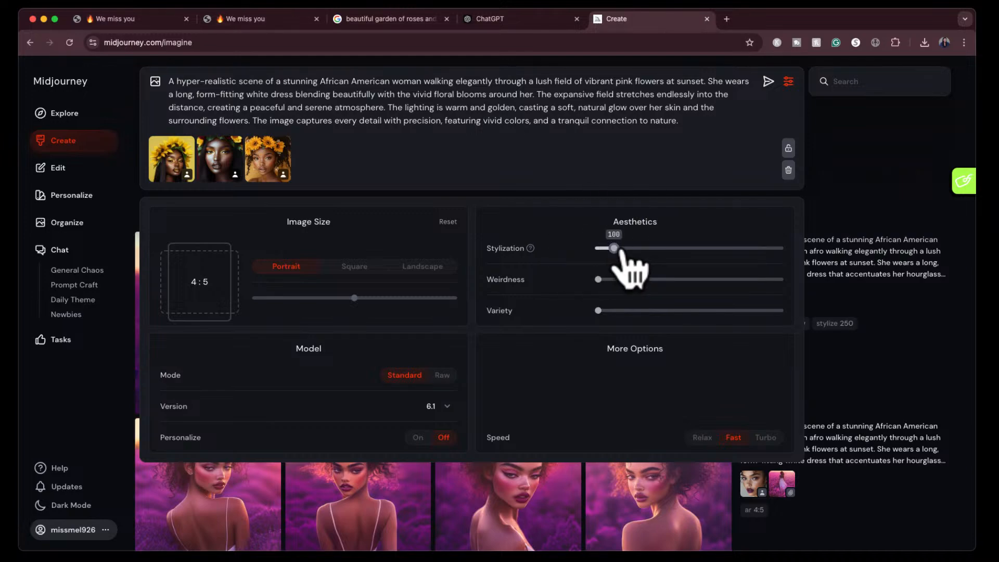
click(769, 80)
click(788, 82)
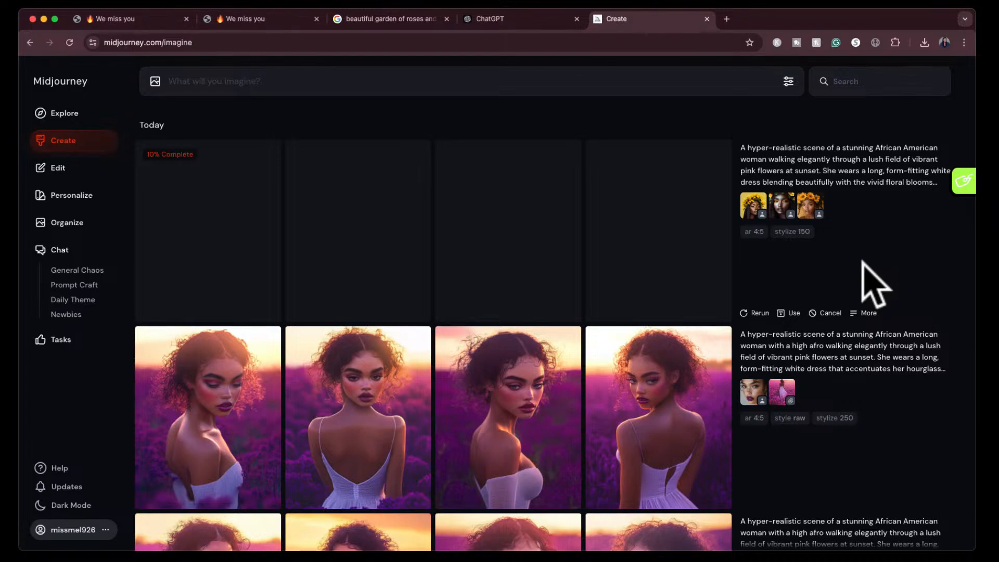
- View the first image of the earlier non-Raw purple-field set enlarged and search for images similar to it
scroll(769, 313, down, 4)
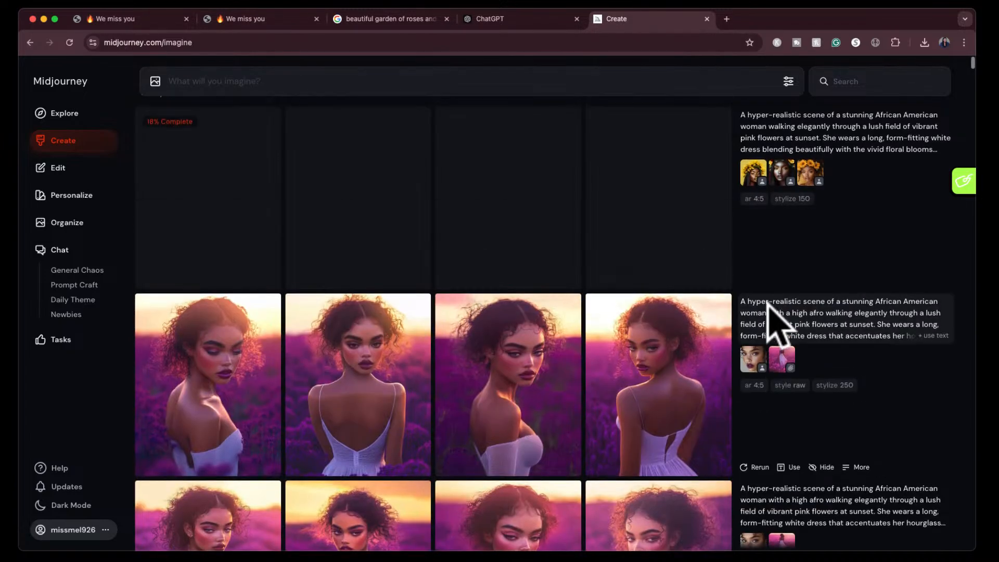
scroll(767, 313, down, 2)
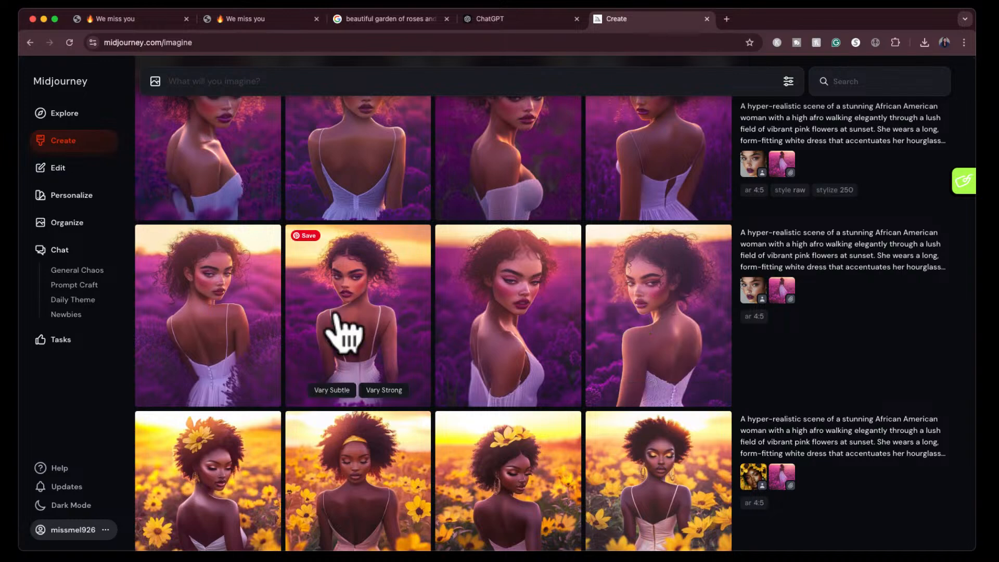
click(204, 315)
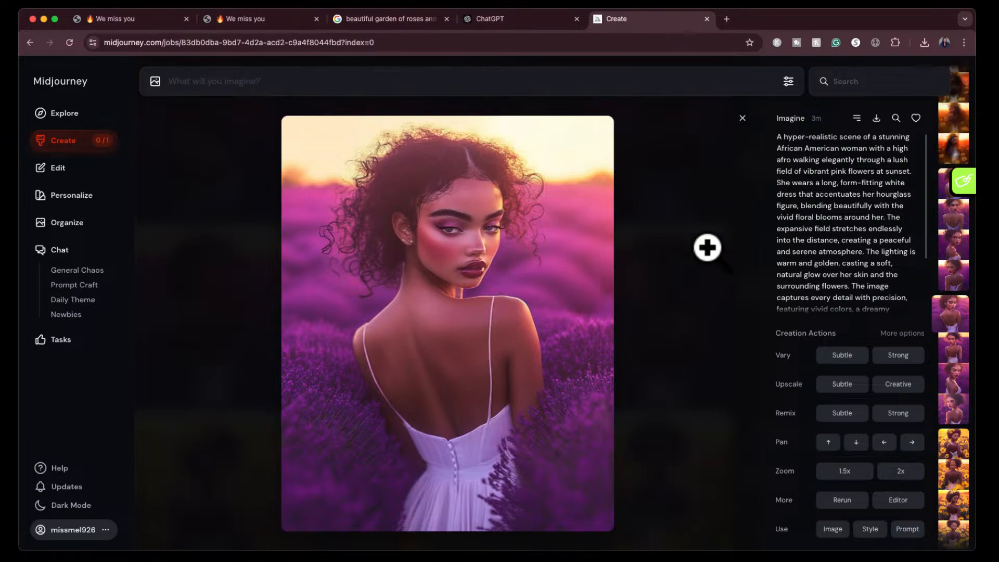
click(895, 118)
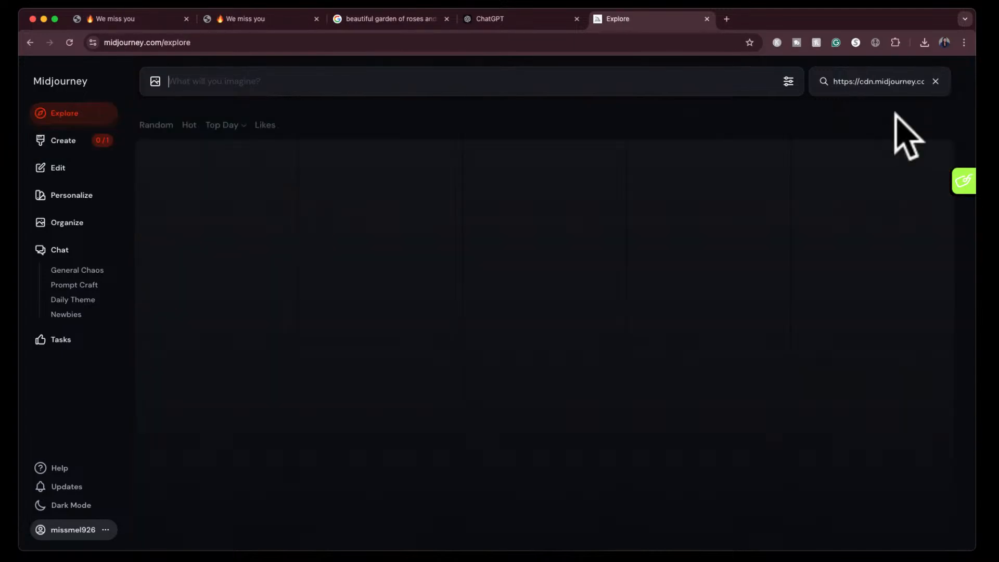
- Browse the similar-image results and view the lavender-field woman in a white dress seen from behind, including her prompt details
scroll(759, 367, down, 1)
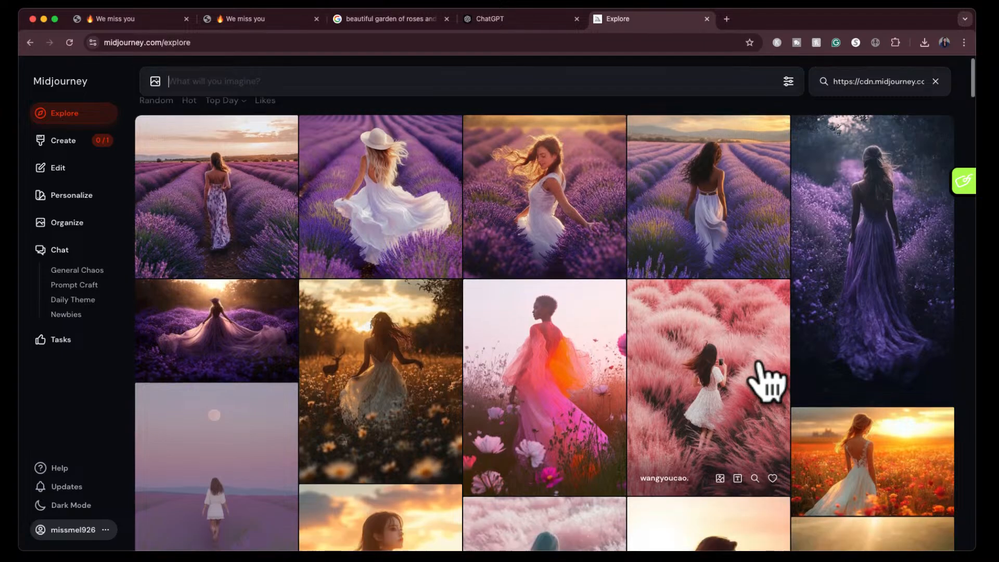
scroll(758, 364, up, 1)
scroll(758, 363, down, 1)
scroll(758, 363, down, 7)
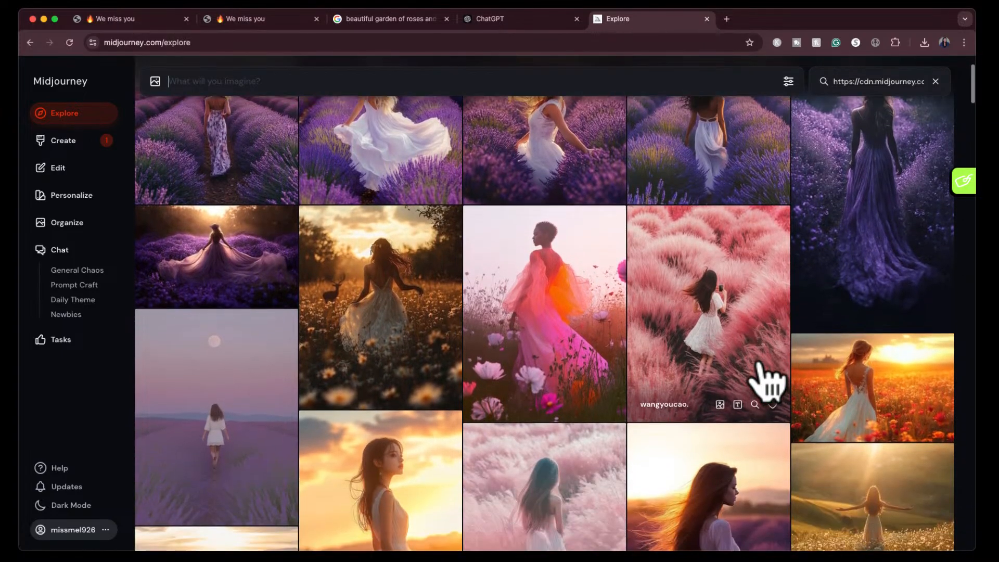
scroll(767, 382, down, 4)
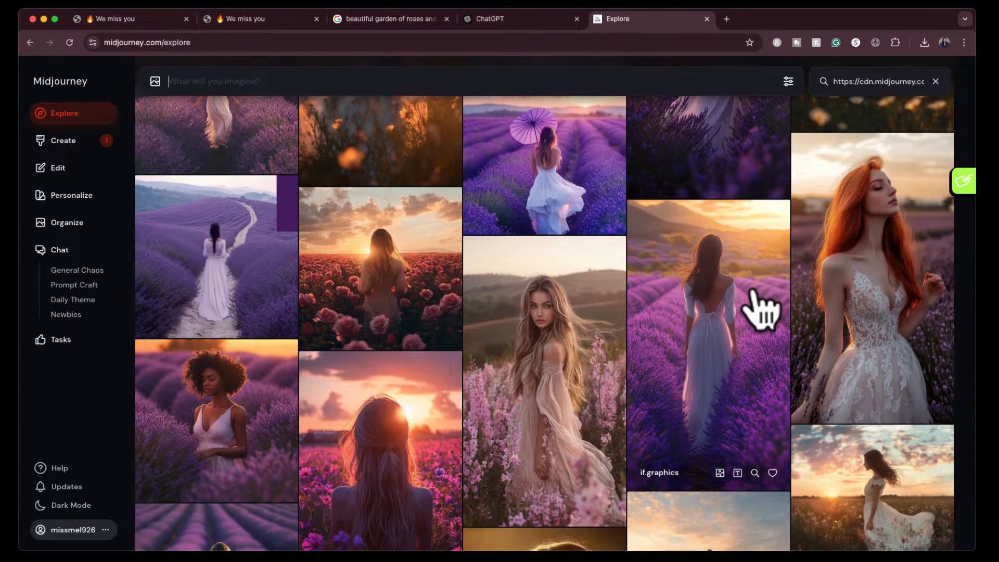
click(753, 294)
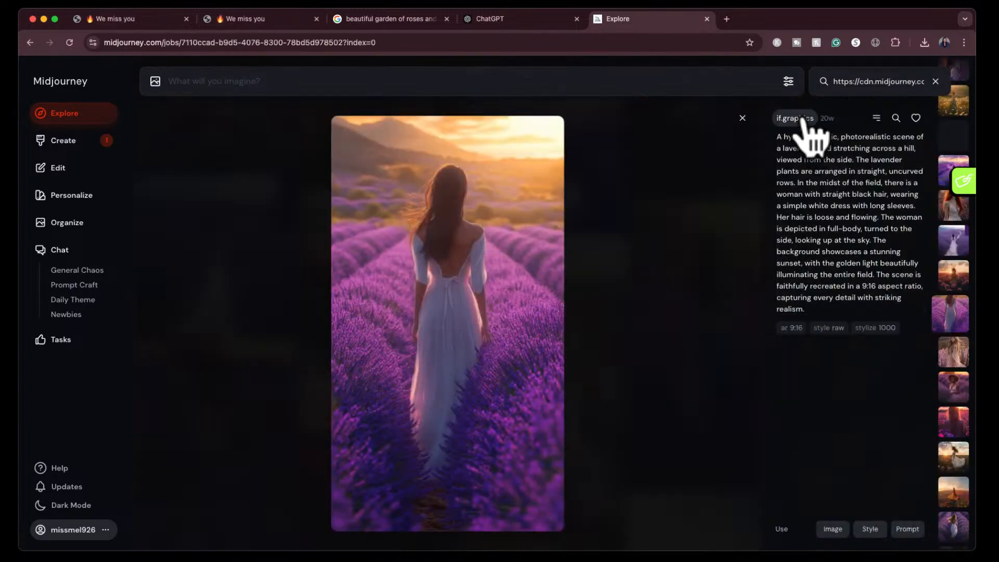
click(745, 121)
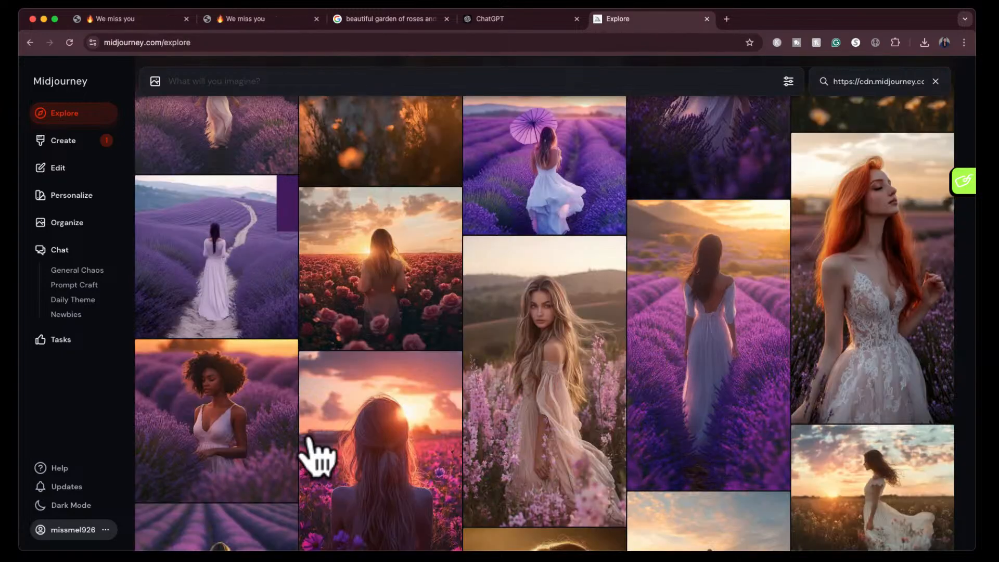
- Open the image of the curly-haired woman in the lavender field and take a screenshot of it
click(221, 413)
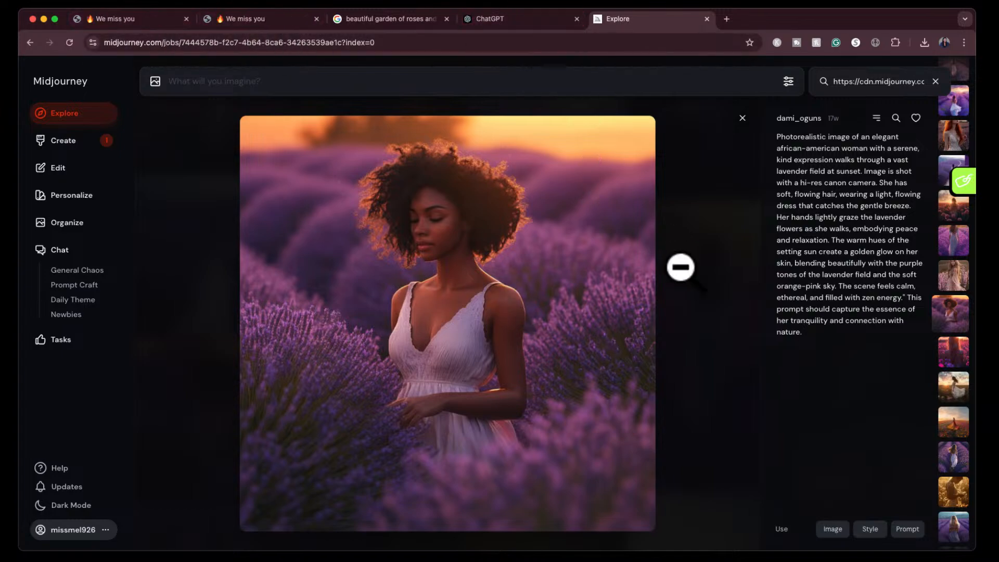
key(super+shift+4)
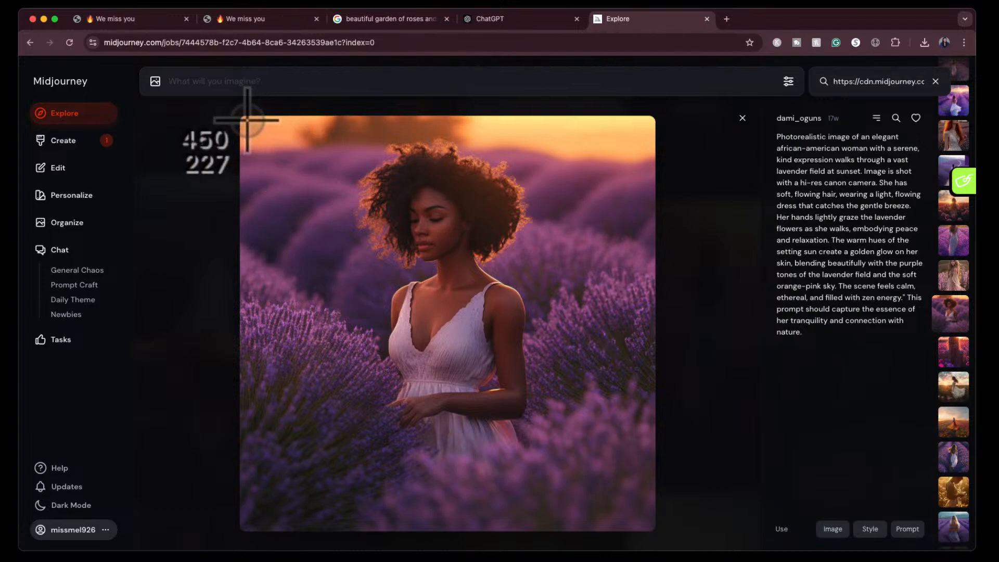
key(Escape)
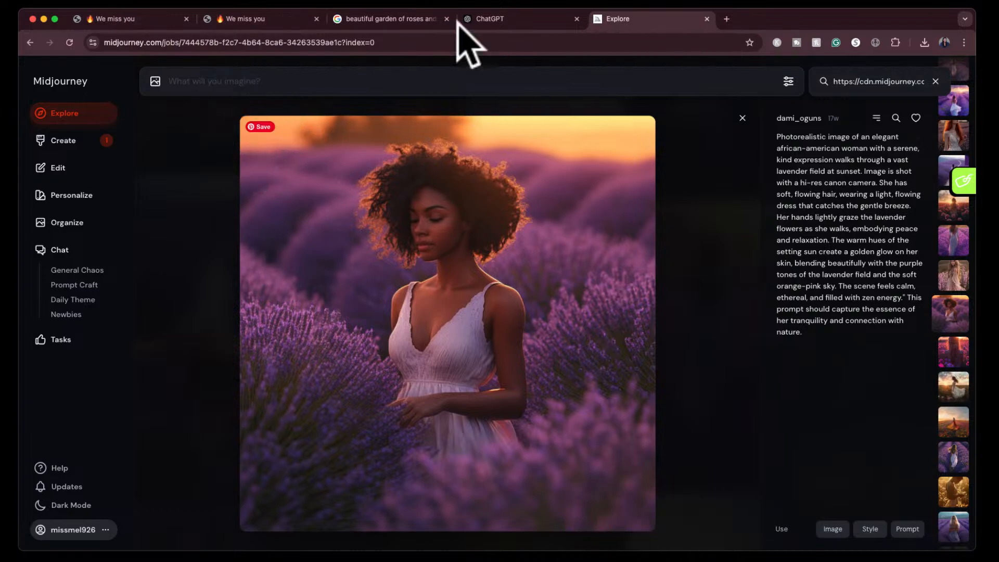
- Switch to ChatGPT, attach the lavender-field screenshot and send "create a midjourney prompt for you based on this image"
click(479, 10)
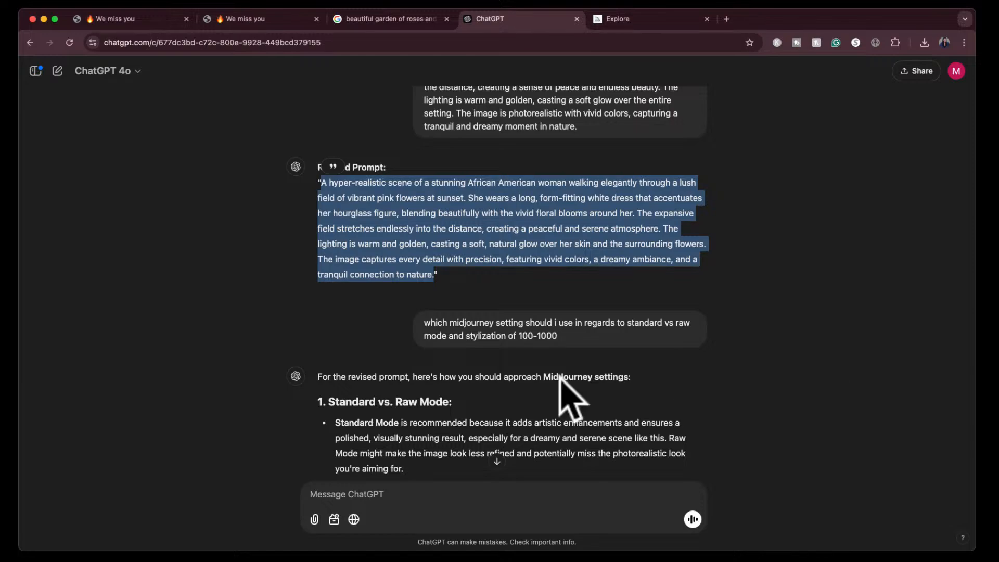
scroll(547, 380, down, 10)
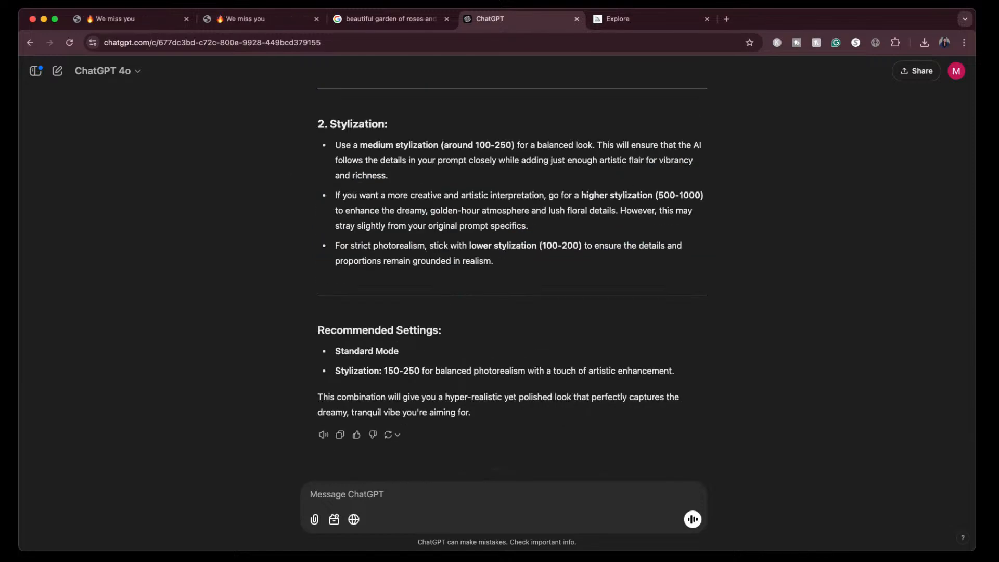
drag(385, 557, 423, 508)
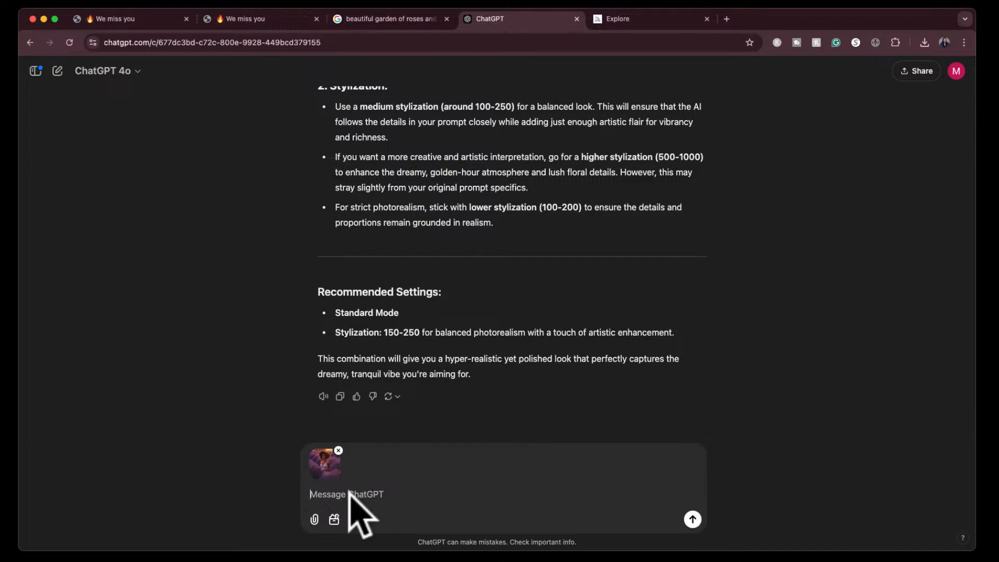
text(create a midjourney prompt for you based on this ima)
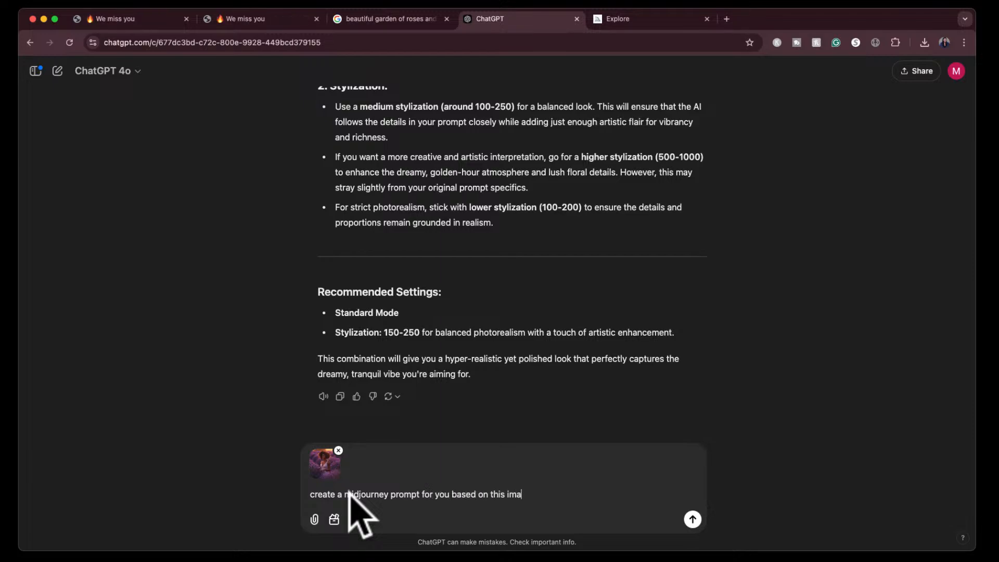
text(ge)
key(Return)
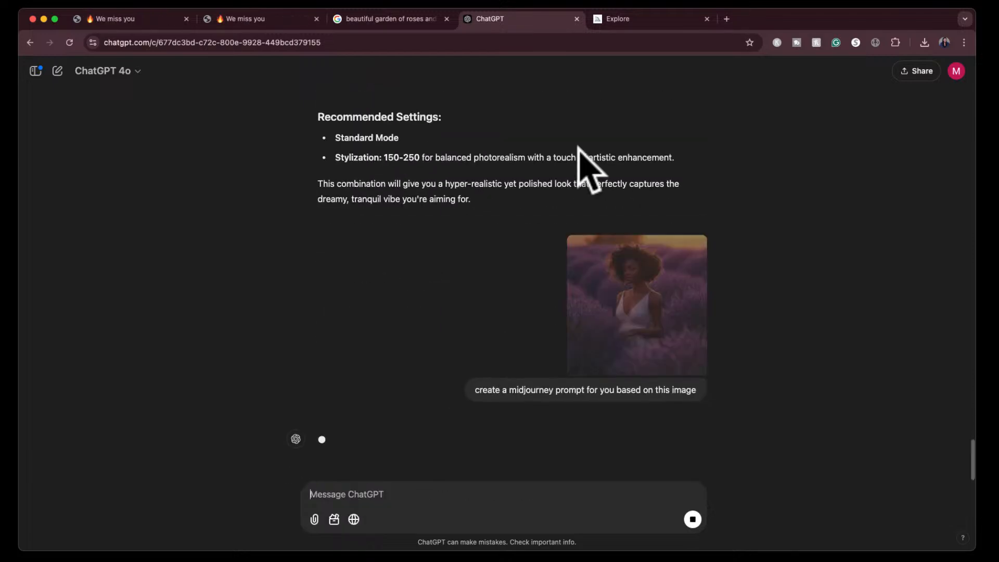
- Return to Midjourney, close the lavender image and search the Explore gallery for "mona lisa"
click(632, 19)
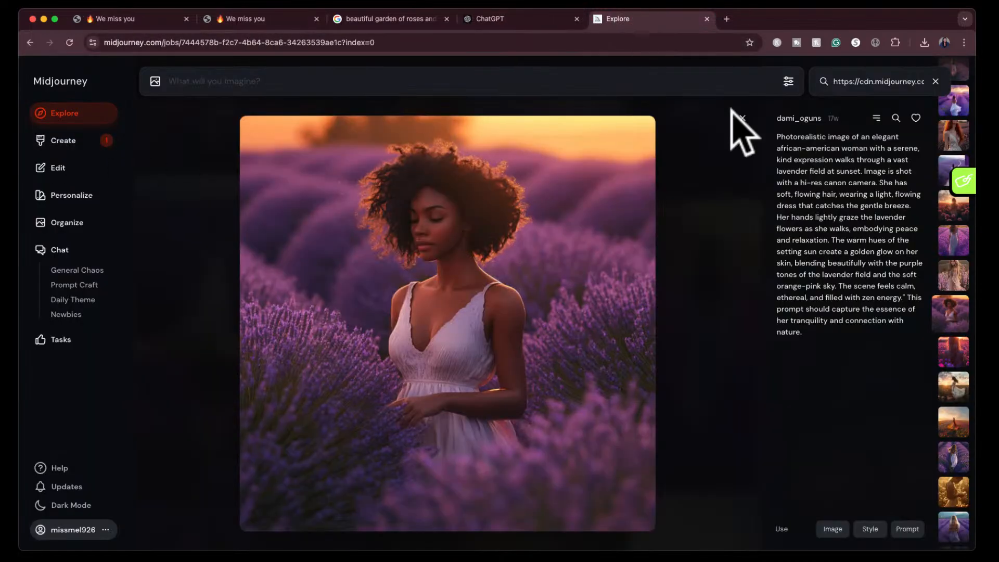
click(743, 119)
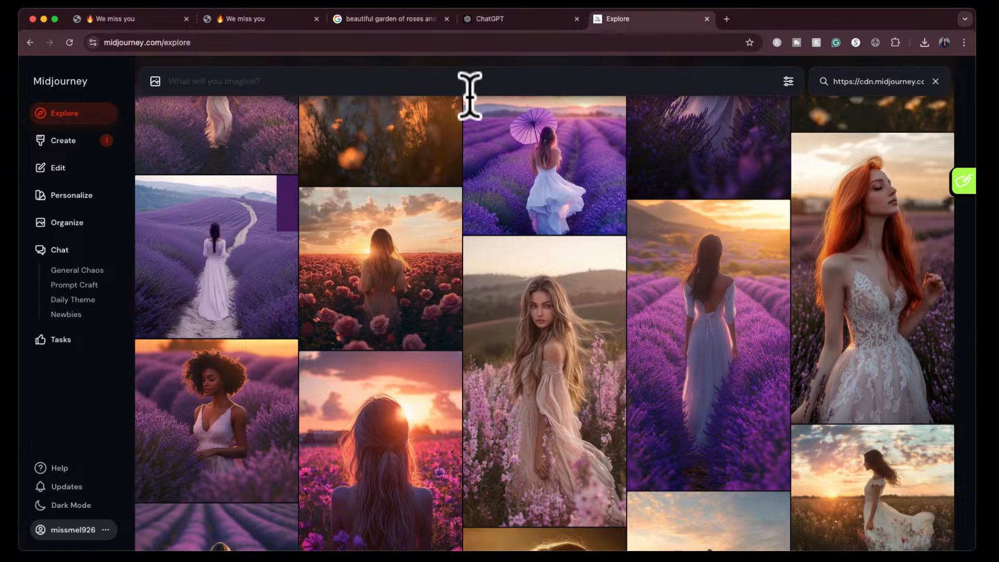
click(79, 120)
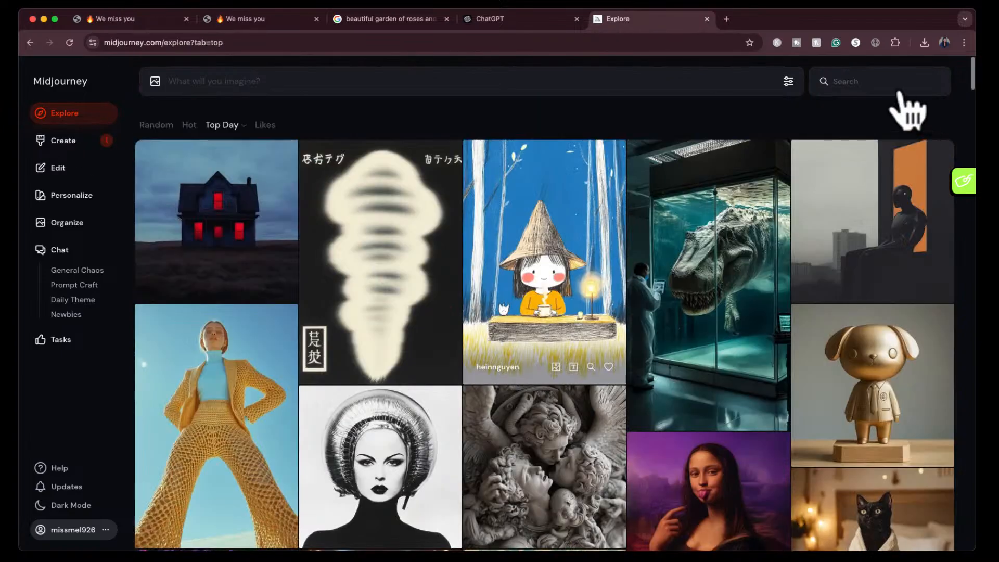
click(845, 83)
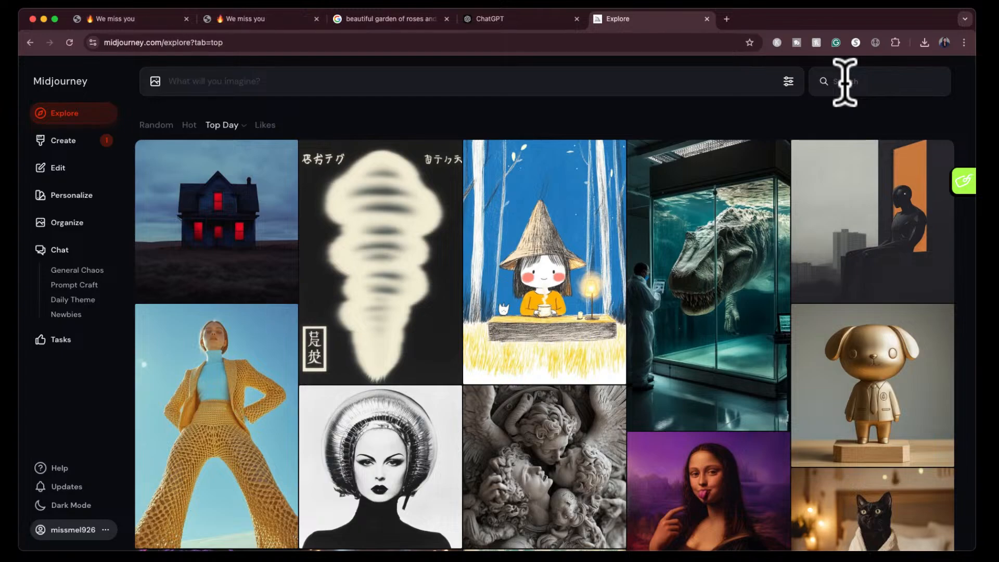
scroll(705, 432, down, 3)
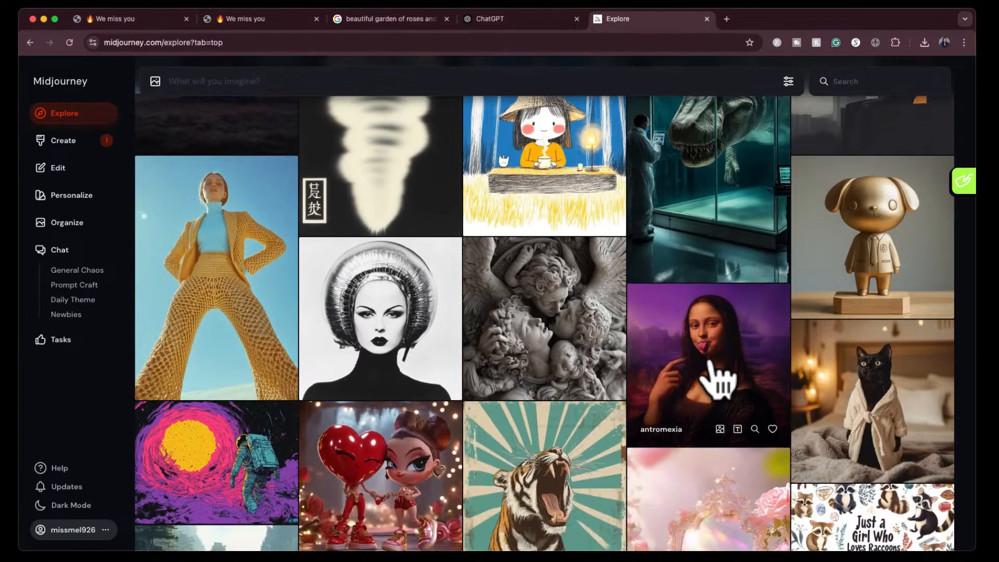
scroll(723, 370, up, 3)
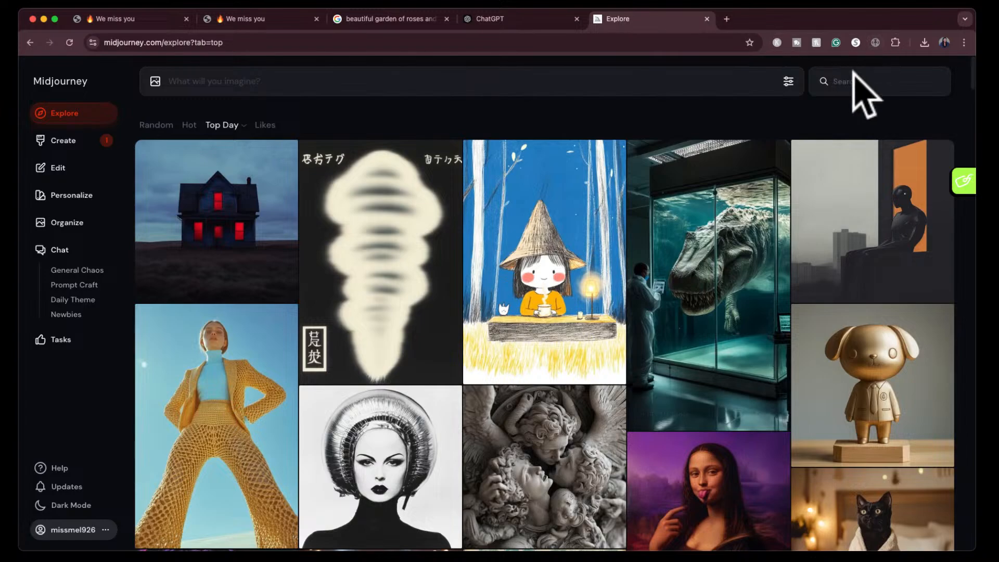
text(mona lisa)
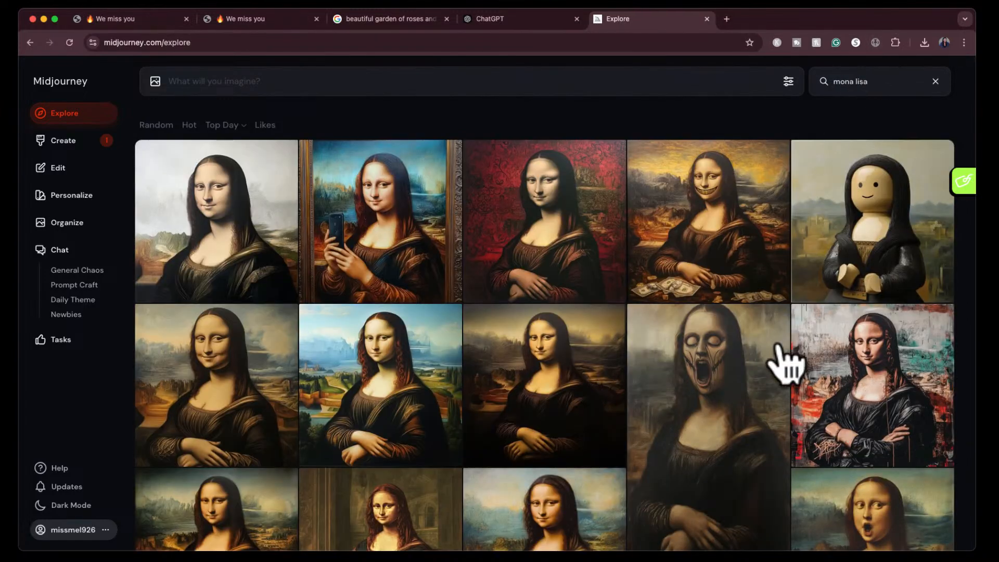
- Open the muscular Mona Lisa with crossed arms from the search results and take a screenshot of the image
scroll(786, 364, down, 1)
scroll(786, 364, down, 2)
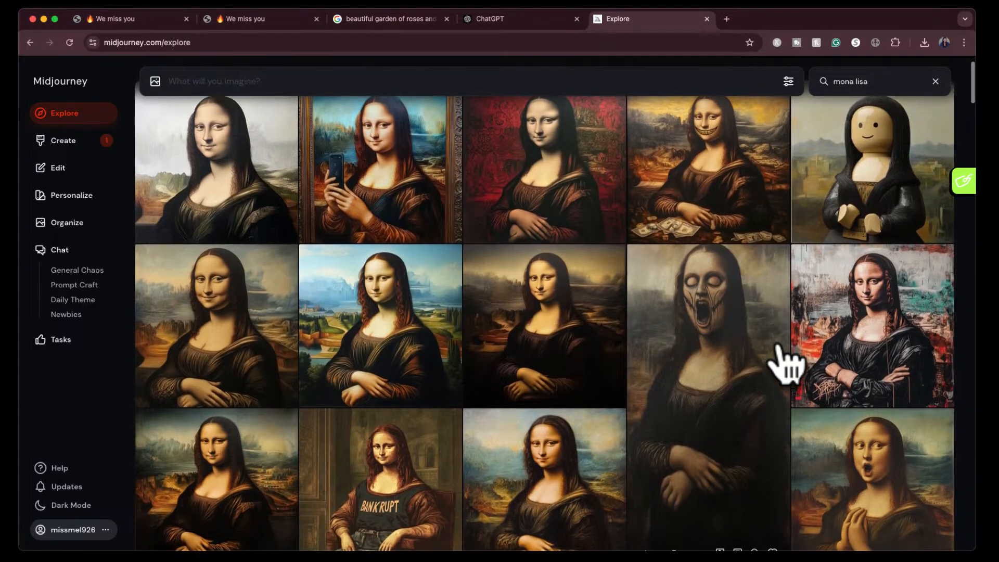
scroll(786, 364, down, 4)
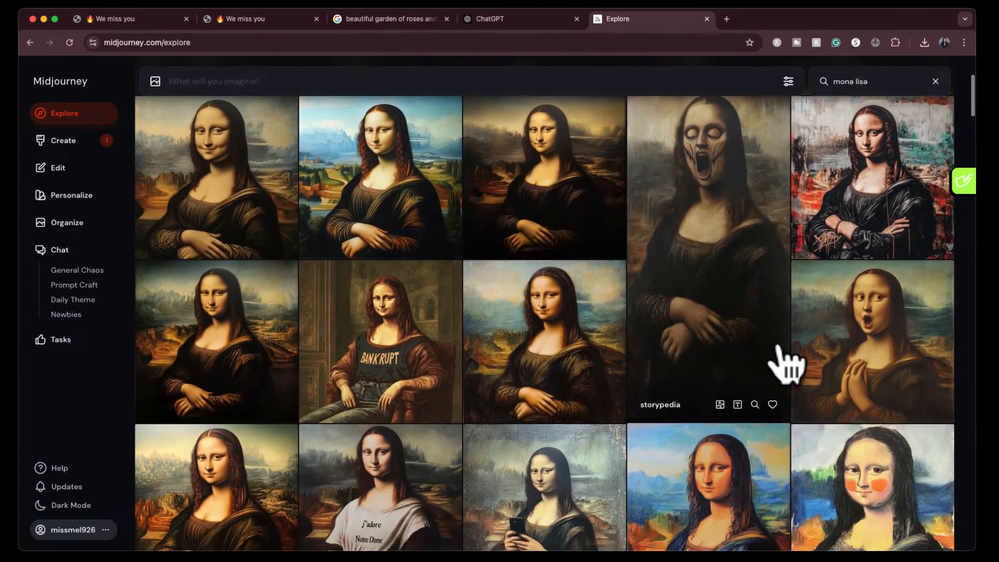
scroll(786, 364, down, 8)
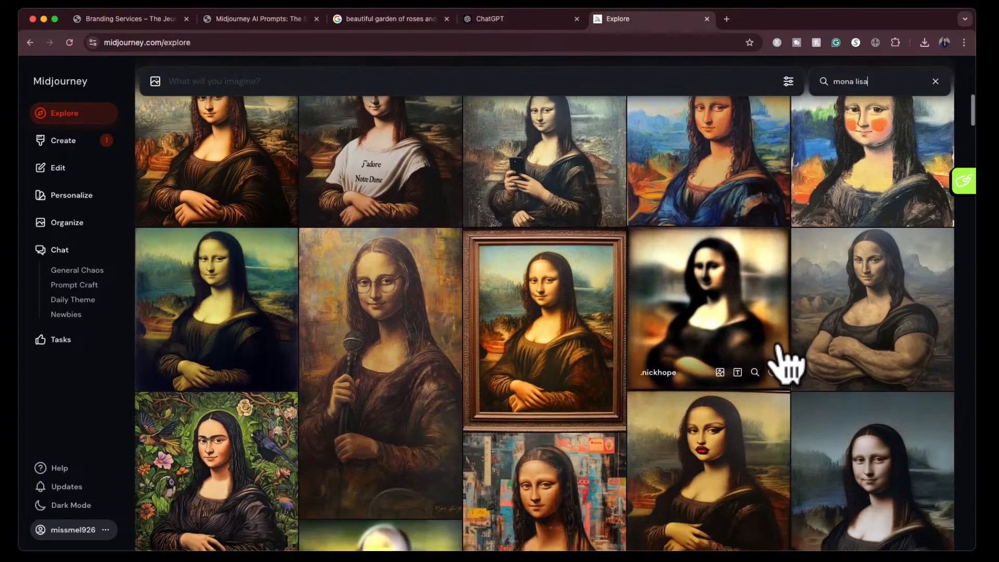
click(887, 301)
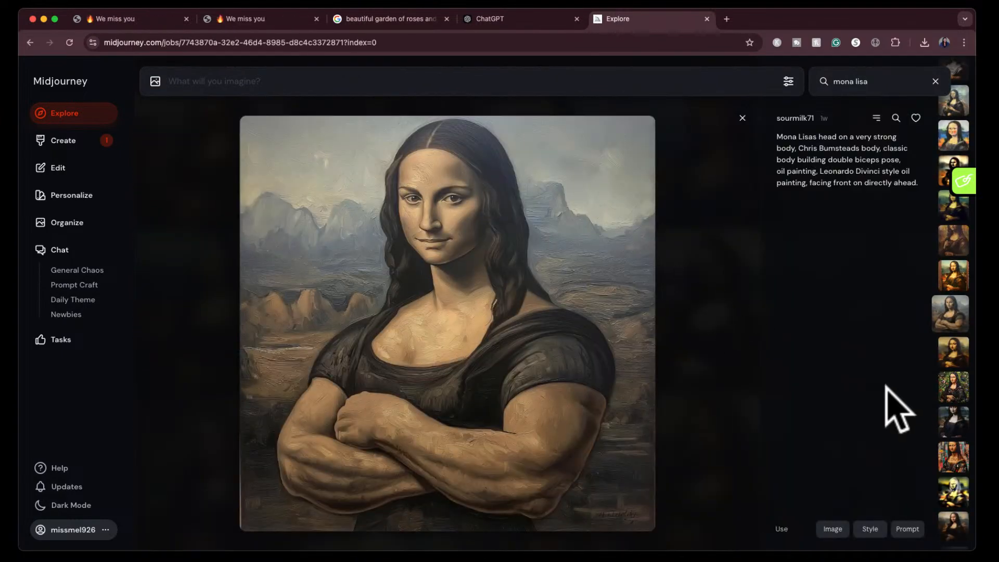
key(super+shift+4)
click(623, 446)
drag(623, 446, 656, 530)
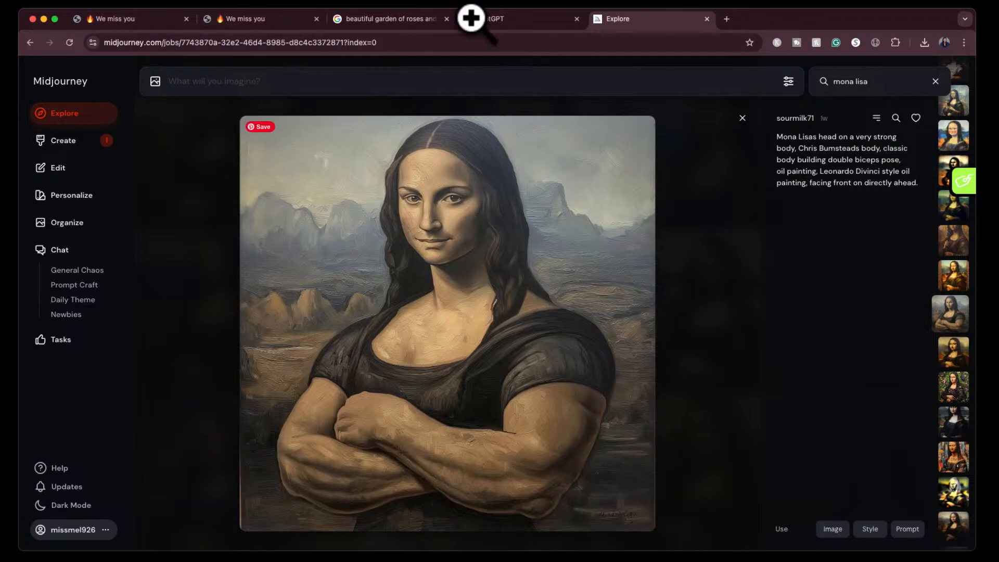
- Switch to ChatGPT, attach the Mona Lisa screenshot and send "create a midjourney prompt for this based on the image"
click(502, 18)
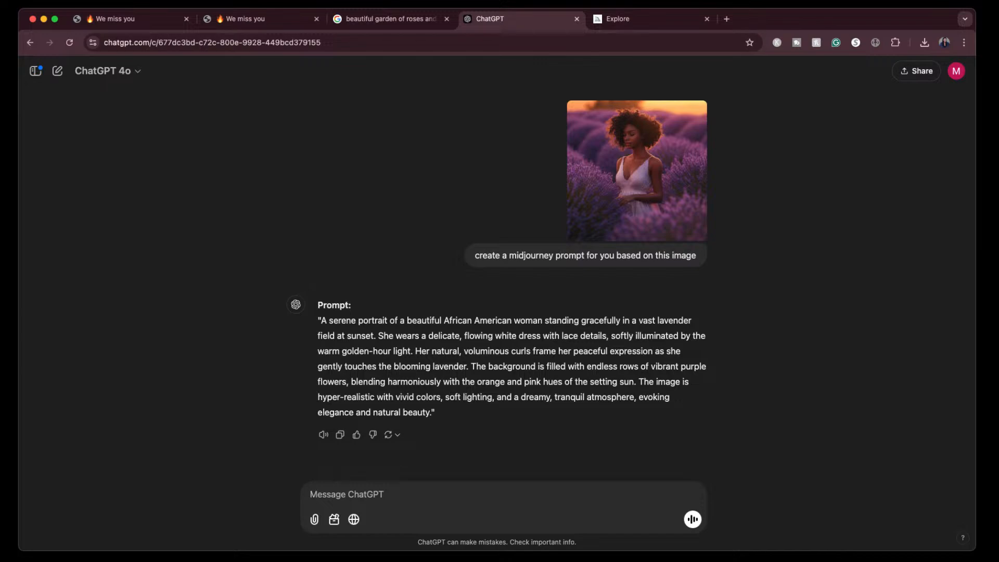
drag(629, 407, 493, 495)
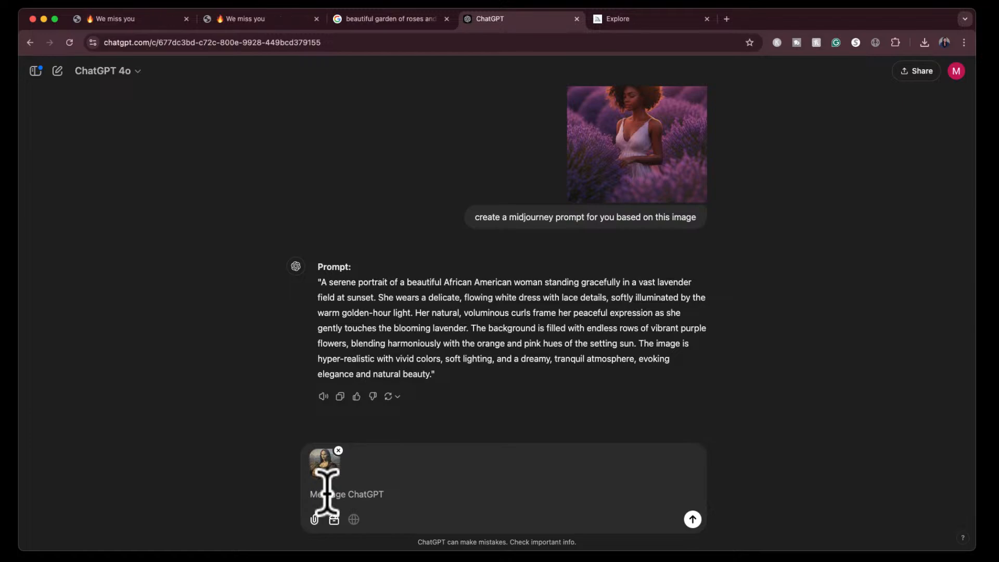
text(create a midjourney prompt for this based on the ima)
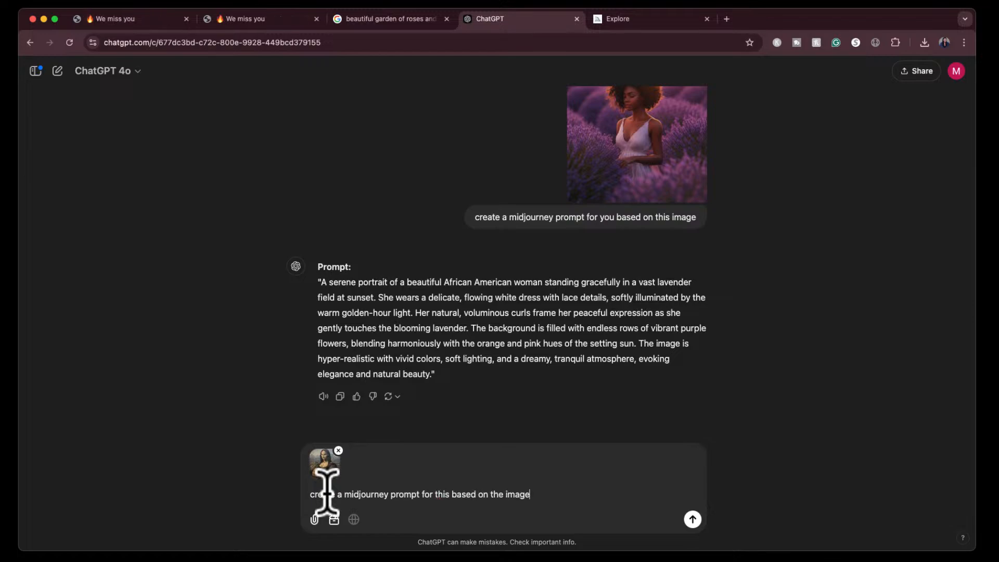
text(ge)
key(Return)
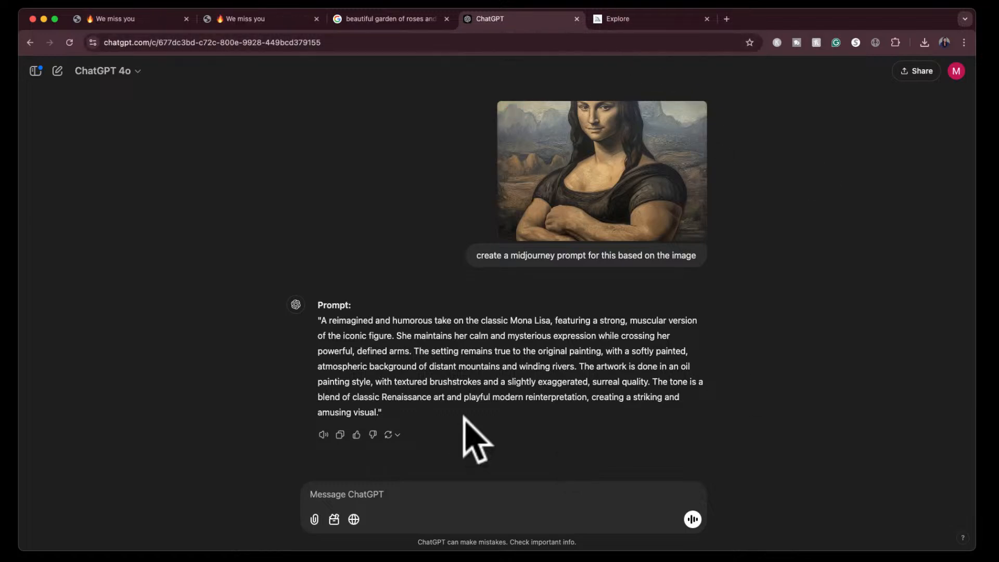
- Return to Midjourney's created images and generate a strong variation of the third image in the newest yellow-flower set
click(653, 19)
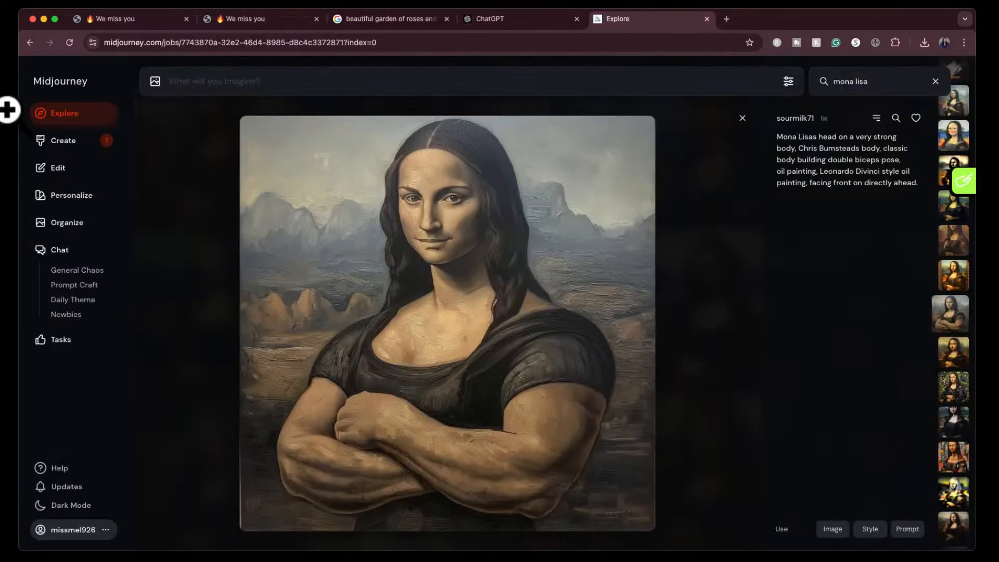
click(58, 142)
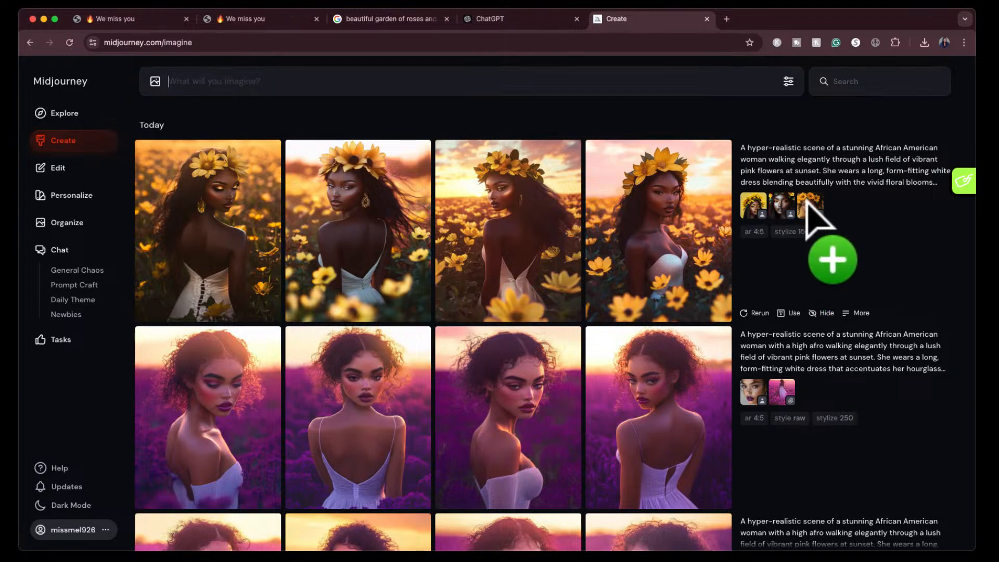
click(499, 218)
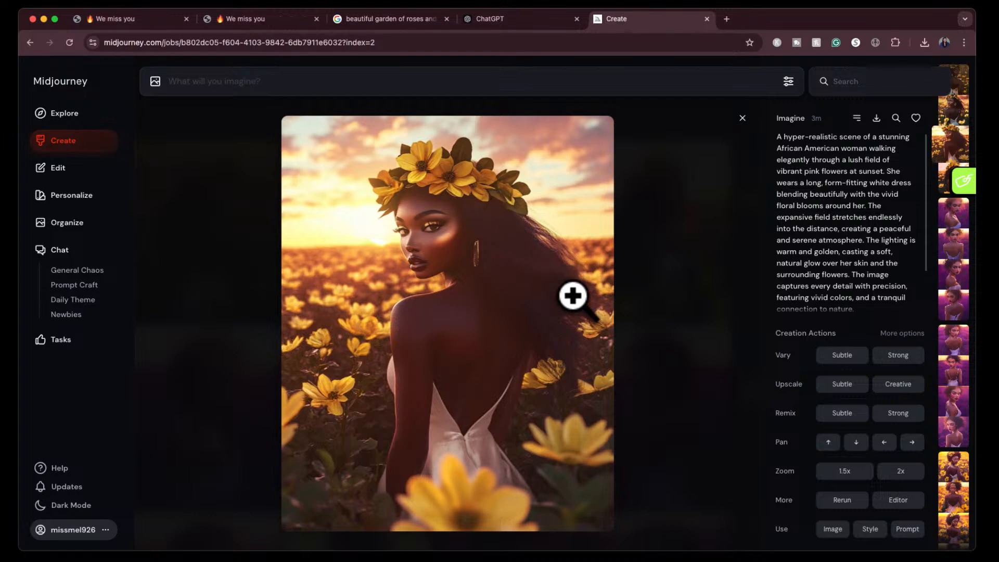
click(905, 362)
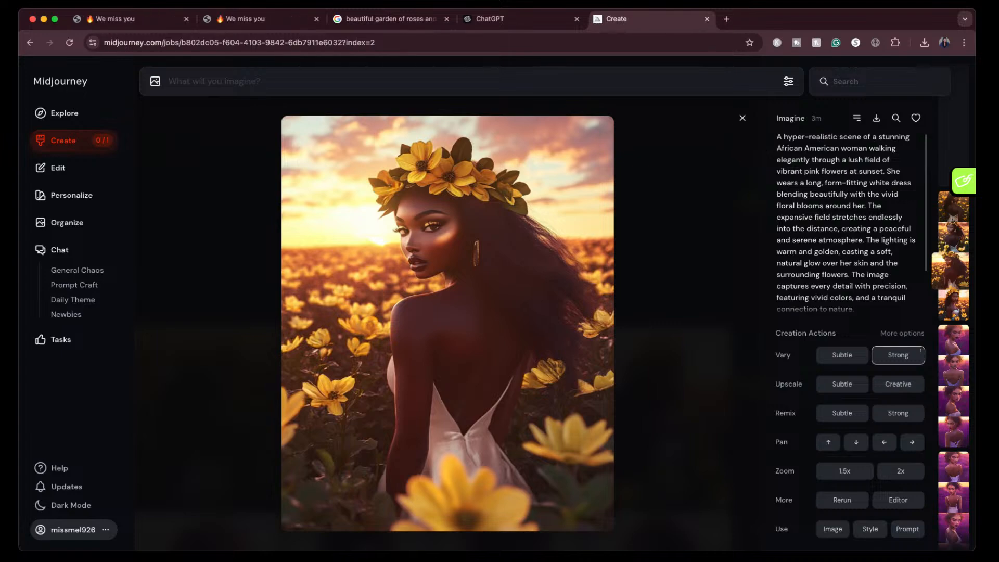
click(742, 118)
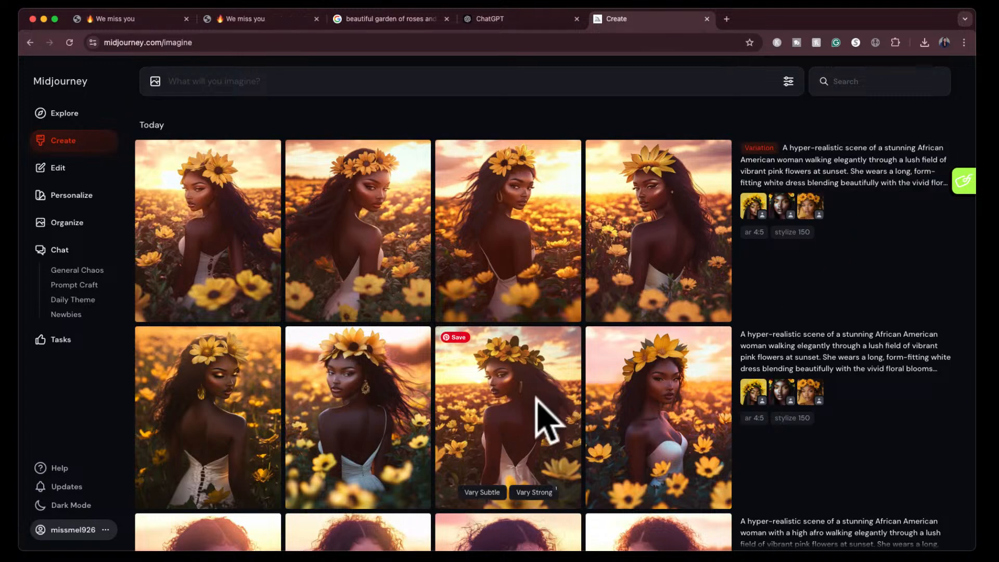
- View the fourth image of the new yellow-flower variation set enlarged
click(640, 240)
click(488, 289)
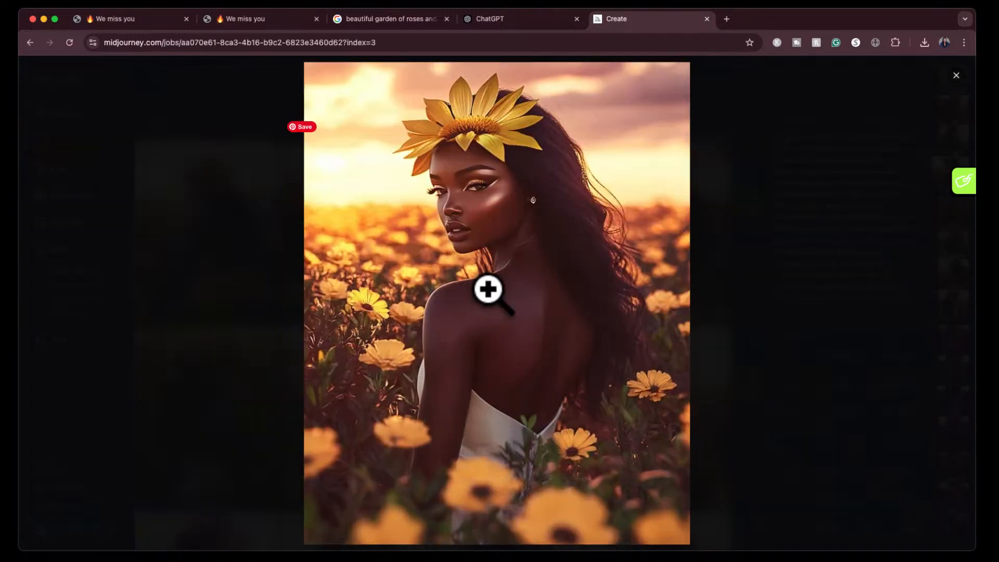
- Close the enlarged yellow-flower image and hide the purple-field image set made with style raw and stylize 250
click(198, 364)
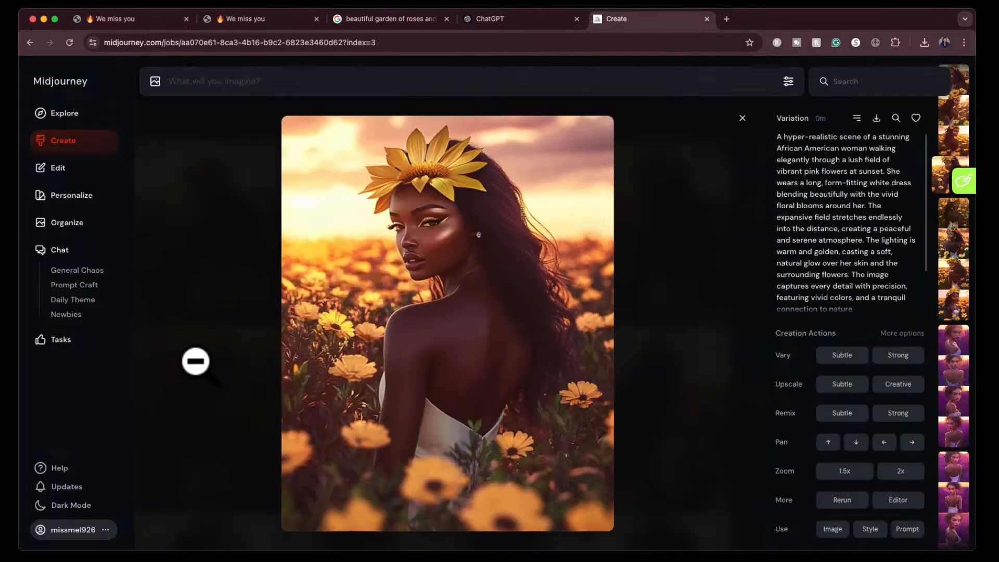
click(736, 122)
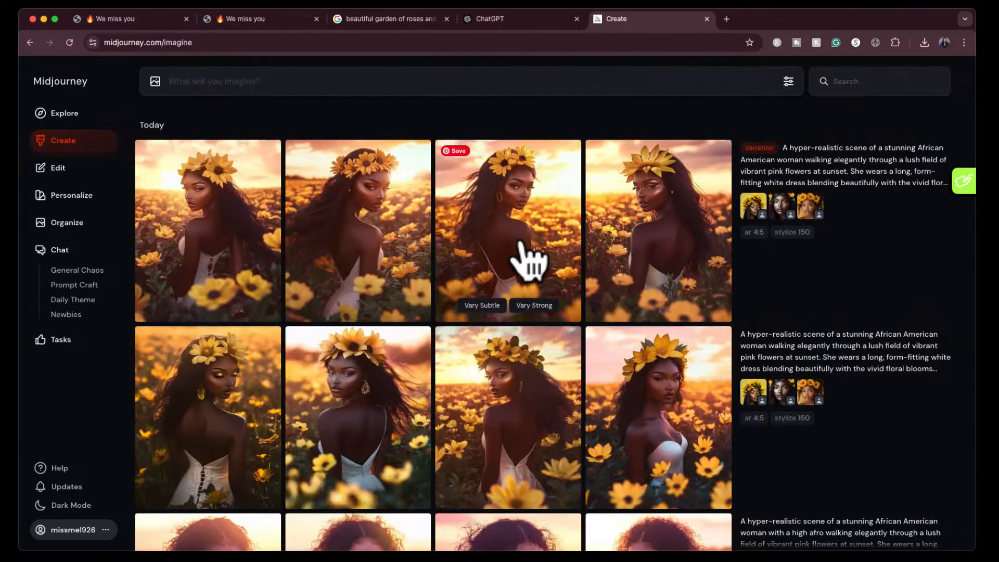
scroll(476, 434, down, 1)
scroll(476, 434, down, 5)
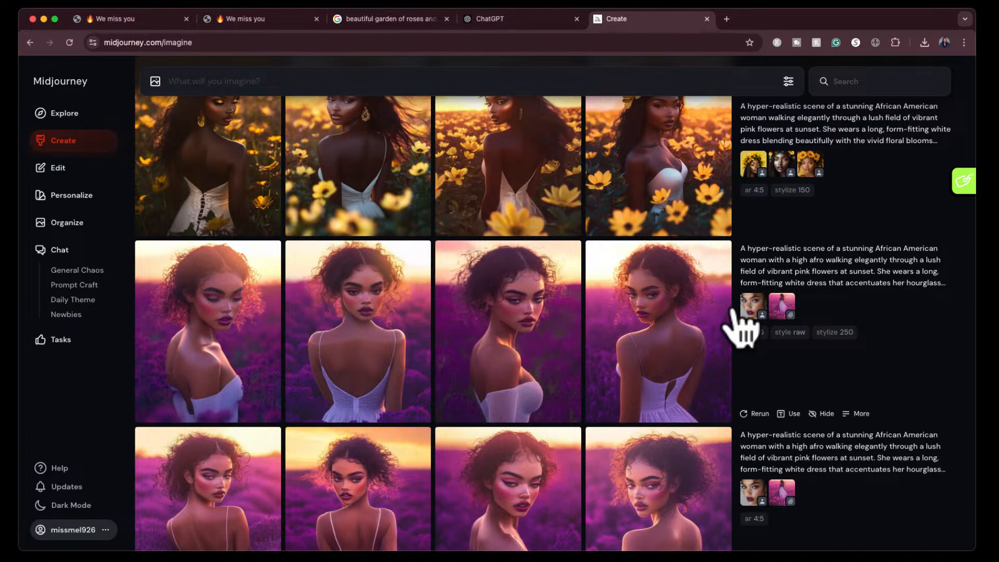
mouse_move(696, 319)
mouse_move(822, 411)
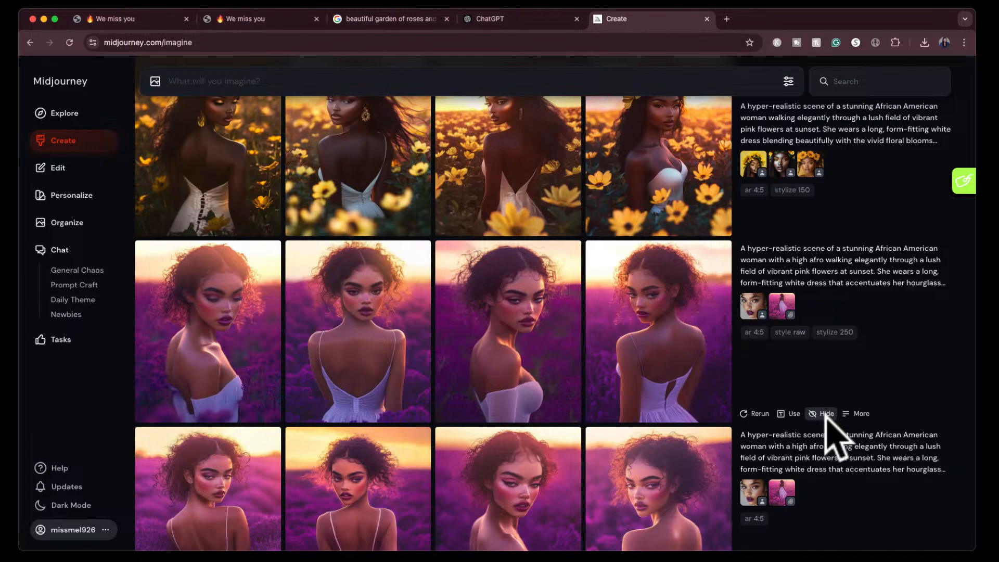
click(822, 415)
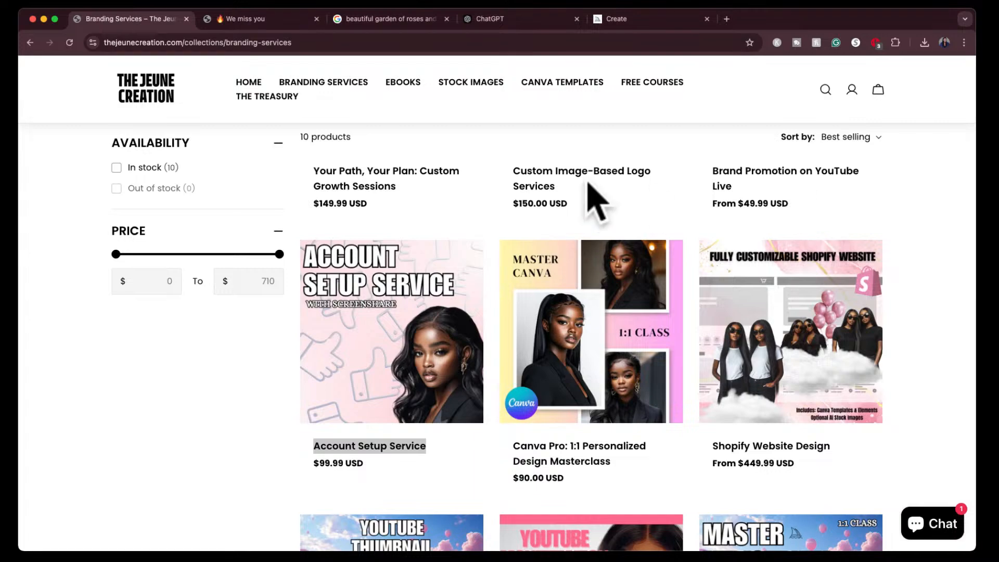
- Look through the products in The Jeune Creation shop's Branding Services collection, down to the custom AI visuals
scroll(591, 196, down, 1)
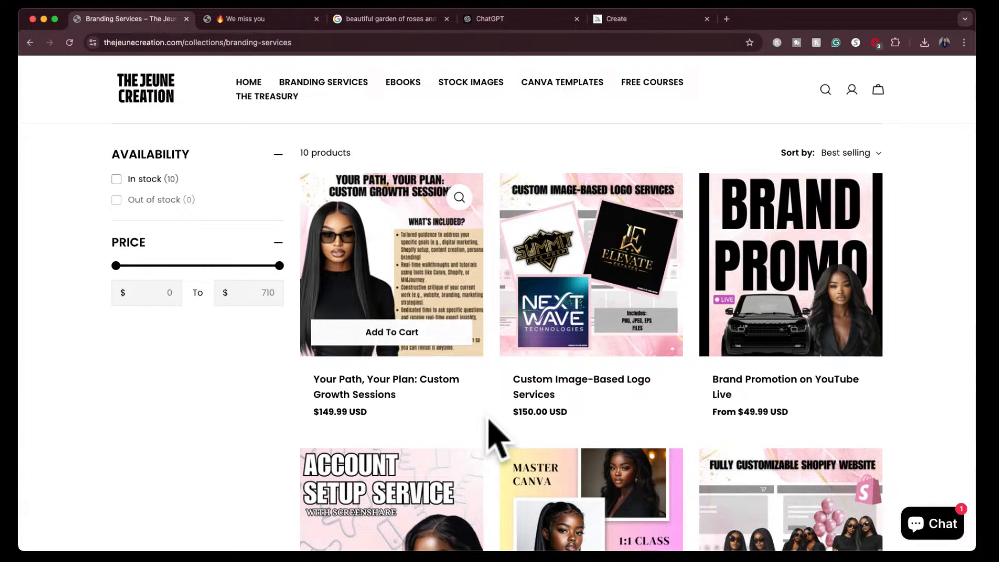
scroll(489, 422, down, 2)
scroll(494, 423, up, 1)
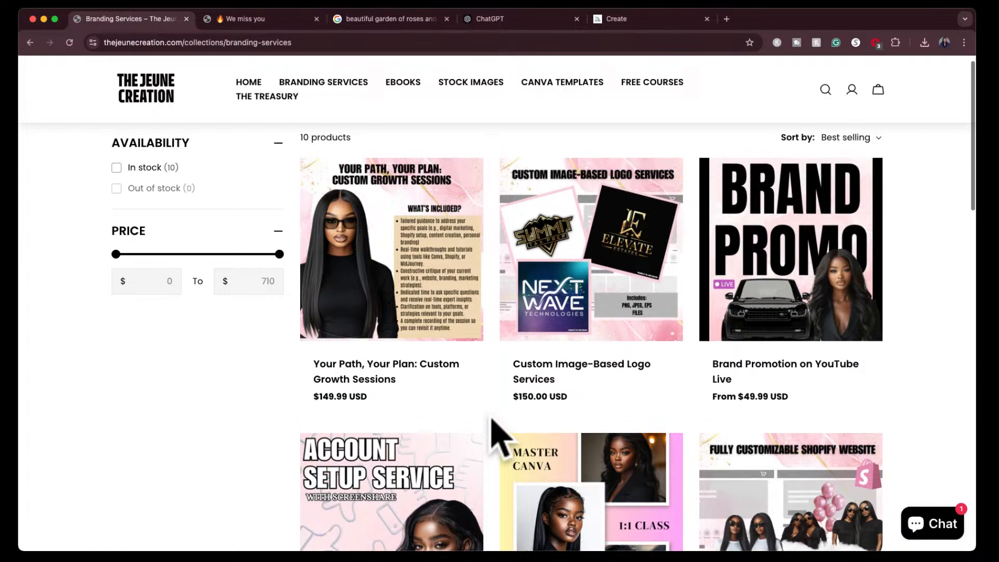
scroll(665, 420, down, 4)
scroll(664, 419, down, 3)
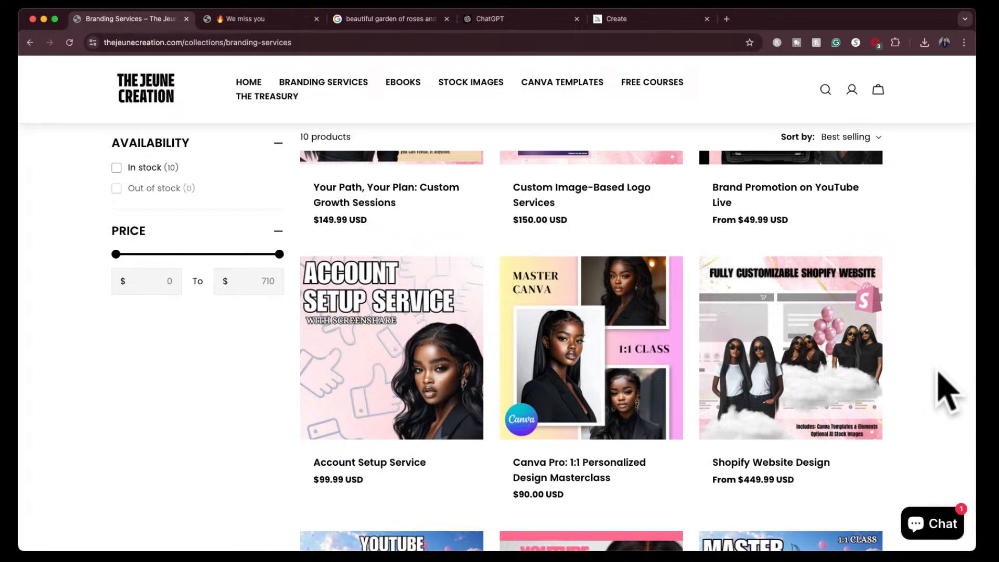
scroll(939, 373, down, 2)
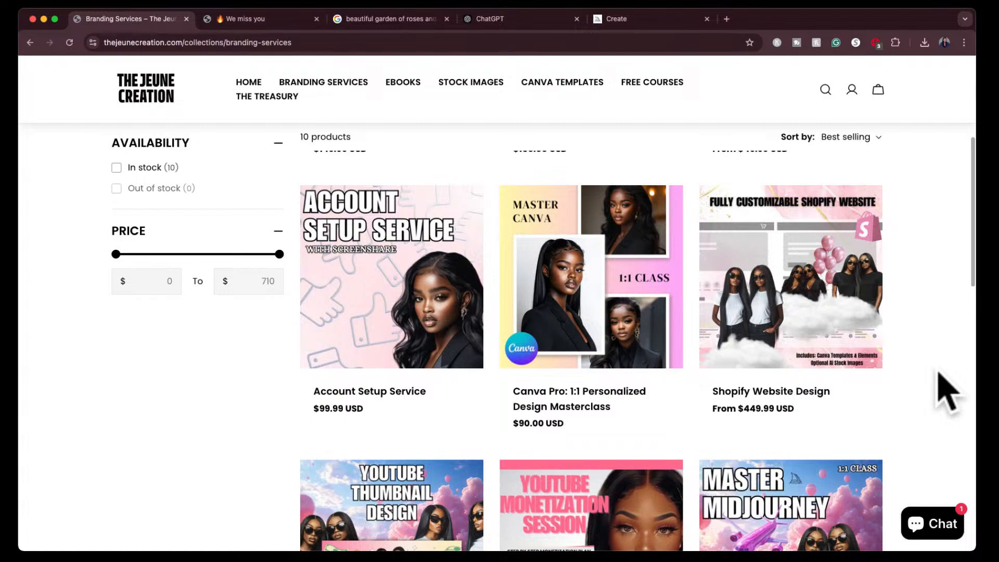
mouse_move(758, 413)
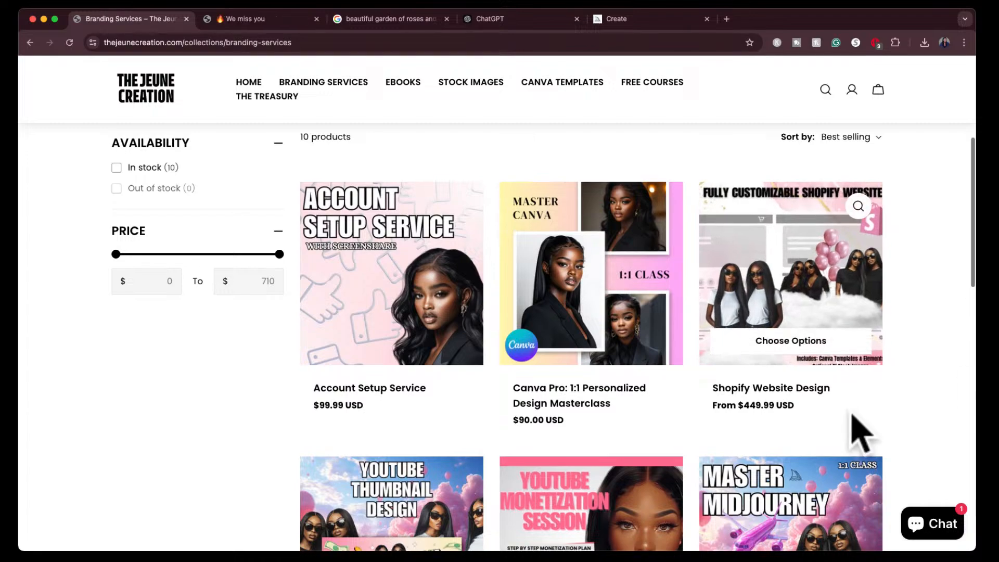
scroll(853, 435, down, 5)
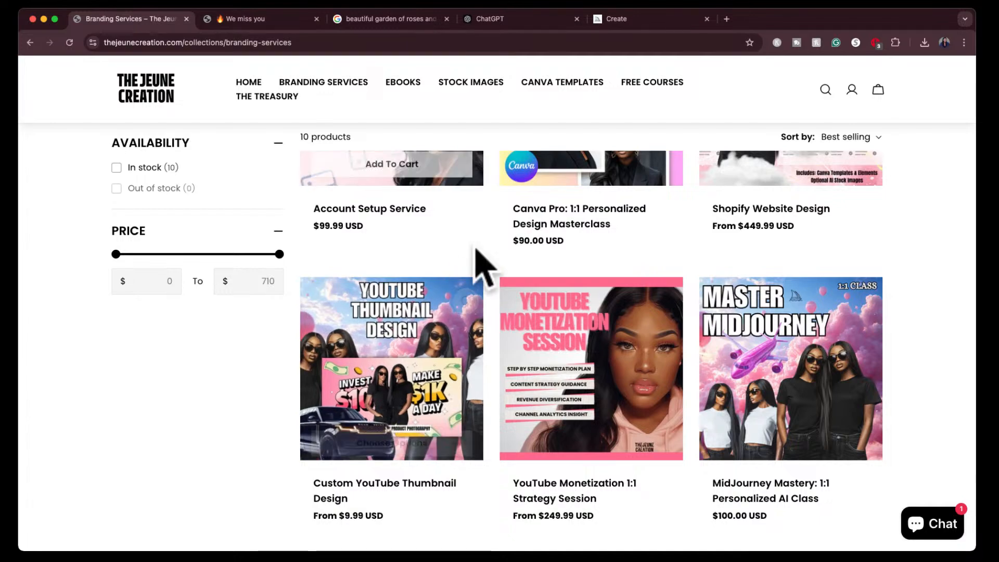
scroll(437, 499, down, 1)
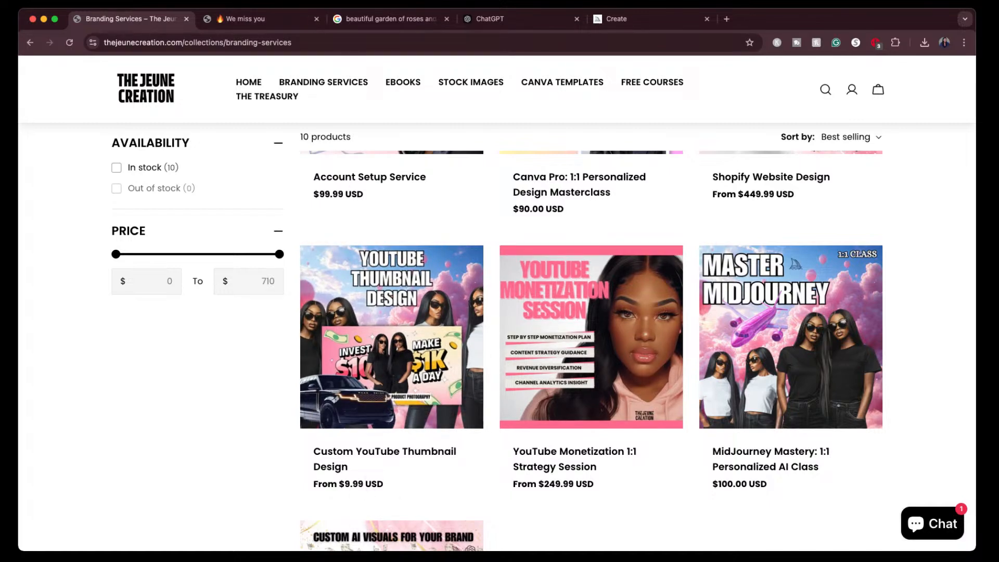
scroll(689, 480, down, 2)
scroll(697, 497, down, 2)
scroll(698, 497, up, 2)
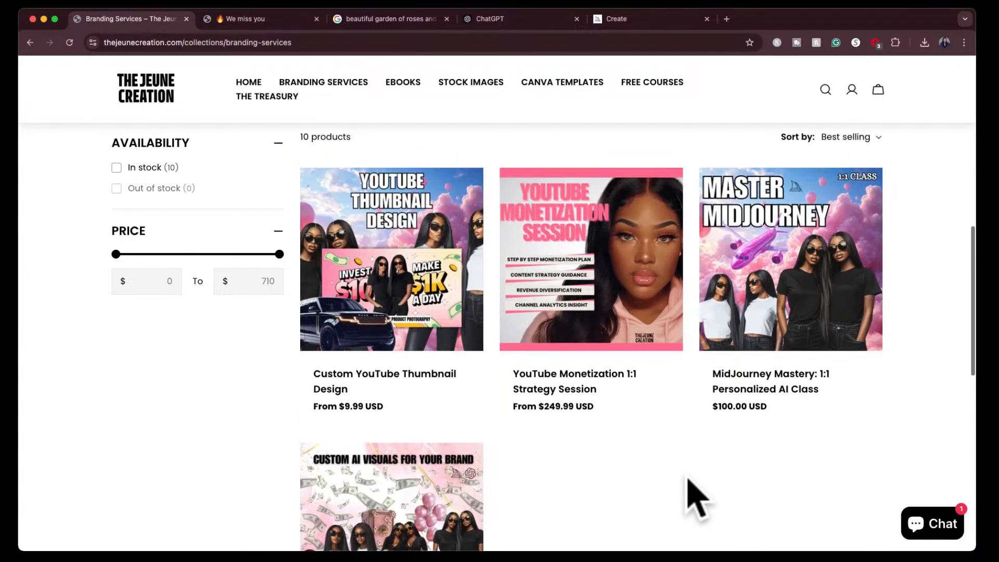
scroll(697, 496, up, 1)
scroll(695, 495, down, 6)
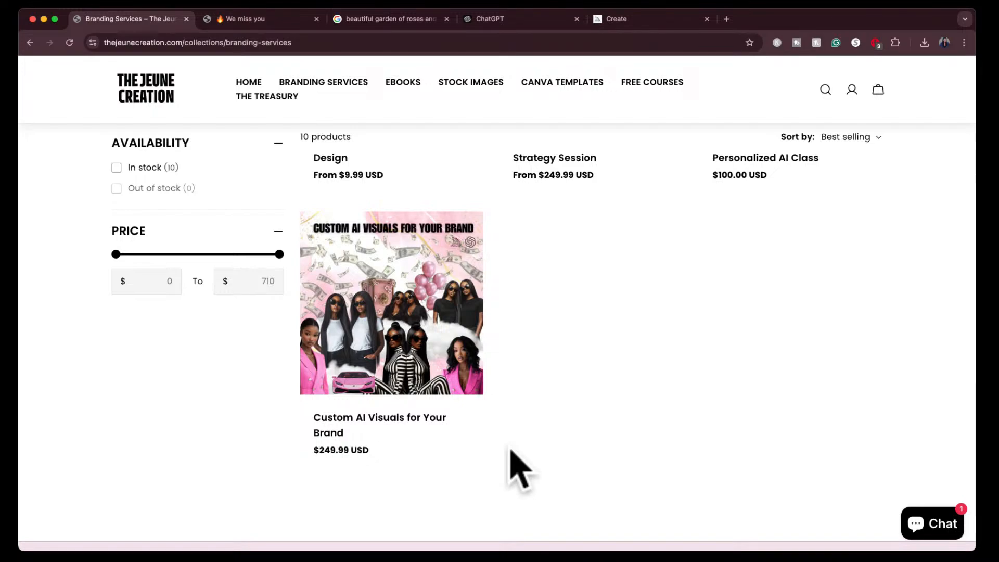
- Open the shop's Stock Images collection and look through its Midjourney AI prompt packs
click(474, 84)
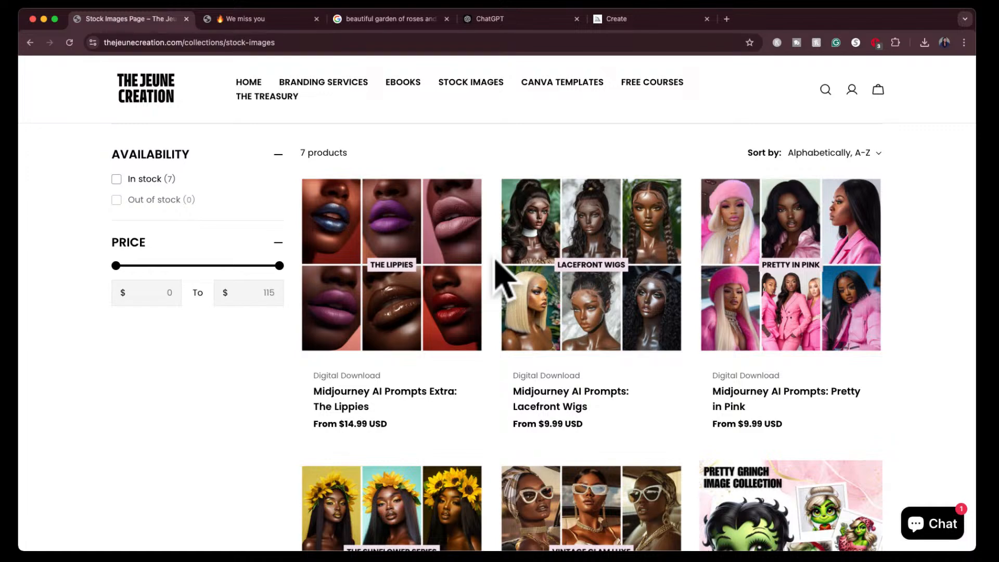
scroll(496, 260, down, 5)
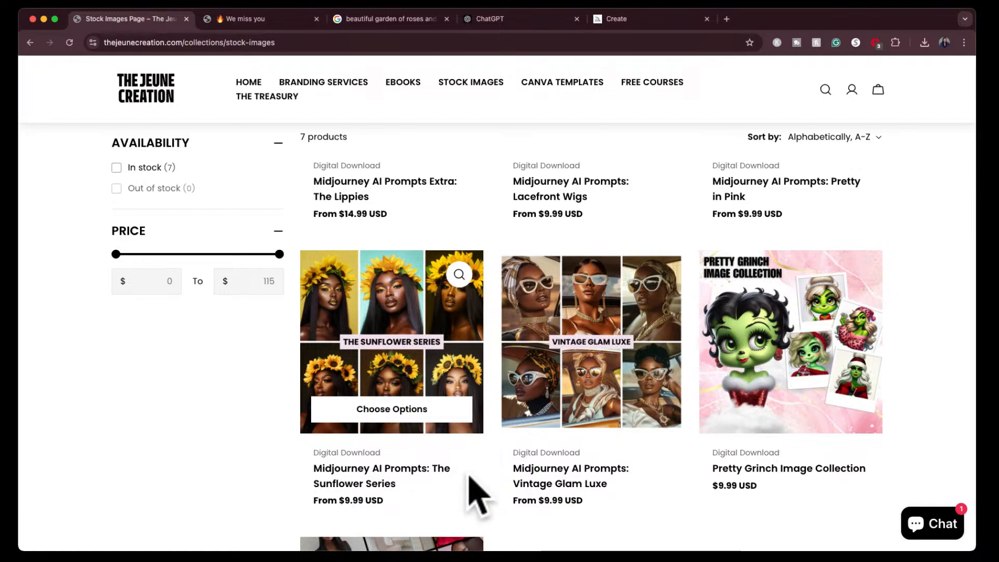
scroll(468, 490, down, 7)
scroll(468, 490, up, 10)
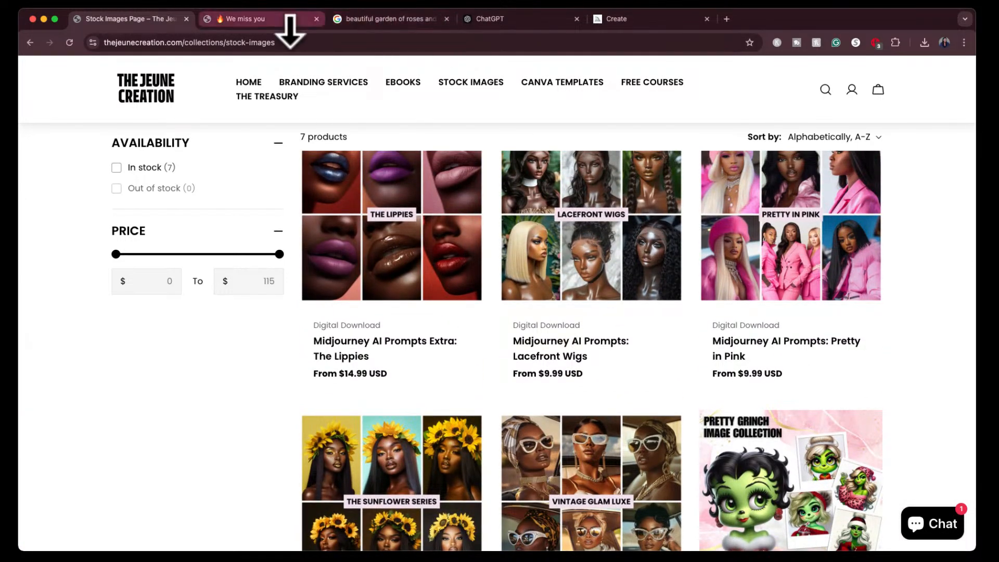
- Switch to ChatGPT, review the lavender-field and Mona Lisa prompts, and copy the Mona Lisa prompt text without its quotation marks
click(650, 20)
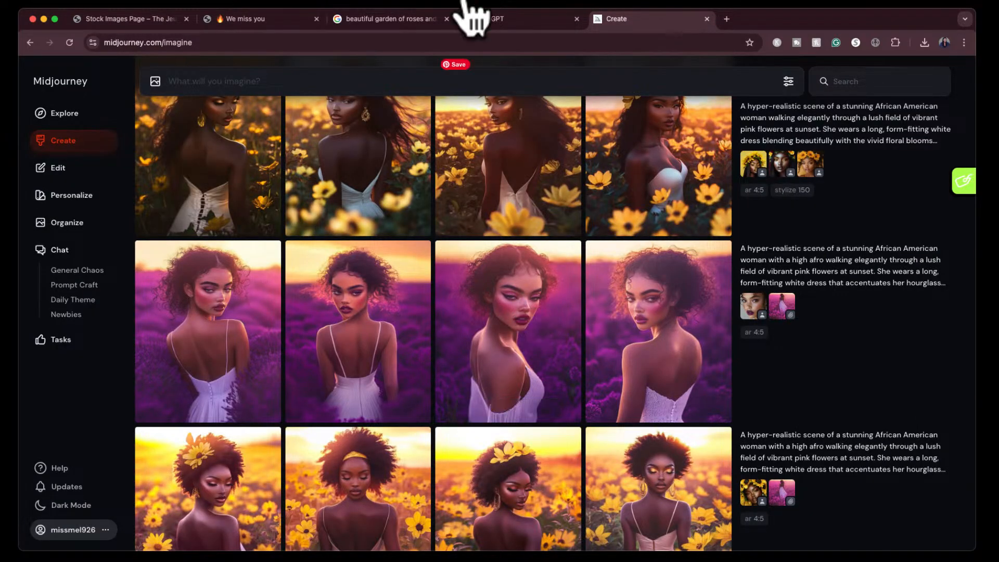
click(518, 18)
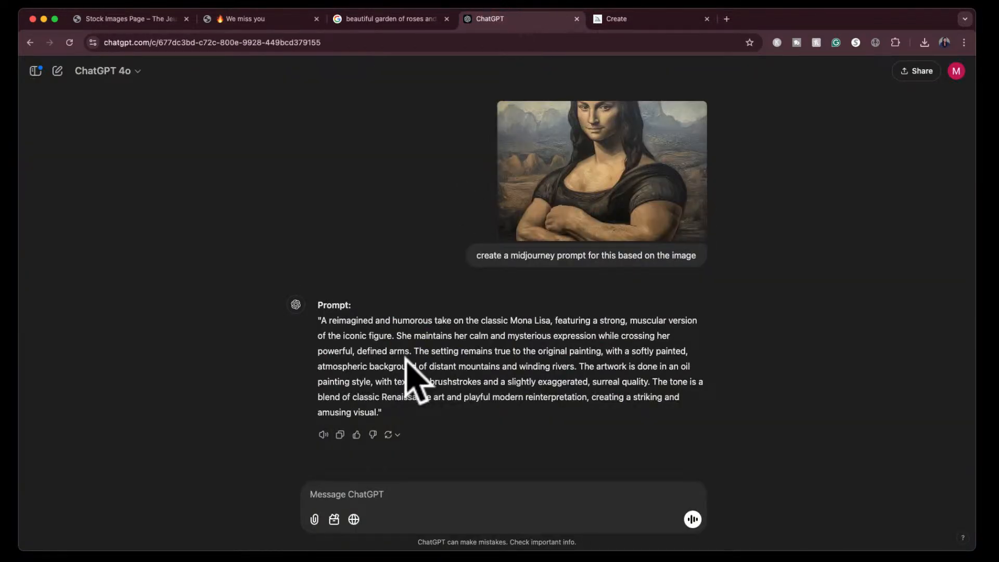
scroll(364, 312, up, 7)
scroll(348, 301, up, 1)
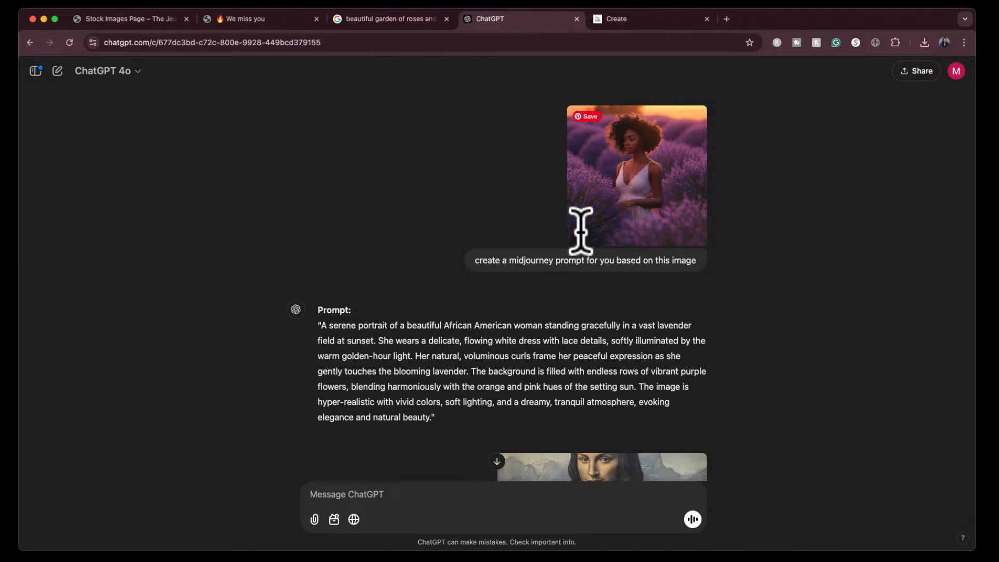
scroll(260, 445, down, 2)
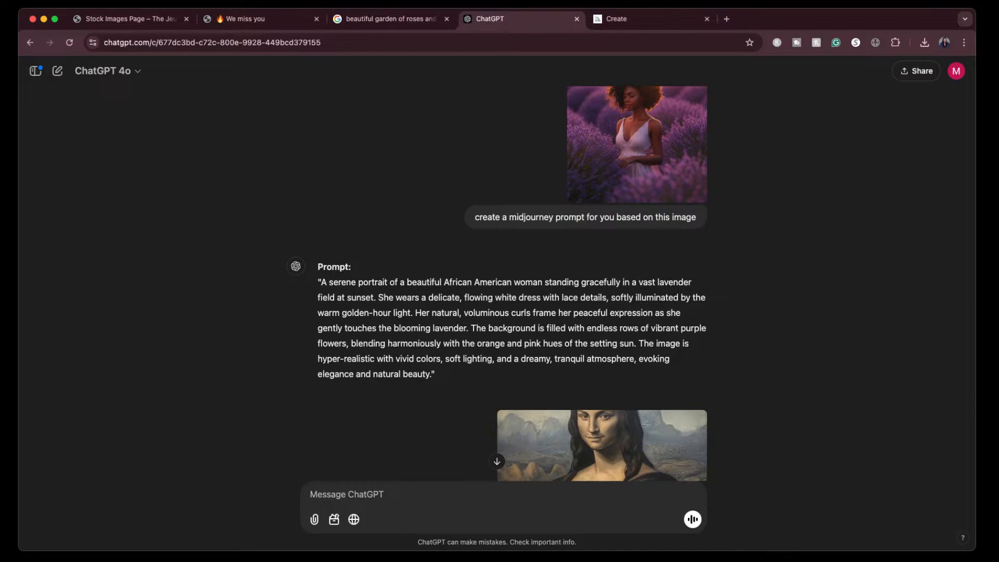
scroll(606, 312, down, 6)
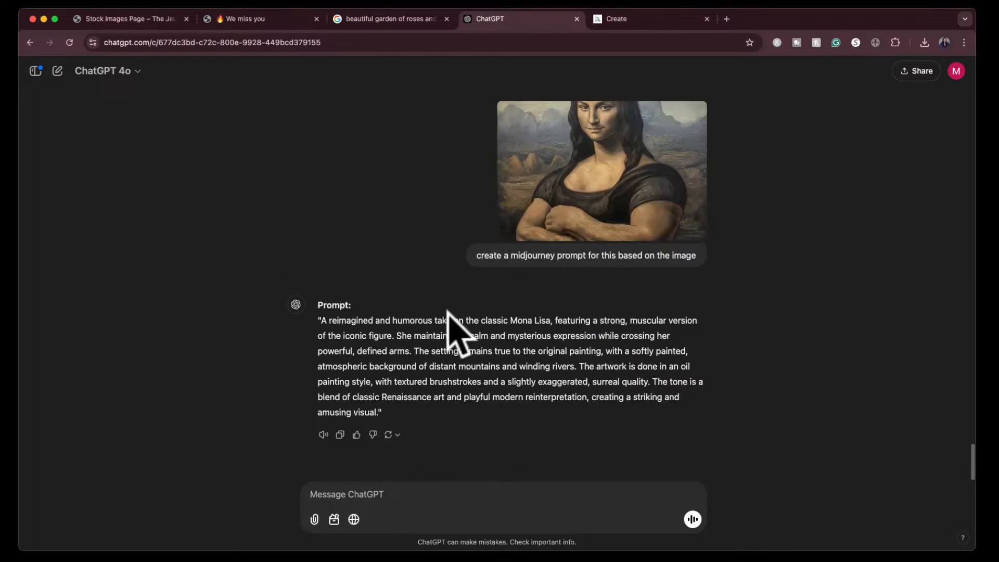
drag(321, 320, 382, 418)
key(super+c)
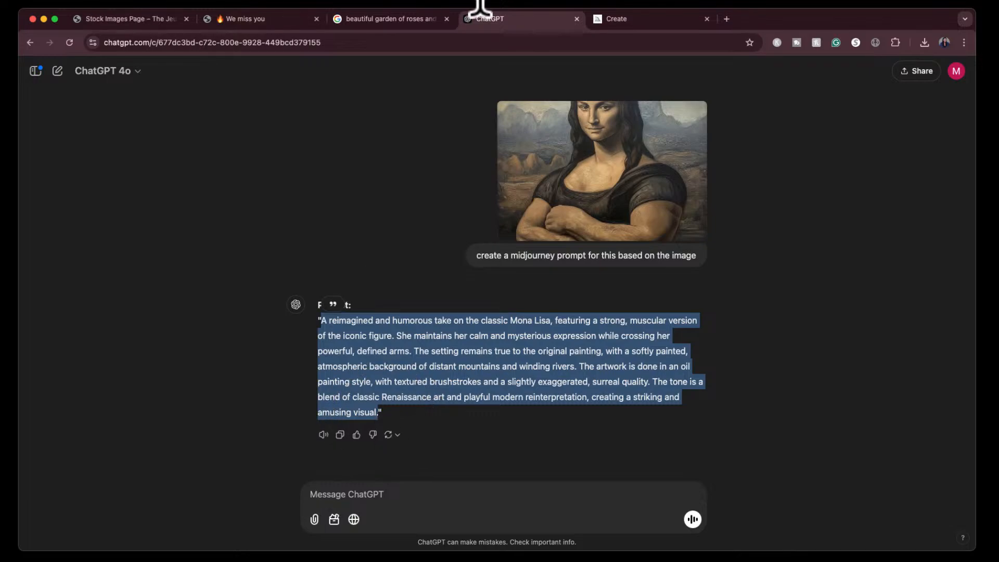
- Ask ChatGPT which mode, standard or raw, and which stylization value to use for the Mona Lisa prompt
click(487, 495)
text(what setting should i us)
text(r mode)
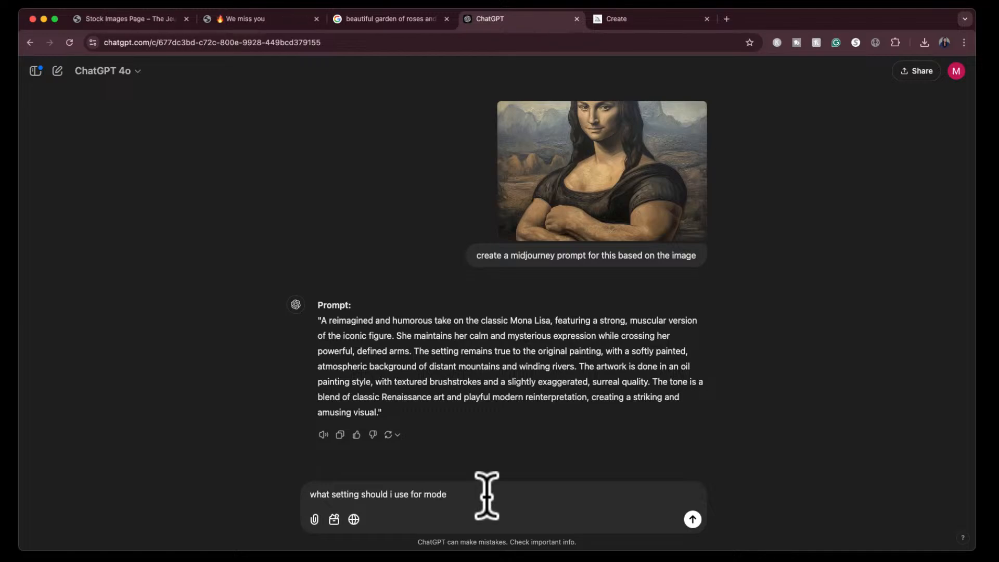
text(: standard is raw and stylization value)
key(Return)
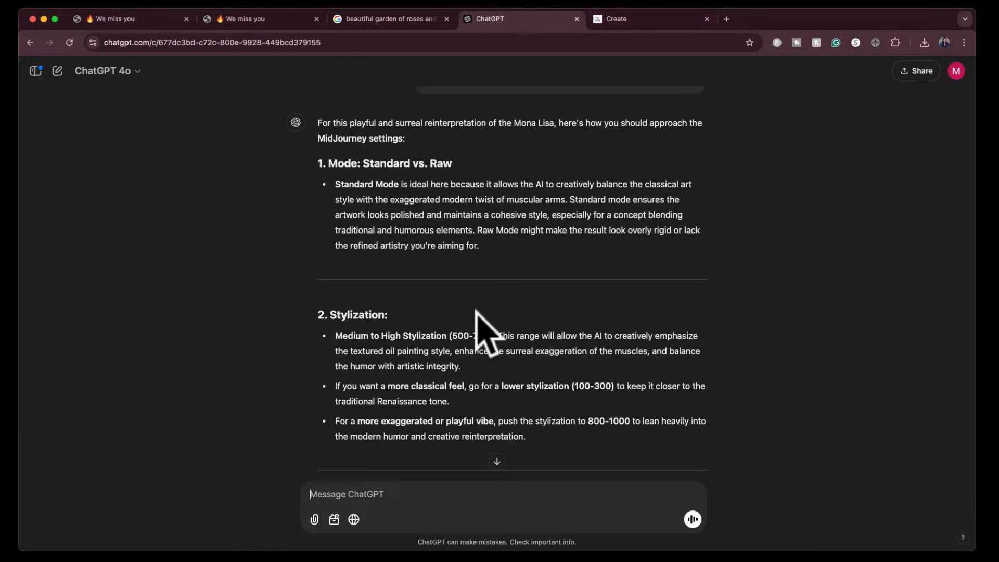
- Switch to Midjourney and paste the copied muscular Mona Lisa prompt as the new image prompt
click(664, 17)
scroll(644, 116, up, 5)
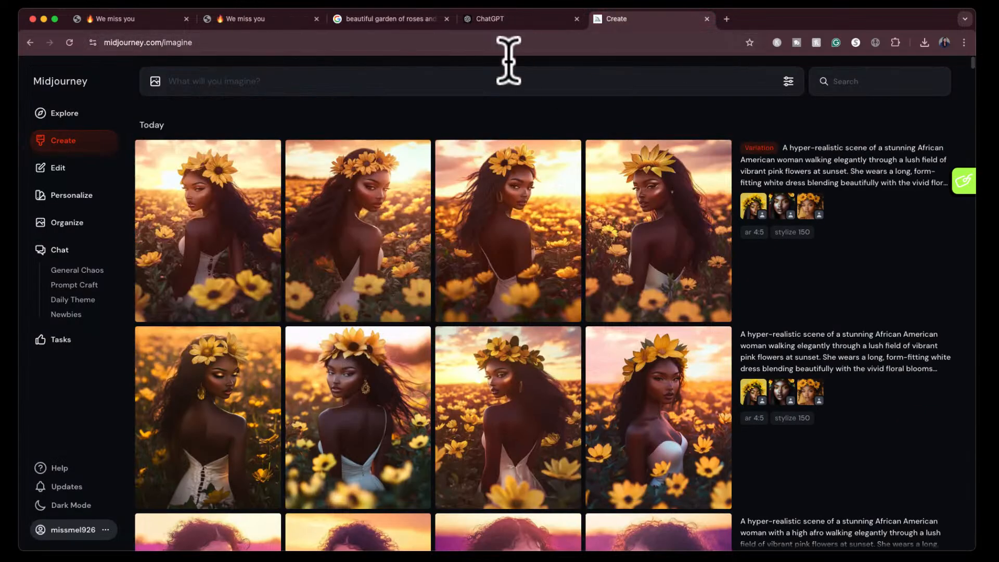
click(505, 79)
key(super+v)
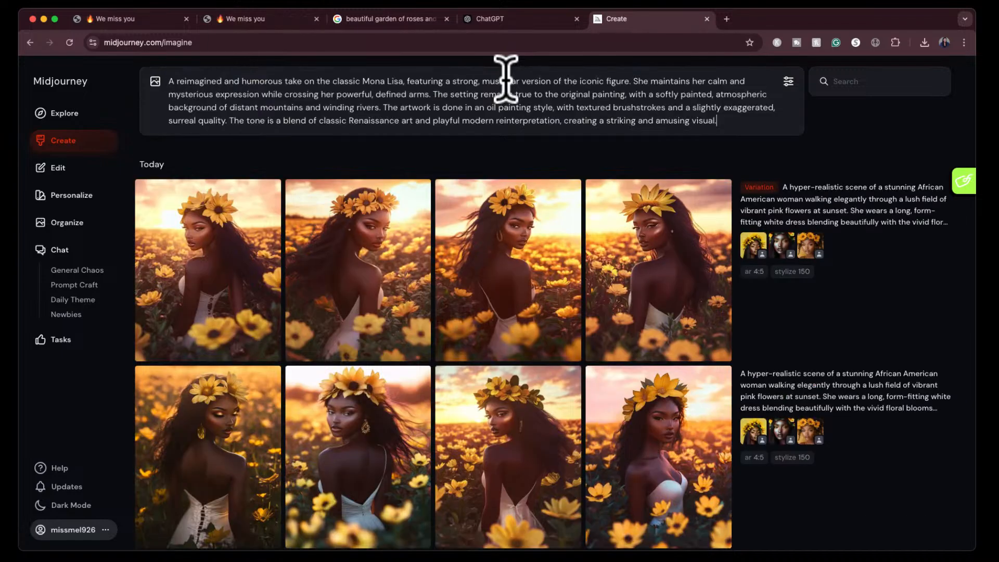
- Raise Stylization to about three quarters of its range and submit the Mona Lisa prompt
click(788, 81)
drag(687, 193, 736, 193)
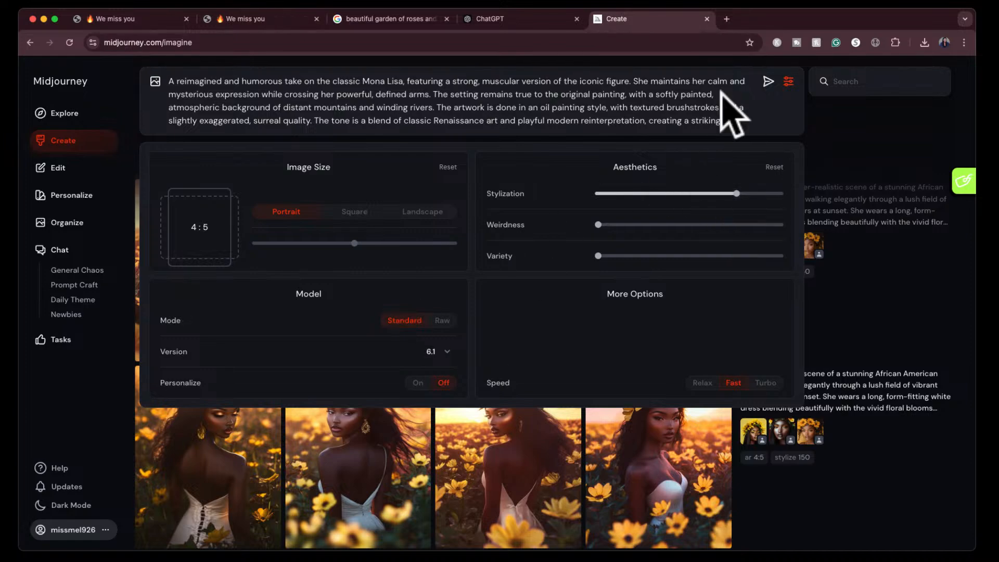
click(768, 81)
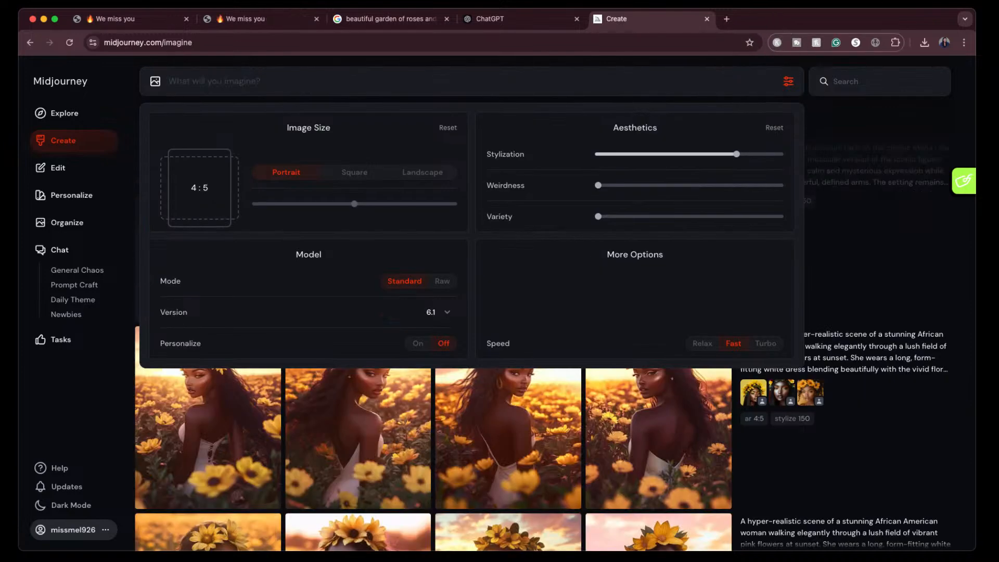
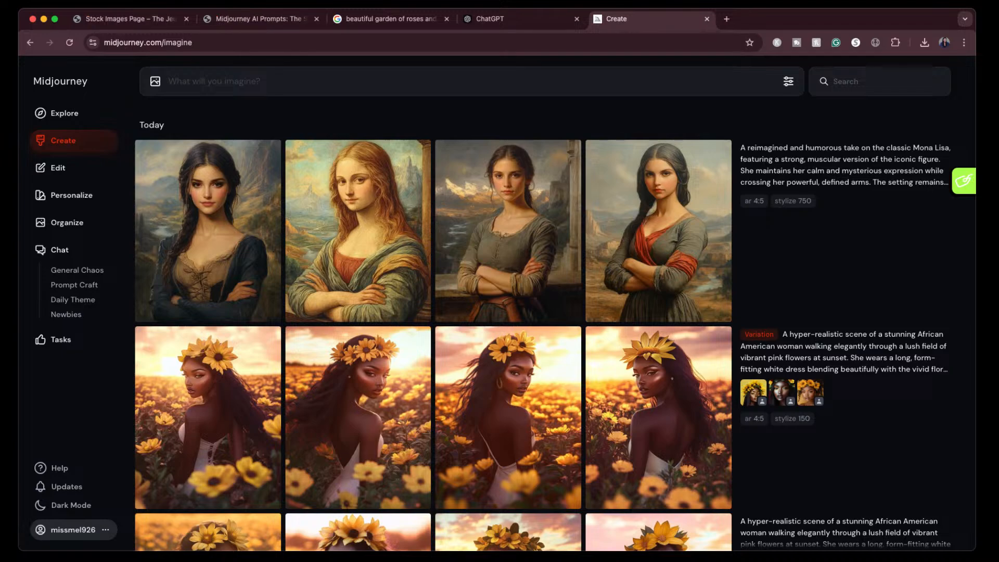
- Enlarge the second generated Mona Lisa image for inspection and return to the gallery
click(360, 215)
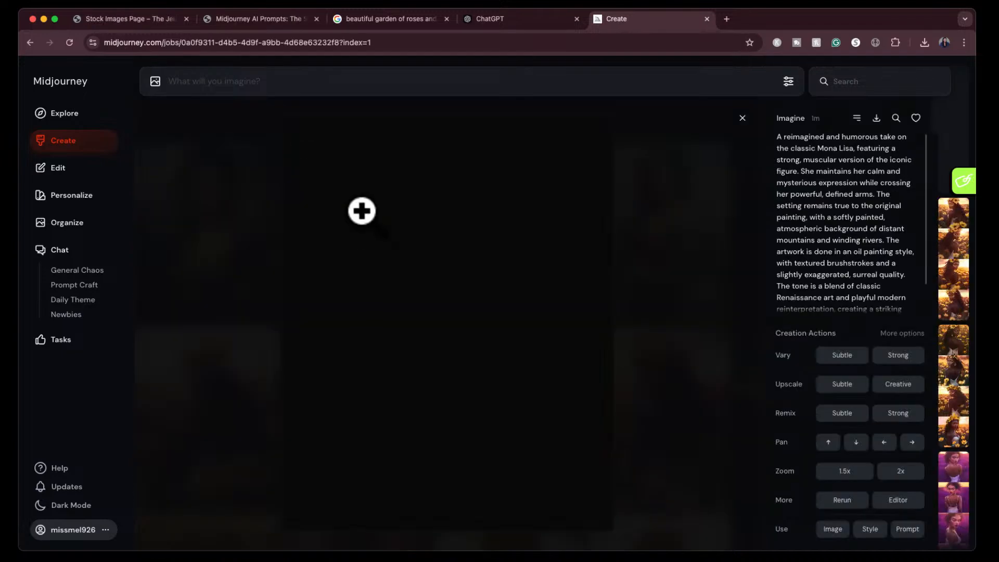
click(742, 118)
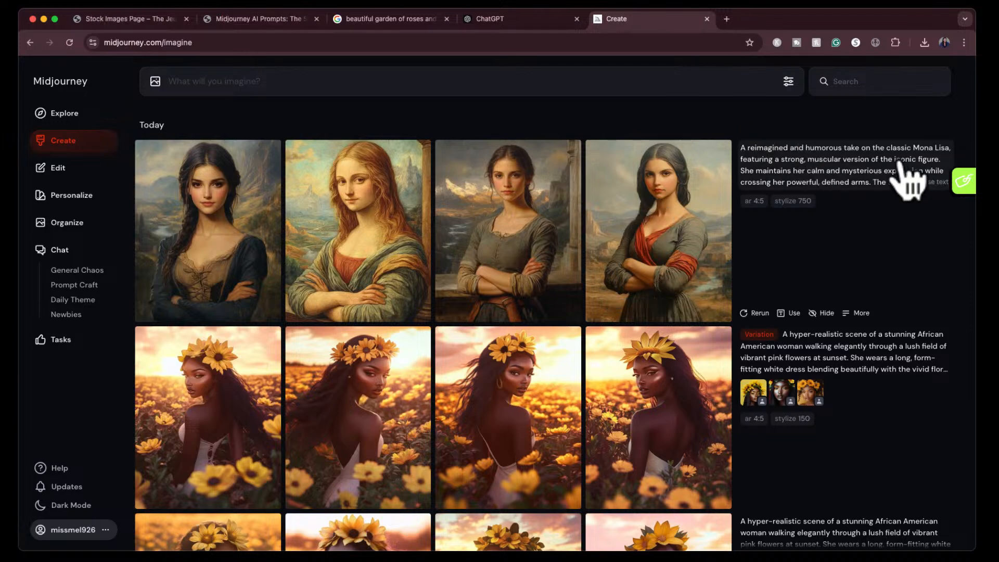
- Switch to Google Images and search for "mona lisa"
click(377, 20)
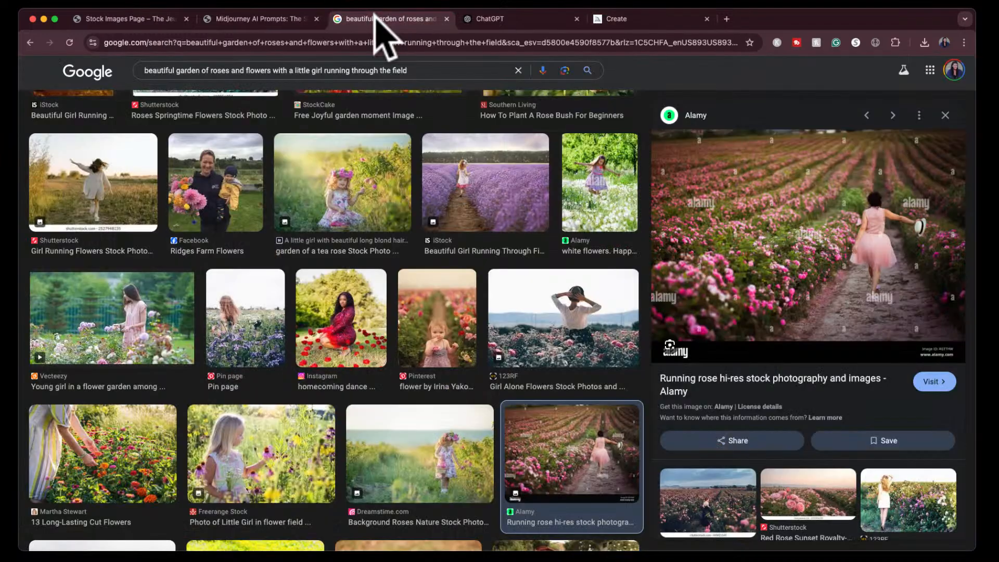
triple_click(357, 70)
text(mona lisa)
key(Return)
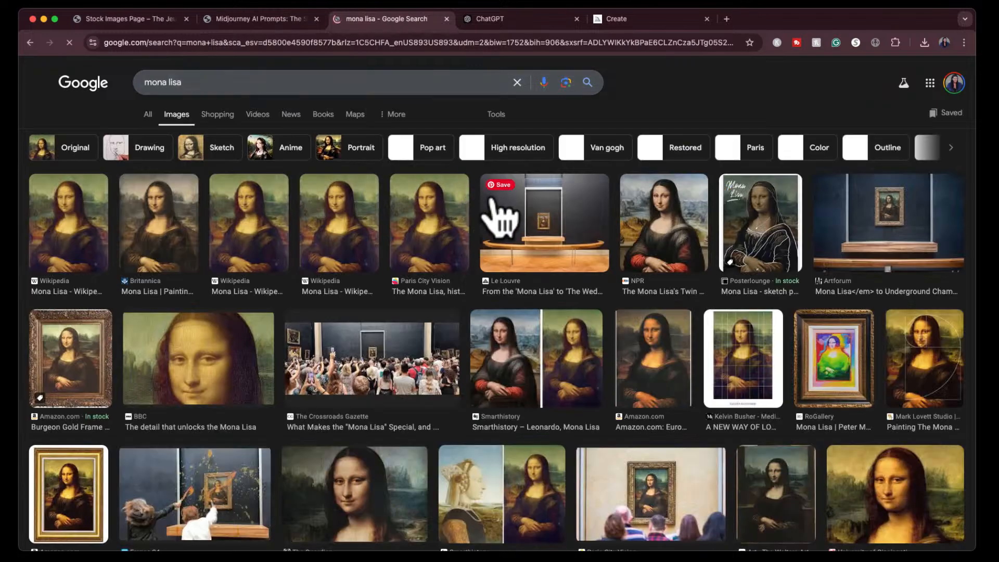
- Preview the University of Cincinnati Mona Lisa result and capture a screenshot of the enlarged portrait
scroll(358, 456, down, 1)
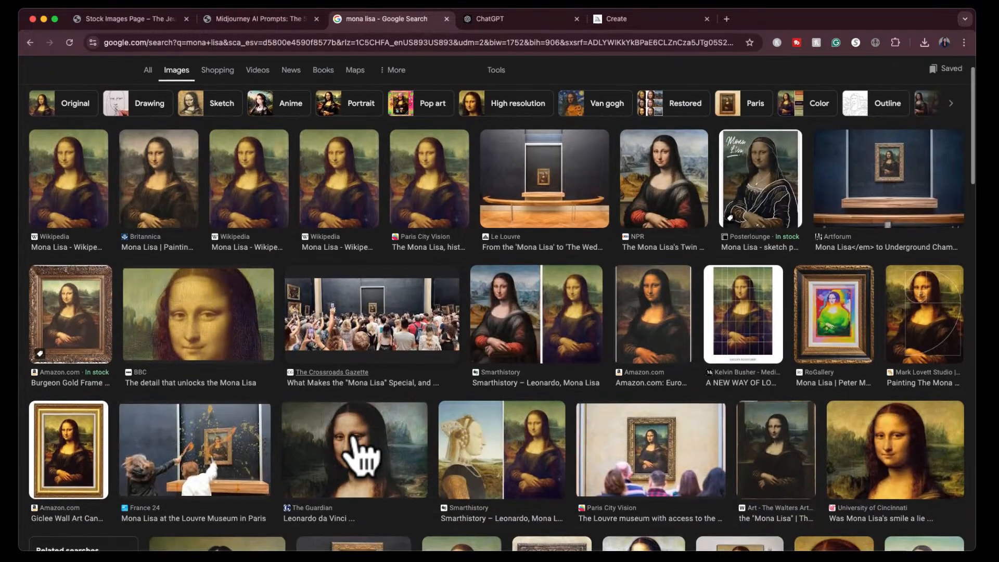
click(873, 471)
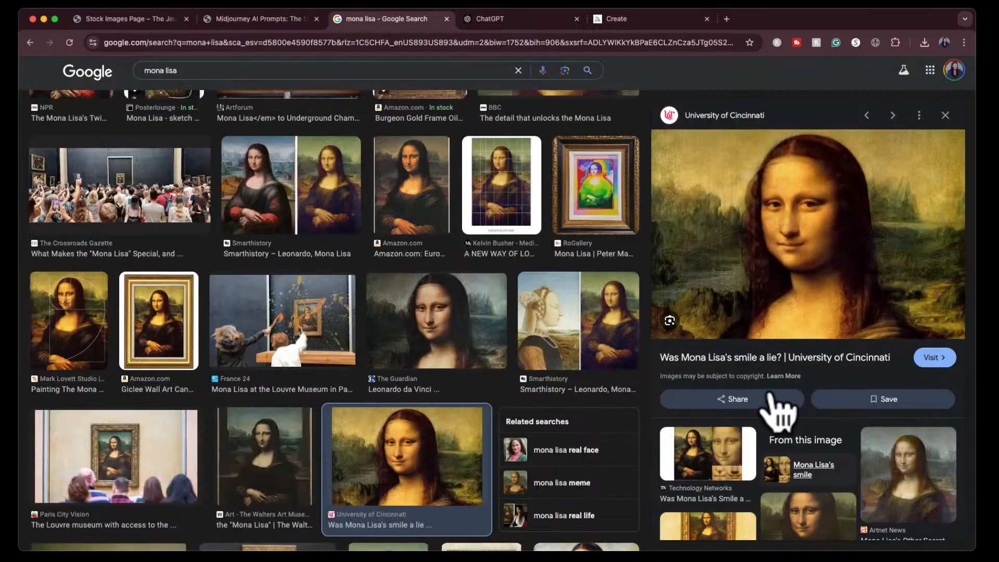
key(super+shift+4)
key(Escape)
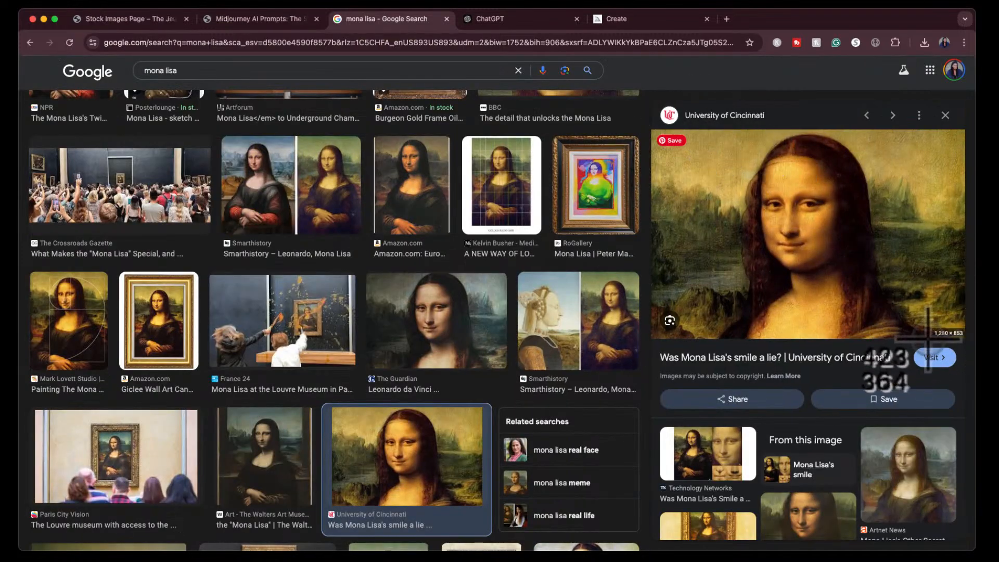
- Switch to Midjourney and resubmit the muscular Mona Lisa prompt with the captured screenshot as its character reference
click(637, 20)
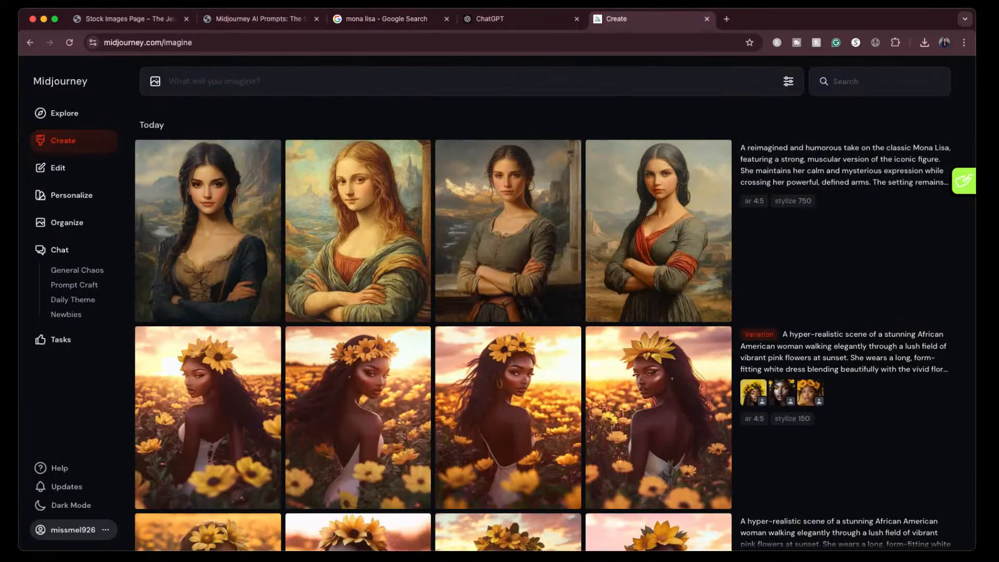
drag(998, 256, 626, 86)
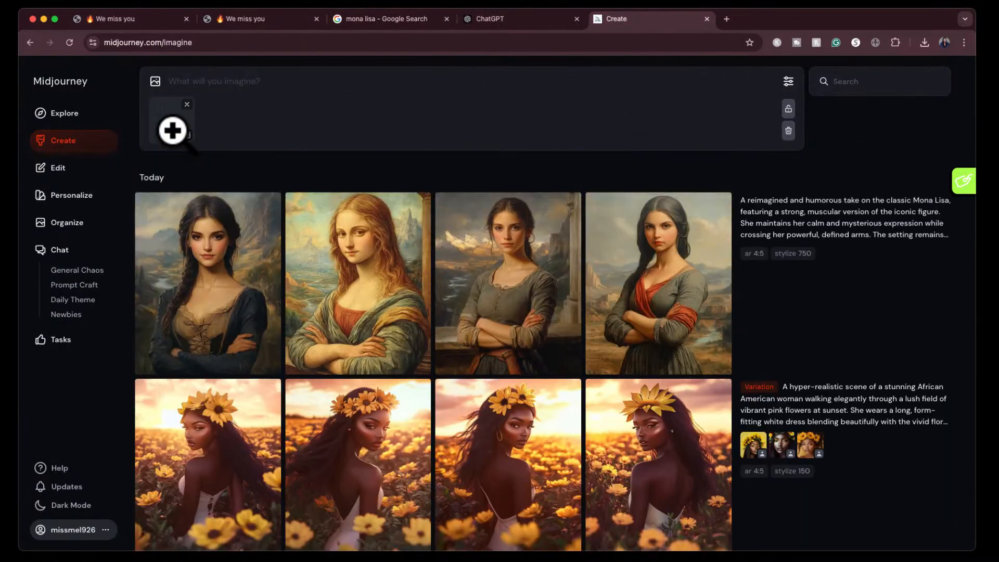
drag(173, 130, 167, 156)
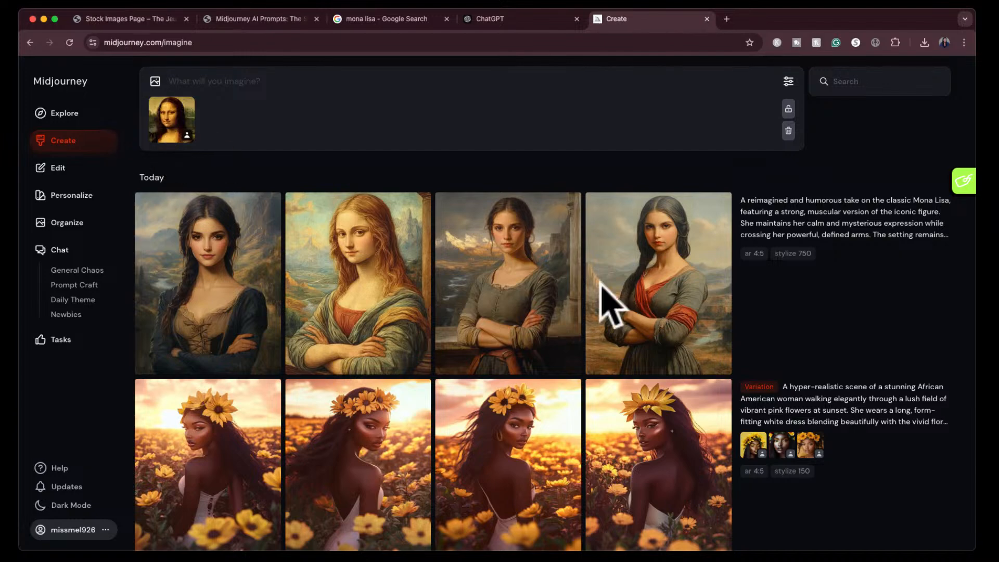
click(933, 235)
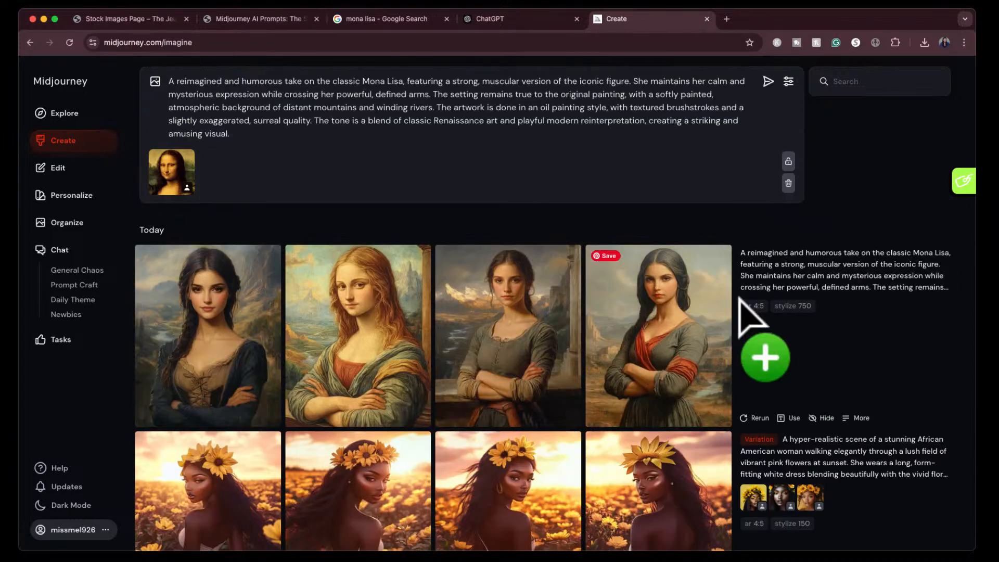
click(767, 82)
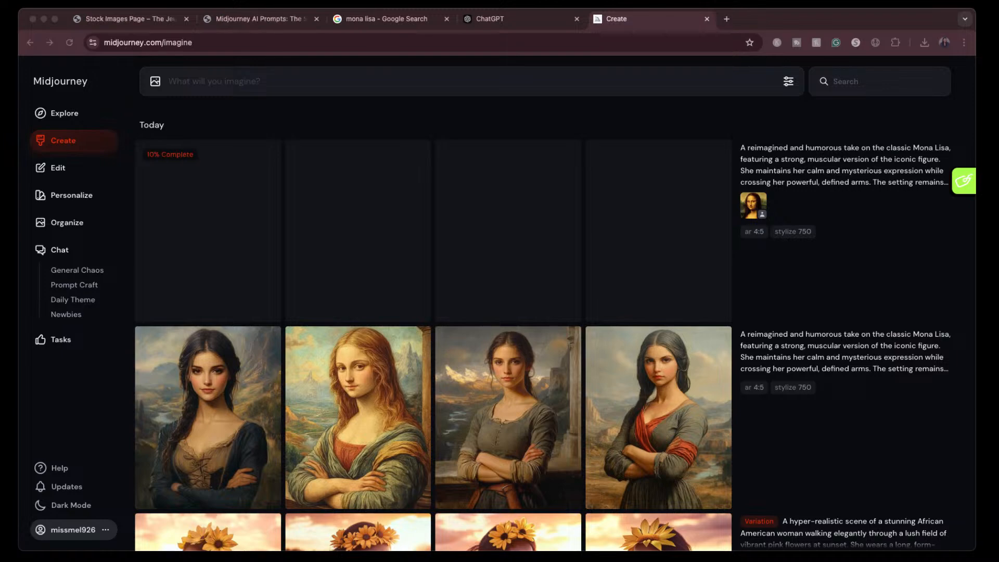
- Switch to The Jeune Creation group on Facebook and start a new post
drag(816, 47, 755, 23)
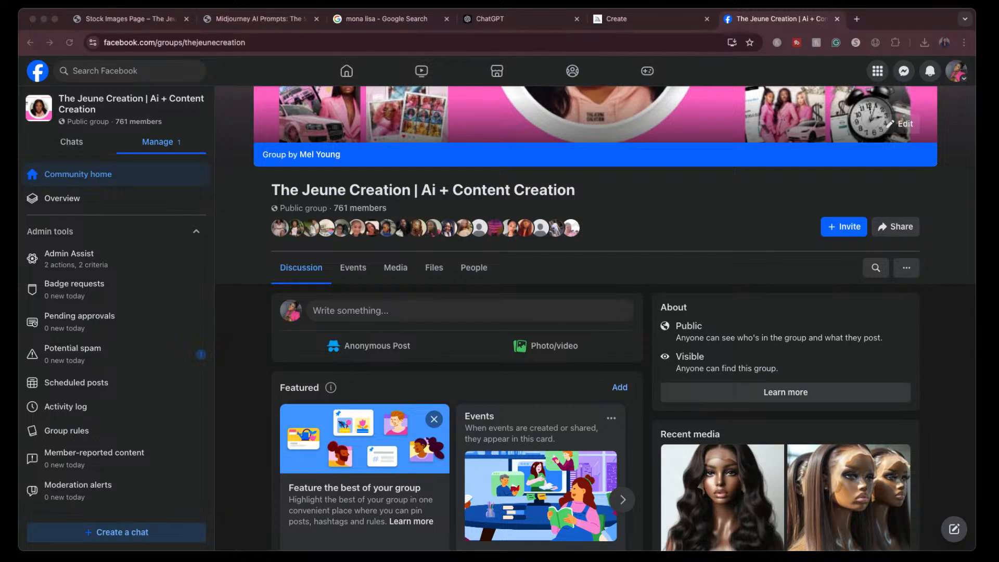
click(896, 19)
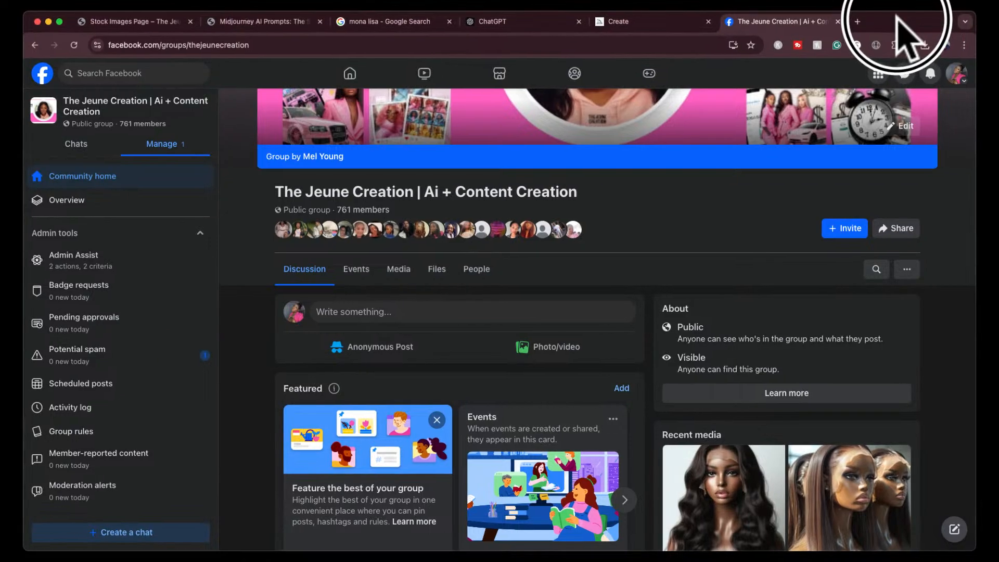
click(408, 314)
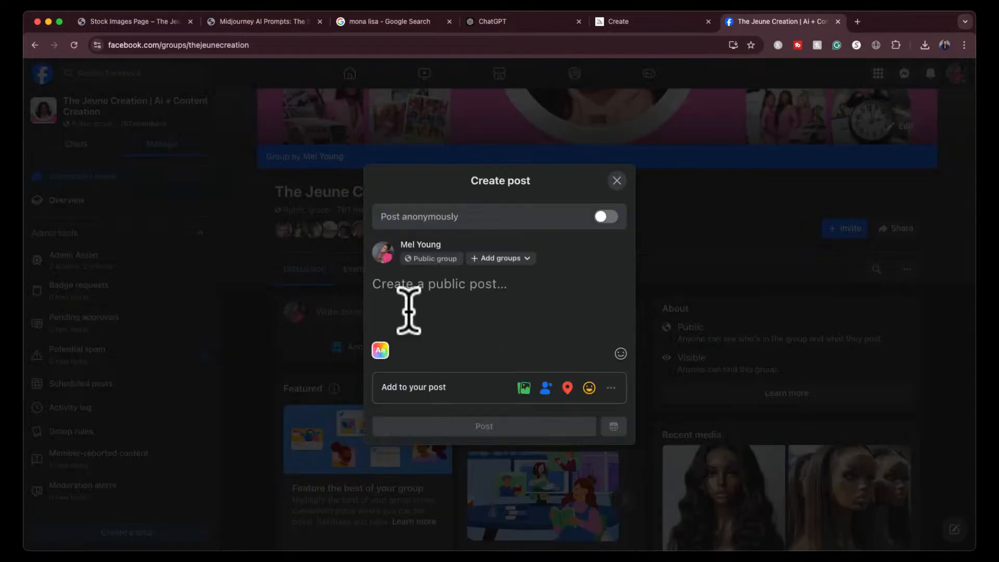
- Copy the lavender-field portrait prompt from ChatGPT without its quotation marks and paste it into the Facebook group post
click(494, 22)
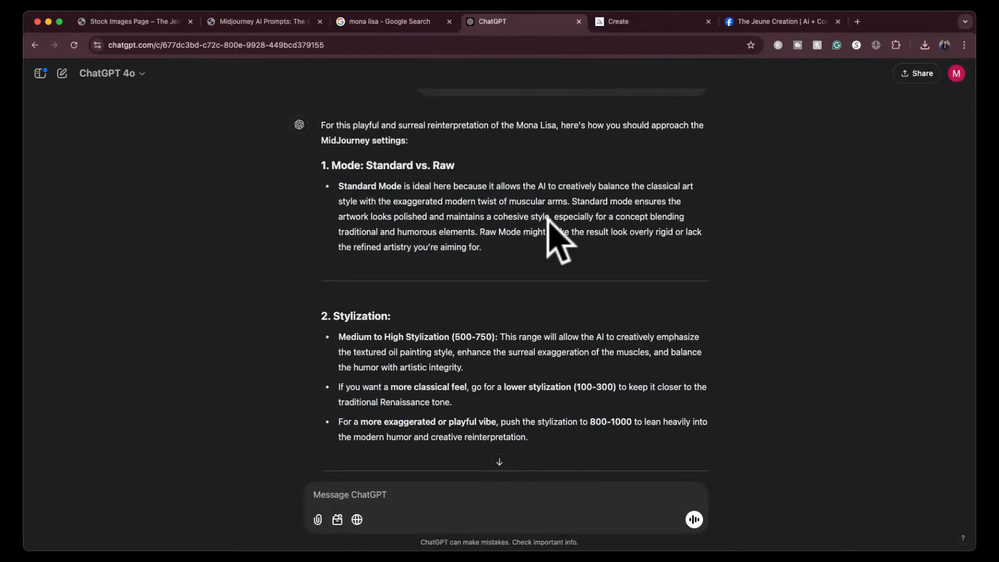
scroll(401, 298, down, 3)
scroll(406, 312, up, 15)
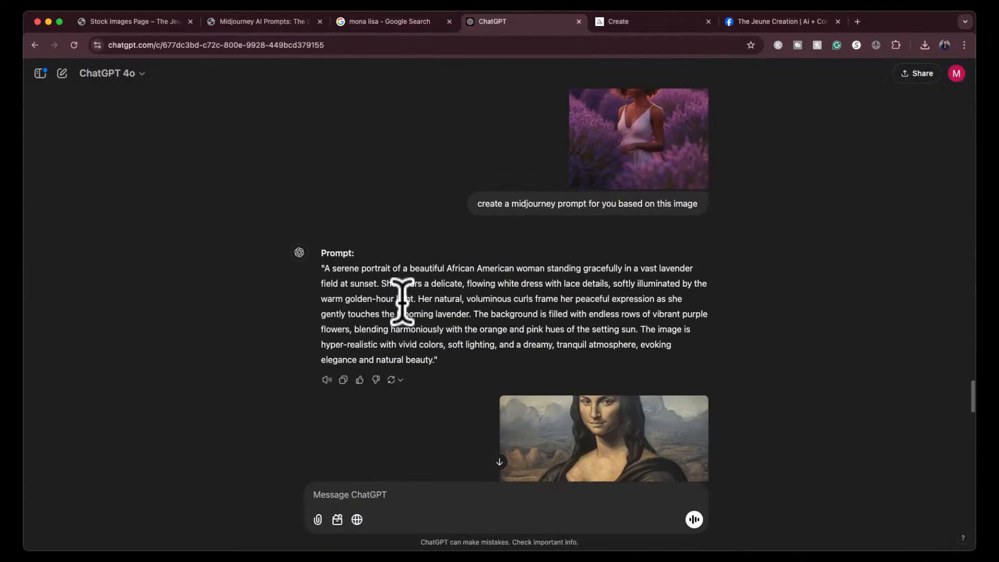
drag(324, 291, 436, 387)
key(super+c)
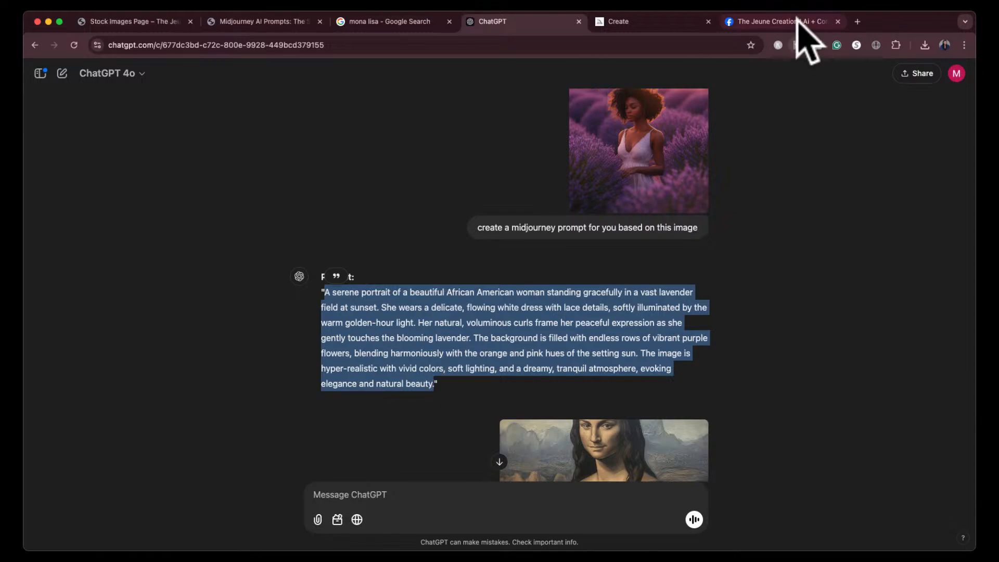
click(781, 21)
click(472, 292)
key(super+v)
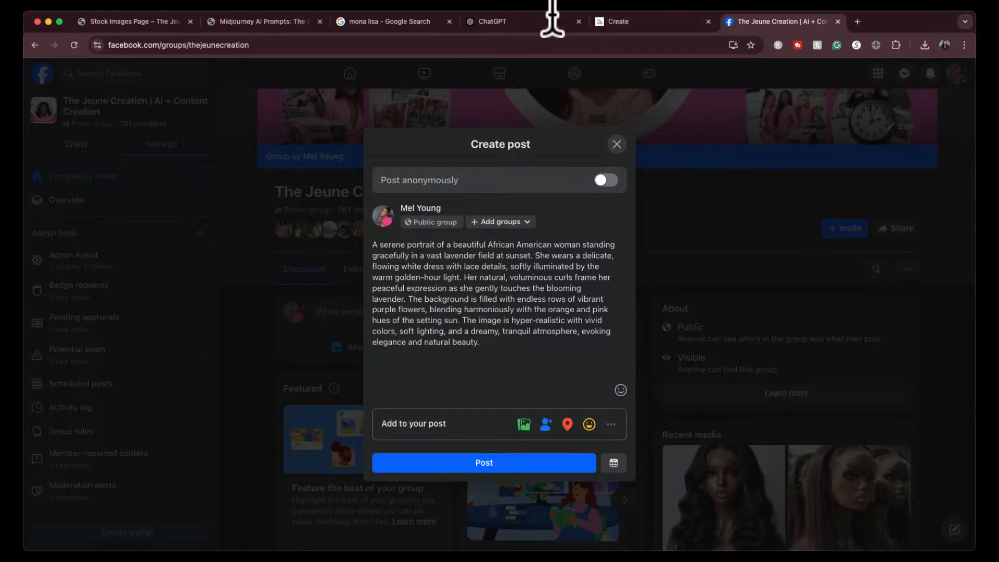
- Add ChatGPT's revised hyper-realistic pink-flower-field prompt as a separate paragraph in the Facebook post, placing the Facebook tab beside ChatGPT
click(515, 21)
scroll(432, 260, up, 14)
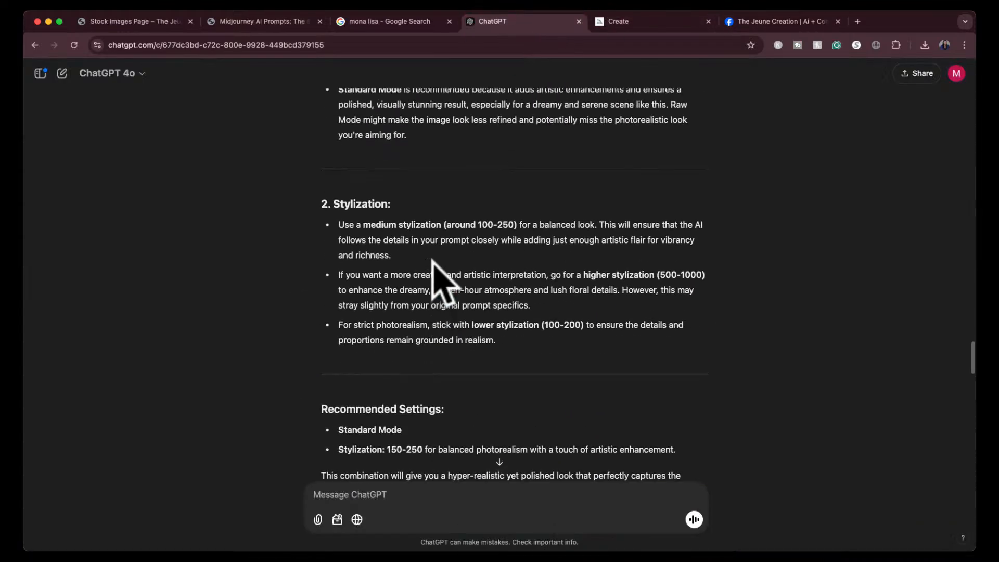
scroll(432, 260, up, 5)
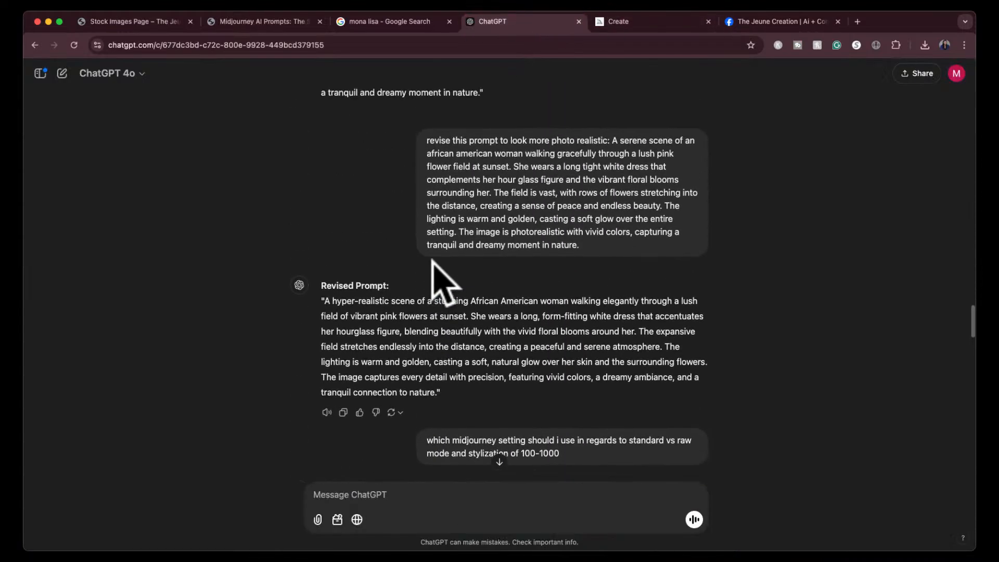
drag(326, 303, 437, 400)
key(ctrl+c)
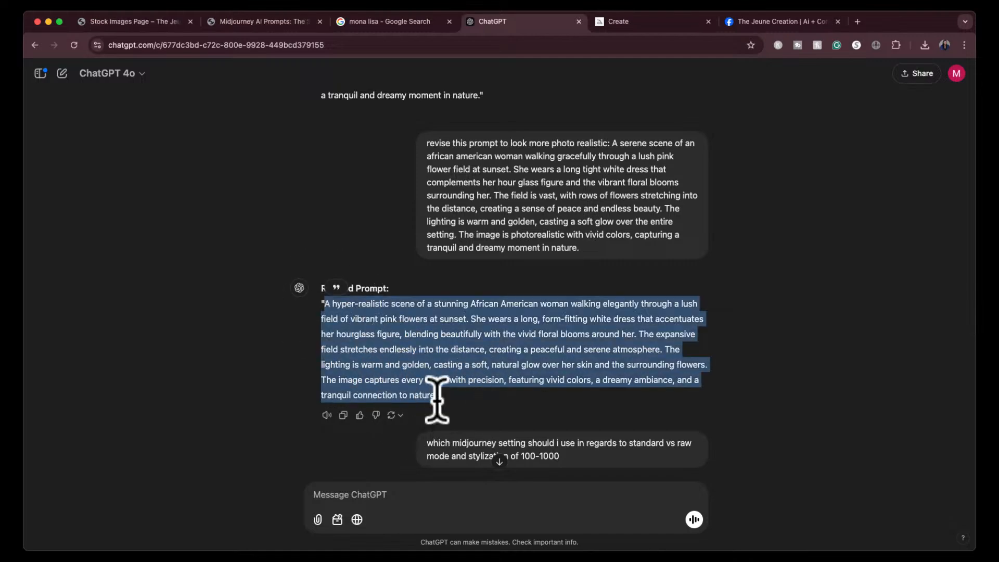
click(671, 23)
drag(785, 23, 677, 26)
click(424, 380)
key(Return)
key(Return)
key(ctrl+v)
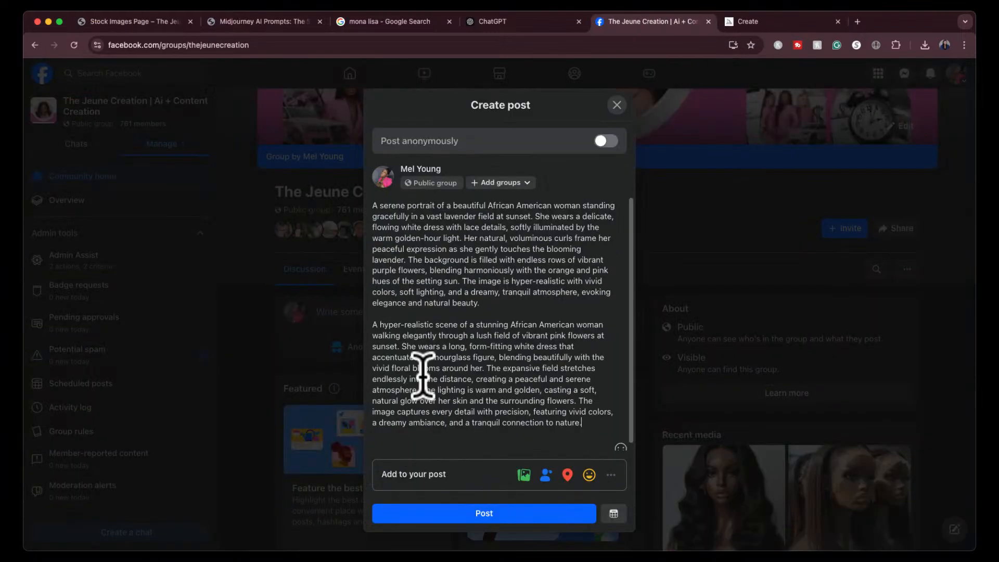
- Copy ChatGPT's original prompt of the woman in a soft pink dress and paste it below the others in the Facebook post
click(532, 25)
scroll(446, 285, up, 5)
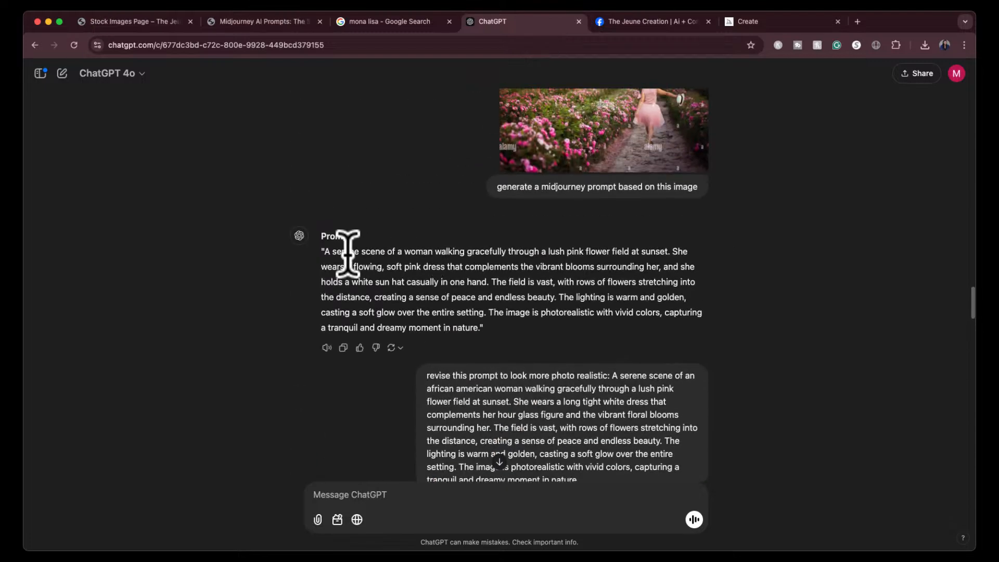
drag(323, 250, 481, 328)
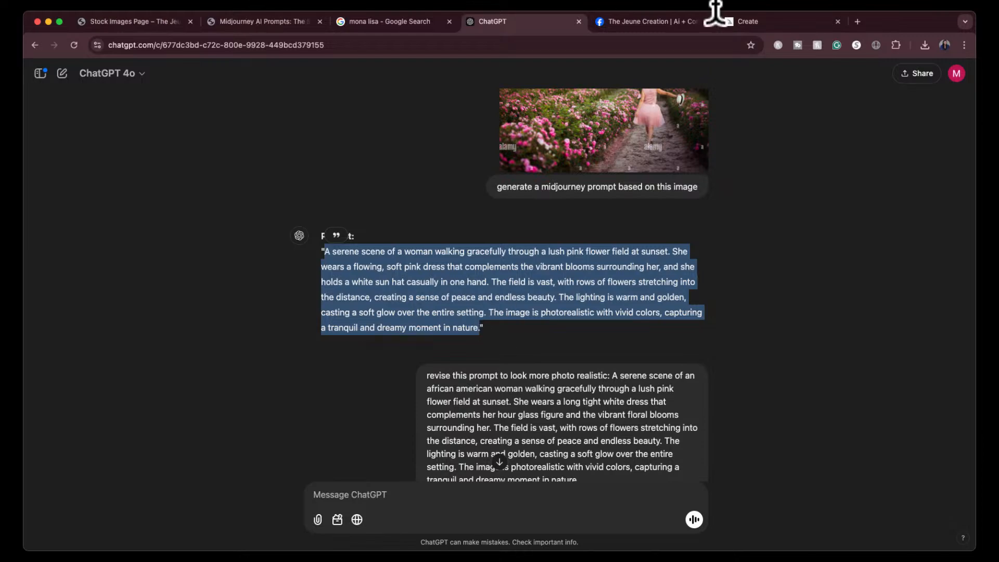
click(677, 23)
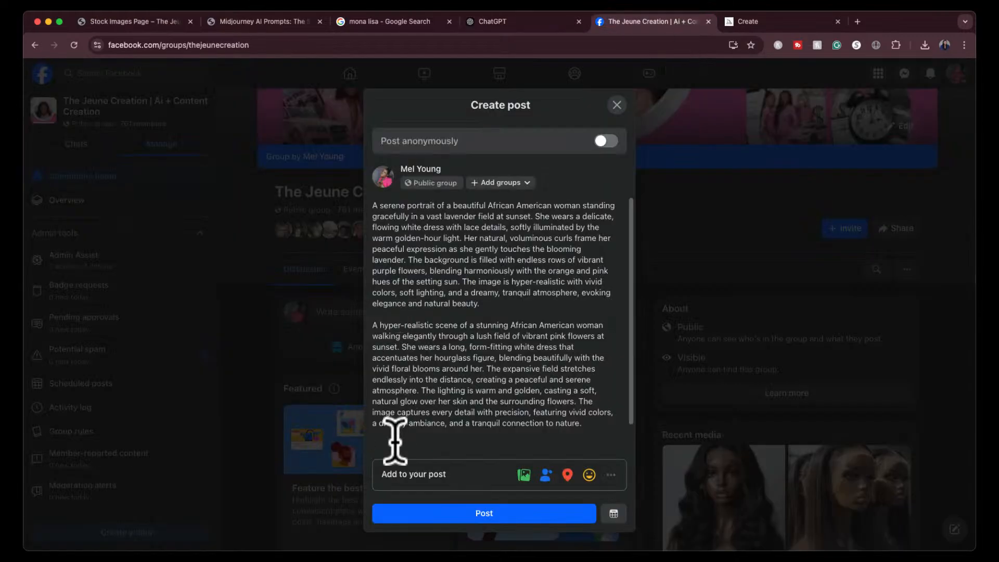
key(super+v)
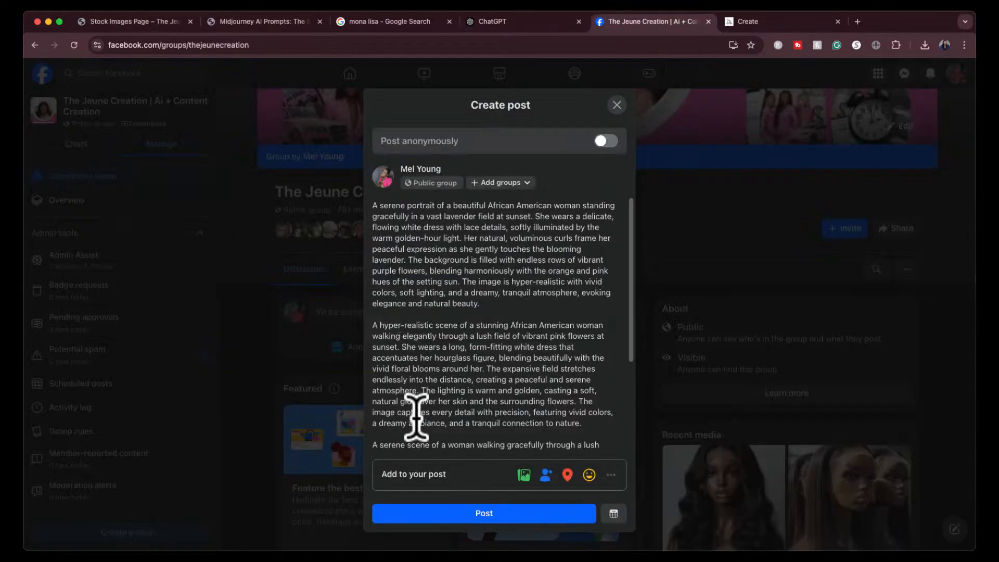
scroll(411, 423, down, 3)
- Copy the African American couple sunflower prompt from ChatGPT and add it at the end of the Facebook post
click(502, 24)
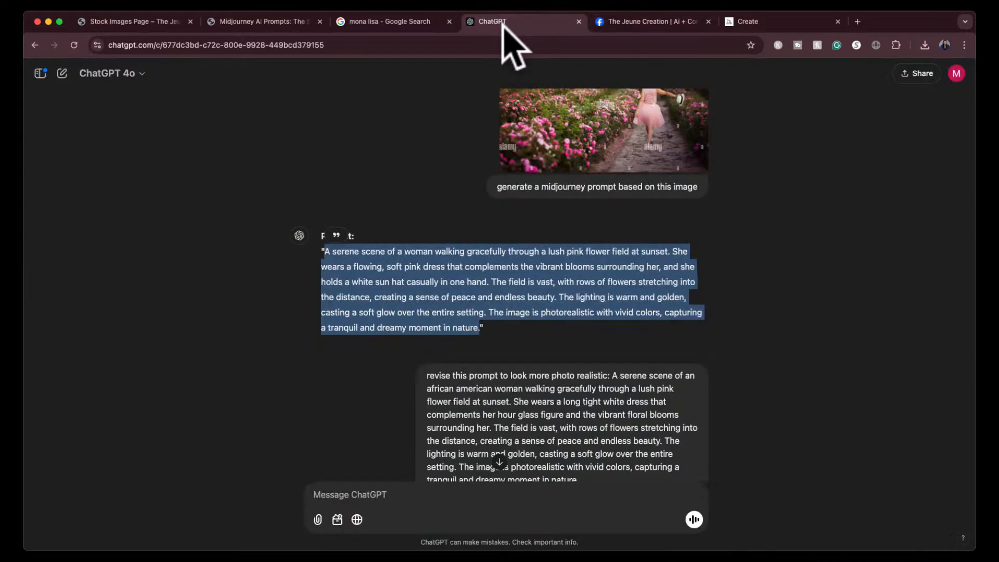
scroll(395, 224, up, 5)
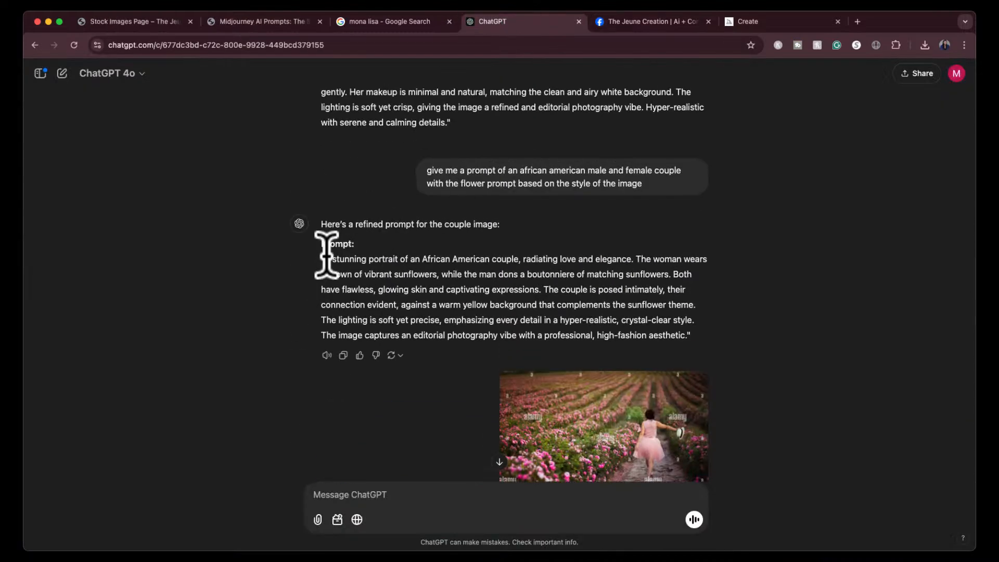
drag(324, 258, 686, 337)
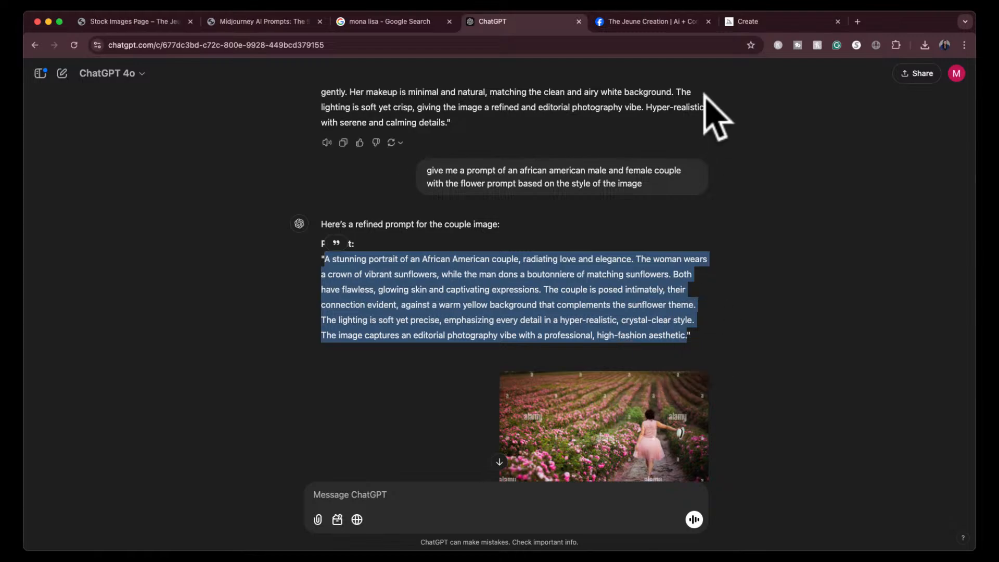
click(643, 21)
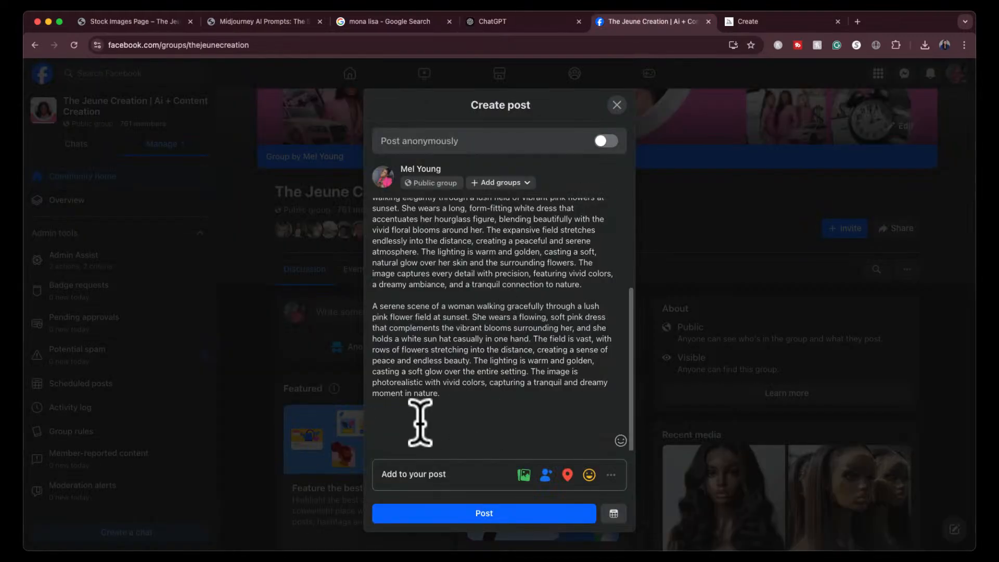
key(super+v)
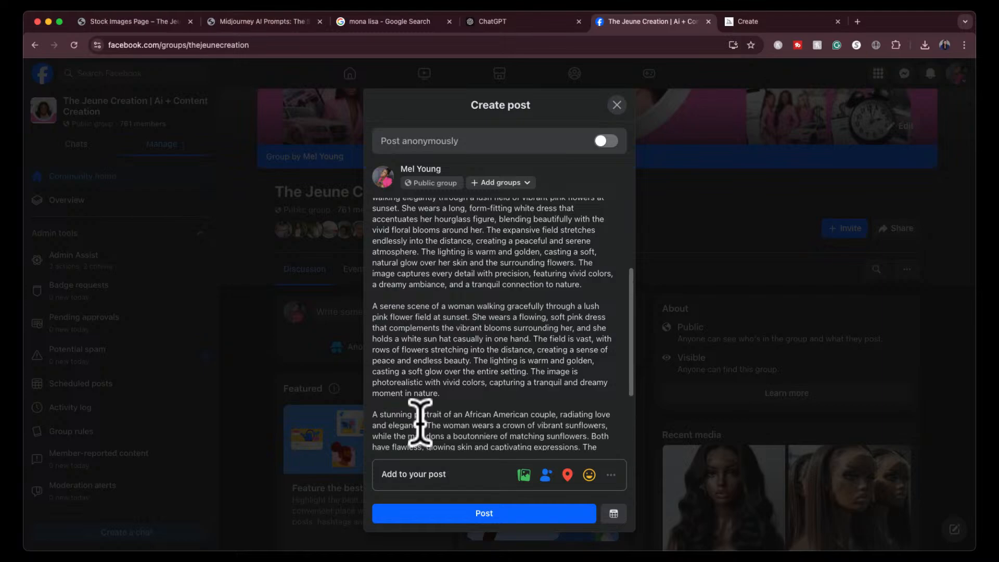
scroll(436, 361, down, 4)
- Copy ChatGPT's Variation 4 prompt with the orange marigold crown, without its quotation marks, and paste it at the end of the Facebook post
click(526, 21)
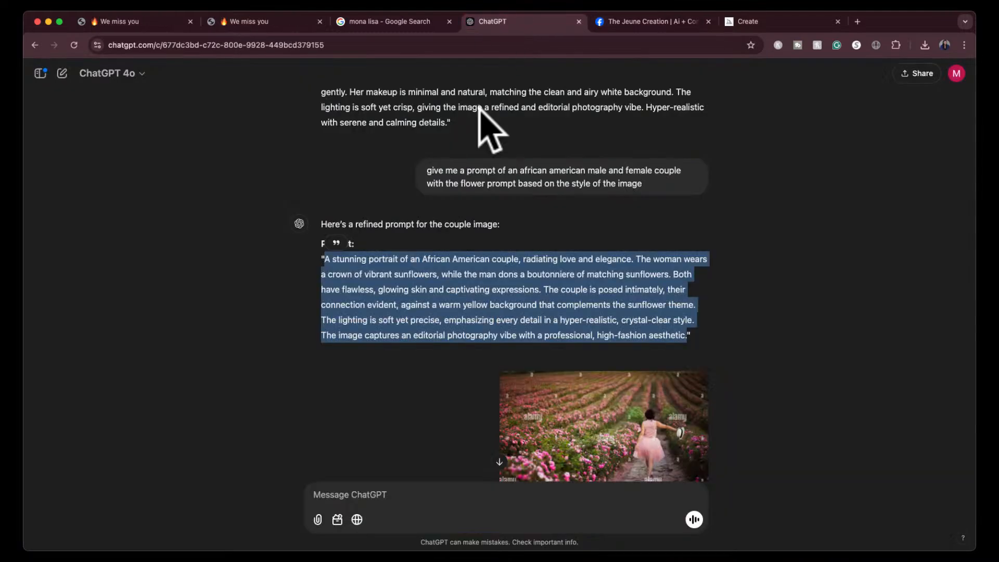
scroll(413, 256, up, 6)
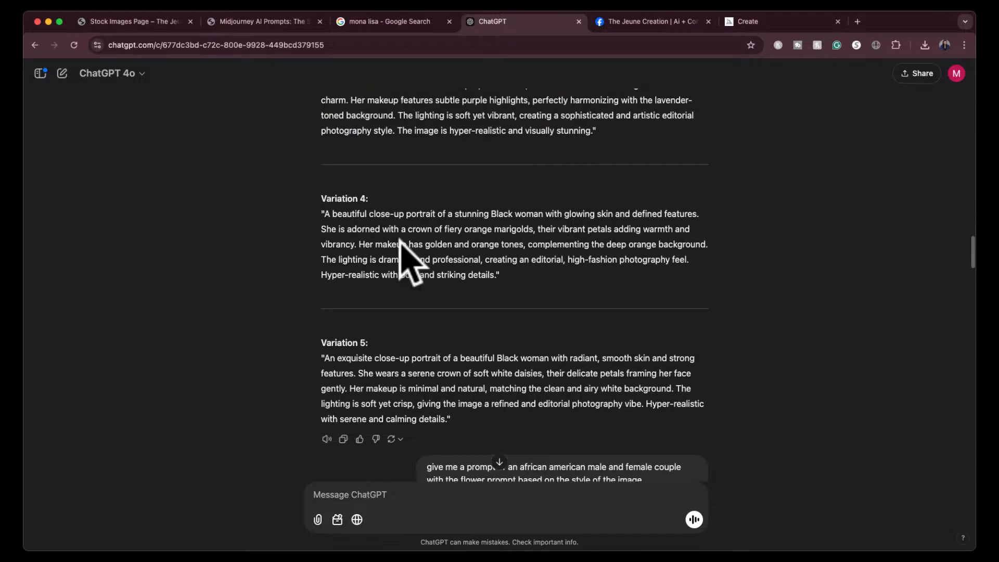
scroll(408, 258, up, 2)
drag(324, 270, 496, 333)
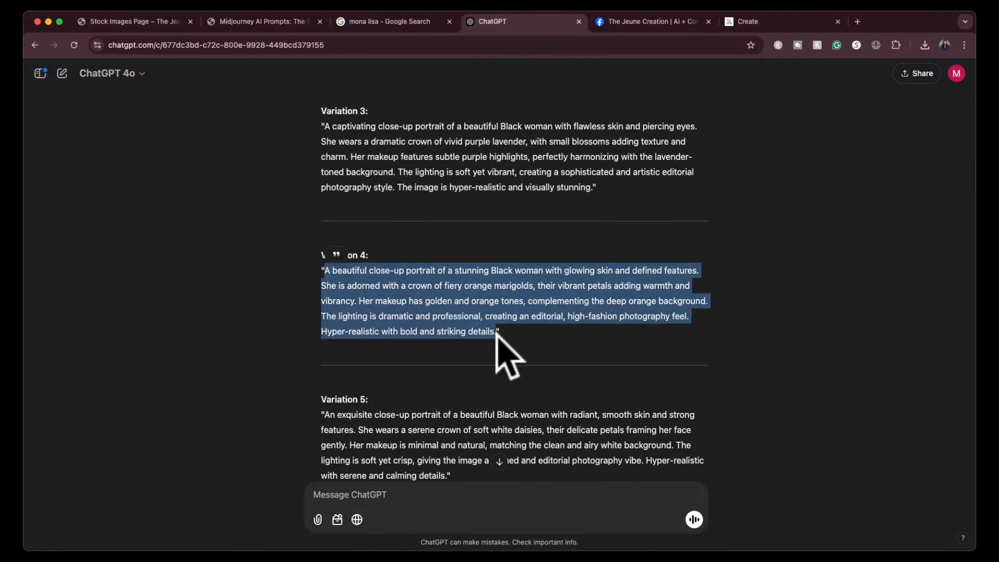
click(633, 22)
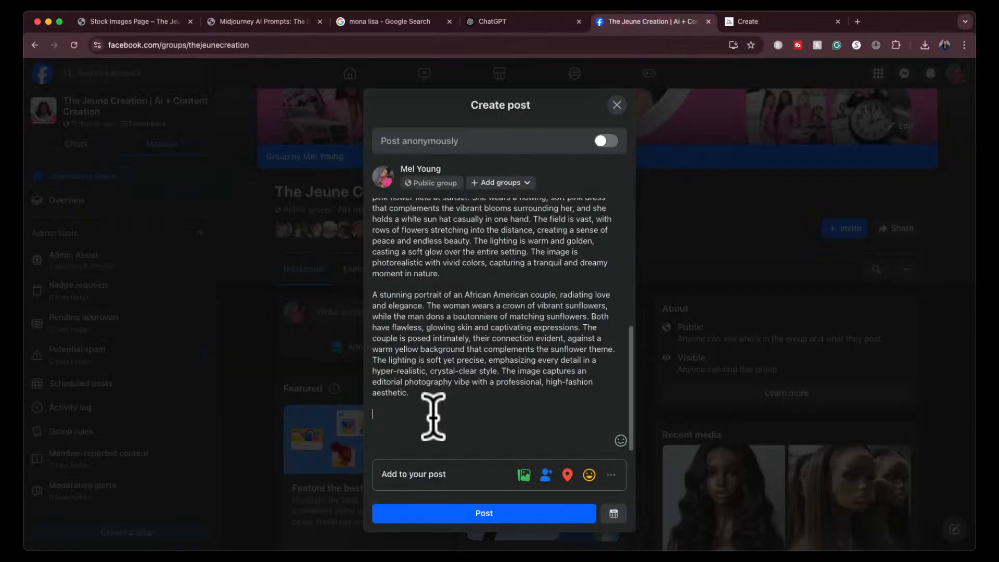
key(super+v)
- Add the heading "Part 1 of the Midjourney Prompts for Tonights LIVE Session" above the first prompt and publish the group post
scroll(468, 307, up, 10)
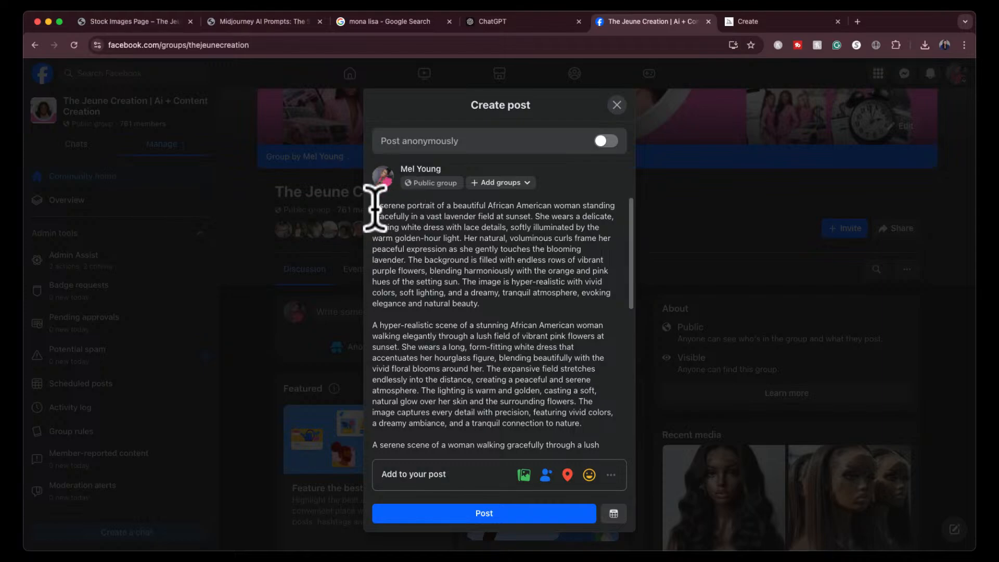
key(Return)
key(Return)
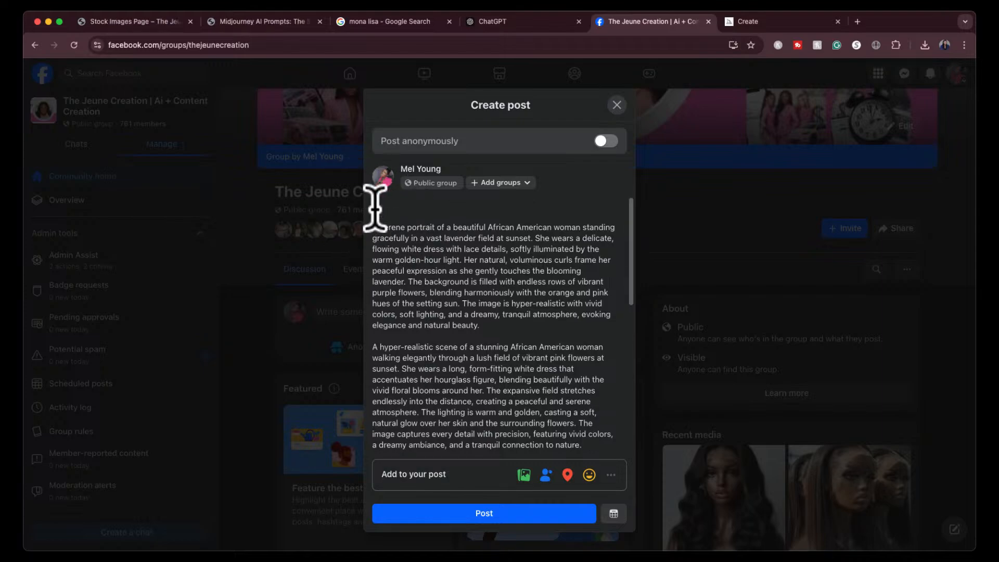
key(BackSpace)
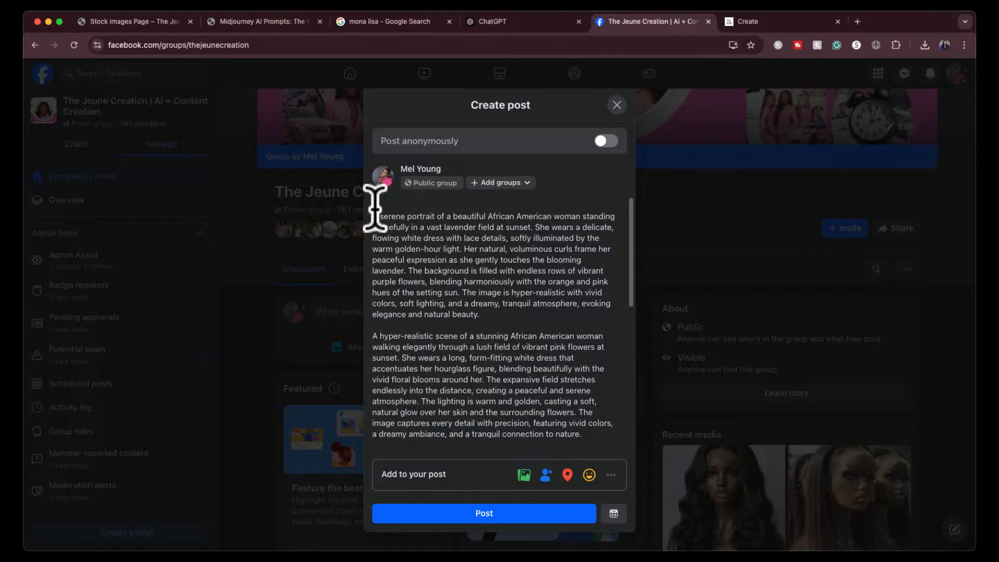
key(Return)
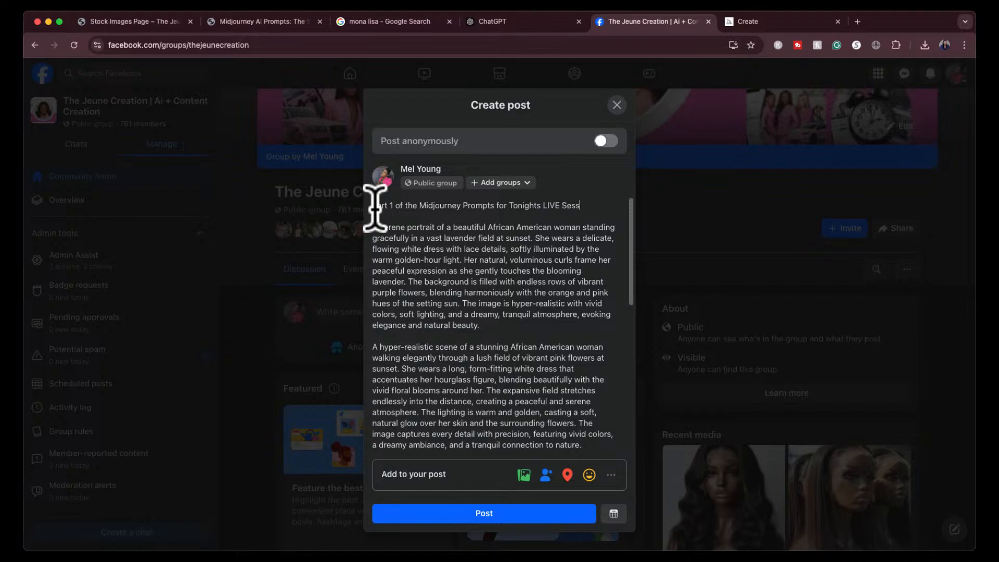
text(n)
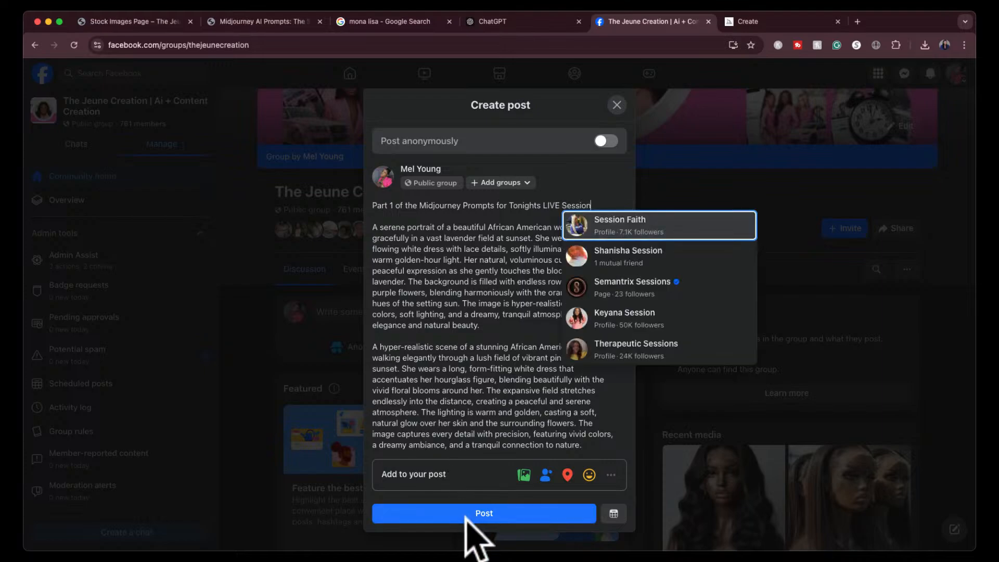
key(Escape)
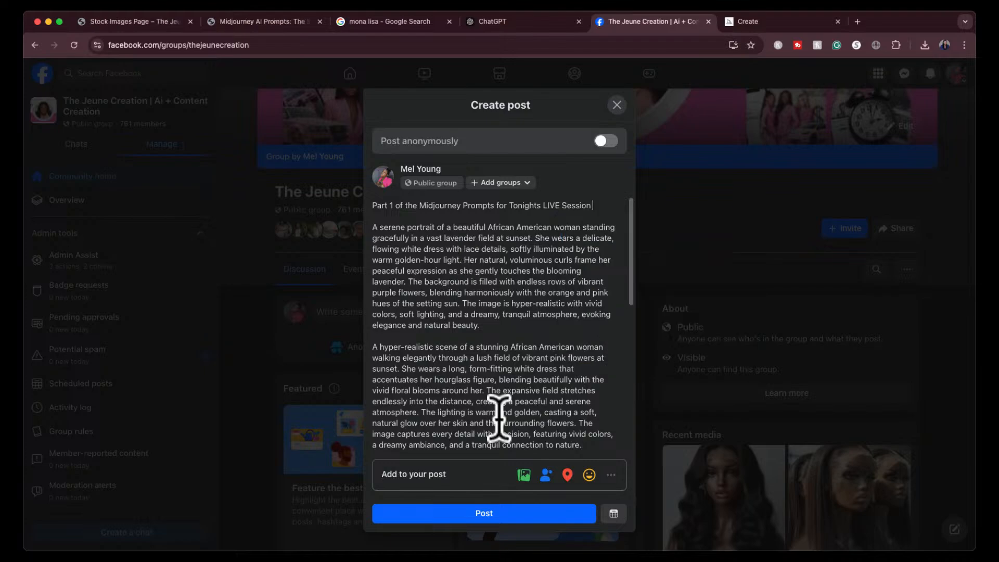
click(486, 514)
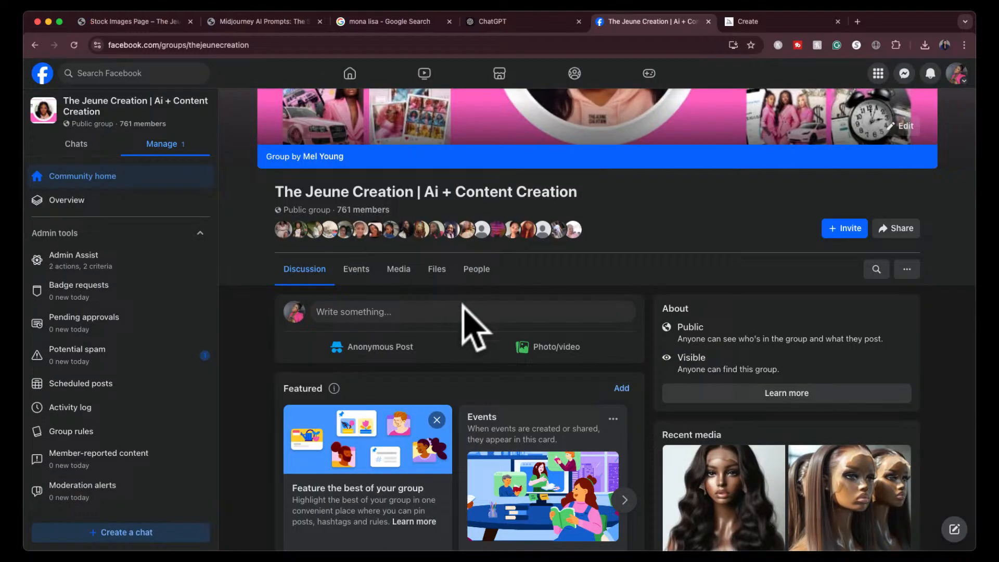
- Find the published post in the group feed and expand it to read its full text
scroll(457, 398, down, 2)
scroll(452, 396, down, 4)
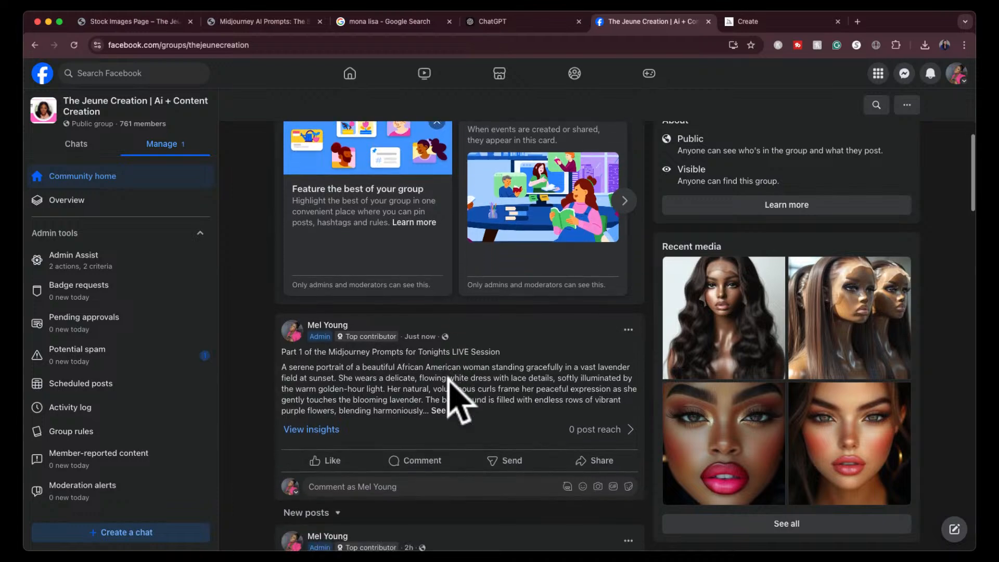
click(458, 406)
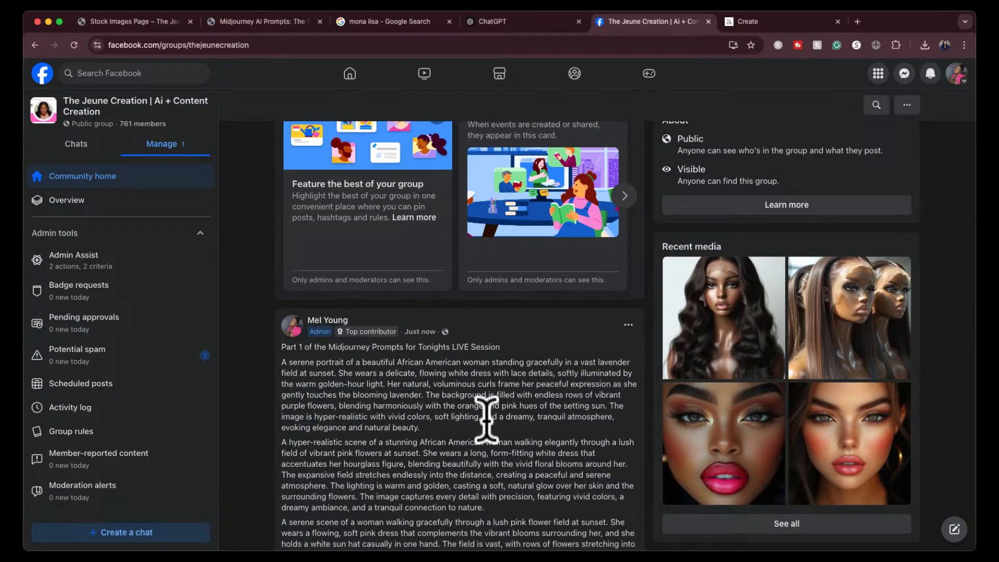
scroll(486, 419, down, 3)
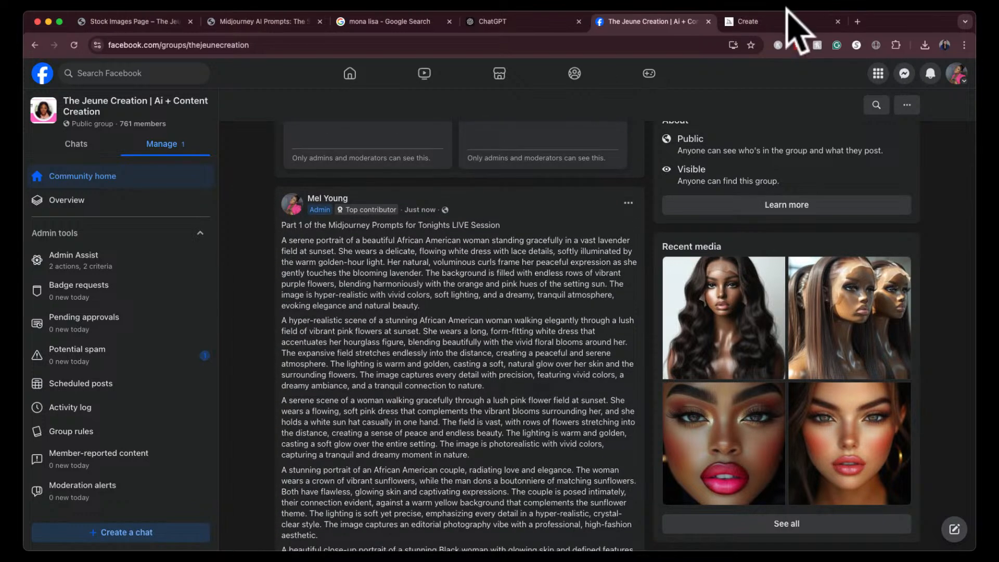
- Switch to Midjourney and enlarge the third image of the newest muscular Mona Lisa set
click(788, 16)
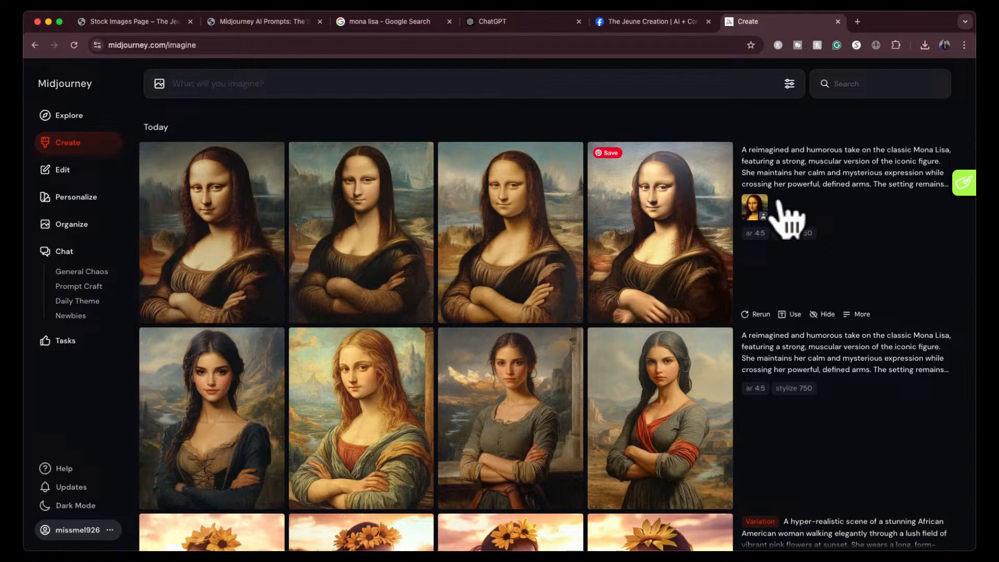
drag(757, 211, 563, 117)
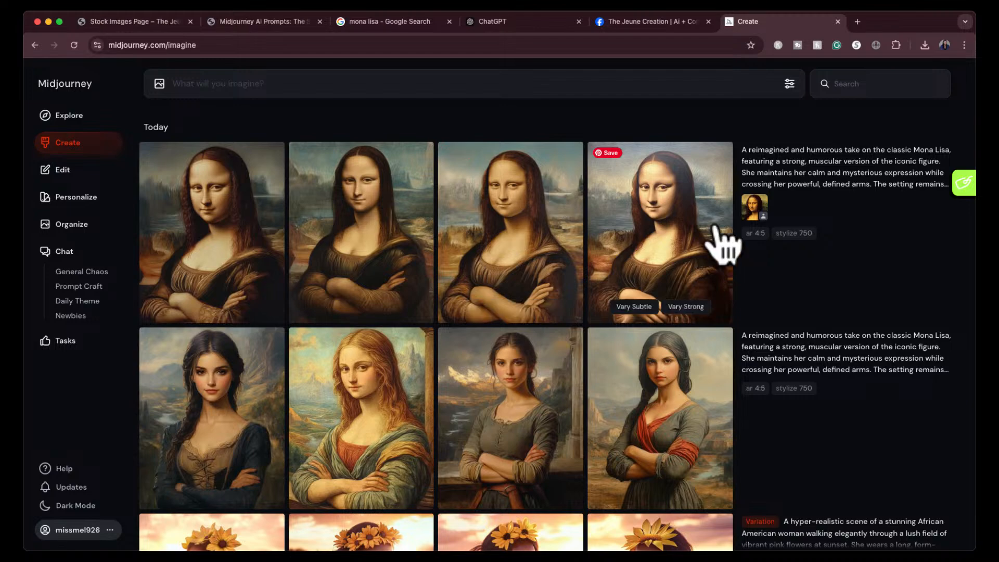
click(516, 220)
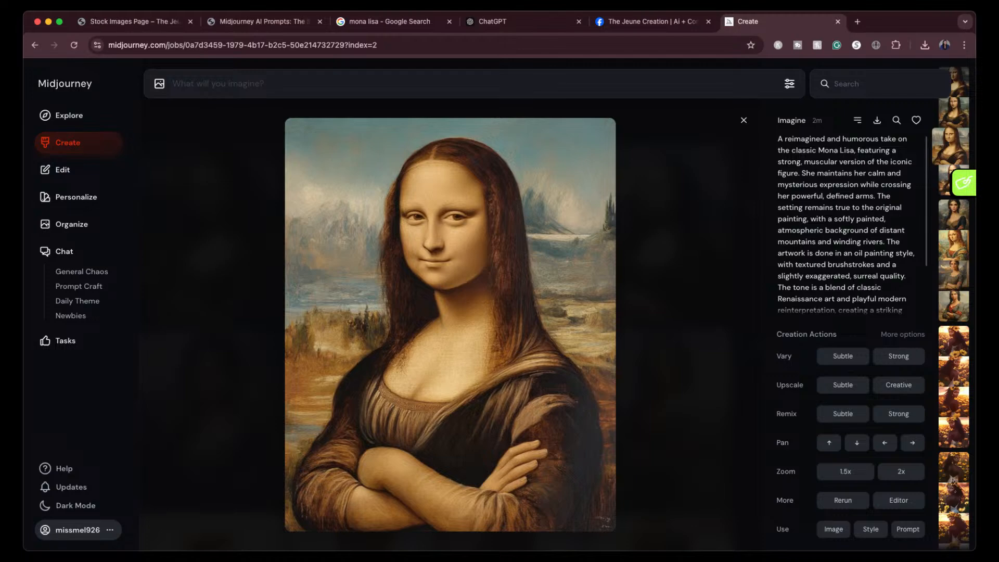
- Go back to the Facebook post and highlight its full text, followed by only the hyper-realistic pink-flower-field prompt
click(620, 22)
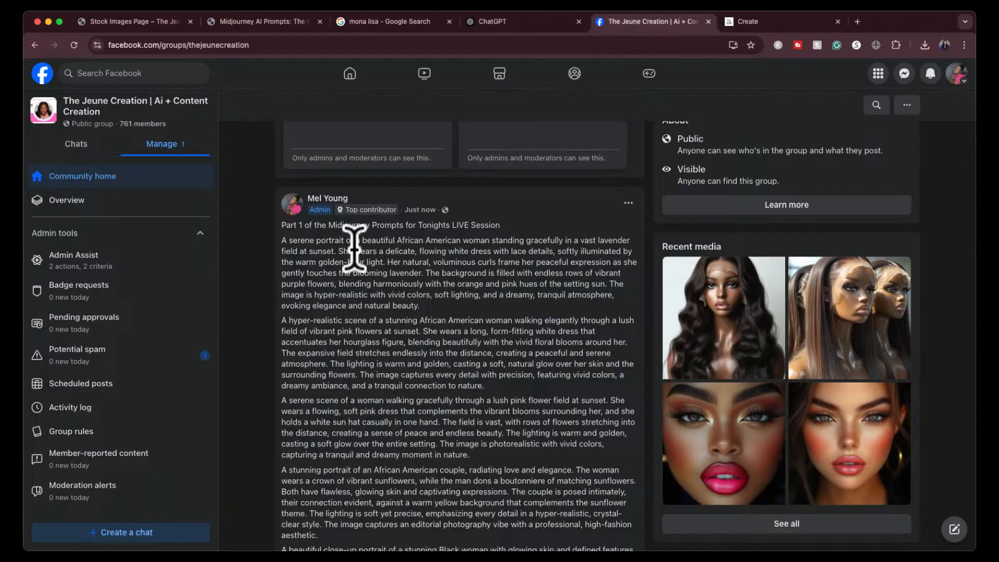
drag(283, 224, 518, 502)
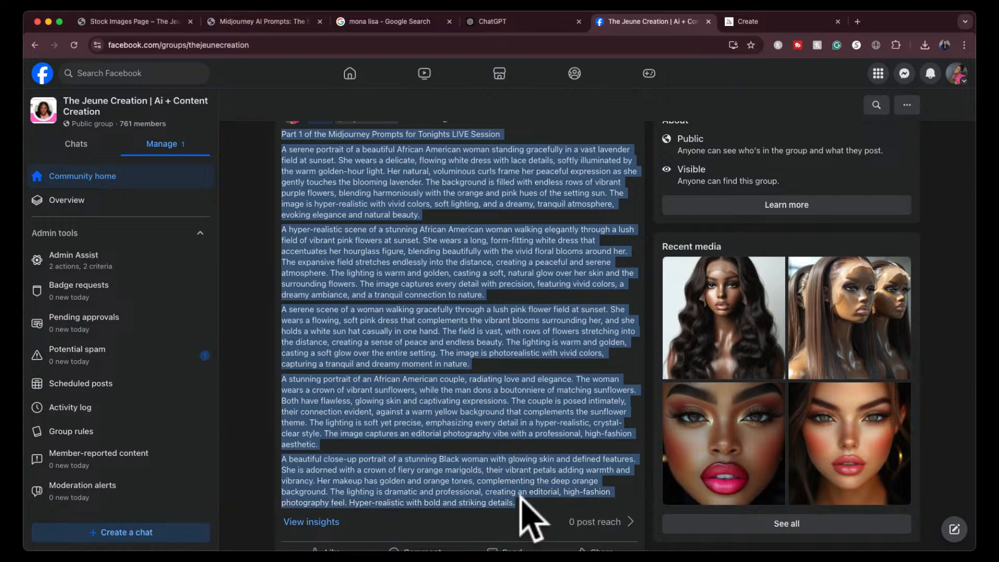
click(622, 385)
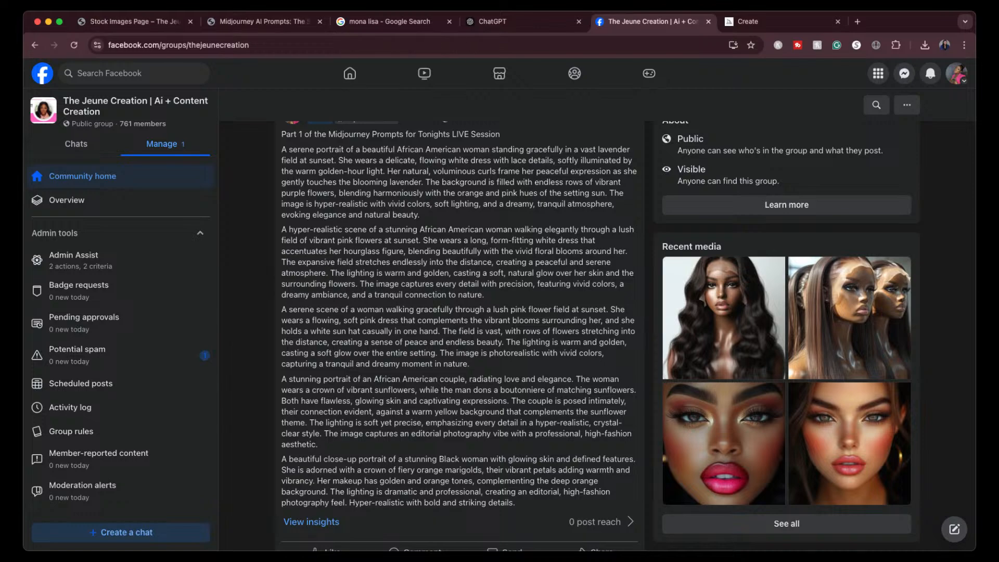
scroll(490, 279, up, 2)
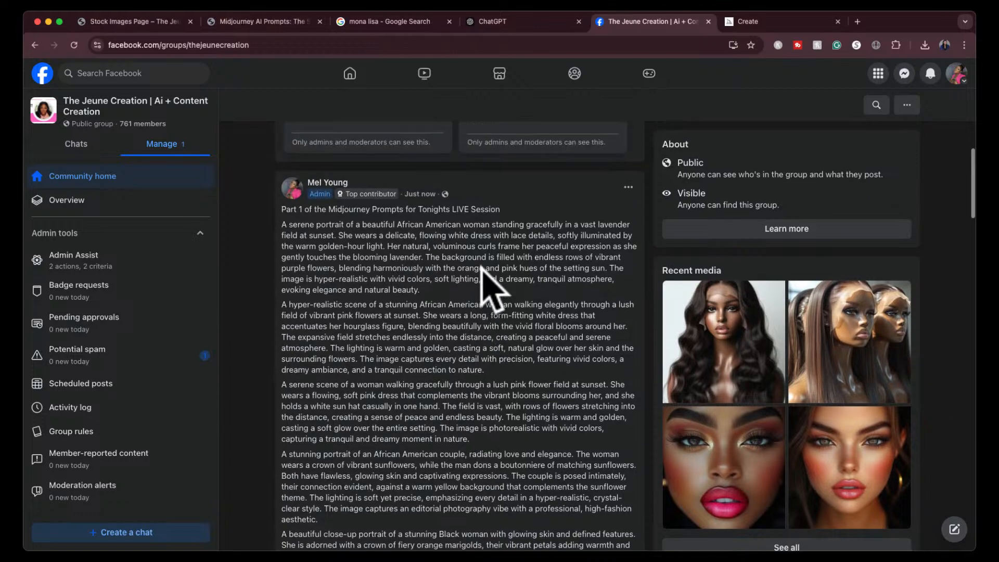
click(457, 291)
scroll(416, 369, down, 2)
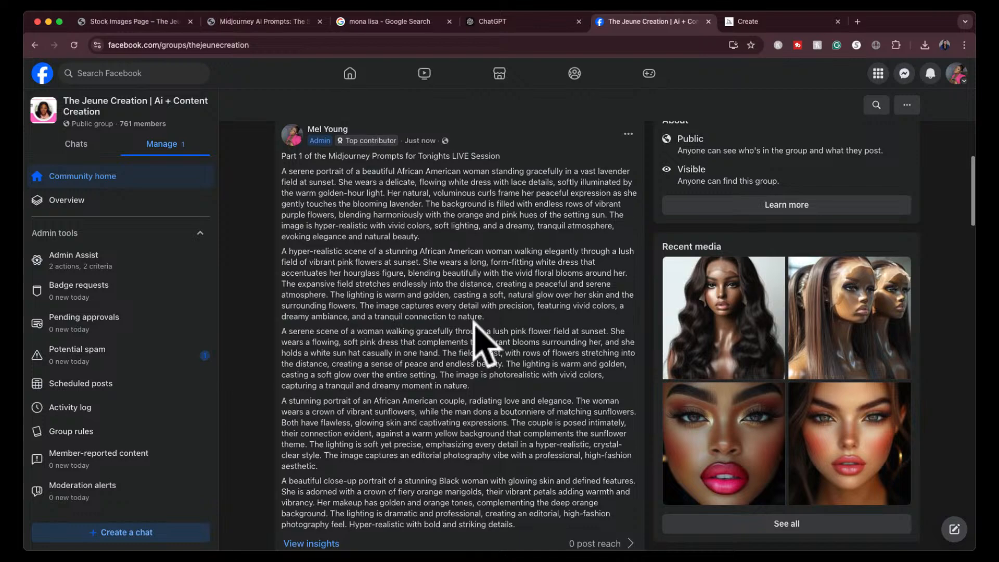
click(489, 315)
drag(489, 315, 278, 250)
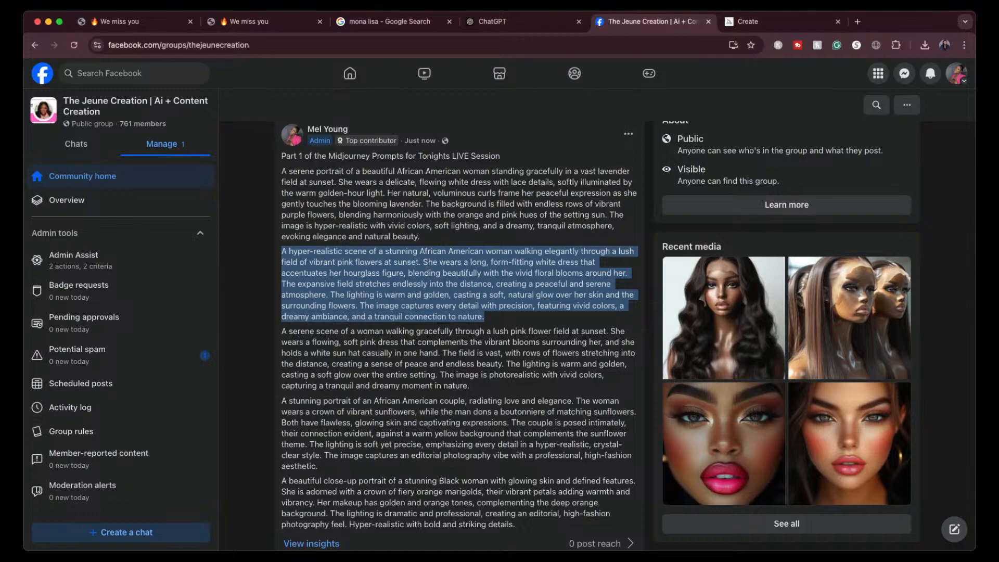
- Close the enlarged Mona Lisa image in Midjourney and browse the top images in the Explore gallery for a new style reference
click(755, 21)
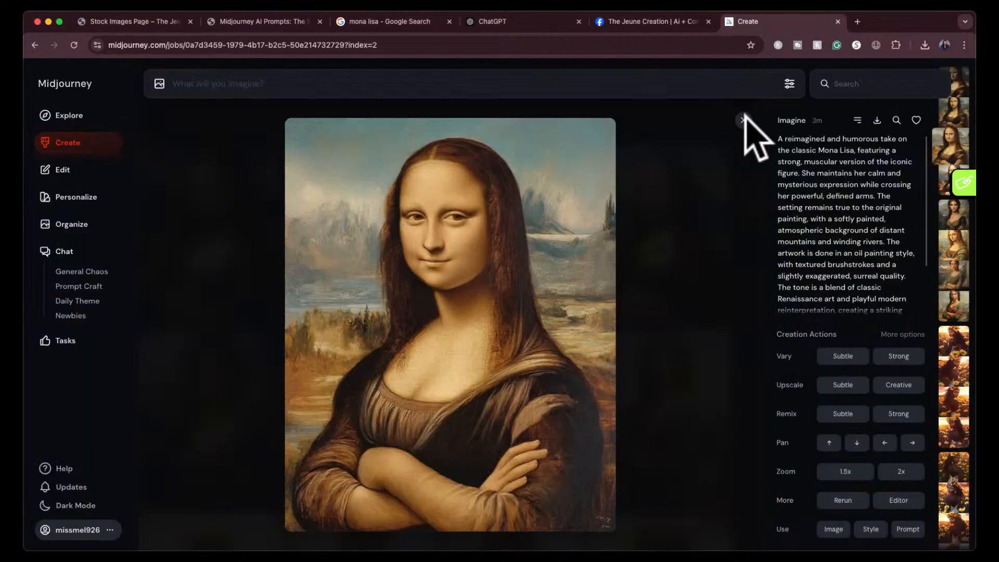
click(743, 120)
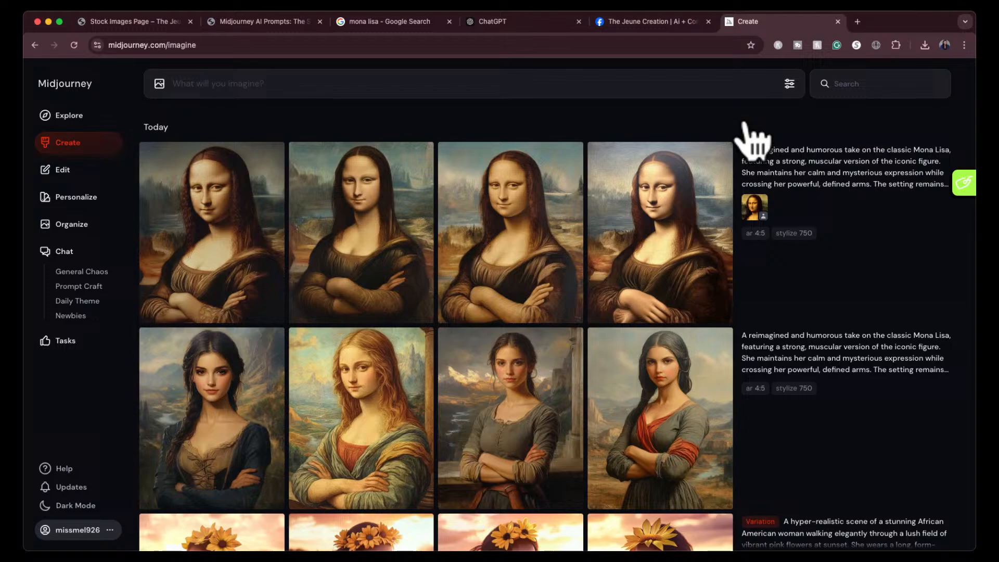
click(72, 115)
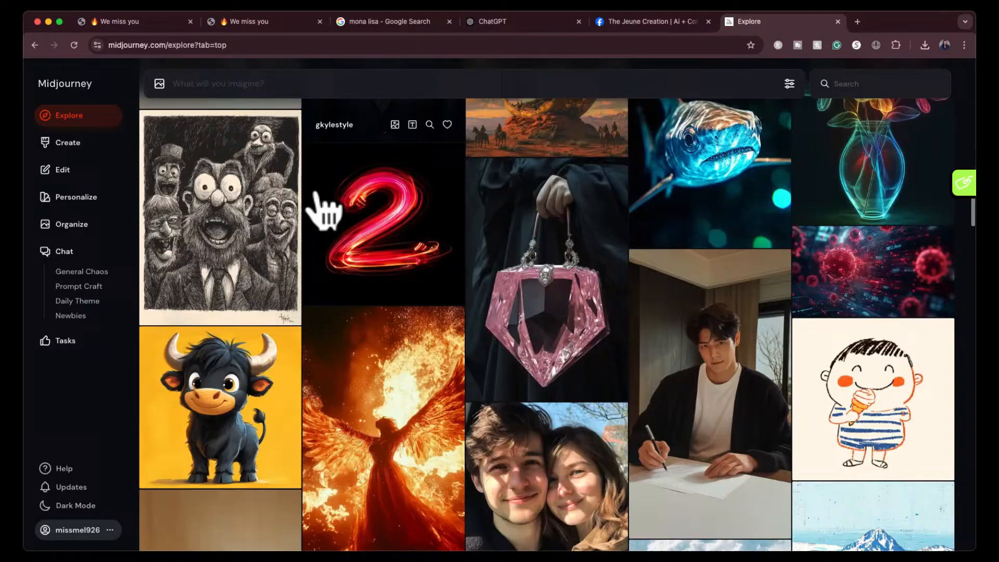
scroll(325, 210, down, 3)
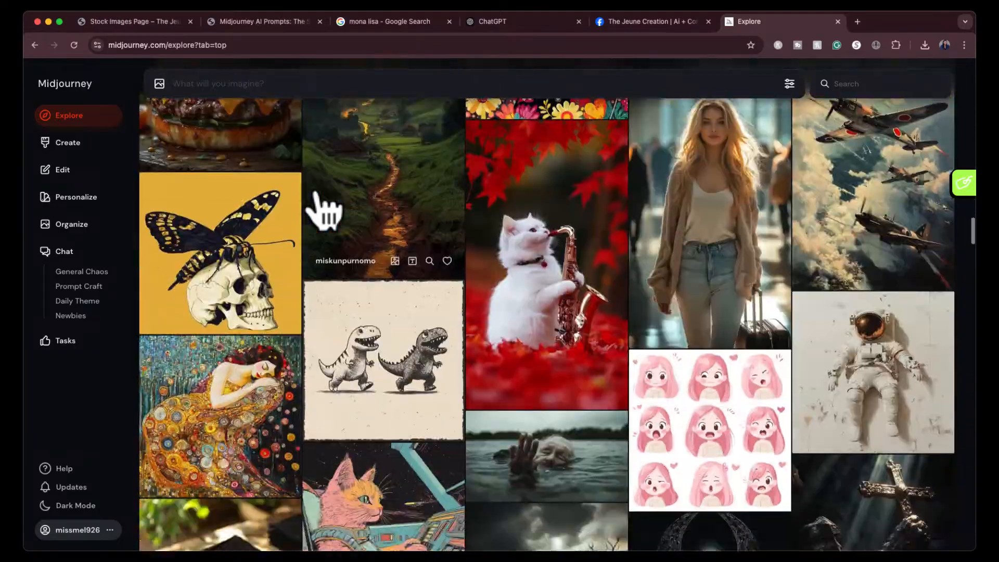
scroll(325, 211, down, 2)
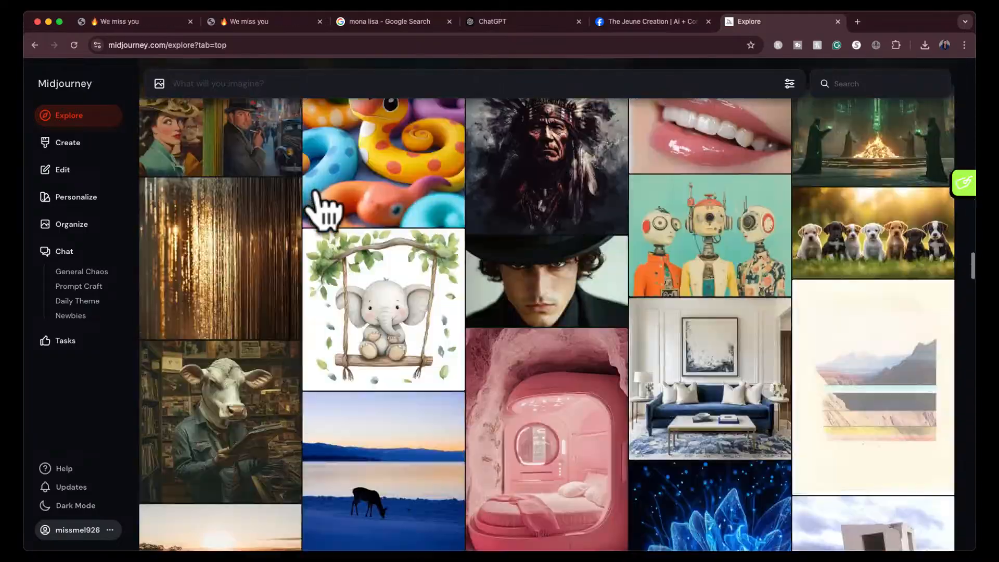
scroll(326, 211, down, 5)
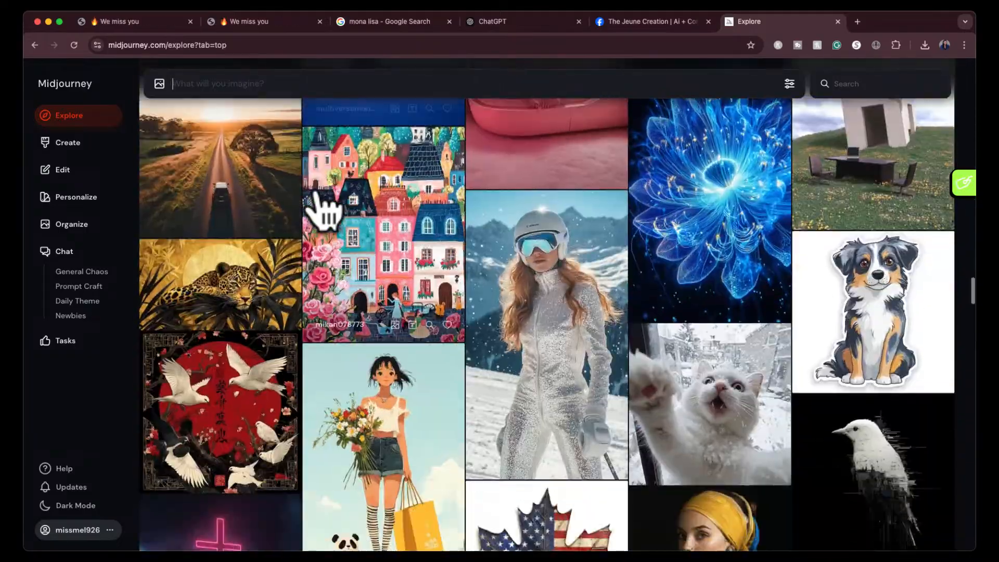
scroll(325, 211, down, 6)
scroll(326, 210, down, 3)
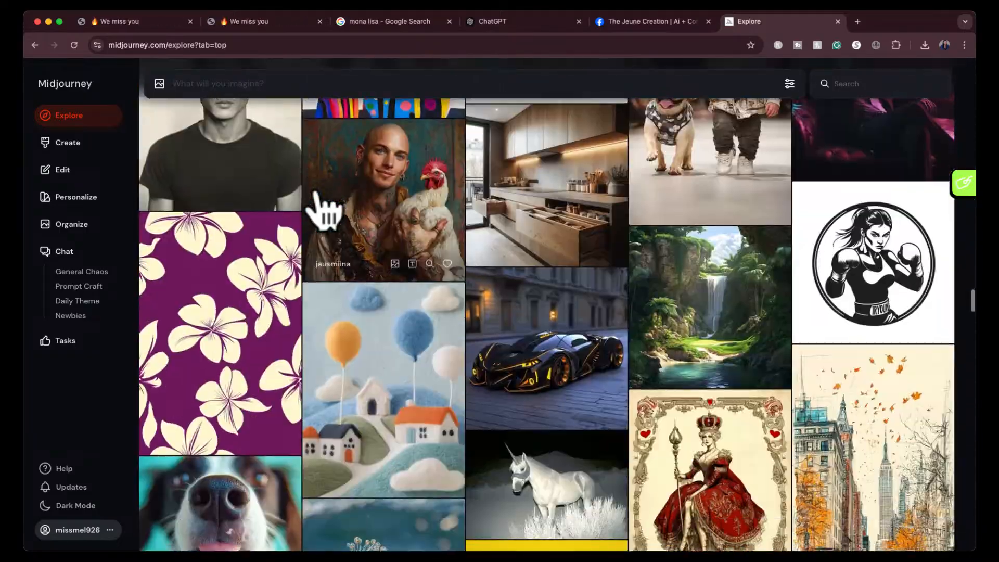
scroll(325, 211, down, 5)
scroll(325, 210, down, 4)
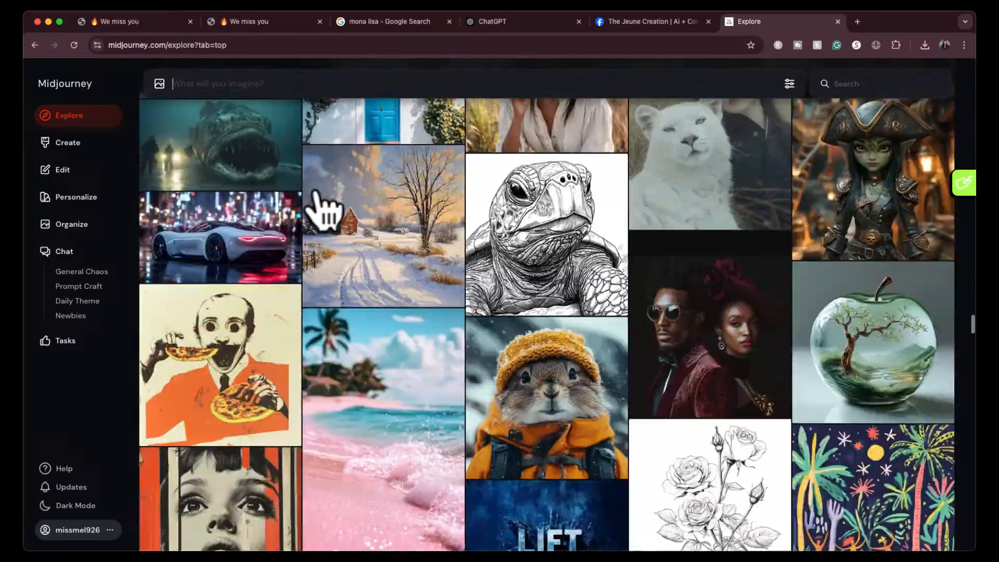
scroll(324, 210, down, 10)
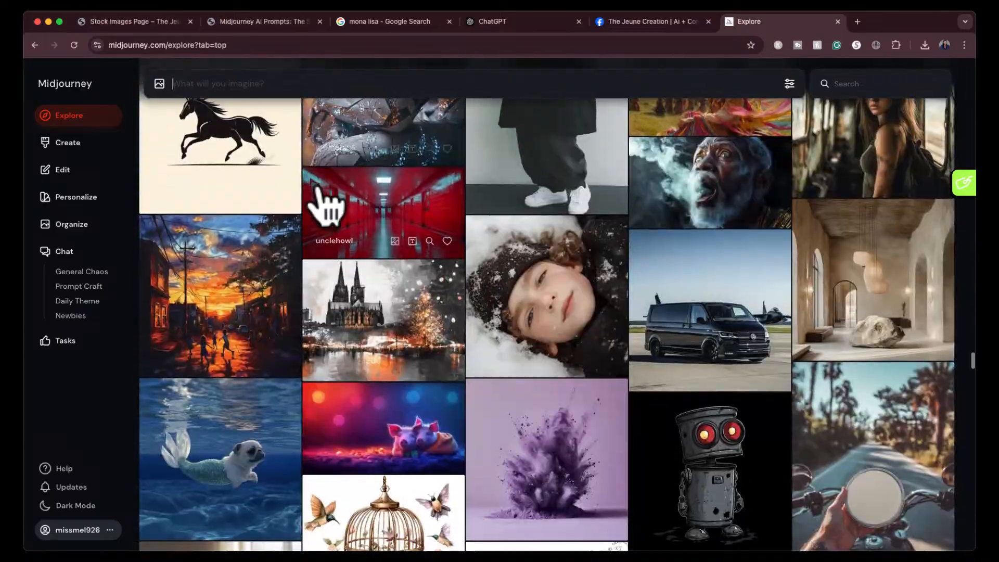
scroll(325, 208, down, 10)
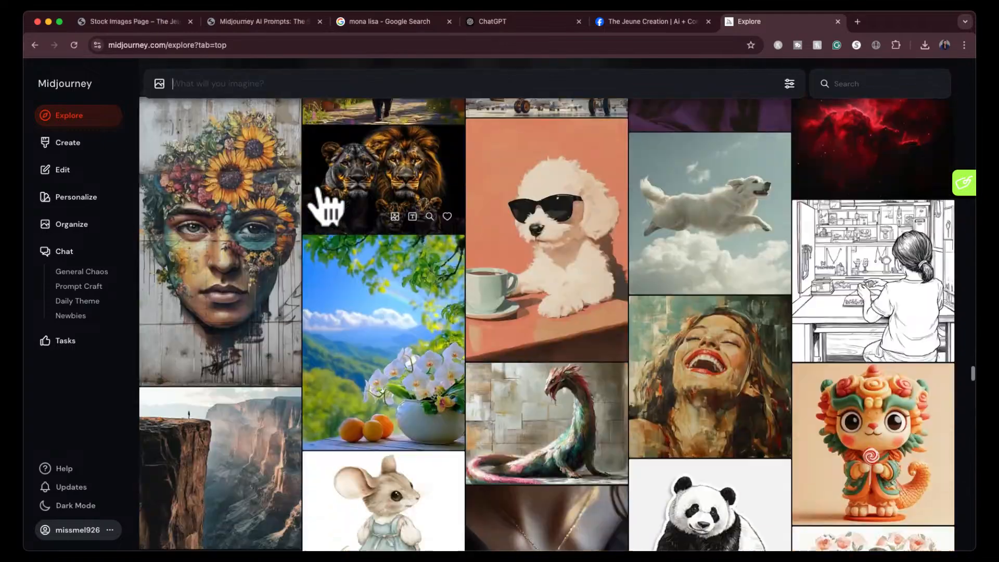
scroll(325, 208, down, 8)
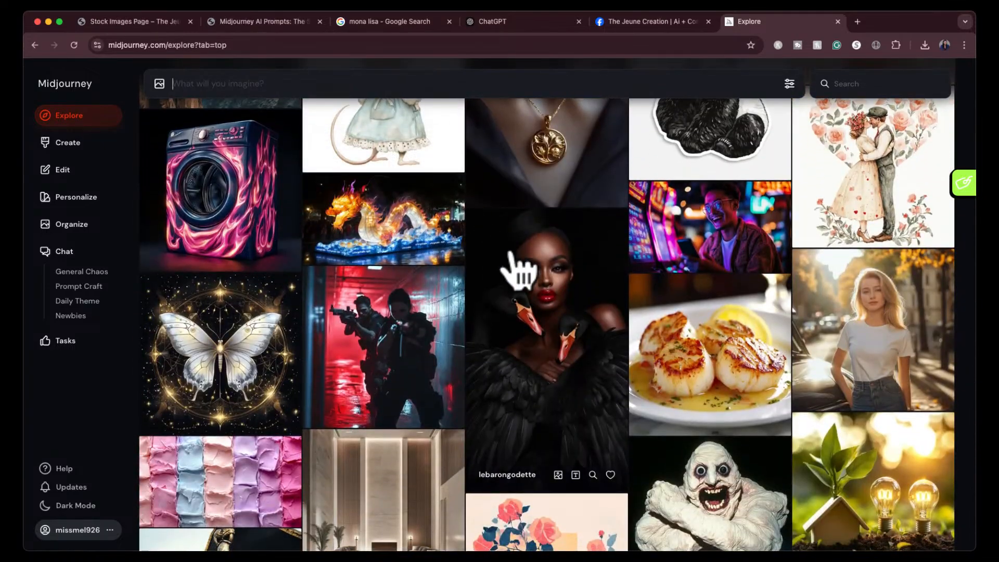
- Enlarge the black-swan portrait in the Explore gallery and capture a screenshot of just the image
click(530, 266)
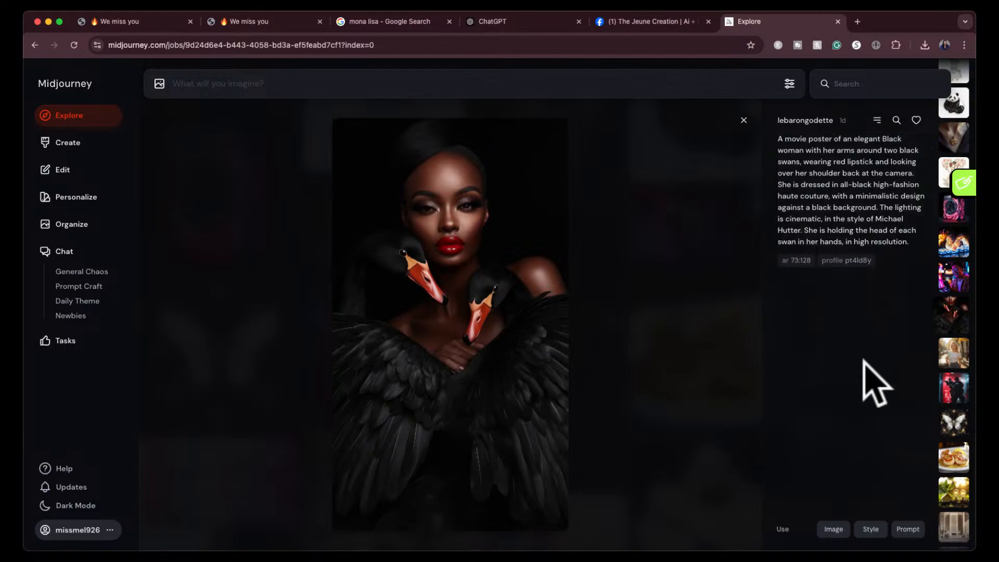
key(super+shift+4)
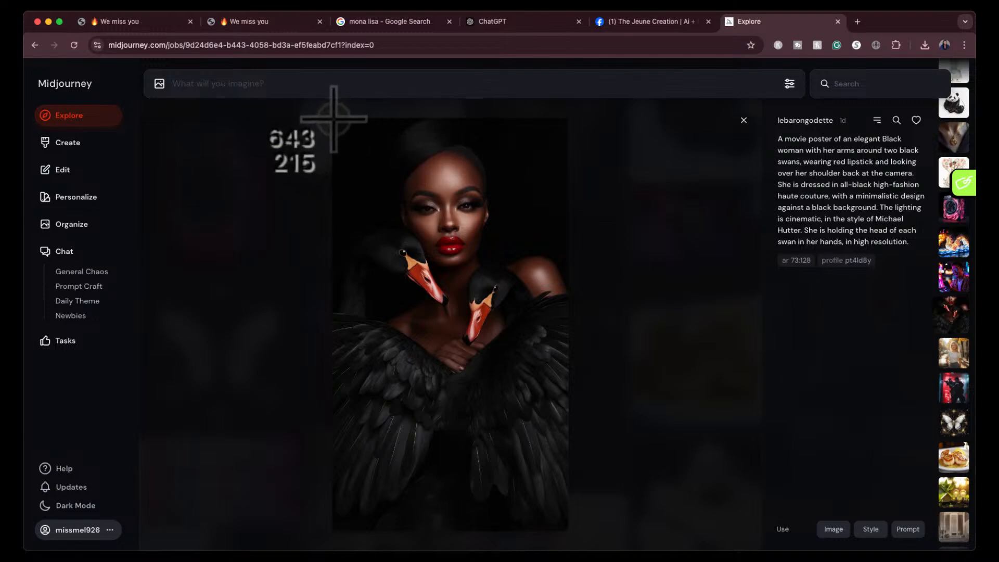
drag(331, 115, 566, 528)
click(541, 23)
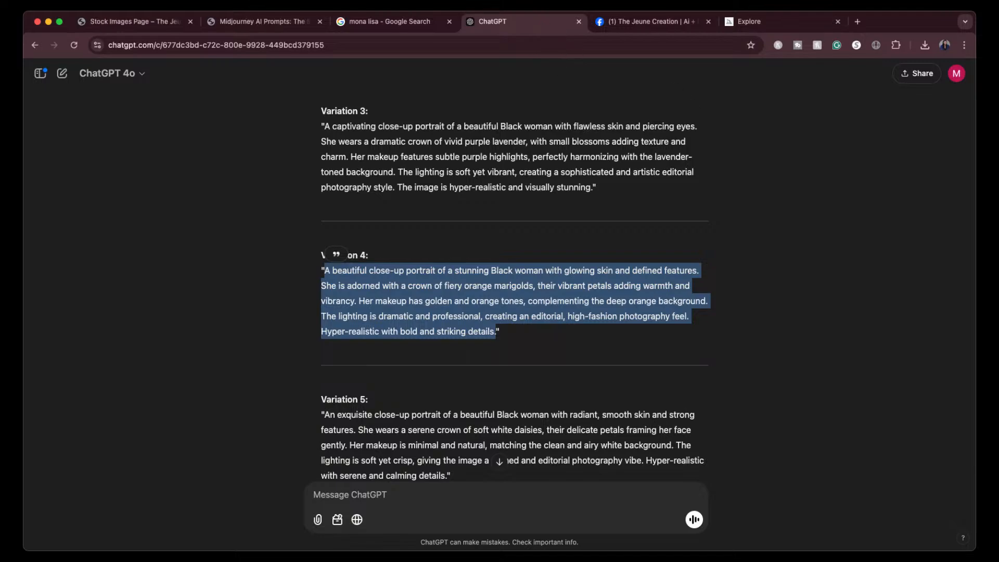
mouse_move(526, 558)
mouse_down()
mouse_move(524, 538)
mouse_move(526, 557)
mouse_up()
drag(811, 543, 497, 512)
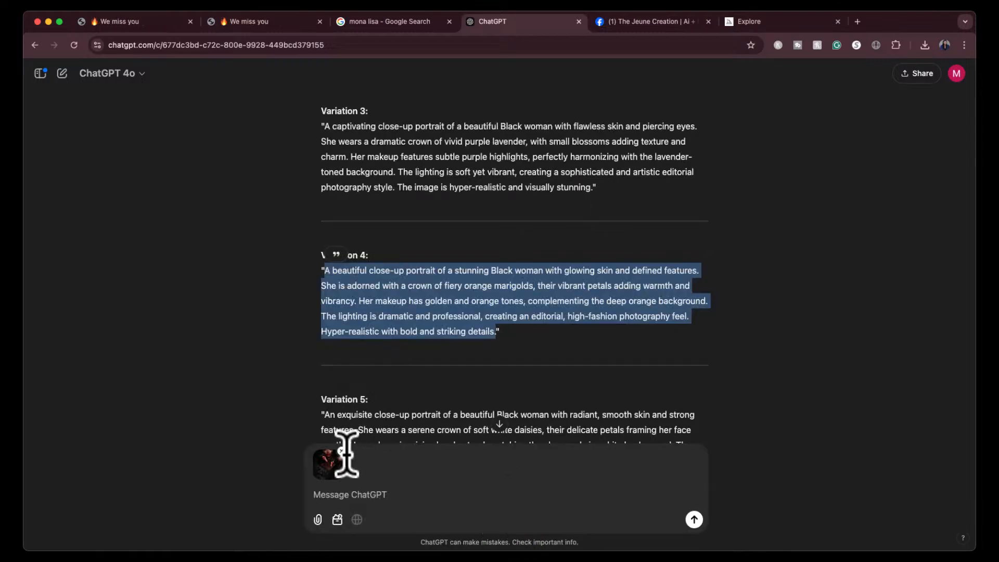
click(342, 451)
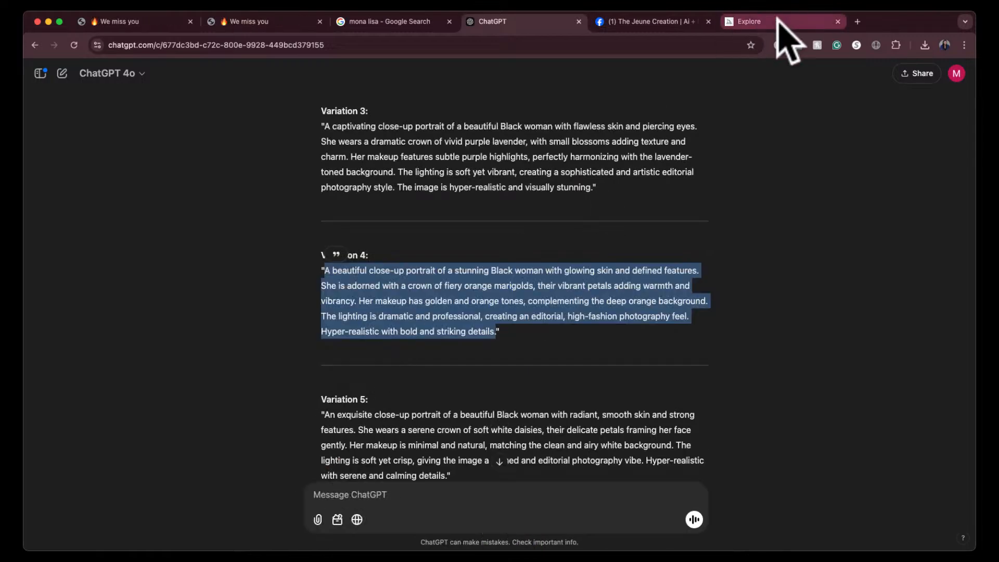
- Return to Midjourney and capture another screenshot of the enlarged black-swan portrait
click(781, 23)
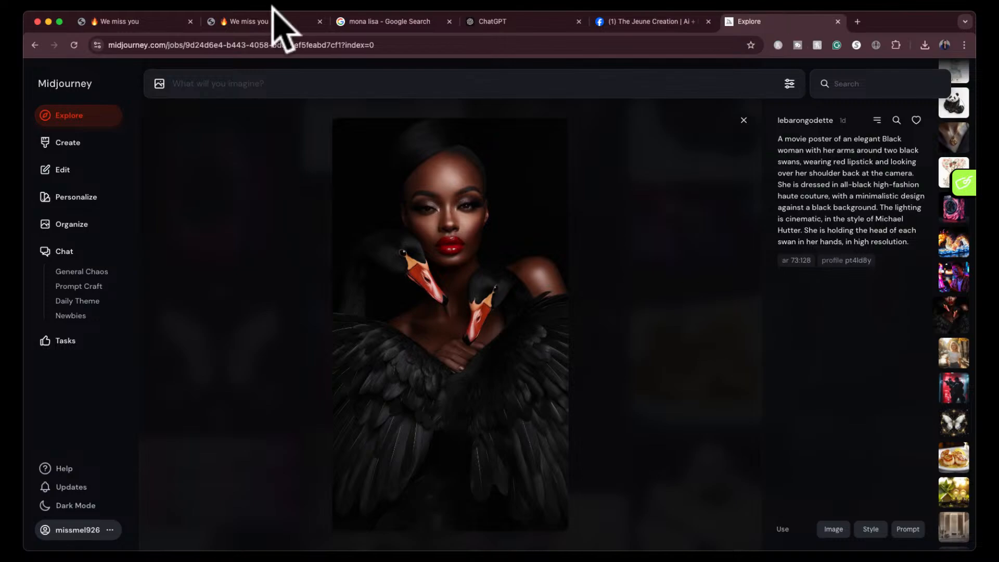
key(super+shift+4)
drag(329, 118, 571, 531)
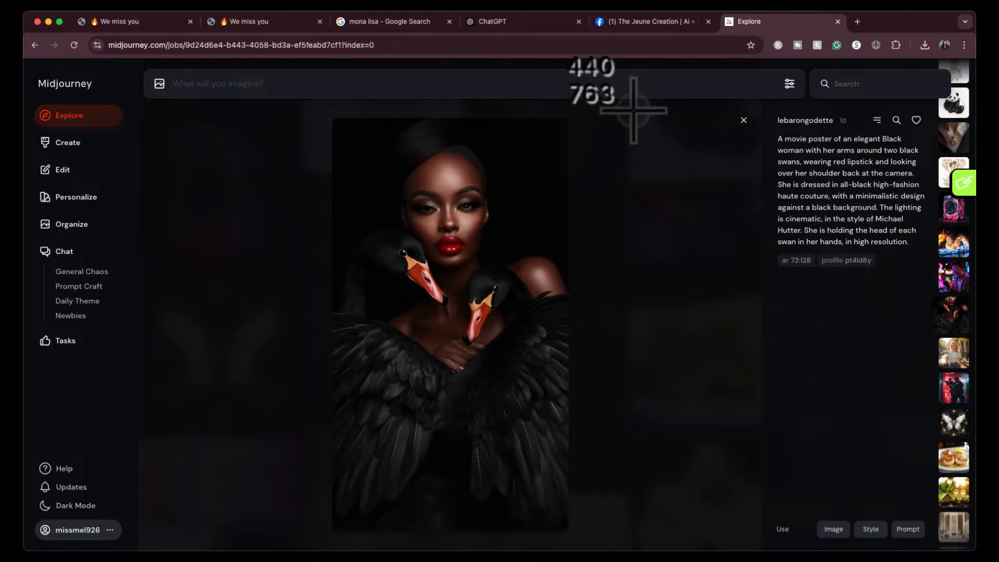
- Switch to ChatGPT, start a new chat and attach the black-swan portrait screenshot to the message
click(494, 23)
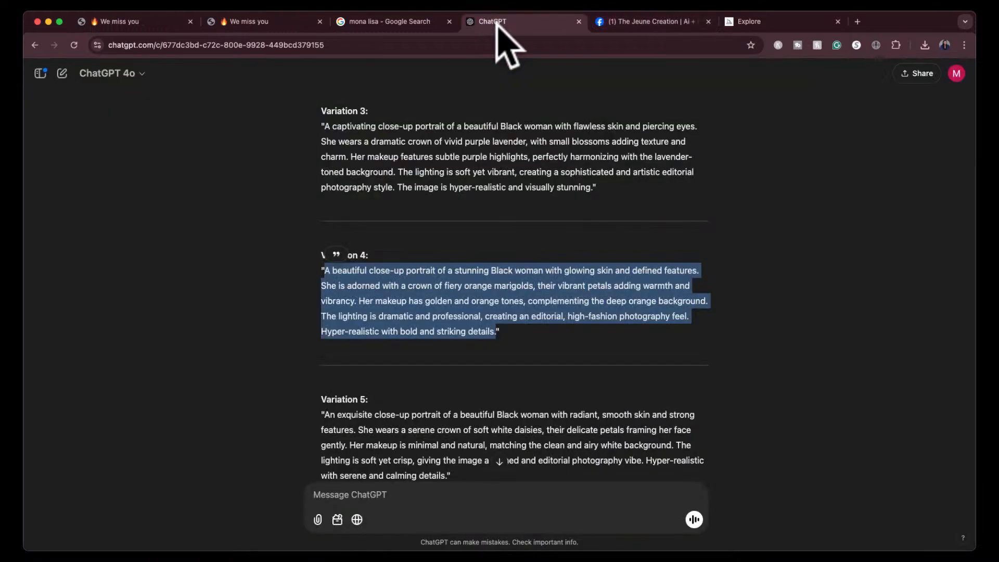
click(62, 73)
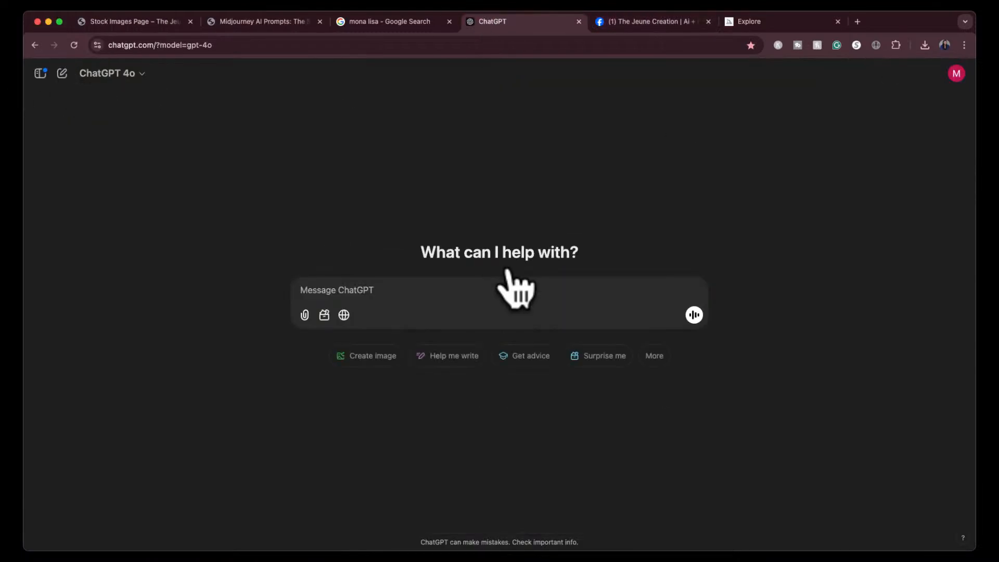
click(776, 23)
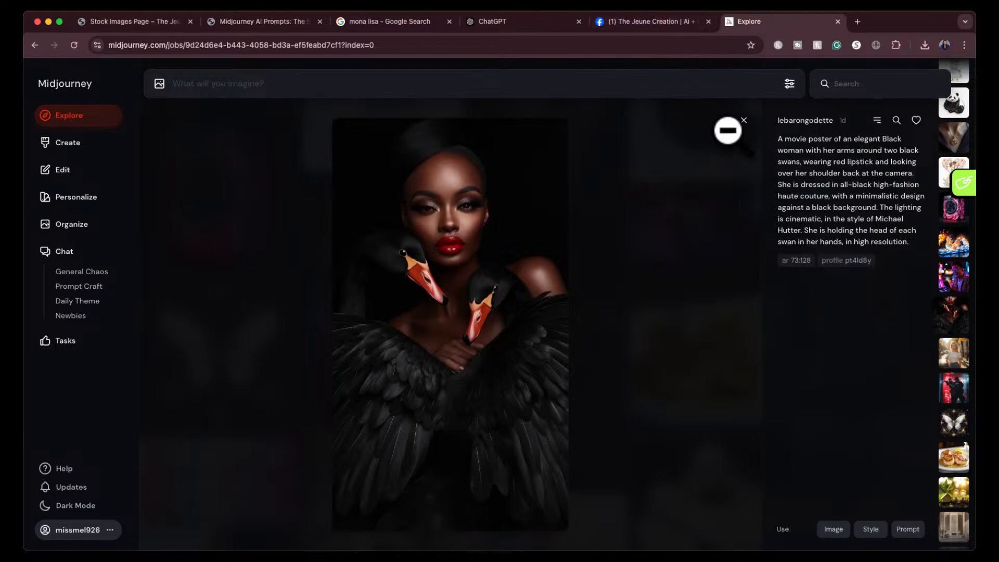
click(531, 22)
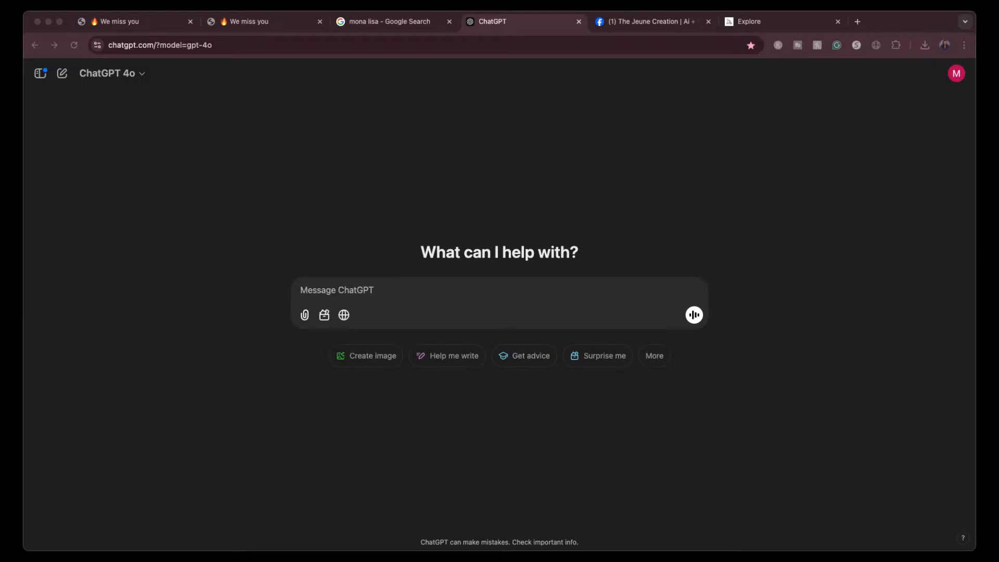
drag(508, 297, 466, 306)
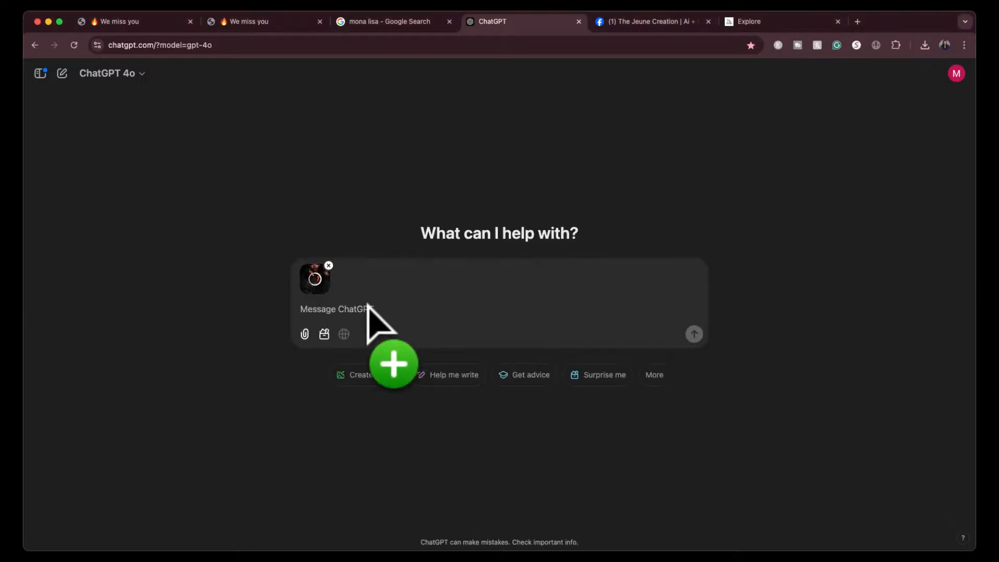
- Send the request "create a midjourney prompt for me based on this image" with the attached screenshot
text(cr)
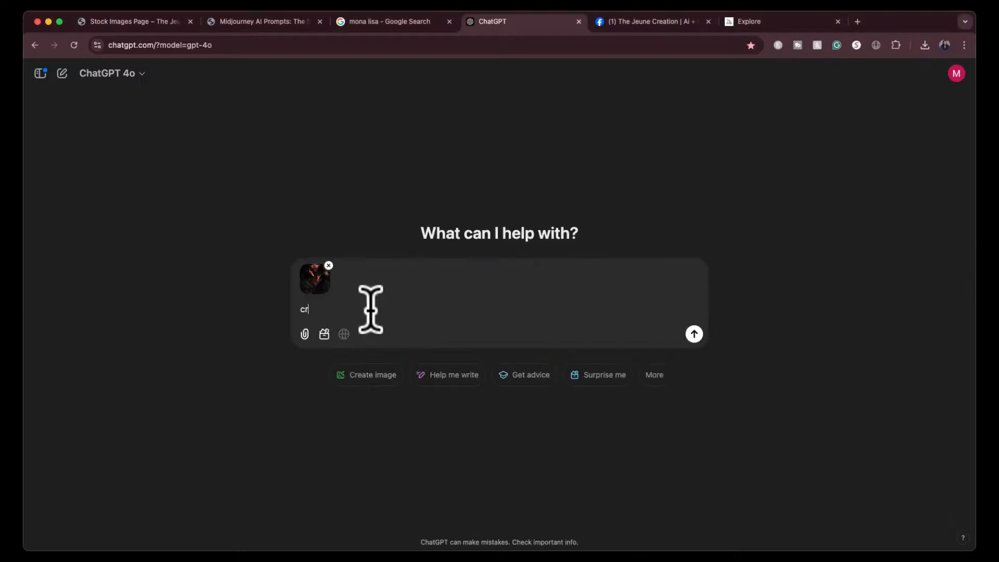
text(eate a midjourney prompt for me based on thid im)
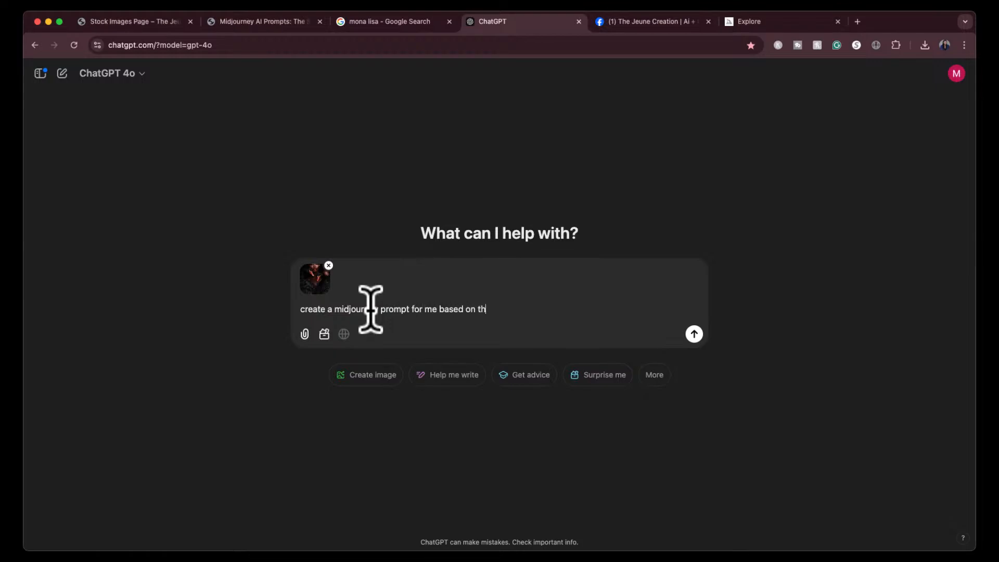
key(BackSpace)
key(BackSpace)
key(BackSpace)
text(s image)
key(Return)
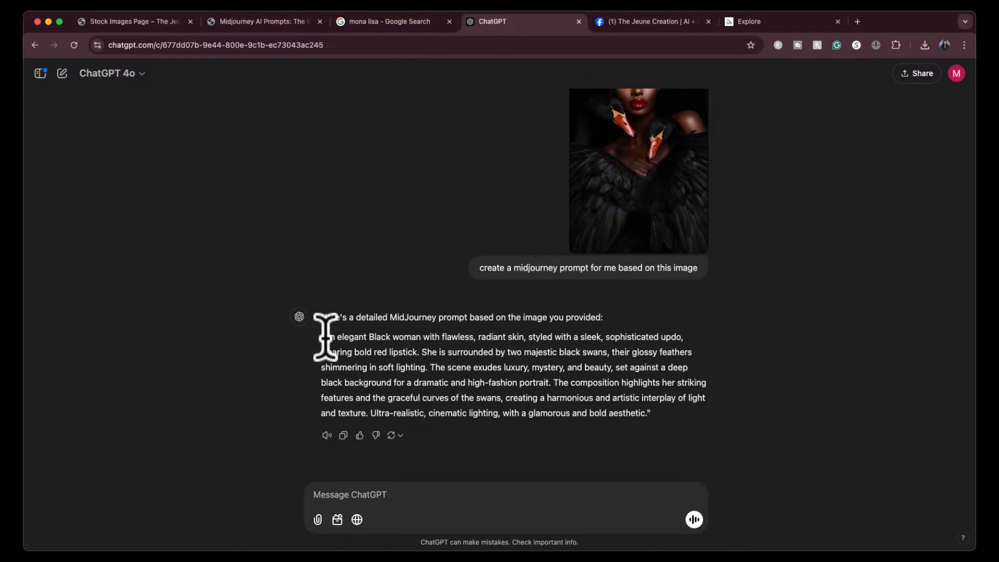
- Write a follow-up message reading "what midjourney mode should we use raw vs standard and what stylization value"
click(384, 493)
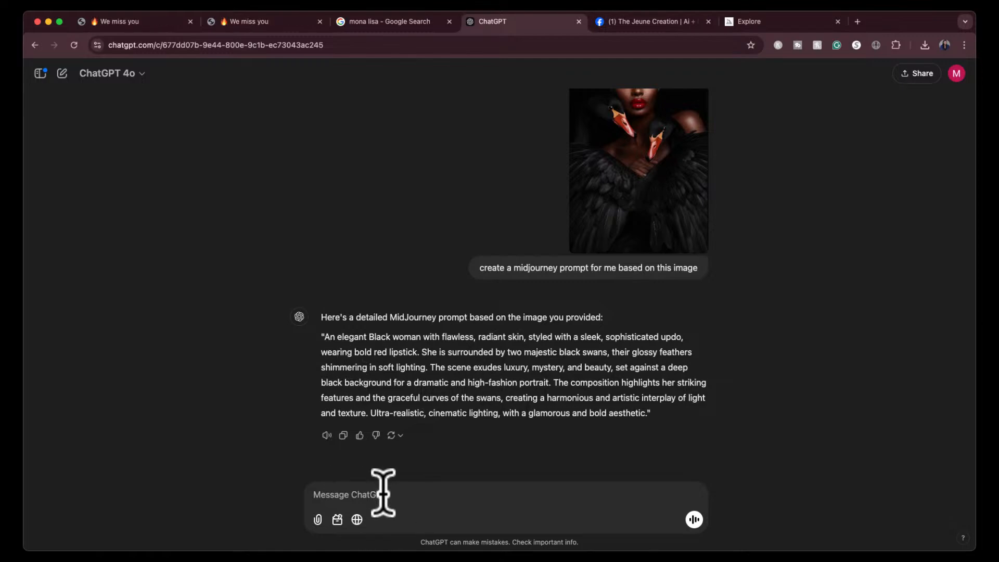
text(wha)
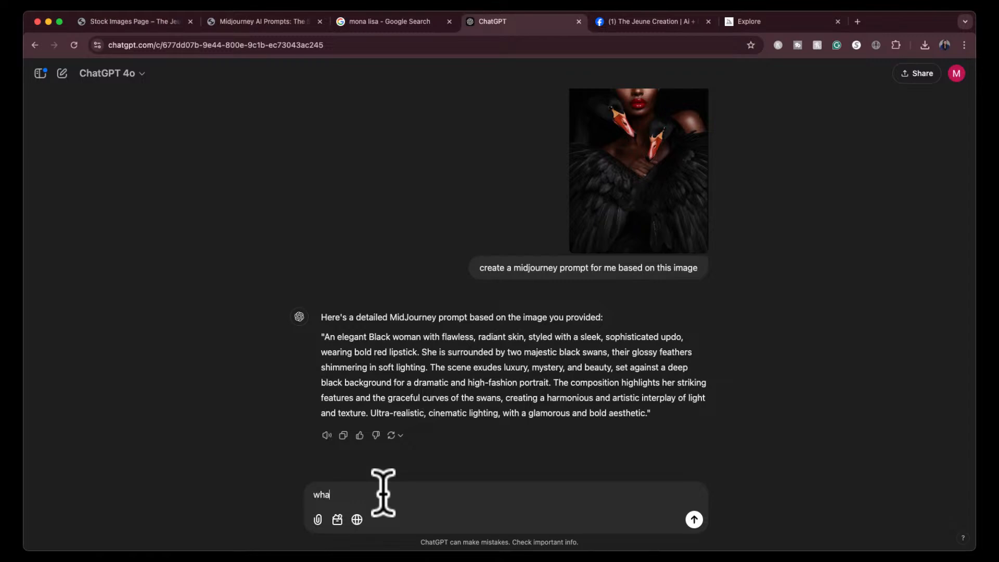
key(BackSpace)
key(BackSpace)
key(BackSpace)
text(what midjourney mode should we use )
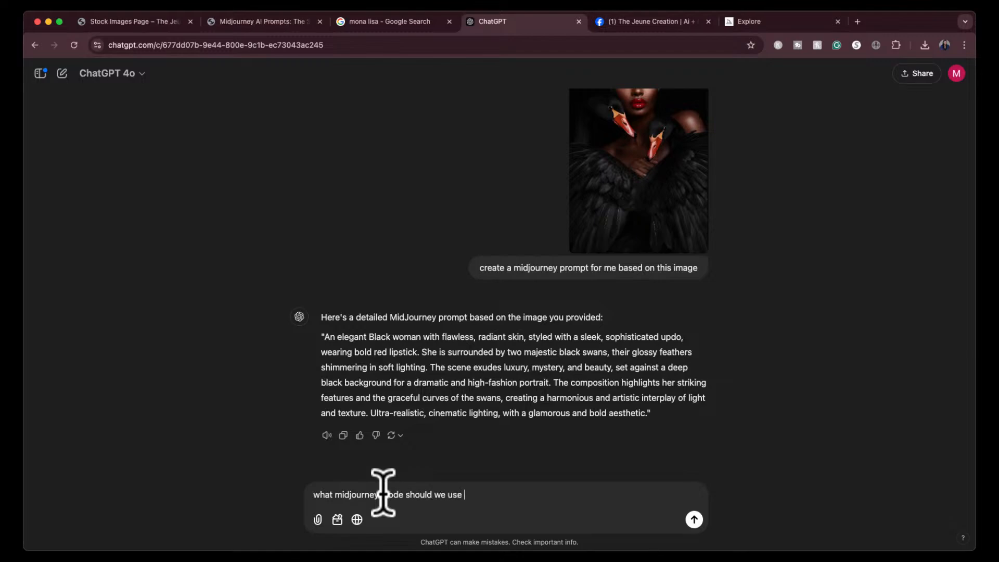
text(raw vs standard and)
text(what )
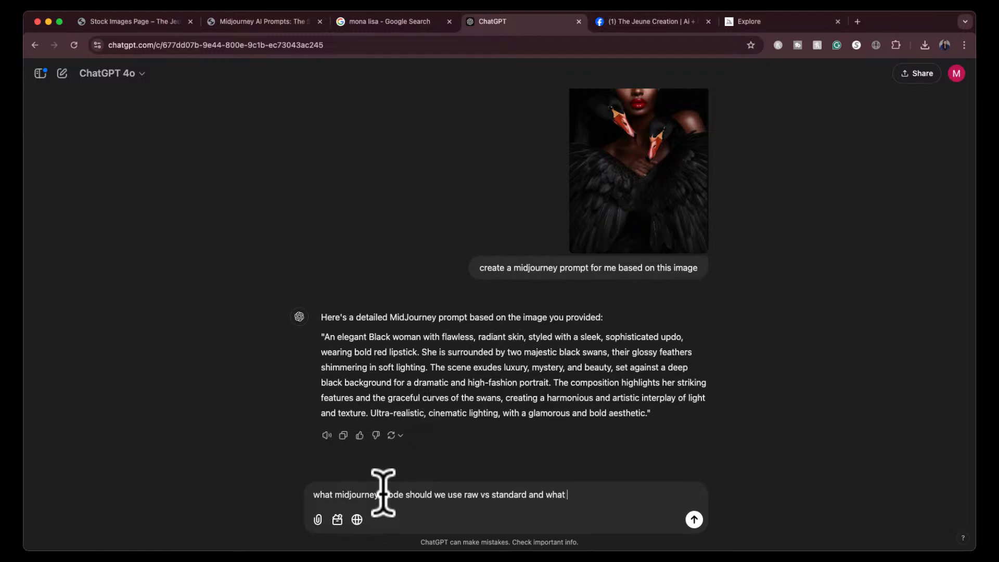
text(stylizat)
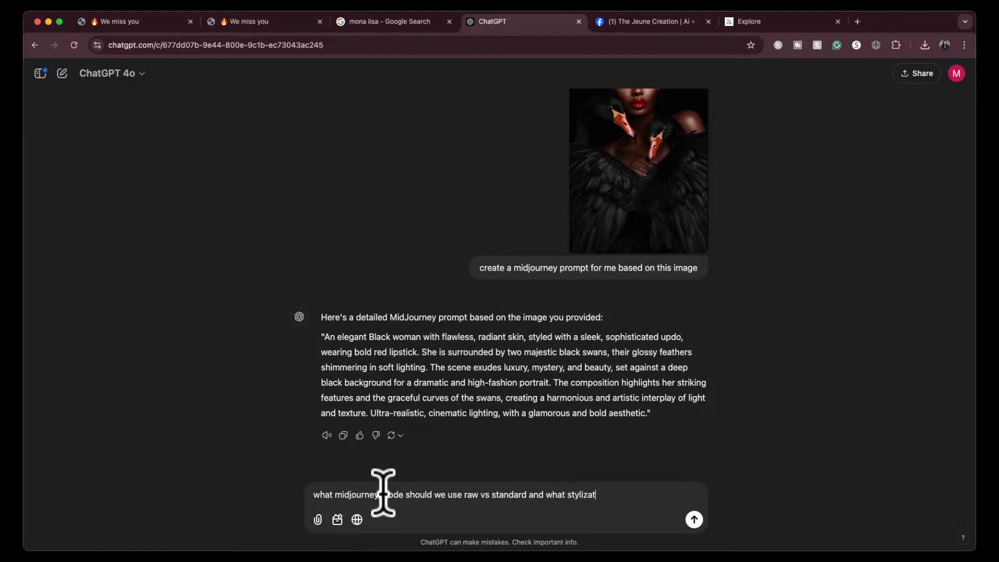
text(ion value)
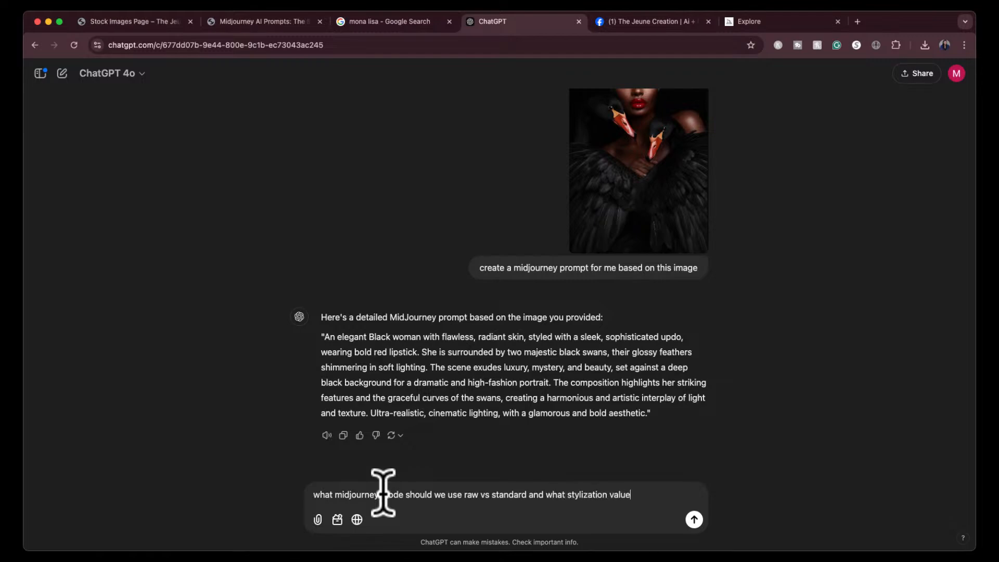
text(? moving forward include)
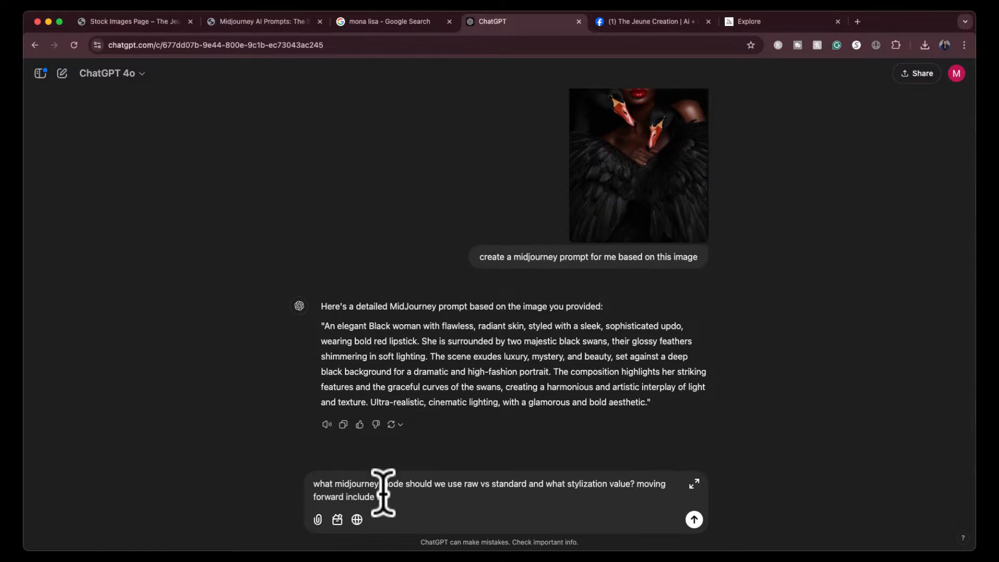
text( this in all prompts i ask fr)
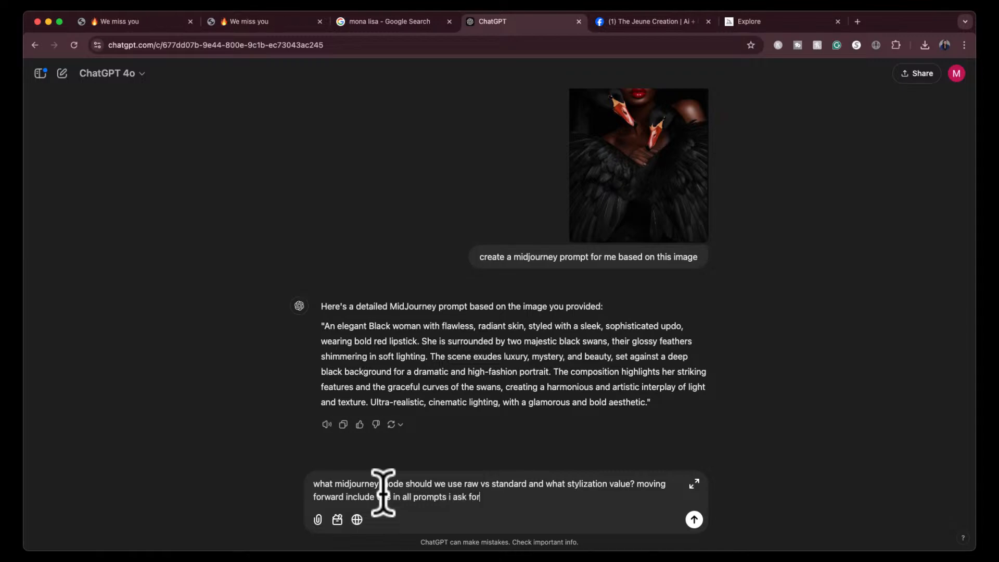
- Finish the question with "? moving forward include this in all prompts i ask for" and send the message
key(Return)
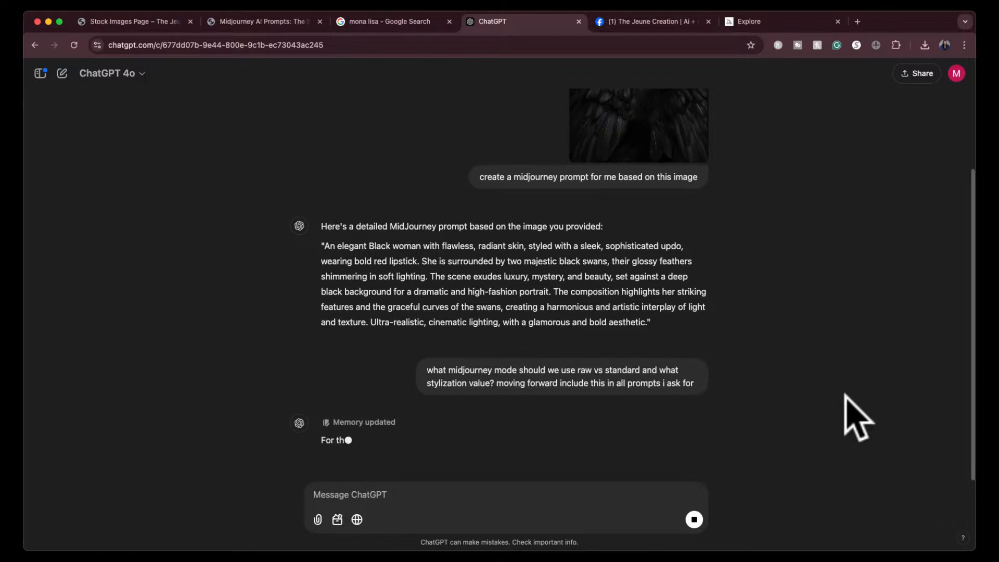
- Review the recommended settings and copy the updated prompt text up to "bold aesthetic", leaving out the parameters at its end
mouse_move(355, 279)
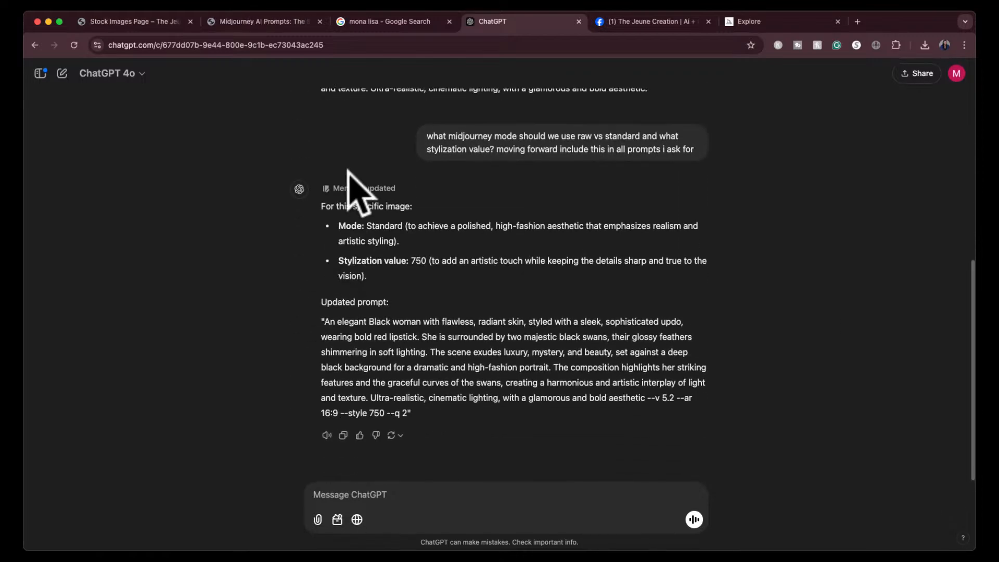
mouse_move(344, 188)
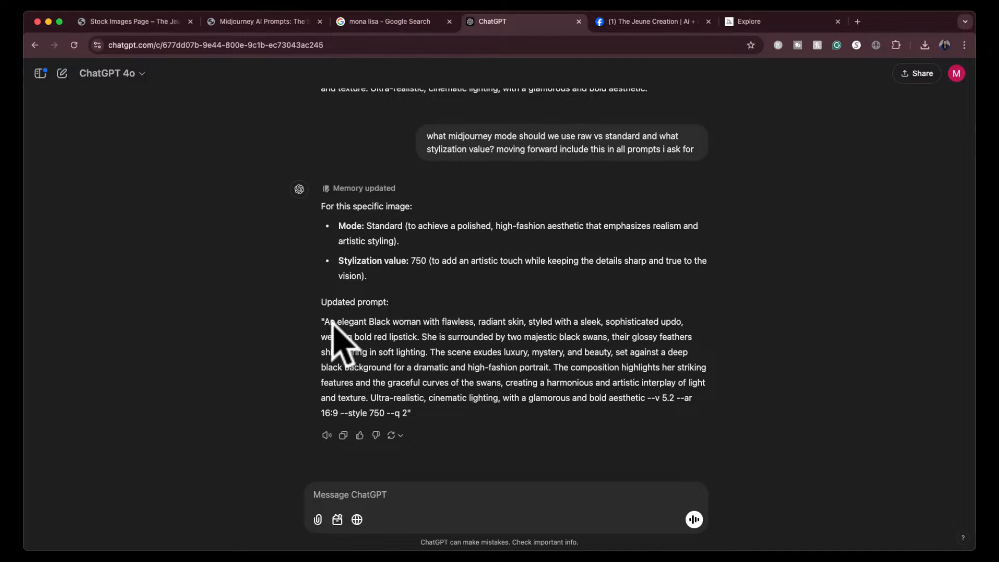
drag(323, 321, 645, 399)
key(super+c)
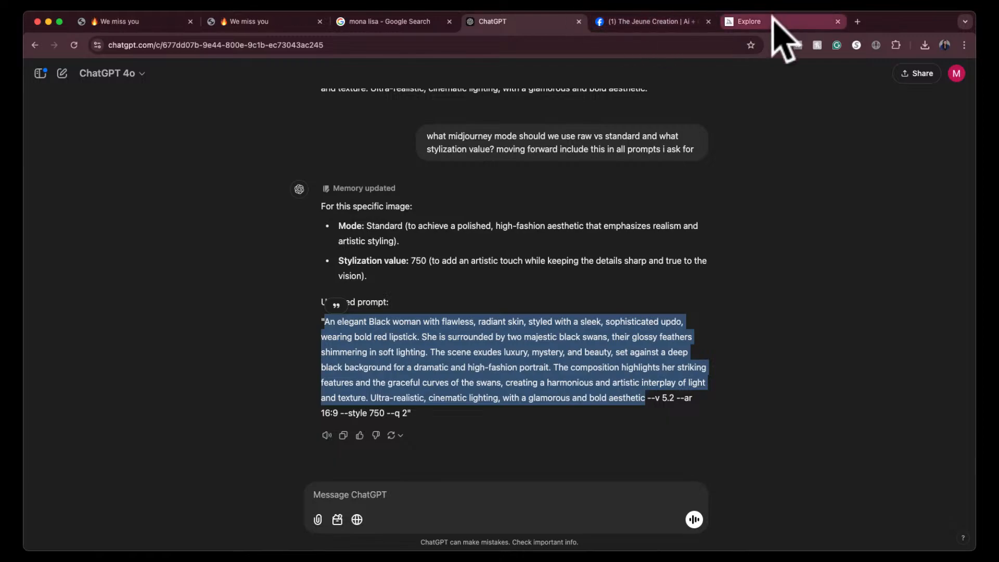
- Move the Midjourney tab beside ChatGPT, close the enlarged portrait and paste the copied prompt into Midjourney's prompt field
drag(774, 23, 673, 21)
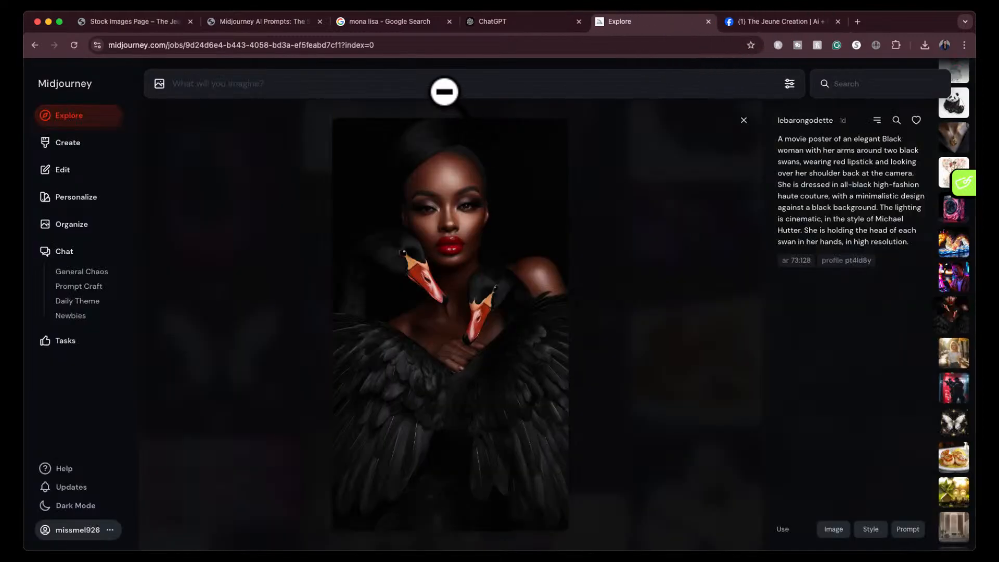
click(743, 122)
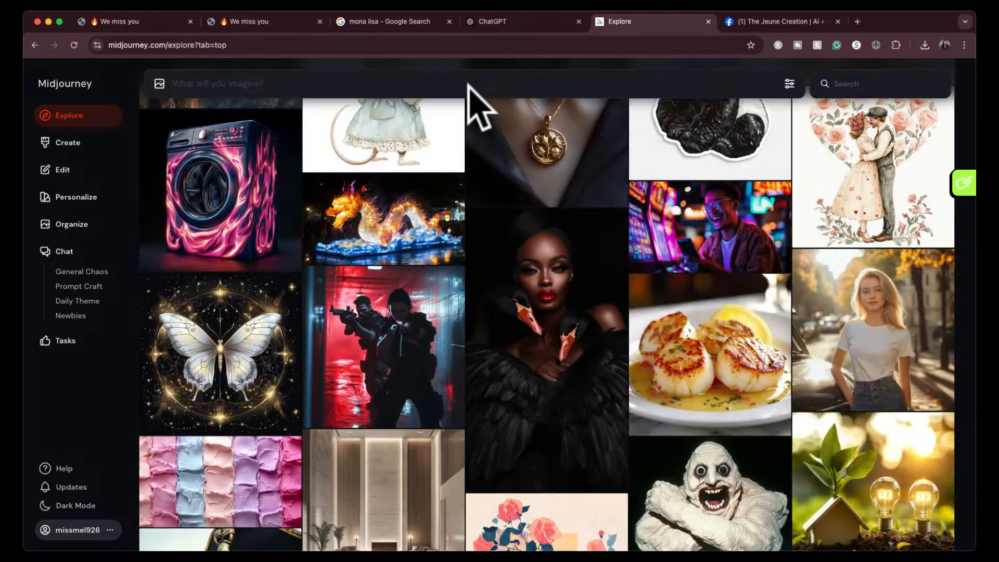
click(470, 85)
key(super+v)
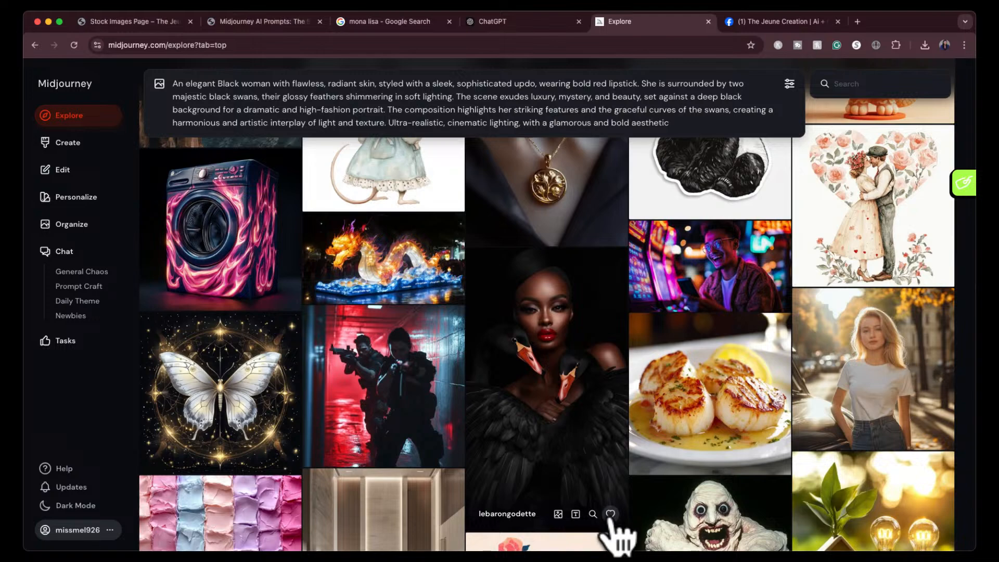
click(611, 514)
click(720, 122)
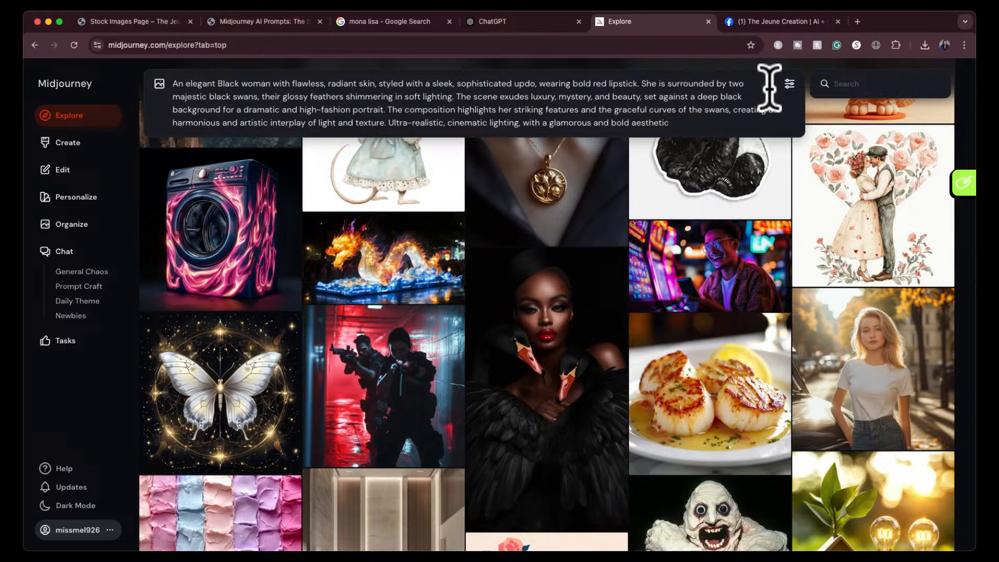
- Open the image generation settings and compare the mode and stylization with ChatGPT's recommendations
click(789, 84)
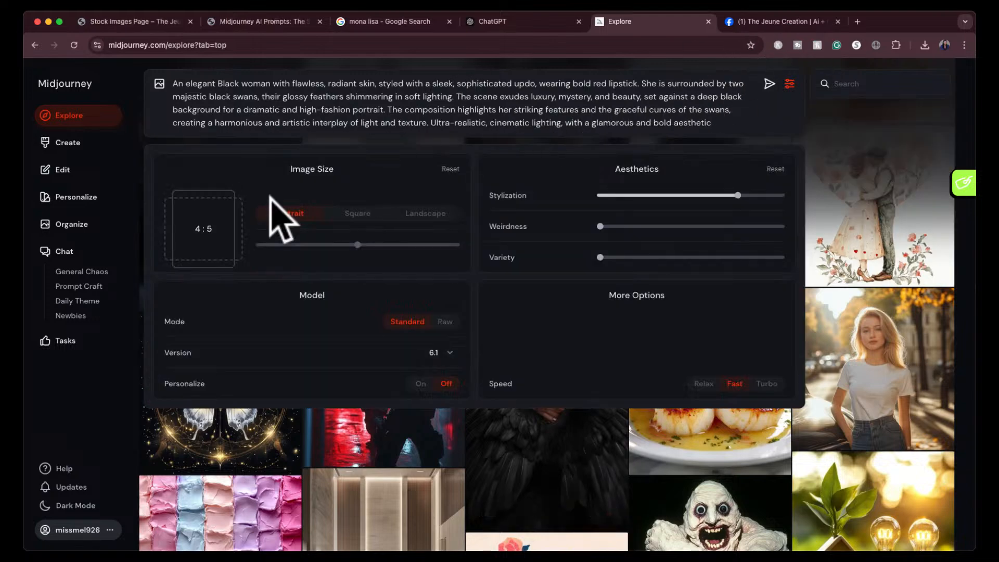
mouse_move(738, 195)
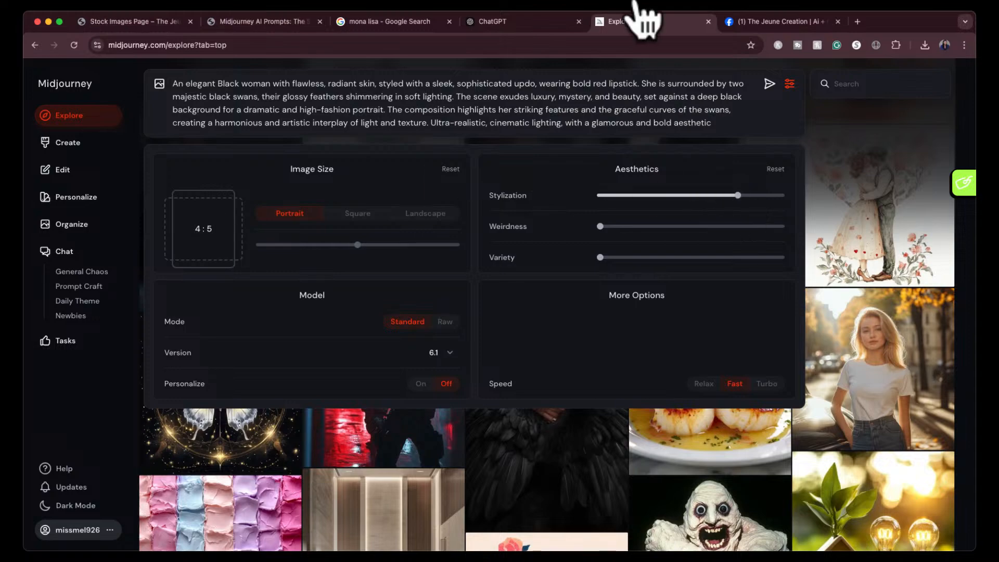
click(540, 23)
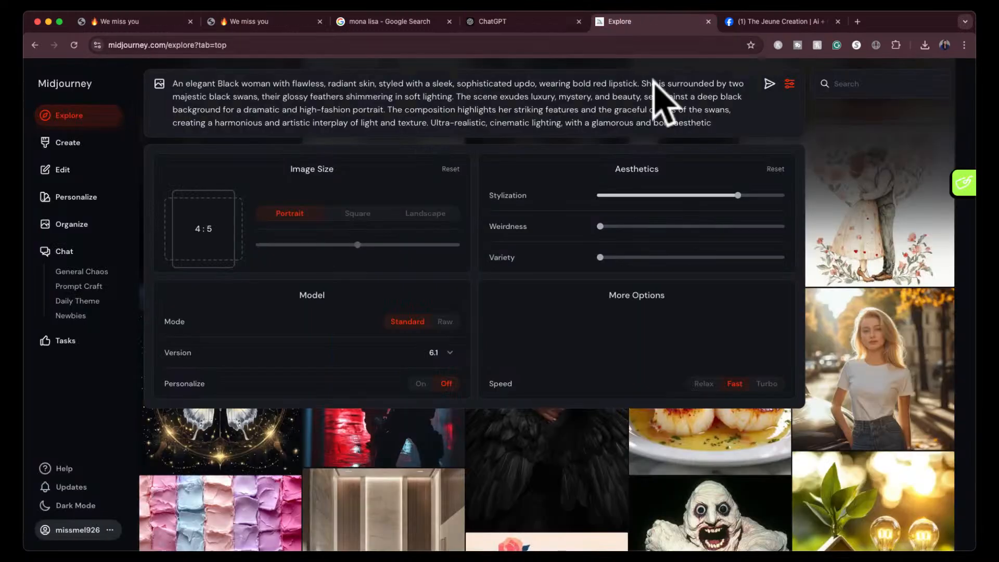
click(641, 23)
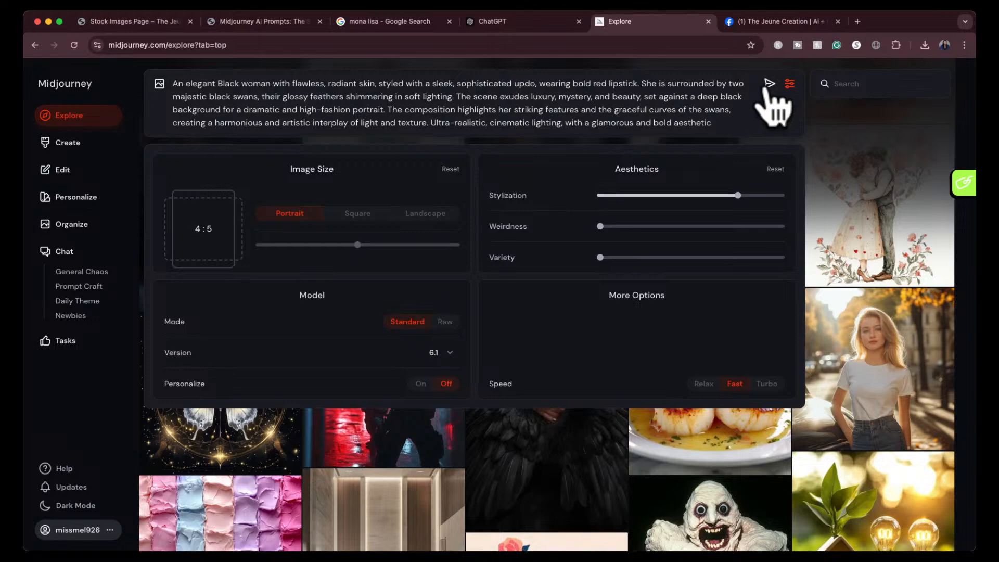
- Submit the pasted black-swan prompt for generation and open the Create page to view its results
click(769, 84)
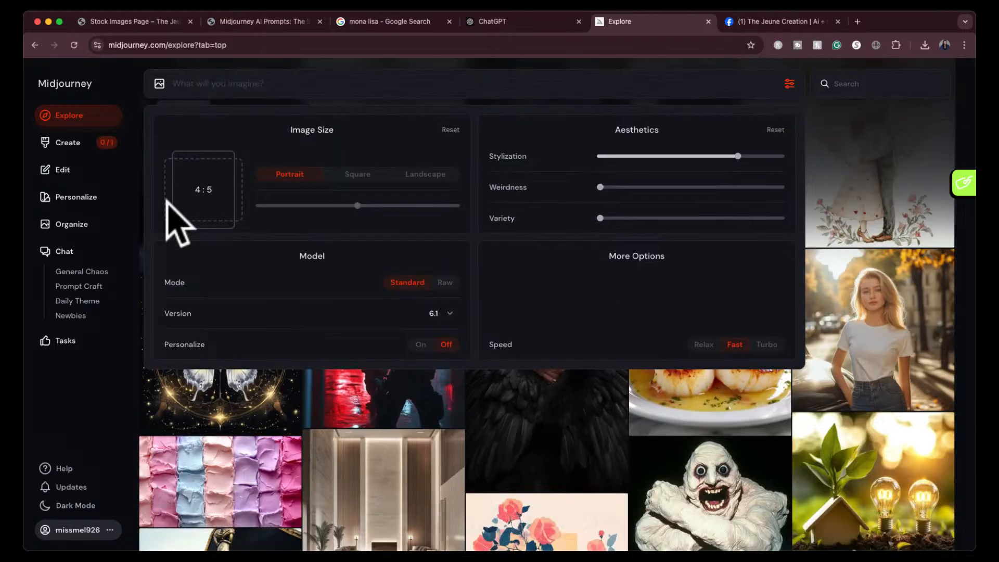
click(80, 150)
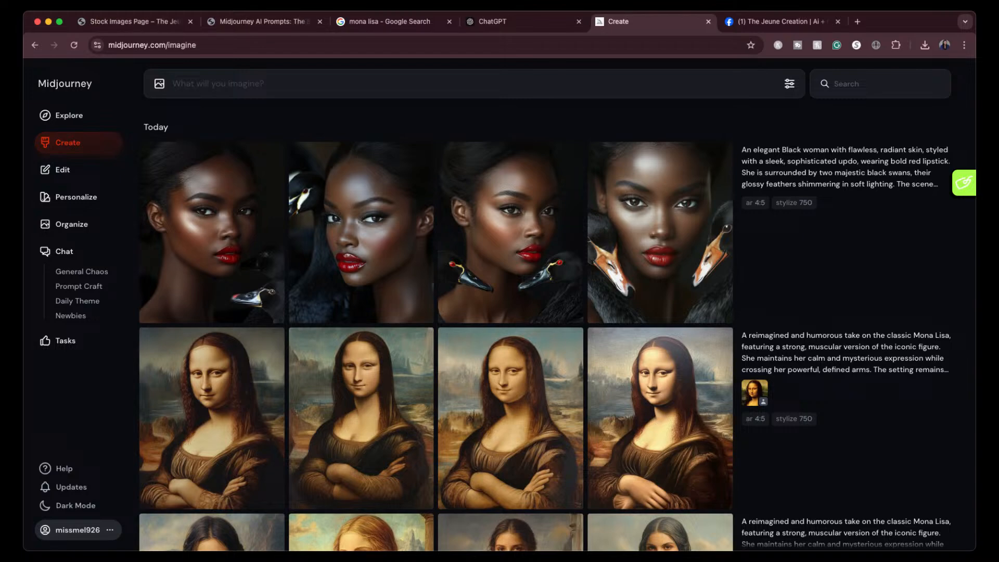
- Enlarge the first generated black-swan portrait, compare all four images full screen, and return to the Create page
click(254, 225)
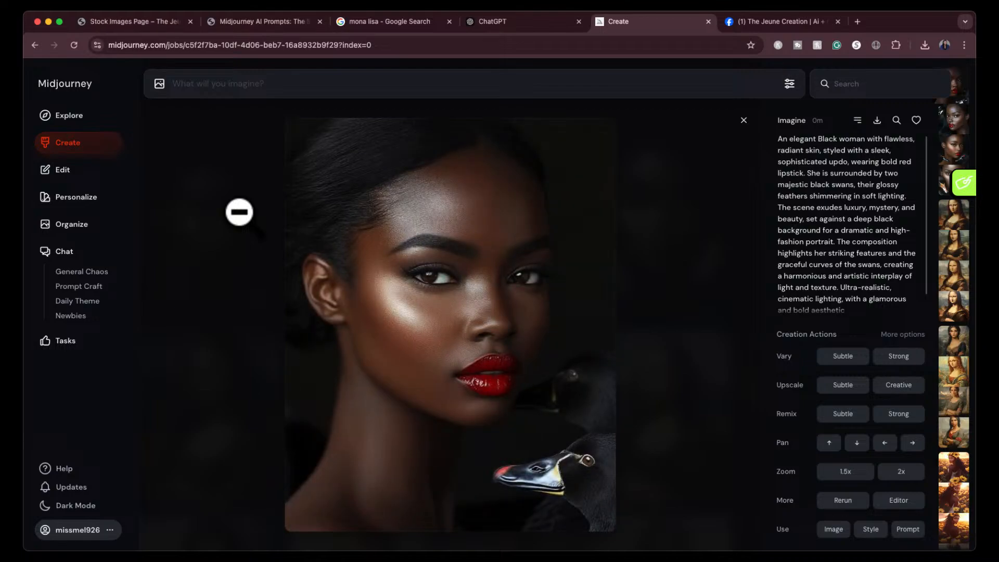
click(390, 333)
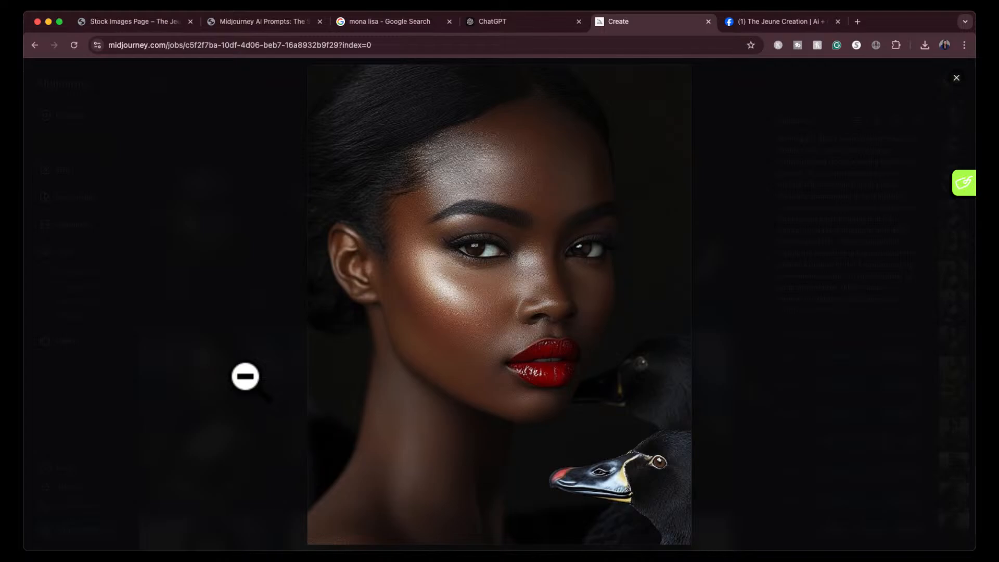
key(Right)
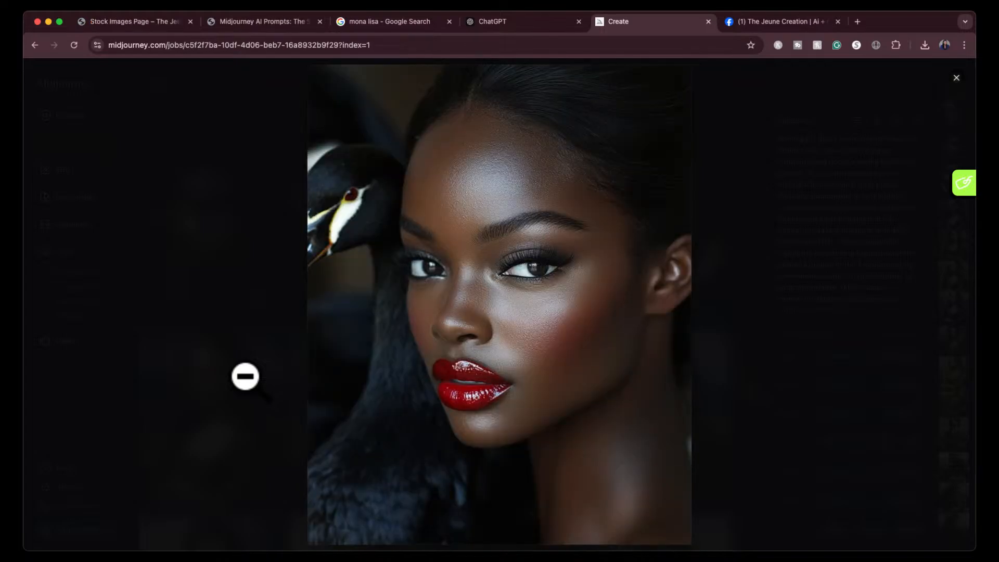
key(Right)
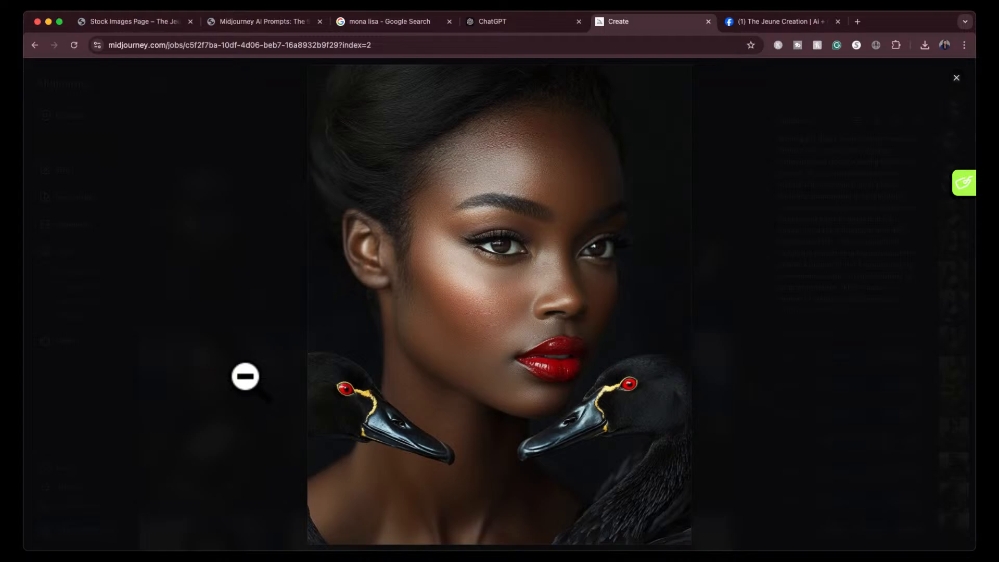
key(Right)
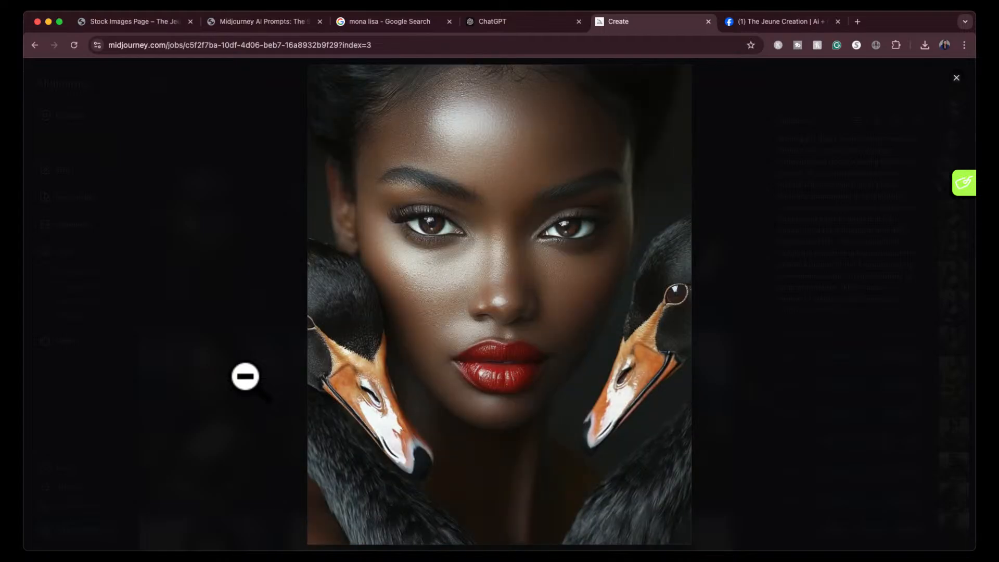
click(956, 78)
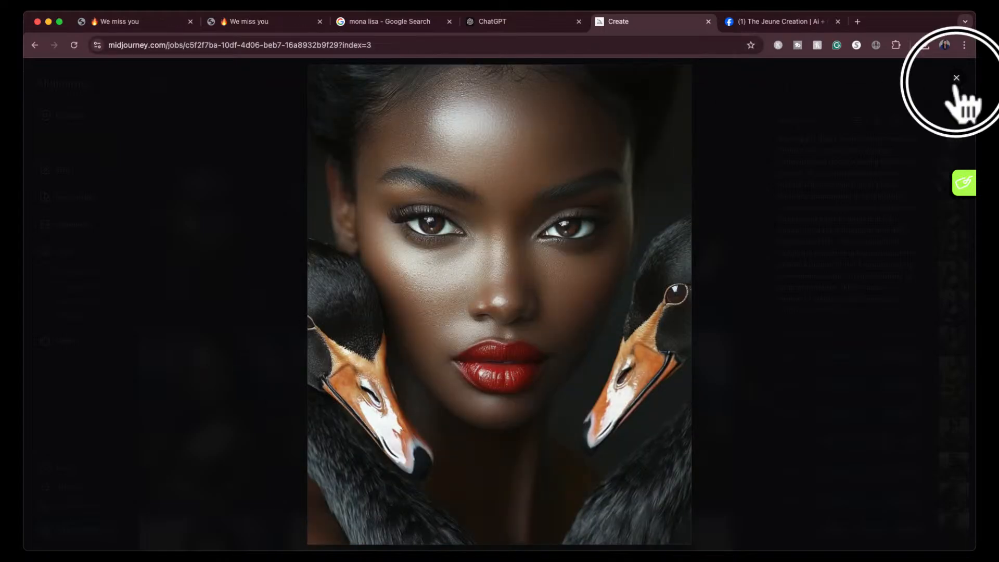
click(731, 133)
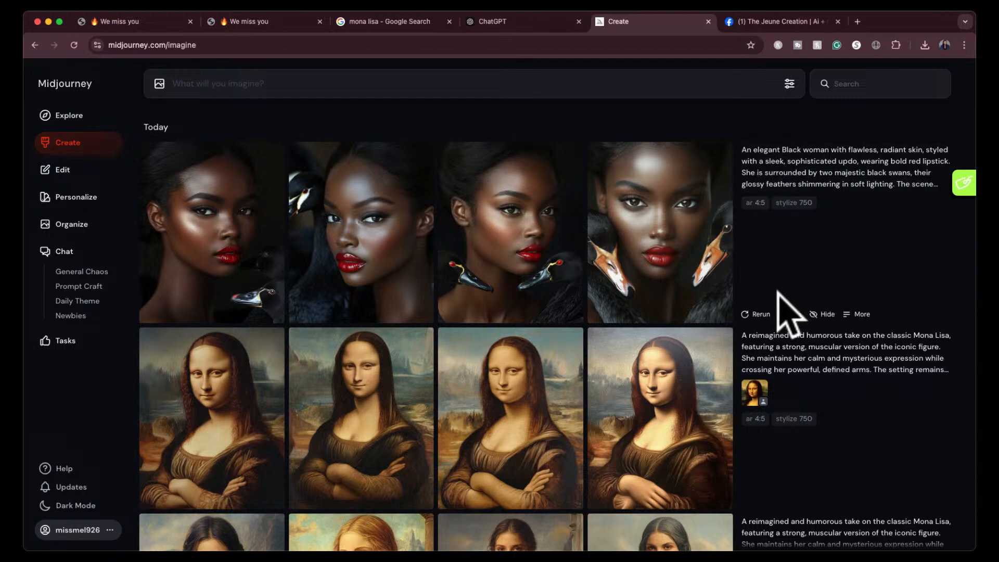
- Rerun the black-swan prompt and enlarge the new portrait of the woman wearing an earring
click(753, 313)
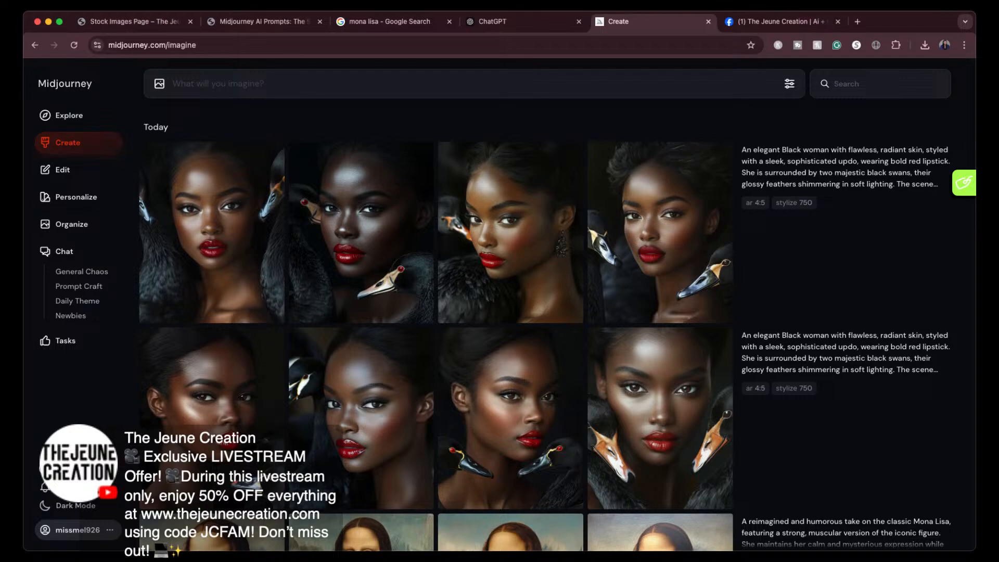
click(501, 260)
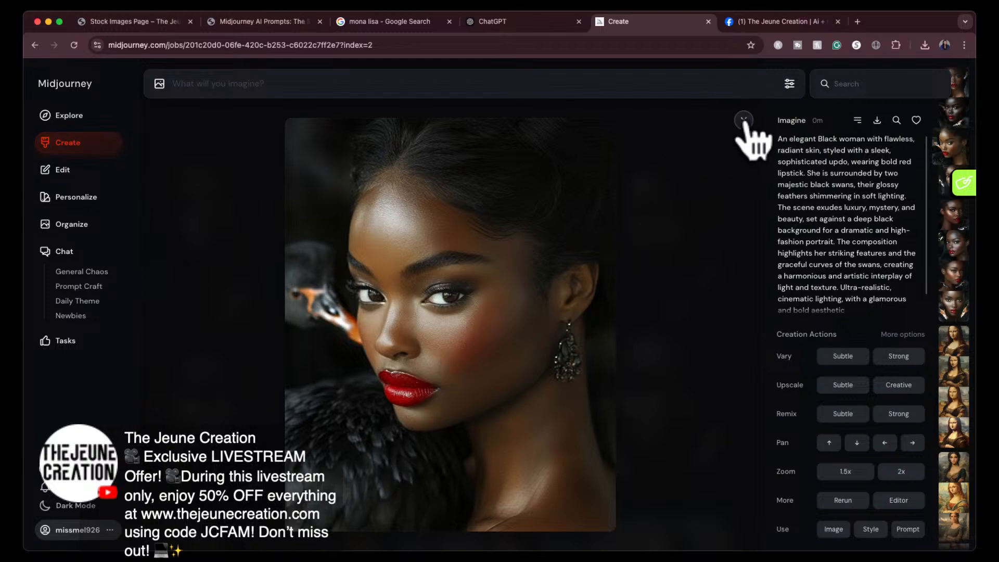
click(734, 126)
click(485, 301)
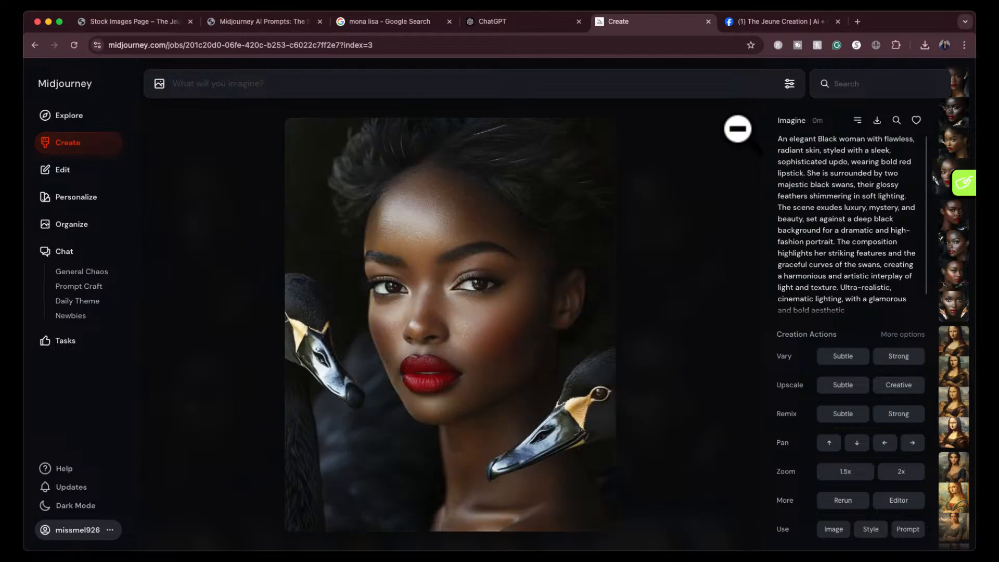
- Compare the rerun portraits with the first set of black-swan images and close the enlarged view
key(Left)
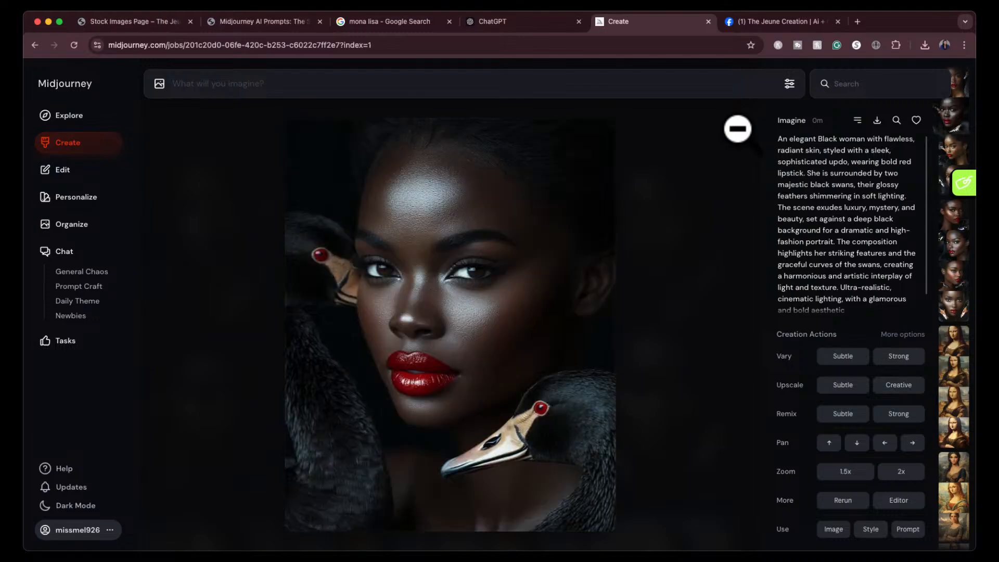
key(Left)
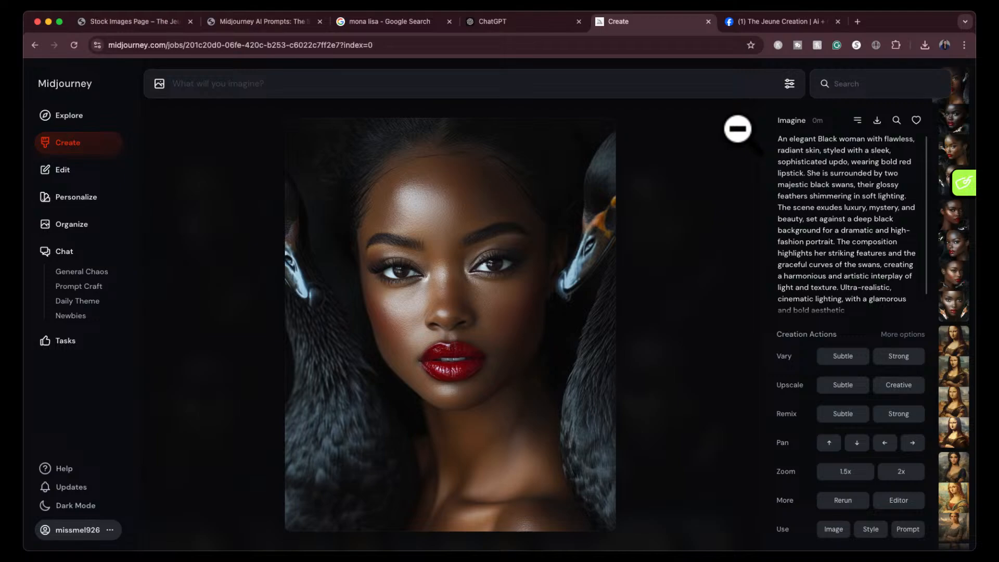
key(Left)
key(Left)
key(Left)
key(Left)
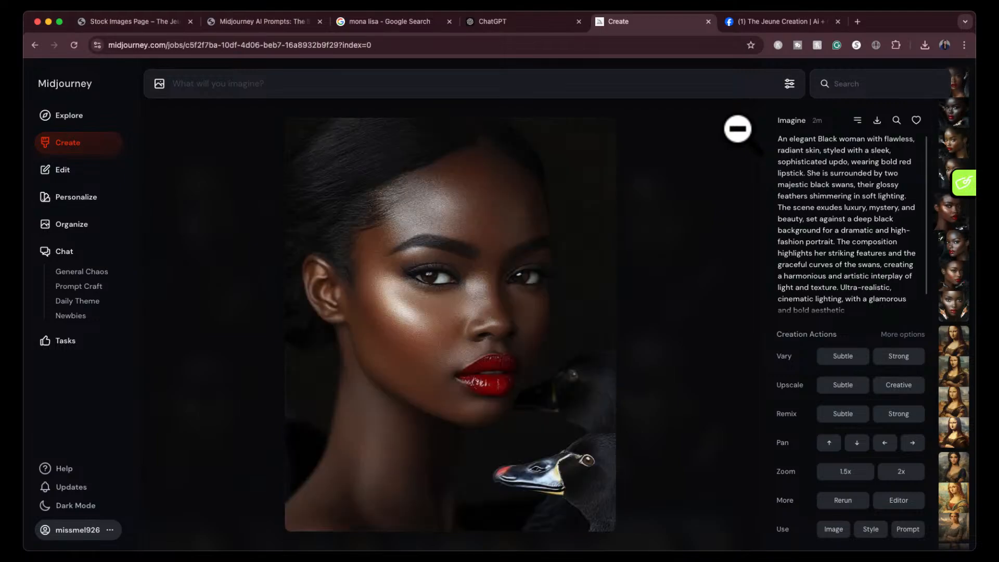
key(Right)
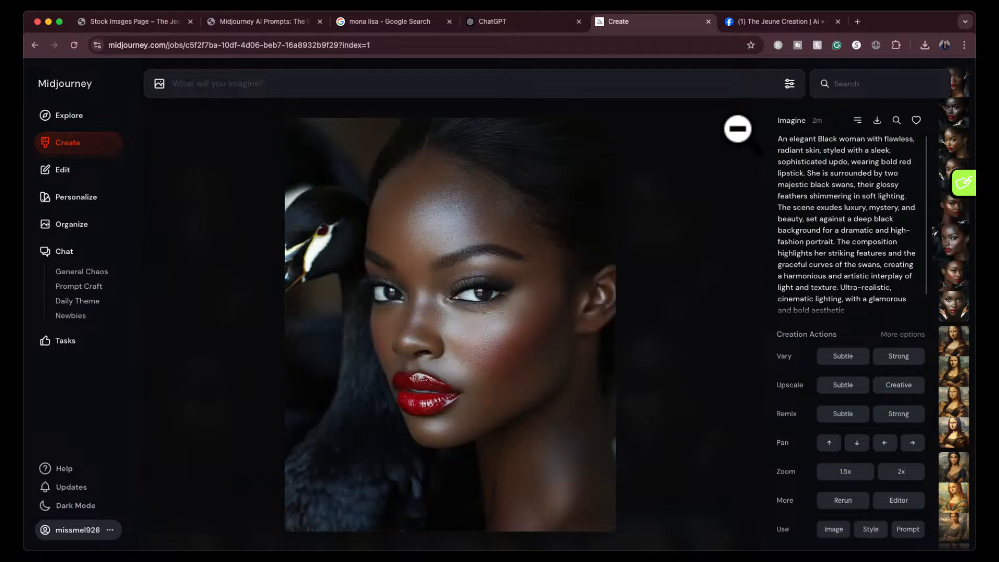
key(Right)
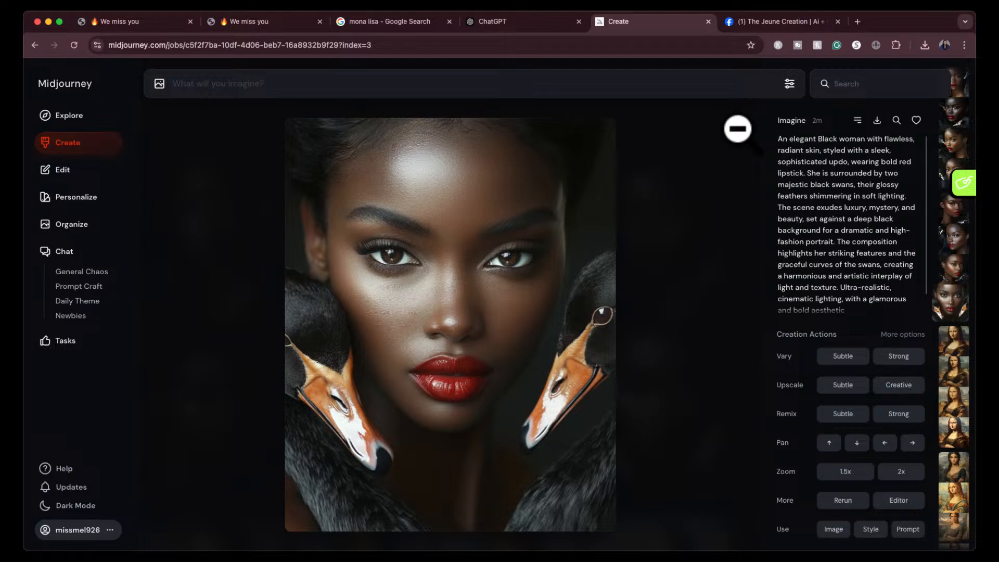
click(740, 128)
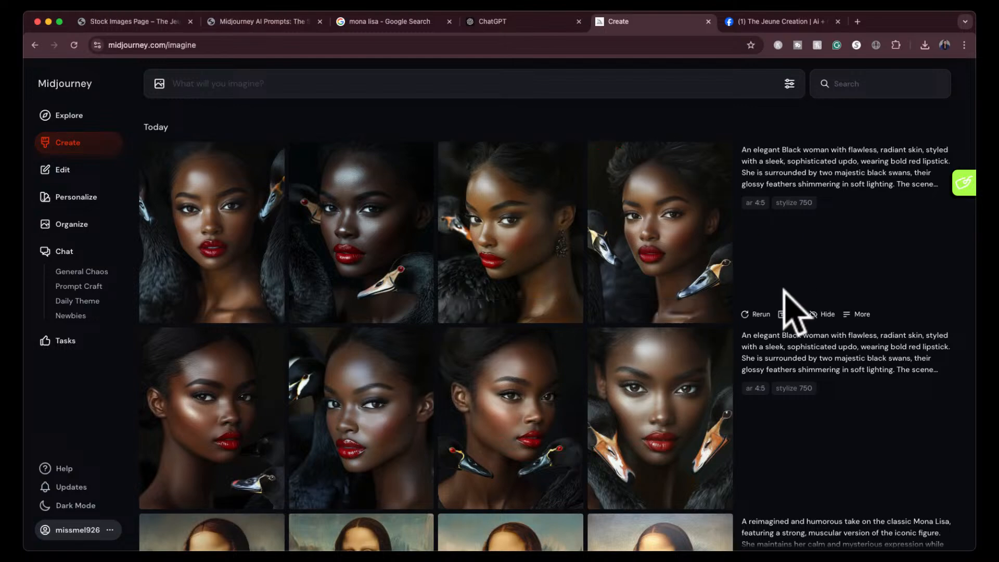
- Search Midjourney's Explore page for "boss babe" and open the blonde woman in a pink blazer with crossed arms on a white background
click(78, 116)
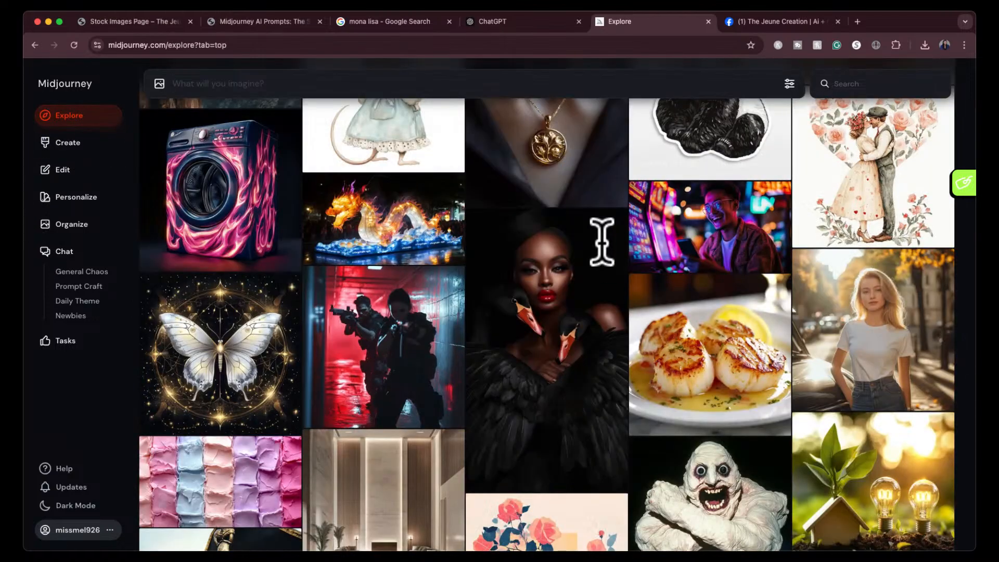
click(878, 83)
text(boss babe)
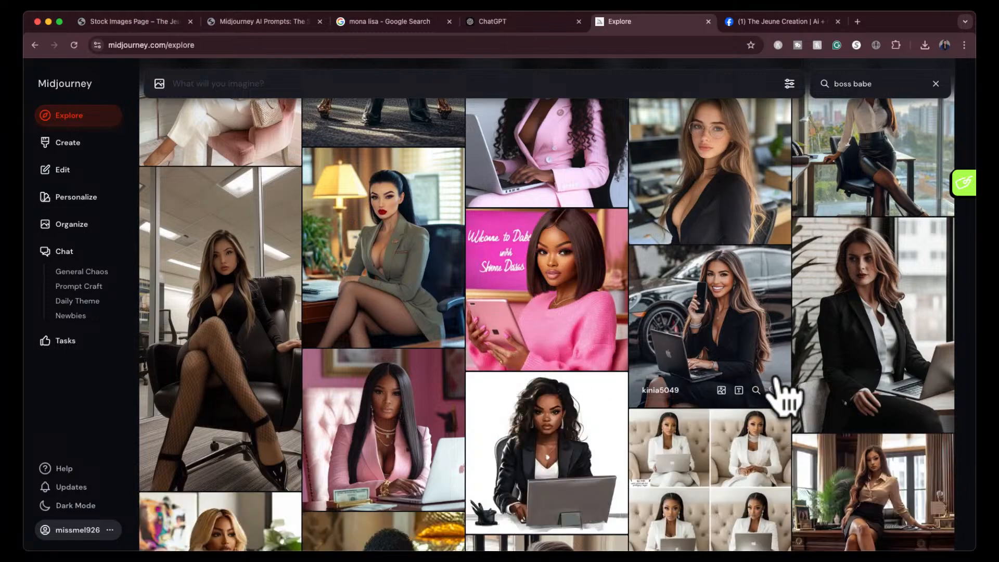
scroll(775, 379, down, 5)
scroll(780, 396, down, 4)
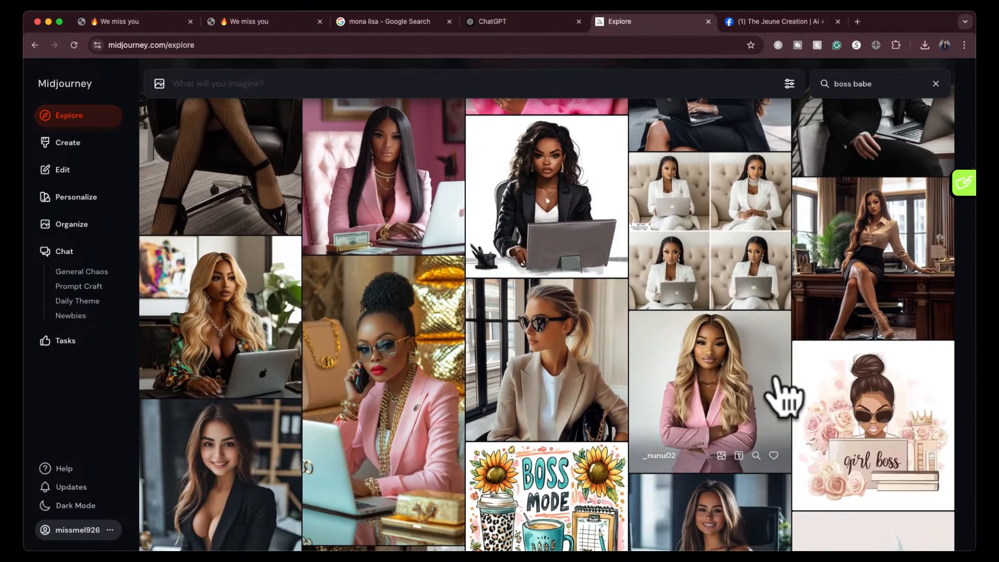
scroll(783, 398, down, 1)
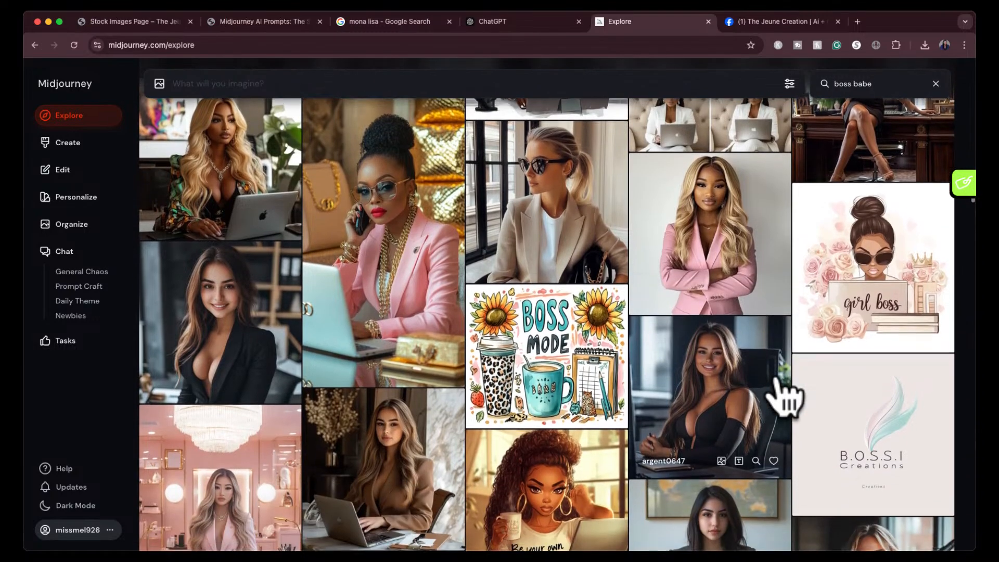
click(721, 211)
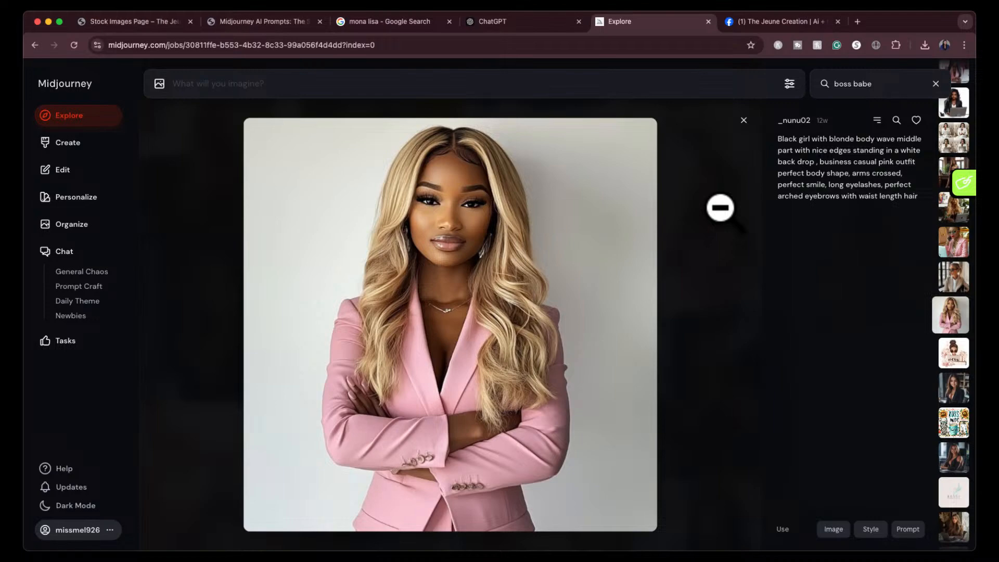
- Take a screenshot of the enlarged pink-blazer portrait and attach it to a new message in the ChatGPT conversation
key(super+shift+4)
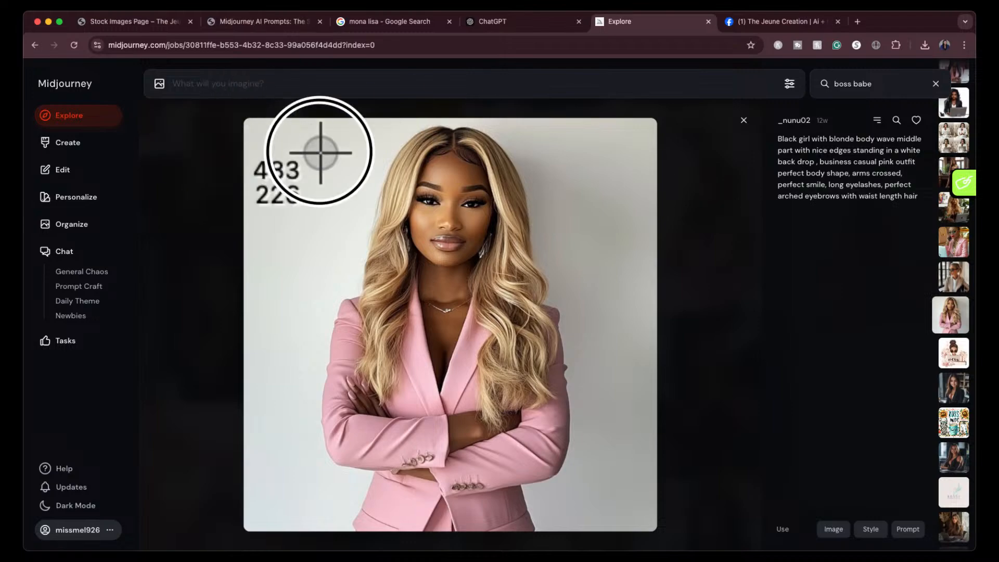
drag(737, 527, 655, 528)
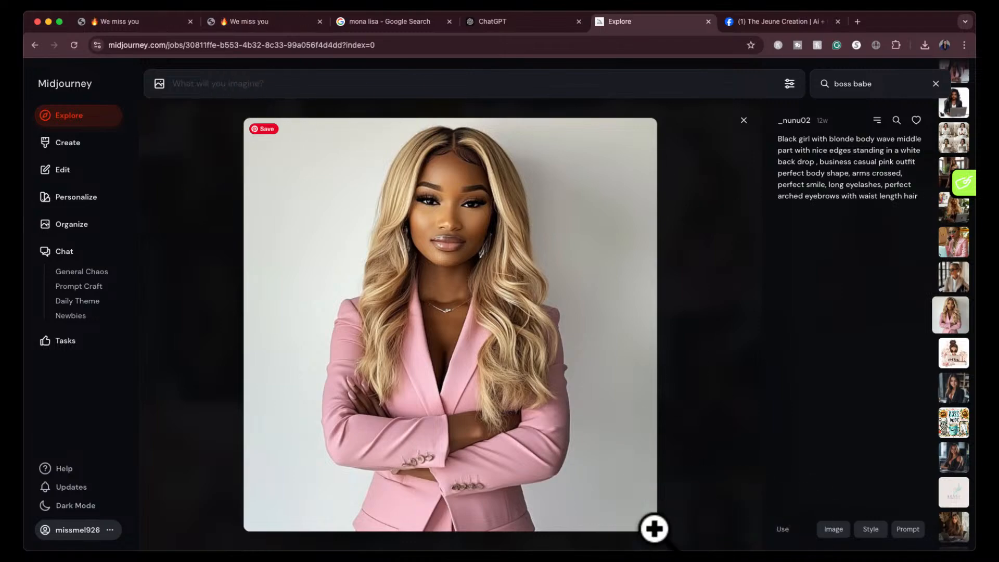
click(500, 21)
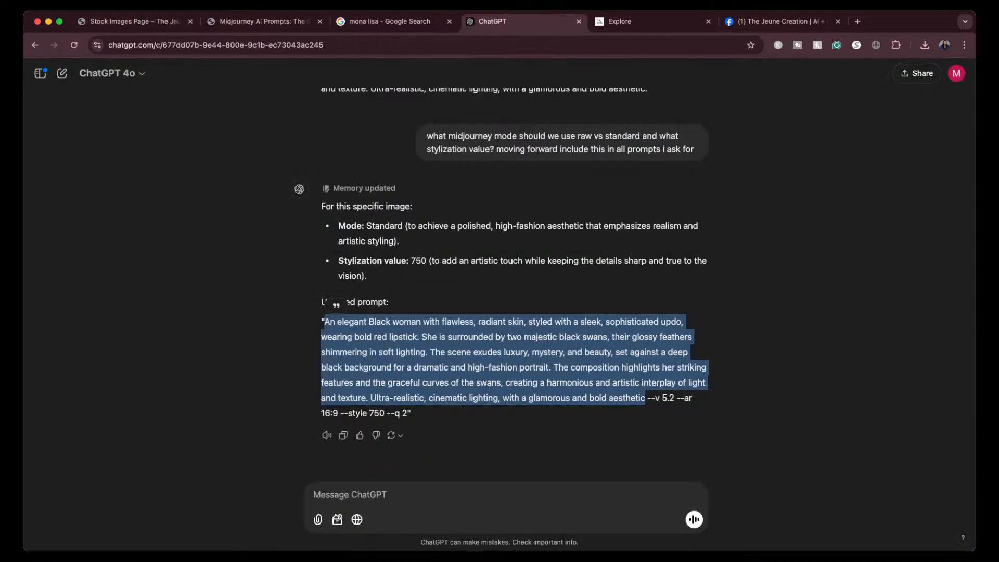
drag(374, 559, 372, 501)
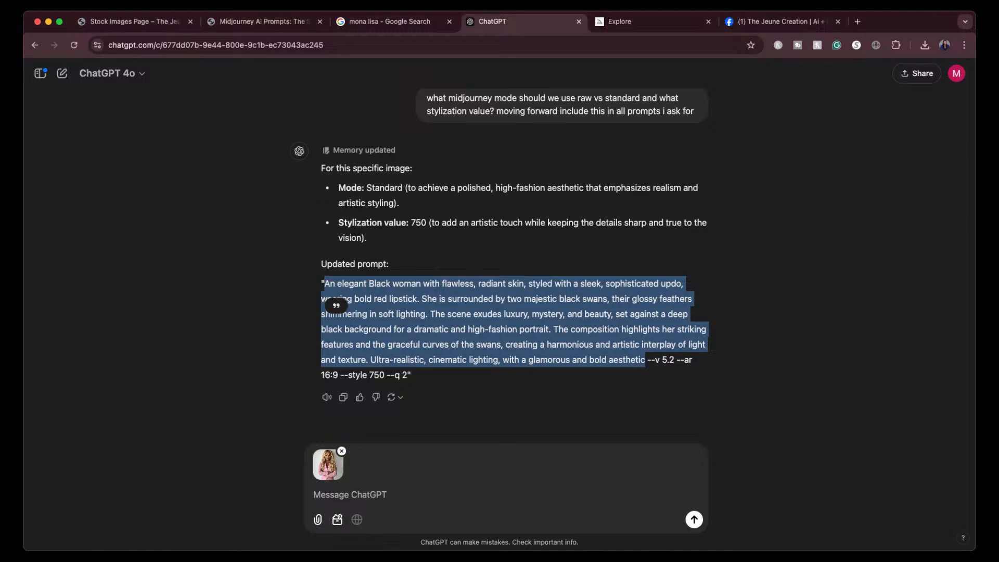
- Send the attached portrait with the request "create midjourney prompt for this"
click(328, 490)
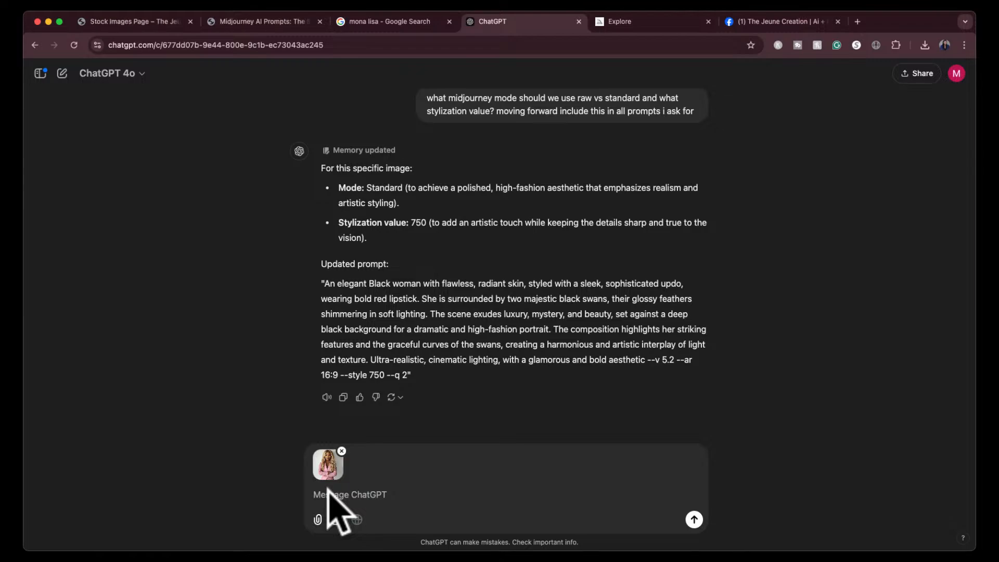
text(create midjourney prompt for thi)
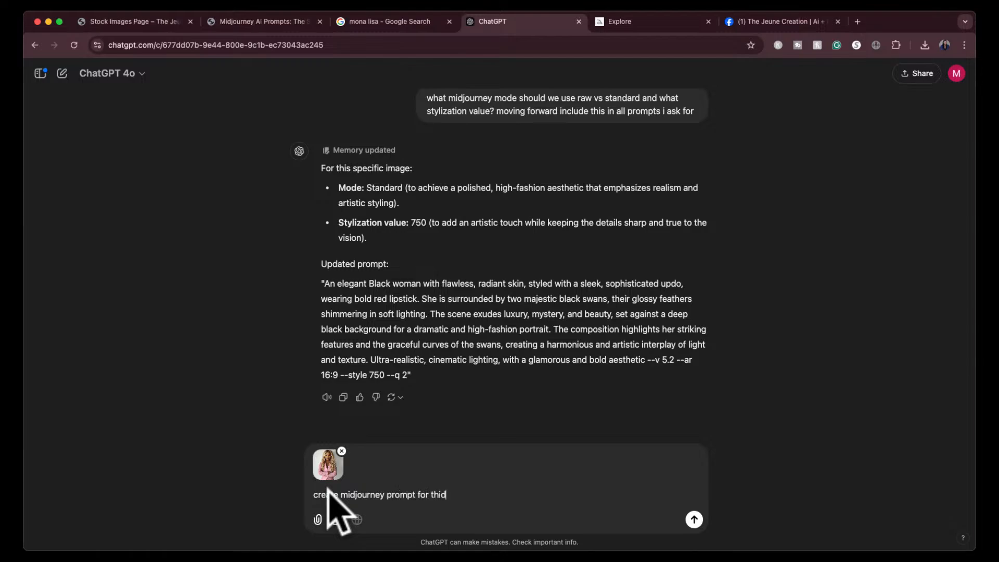
text(s)
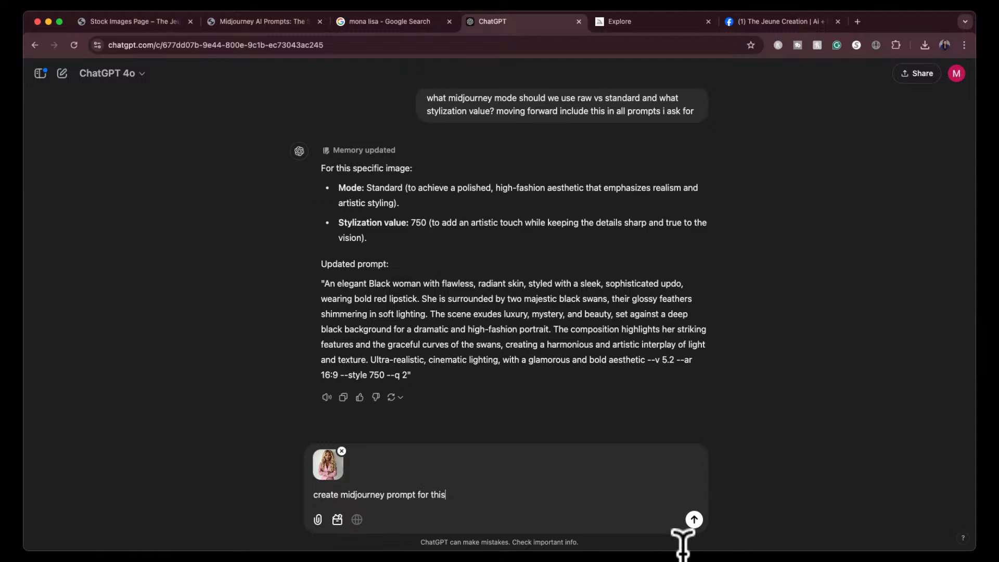
click(694, 519)
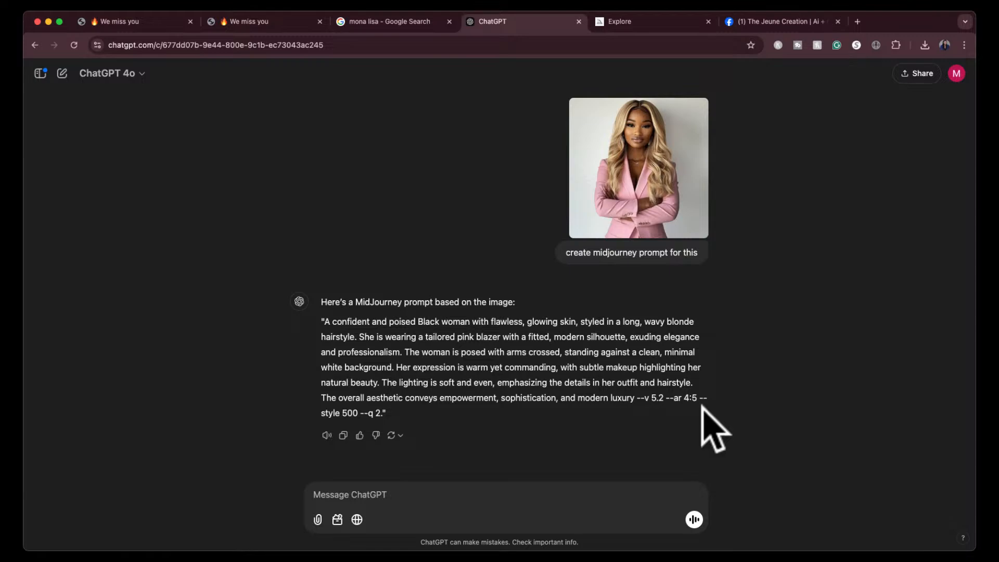
- Ask ChatGPT "what mode?" about the pink-blazer prompt
text(what mode)
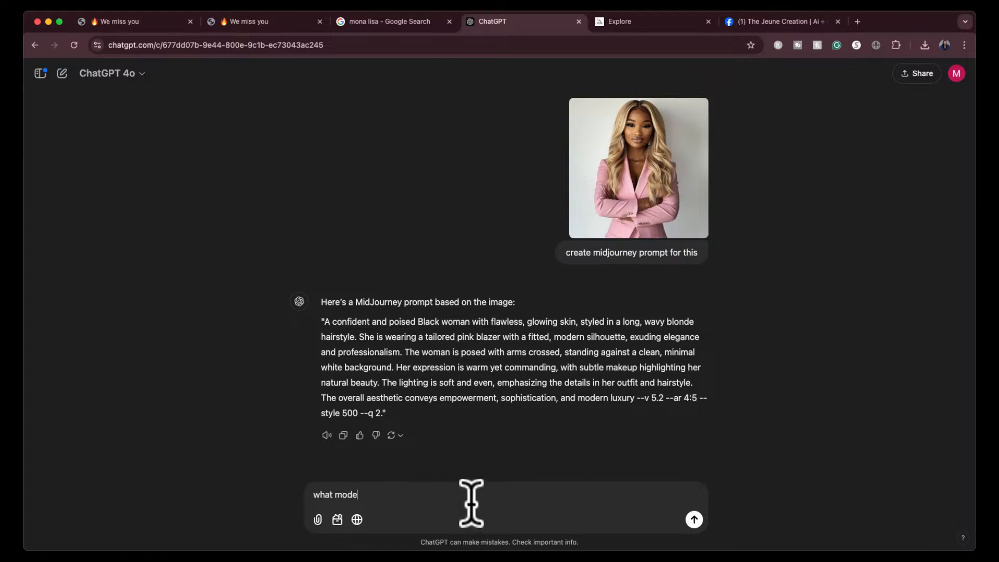
text(?)
key(Return)
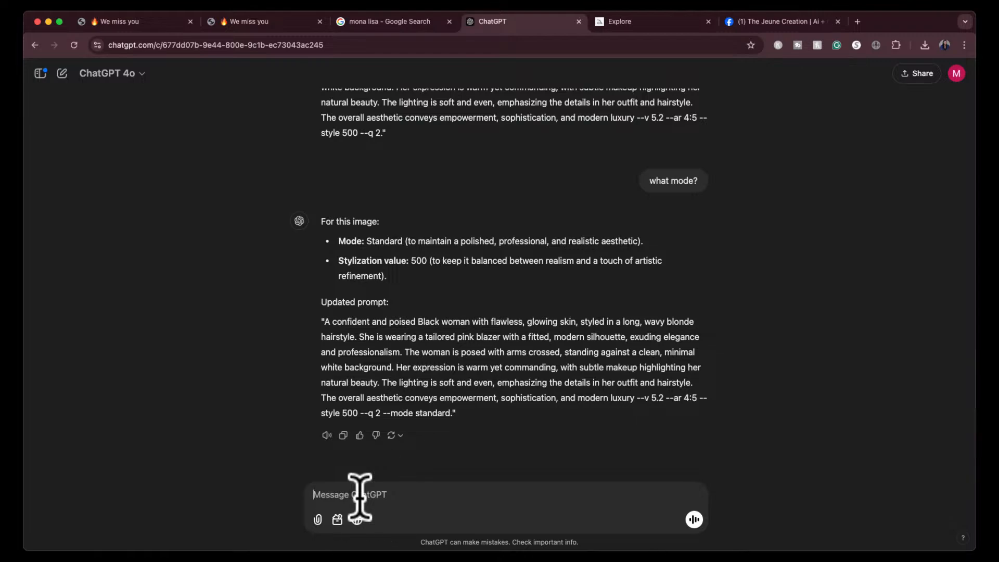
- Send ChatGPT the instruction "remember that next time, i dont want to have to remind you again"
text(remember that next time, i dont want to hav)
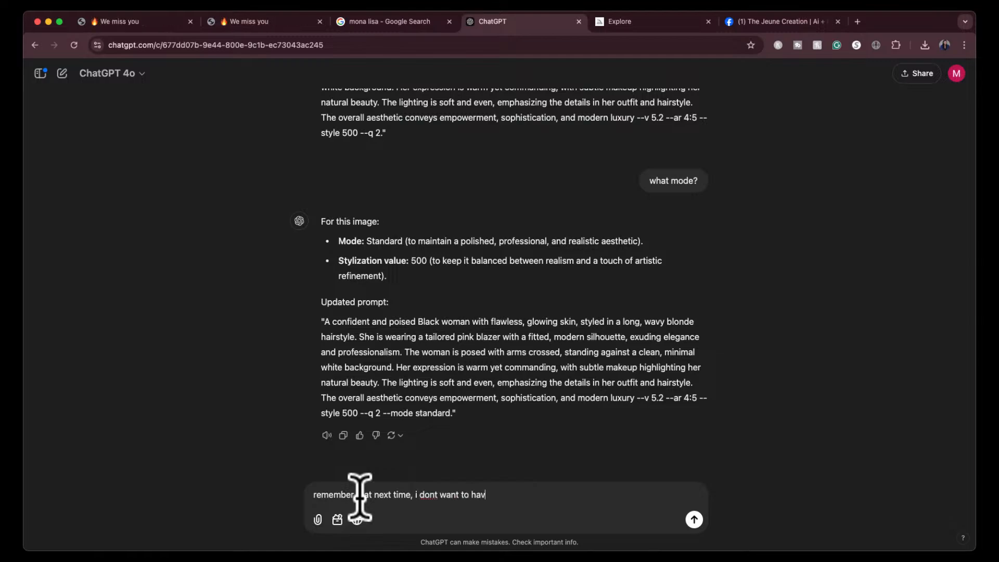
text(e to remind you again)
key(Return)
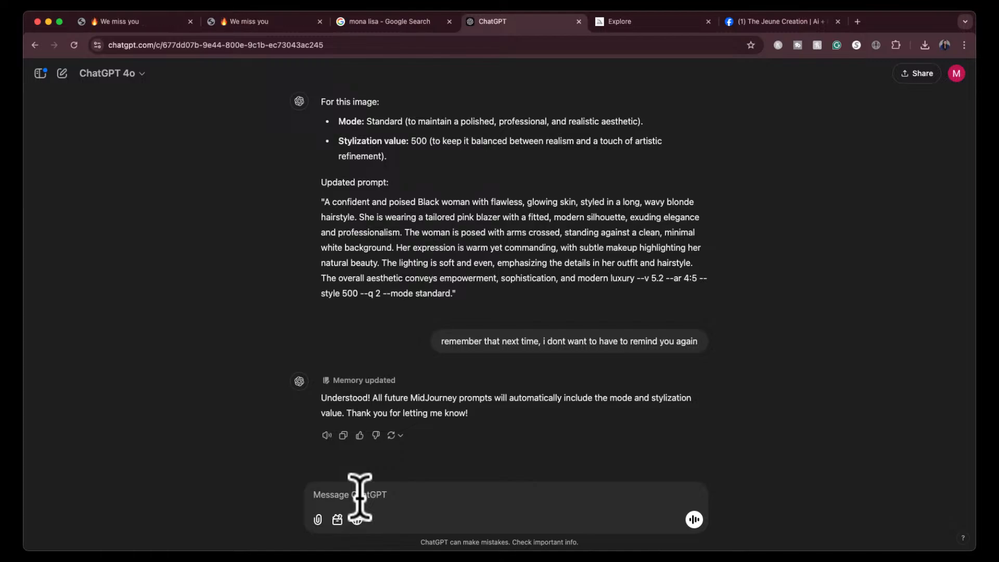
- Review ChatGPT's mode and stylization recommendation for the pink-blazer portrait, then check the mode options in Midjourney's generation settings
scroll(446, 281, up, 1)
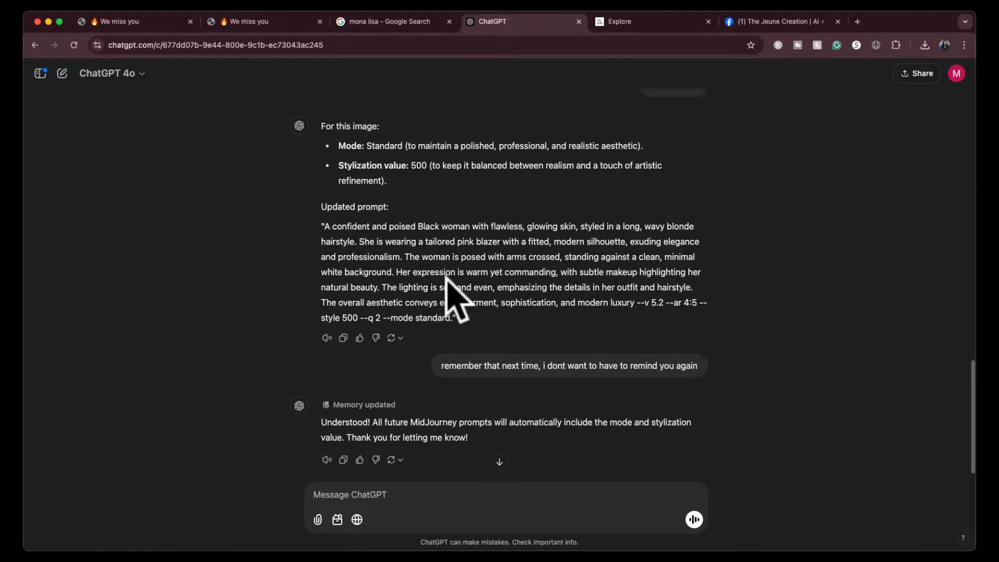
scroll(446, 281, up, 2)
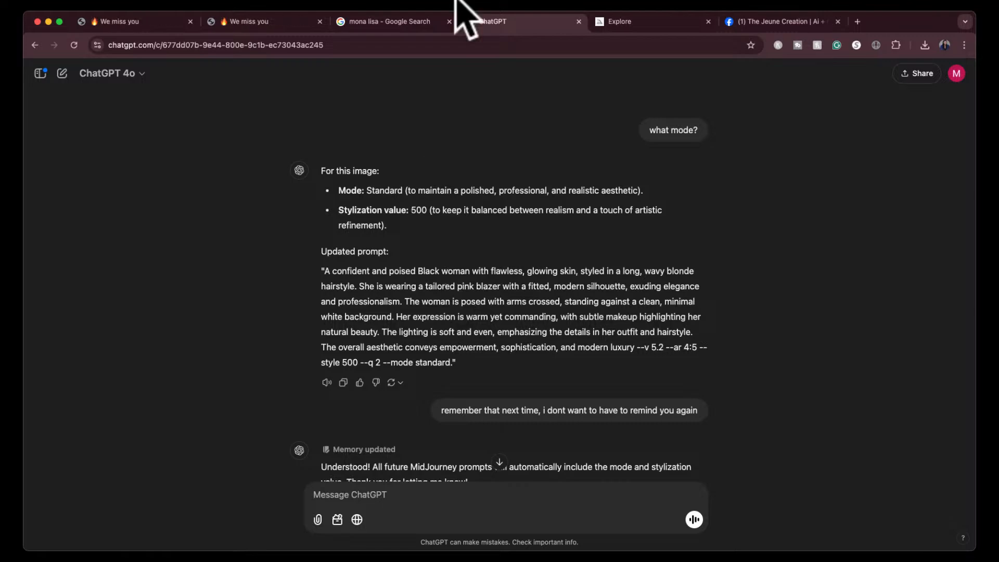
click(637, 23)
click(743, 120)
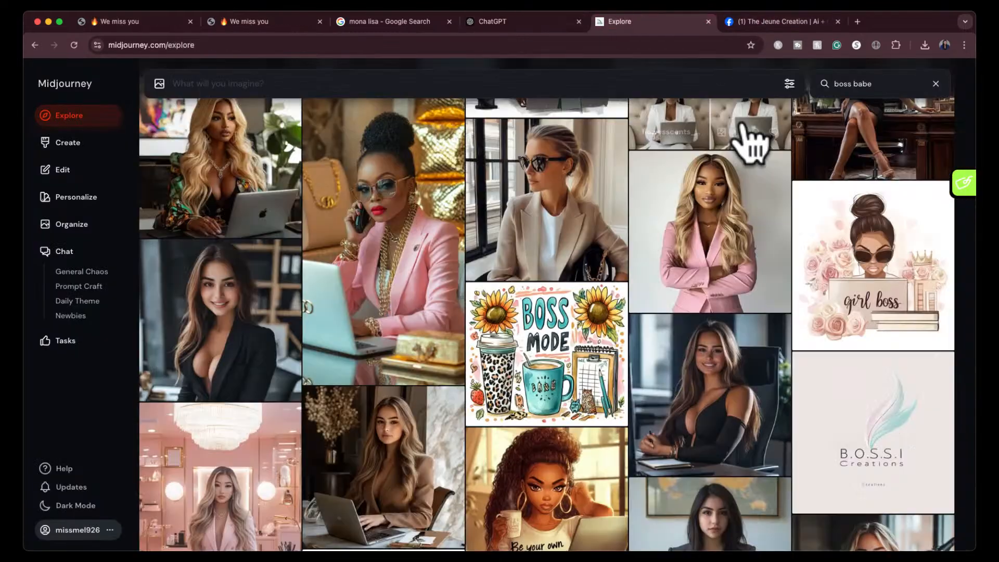
click(789, 85)
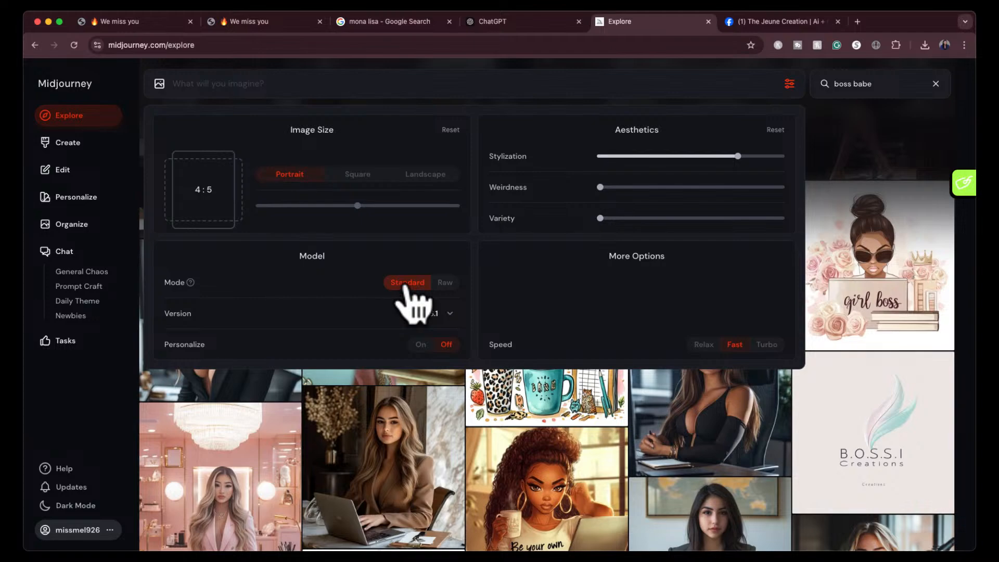
mouse_move(191, 282)
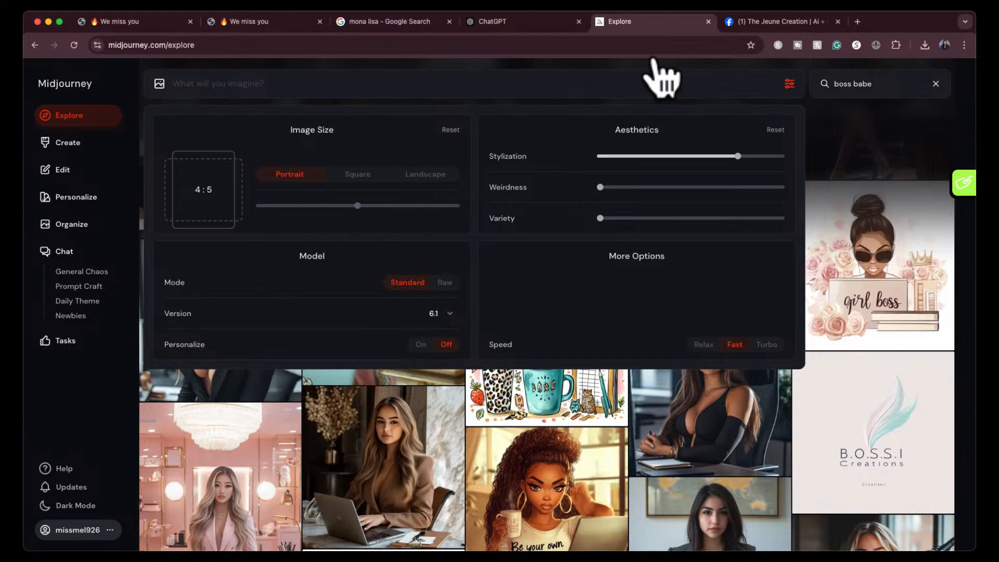
- Ask ChatGPT "give me a simple explanation of raw vs standard more in Midjourbey" and read through the answer
click(513, 23)
click(499, 459)
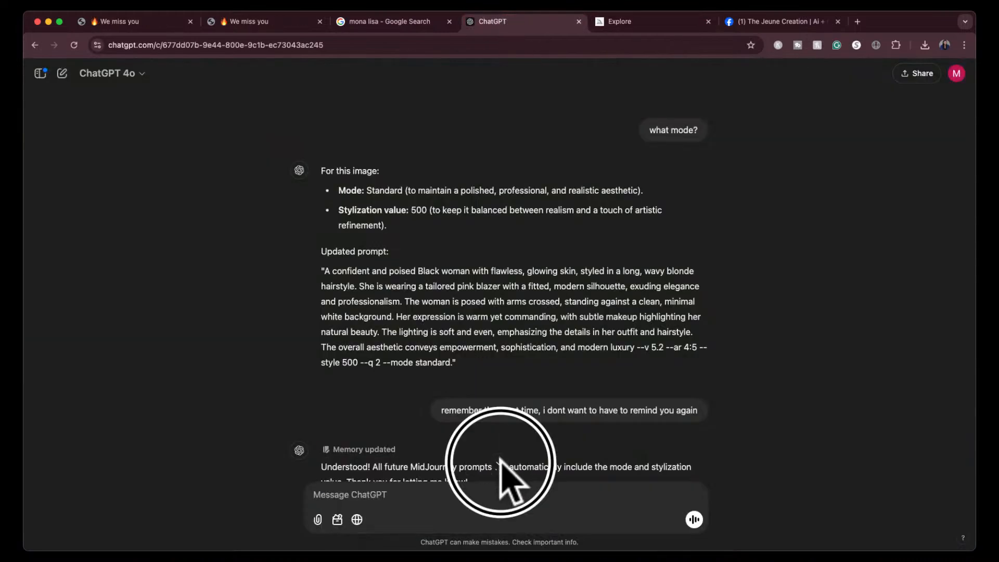
click(478, 498)
text(give )
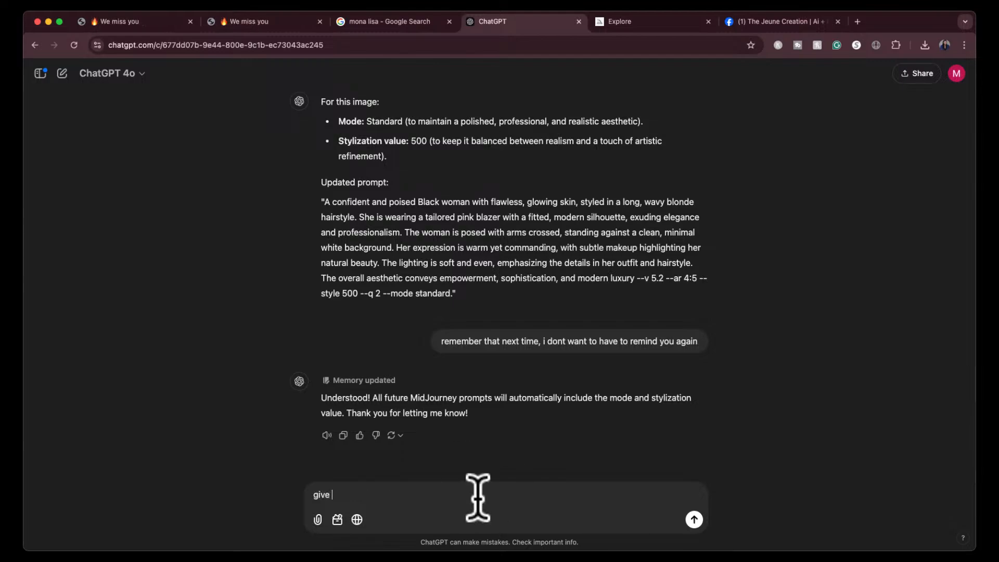
text(me an example)
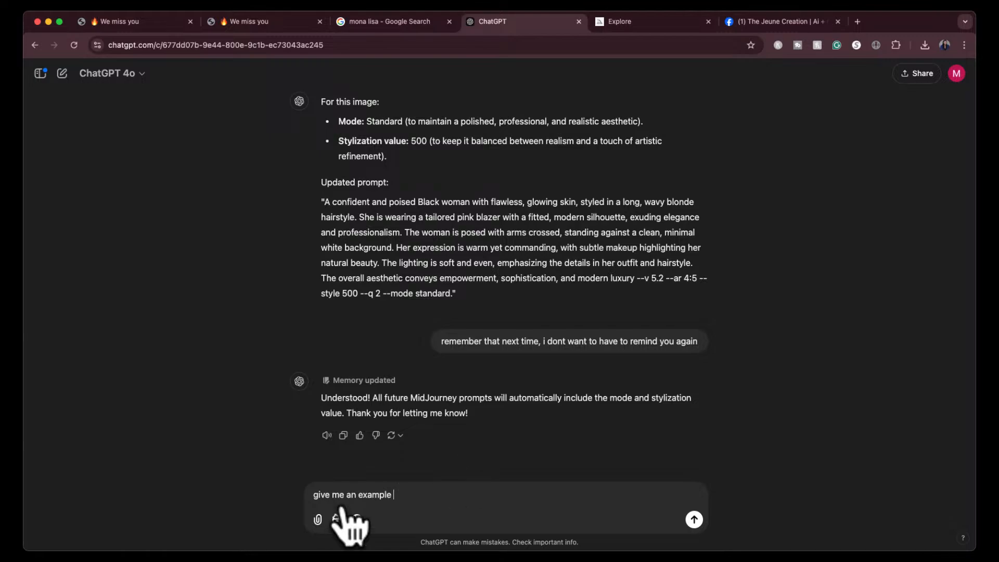
click(355, 494)
double_click(373, 494)
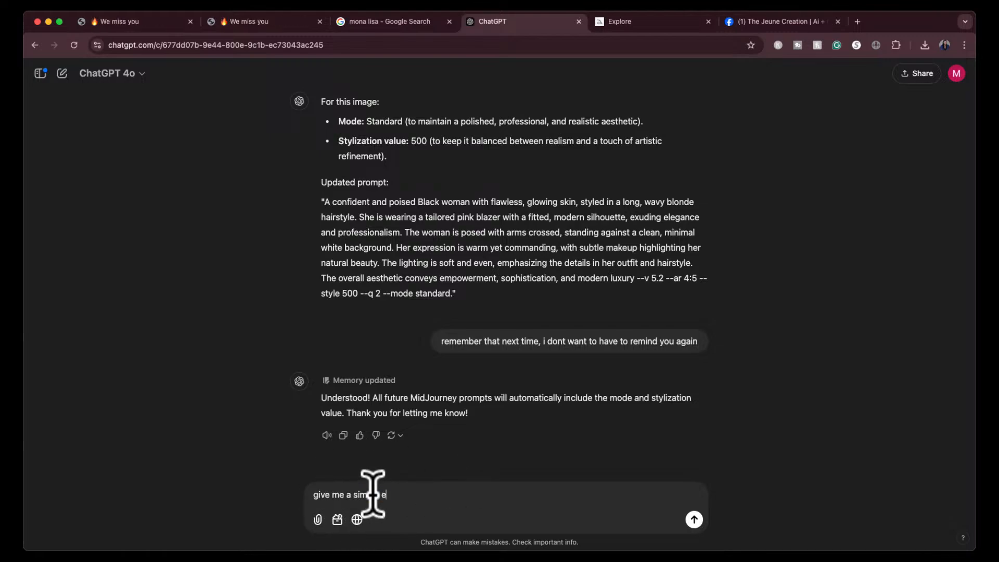
text(xplanation of raw vs standard more in )
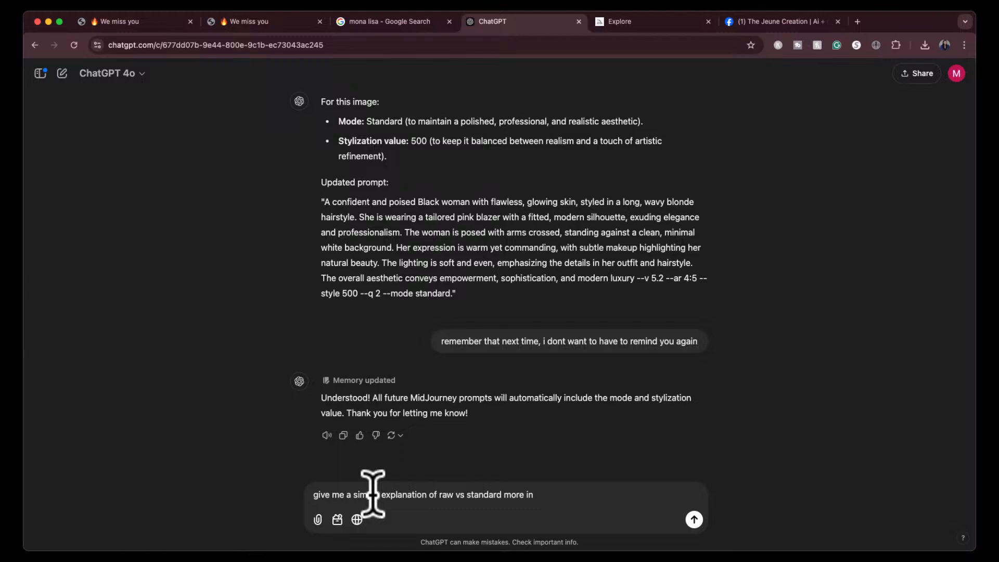
text(Midjourbey)
key(Return)
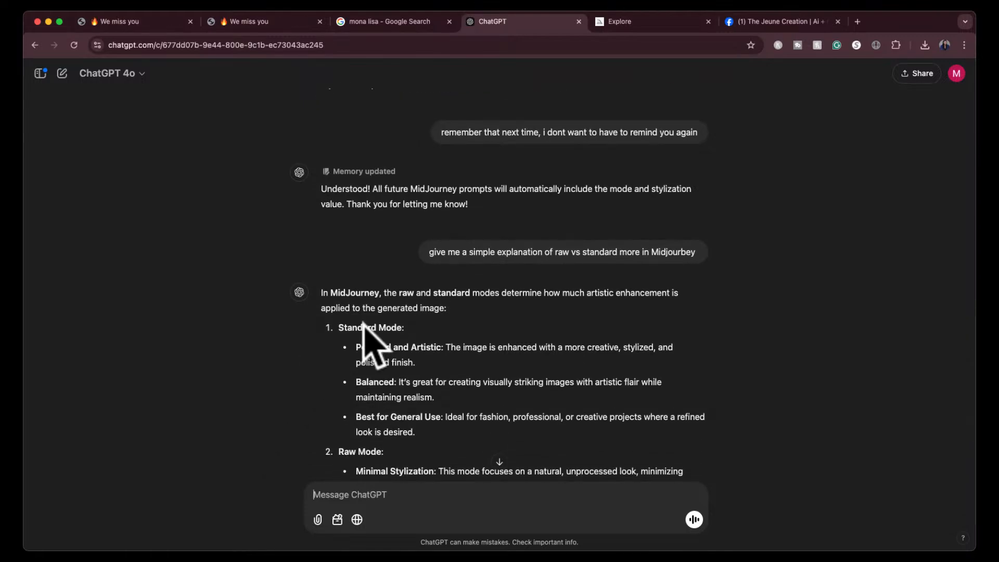
scroll(267, 384, down, 1)
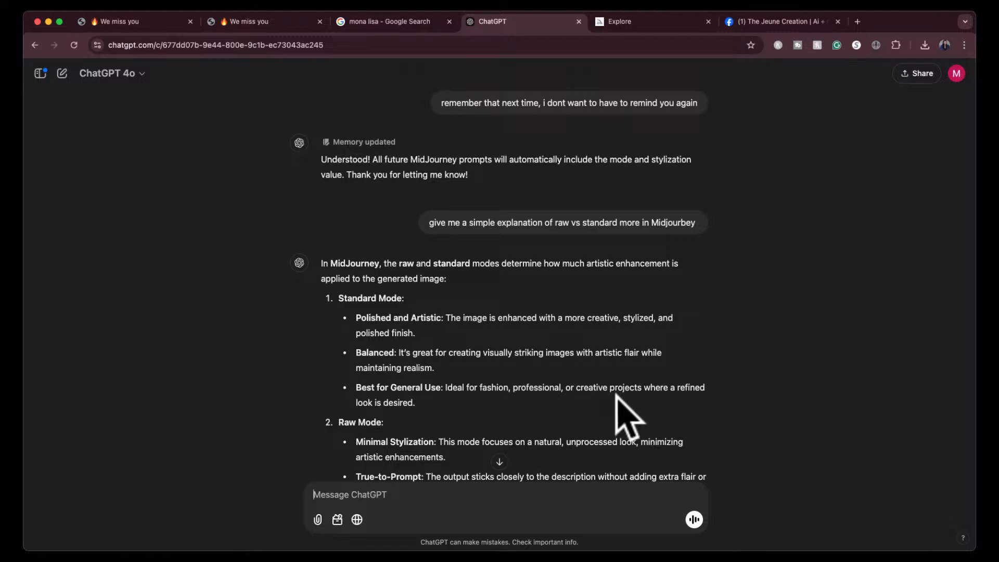
scroll(617, 396, down, 3)
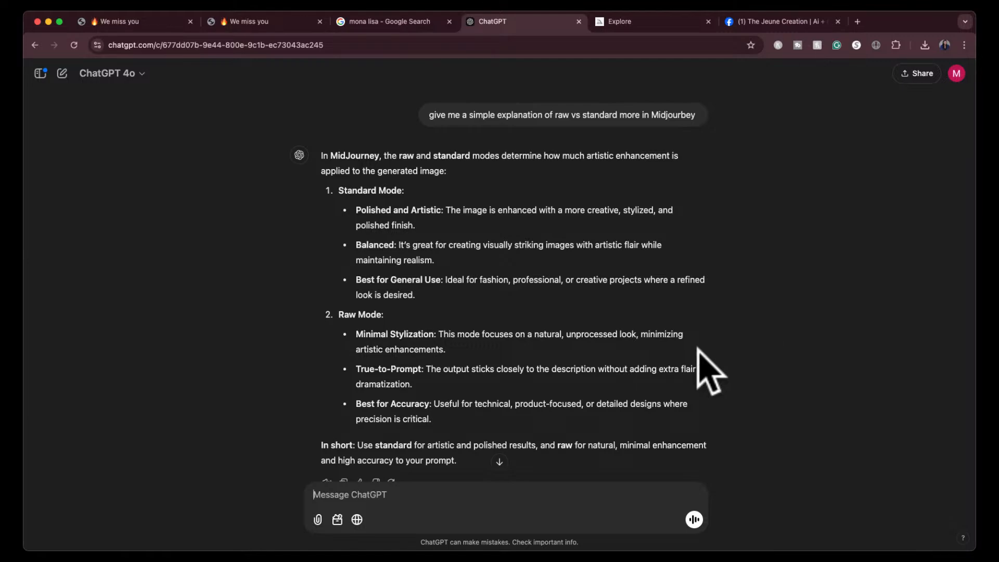
scroll(650, 396, down, 2)
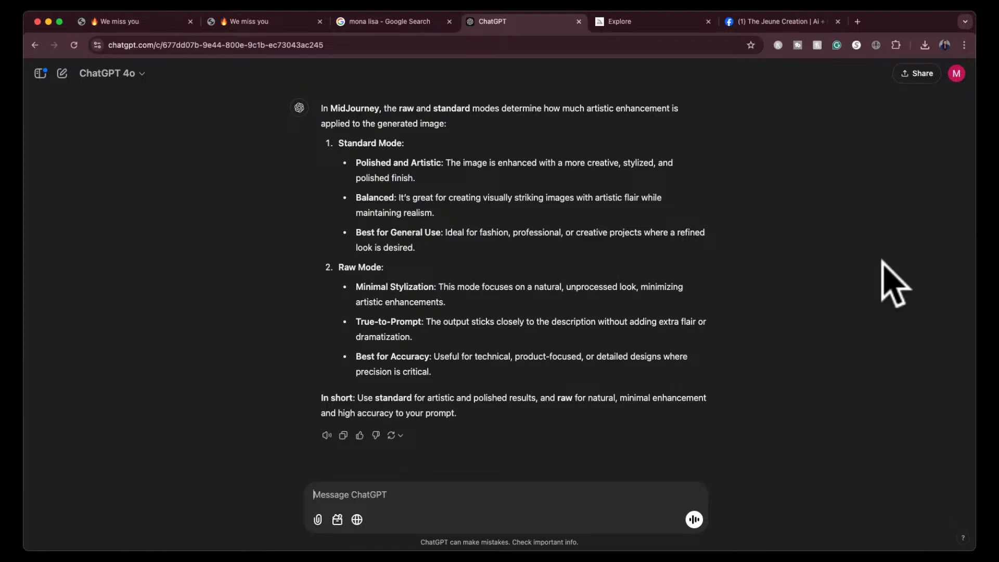
- Copy the updated pink-blazer prompt text without its trailing parameters from ChatGPT and paste it into Midjourney's prompt field
scroll(672, 250, up, 6)
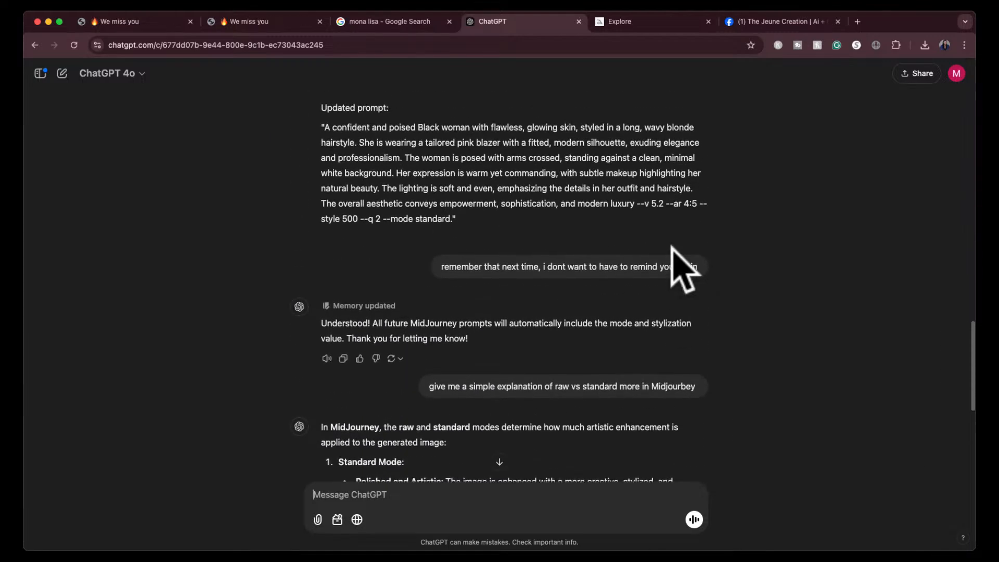
scroll(672, 250, up, 3)
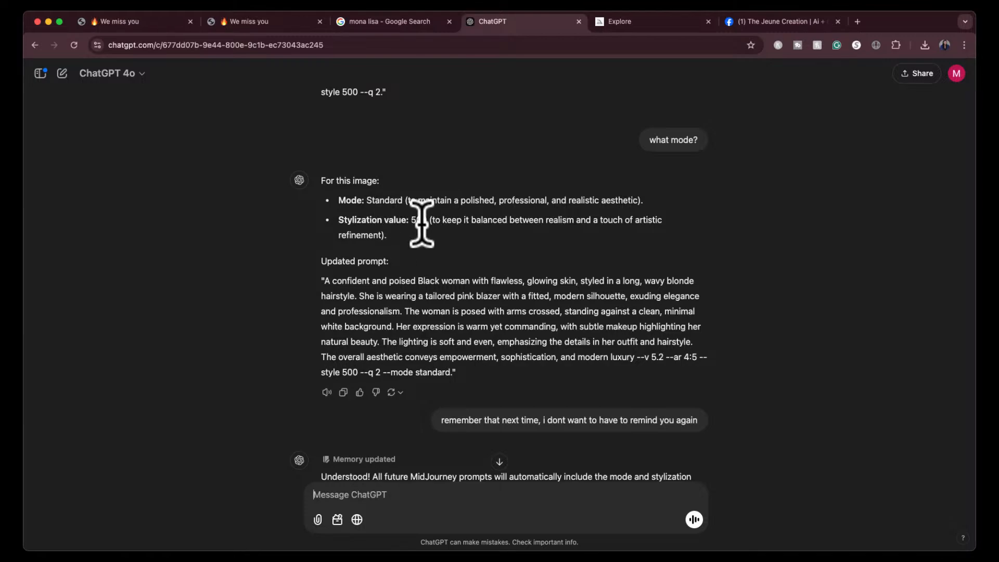
drag(323, 280, 632, 357)
key(super+c)
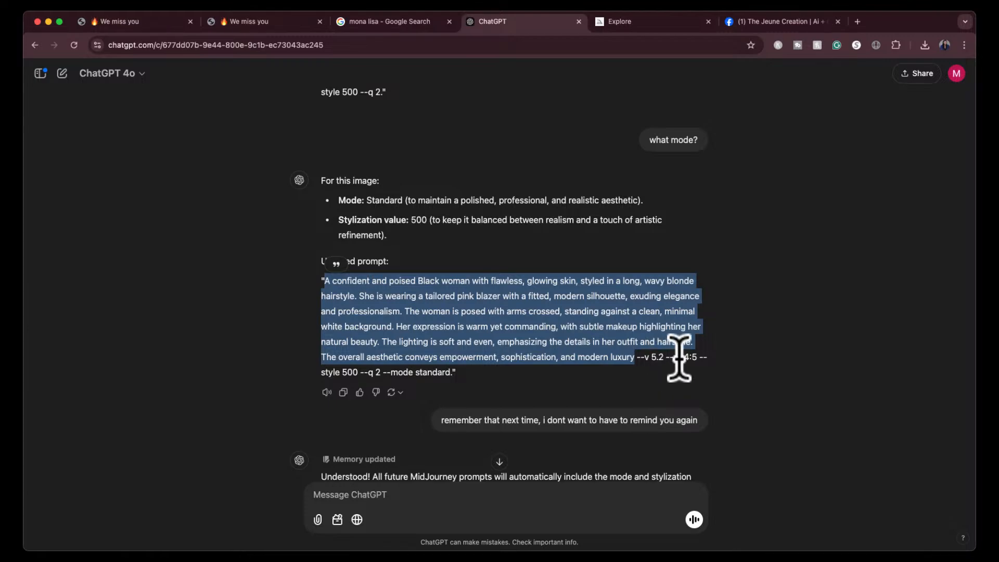
click(666, 19)
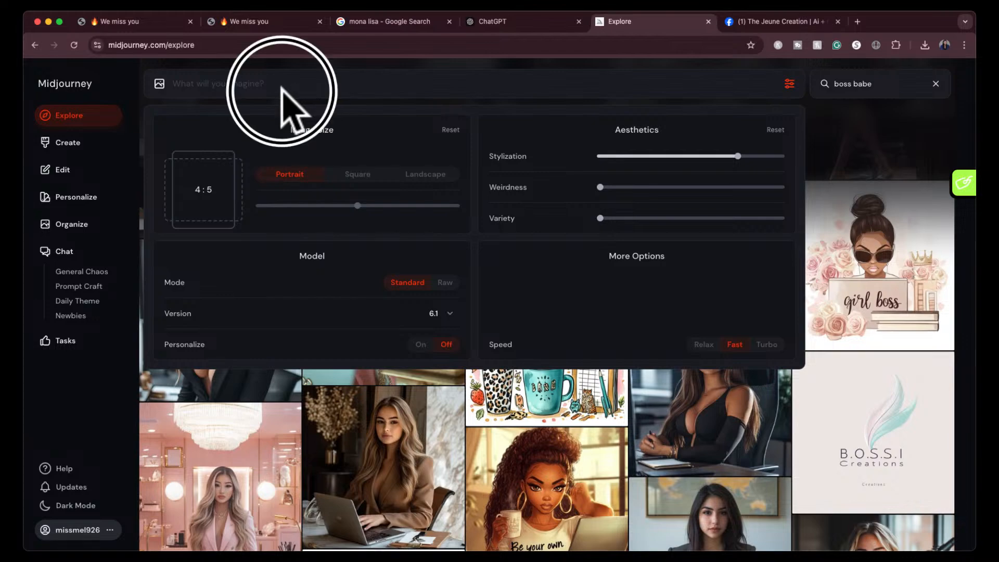
click(244, 83)
key(super+v)
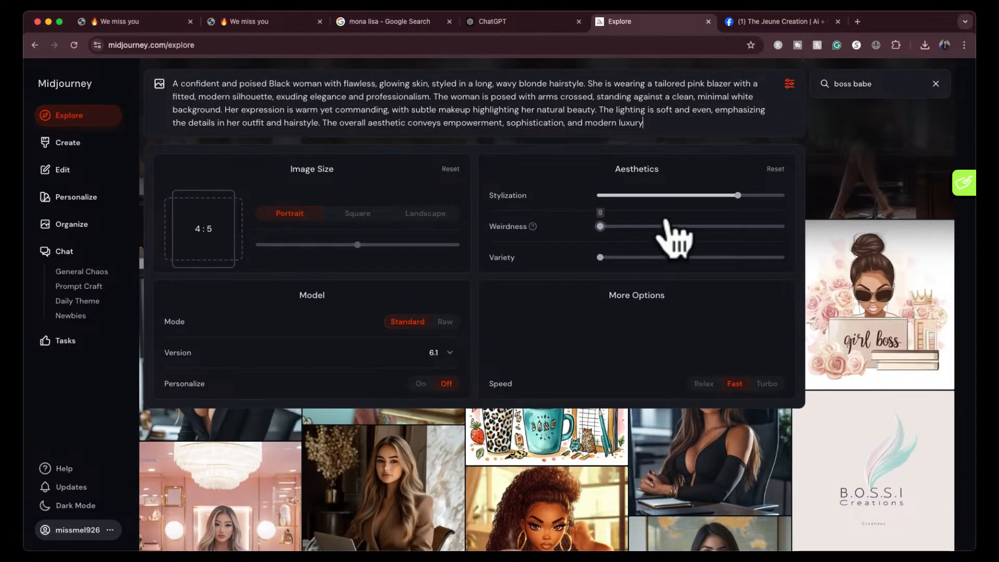
- Set Stylization to 500, submit the pink-blazer prompt for generation and close the generation settings
click(682, 195)
drag(682, 199, 692, 198)
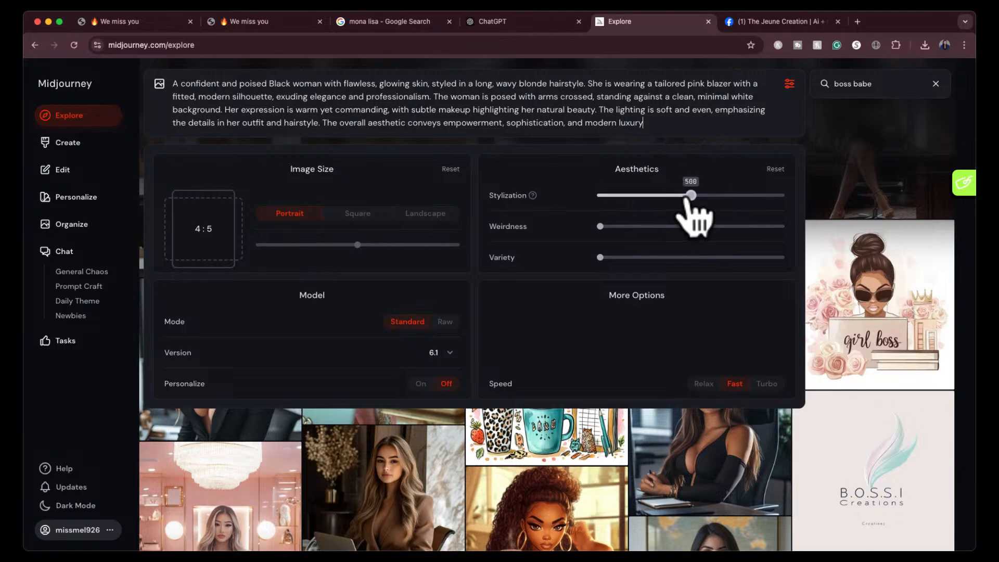
key(Return)
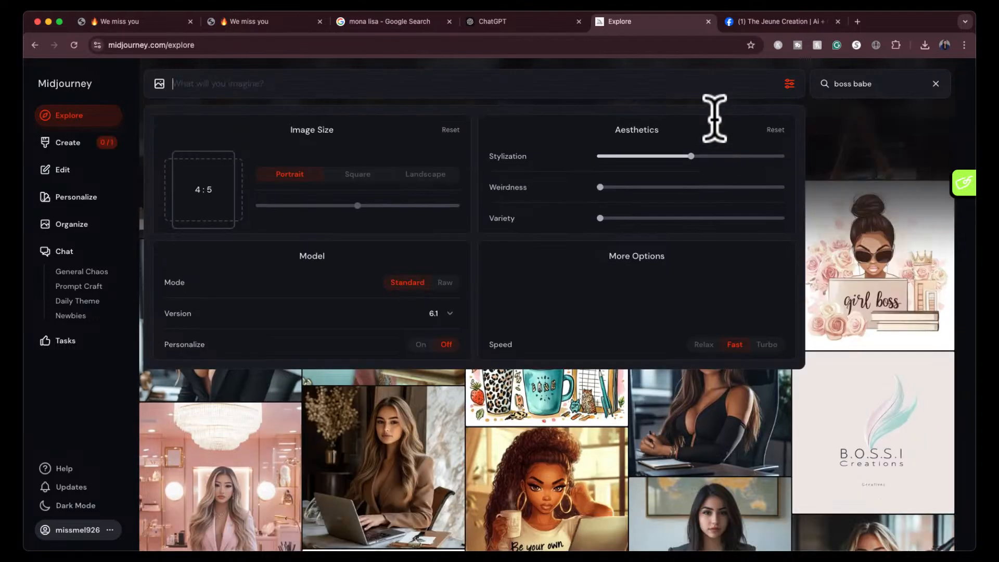
click(789, 86)
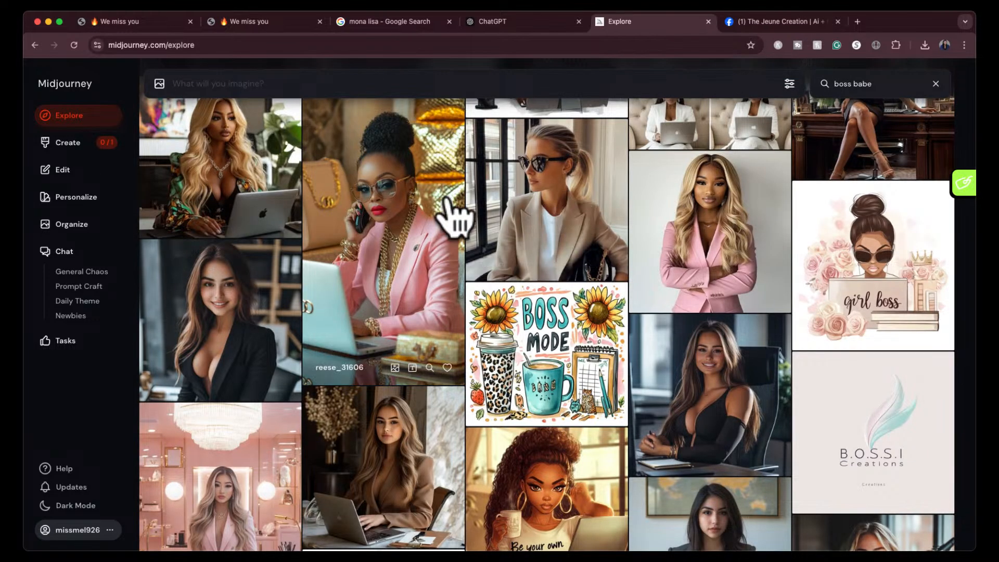
- Return to Midjourney's Explore gallery and search it for "boss babe"
scroll(446, 197, up, 15)
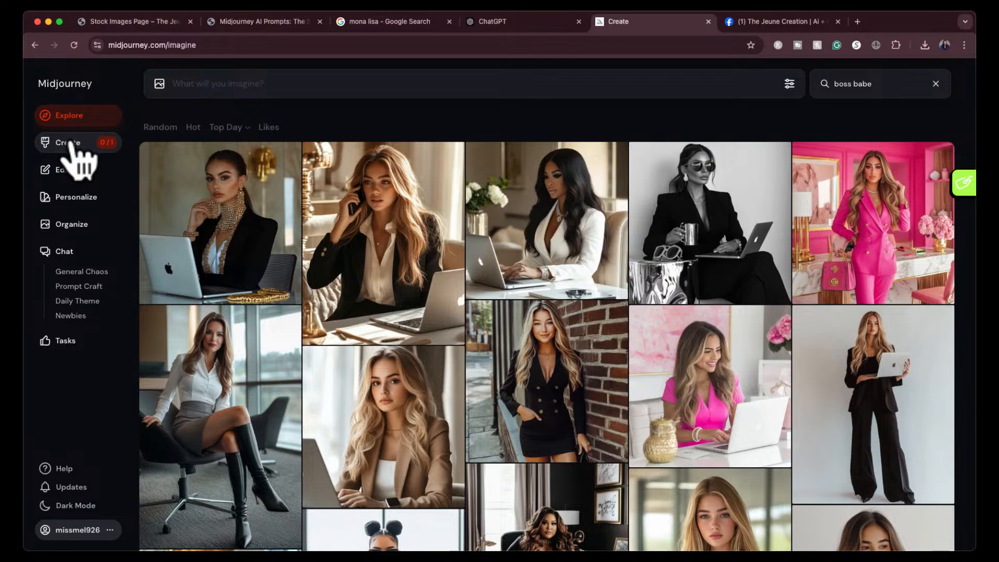
click(68, 142)
click(81, 124)
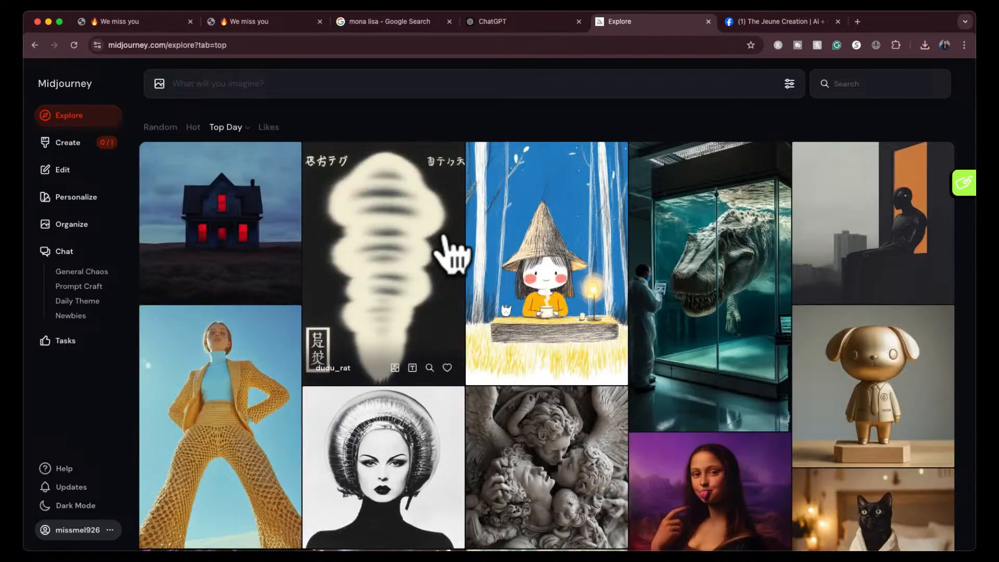
click(846, 84)
text(b)
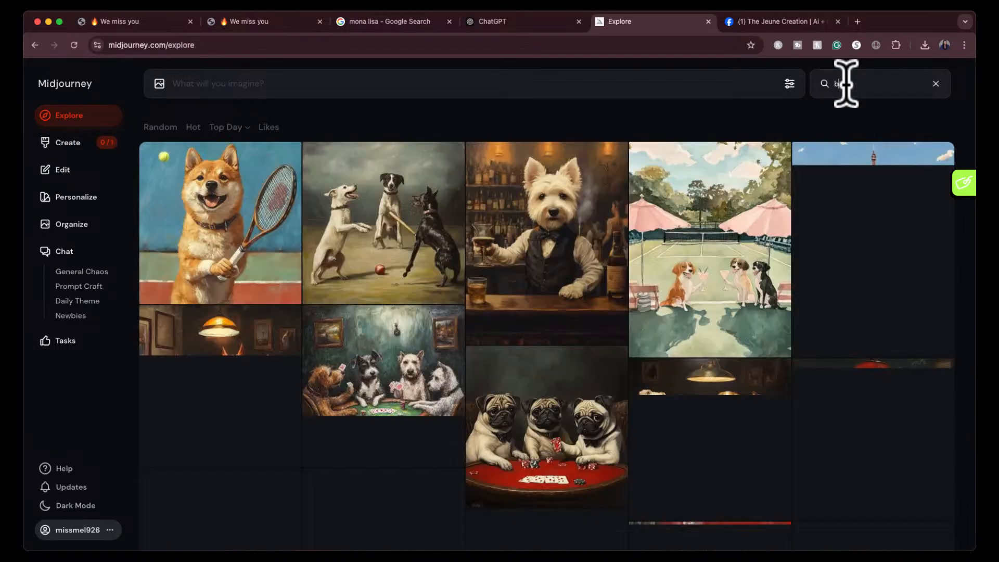
text(asebabe)
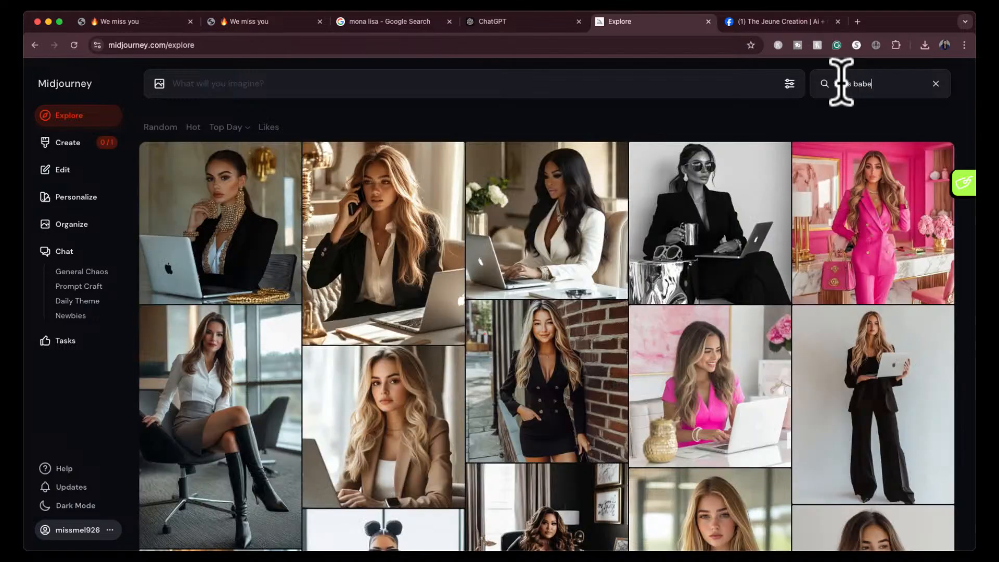
- Find the original pink-blazer portrait with long blonde waves in the Explore results and enlarge it
click(520, 22)
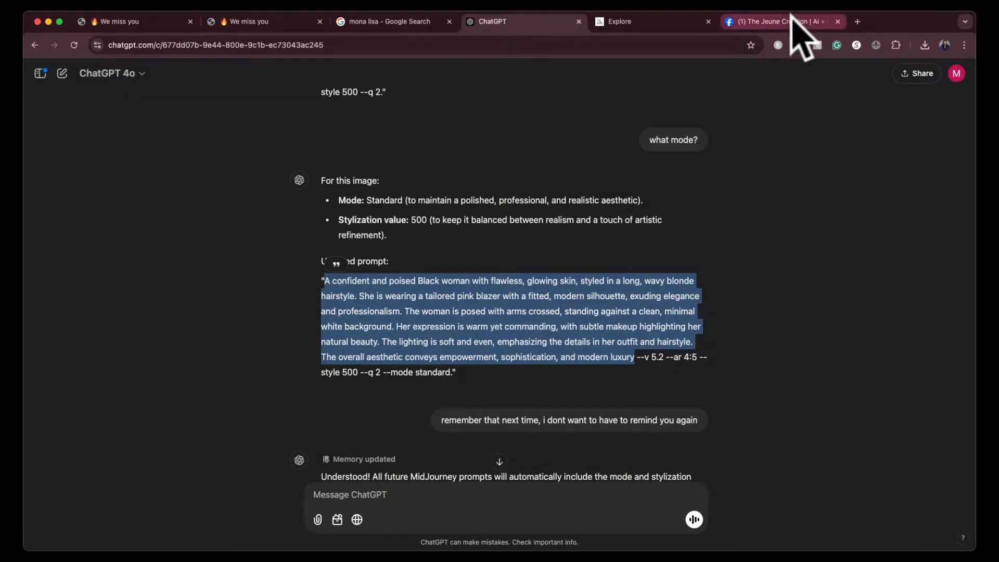
click(682, 21)
scroll(679, 350, down, 20)
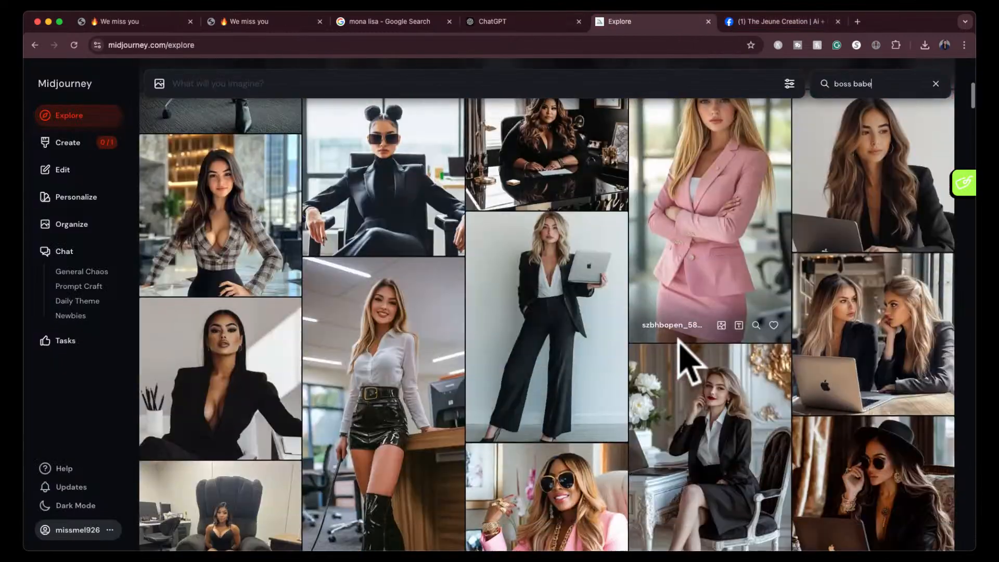
scroll(686, 364, down, 20)
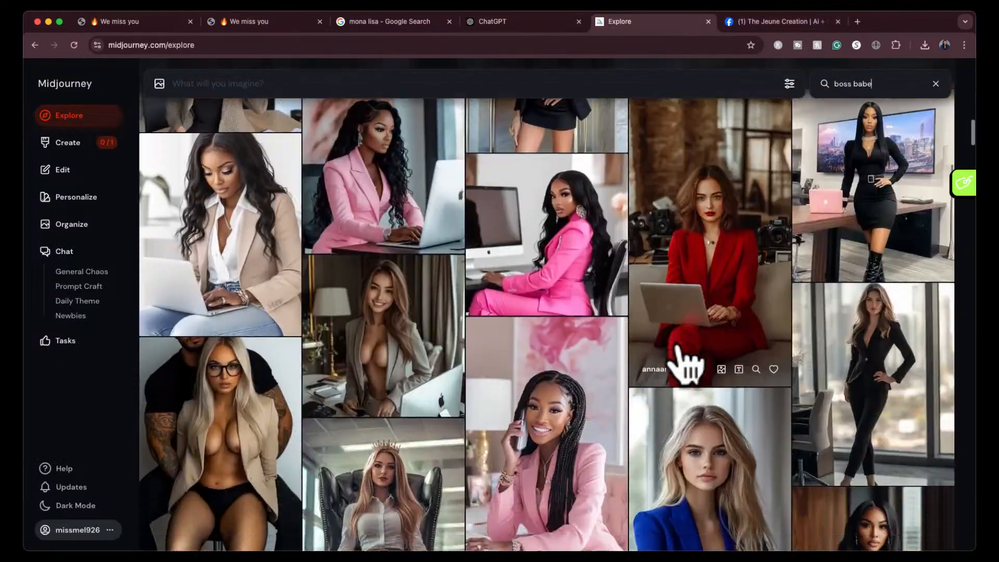
scroll(685, 364, down, 3)
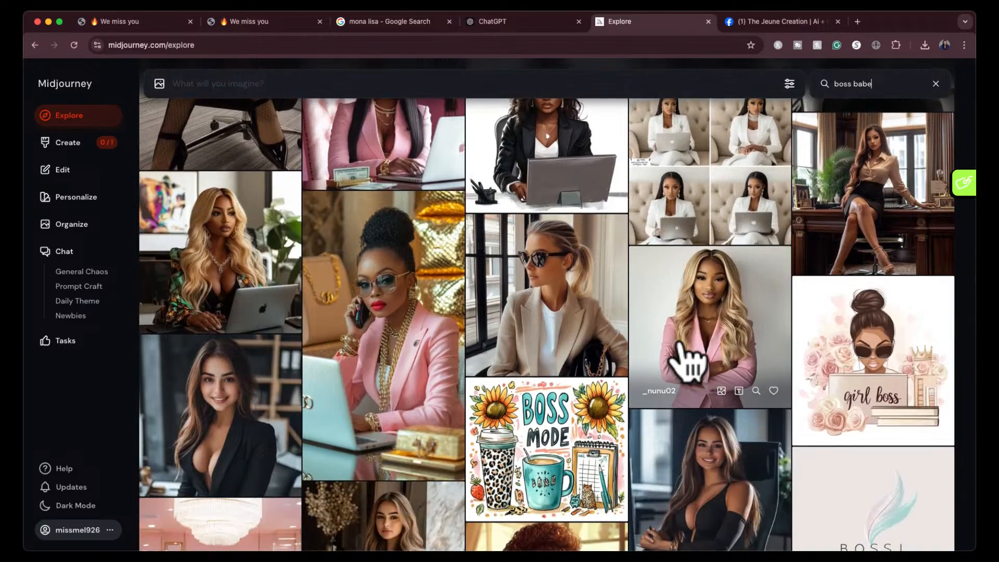
click(687, 357)
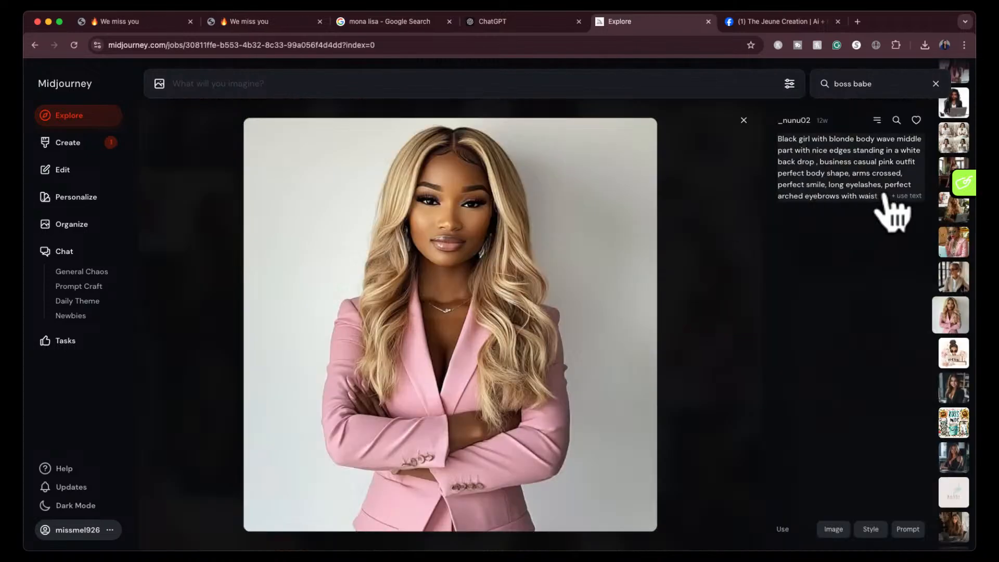
- Try loading the enlarged portrait's original prompt into the Midjourney prompt field
click(908, 529)
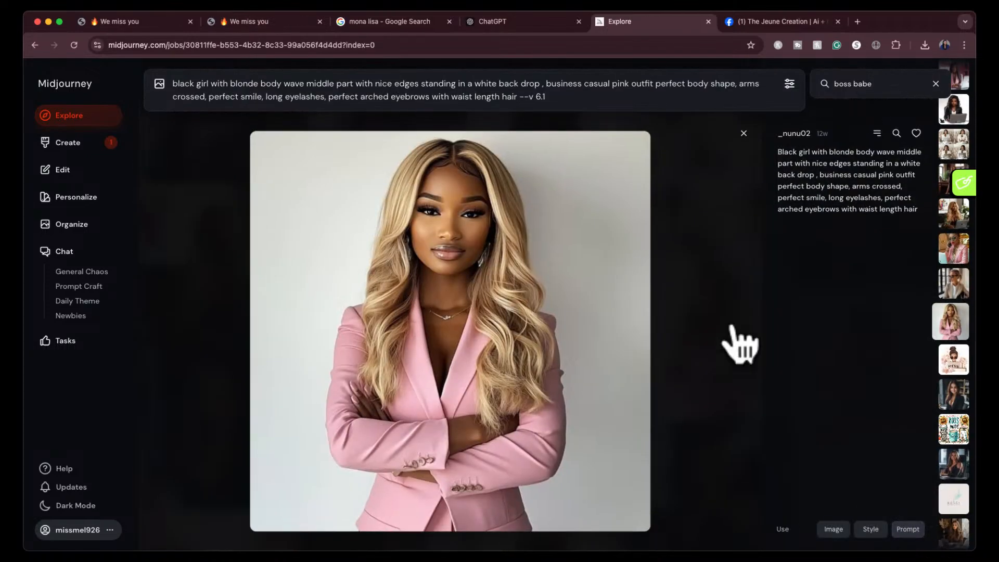
triple_click(559, 94)
key(super+x)
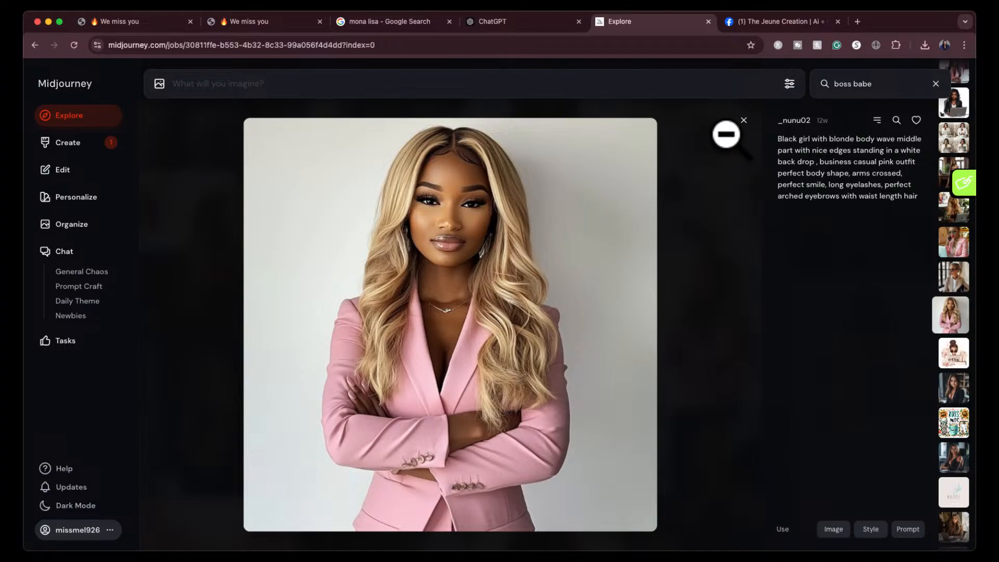
- Close the enlarged portrait and open the Create page to view the newly generated pink-blazer images
click(743, 120)
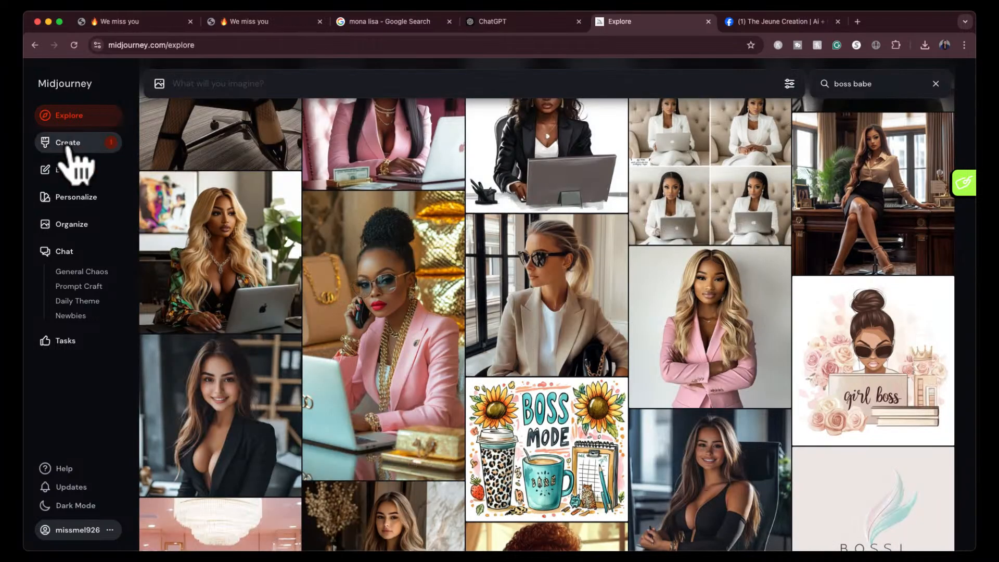
click(67, 144)
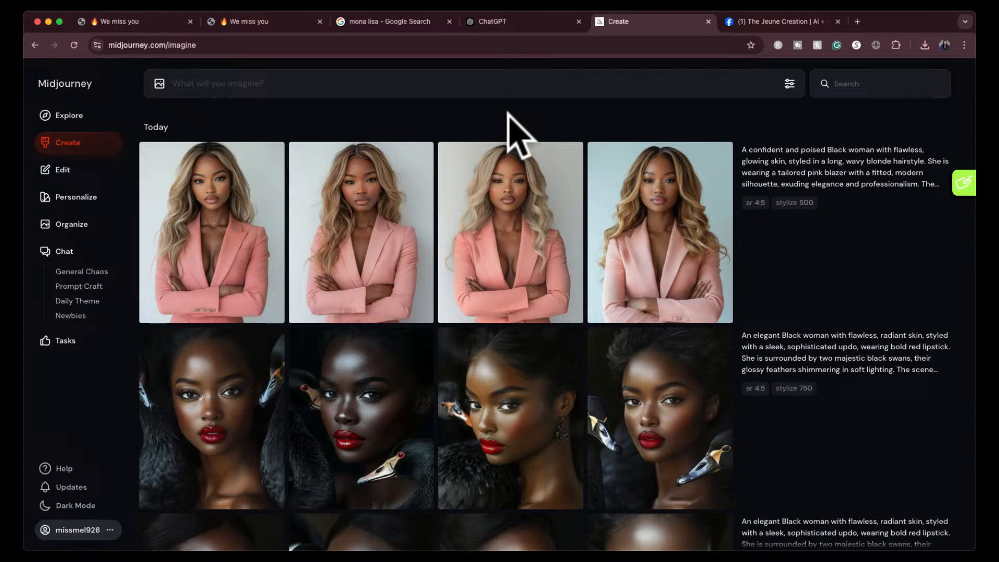
- Switch to ChatGPT and enlarge the uploaded pink-blazer reference photo
click(525, 22)
scroll(499, 182, up, 7)
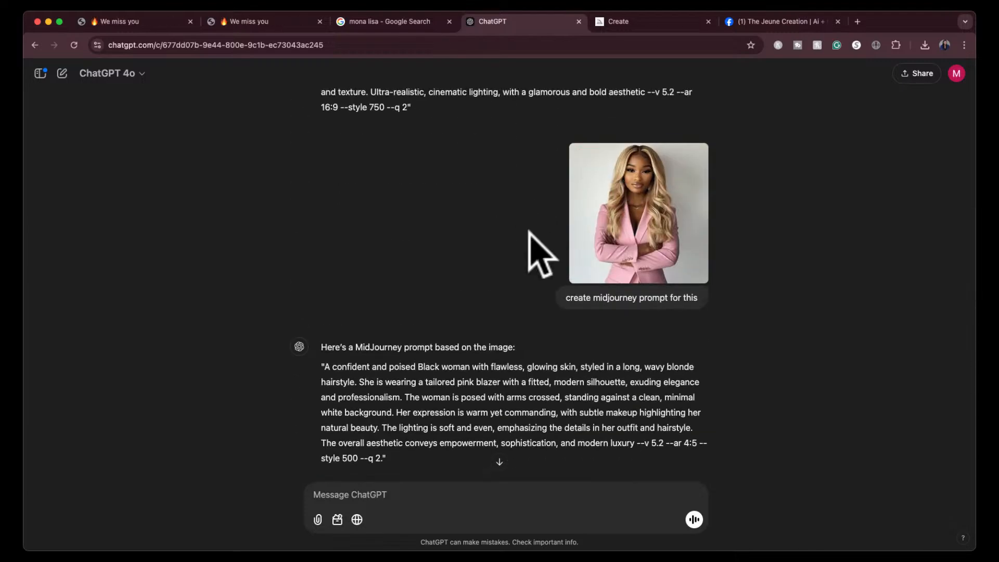
scroll(535, 245, up, 1)
click(610, 232)
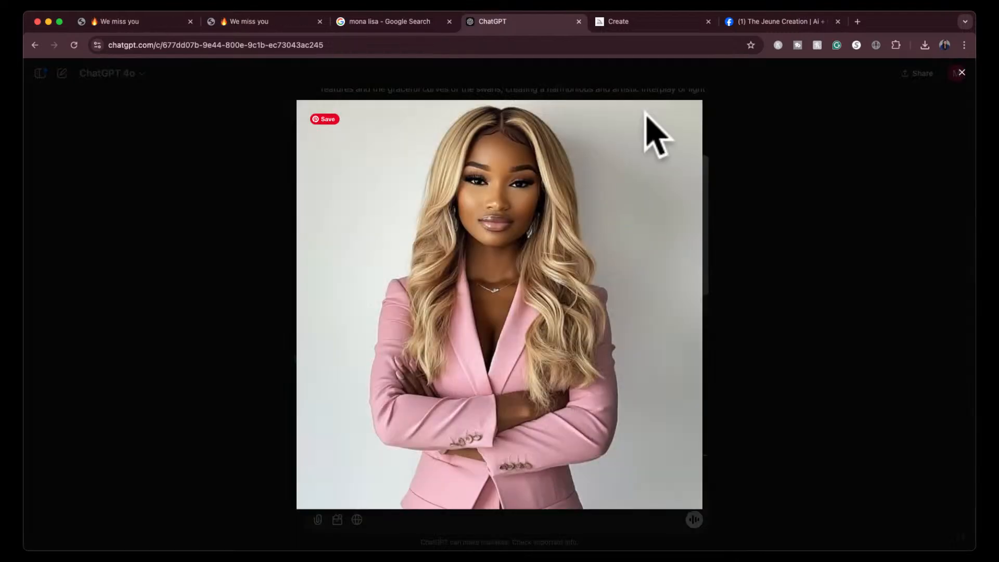
- Enlarge the third generated pink-blazer portrait in Midjourney and compare it with the reference photo in ChatGPT
click(670, 21)
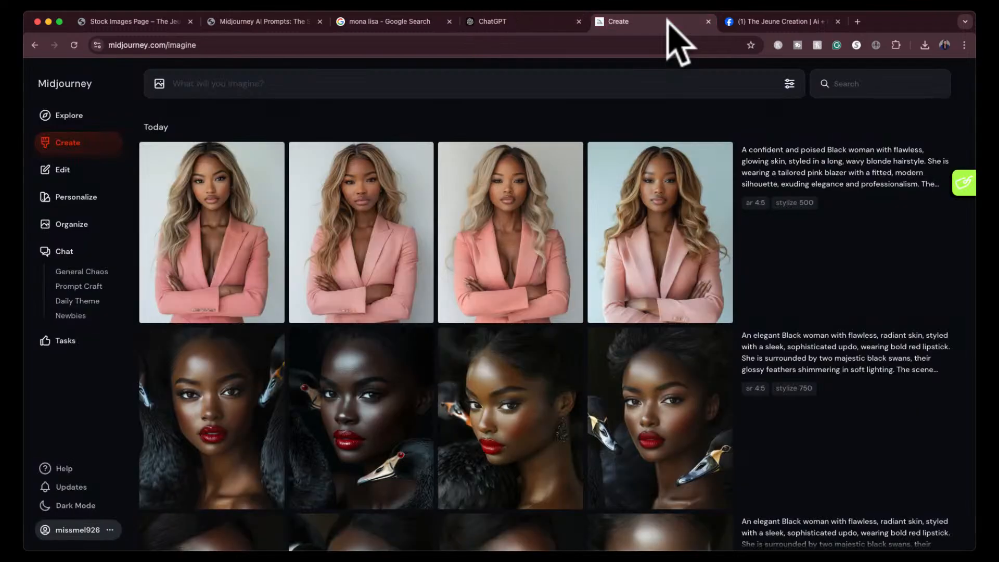
click(457, 216)
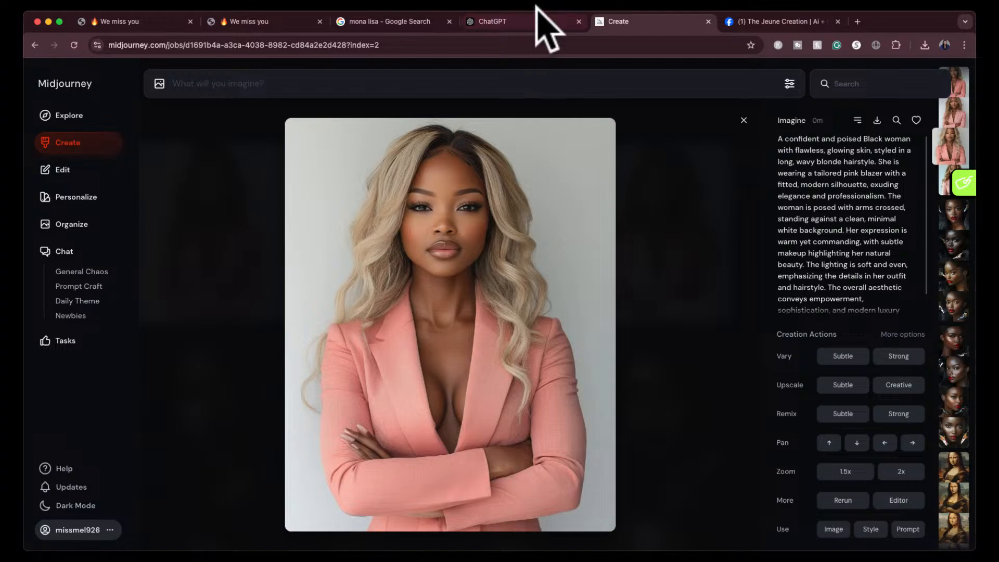
click(535, 22)
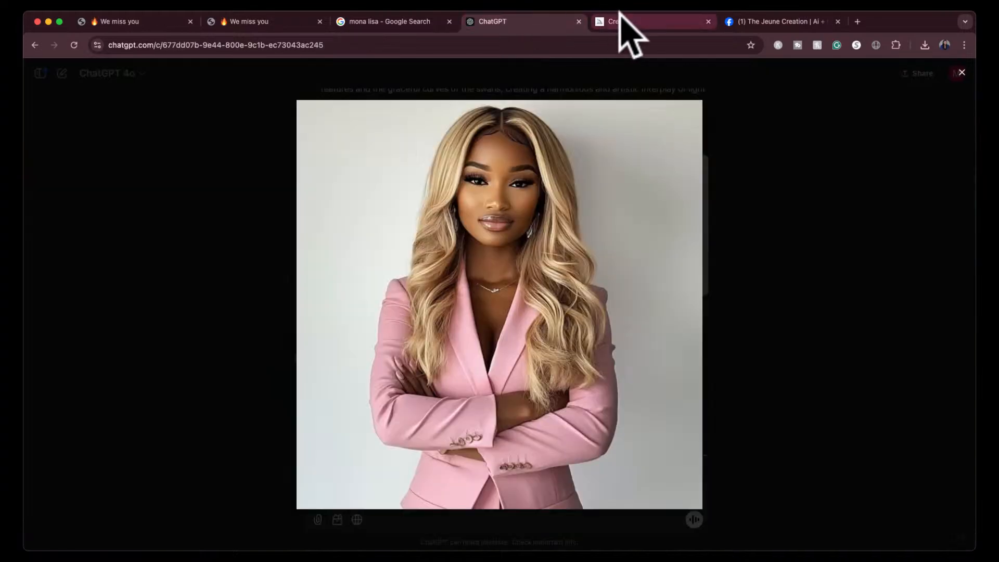
click(640, 22)
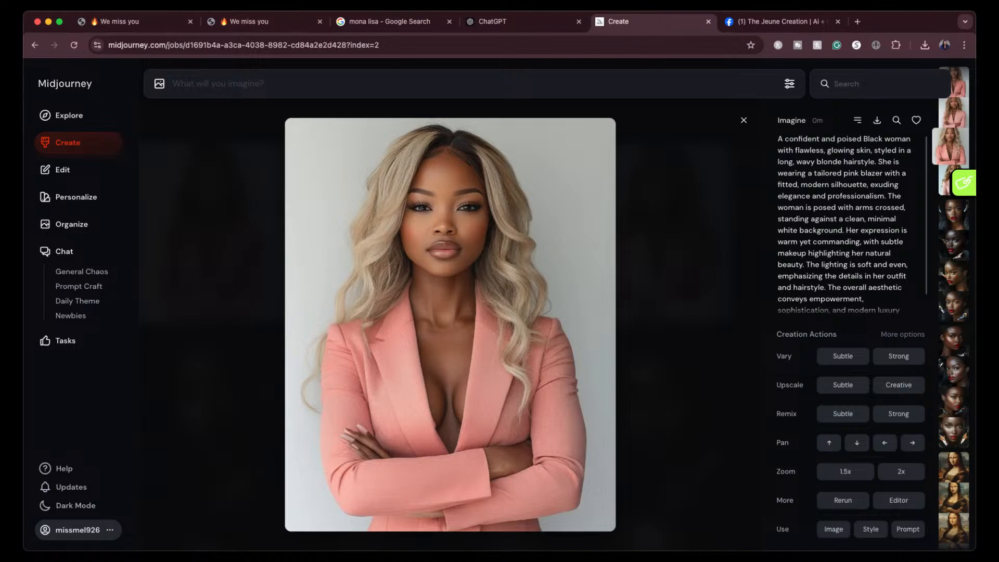
click(541, 25)
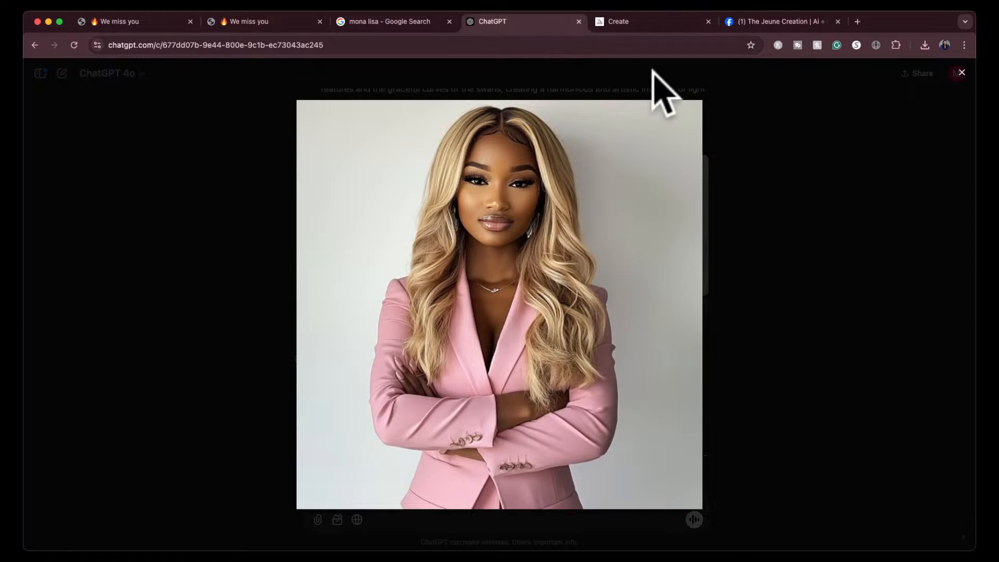
- Close the enlarged reference photo and review ChatGPT's mode recommendation and updated prompt for it
click(728, 131)
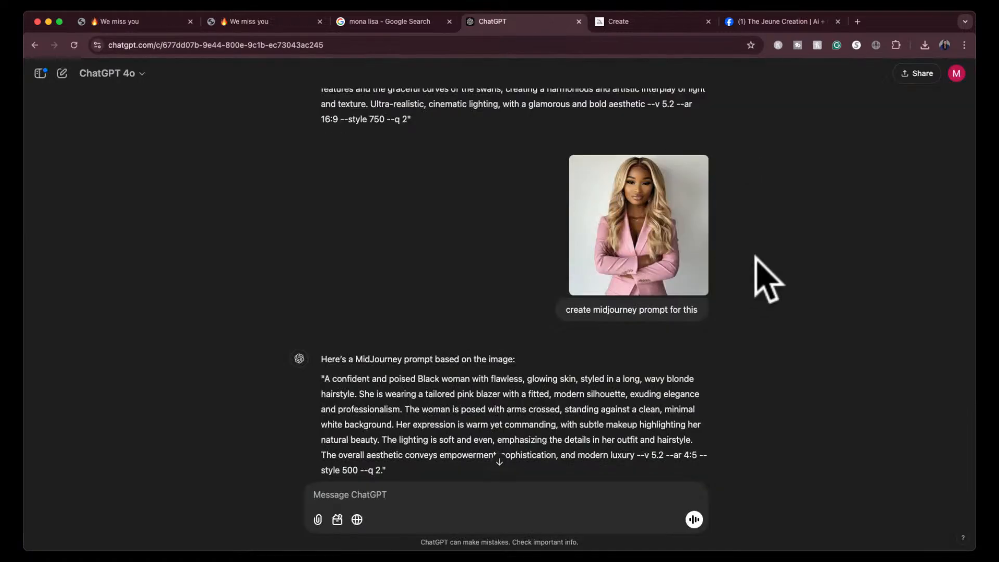
scroll(767, 278, up, 2)
scroll(767, 279, down, 9)
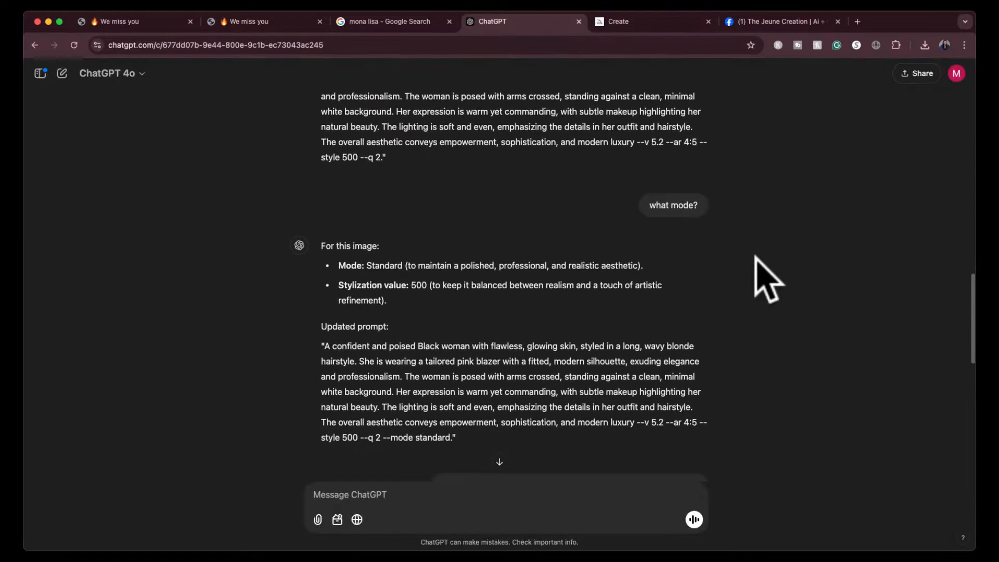
scroll(767, 278, down, 5)
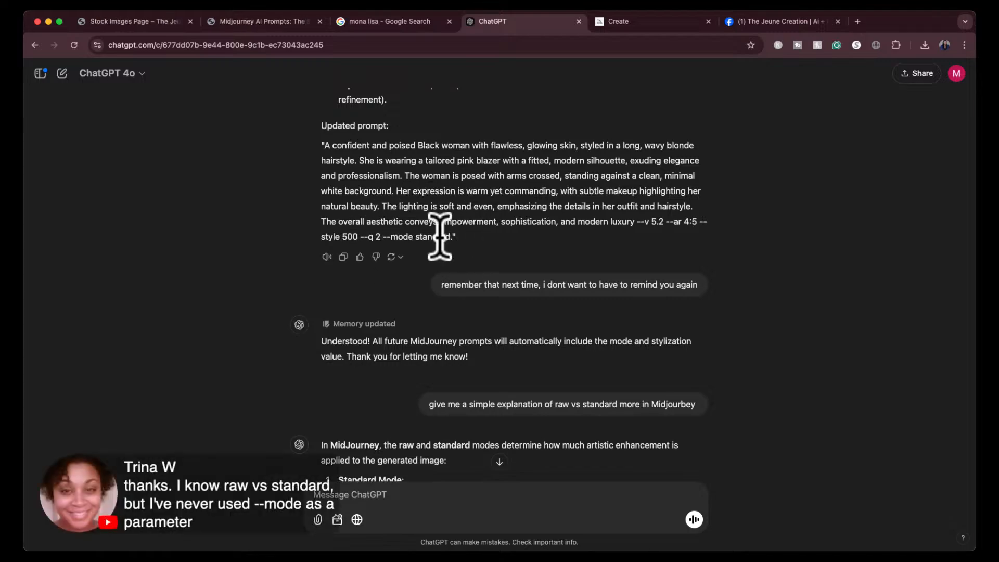
- Reload the pink-blazer prompt in Midjourney's prompt field and try submitting it with --mode standard appended
click(654, 23)
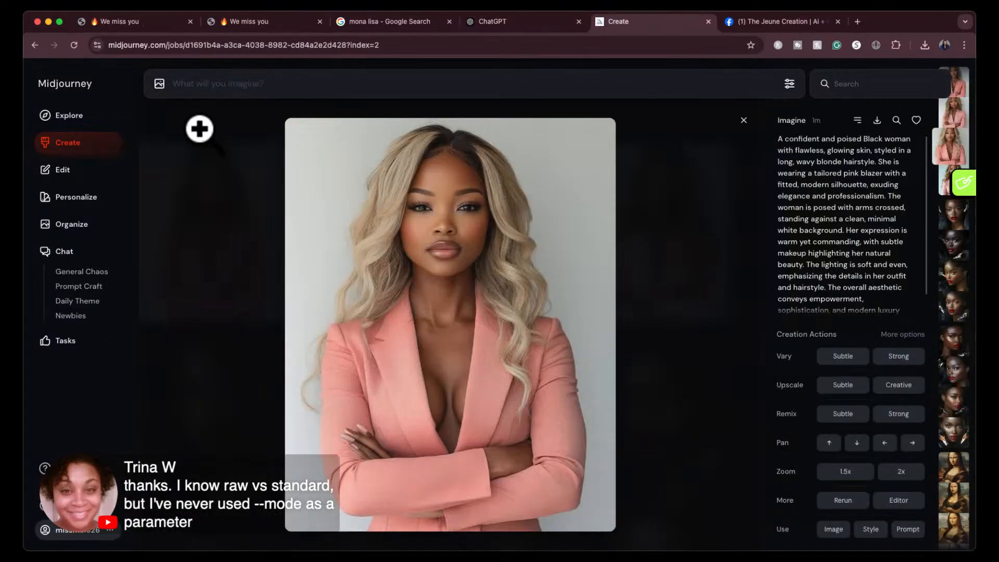
click(743, 120)
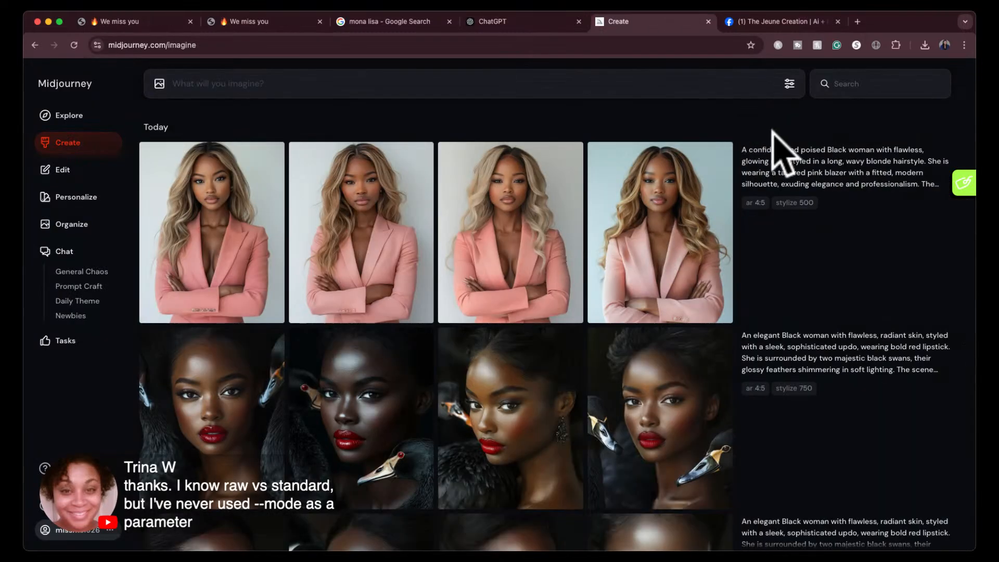
click(922, 203)
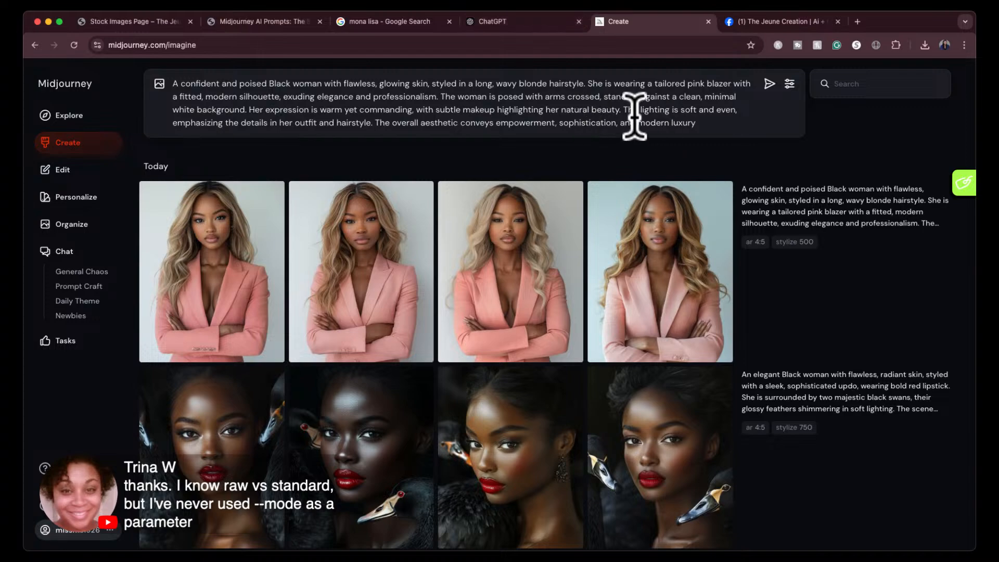
click(714, 124)
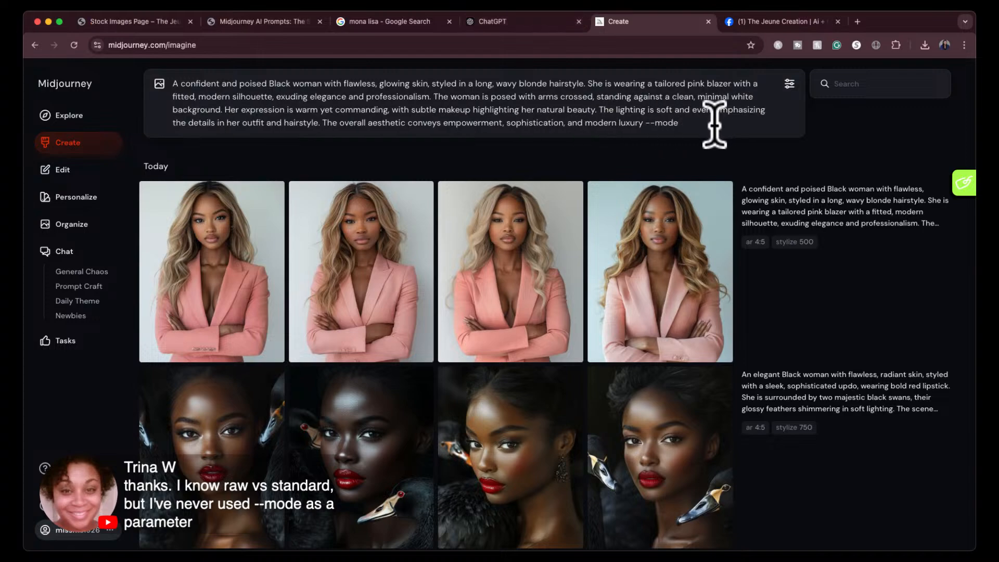
key(Return)
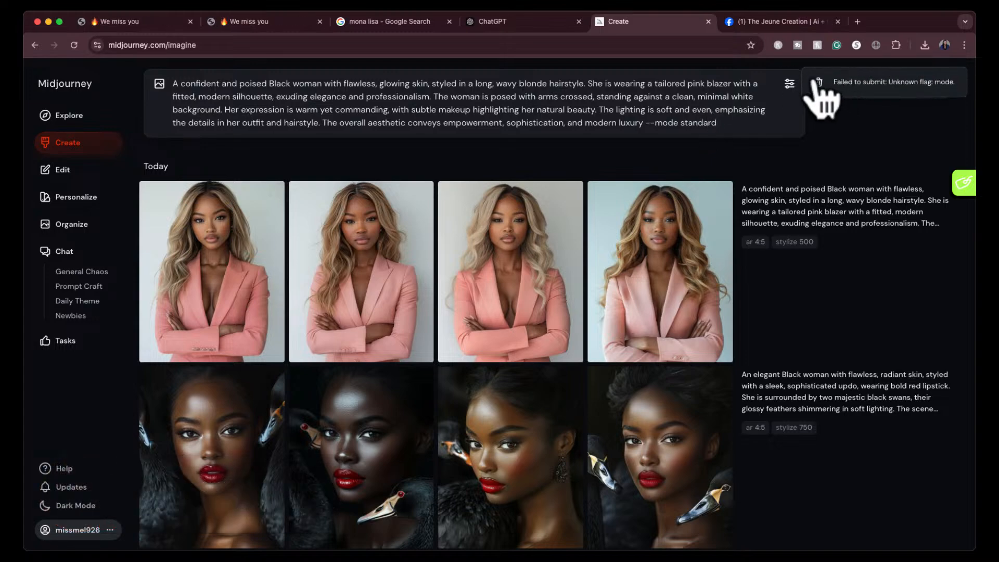
- Remove the --mode standard flag from the pink-blazer prompt and clear the whole prompt field
click(819, 86)
click(702, 124)
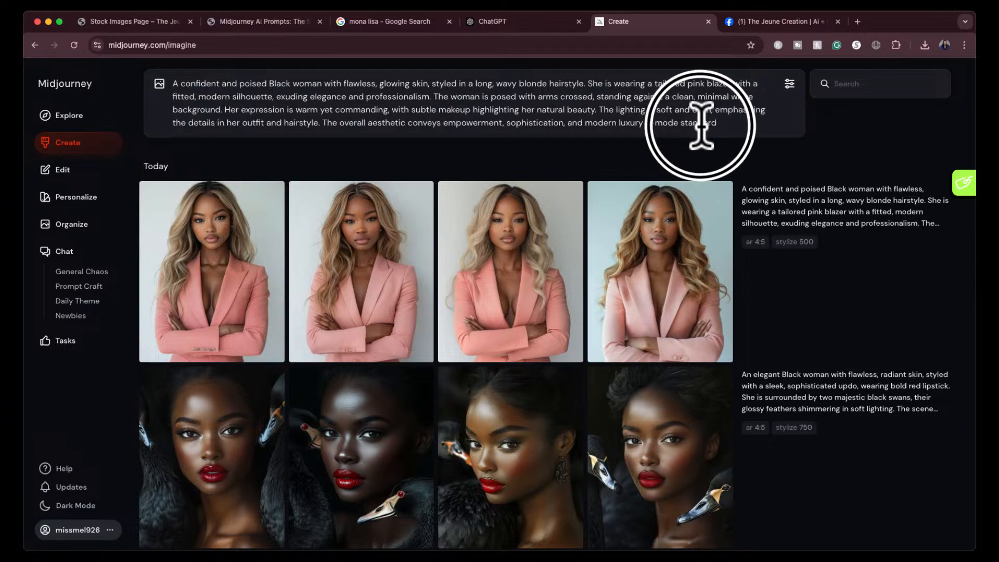
text(stan)
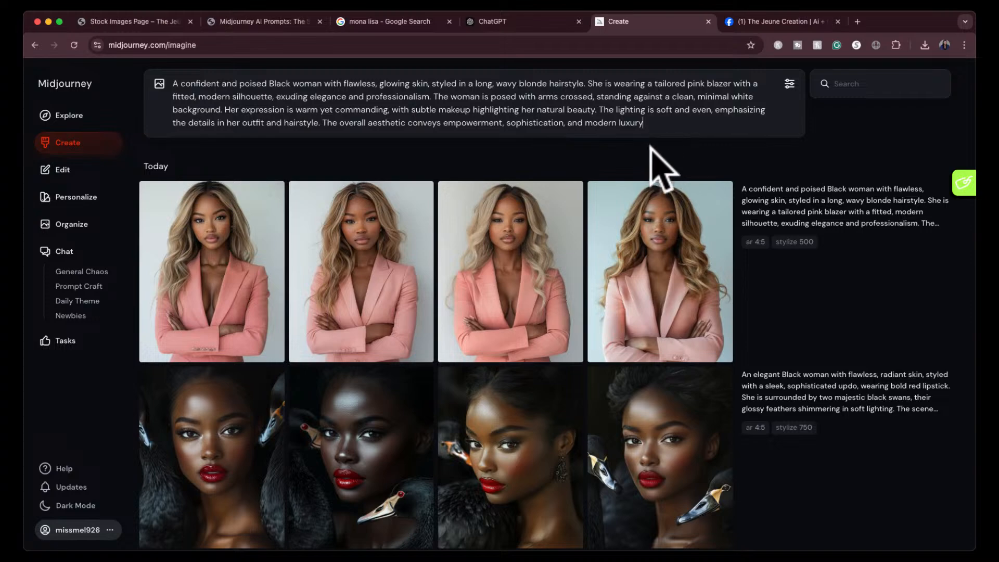
mouse_move(710, 103)
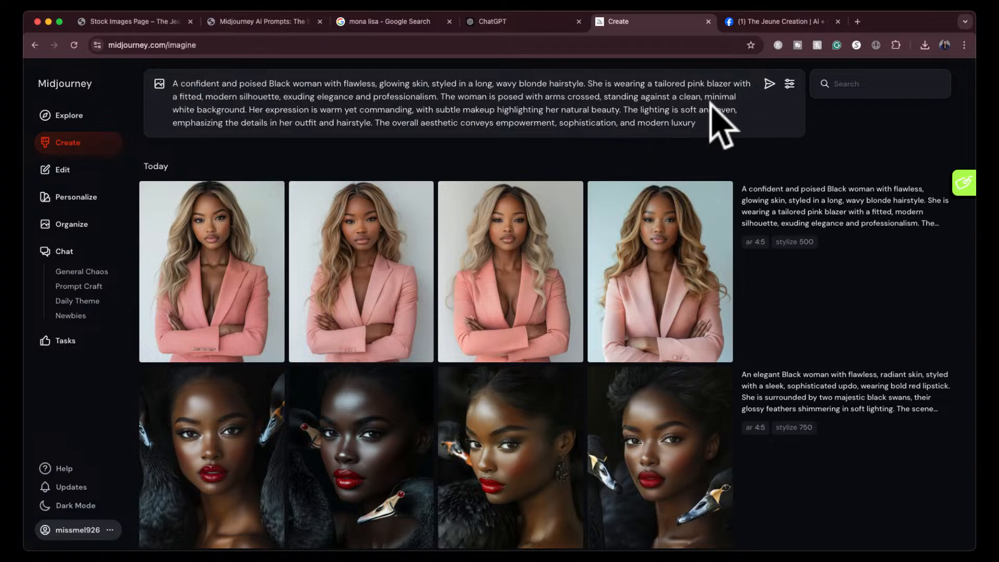
triple_click(661, 97)
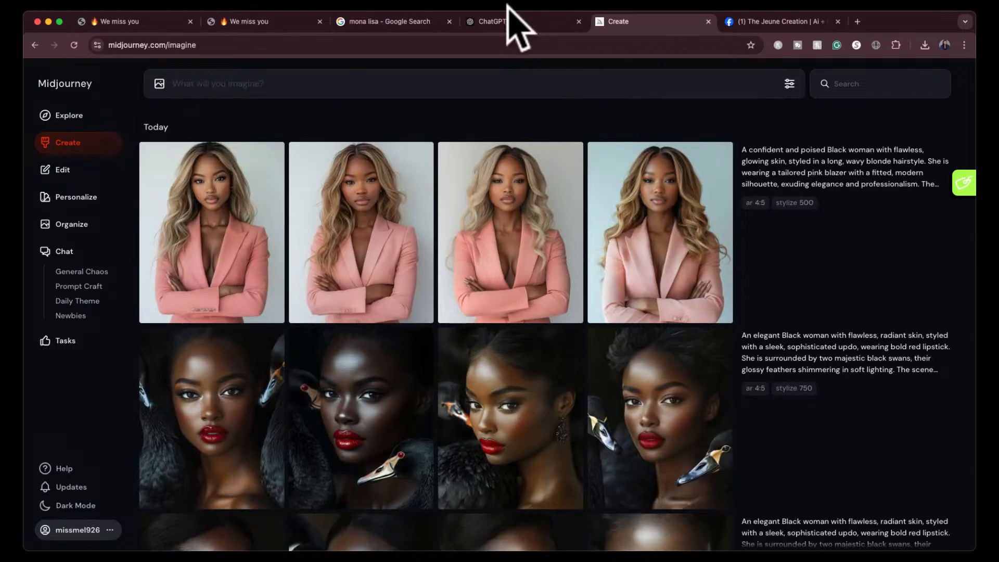
- Ask ChatGPT for 5 more prompts with variations of the Black woman in different color suits and different styles of hair
click(520, 22)
click(499, 461)
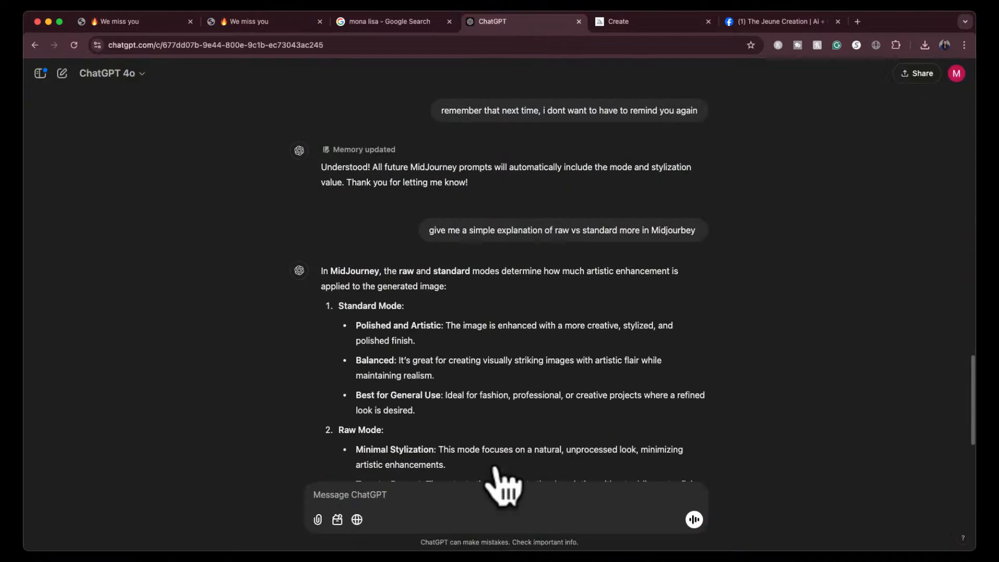
text(giveme)
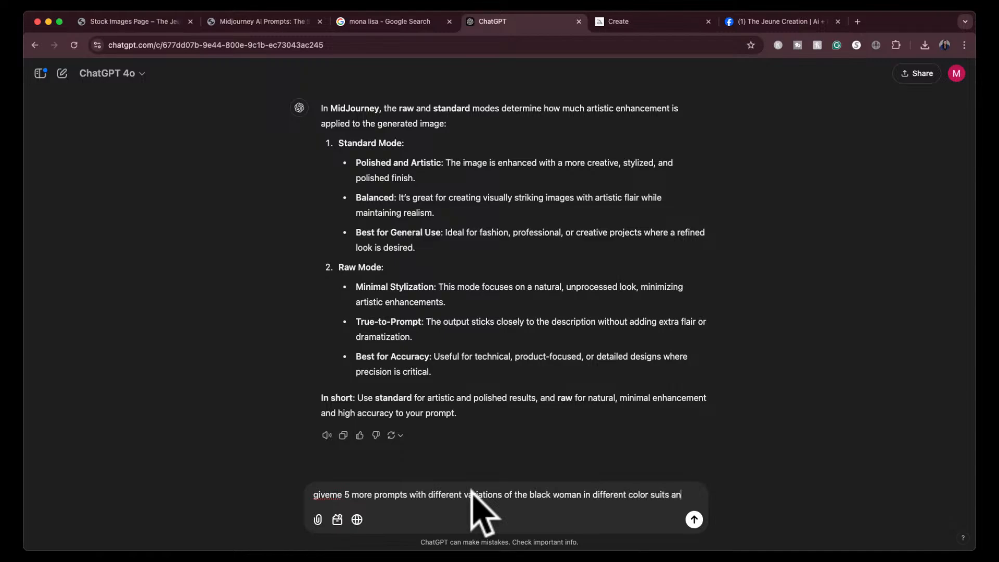
text(d different styles of hair)
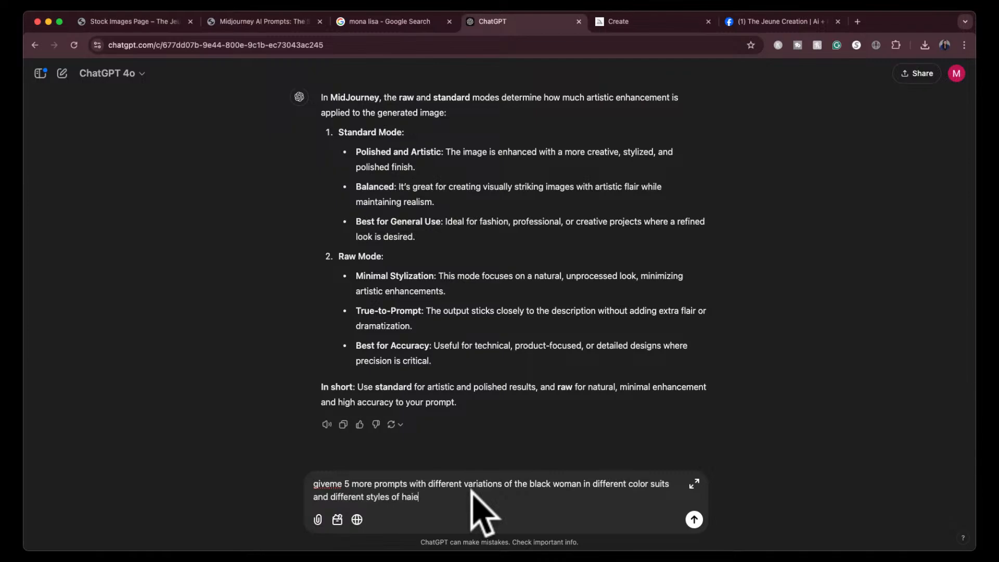
key(Return)
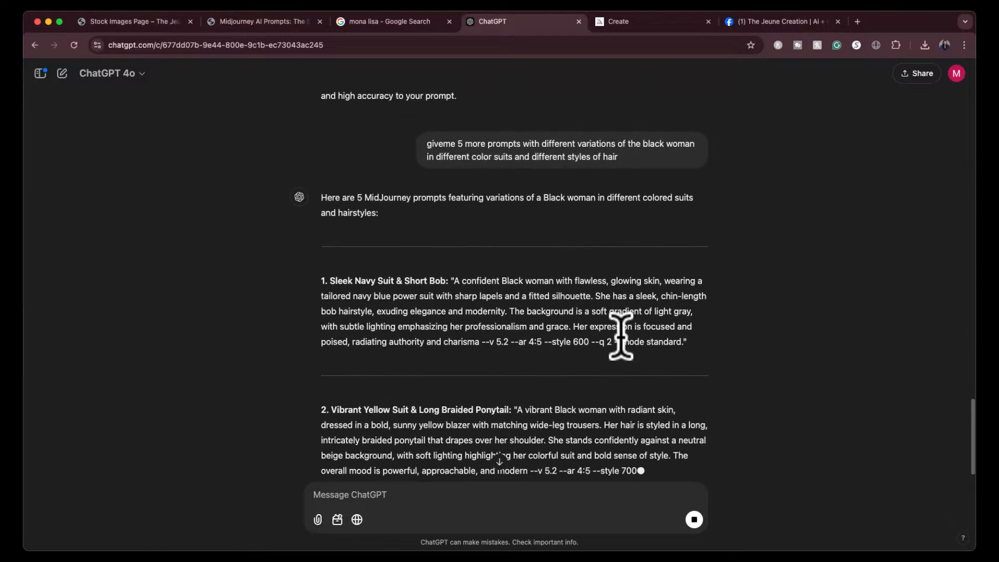
- Copy ChatGPT's Sleek Navy Suit & Short Bob prompt without its parameters into Midjourney's prompt field
drag(456, 279, 480, 342)
key(super+c)
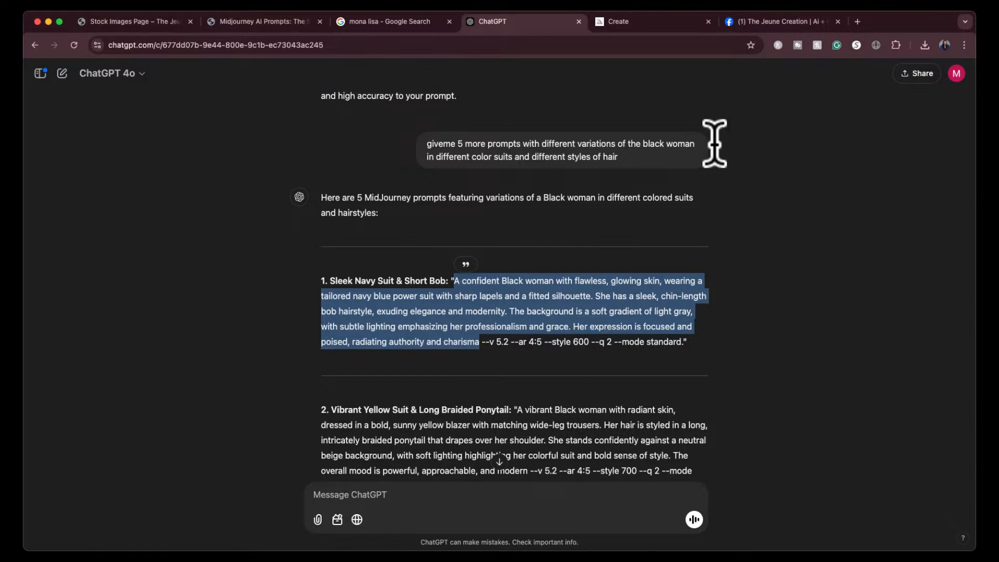
click(660, 22)
click(518, 80)
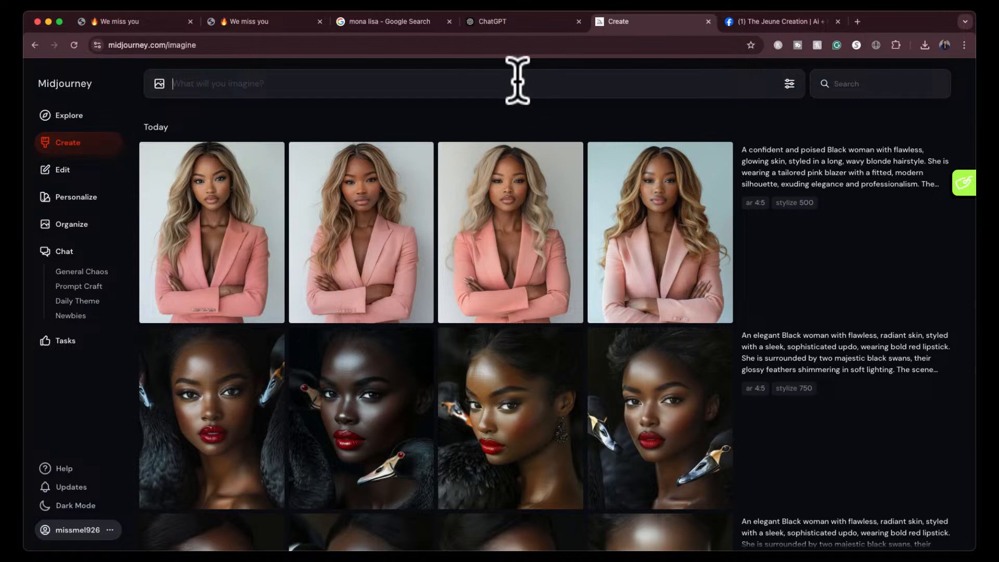
key(super+v)
- Raise the stylization to about 600 and submit the navy suit prompt for generation
click(789, 83)
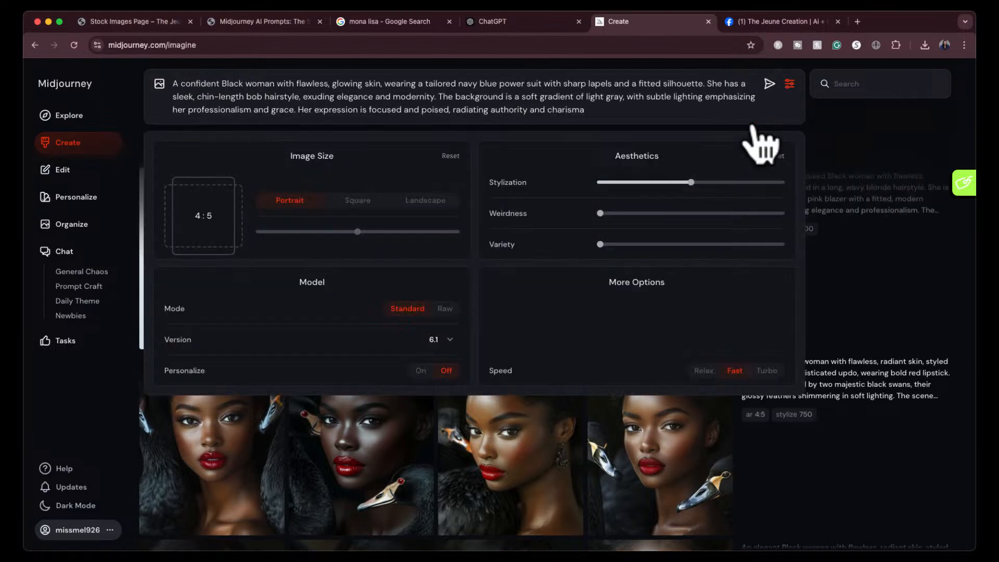
drag(687, 180, 709, 182)
click(769, 84)
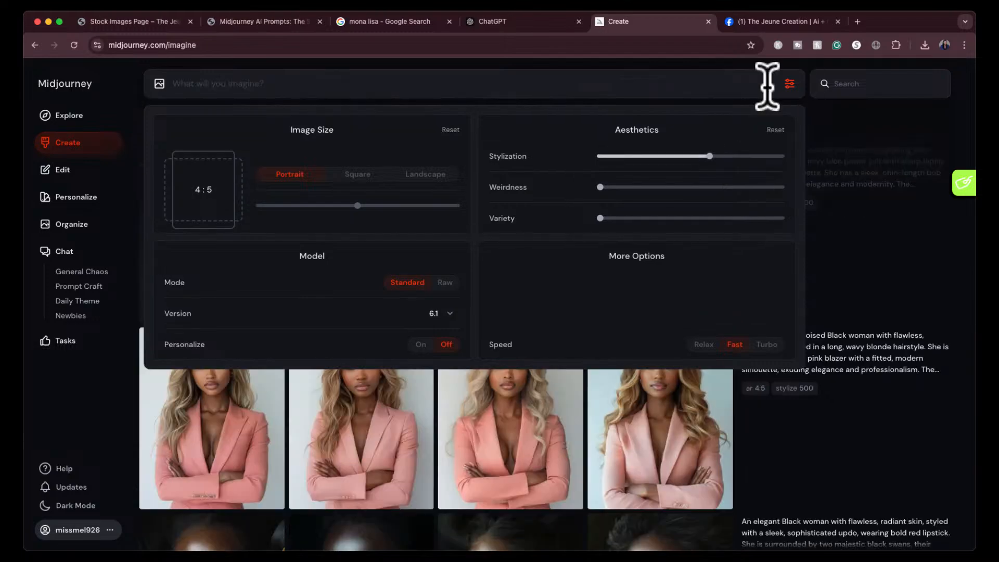
- Copy ChatGPT's Vibrant Yellow Suit & Long Braided Ponytail prompt without its parameters into Midjourney's prompt field
click(546, 22)
scroll(435, 412, down, 4)
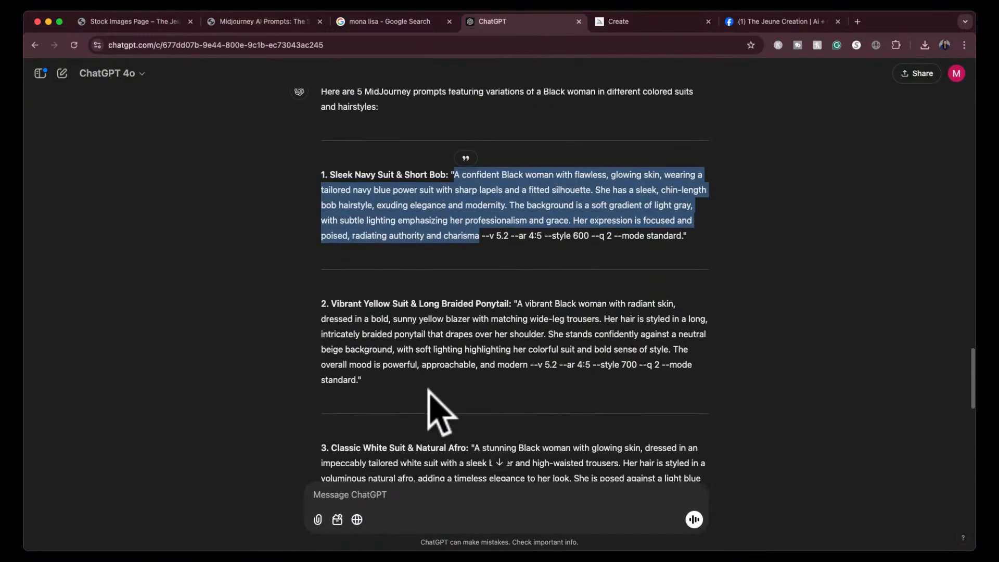
click(486, 297)
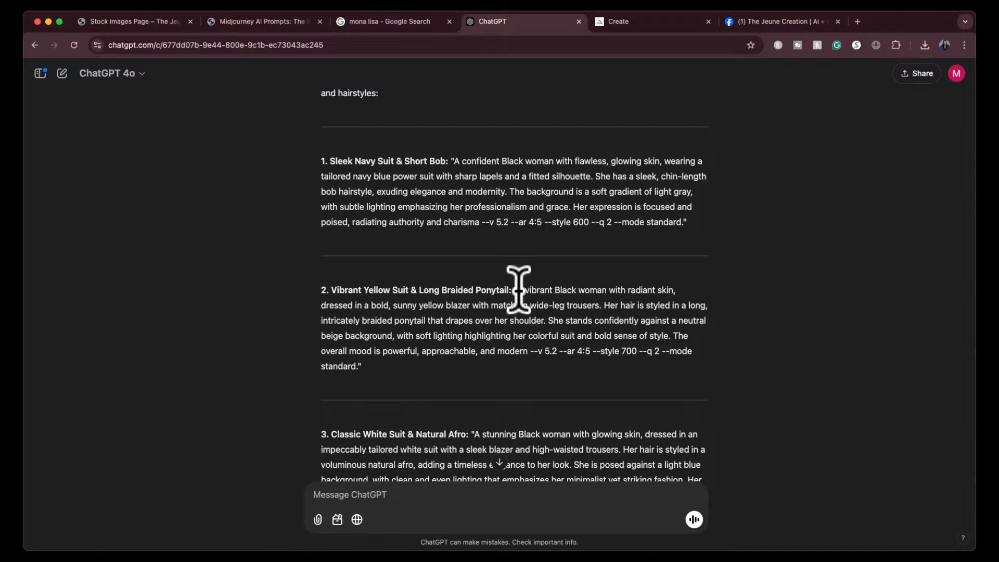
drag(517, 290, 532, 304)
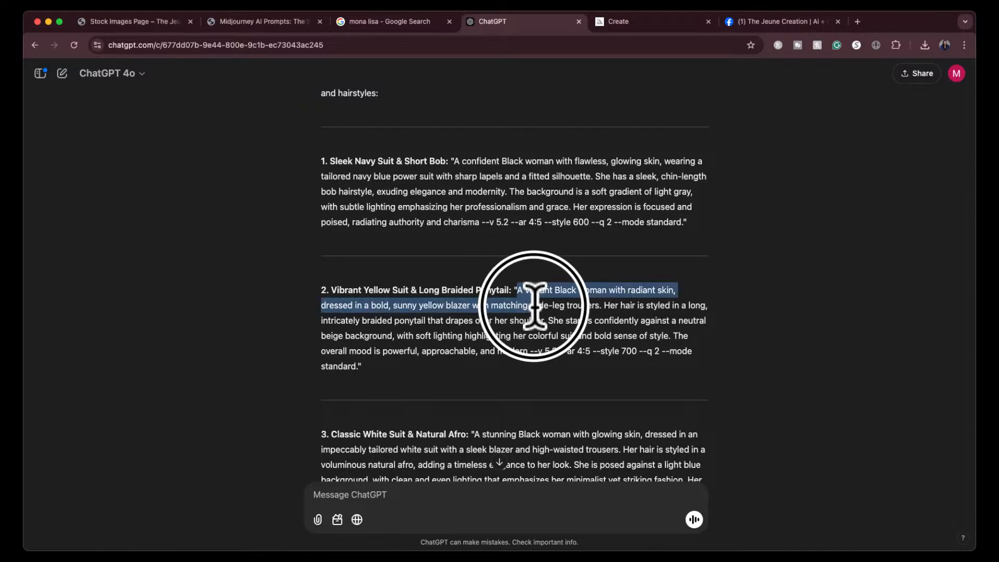
drag(534, 306, 554, 309)
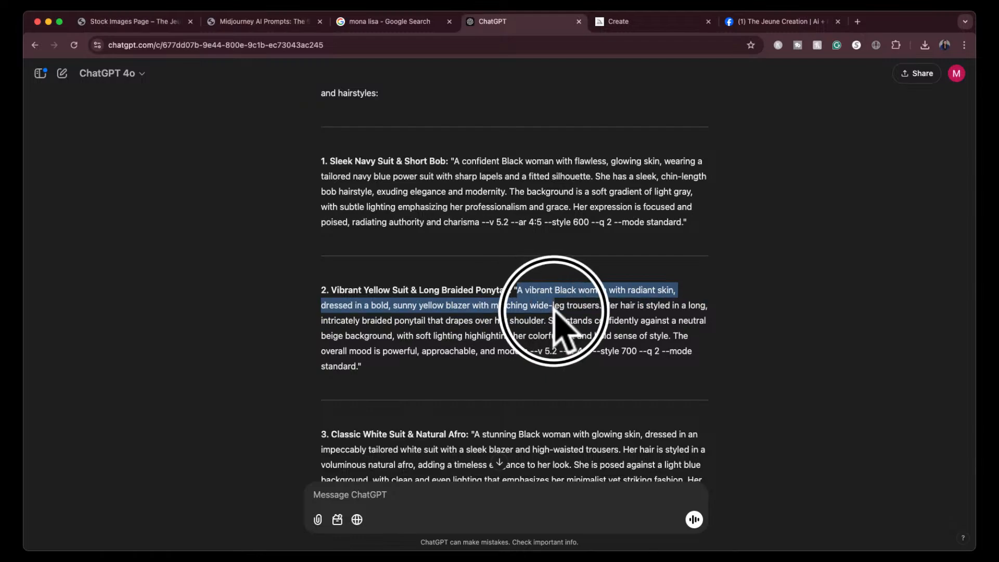
mouse_move(554, 309)
mouse_down()
mouse_move(588, 316)
mouse_move(502, 325)
mouse_move(548, 325)
mouse_up()
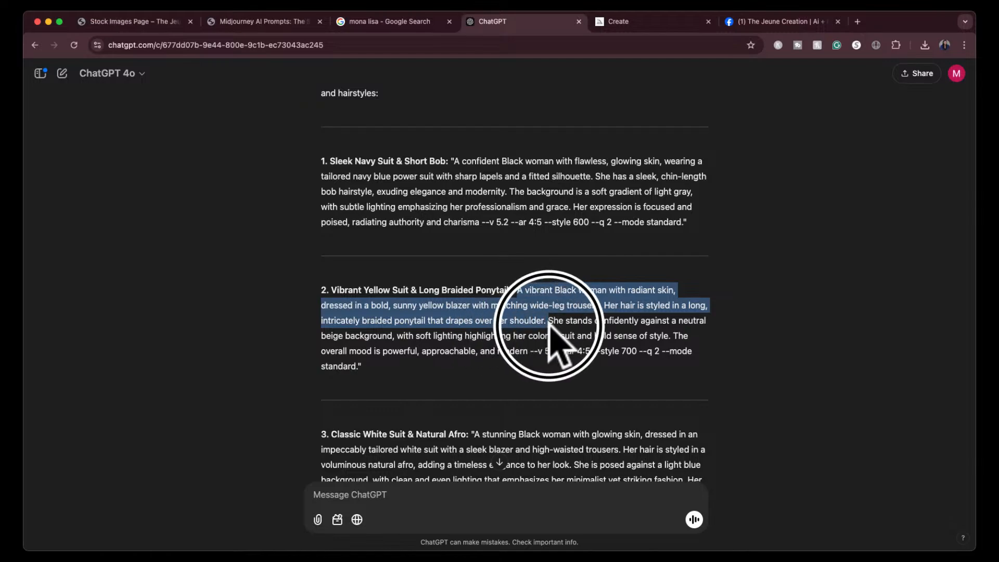
drag(549, 324, 528, 359)
key(super+c)
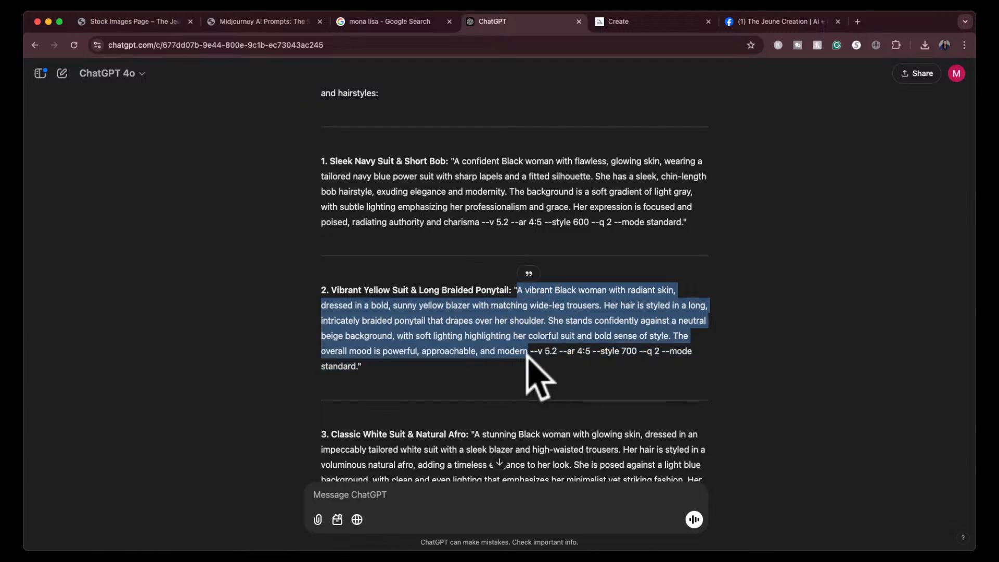
click(659, 24)
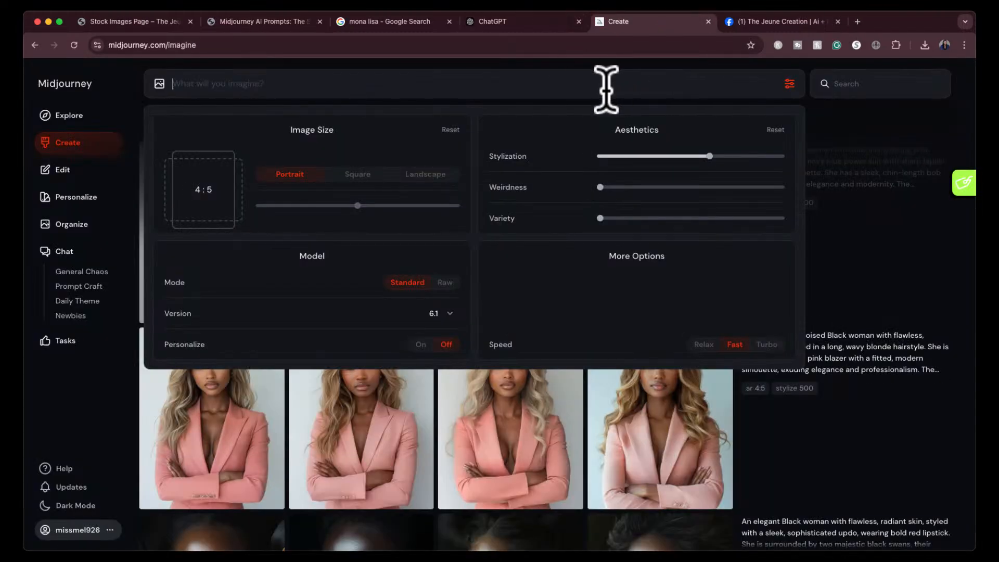
key(super+v)
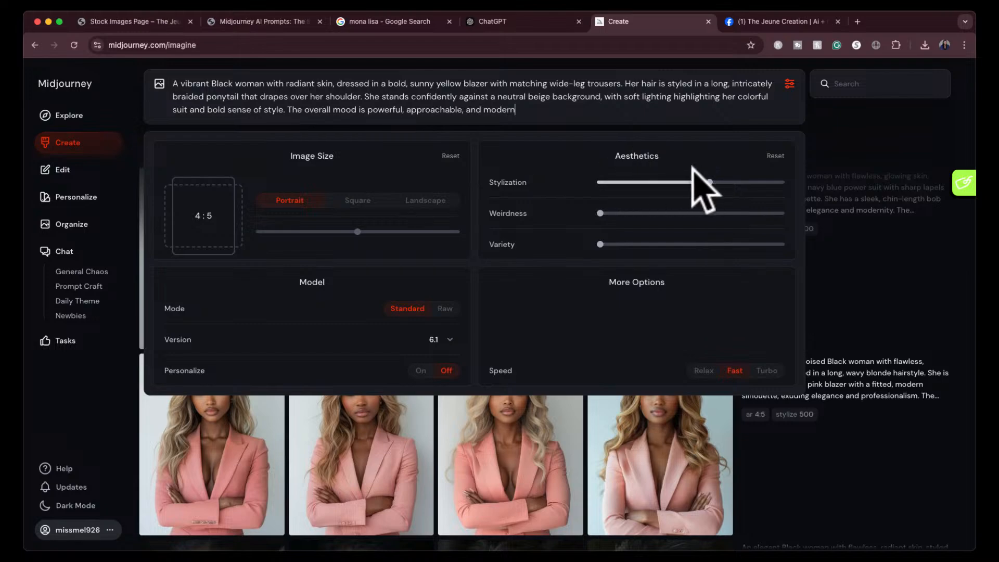
- Set the stylization to 700 and submit the yellow suit prompt for generation, leaving the image settings closed
mouse_move(707, 176)
drag(707, 180, 728, 182)
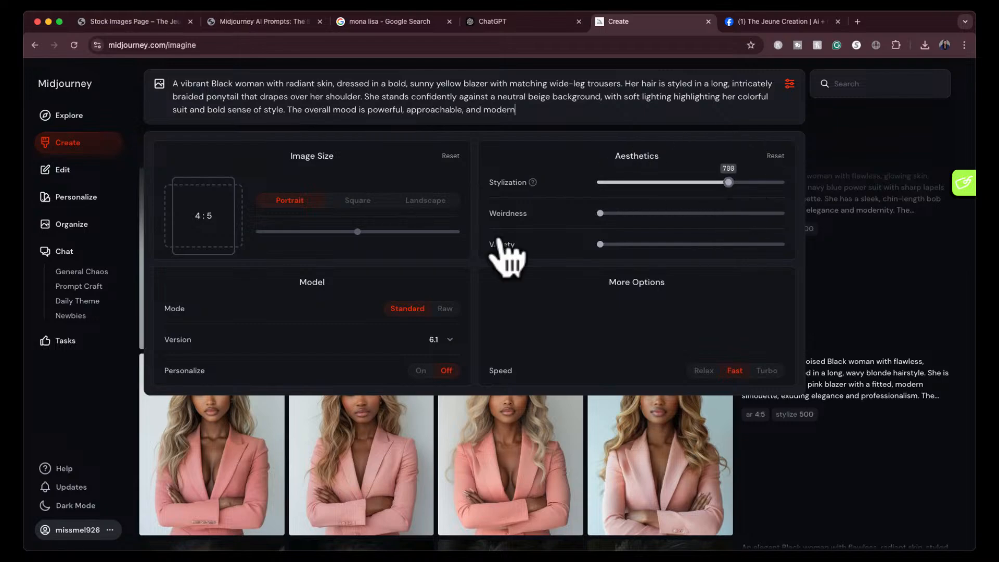
key(Return)
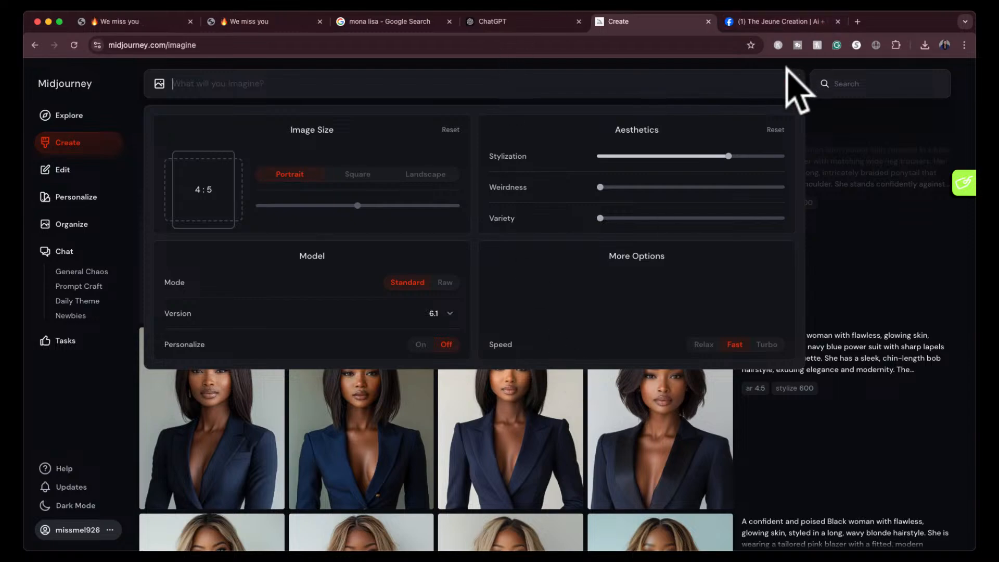
click(789, 83)
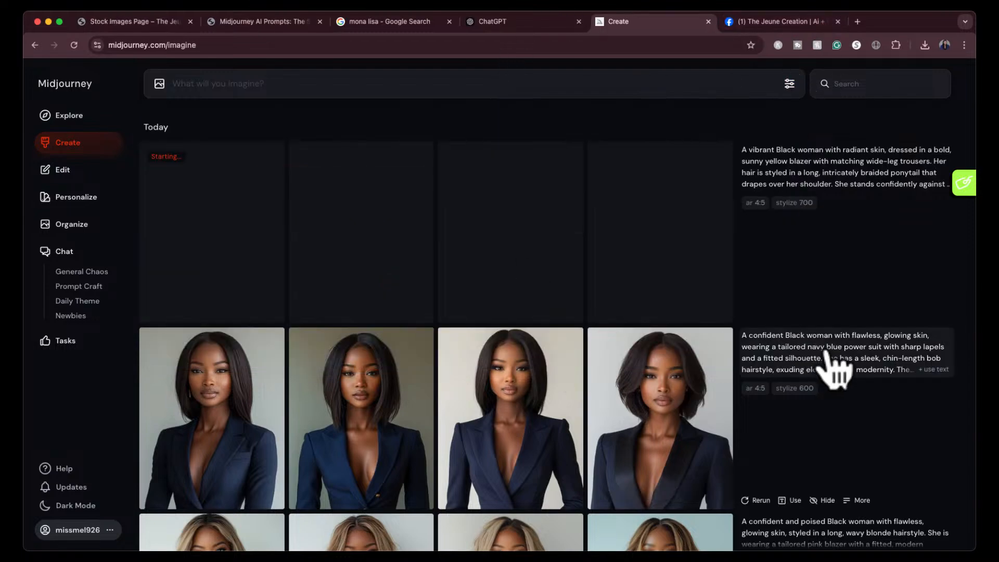
- View the fourth, third and second navy suit images enlarged, one after another, and return to the creations list
click(606, 399)
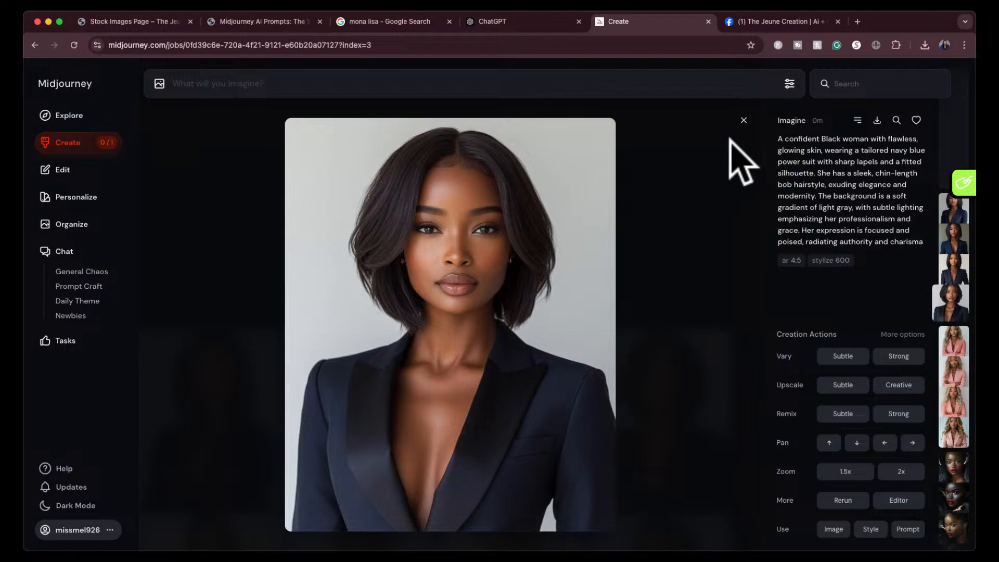
click(744, 119)
click(517, 405)
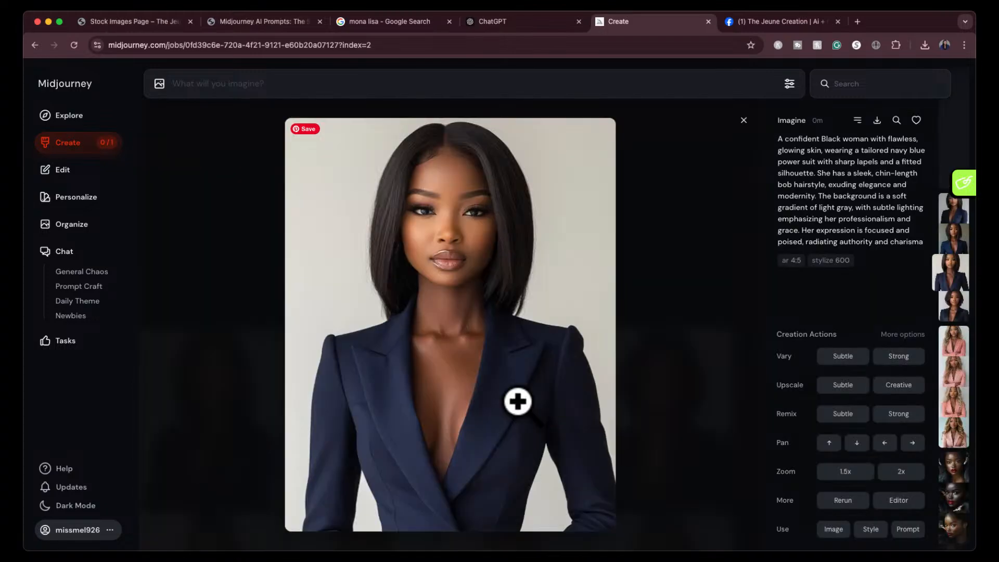
click(743, 121)
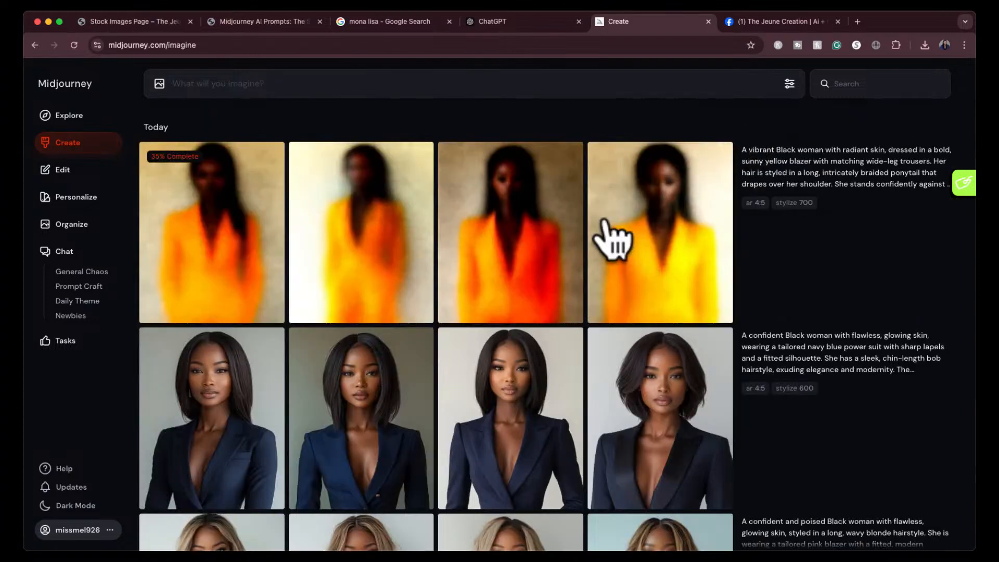
click(385, 390)
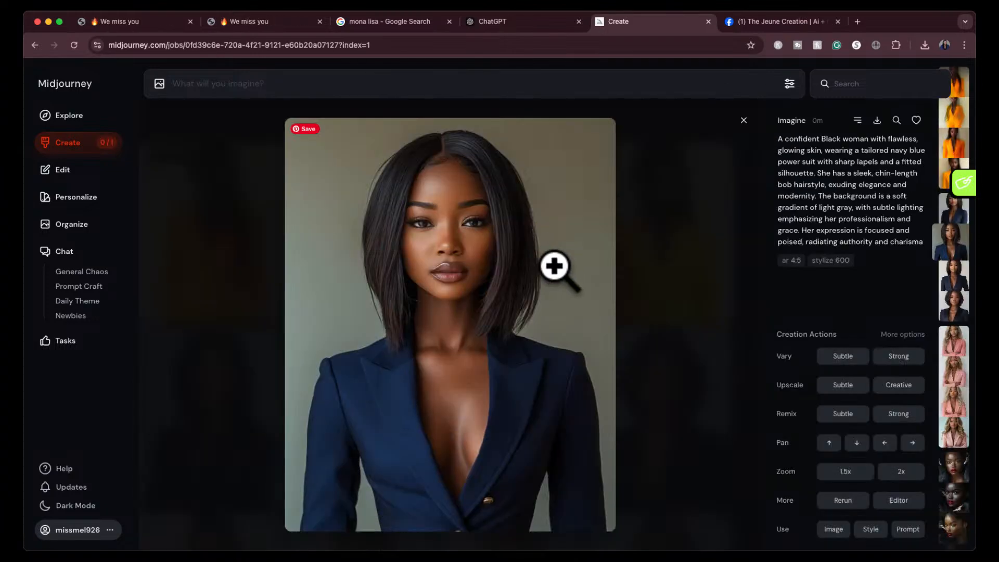
click(743, 121)
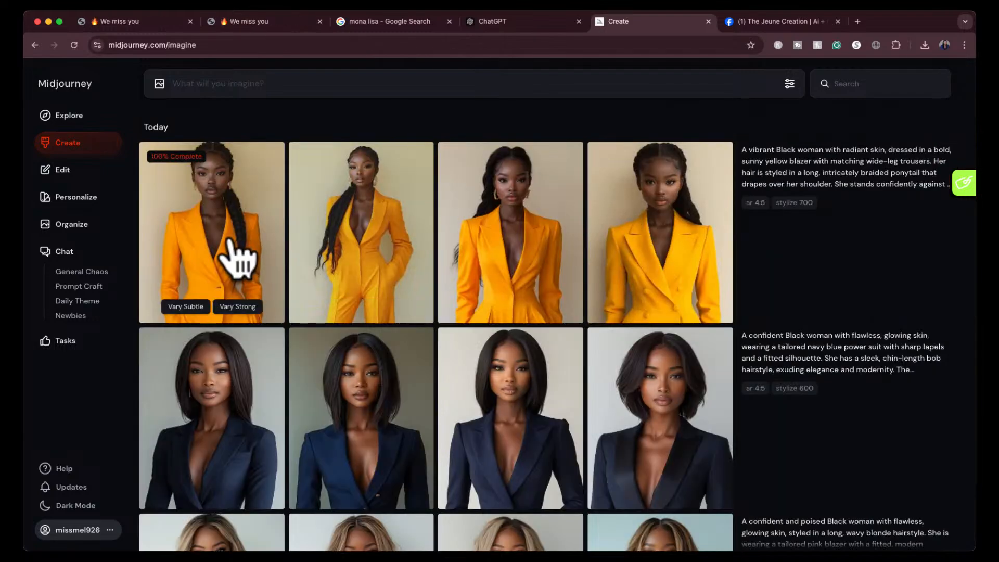
- View all four yellow suit images enlarged in order, from the first to the fourth, and close the viewer
click(229, 241)
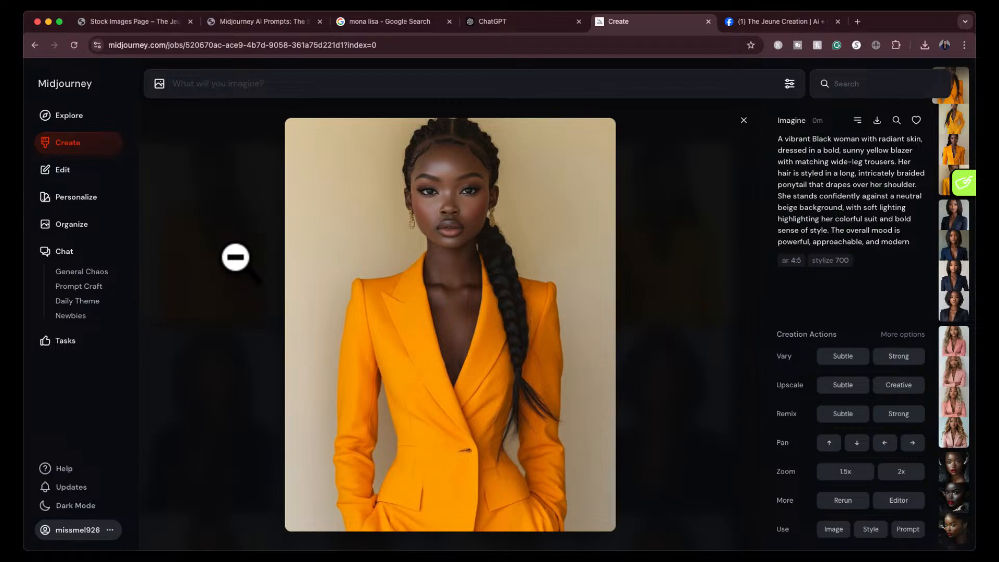
key(Right)
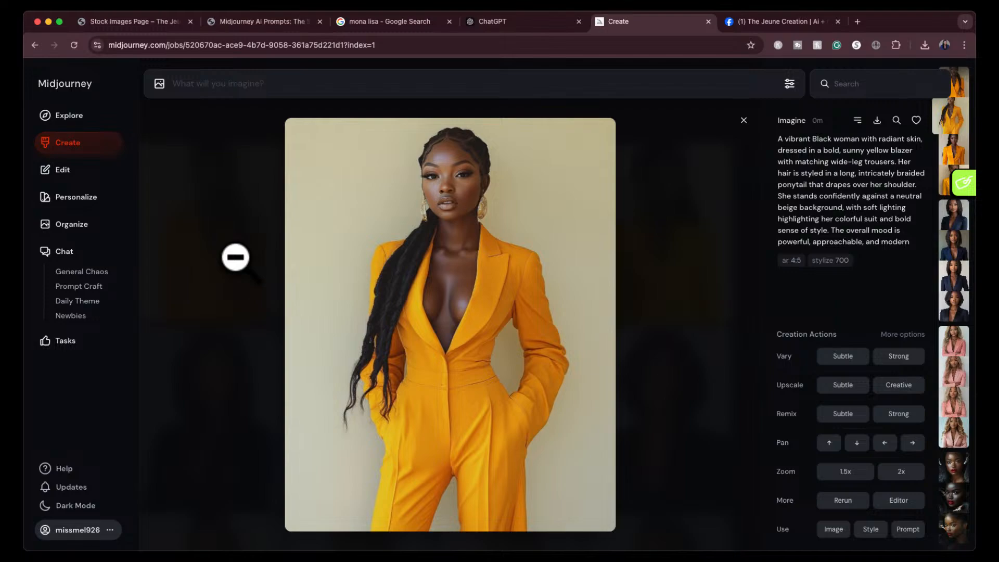
key(Right)
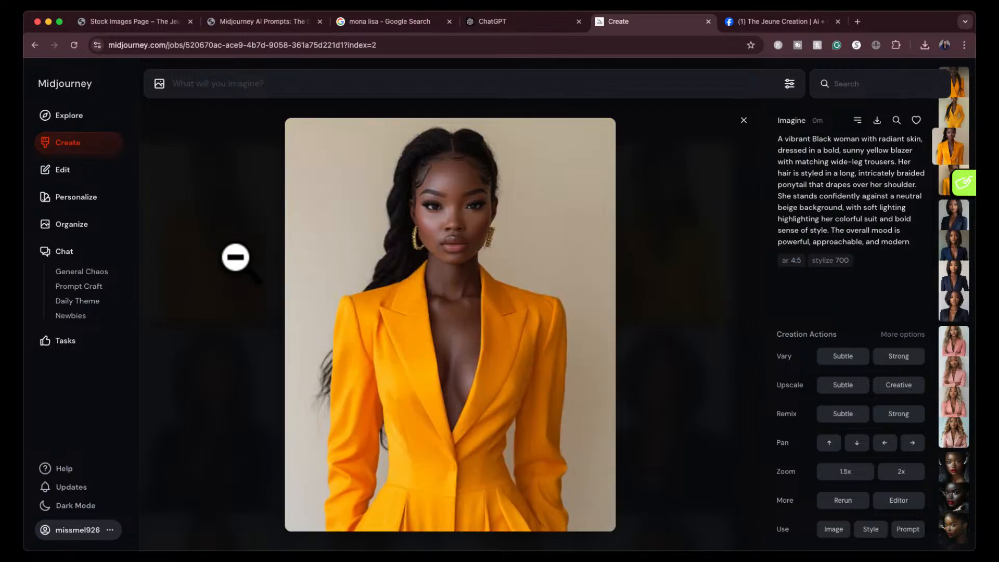
key(Right)
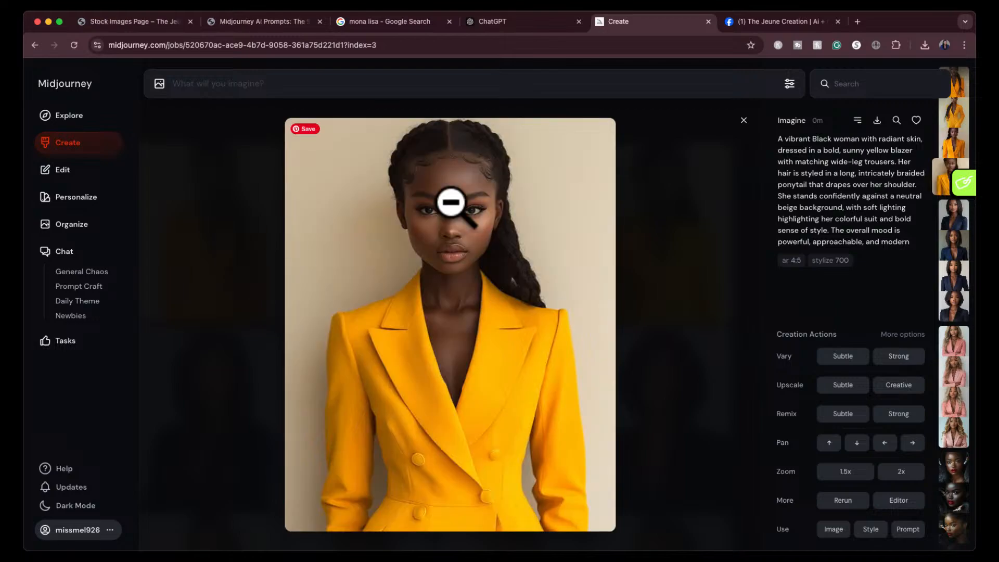
click(743, 120)
- Copy ChatGPT's Classic White Suit & Natural Afro prompt without its parameters into Midjourney's prompt field
click(550, 21)
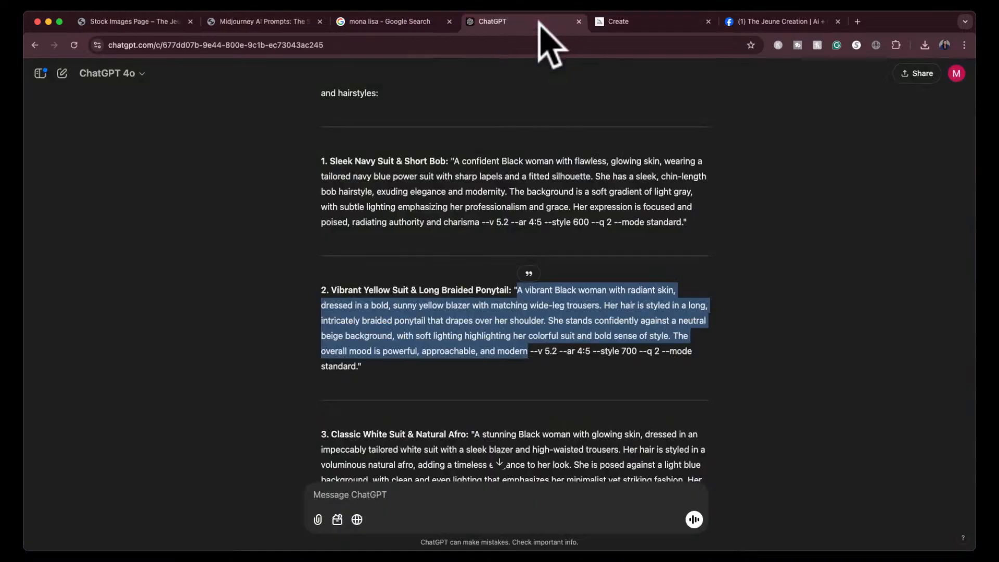
scroll(453, 344, down, 4)
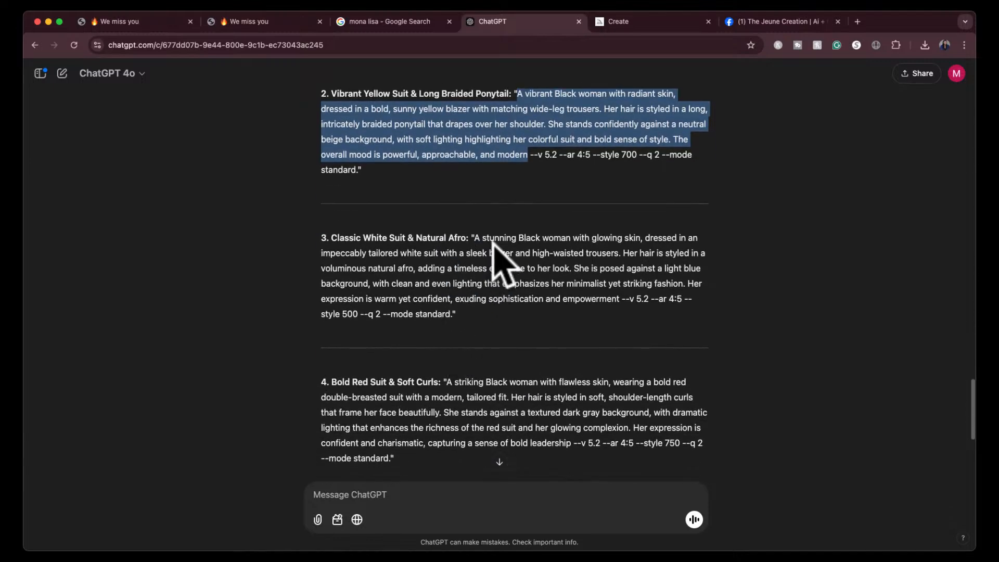
click(475, 237)
drag(475, 237, 620, 301)
key(super+c)
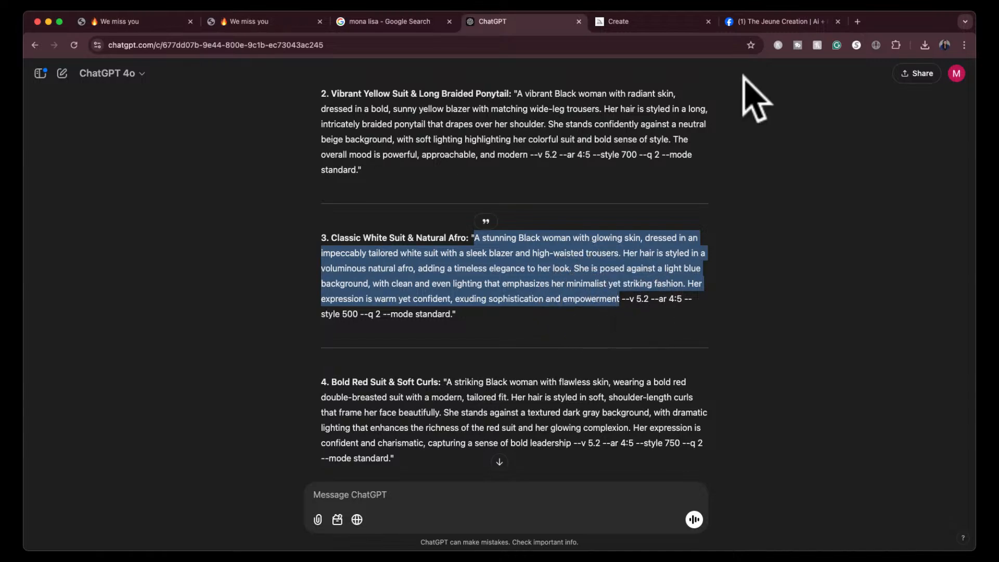
click(660, 22)
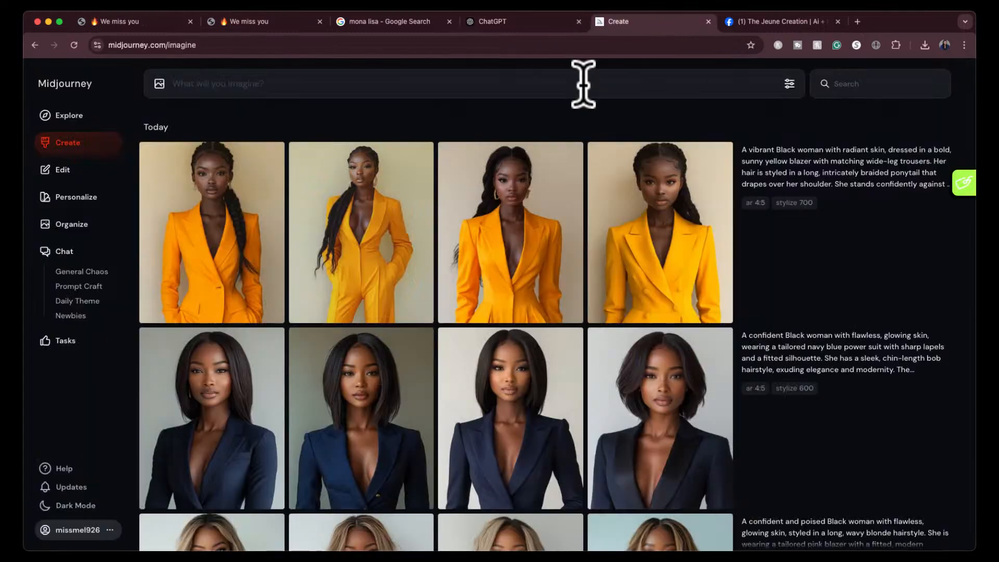
key(super+v)
- Lower the stylization to about 500 and submit the white suit prompt for generation
click(789, 83)
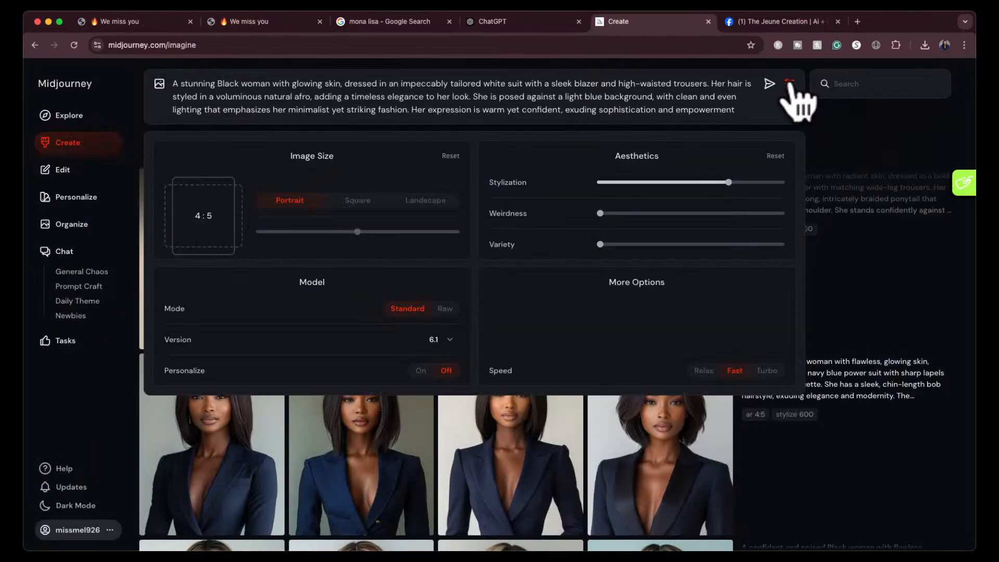
click(680, 182)
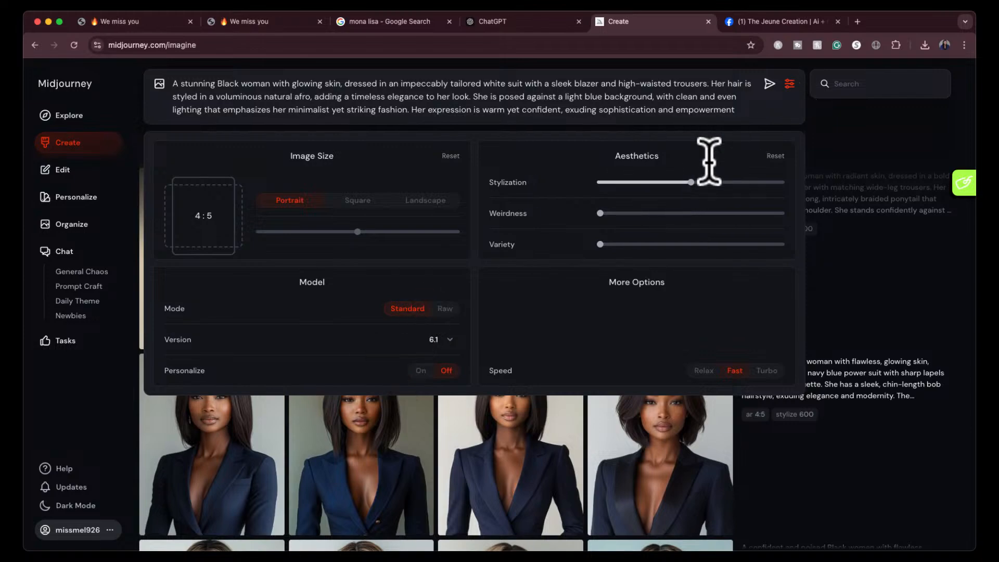
click(769, 85)
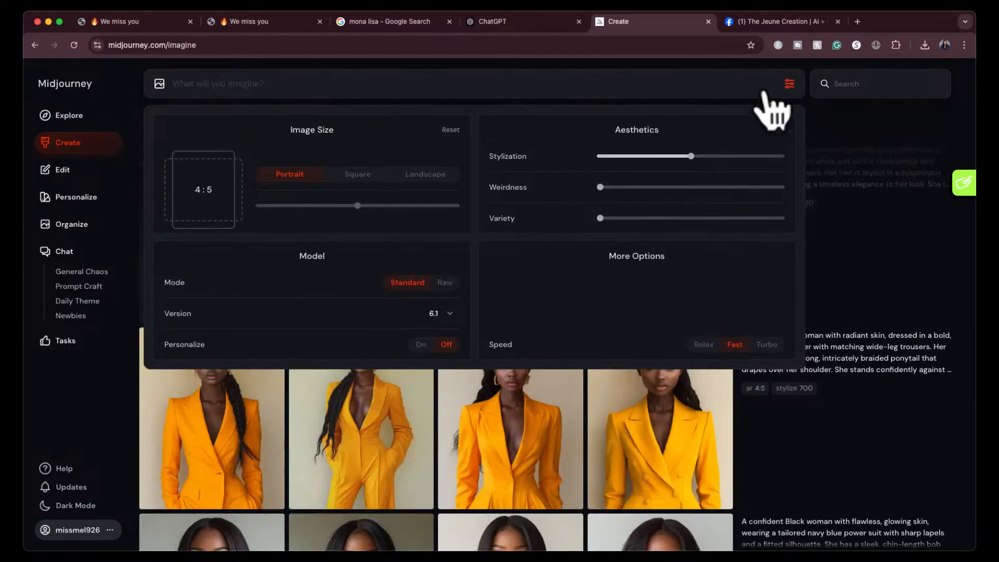
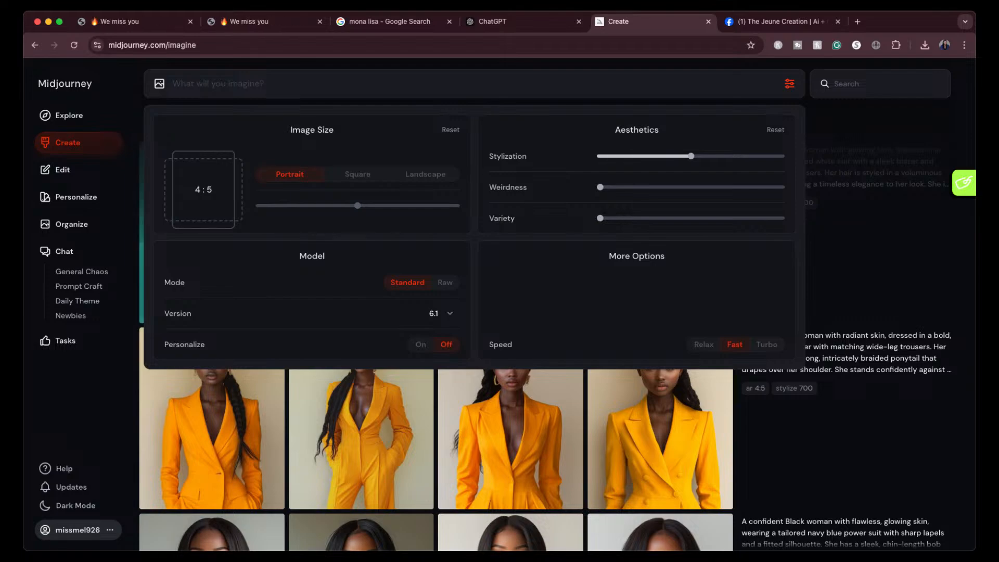
- View all four white suit images enlarged, from the fourth back to the first, and close the viewer
click(788, 83)
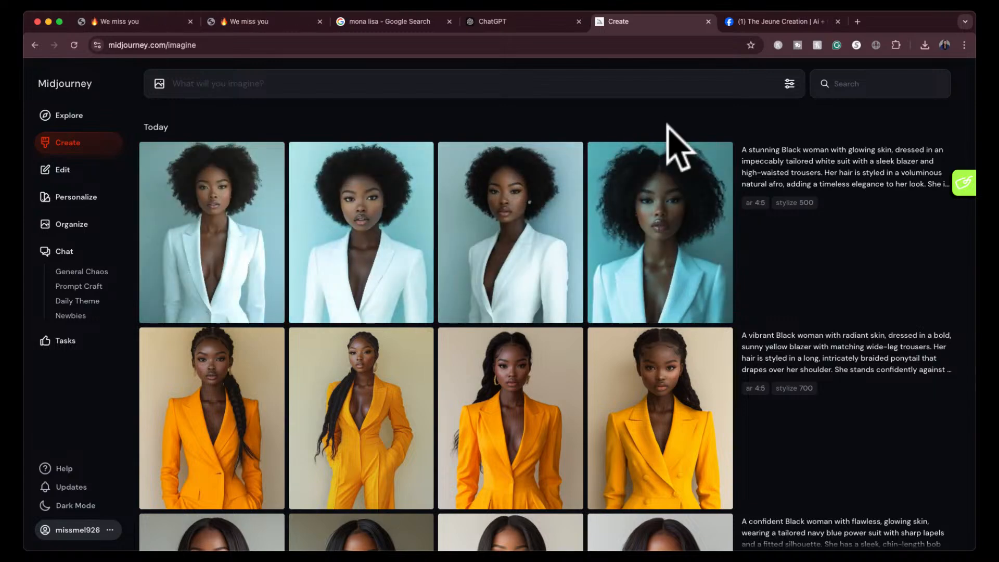
click(676, 229)
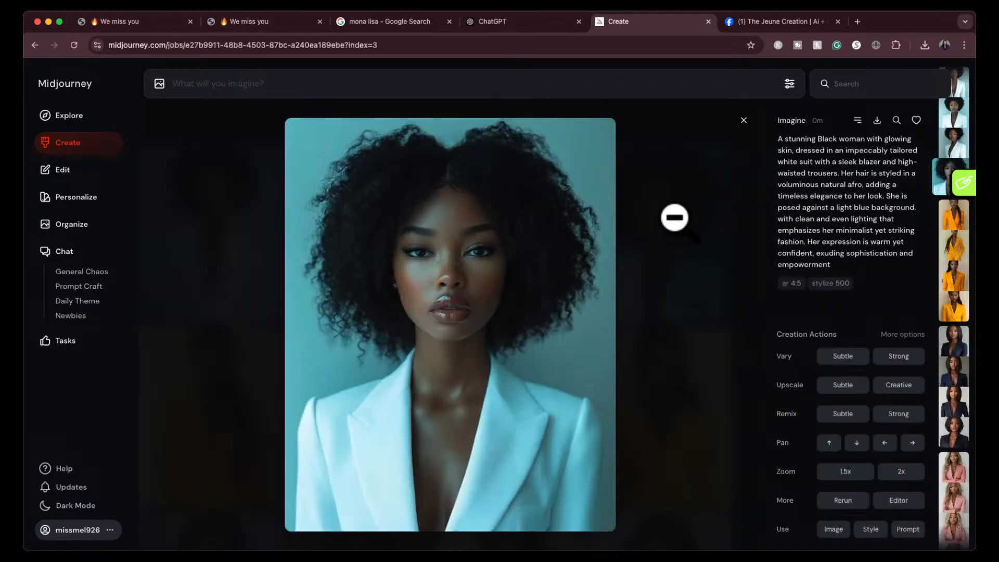
key(Left)
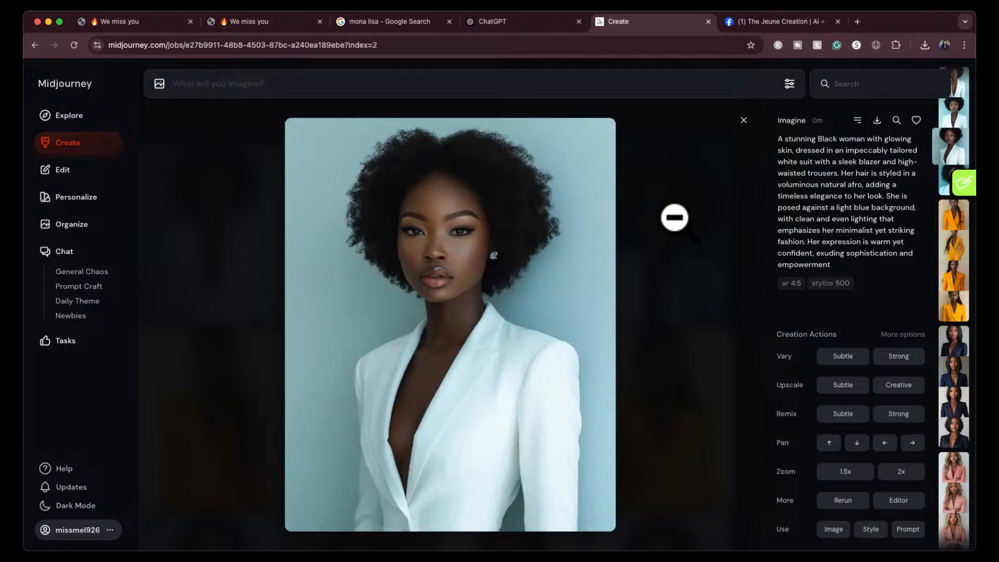
key(Left)
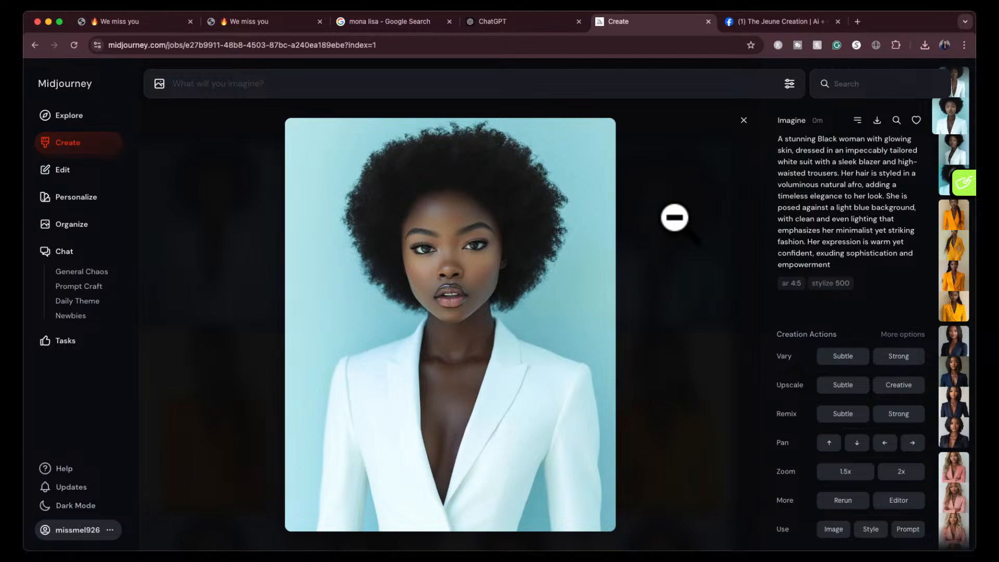
key(Left)
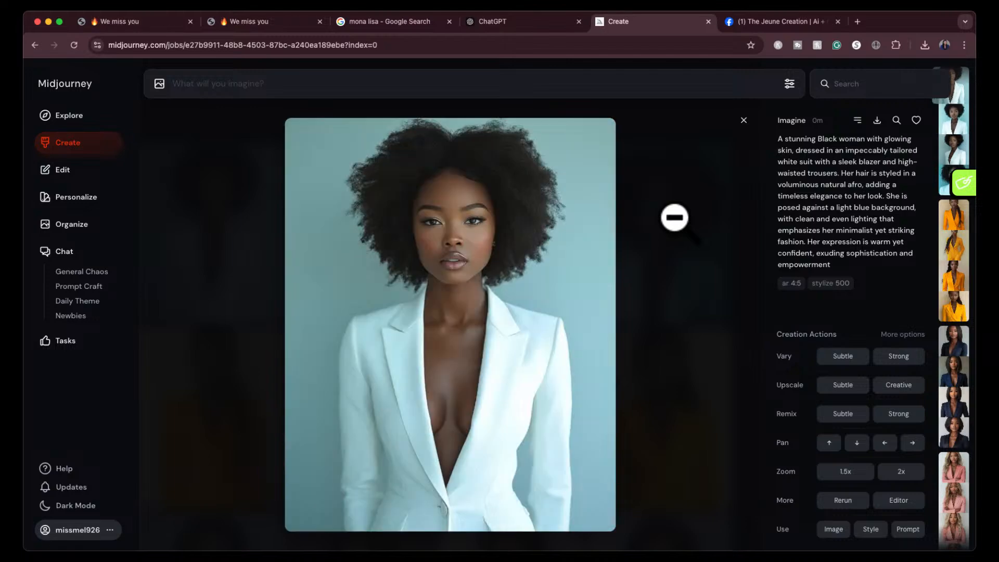
click(743, 120)
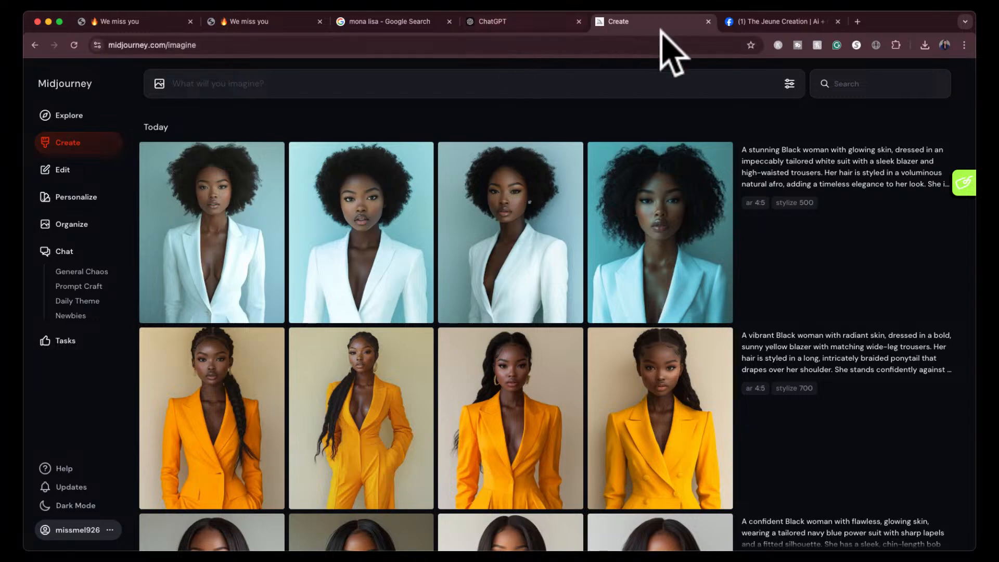
- Switch to ChatGPT and send the message "list out all the prompts you generated for me in this chat"
click(498, 19)
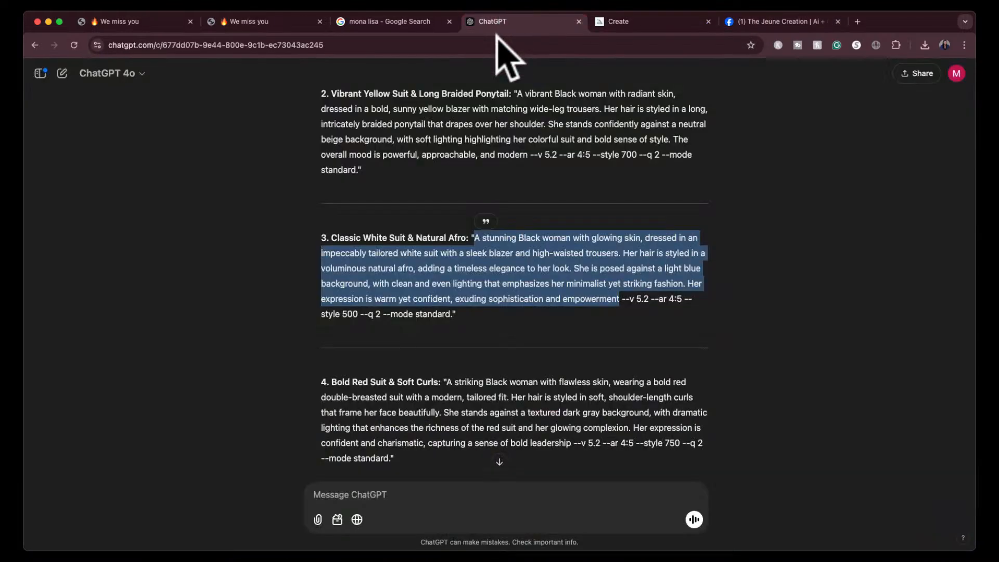
scroll(500, 476, down, 5)
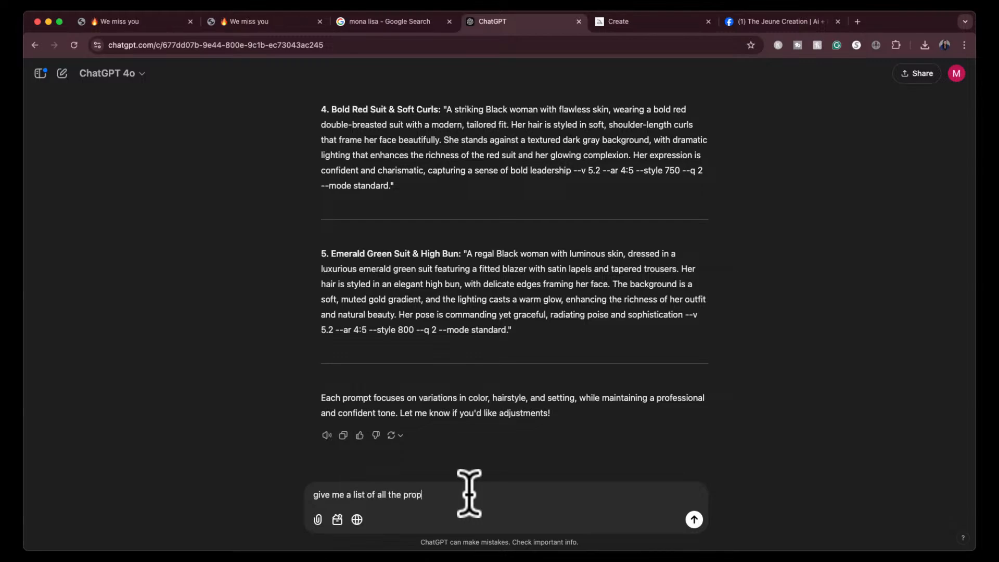
text(mtp)
text(d for me)
click(377, 494)
key(super+shift+Left)
key(BackSpace)
text(list )
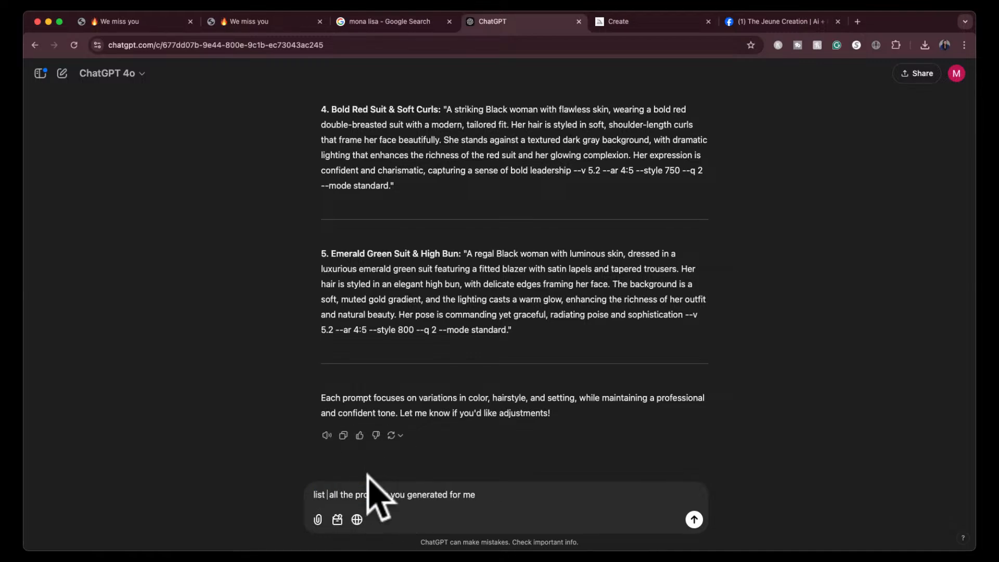
text(ou)
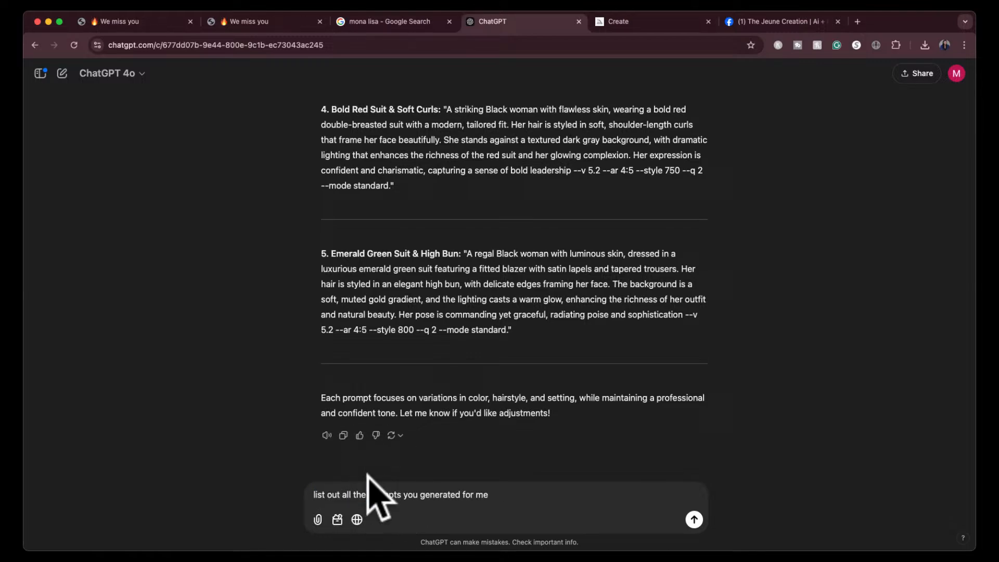
click(503, 492)
text(in this chat)
key(Return)
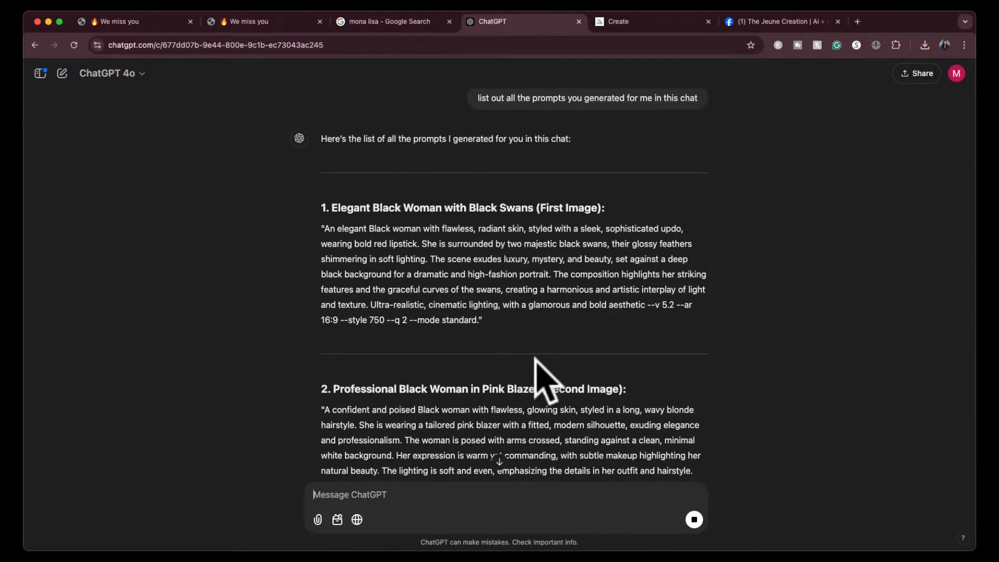
- Copy ChatGPT's full list of prompts, from the Emerald Green Suit back up to the Black Swans heading
scroll(541, 378, down, 6)
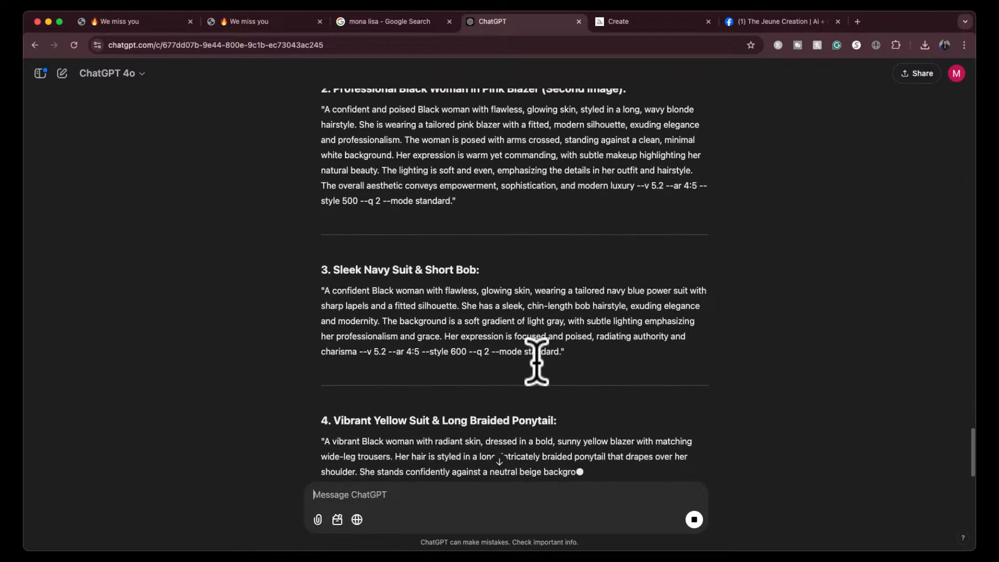
scroll(541, 378, down, 5)
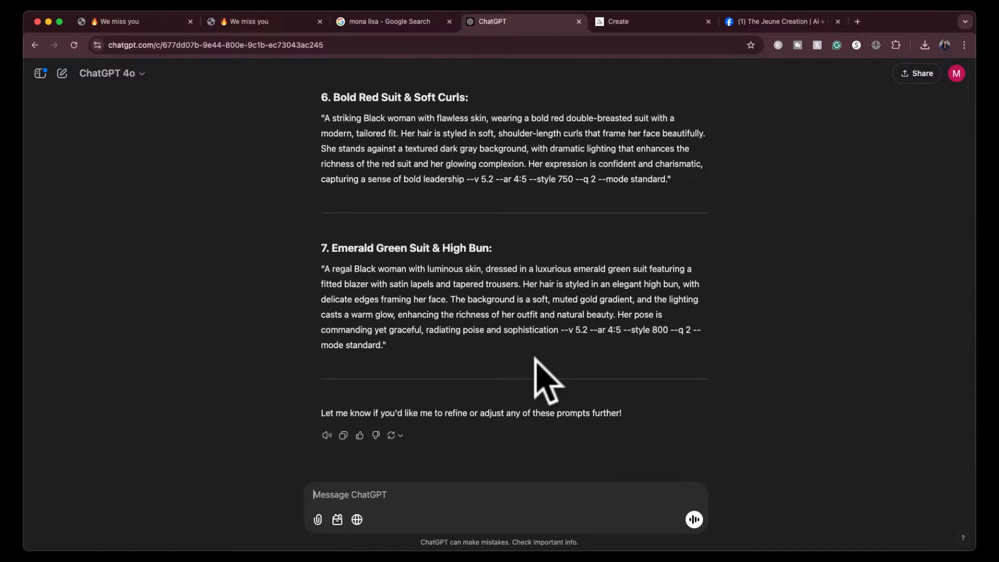
scroll(536, 359, up, 1)
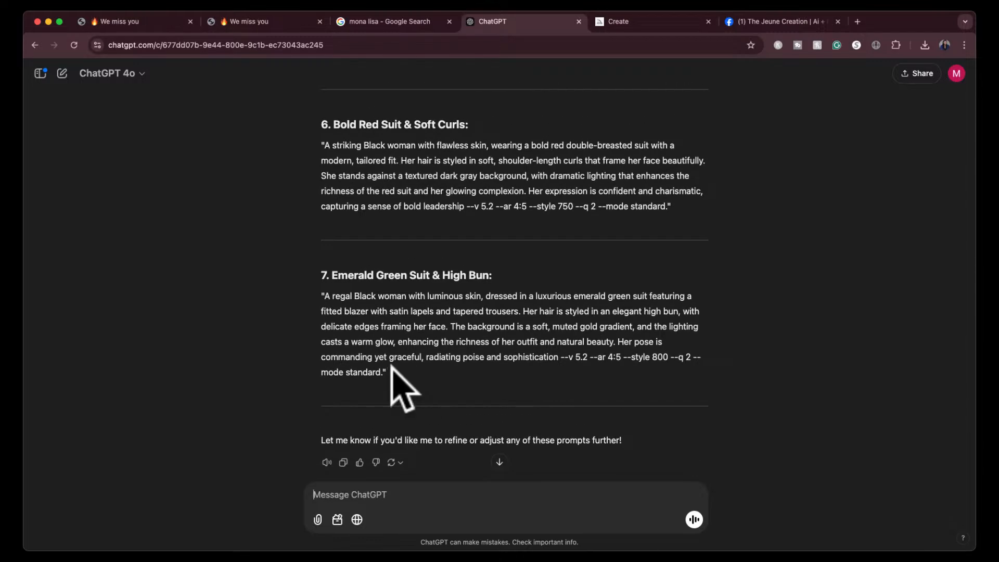
drag(391, 371, 323, 130)
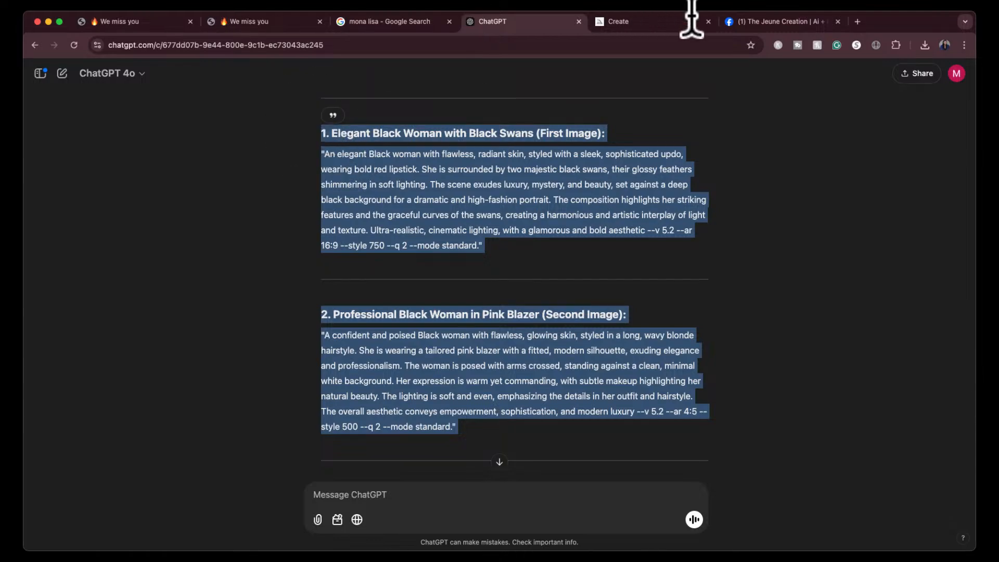
- Switch to the Facebook group and start a new post titled "Part 2 of Prompts from YT LIVE Session"
click(775, 24)
scroll(416, 216, up, 7)
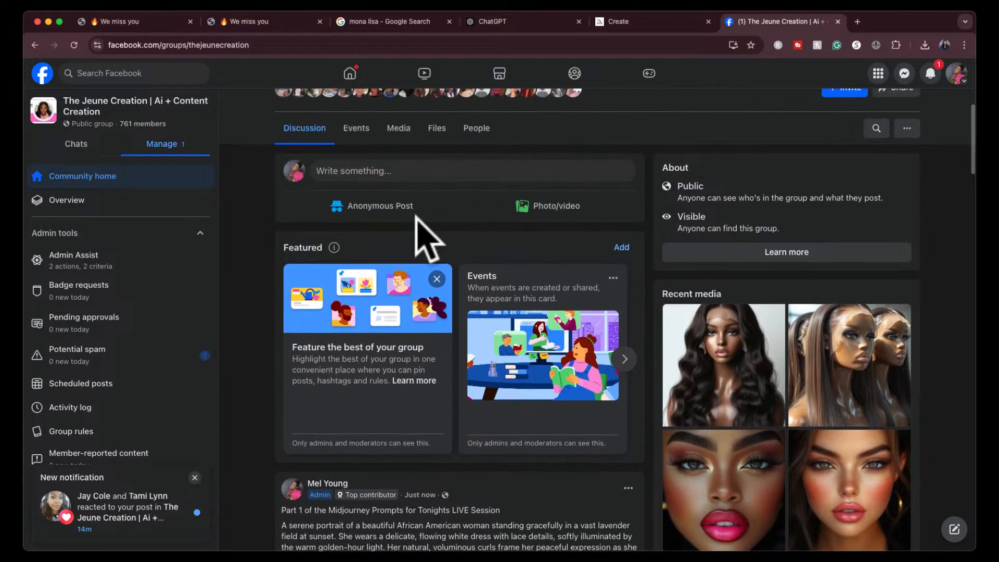
click(419, 173)
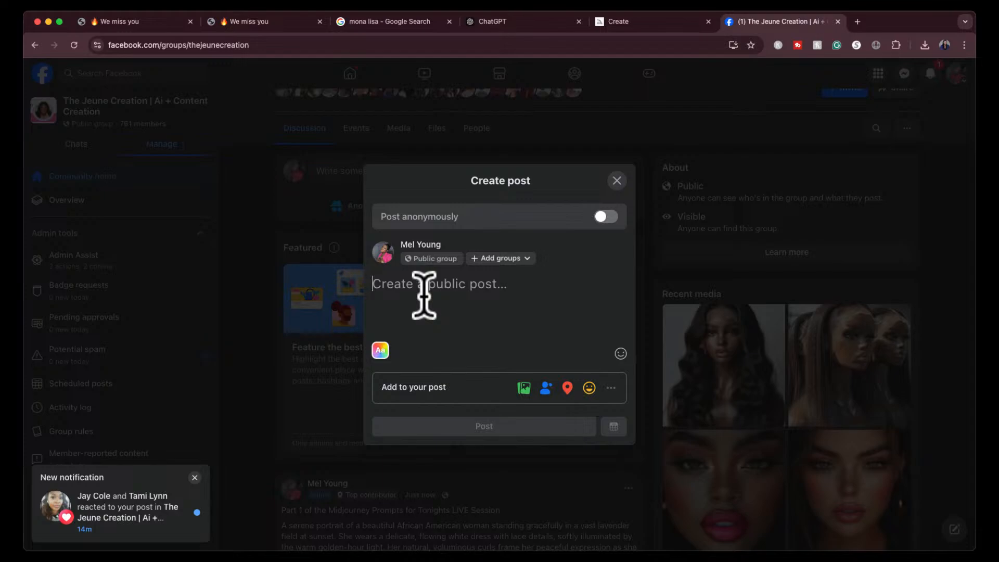
text(Part )
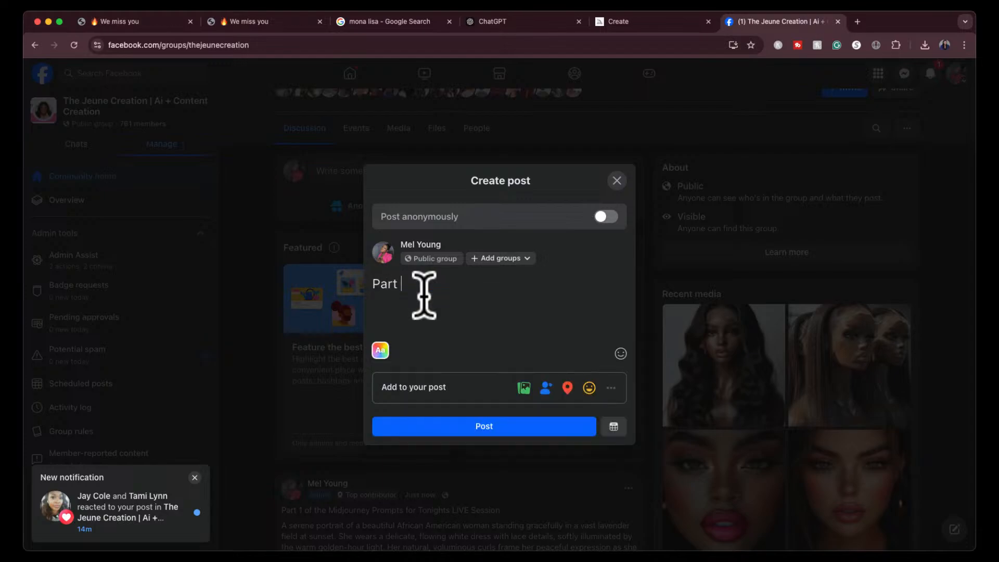
text(@2 of Prompts from YT)
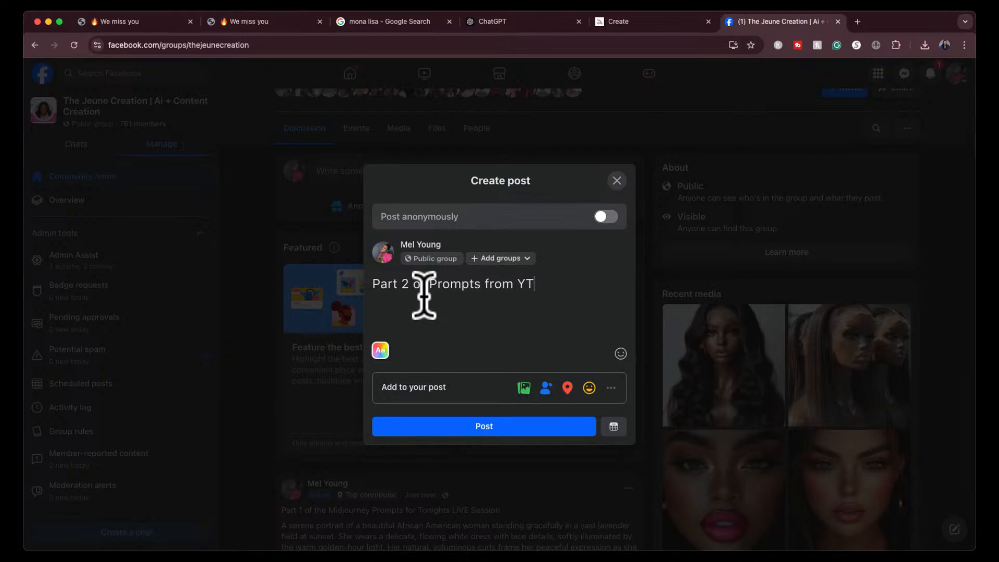
text( LIVE Session)
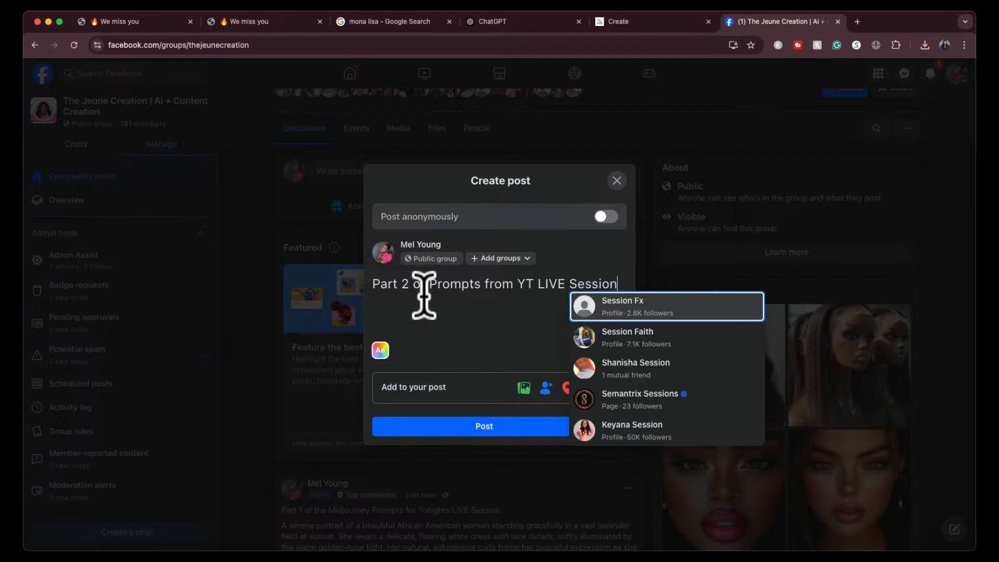
- Reword the post title to "Part 2 of the Midjourney Prompts from Tonights LIVE Session"
click(426, 285)
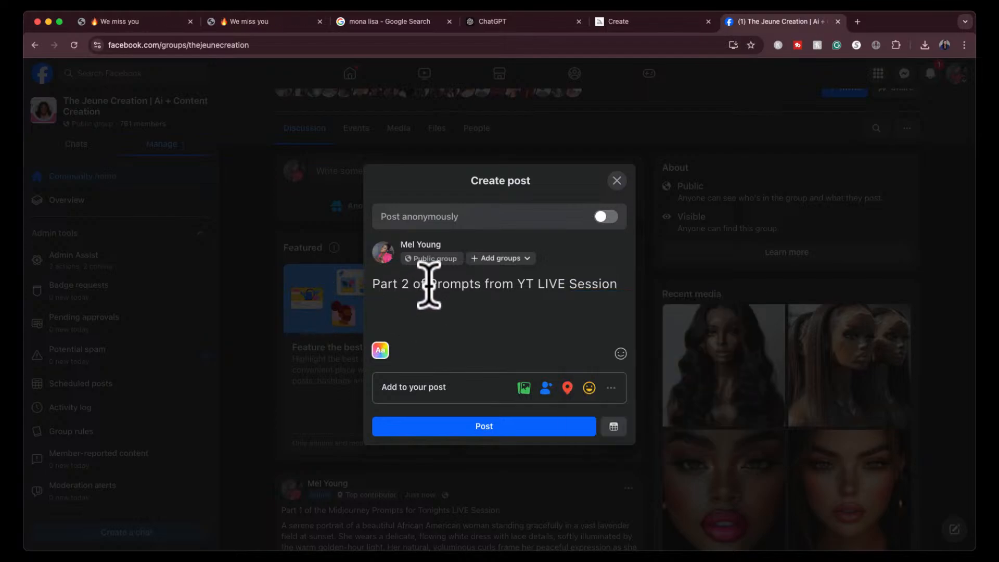
text(the Midjourney)
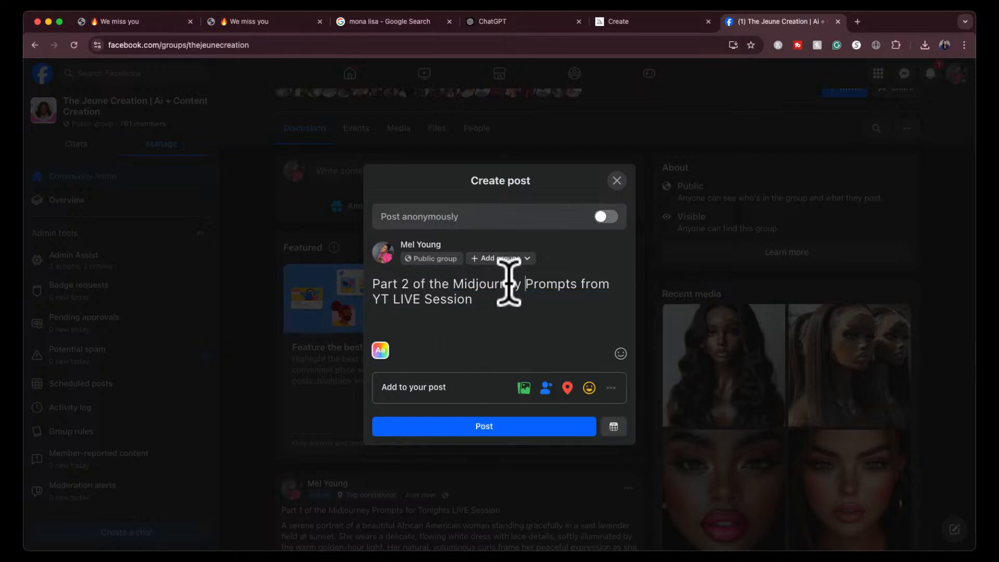
double_click(381, 298)
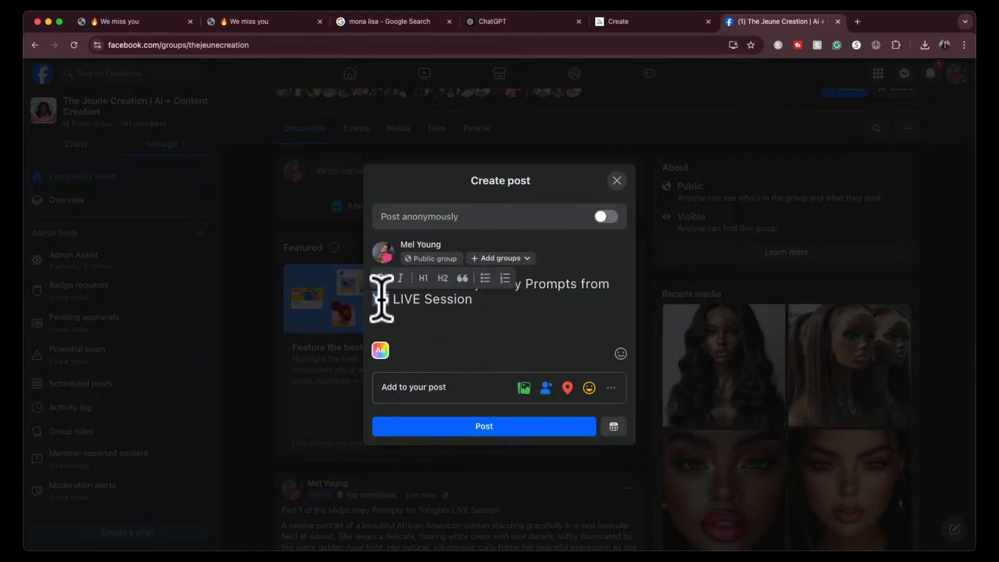
text(Tonigh)
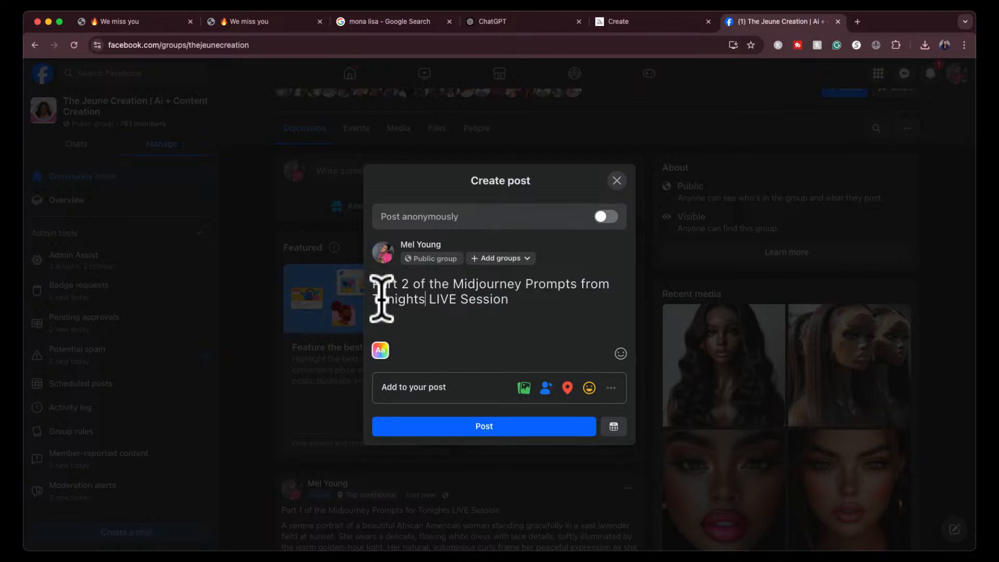
text(ts)
- Paste the copied list of prompts on a new line below the post title
click(515, 300)
key(Return)
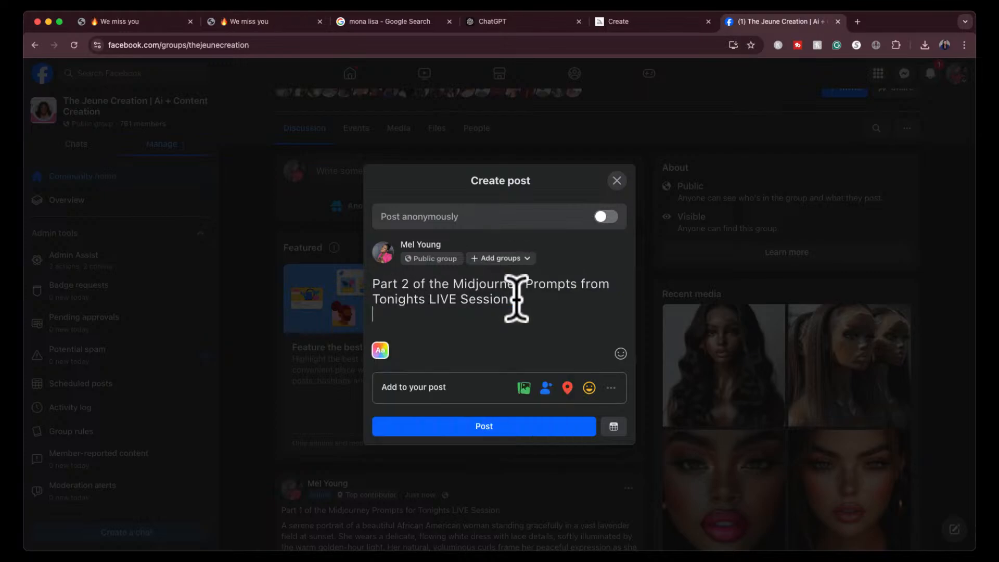
key(Return)
key(super+v)
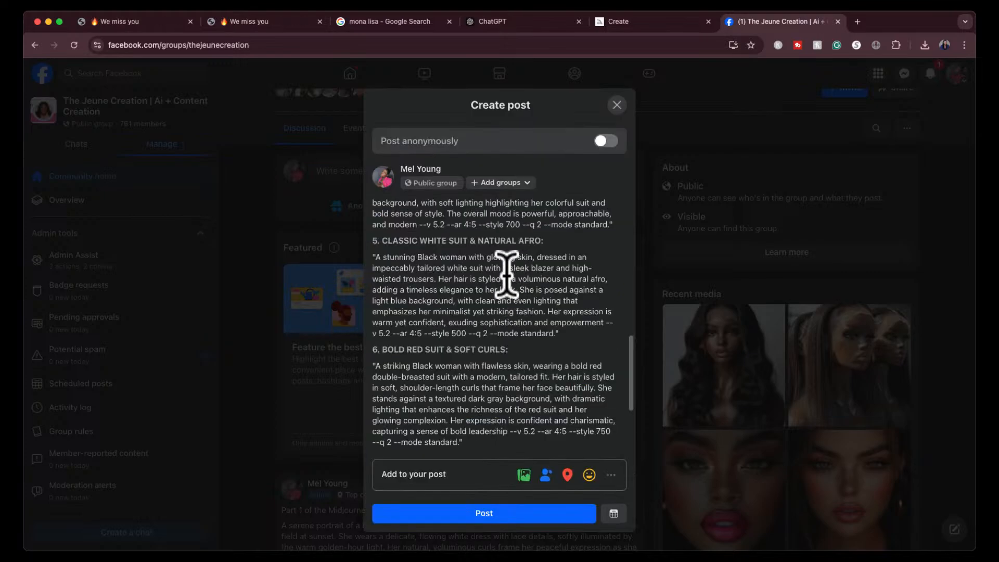
- Delete the "--v 5.2 --ar 16:9" parameters from the Black Swans prompt in the post
scroll(484, 289, up, 3)
scroll(484, 283, up, 5)
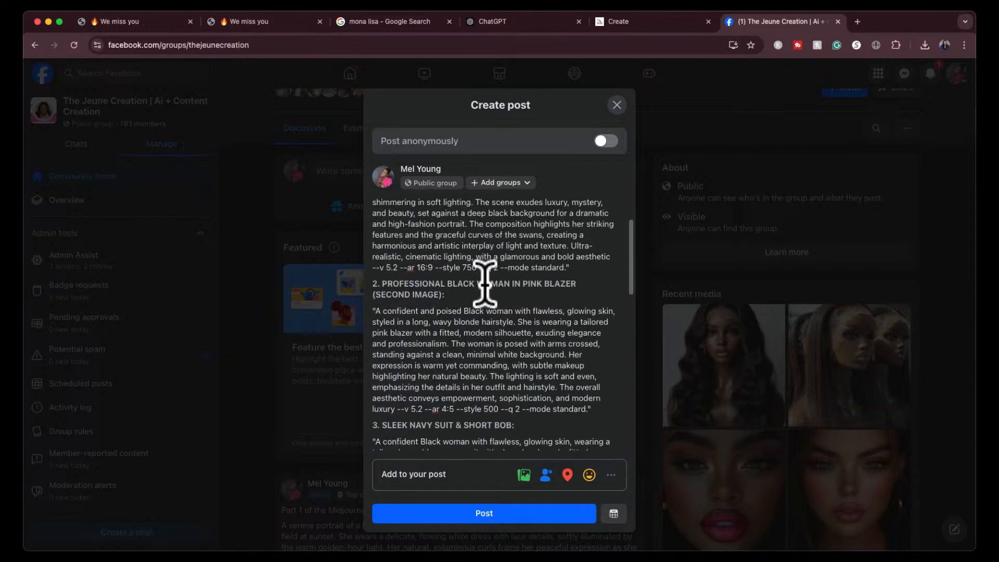
scroll(484, 283, up, 1)
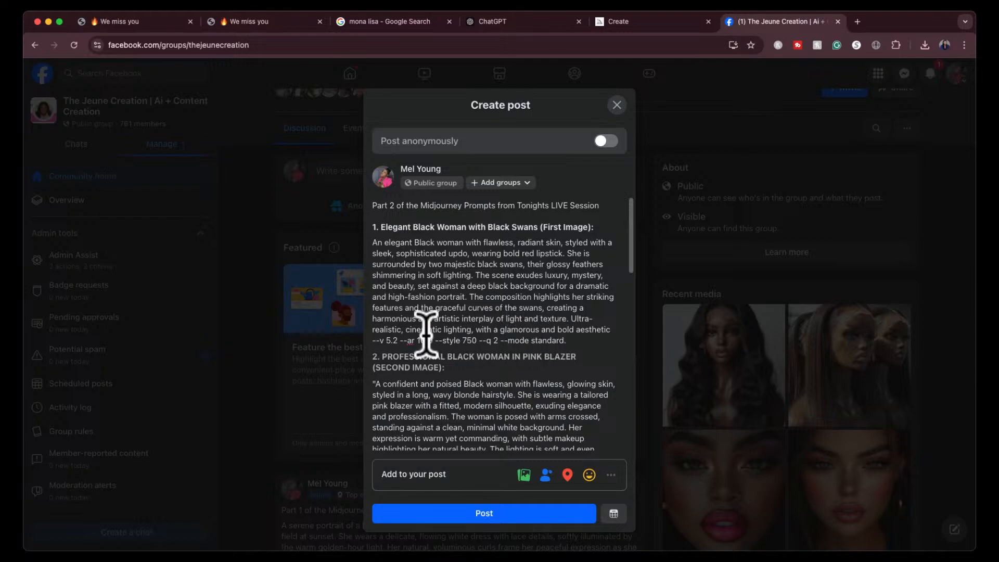
drag(373, 338, 438, 338)
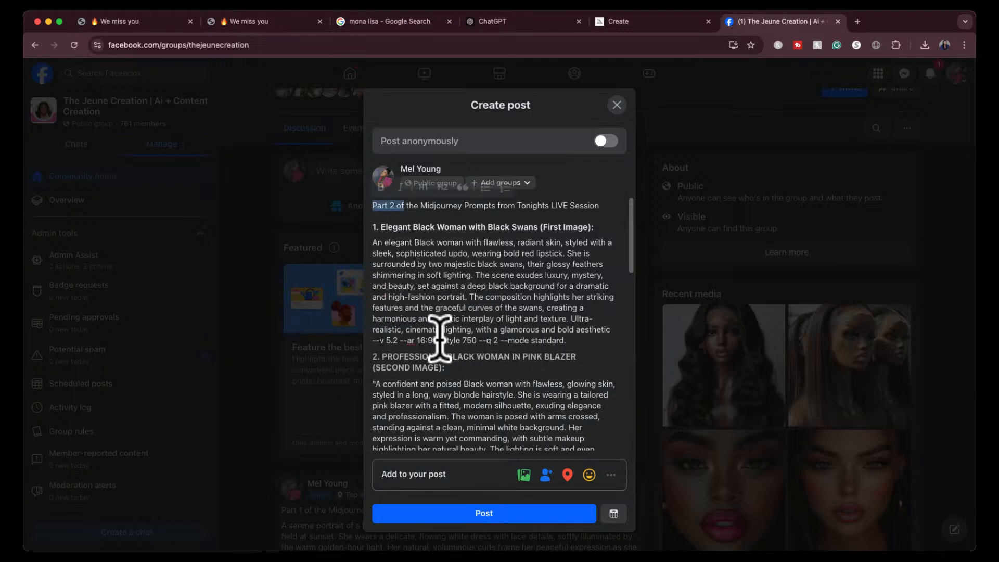
click(381, 344)
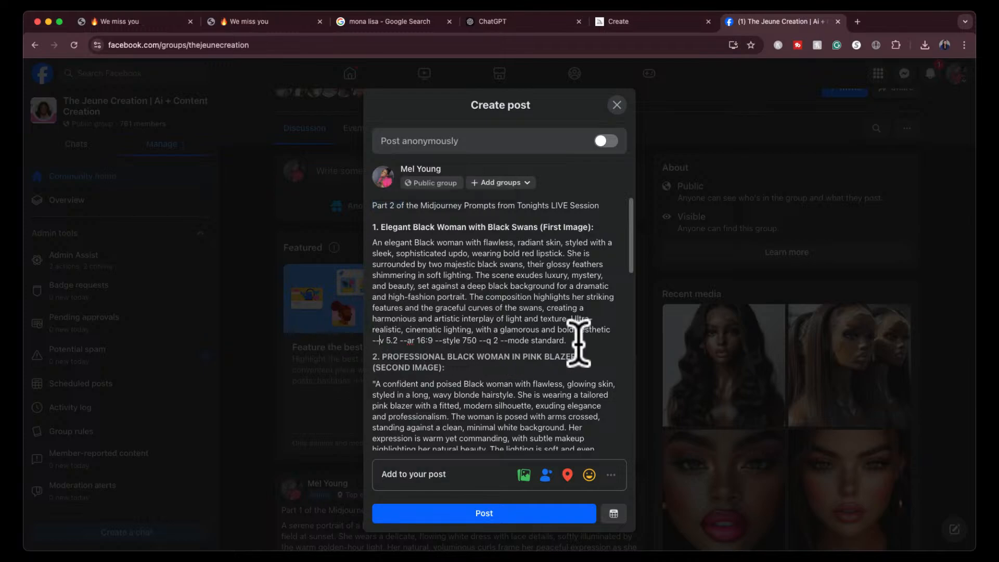
drag(425, 339, 373, 338)
key(BackSpace)
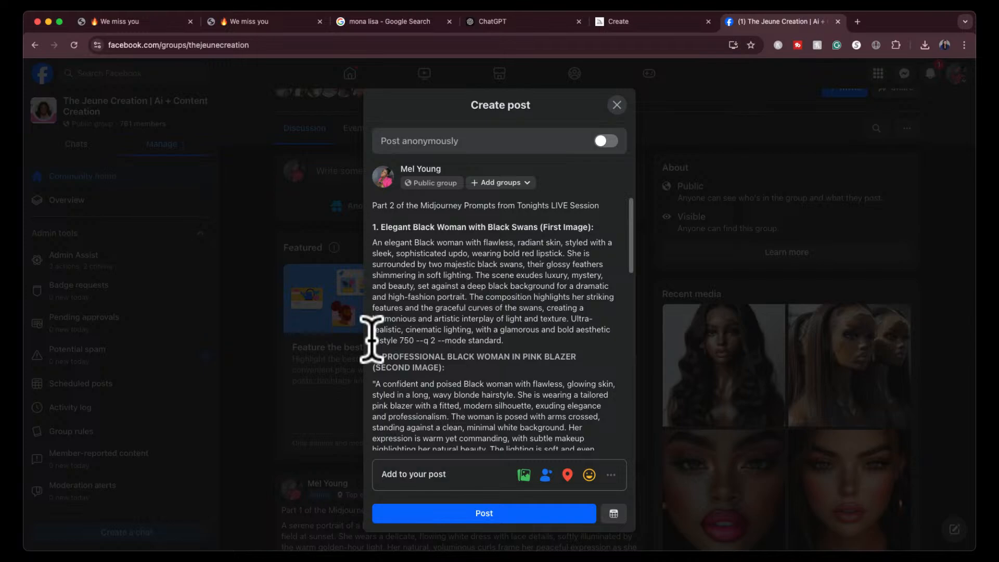
- Delete "--q 2" and "--mode standard." from the end of the Black Swans prompt, keeping "--style 750"
drag(435, 340, 418, 338)
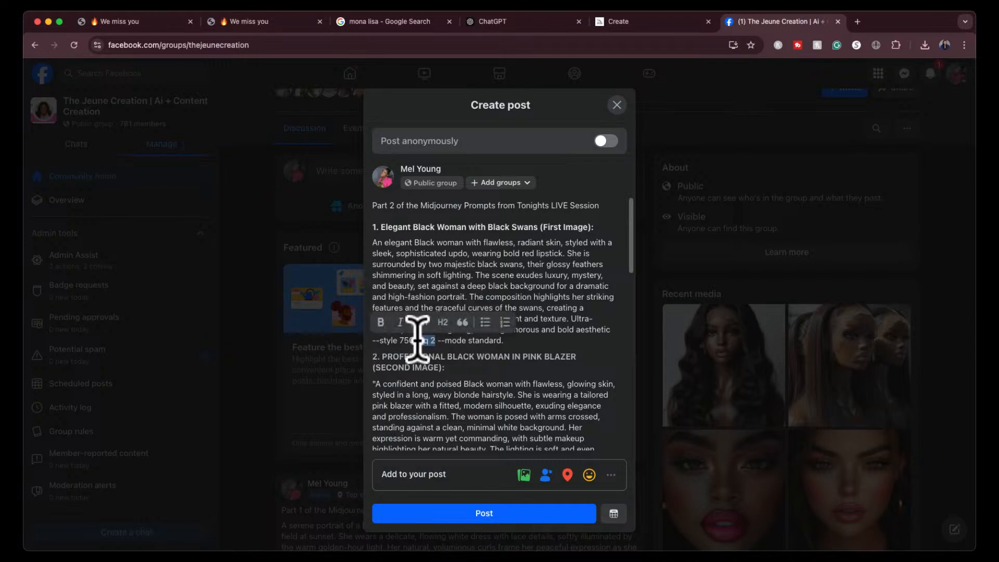
key(BackSpace)
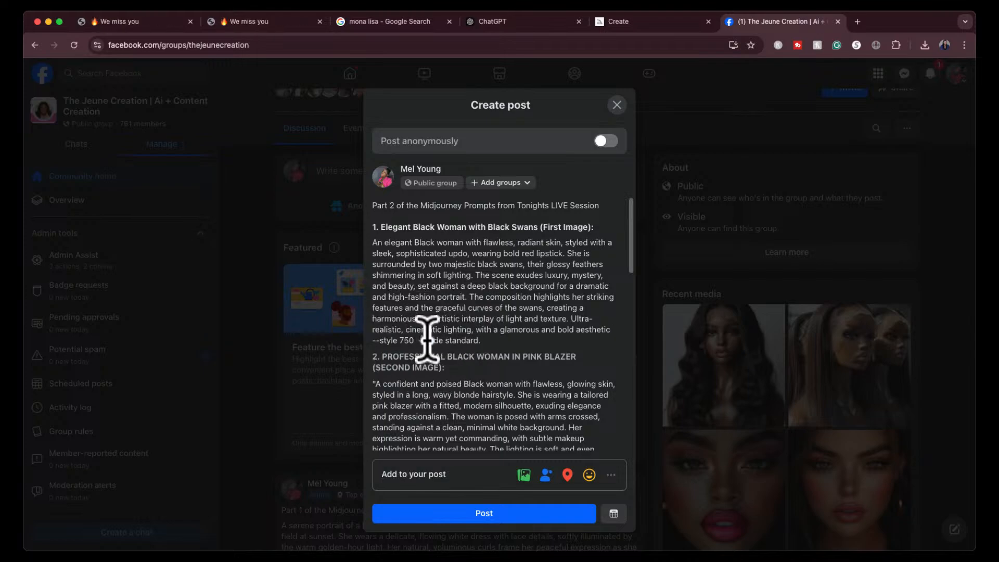
key(BackSpace)
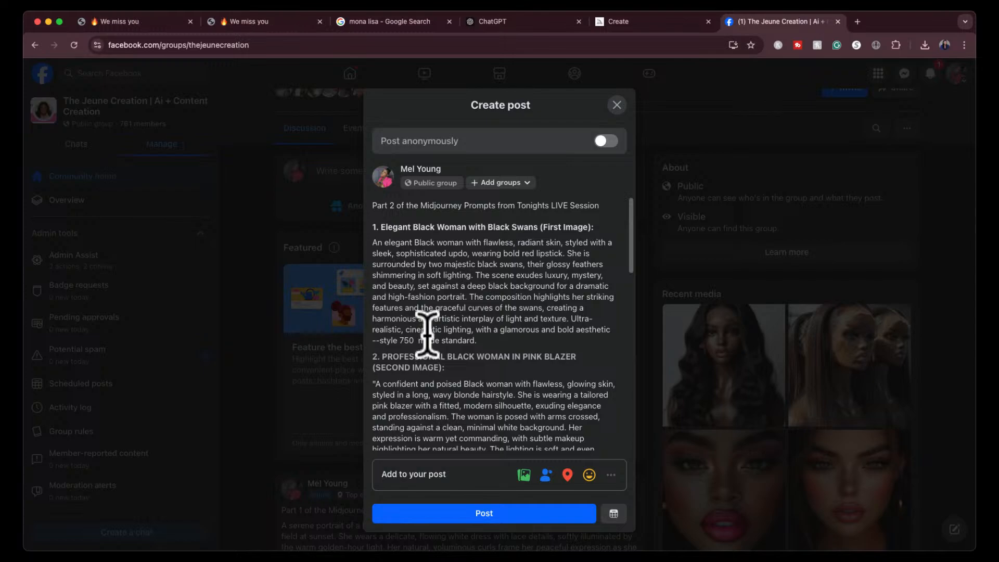
drag(419, 340, 482, 341)
key(BackSpace)
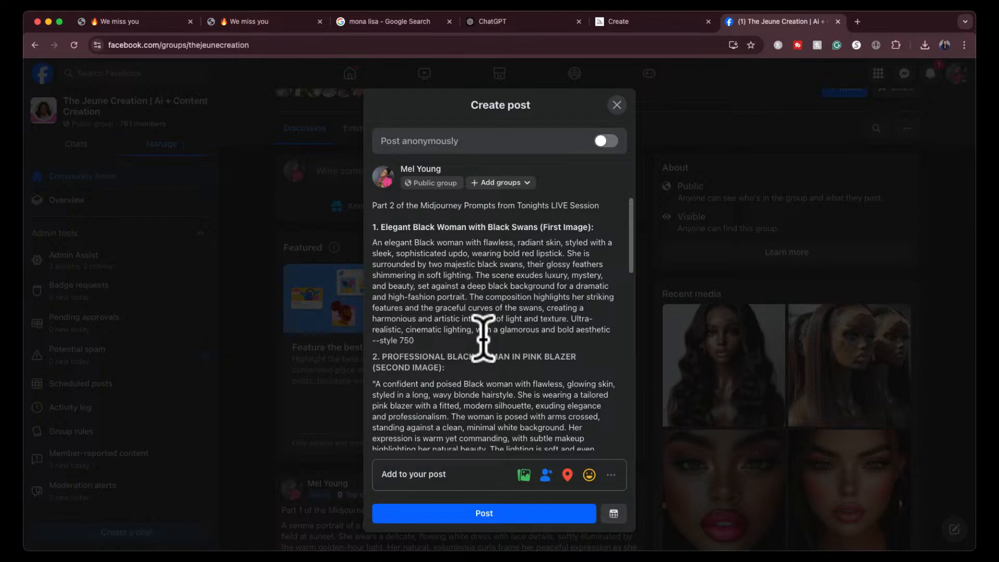
- Trim the pink blazer prompt's ending to "modern --style 500" and remove its surrounding quotation marks
scroll(460, 338, down, 5)
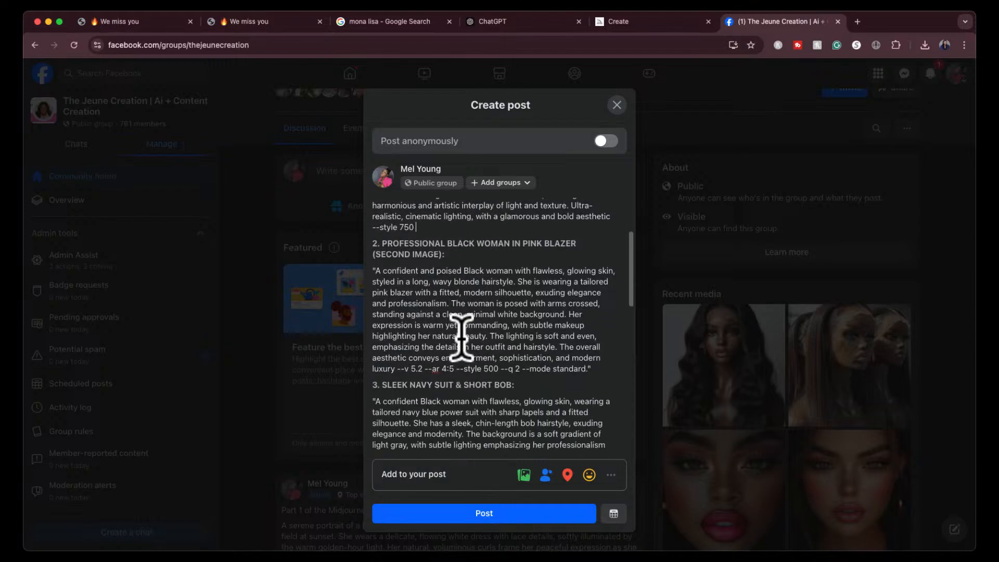
drag(454, 351, 373, 353)
key(BackSpace)
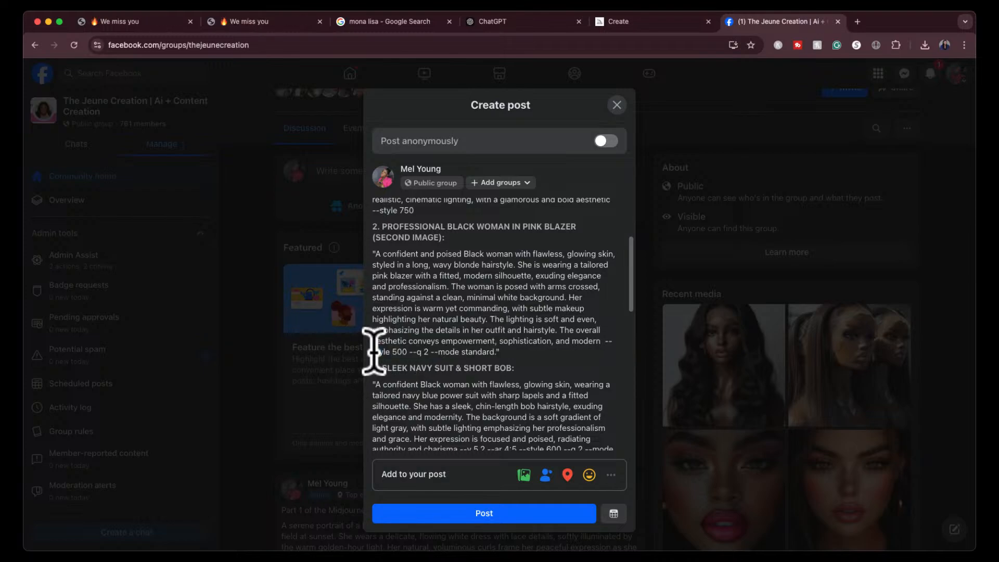
click(409, 350)
drag(409, 349, 508, 352)
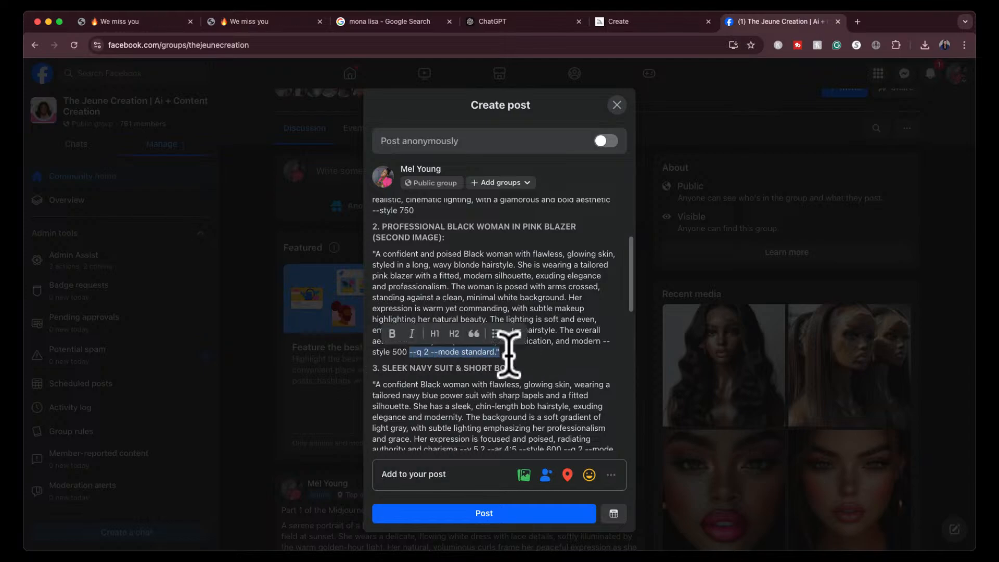
key(BackSpace)
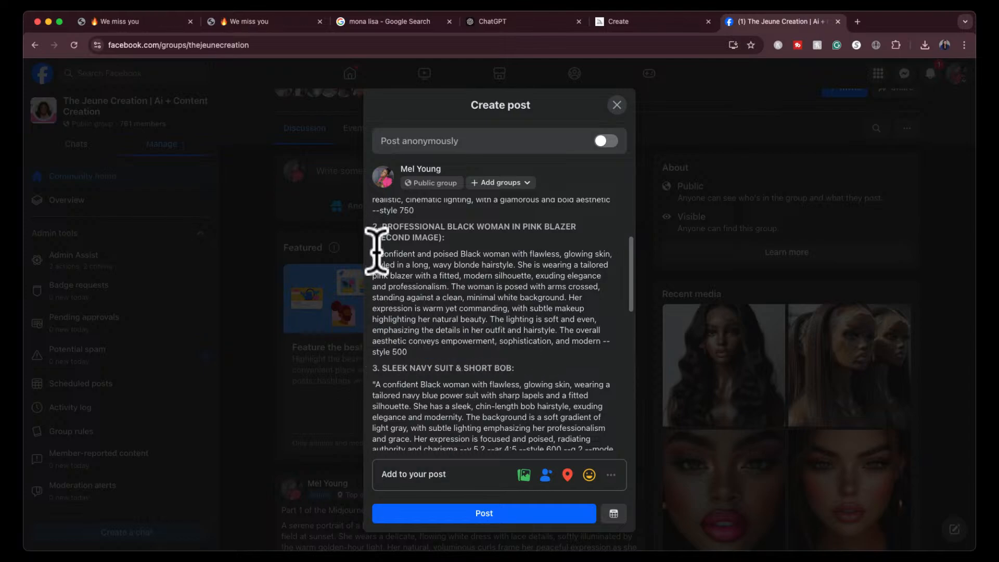
- Strip the quotation marks, "--v 5.2 --ar 4:5" and "--q 2 --mode standard." from the navy suit prompt, keeping "--style 600"
scroll(376, 251, down, 3)
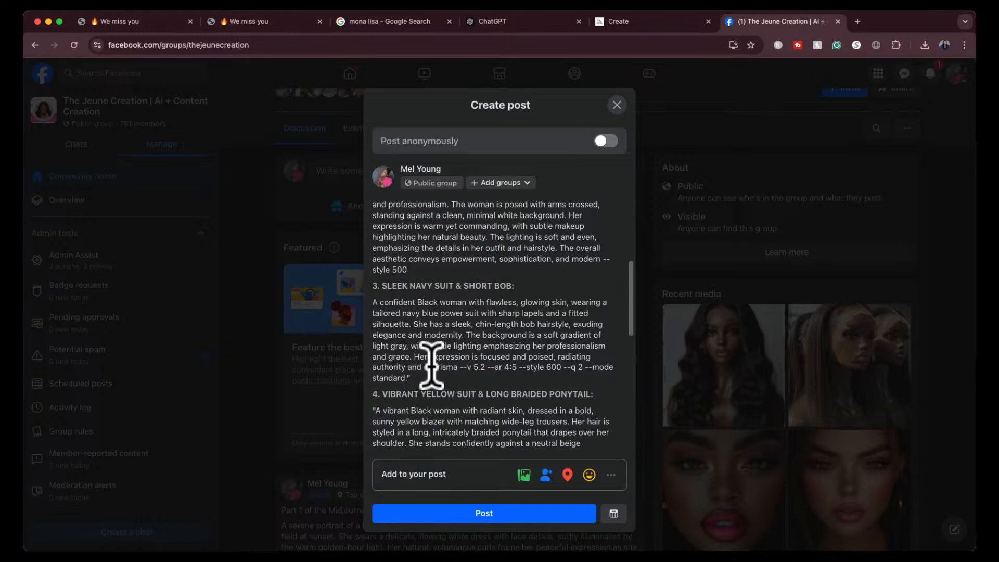
drag(462, 370, 598, 368)
key(BackSpace)
key(BackSpace)
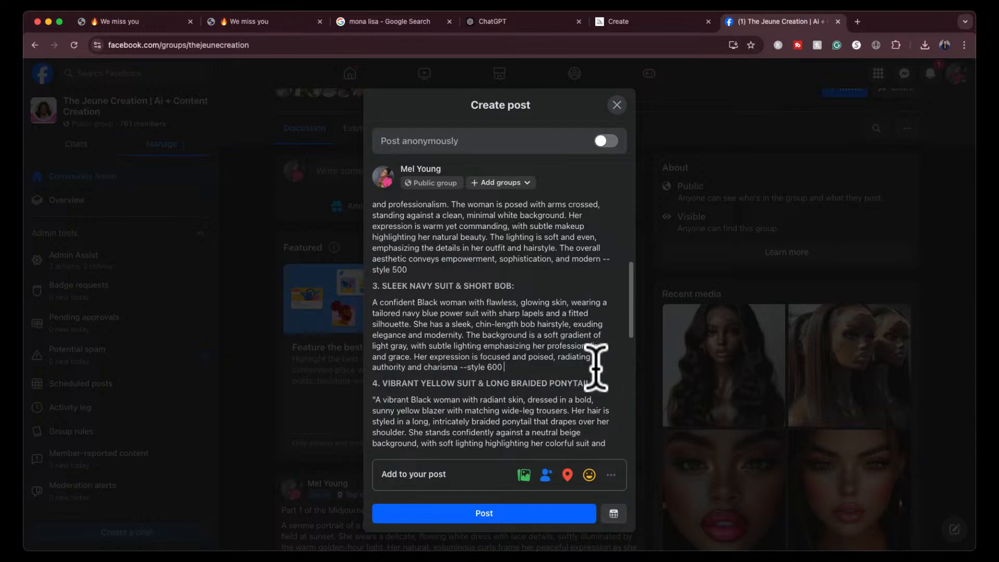
- Clean up the yellow suit prompt by removing its quotation marks, version, aspect ratio, quality and mode parameters, leaving "--style 700"
scroll(600, 359, down, 3)
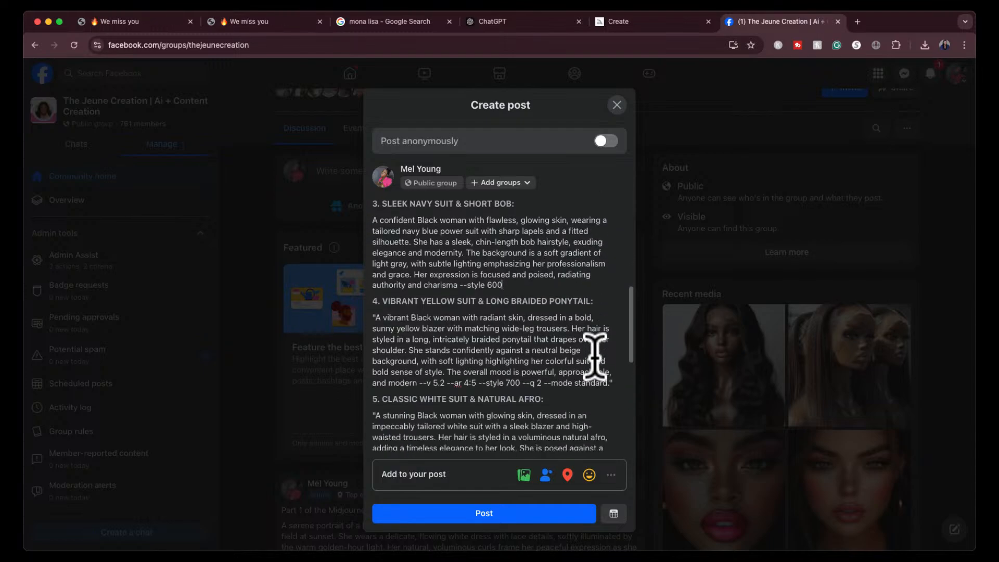
click(376, 316)
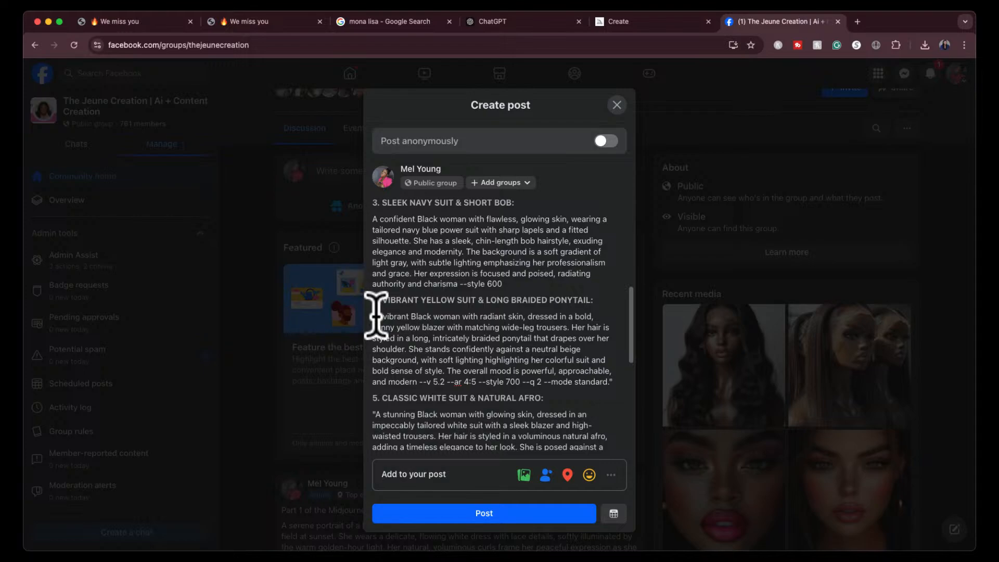
key(BackSpace)
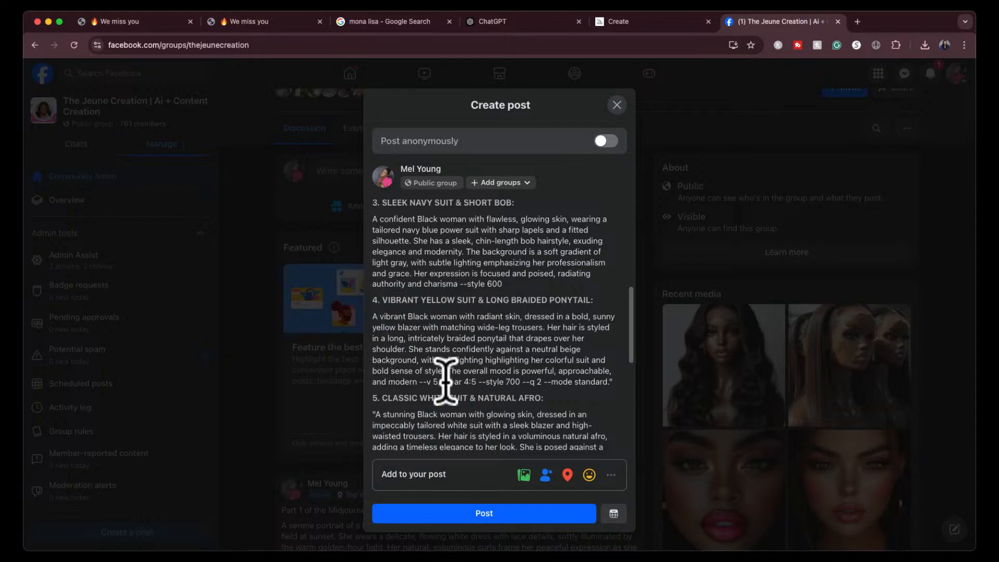
drag(424, 382, 475, 384)
key(BackSpace)
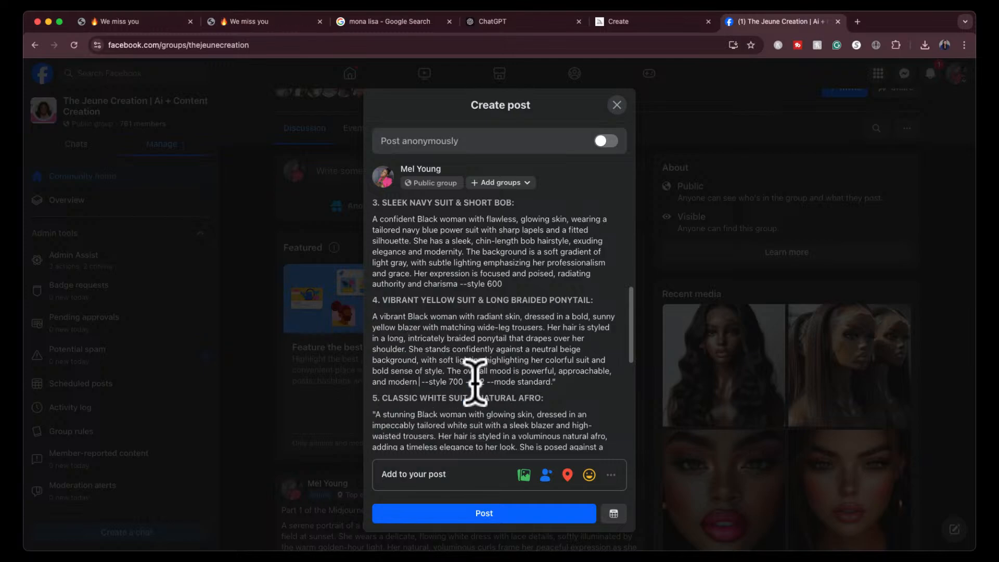
drag(464, 382, 564, 380)
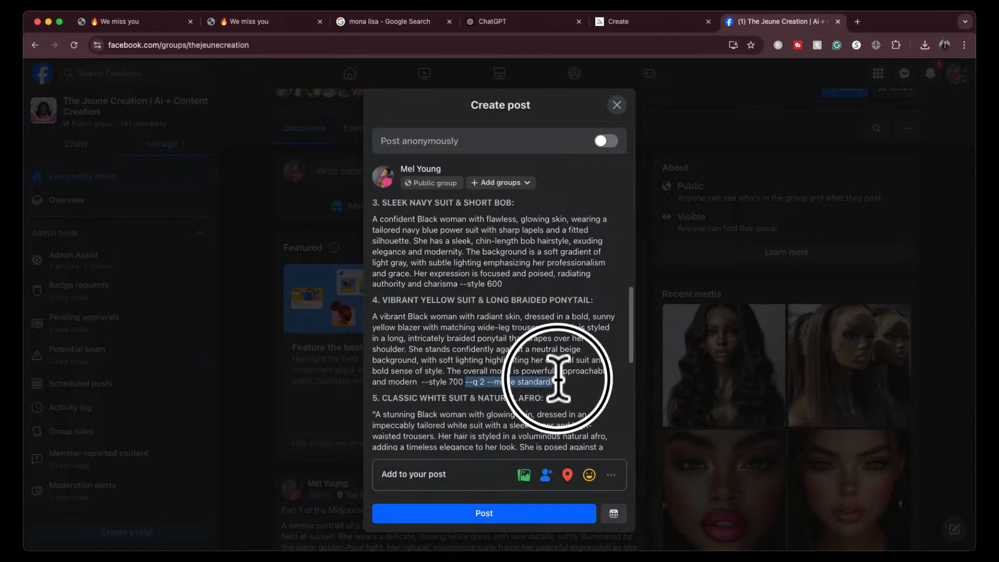
key(BackSpace)
- Remove the opening quotation mark and every parameter except "--style 500" from the Classic White Suit & Natural Afro prompt
scroll(567, 376, down, 1)
scroll(570, 378, down, 5)
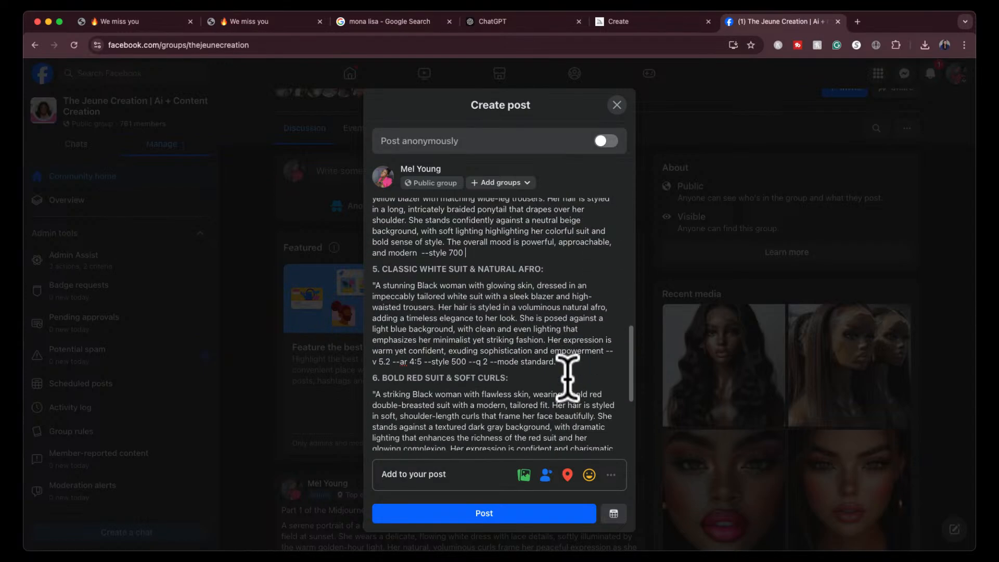
scroll(364, 261, up, 1)
click(375, 254)
key(BackSpace)
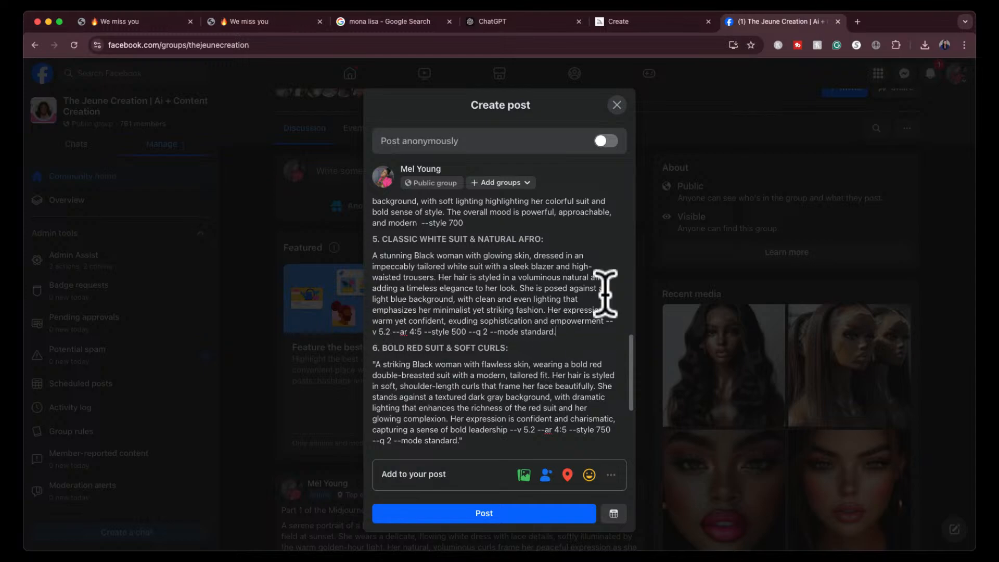
drag(606, 321, 510, 333)
key(BackSpace)
key(BackSpace)
- Reduce the Bold Red Suit & Soft Curls prompt's parameters to "--style 750" and delete its quotation marks
scroll(484, 343, down, 3)
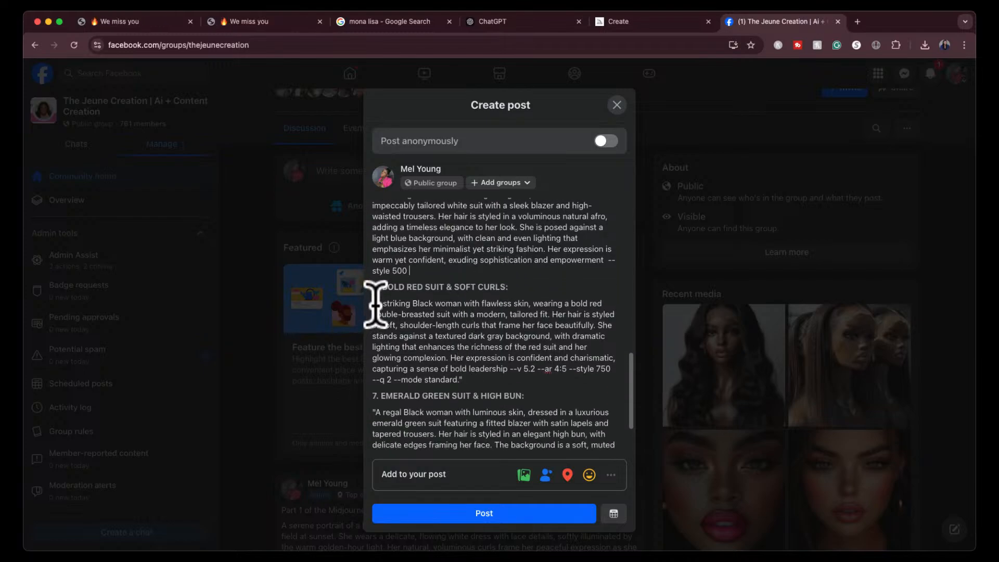
click(375, 304)
scroll(466, 333, down, 2)
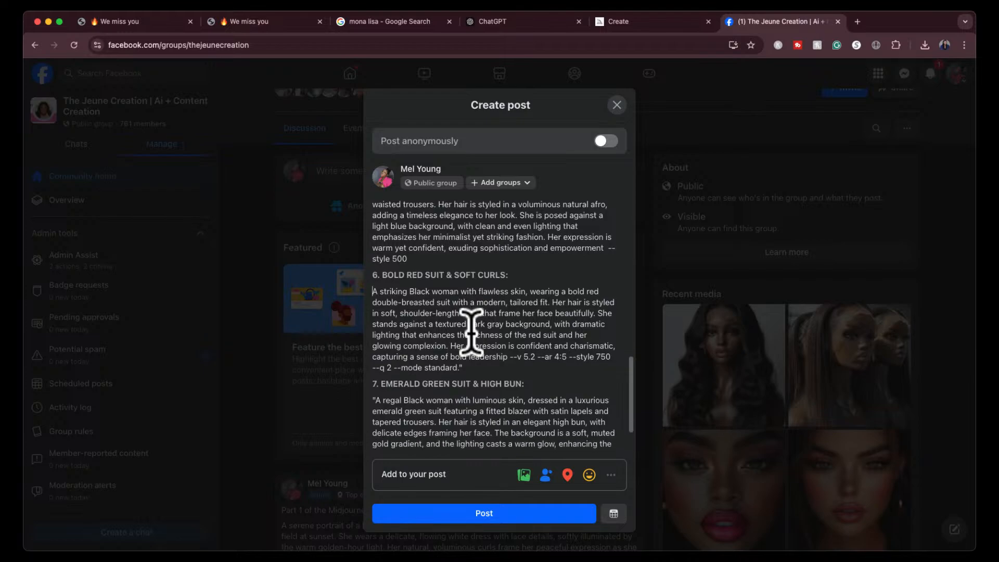
drag(510, 347, 572, 347)
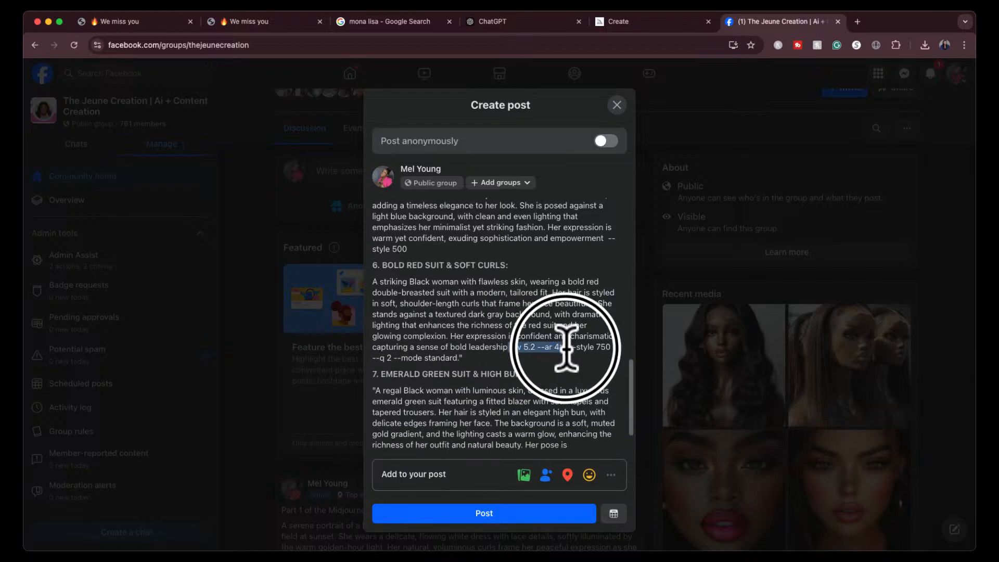
key(BackSpace)
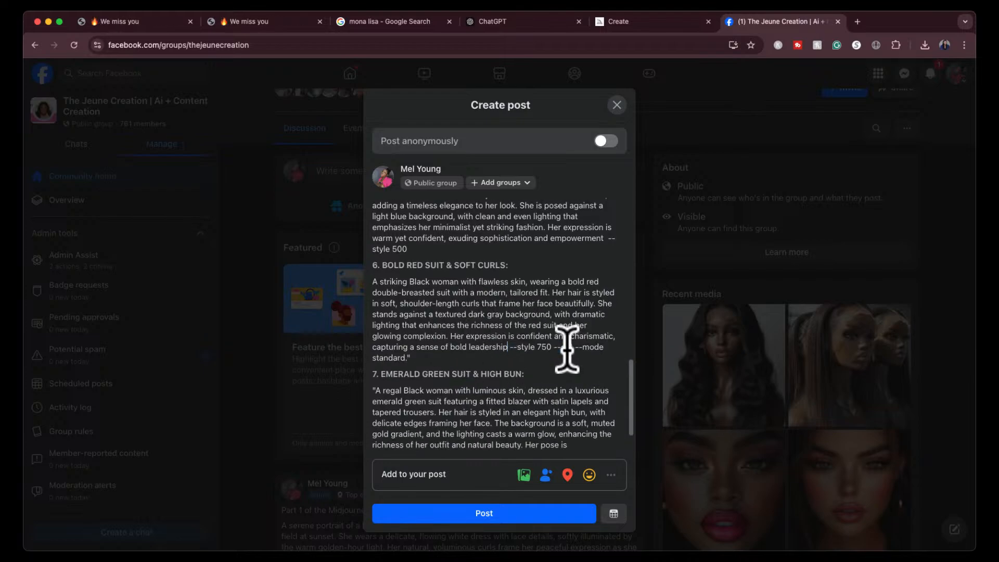
click(555, 346)
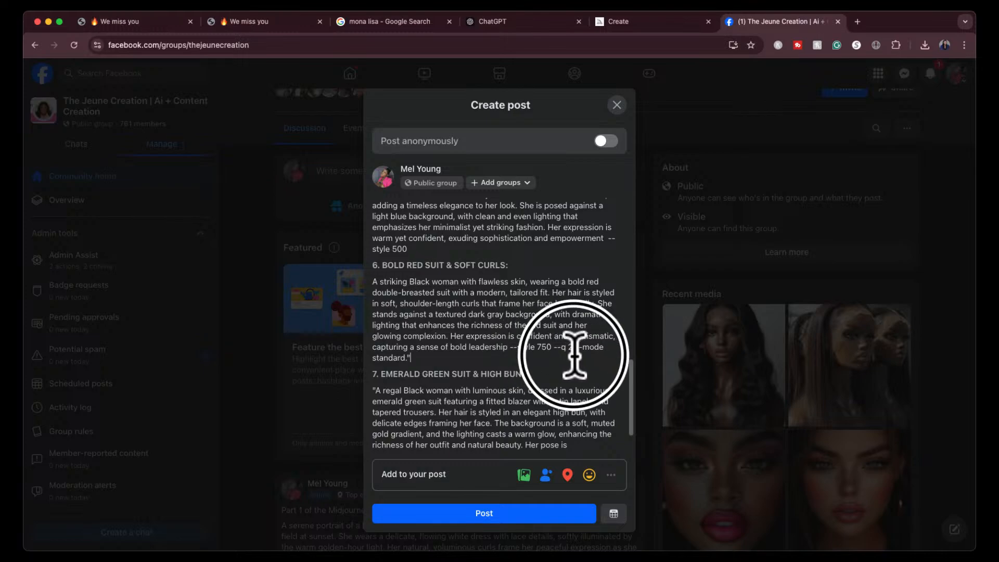
mouse_move(553, 346)
mouse_down()
mouse_move(572, 347)
mouse_move(557, 354)
mouse_up()
key(BackSpace)
- Delete the quotation marks, "--v 5.2 --ar 4:5" and "--q 2 --mode standard." from the emerald green suit prompt, keeping "--style 800"
scroll(558, 354, down, 2)
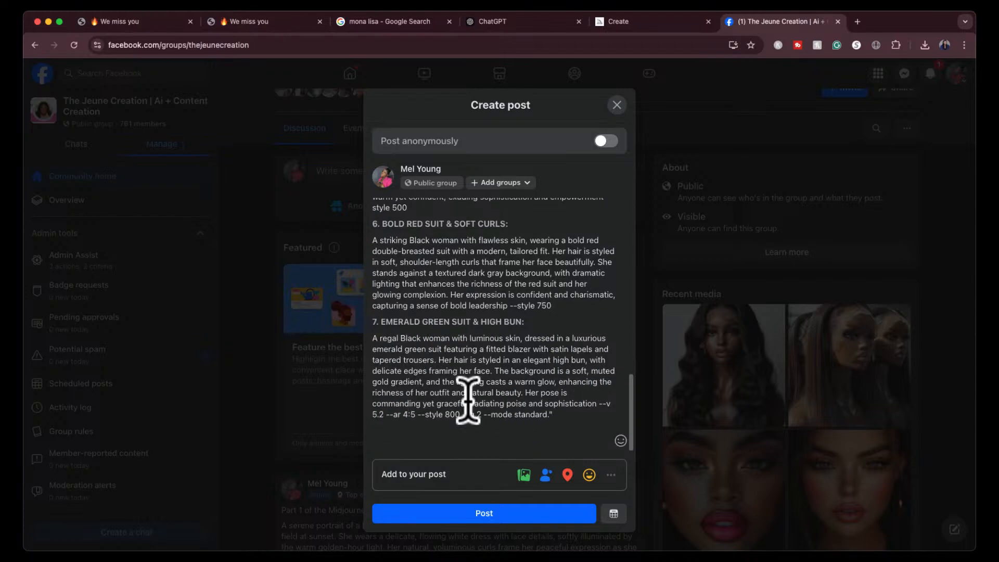
click(599, 404)
drag(600, 404, 508, 409)
key(BackSpace)
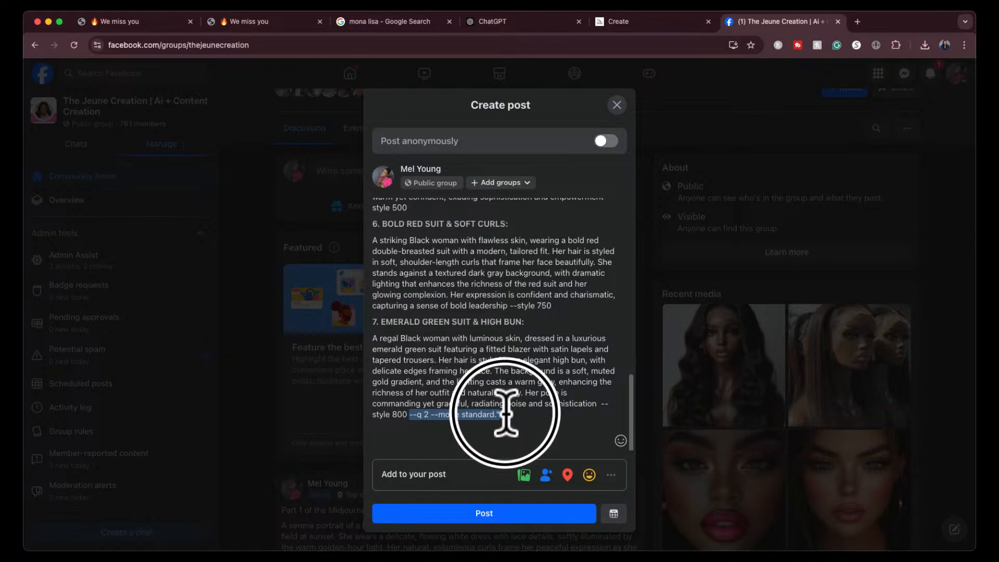
key(BackSpace)
- Check the cleaned-up prompt list back to its title and publish the Part 2 post in the group
scroll(501, 359, up, 15)
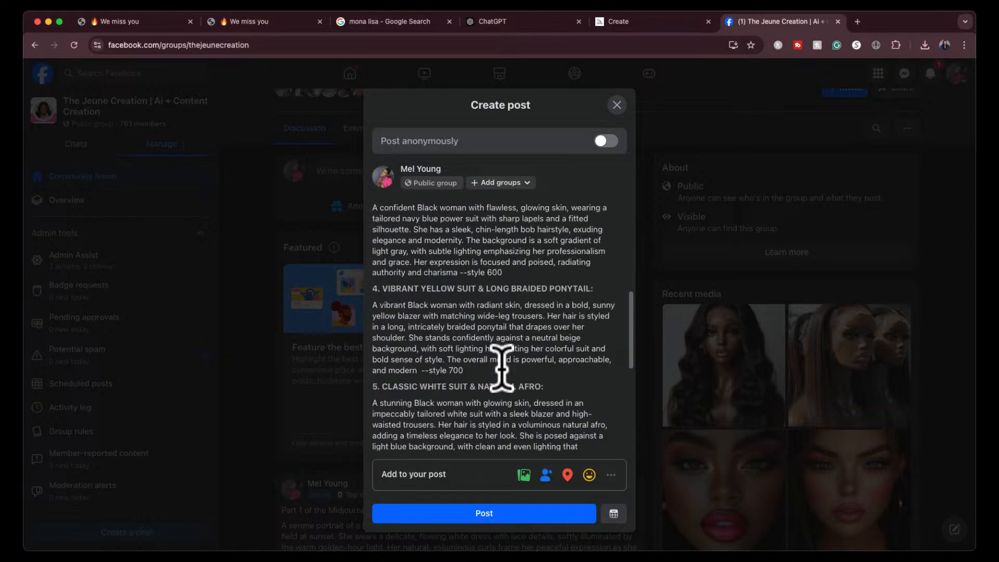
scroll(501, 368, up, 2)
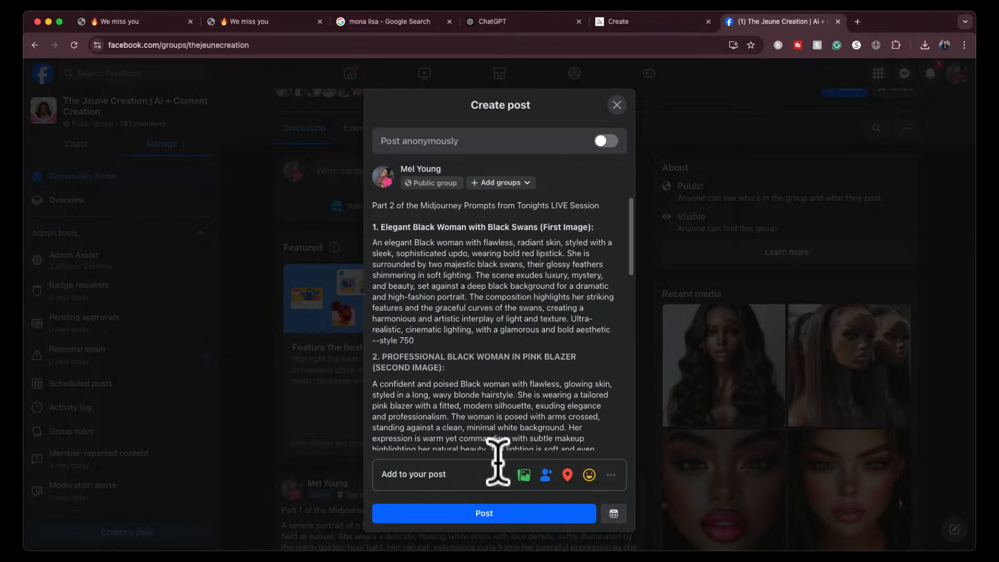
click(493, 513)
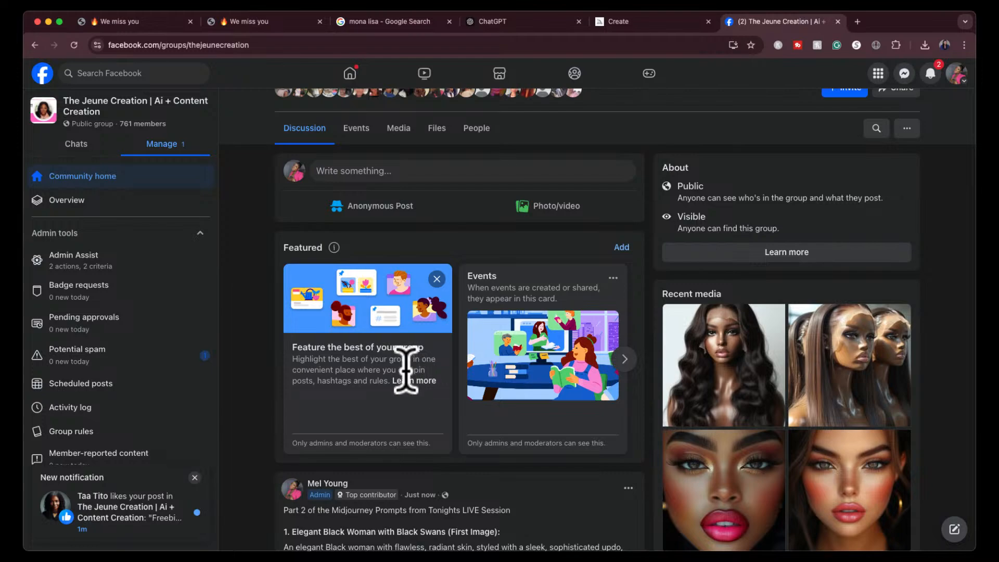
- Expand the published Part 2 post in the group feed and read through all seven prompts
scroll(408, 382, down, 3)
scroll(409, 382, down, 1)
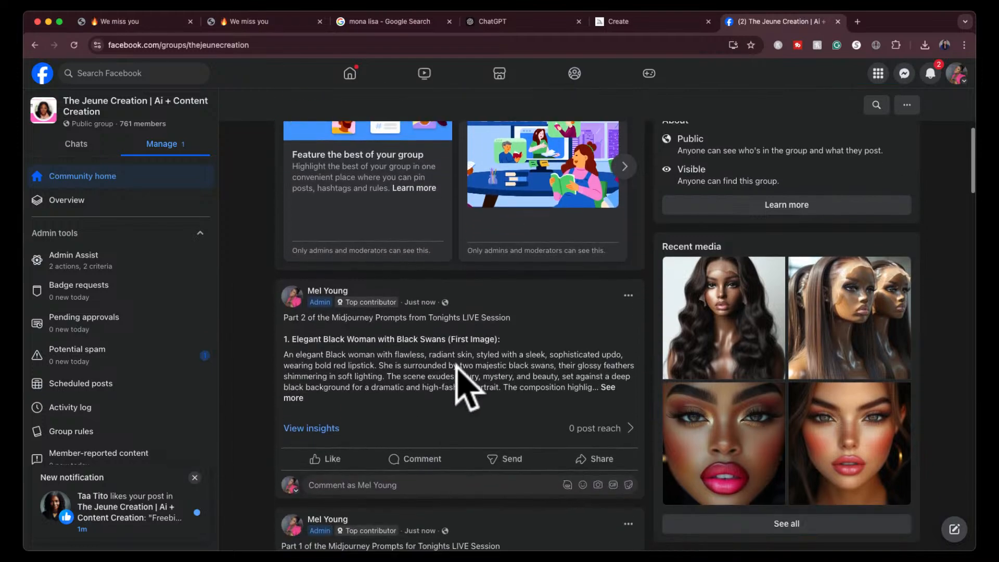
click(614, 388)
scroll(531, 396, down, 7)
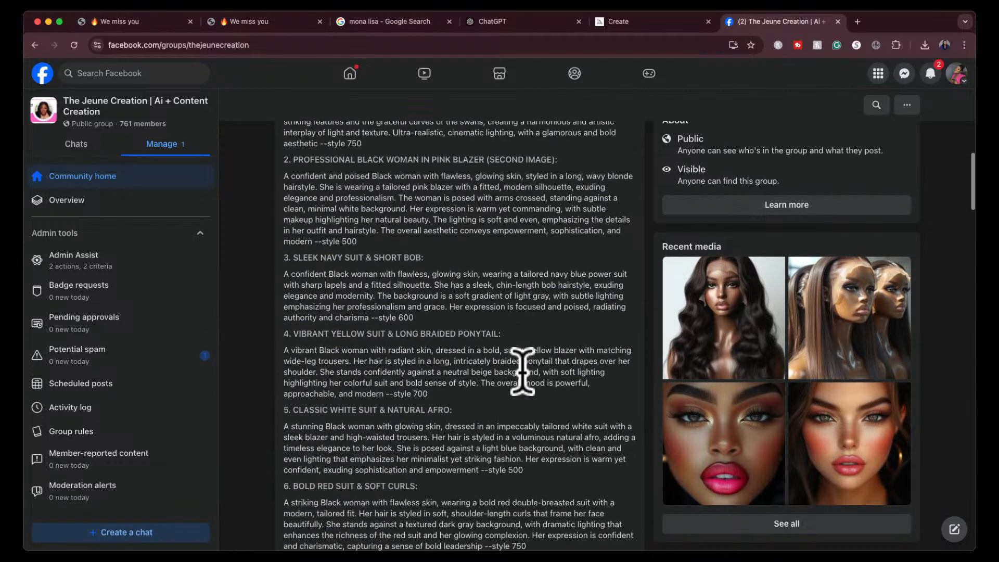
scroll(522, 372, down, 1)
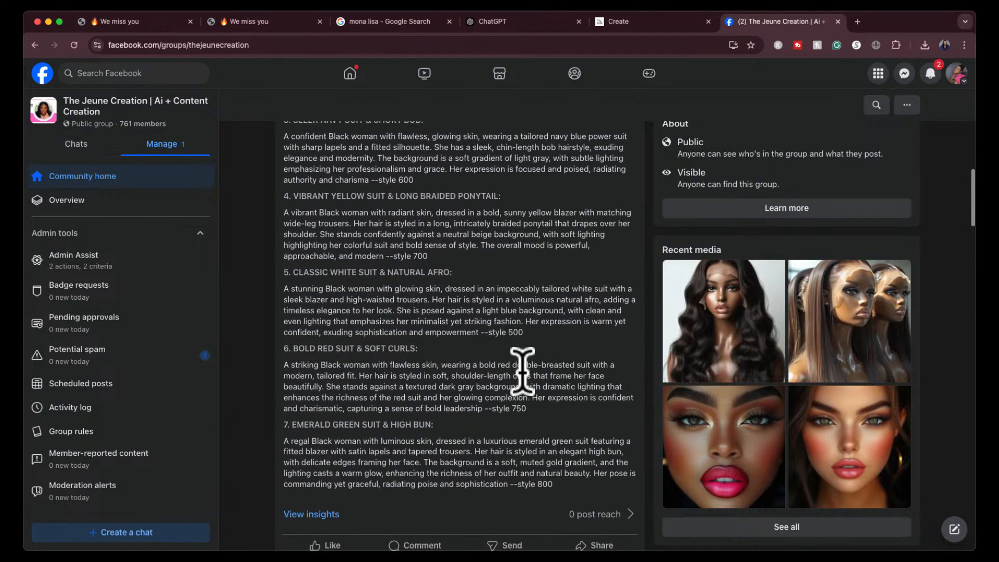
scroll(523, 372, up, 1)
scroll(522, 370, up, 4)
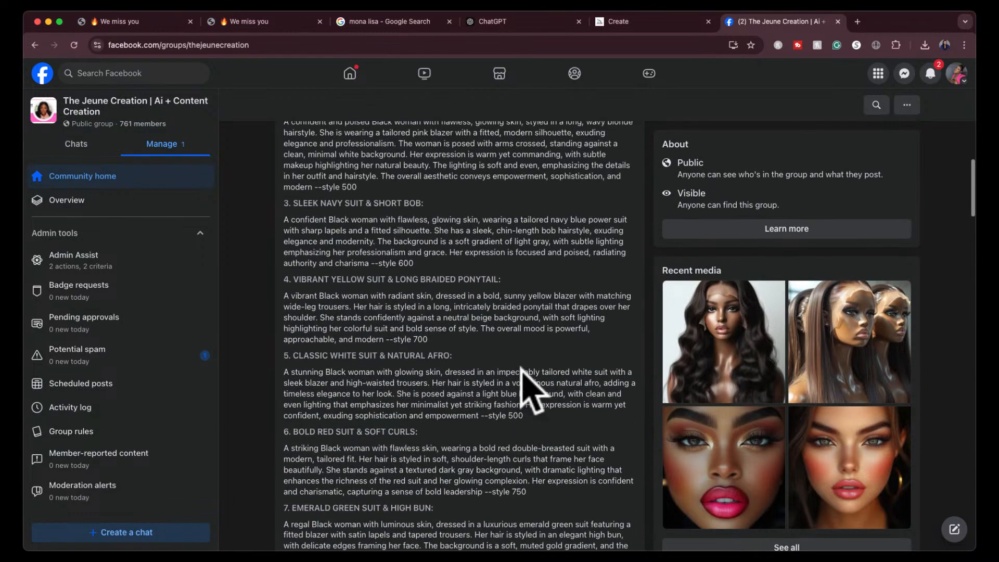
scroll(522, 370, up, 4)
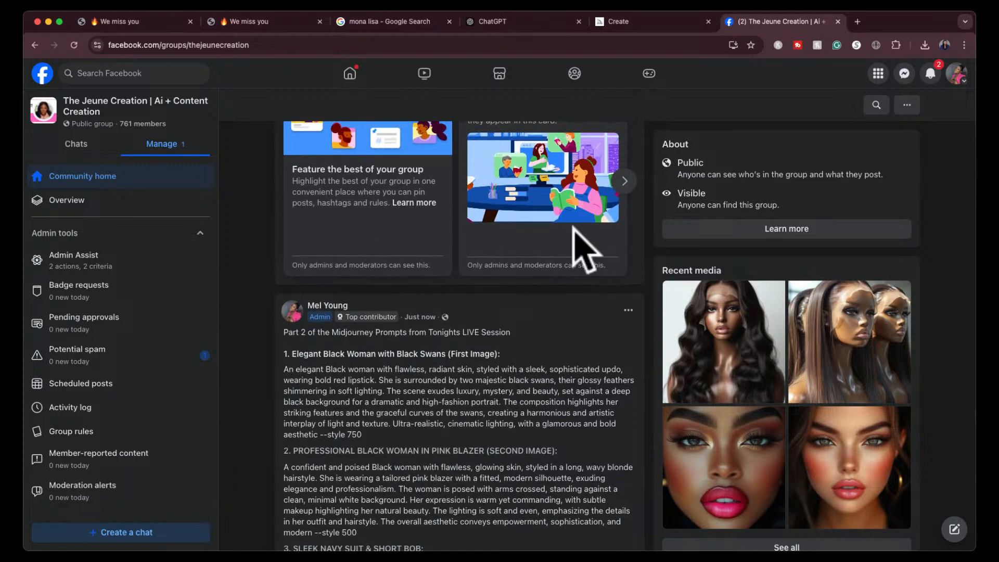
- Switch to ChatGPT and start a new empty chat
click(489, 19)
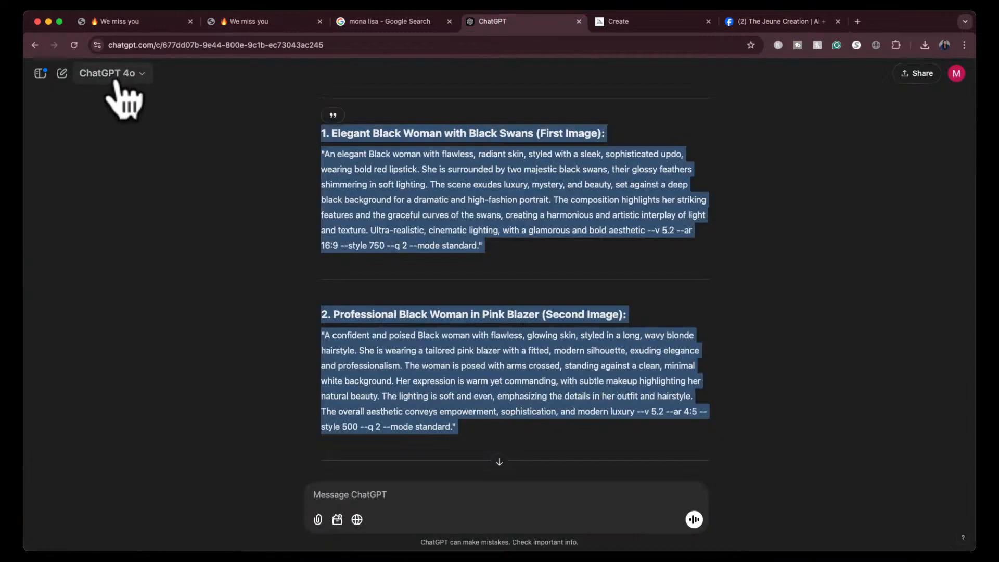
click(62, 74)
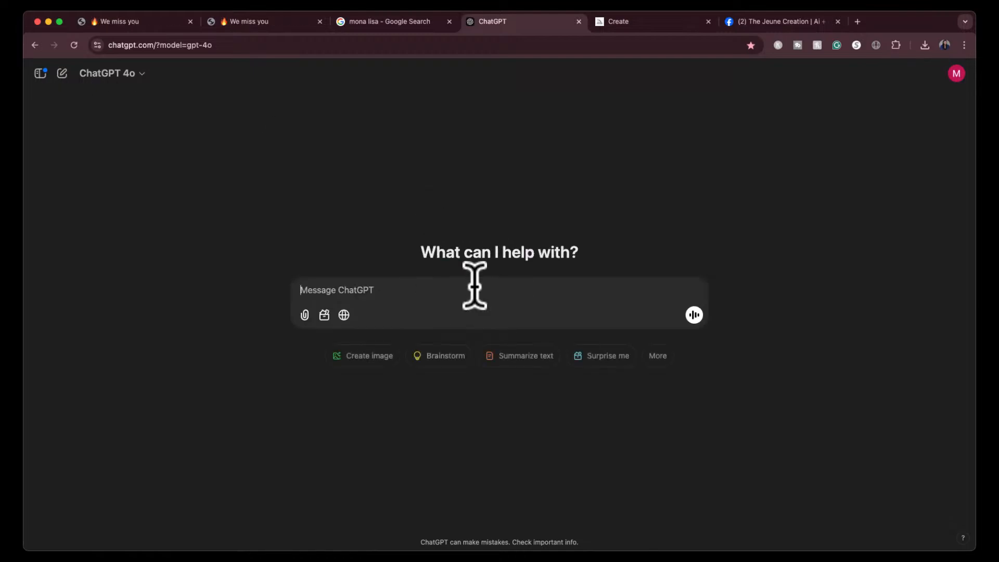
- Switch to Midjourney and browse the Random images in the Explore gallery
click(667, 17)
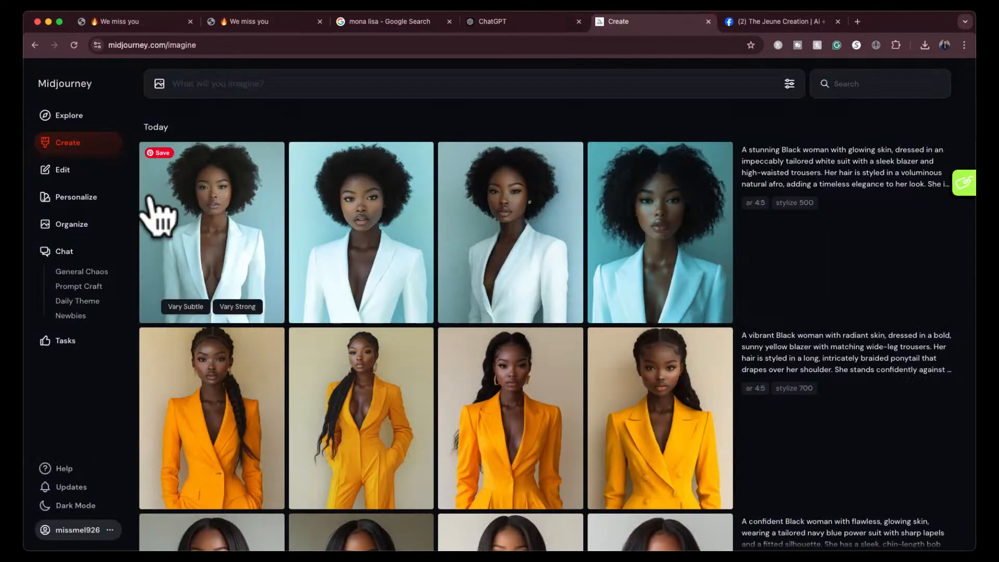
click(65, 116)
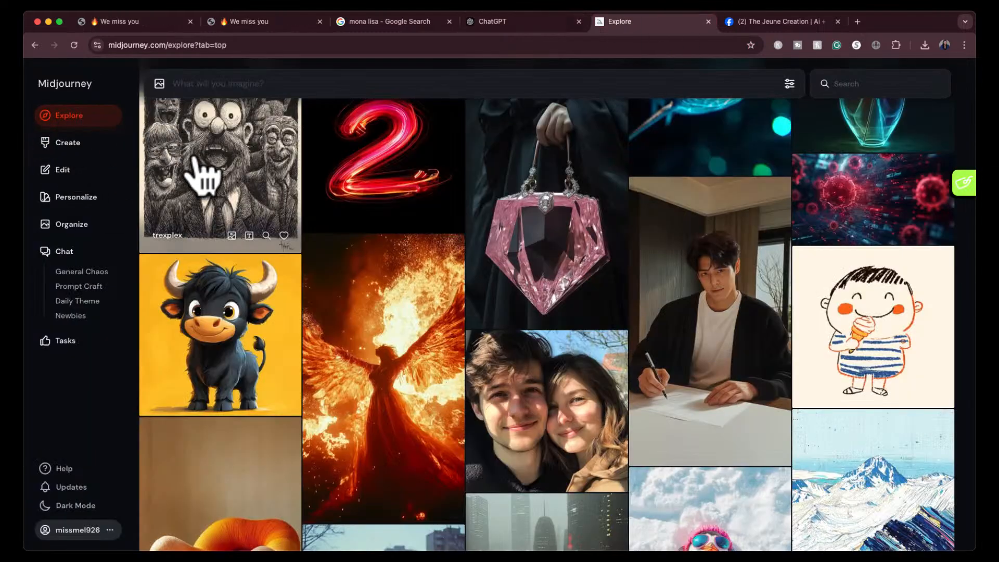
click(159, 128)
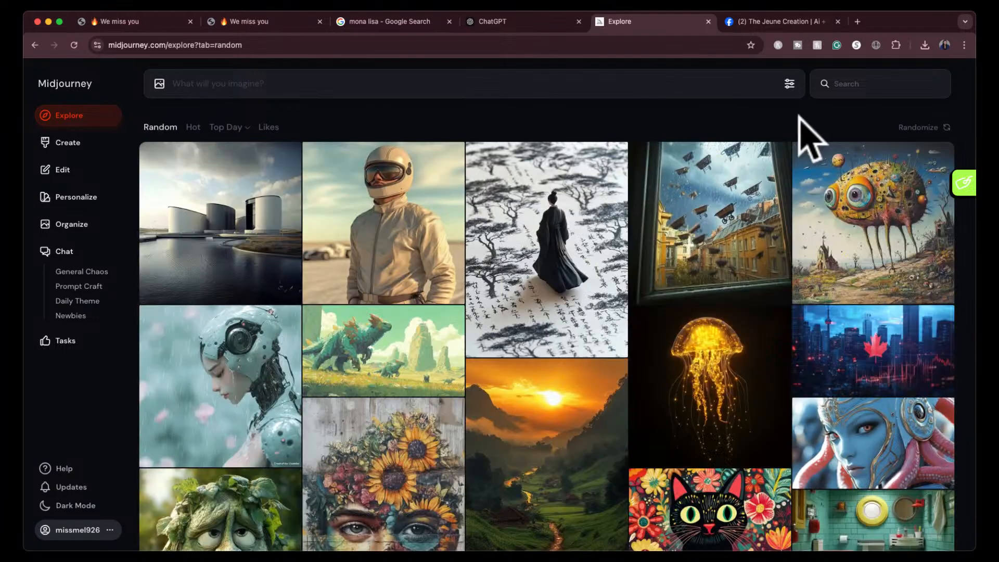
mouse_move(395, 196)
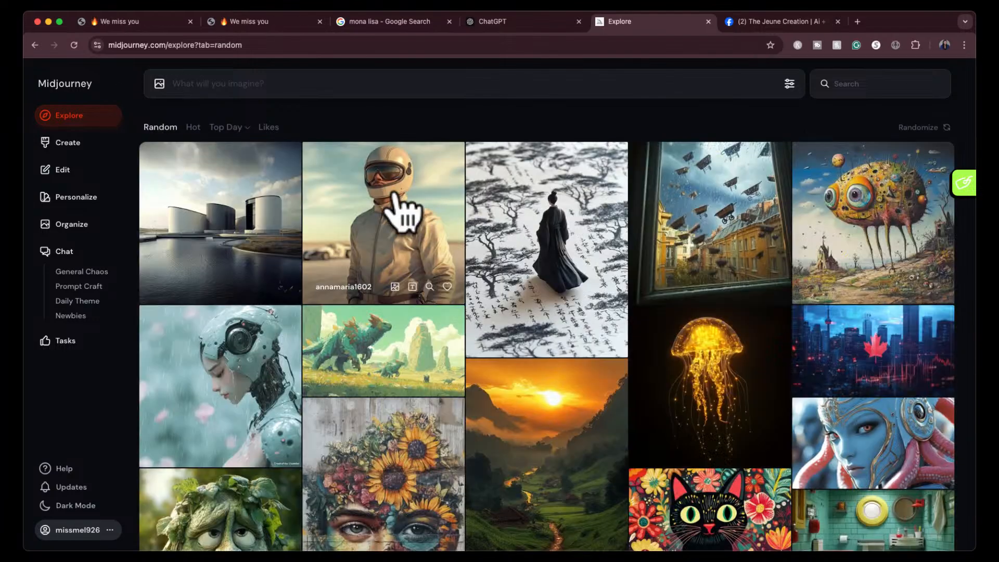
scroll(400, 213, down, 15)
scroll(401, 213, up, 10)
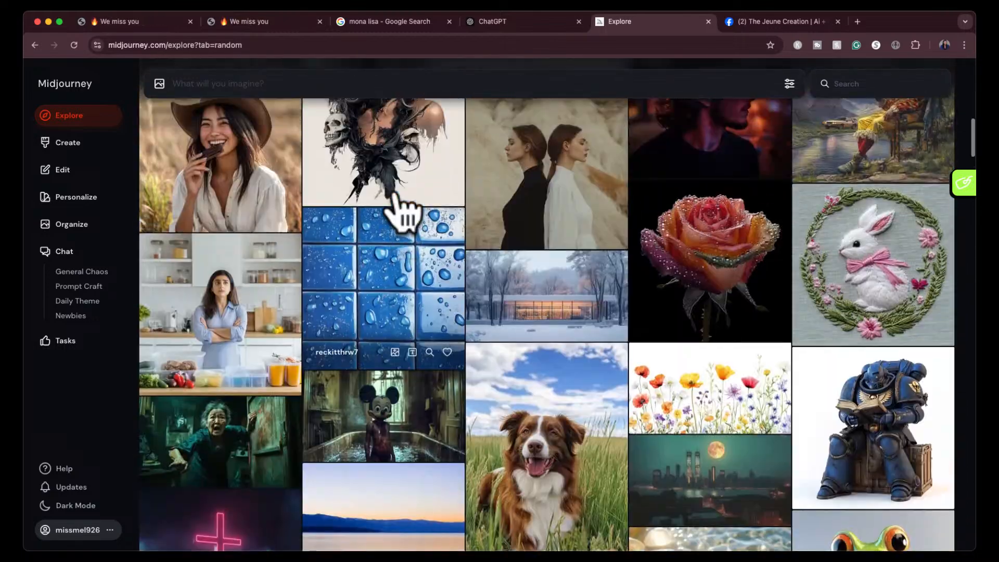
- Browse the Random gallery and view the white cowboy hat illustration with its prompt, then return to the gallery
scroll(398, 208, down, 3)
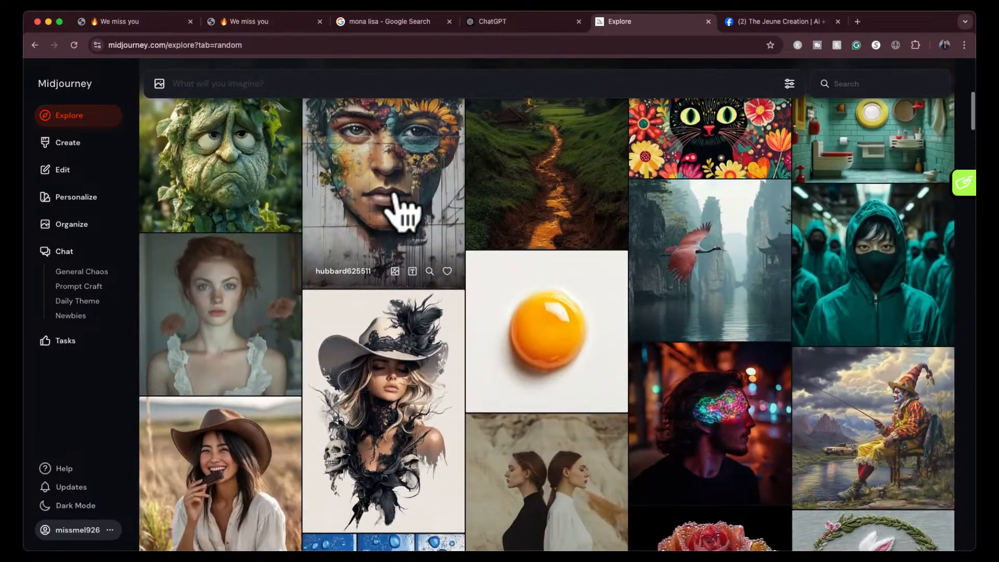
click(383, 362)
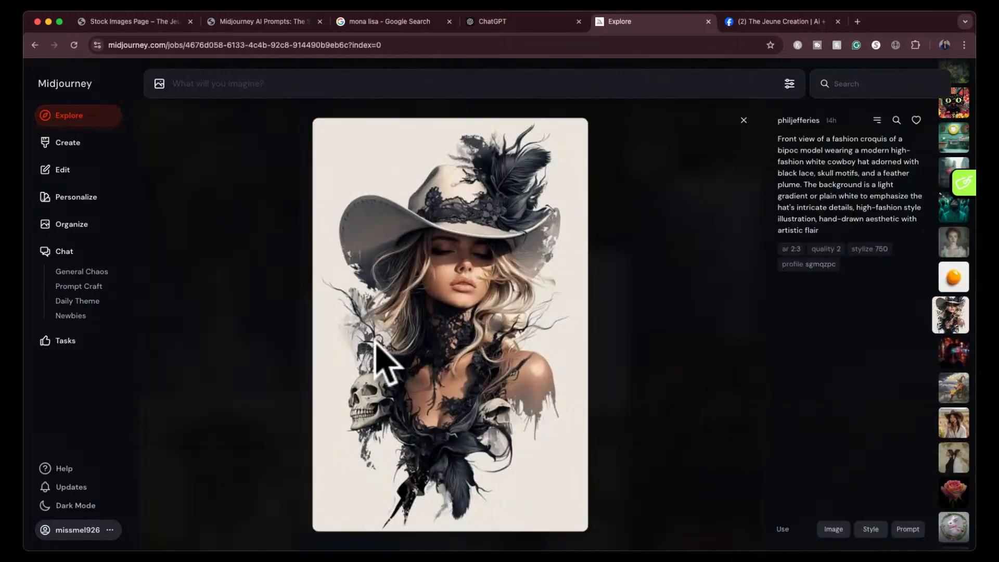
click(744, 120)
scroll(603, 325, down, 15)
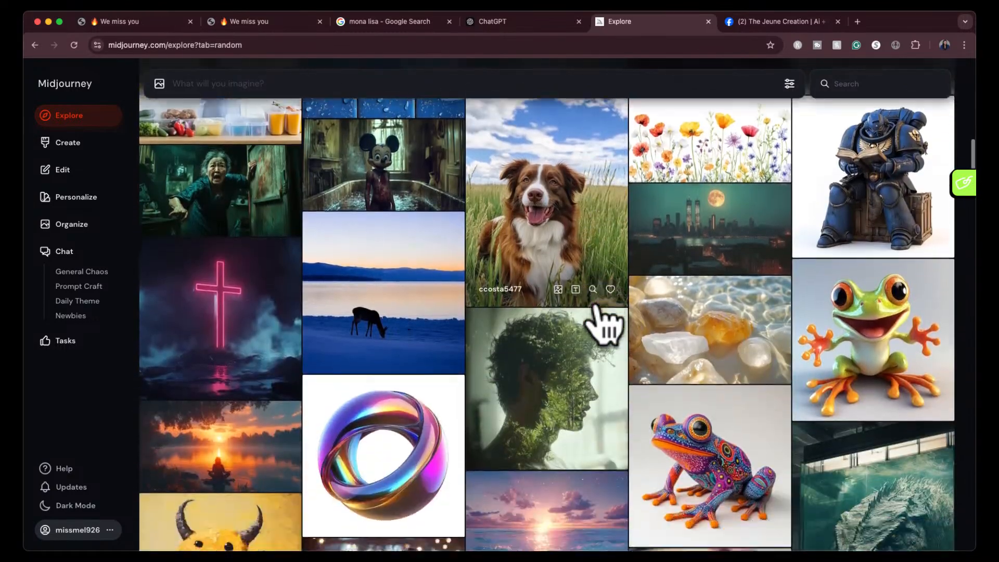
- Look further through the Random gallery, viewing the full prompt of the woman in a tiara and white fur coat
scroll(597, 312, down, 10)
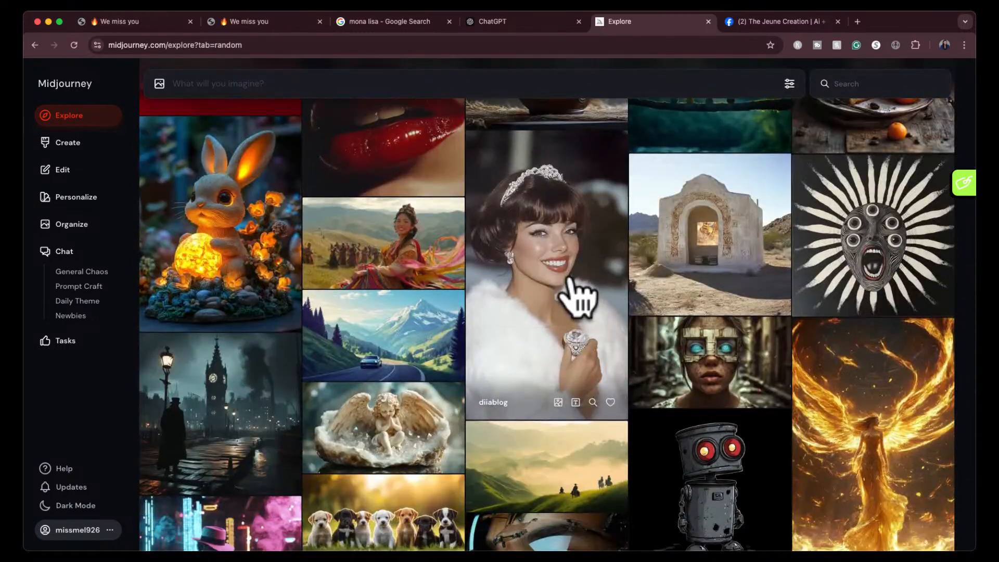
click(570, 280)
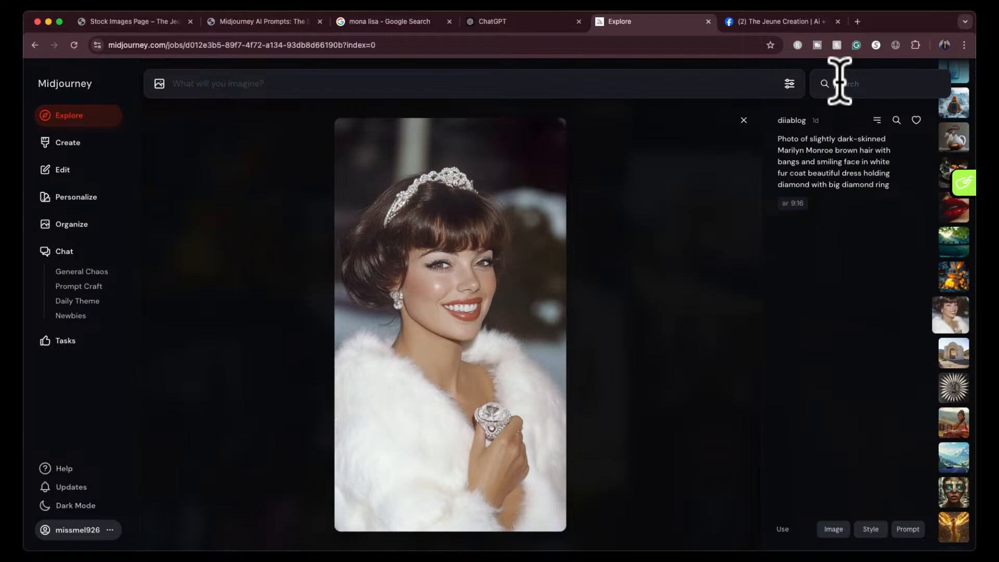
click(744, 120)
scroll(545, 391, down, 5)
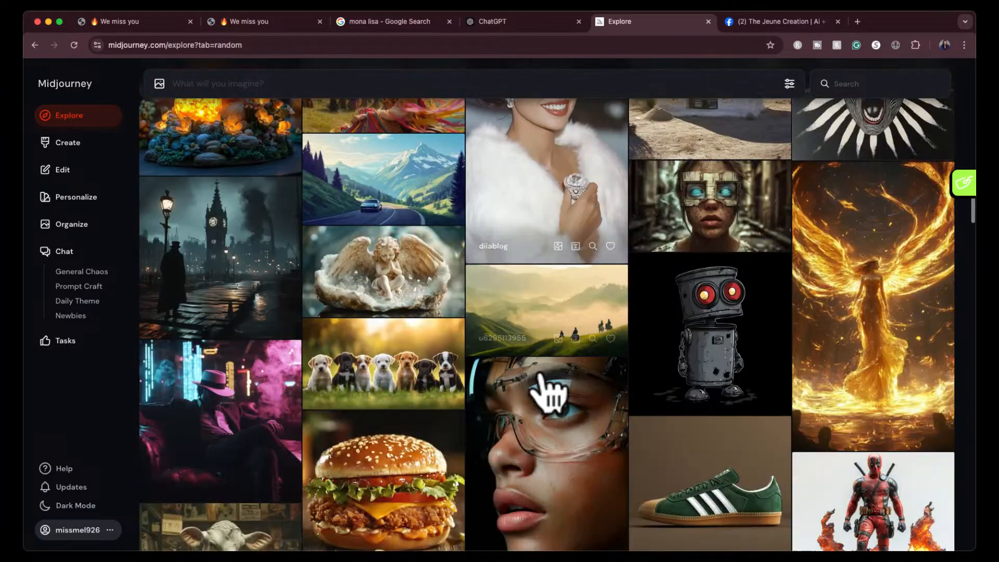
scroll(546, 391, down, 15)
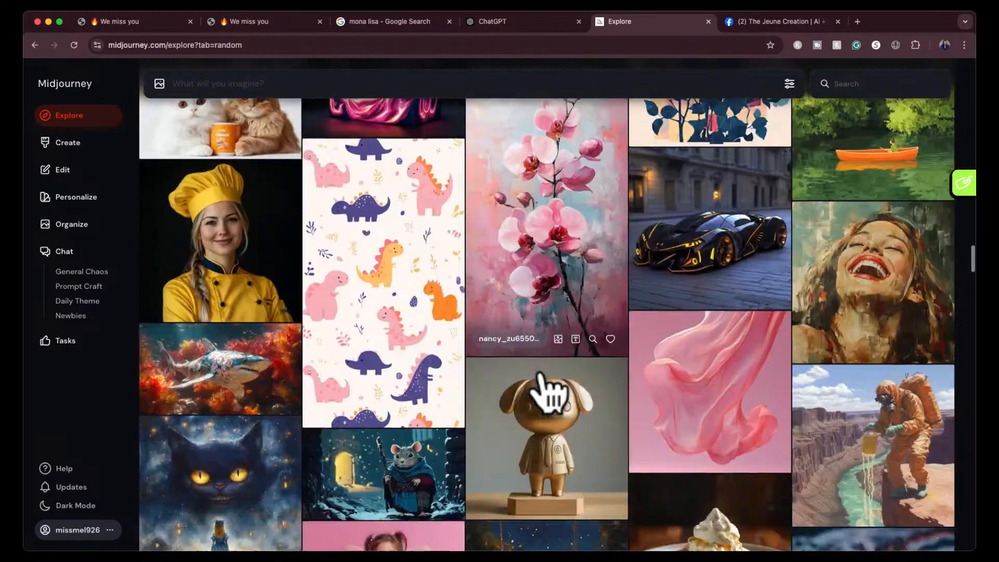
scroll(545, 391, down, 3)
- Search the Explore gallery for "woman" and open the dark 1946 glamour portrait of a woman resting her cheek on her hand
click(860, 83)
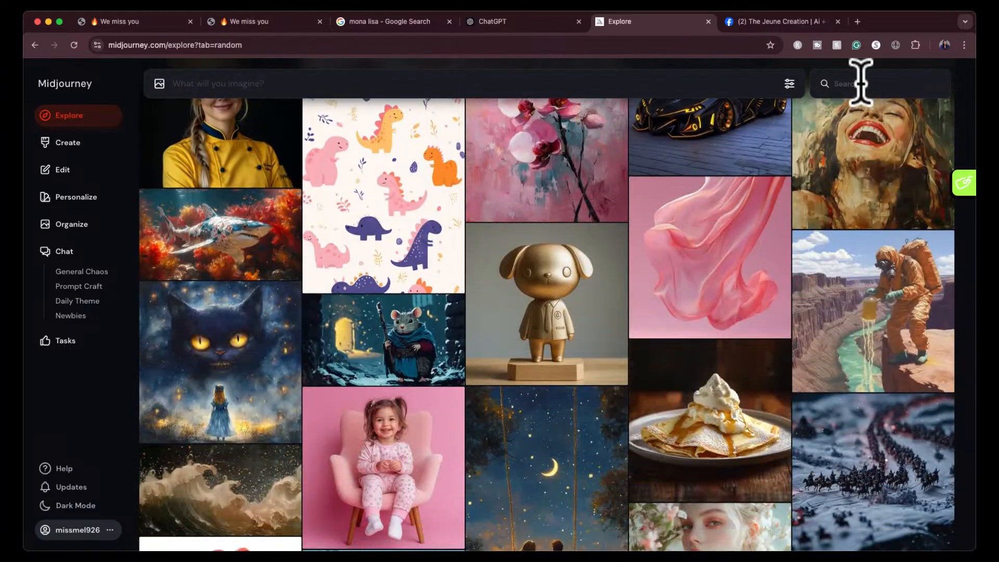
text(woman)
key(Return)
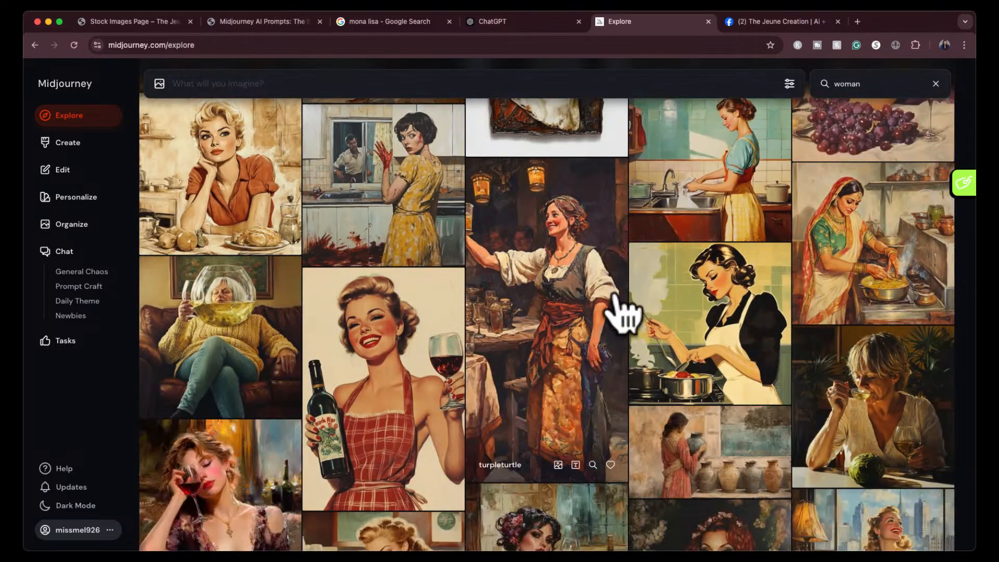
scroll(622, 312, down, 15)
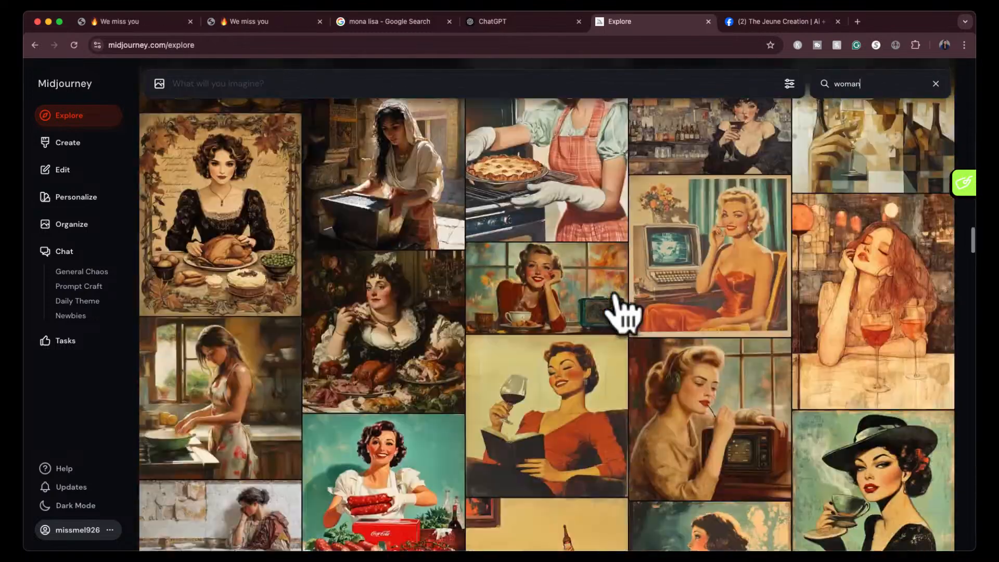
scroll(621, 312, down, 10)
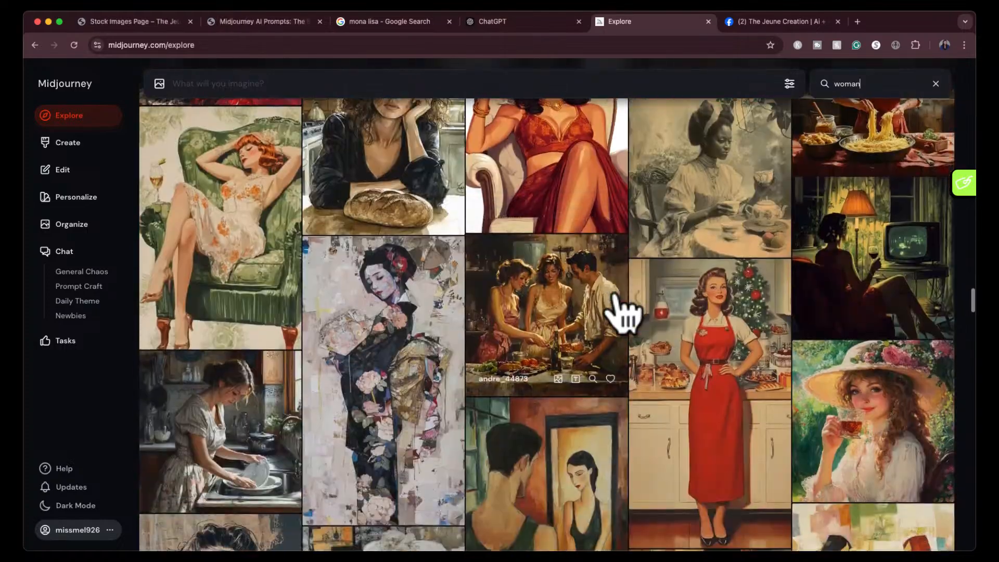
scroll(621, 312, down, 3)
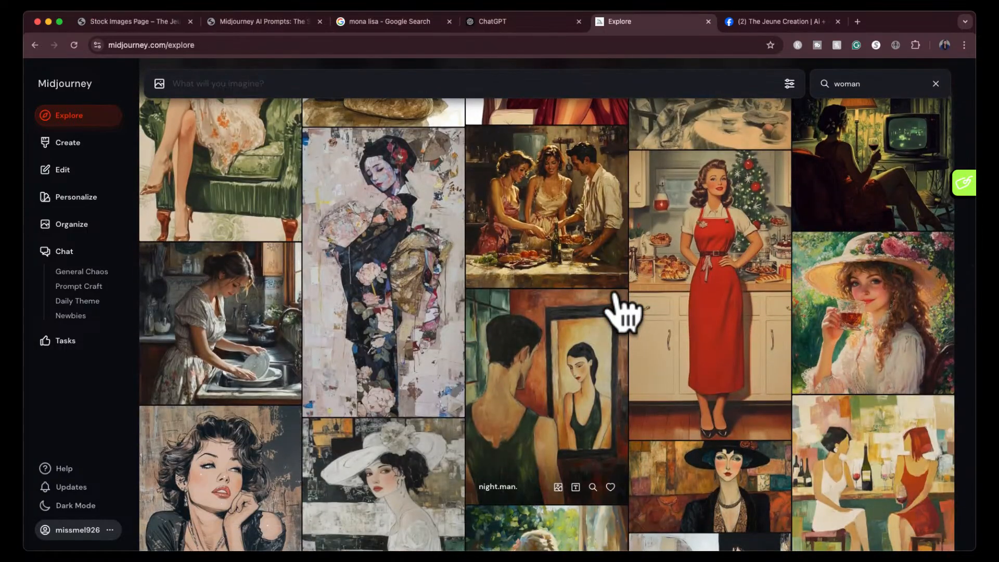
scroll(622, 312, down, 10)
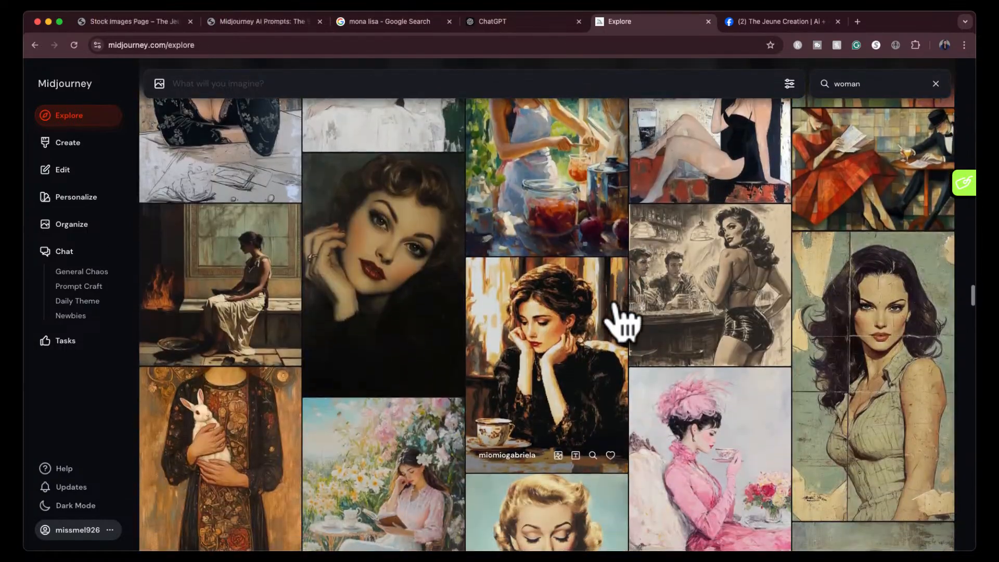
click(429, 292)
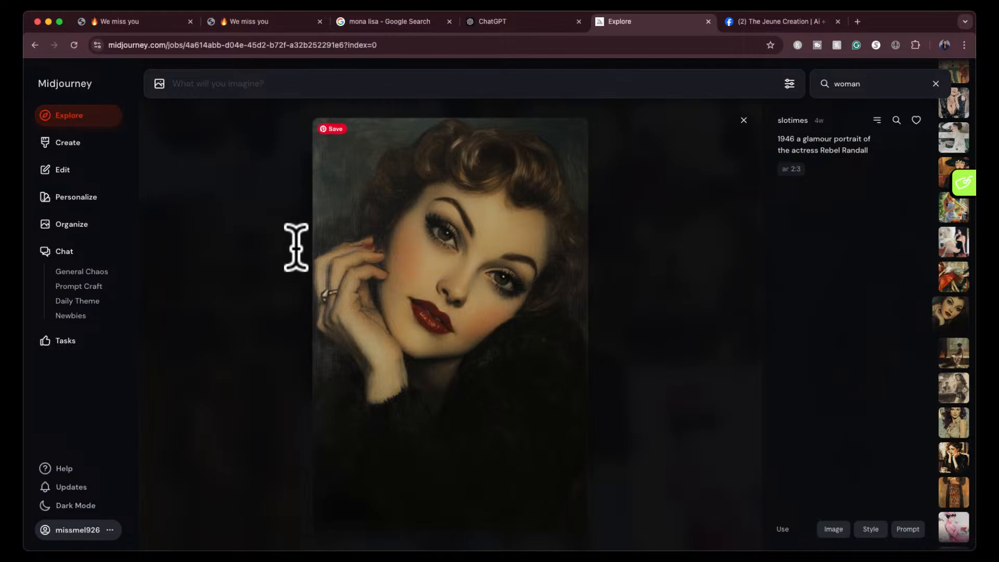
- Take a screenshot of the 1946 glamour portrait and attach it to the empty chat in ChatGPT
key(super+shift+4)
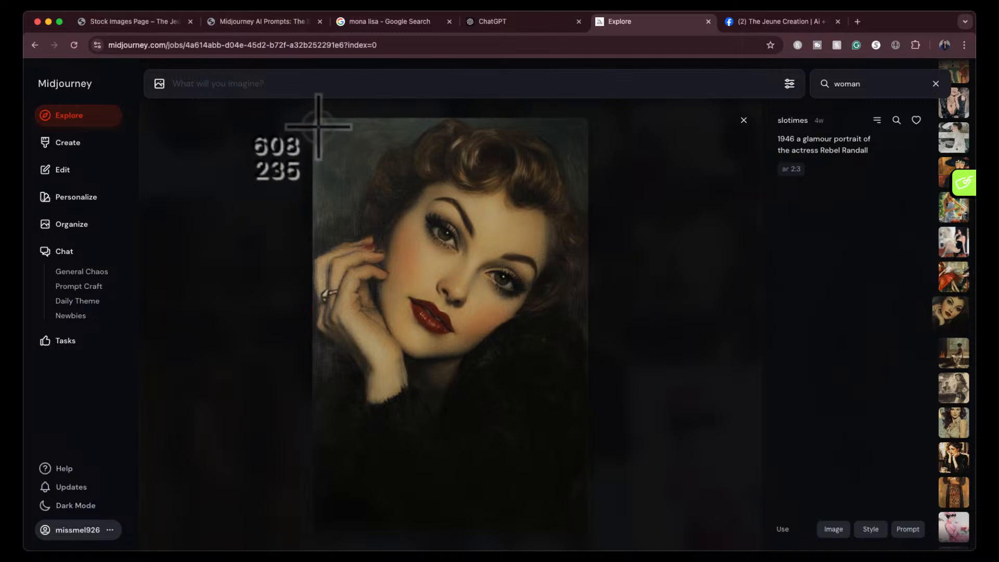
drag(378, 222, 593, 517)
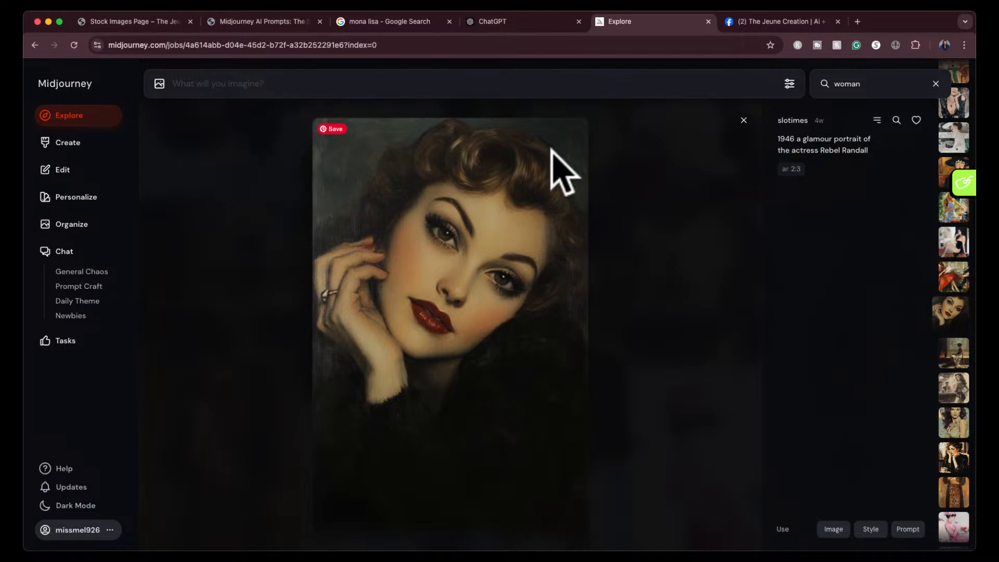
click(544, 23)
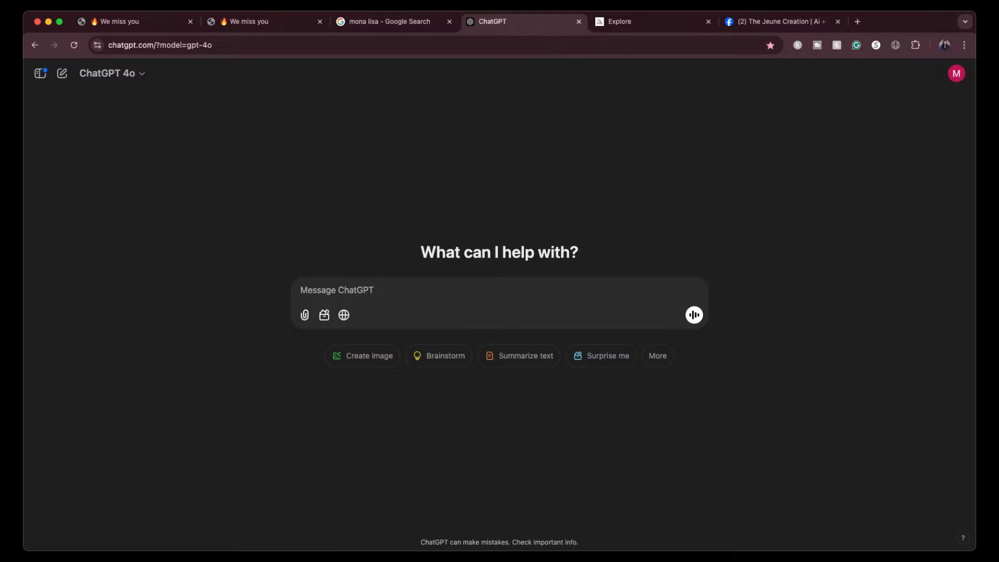
drag(920, 512, 451, 302)
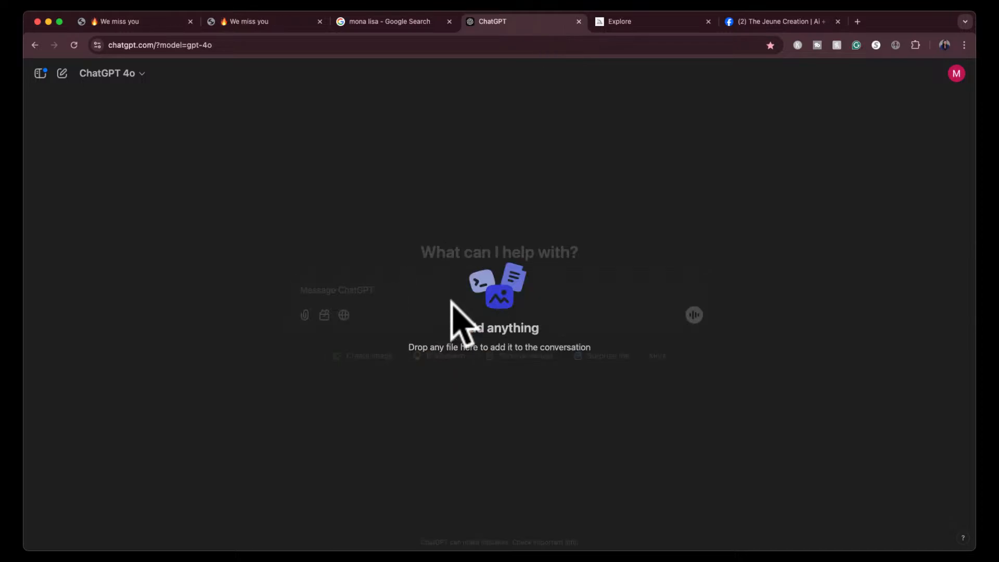
- Send the attached portrait with the request "midjourney prompts for 1946 glamour but make the image look photorealistic and bright"
text(midjou)
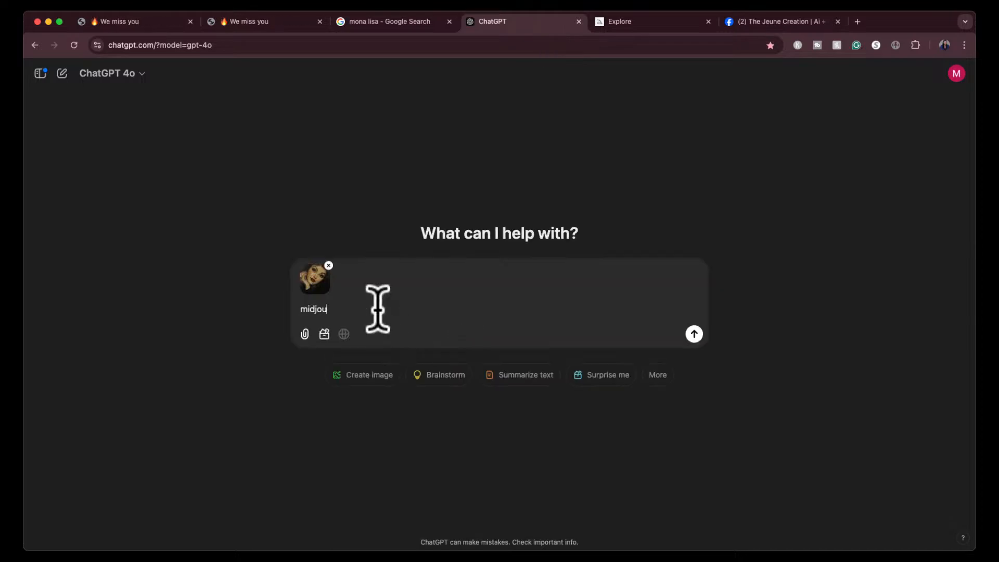
text(rney promp)
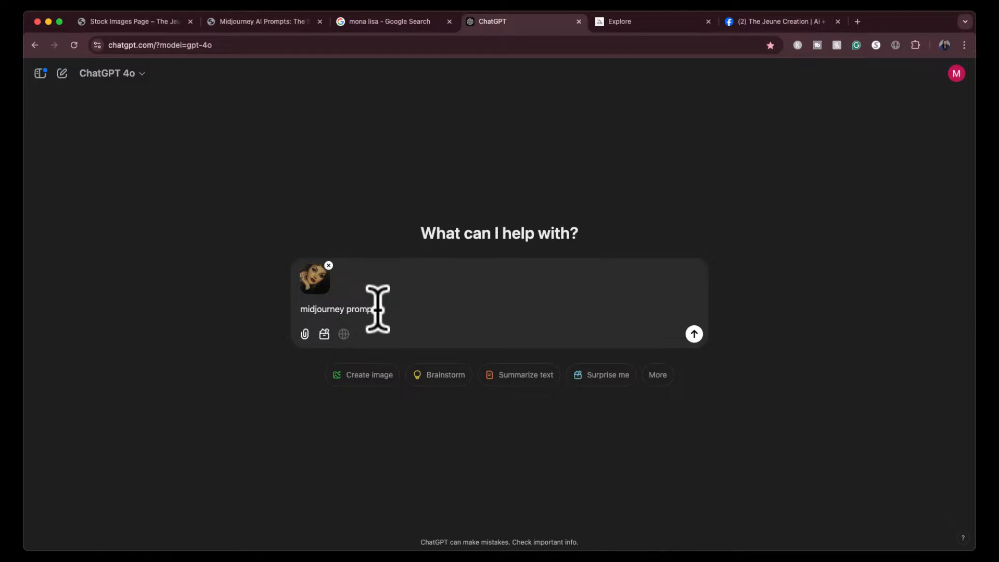
text(t for 1946 glamour but make the image l)
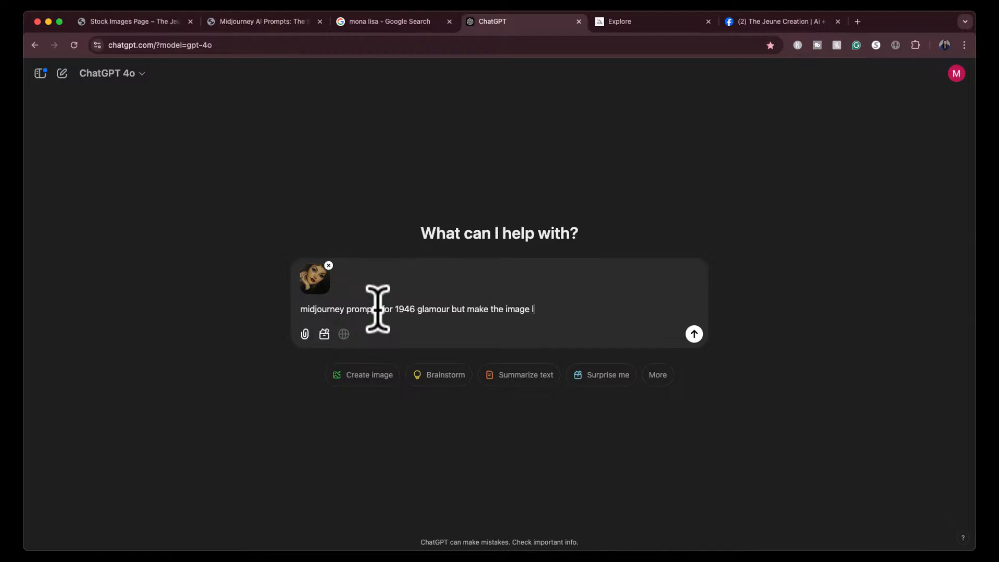
text(ook photorea)
text(li)
text(realistic and bri)
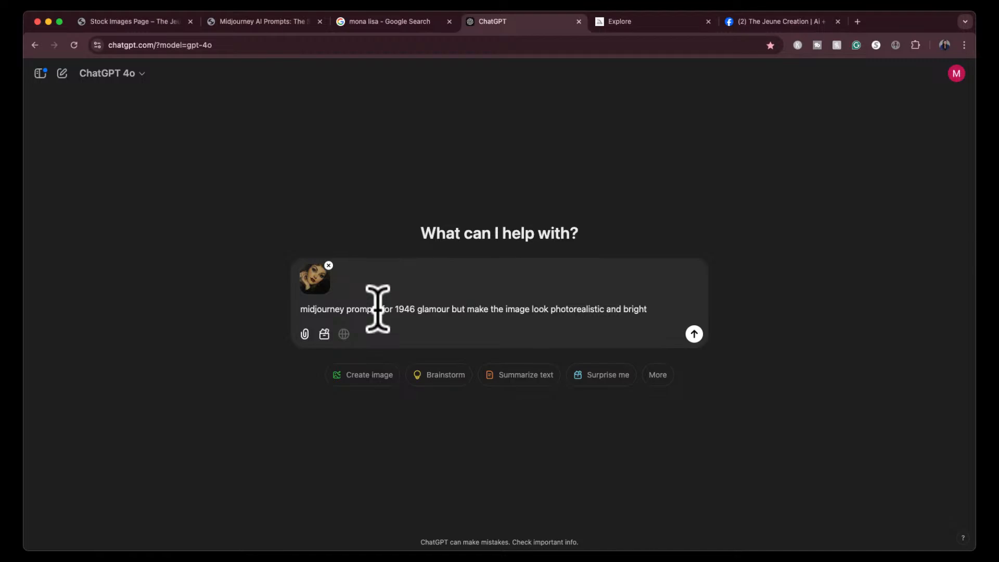
text(ght)
key(Return)
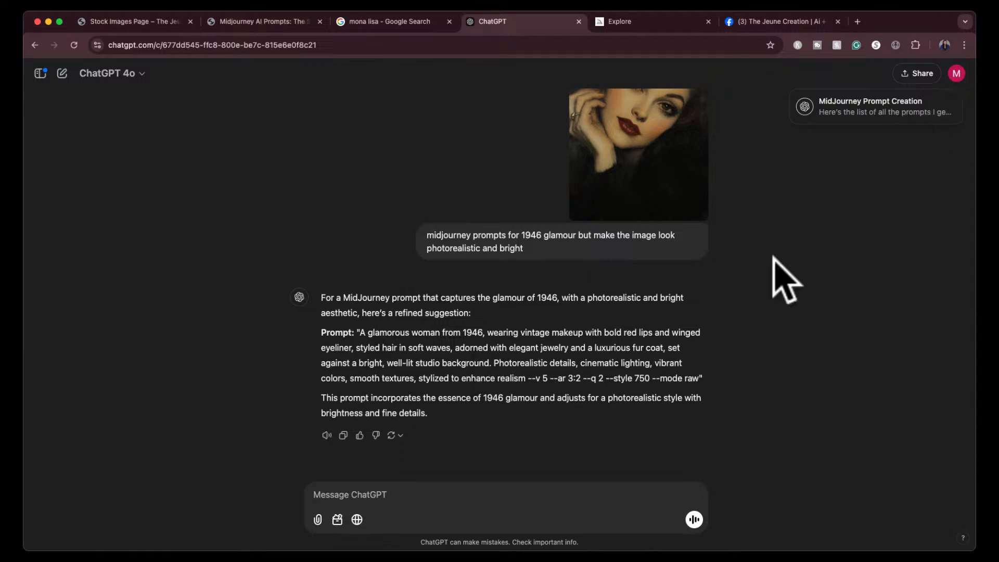
- Copy the suggested prompt up to "stylized to enhance realism", without its parameters, into Midjourney's prompt field
click(790, 265)
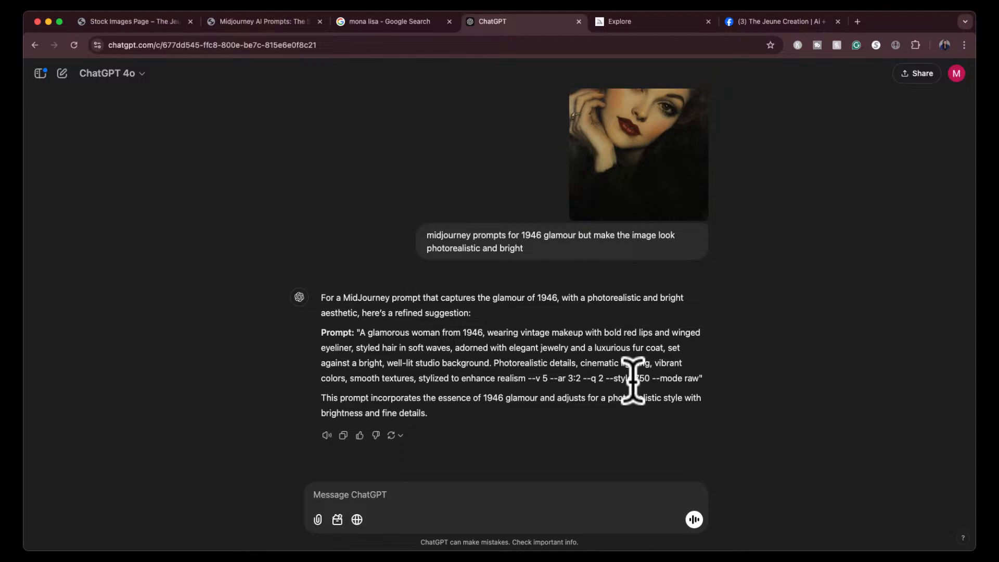
click(360, 331)
drag(360, 332, 526, 375)
key(super+c)
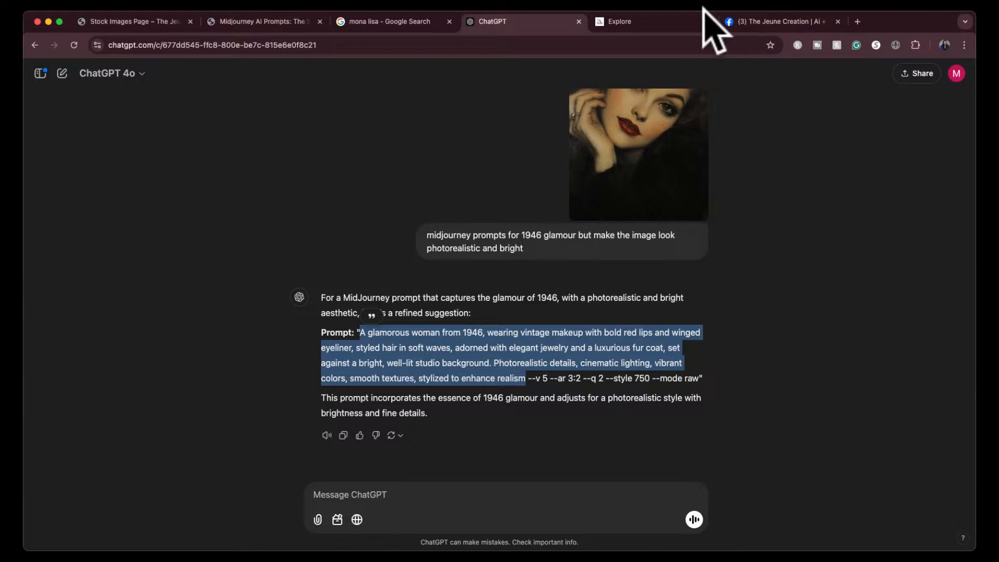
click(609, 21)
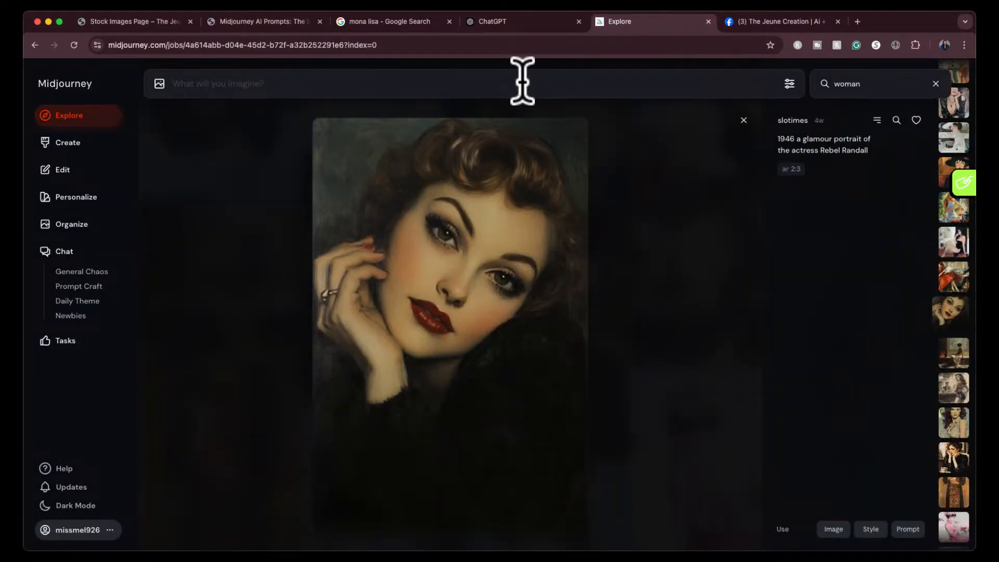
key(super+v)
- Set the stylization to 750 and the mode to Raw, submit the prompt, and close the generation settings
click(789, 83)
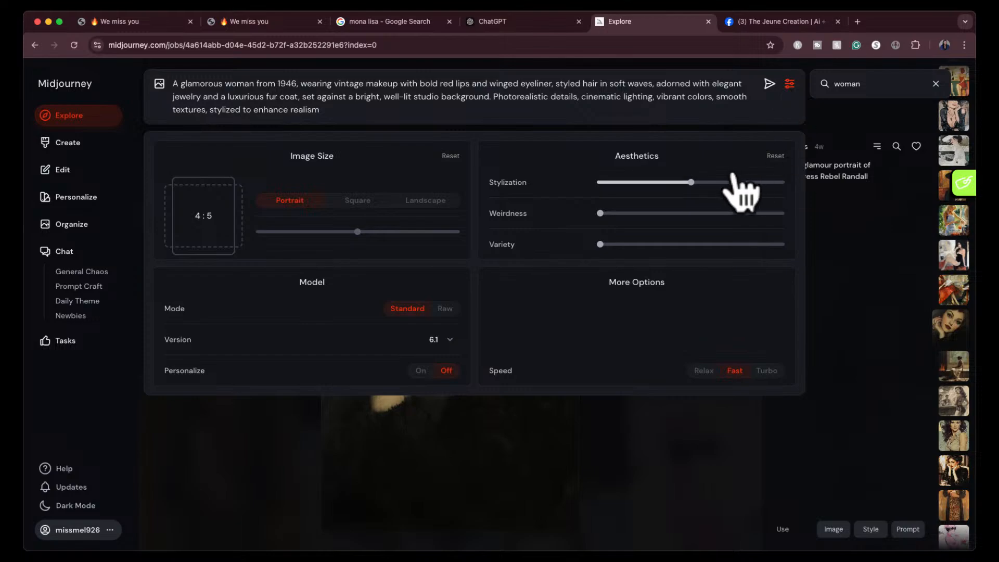
drag(731, 182, 737, 182)
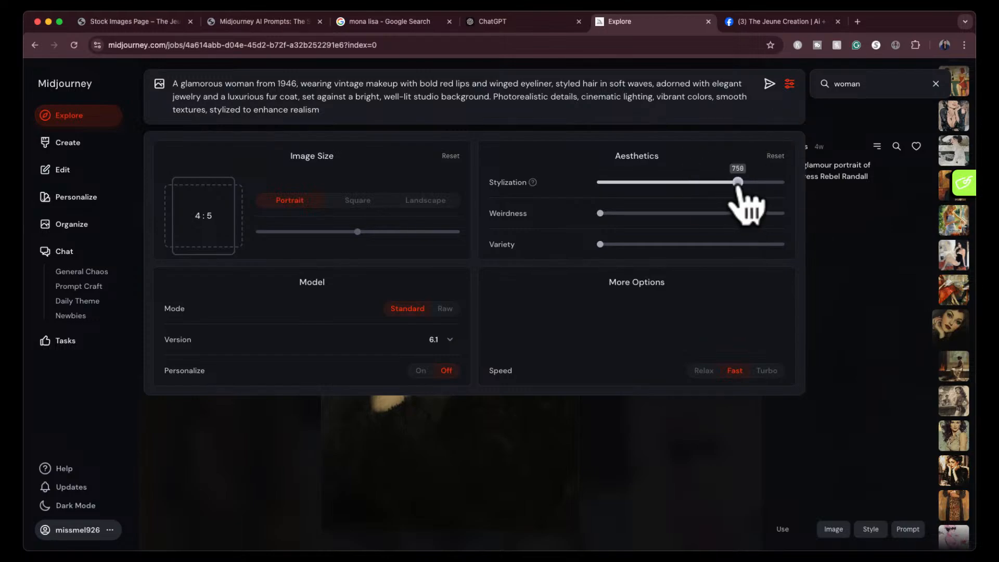
click(446, 310)
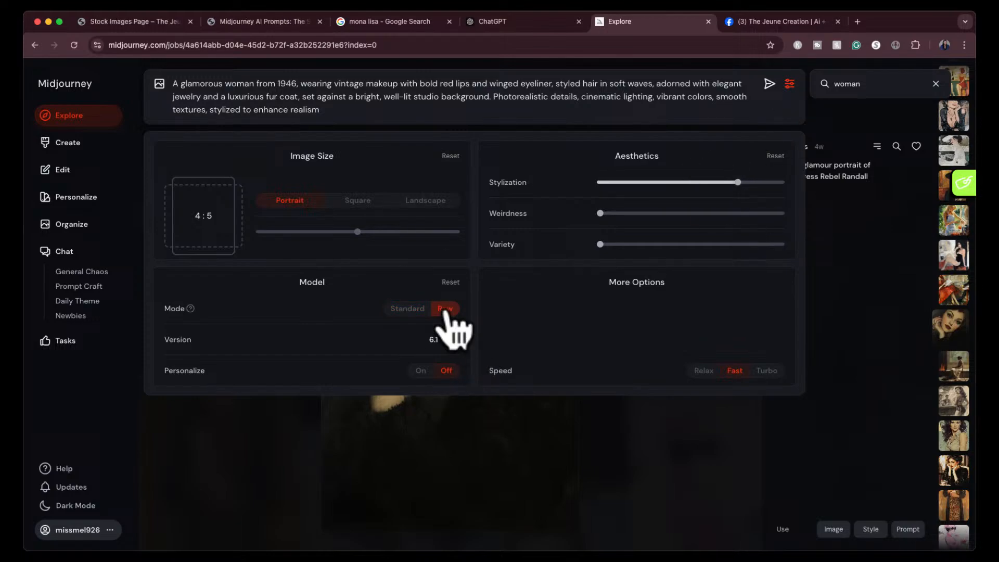
click(769, 85)
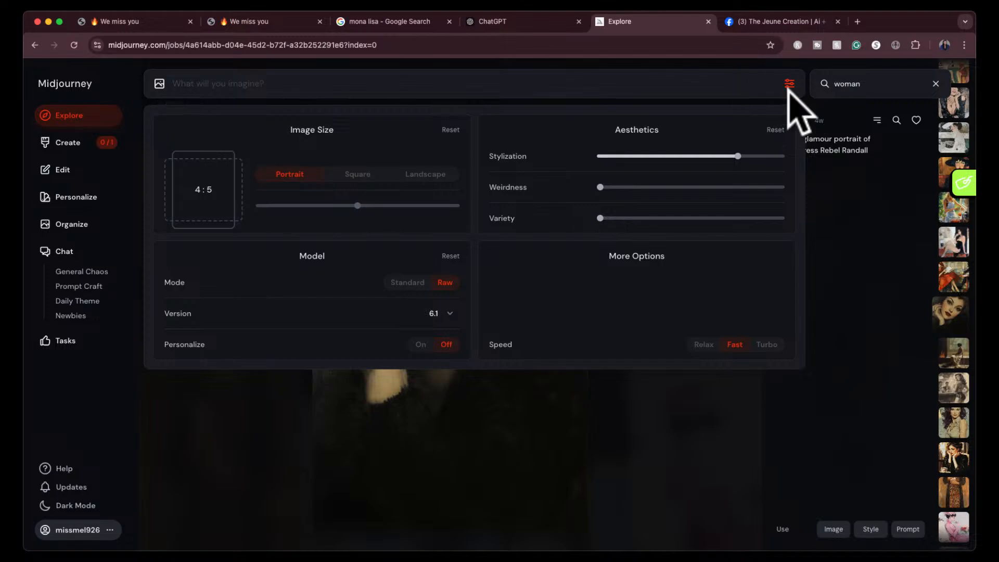
click(787, 84)
- Close the reference portrait and view the new 1946 glamour images on the Create page, enlarging the first one
click(744, 124)
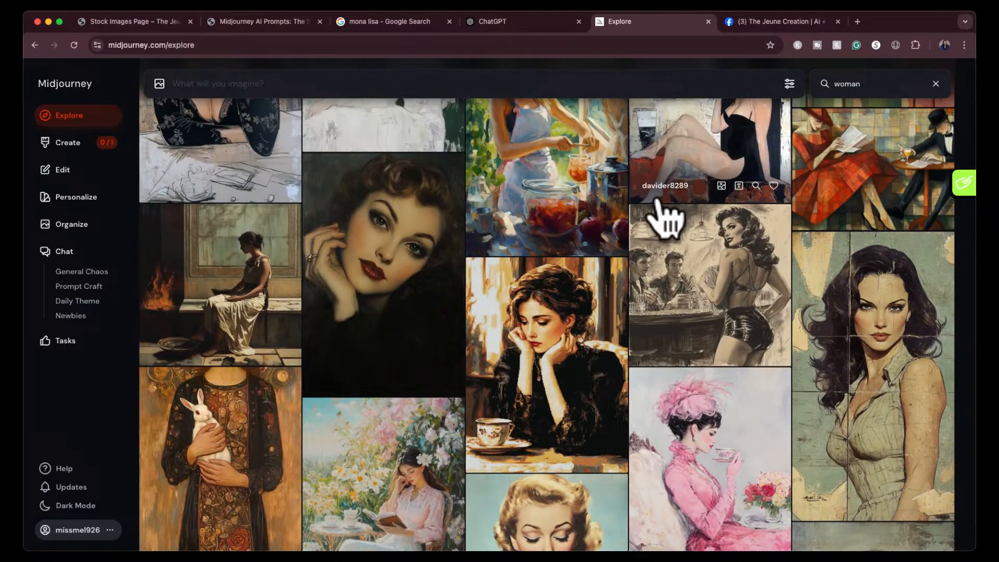
click(69, 147)
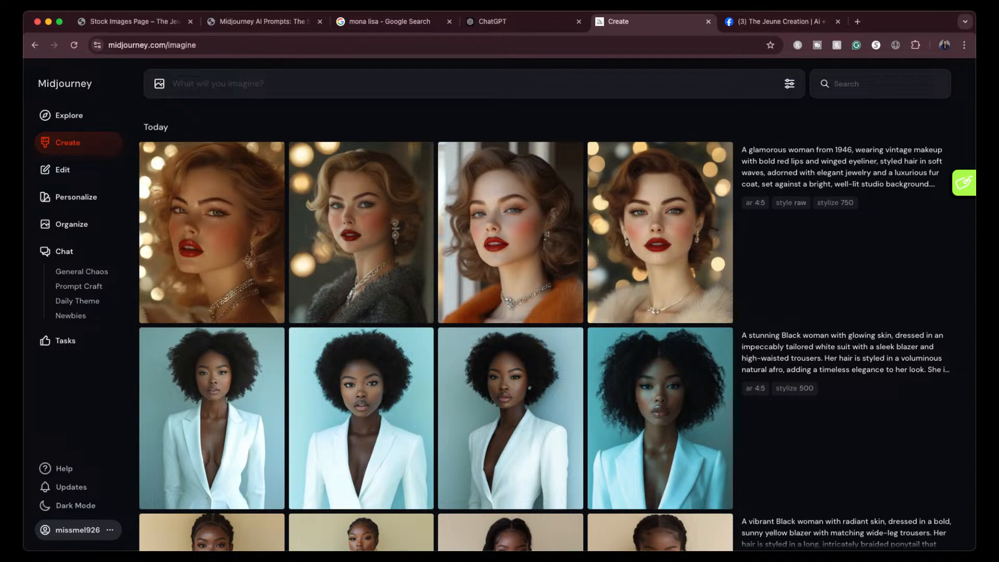
click(235, 251)
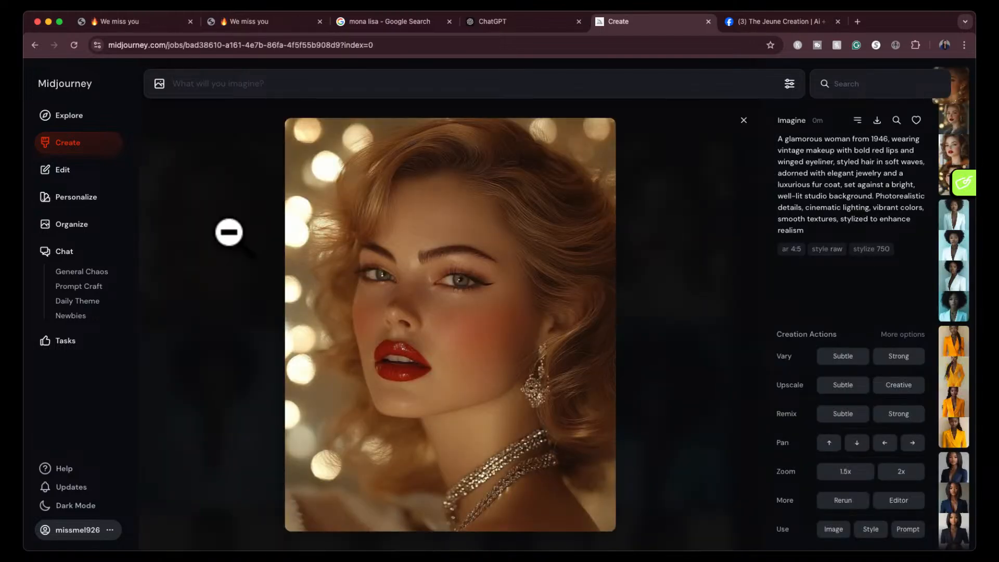
click(743, 120)
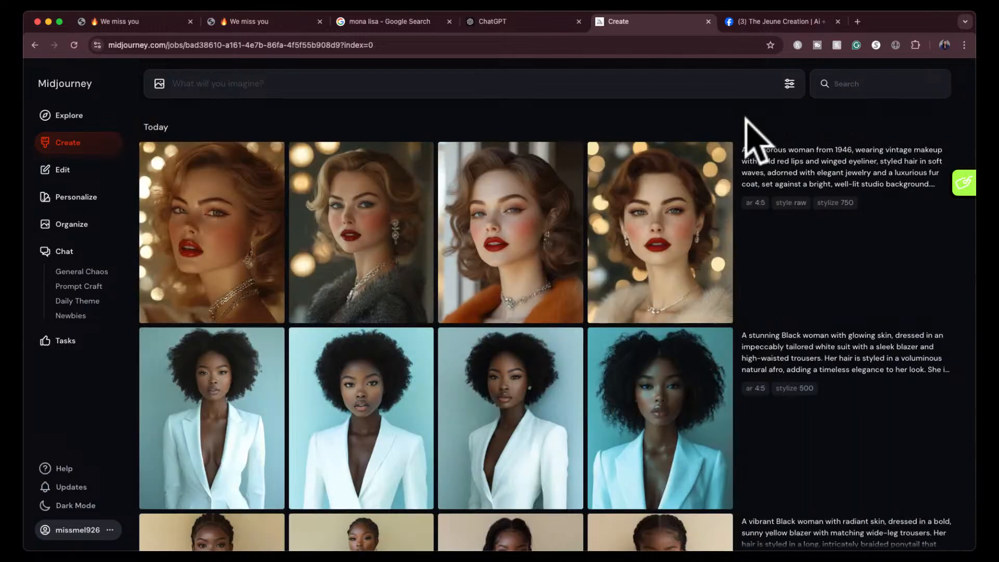
- Switch to ChatGPT and send "give us 5 more variations with different women of race, african american, latina, asian, indian, mixed race"
click(536, 23)
click(423, 495)
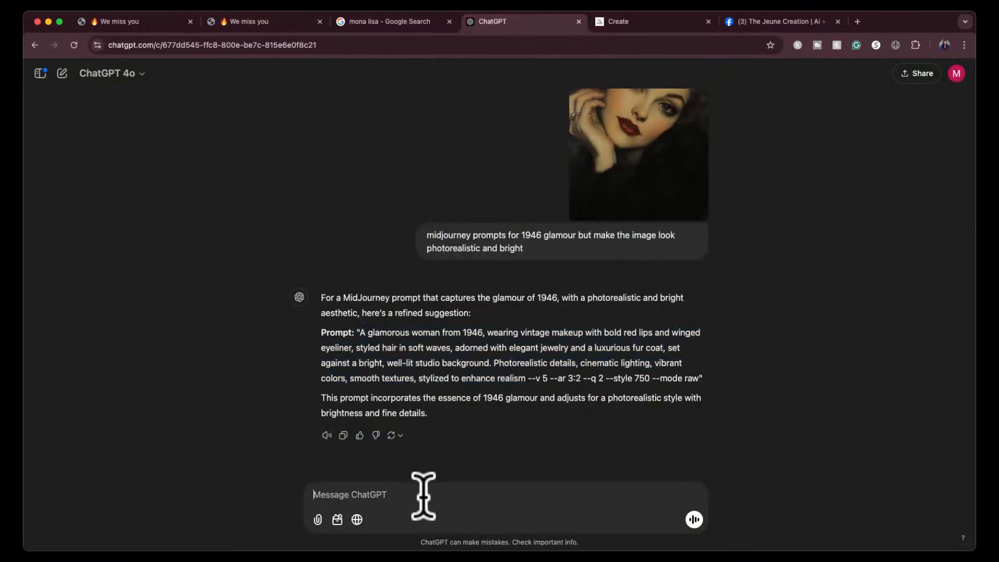
text(give us 5 more variations with )
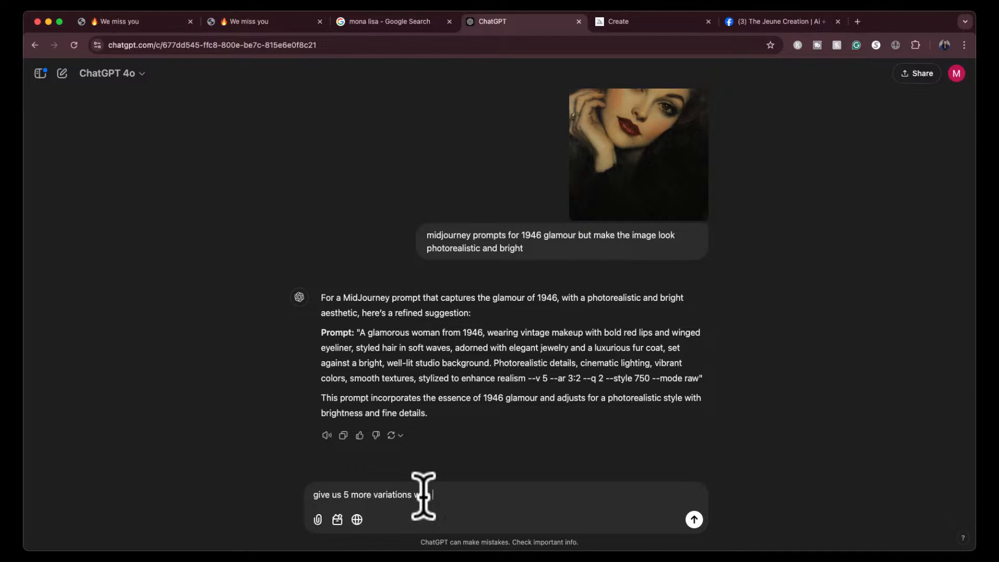
text(different women of race, african ame)
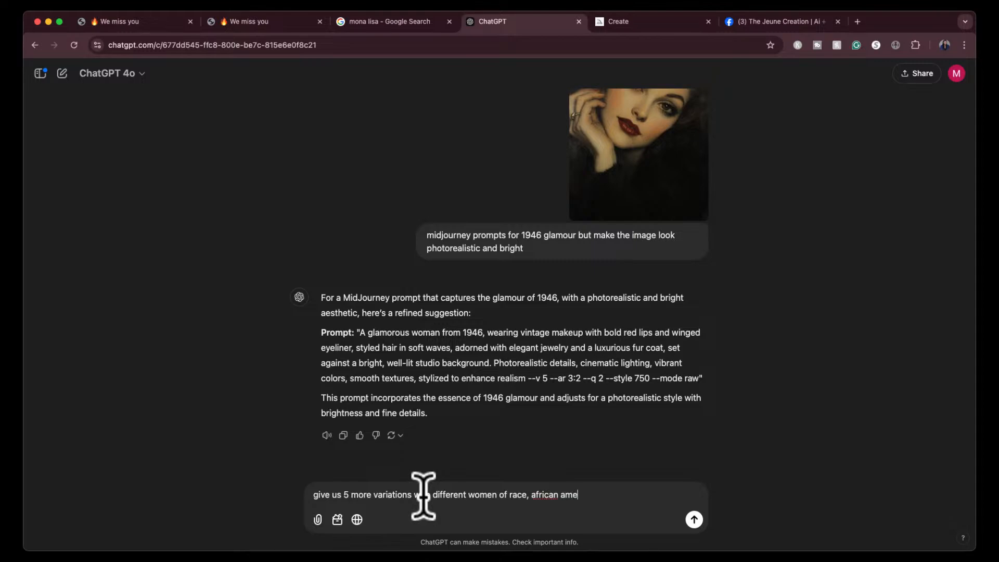
text(rican, latina, asian ,)
key(BackSpace)
key(BackSpace)
text(, indian,)
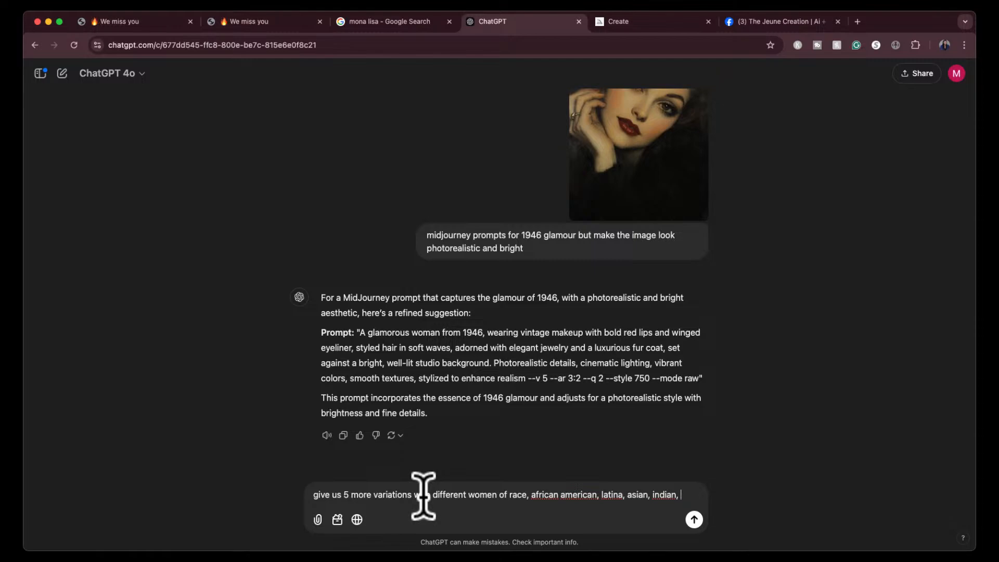
text(mixed )
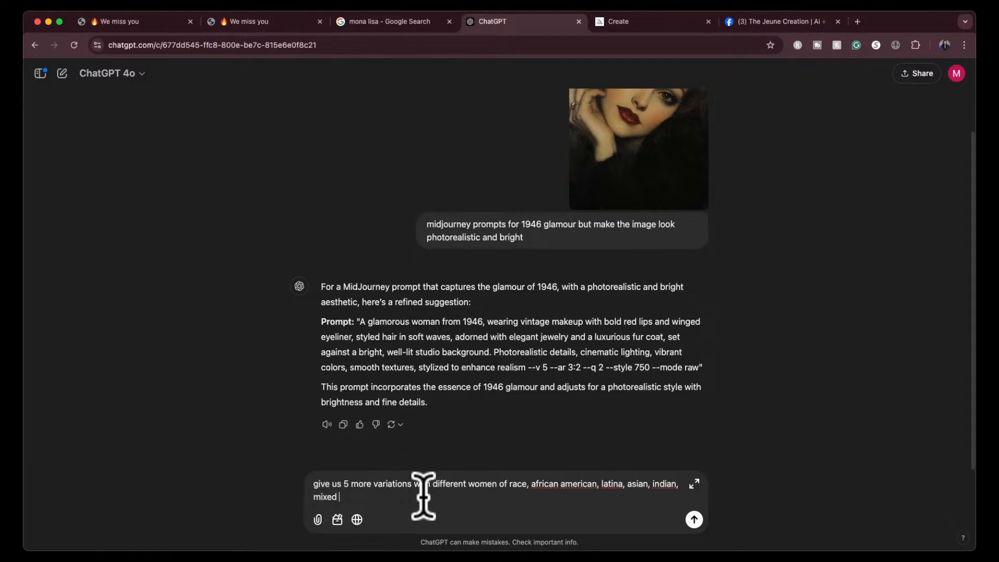
text(race)
key(Return)
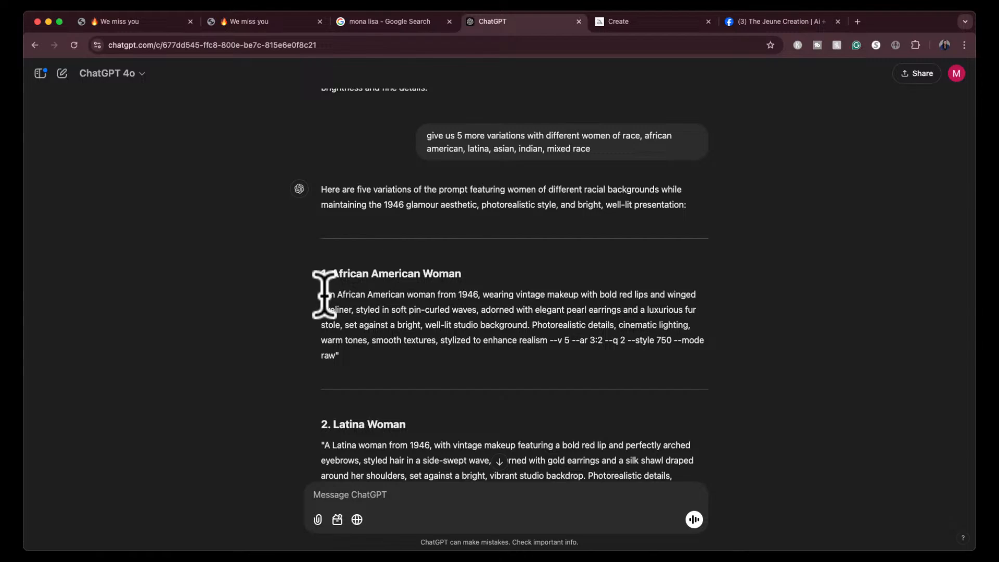
- Copy the African American woman prompt up to "stylized to enhance realism" into Midjourney, check the generation settings, and submit it
drag(324, 295, 546, 344)
key(super+c)
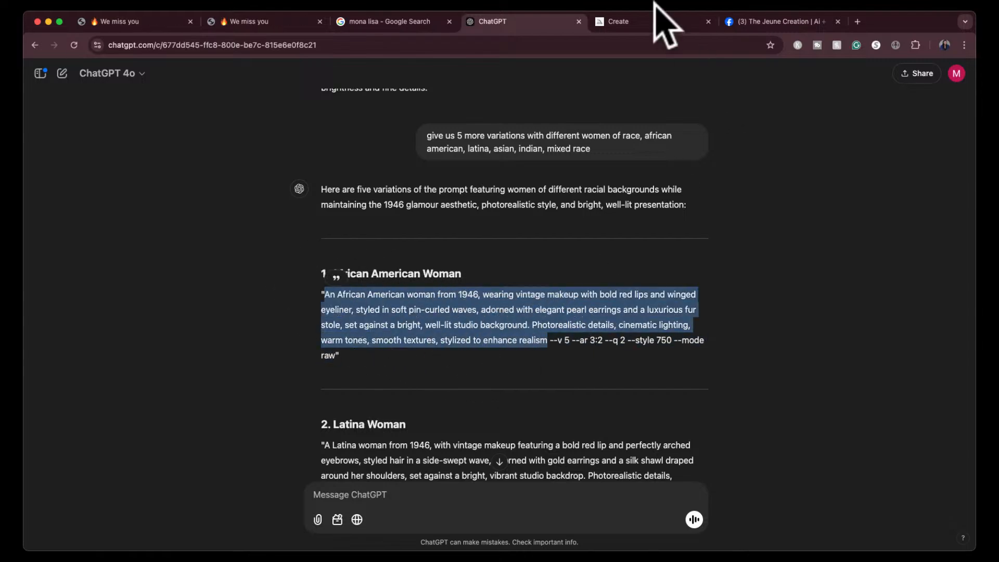
click(655, 21)
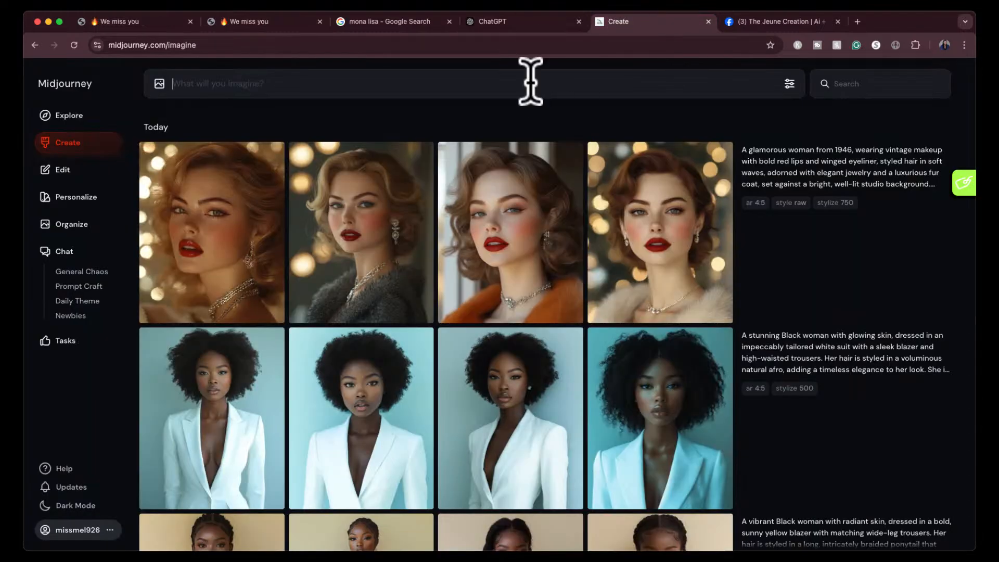
key(super+v)
click(524, 21)
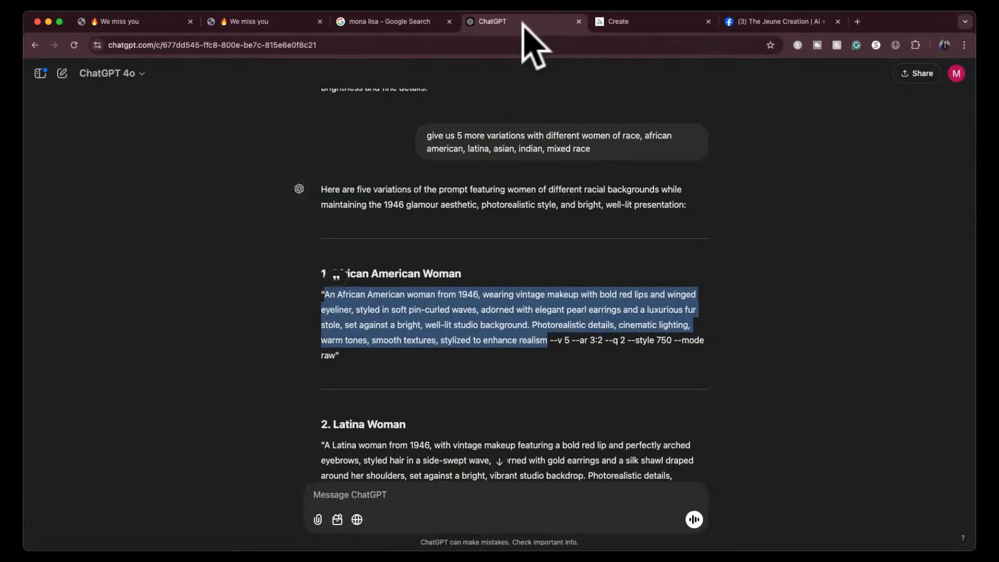
click(653, 22)
click(789, 84)
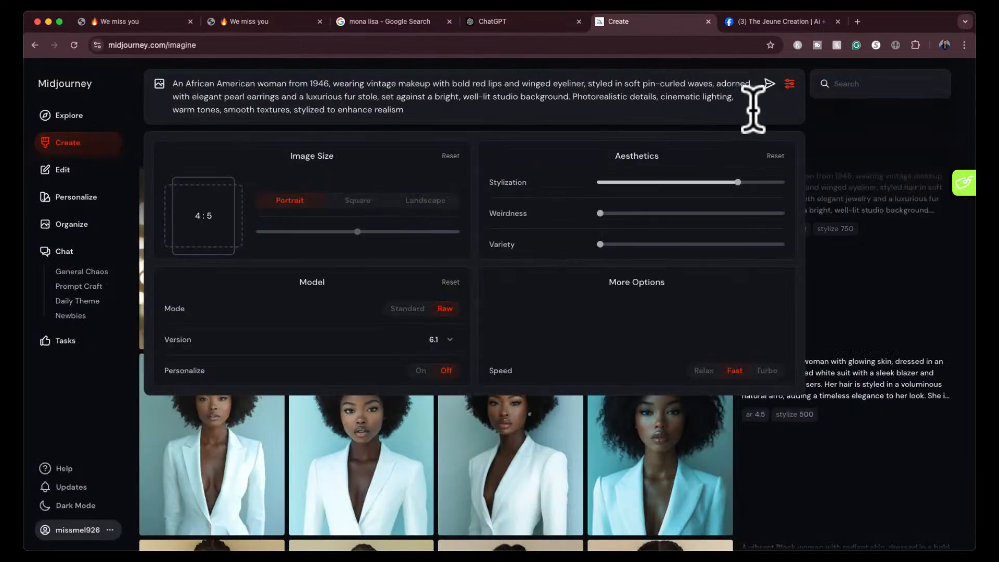
click(769, 84)
click(789, 83)
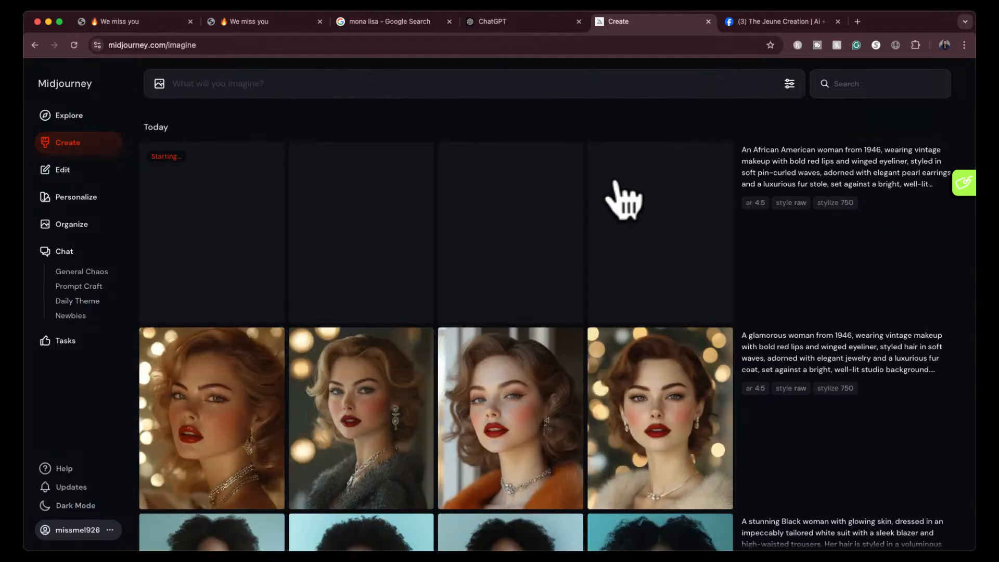
- Copy the Latina woman prompt from ChatGPT, without its parameters, into Midjourney's prompt field and submit it
click(525, 21)
scroll(486, 312, down, 3)
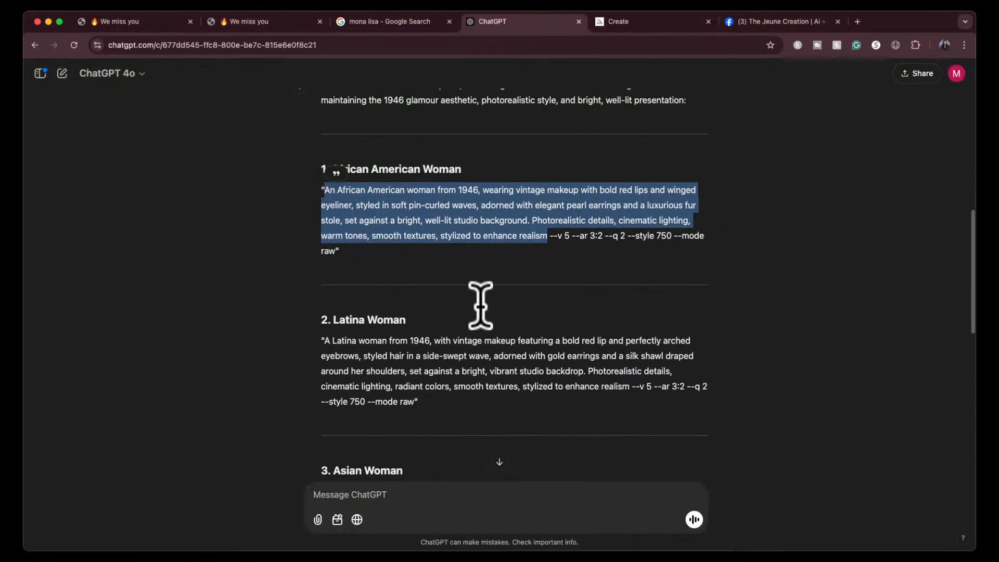
scroll(481, 306, down, 2)
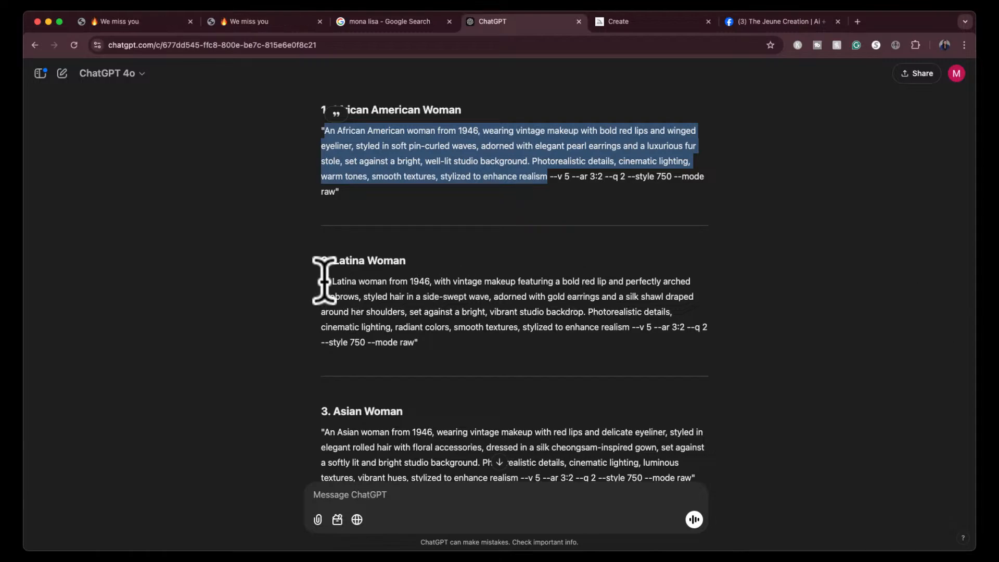
drag(325, 281, 631, 323)
key(cmd+c)
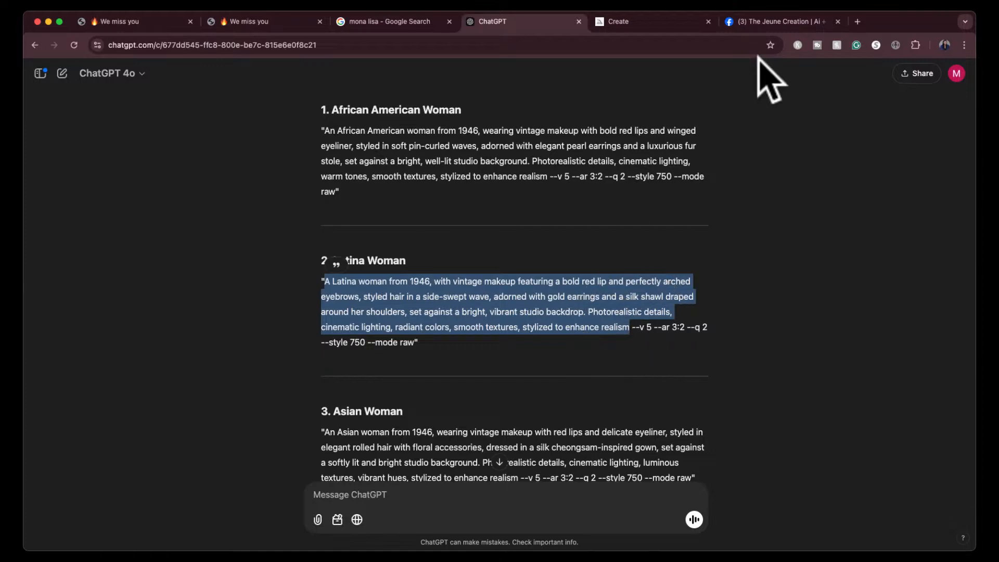
click(658, 21)
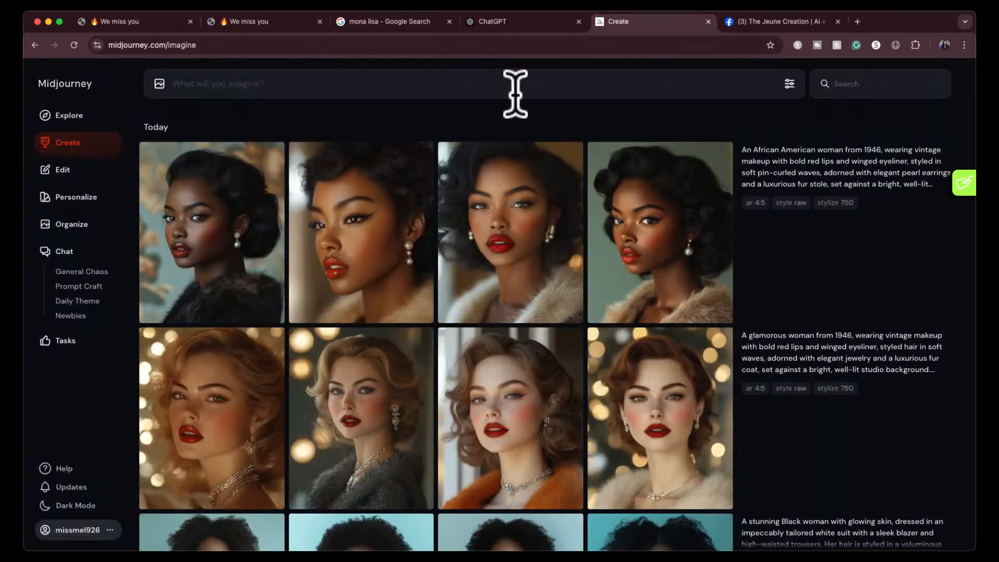
click(437, 84)
key(cmd+v)
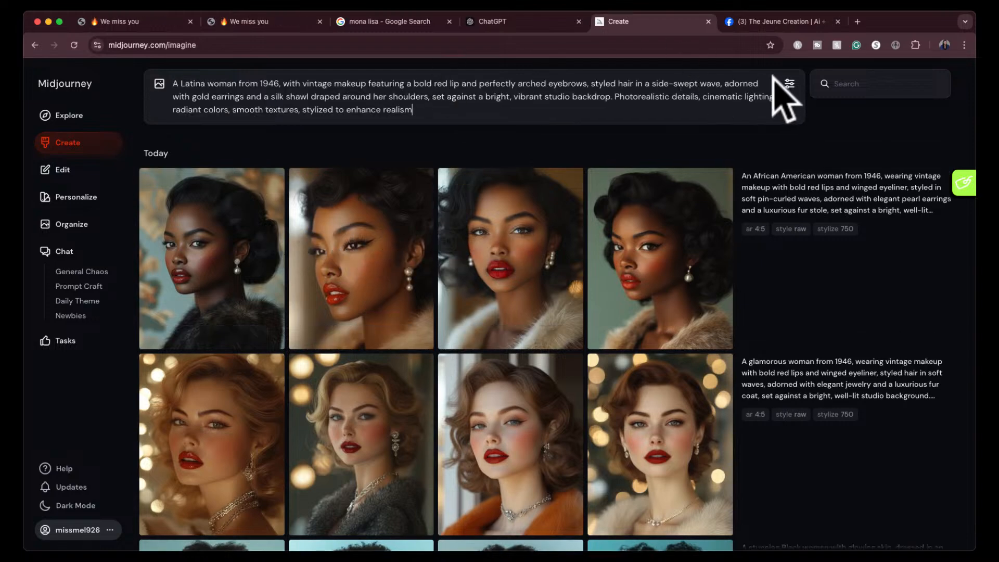
click(545, 21)
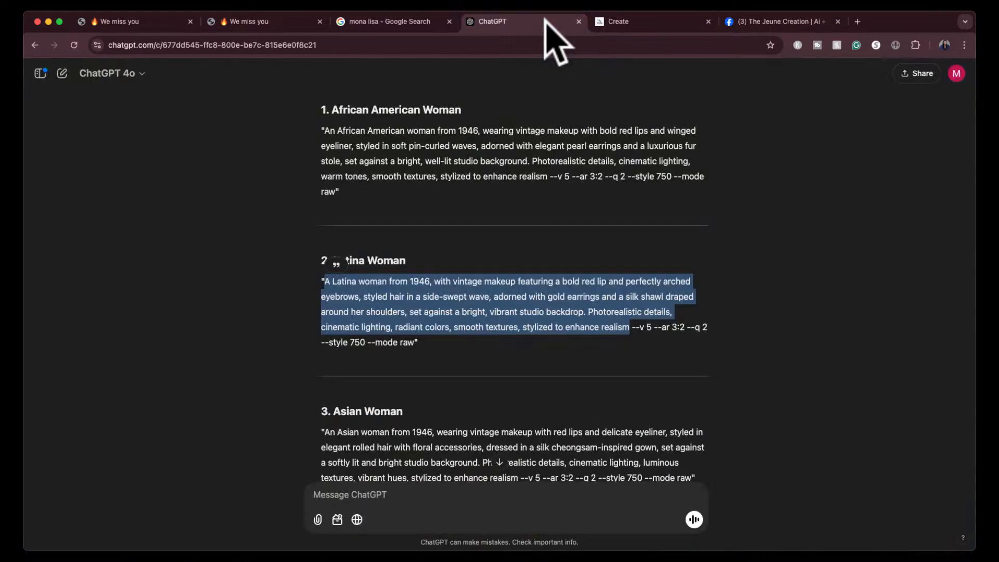
click(619, 22)
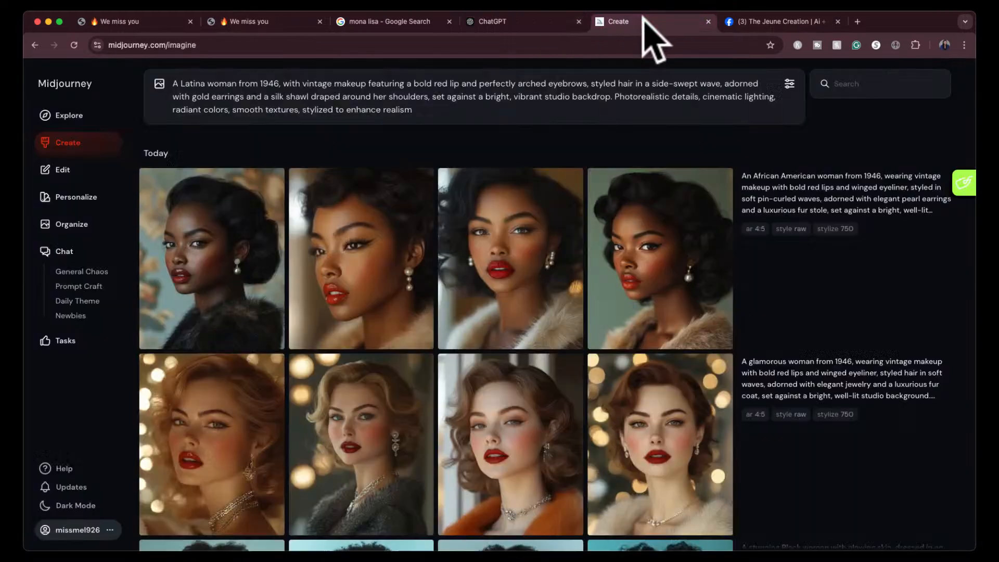
key(Return)
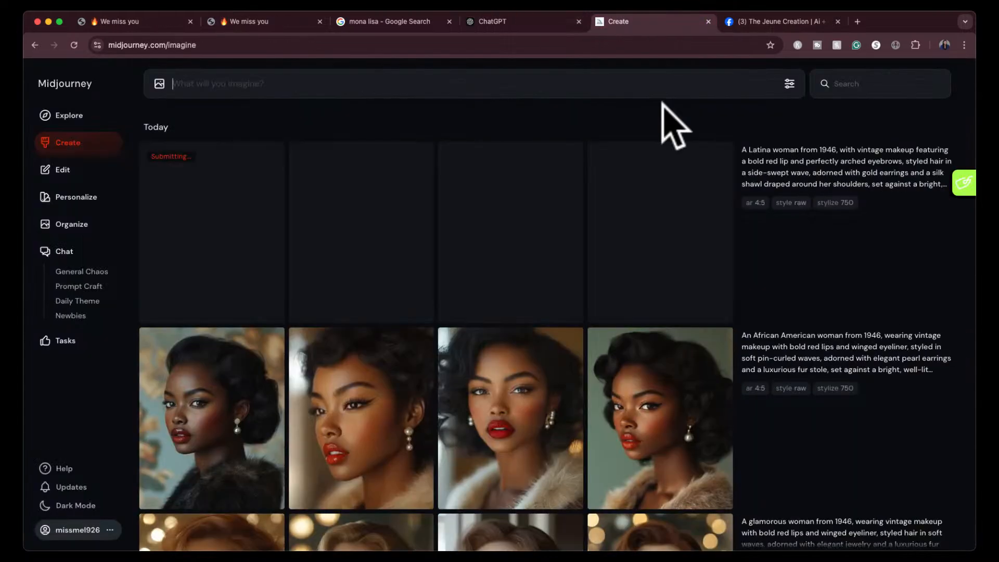
- View the four African American 1946 glamour images enlarged one after another, and return to the Create page
click(235, 415)
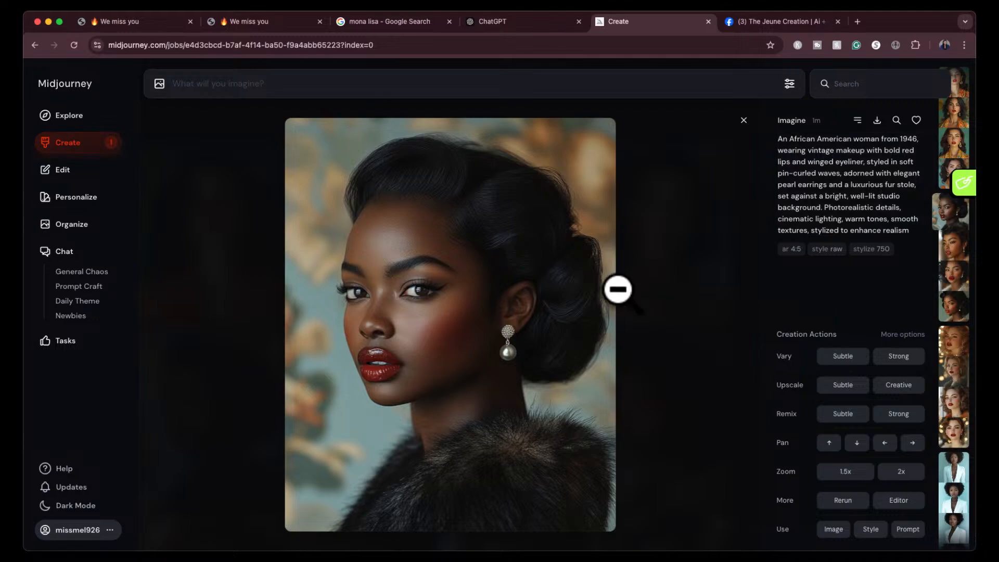
key(Right)
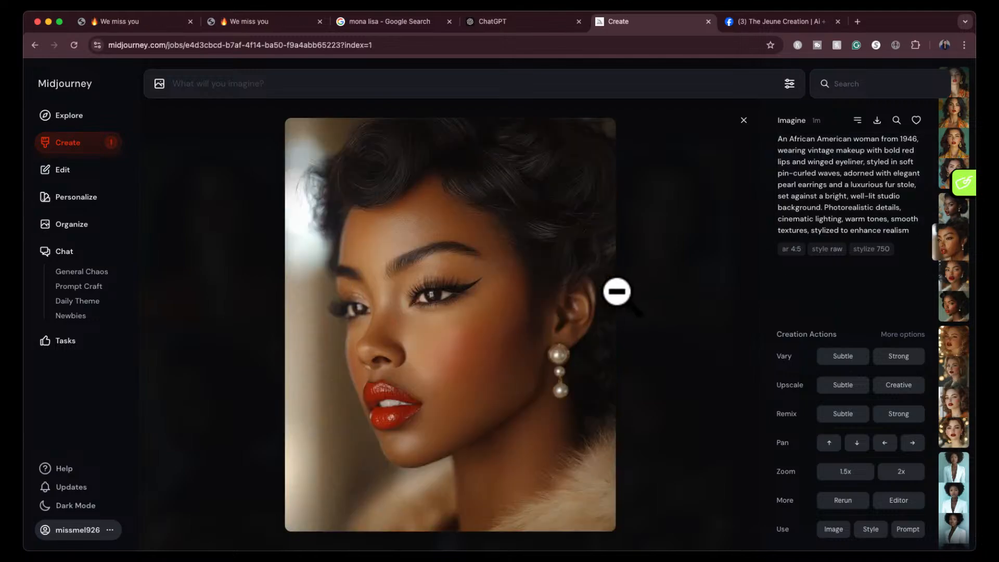
key(Right)
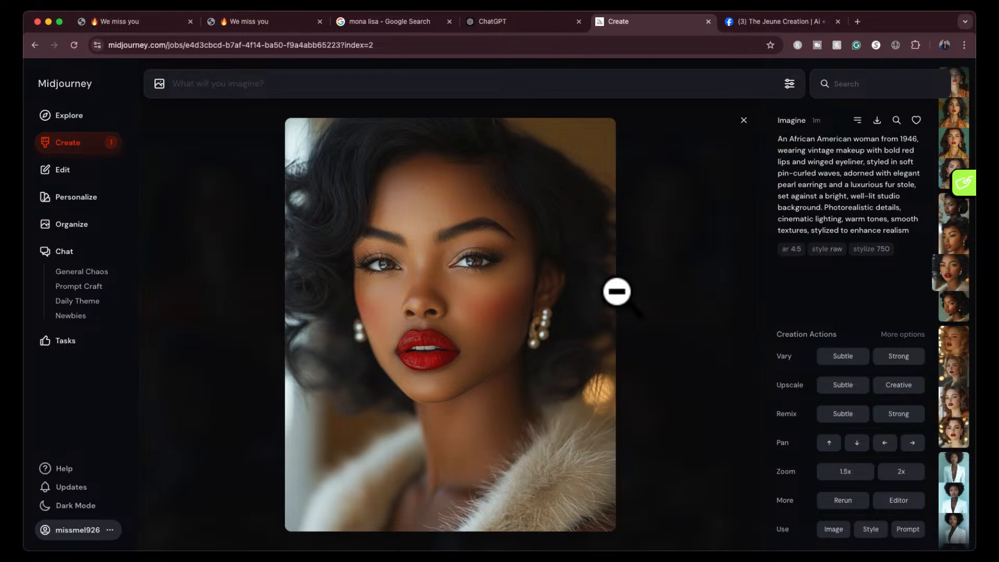
key(Right)
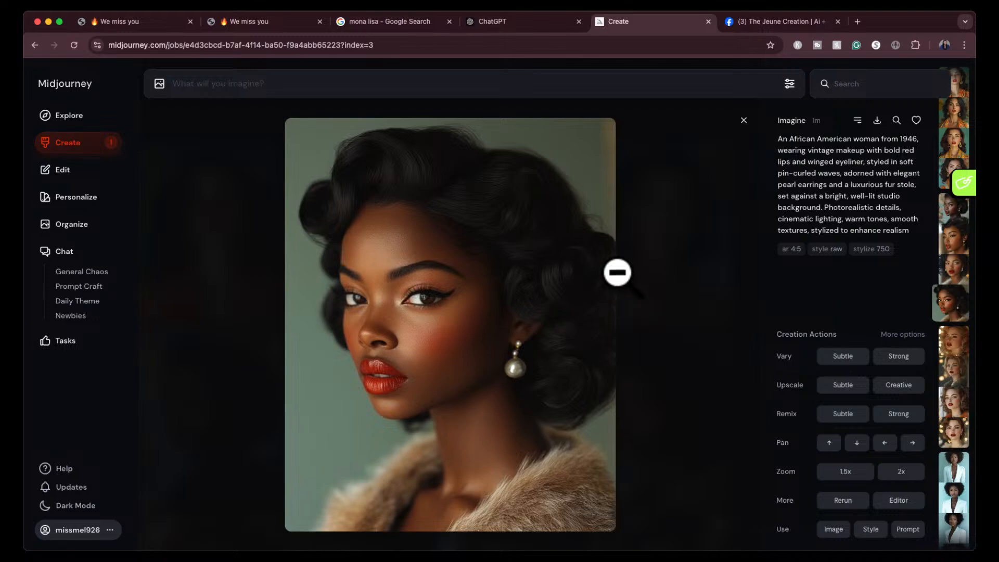
click(745, 131)
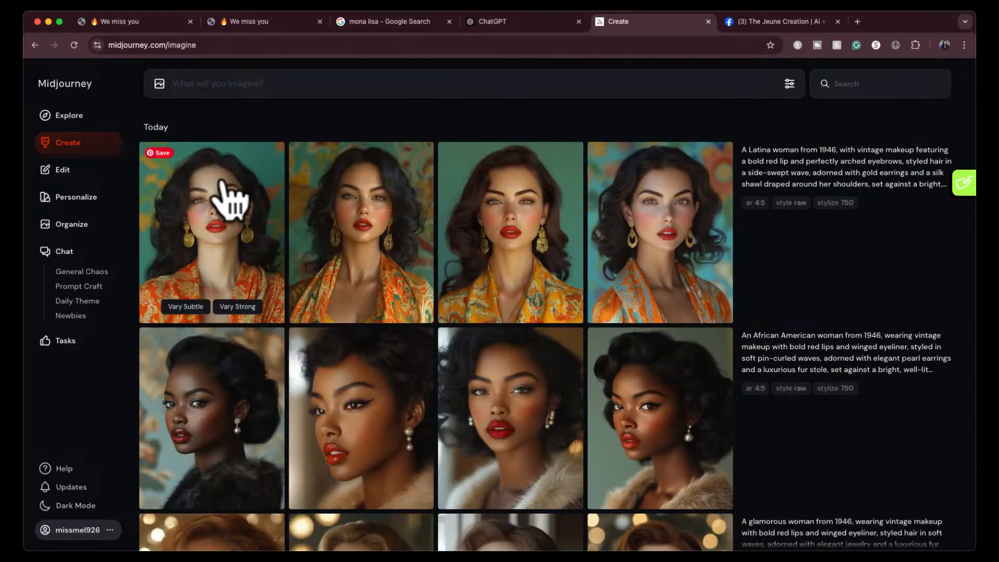
- View the four Latina 1946 glamour images enlarged one after another
click(229, 200)
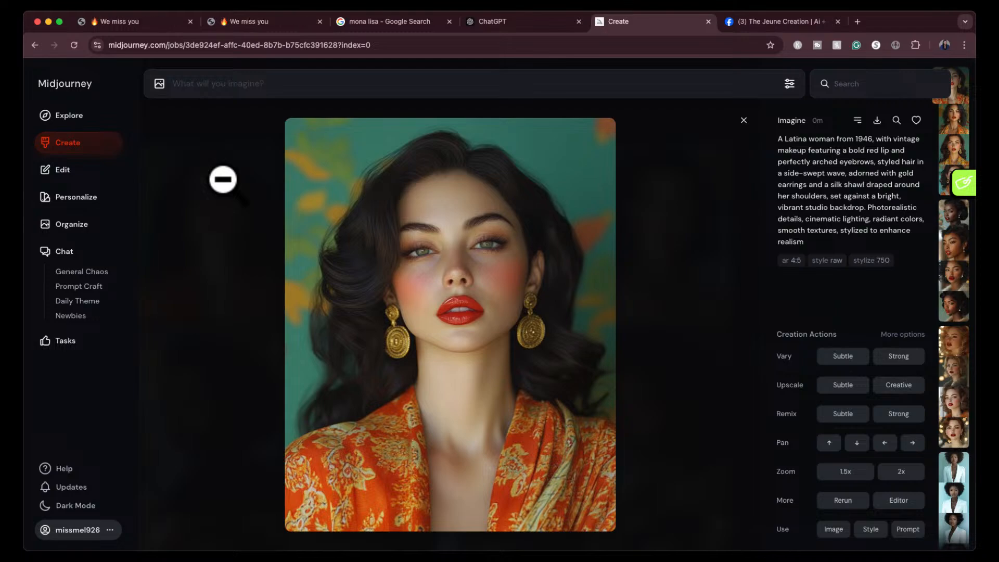
key(Right)
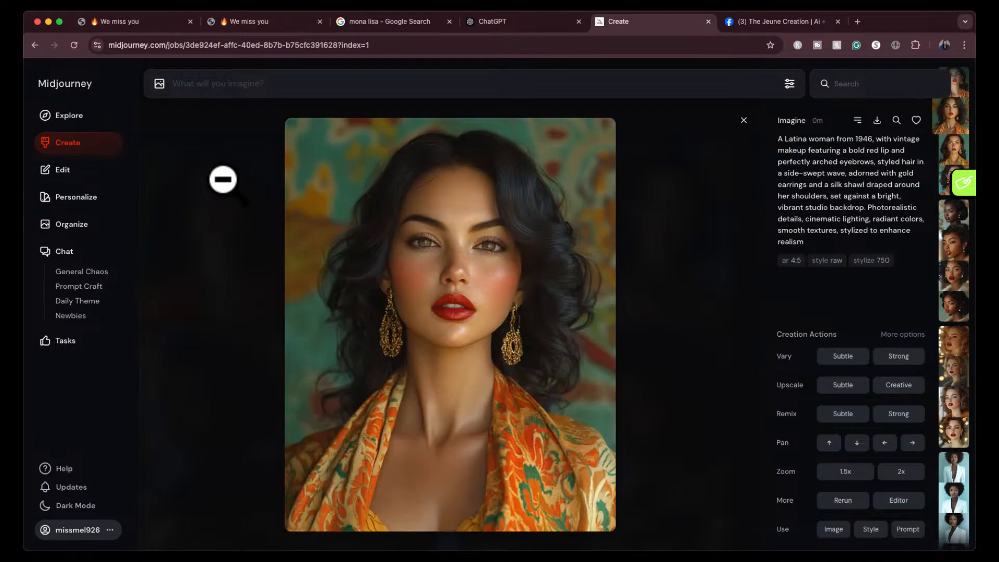
key(Right)
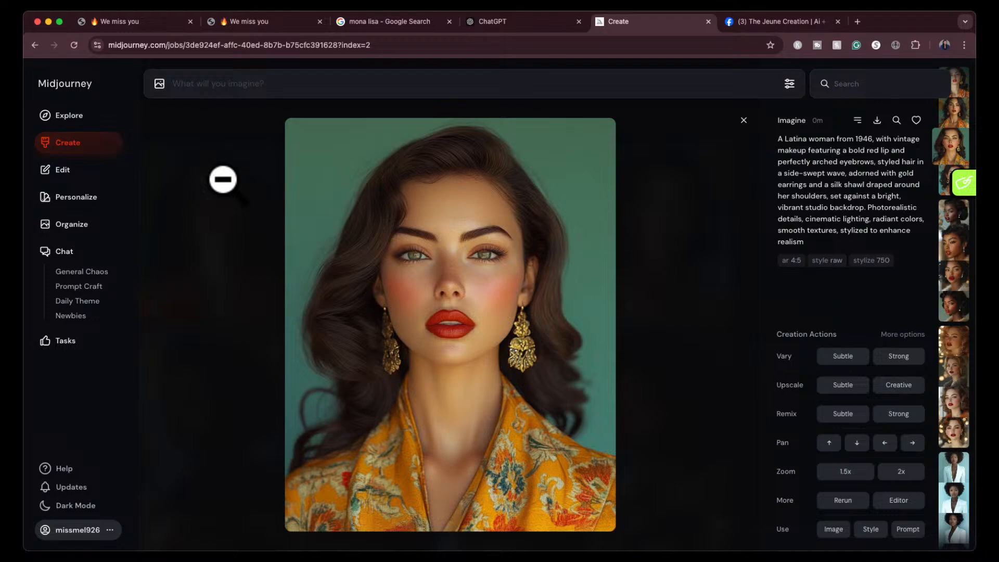
key(Right)
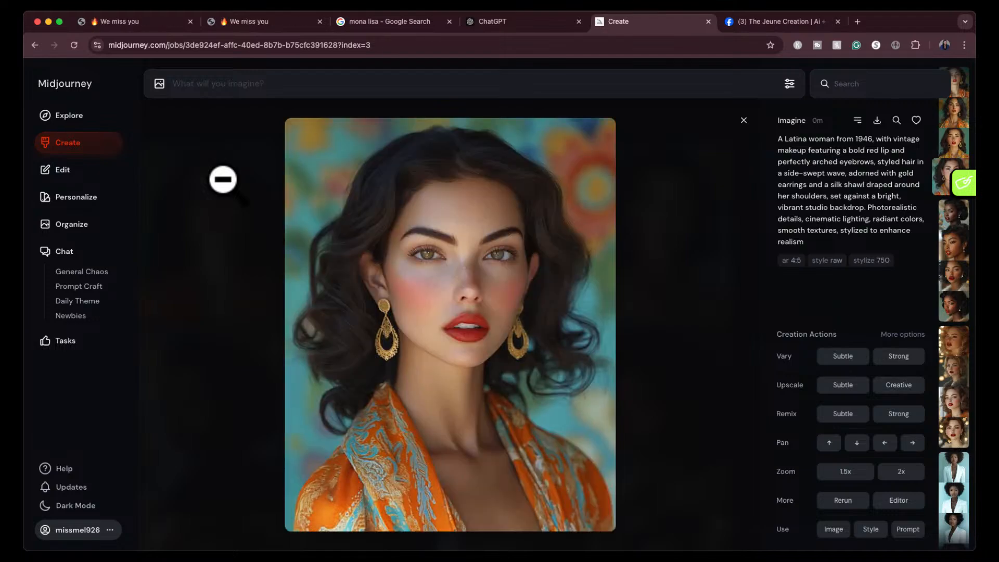
- Copy the Asian woman prompt from ChatGPT, ending at "stylized to enhance realism", into Midjourney's prompt field and submit it
click(526, 21)
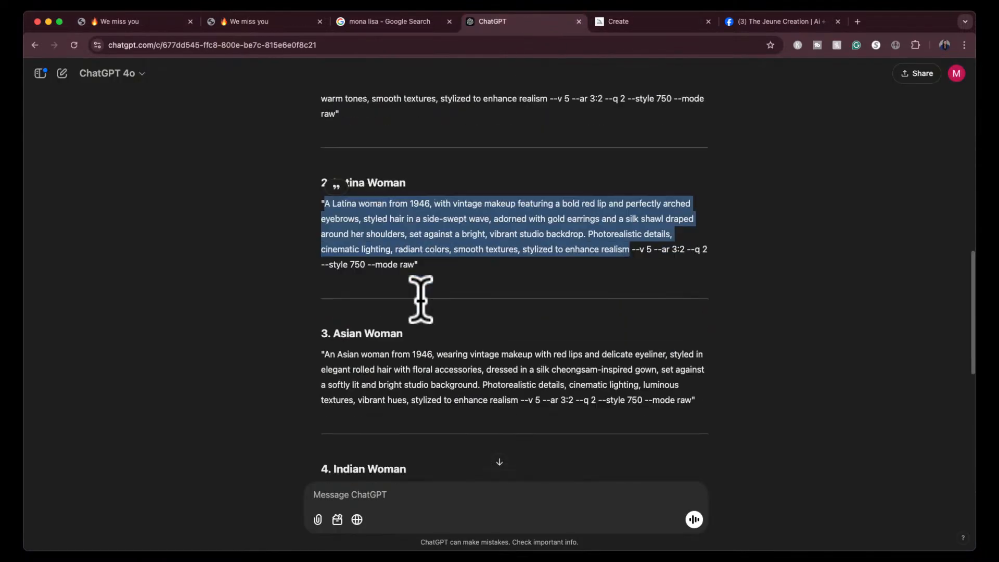
scroll(420, 299, down, 3)
drag(325, 237, 517, 286)
key(super+c)
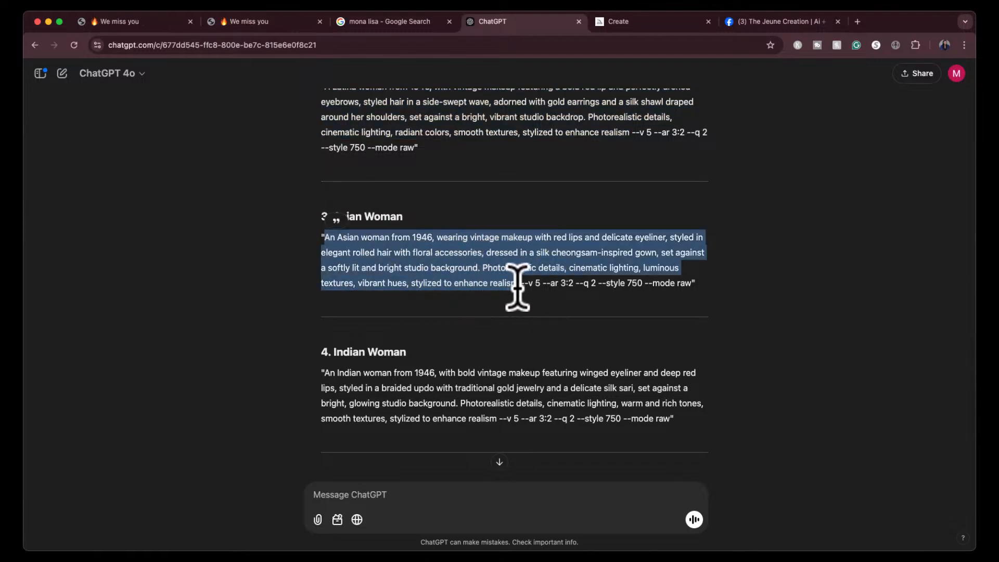
click(658, 21)
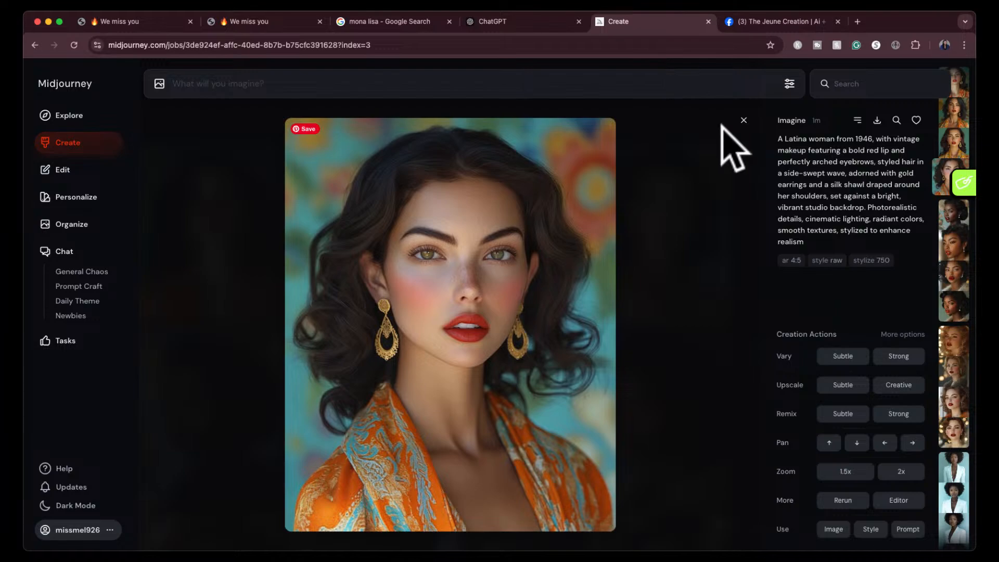
click(700, 83)
key(super+v)
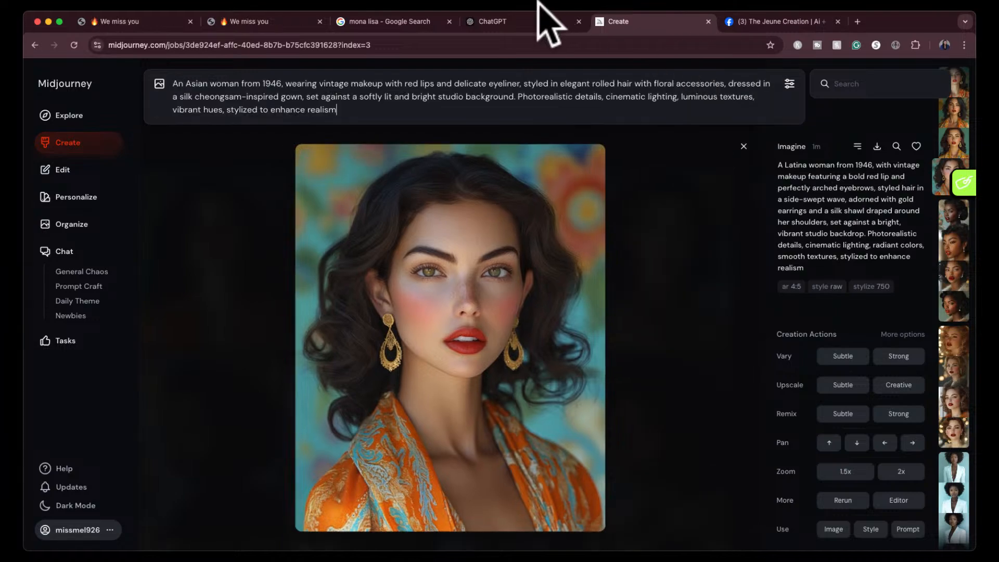
click(535, 16)
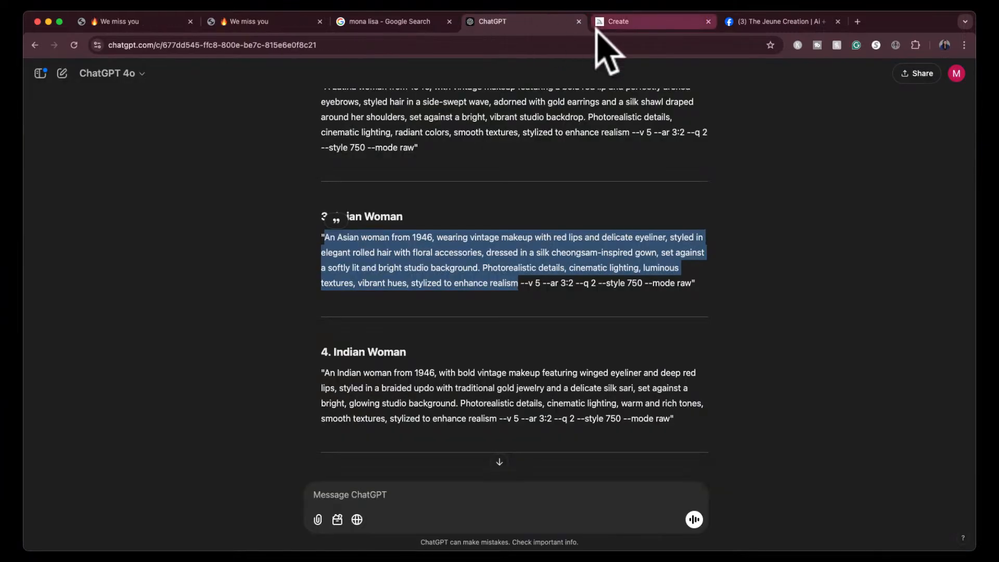
click(667, 19)
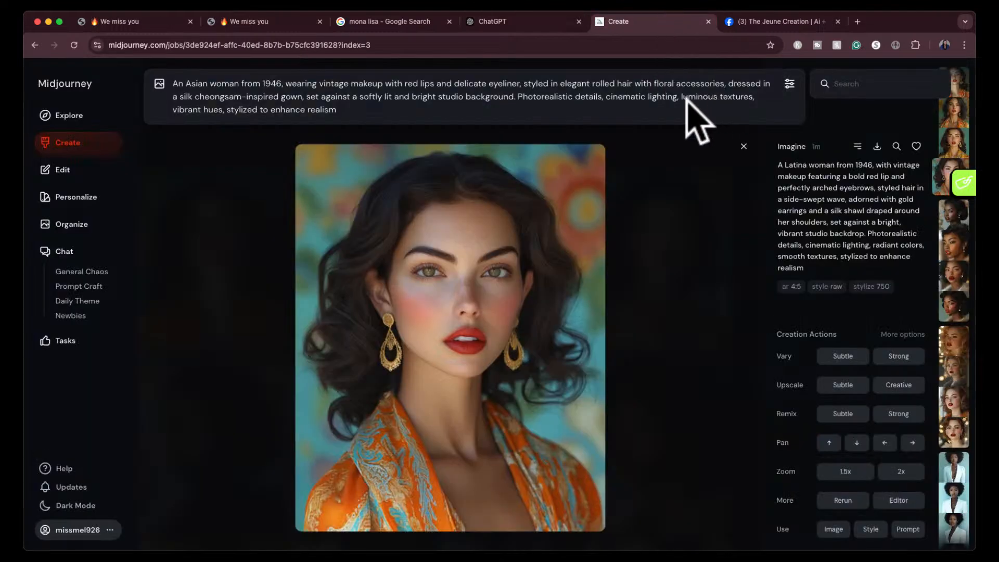
key(Return)
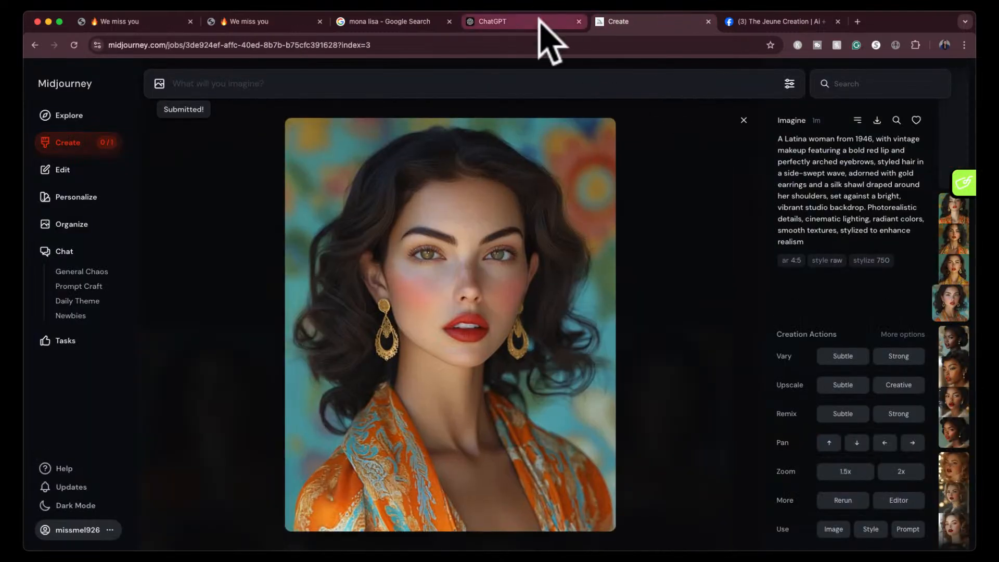
- Copy the Indian woman prompt from ChatGPT, ending at "stylized to enhance realism", into Midjourney's prompt field and submit it
click(536, 21)
scroll(432, 364, down, 3)
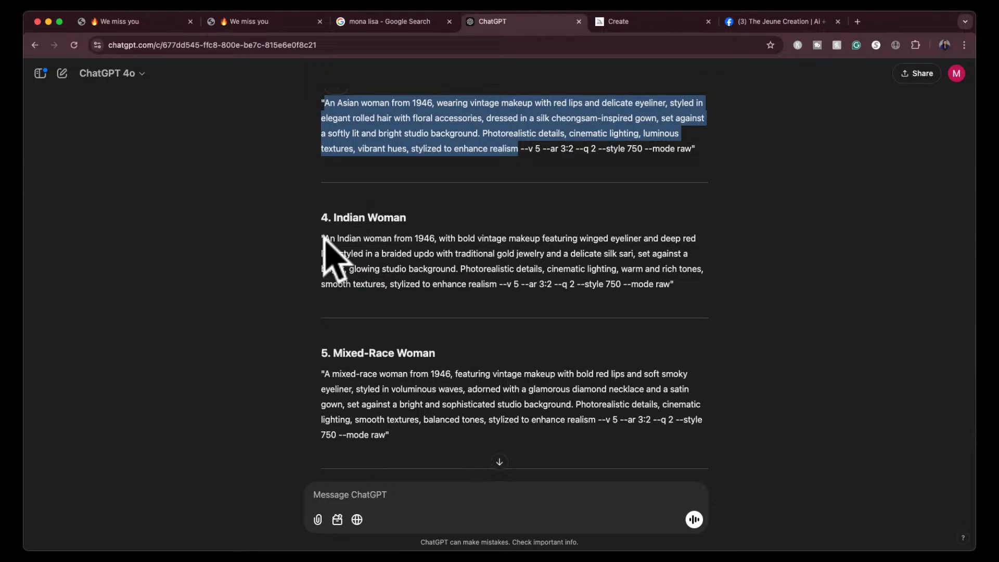
drag(323, 238, 498, 283)
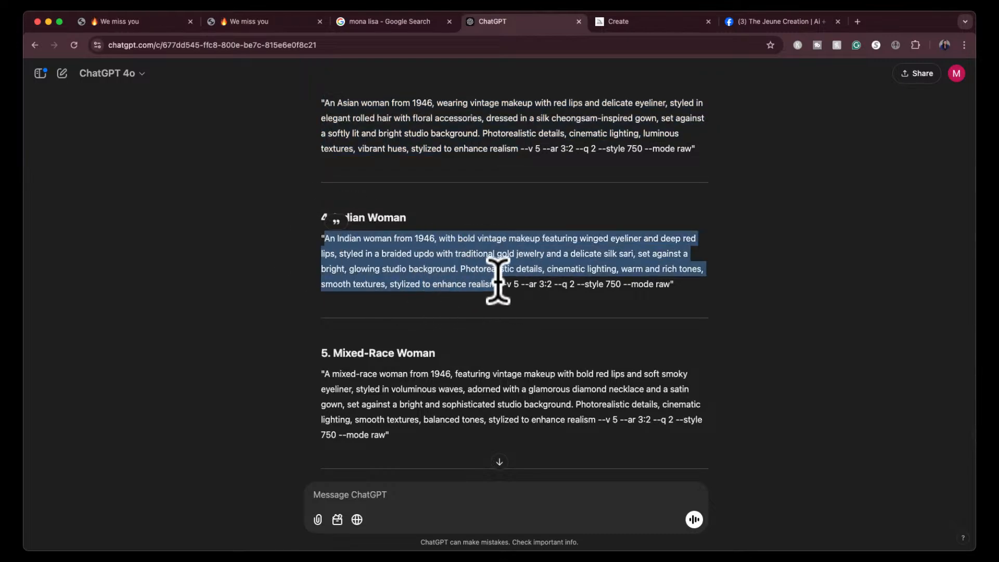
click(645, 21)
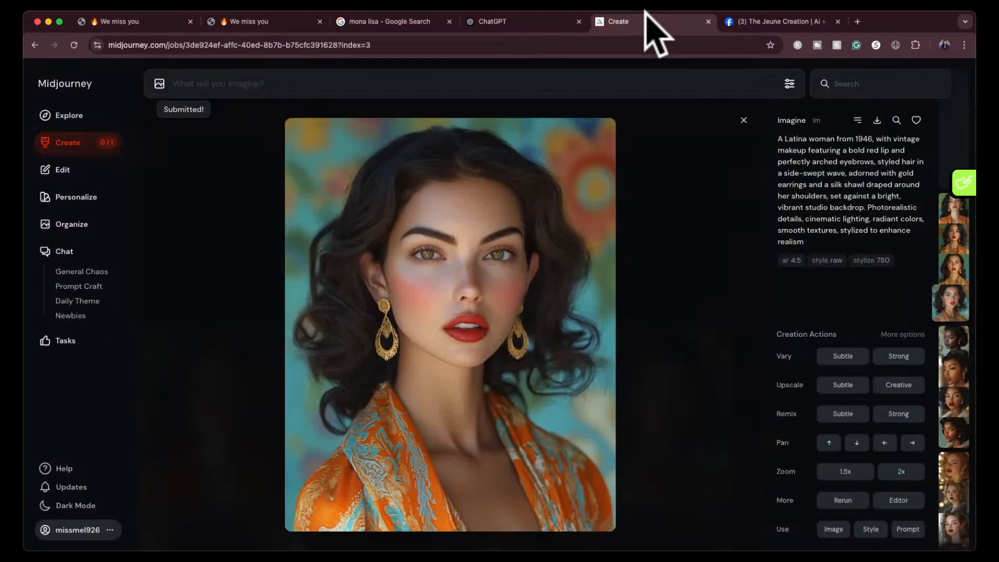
key(super+v)
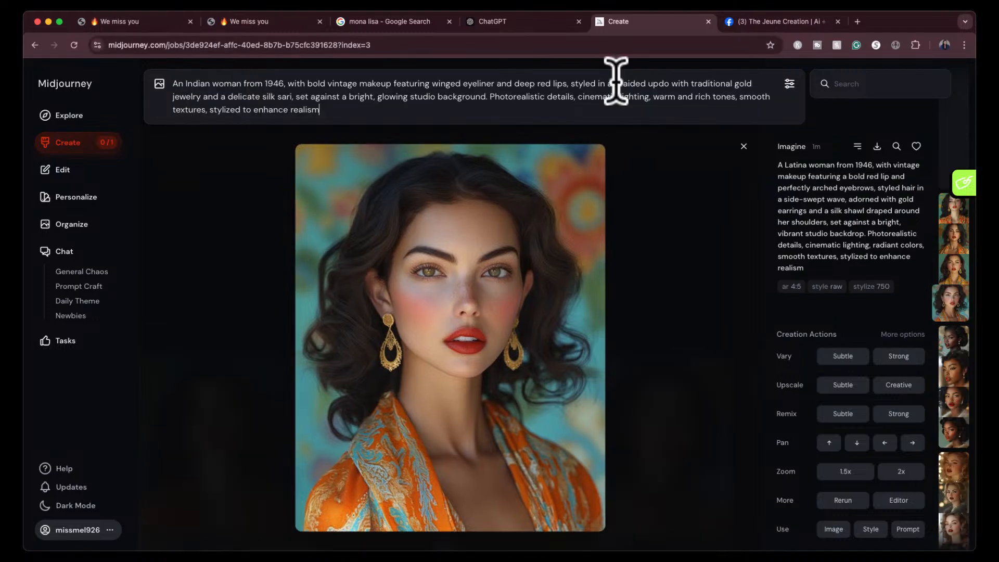
key(Return)
- Copy the mixed-race woman prompt from ChatGPT, ending at "--style 750", into Midjourney's prompt field and try to submit it
click(540, 23)
scroll(447, 327, down, 1)
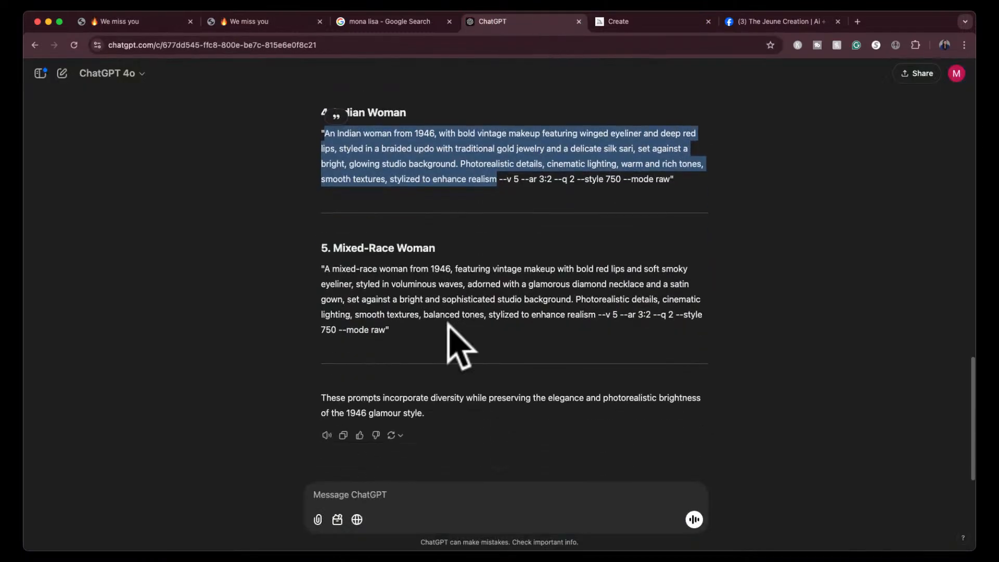
drag(325, 267, 336, 325)
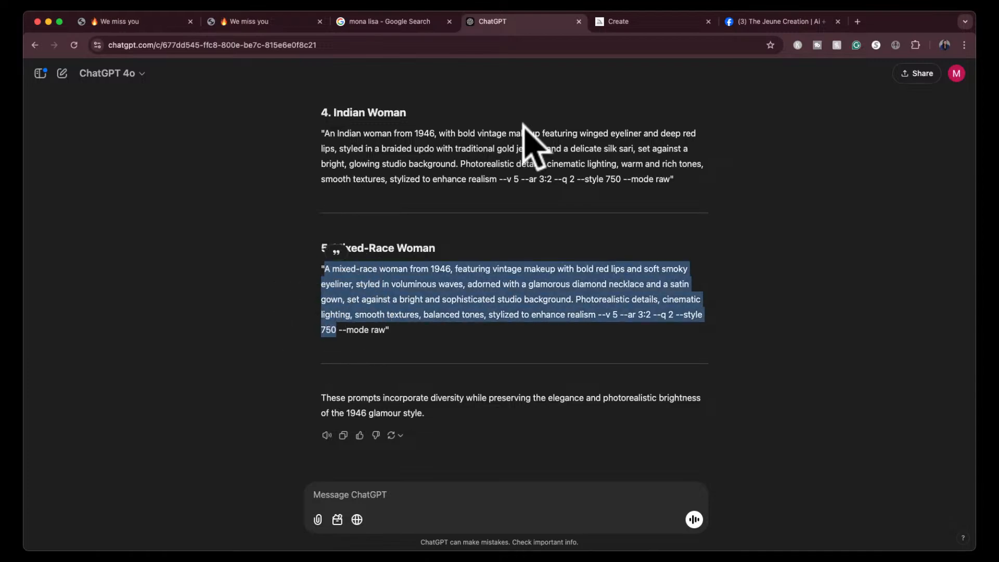
click(630, 22)
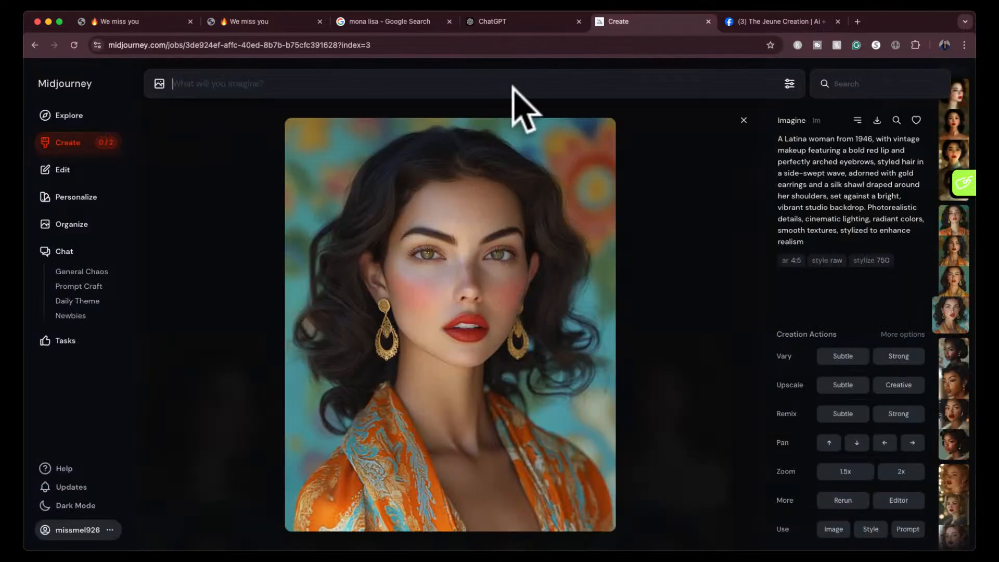
text(A mixed-race woman from 1946, featuring vintage makeup with bold red lips and soft smoky eyeliner, styled in voluminous waves, adorned with a glamorous diamond necklace and a satin gown, set against a bright and sophisticated studio background. Photorealistic details, cinematic lighting, smooth textures, balanced tones, stylized to enhance realism --v 5 --ar 3:2 --q 2 --stylize 750)
key(Return)
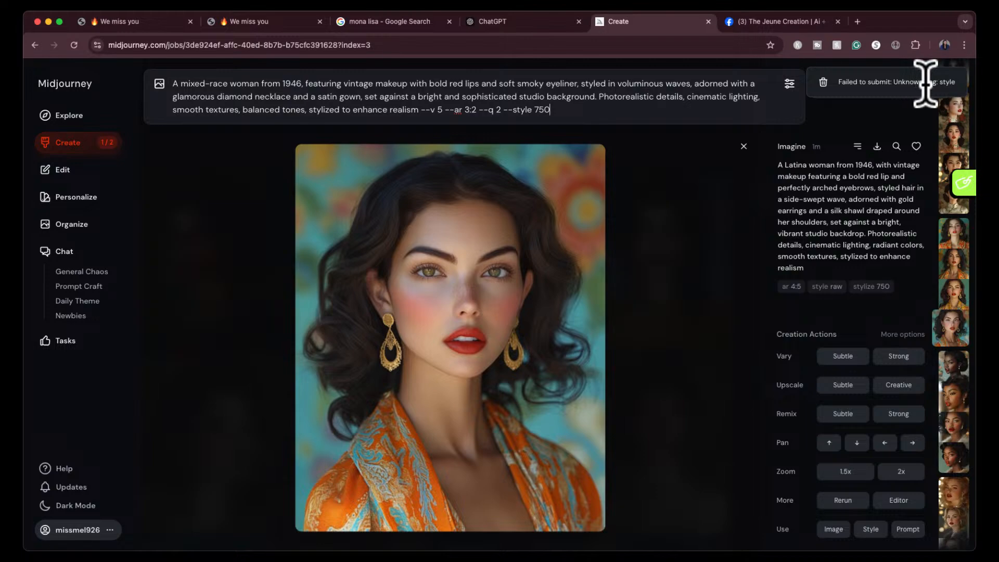
- Delete the parameters "--v 5 --ar 3:2 --q 2 --style 750" from the mixed-race woman prompt and submit it
drag(419, 104, 554, 103)
key(BackSpace)
key(Return)
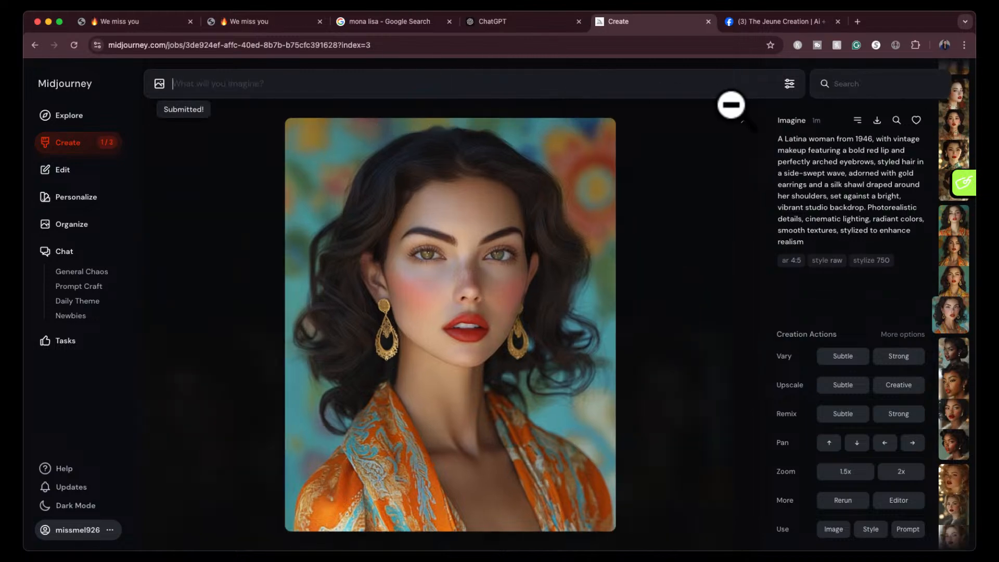
- Close the enlarged Latina image and view the four Asian 1946 glamour images enlarged one after another
click(744, 146)
scroll(508, 410, down, 1)
scroll(508, 410, down, 2)
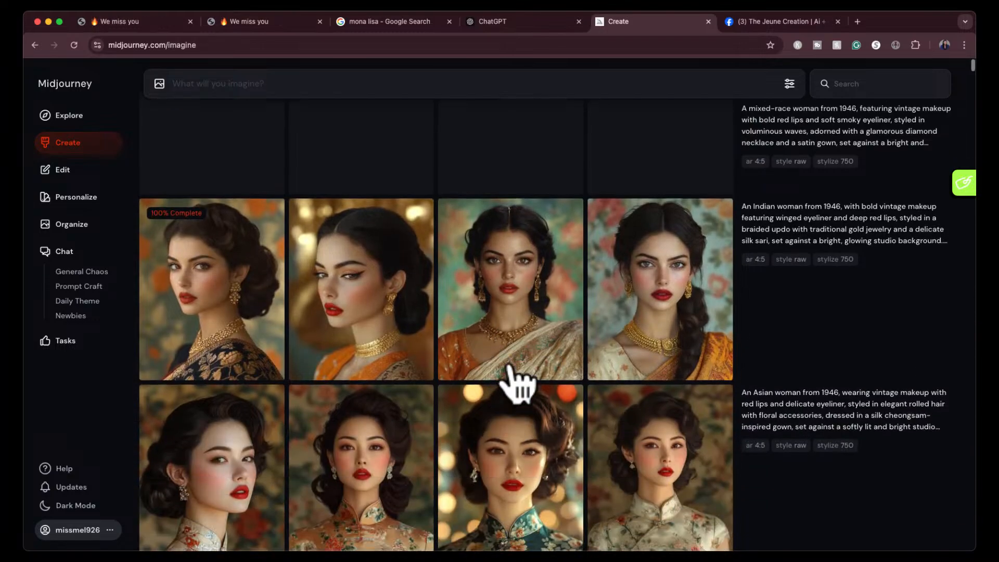
scroll(590, 396, down, 2)
click(224, 339)
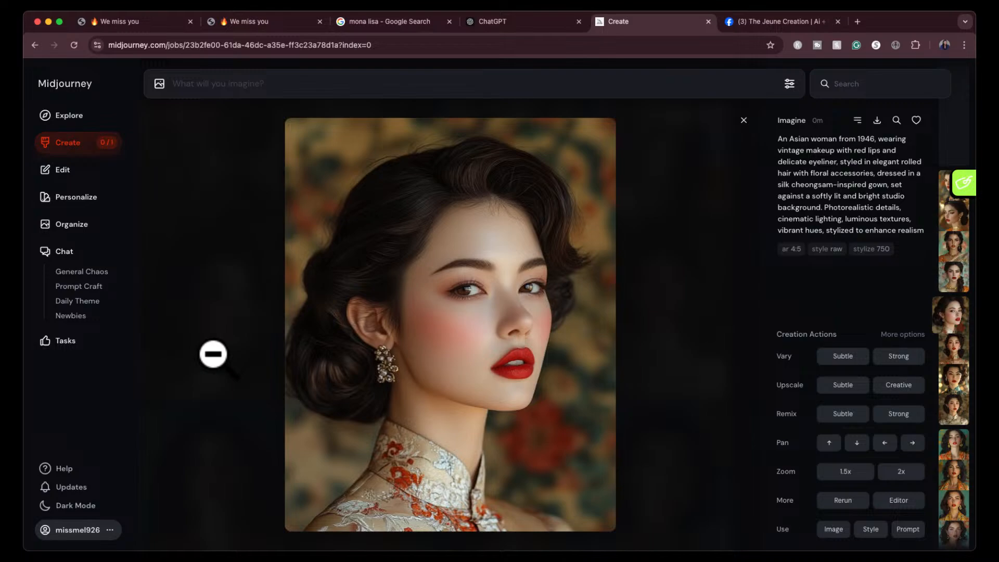
key(Right)
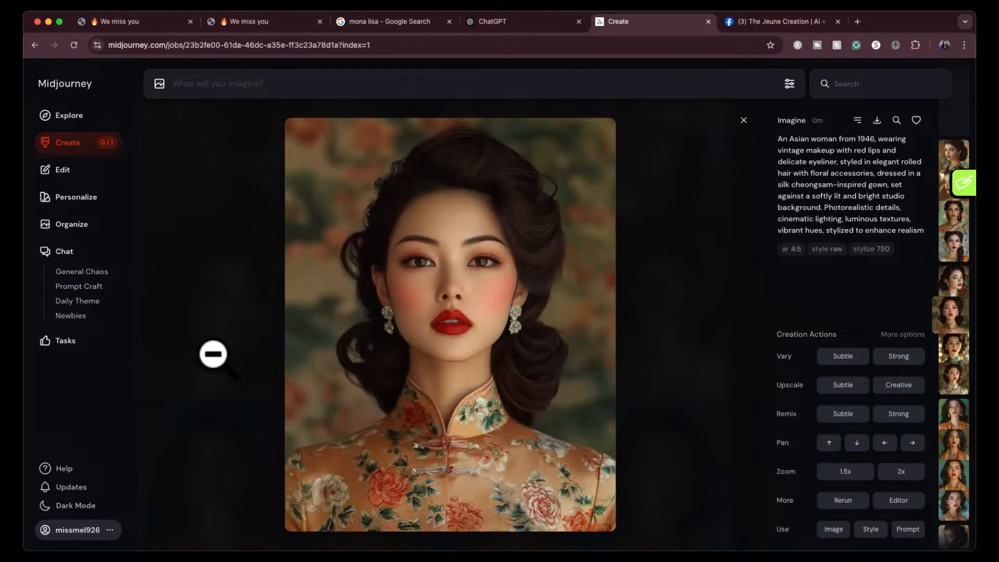
key(Right)
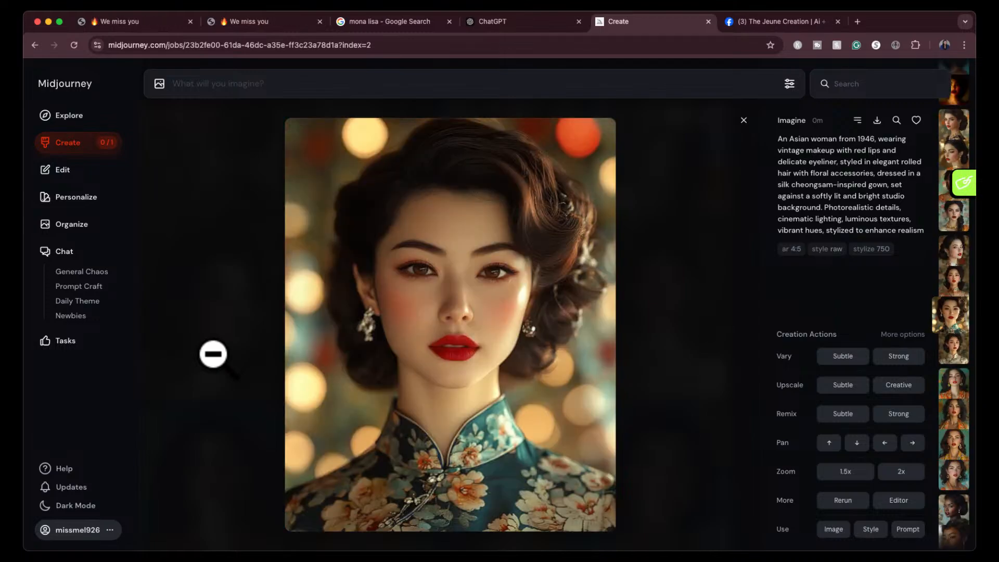
key(Right)
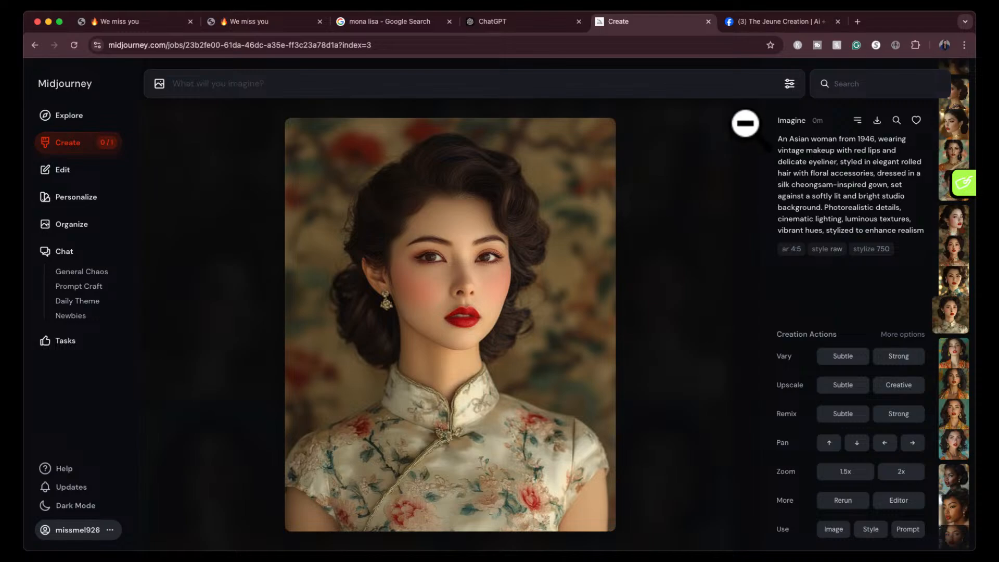
- Examine the Asian images in full-screen view, zoomed in, from the fourth back to the first
click(491, 255)
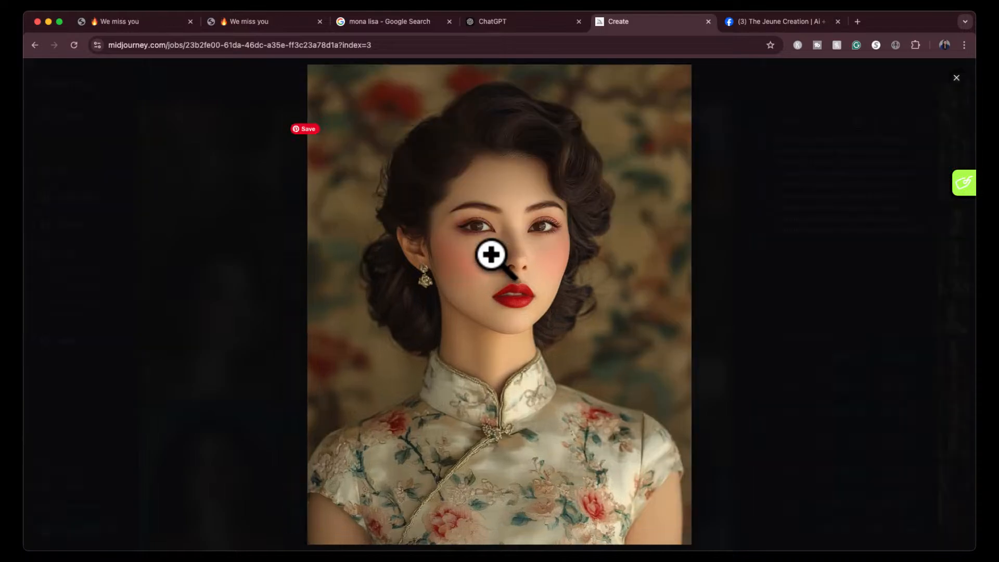
key(Left)
click(491, 255)
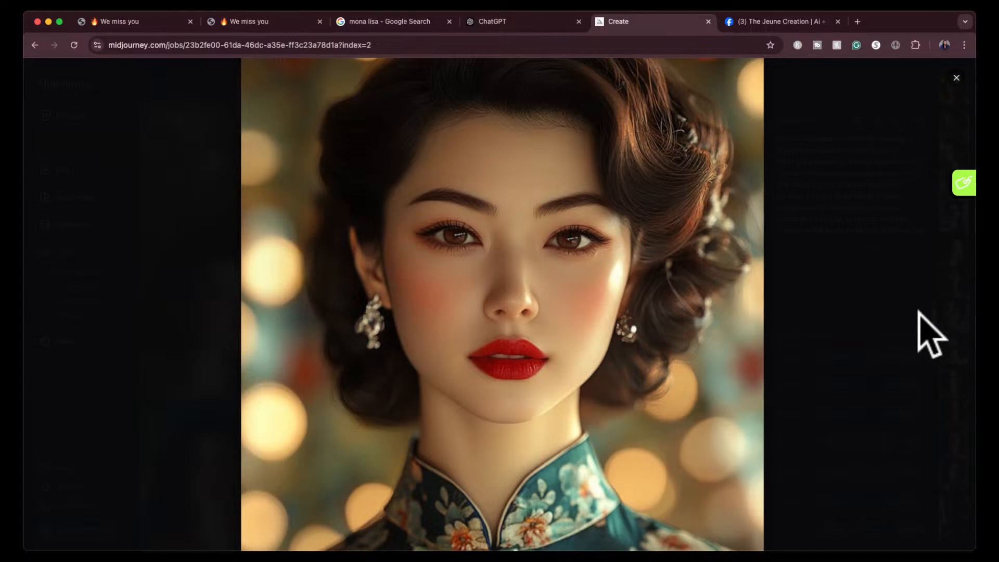
key(Left)
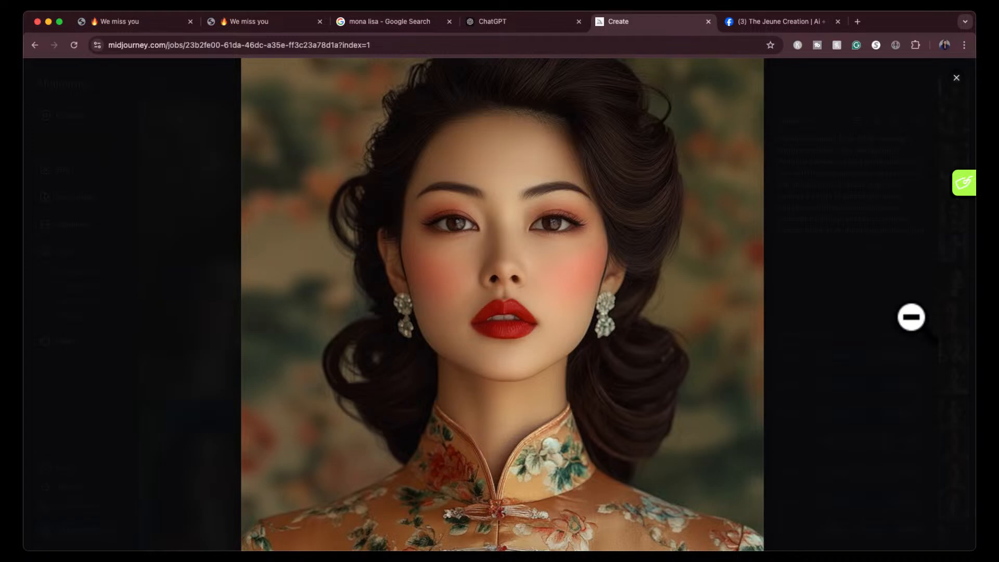
key(Left)
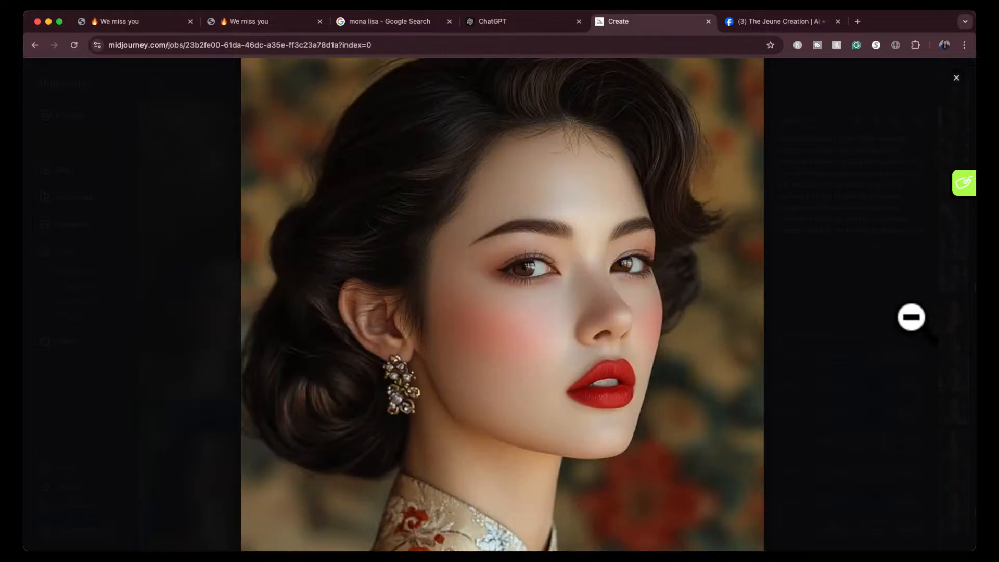
- Examine the four Indian 1946 glamour images zoomed in, from the fourth back to the first
key(Left)
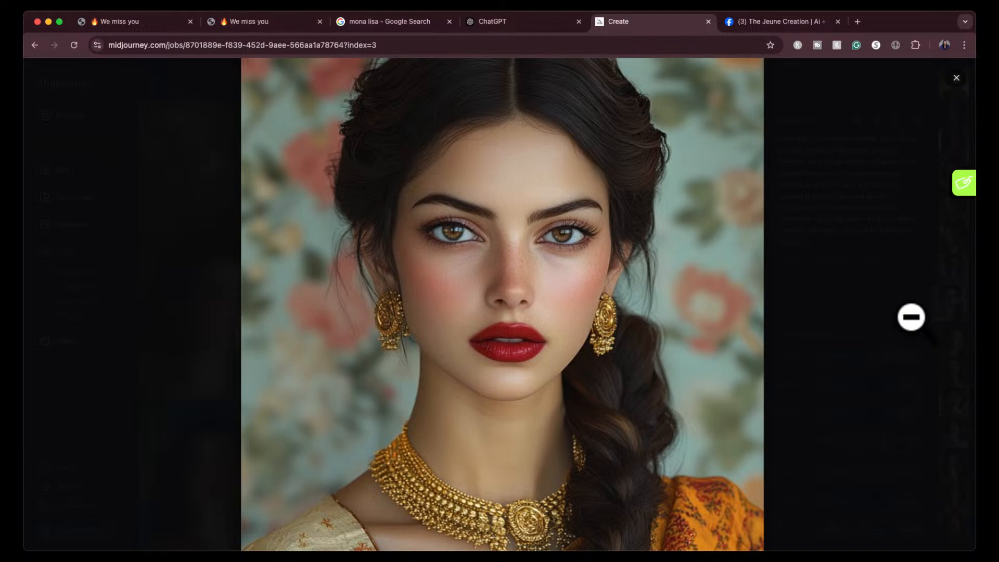
key(Left)
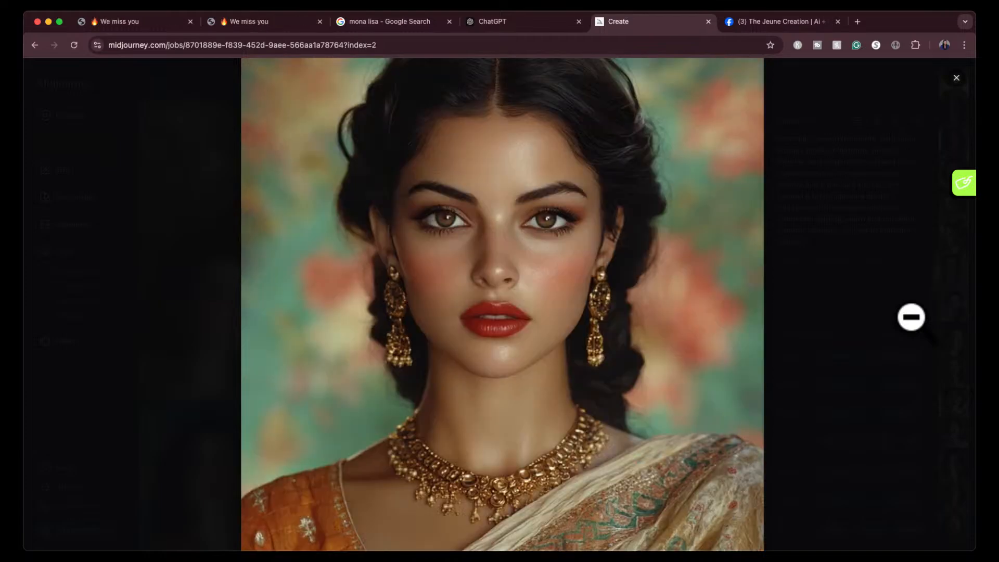
key(Left)
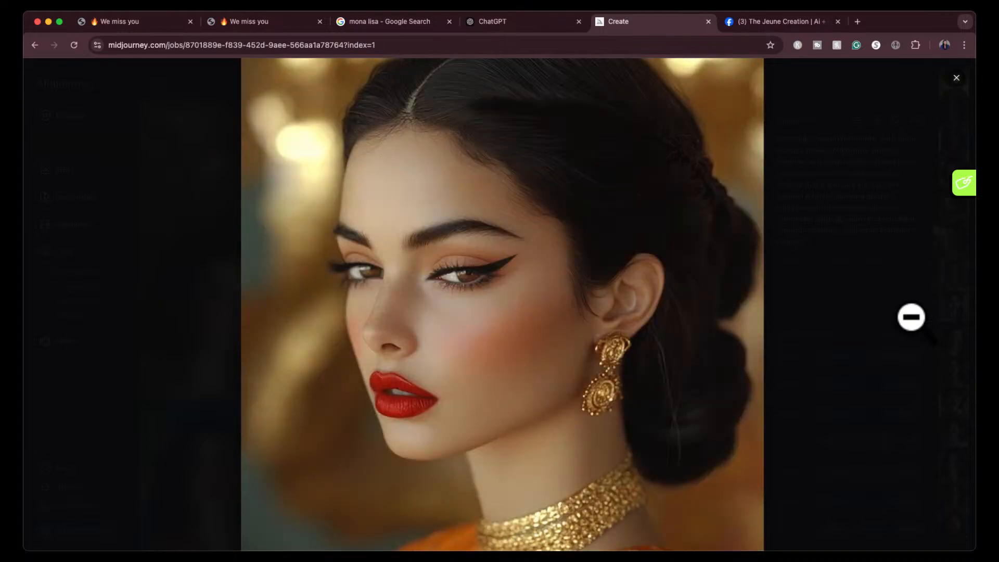
key(Left)
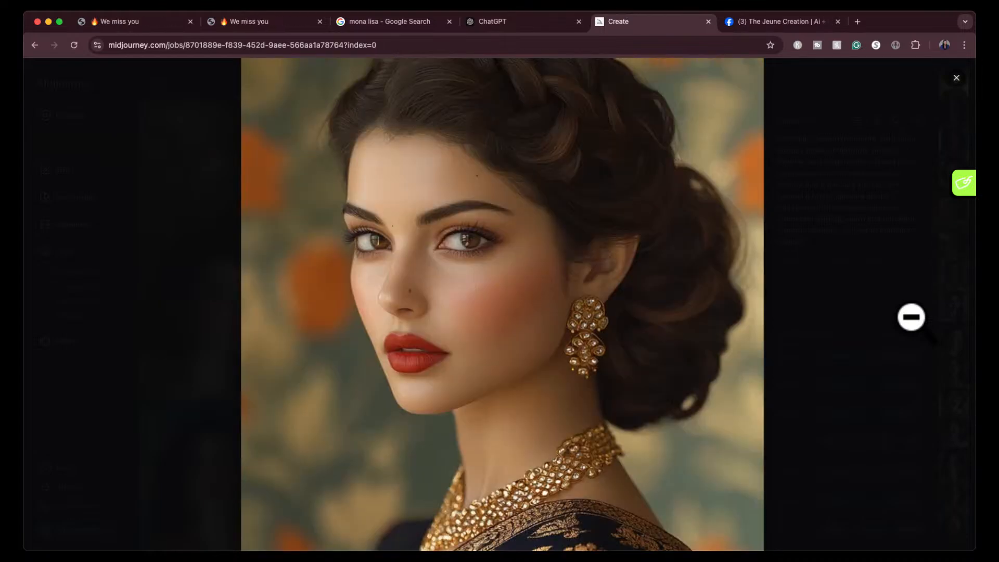
key(Right)
key(Left)
key(Left)
key(Left)
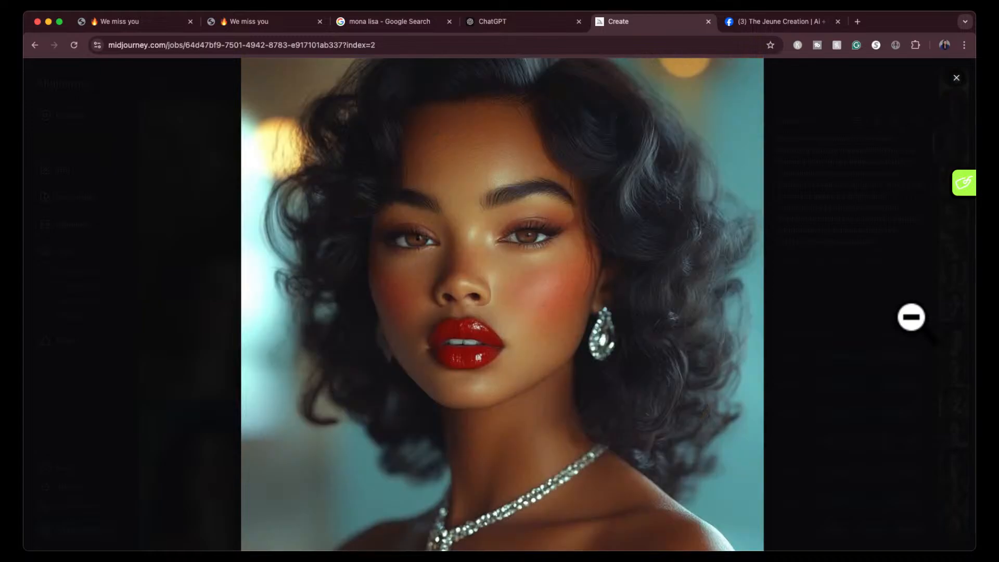
- Compare the zoomed-in Indian portraits with the third and fourth mixed-race portraits by going back and forth between them
key(Right)
key(Right)
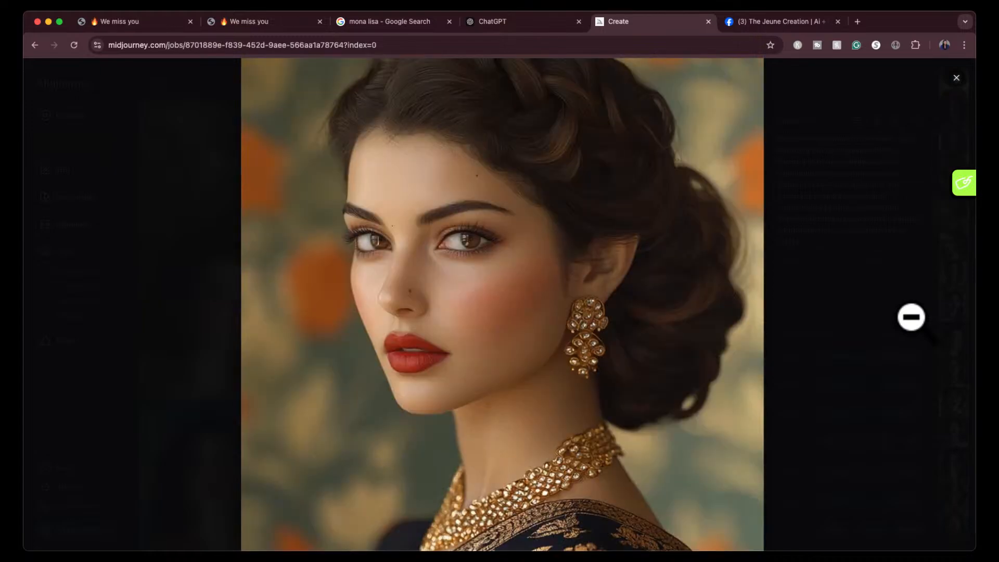
key(Left)
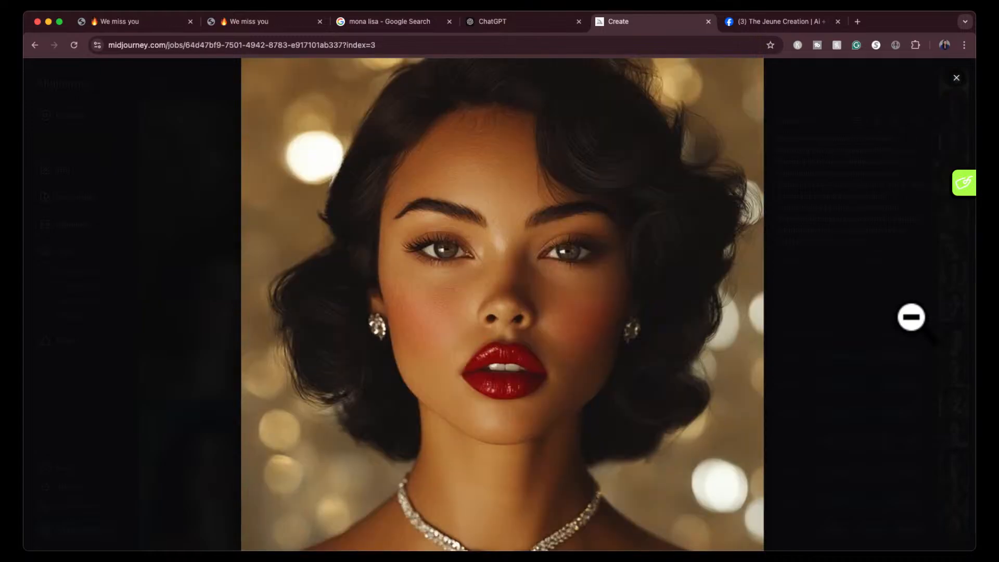
key(Right)
key(Right)
key(Right)
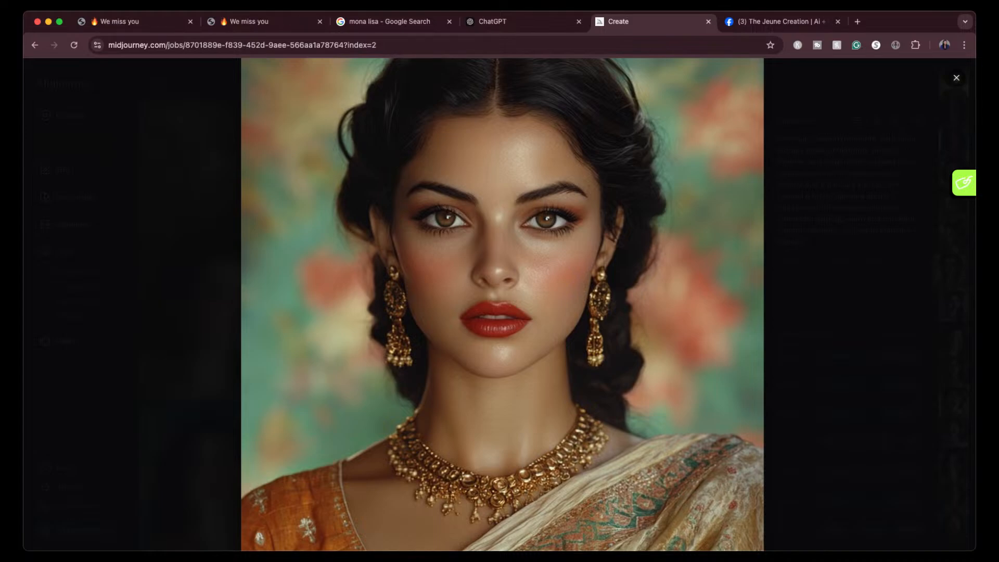
key(Left)
- Examine the four mixed-race 1946 glamour images from last to first, and return to the newest results on the Create page
key(Left)
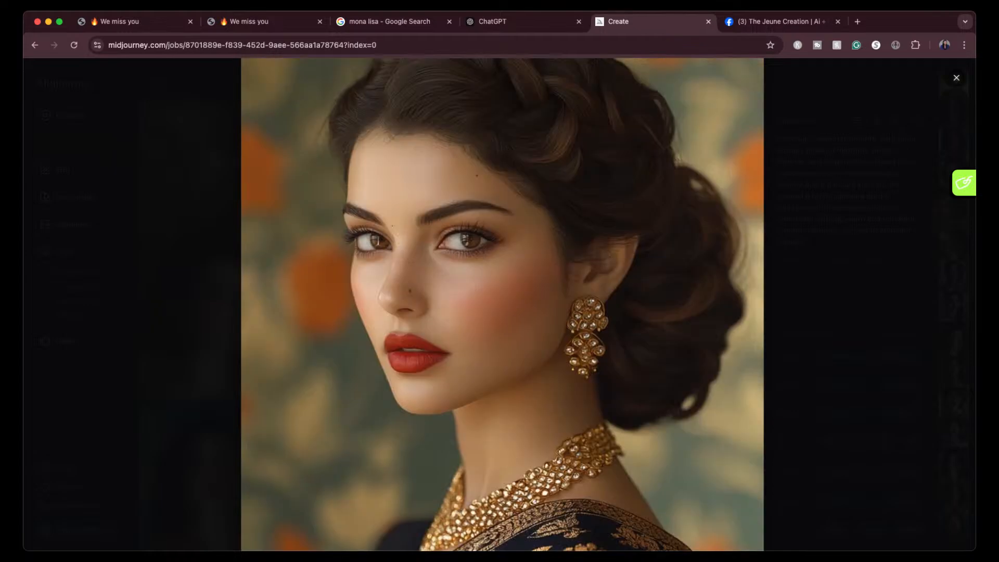
key(Left)
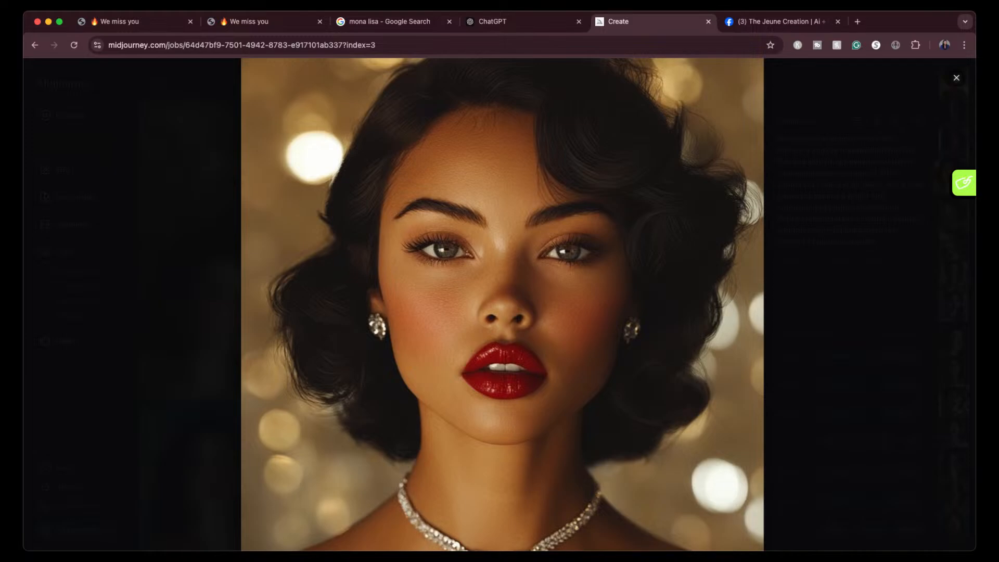
key(Left)
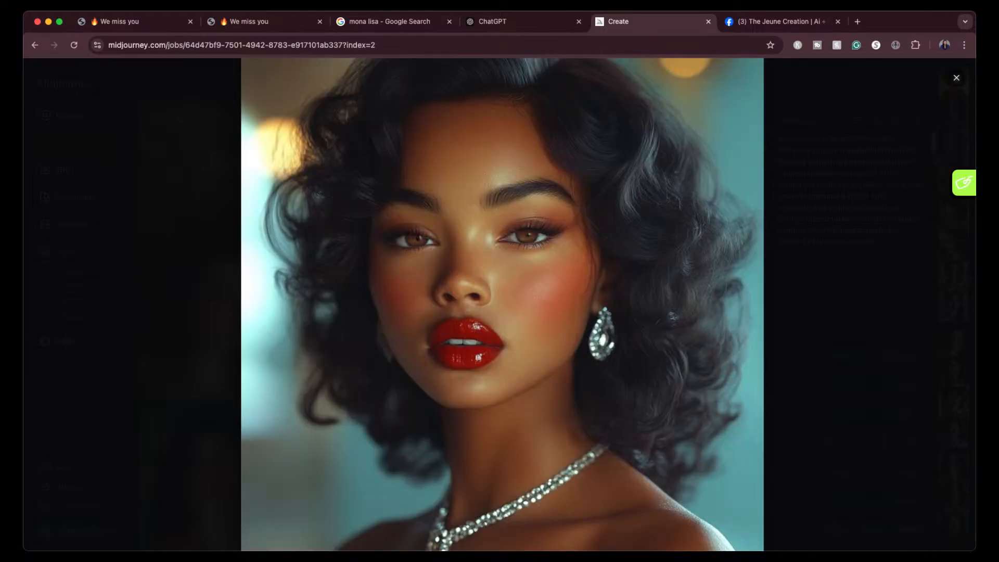
key(Left)
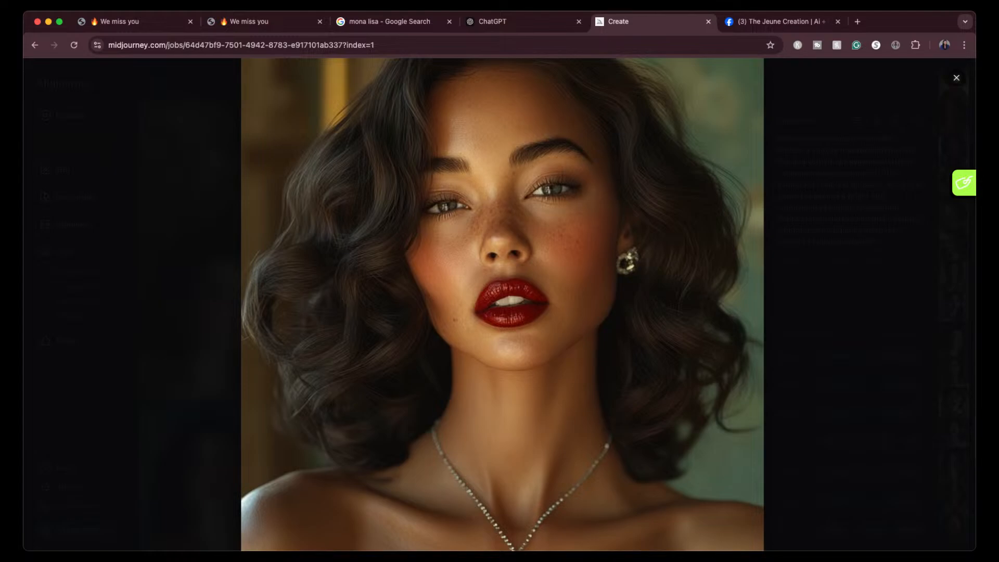
key(Left)
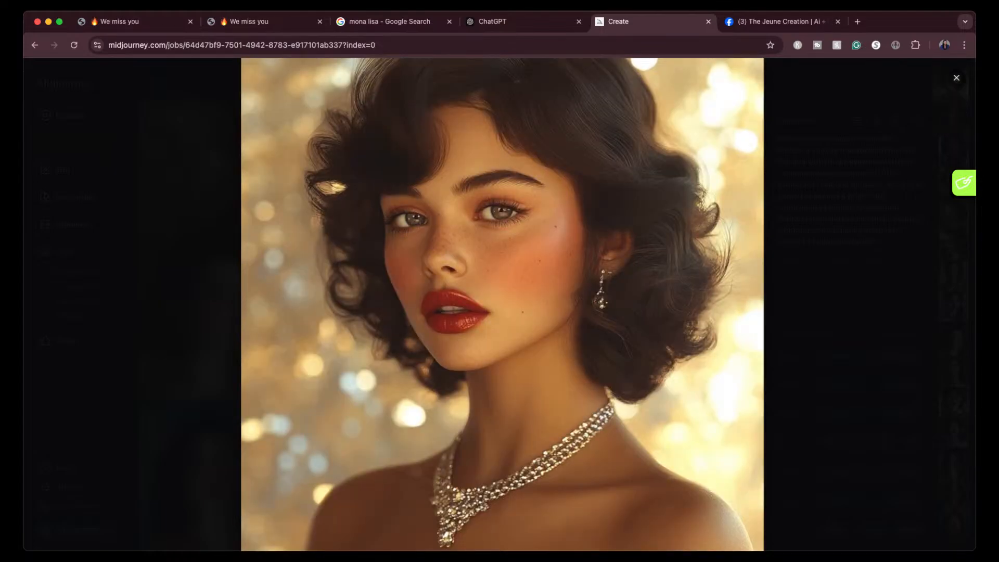
scroll(491, 255, down, 3)
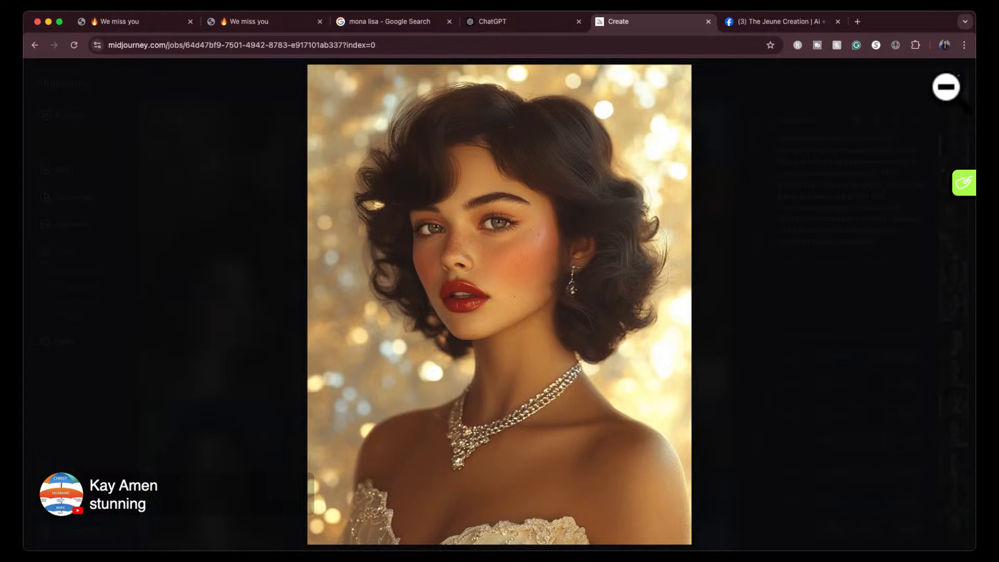
click(950, 81)
click(743, 120)
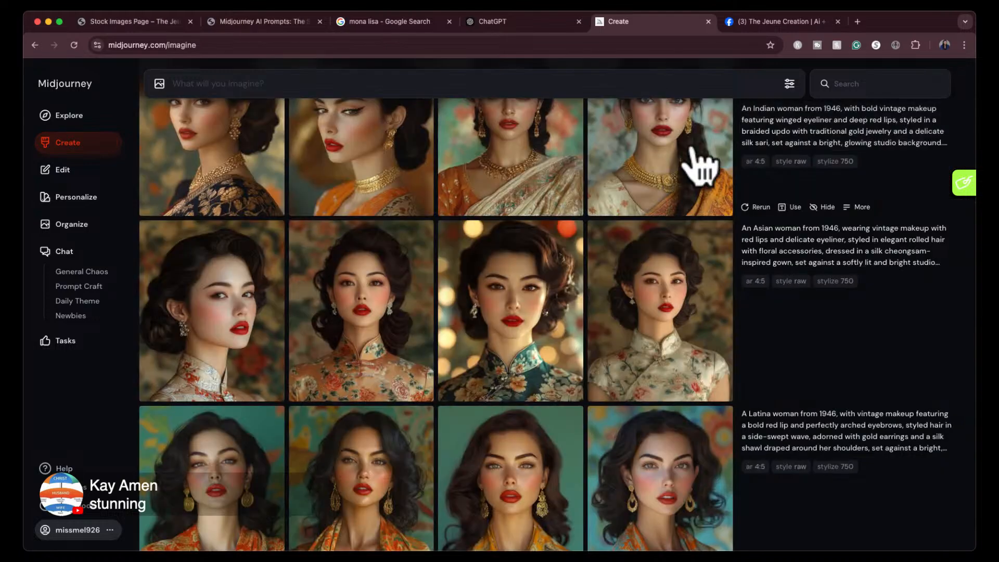
scroll(676, 208, up, 3)
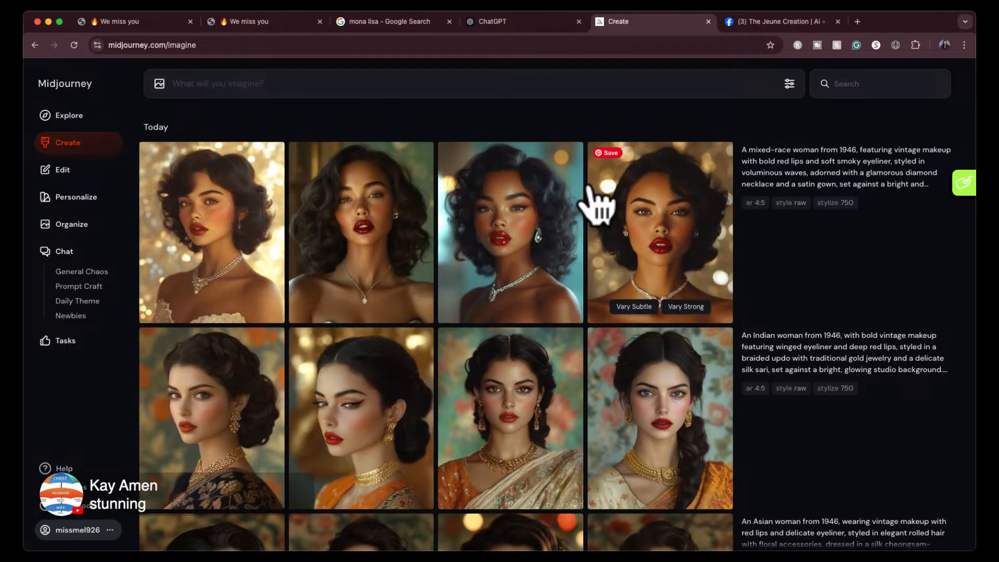
- Switch to ChatGPT and ask it for "bridgerton style image prompts with the same characteristics"
click(518, 20)
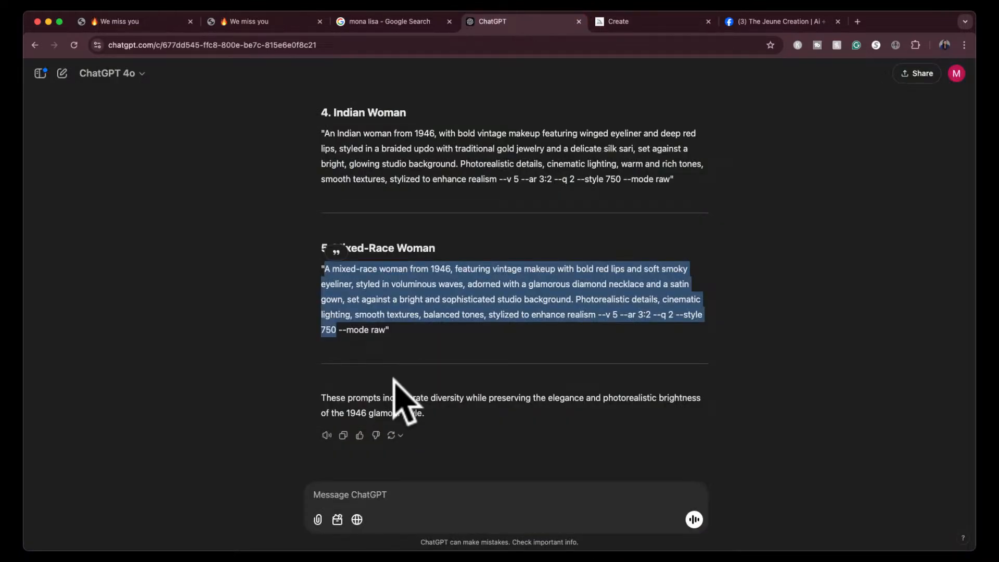
click(401, 492)
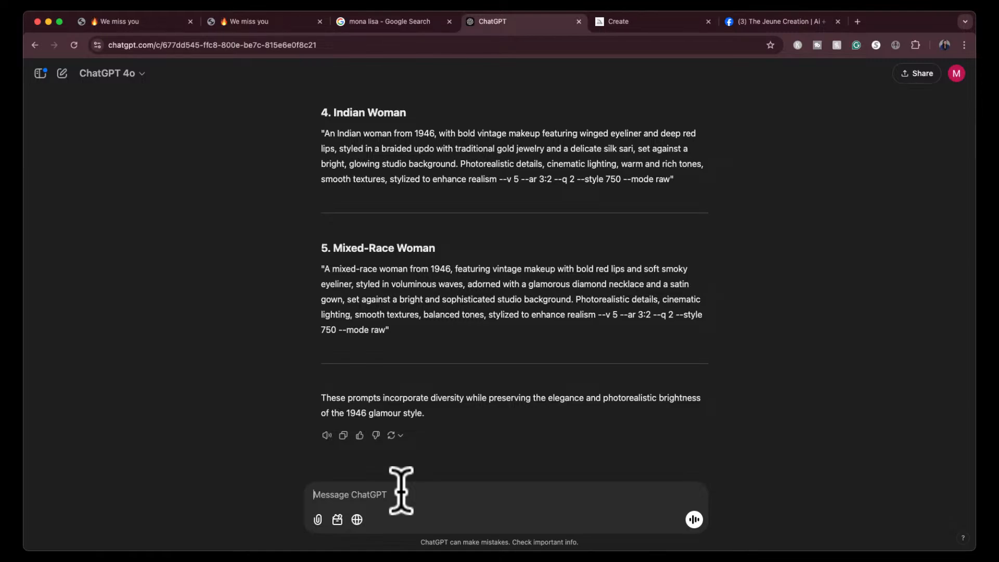
text(bridgerton style )
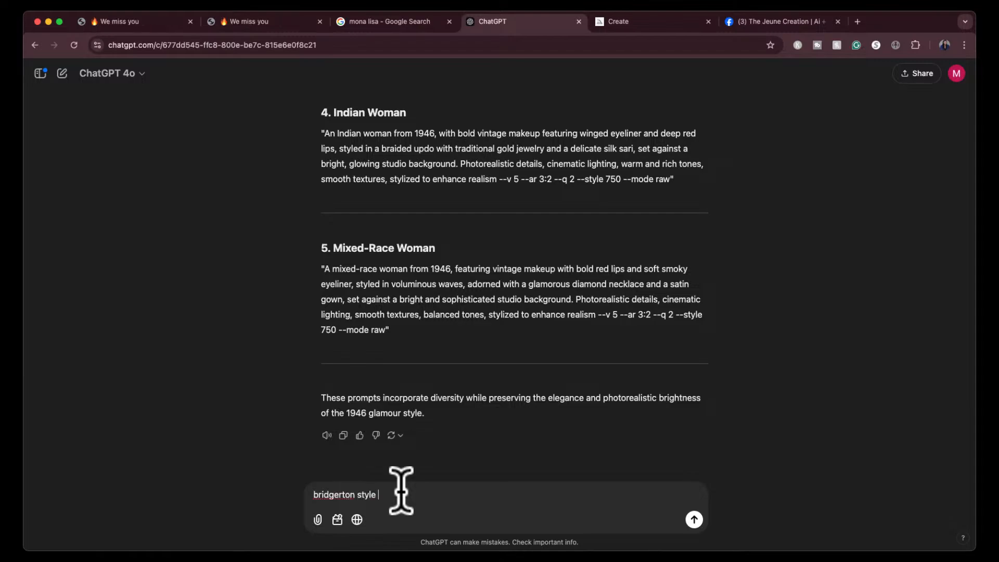
text(image prompts with the same characterist)
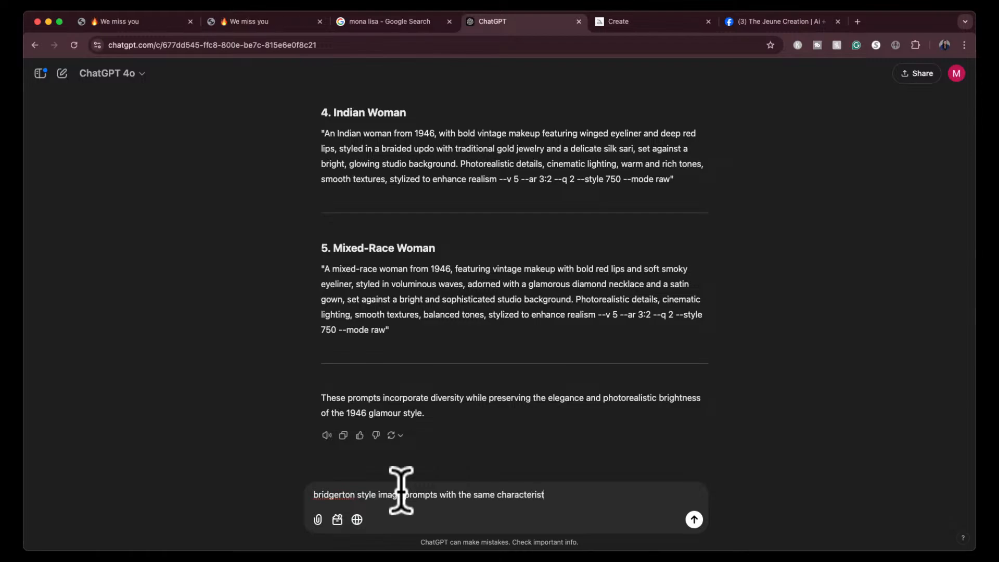
text(ics)
key(Return)
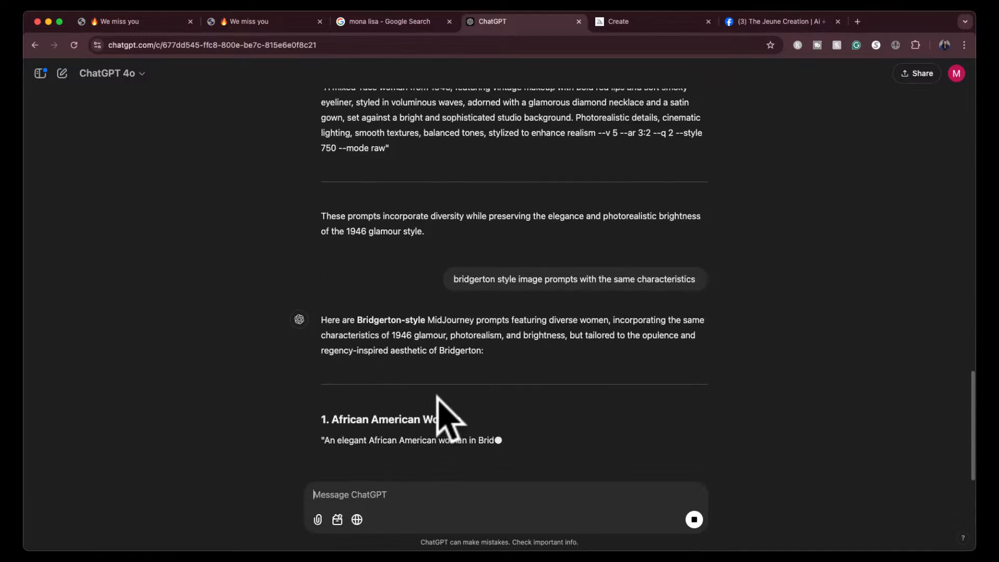
- Copy the Bridgerton African American woman prompt through "enhance realism", without its parameters, and submit it in Midjourney to generate images
scroll(442, 416, up, 1)
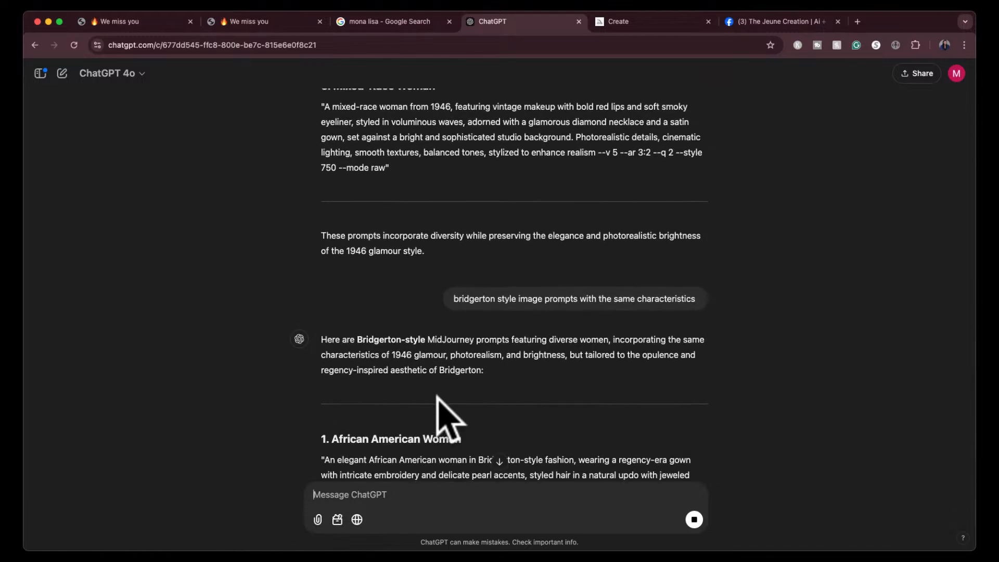
scroll(432, 301, down, 4)
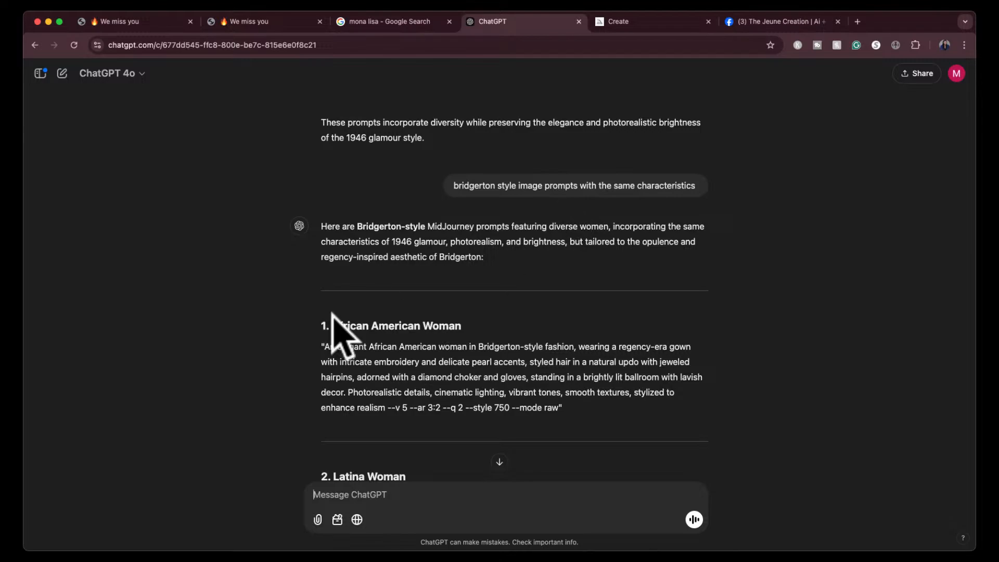
drag(324, 347, 384, 396)
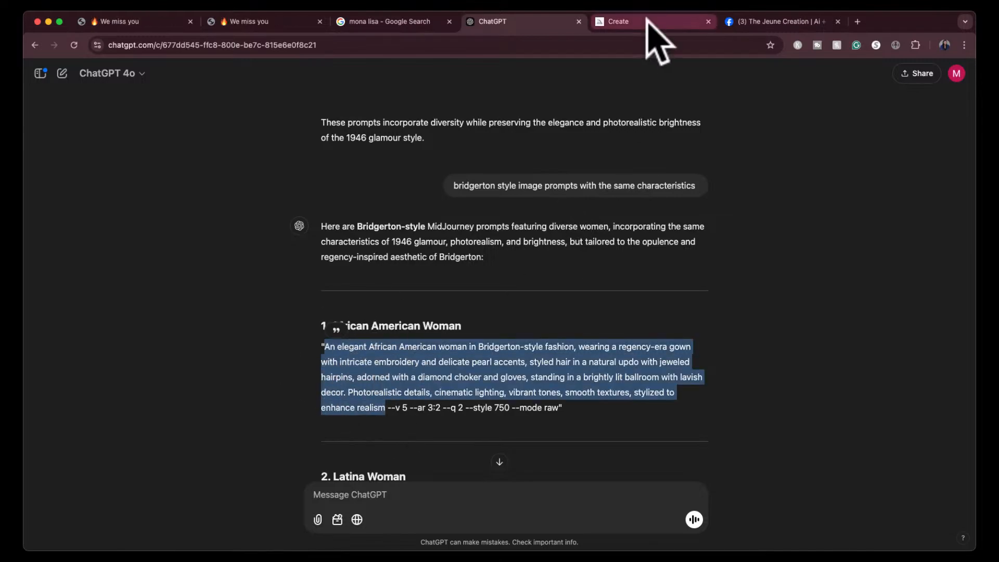
click(653, 23)
click(515, 81)
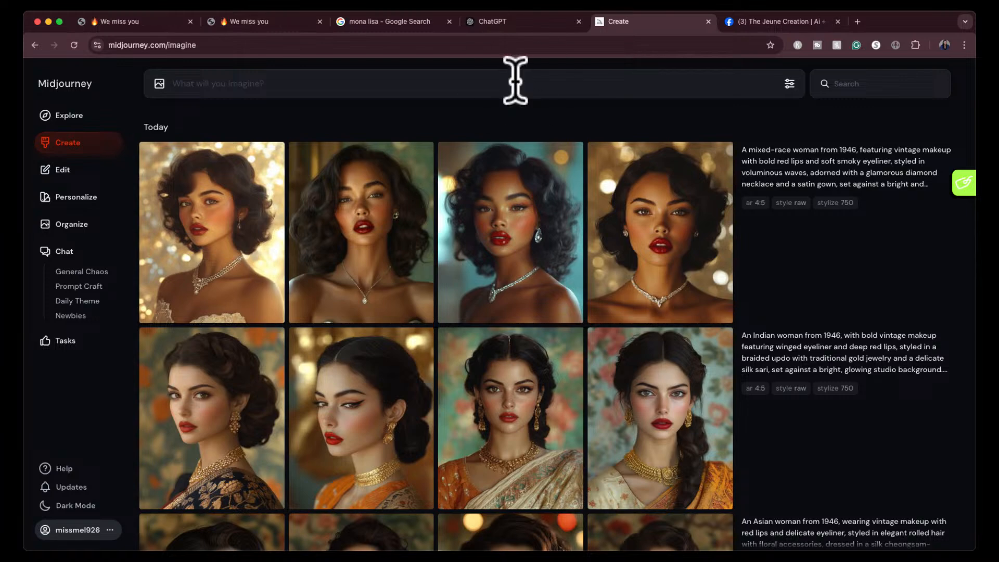
key(super+v)
key(Return)
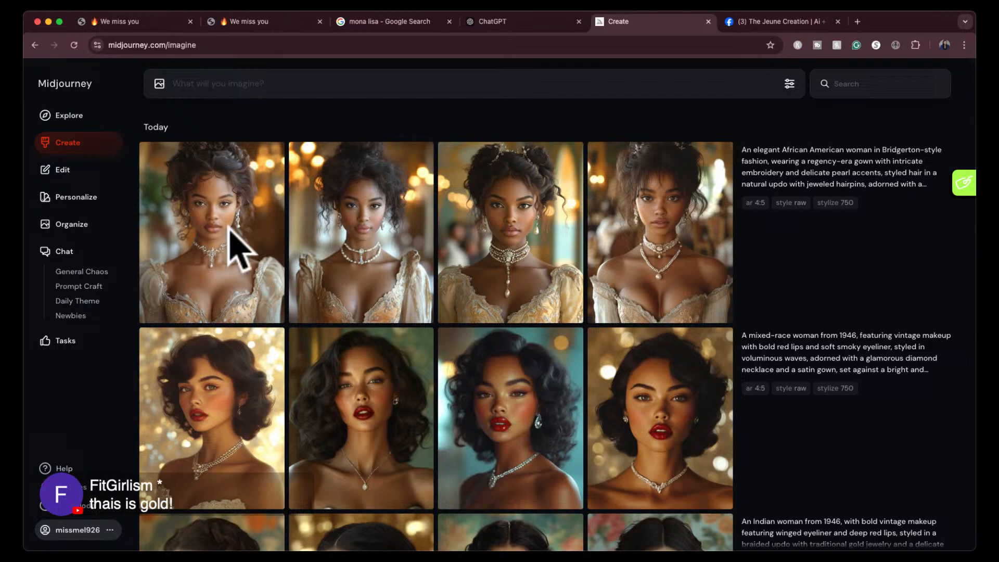
- Look over the new African American Bridgerton images, viewing the fourth one enlarged, and return to the results
mouse_move(331, 193)
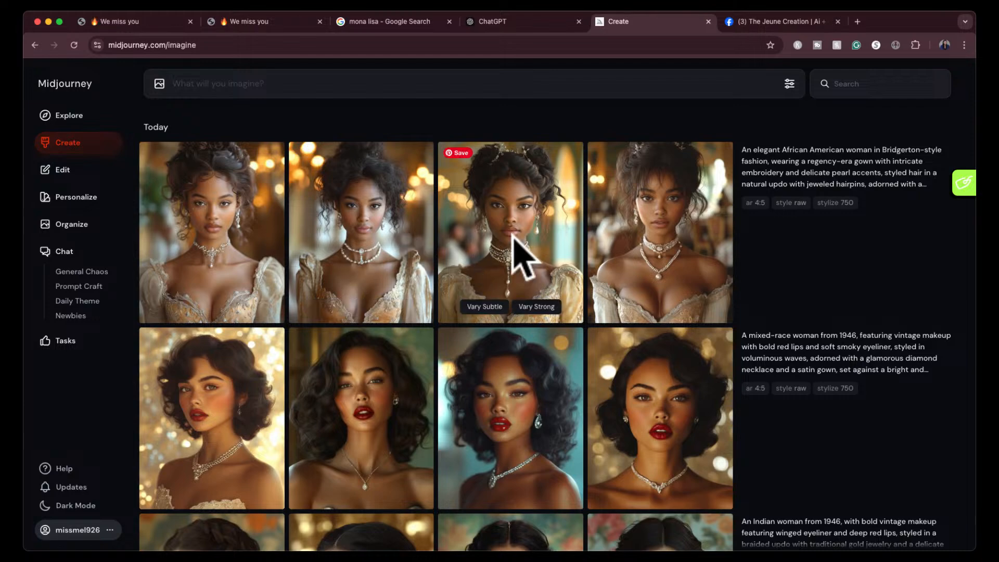
click(664, 248)
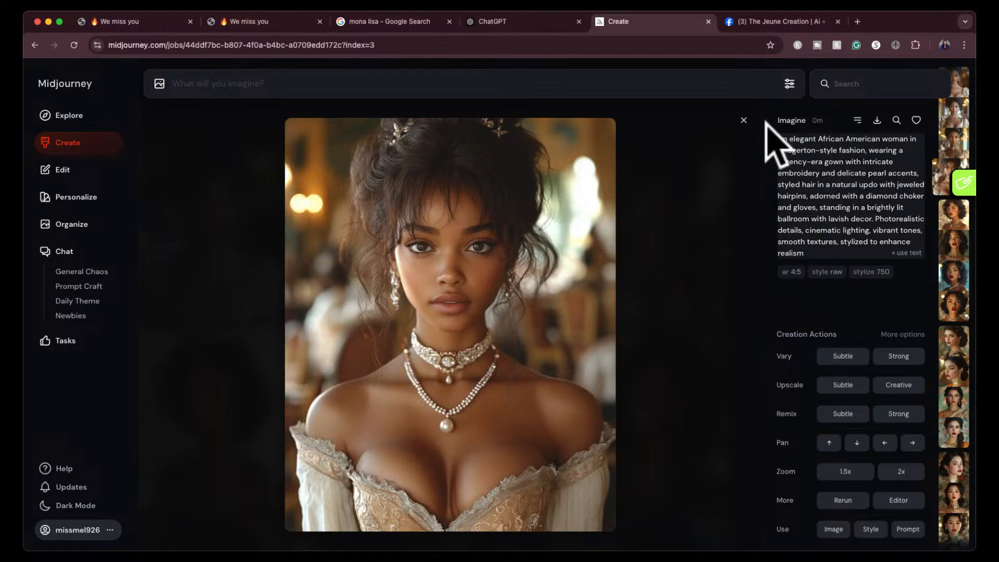
click(743, 121)
- Copy the Bridgerton Latina woman prompt from ChatGPT through "enhance realism" and generate images from it in Midjourney
click(543, 22)
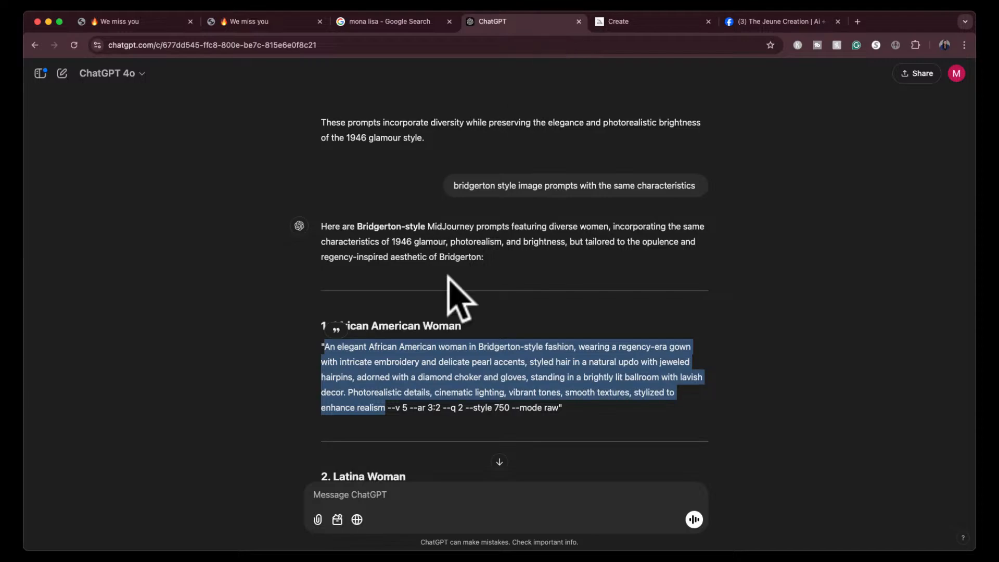
scroll(446, 278, down, 5)
scroll(455, 291, down, 2)
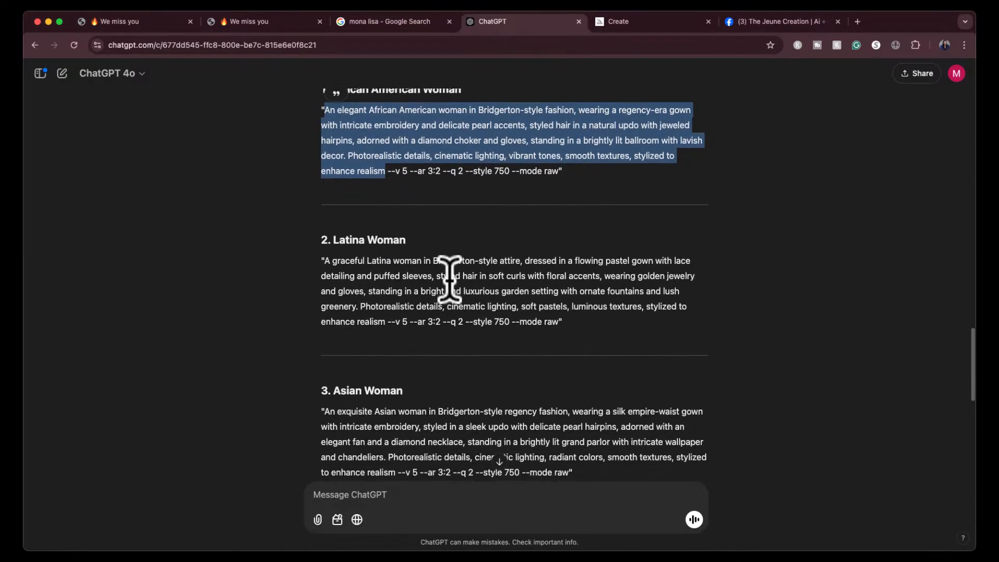
drag(323, 260, 385, 323)
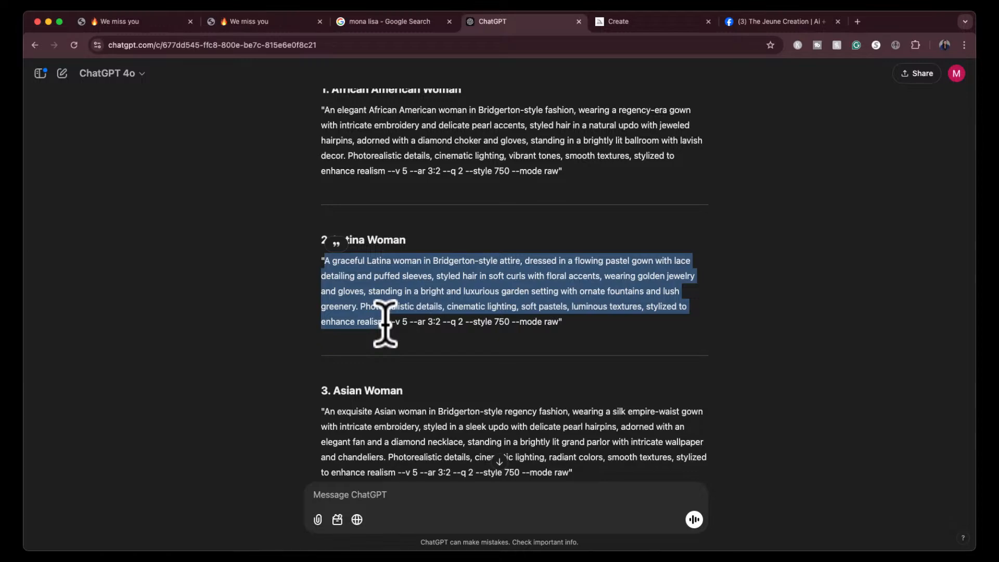
click(669, 21)
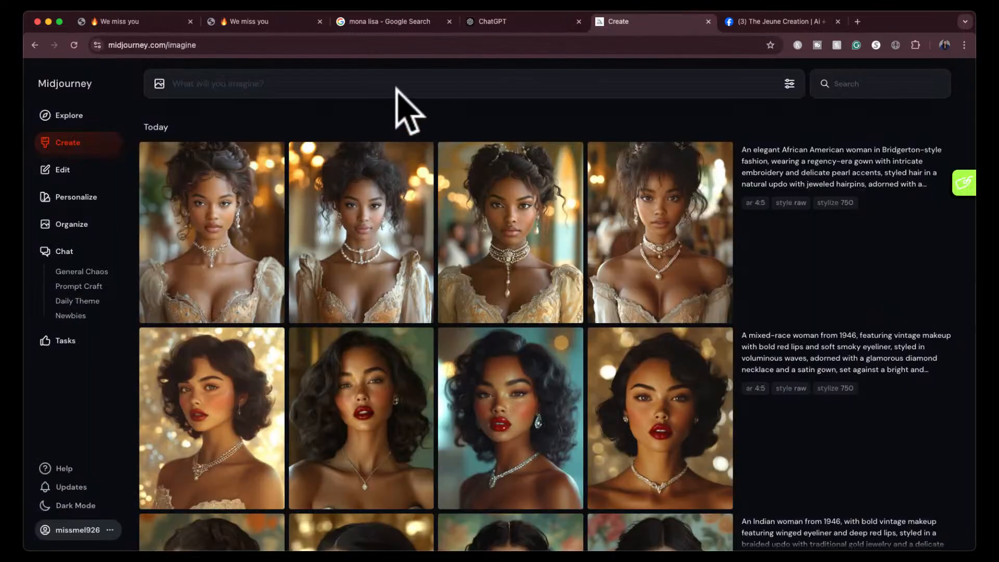
click(353, 86)
key(cmd+v)
key(Return)
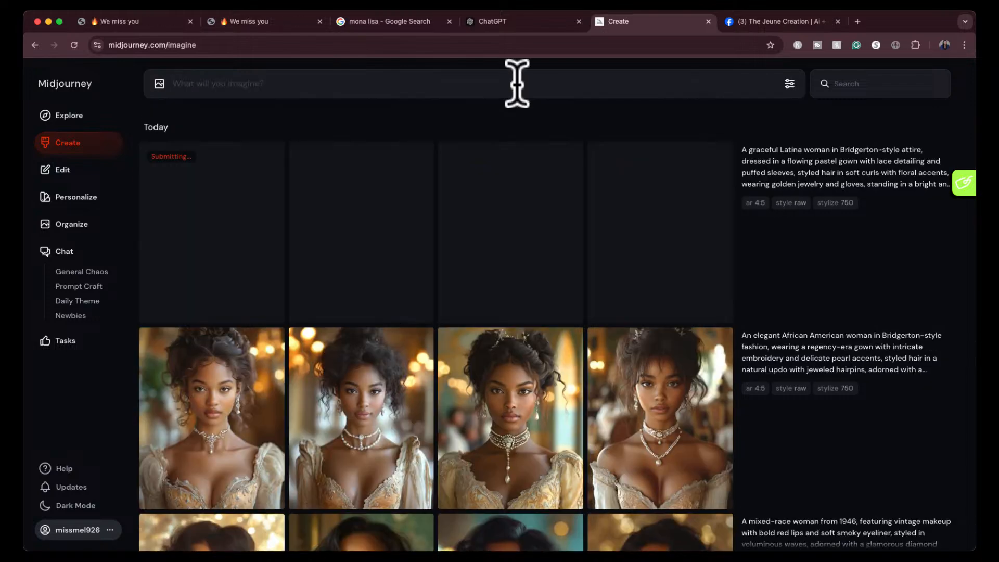
- Copy the Bridgerton Asian woman prompt from ChatGPT, leaving out its parameters, and generate images from it in Midjourney
click(507, 26)
scroll(455, 297, down, 3)
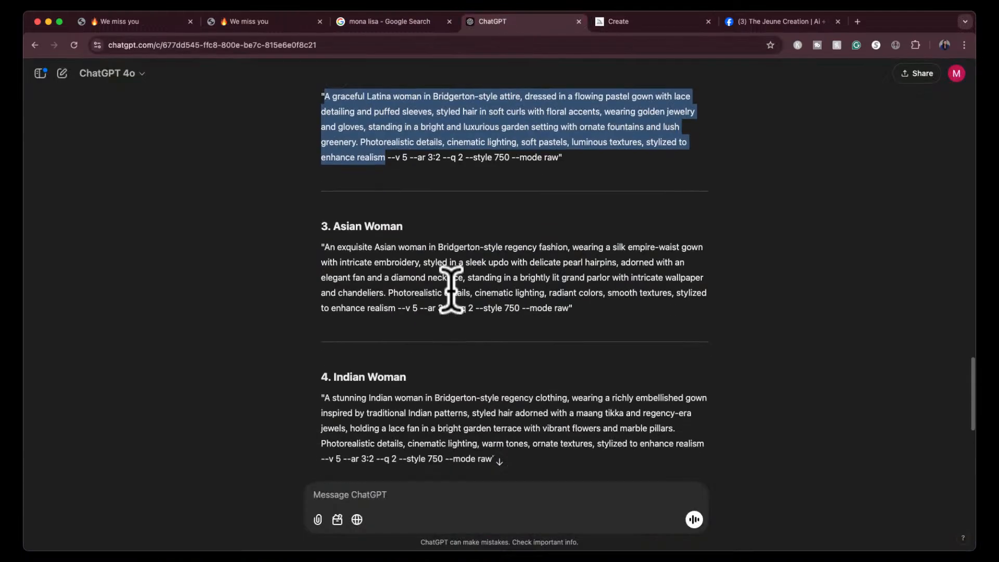
drag(323, 247, 396, 307)
key(super+c)
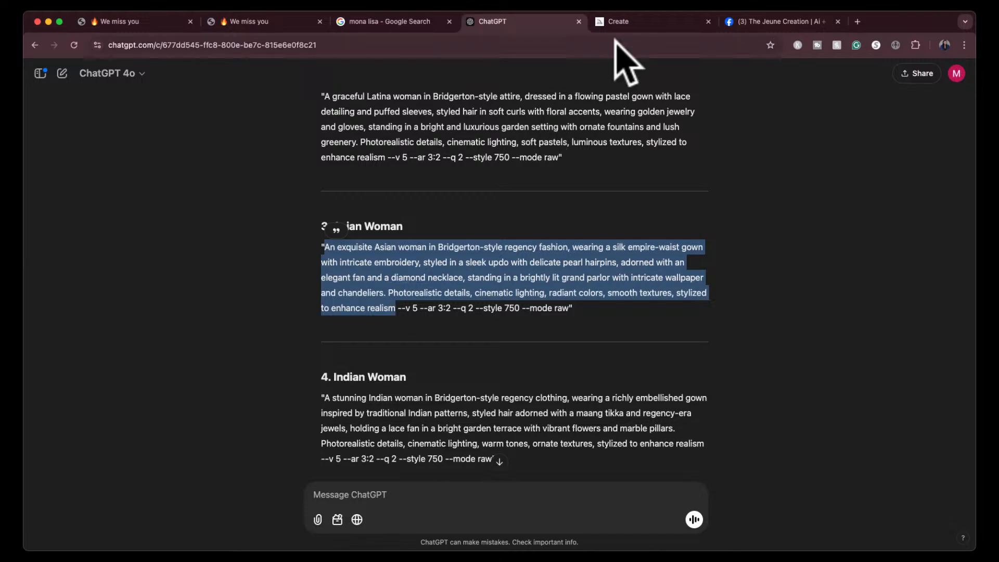
click(629, 22)
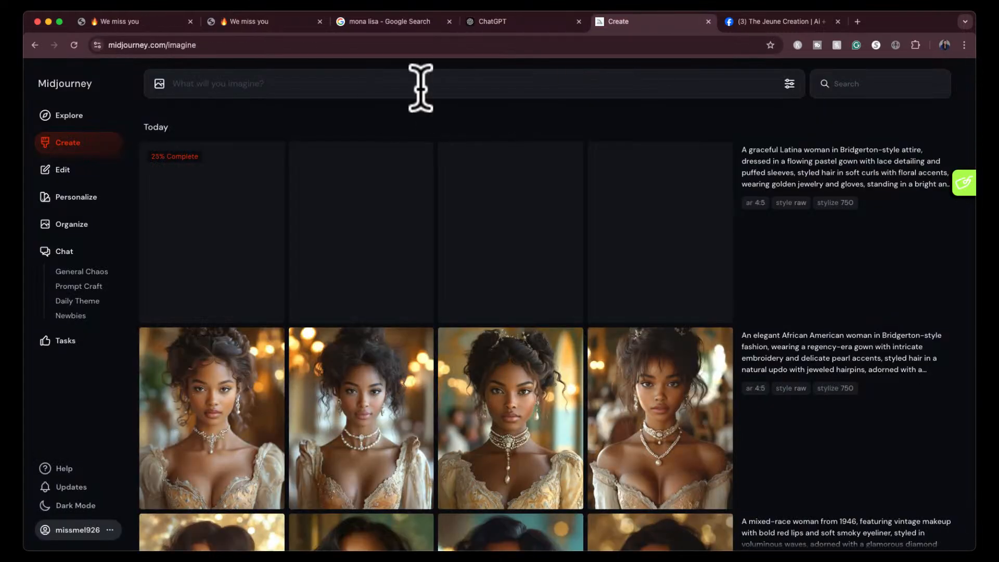
click(420, 88)
key(super+v)
key(Return)
- Copy the Bridgerton Indian woman prompt from ChatGPT through "enhance realism" and submit it in Midjourney for image generation
click(497, 23)
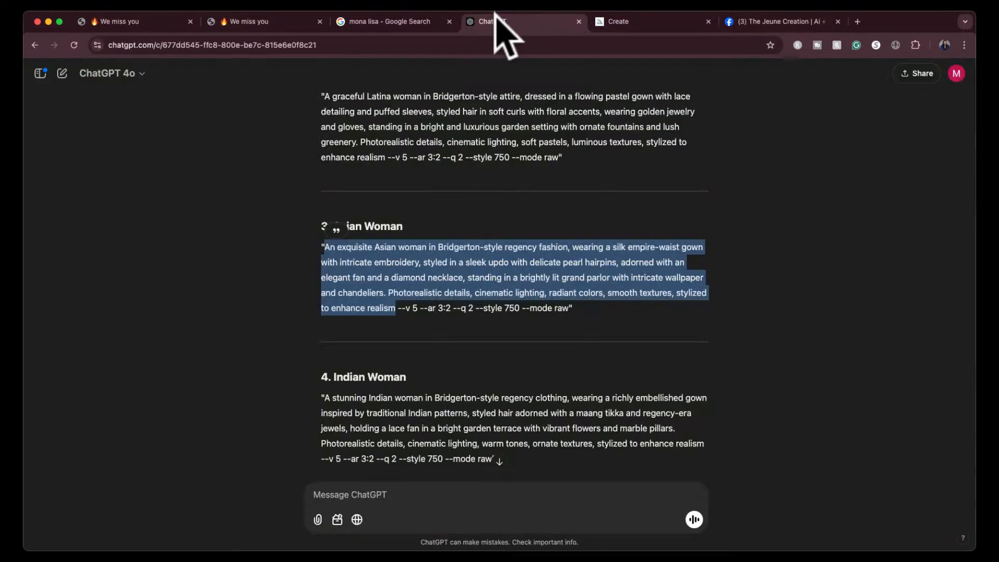
scroll(390, 353, down, 5)
click(327, 277)
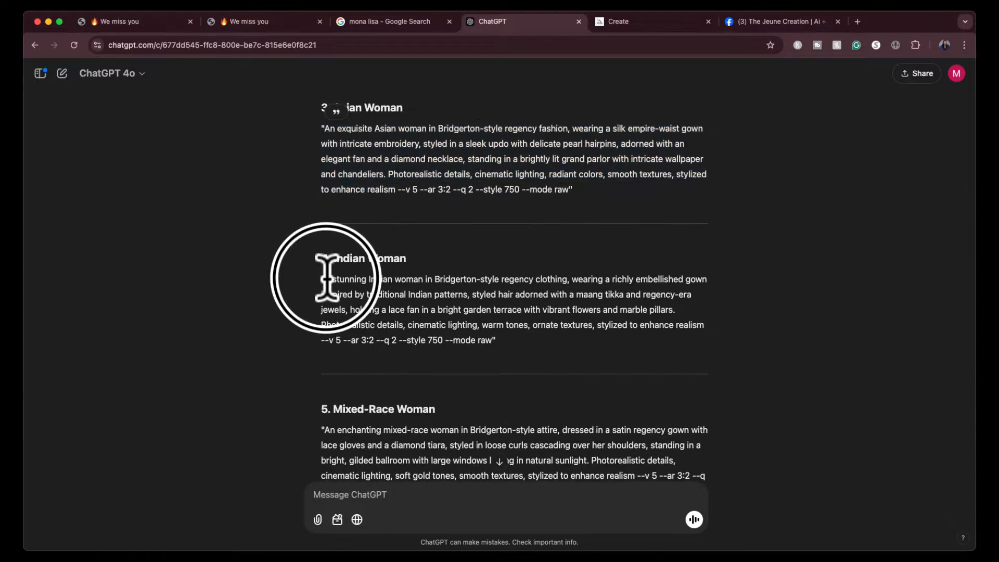
drag(326, 281, 714, 322)
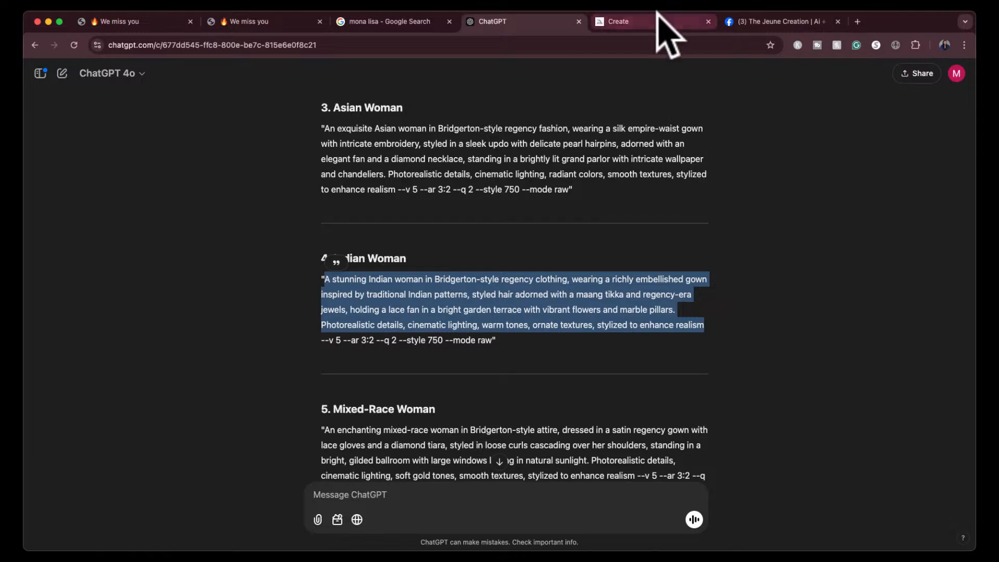
click(669, 22)
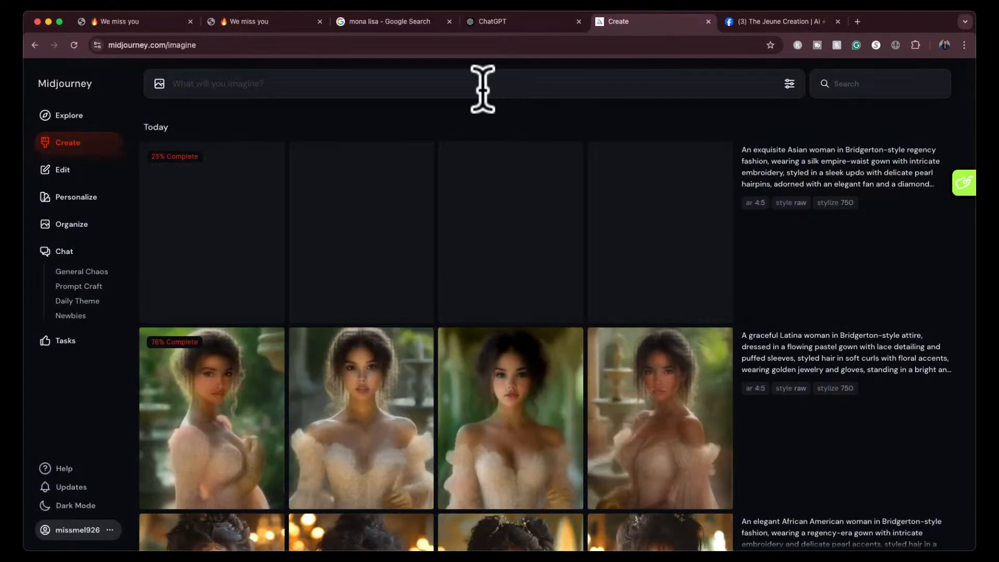
click(482, 89)
key(super+v)
key(Return)
- Copy the Bridgerton mixed-race woman prompt from ChatGPT without its parameters and generate images from it in Midjourney
click(500, 21)
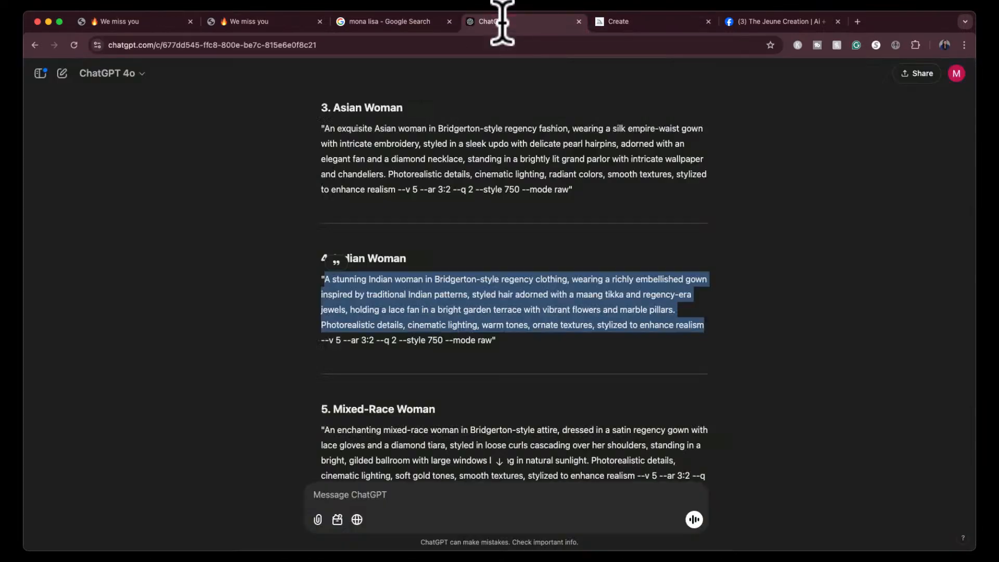
scroll(385, 330, down, 3)
drag(324, 268, 632, 308)
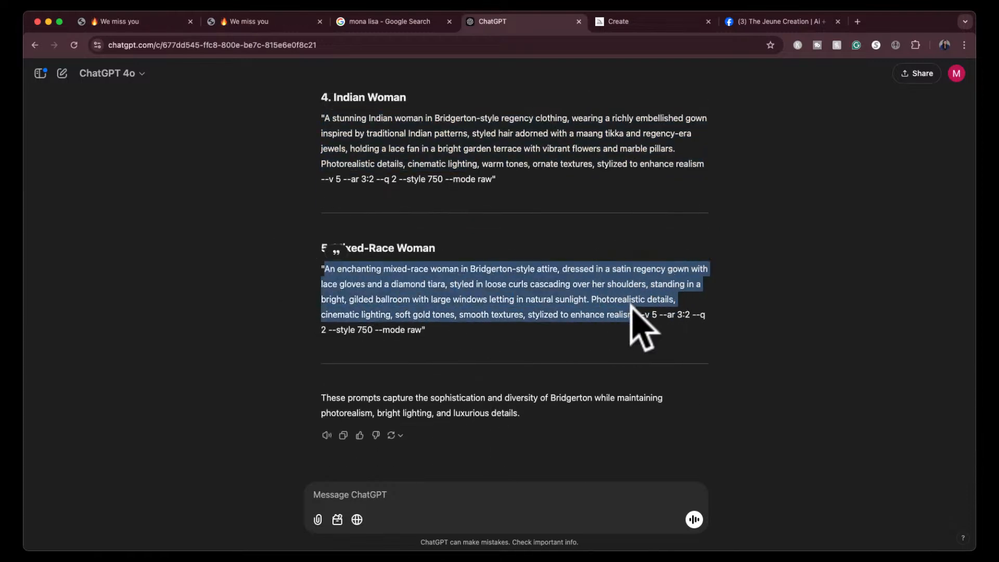
click(669, 24)
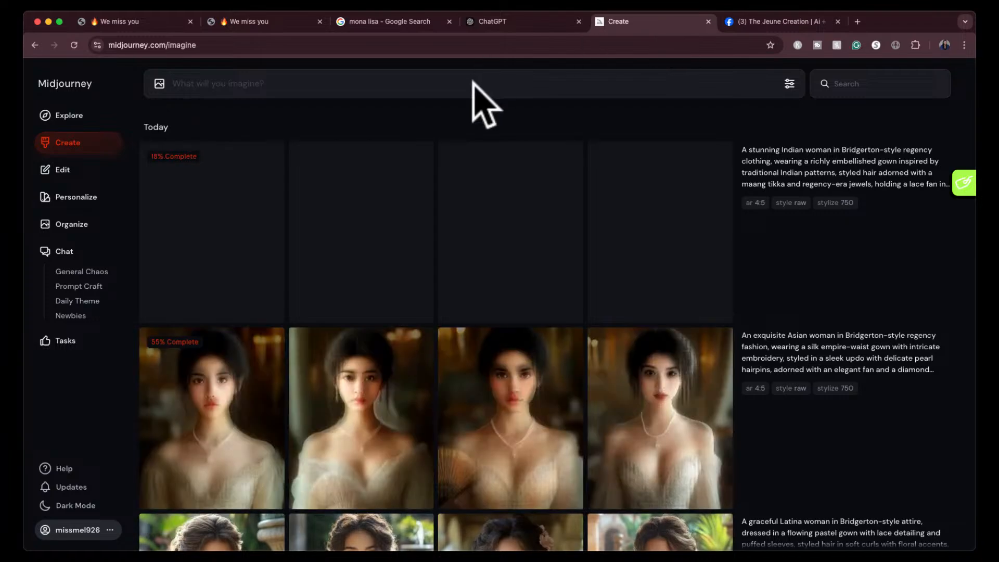
text(An enchanting mixed-race woman in Bridgerton-style attire, dressed in a satin regency gown with lace gloves and a diamond tiara, styled in loose curls cascading over her shoulders, standing in a bright, gilded ballroom with large windows letting in natural sunlight. Photorealistic details, cinematic lighting, soft gold tones, smooth textures, designed to enhance realism)
key(Return)
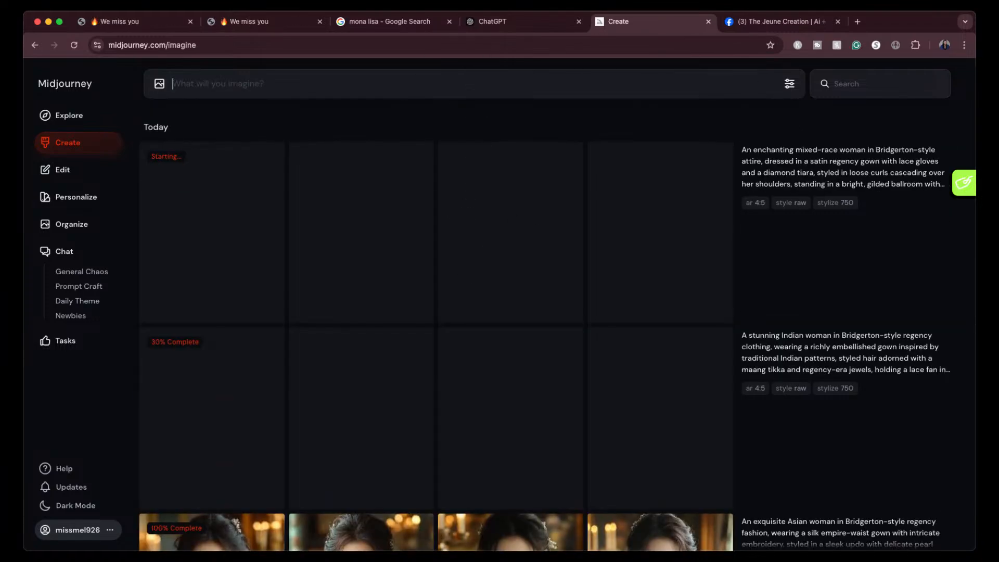
- Examine the four Bridgerton Latina images enlarged, from the first to the fourth, and return to the results
scroll(547, 338, down, 5)
scroll(548, 341, down, 7)
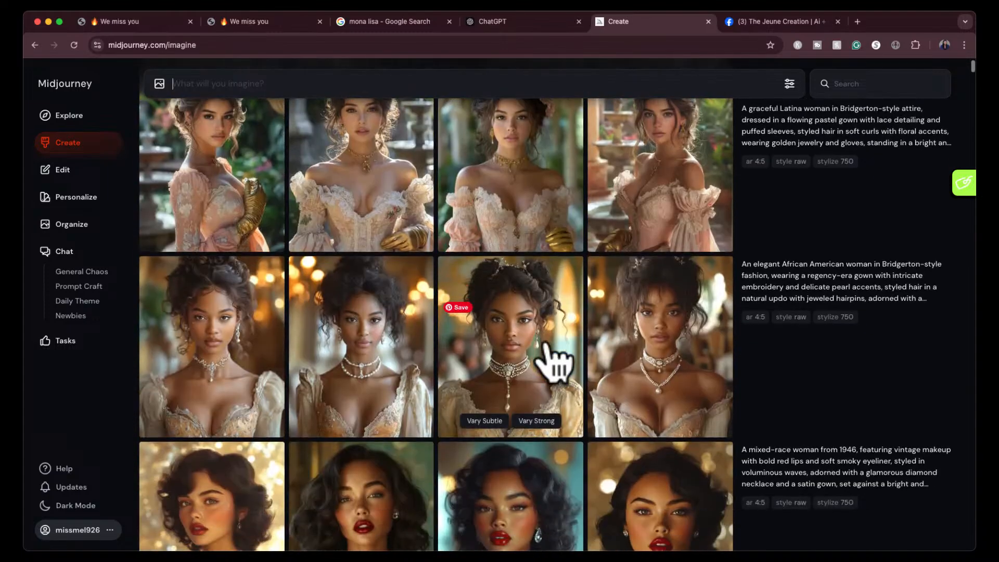
scroll(536, 354, up, 5)
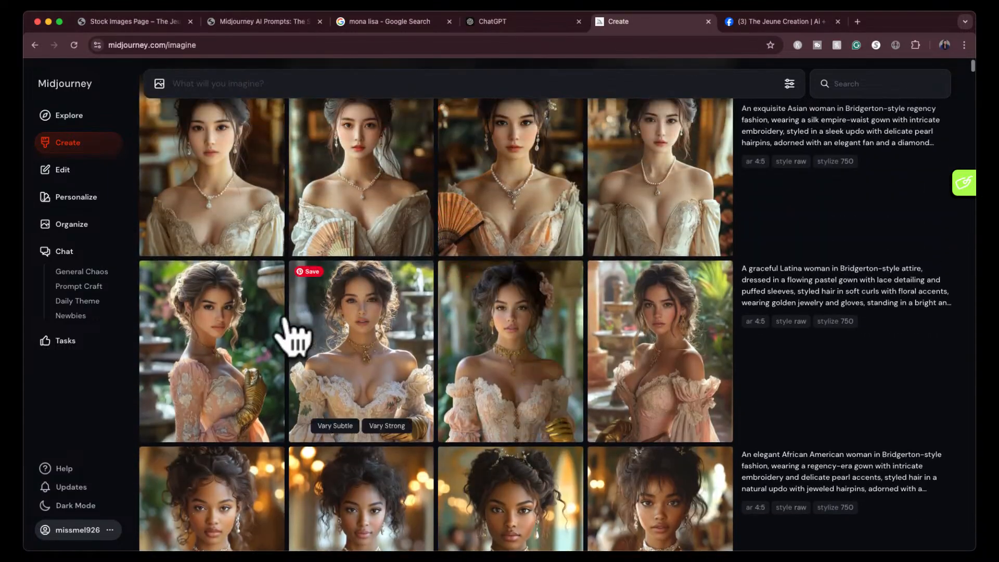
click(258, 346)
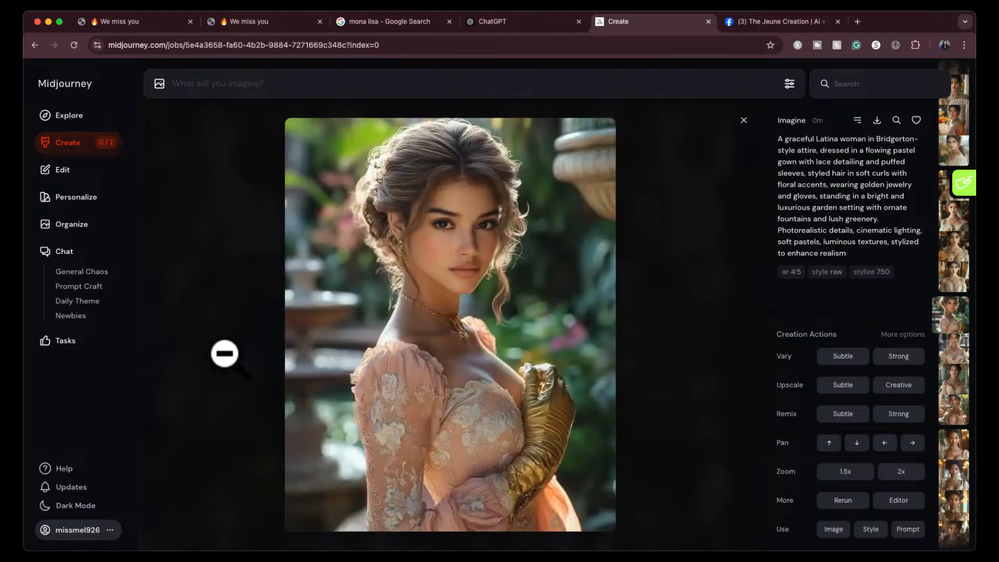
key(Right)
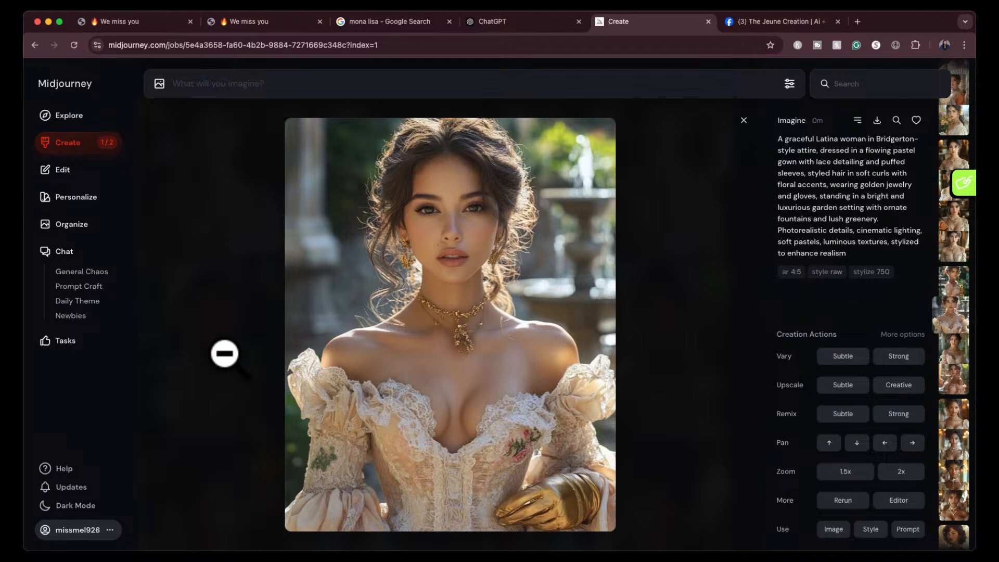
key(Right)
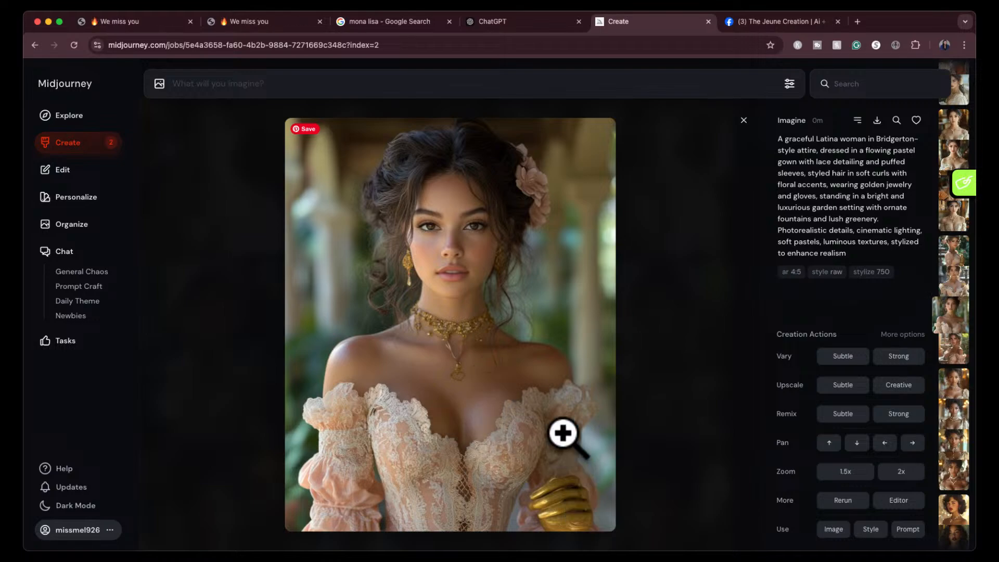
key(Right)
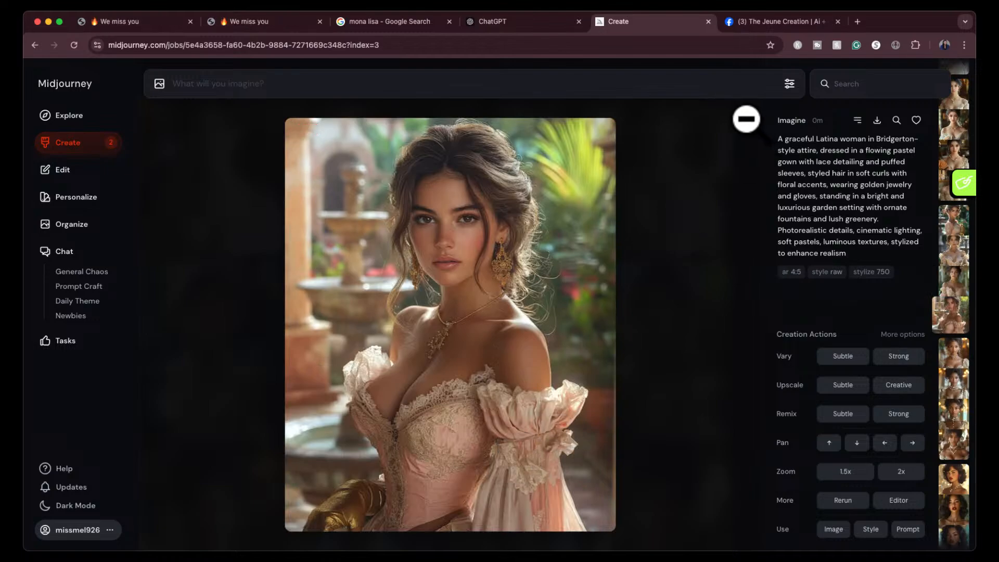
click(745, 119)
- View the four Bridgerton Asian woman images enlarged, from the first to the fourth, and return to the results
click(246, 276)
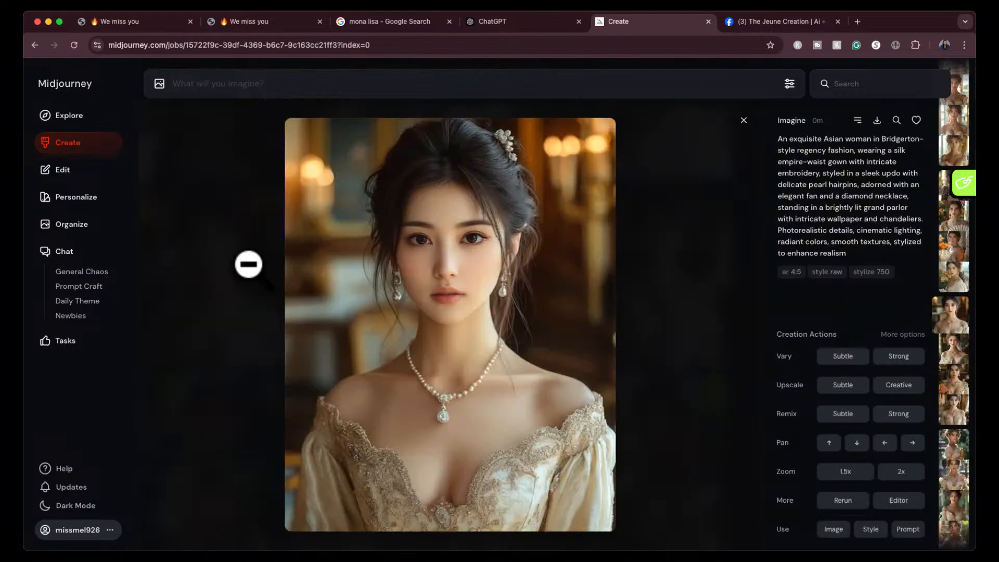
key(Right)
key(Right)
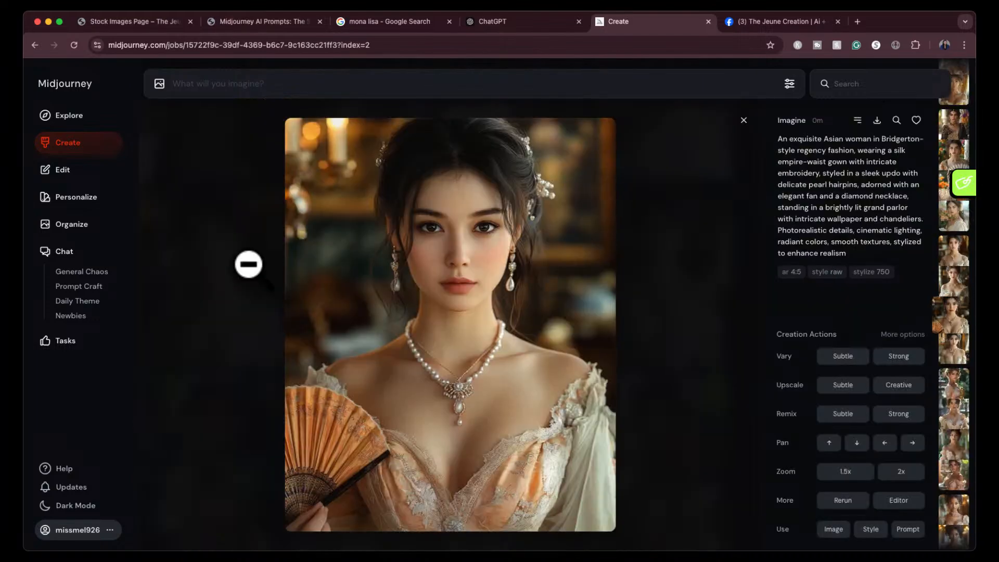
key(Right)
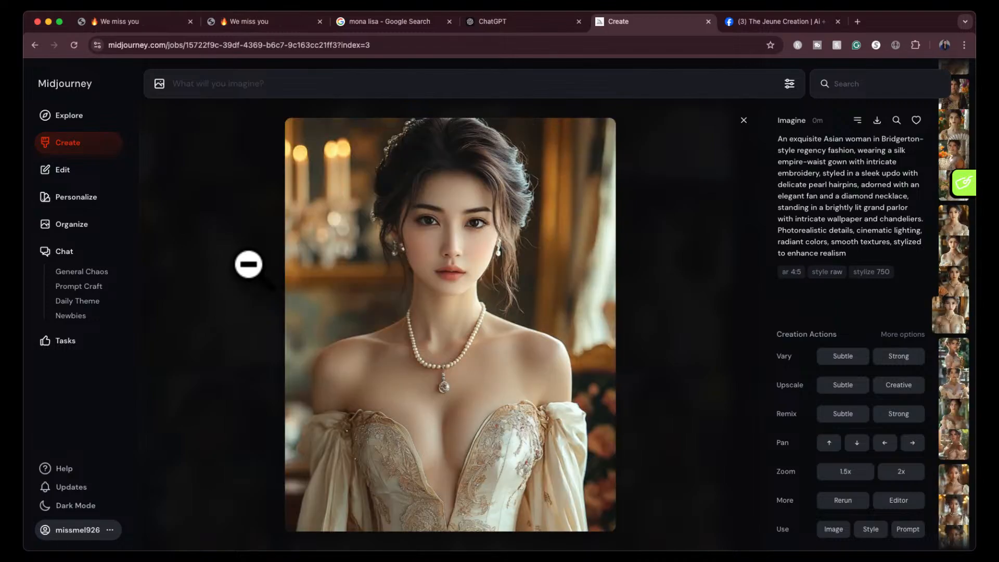
click(743, 120)
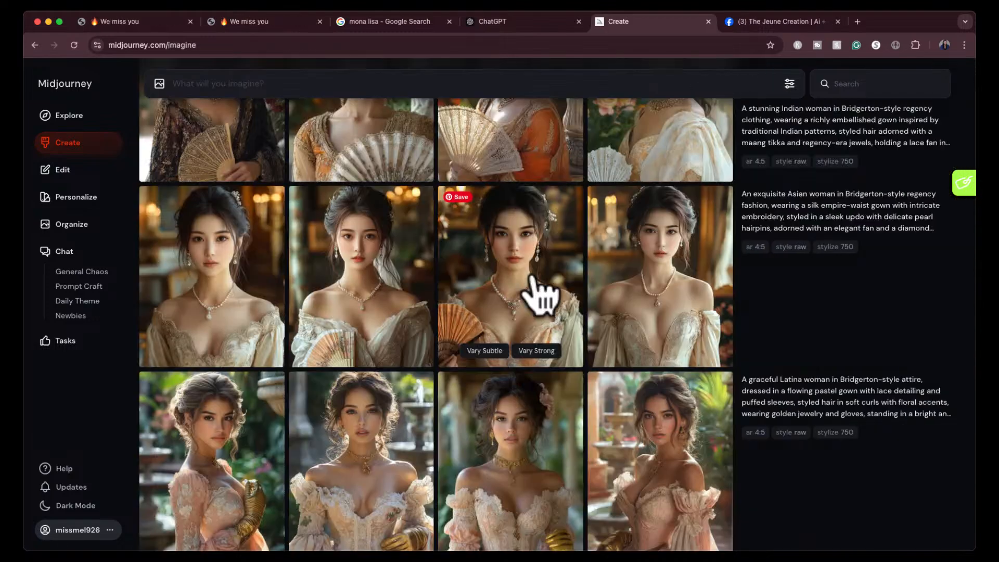
- View the four Bridgerton Indian woman images enlarged one after another, and close the enlarged view
scroll(535, 290, up, 3)
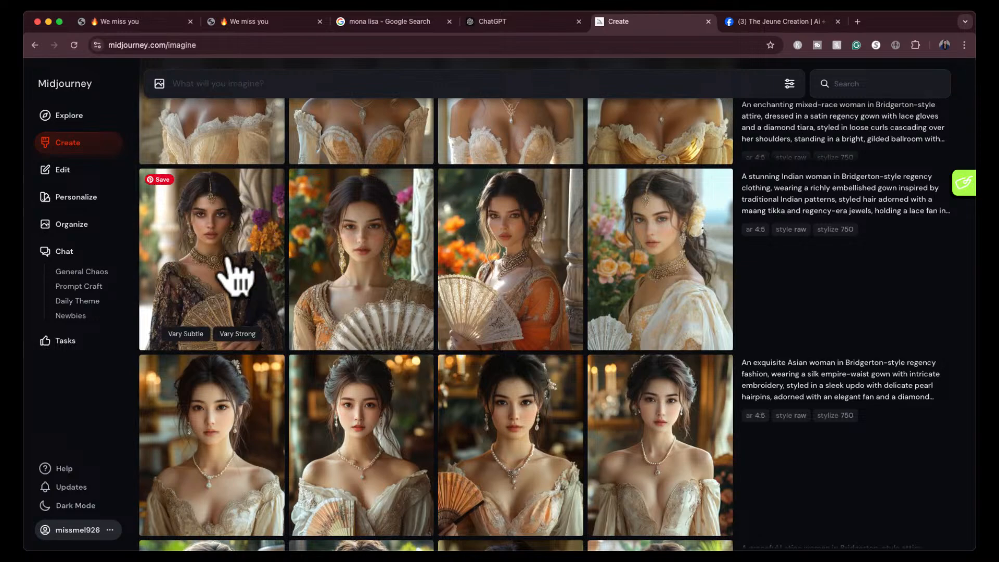
click(234, 277)
key(Right)
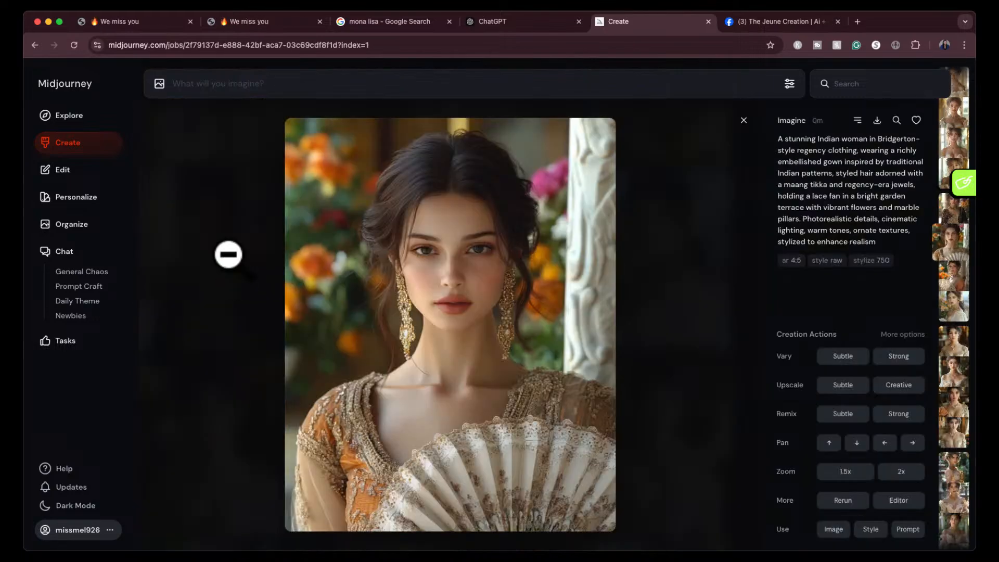
key(Right)
key(Right)
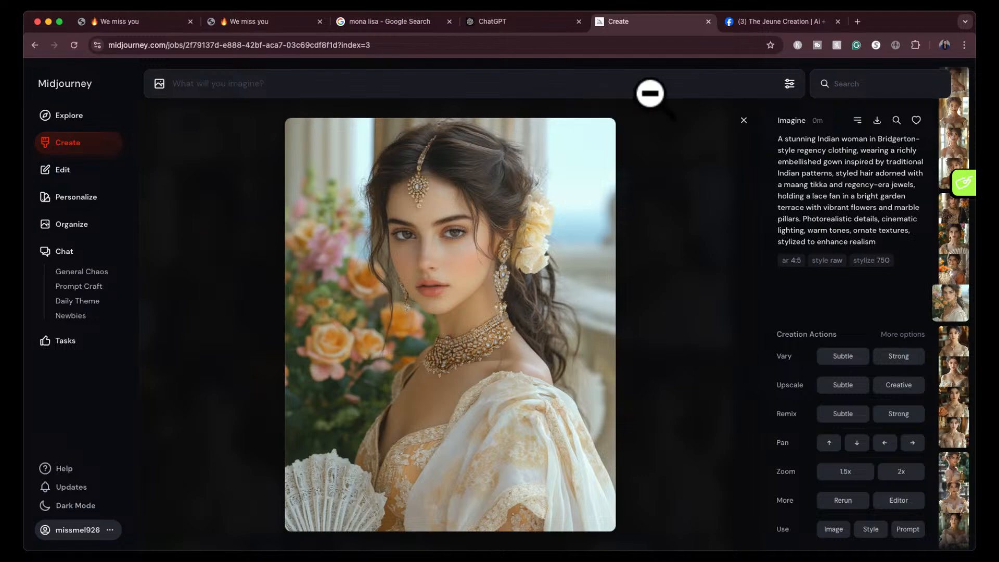
click(743, 120)
- Go through the four enlarged Bridgerton mixed-race woman images and return to the results
scroll(448, 338, up, 3)
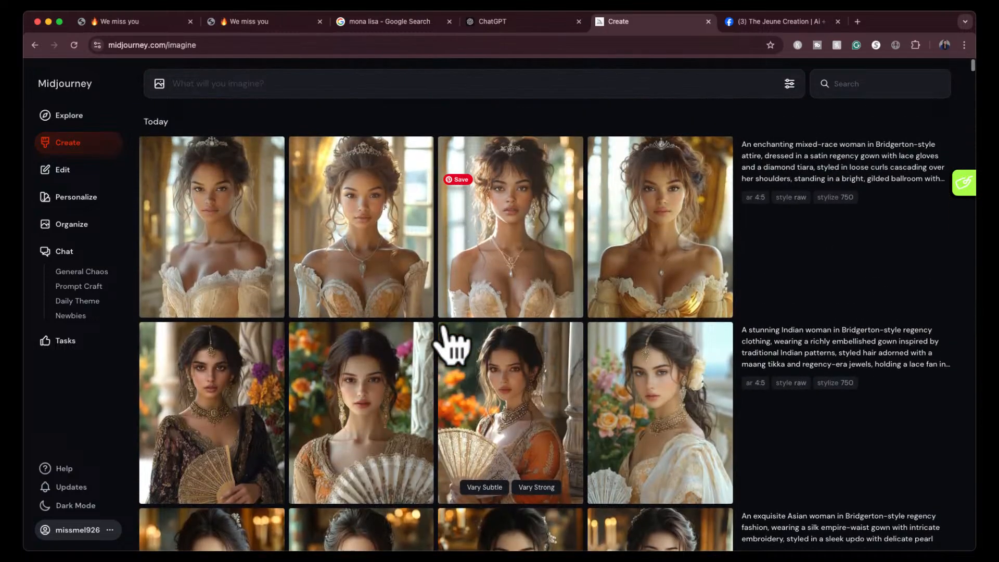
click(245, 255)
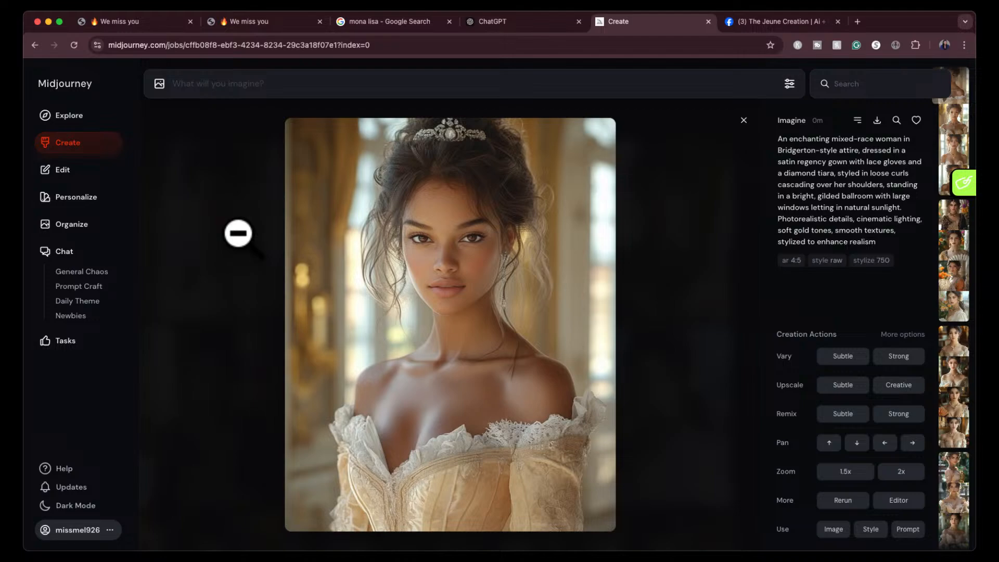
key(Right)
key(Right)
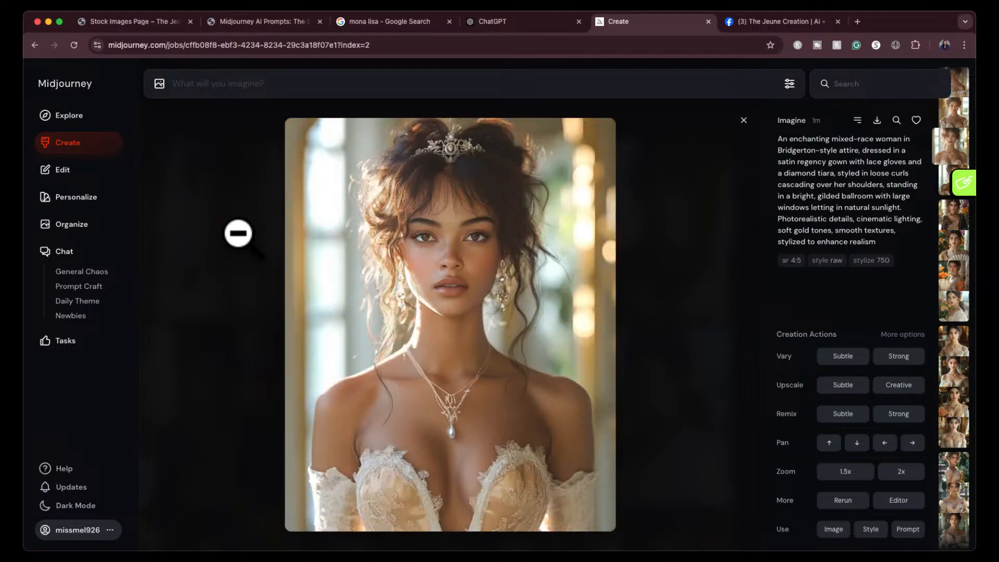
key(Right)
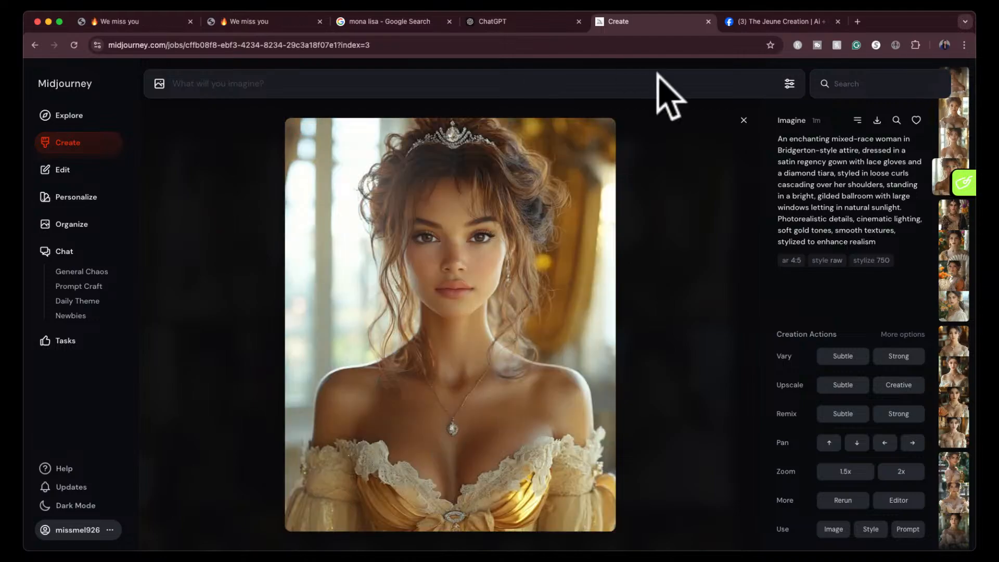
click(743, 120)
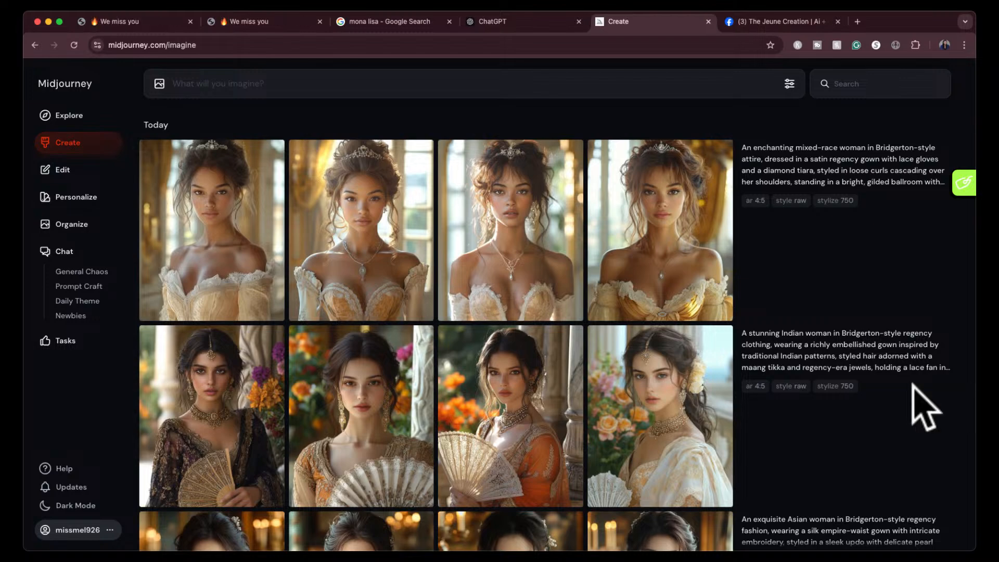
- Switch to ChatGPT and ask it to list out all of the prompts in this chat but exclude the mode setting
click(517, 24)
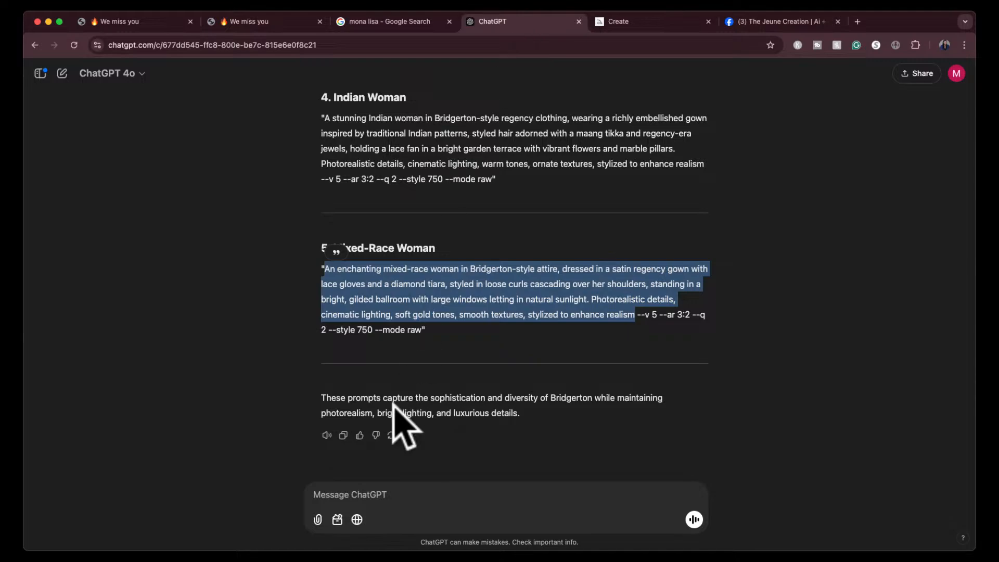
click(383, 494)
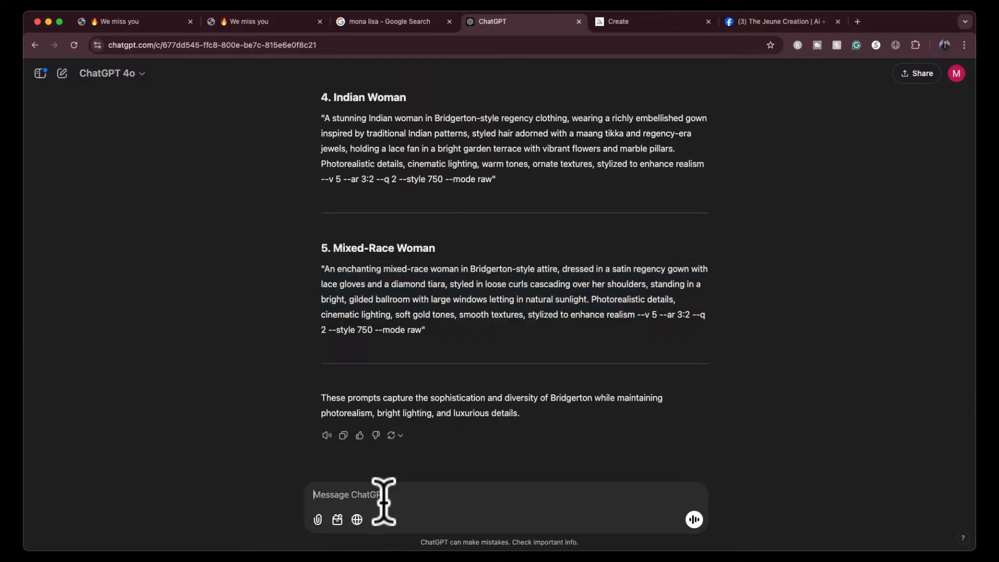
text(I)
key(BackSpace)
text(i)
key(BackSpace)
text(ut all of the prompts in t)
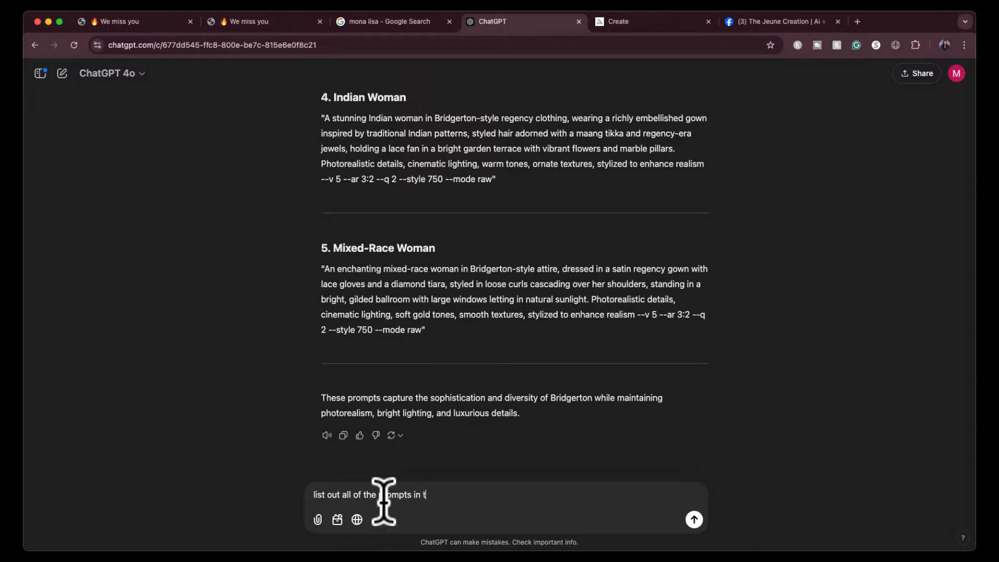
text(his chat bt in th)
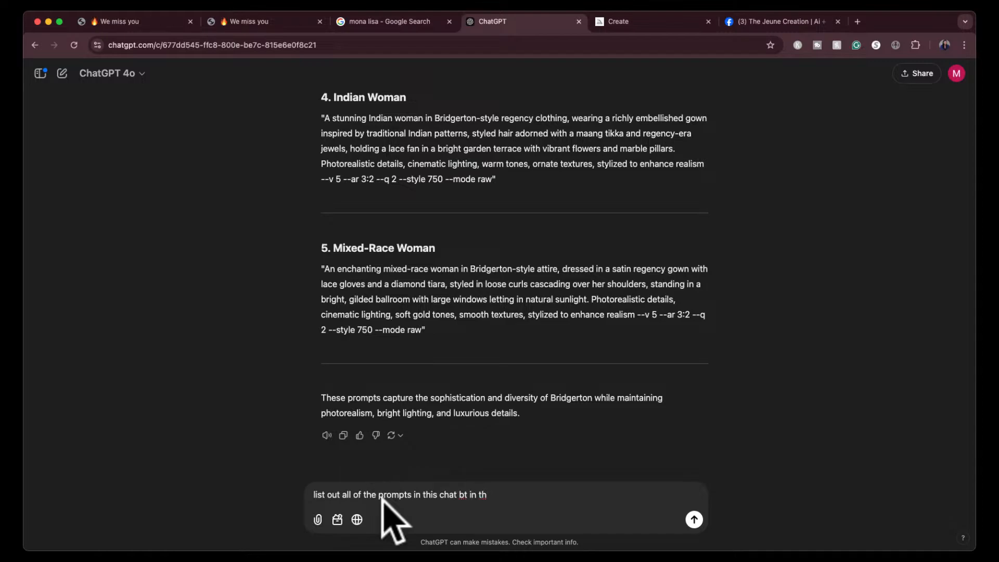
key(BackSpace)
key(BackSpace)
key(BackSpace)
key(BackSpace)
text(ut in the list exclude th)
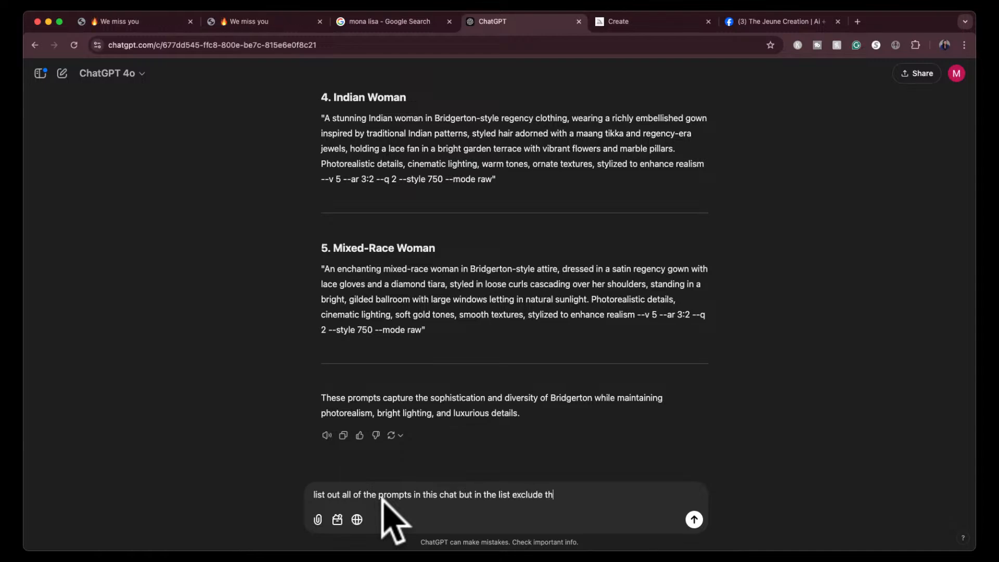
text(e)
text(mode settings)
key(Return)
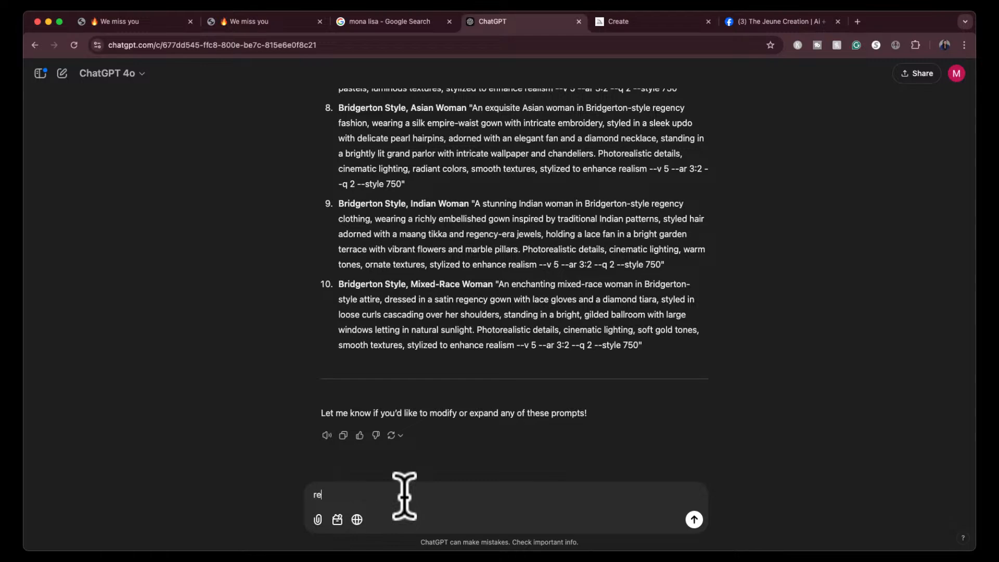
- Send the request "remove the parameters in the list" and stop the response while it is being generated
text(move the parameters in the list)
key(Return)
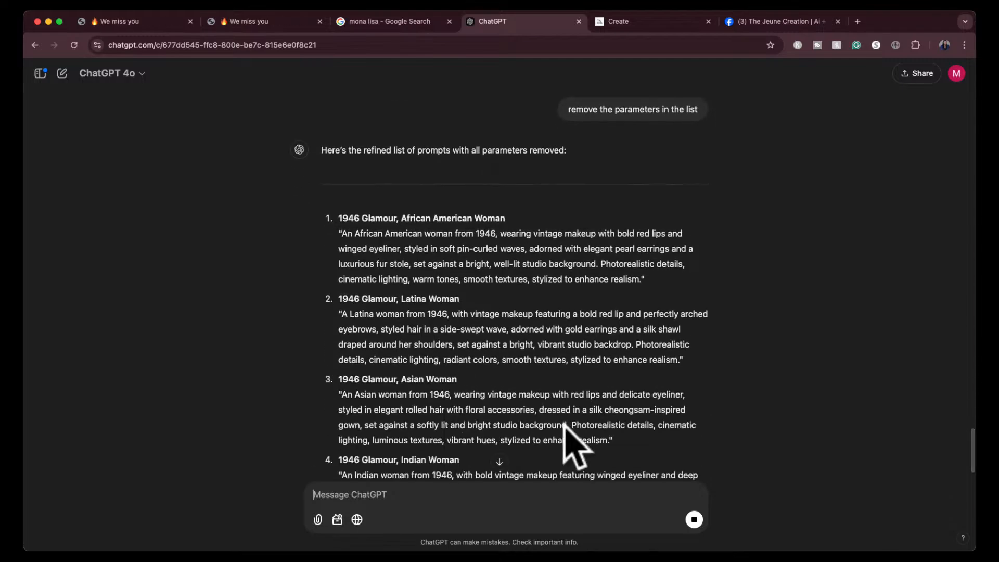
click(693, 519)
- Edit the sent request to read "remove the parameters and quotation marks in the list" and resend it
scroll(536, 346, up, 2)
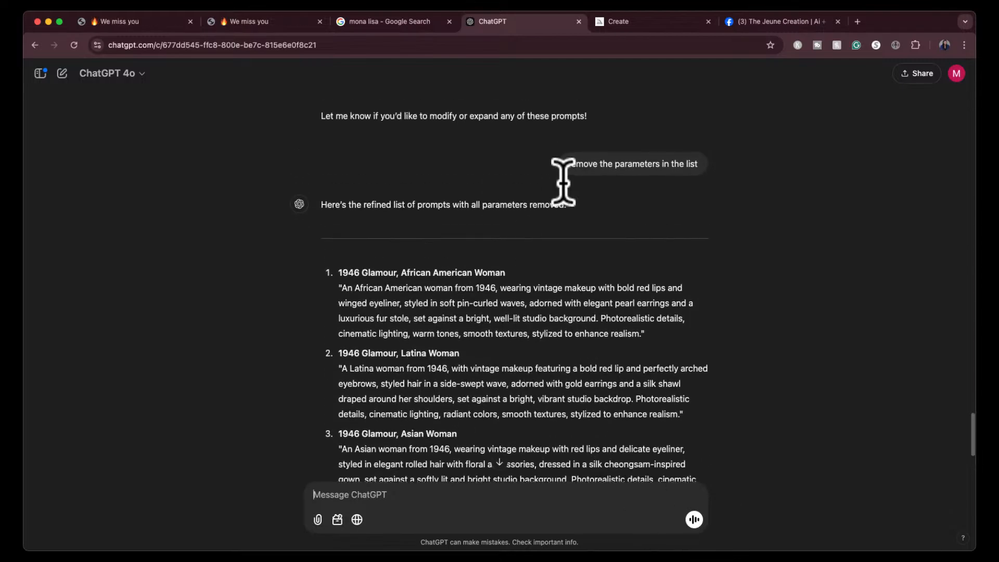
click(544, 163)
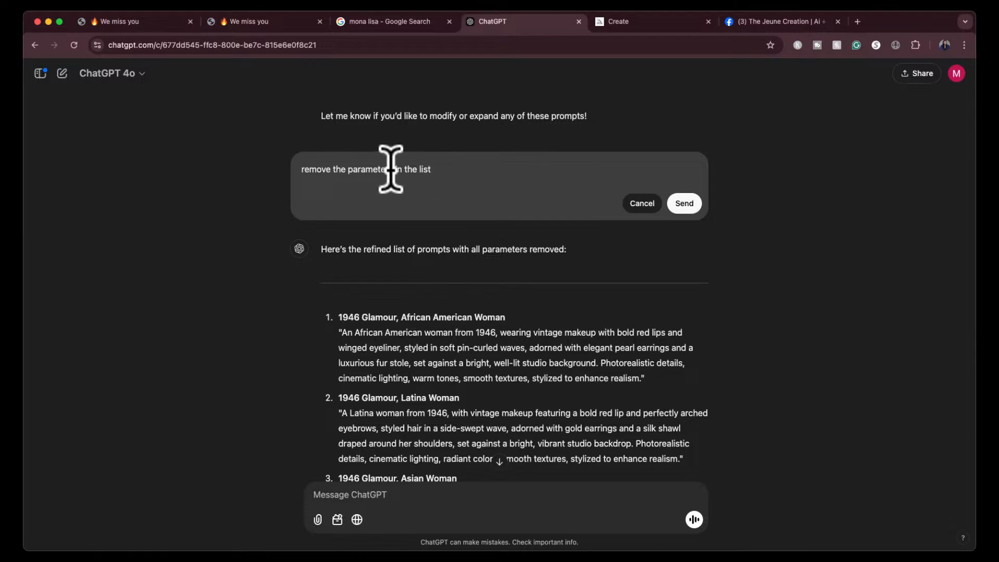
click(394, 169)
text(and q )
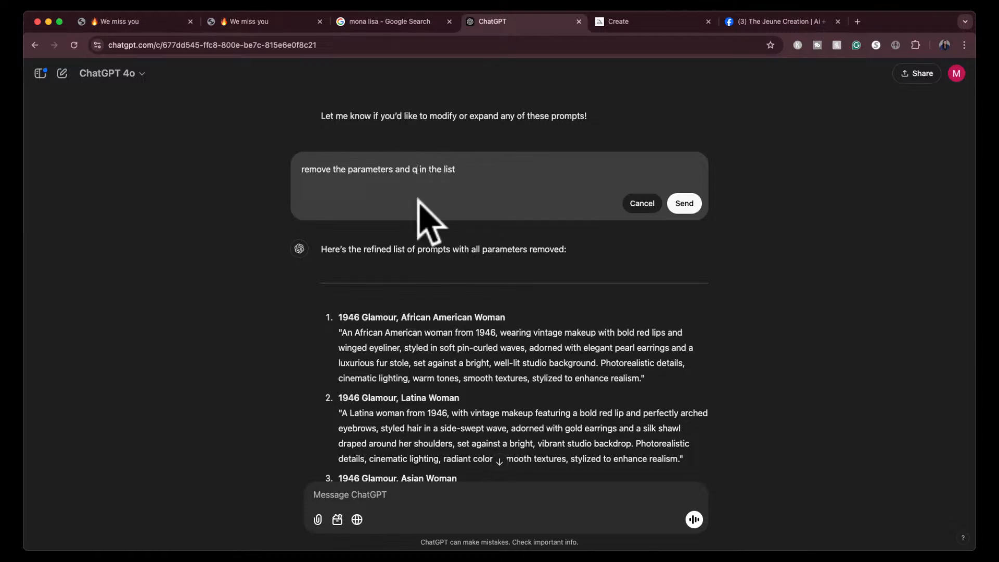
text(uotation marks)
click(676, 204)
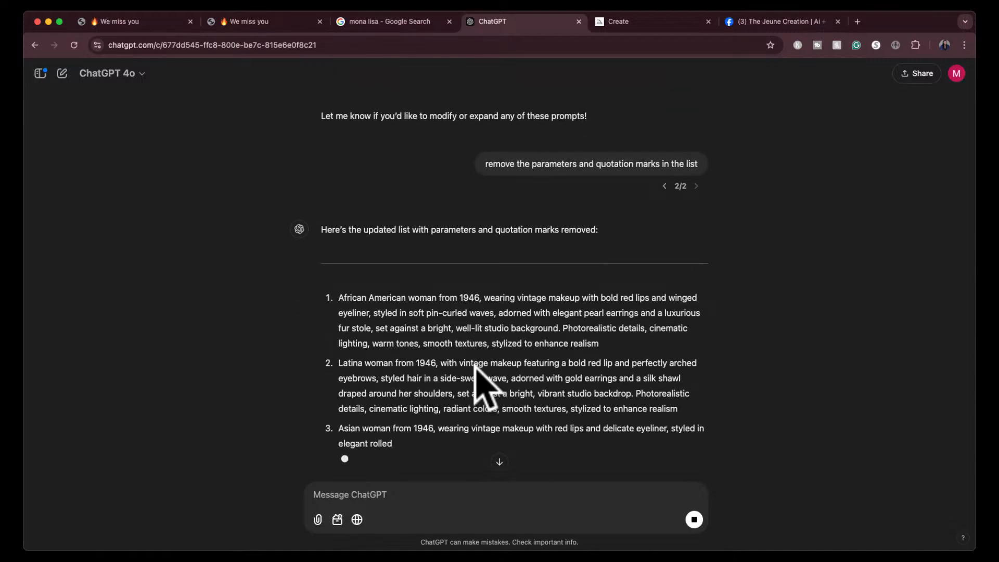
click(499, 461)
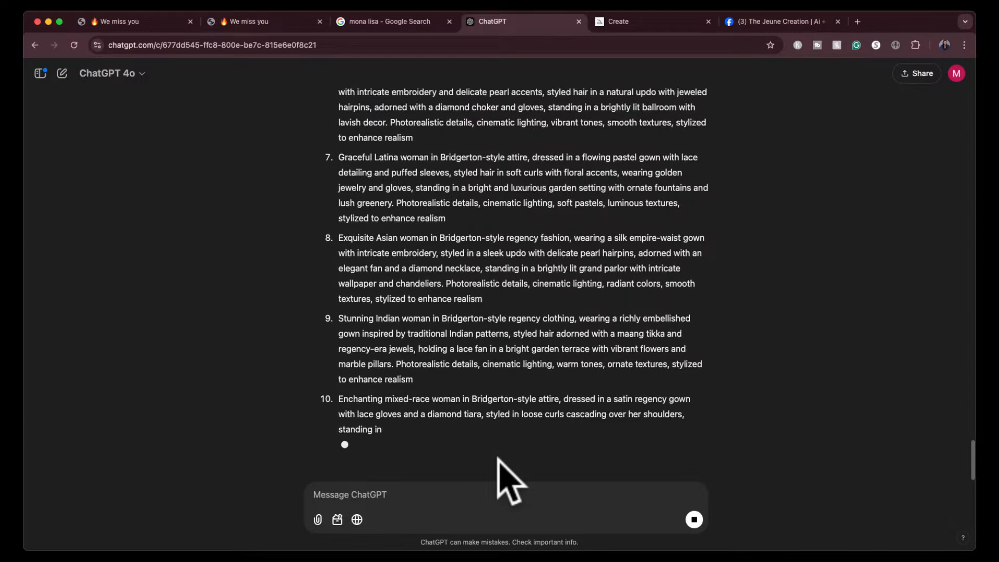
- Ask ChatGPT to "add an extra prompt for a south indian woman"
click(441, 498)
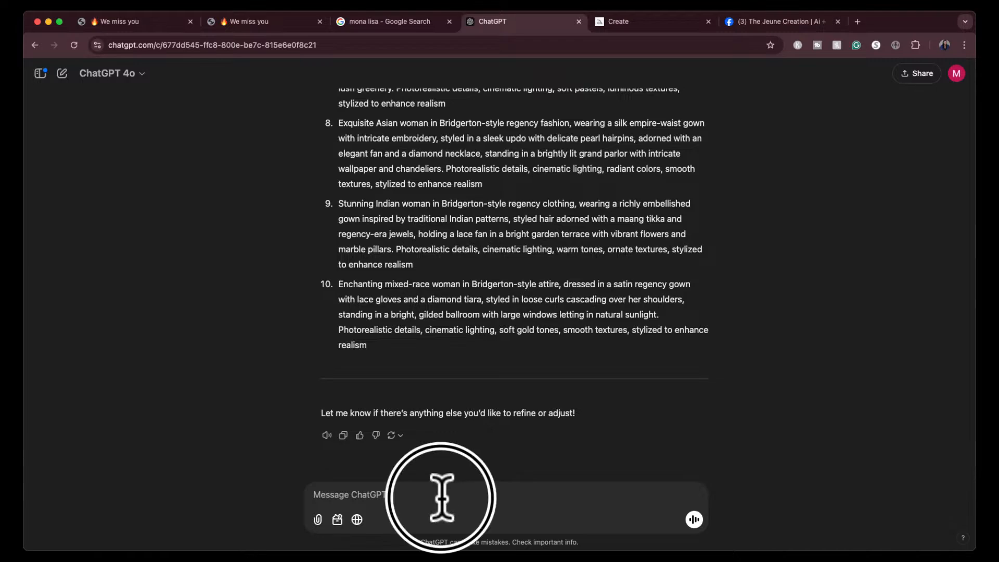
text(add an )
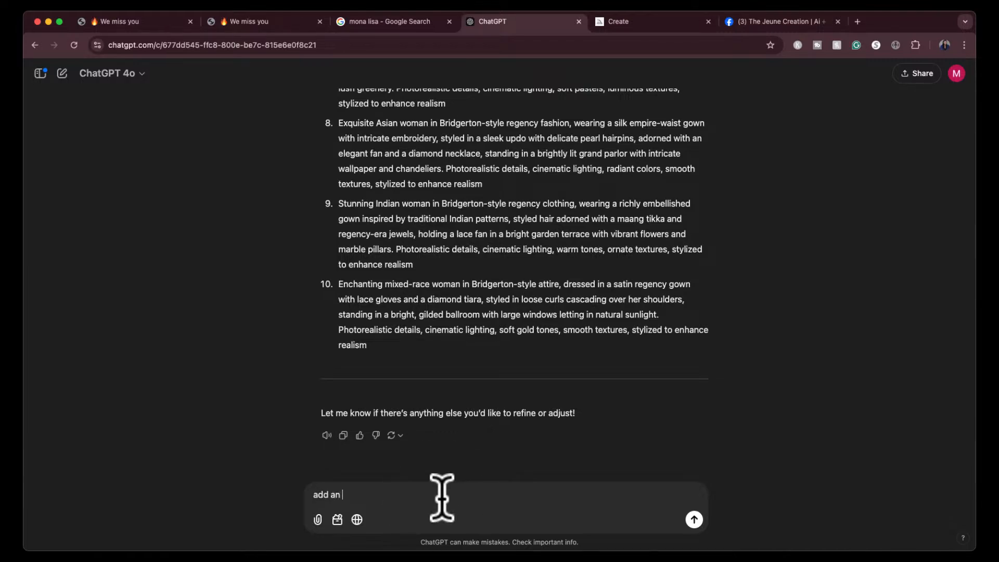
text(extra prompt for a south indian woman)
key(Return)
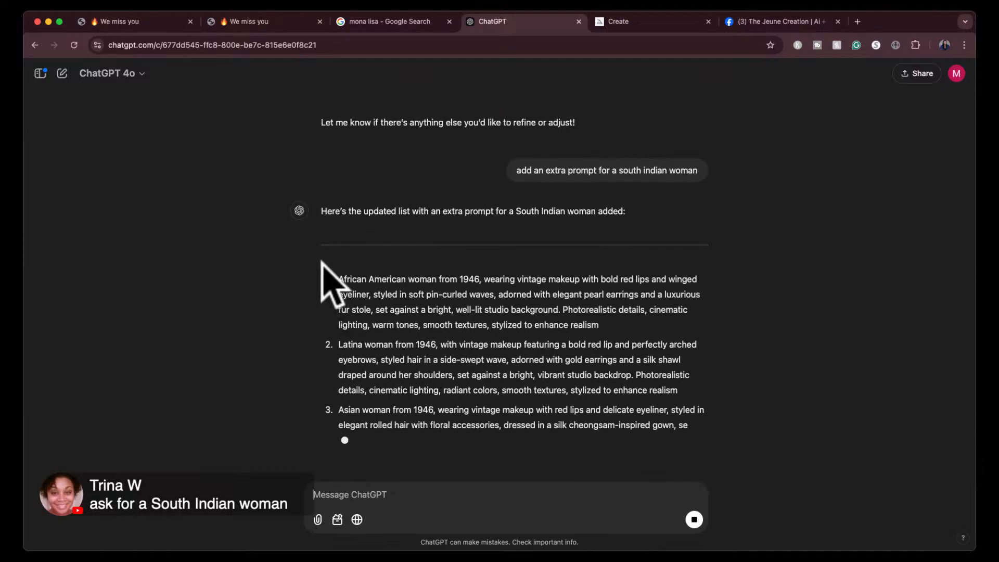
- Select the whole updated prompt list, from the 1946 African American woman prompt through the South Indian woman prompt
triple_click(333, 287)
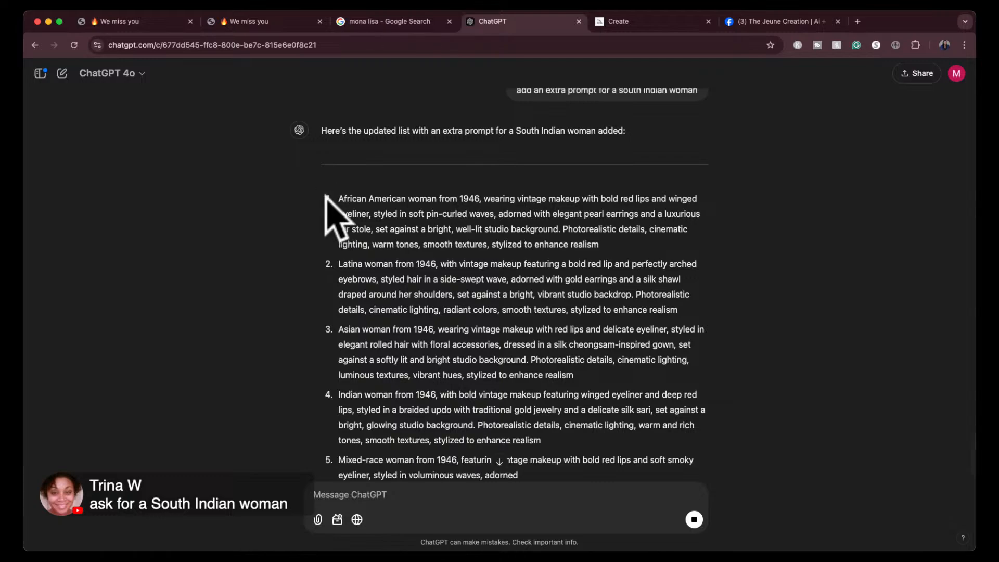
drag(335, 200, 539, 341)
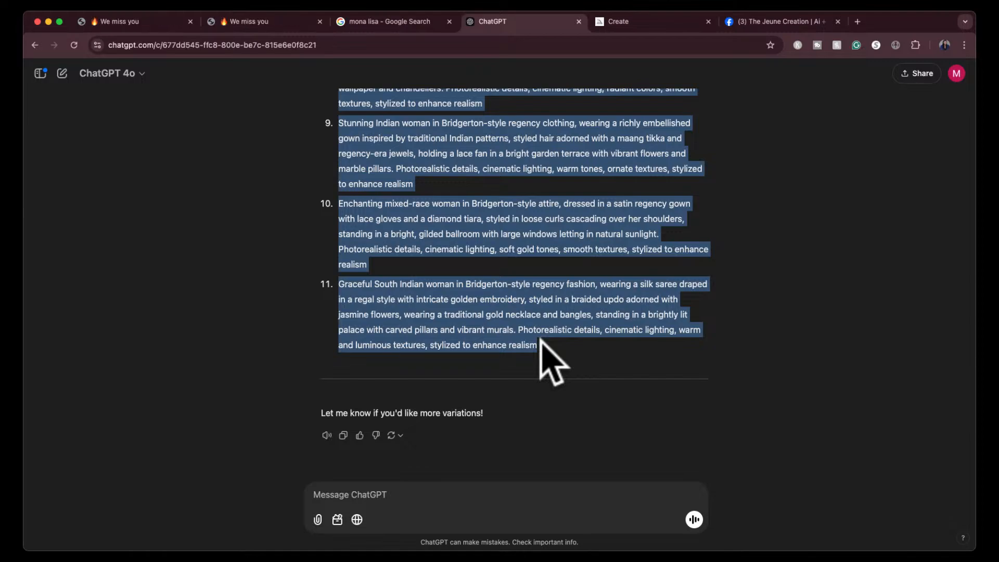
- Switch to The Jeune Creation Facebook group and check the opening line of the Part 2 Midjourney prompts post
click(772, 24)
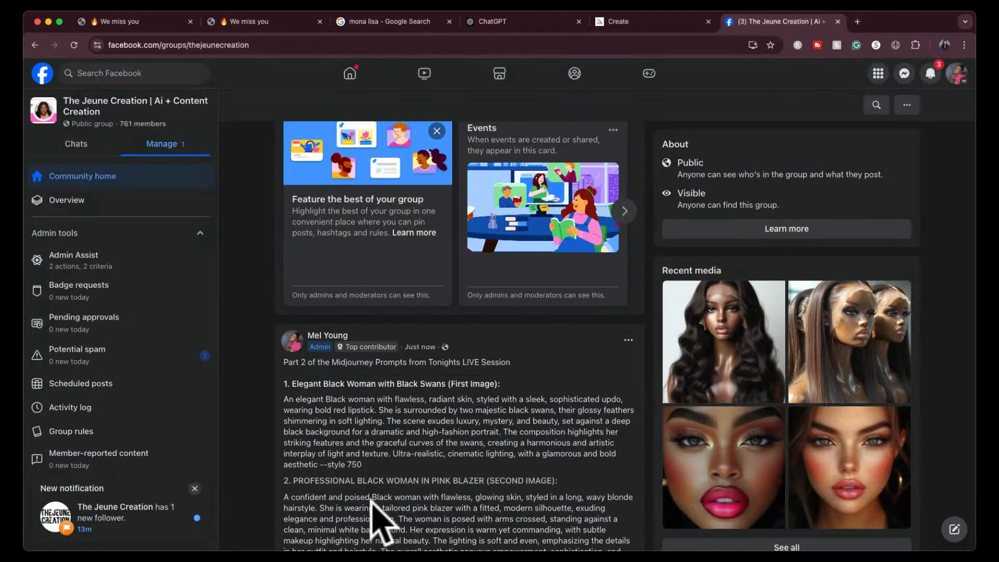
scroll(403, 396, up, 6)
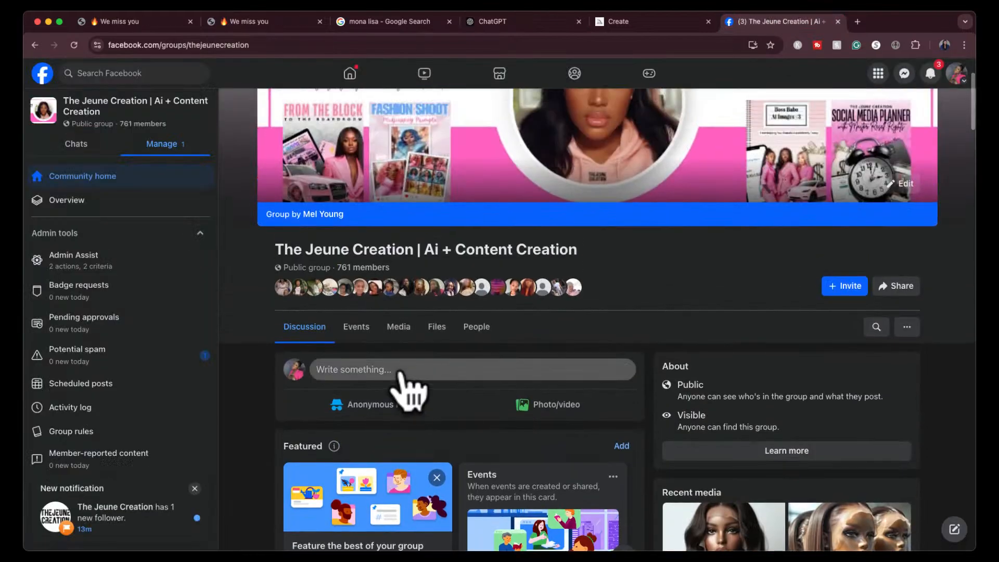
click(404, 370)
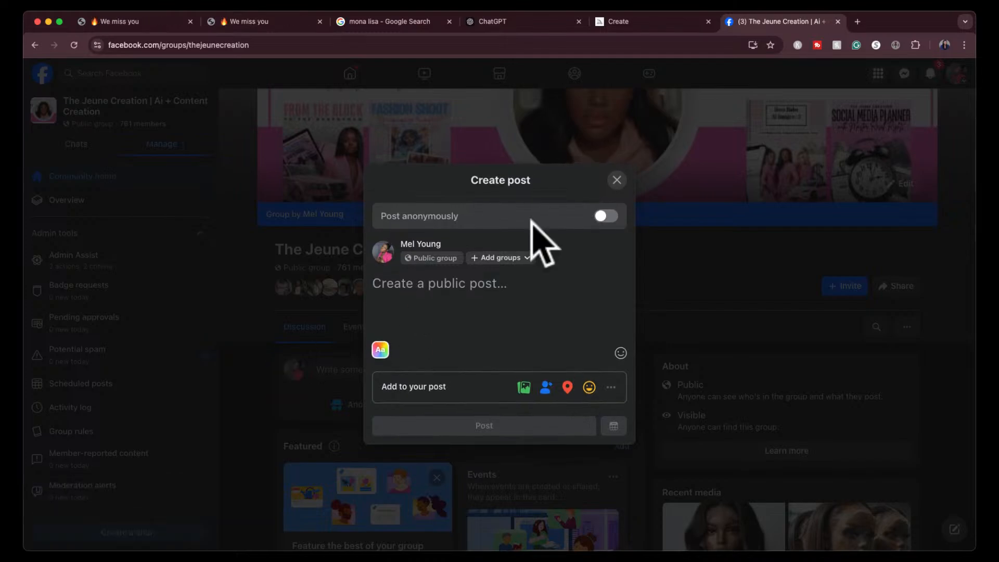
click(616, 182)
scroll(468, 406, down, 5)
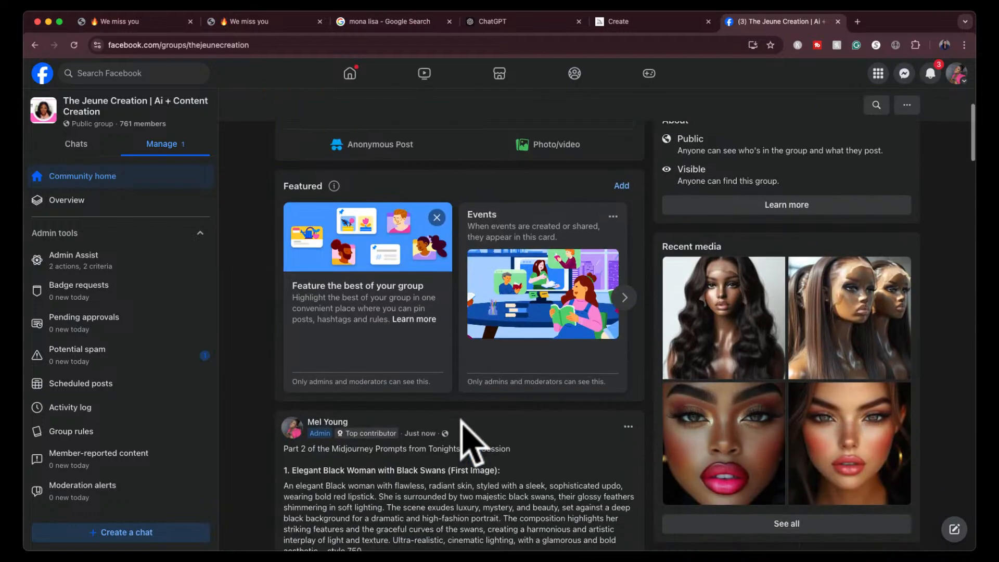
scroll(508, 167, up, 2)
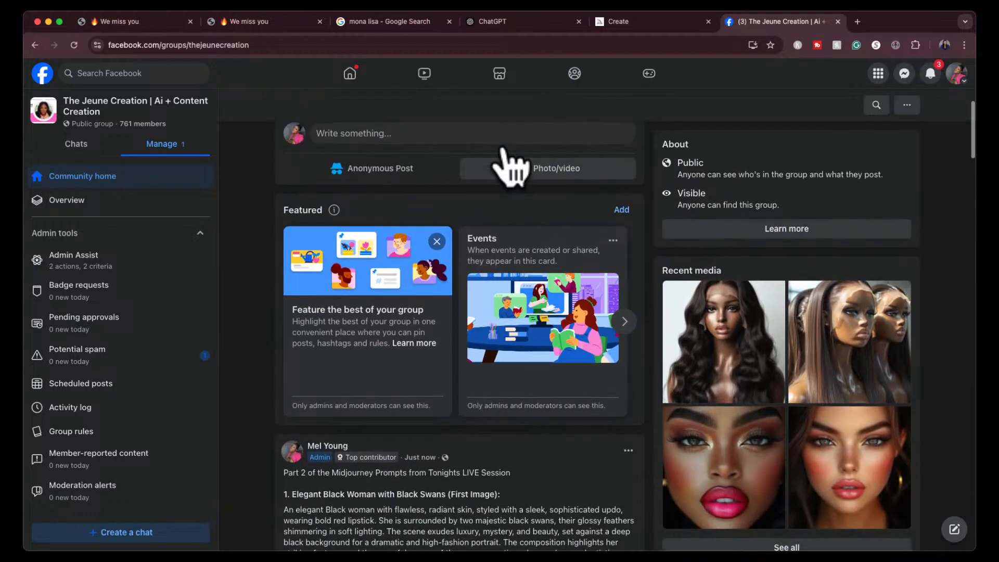
- Start a new group post with the intro line "Part 3 of the Midjourney Prompts from Tonights LIVE Session"
click(498, 153)
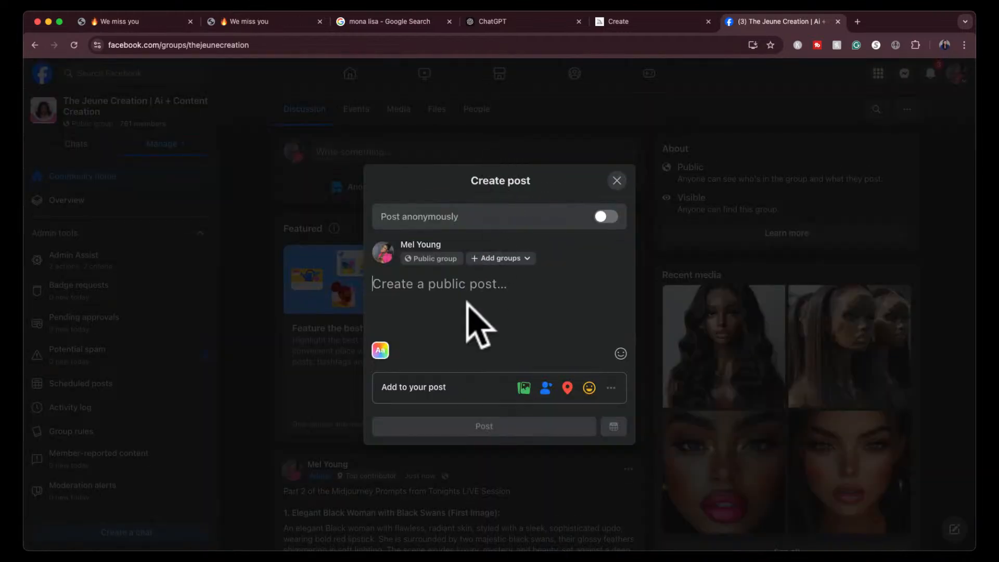
text(Part )
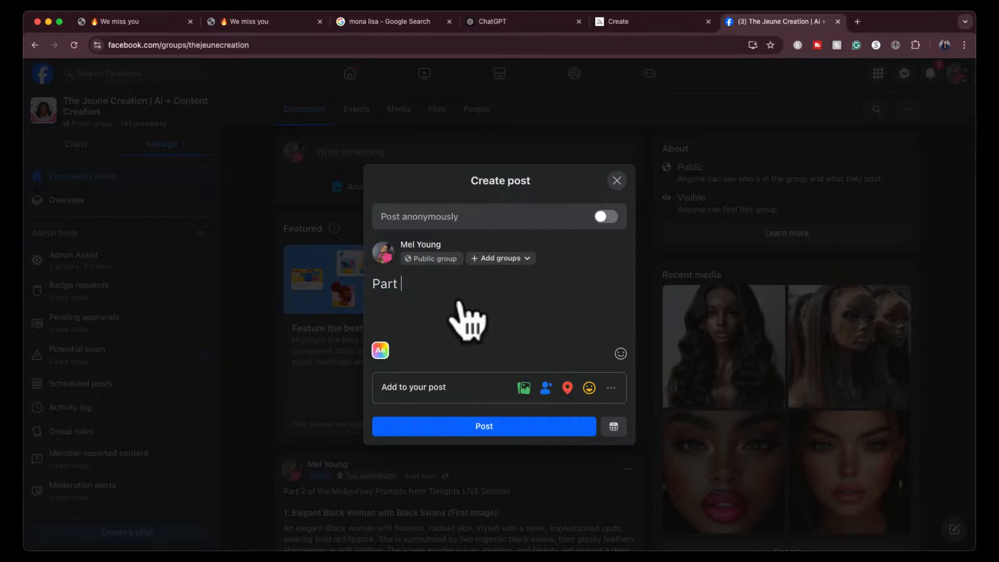
text(3 of the)
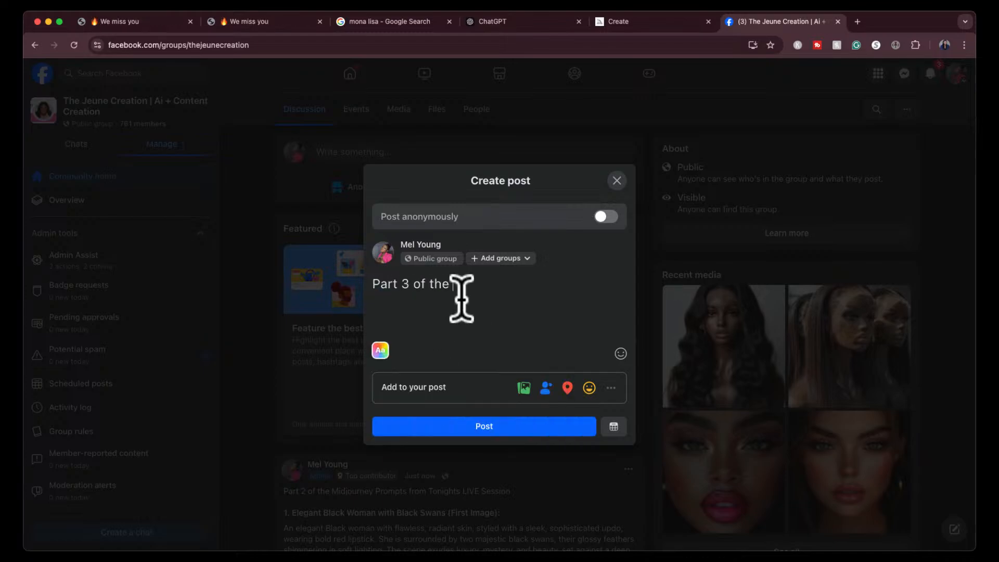
text( Midjourney )
text(Po)
text(rompt)
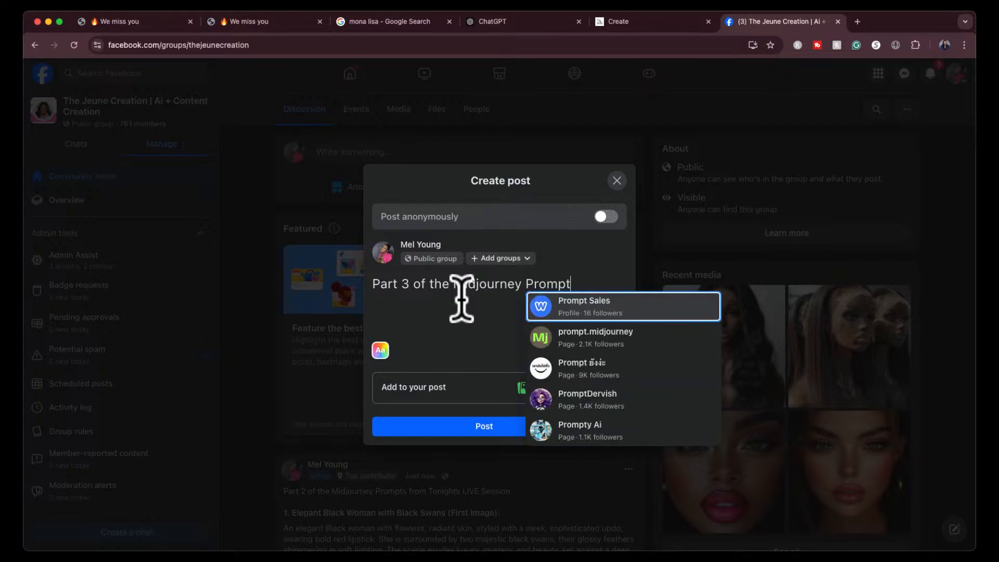
text(s from Tonig)
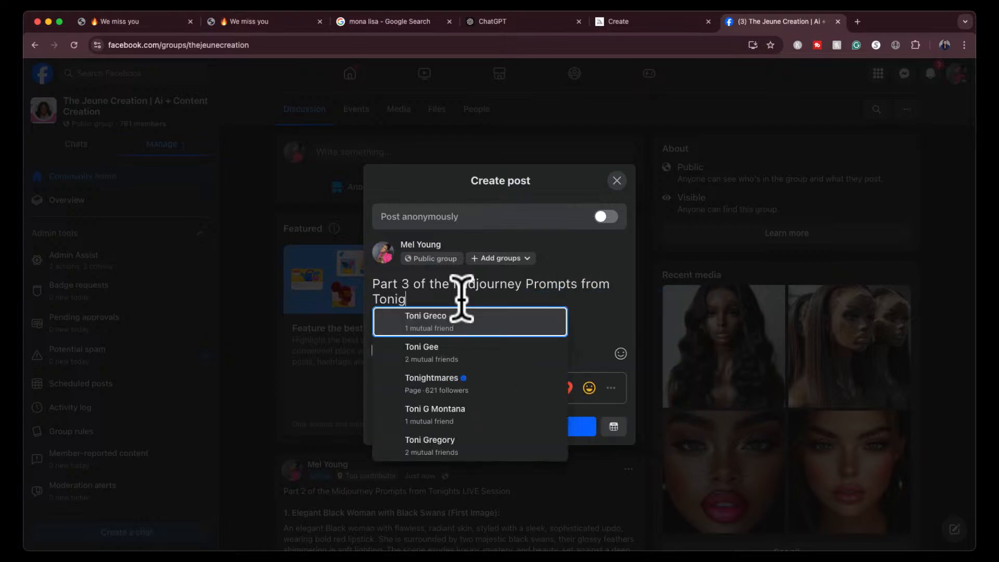
text(hts LIVE Se)
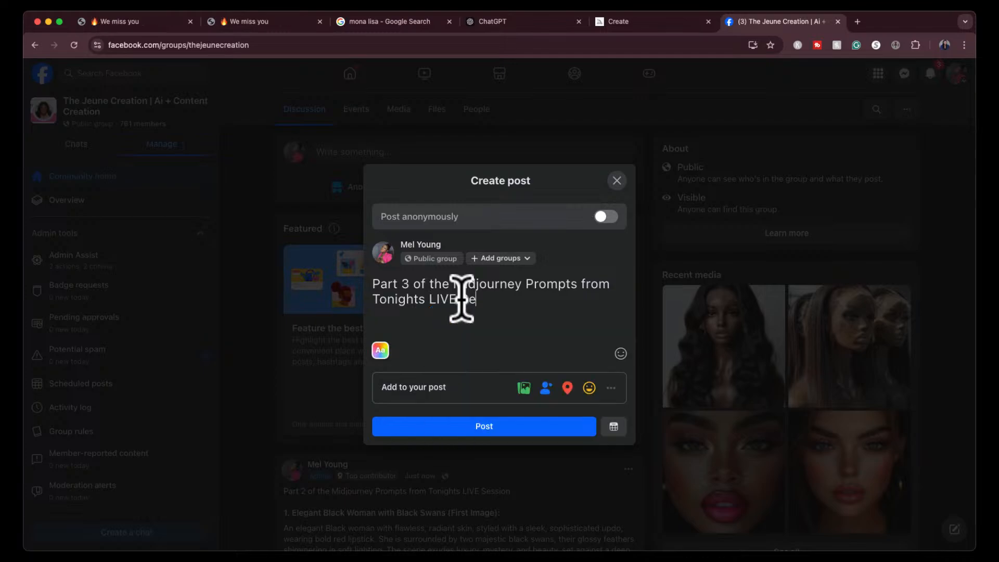
text(ssion)
- Paste the copied ChatGPT prompt list below the intro line and review it through to the last prompt
key(Return)
key(Return)
key(super+v)
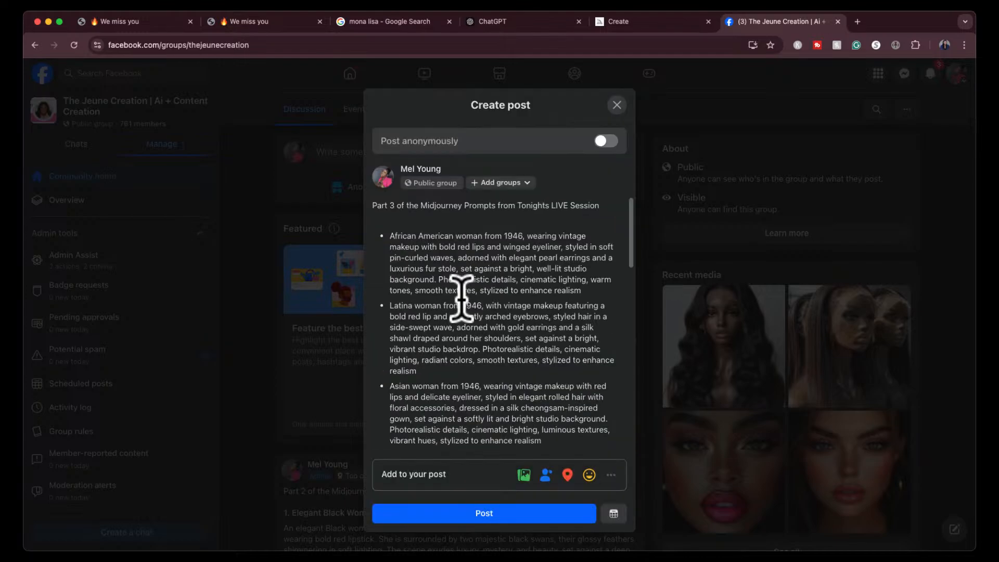
scroll(463, 302, down, 10)
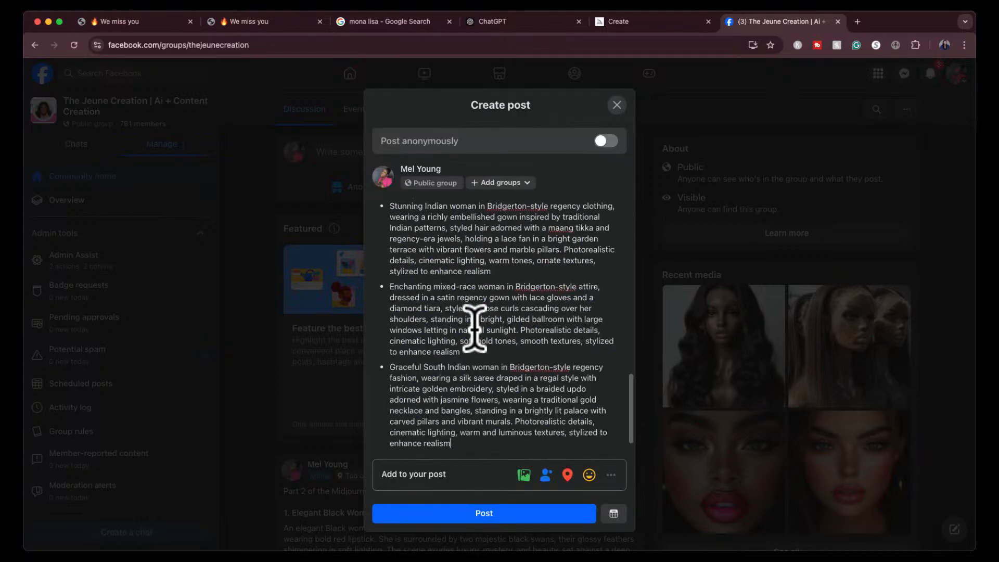
scroll(474, 328, up, 10)
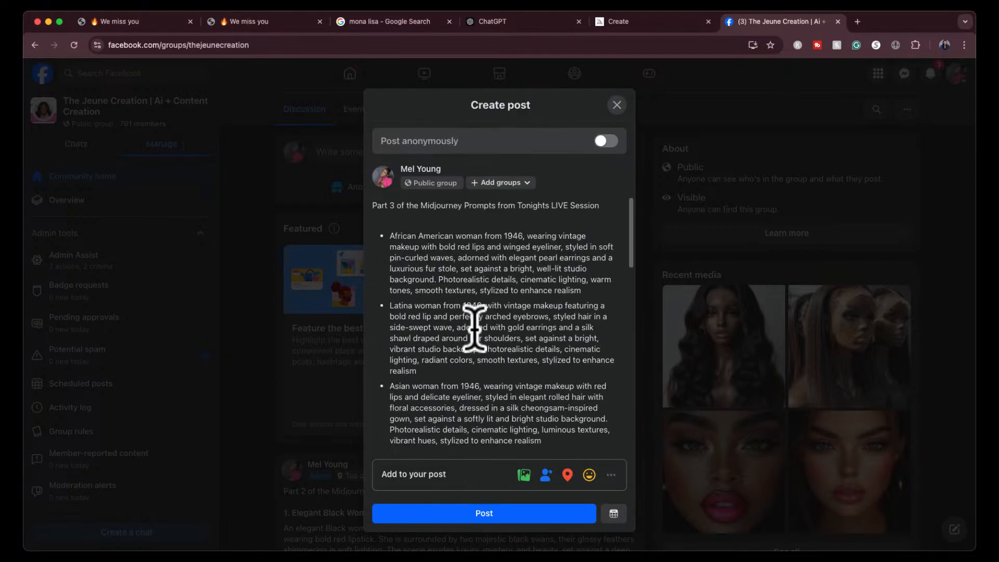
- Remove the blank line between the intro and the prompt list, and publish the post to the group
click(426, 220)
key(BackSpace)
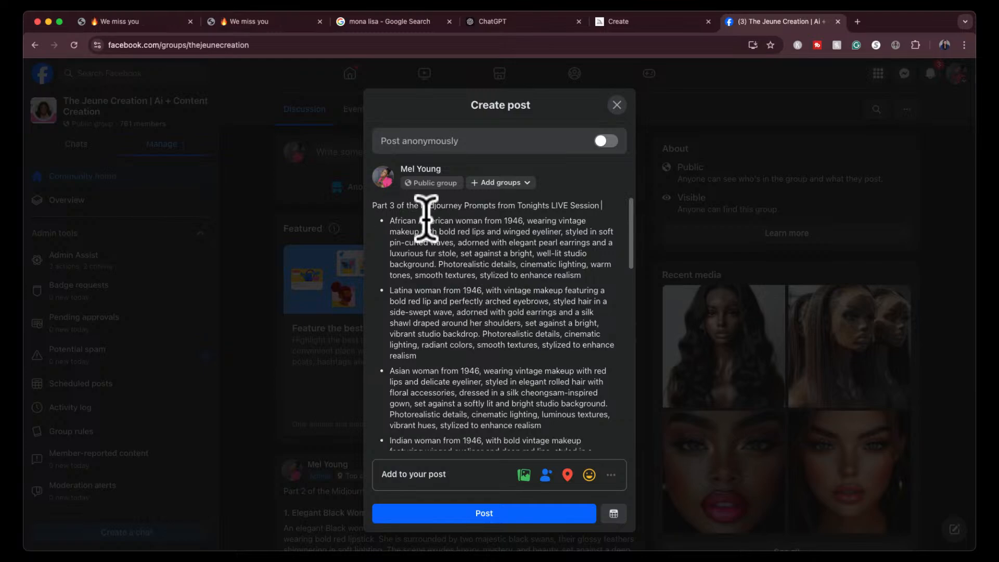
click(452, 513)
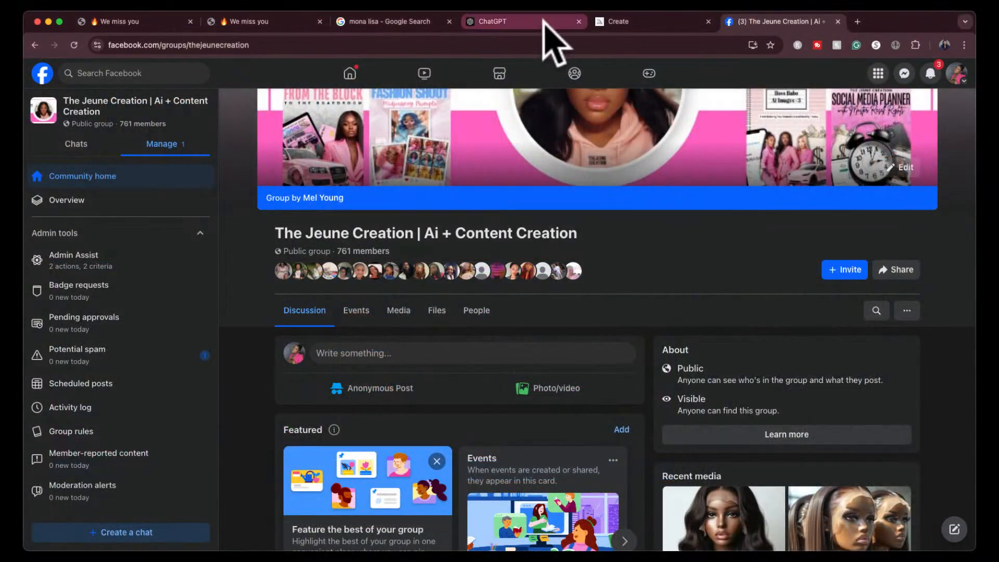
- Switch to ChatGPT and copy only prompt 11, about the graceful South Indian woman in Bridgerton-style regency fashion
click(544, 21)
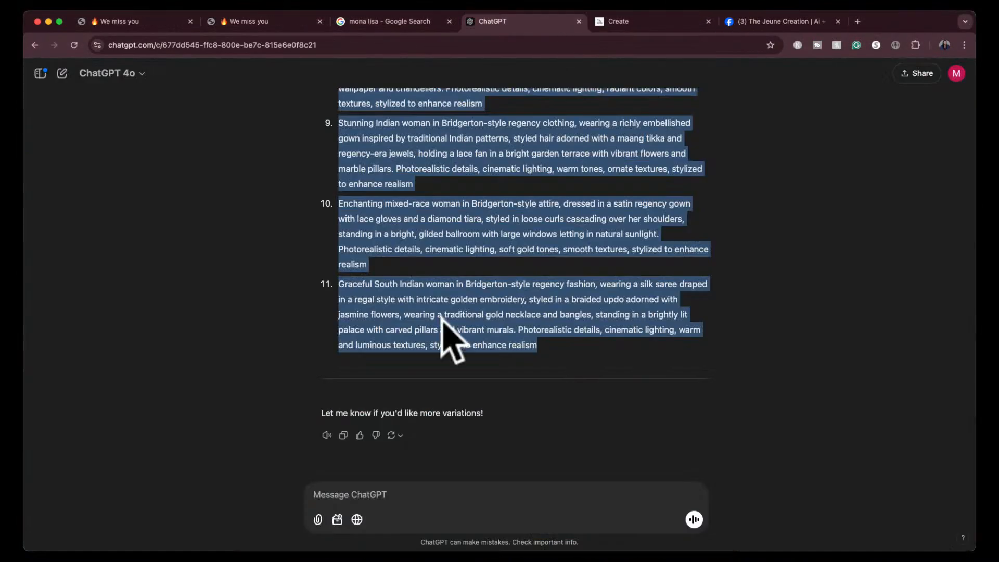
click(453, 333)
drag(549, 357, 338, 286)
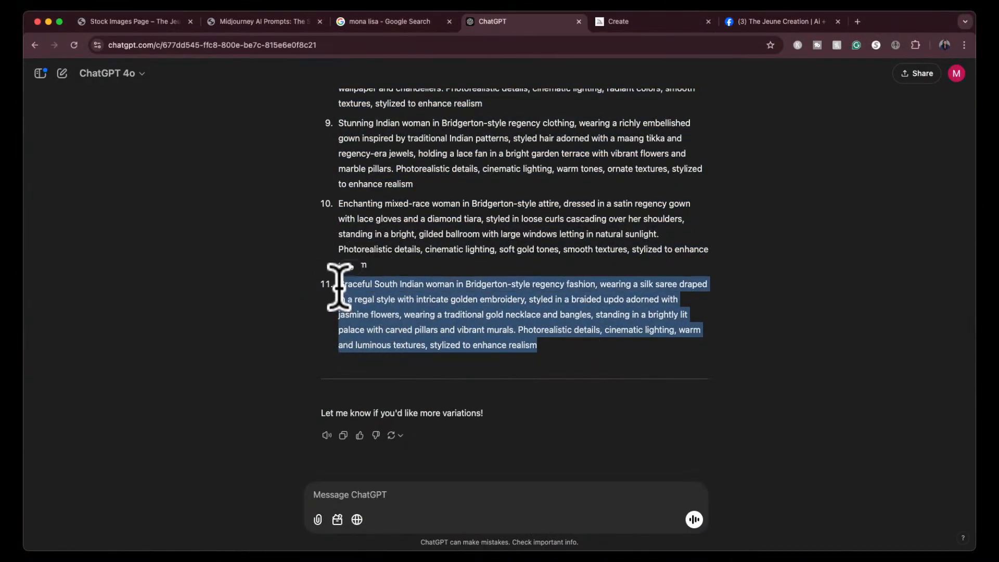
- Switch to Midjourney and generate images from the copied South Indian woman prompt
click(672, 24)
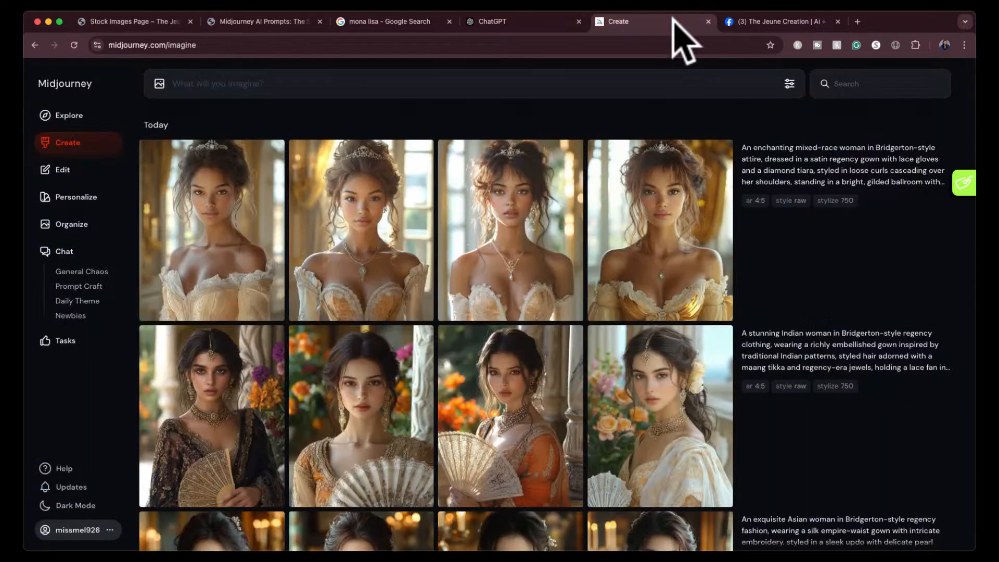
click(557, 89)
key(super+v)
key(Return)
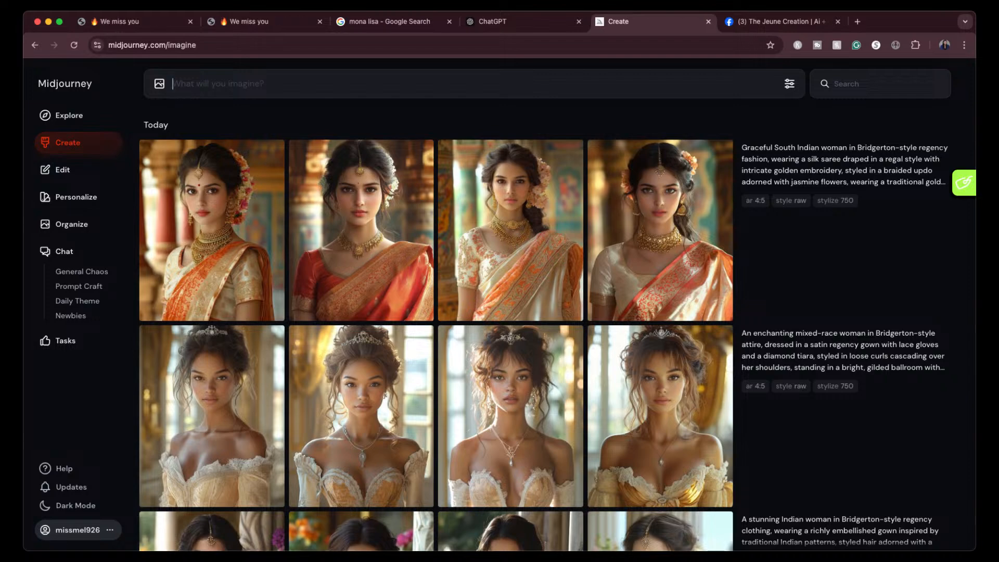
- View each of the four generated South Indian woman images enlarged, and return to the creation gallery
click(229, 267)
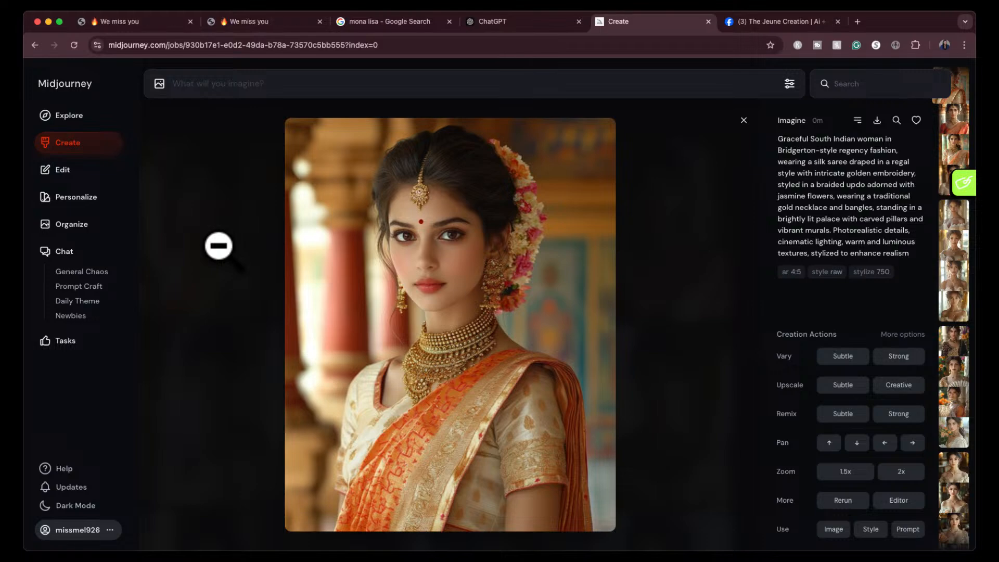
key(Down)
key(Down)
key(Down)
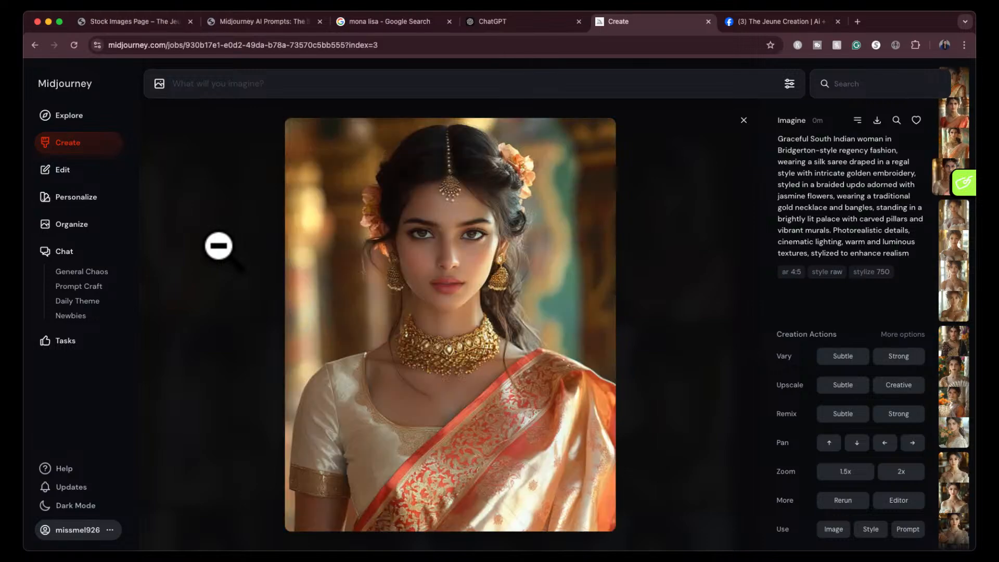
click(743, 120)
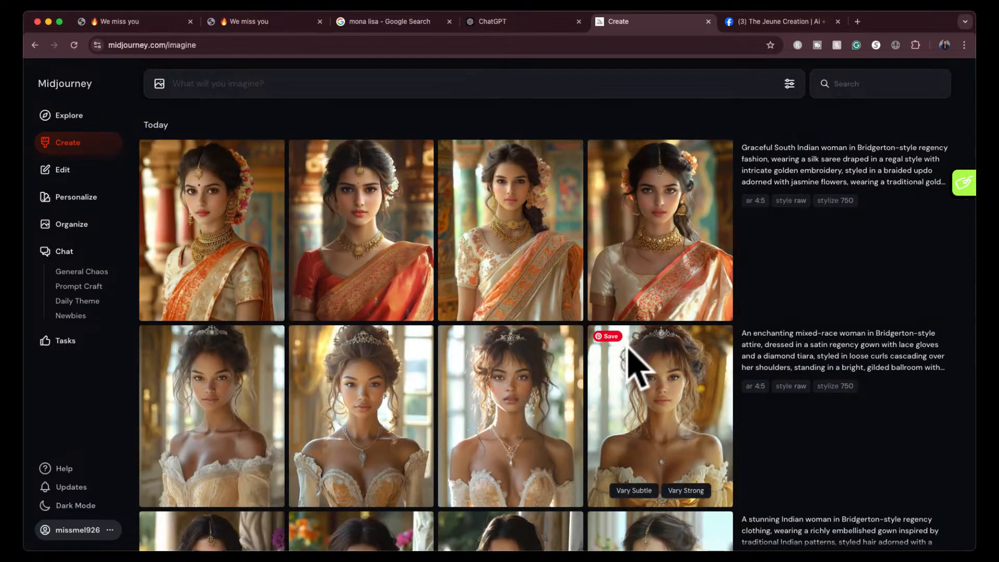
scroll(635, 365, down, 3)
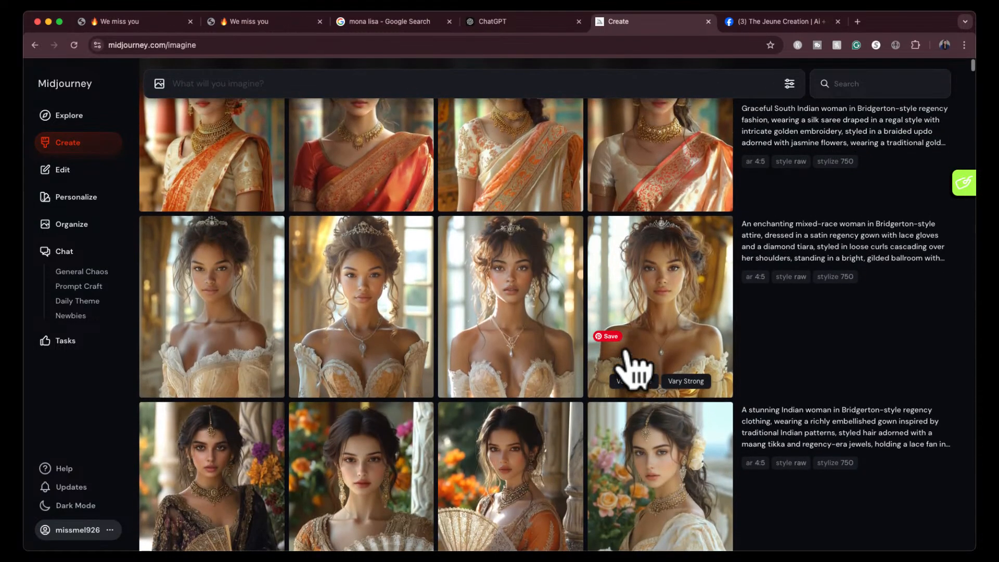
scroll(632, 367, up, 3)
scroll(632, 367, down, 3)
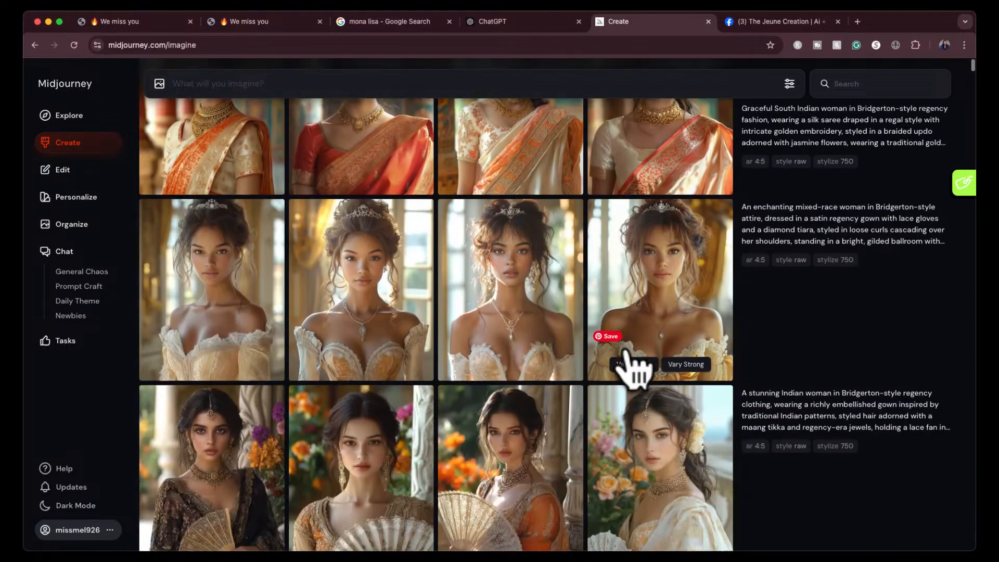
scroll(632, 367, up, 3)
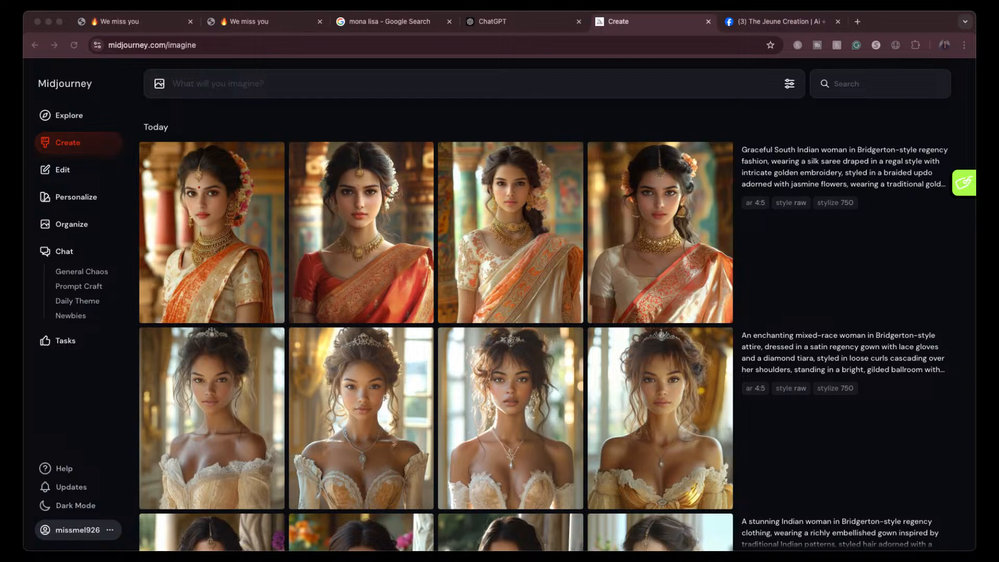
- Open fashionnova.com in a separate tab, dismiss its mystery offer, and go to the women's Dresses collection
drag(882, 36, 764, 26)
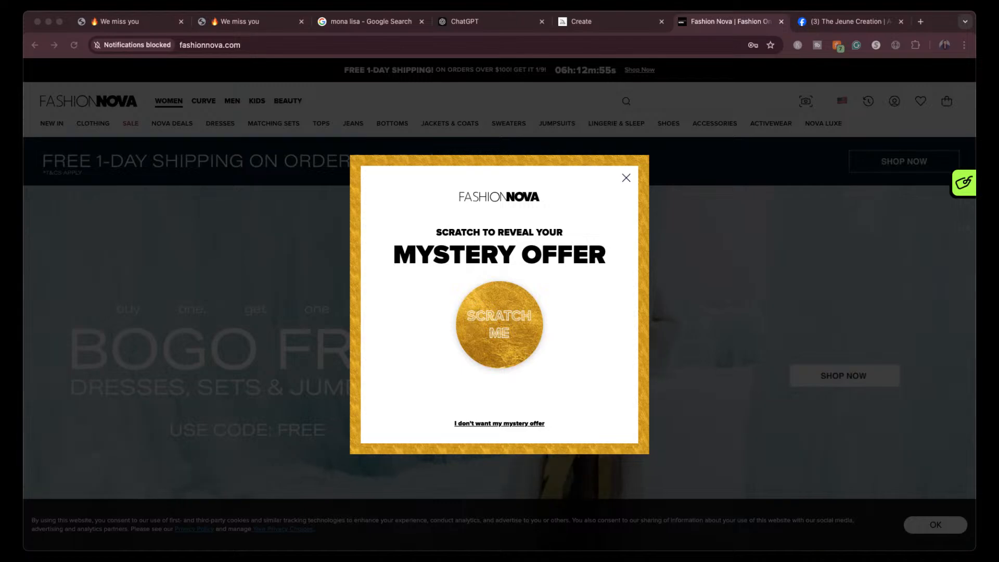
click(622, 175)
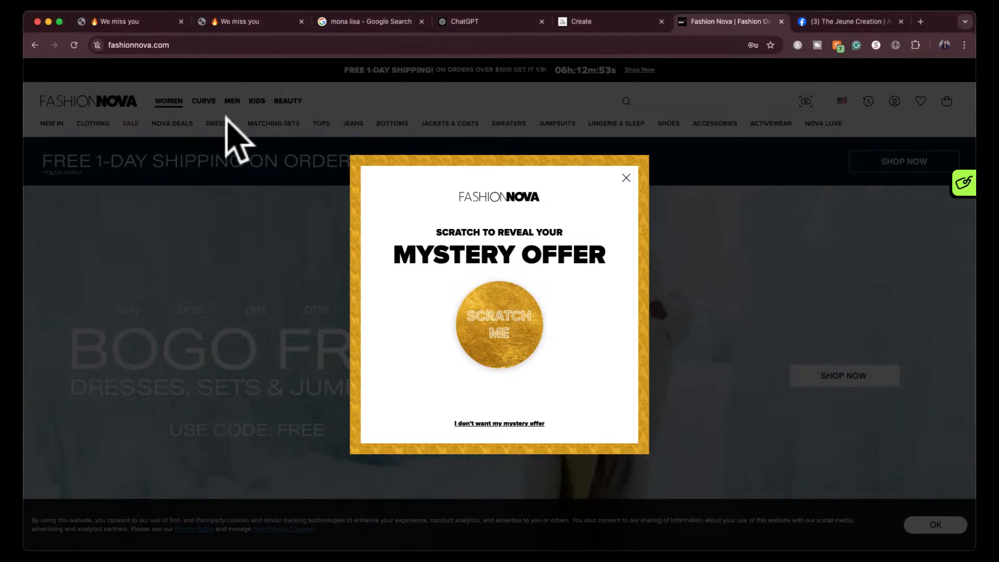
click(626, 177)
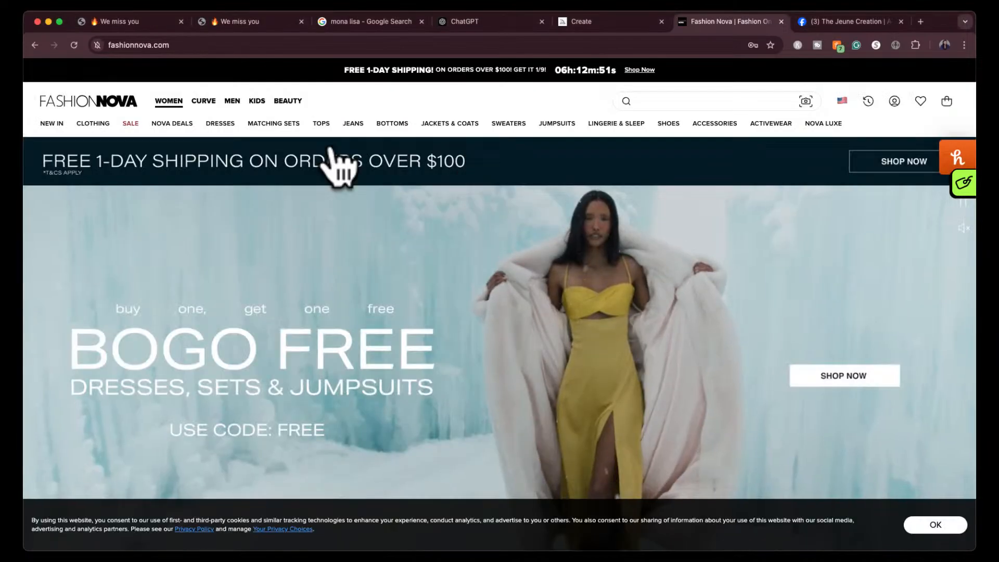
click(220, 124)
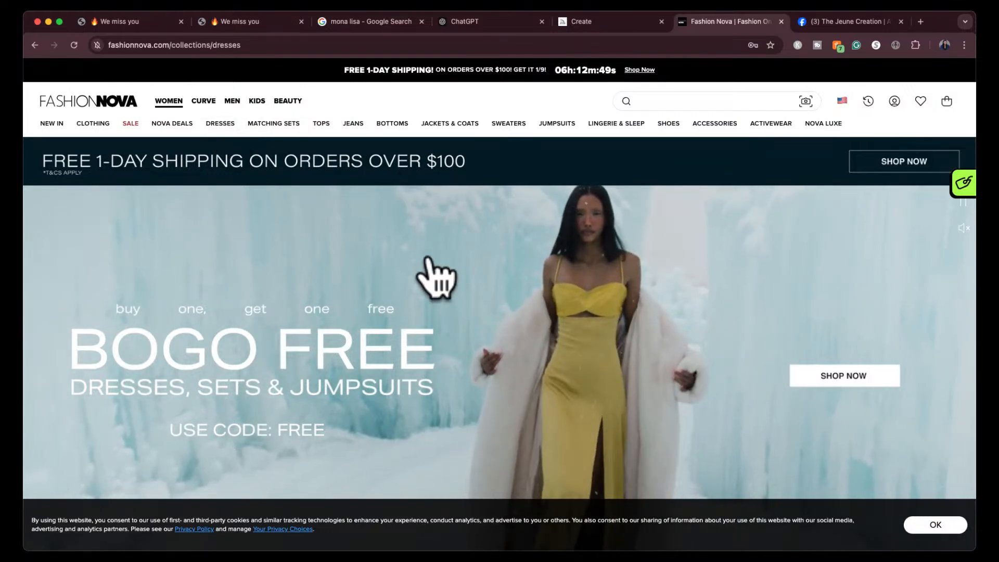
- Browse the women's dresses collection and open the Safari Sweater Mini Dress in Brown/combo
scroll(429, 257, down, 8)
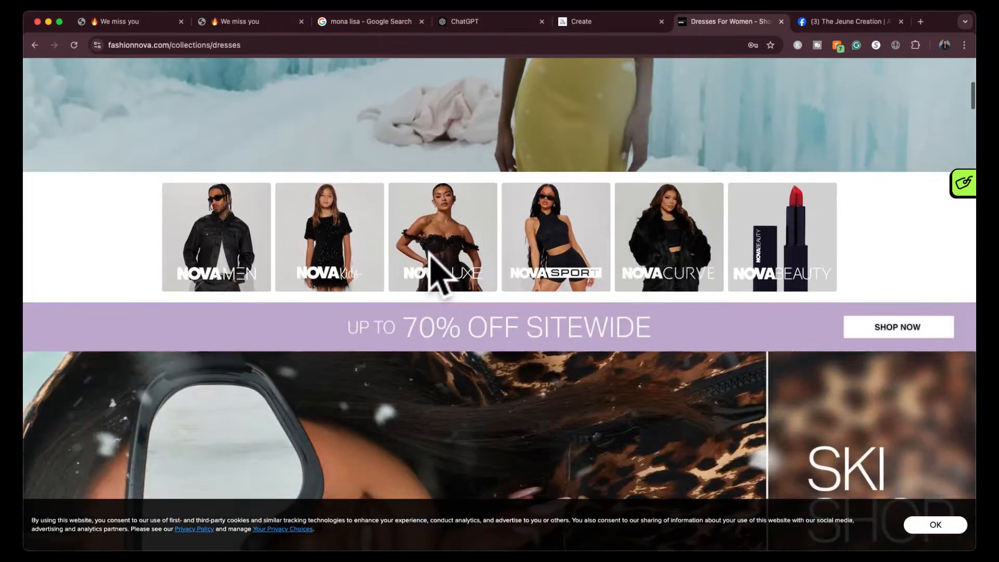
scroll(921, 236, down, 10)
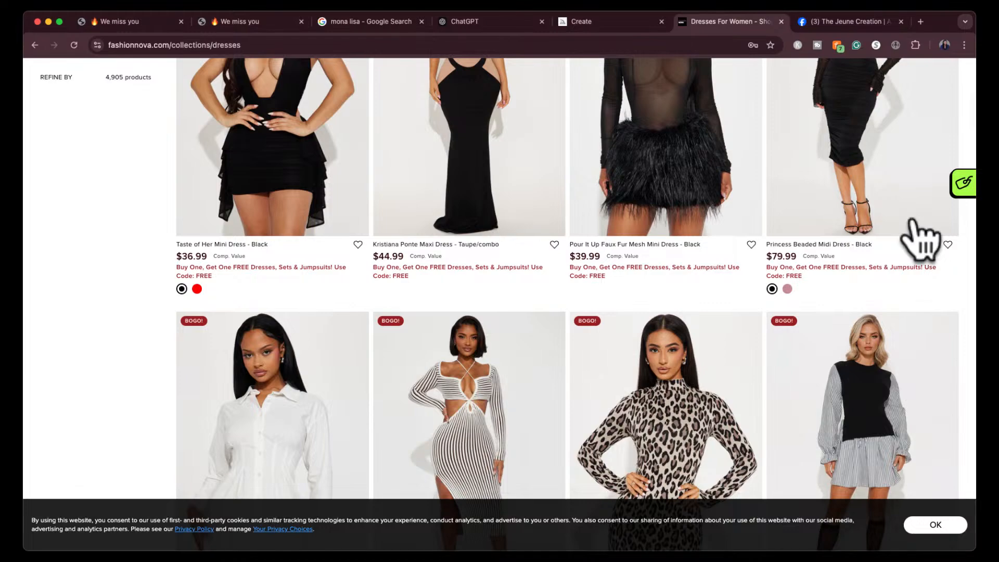
scroll(920, 237, up, 5)
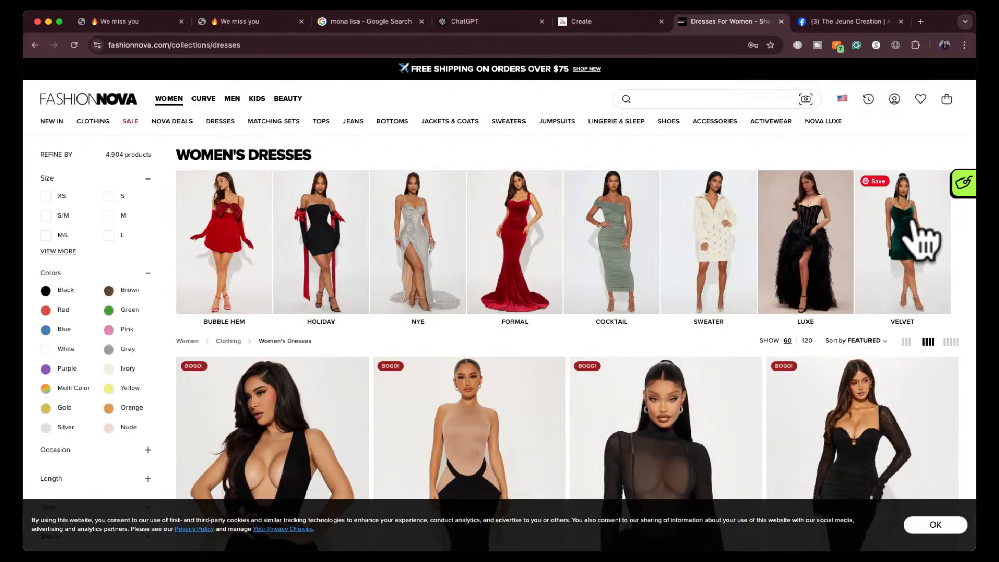
scroll(876, 256, down, 6)
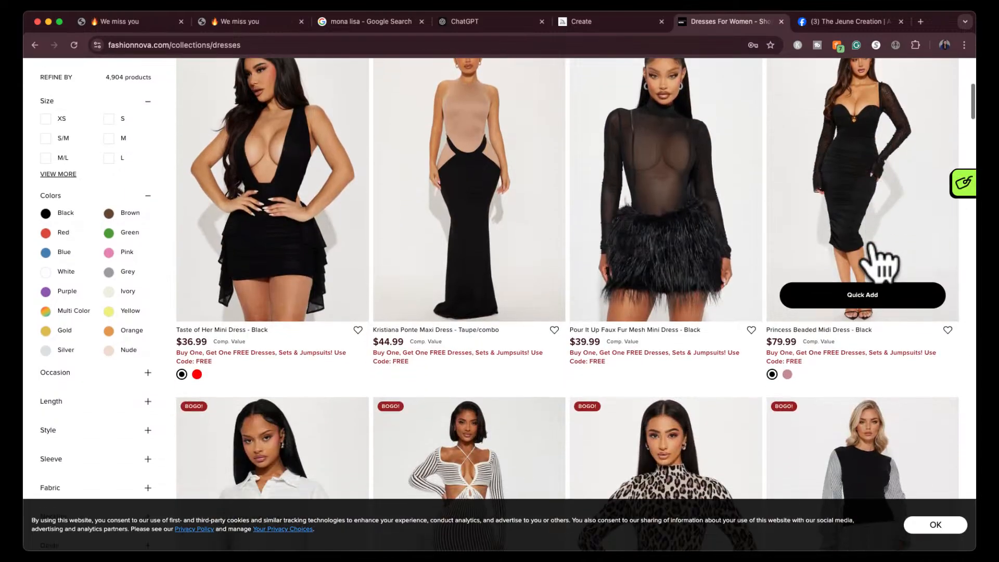
scroll(879, 263, down, 5)
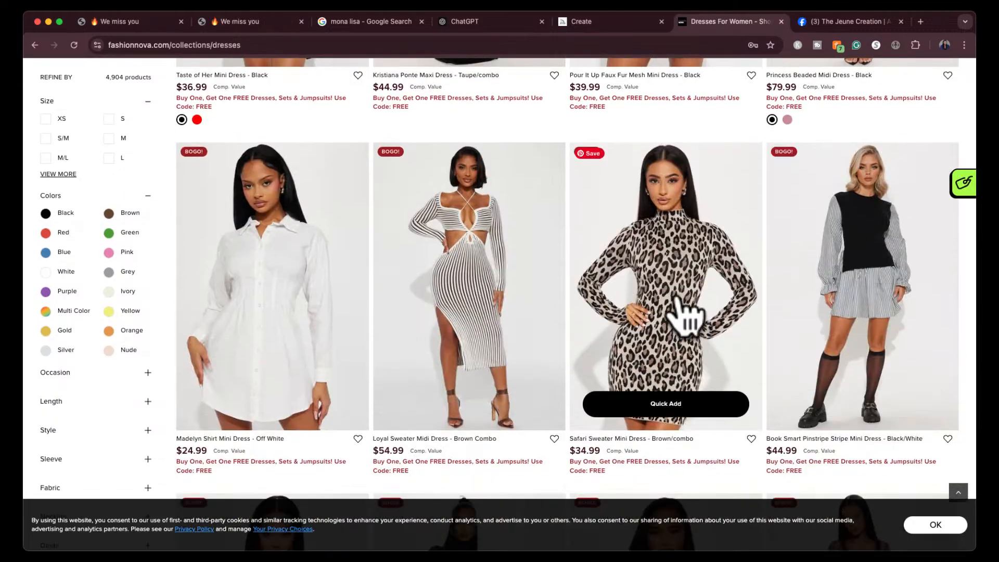
click(670, 271)
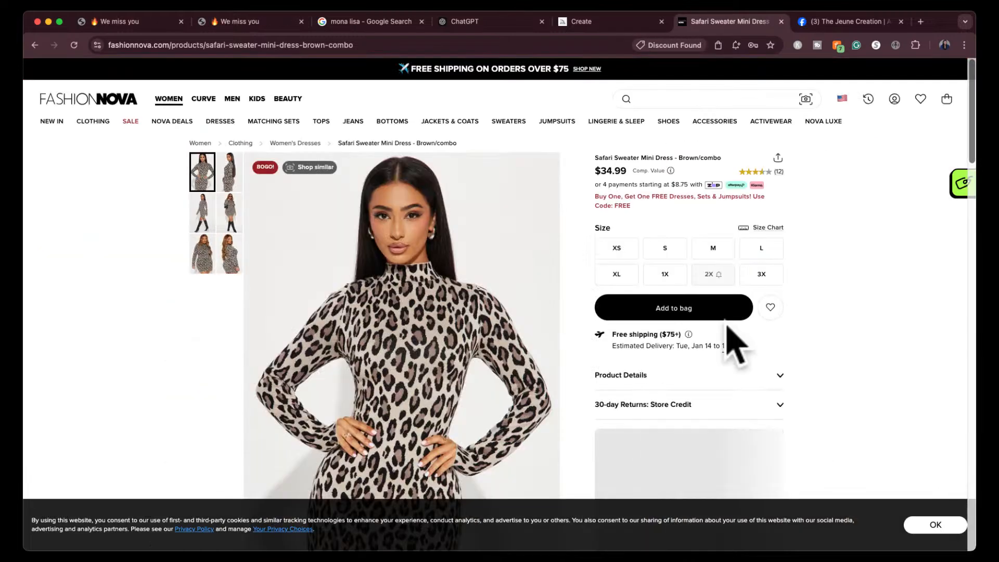
- Accept the cookie notice and take a screenshot of the leopard-print dress's product photo
scroll(546, 354, down, 3)
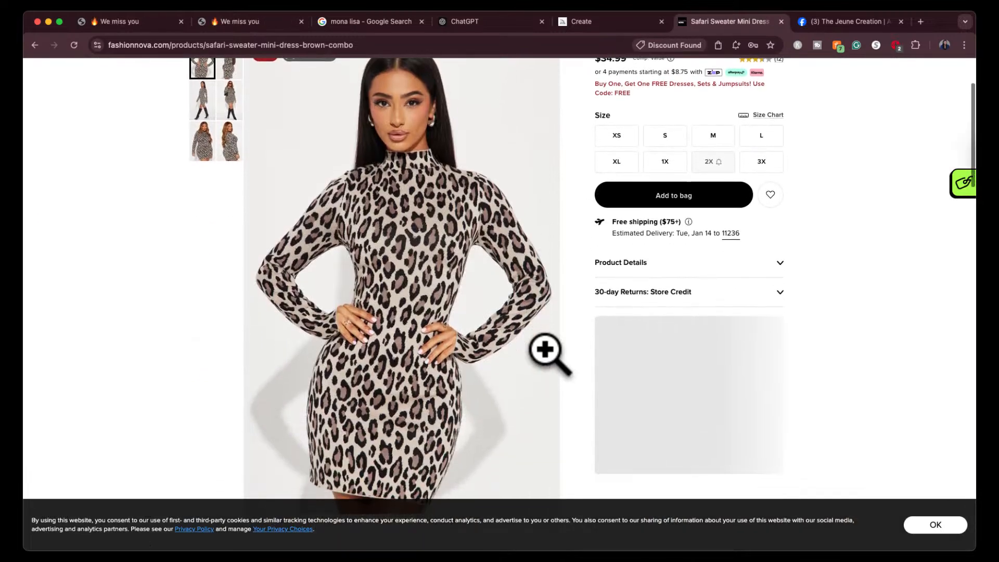
click(934, 525)
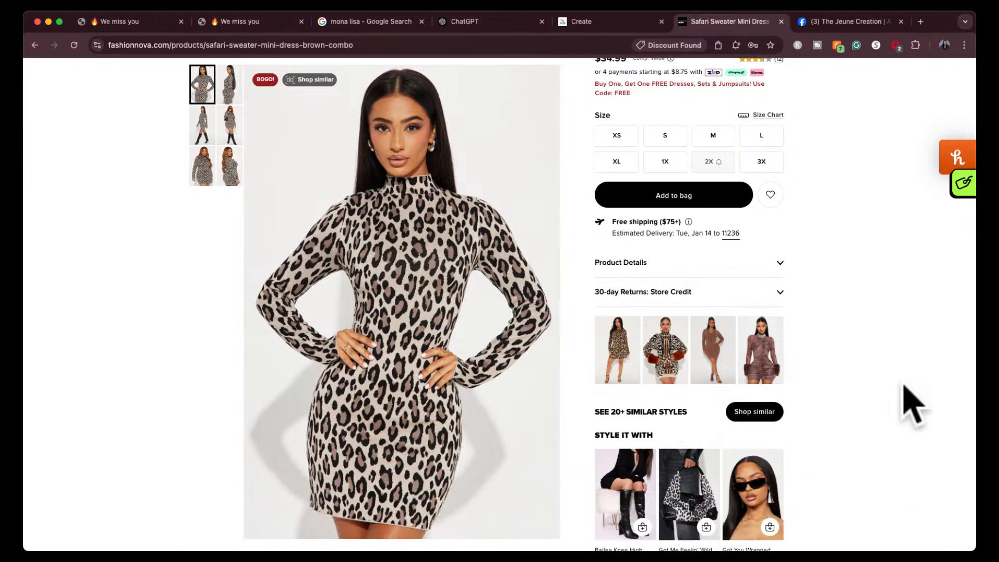
key(super+shift+4)
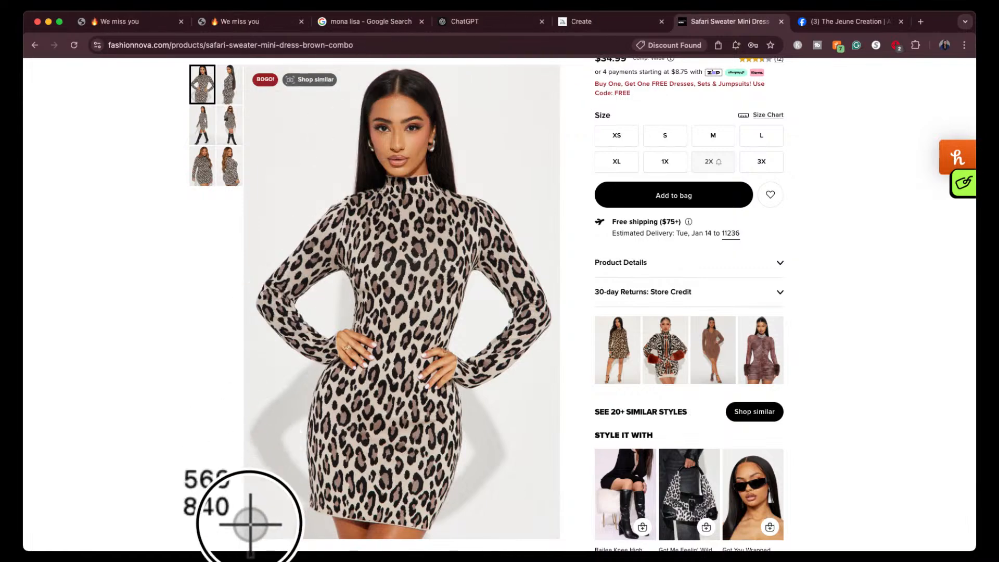
key(Escape)
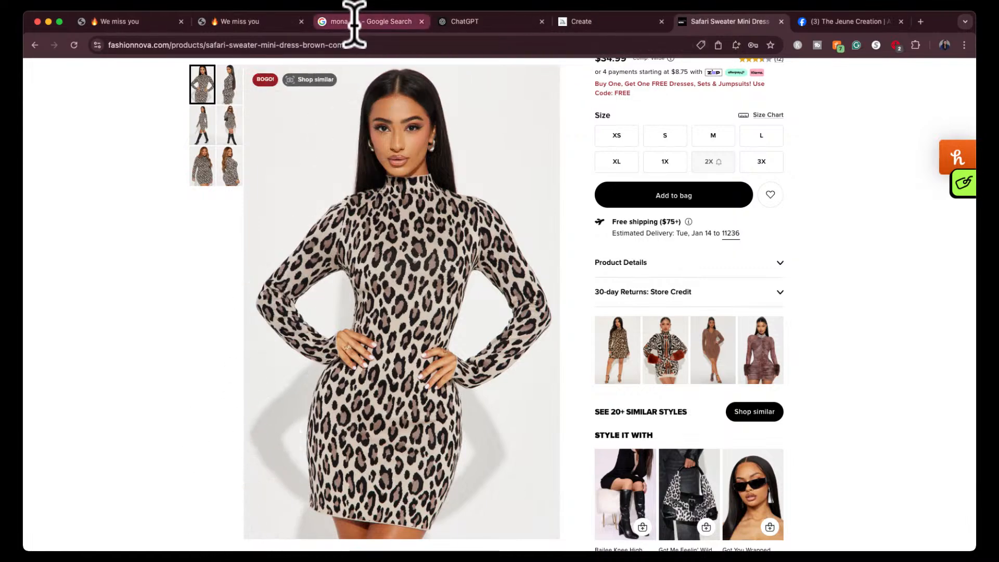
- Switch to ChatGPT, start a new chat and attach the dress screenshot to the message
click(491, 21)
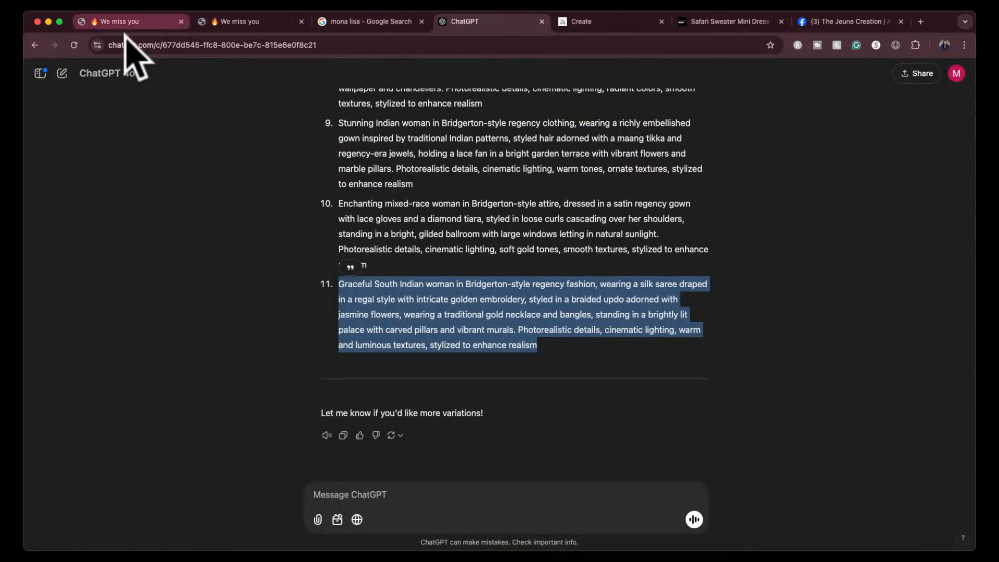
click(62, 74)
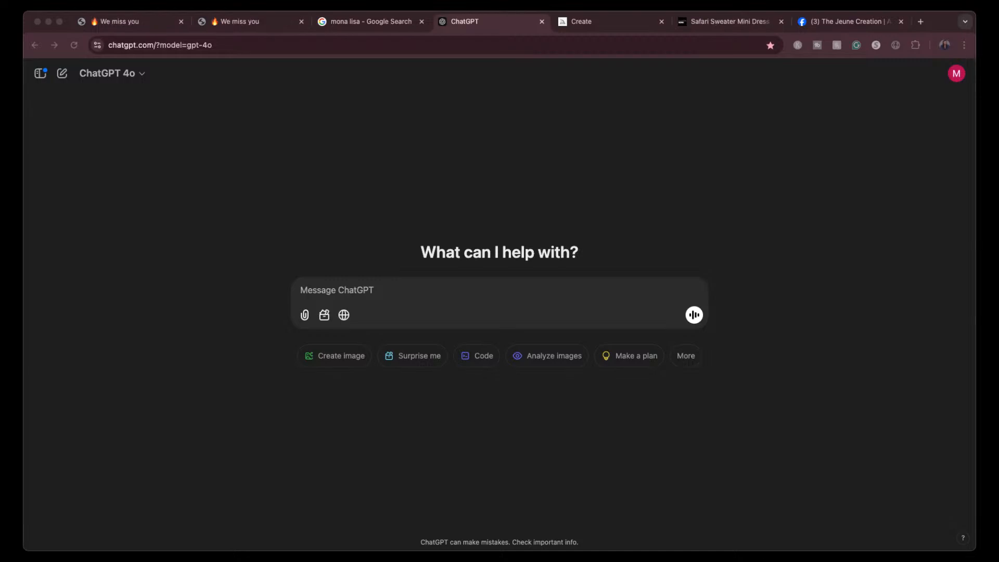
drag(907, 333, 519, 307)
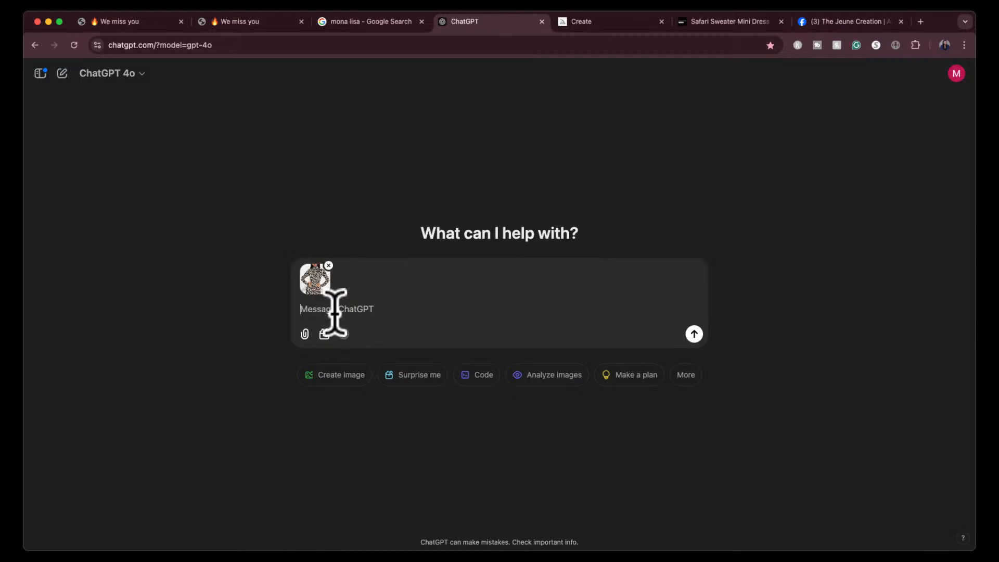
- Send the request "create a midjourney prompt for me with this image"
text(create a midjourney prompt for me w)
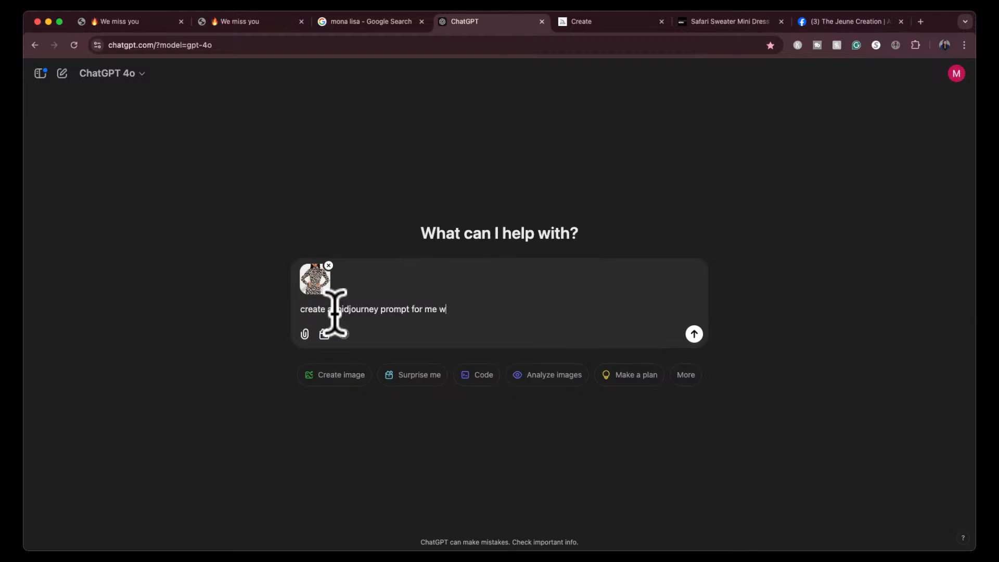
text(ith this image)
key(Return)
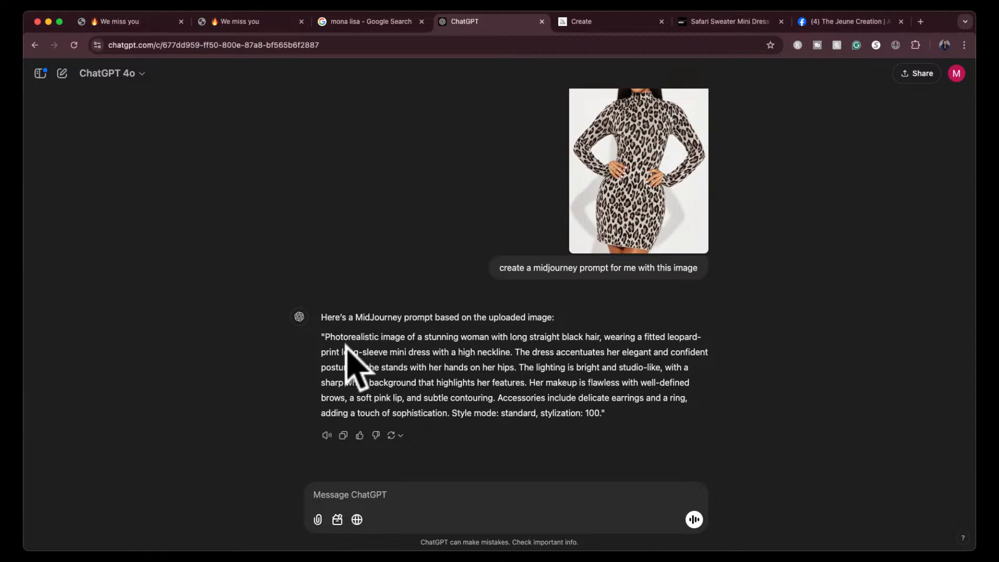
- Copy the generated prompt up to "adding a touch of sophistication.", leaving out the style settings, and paste it into Midjourney's prompt box
drag(324, 337, 450, 415)
key(super+c)
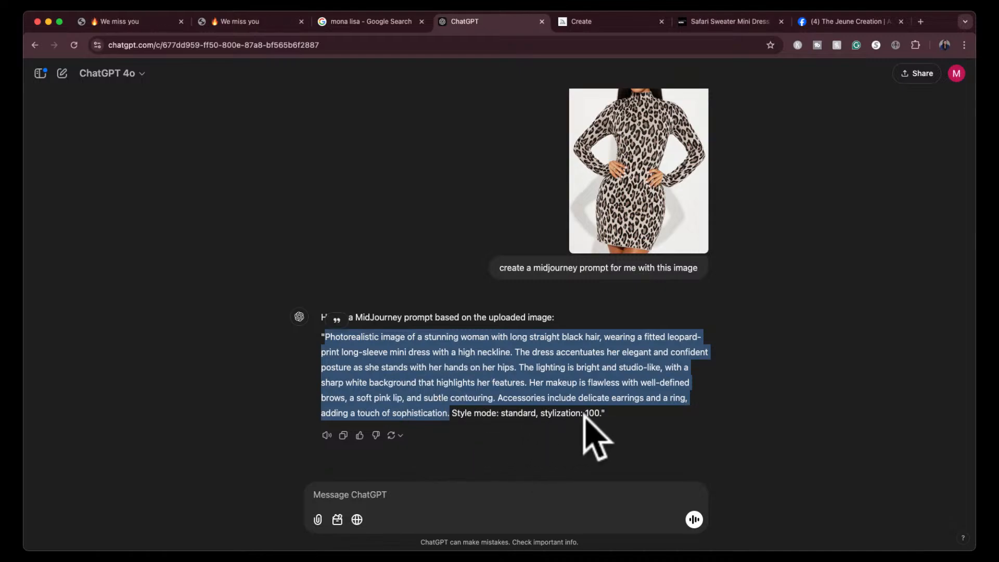
click(599, 22)
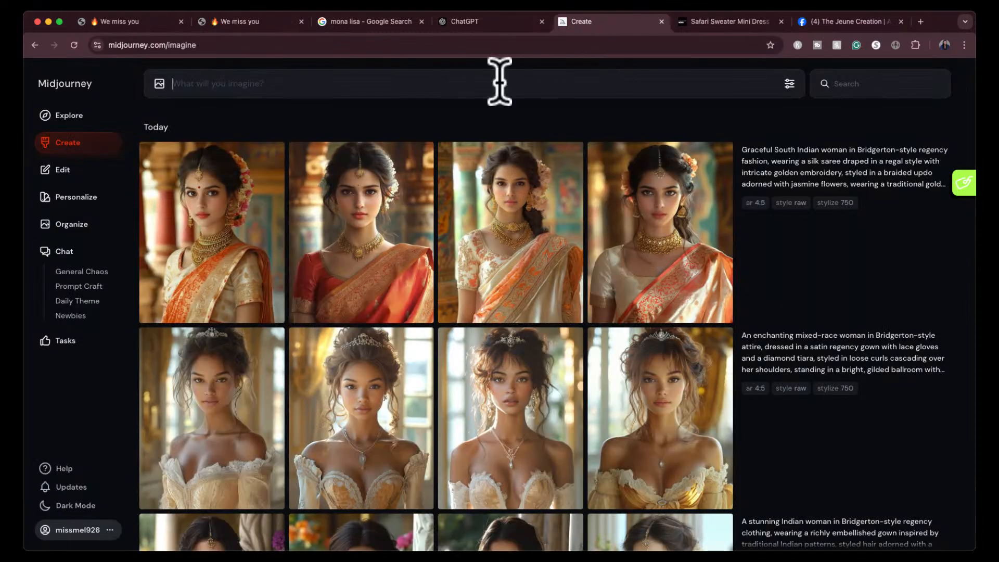
key(super+v)
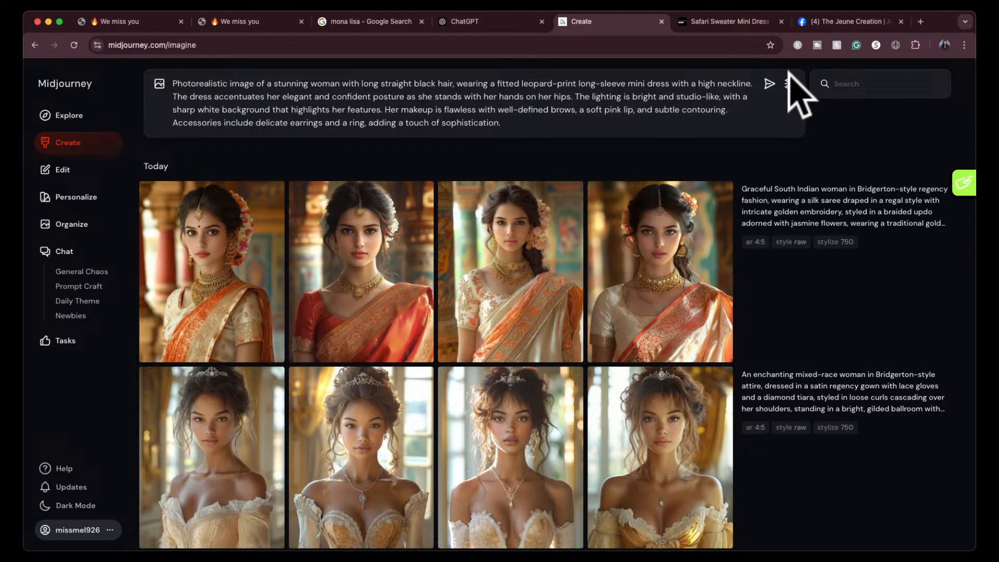
- Check ChatGPT's suggested settings, set the mode to Standard and stylization to 100, and generate the leopard-print dress images
click(788, 82)
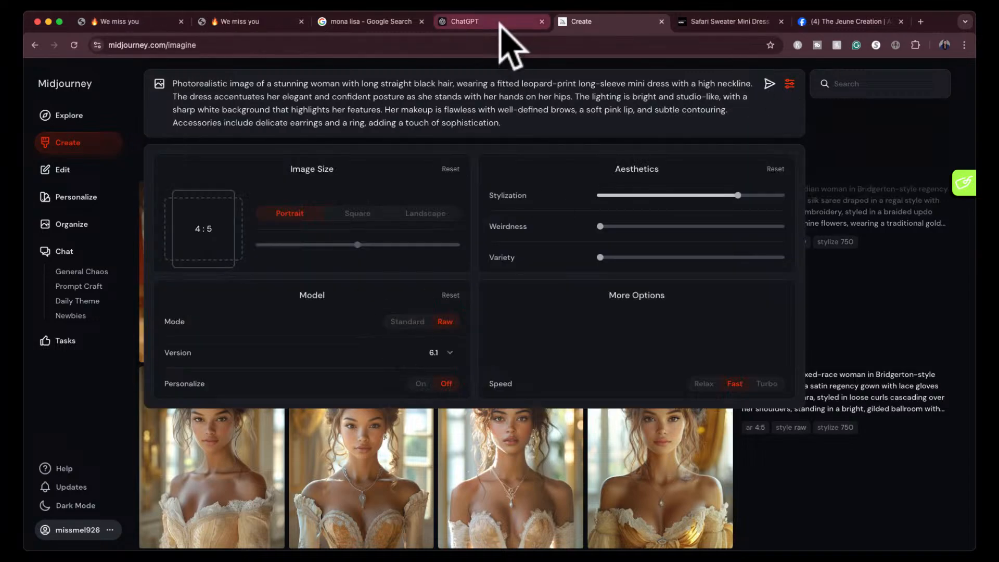
click(499, 22)
click(609, 22)
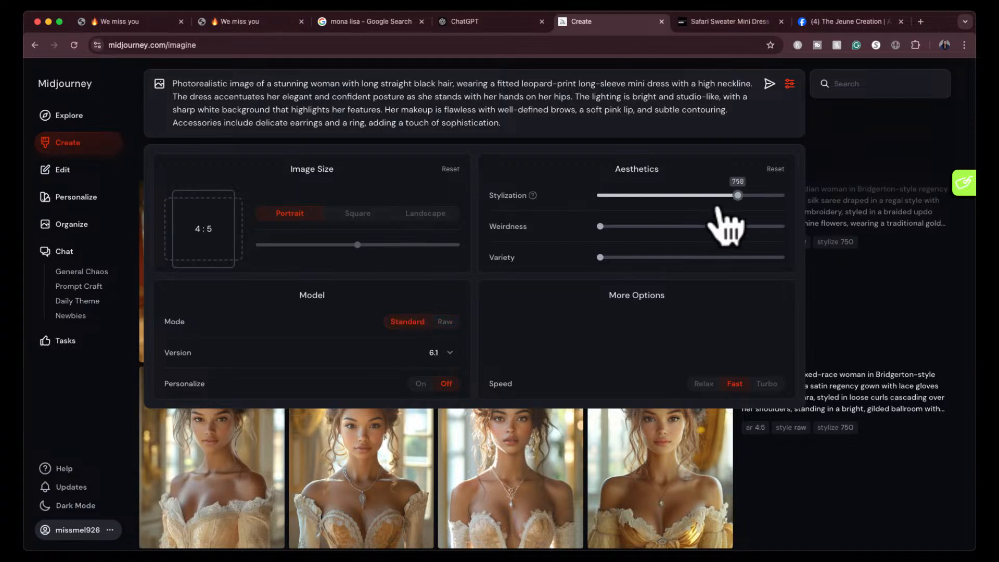
click(615, 197)
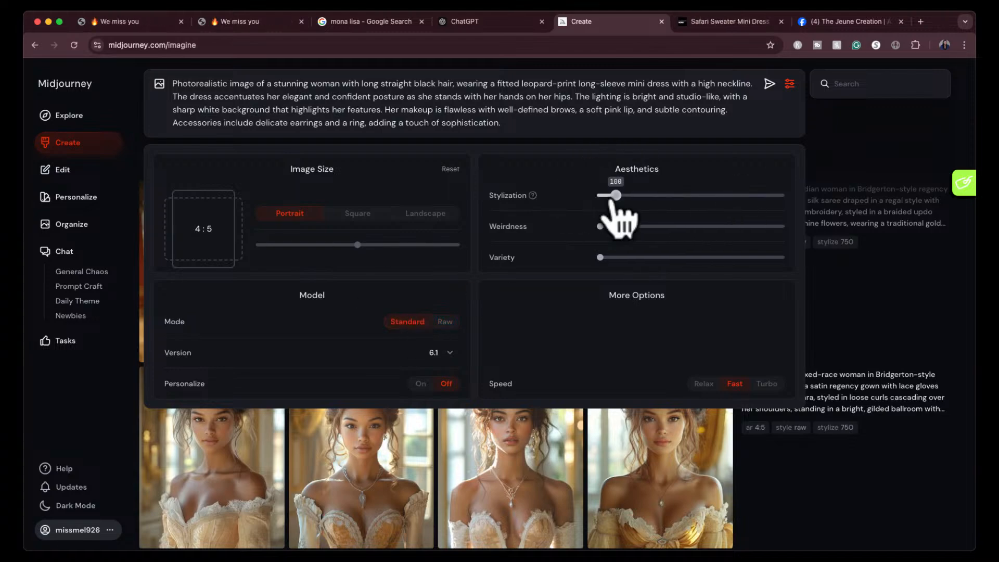
click(769, 84)
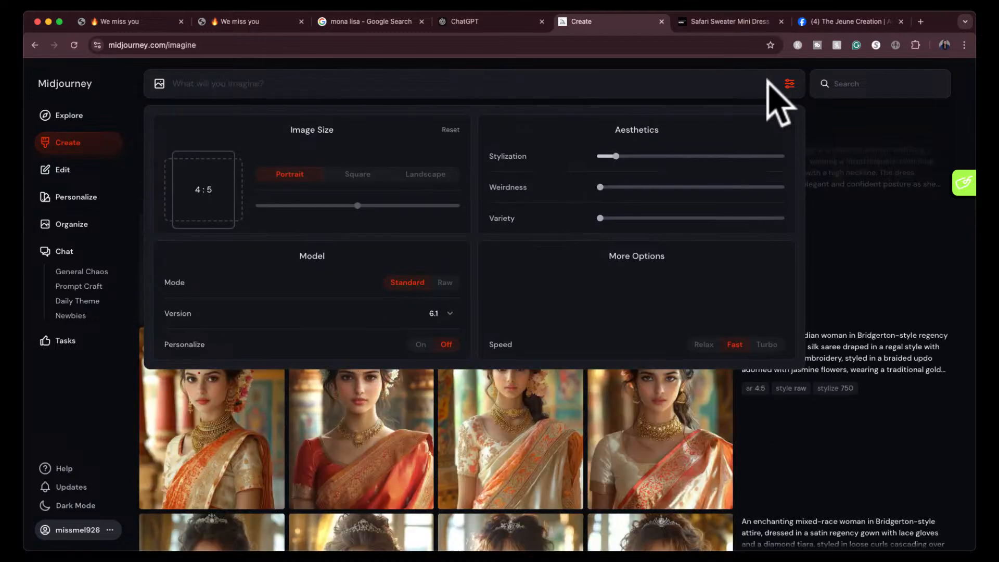
click(788, 85)
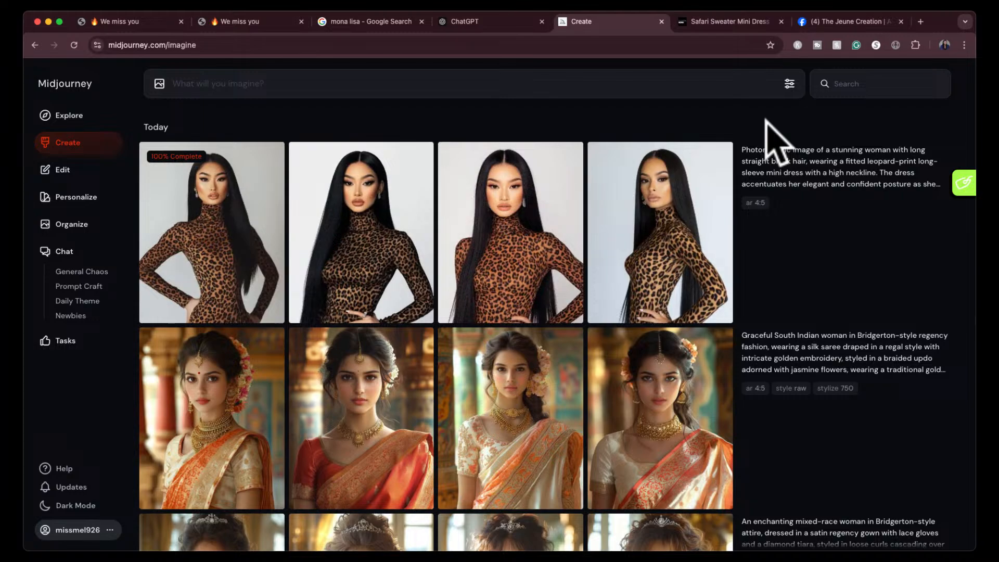
- Compare the results with the Fashion Nova dress, view each of the four leopard-print images enlarged, and return to the creation gallery
click(725, 22)
click(631, 23)
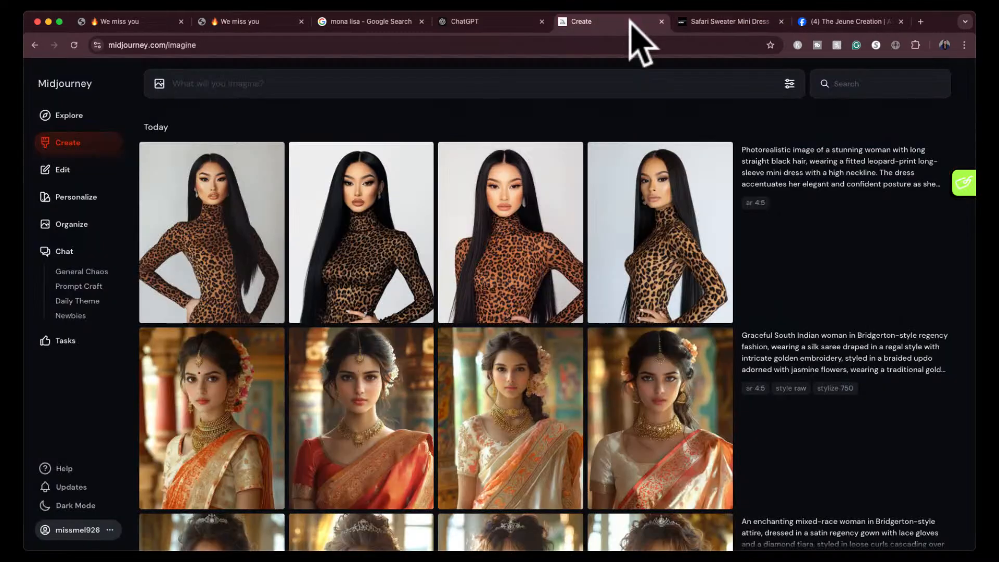
click(232, 221)
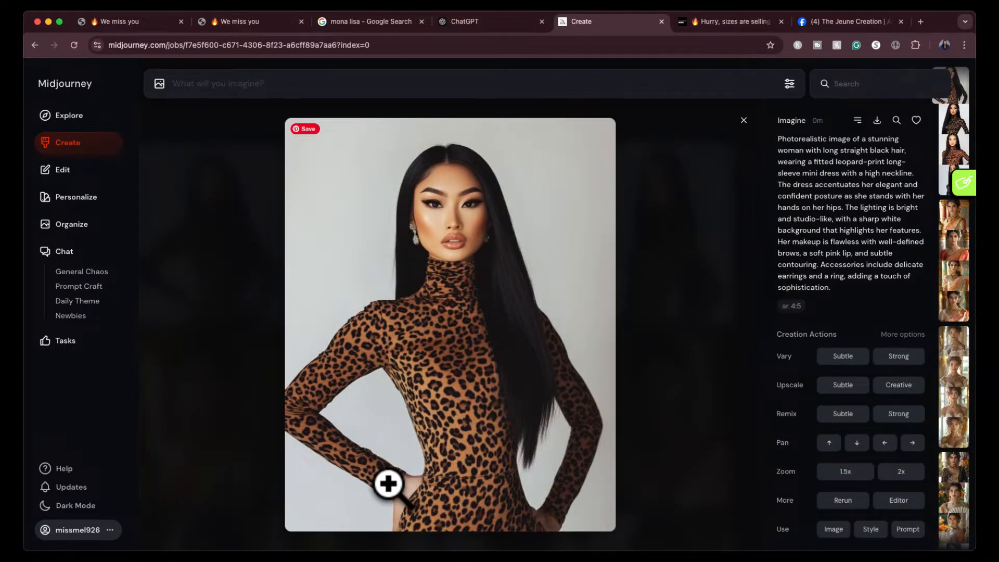
key(Right)
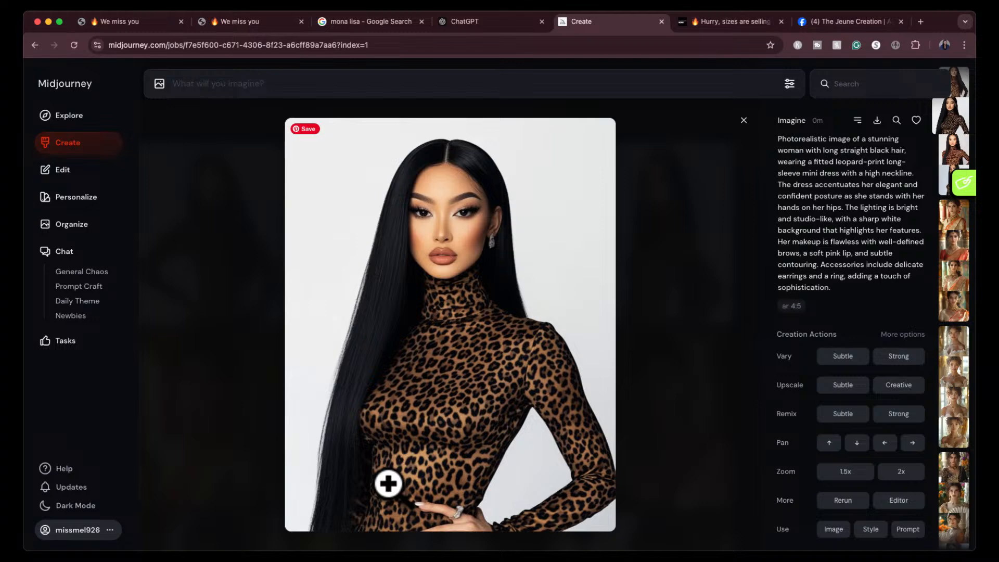
key(Right)
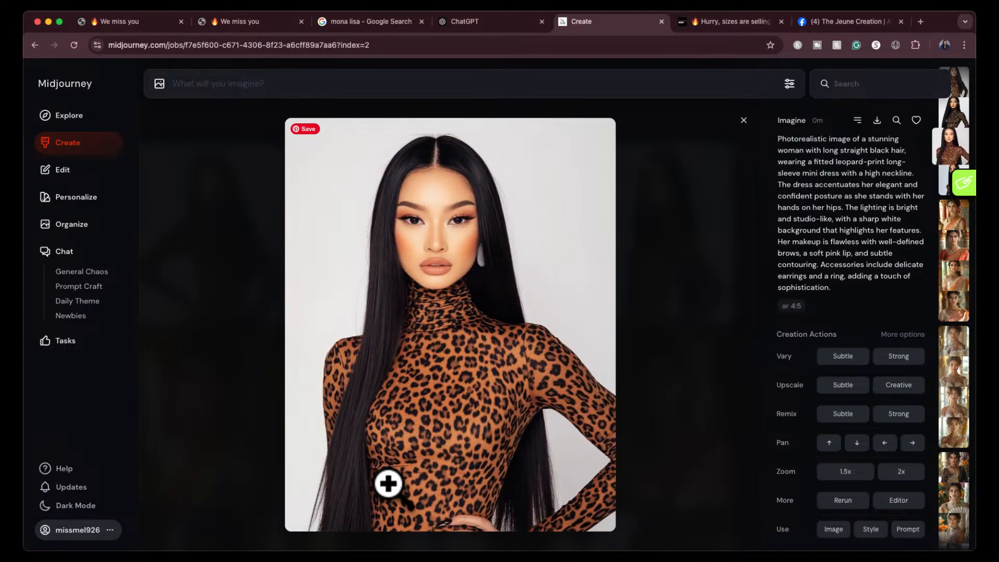
key(Right)
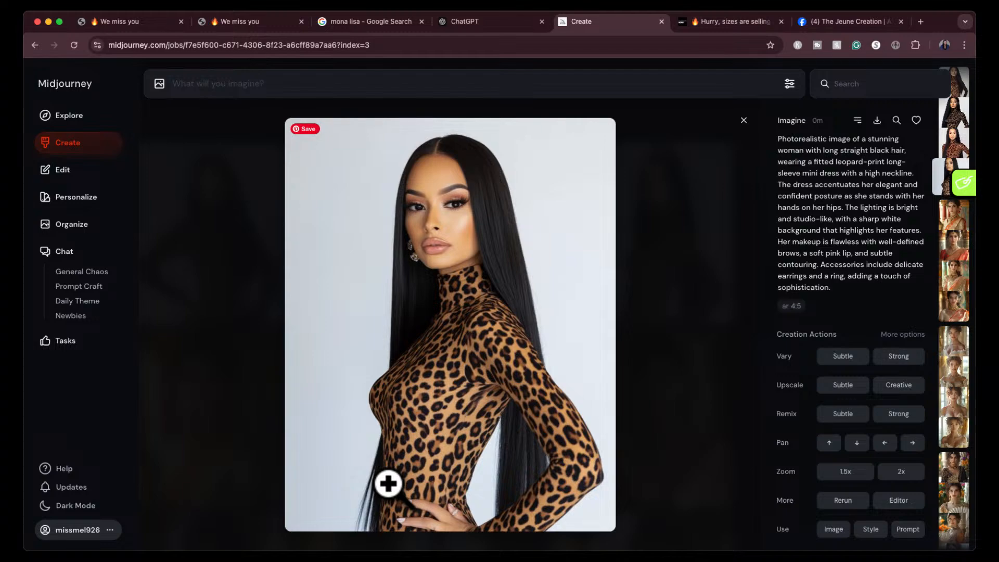
key(Left)
click(744, 120)
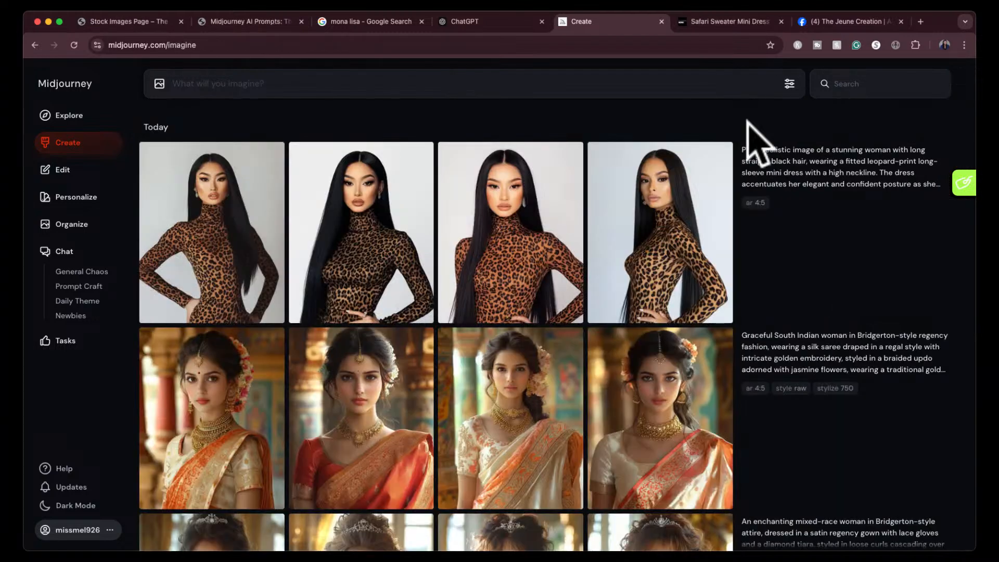
- Open the first leopard-print image in the editor, erase both hands at the hips, submit the edit with the same prompt, and close the editor
click(216, 271)
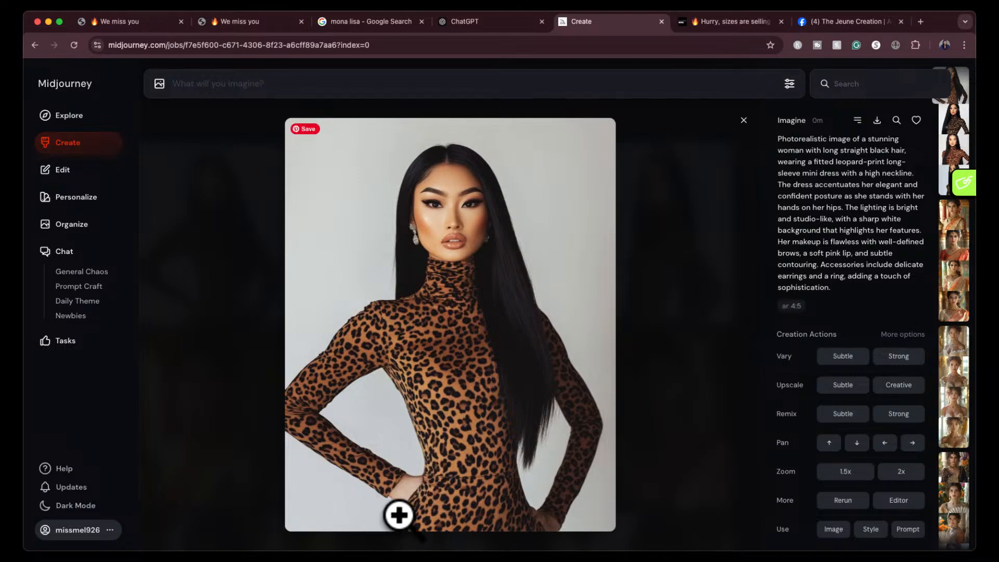
click(898, 500)
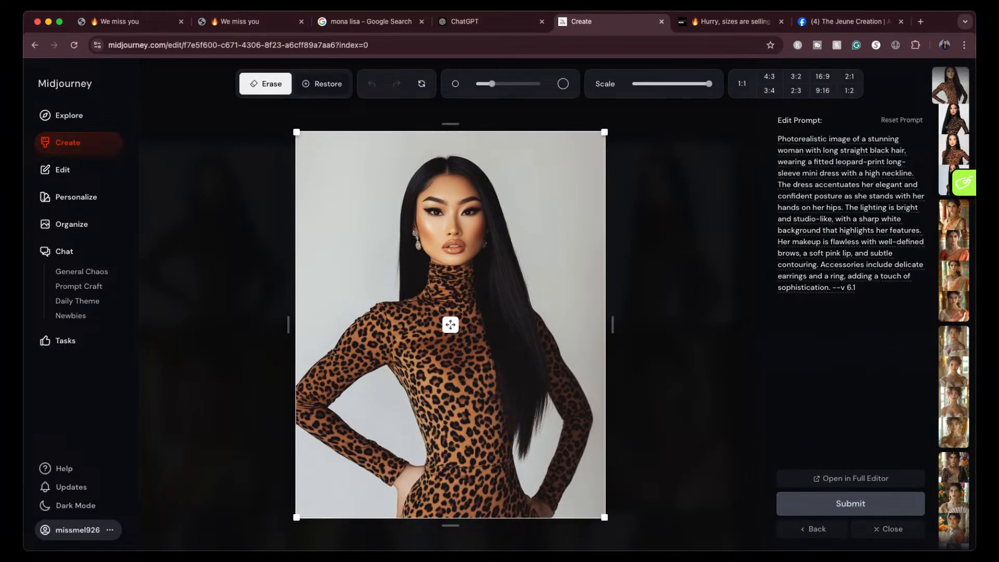
drag(412, 458, 399, 513)
drag(525, 493, 549, 506)
click(832, 503)
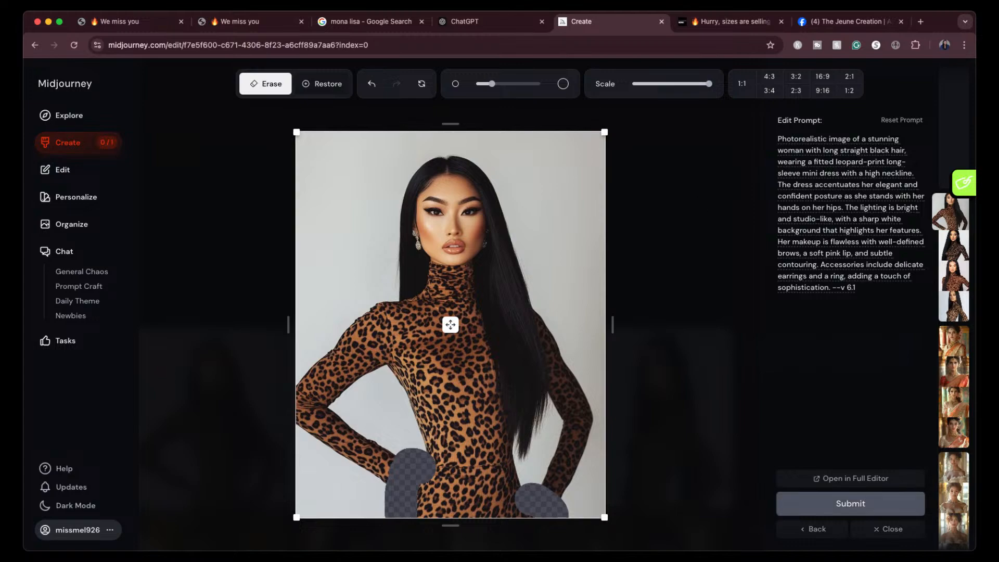
click(890, 529)
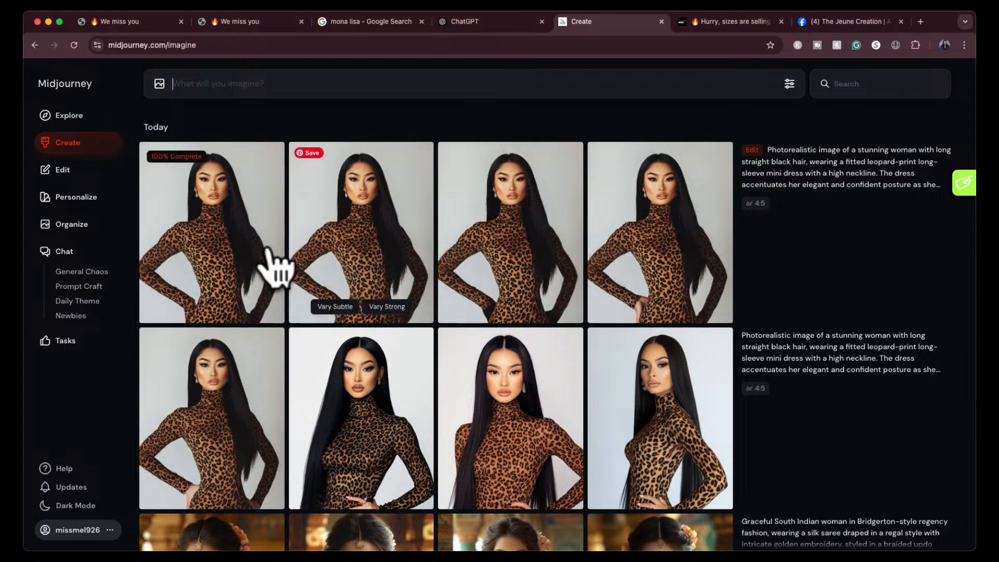
- View each of the four edited leopard-print images enlarged, compare the hands, and return to the creation gallery
click(176, 275)
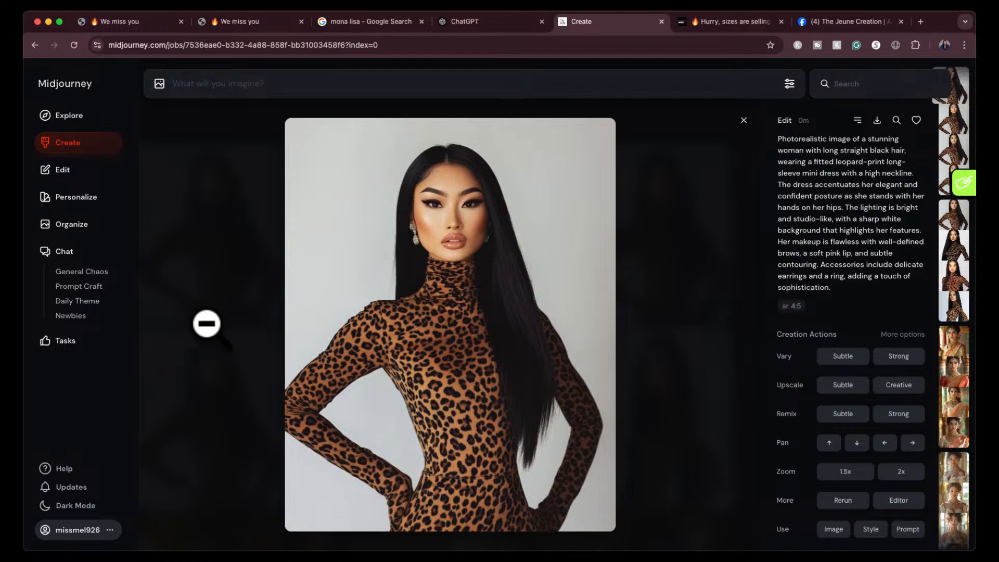
key(Right)
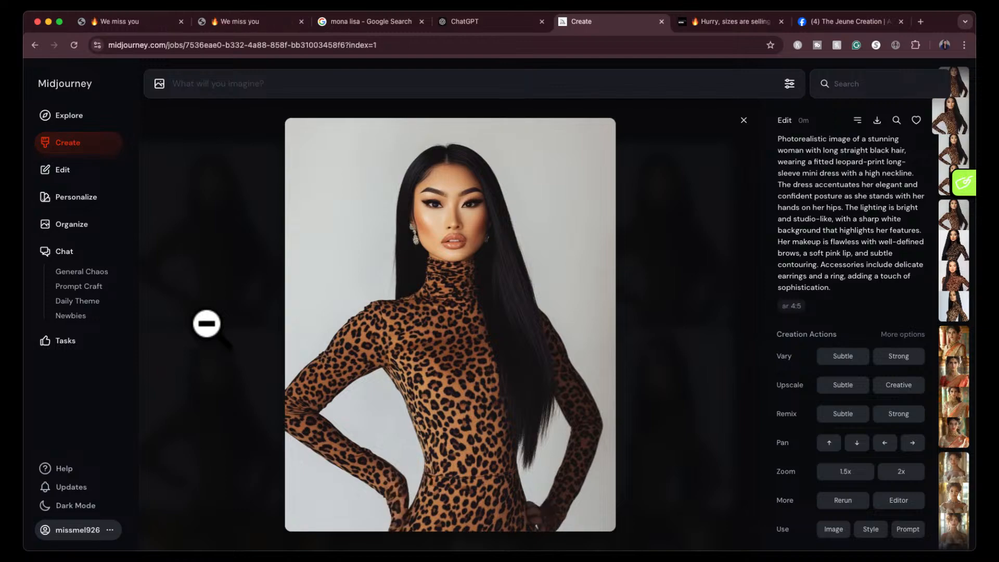
key(Left)
key(Right)
key(Right)
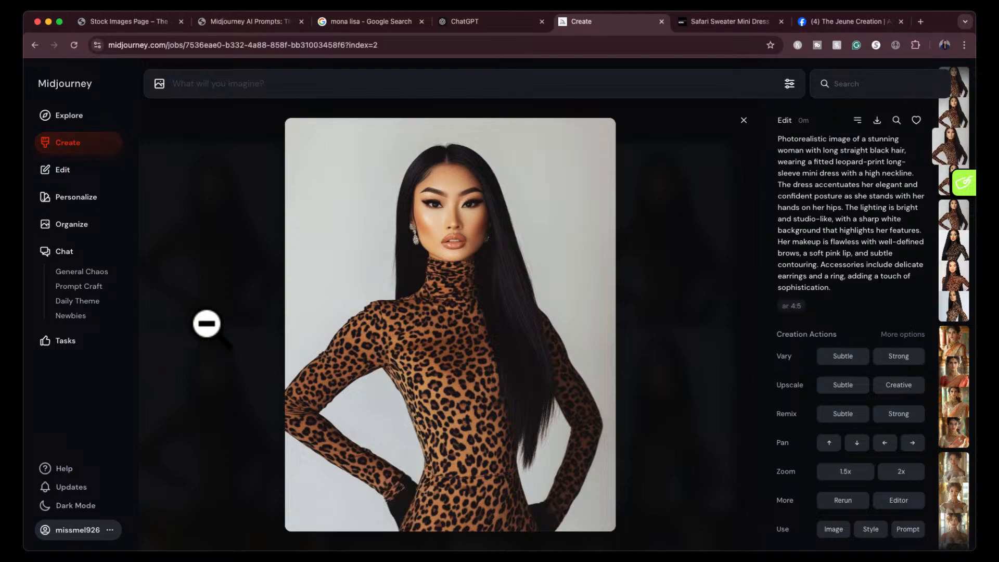
key(Right)
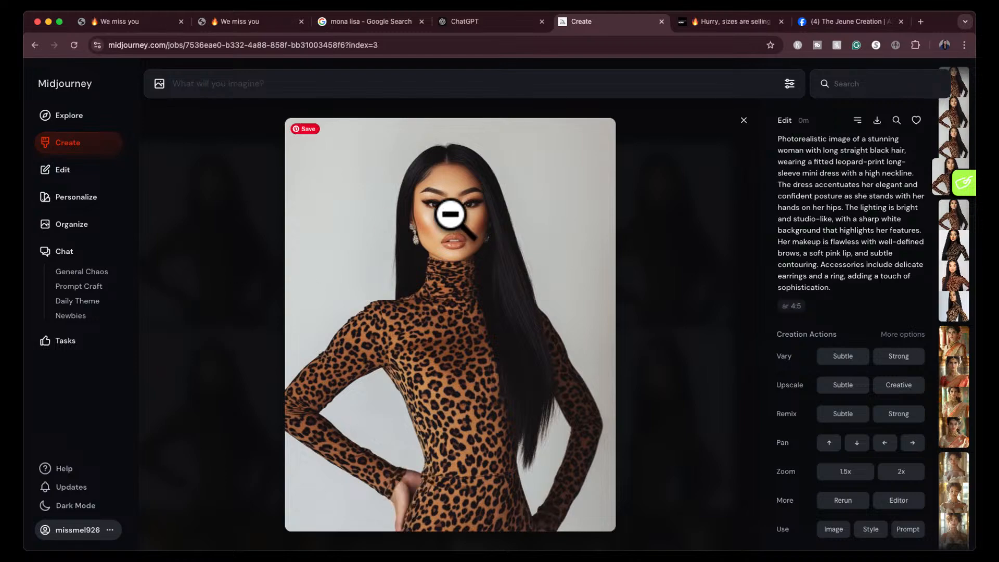
click(743, 121)
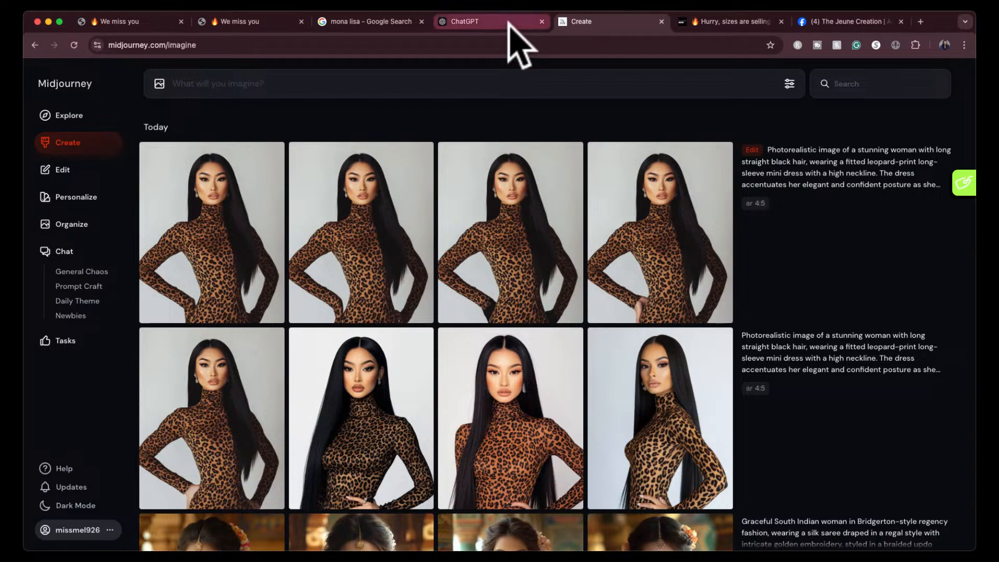
- Switch to Fashion Nova, browse the vacation matching sets, and open the Vacay Vibes Pant Set in brown
click(725, 21)
scroll(562, 179, up, 3)
mouse_move(532, 127)
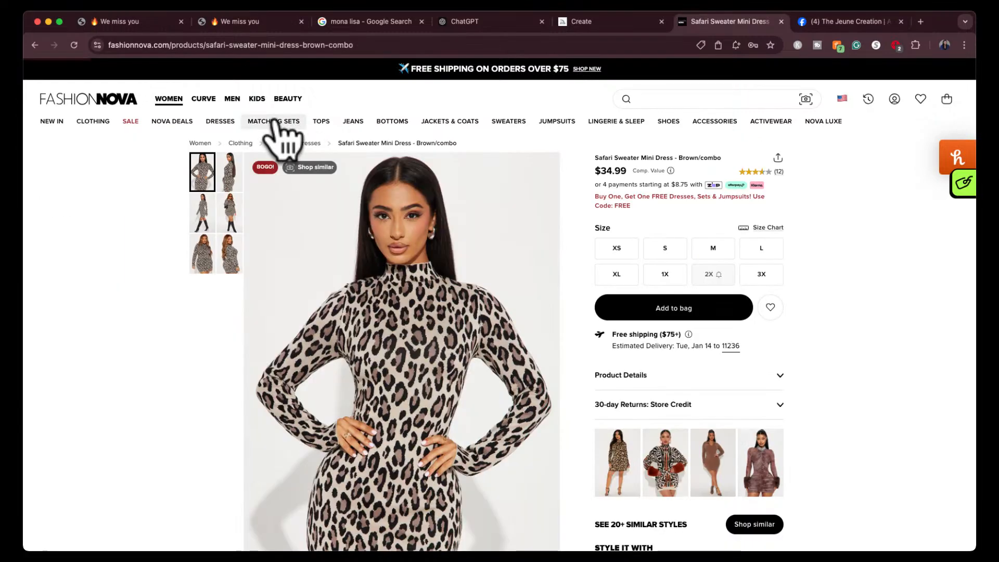
click(274, 121)
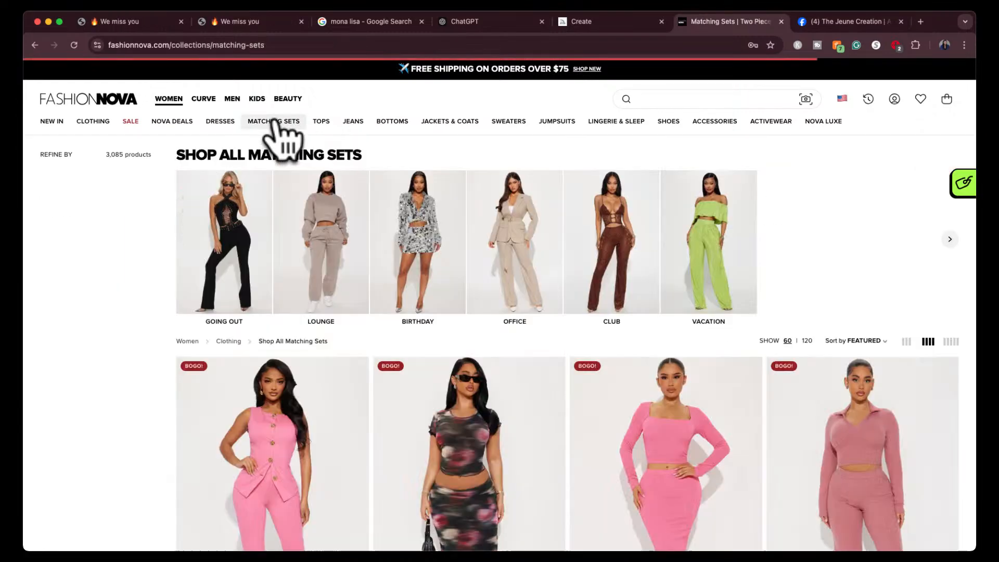
scroll(138, 462, down, 3)
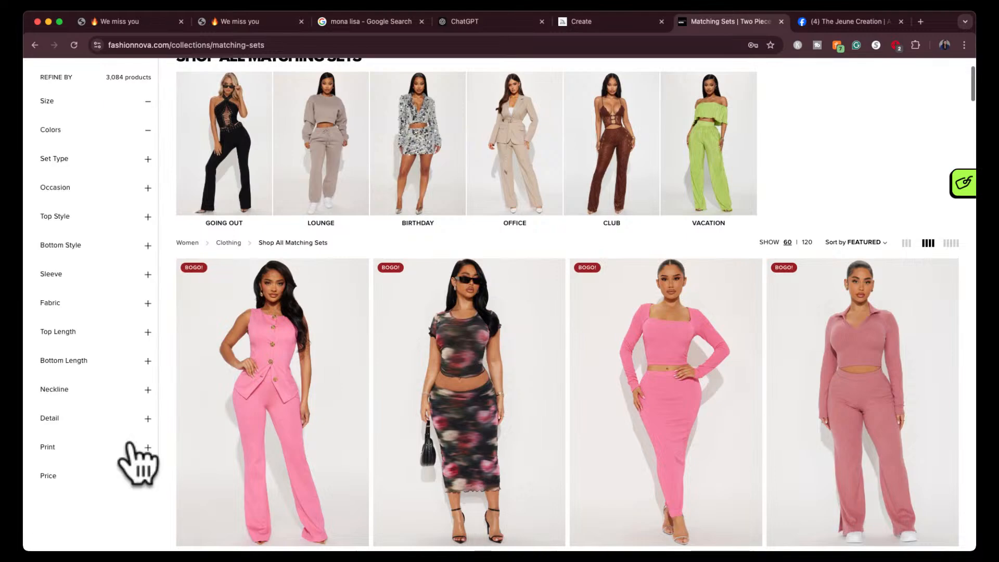
click(718, 136)
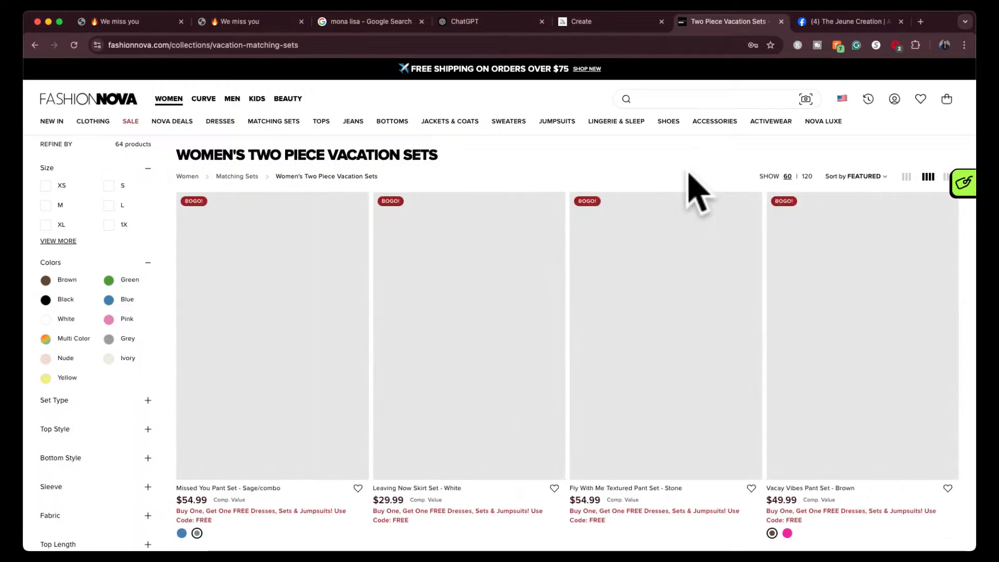
scroll(647, 359, down, 5)
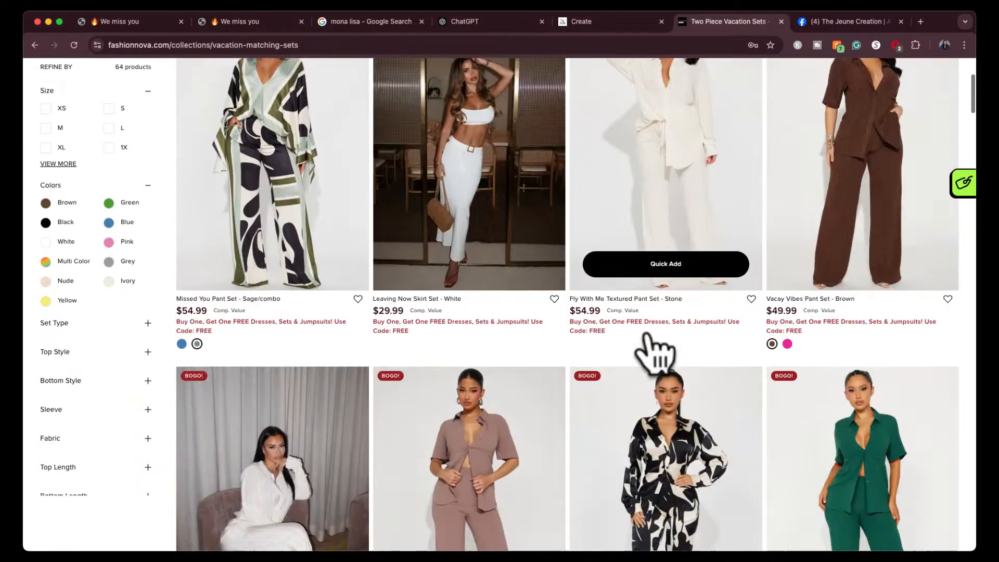
scroll(649, 328, up, 2)
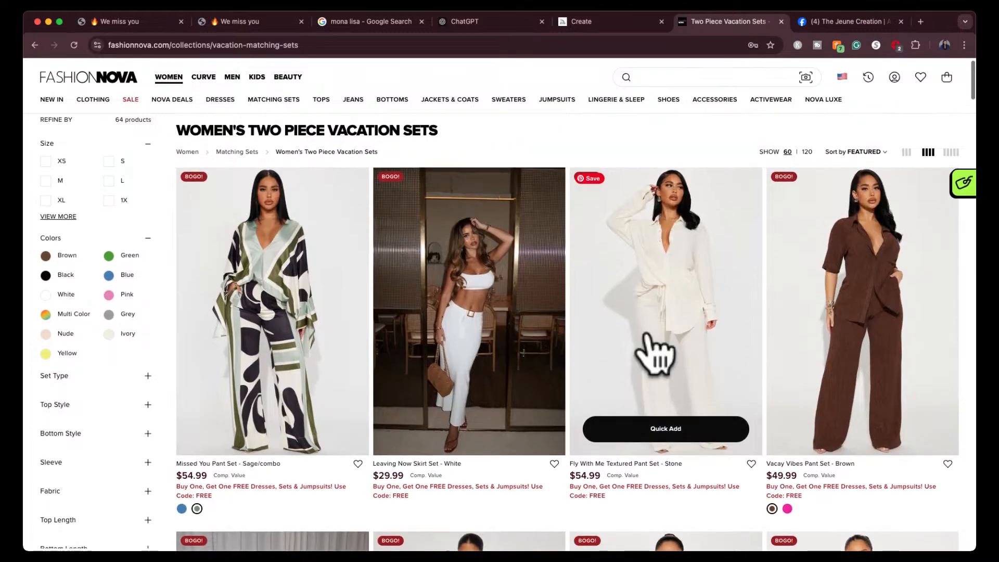
click(861, 237)
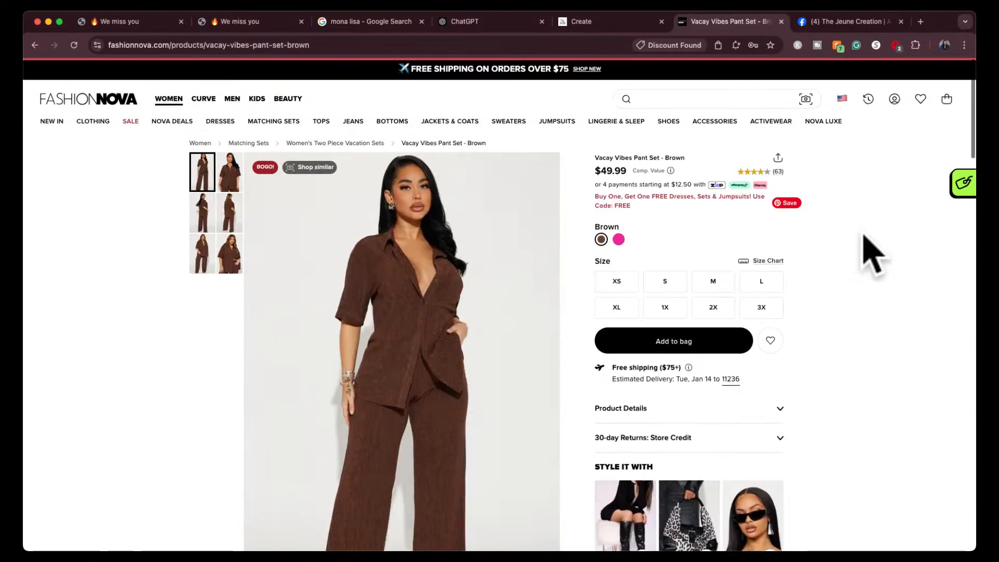
- Capture a screenshot of the full-length product photo of the brown pant set
scroll(559, 417, down, 1)
scroll(552, 408, down, 1)
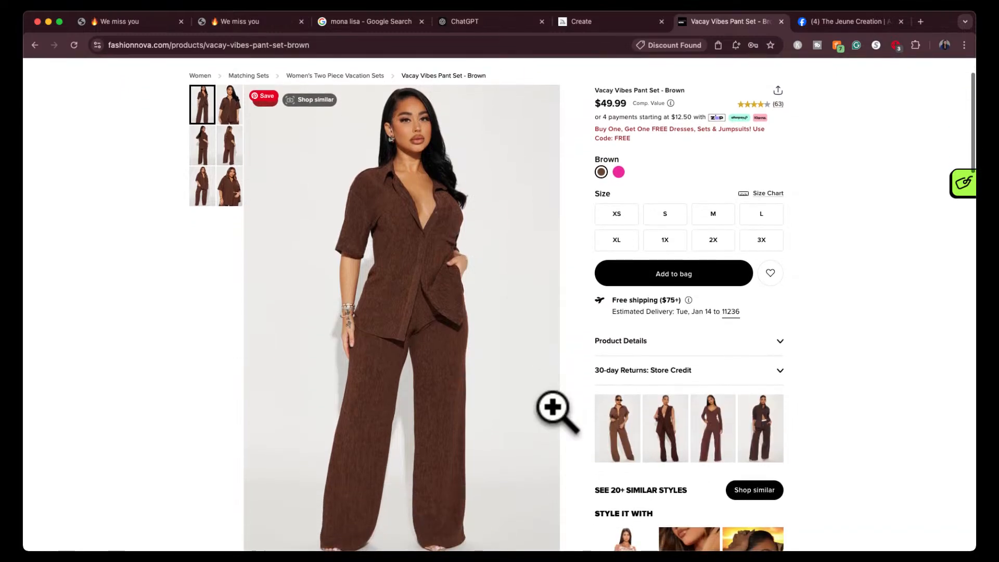
key(super+shift+4)
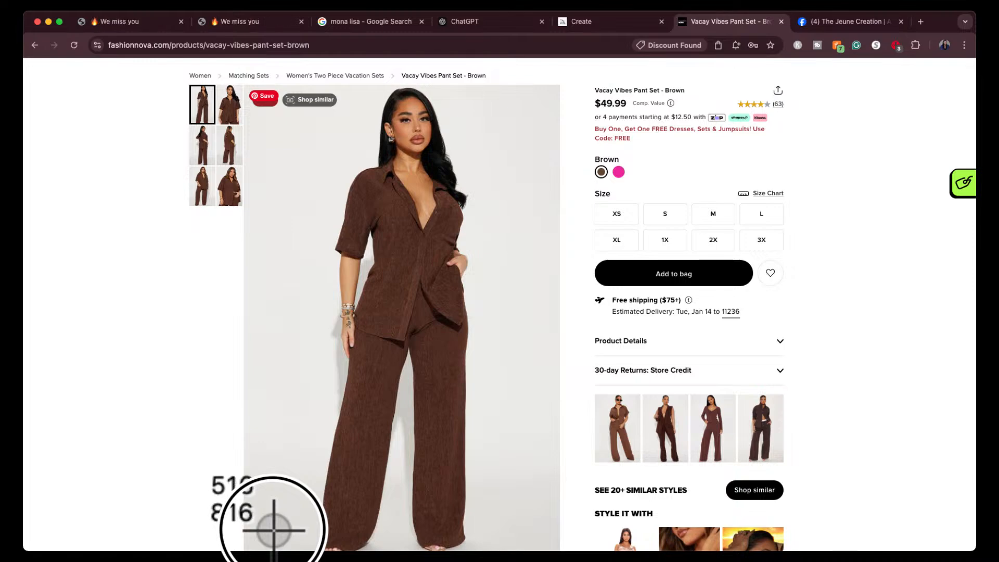
key(Escape)
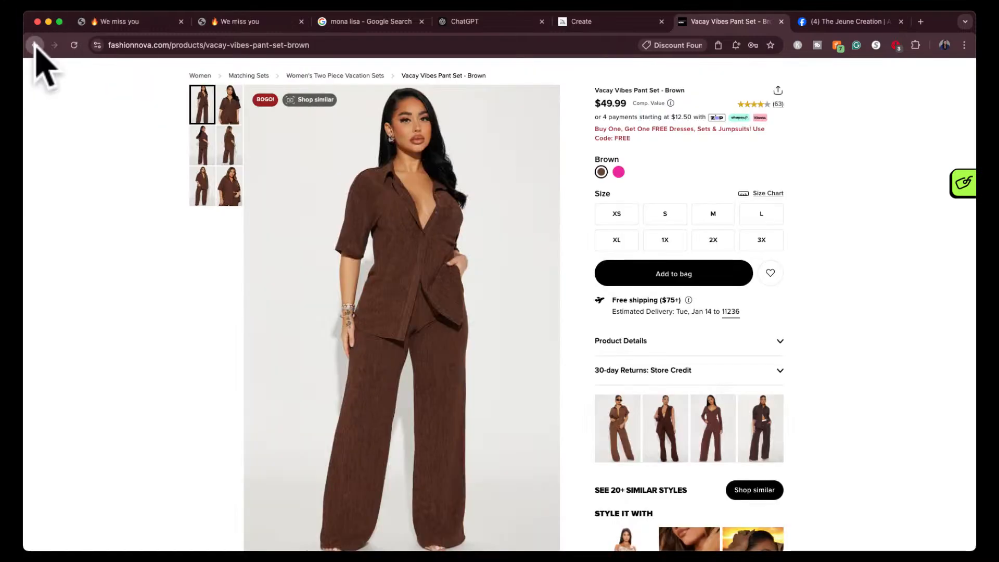
- Return to the vacation sets, open the Missed You Pant Set - Sage/combo, and capture a screenshot of its full-length photo
click(35, 45)
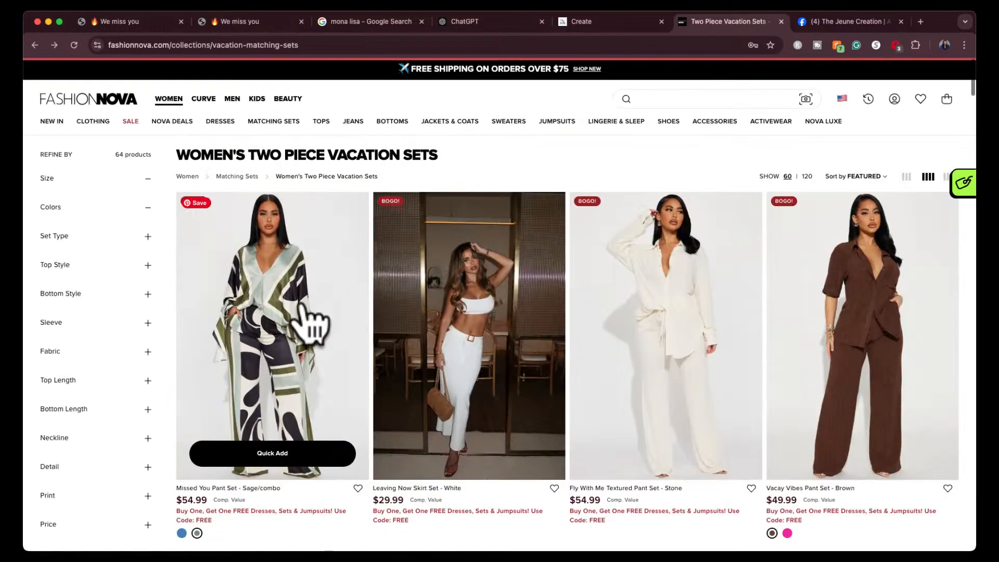
click(303, 307)
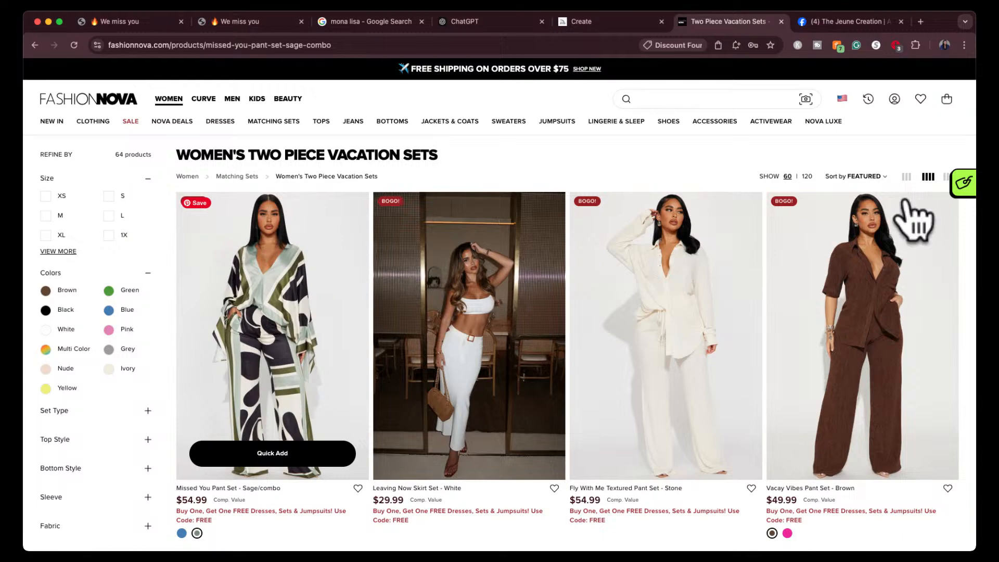
scroll(544, 362, down, 3)
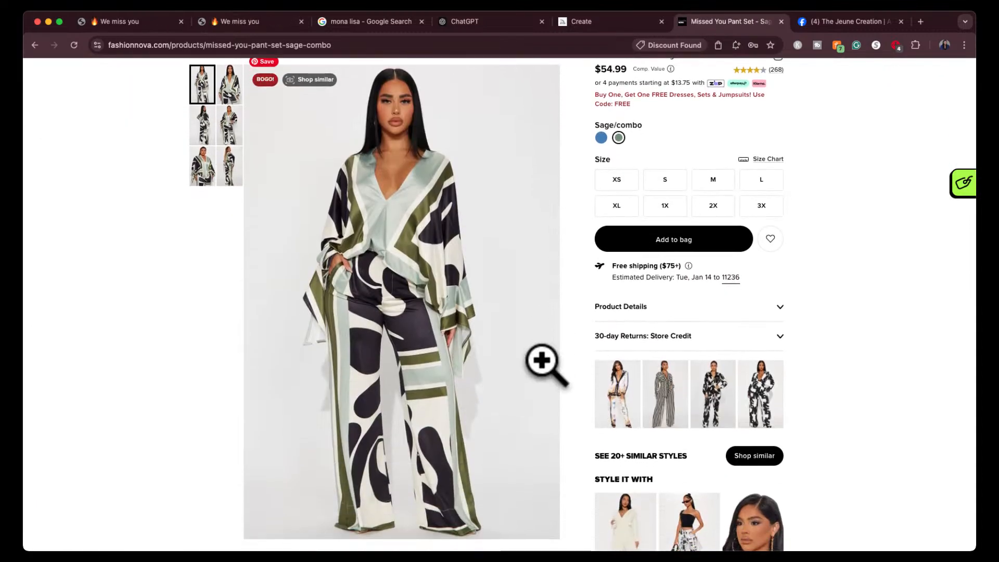
key(super+shift+4)
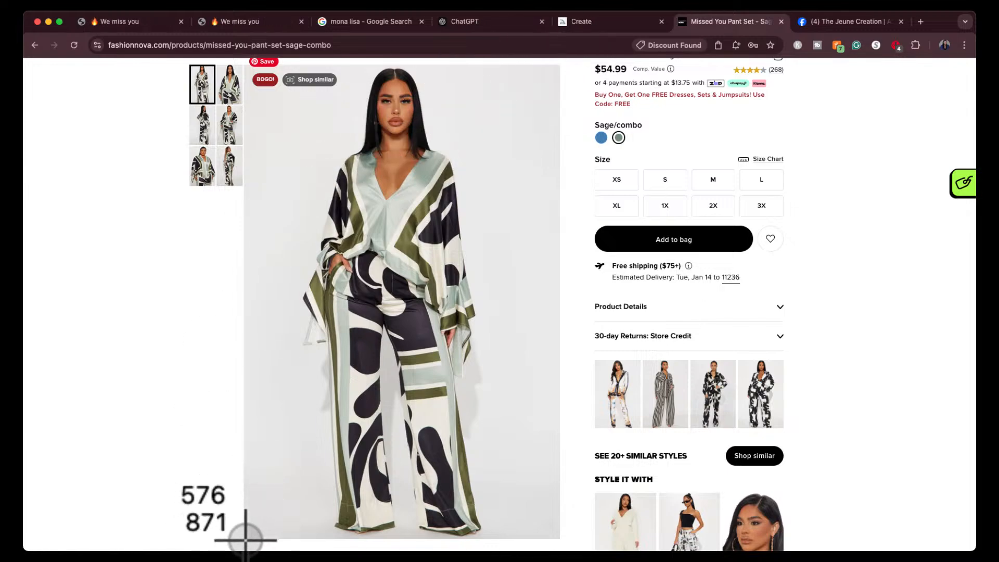
key(Escape)
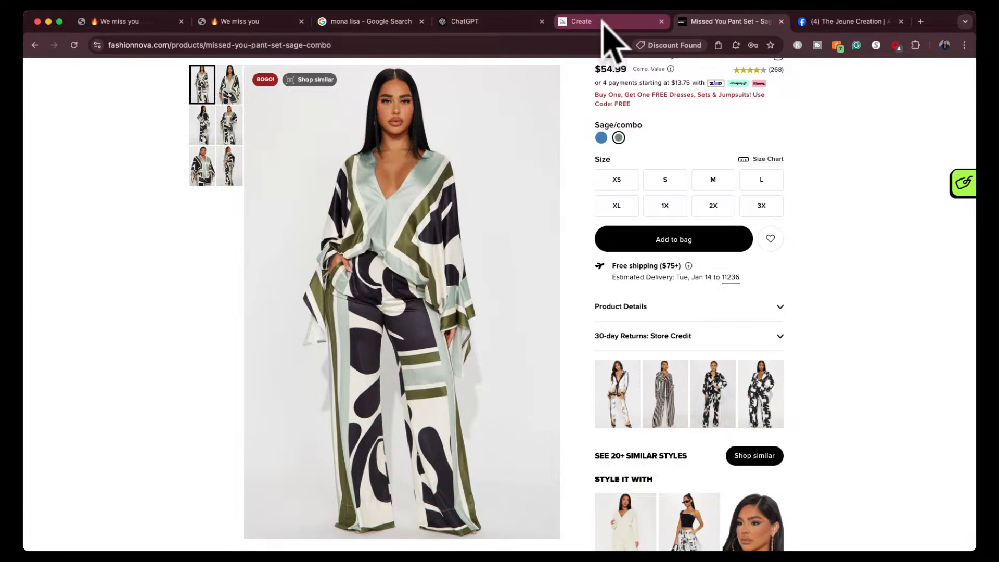
- Switch to ChatGPT, attach the brown pant set screenshot, and send the request "midjourney prompt for this image"
click(603, 21)
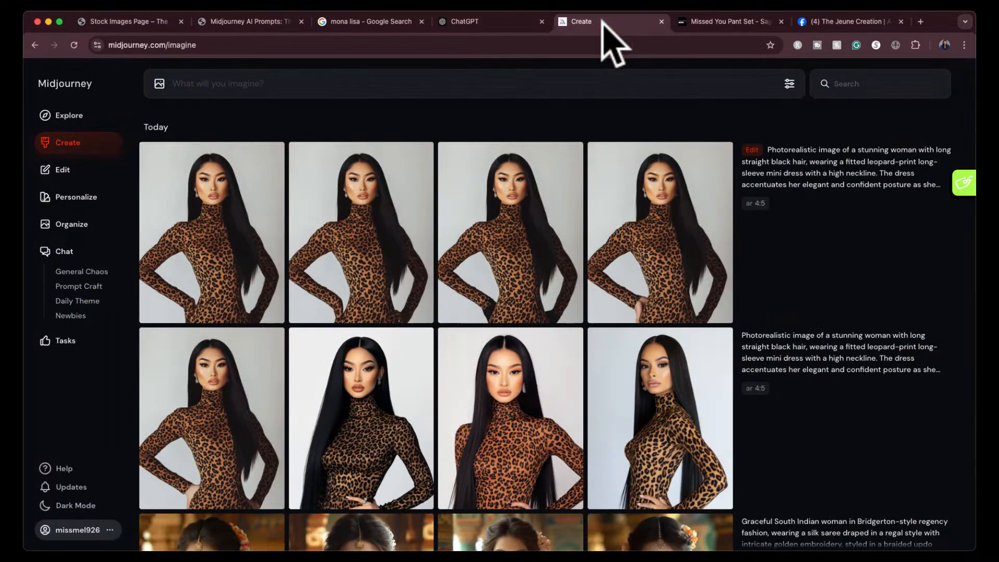
click(497, 20)
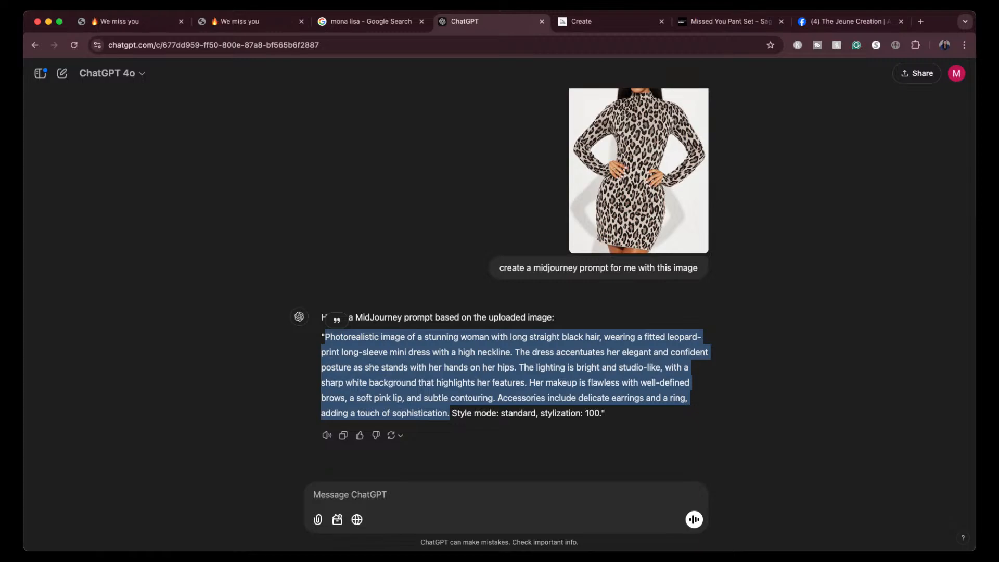
drag(625, 458, 593, 492)
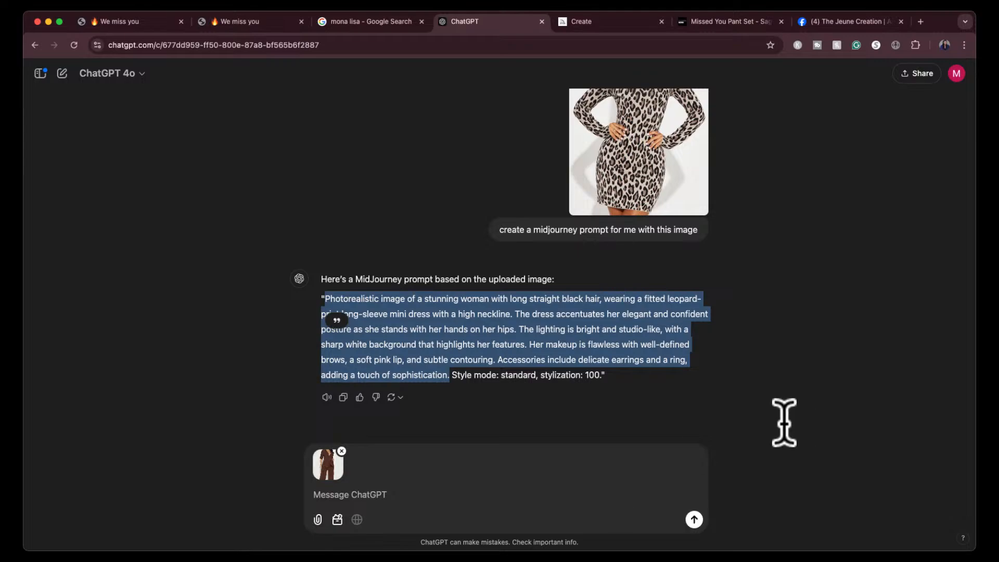
click(360, 493)
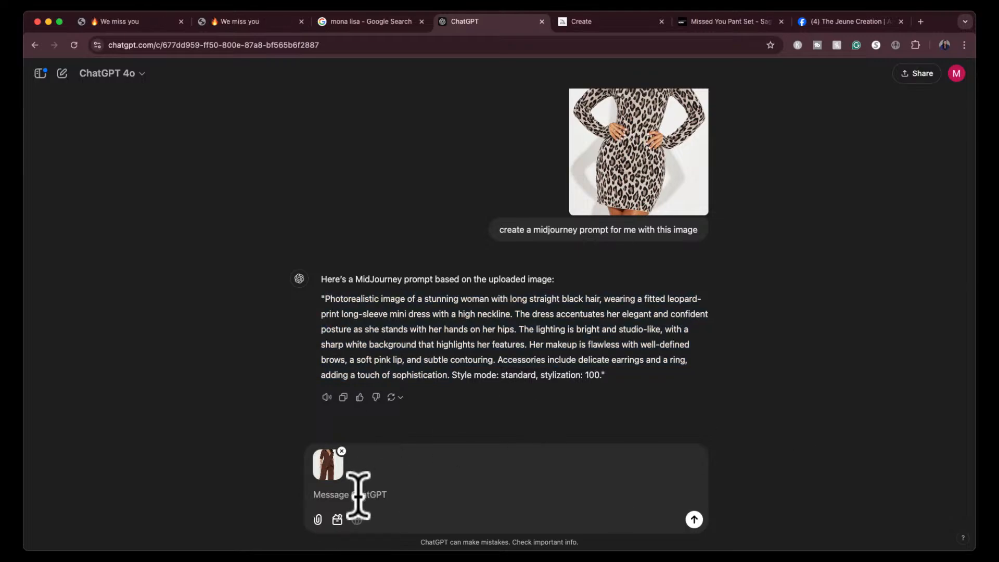
text(midjourney prompt for this imag)
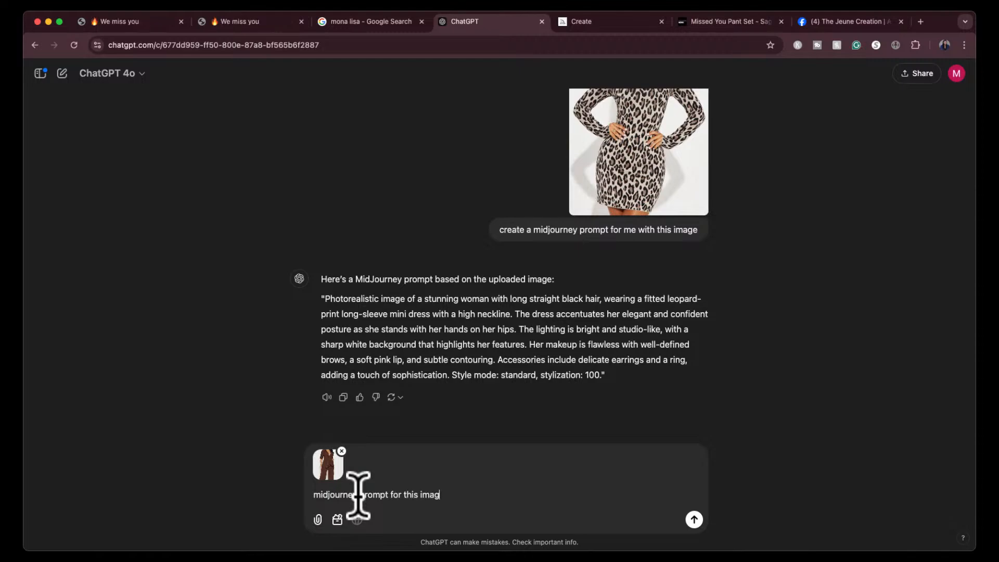
text(e)
key(Return)
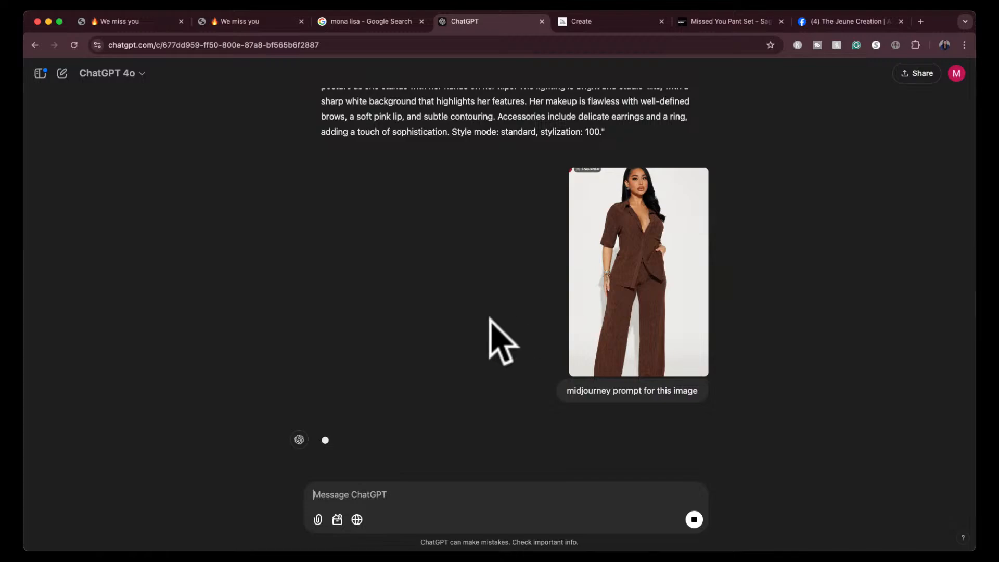
- Copy the brown pant set prompt up to "her poised demeanor.", leaving out the style settings, and switch to Midjourney
scroll(488, 339, up, 5)
scroll(492, 341, down, 5)
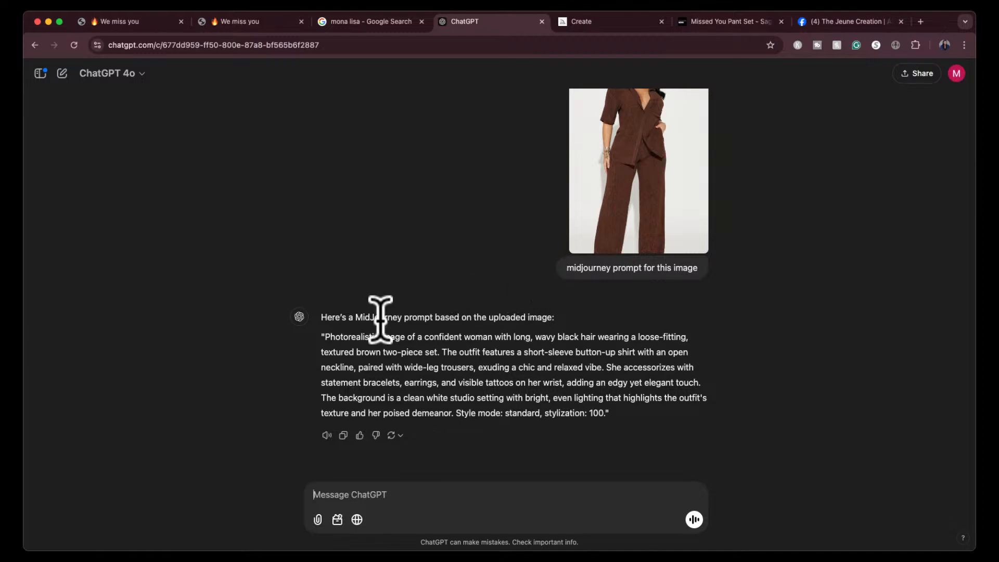
drag(324, 337, 454, 414)
key(super+c)
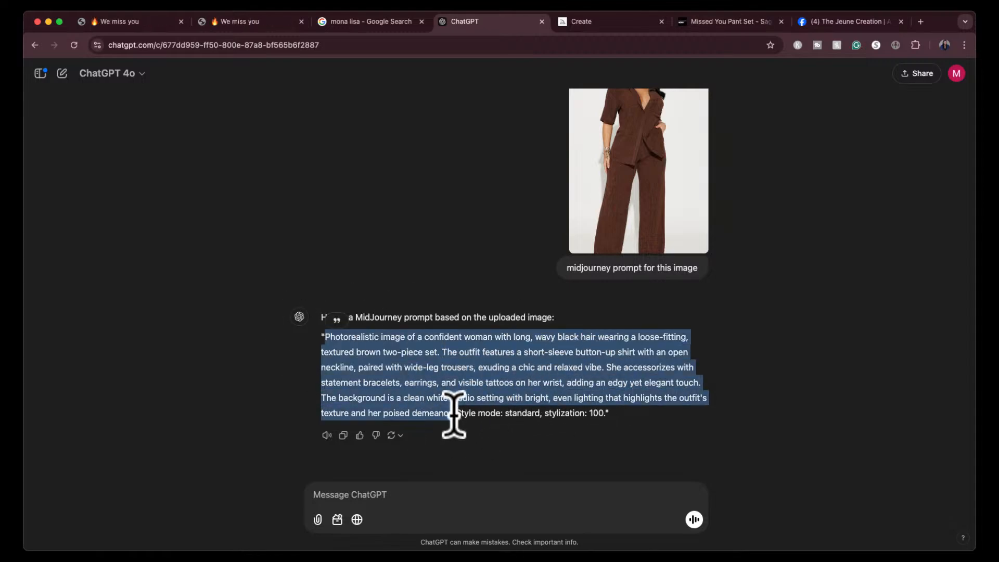
click(632, 21)
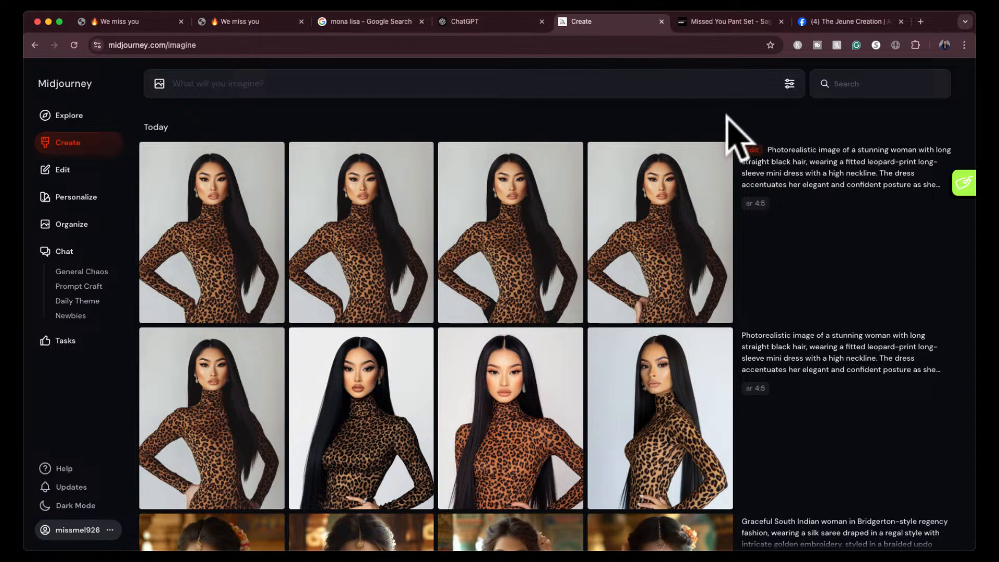
- Set Midjourney's image size to portrait with a 9:16 aspect ratio and check the stylization setting
click(789, 83)
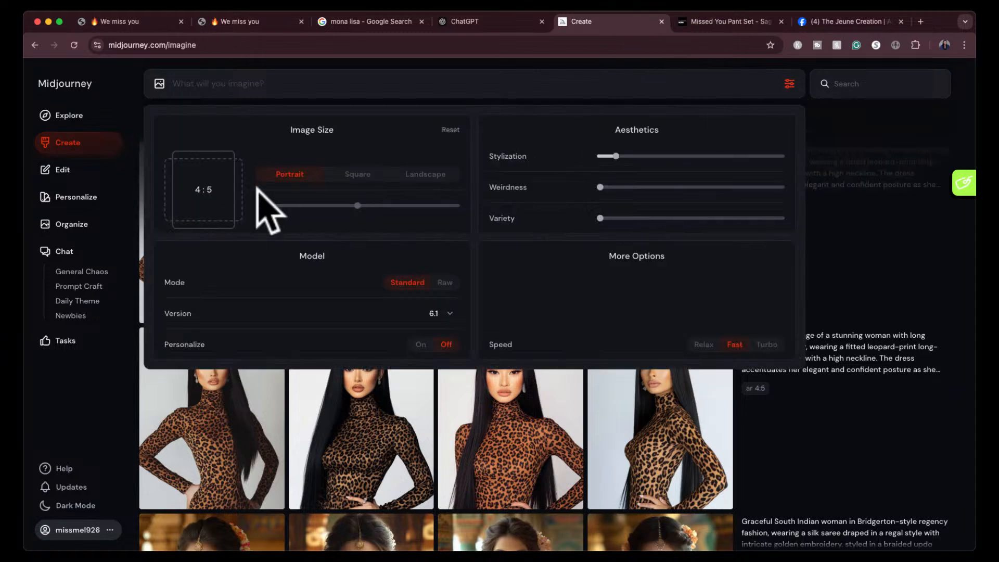
click(413, 176)
click(295, 203)
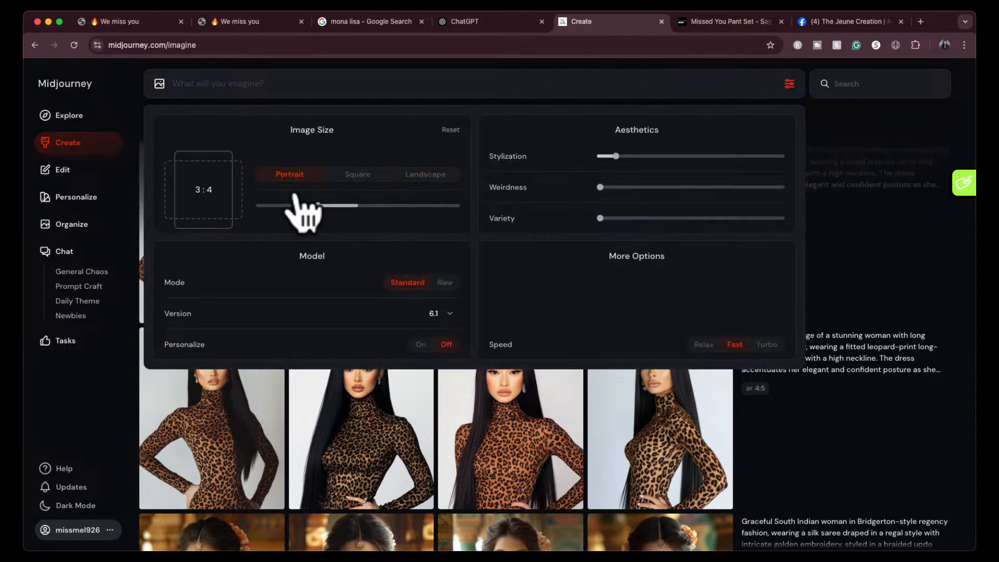
mouse_move(294, 204)
mouse_down()
mouse_move(264, 209)
mouse_move(275, 207)
mouse_up()
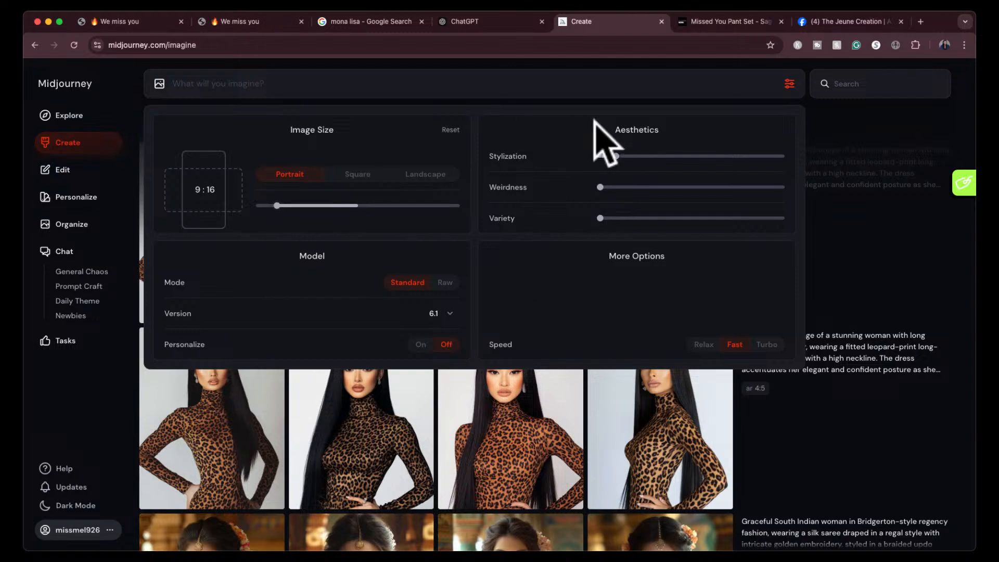
mouse_move(618, 156)
- Paste the copied brown two-piece set prompt into the prompt box and generate the images
click(394, 88)
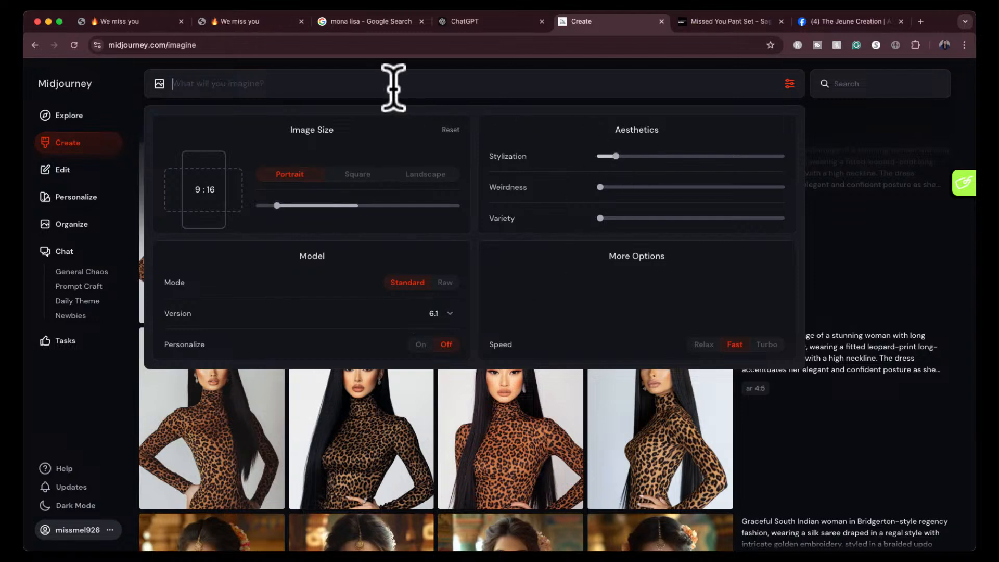
key(super+v)
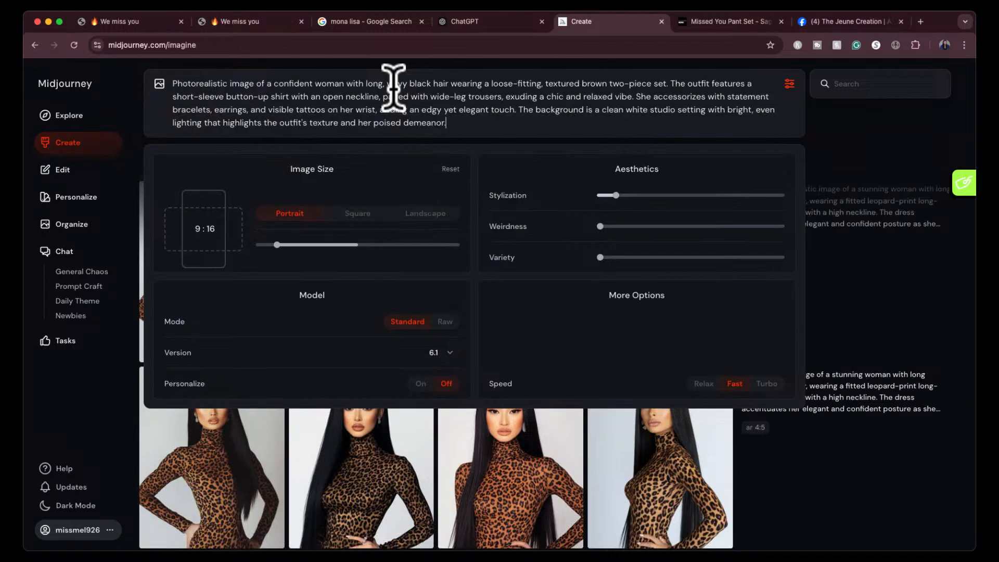
key(Return)
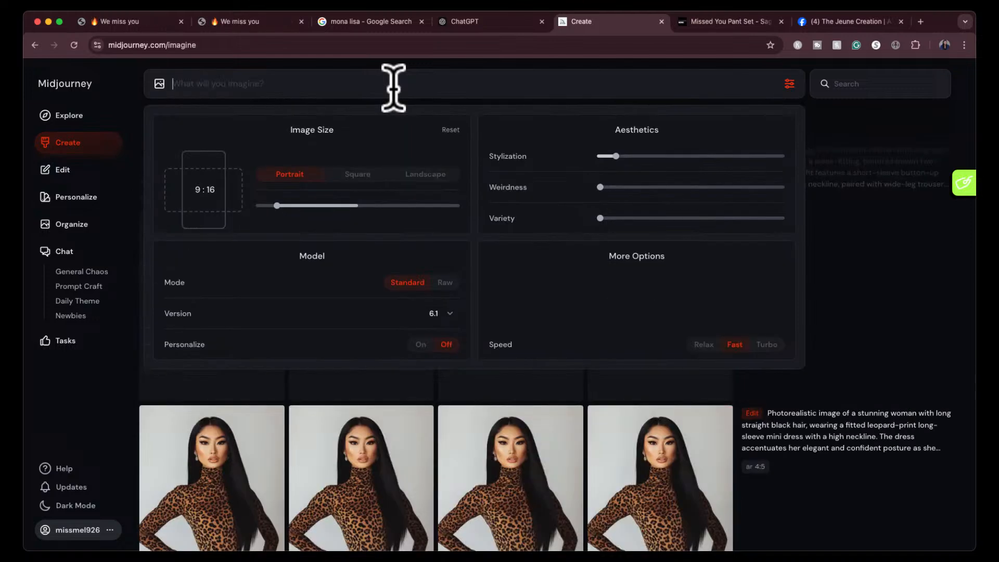
- Close the image settings, switch to ChatGPT, and attach the screenshot of the abstract-patterned pant set to a new message
click(789, 84)
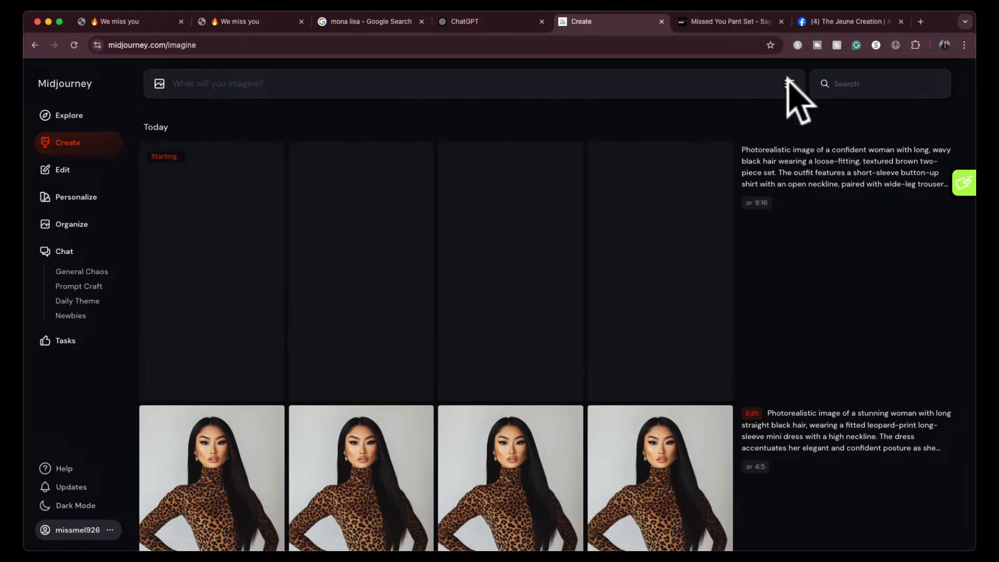
click(512, 22)
key(super+Tab)
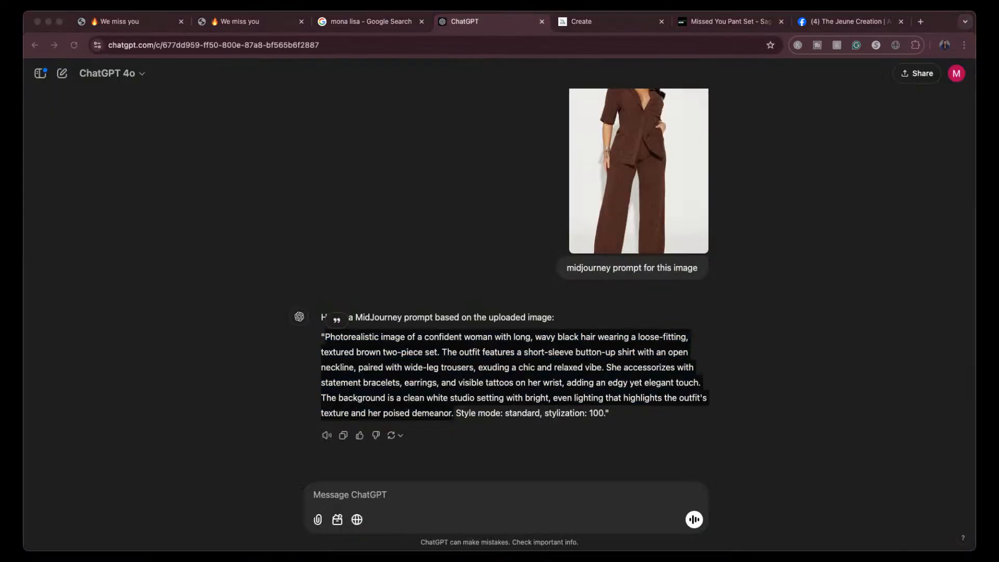
drag(446, 559, 453, 513)
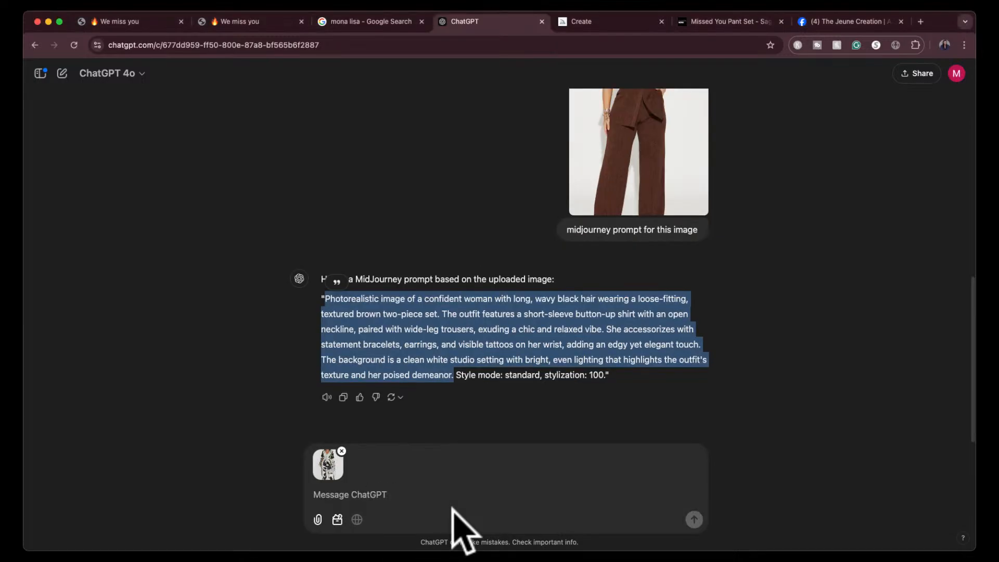
- Send the attached outfit screenshot with the request "midjourney prompt for this image"
click(373, 490)
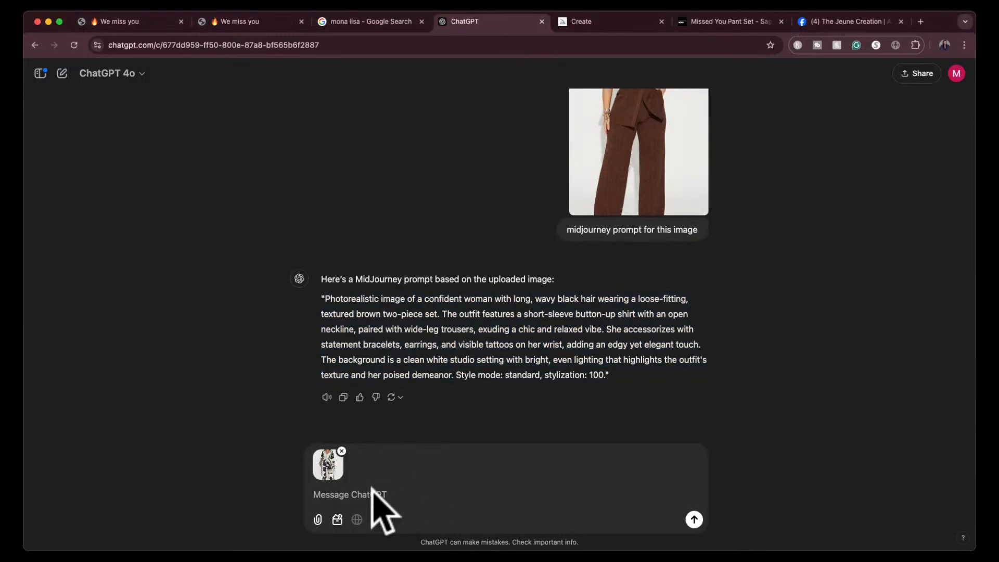
text(midjorney)
key(BackSpace)
key(BackSpace)
key(BackSpace)
text(urney prompt for this ima)
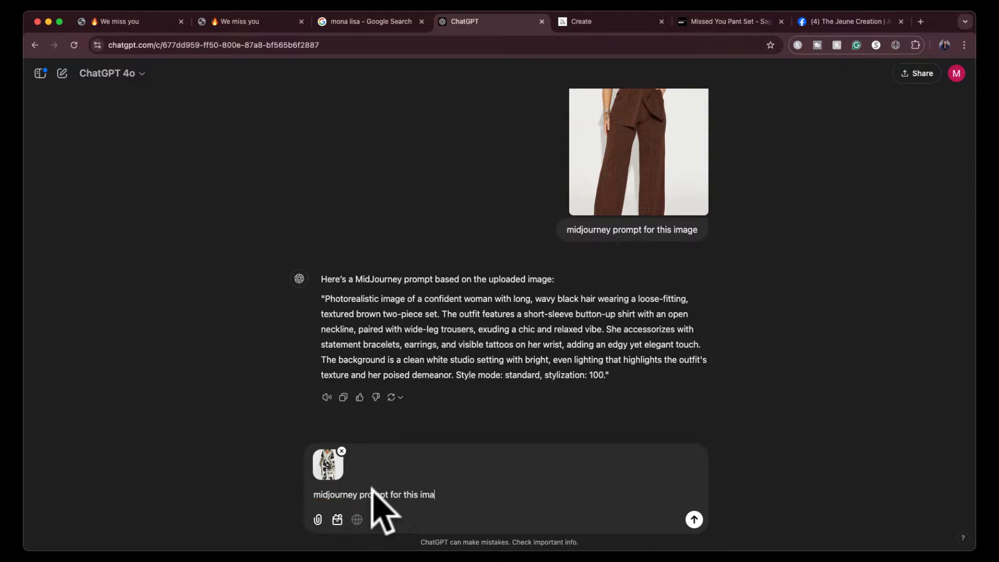
text(ge)
key(Return)
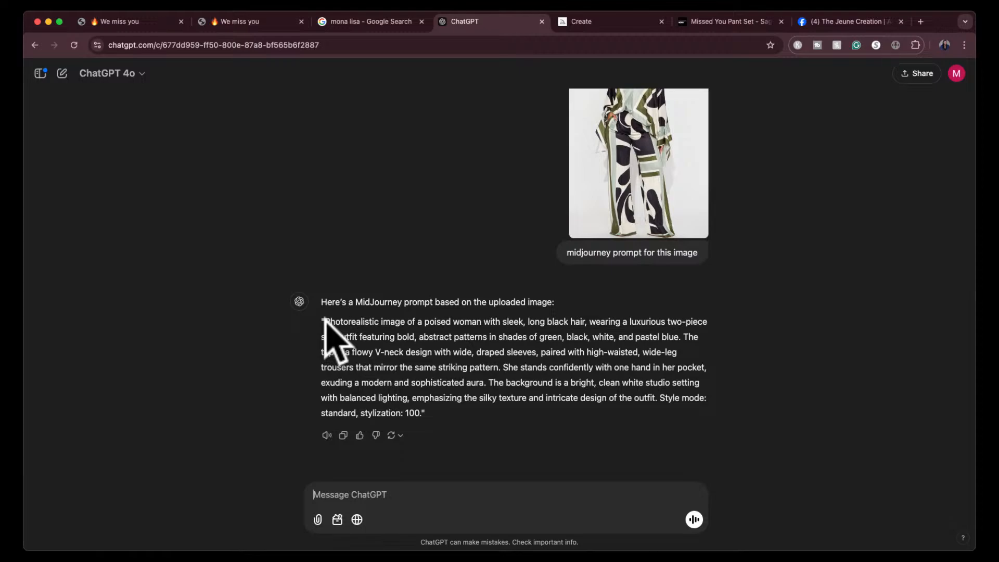
- Copy the patterned silk outfit prompt up to "intricate design of the outfit.", without the style settings, and generate images from it in Midjourney
drag(324, 319, 660, 401)
key(super+c)
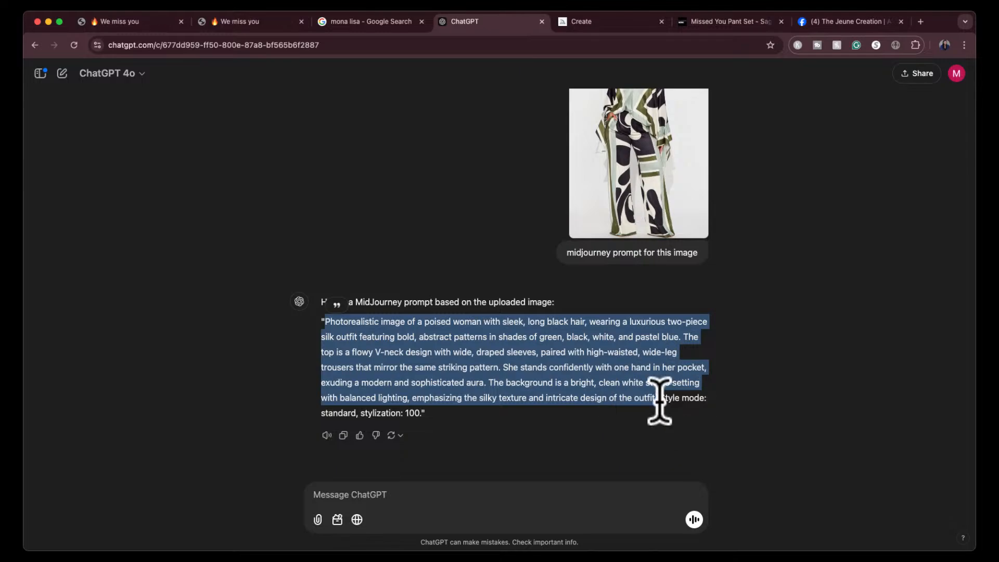
click(598, 22)
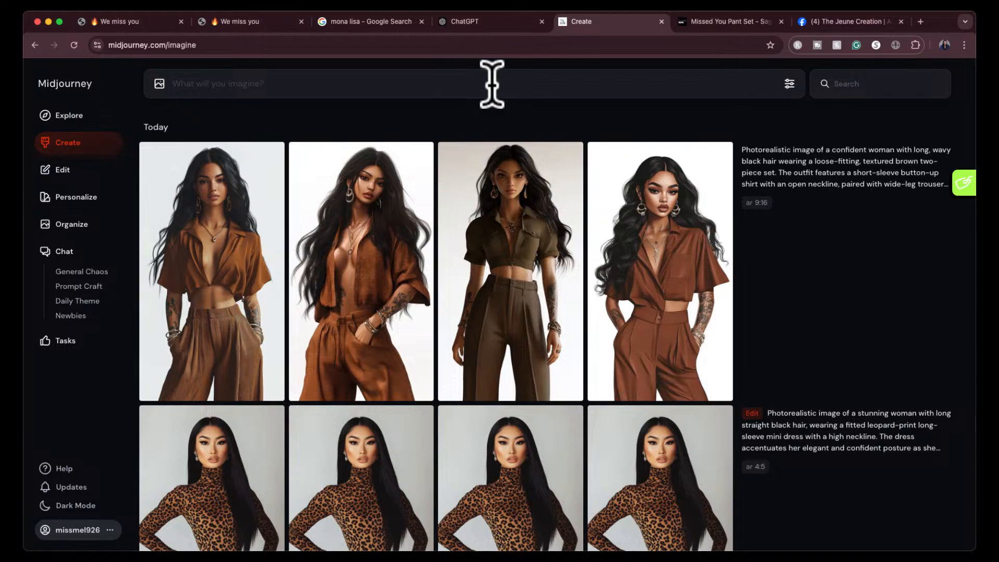
click(467, 88)
key(super+v)
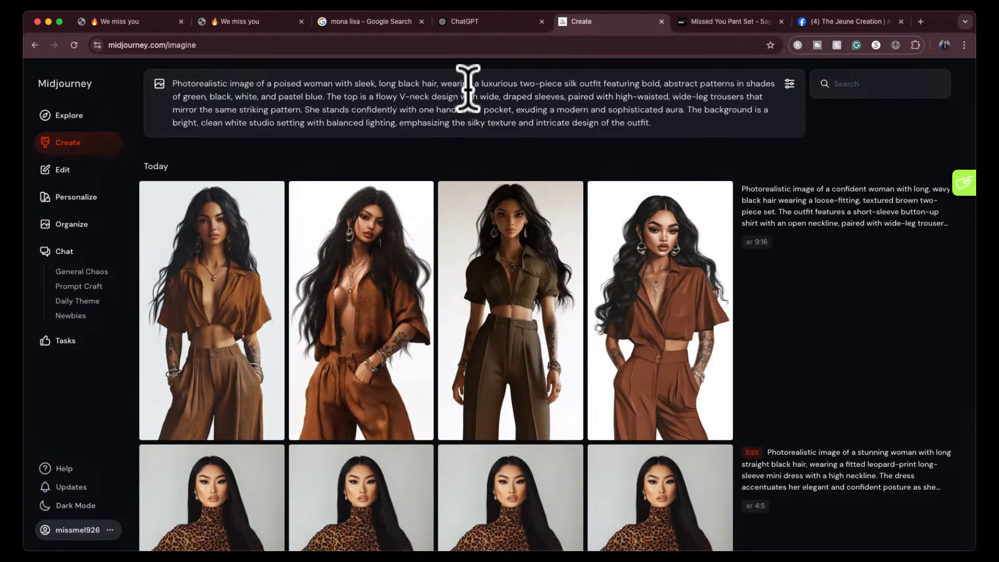
key(Return)
- Look through the earlier leopard-print dress and Bridgerton-style images and their prompts, closing the image view at the end
scroll(546, 354, down, 3)
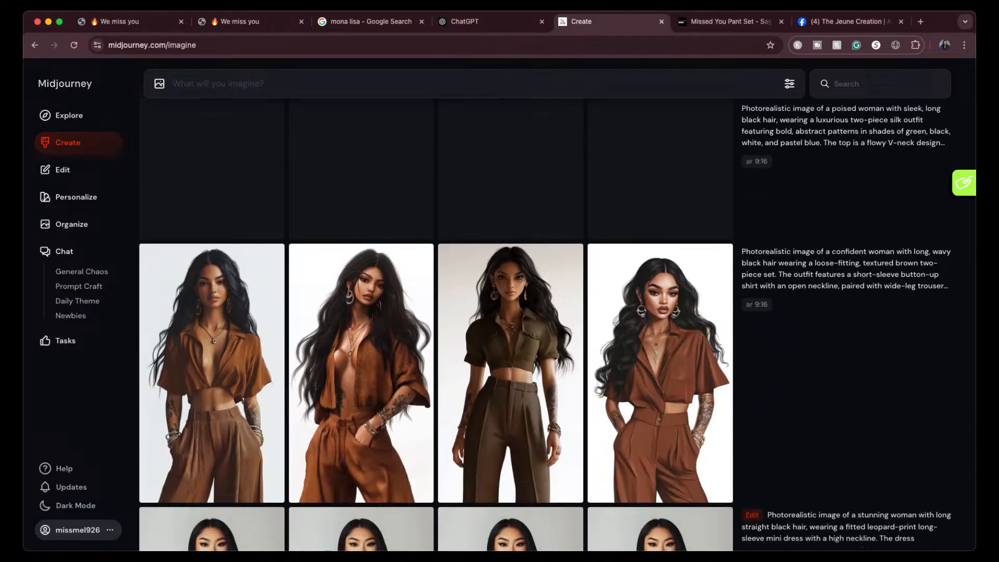
scroll(767, 381, down, 7)
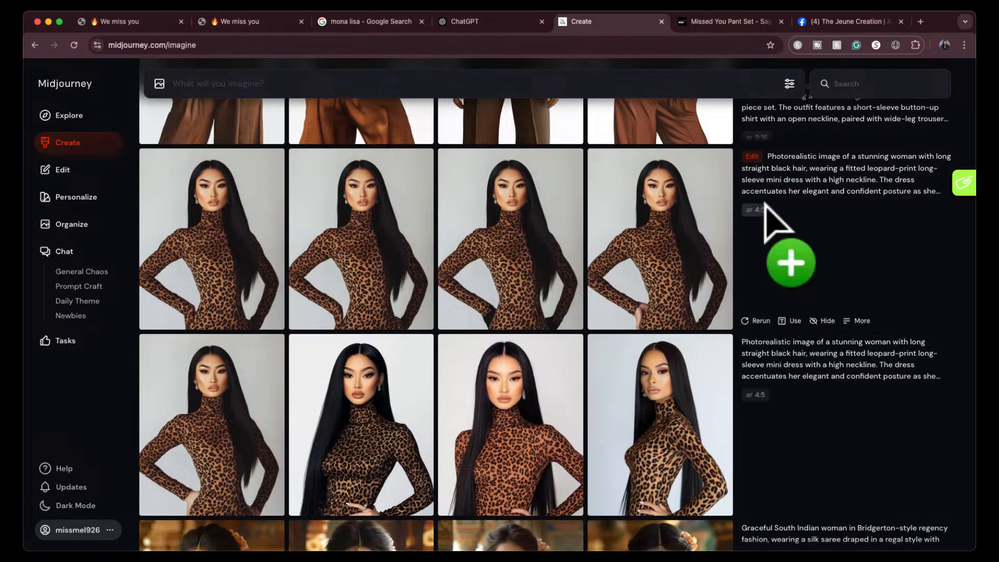
scroll(671, 377, down, 3)
click(671, 333)
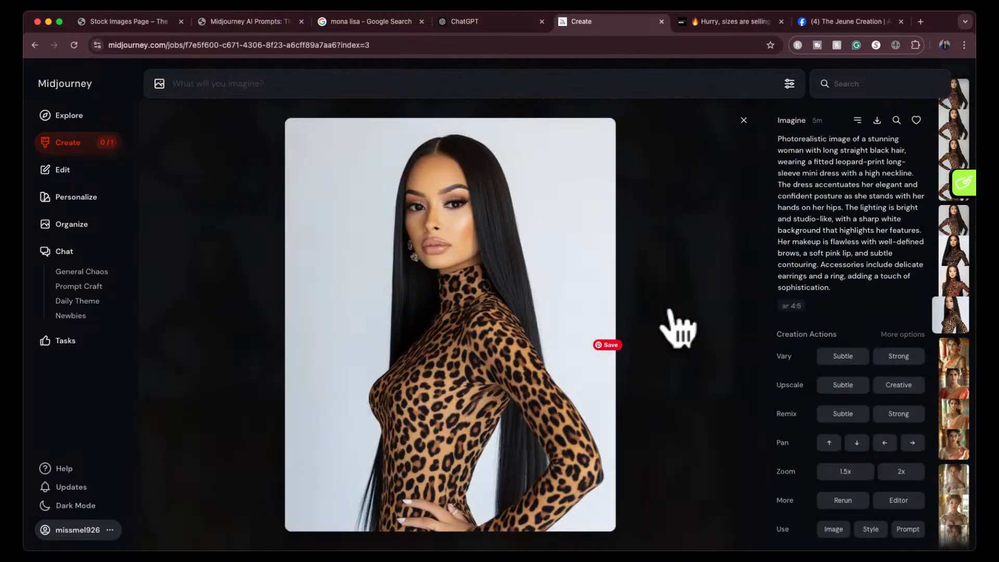
scroll(845, 235, down, 5)
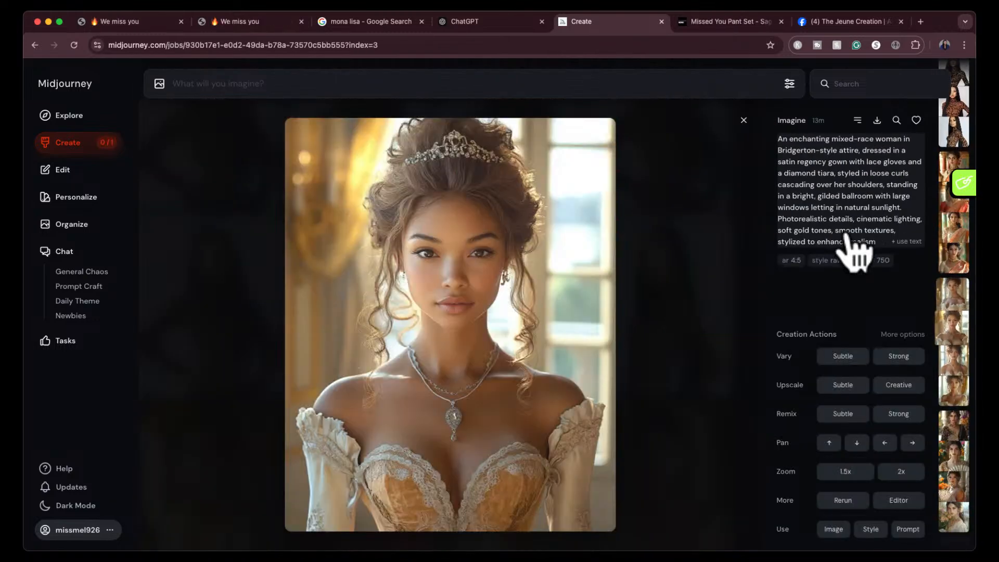
scroll(858, 245, up, 5)
click(743, 120)
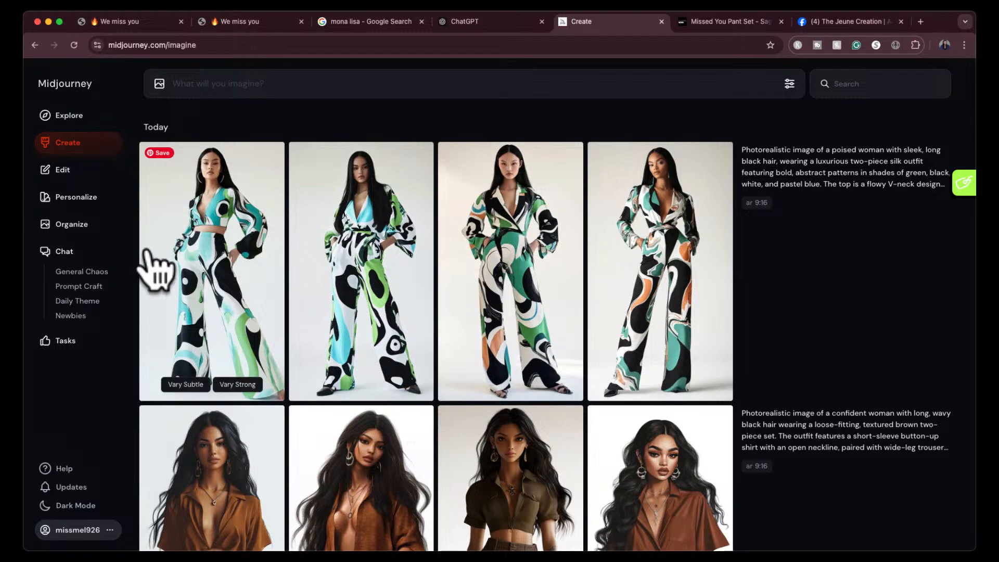
- View each of the four generated 9:16 patterned outfit images enlarged and return to the gallery
click(203, 260)
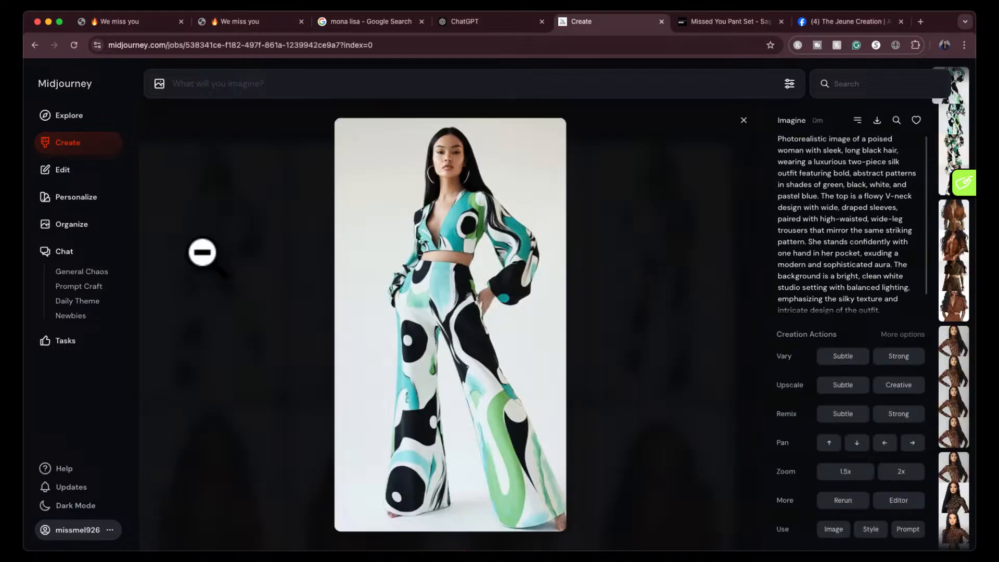
key(Right)
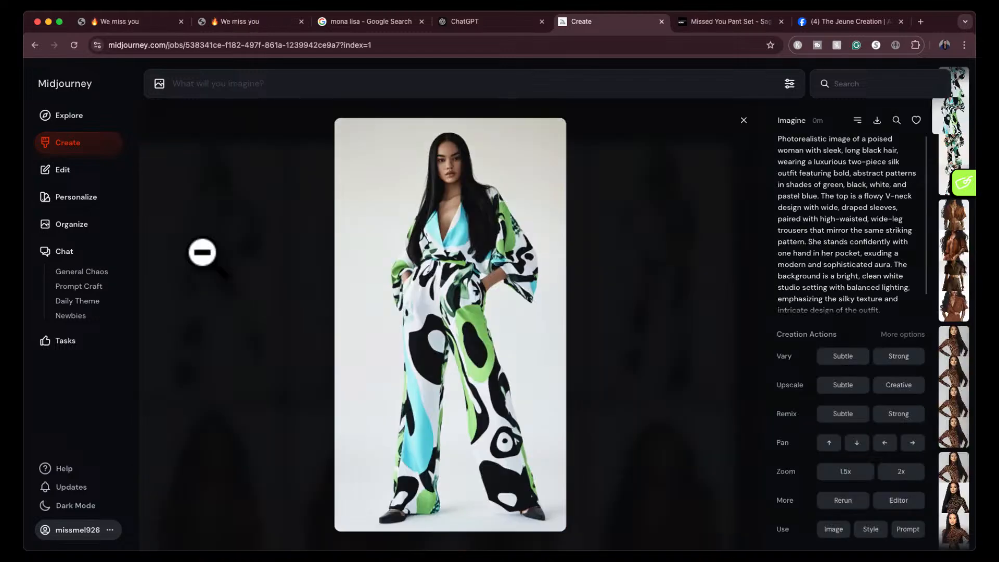
key(Right)
key(Right)
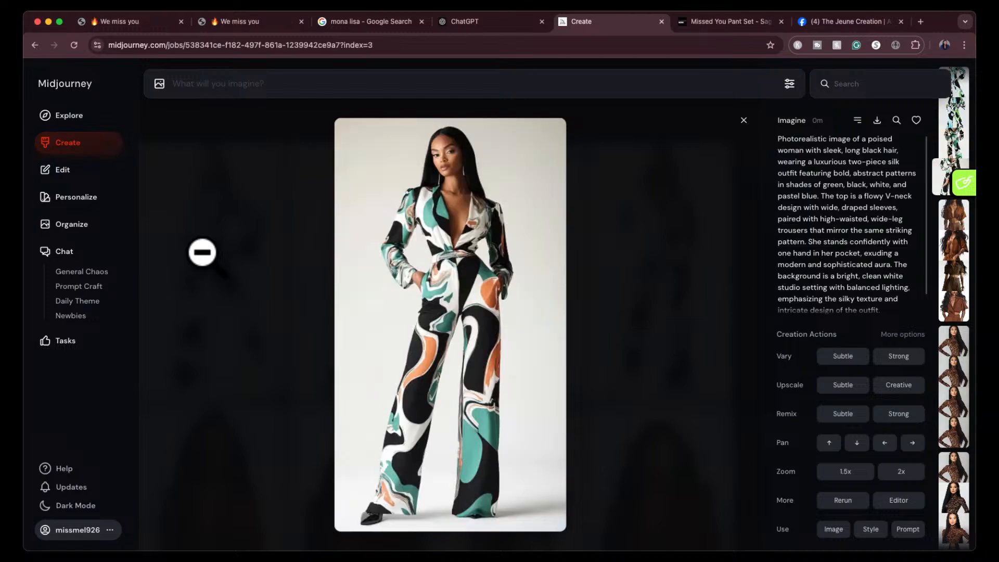
click(744, 121)
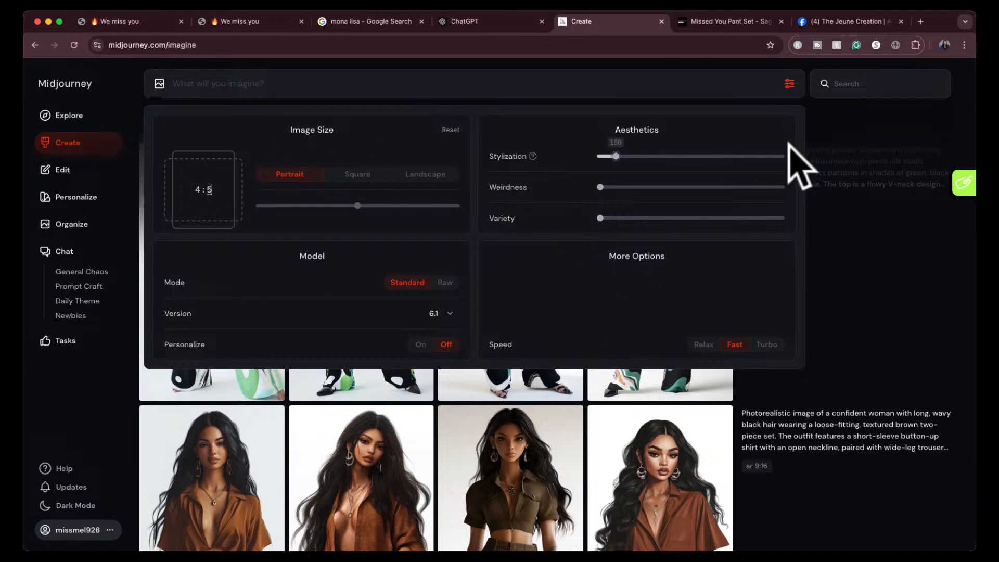
- Set the image size to portrait 4:5 and generate the patterned silk outfit again by reusing its prompt text
click(789, 84)
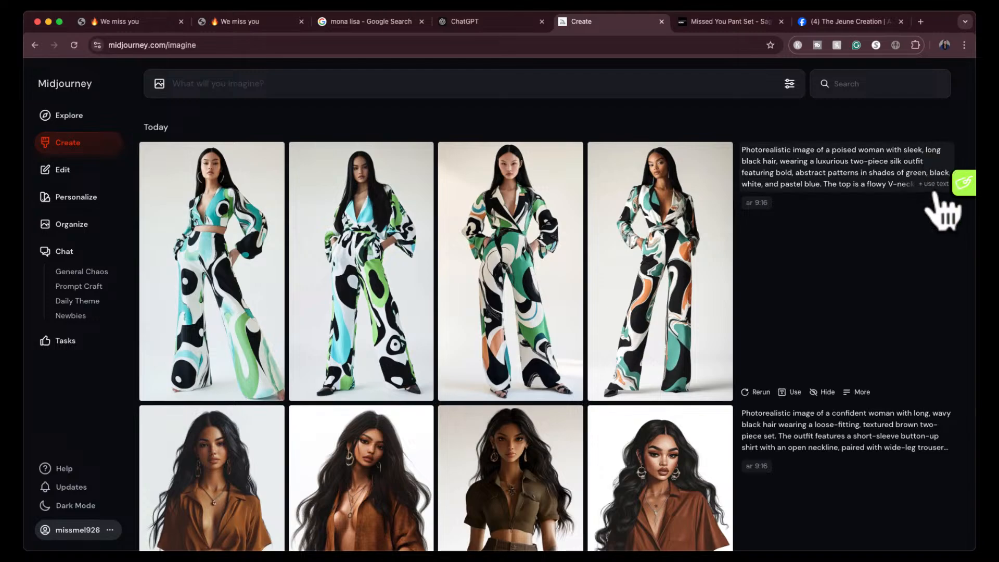
click(930, 190)
click(769, 84)
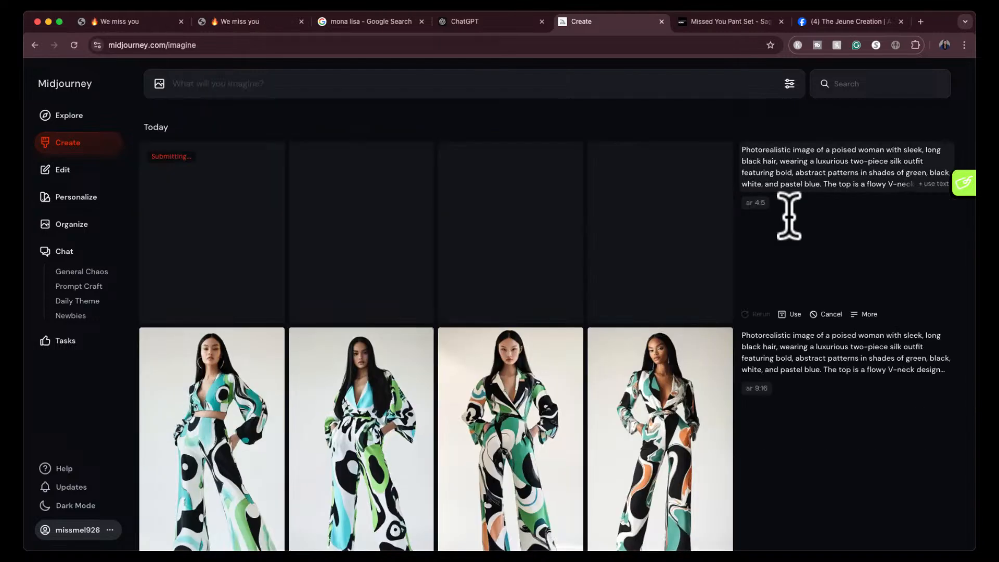
- Reuse the prompt text of the brown two-piece set to generate it again in 4:5
scroll(799, 364, down, 4)
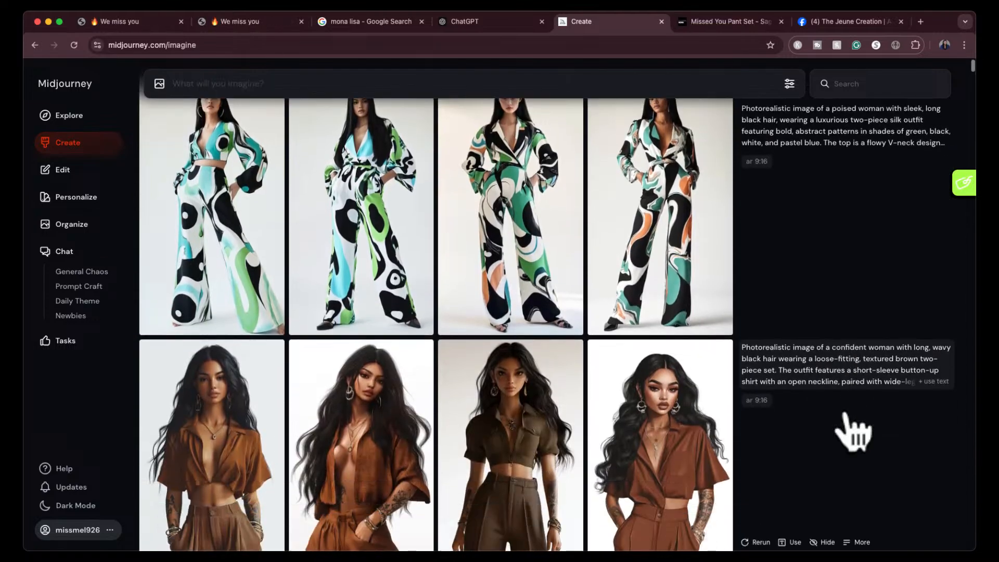
click(932, 386)
click(769, 84)
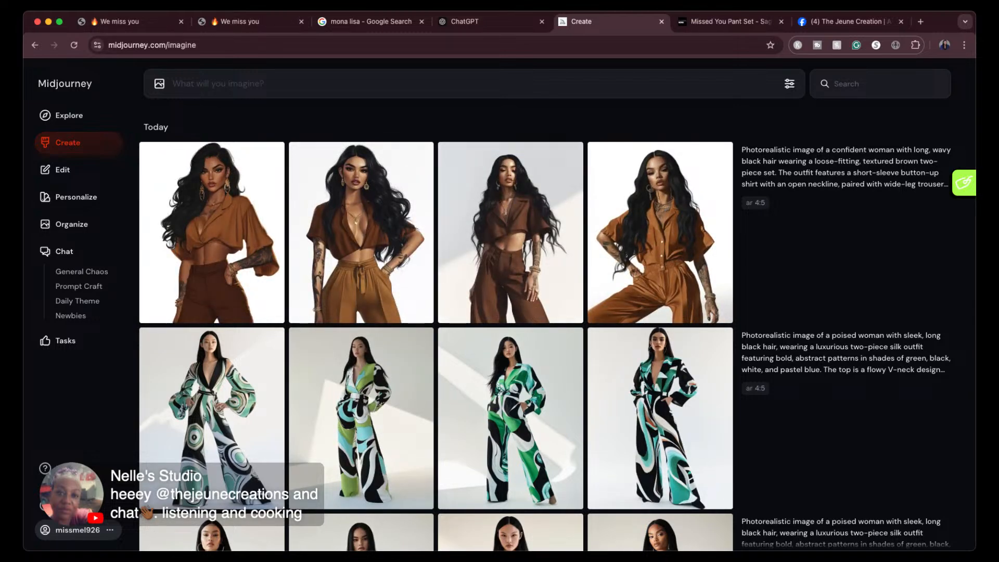
- Review the 4:5 patterned outfit images enlarged, from the fourth back to the first, and zoom in on the first
scroll(544, 312, down, 5)
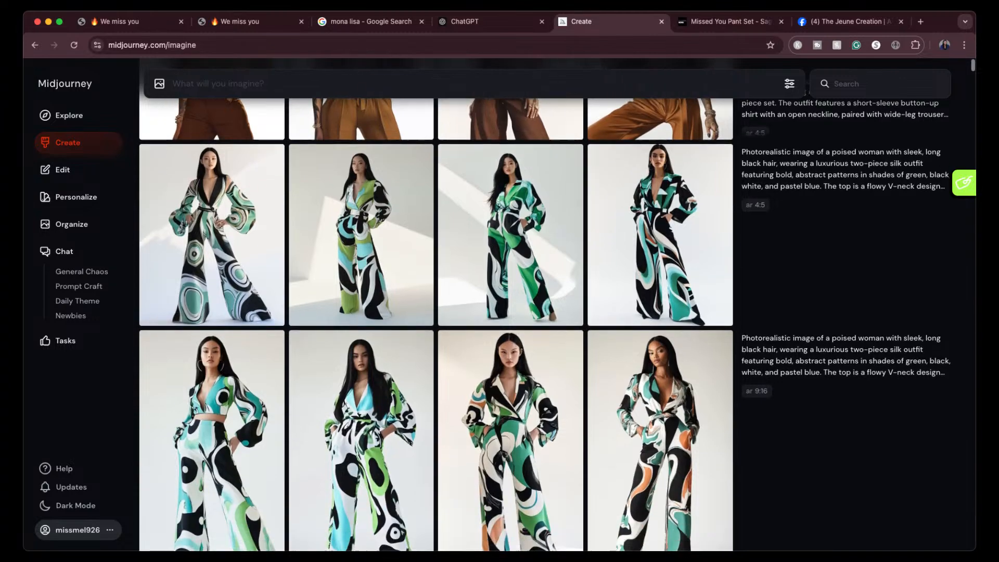
scroll(544, 312, up, 3)
scroll(544, 312, up, 1)
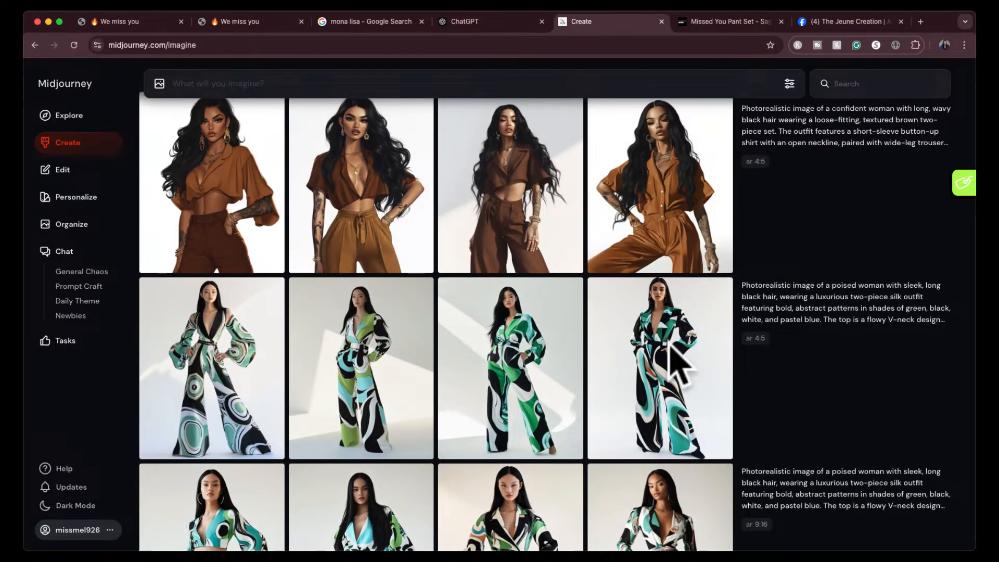
click(644, 348)
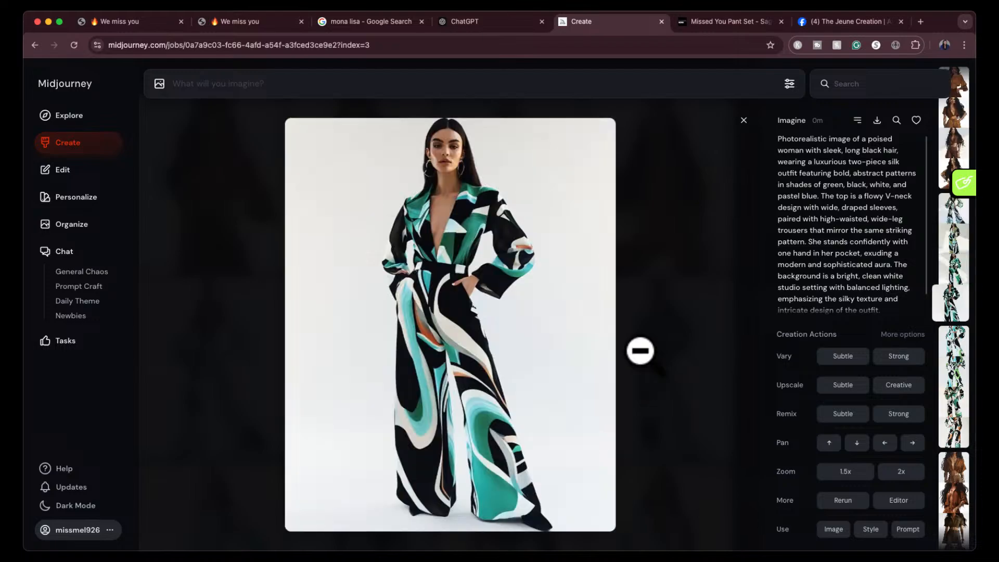
key(Left)
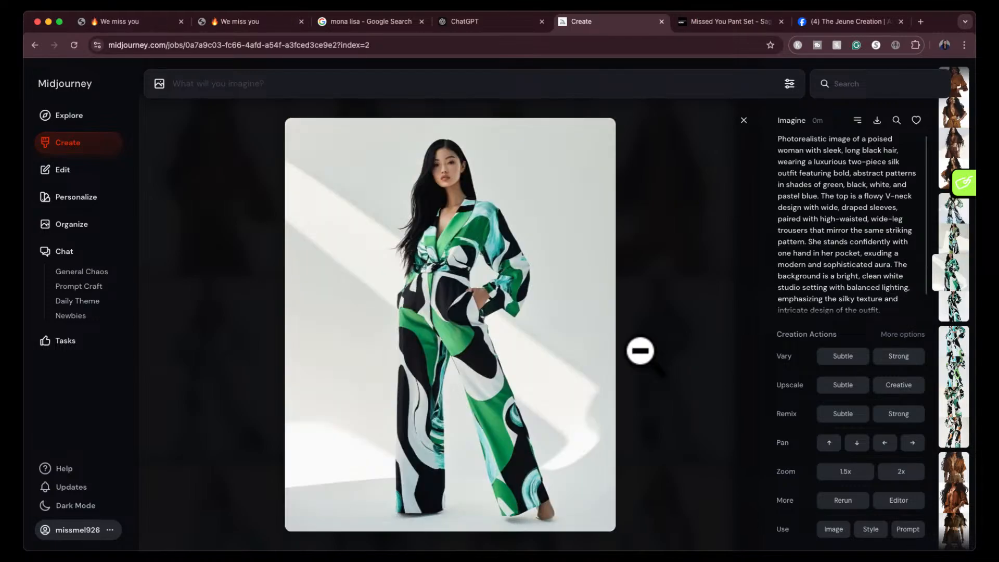
key(Left)
key(Left)
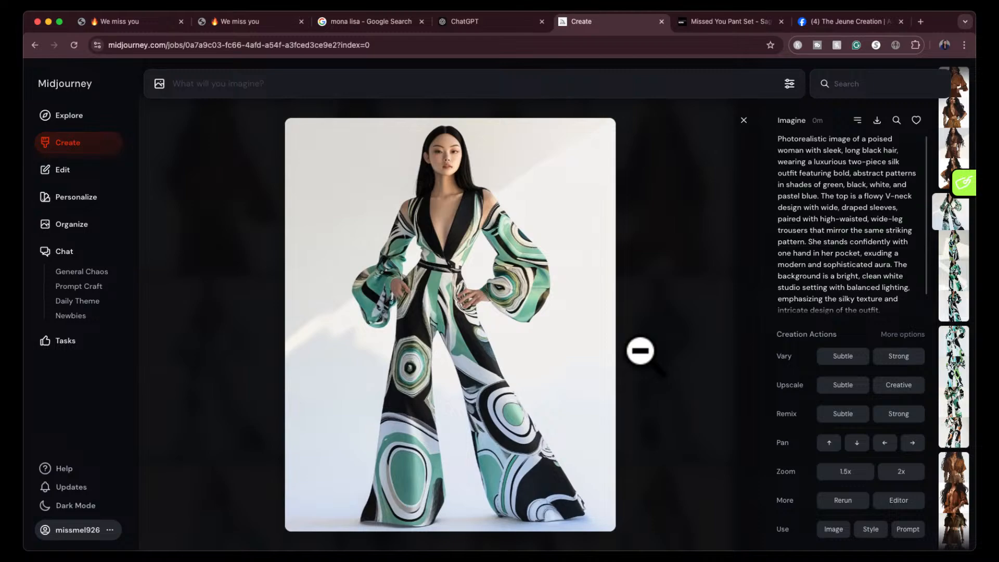
click(455, 167)
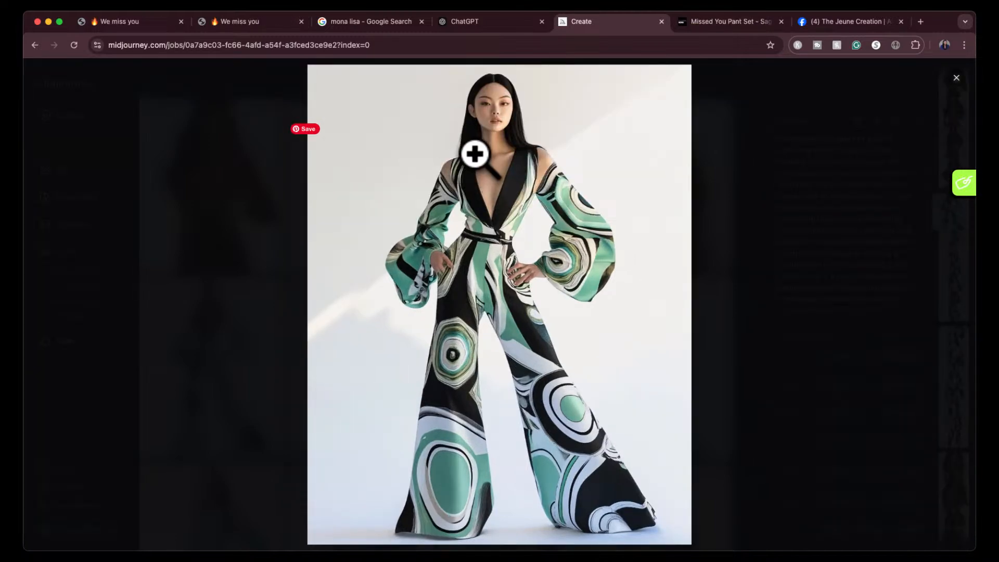
click(476, 154)
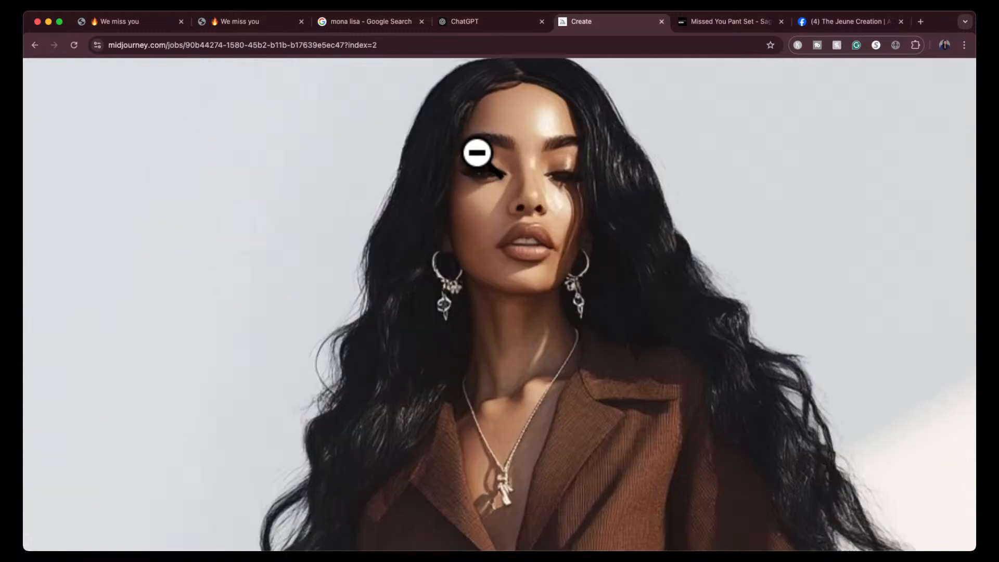
- Inspect the outfit, tattoos and hands in the enlarged third 4:5 brown set image and return to the gallery
scroll(477, 153, down, 5)
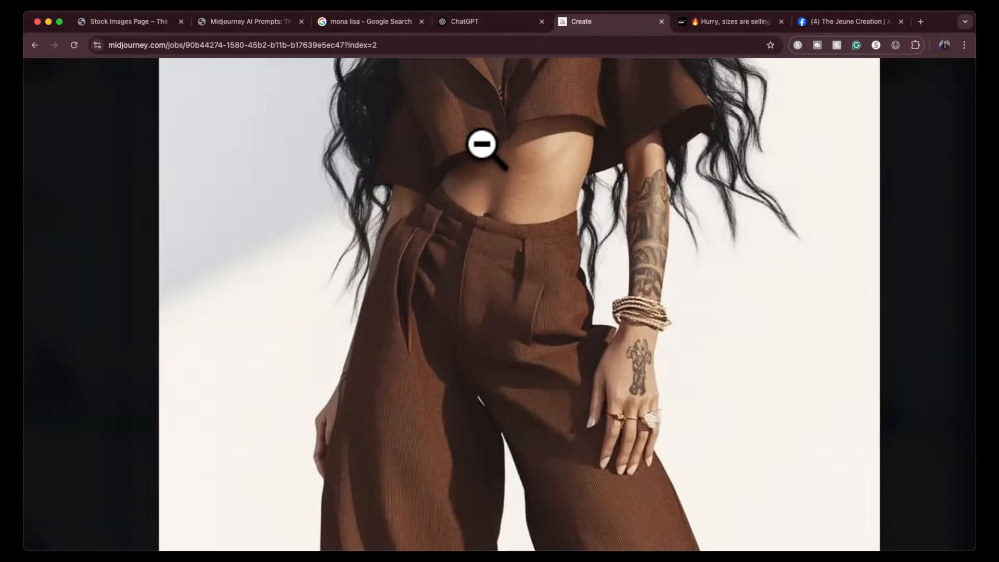
click(481, 144)
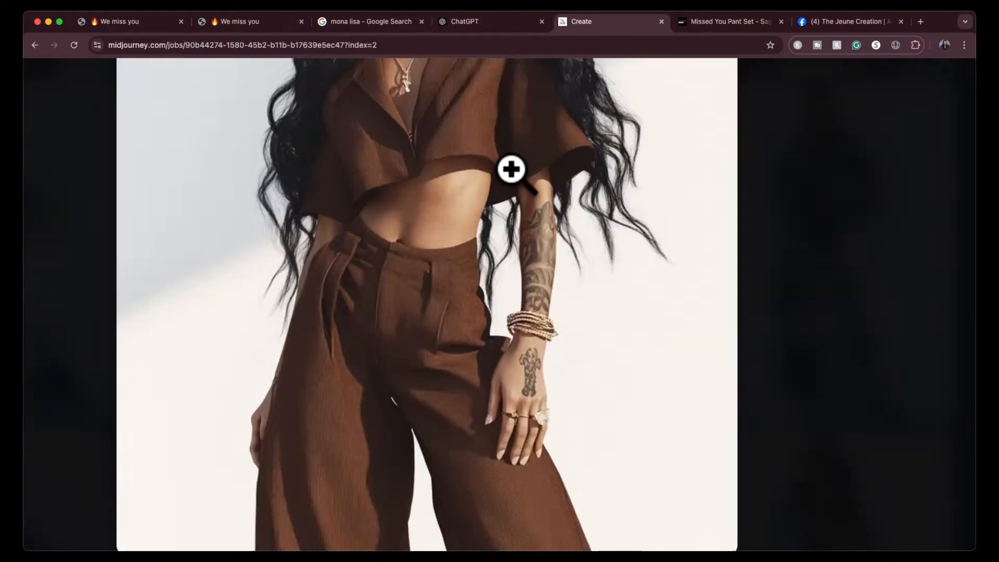
click(769, 194)
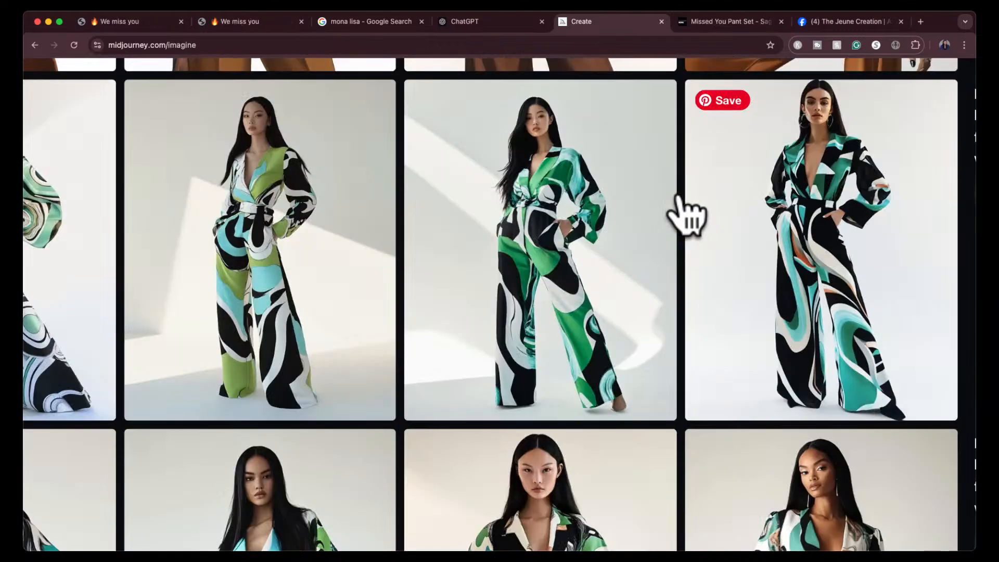
- Load the text of the 4:5 patterned silk outfit prompt into the prompt box and browse down to the leopard-print dress images
scroll(676, 194, down, 5)
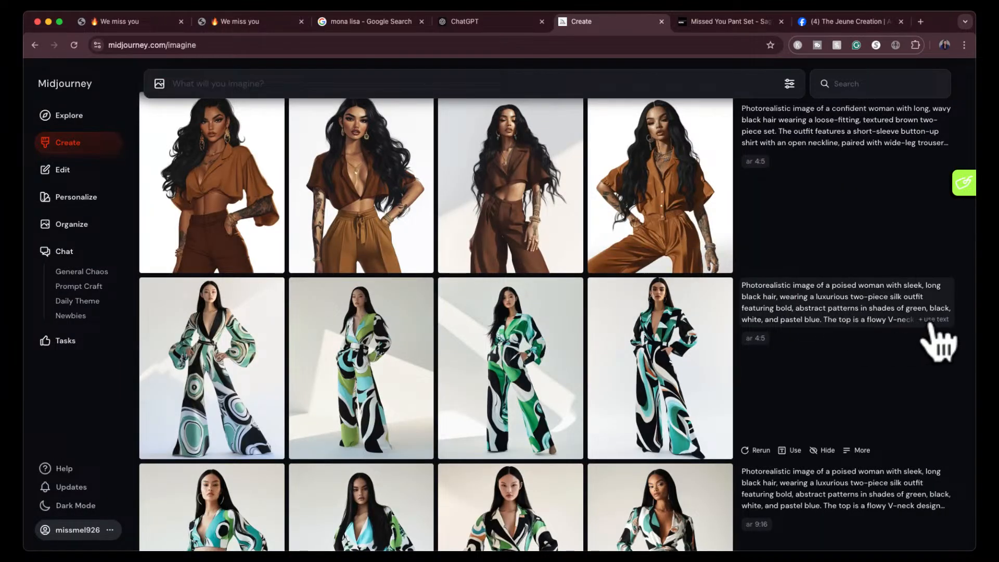
click(932, 319)
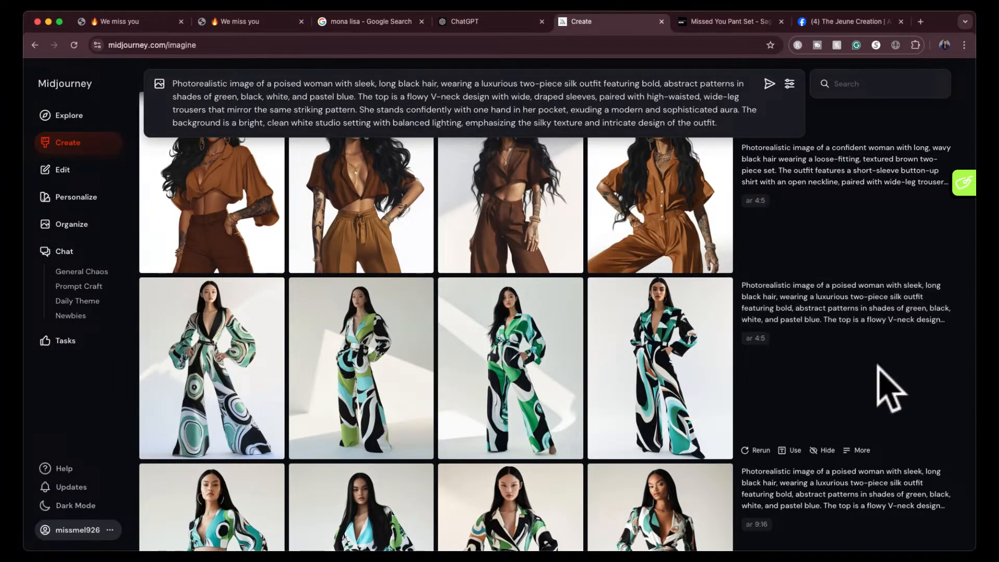
scroll(888, 383, down, 6)
scroll(888, 383, down, 8)
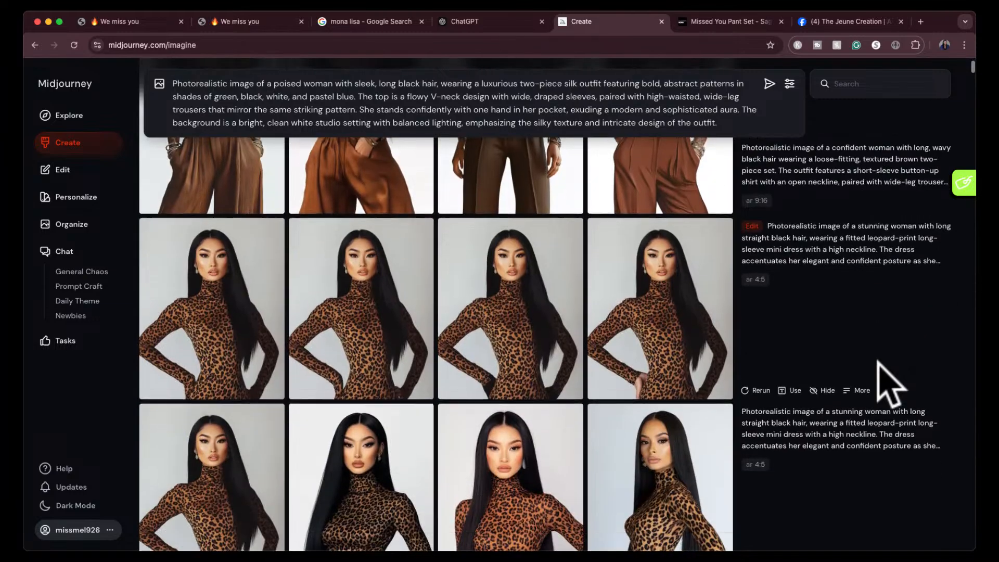
- Add the fourth leopard-print dress image from the edited set to the prompt as a character reference
click(674, 295)
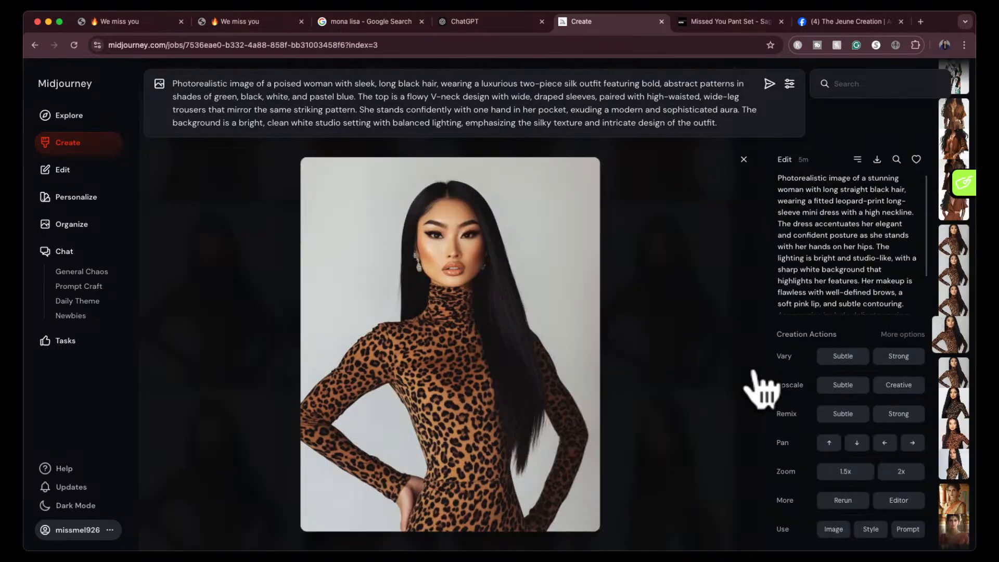
click(833, 529)
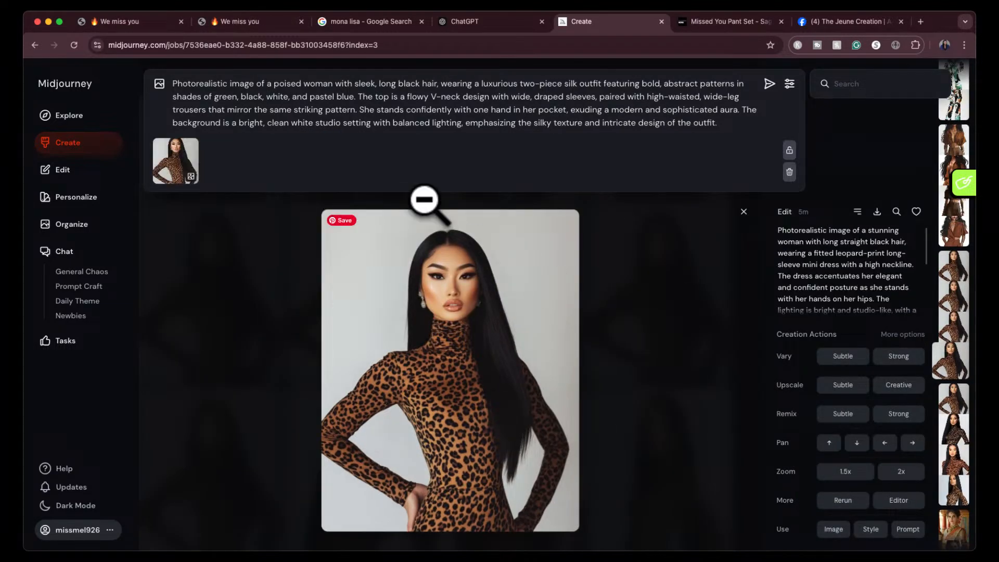
click(169, 177)
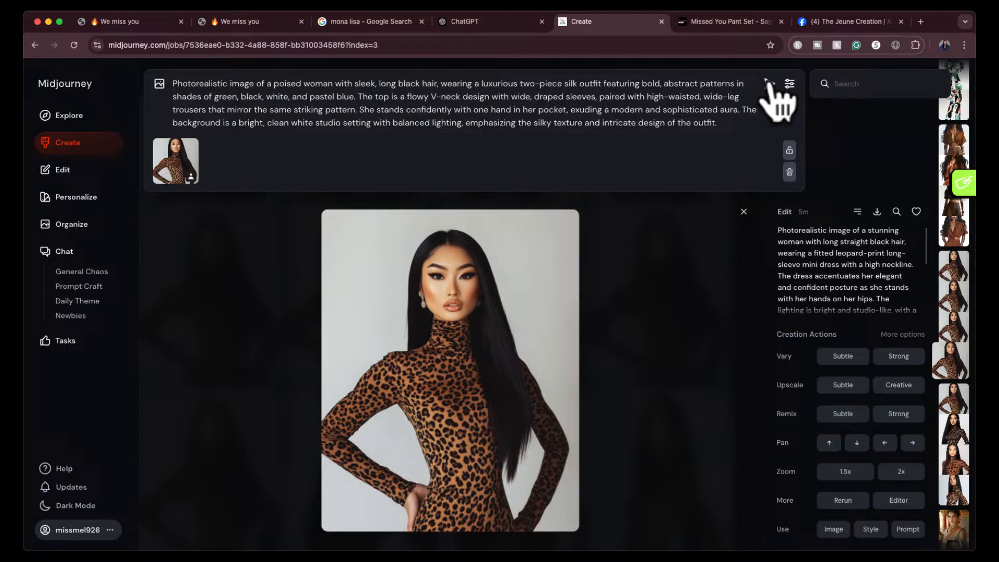
- Delete the trousers and hand-in-pocket pose description from the prompt, so the top's description ends at "draped sleeves."
click(599, 97)
drag(600, 97, 685, 113)
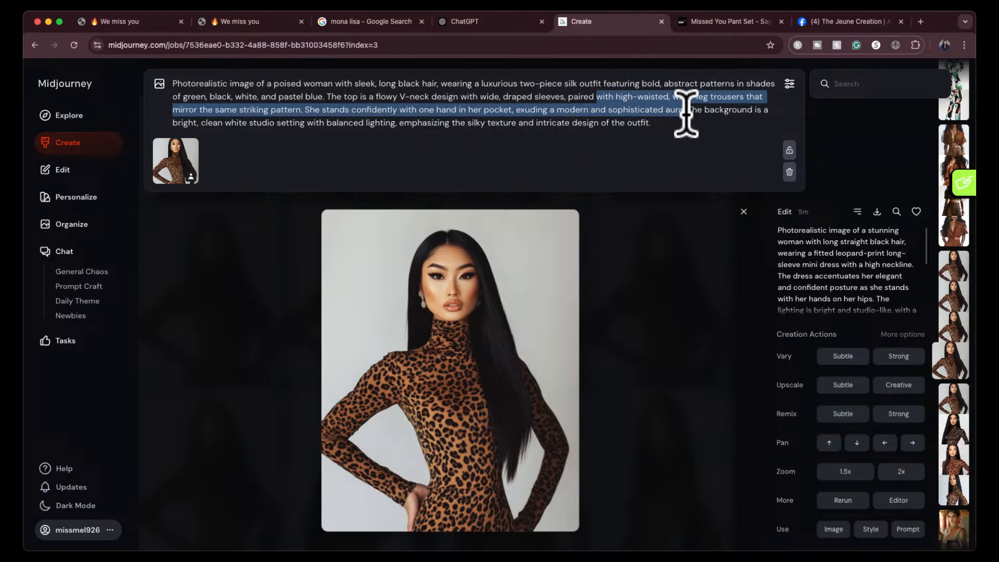
key(BackSpace)
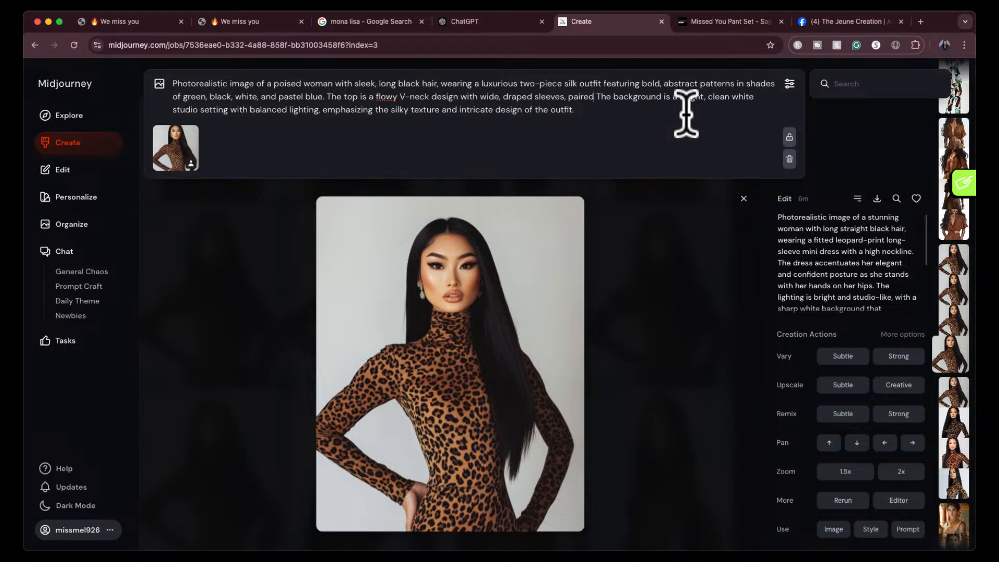
key(BackSpace)
key(BackSpace)
key(BackSpace)
key(BackSpace)
key(BackSpace)
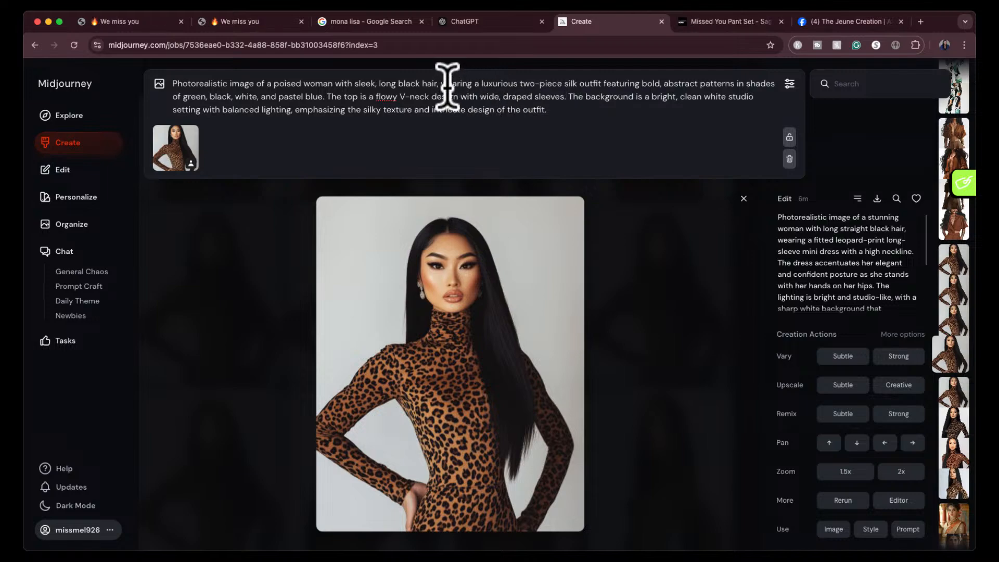
- Shorten the outfit wording to "a luxurious outfit", generate the images with the character reference, and return to the gallery
click(482, 83)
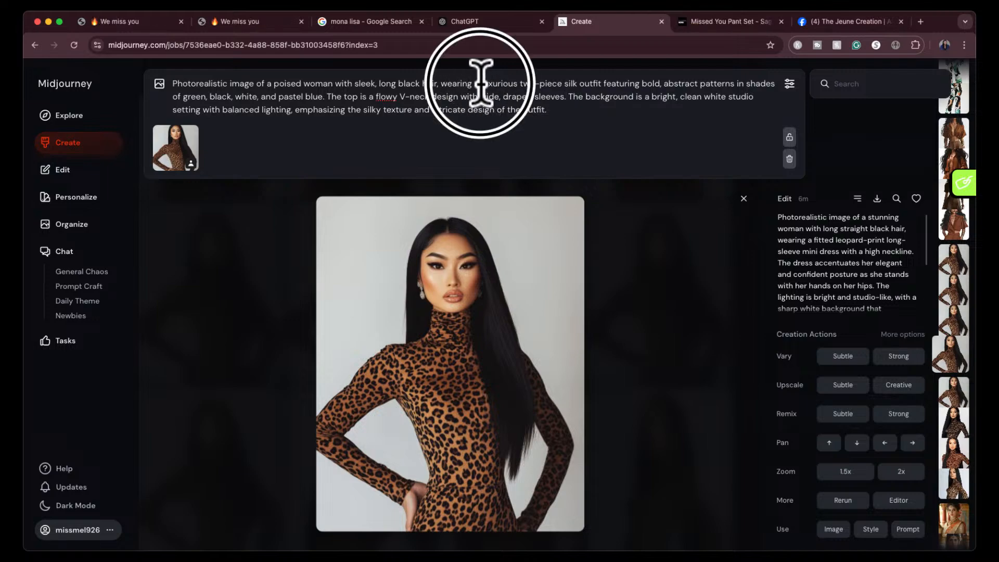
click(479, 82)
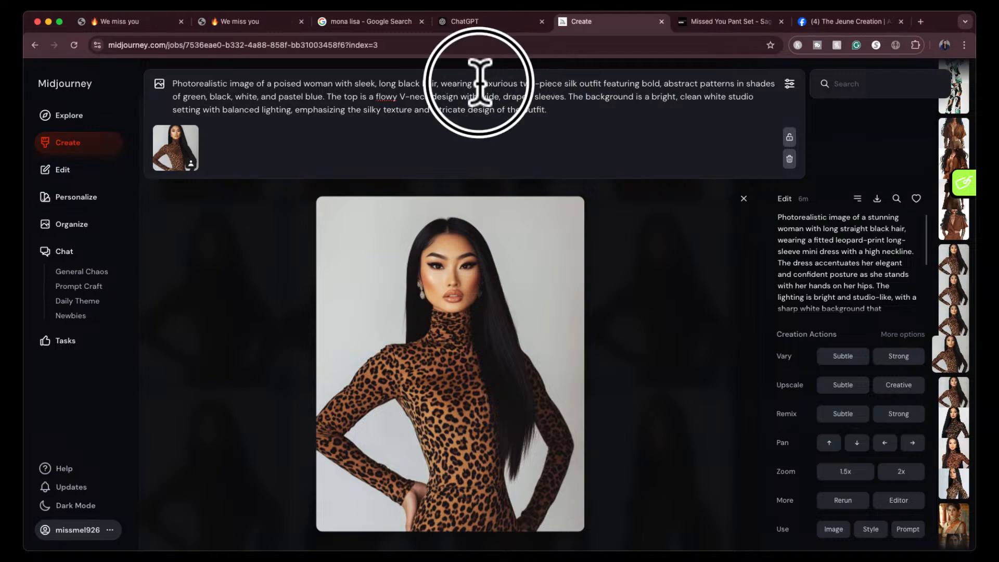
drag(479, 82, 576, 86)
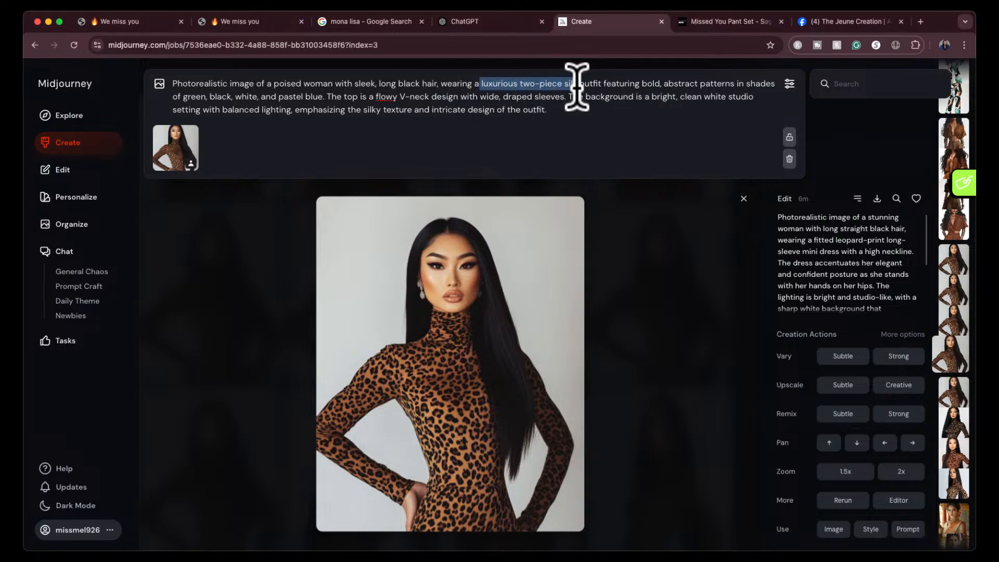
key(BackSpace)
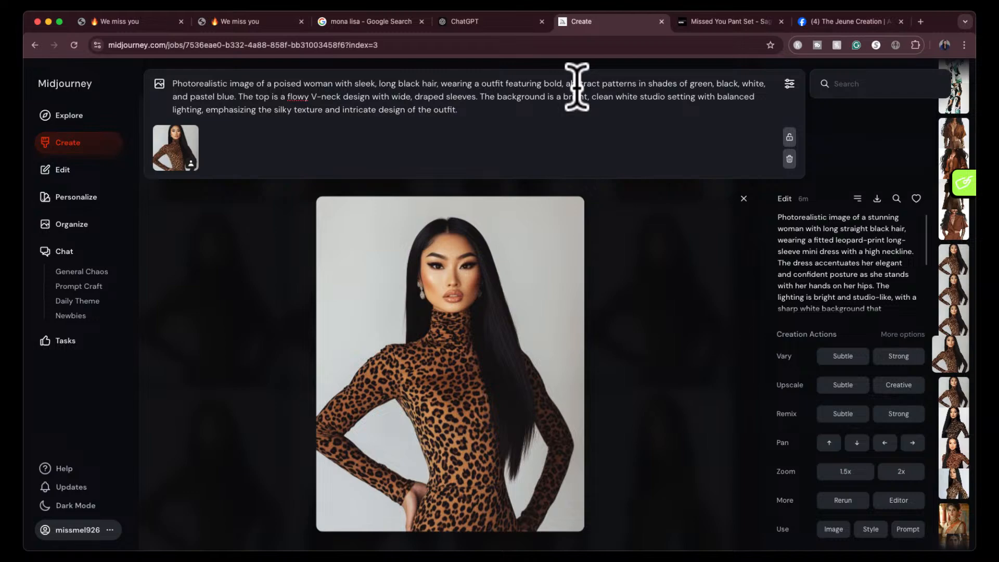
text(luxurious)
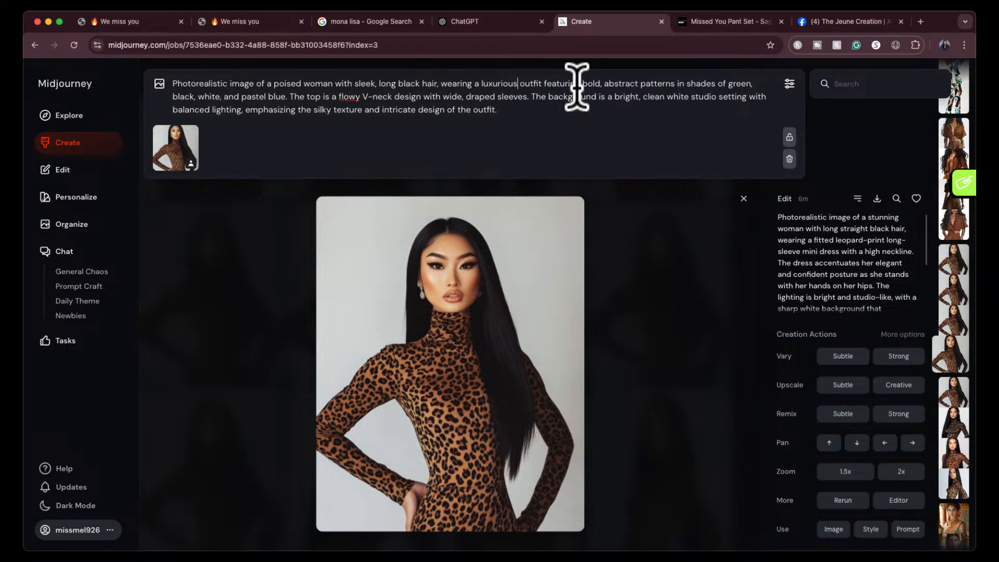
click(579, 110)
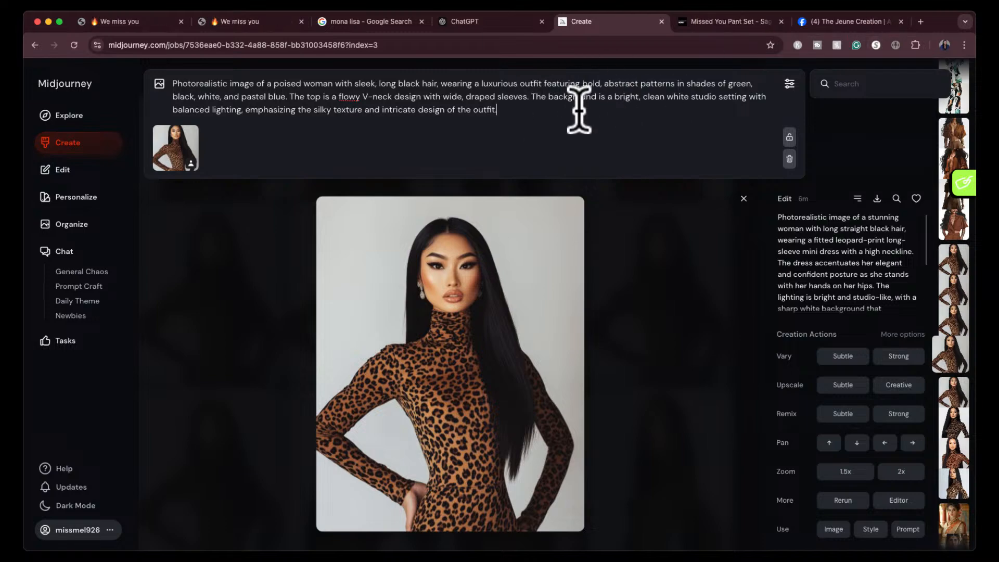
key(Return)
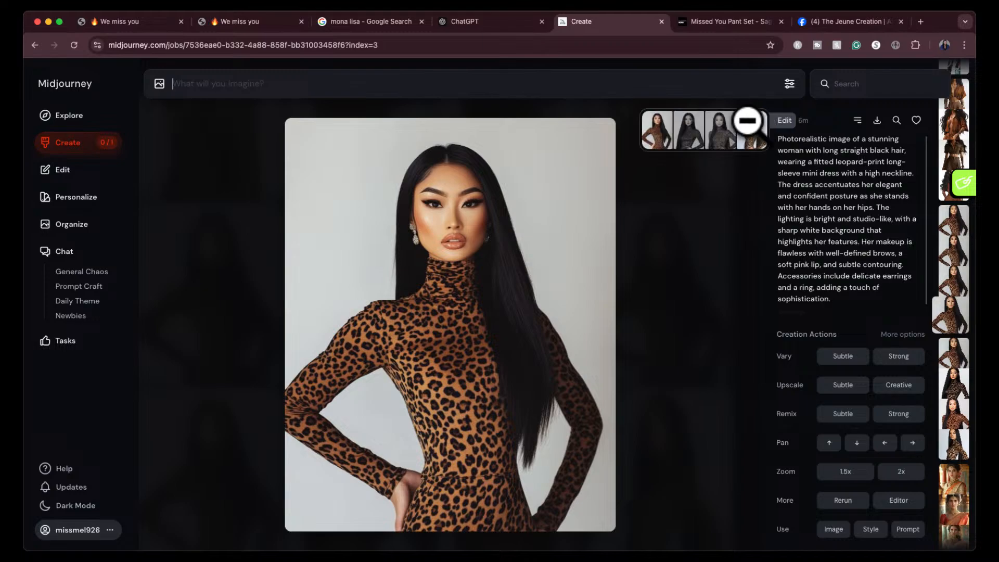
click(736, 123)
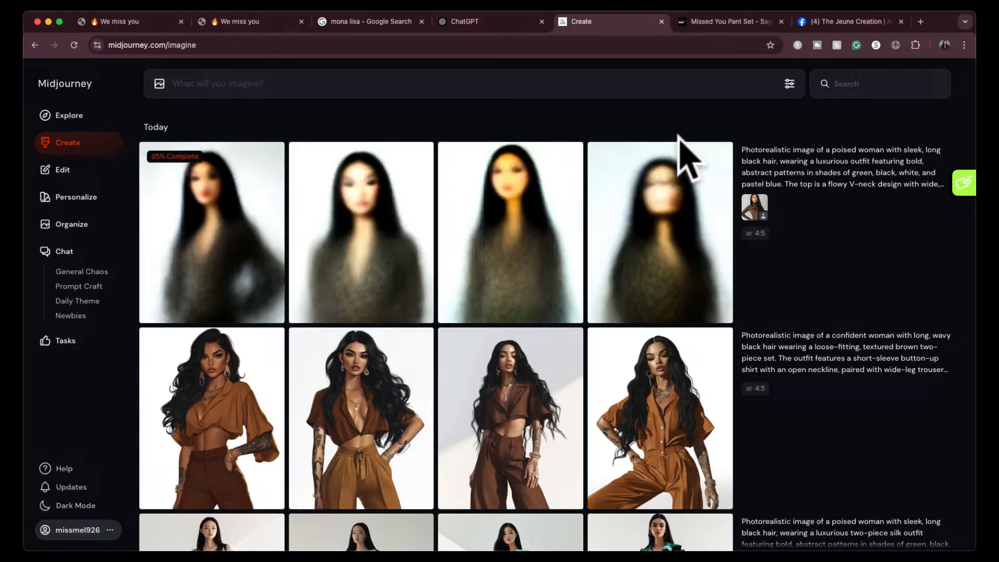
- Check the newly generated leopard-print blazer images, viewing the second one enlarged
mouse_move(765, 279)
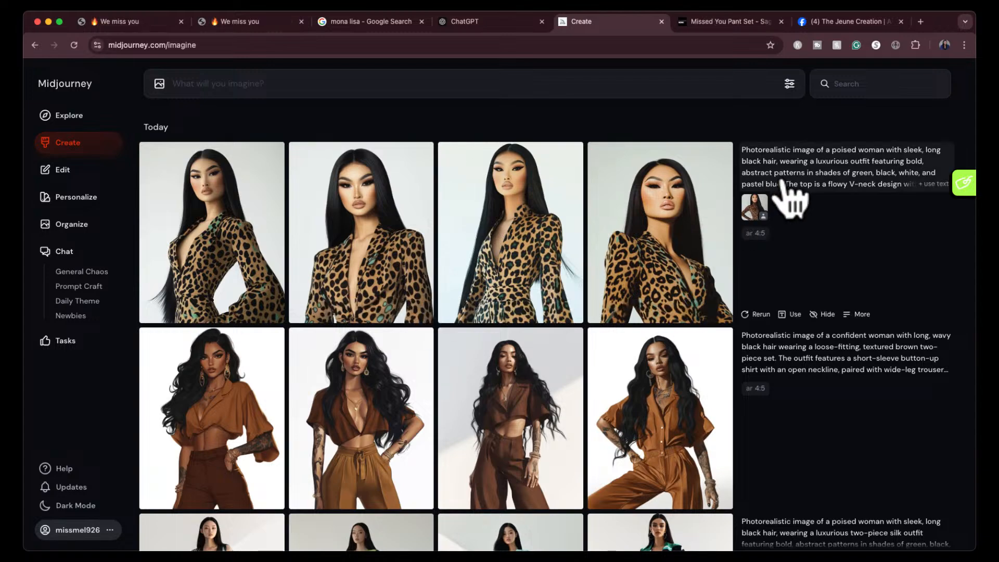
click(380, 229)
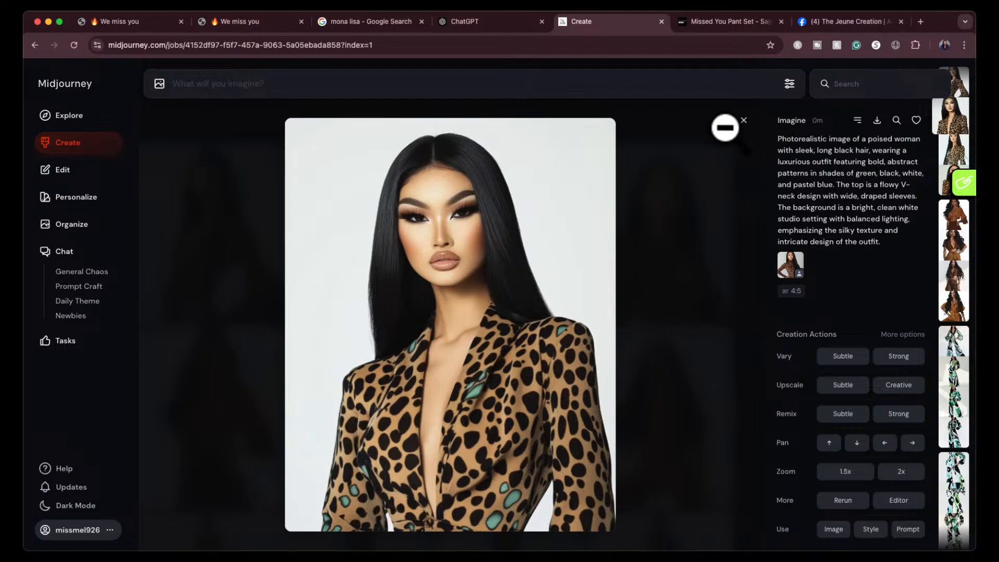
click(743, 121)
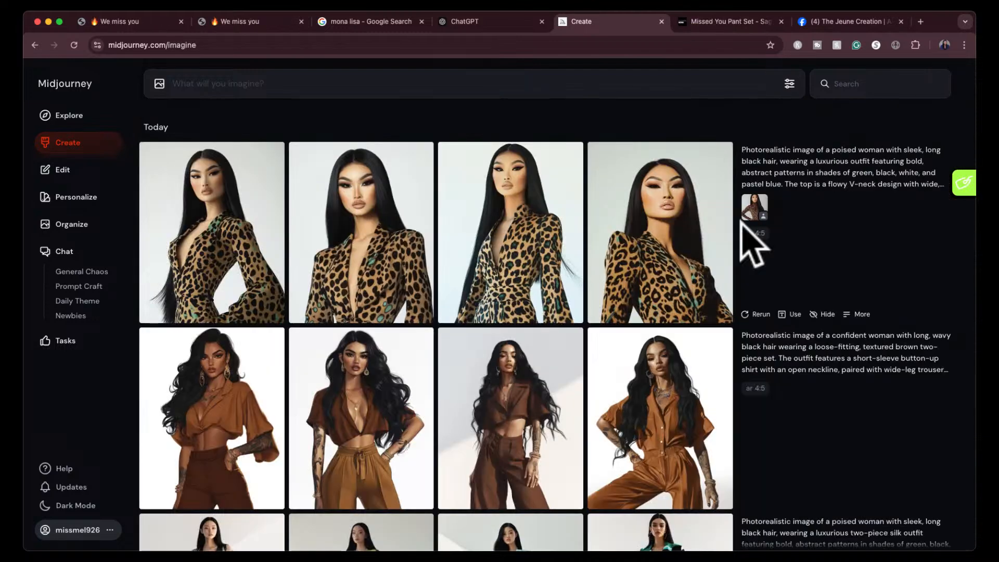
- Generate the shortened patterned outfit prompt again with the leopard-print dress image as a style reference
drag(754, 208, 761, 215)
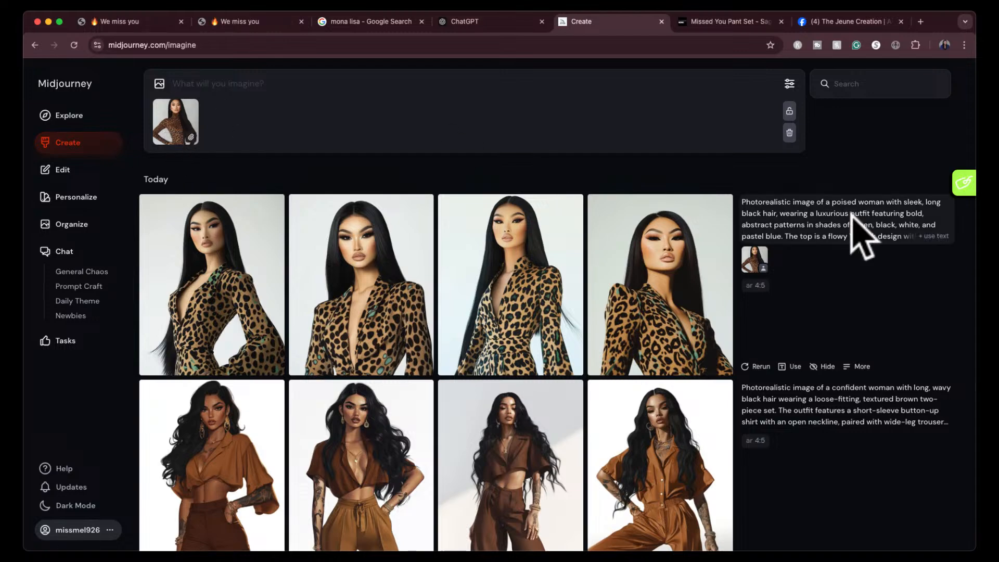
click(936, 246)
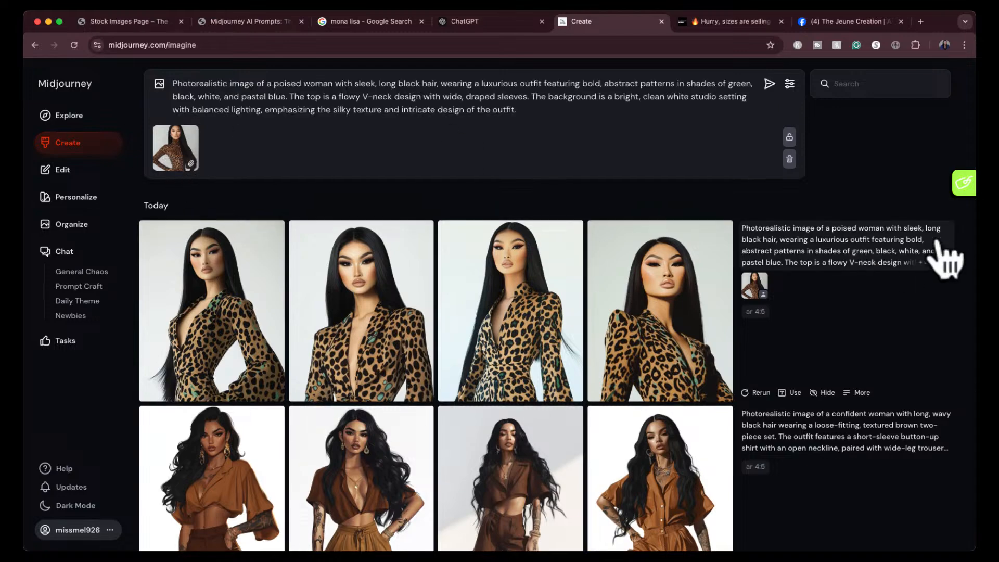
click(768, 84)
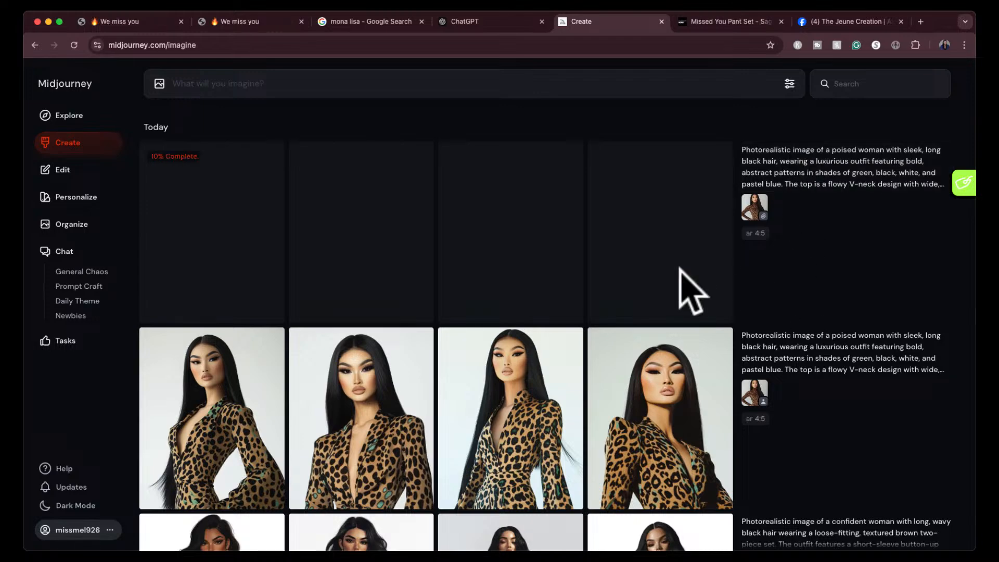
- Compare the second and fourth leopard-print blazer images enlarged, then review the new style-reference results in the gallery
click(403, 418)
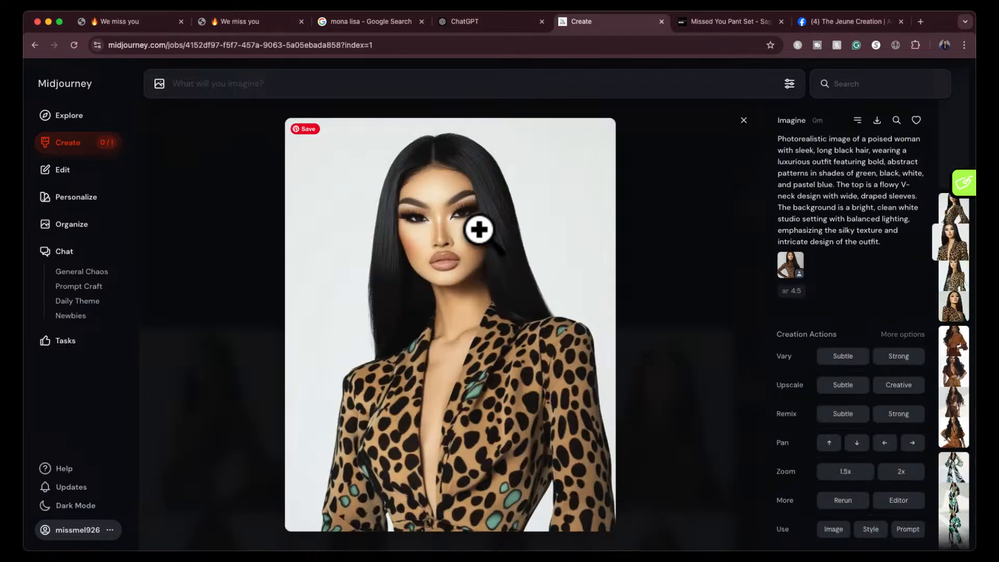
click(743, 120)
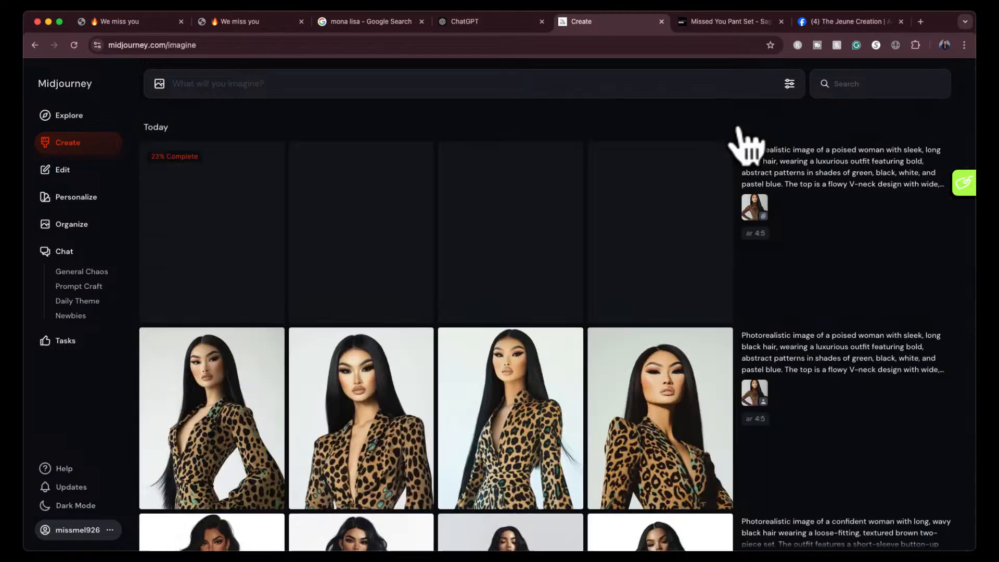
scroll(544, 339, down, 2)
click(708, 345)
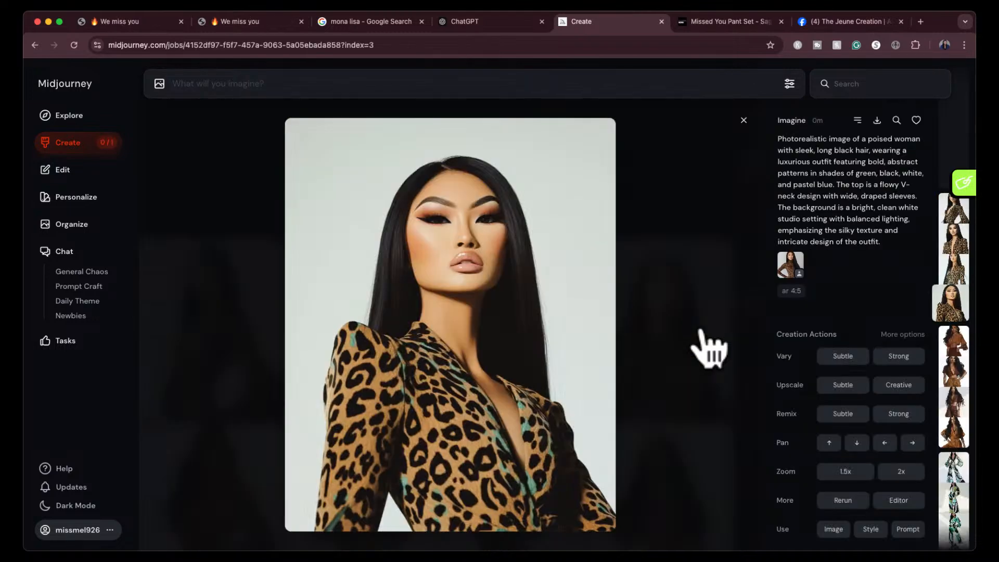
click(743, 121)
scroll(658, 239, down, 1)
scroll(652, 240, up, 3)
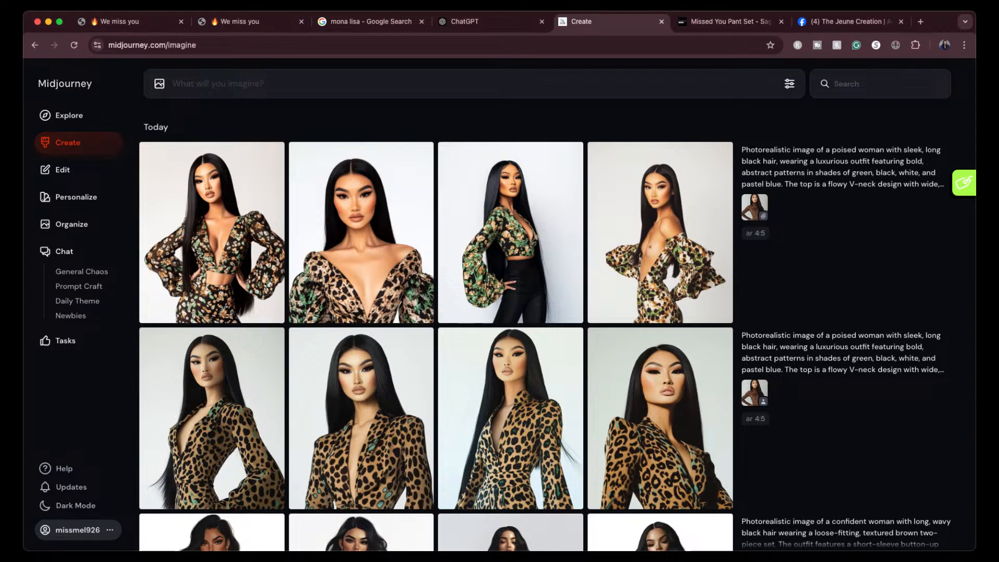
- Hide the newest image set, generated with the style reference, from the gallery
scroll(499, 312, down, 1)
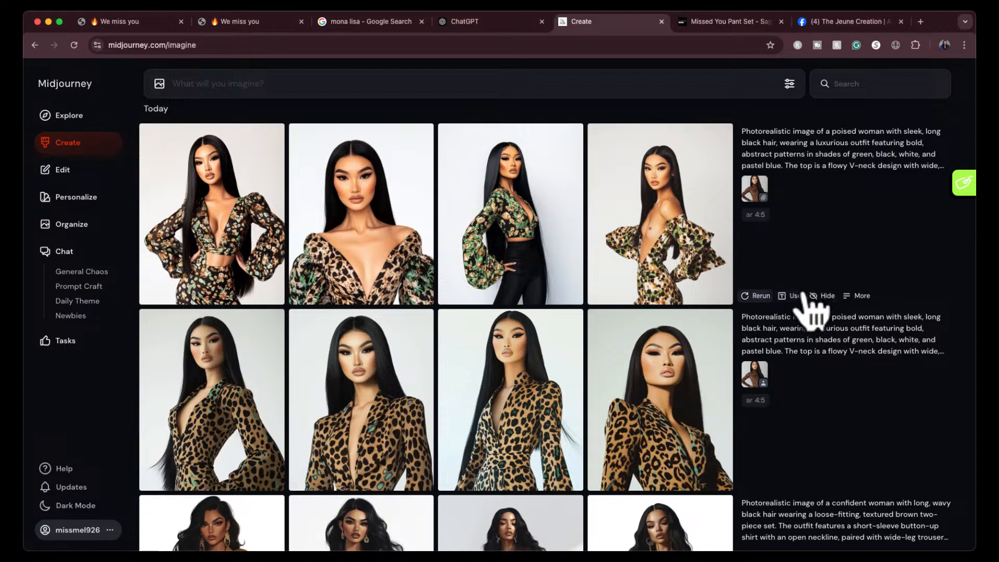
click(822, 295)
scroll(804, 168, up, 1)
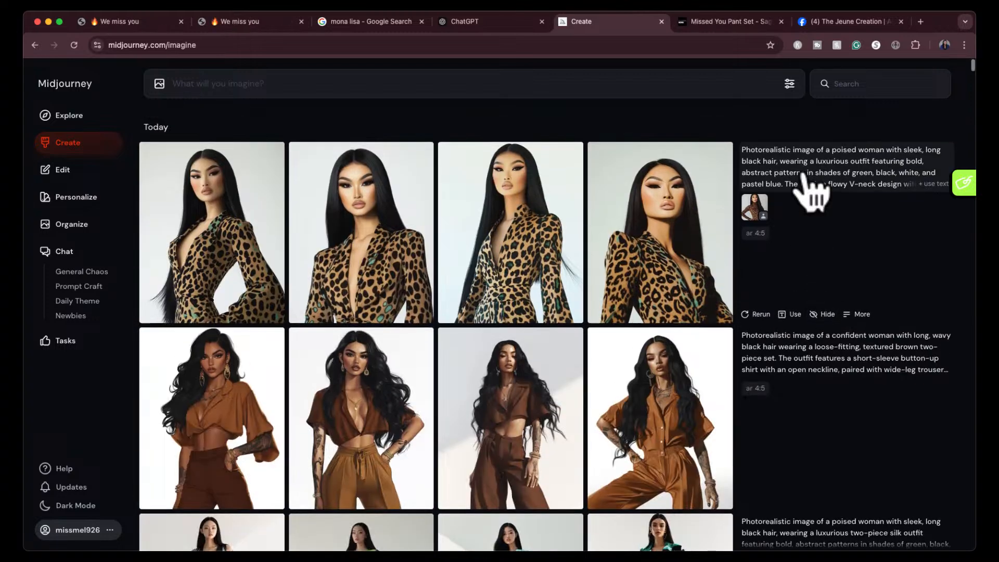
- Reuse the shortened patterned outfit prompt text without any reference image and generate it in 4:5
drag(754, 207, 801, 181)
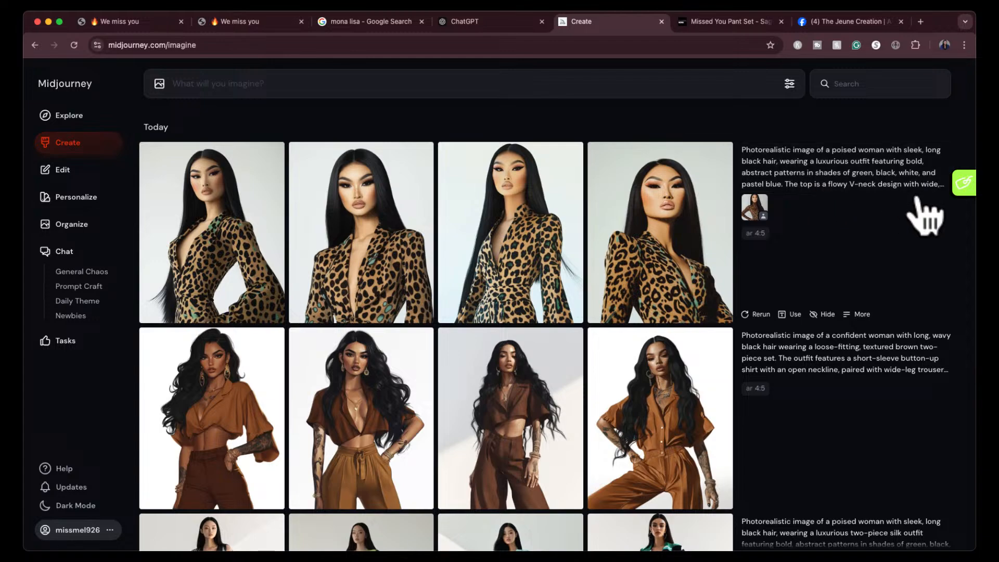
click(931, 184)
drag(763, 240, 775, 89)
click(770, 84)
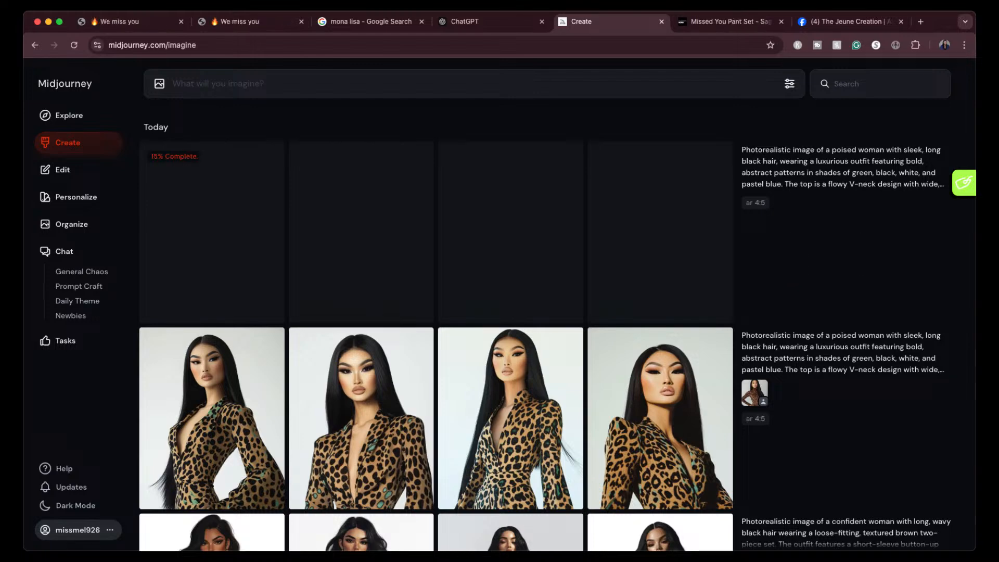
- Review the new images made without a reference, viewing the third one enlarged
mouse_move(794, 250)
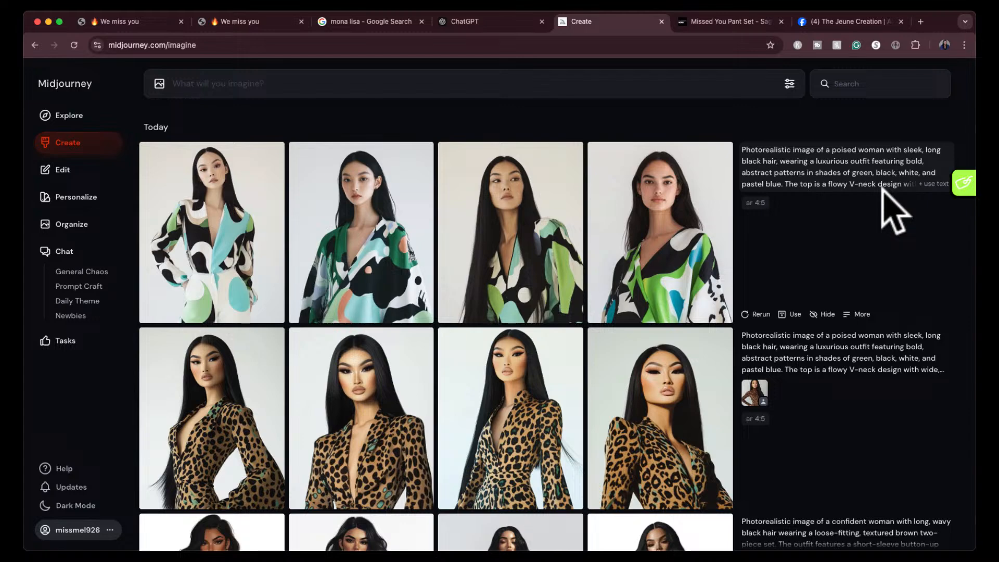
click(509, 211)
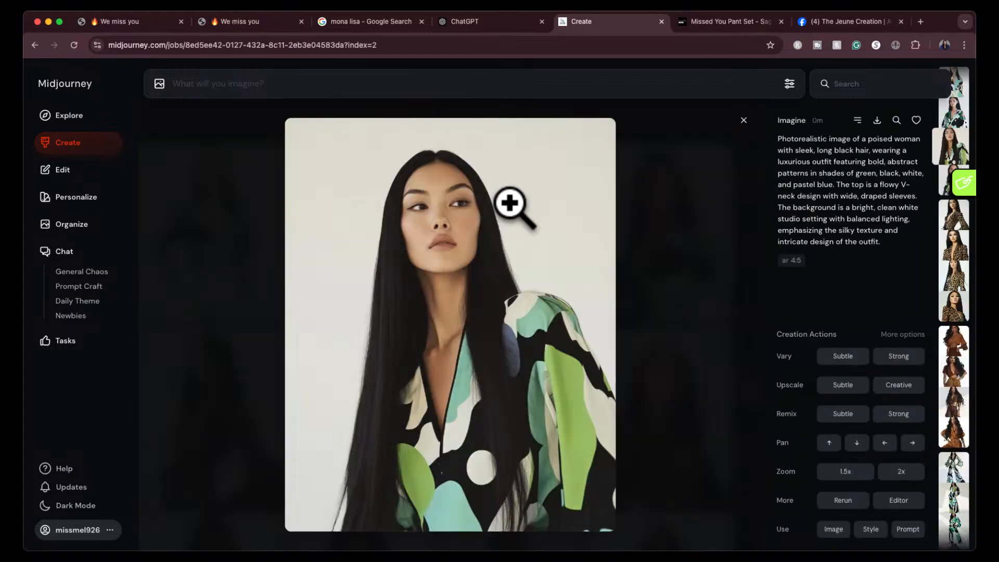
click(743, 121)
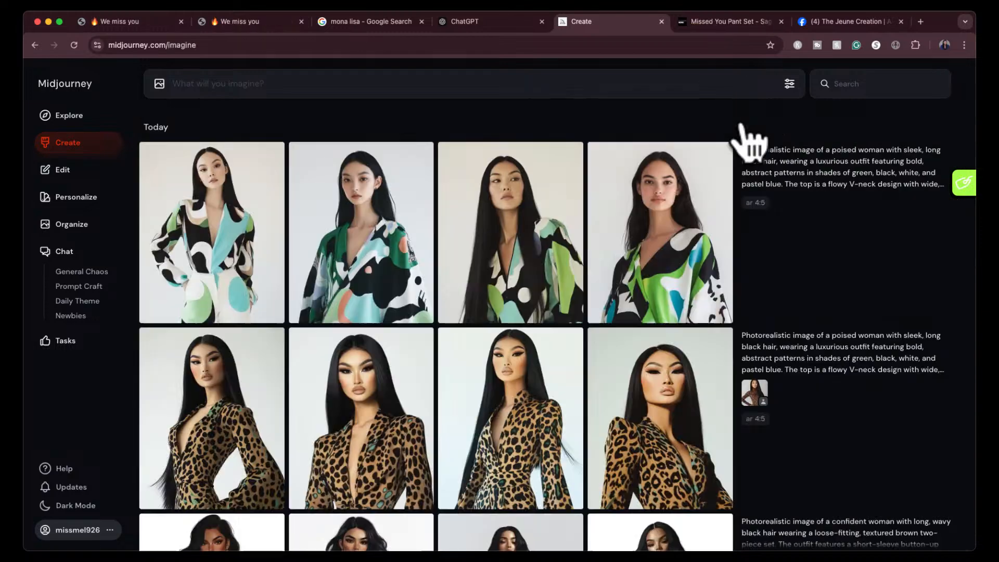
- Switch to the Fashion Nova site, open the women's Activewear collection and browse its products
click(753, 24)
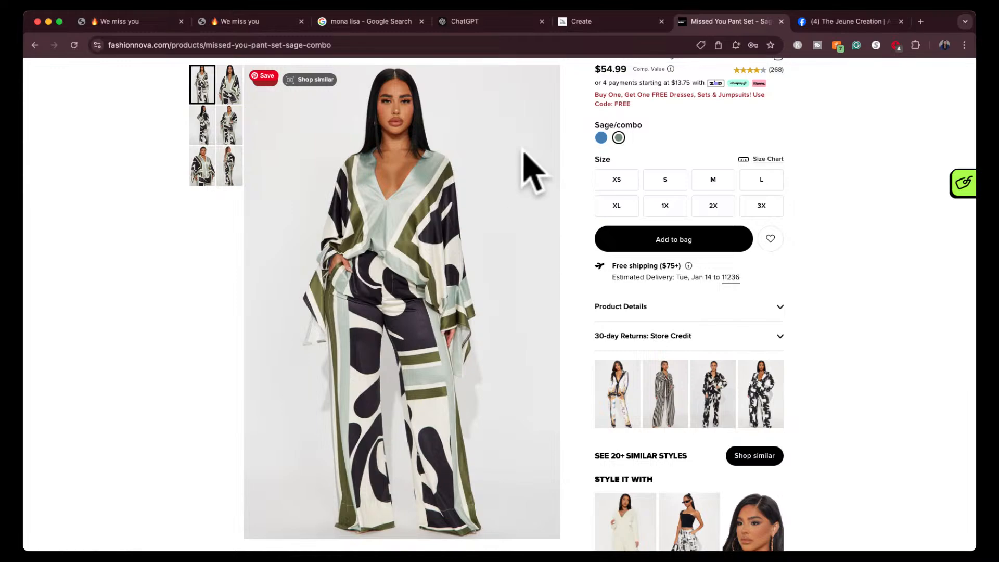
scroll(529, 167, up, 3)
mouse_move(509, 130)
mouse_move(570, 120)
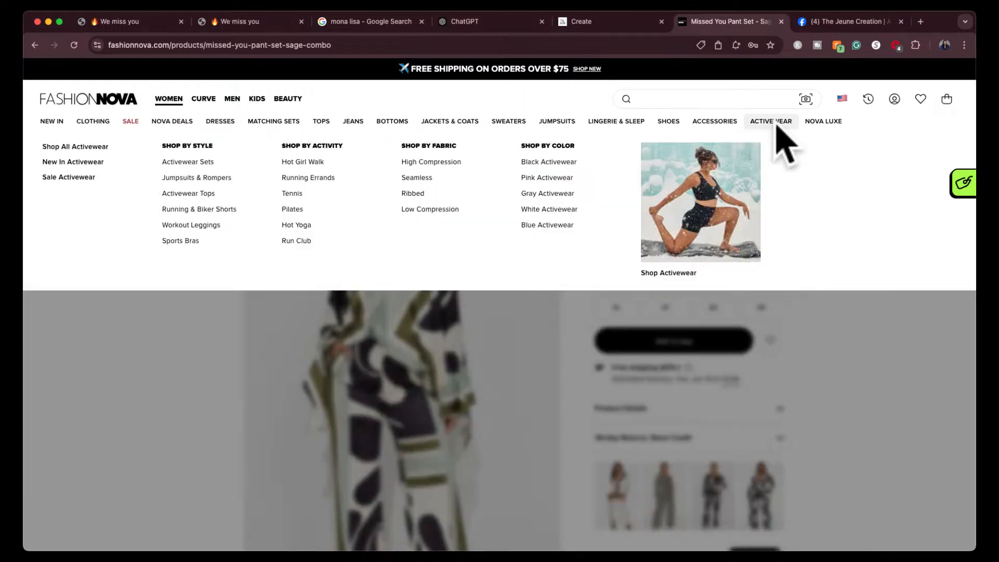
click(772, 123)
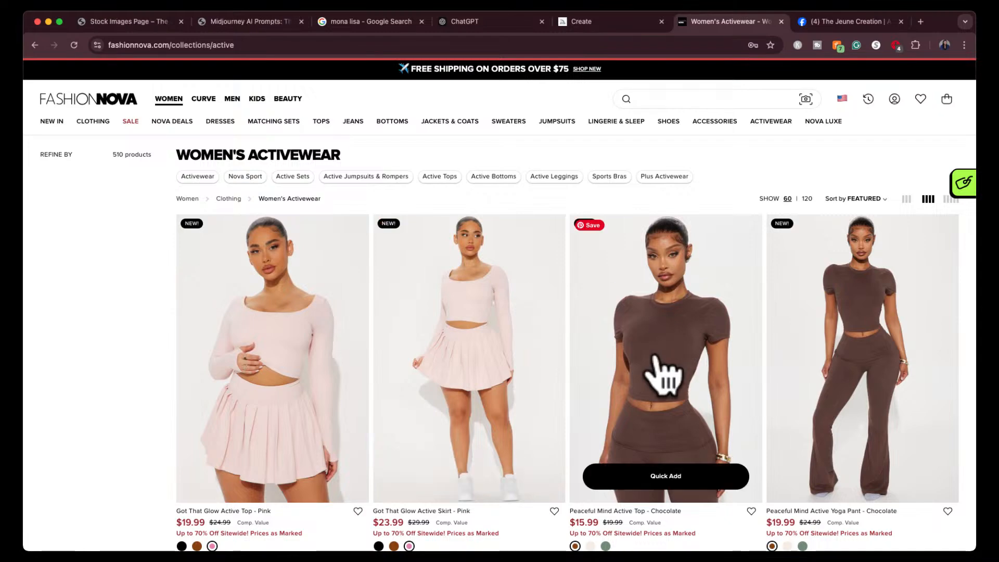
scroll(665, 374, down, 2)
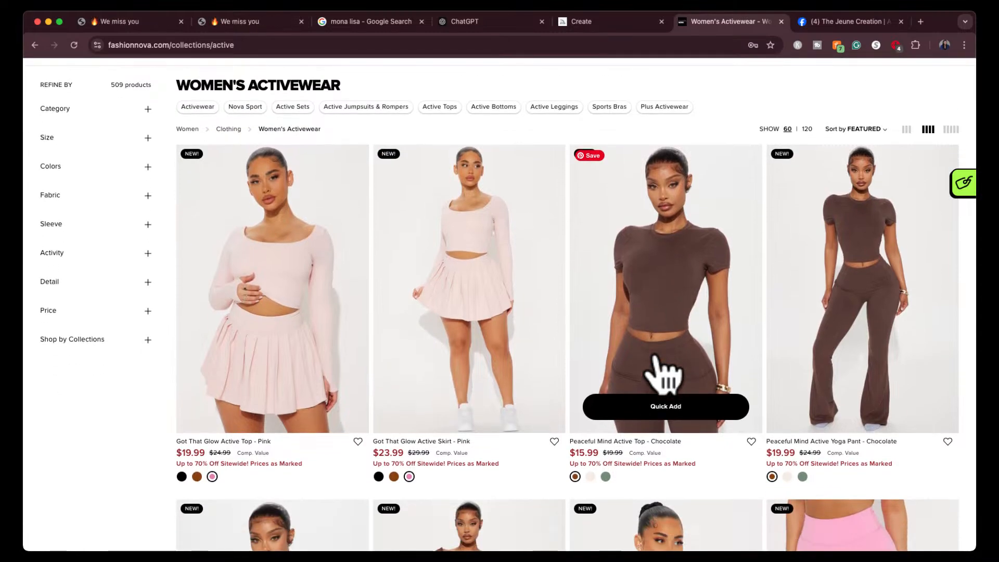
- Capture a screenshot of the full-length pink Got That Glow Active Skirt outfit photo
key(super+shift+4)
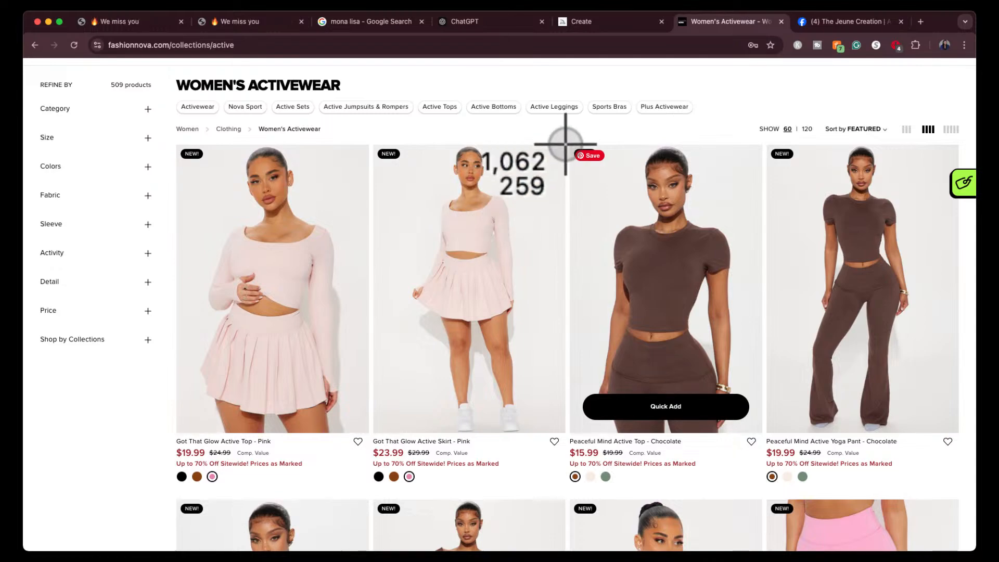
drag(561, 151, 402, 399)
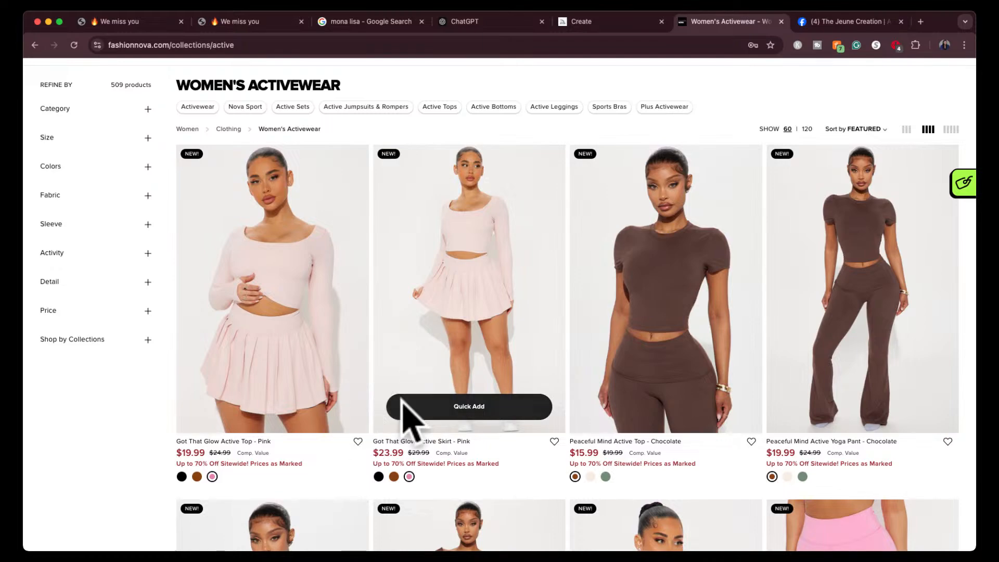
key(super+shift+4)
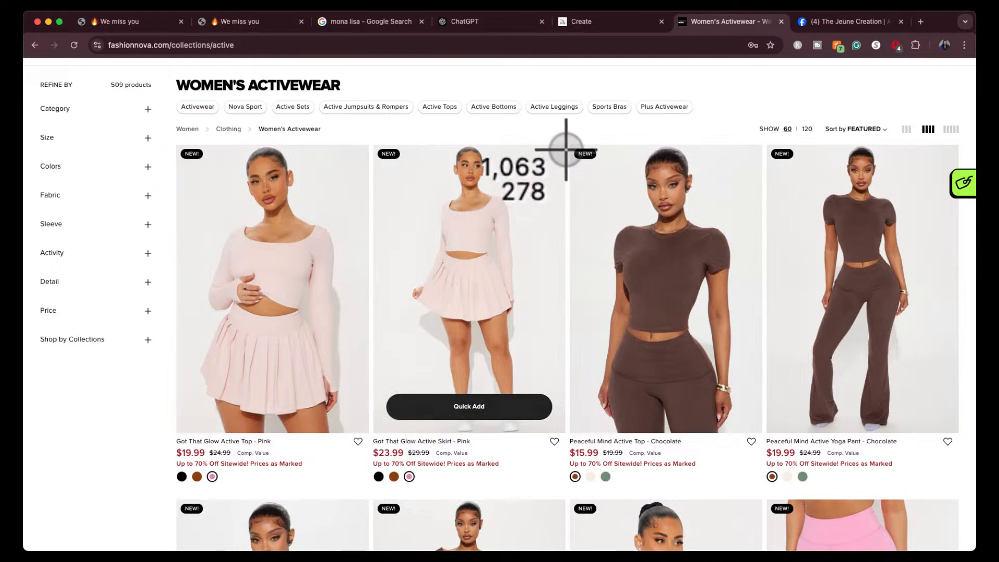
drag(566, 149, 413, 389)
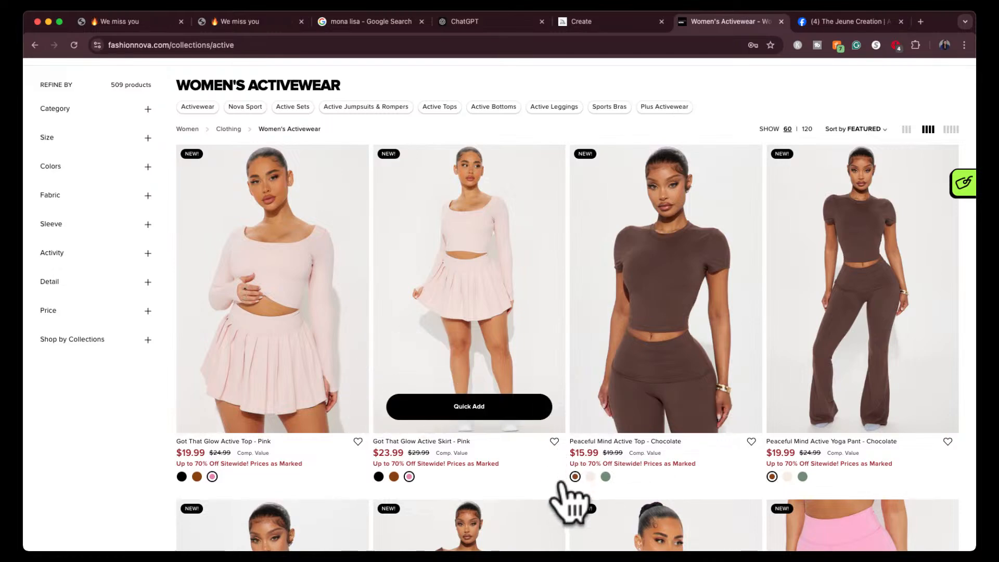
key(super+shift+4)
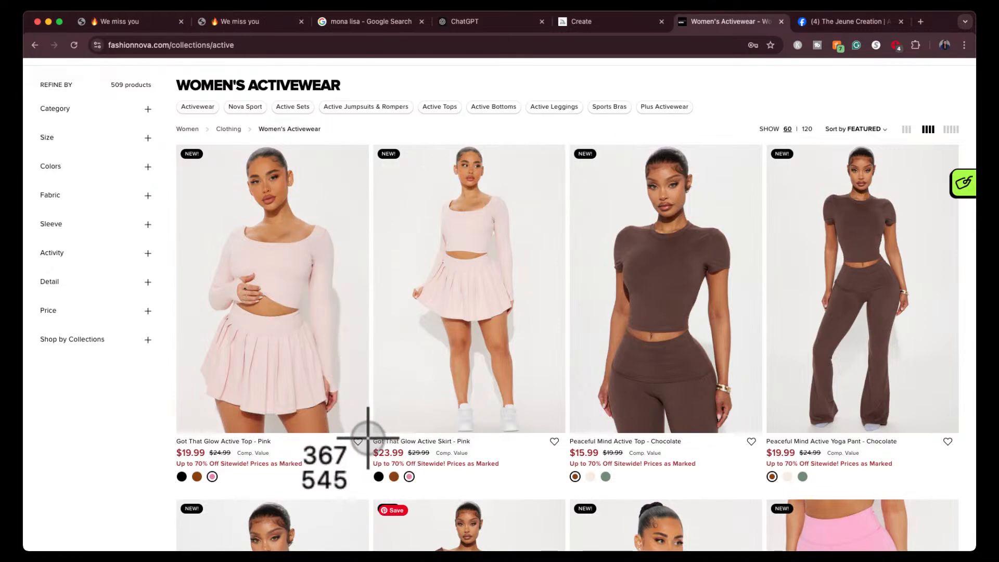
key(Escape)
- Switch to ChatGPT, attach the pink skirt outfit screenshot and send the request "midjourney prompt for this"
click(495, 24)
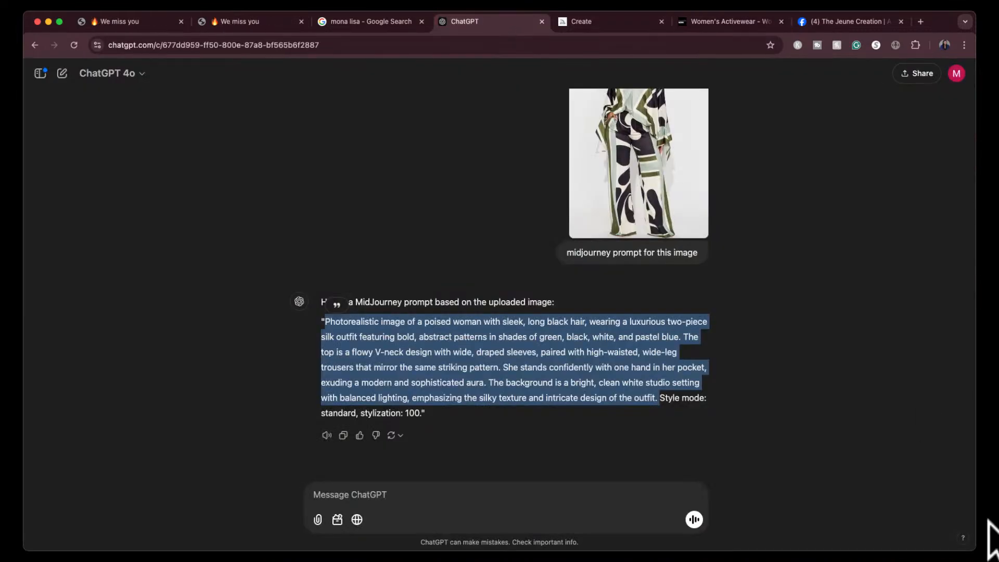
drag(843, 541, 525, 499)
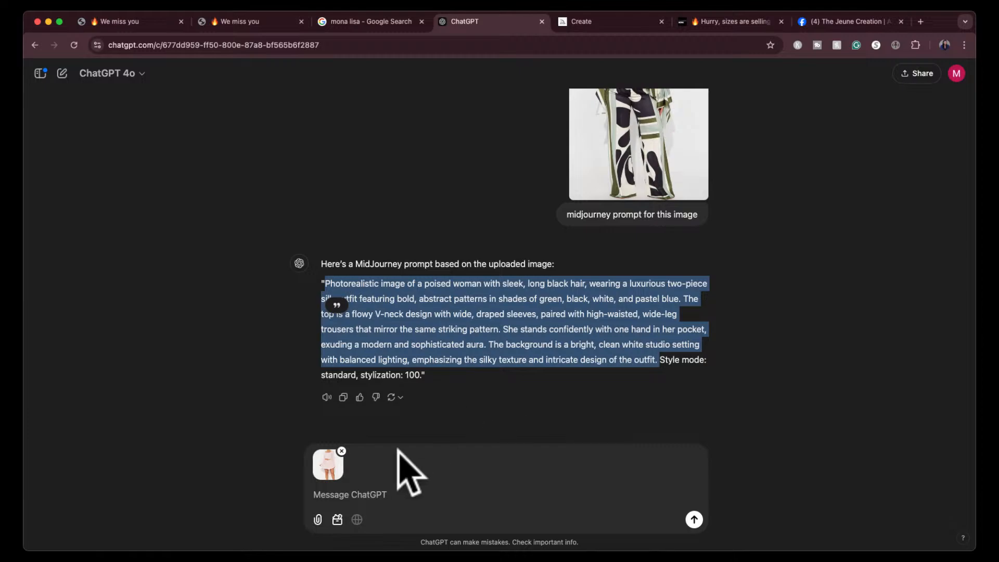
click(370, 494)
text(midjourn)
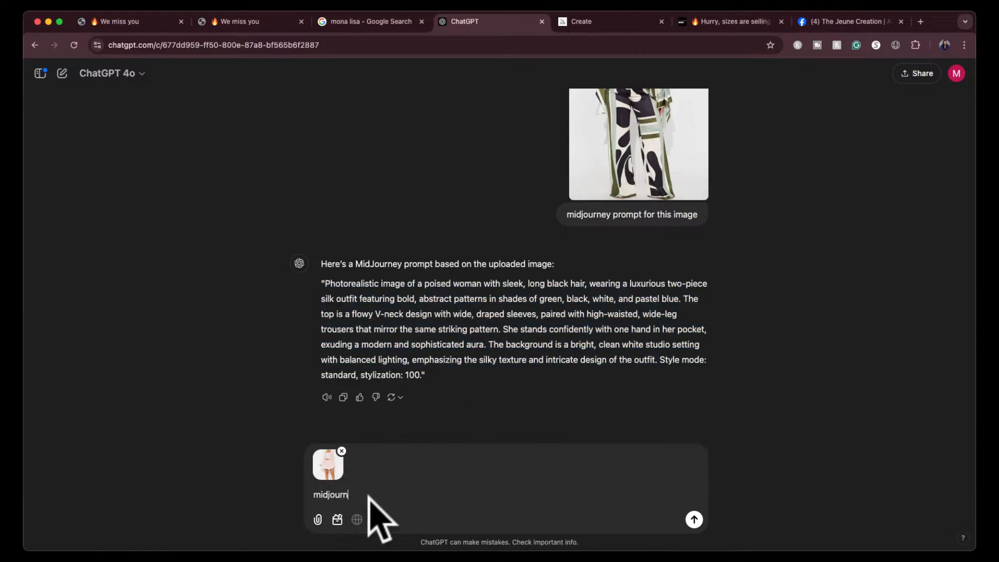
text(ey prompt for this)
key(Return)
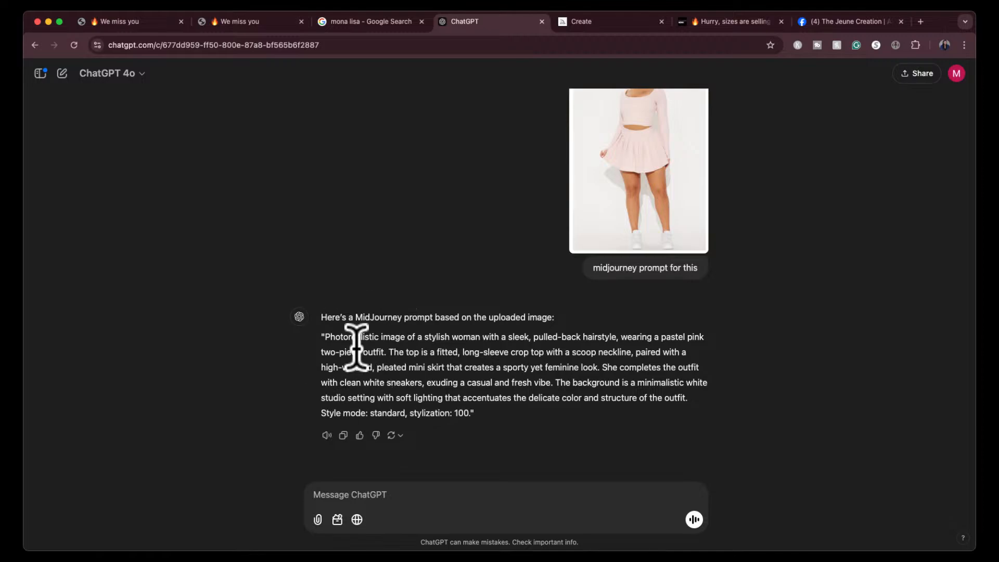
- Copy the pink outfit prompt without its style mode line, switch to Midjourney and submit it at 4:5 in Standard mode
drag(324, 336, 702, 397)
key(super+c)
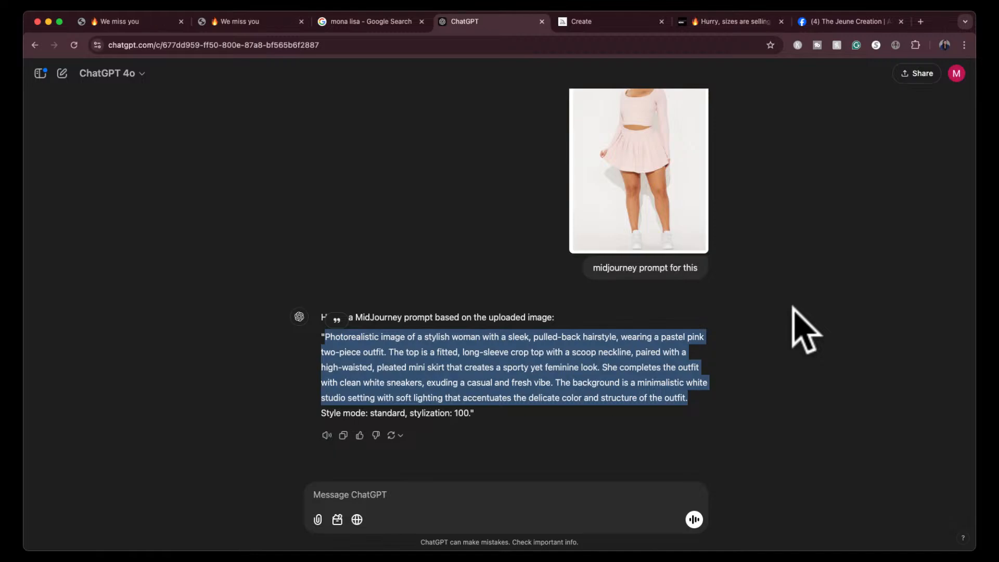
right_click(621, 376)
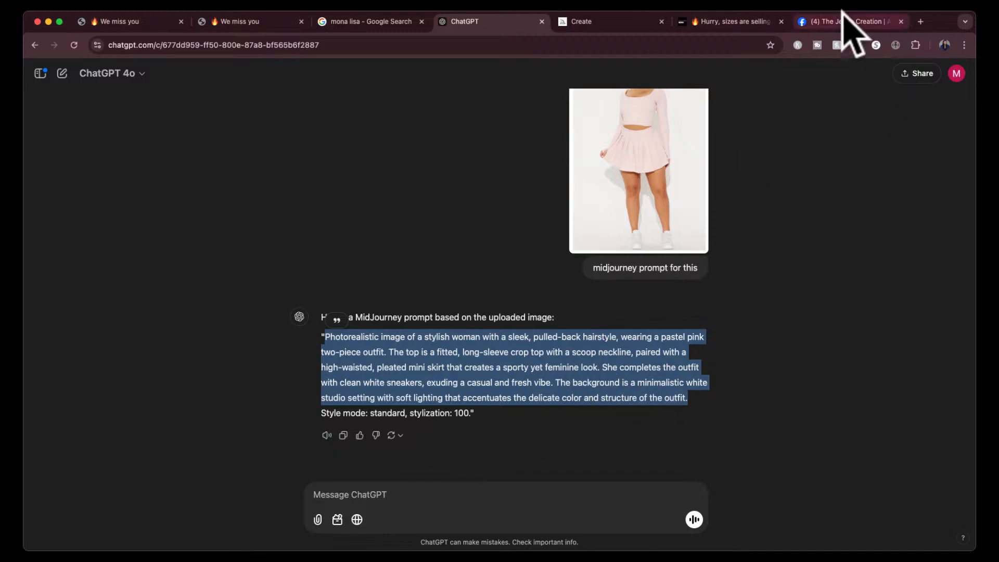
click(632, 23)
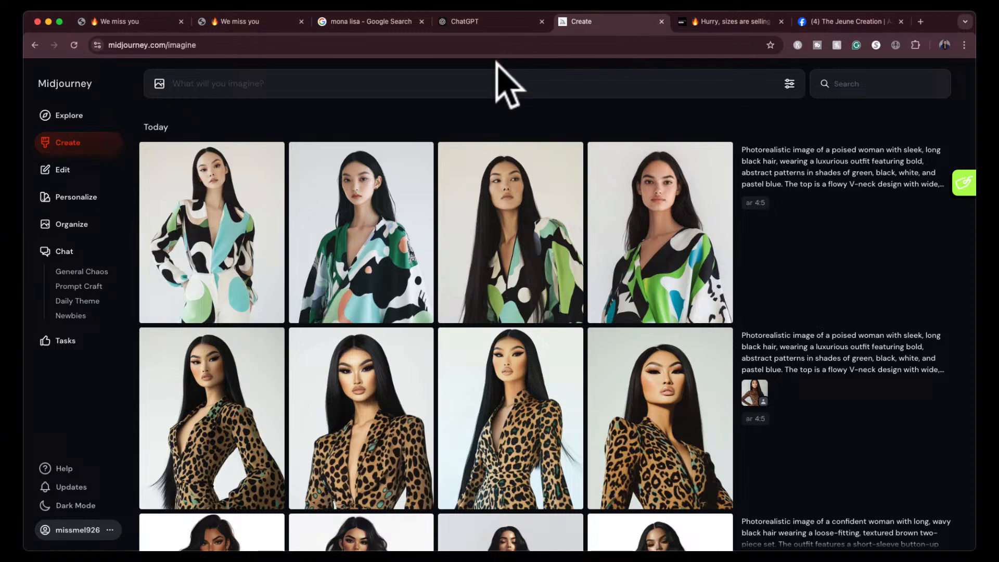
click(485, 83)
key(super+v)
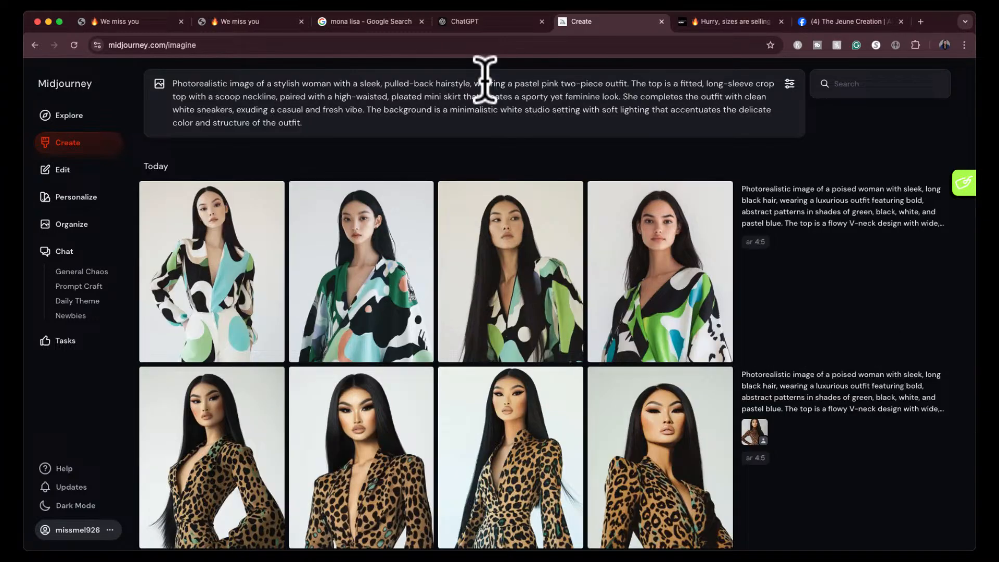
click(789, 84)
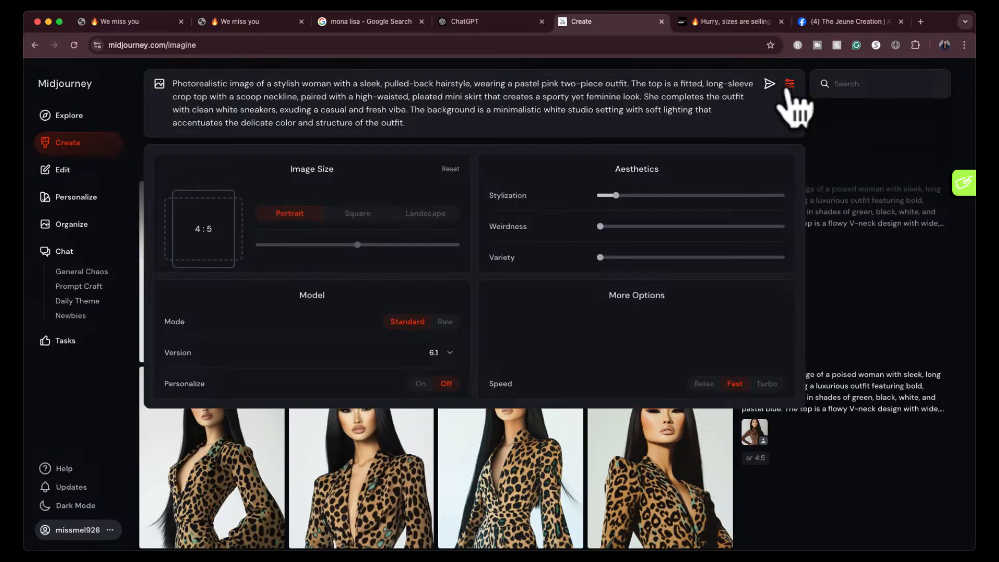
click(769, 84)
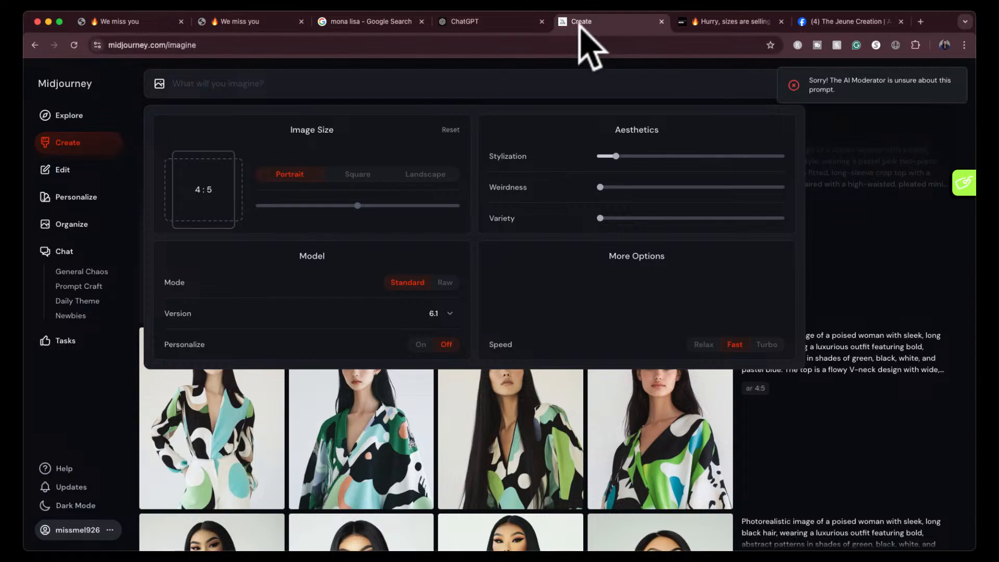
- Switch to ChatGPT and send "midjourney is unsure about this prompt, rewrite it"
click(517, 21)
click(459, 492)
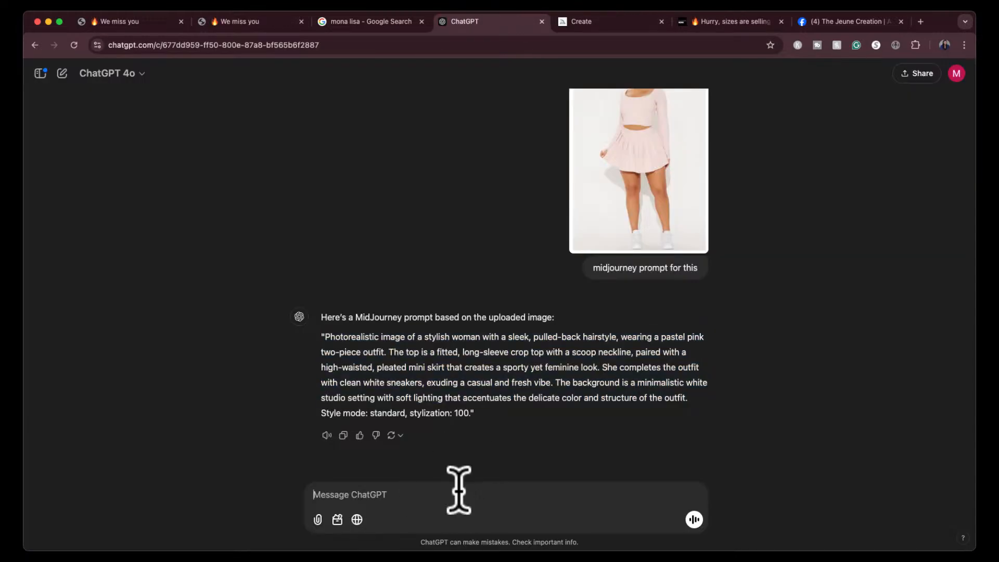
text(midjourney is uns)
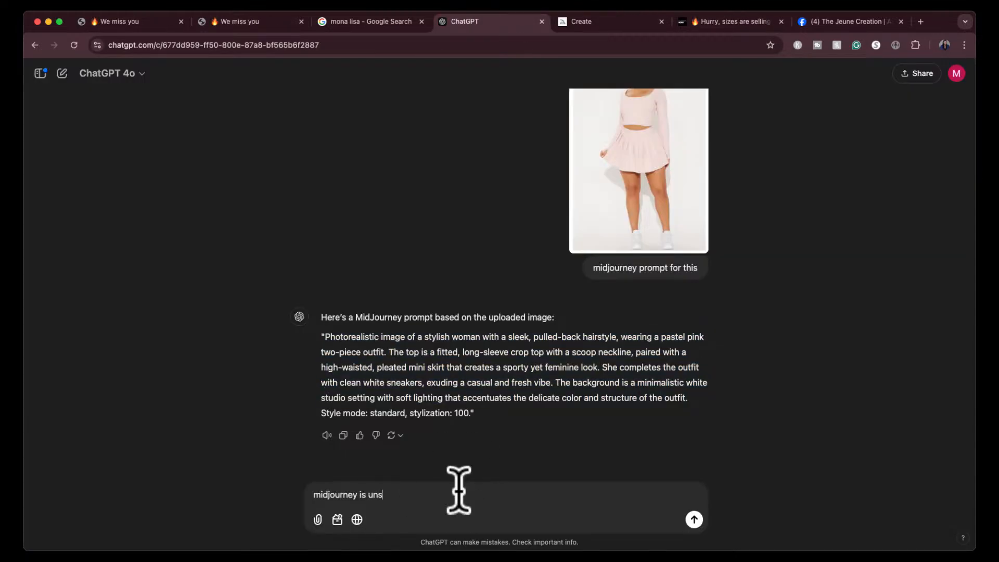
text(ure about this s)
text(romppt, it might be inappror)
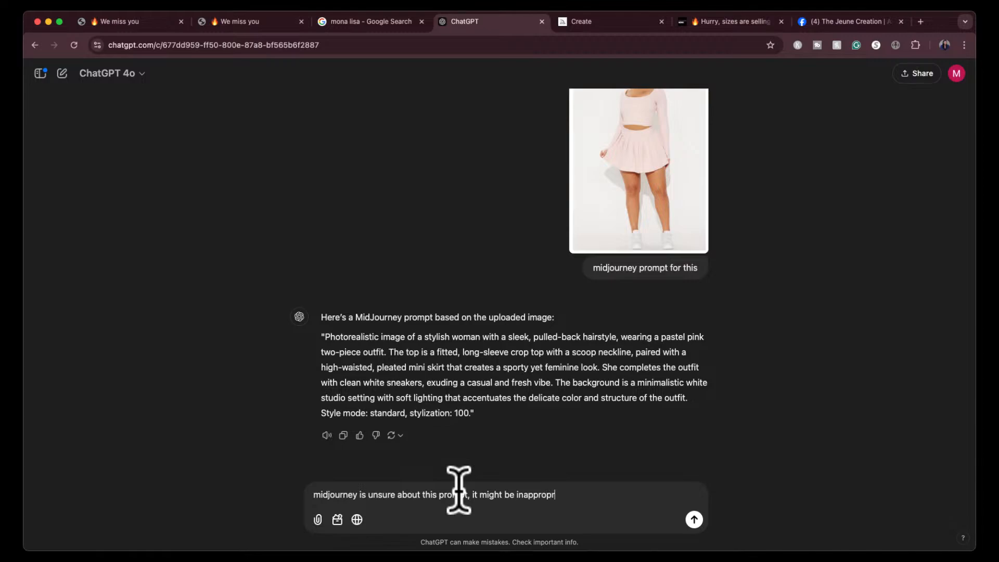
text(iate because of the)
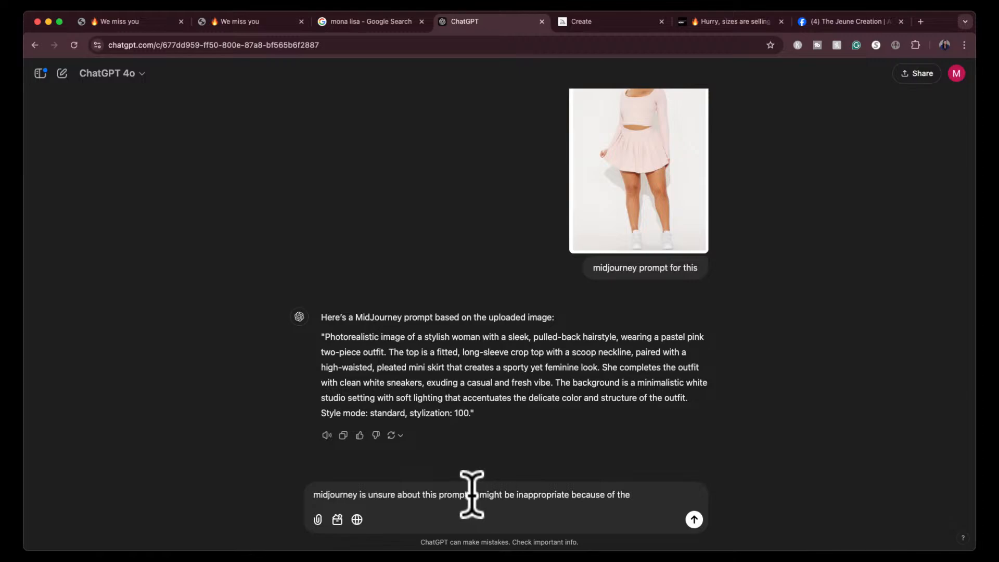
drag(472, 494, 673, 491)
text(rewri)
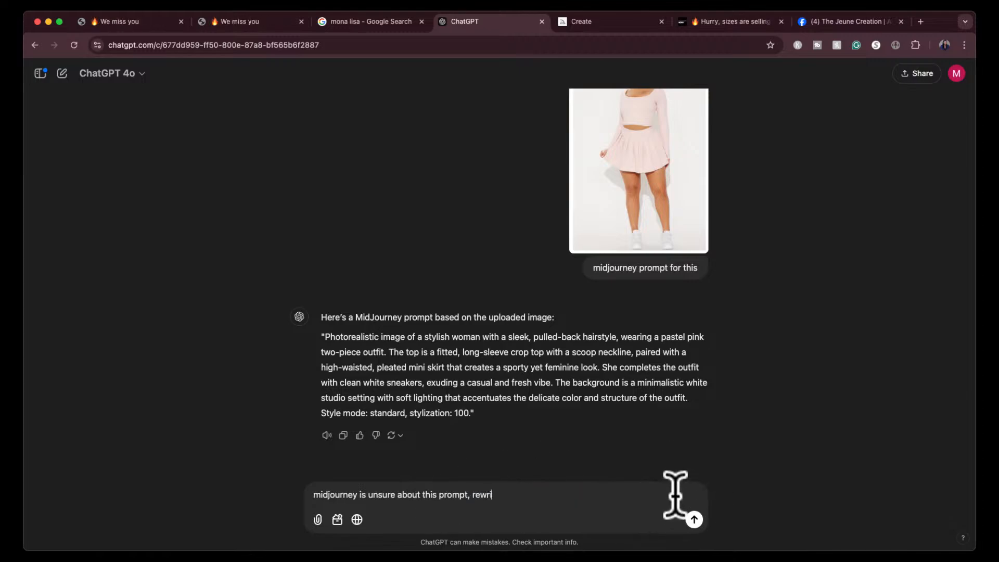
text(te it)
key(Return)
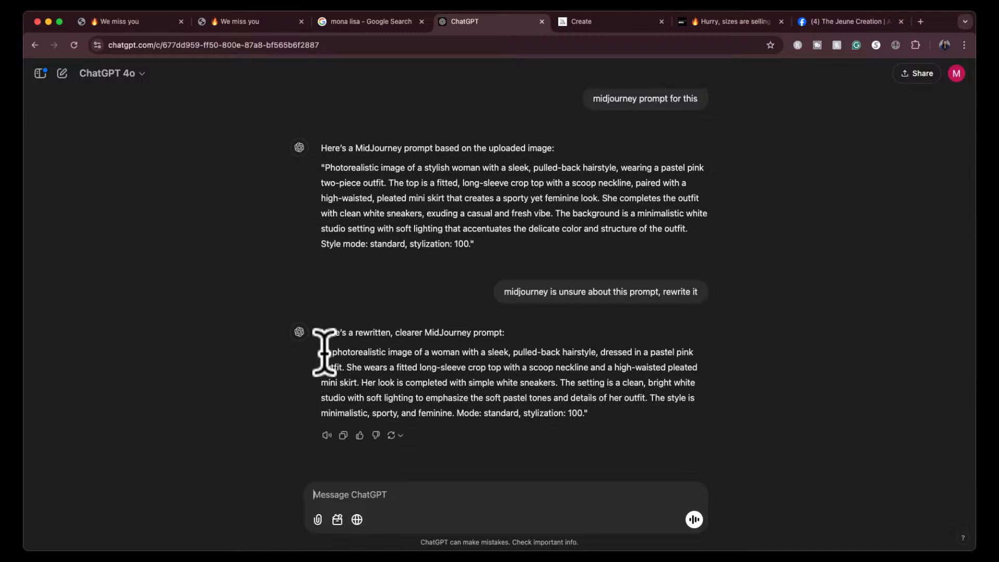
- Copy the rewritten pink outfit prompt without its mode and stylization ending, and submit it in Midjourney at 4:5
drag(324, 352, 454, 411)
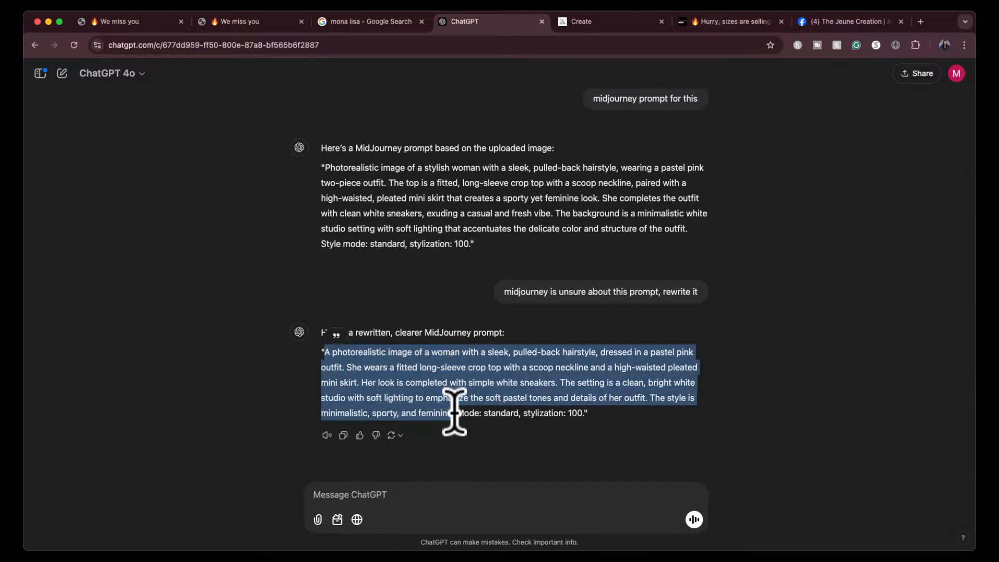
click(641, 21)
click(564, 93)
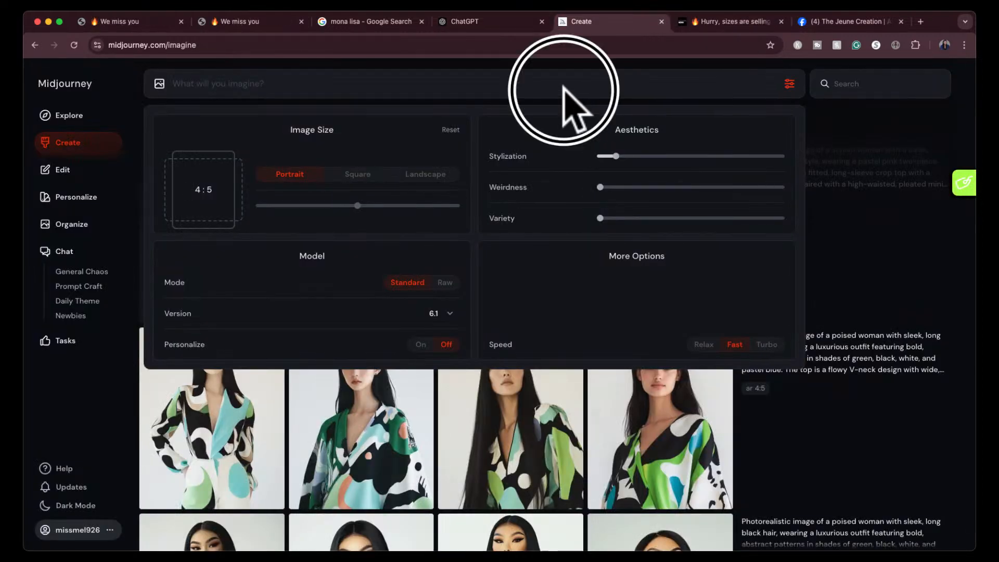
text(A photorealistic image of a woman with a sleek, pulled-back hairstyle, dressed in a pastel pink outfit. She wears a fitted long-sleeve crop top with a scoop neckline and a high-waisted pleated mini skirt. Her look is completed with simple white sneakers. The setting is a clean, bright white studio with soft lighting to emphasize the soft pastel tones and details of her outfit. The style is minimalist, sporty, and feminine.)
key(Return)
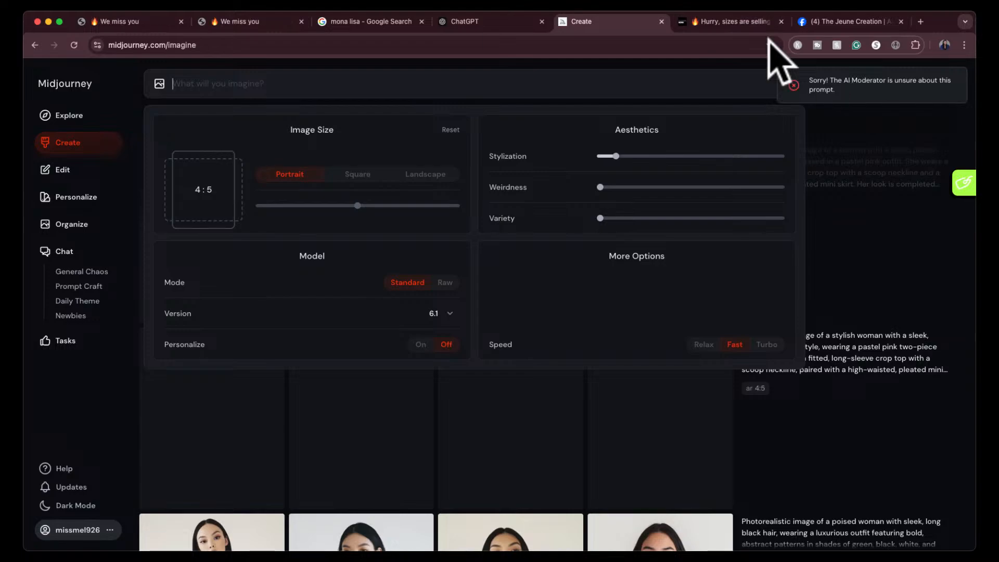
- Switch back to ChatGPT and look through the conversation's earlier outfit images and prompts
click(489, 21)
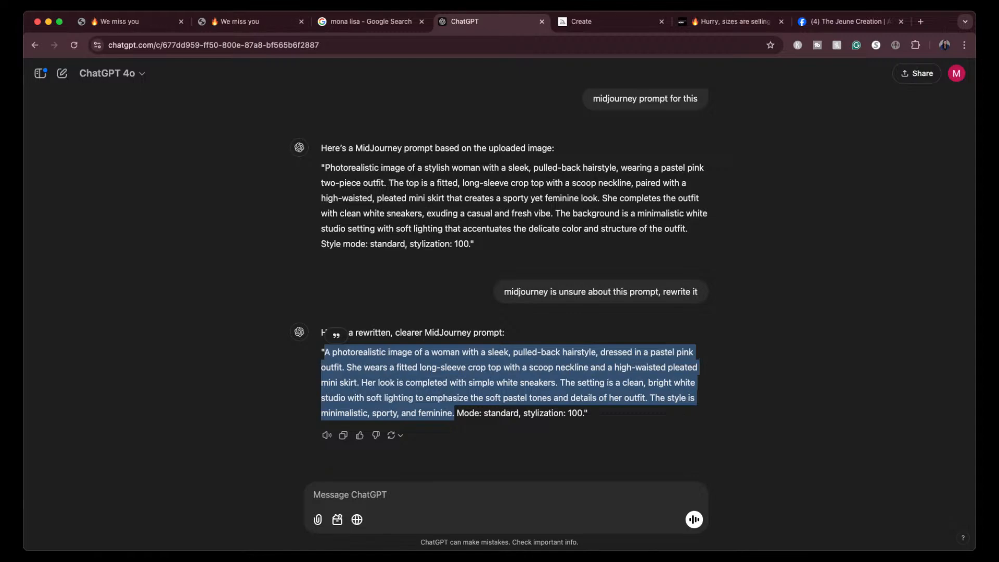
click(706, 394)
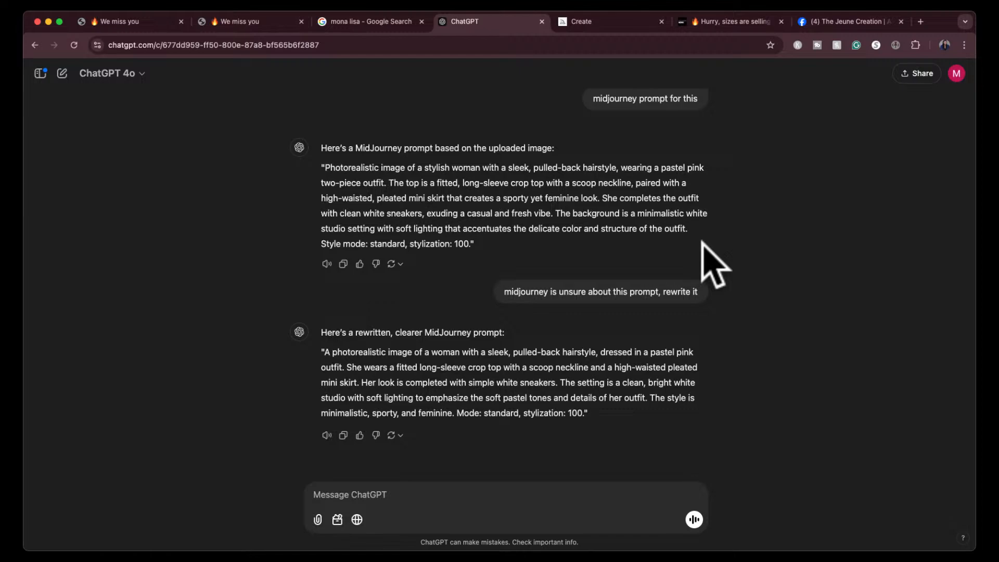
scroll(713, 265, up, 15)
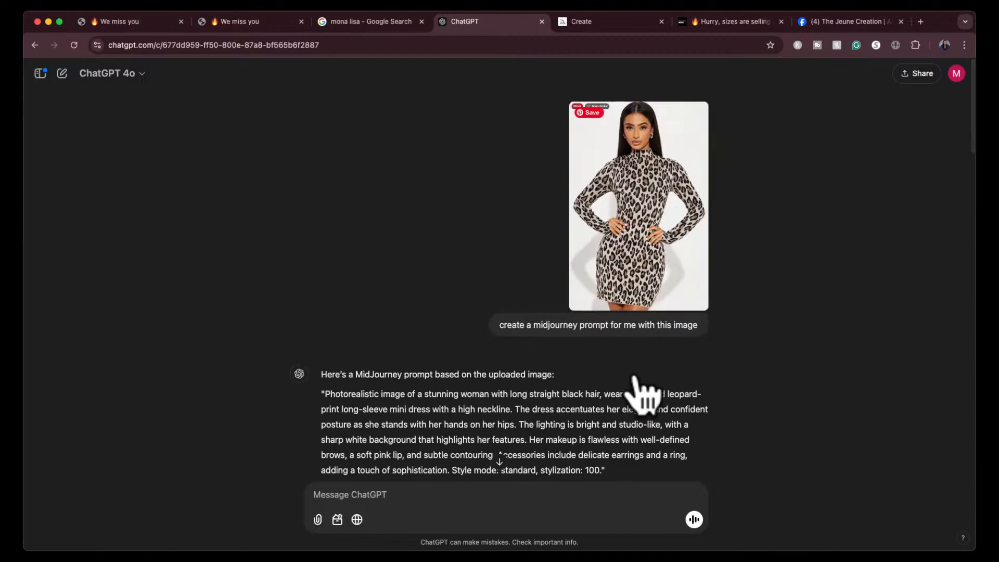
scroll(645, 396, down, 10)
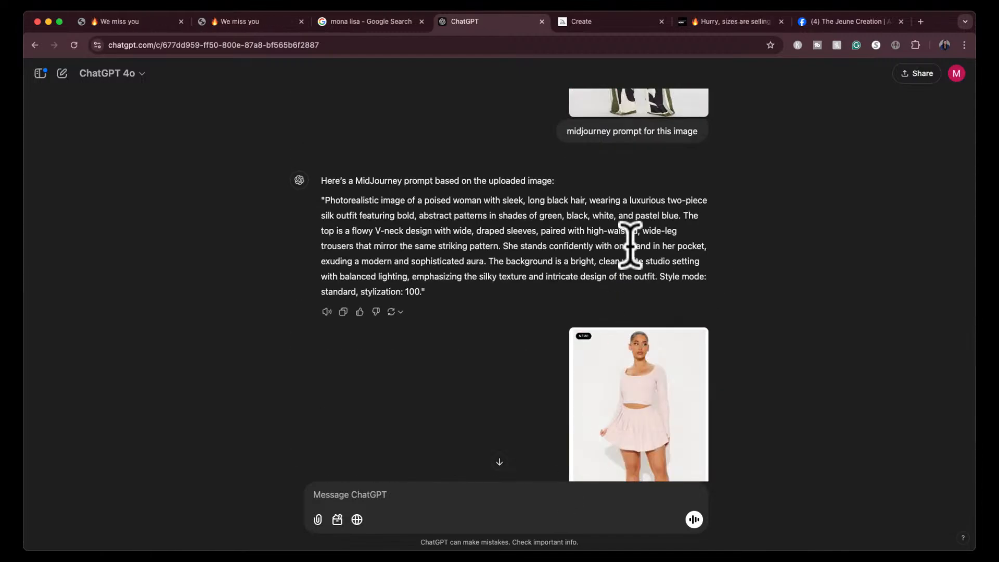
scroll(629, 244, down, 6)
- Switch to the Fashion Nova women's activewear page and browse the products for another outfit photo to use
click(717, 22)
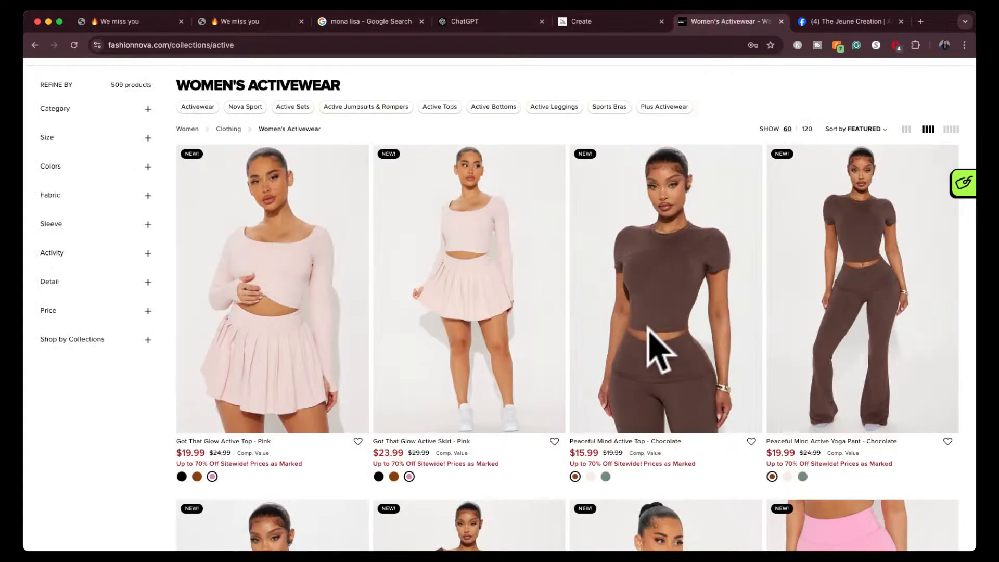
scroll(658, 351, down, 14)
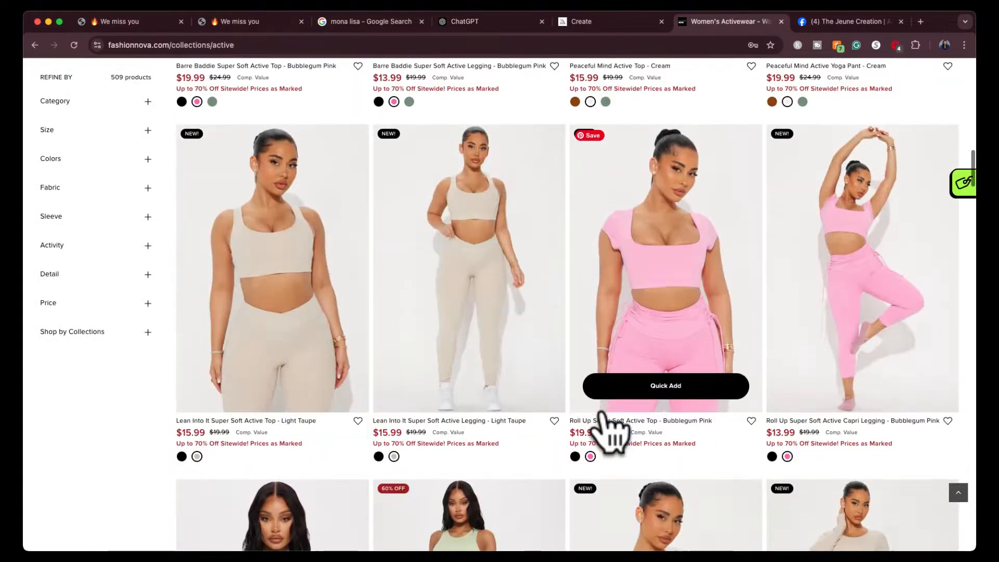
scroll(609, 432, down, 9)
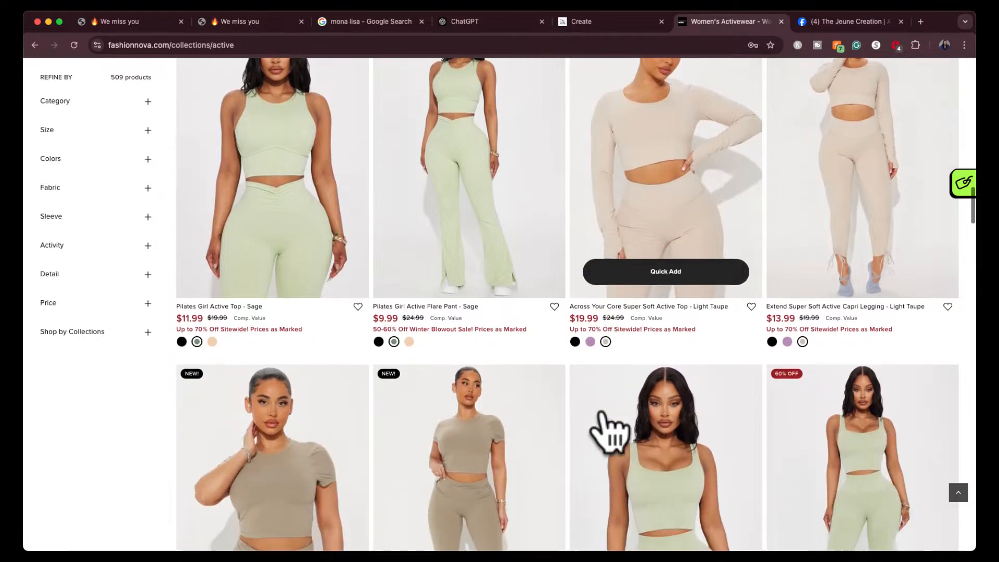
scroll(608, 432, down, 4)
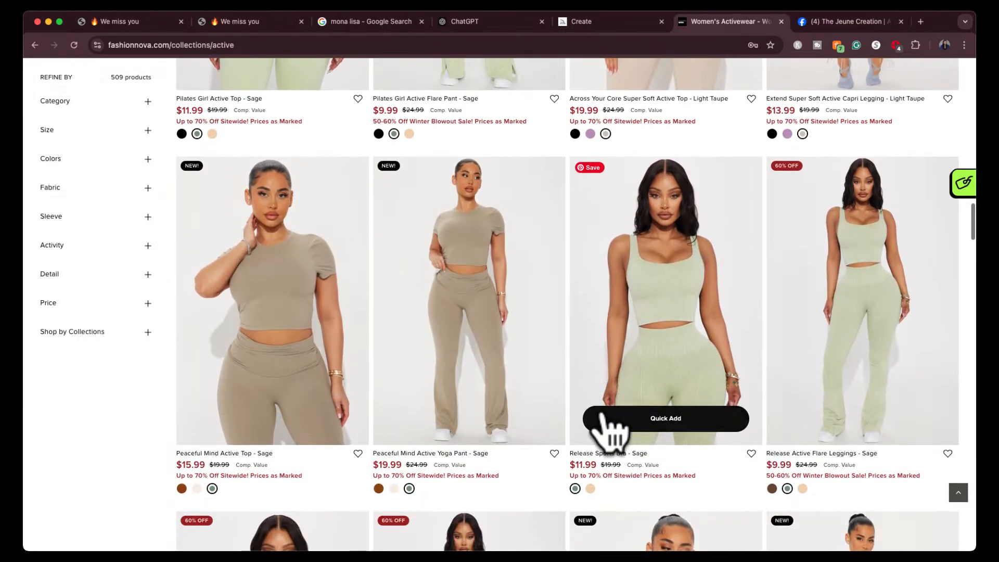
scroll(604, 416, down, 8)
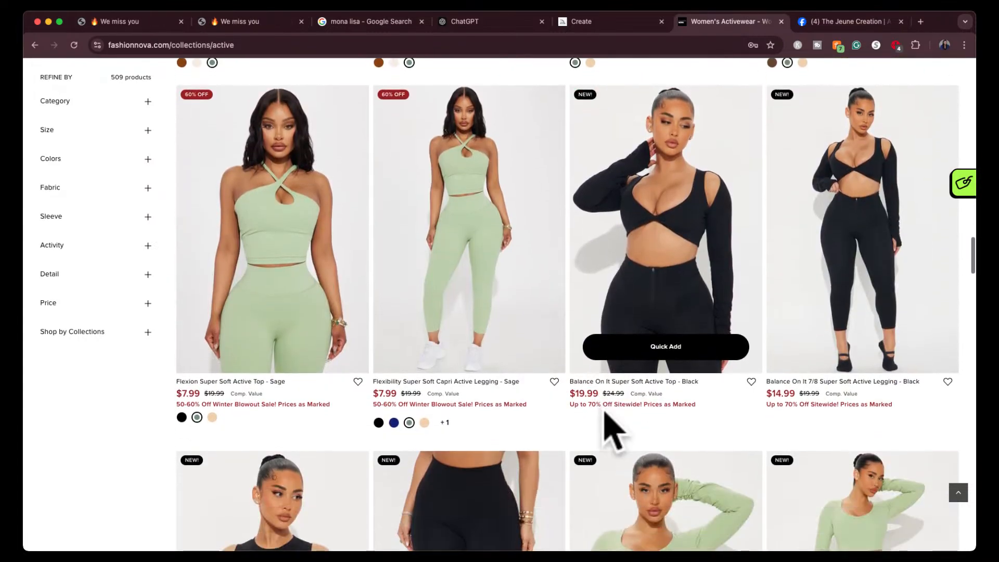
scroll(611, 431, down, 5)
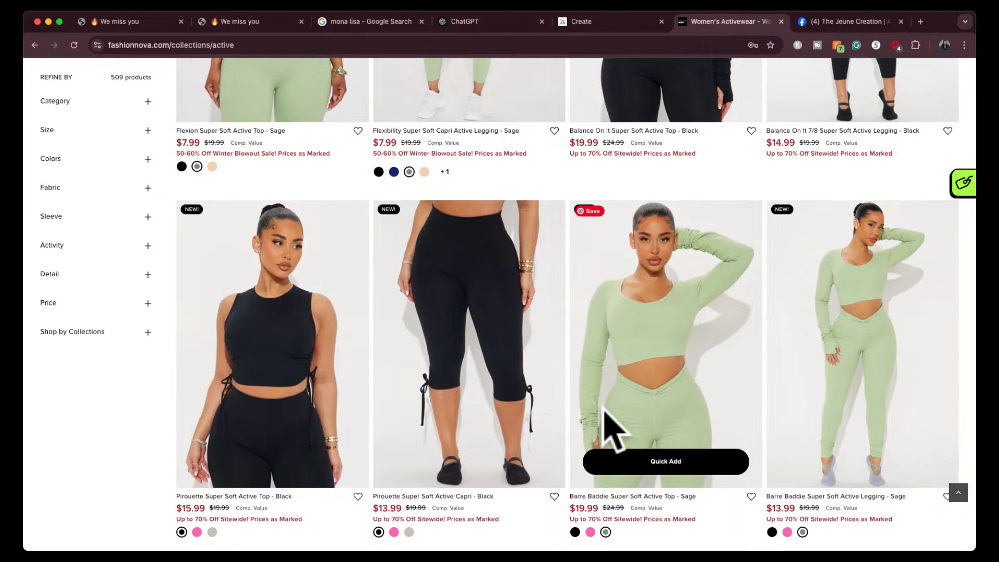
scroll(611, 430, down, 8)
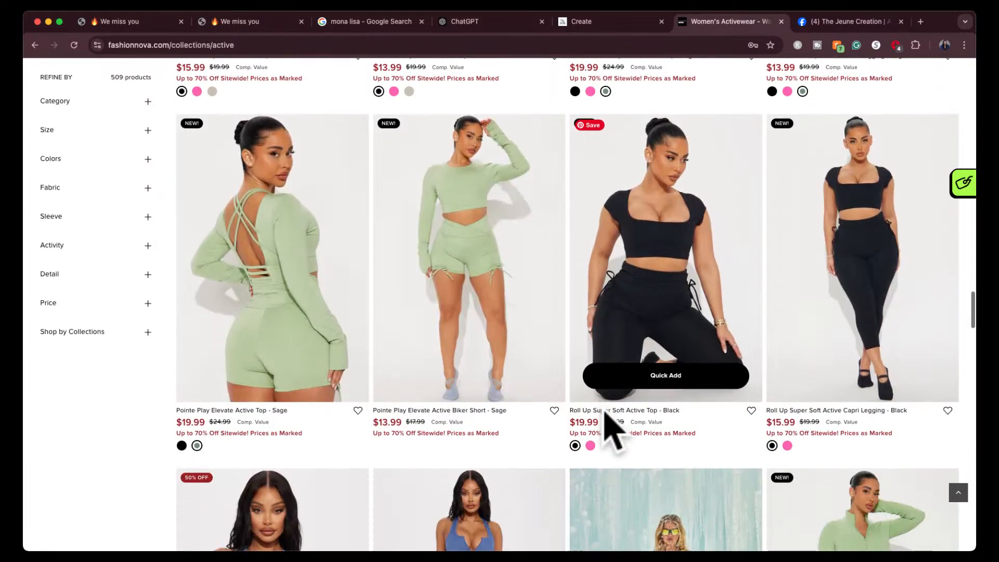
scroll(611, 431, down, 5)
scroll(604, 430, up, 6)
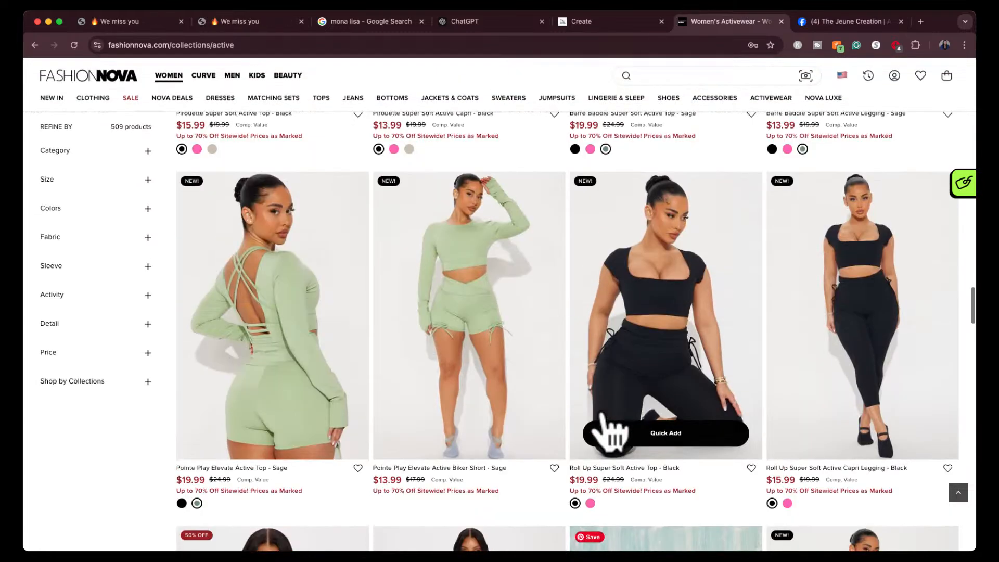
scroll(645, 385, up, 1)
scroll(580, 478, down, 8)
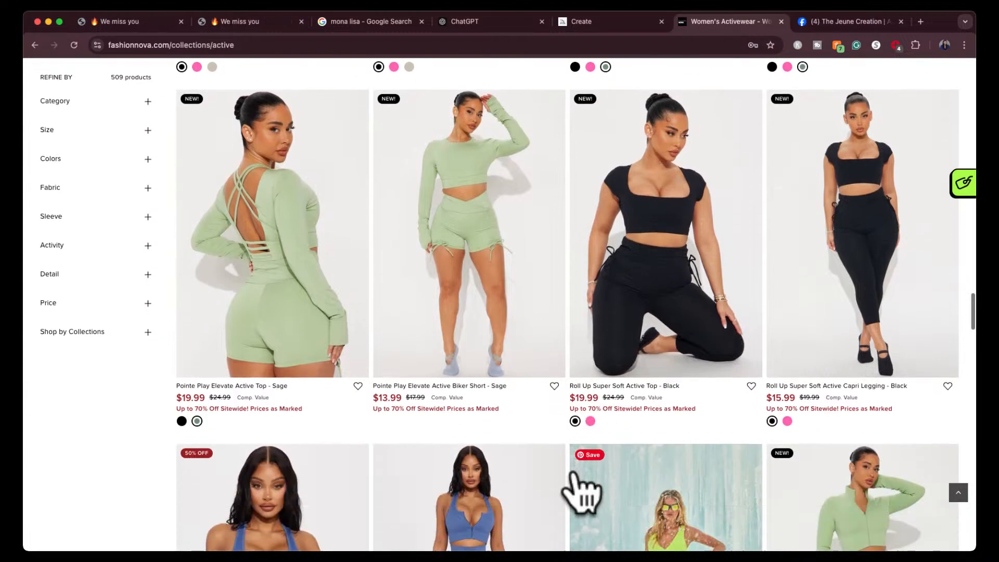
scroll(580, 486, down, 2)
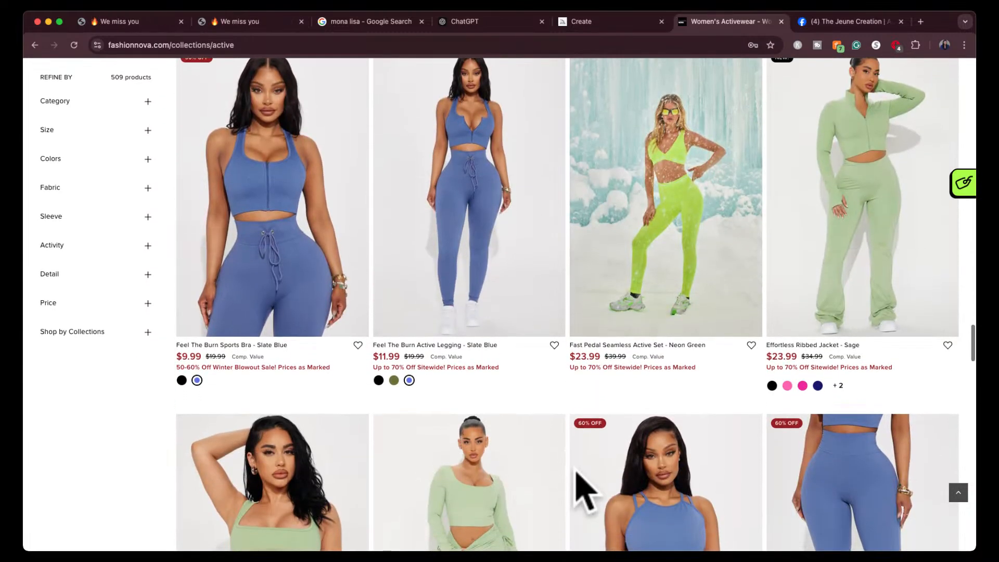
scroll(580, 486, down, 4)
scroll(582, 481, up, 5)
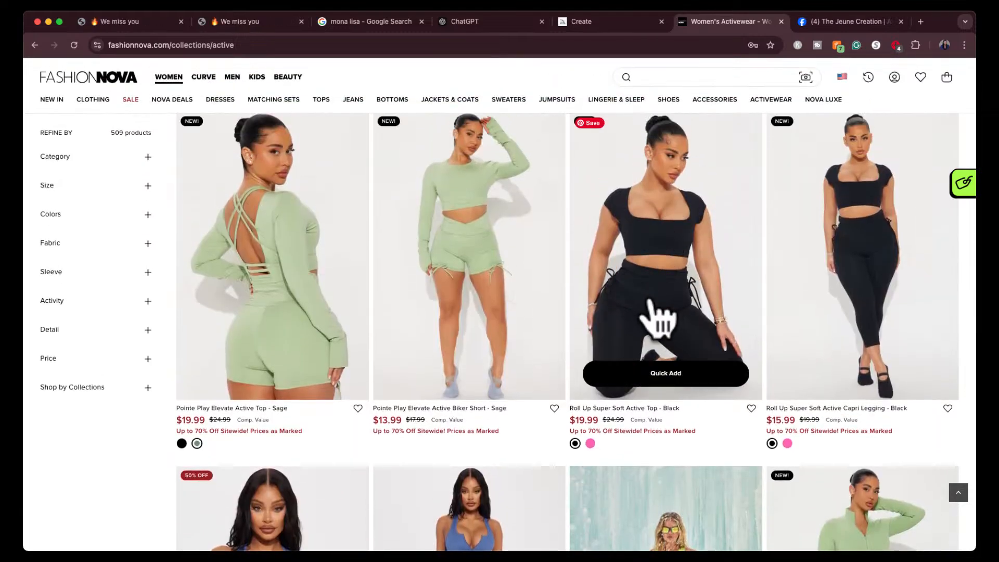
scroll(663, 312, up, 1)
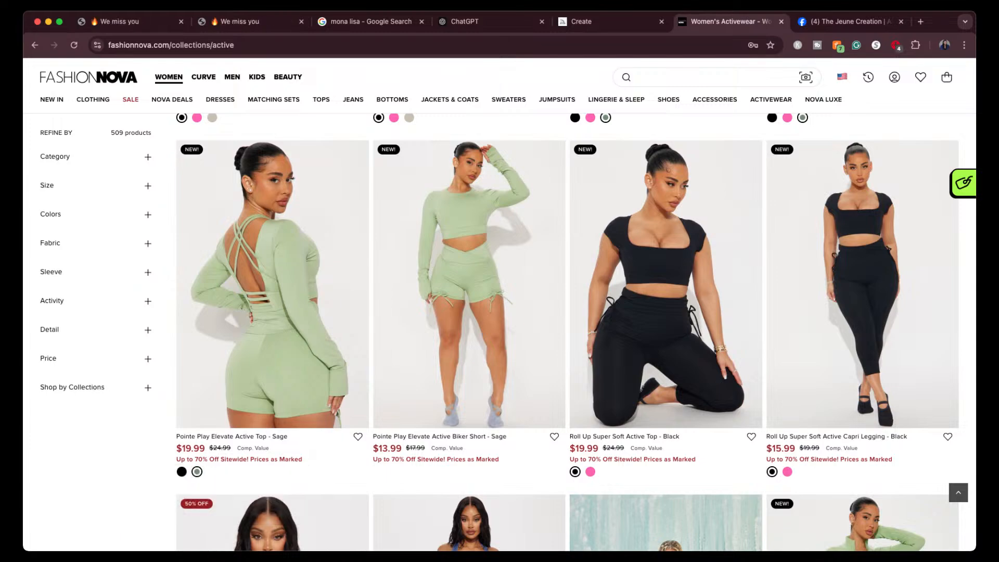
- Switch to ChatGPT, attach the screenshot of the kneeling model in the black Roll Up activewear outfit and send "midjourney prompt for this"
click(466, 22)
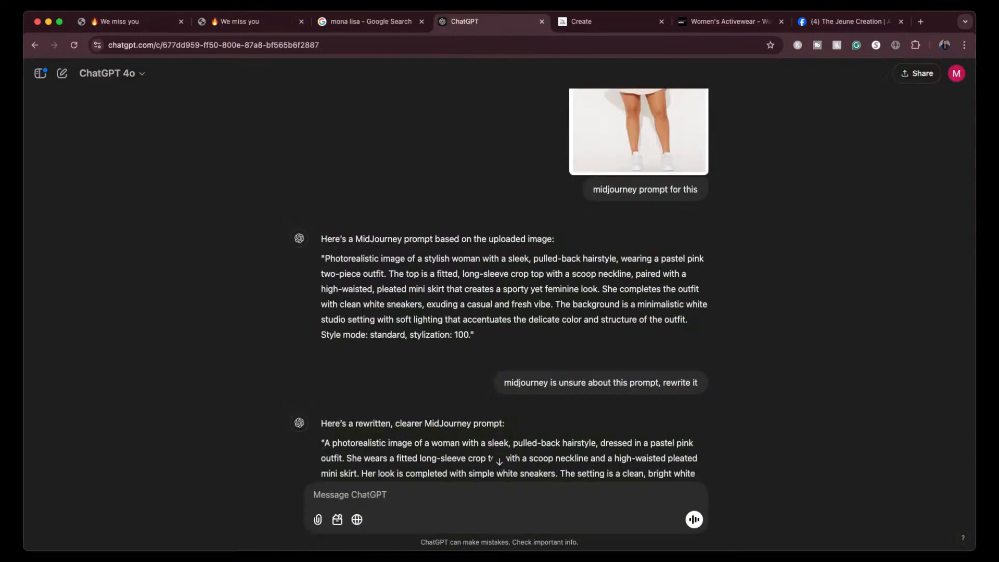
drag(432, 559, 424, 509)
scroll(497, 432, down, 3)
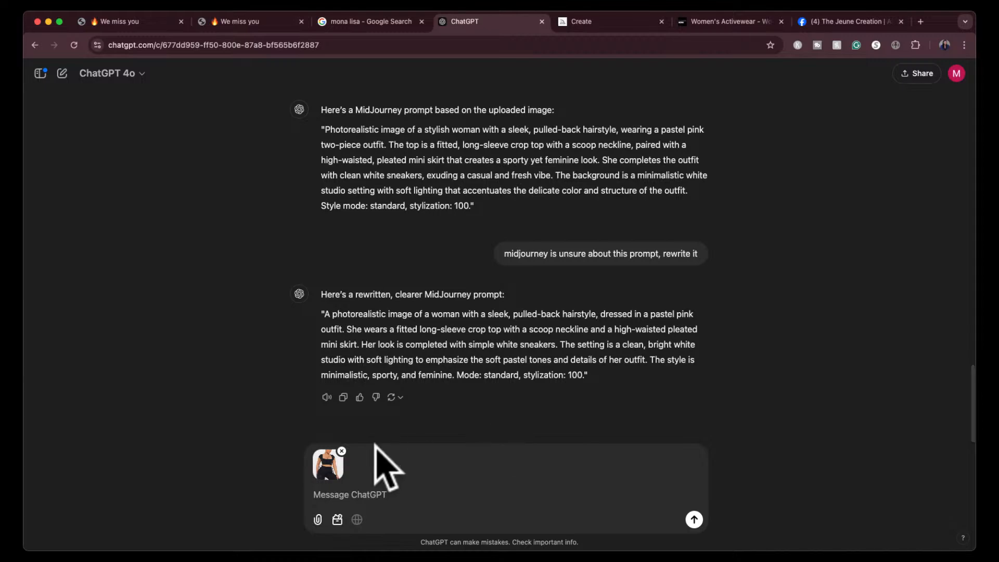
click(333, 494)
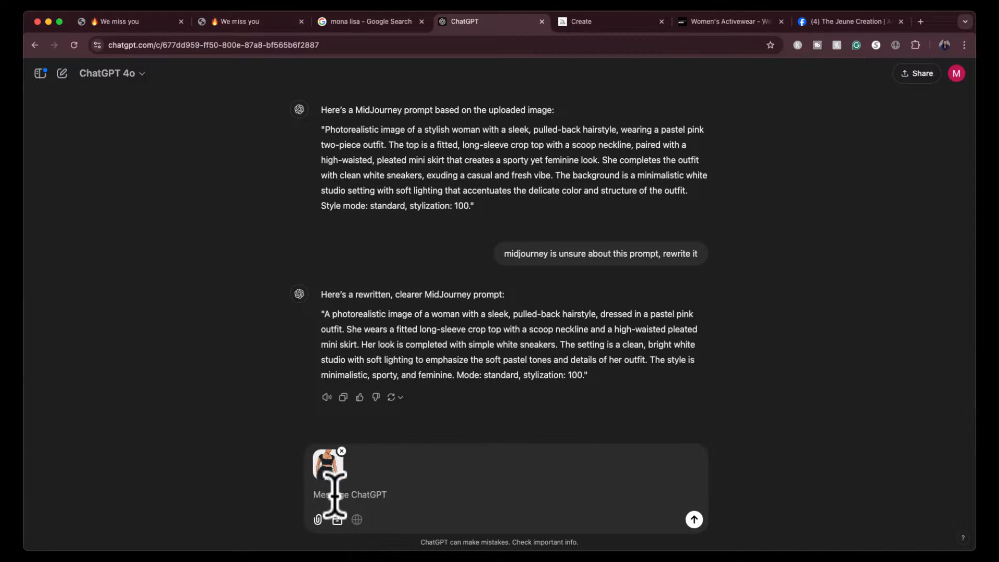
text(midjourney prompt for thi)
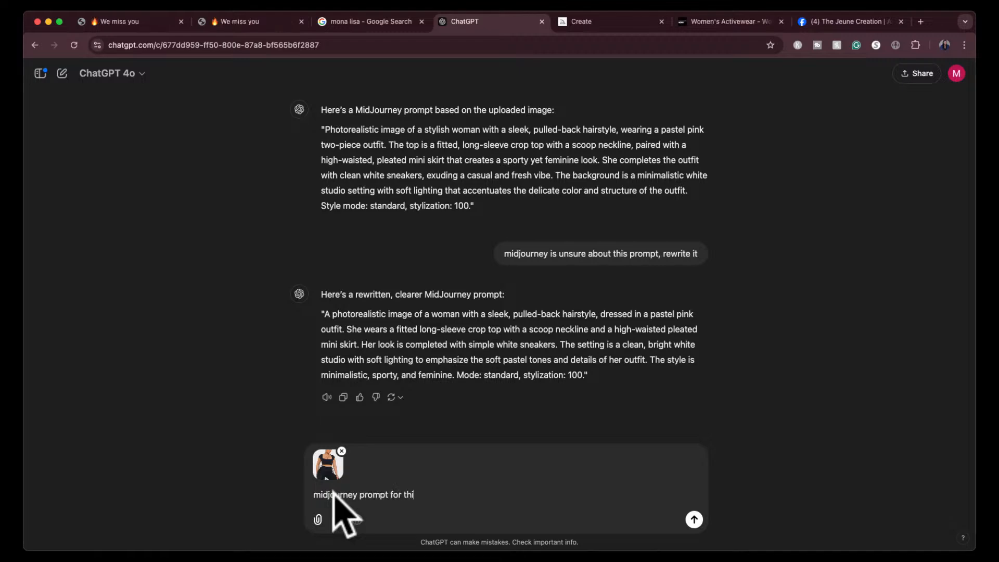
text(s)
key(Return)
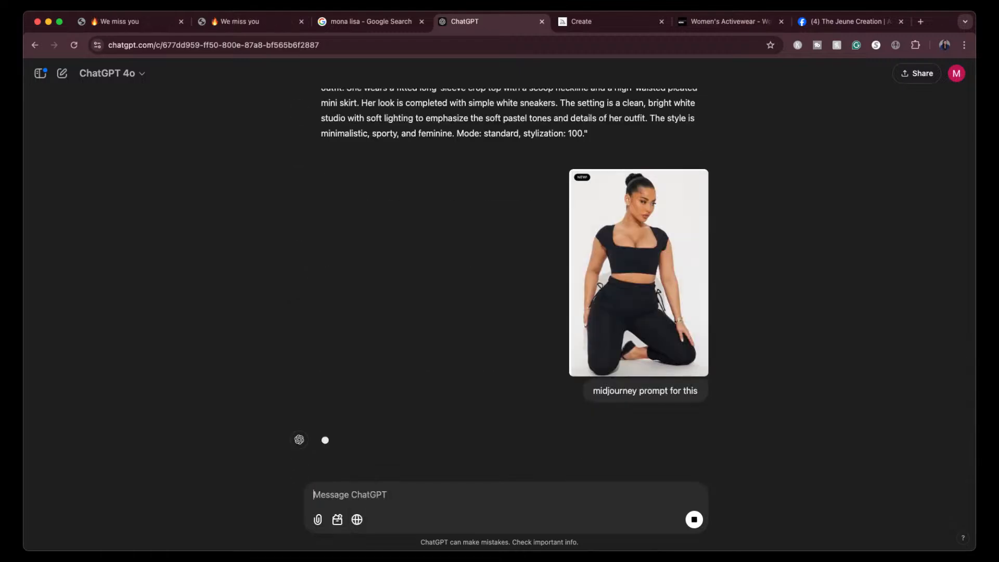
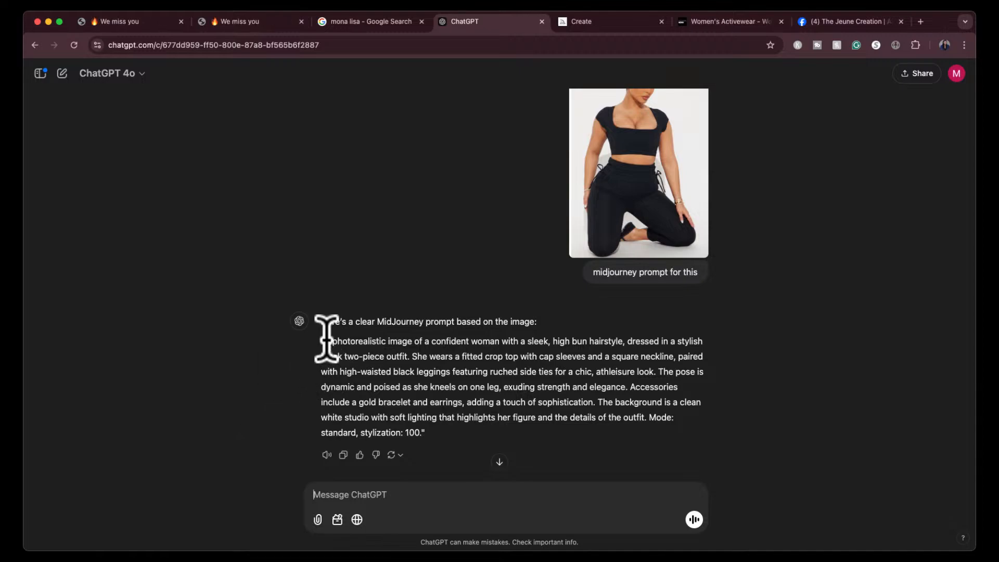
- Copy the black athleisure outfit prompt without its mode and stylization ending, and paste it into Midjourney's prompt field
drag(325, 341, 647, 416)
key(super+c)
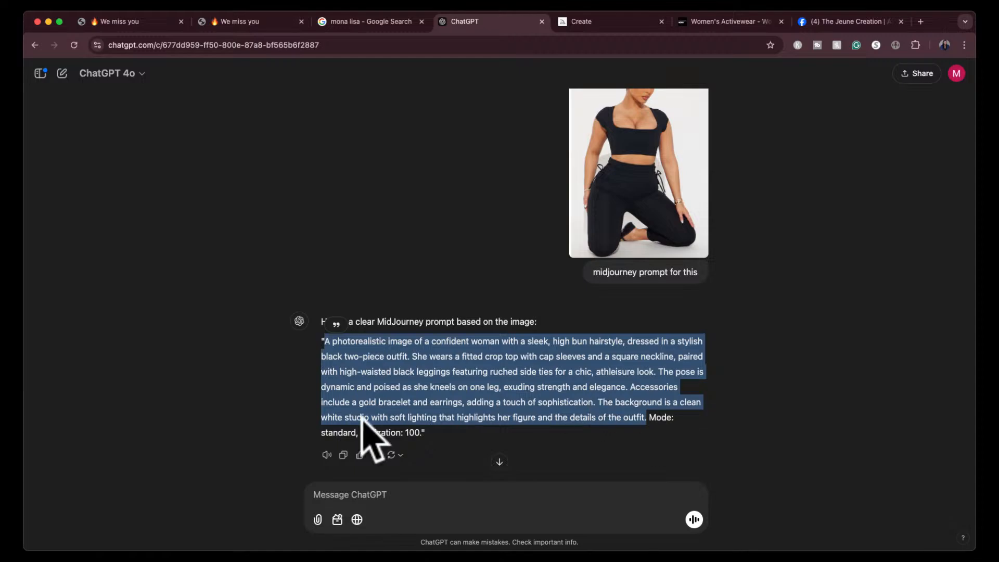
right_click(457, 405)
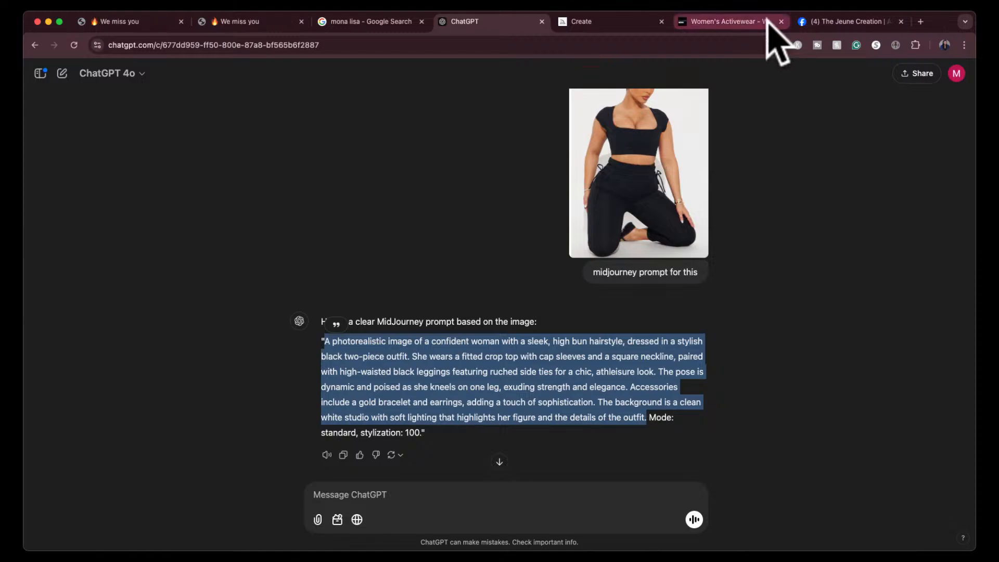
click(615, 23)
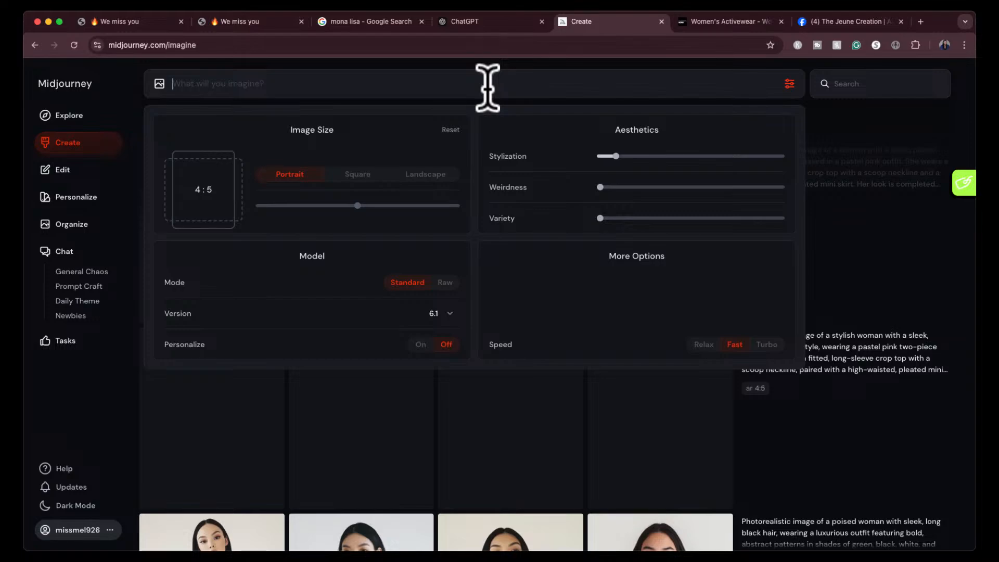
key(super+v)
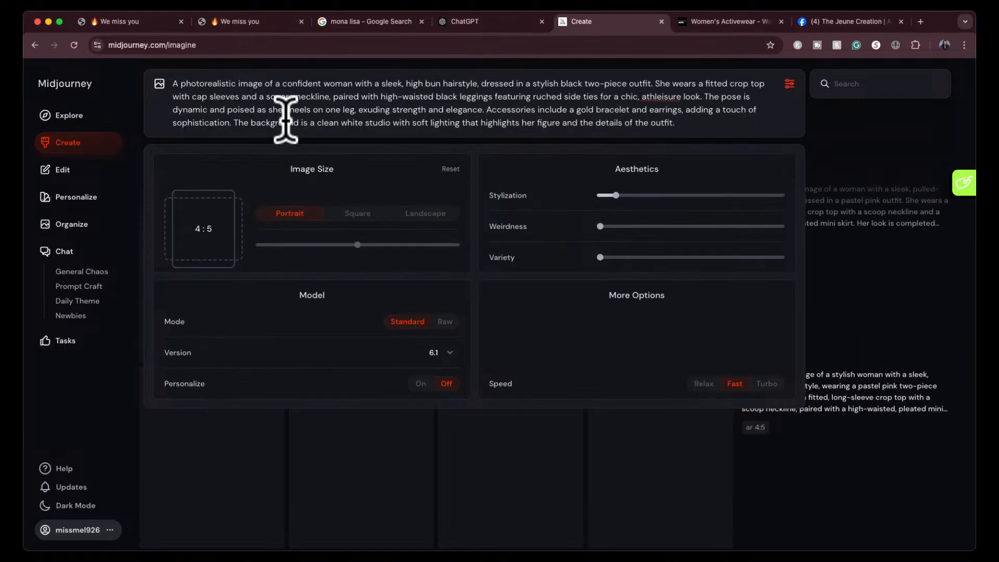
- Remove the word "crop" from the black outfit prompt and submit it at 4:5 in Standard mode
double_click(736, 84)
key(BackSpace)
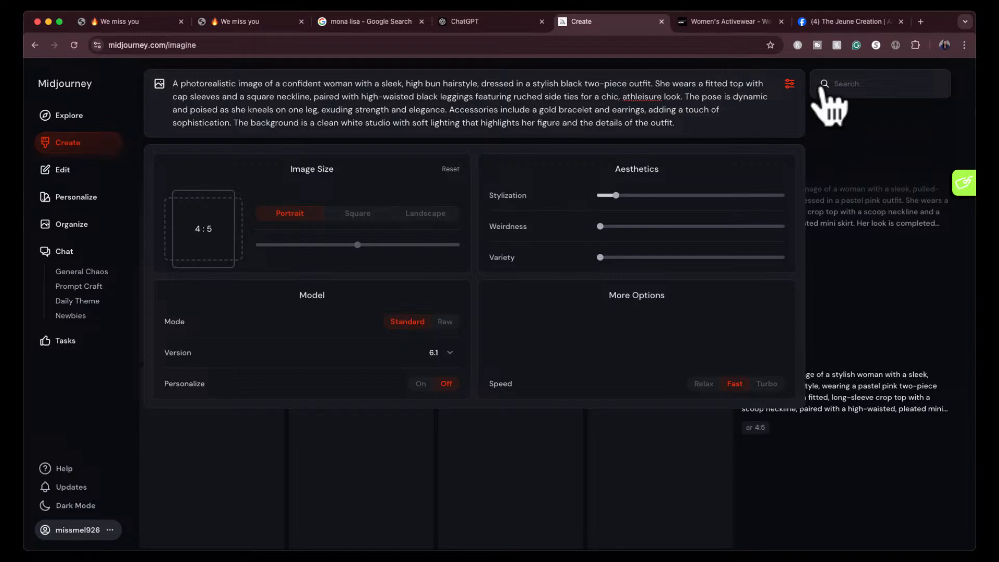
click(789, 84)
click(789, 84)
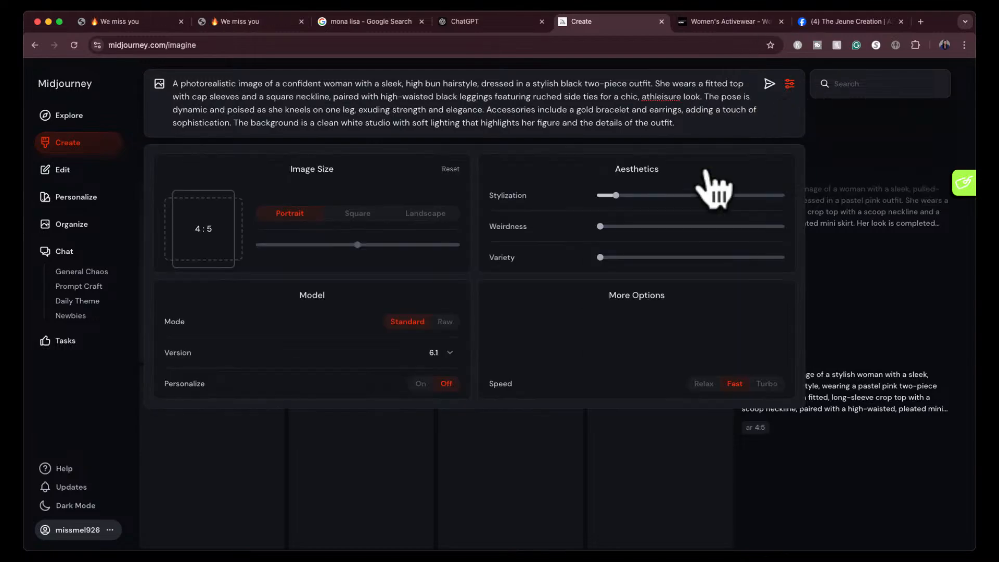
click(769, 84)
click(789, 83)
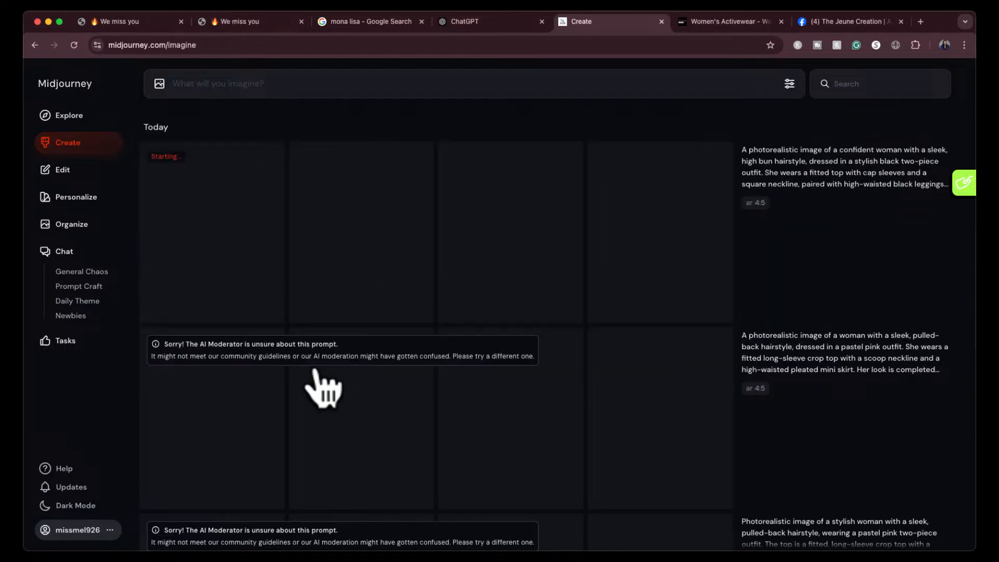
- Reuse the rejected pastel pink outfit prompt, remove the word "crop" from it and resubmit it
scroll(301, 368, down, 2)
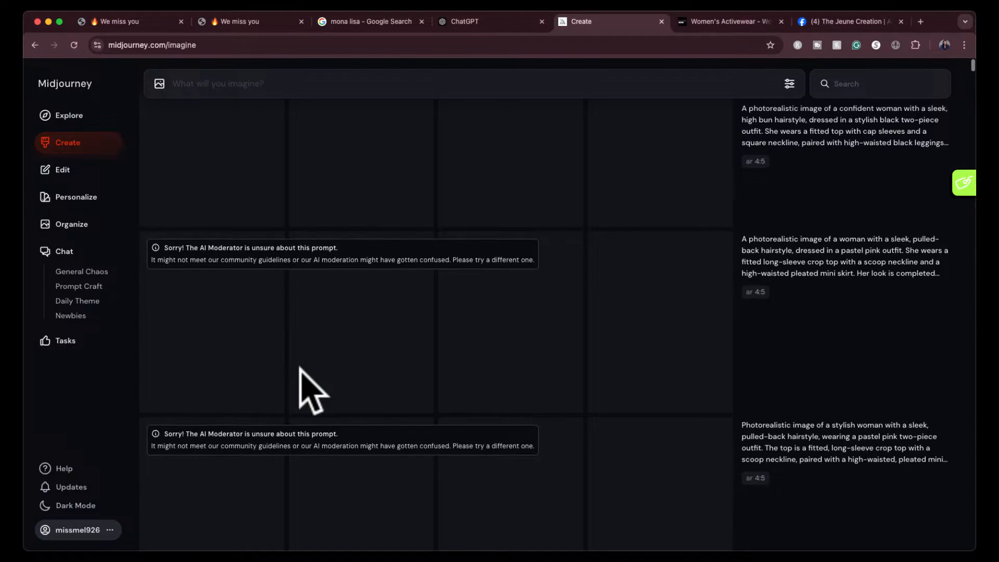
scroll(188, 289, down, 2)
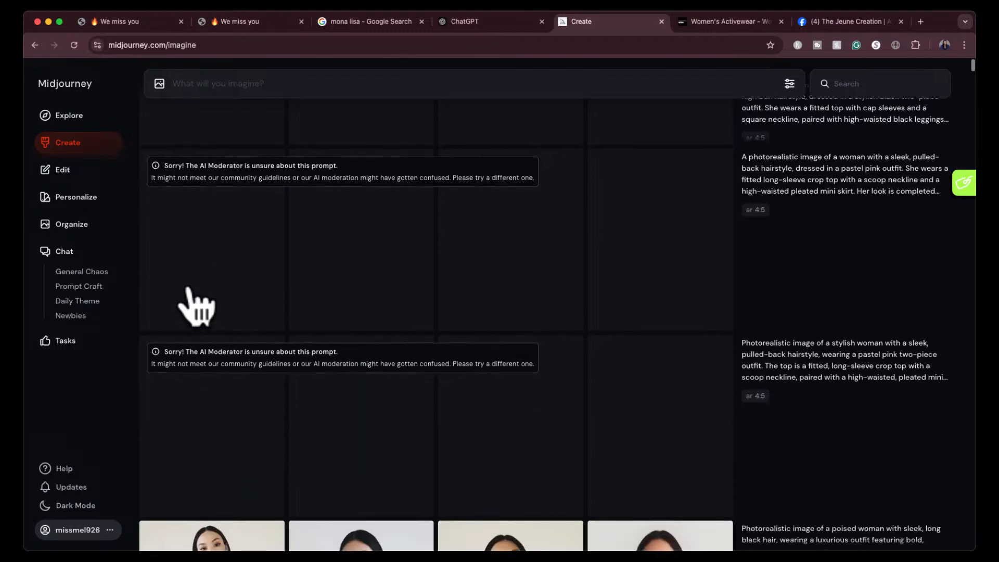
mouse_move(259, 174)
mouse_move(824, 216)
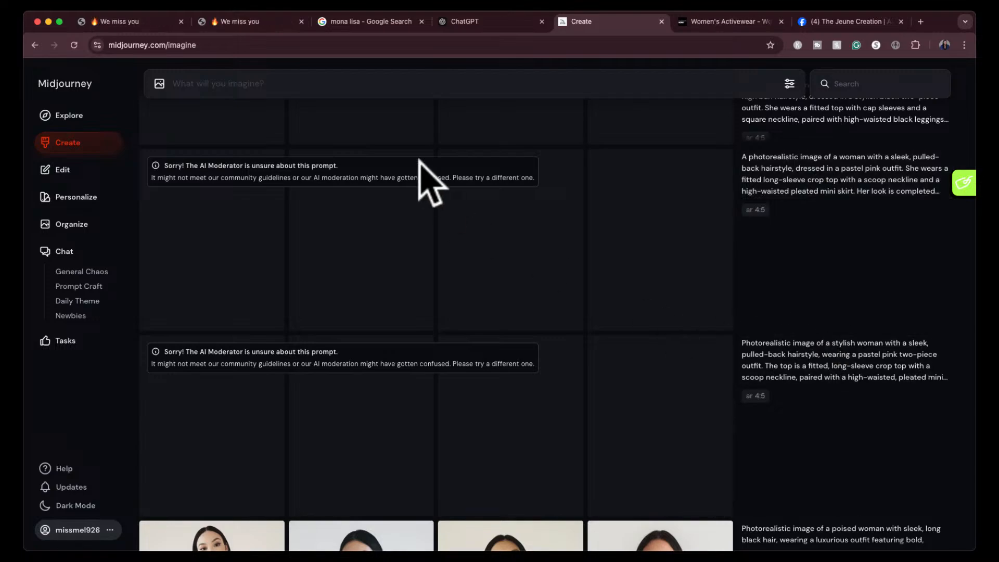
mouse_move(331, 176)
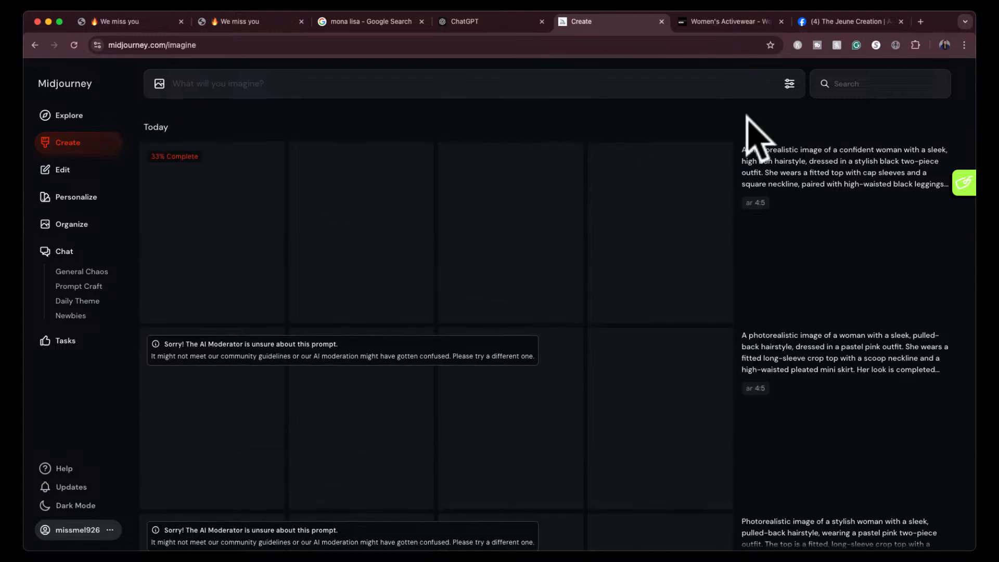
scroll(819, 476, down, 1)
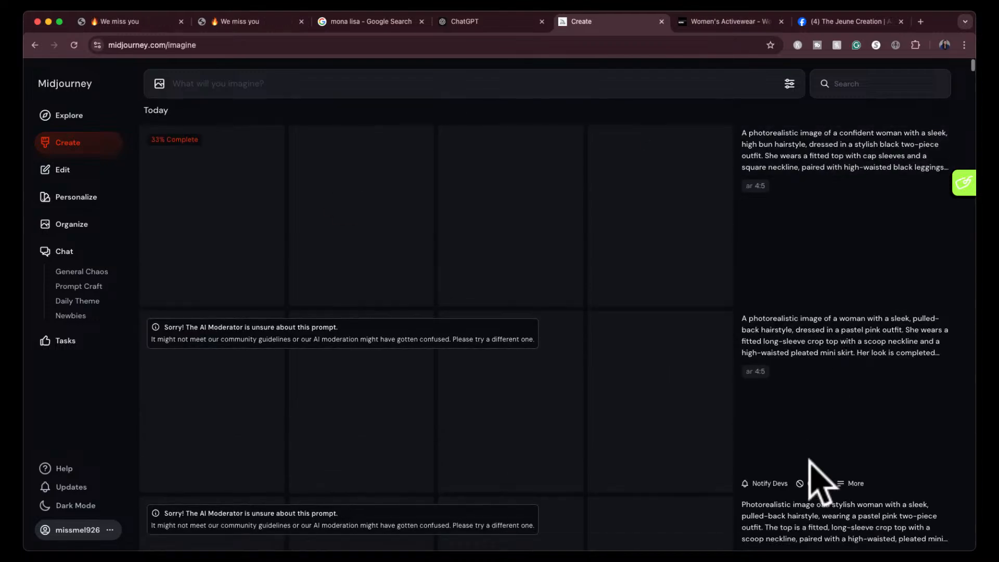
click(931, 304)
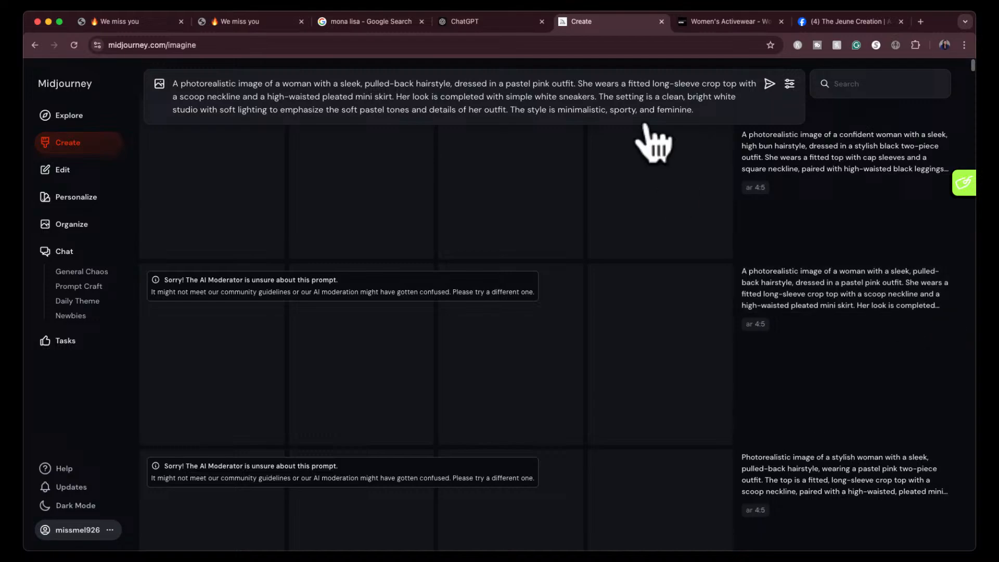
double_click(709, 84)
key(BackSpace)
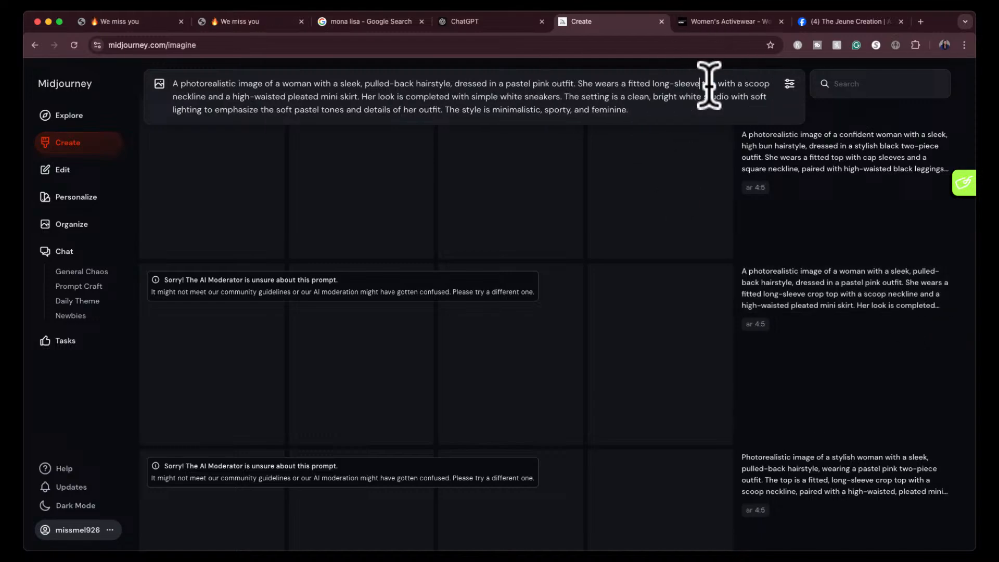
key(Return)
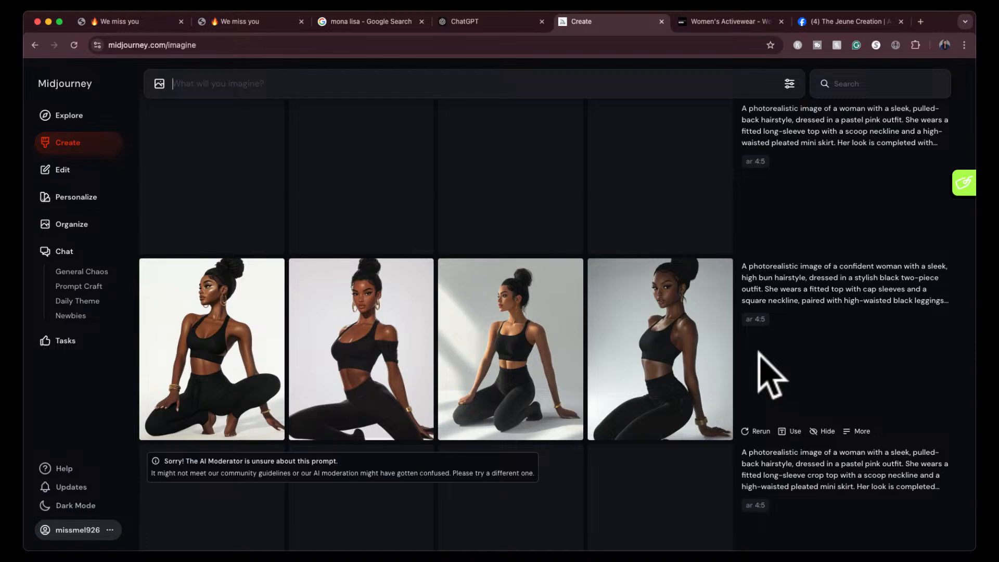
- Examine the generated pastel pink outfit images one by one at larger size, and compare them with the black athleisure results
scroll(769, 372, up, 2)
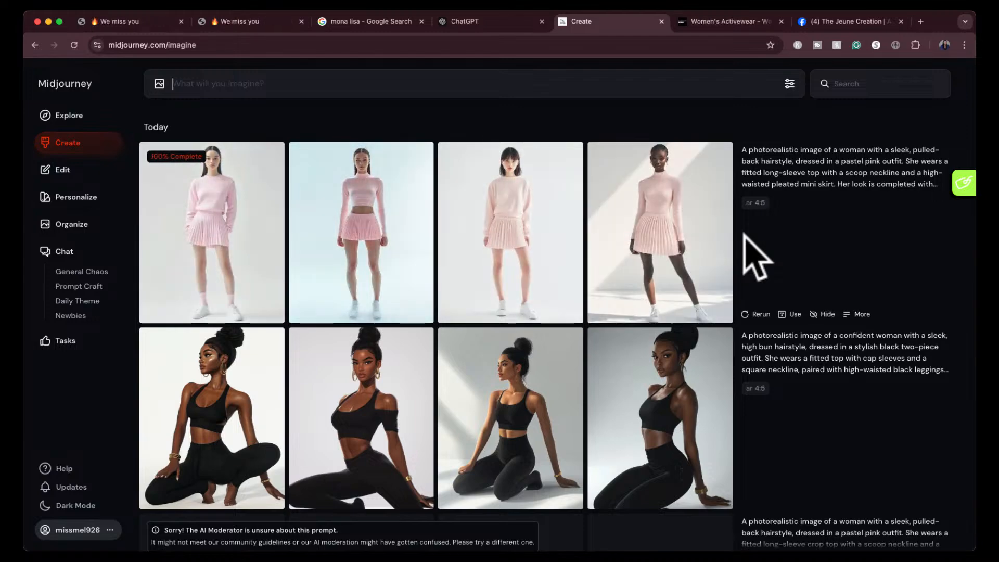
click(643, 217)
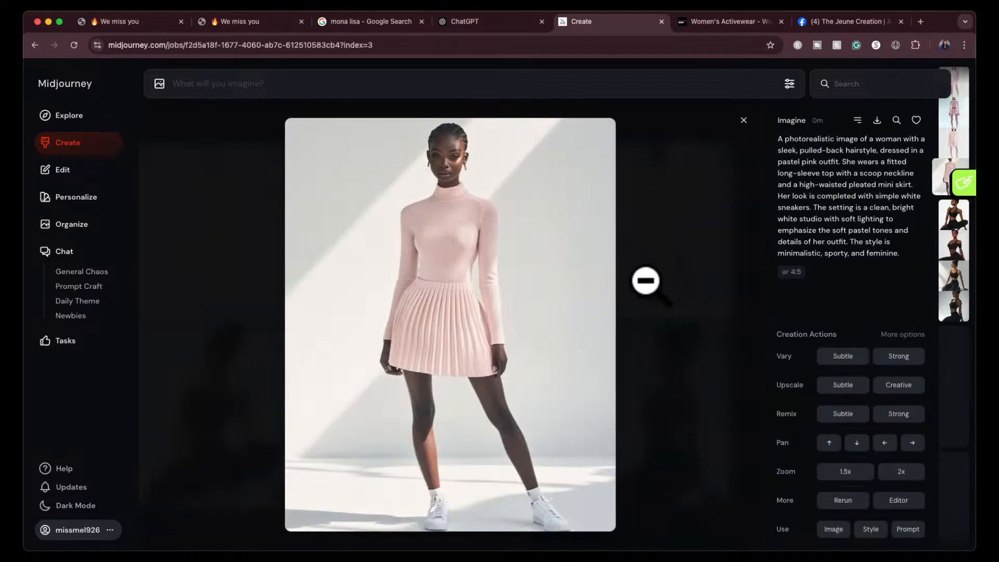
key(Left)
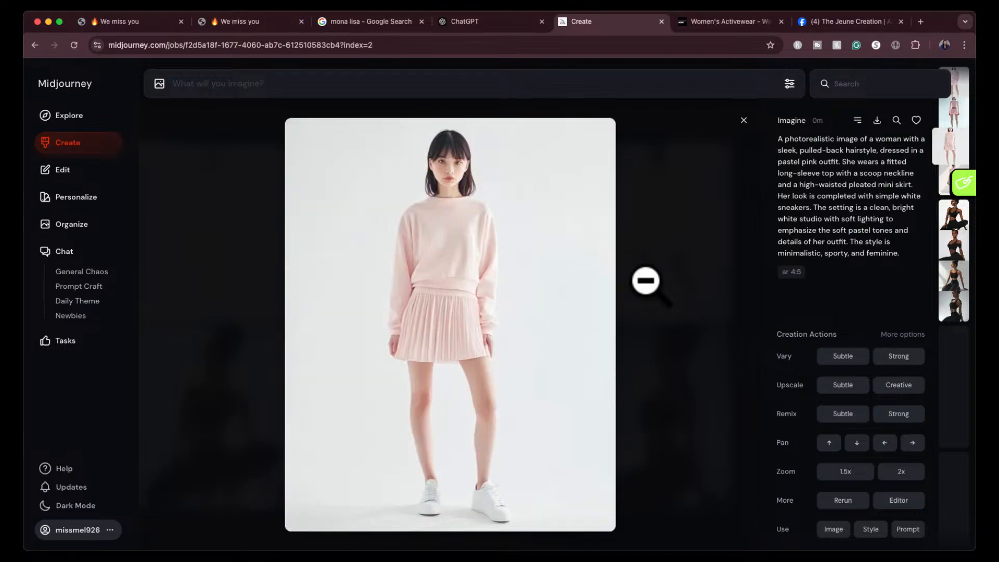
key(Left)
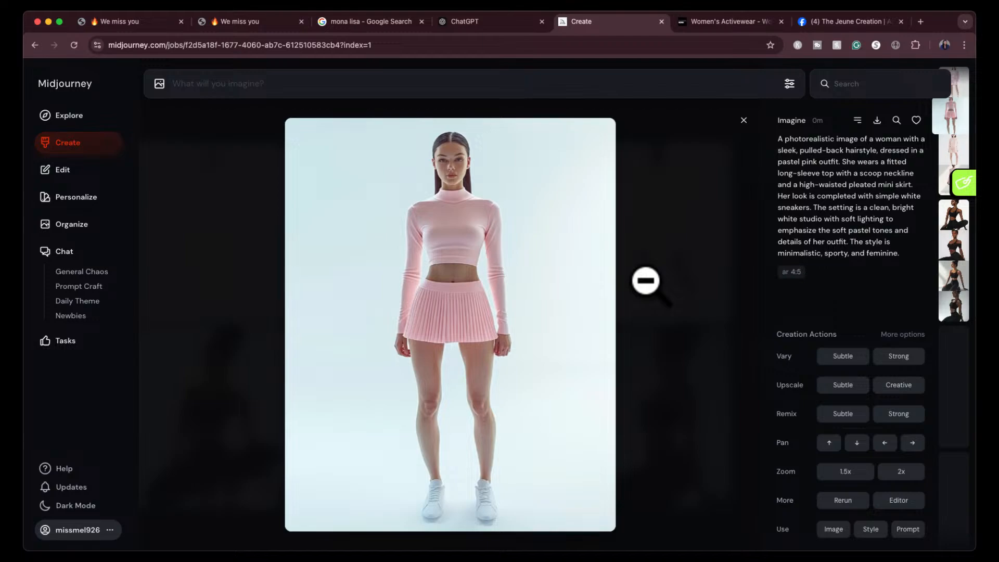
key(Left)
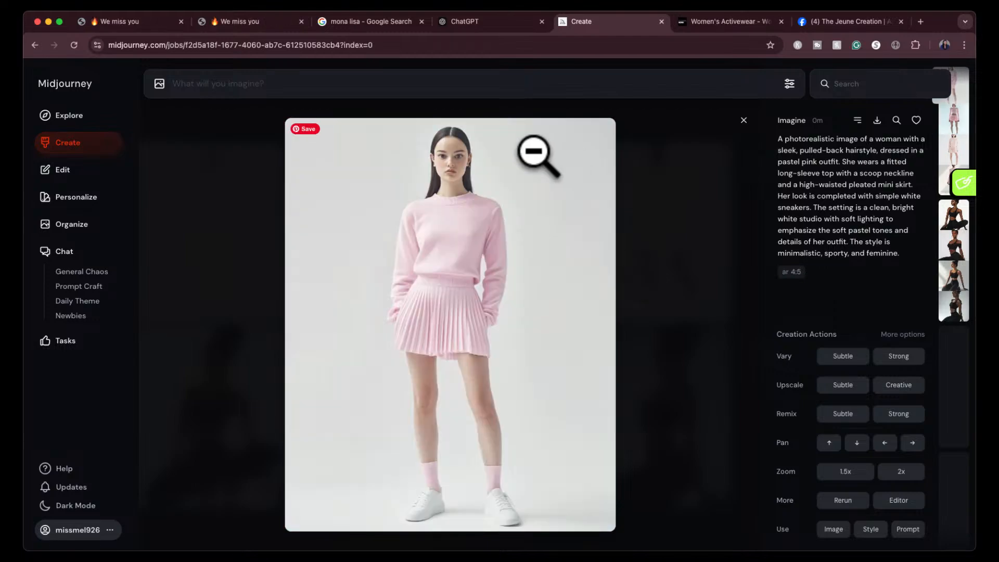
click(481, 176)
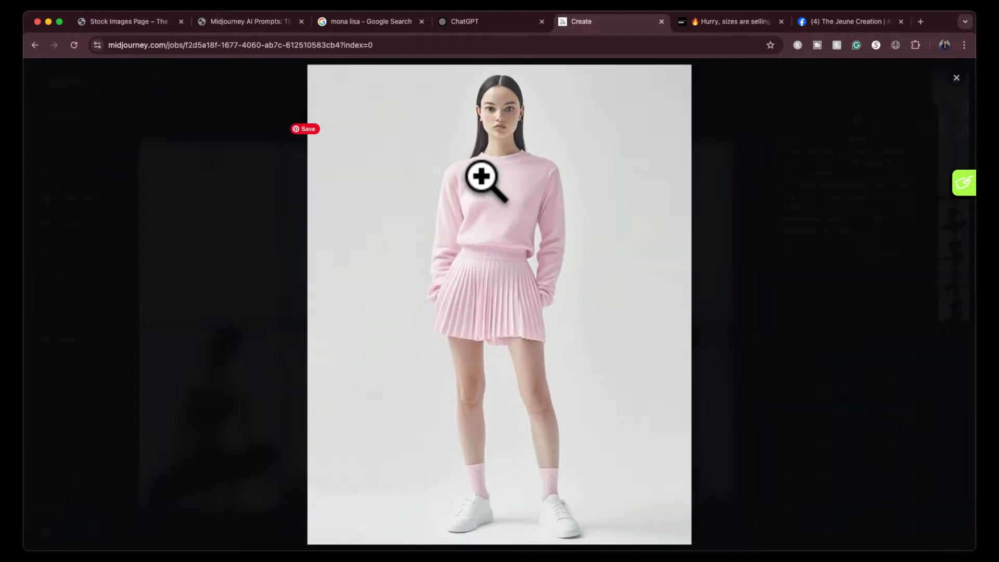
click(277, 258)
click(742, 120)
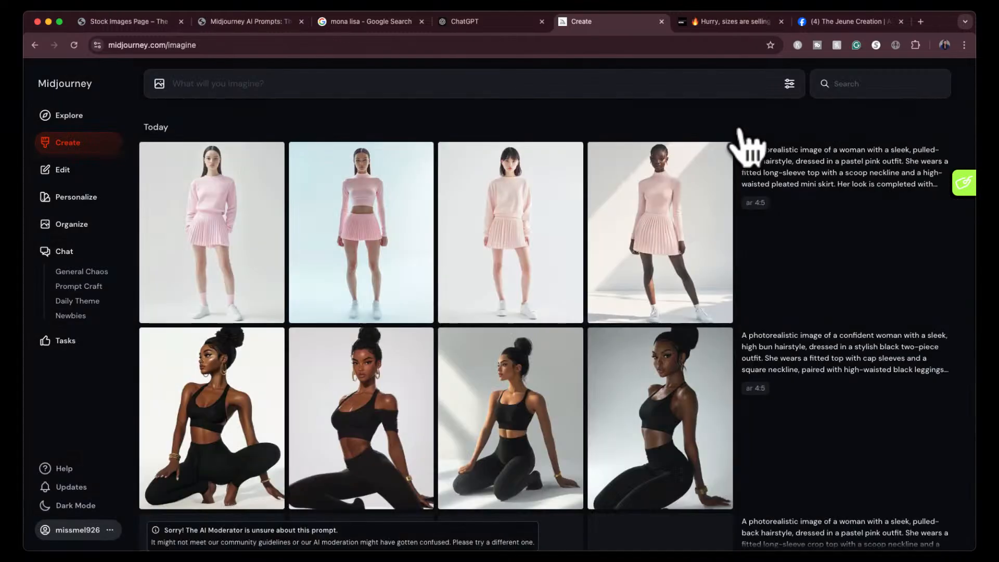
click(653, 224)
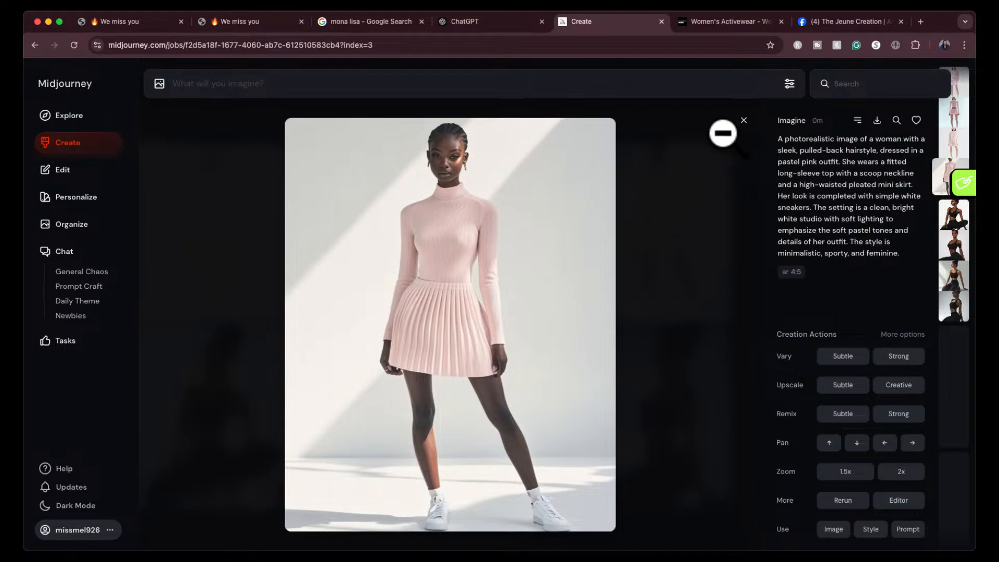
click(744, 120)
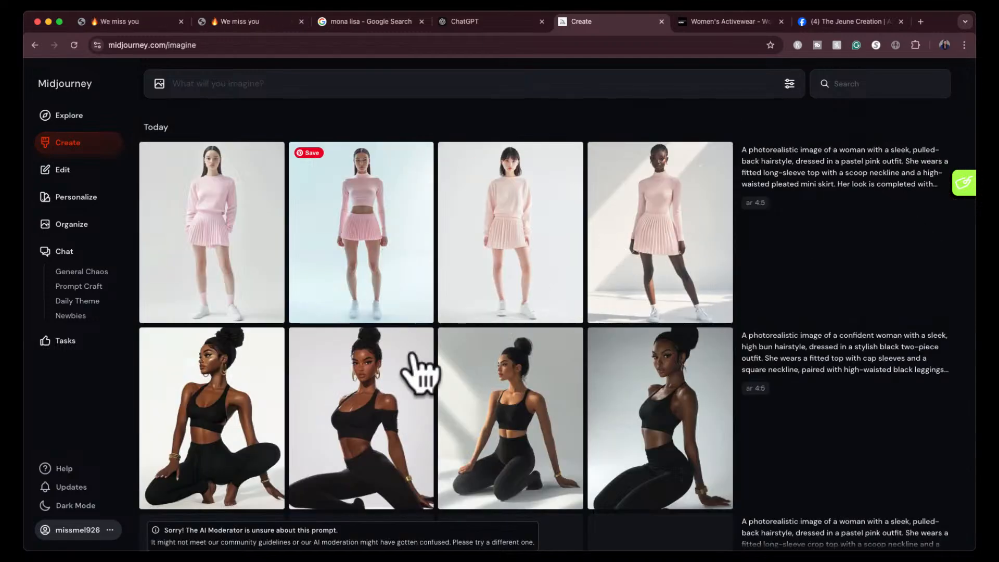
scroll(435, 390, down, 2)
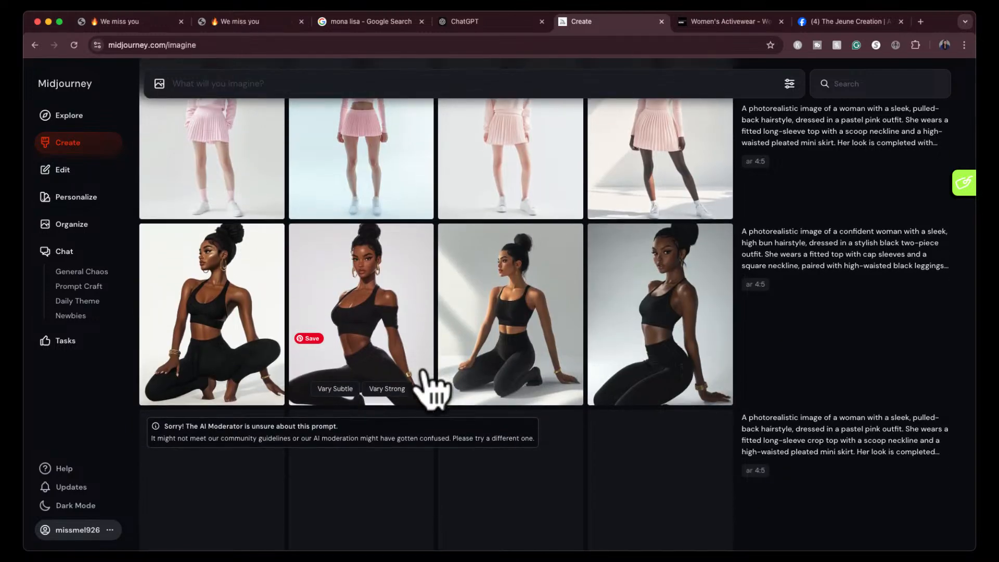
- Switch back to ChatGPT and send "write up the list of all the prompts"
click(511, 19)
click(821, 241)
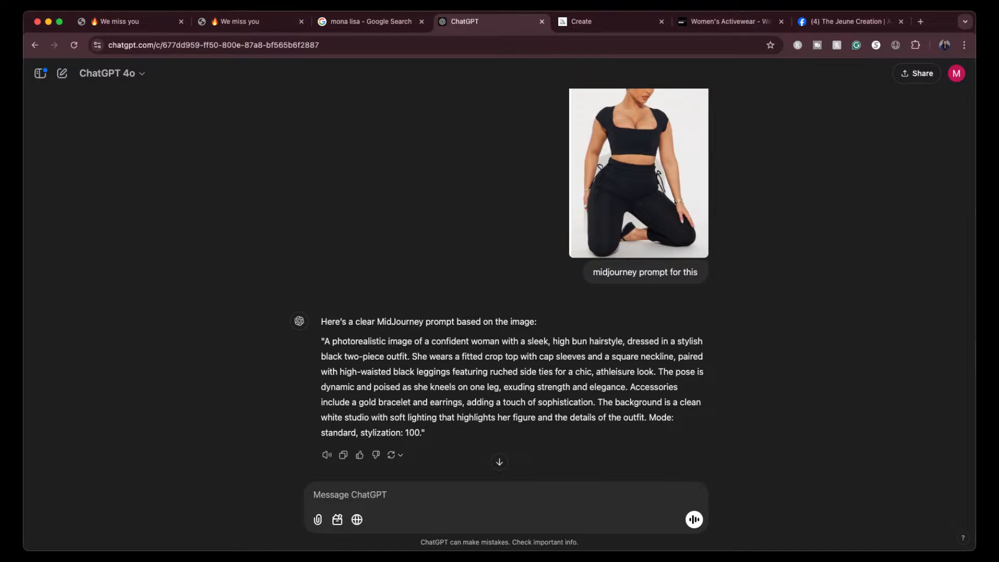
click(500, 461)
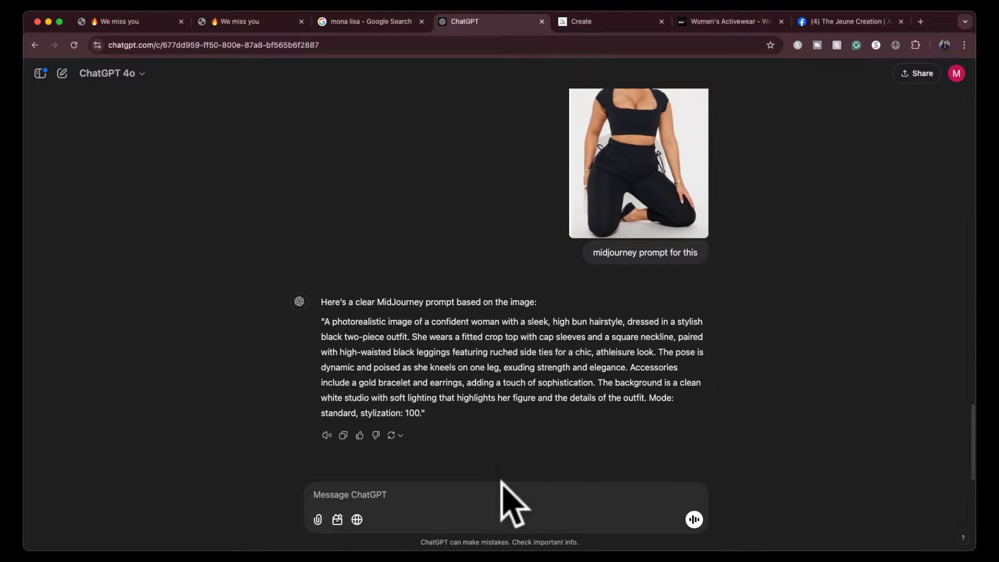
click(504, 488)
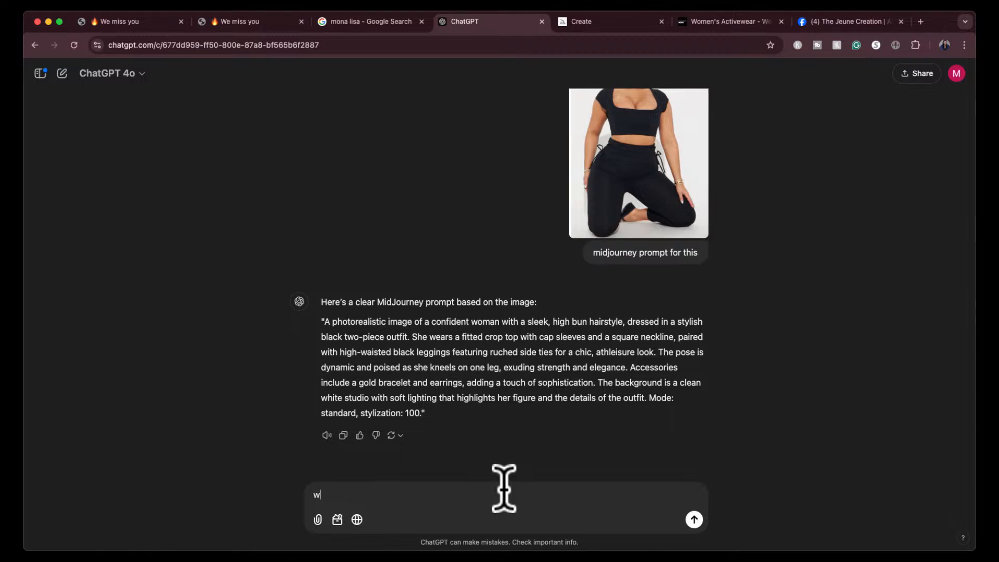
text(rite up the list of all the prompts)
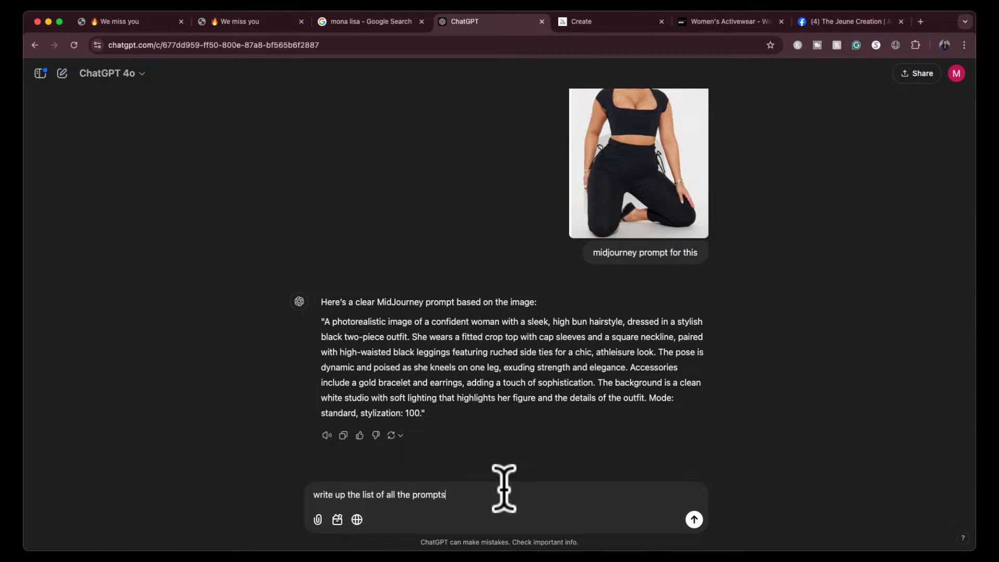
key(Return)
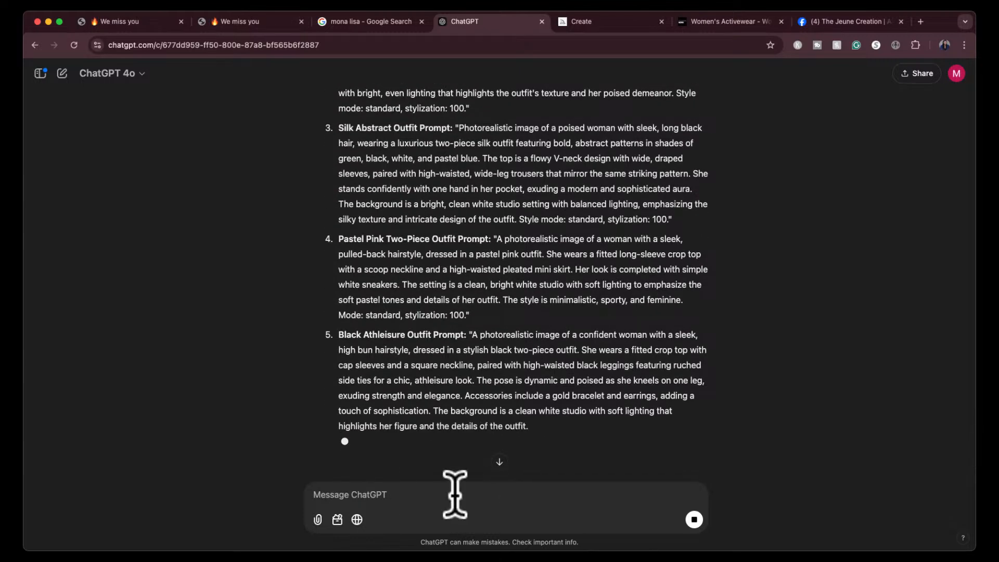
- Ask ChatGPT to "remove quotation marks" from the prompt list
text(remove qu)
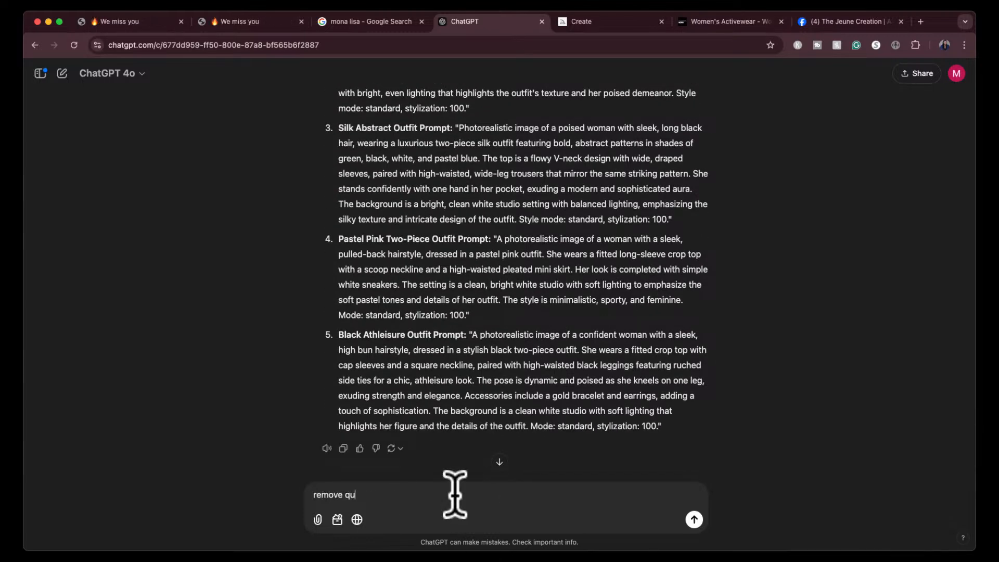
text(otation marks)
key(Return)
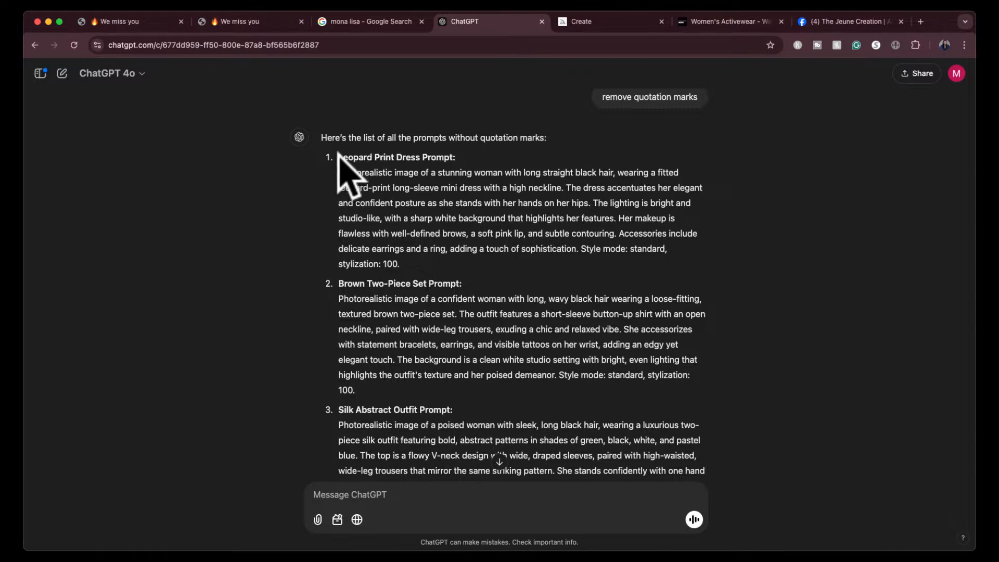
- Copy the full prompt list without quotation marks, switch to The Jeune Creation Facebook group and start a new post
drag(338, 156, 628, 410)
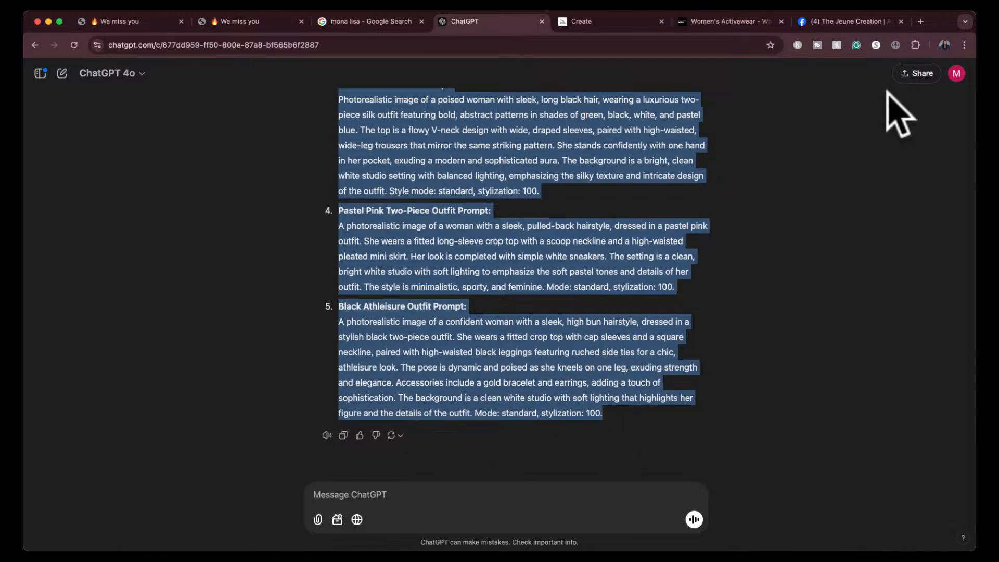
click(859, 24)
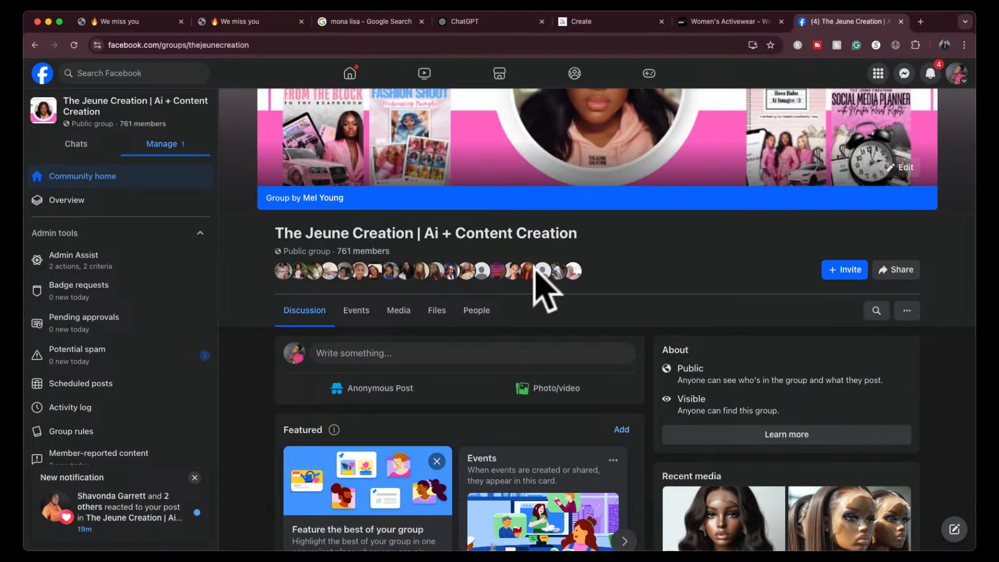
click(471, 359)
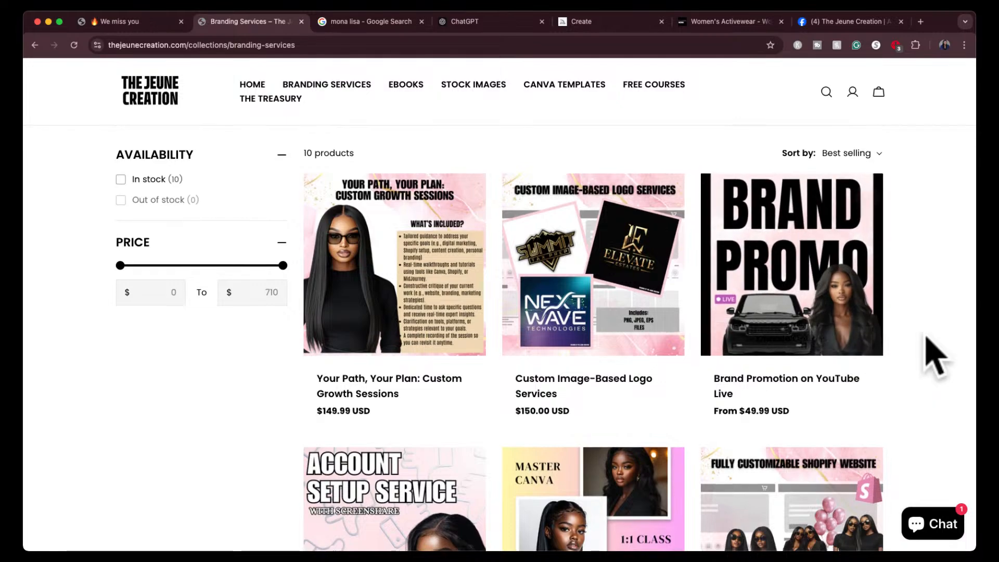
- Review the service listings and their prices in the Branding Services collection of The Jeune Creation store
scroll(933, 343, down, 3)
scroll(942, 343, down, 2)
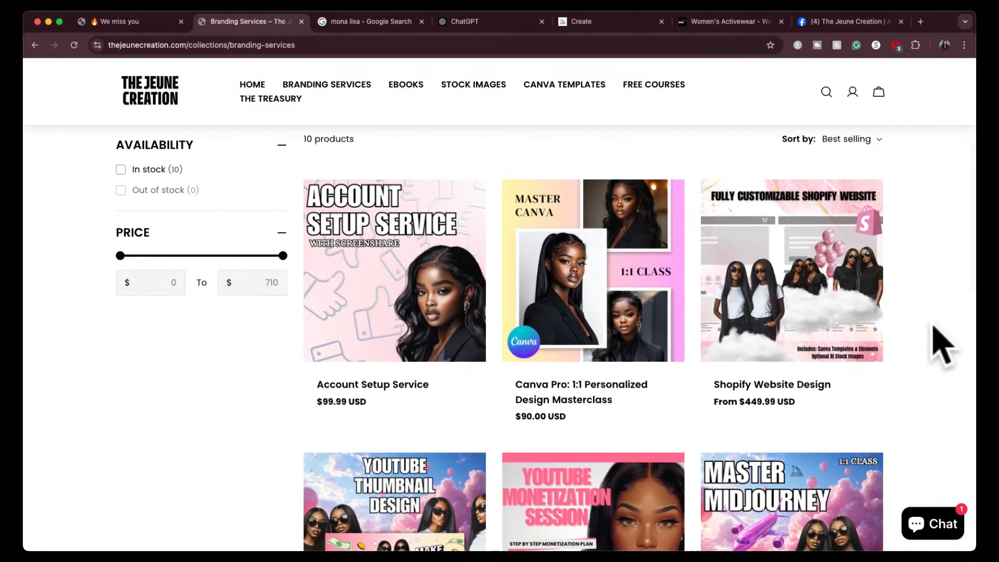
scroll(942, 343, down, 3)
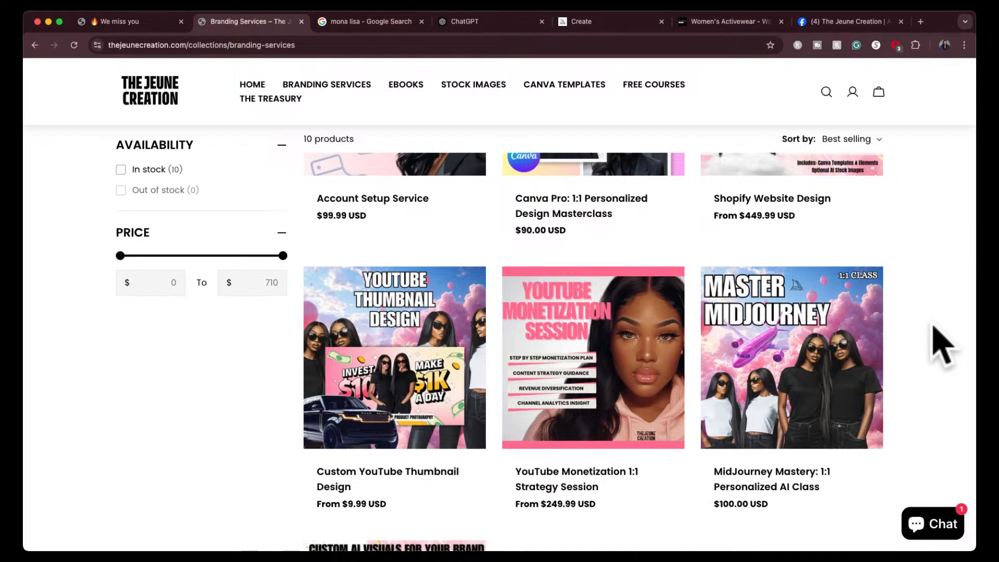
scroll(942, 343, down, 3)
scroll(943, 343, down, 2)
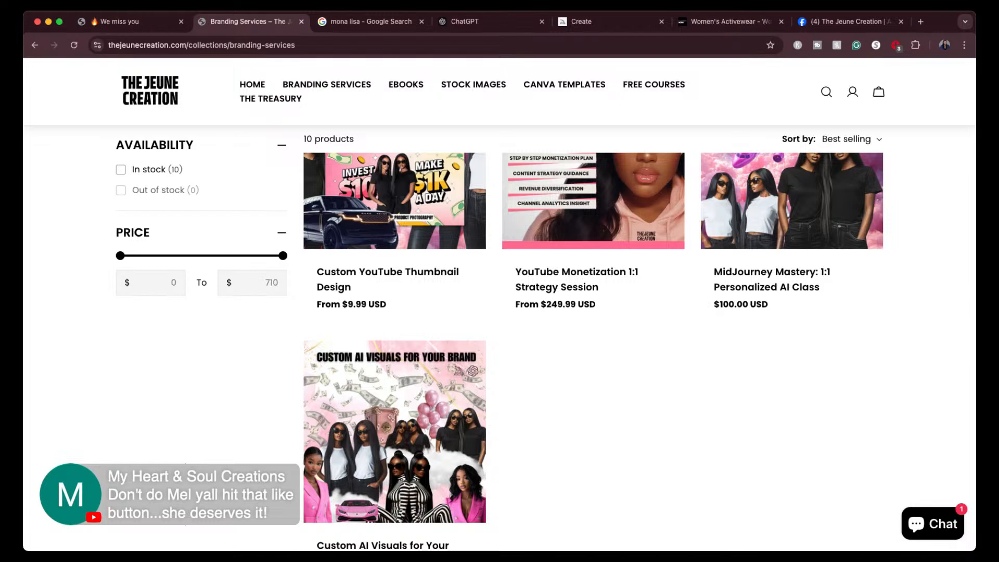
scroll(593, 338, up, 10)
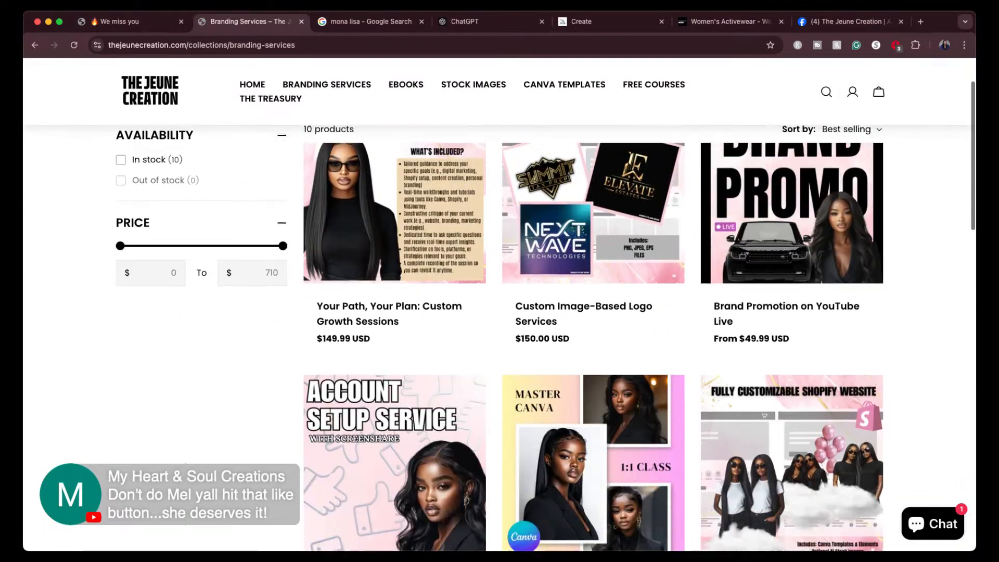
scroll(593, 338, down, 3)
scroll(593, 338, up, 4)
scroll(593, 338, down, 1)
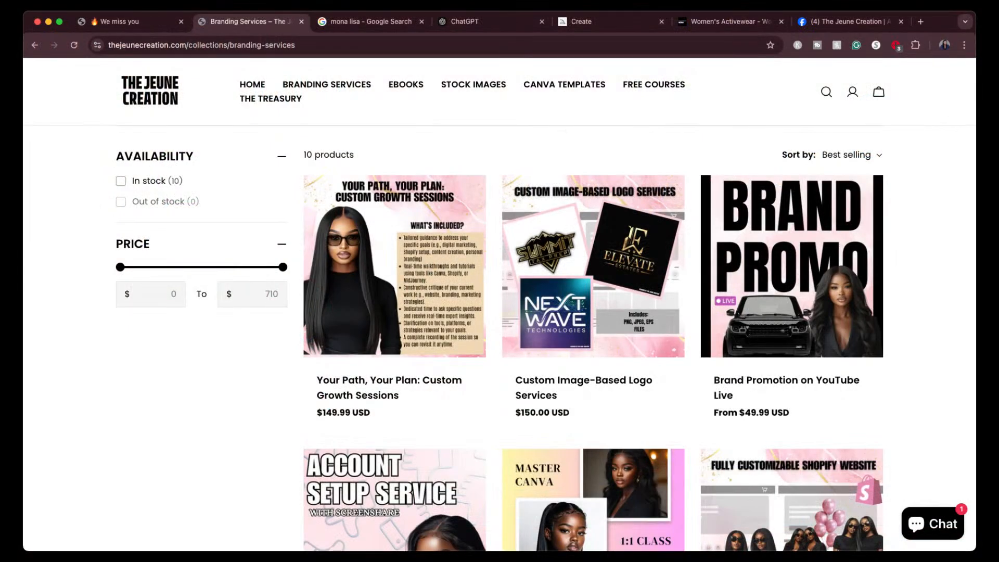
- Switch to the Facebook group, discard the draft holding only the pasted prompts, and check the wording of the latest prompts post
click(832, 22)
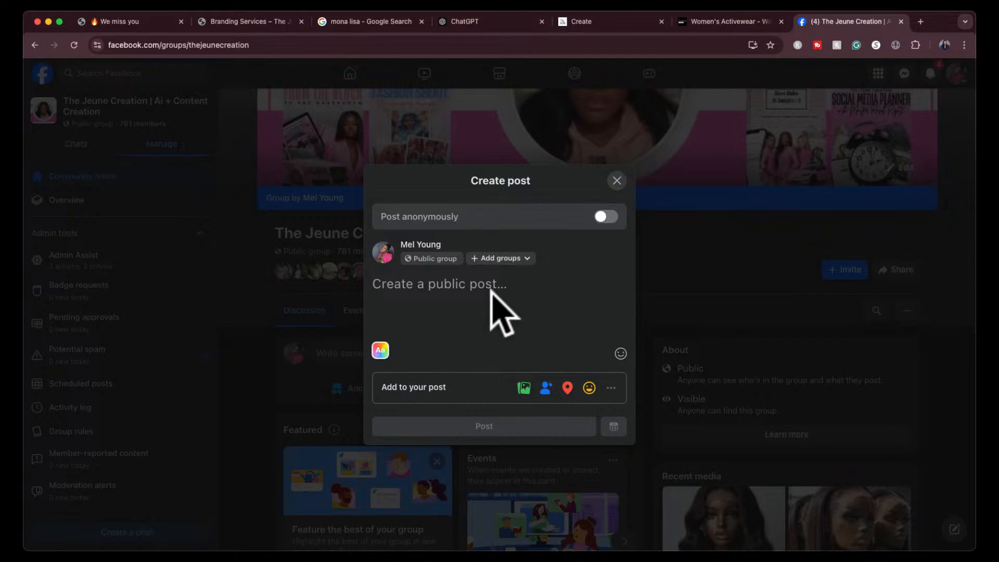
key(super+v)
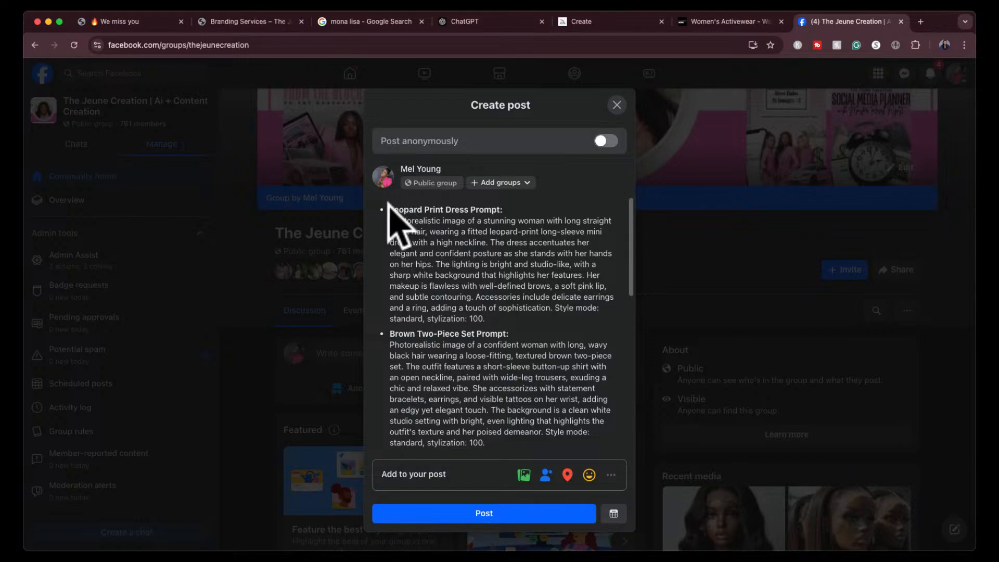
key(super+z)
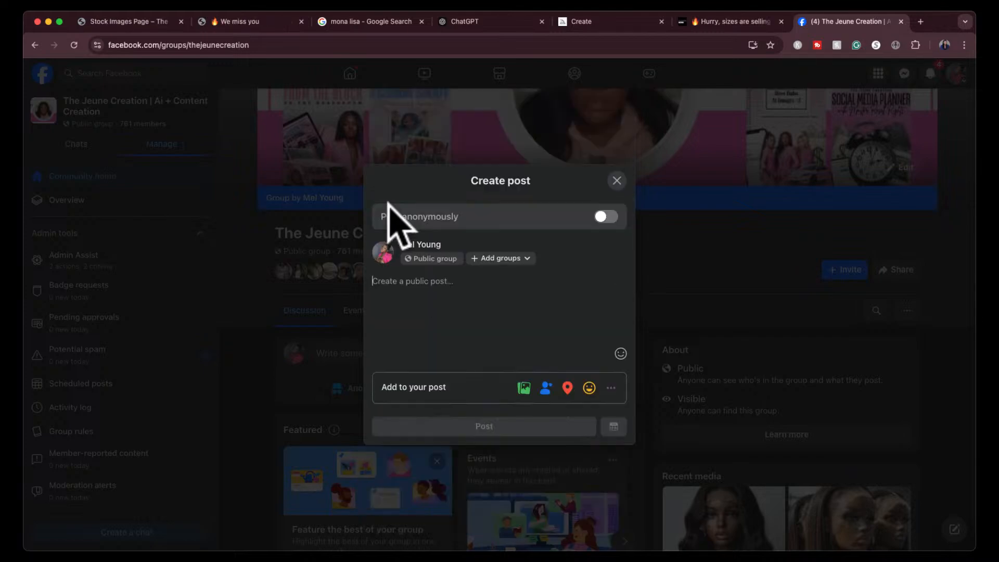
click(617, 181)
scroll(550, 343, down, 5)
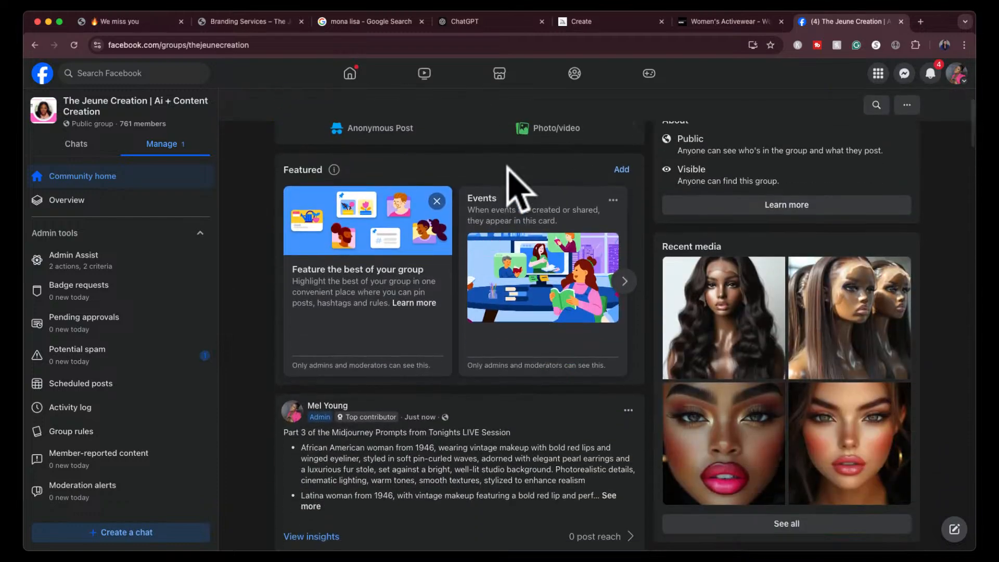
scroll(476, 180, up, 2)
- Start a new group post with the heading "Part 4 of the Midjourney Prompts from Tonights LIVE Session"
click(470, 151)
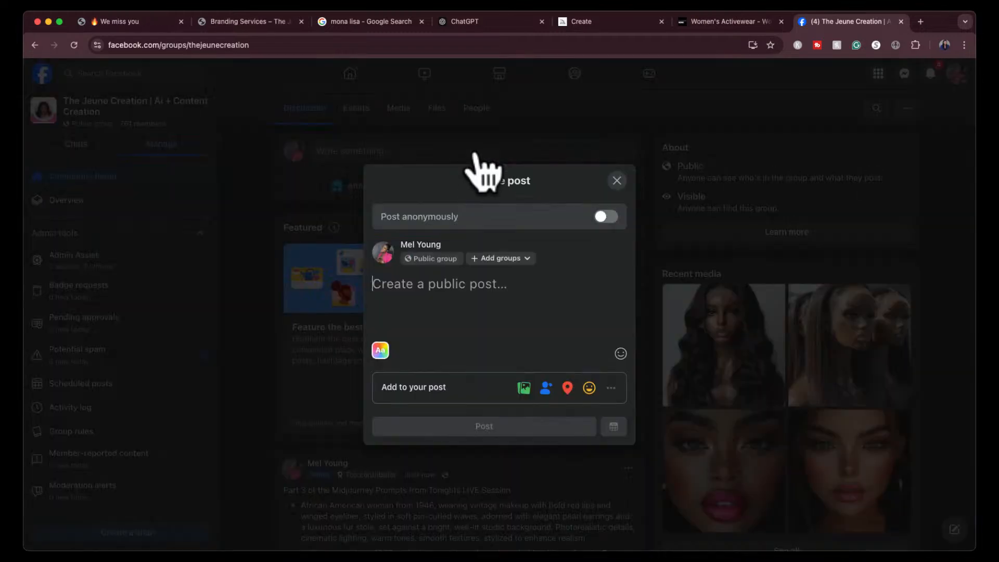
text(Pa)
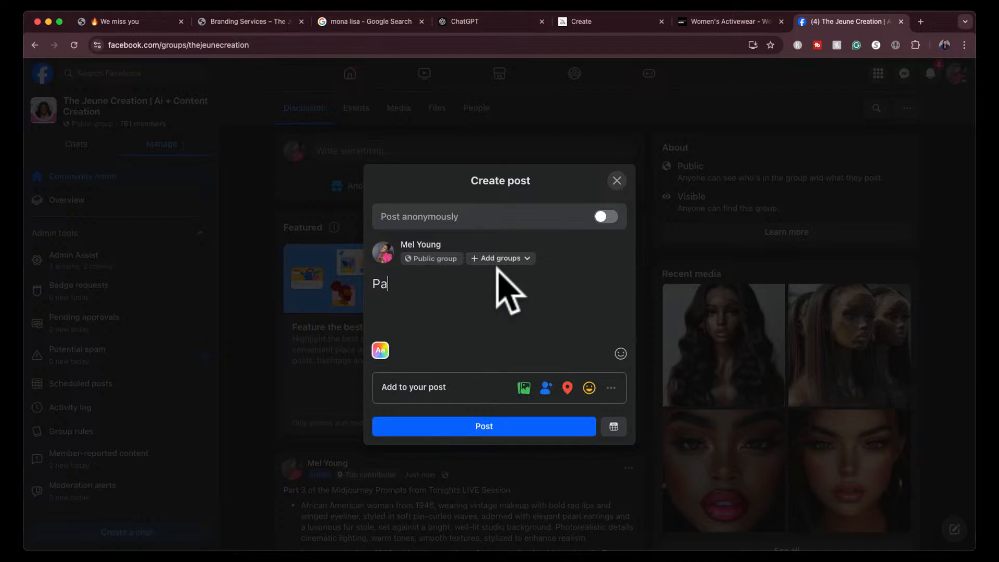
text(rt 4 of the Midjourney )
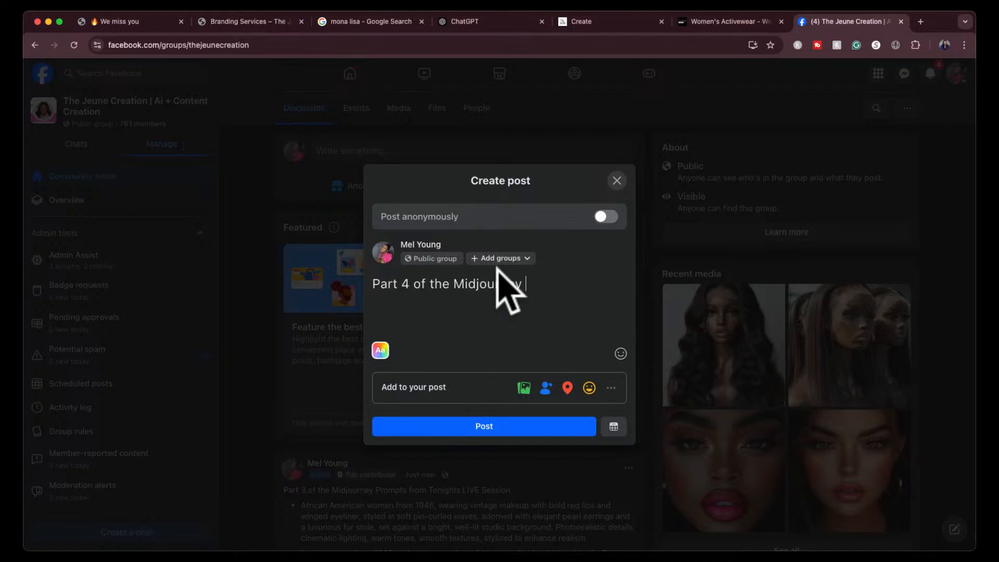
text(Prompts from Tonight)
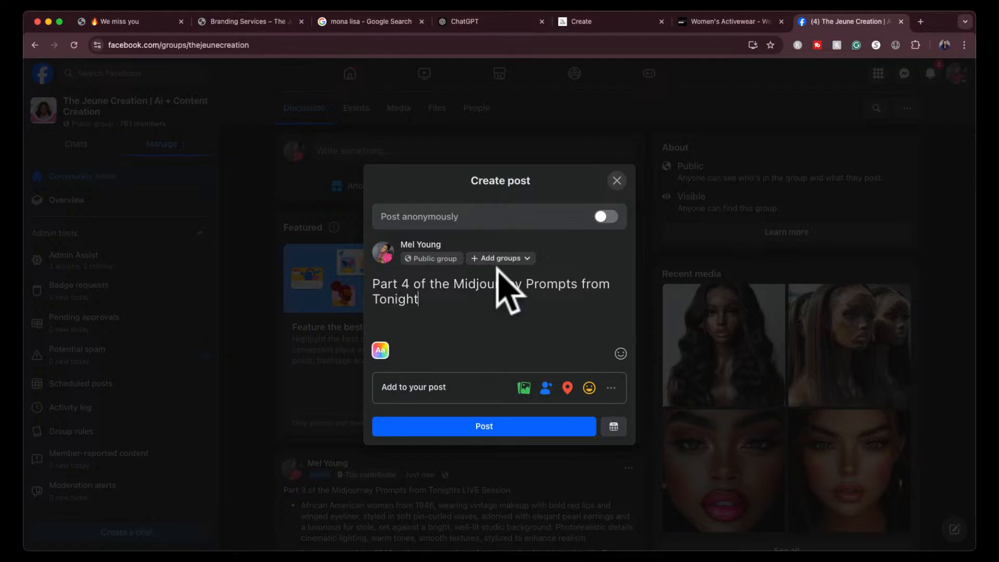
text(s LIVE Sessi)
key(alt+shift+Left)
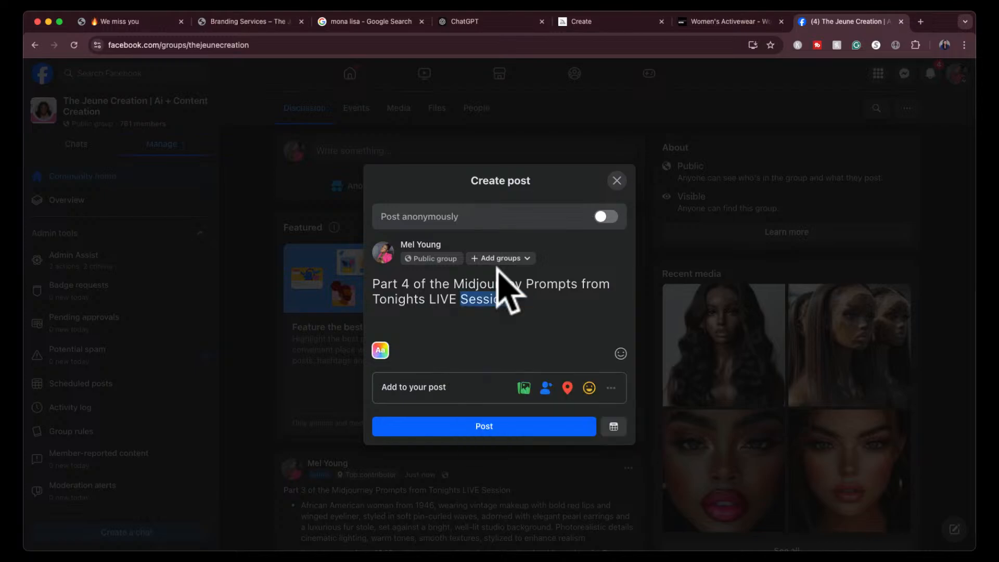
key(BackSpace)
text(Session)
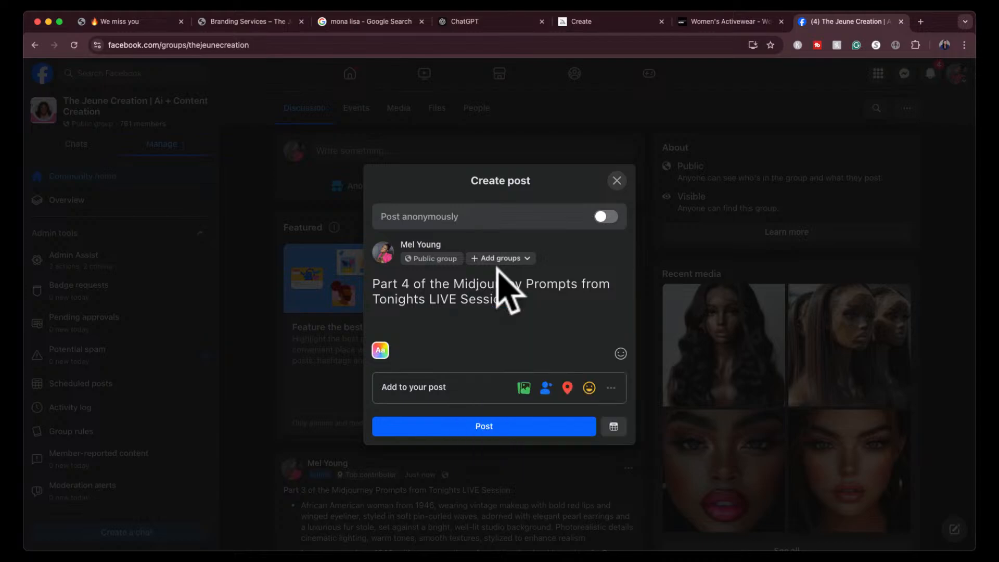
- Paste the copied prompt list below the post's heading, check it through to the Black Athleisure prompt, and publish the post
key(super+v)
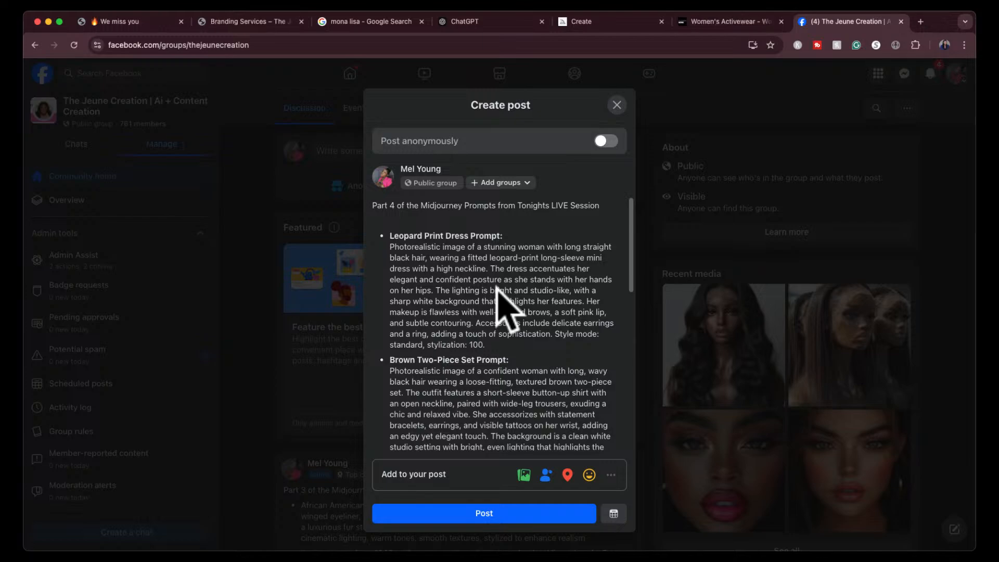
scroll(469, 400, down, 10)
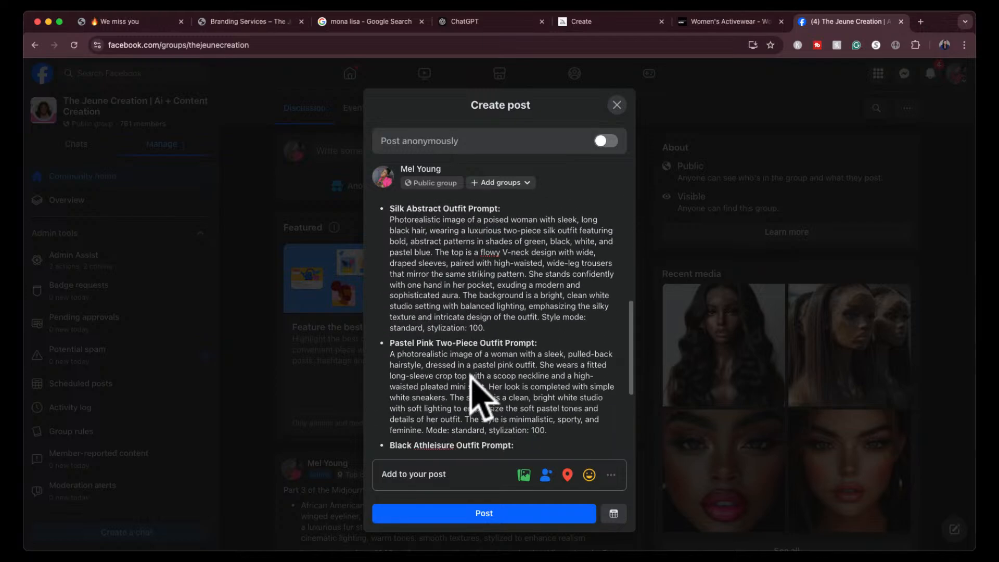
scroll(470, 374, down, 3)
scroll(471, 382, up, 3)
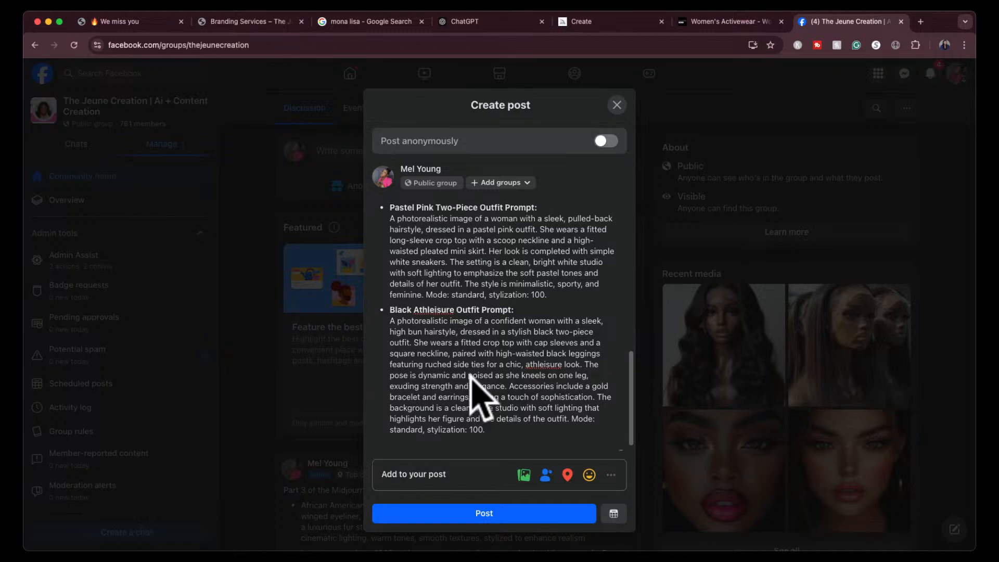
scroll(470, 382, up, 10)
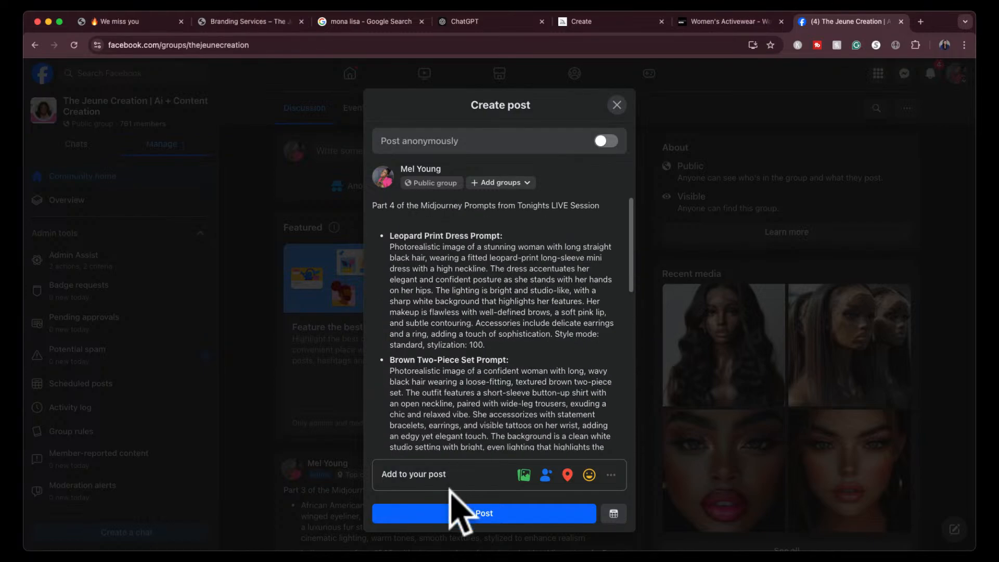
click(458, 513)
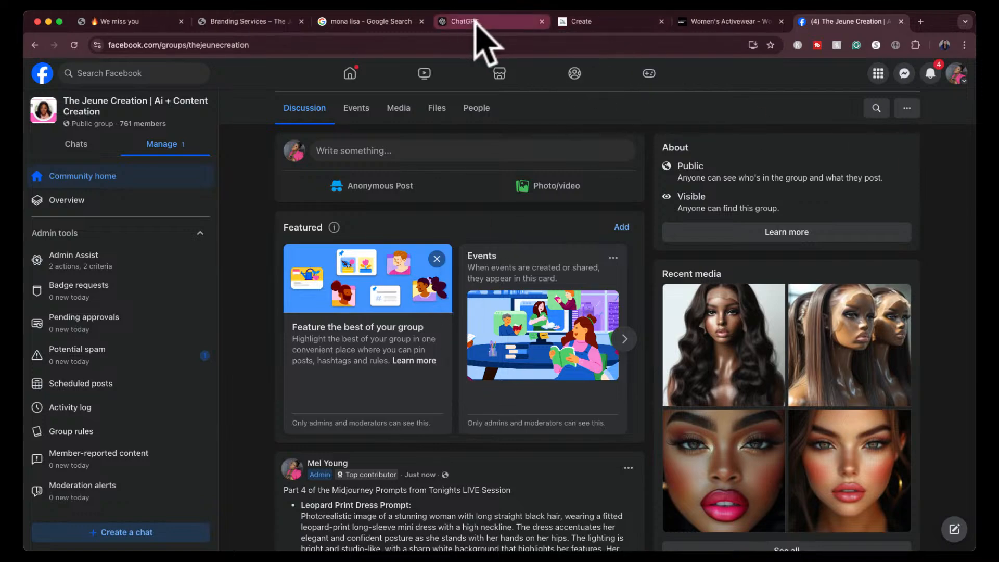
- Switch to Midjourney's Explore gallery and view the blue COMEX paint can mascot image with its prompt
click(593, 26)
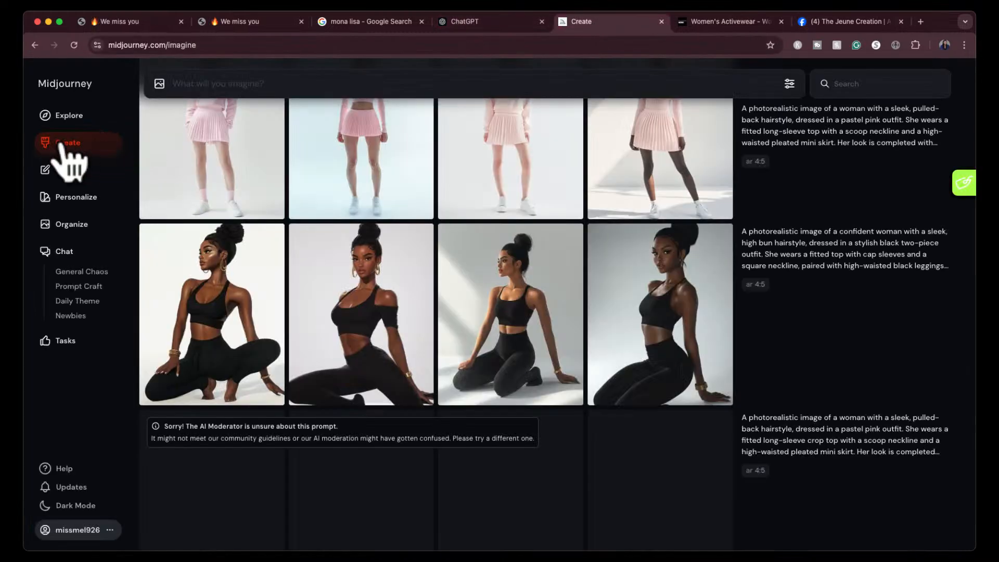
click(61, 115)
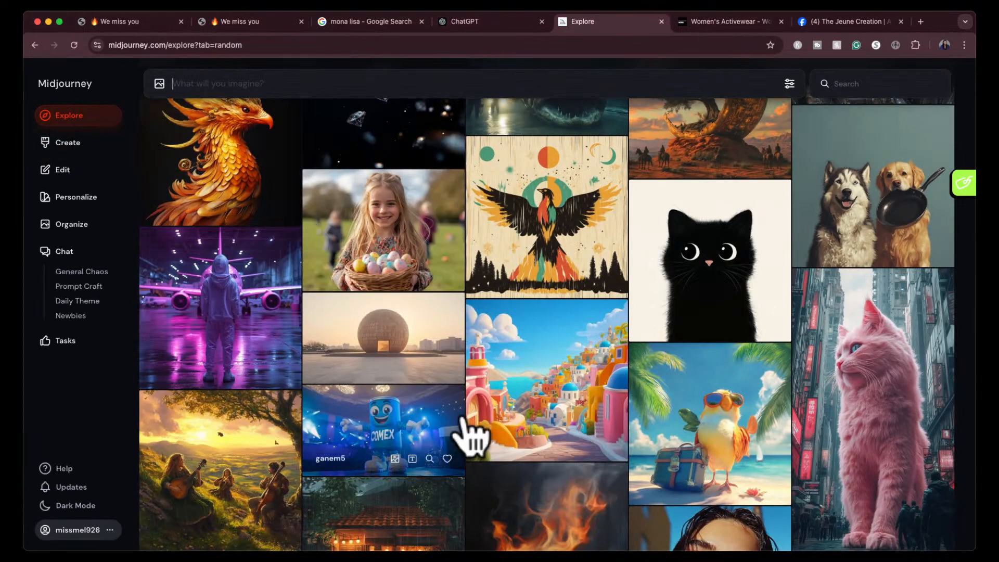
click(399, 414)
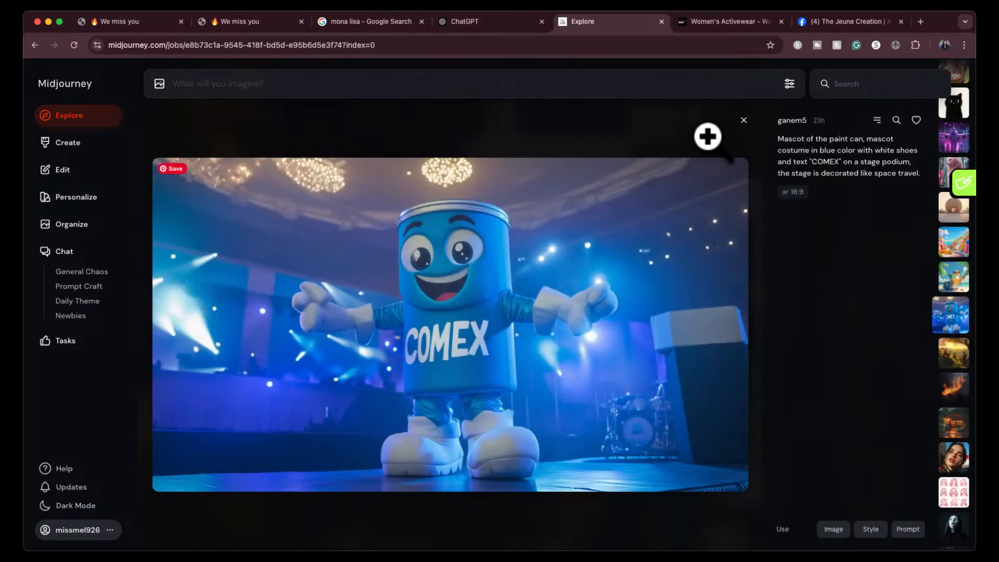
click(742, 121)
- Browse further through the Explore gallery and view the female police officer image with its prompt
scroll(517, 354, down, 3)
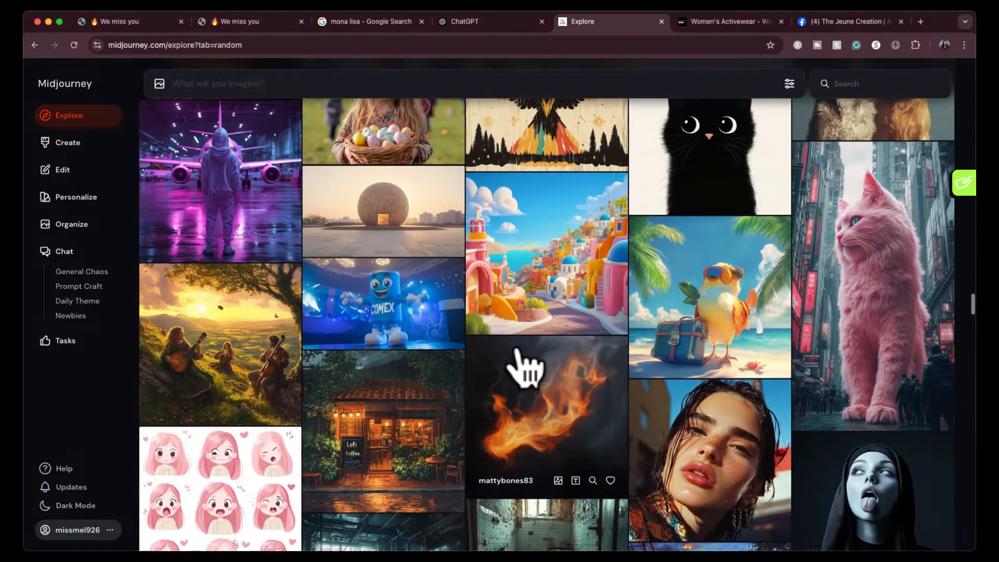
scroll(523, 369, down, 7)
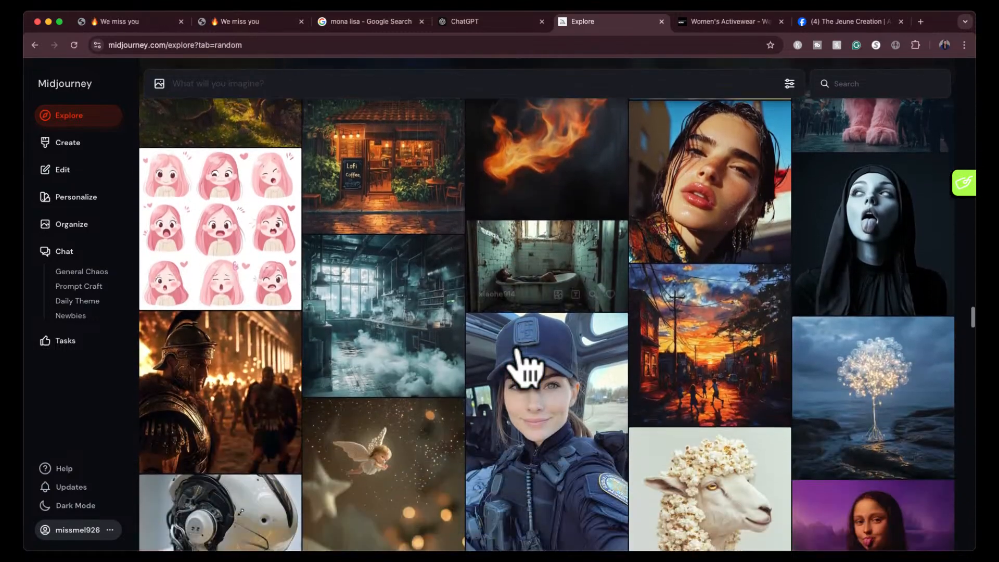
scroll(523, 370, down, 3)
click(550, 287)
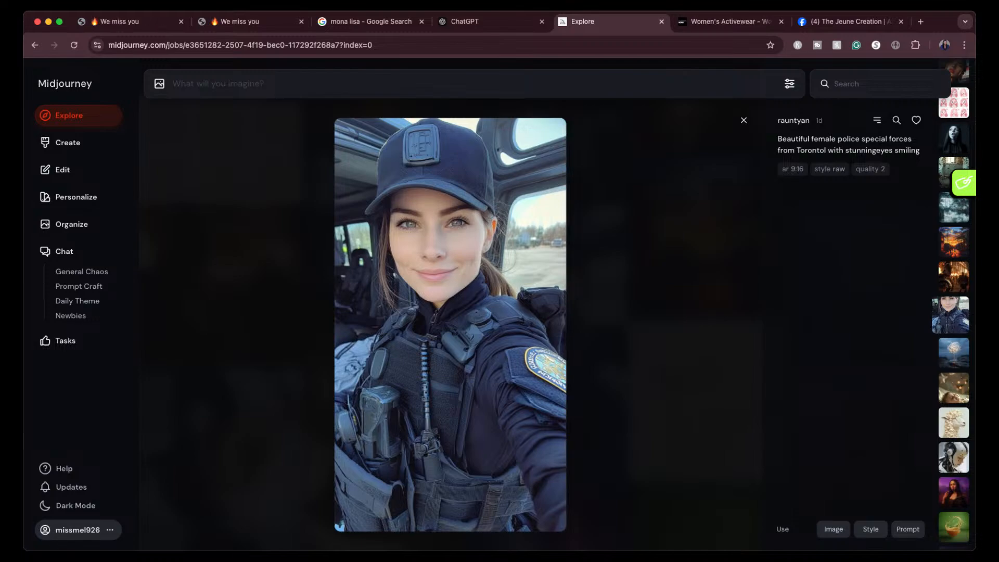
click(744, 120)
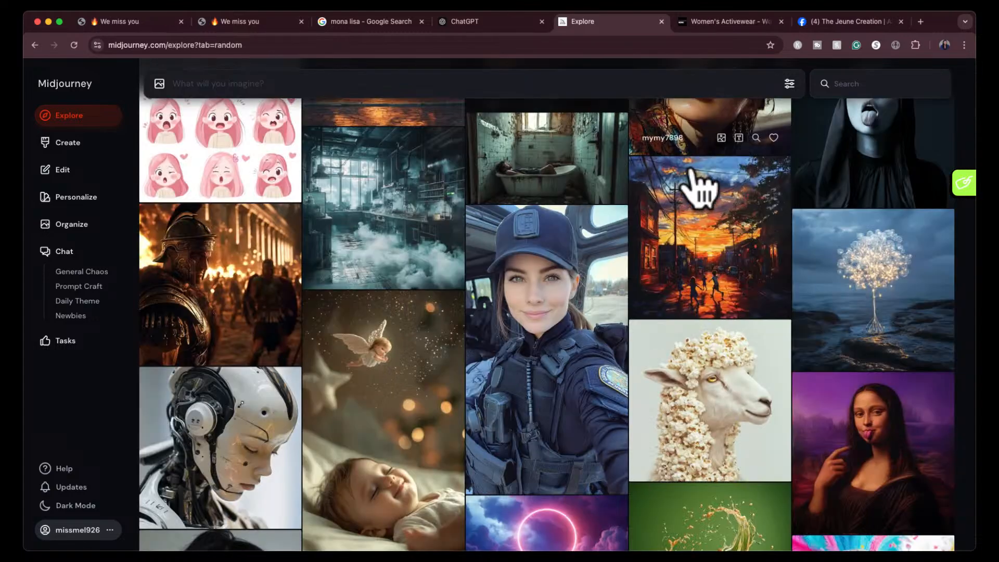
- Find and enlarge the image of the mirror among pastel pink roses, and capture a screenshot of just the picture
scroll(598, 330, down, 5)
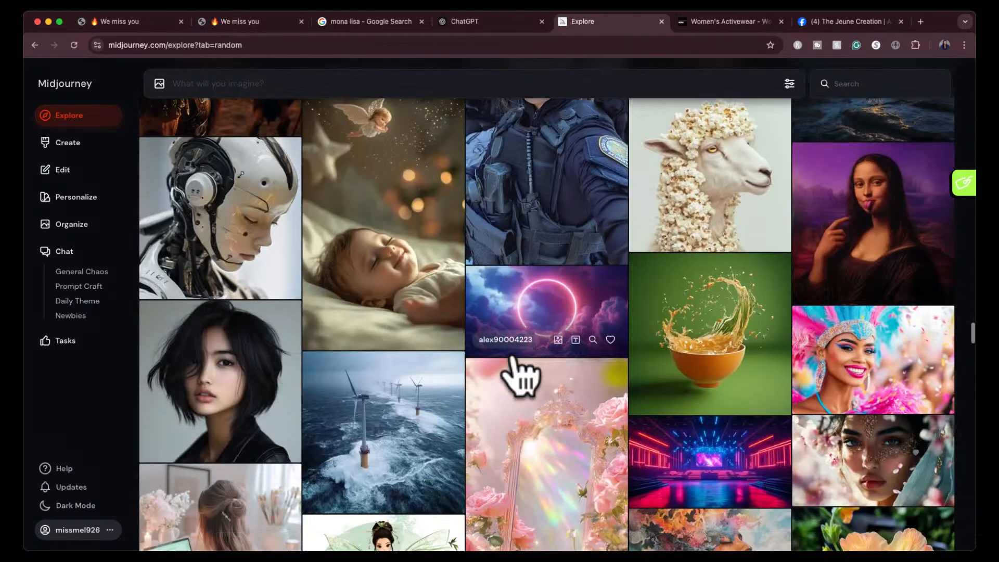
scroll(520, 375, down, 3)
scroll(520, 375, up, 2)
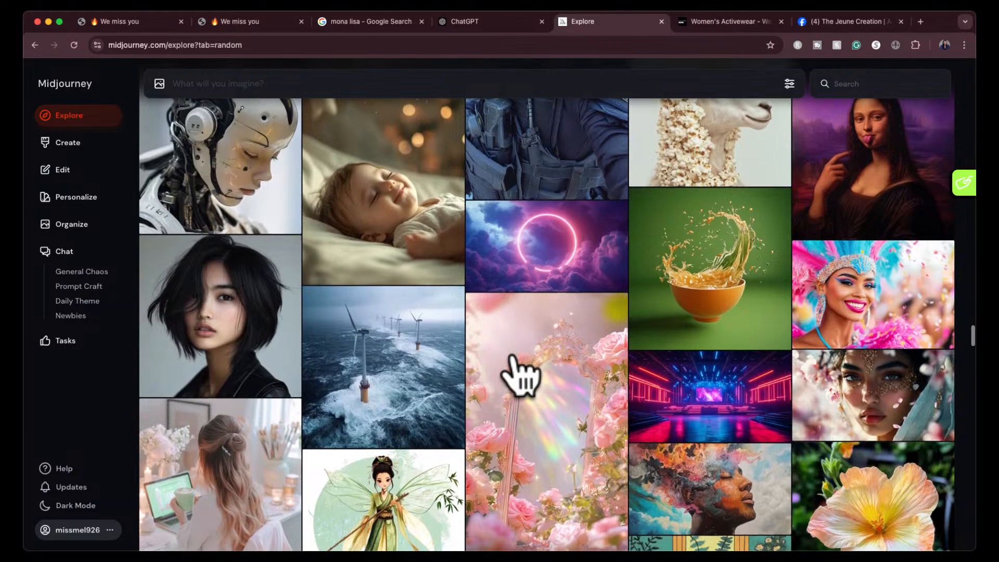
scroll(517, 372, down, 3)
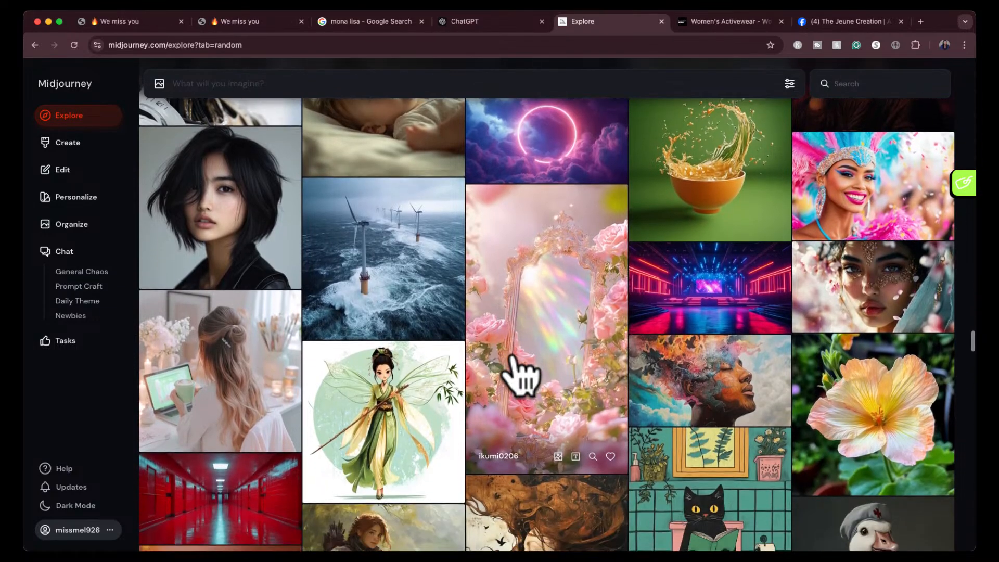
click(532, 315)
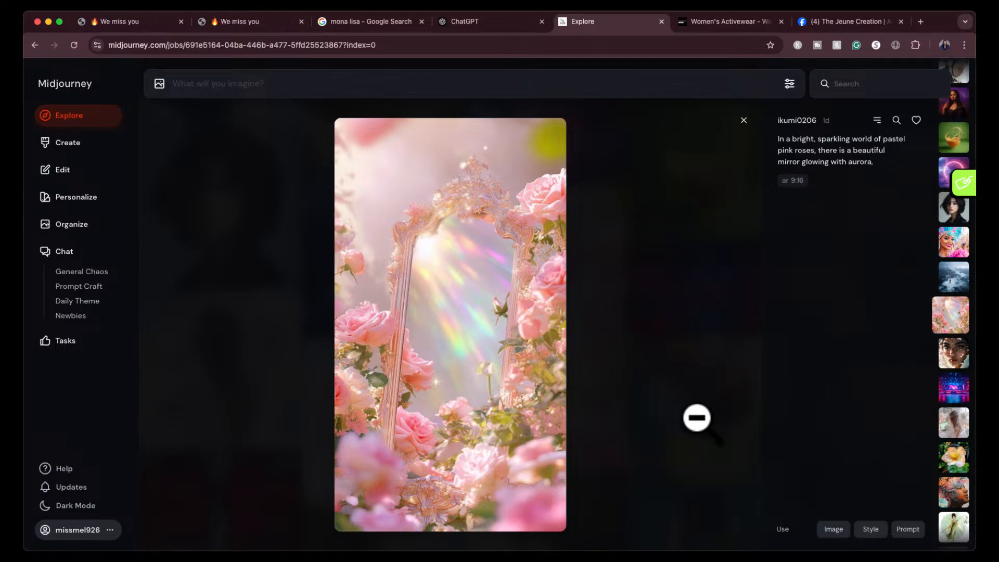
key(super+shift+4)
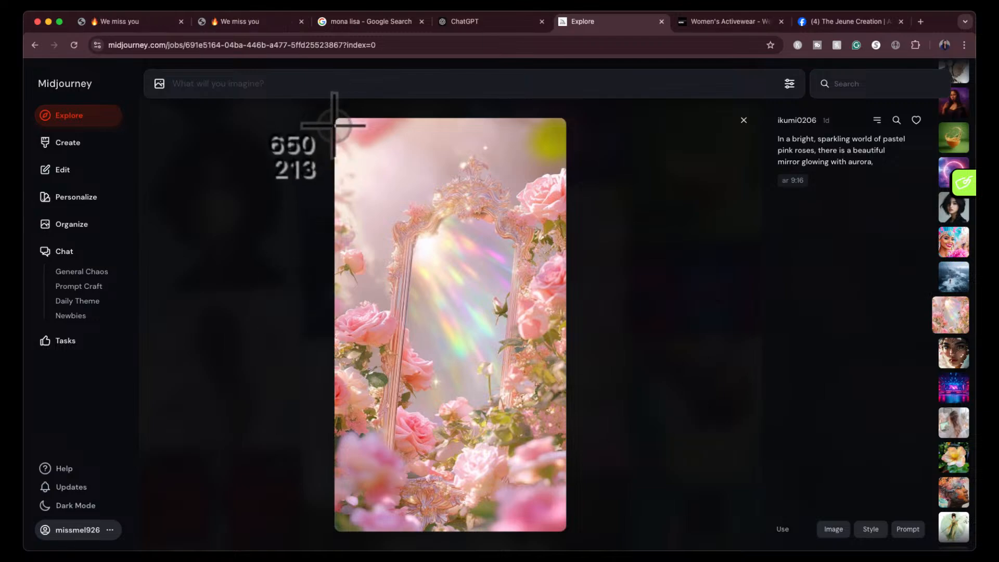
drag(334, 125, 565, 531)
- Start a new chat in ChatGPT, and return to the Midjourney Explore gallery with the enlarged rose mirror image closed
click(489, 16)
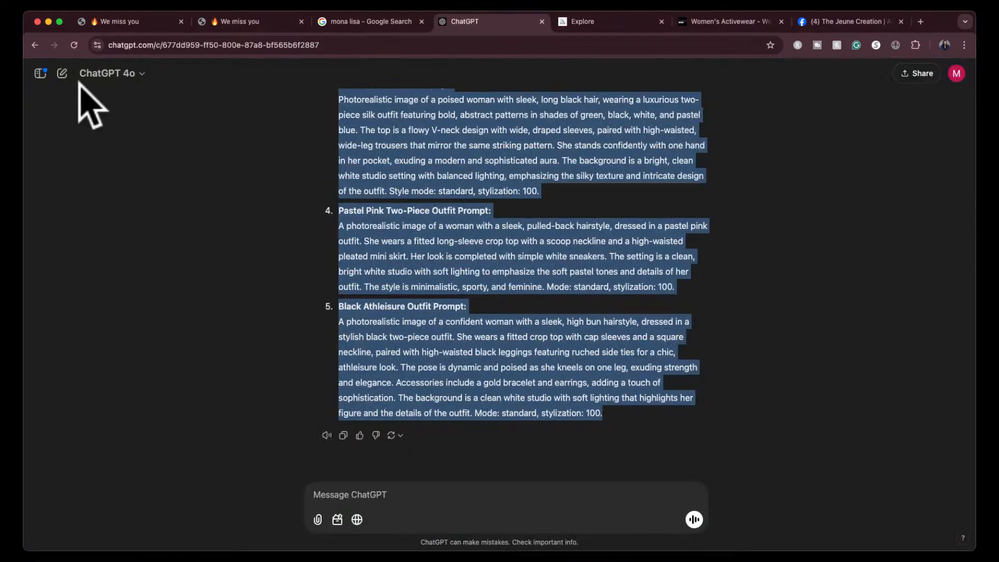
click(61, 73)
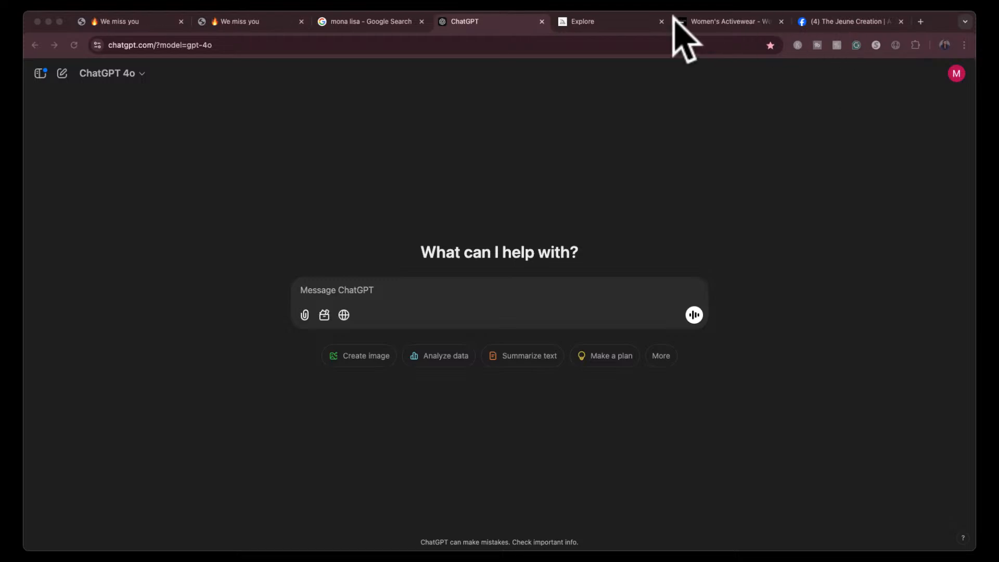
click(598, 22)
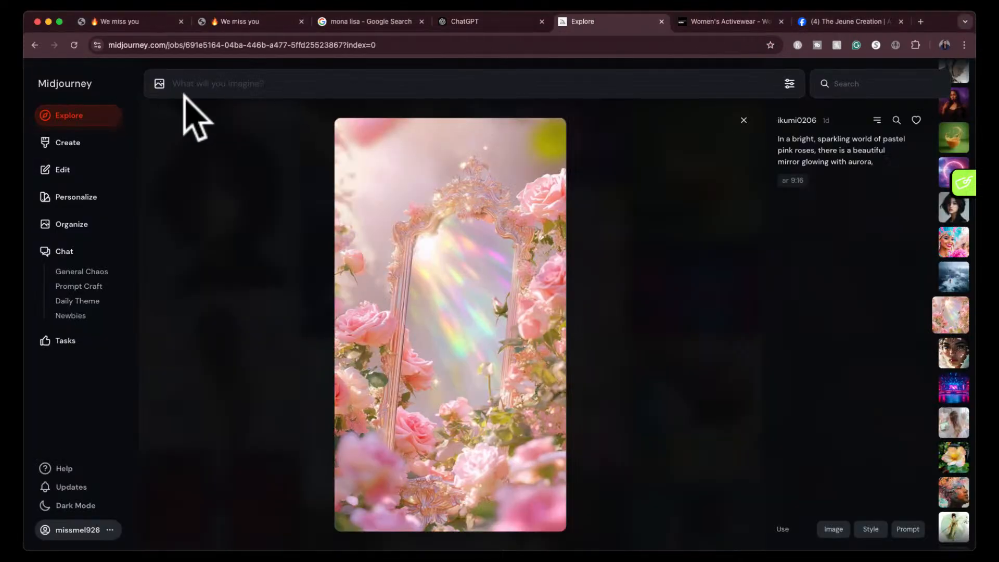
click(743, 120)
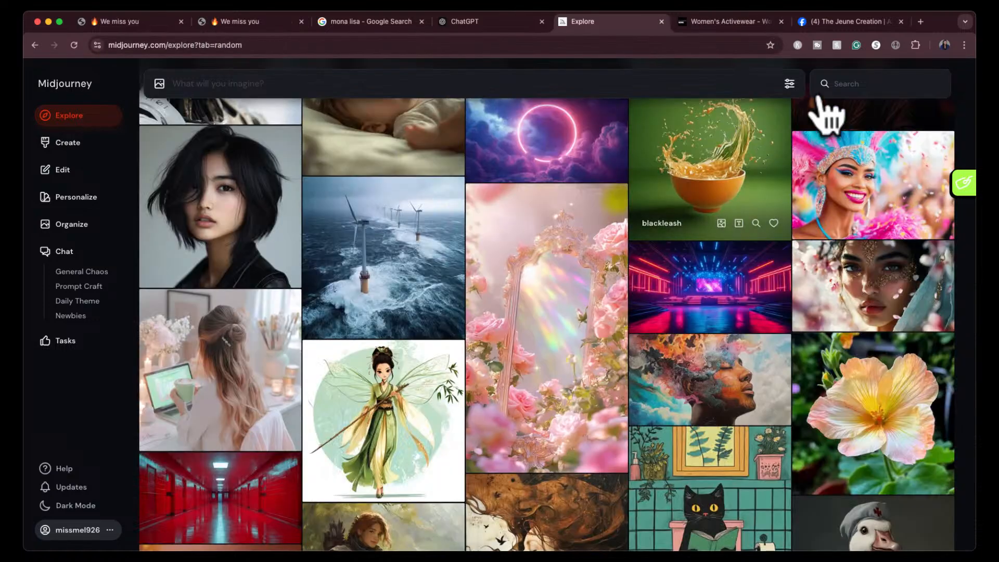
- Search Midjourney's Explore gallery for "valentines day" and browse the matching images
click(844, 85)
text(v)
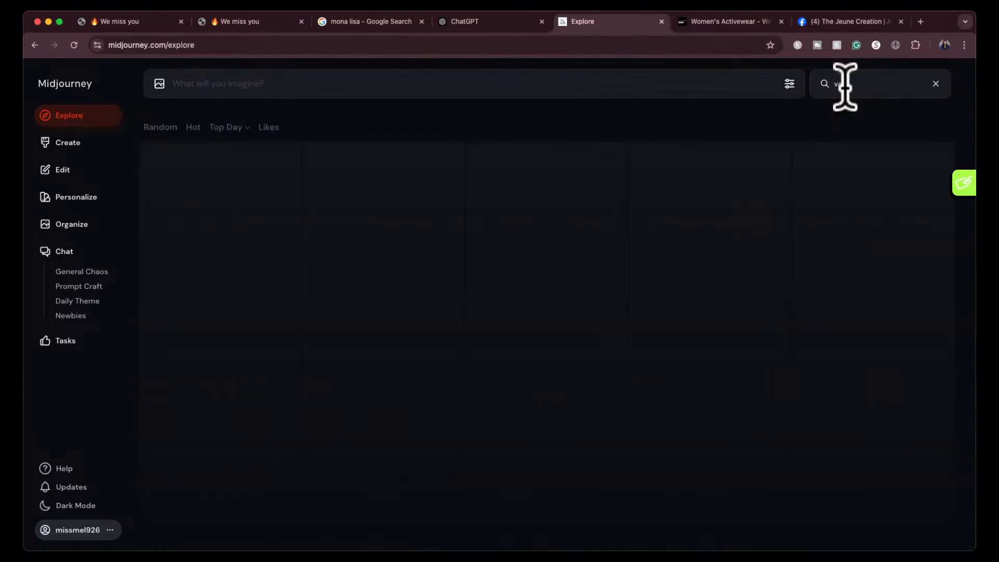
text(alentines day)
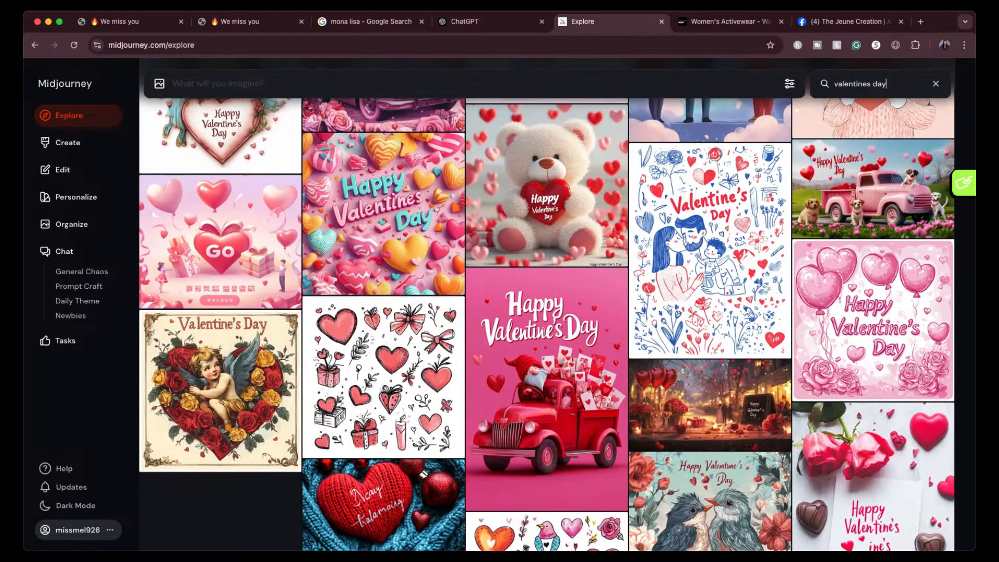
scroll(497, 364, down, 15)
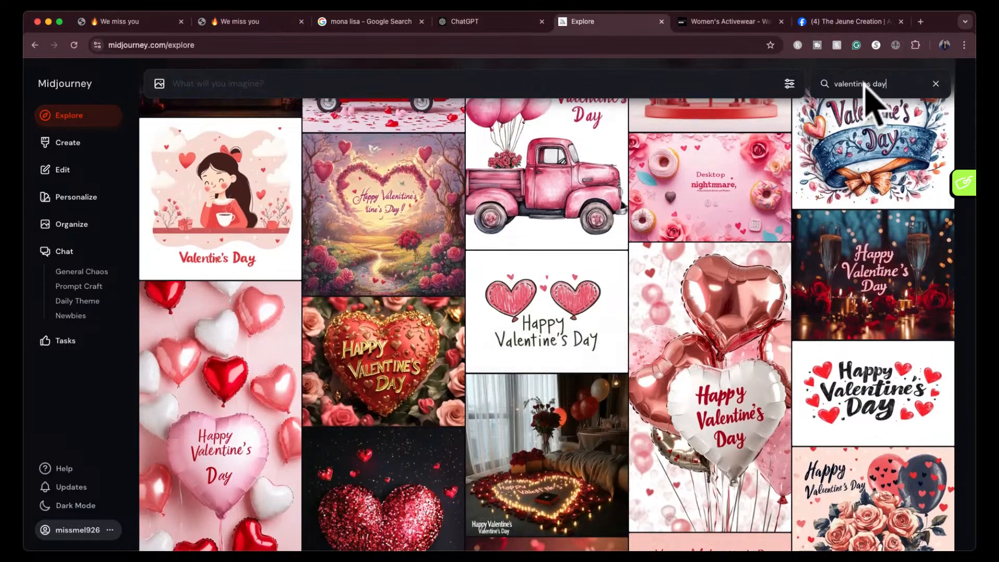
- Shorten the gallery search to "valentine" and browse the matching images
drag(866, 84, 923, 81)
key(BackSpace)
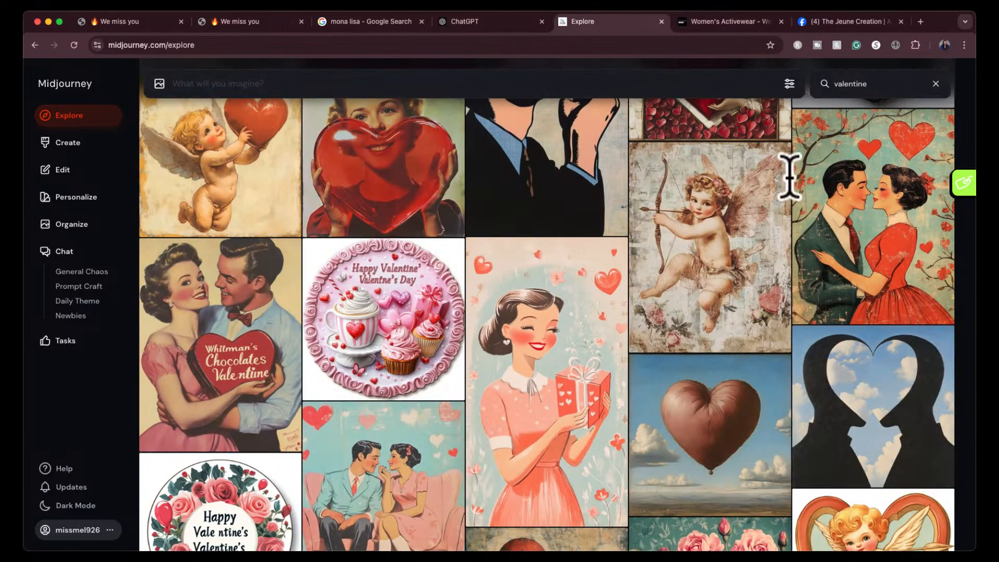
scroll(754, 234, down, 10)
scroll(718, 315, down, 15)
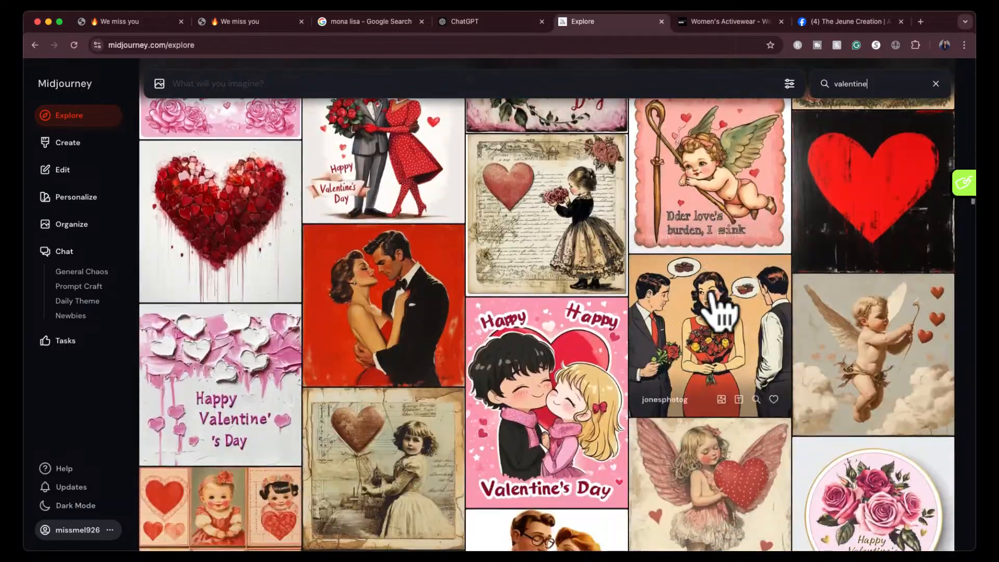
scroll(719, 314, down, 15)
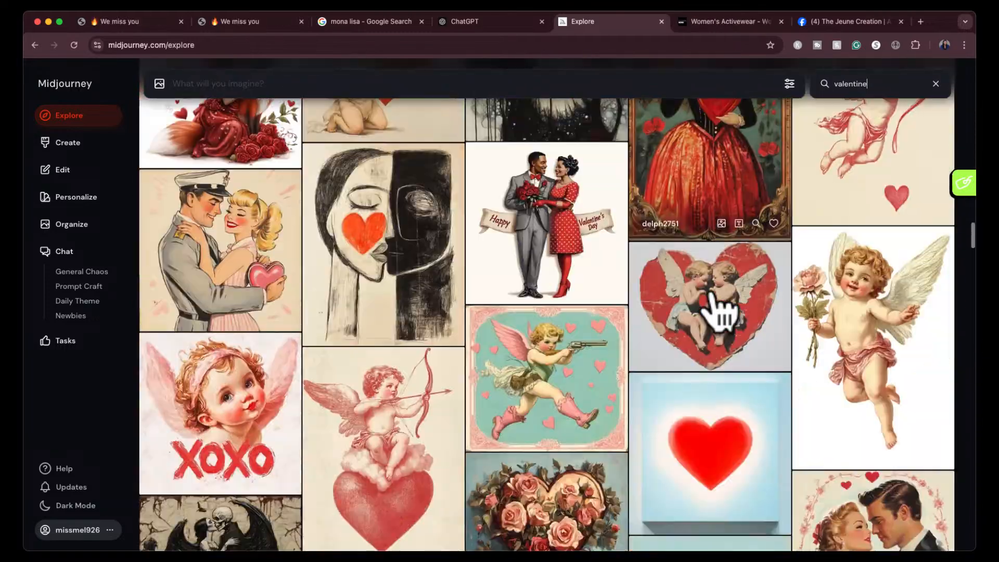
scroll(719, 313, up, 20)
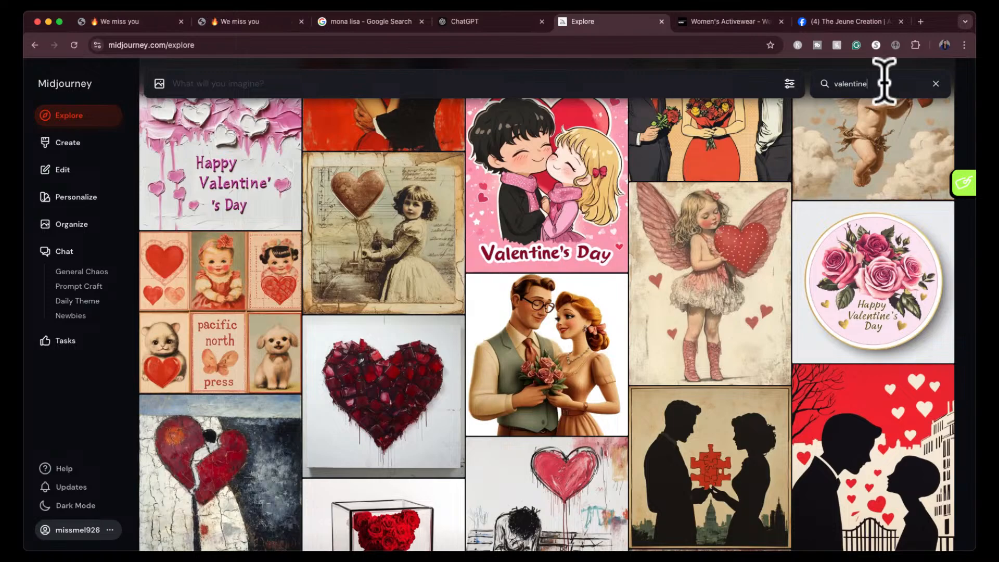
- Search the gallery for "valentines woman" and view the image of the woman holding red heart balloons with its prompt
text(s woman)
scroll(759, 239, down, 4)
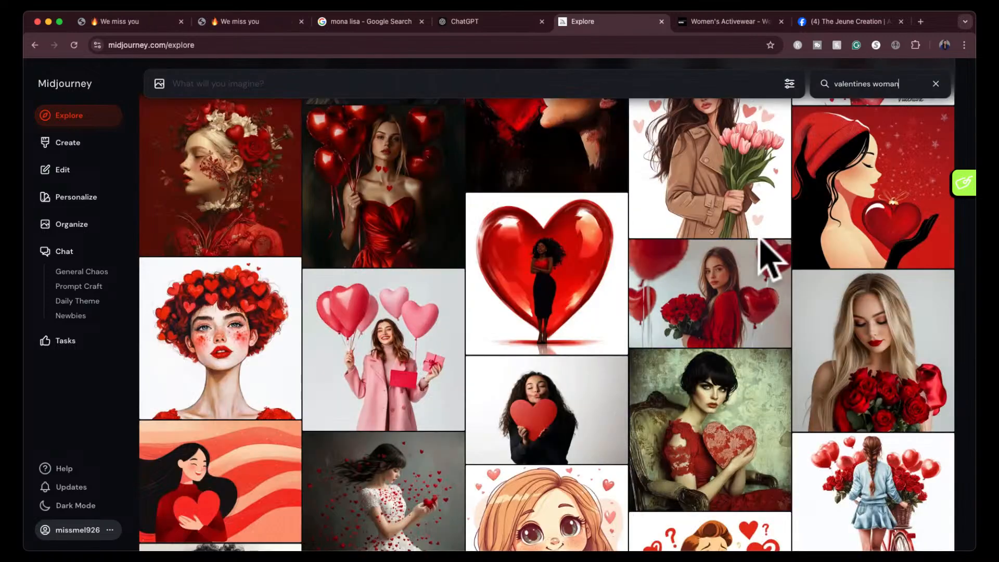
scroll(770, 260, up, 3)
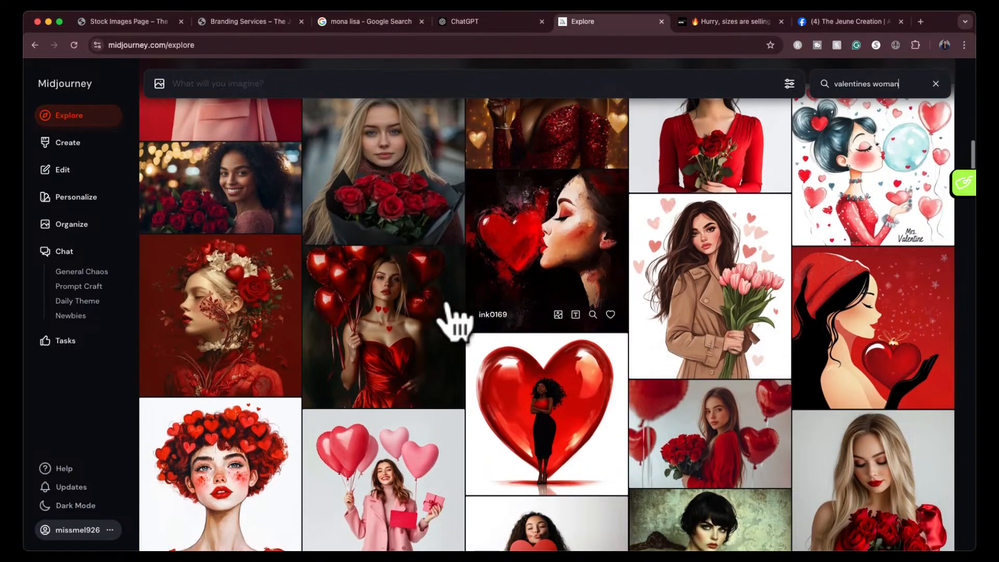
click(424, 335)
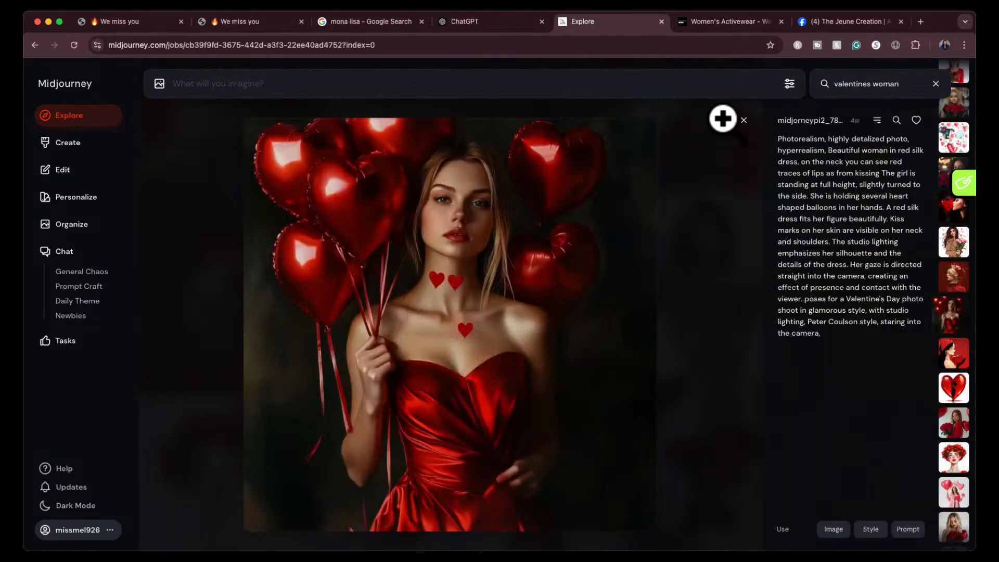
click(744, 120)
- Find and enlarge the image of the woman holding red hearts among roses, and capture a screenshot of just the picture
scroll(556, 238, up, 6)
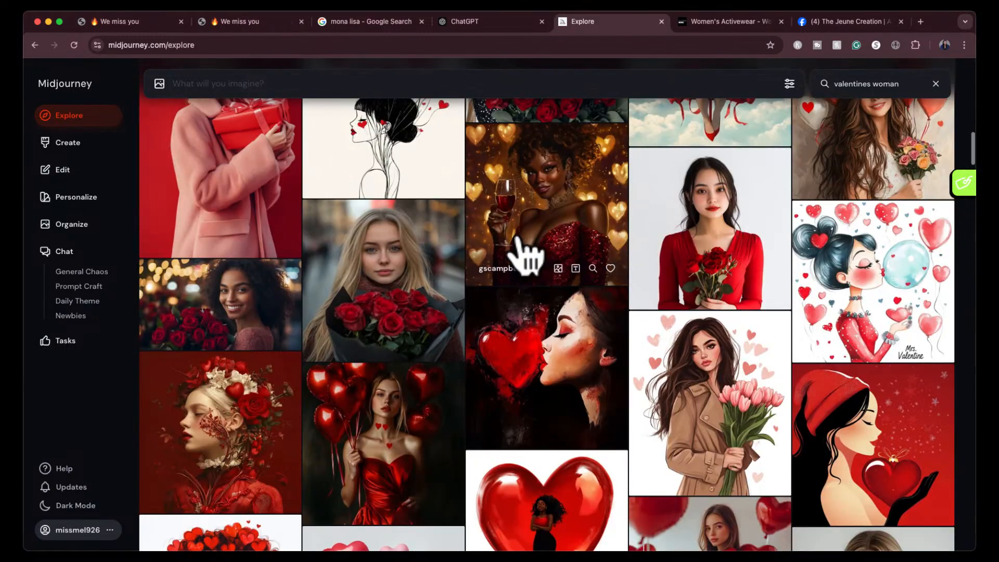
scroll(521, 244, up, 8)
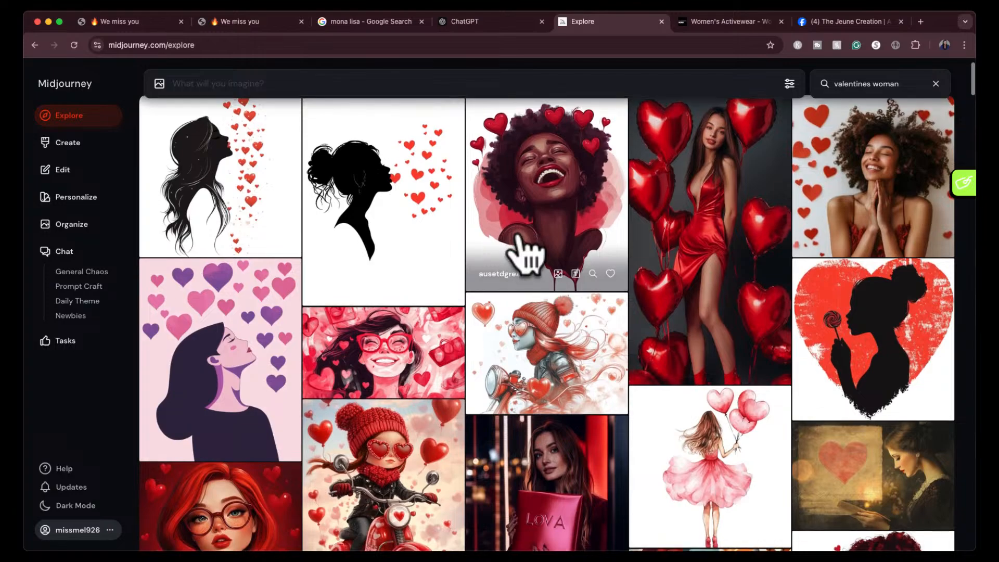
scroll(526, 255, down, 6)
scroll(526, 255, down, 10)
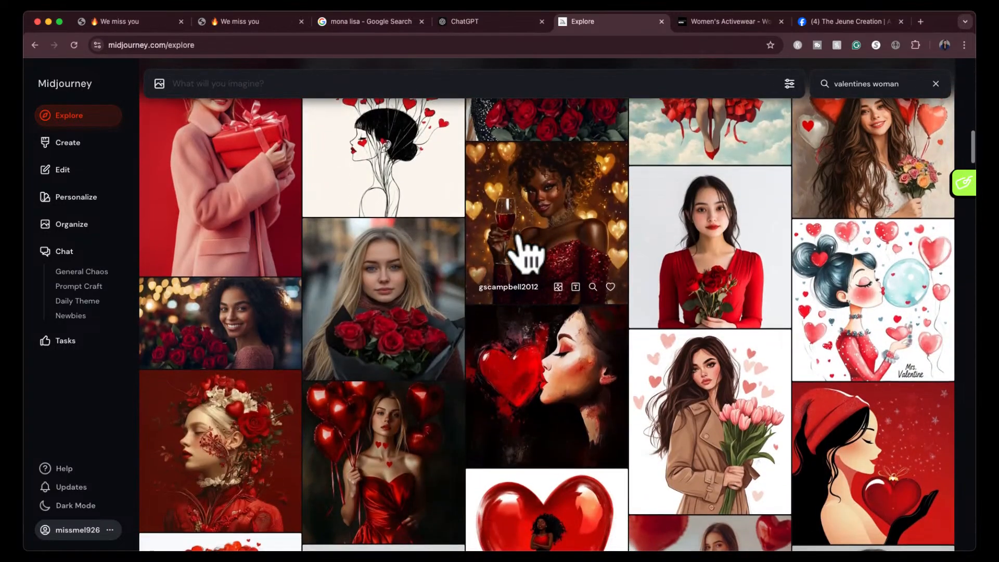
scroll(525, 255, down, 8)
scroll(525, 255, down, 10)
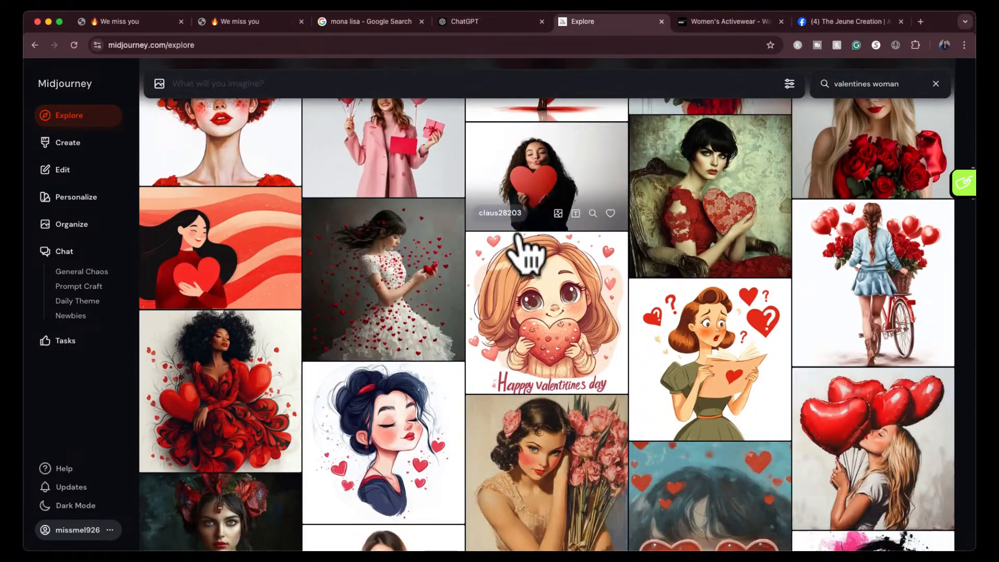
scroll(525, 255, down, 4)
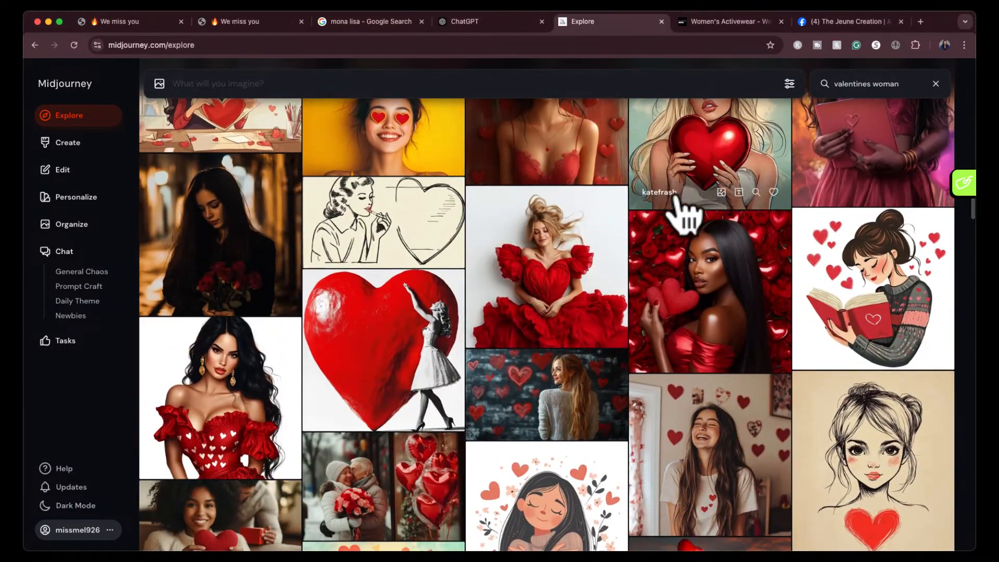
click(681, 254)
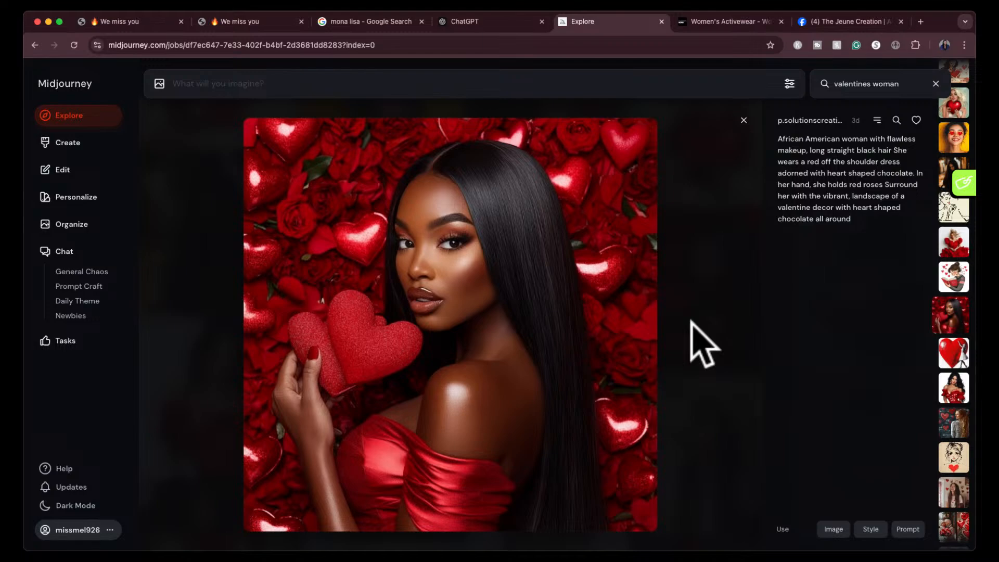
key(super+shift+4)
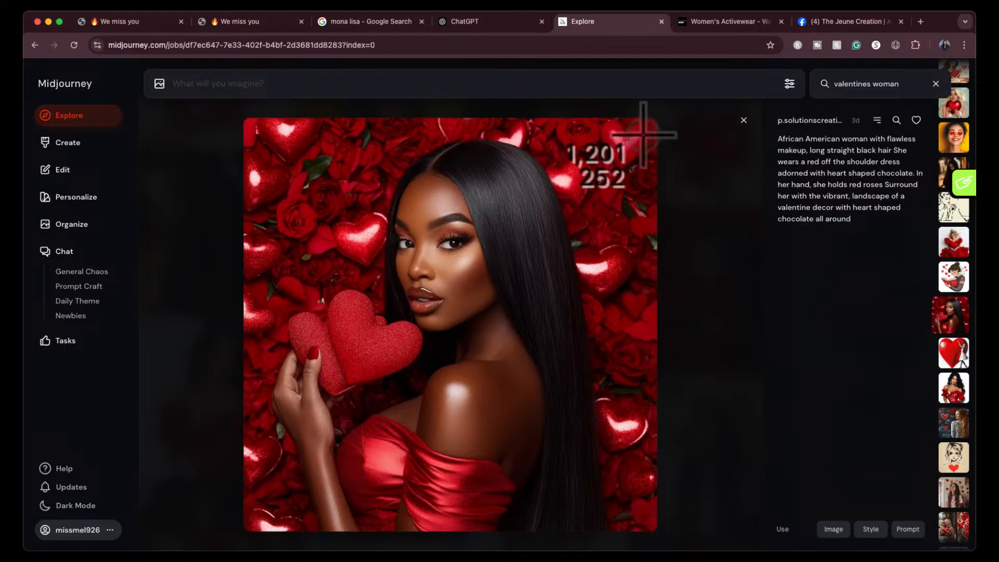
drag(640, 137, 246, 526)
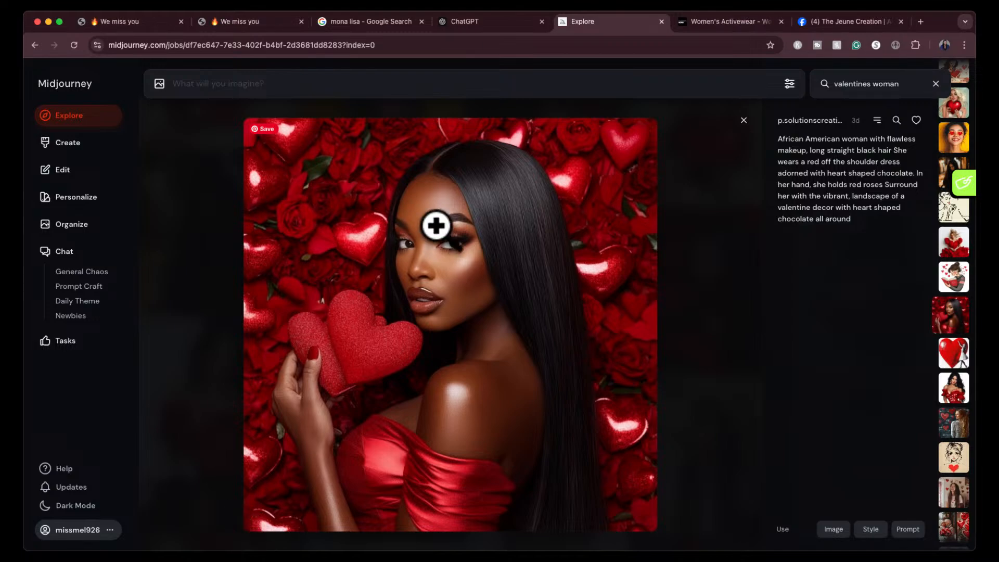
- Switch to the new ChatGPT chat, attach the screenshot, and send the request "midjourney prompt for this image"
click(508, 21)
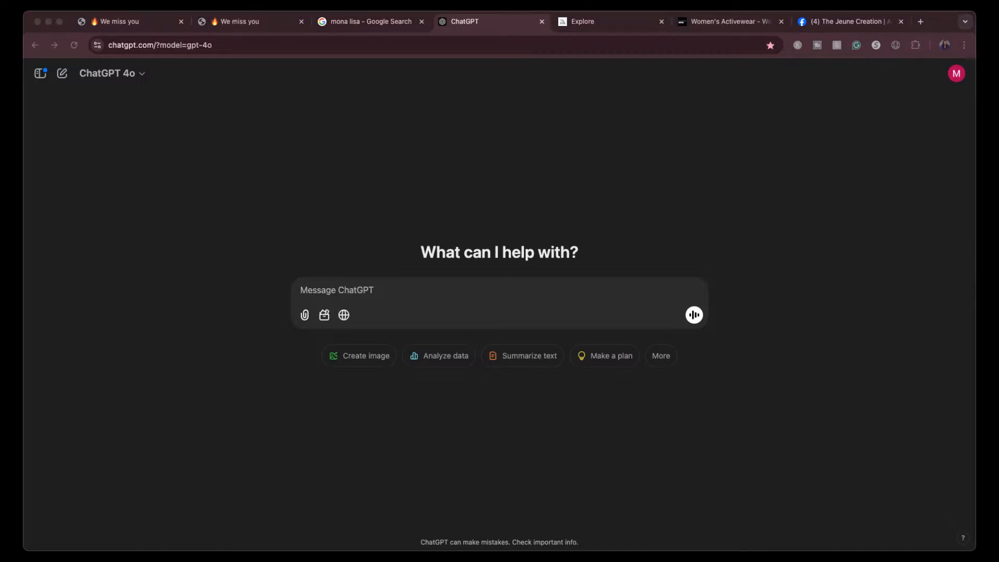
drag(509, 559, 527, 294)
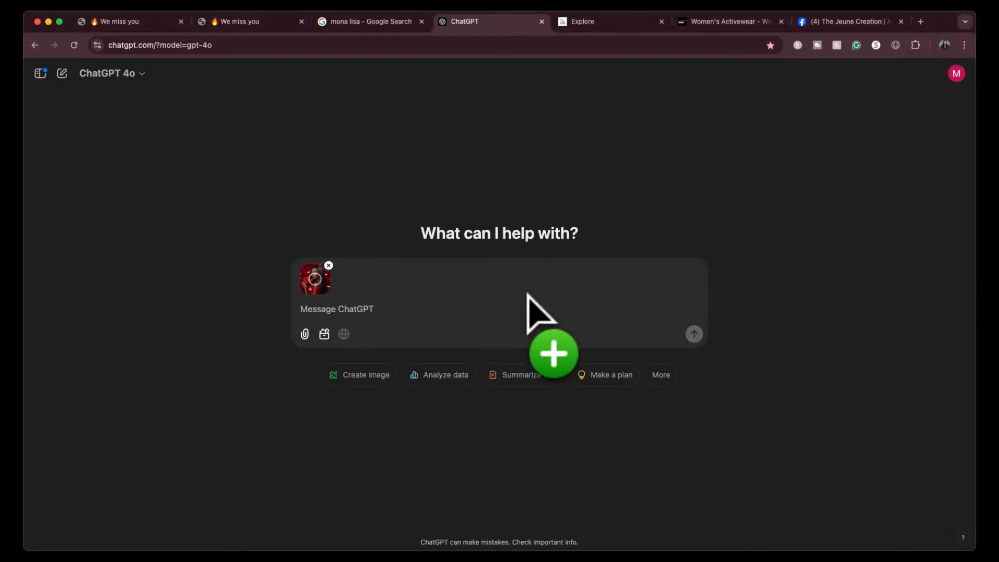
text(midj)
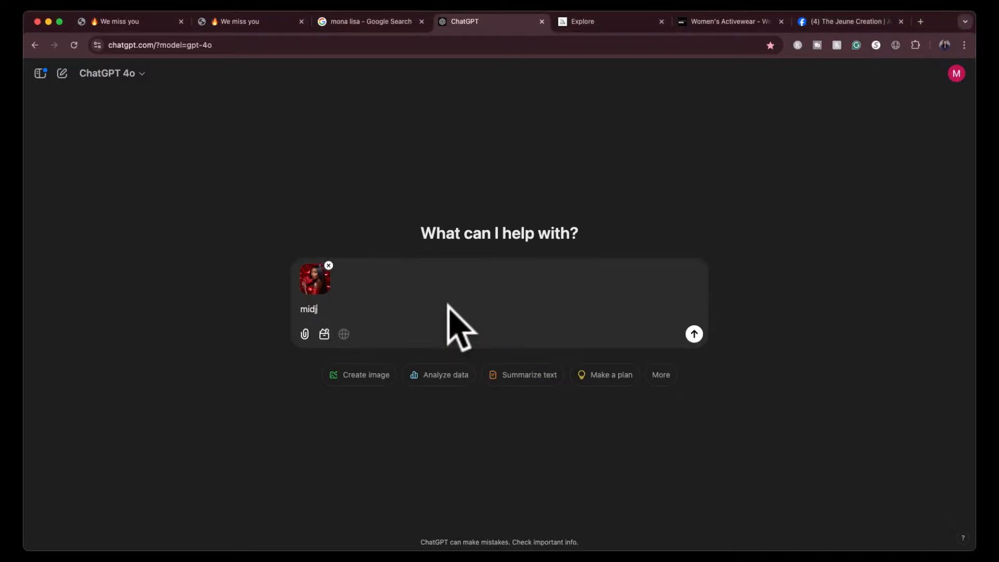
text(ourney prompt for this image)
key(Return)
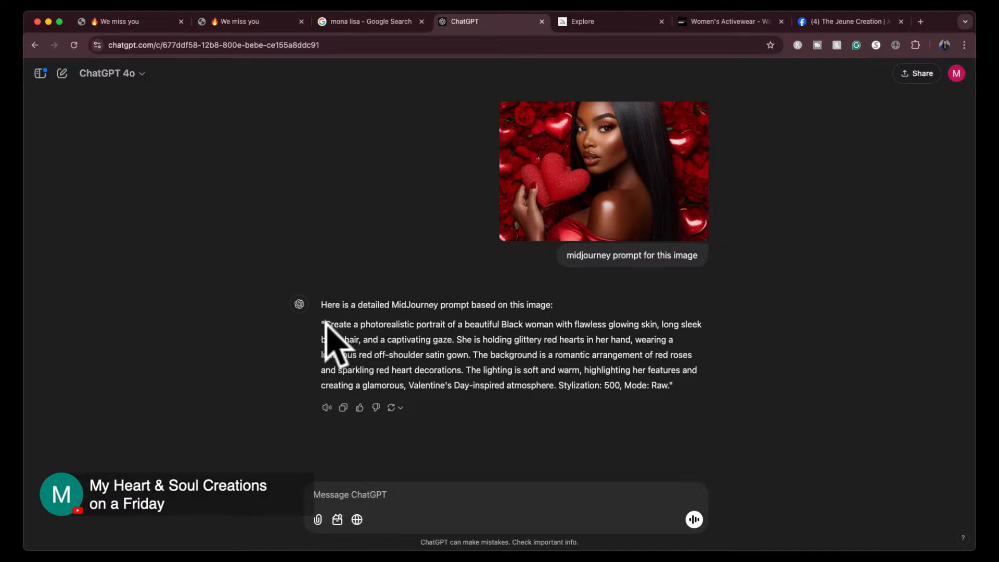
- Copy ChatGPT's prompt without its stylization and mode settings into Midjourney's prompt field, and go to the Create page
drag(325, 324, 557, 391)
key(super+c)
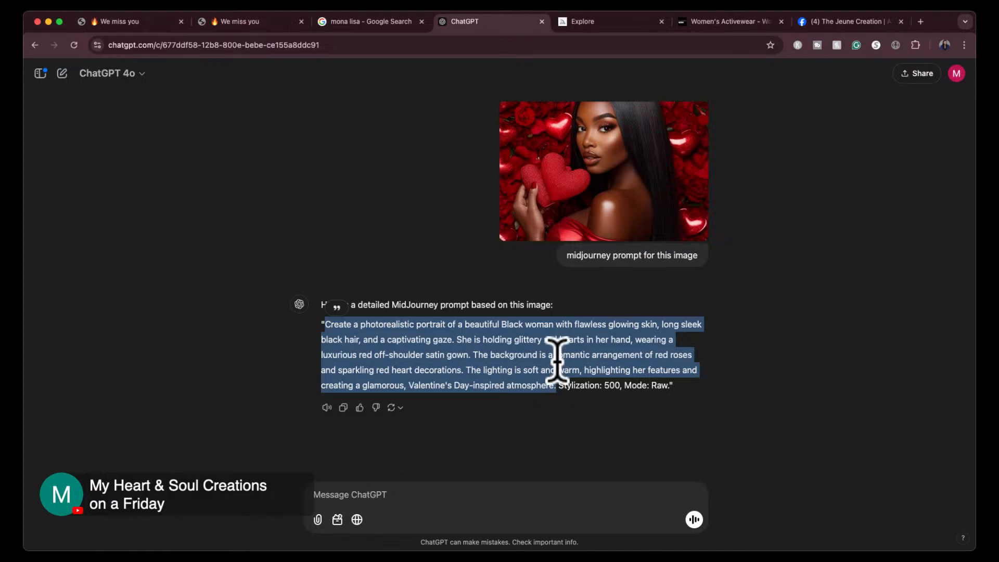
click(602, 22)
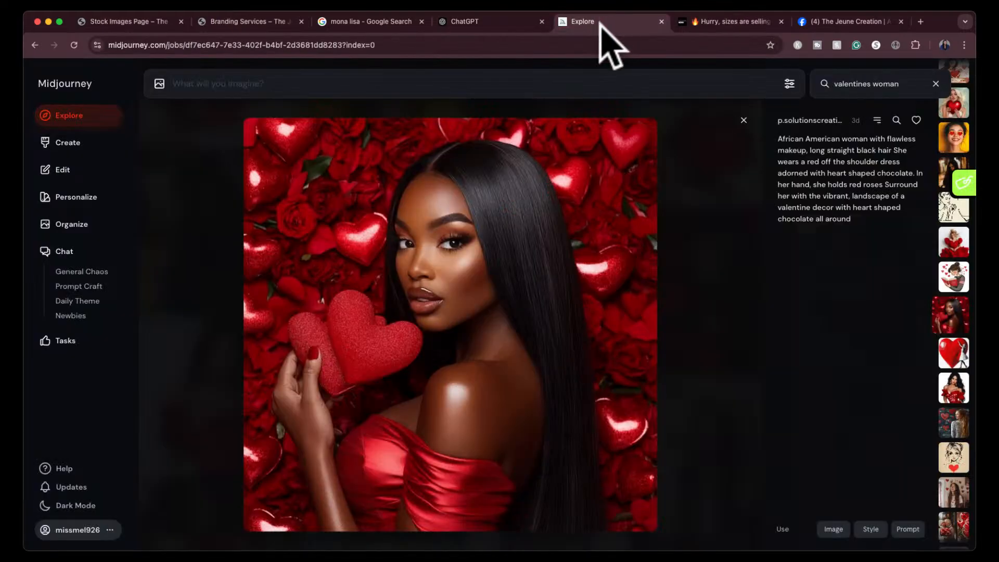
click(491, 83)
key(super+v)
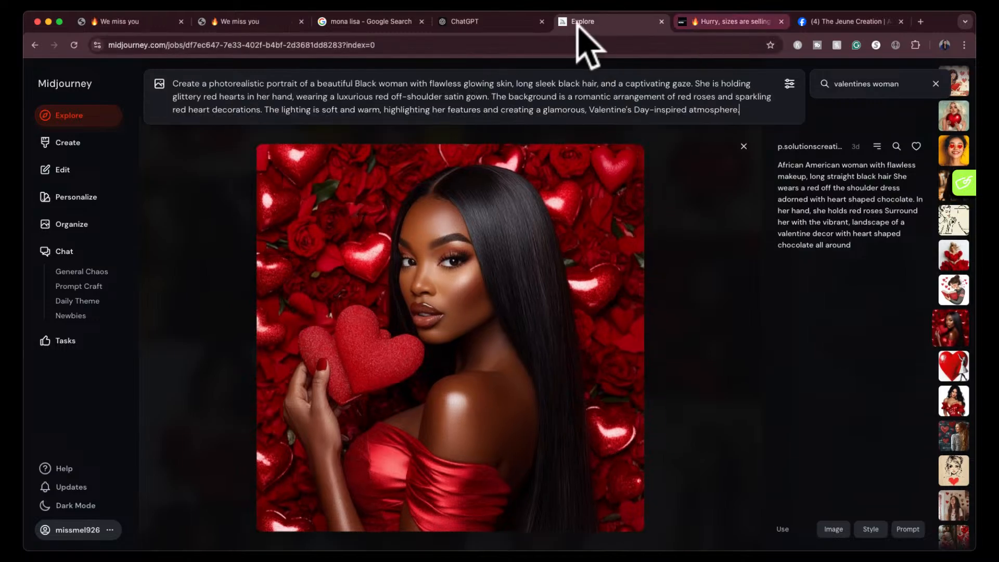
click(739, 158)
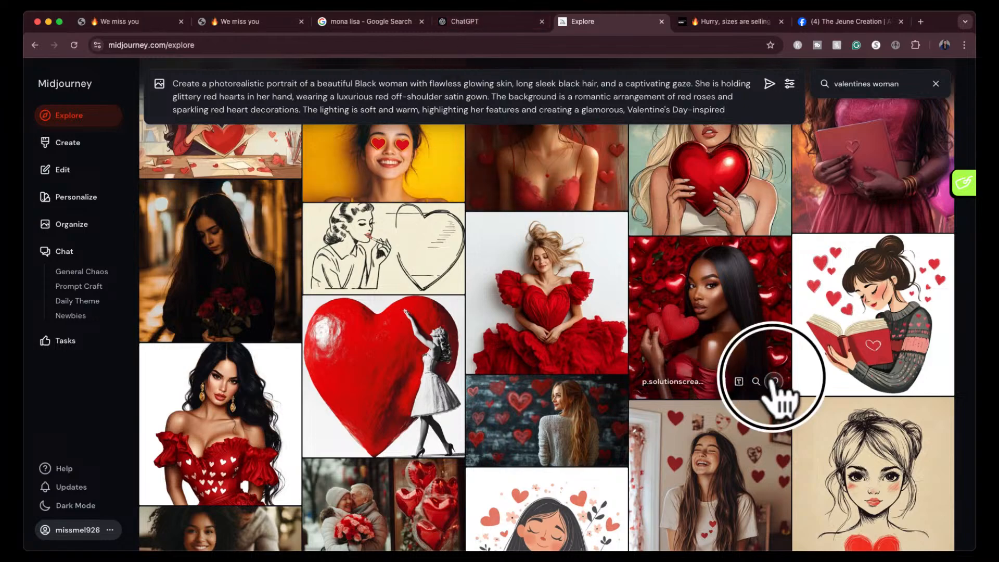
click(70, 143)
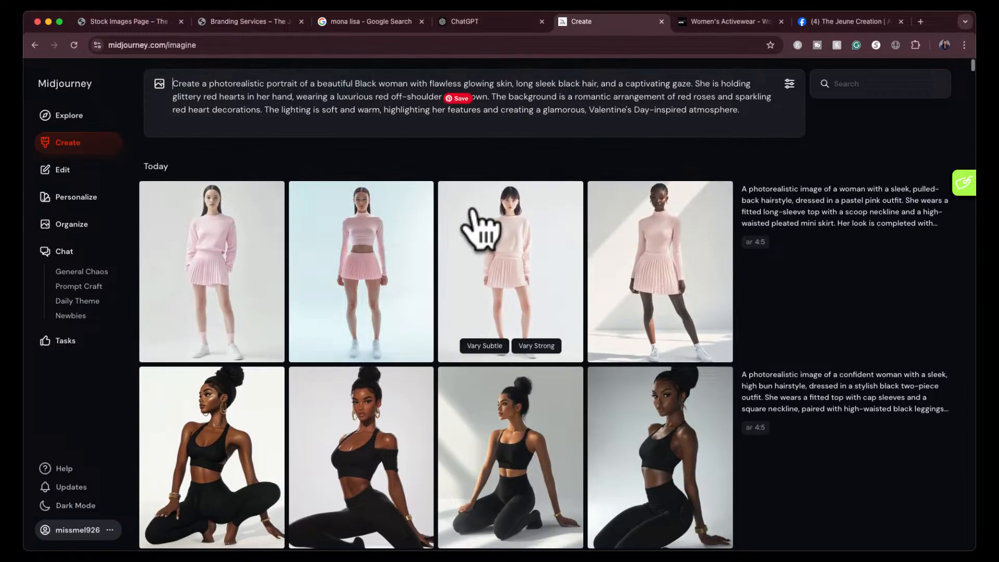
- Set Midjourney's mode to Raw and stylization to 500, as ChatGPT suggests, and generate the images from the pasted prompt
click(502, 21)
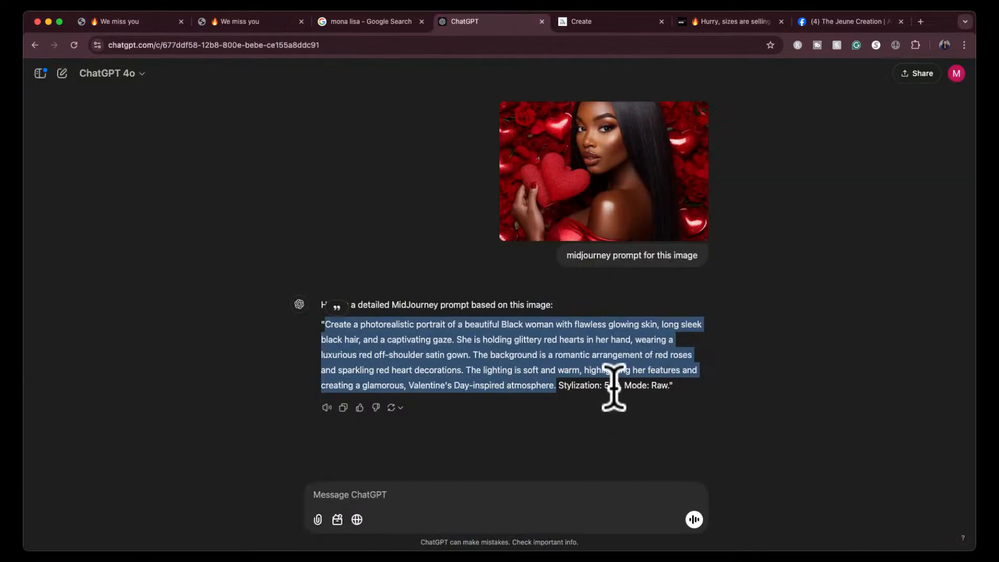
click(604, 21)
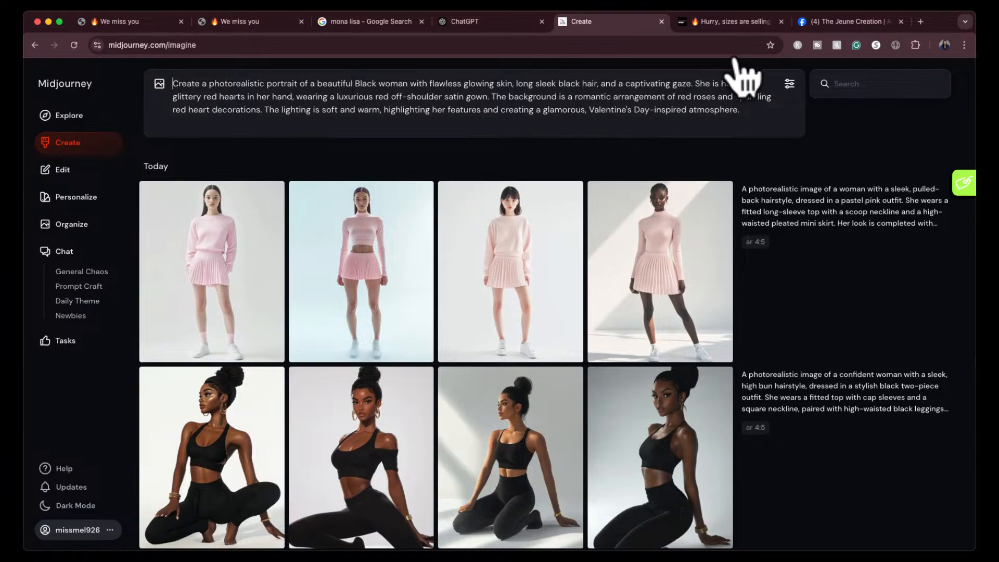
click(786, 84)
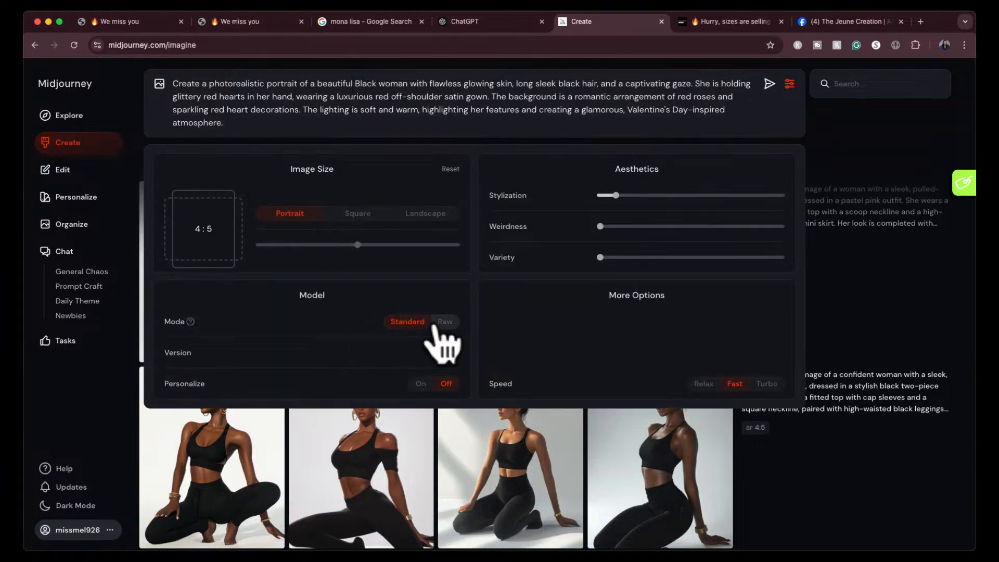
click(444, 321)
drag(680, 195, 691, 196)
click(769, 83)
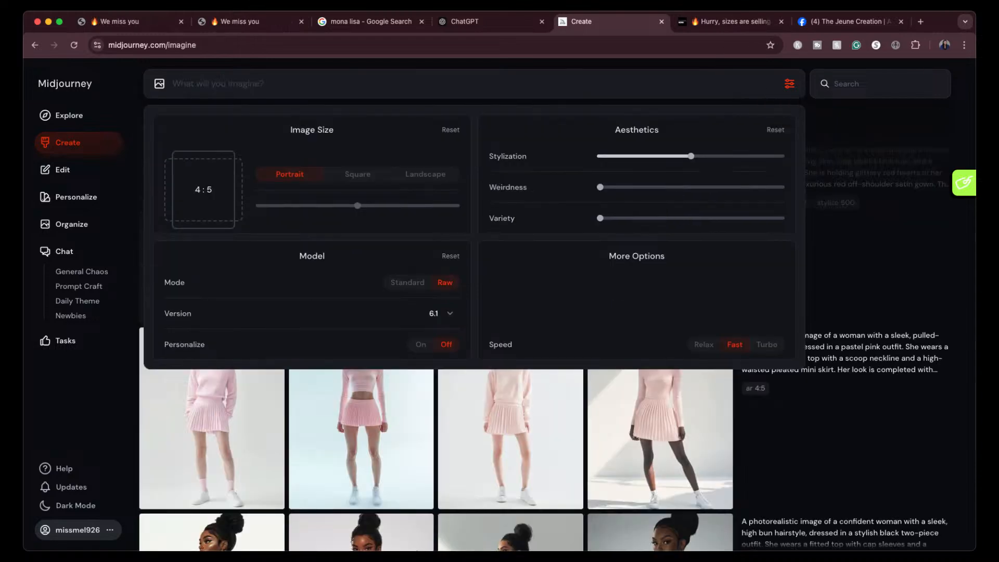
click(789, 84)
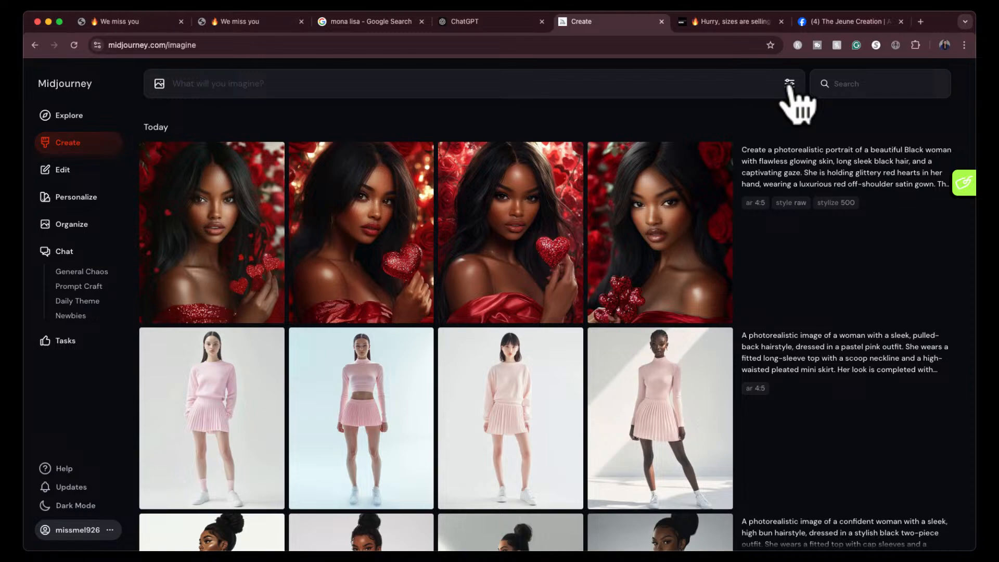
- Switch to the ChatGPT chat and send the request "remove any actions that include hands"
click(463, 24)
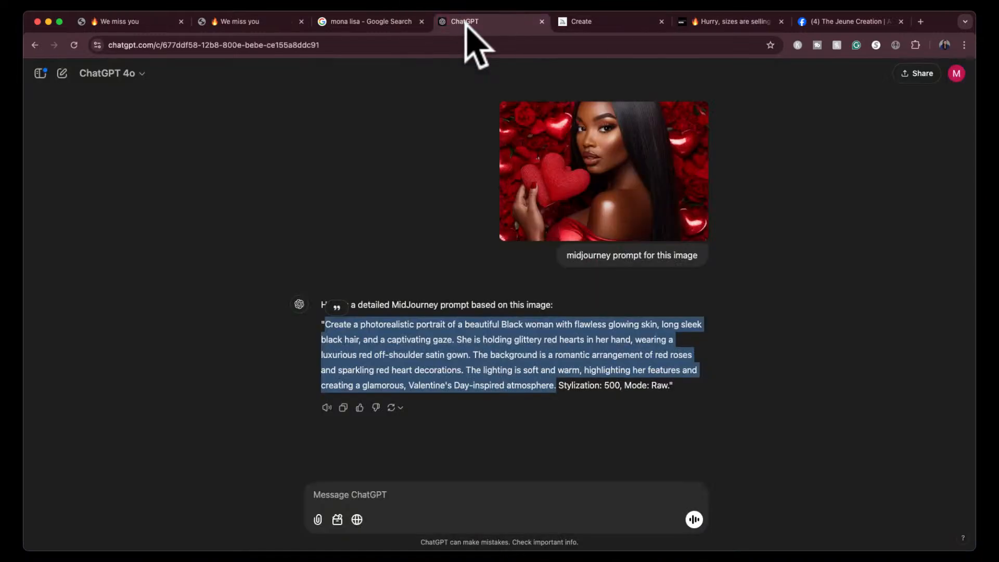
click(448, 486)
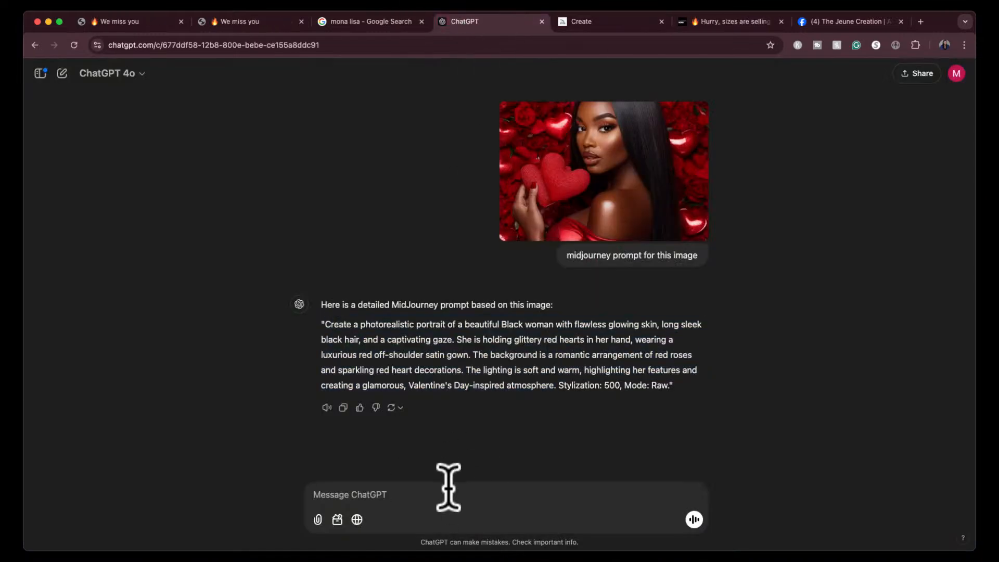
text(remove any actions that incl)
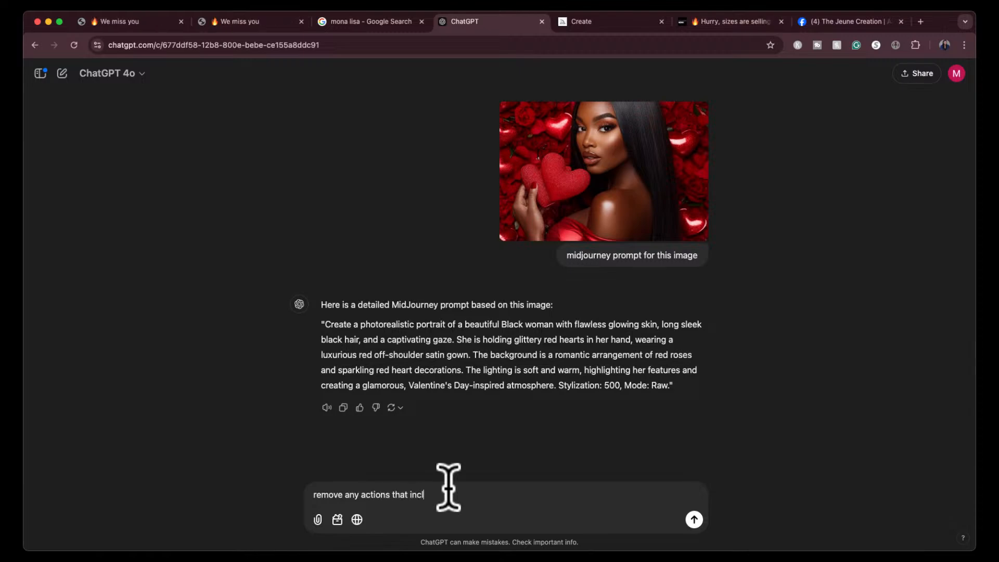
text(ude hands)
key(Return)
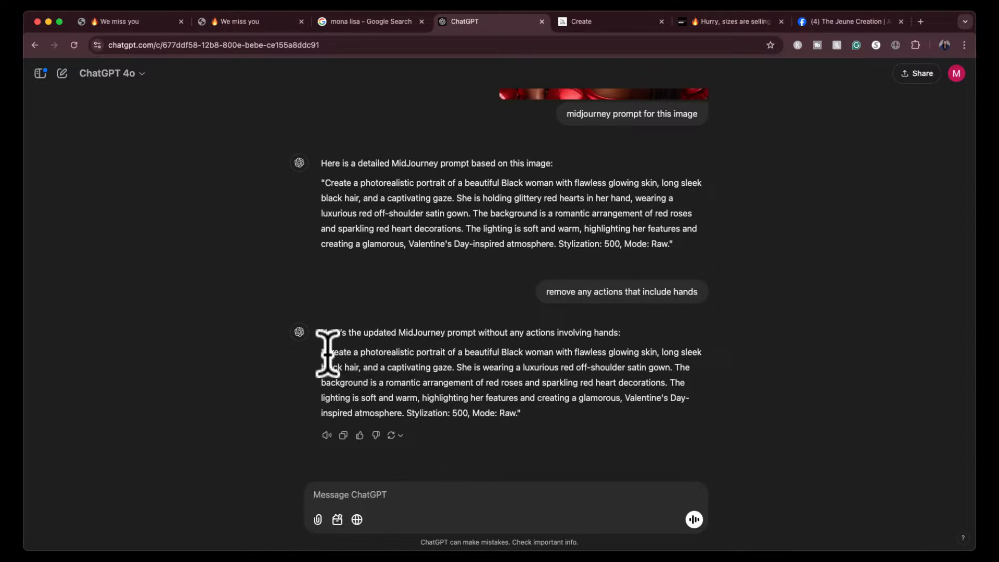
- Copy ChatGPT's updated hands-free prompt without its stylization and mode settings into Midjourney and generate the images
drag(323, 350, 406, 412)
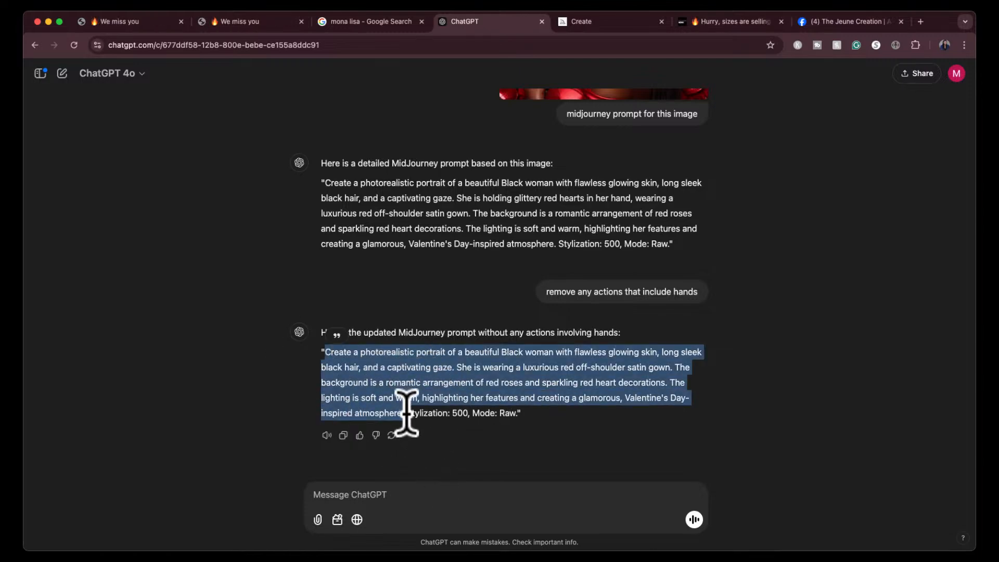
click(614, 22)
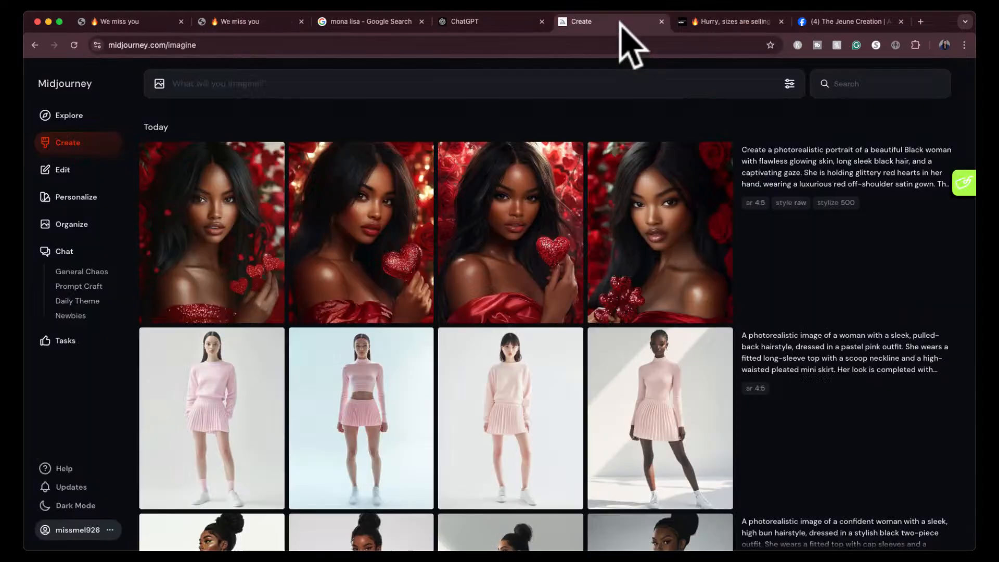
click(490, 82)
text(Create a photorealistic portrait of a beautiful Black woman with flawless glowing skin, long sleek black hair, and a captivating gaze. She is wearing a luxurious red off-shoulder satin gown. The background is a romantic arrangement of red roses and sparkling red heart decorations. The lighting is soft and warm, highlighting her features and creating a glamorous, Valentine's-inspired atmosphere.)
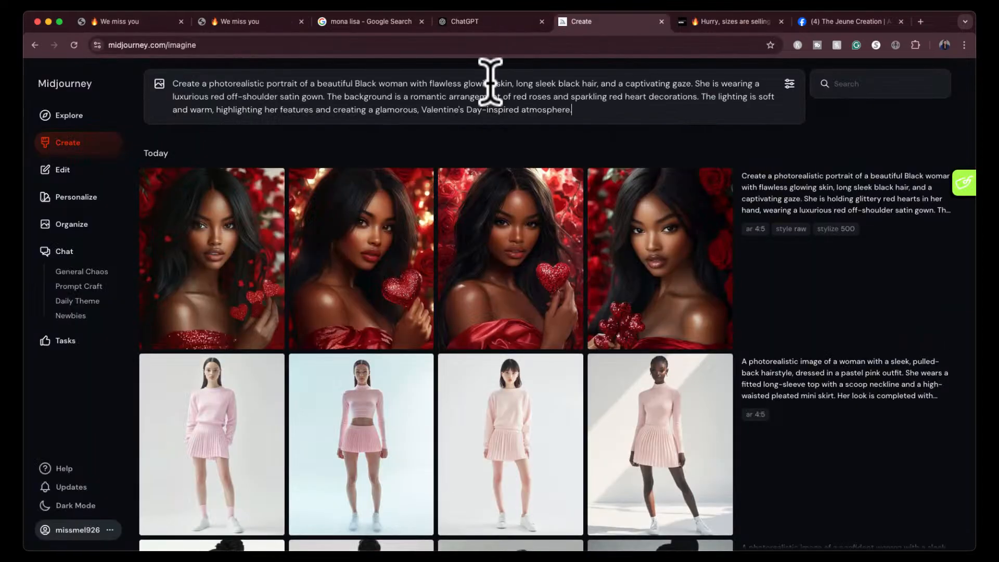
key(Return)
- Return to ChatGPT, send "give me 5 more variations making each one more and more unique", and look through the reply
click(519, 21)
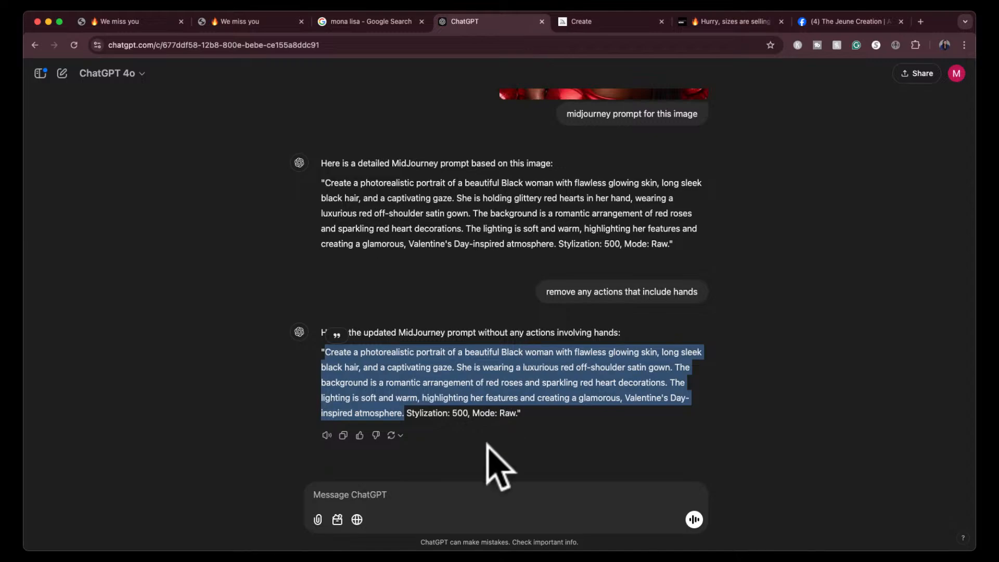
click(475, 489)
text(give me)
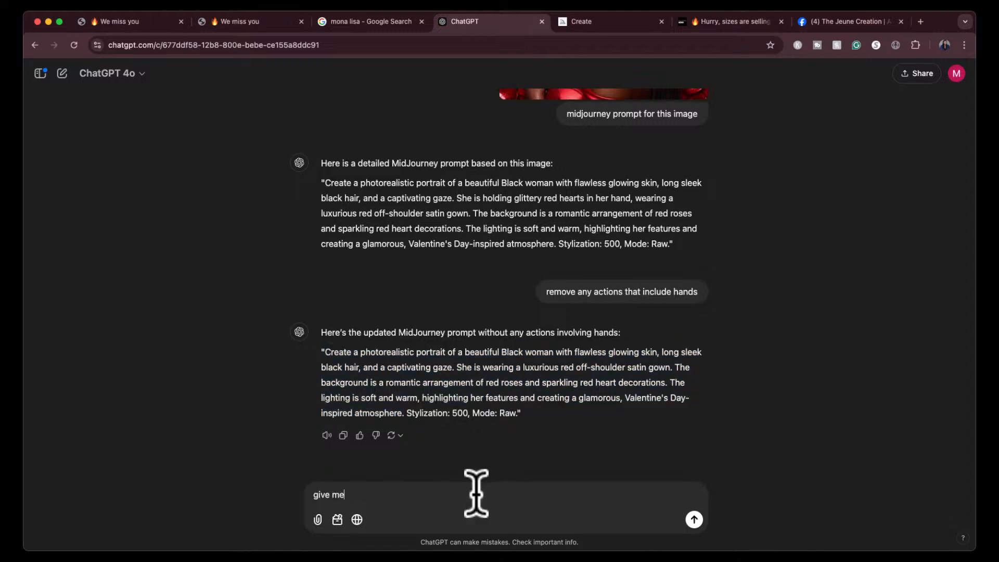
text( 5 more variations making each one )
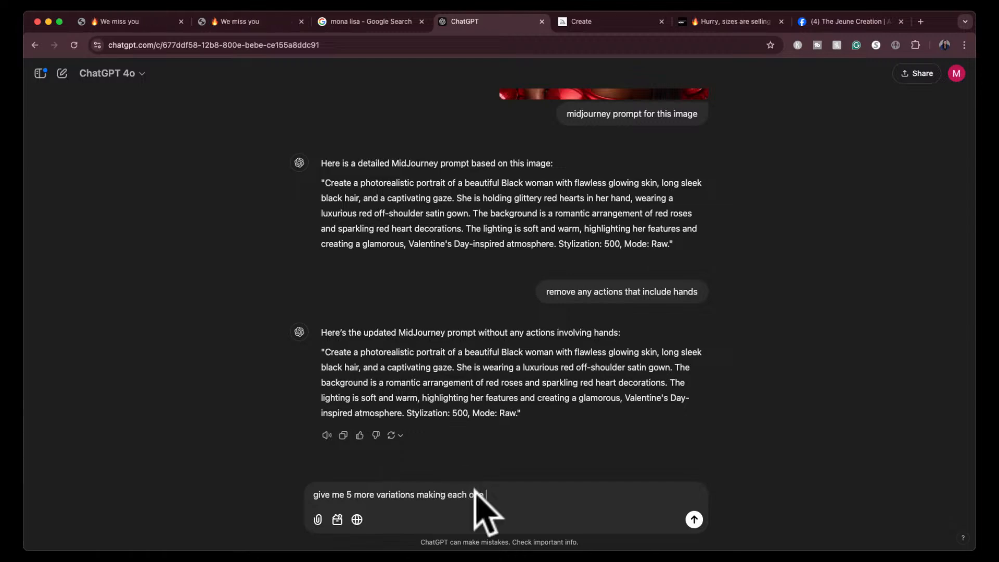
text(more and more unique)
key(Return)
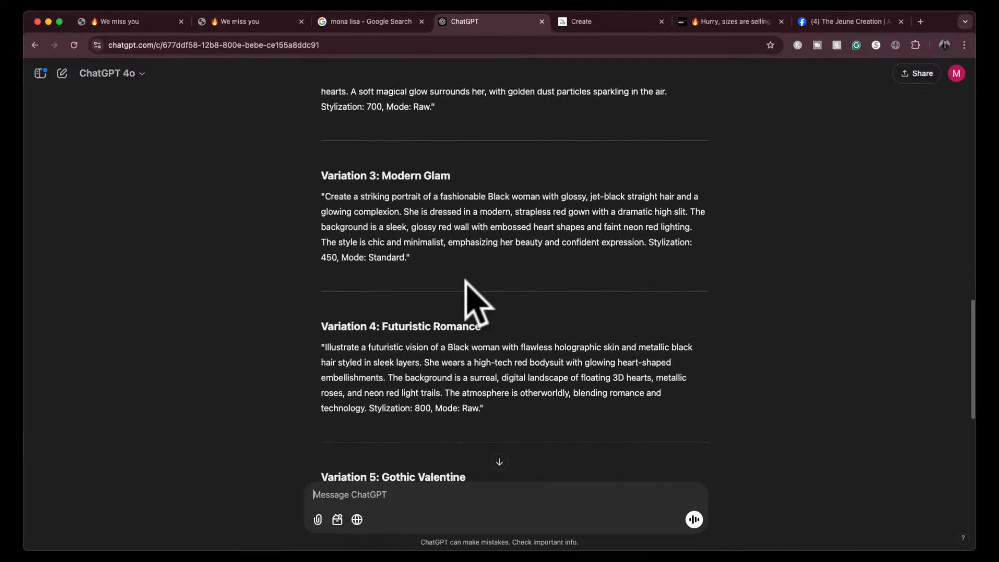
scroll(475, 296, down, 1)
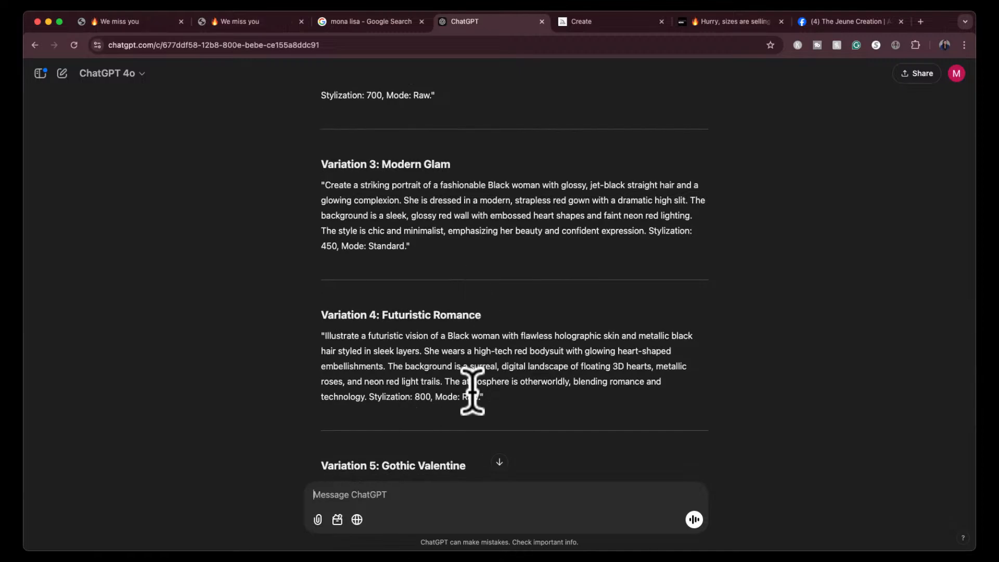
scroll(508, 174, up, 10)
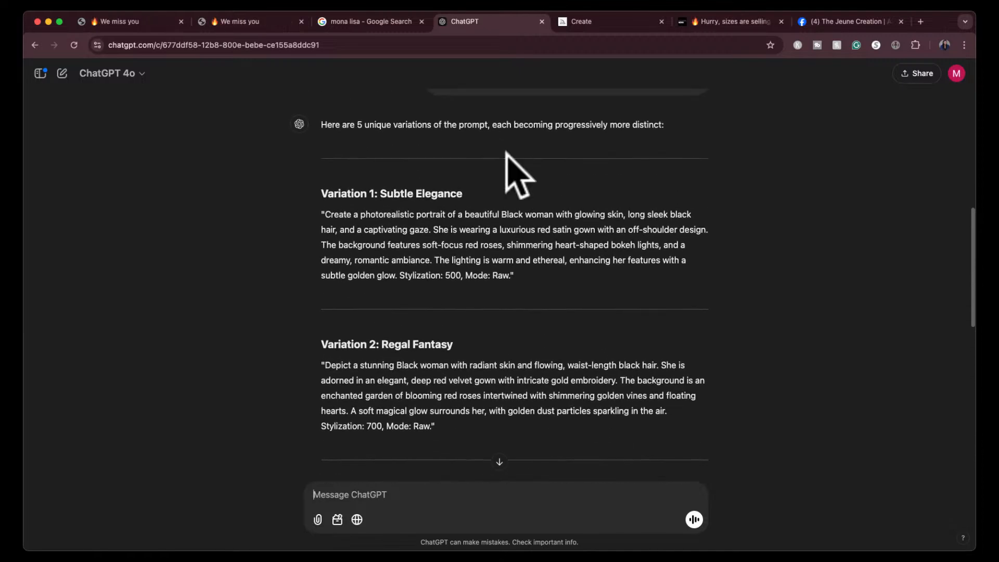
- Switch to Midjourney and inspect the second and fourth images of the newest set enlarged, closing each one
click(624, 22)
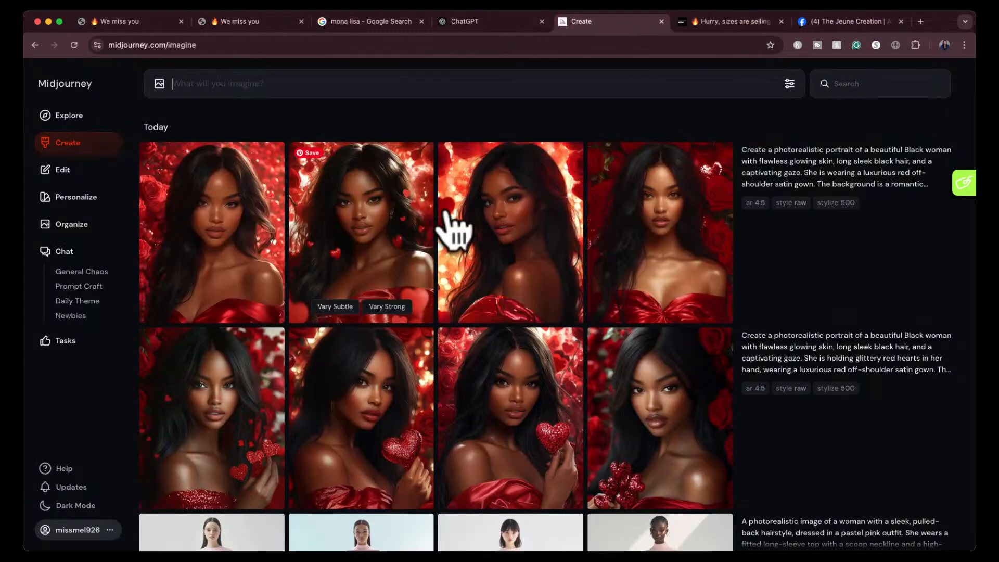
click(375, 218)
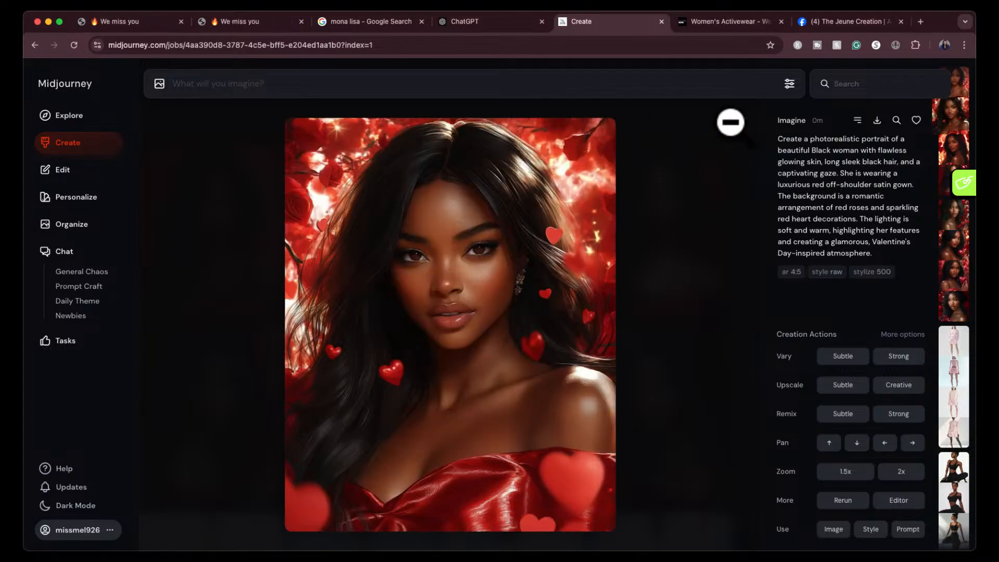
click(742, 124)
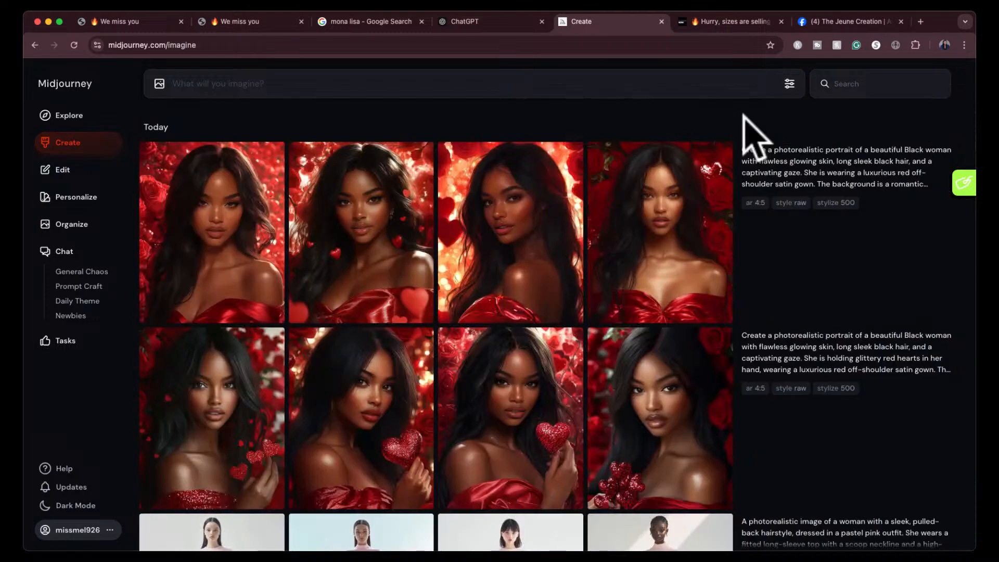
click(669, 224)
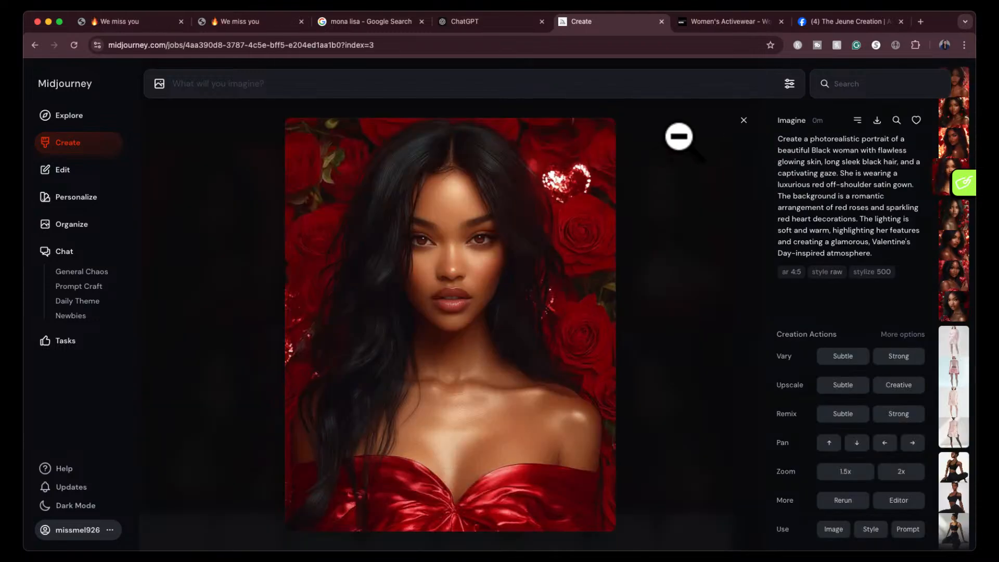
click(741, 121)
- Copy ChatGPT's Variation 1: Subtle Elegance prompt without its settings into Midjourney and generate it in Raw mode with stylization 500
click(513, 23)
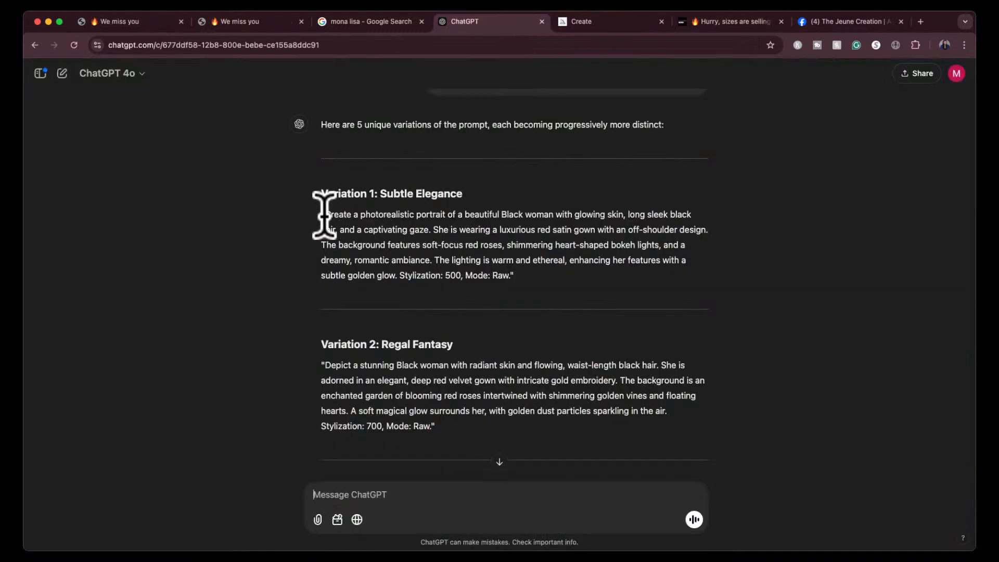
drag(325, 214, 504, 247)
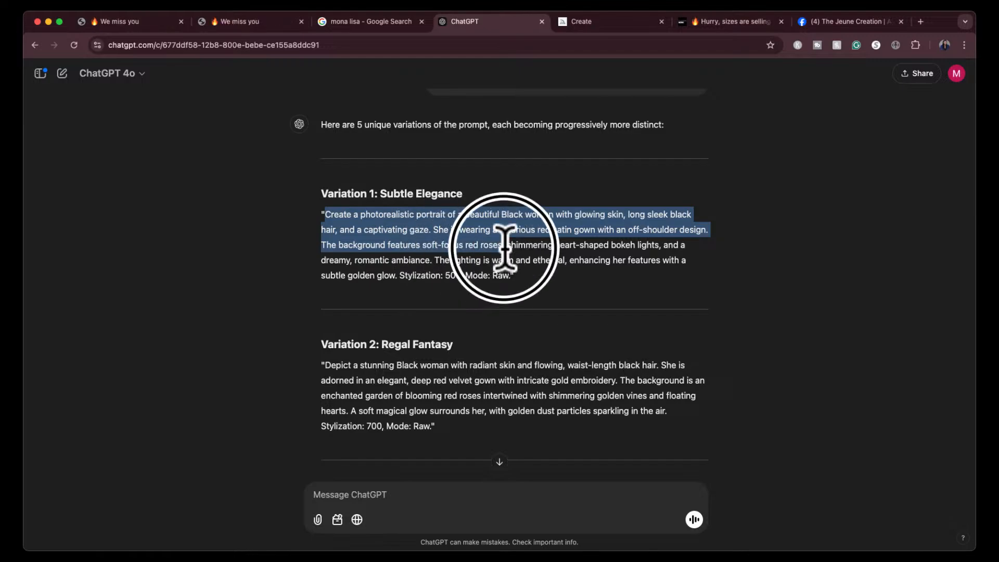
drag(503, 244, 398, 275)
key(super+c)
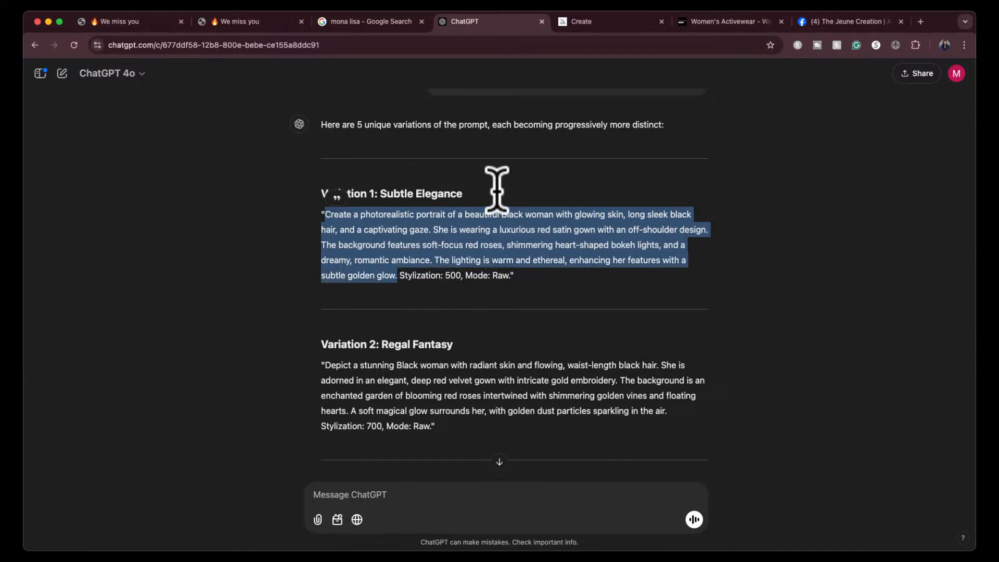
click(606, 21)
click(568, 81)
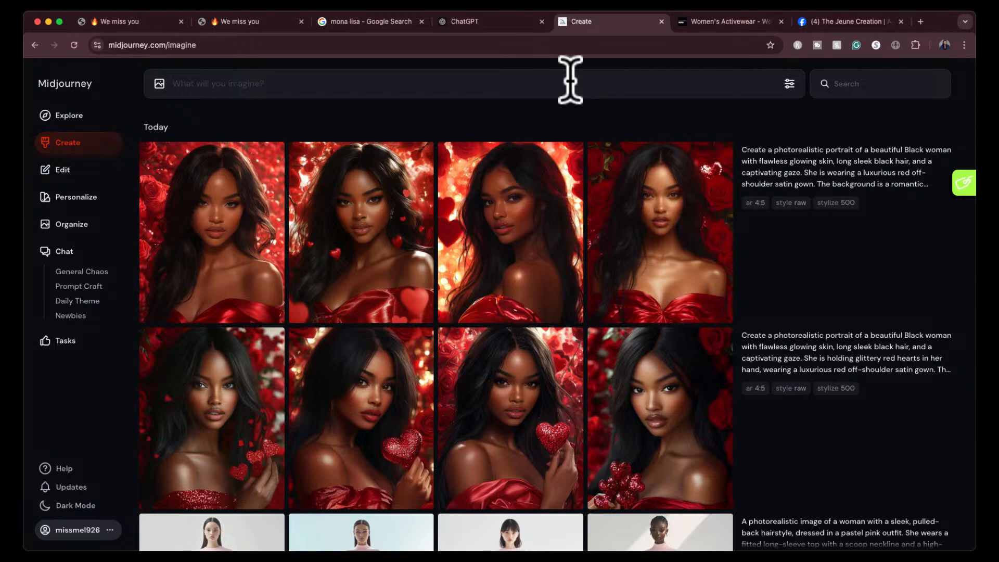
key(super+v)
click(789, 84)
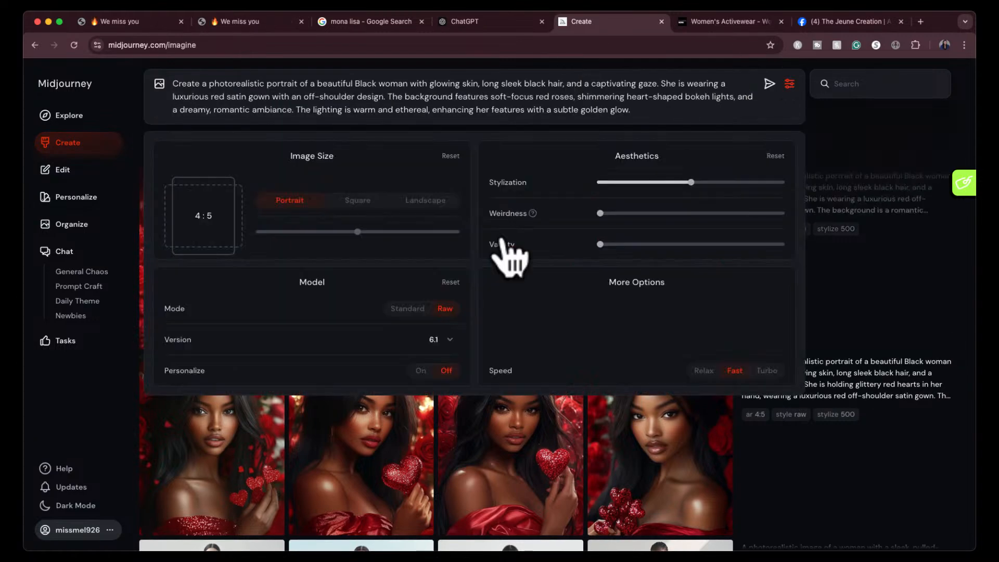
click(446, 311)
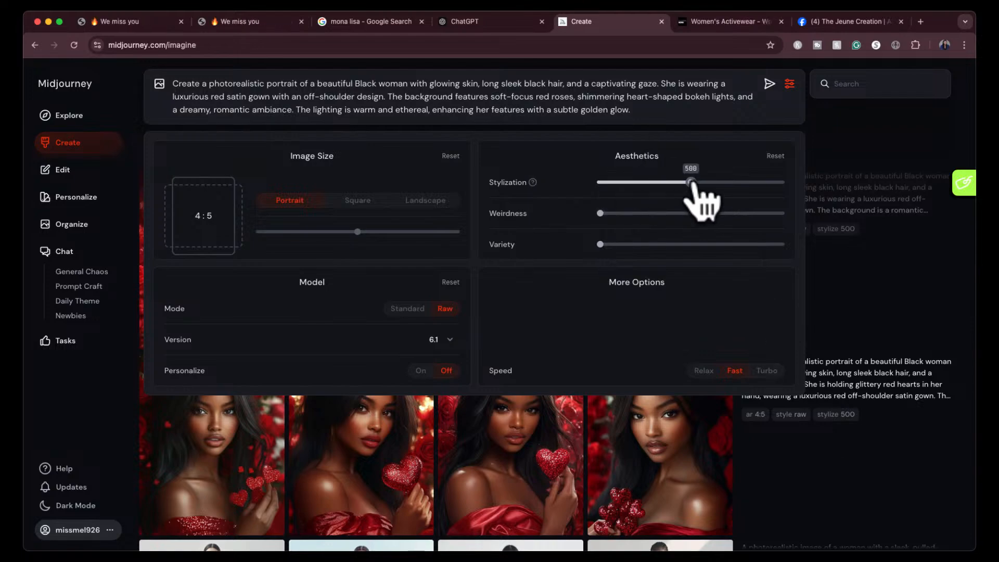
click(770, 84)
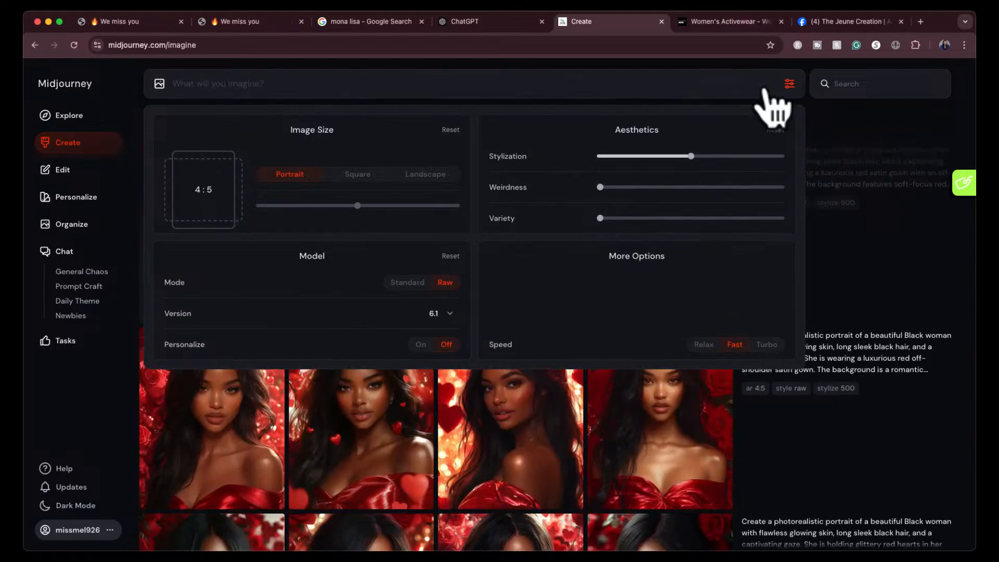
- Copy ChatGPT's Variation 2: Regal Fantasy prompt without its settings into Midjourney, set stylization to 700, and generate the images
click(530, 26)
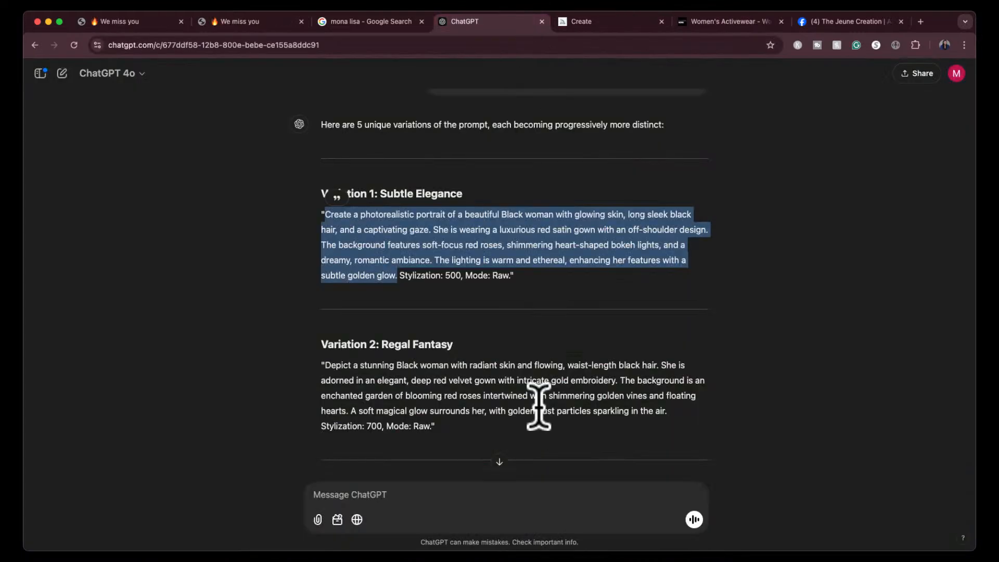
scroll(539, 405, down, 3)
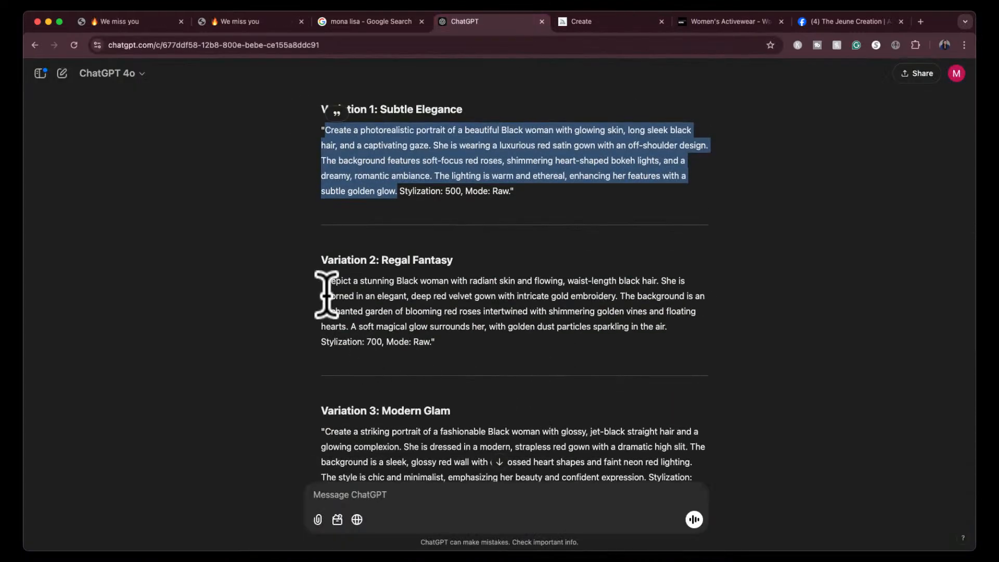
drag(324, 281, 673, 332)
key(super+c)
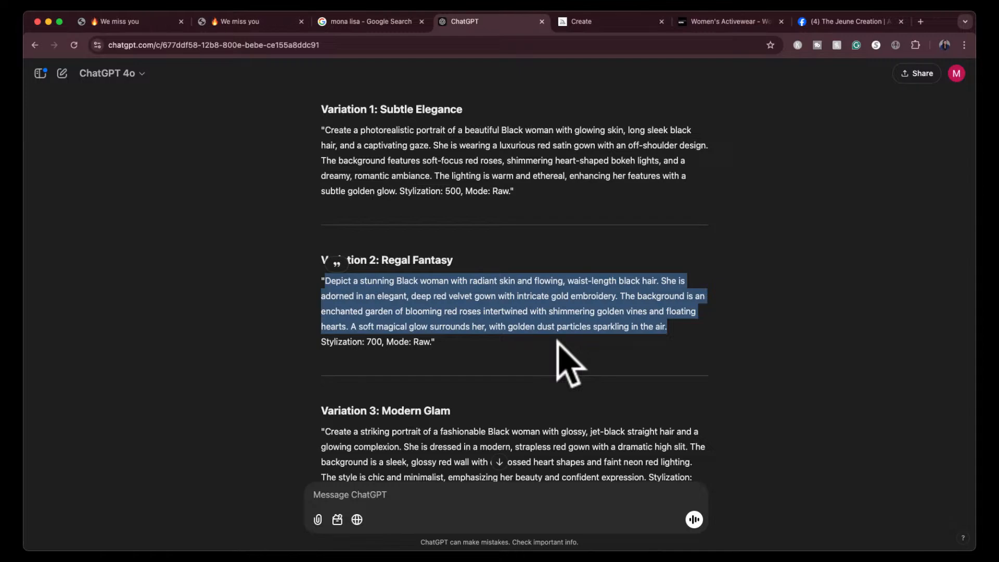
click(604, 23)
click(541, 85)
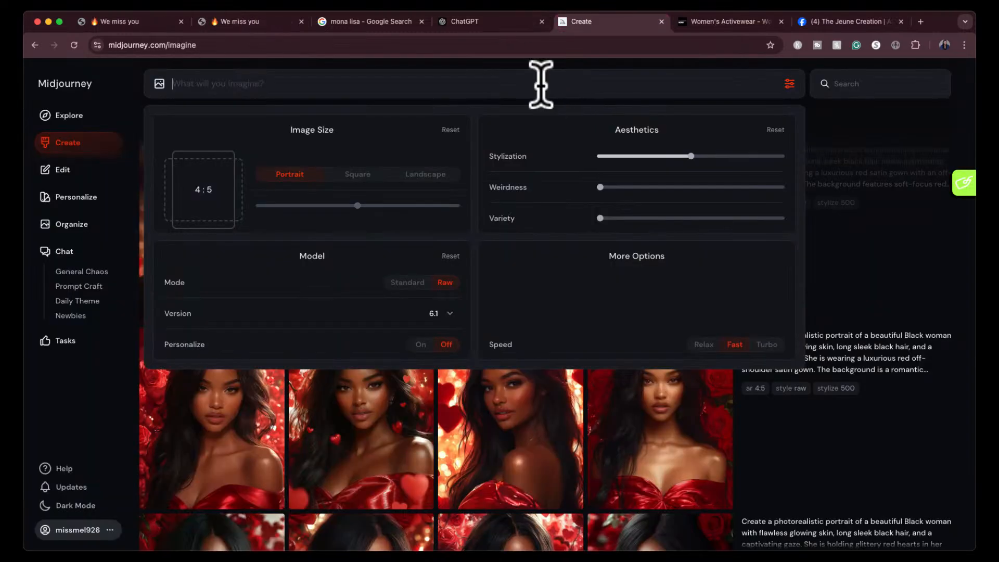
key(super+v)
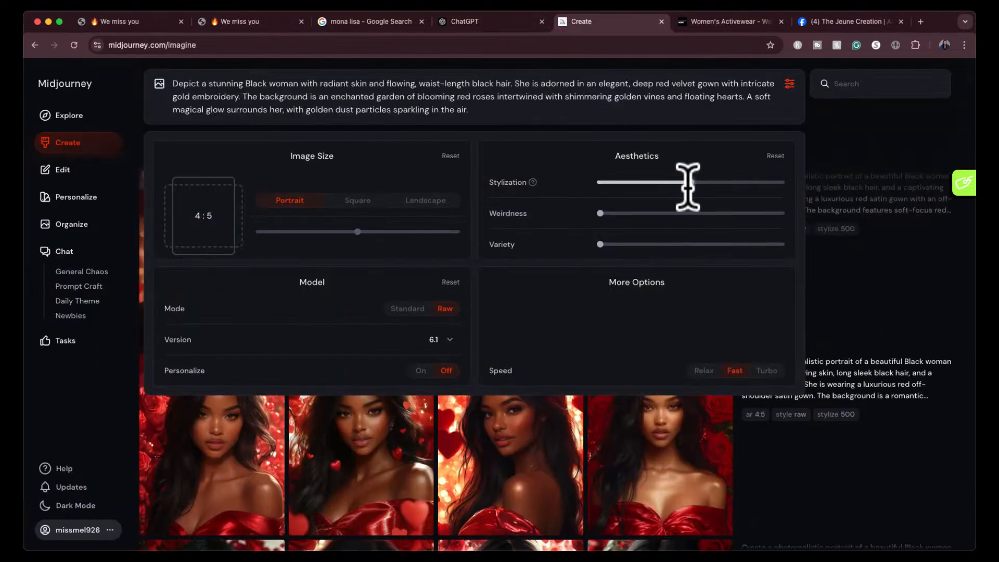
click(719, 182)
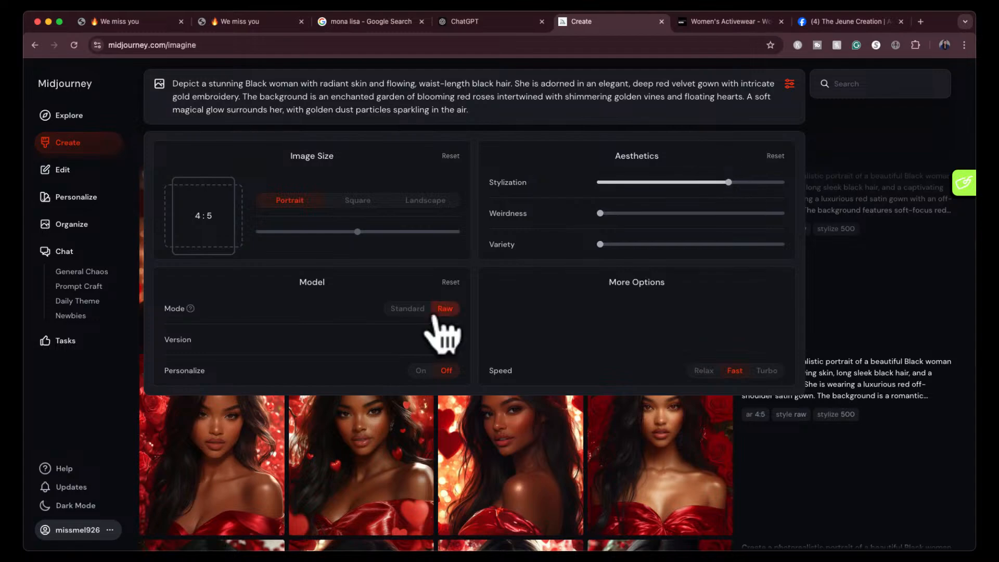
key(Return)
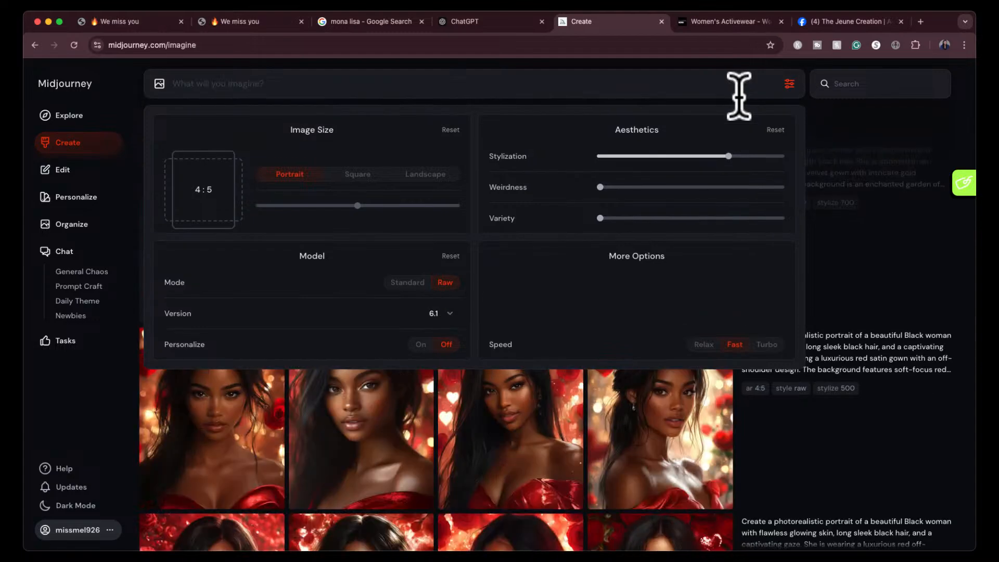
- Switch to ChatGPT and copy the Variation 3: Modern Glam prompt without its quotation marks, stylization and mode settings
click(495, 21)
scroll(487, 260, down, 5)
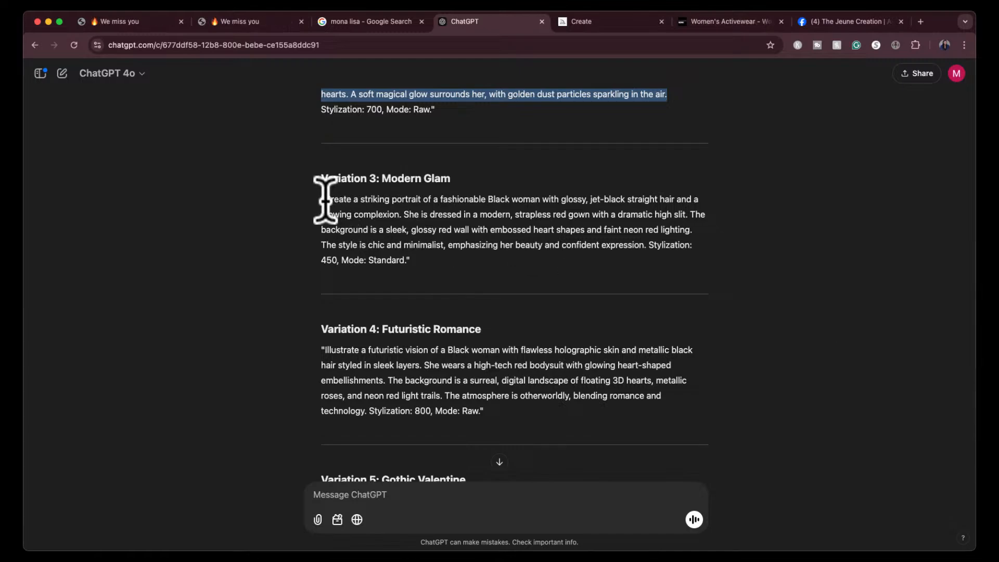
drag(324, 200, 439, 207)
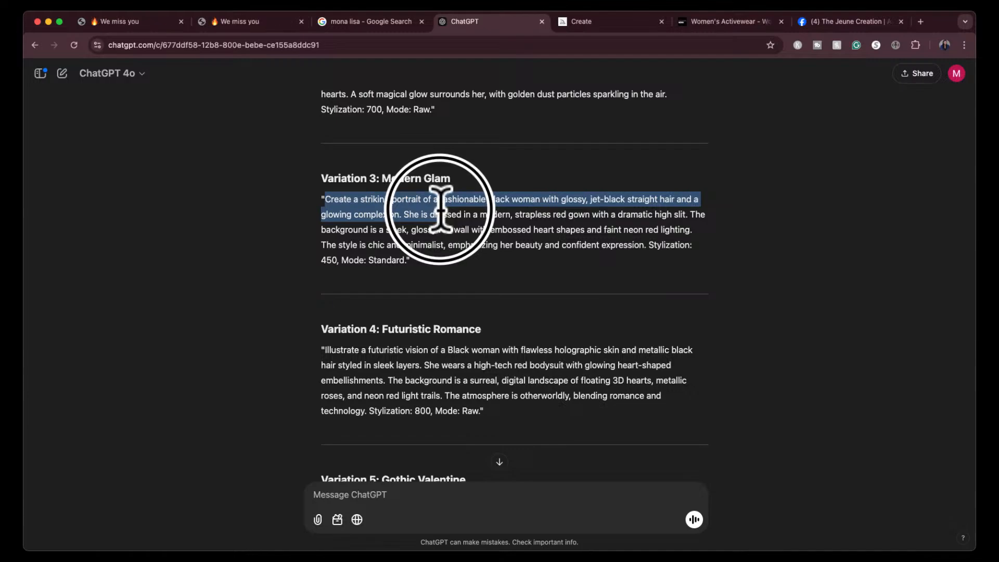
drag(439, 208, 401, 213)
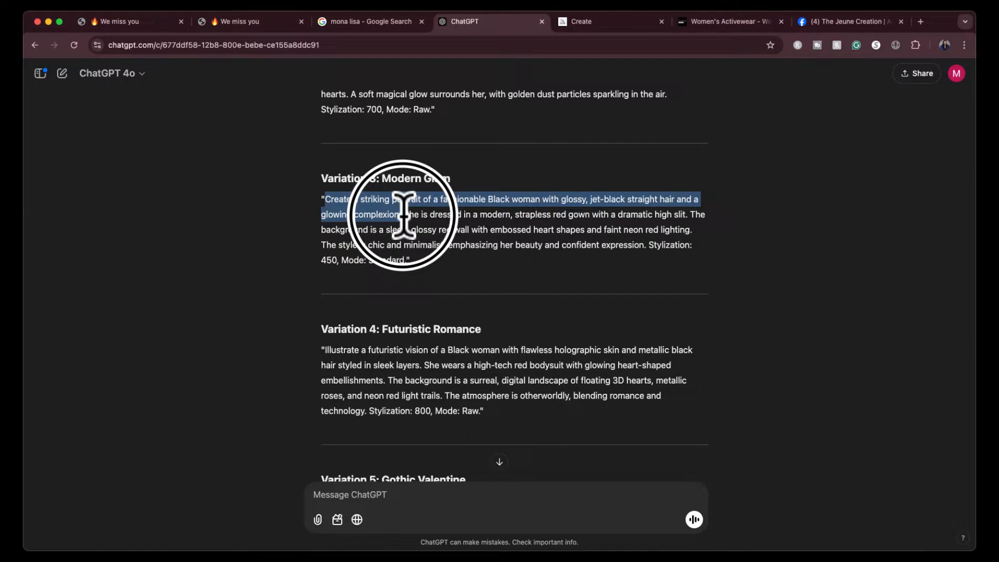
drag(403, 214, 425, 232)
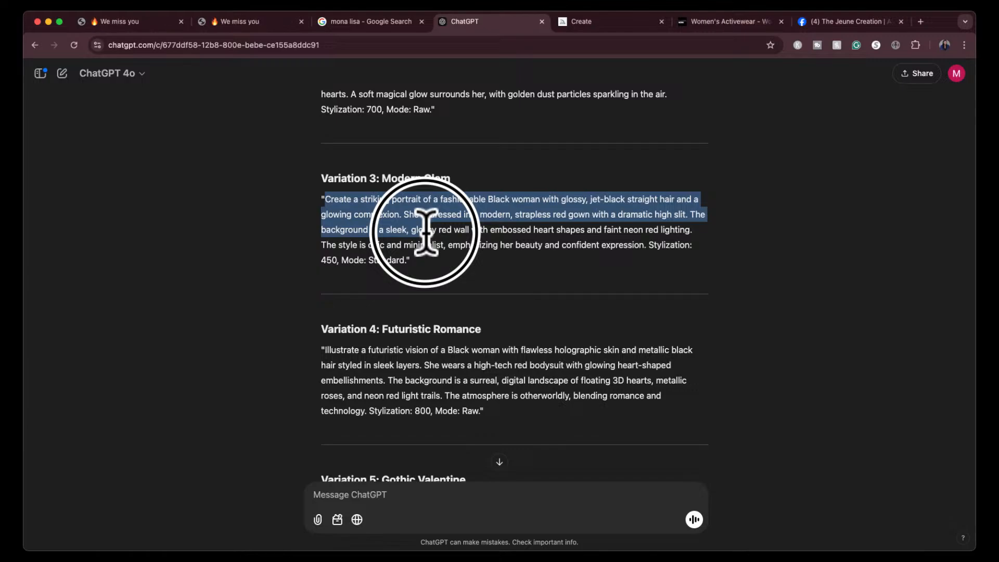
drag(425, 231, 646, 248)
key(super+c)
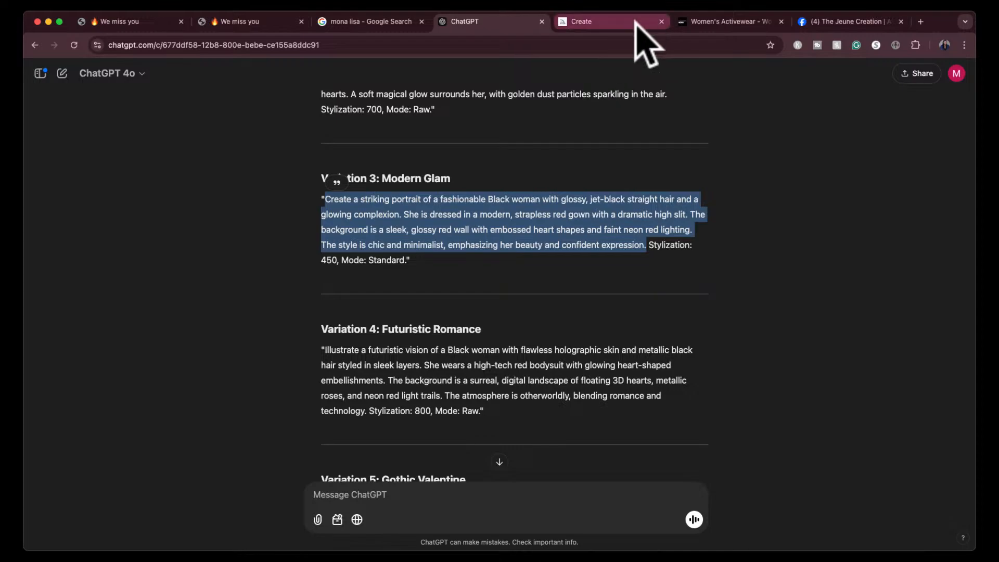
- Switch to Midjourney, paste the Modern Glam prompt, and generate it in Standard mode with stylization 450
click(606, 23)
click(553, 89)
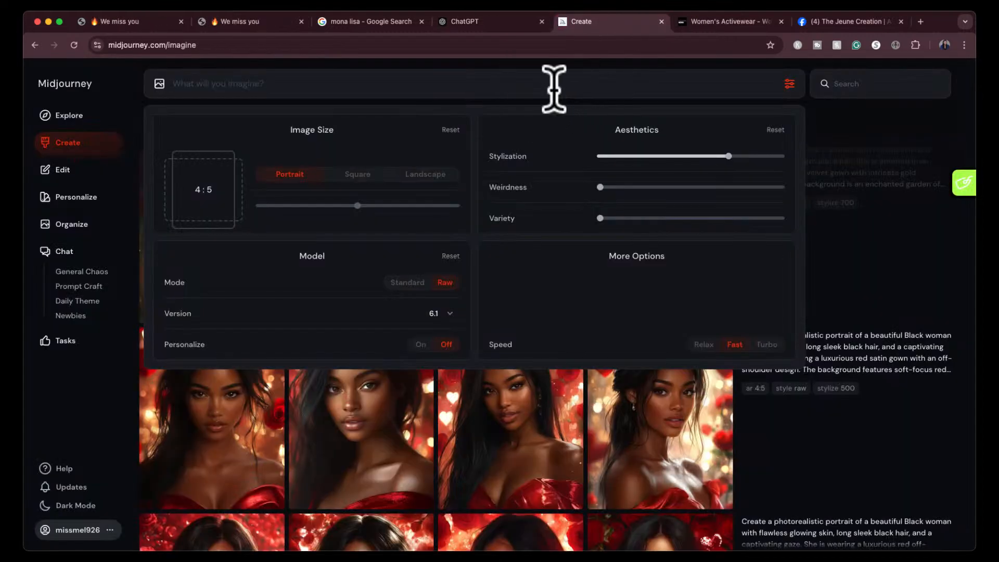
key(super+v)
click(406, 309)
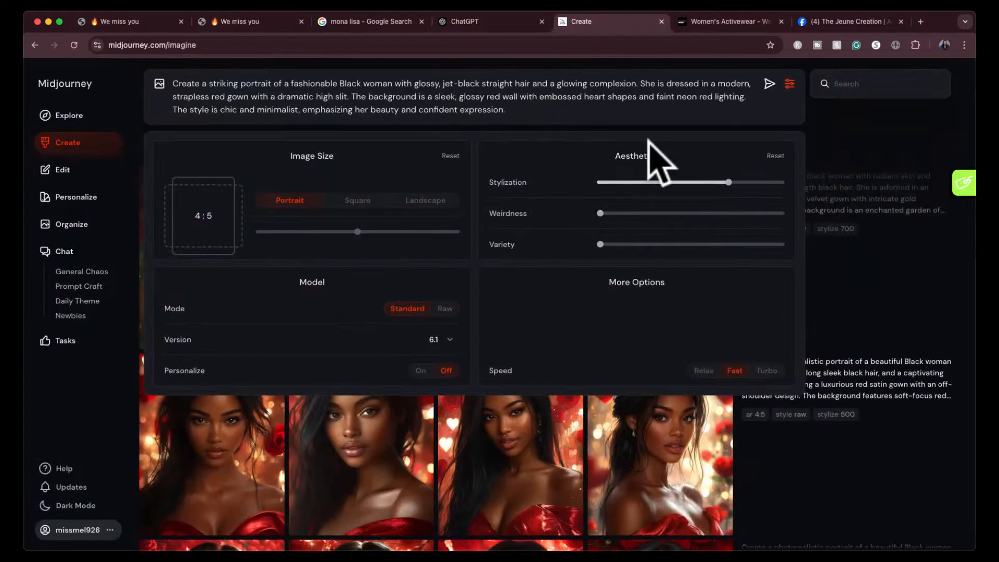
drag(686, 182, 681, 182)
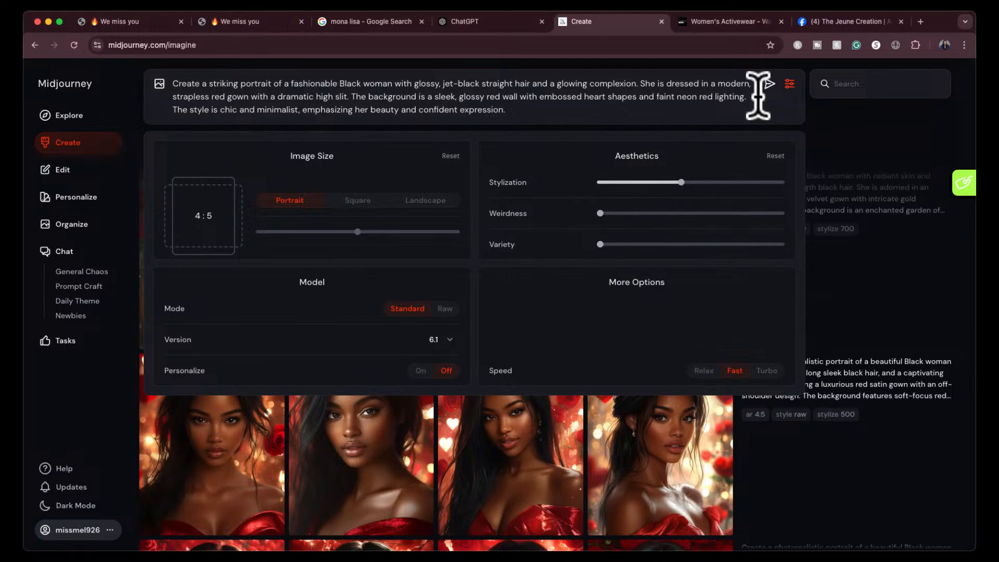
click(769, 83)
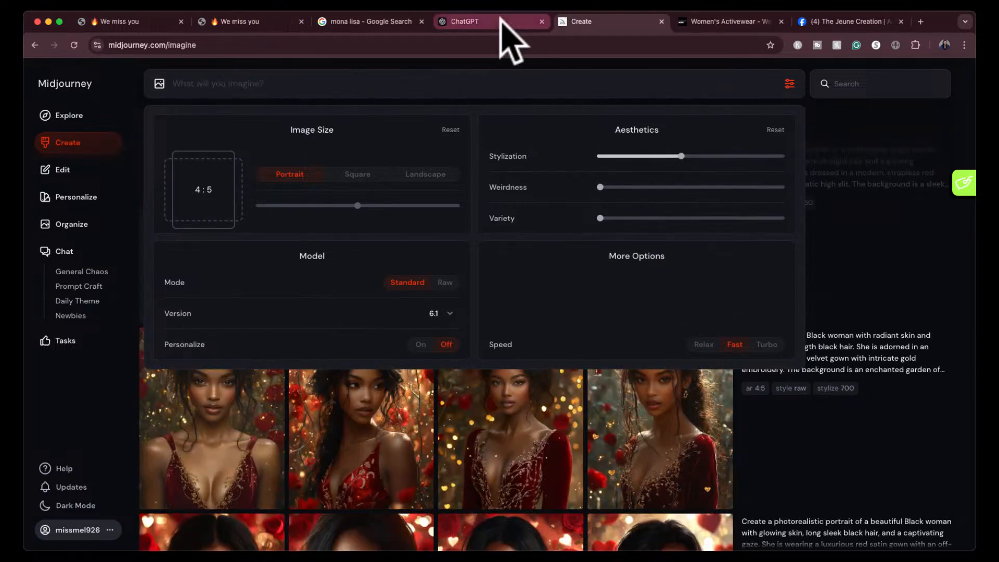
- Return to ChatGPT and copy the Variation 4: Futuristic Romance prompt, leaving out its stylization and mode settings
click(501, 21)
scroll(448, 318, down, 3)
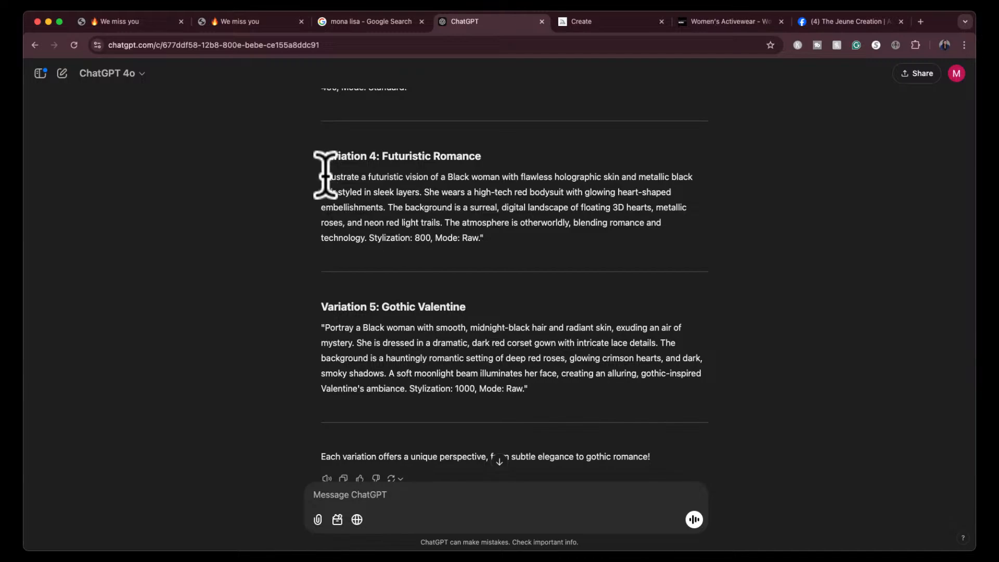
drag(326, 176, 438, 179)
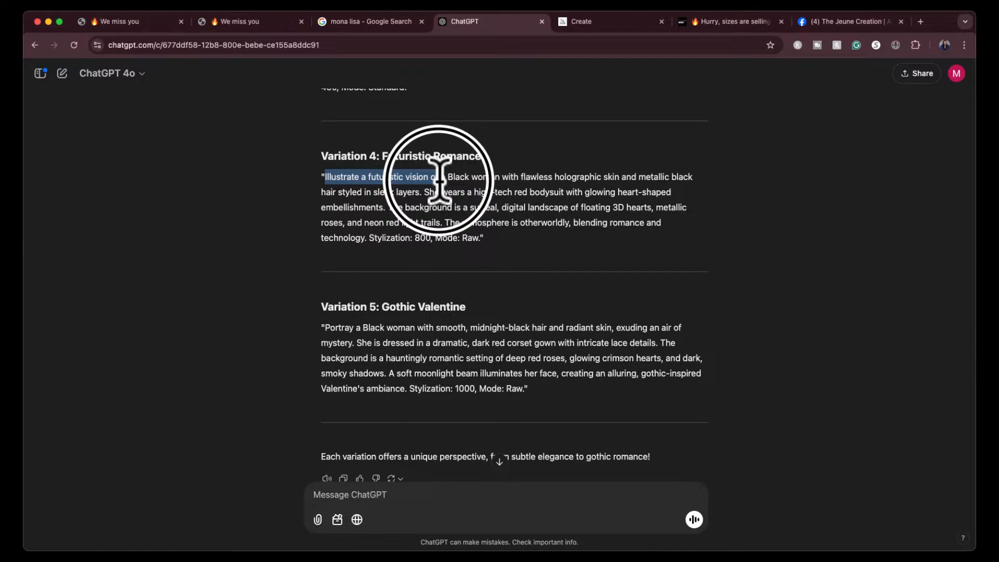
drag(439, 180, 439, 179)
drag(438, 180, 483, 205)
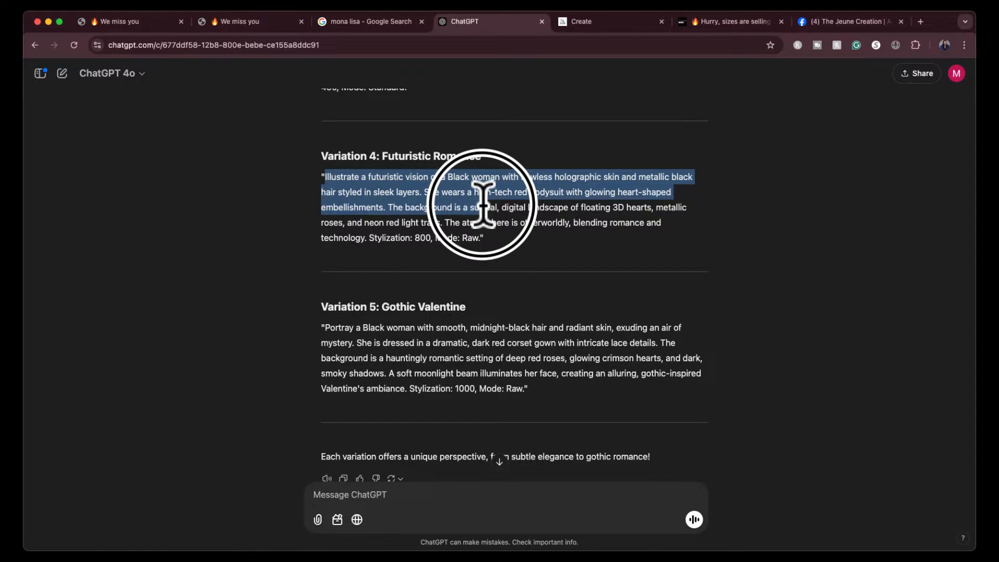
mouse_move(483, 205)
mouse_down()
mouse_move(457, 205)
mouse_move(453, 223)
mouse_move(430, 225)
mouse_move(490, 224)
mouse_up()
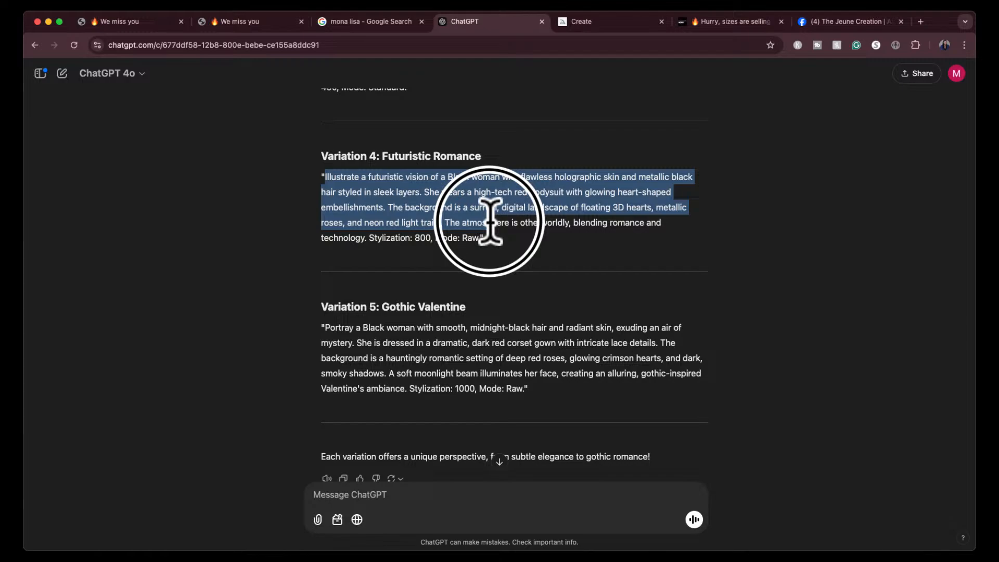
drag(490, 222, 368, 240)
key(super+c)
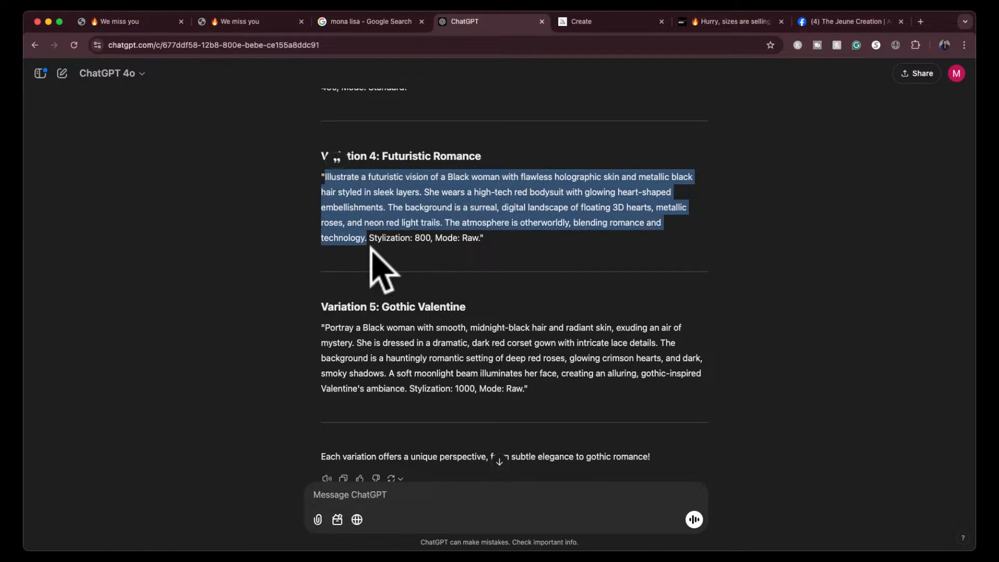
- Switch to Midjourney, paste the Futuristic Romance prompt, and generate it in Raw mode with stylization 800
click(599, 20)
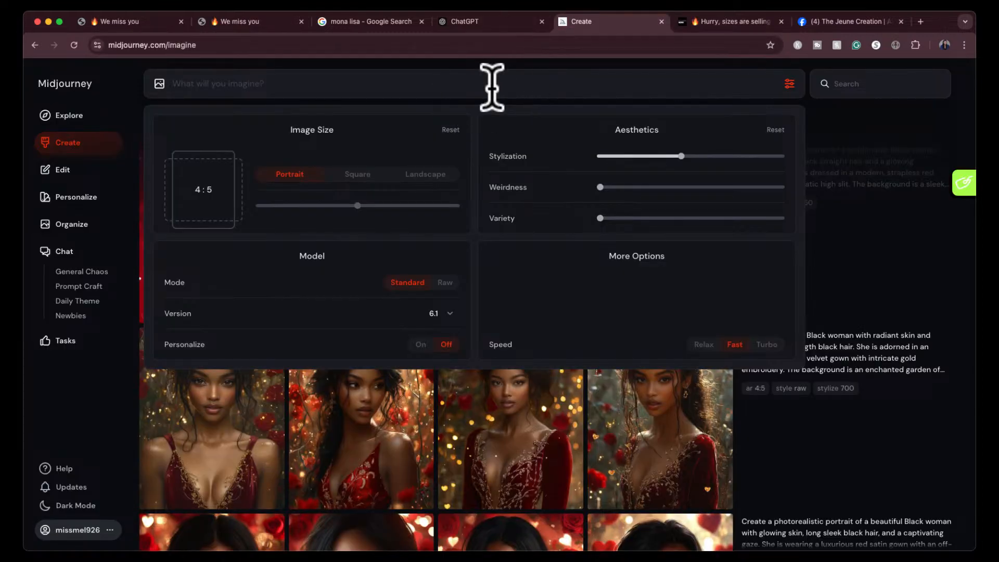
key(super+v)
click(444, 308)
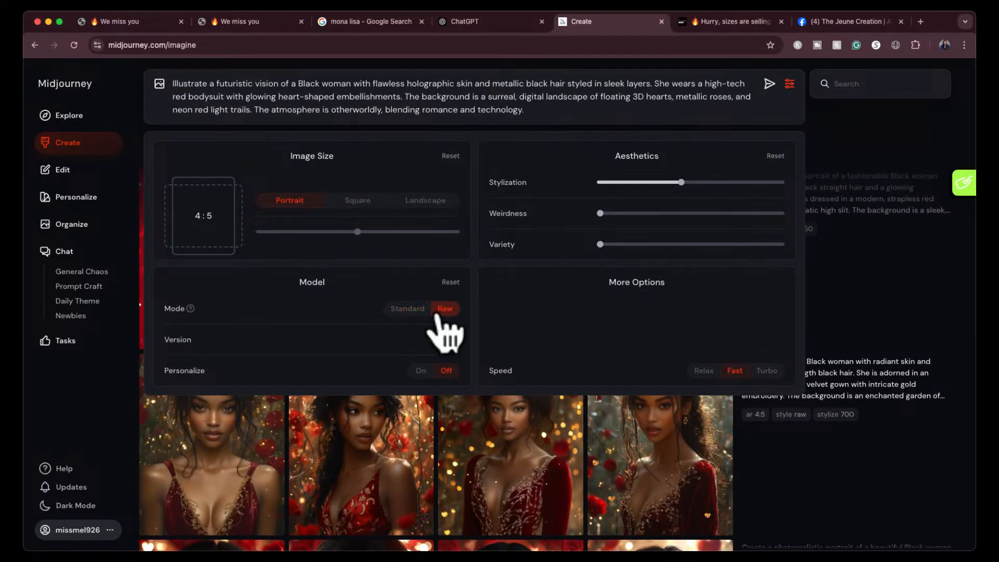
drag(683, 180, 756, 181)
click(768, 84)
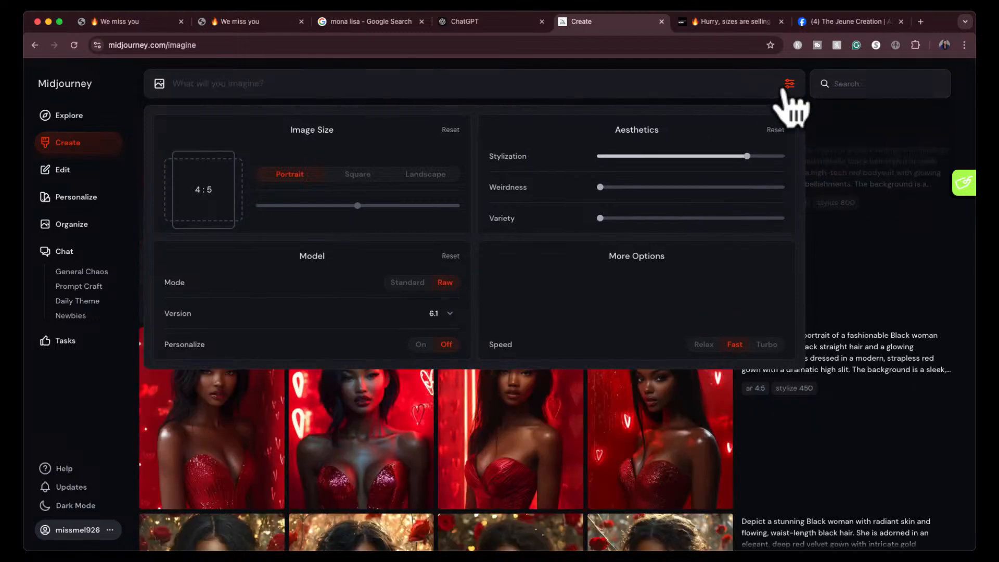
- Return to ChatGPT and copy the Variation 5: Gothic Valentine prompt, leaving out its stylization and mode settings
click(508, 23)
scroll(503, 325, down, 2)
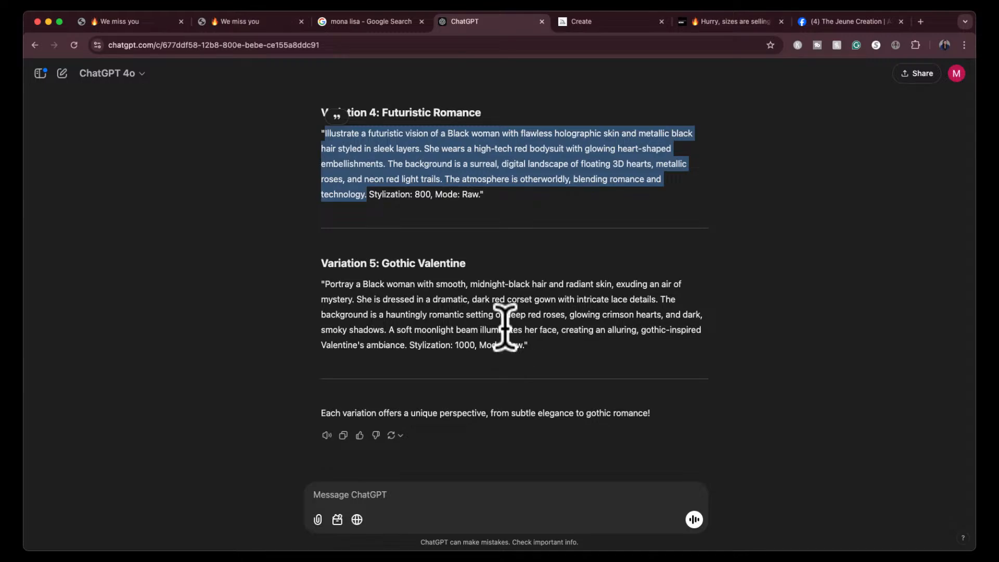
click(324, 283)
drag(323, 284, 467, 285)
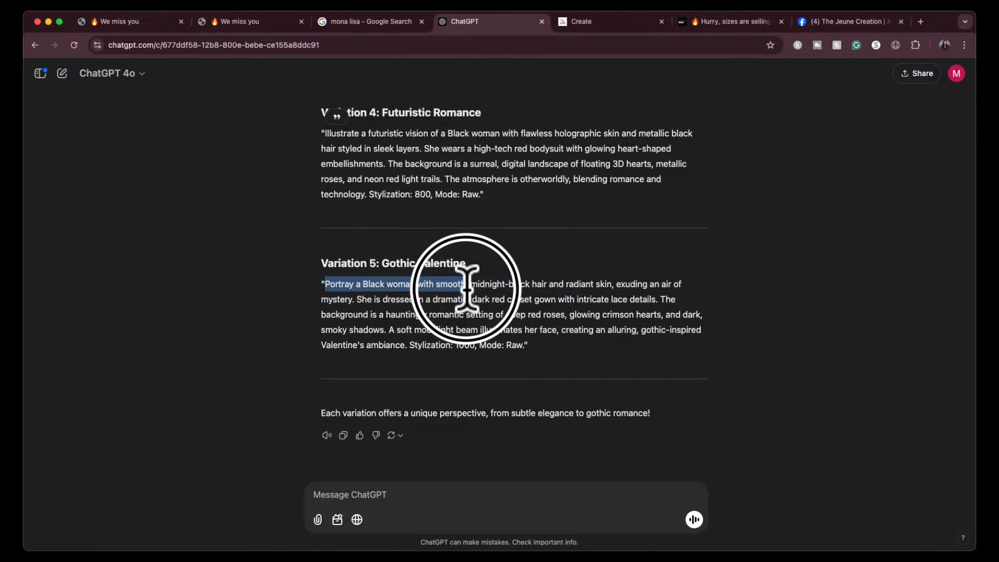
mouse_move(466, 285)
mouse_down()
mouse_move(458, 305)
mouse_move(451, 299)
mouse_move(469, 298)
mouse_up()
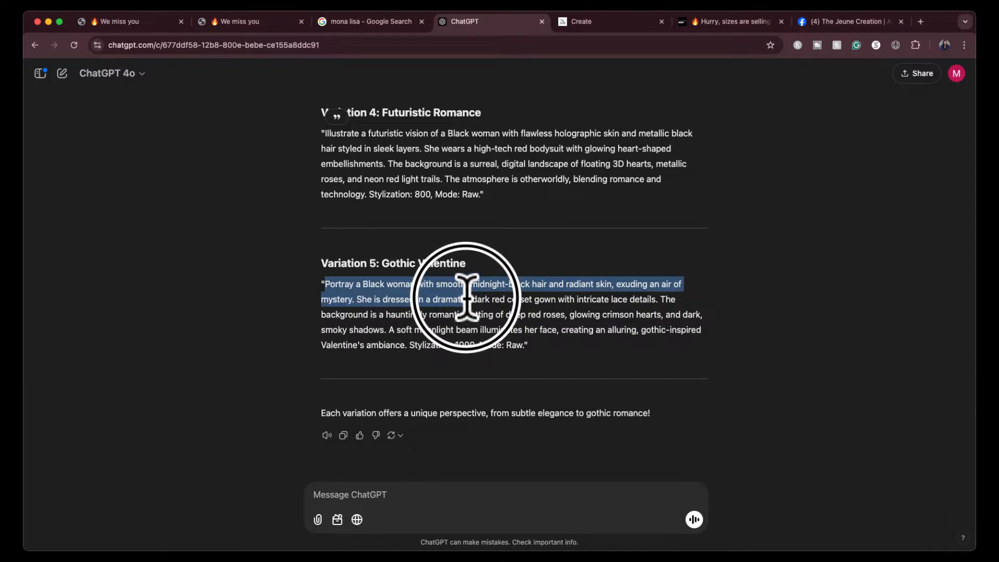
drag(463, 295, 409, 345)
key(super+c)
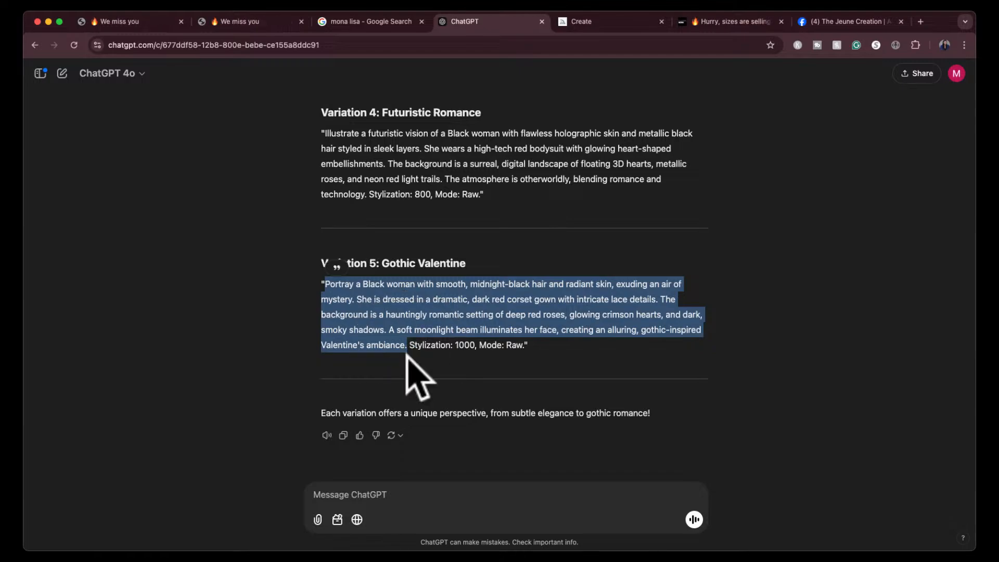
- Switch to Midjourney, paste the Gothic Valentine prompt, set stylization to 1000, and submit it for generation
click(617, 23)
click(555, 83)
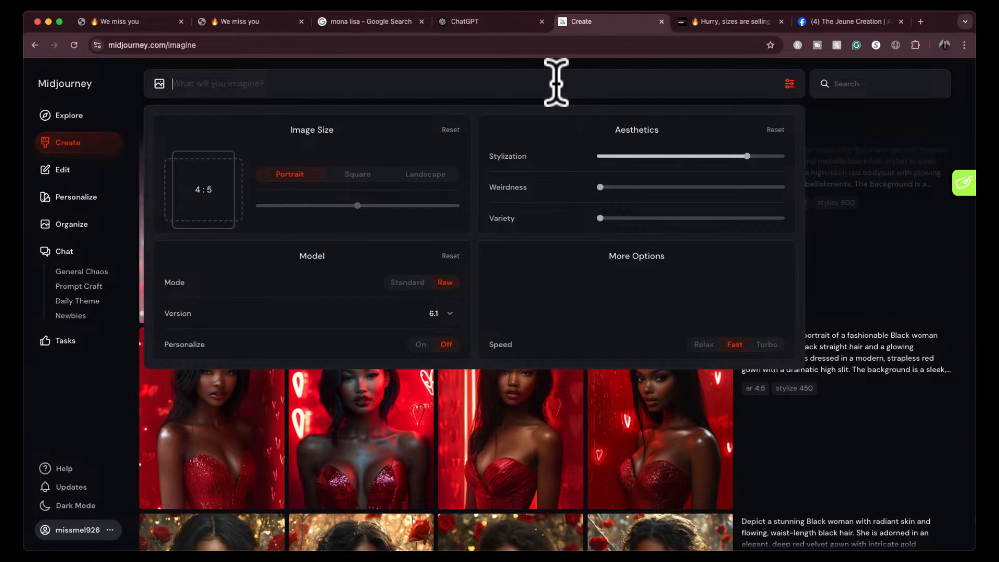
key(super+v)
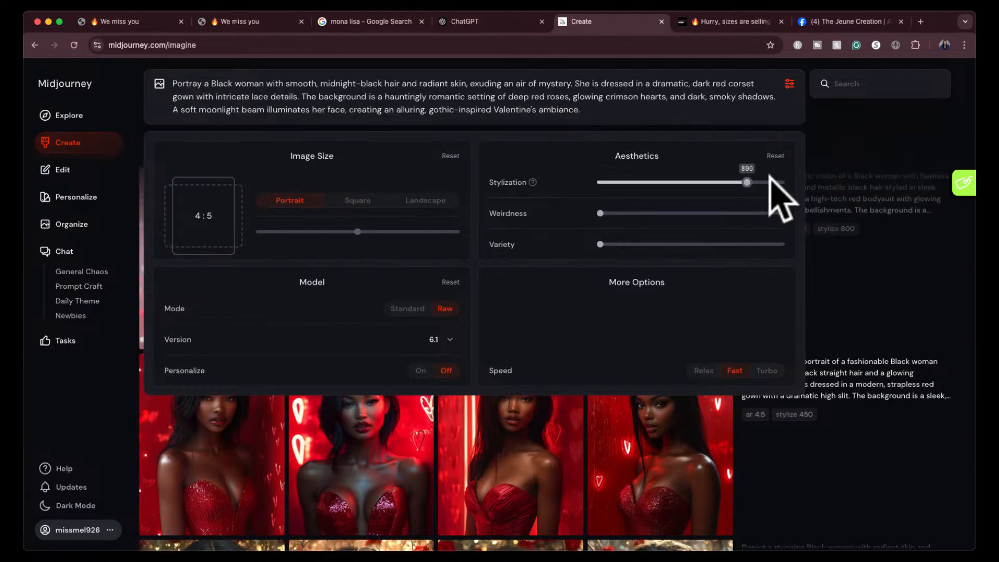
click(780, 183)
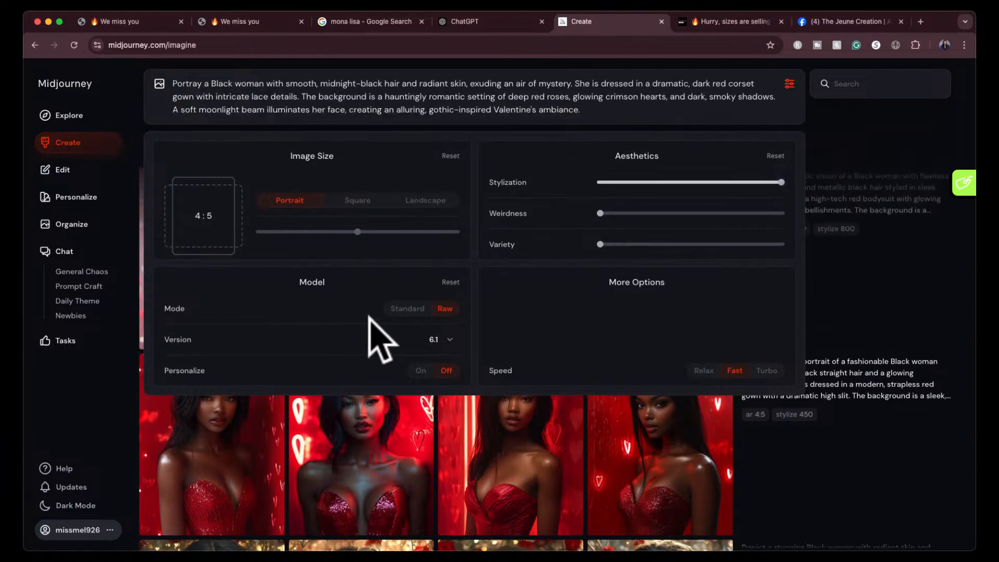
key(Return)
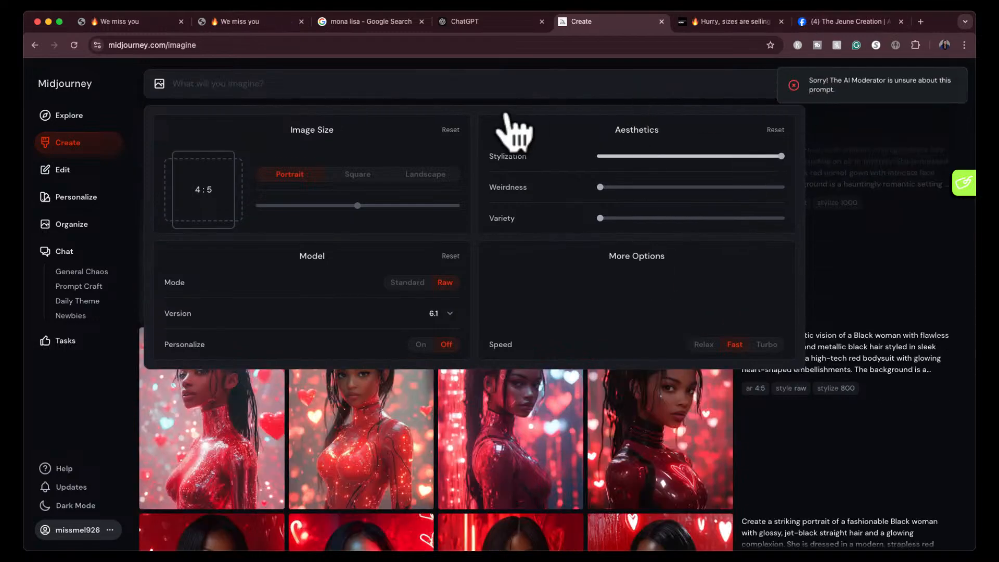
- Try to generate the Gothic Valentine prompt again with the word "corset" removed
text(Portray a Black woman with smooth, midnight-black hair and radiant skin, exuding an air of mystery. She is dressed in a dramatic, dark red corset gown with intricate lace details. The background is a hauntingly romantic setting of deep red roses, glowing crimson hearts, and dark, smoky shadows. A soft moonlight beam illuminates her face, creating an alluring gothic-inspired Valentine's ambiance.)
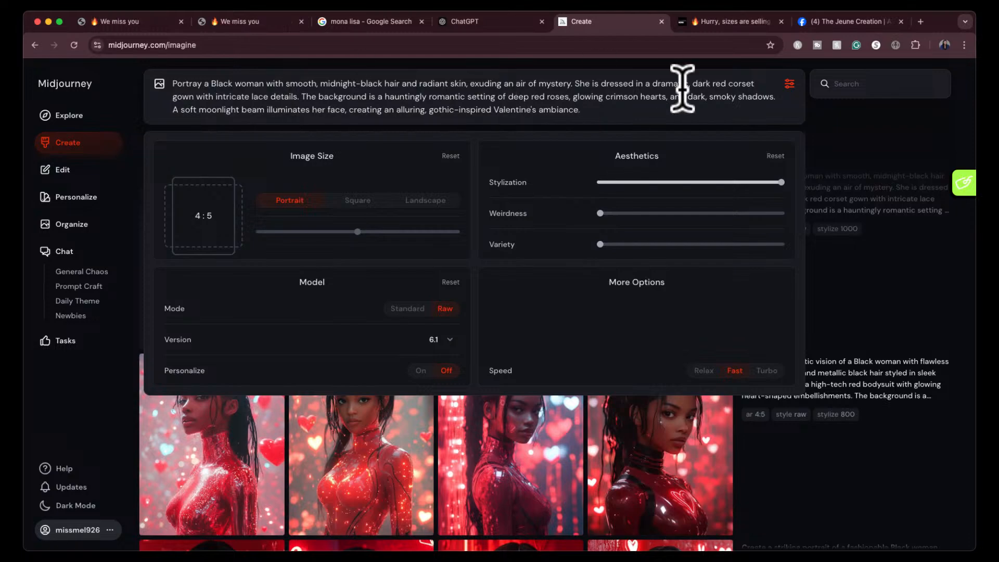
double_click(744, 84)
key(BackSpace)
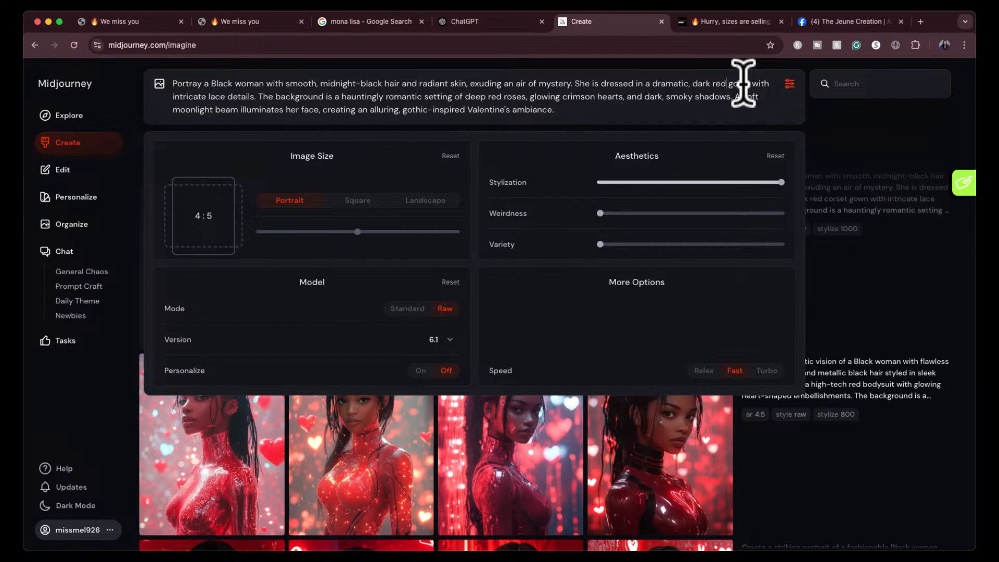
key(Return)
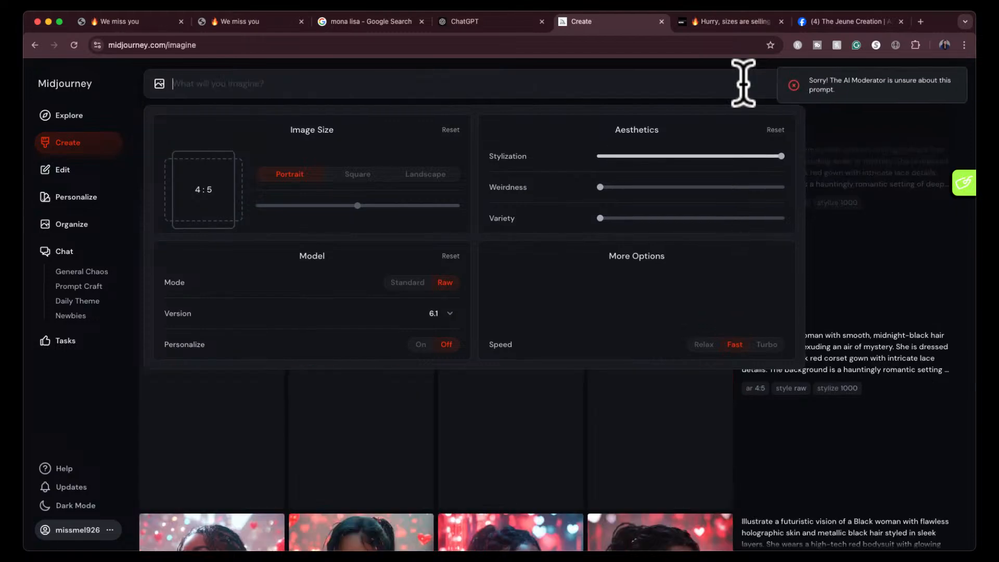
- Paste the Gothic Valentine prompt again, shorten the clothing description to "She is dressed in a dramatic gown.", and generate it
key(super+v)
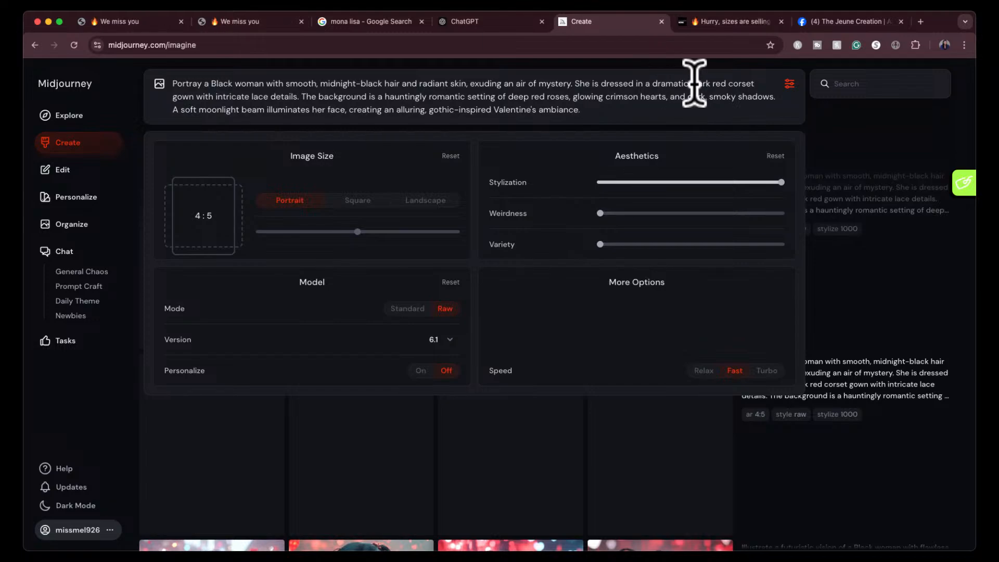
drag(692, 84, 172, 91)
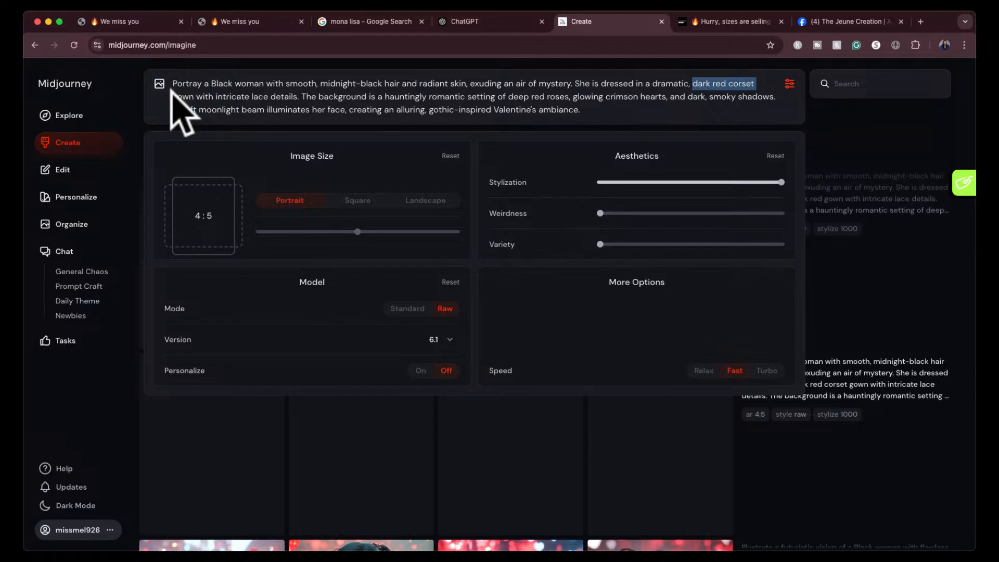
key(BackSpace)
key(BackSpace)
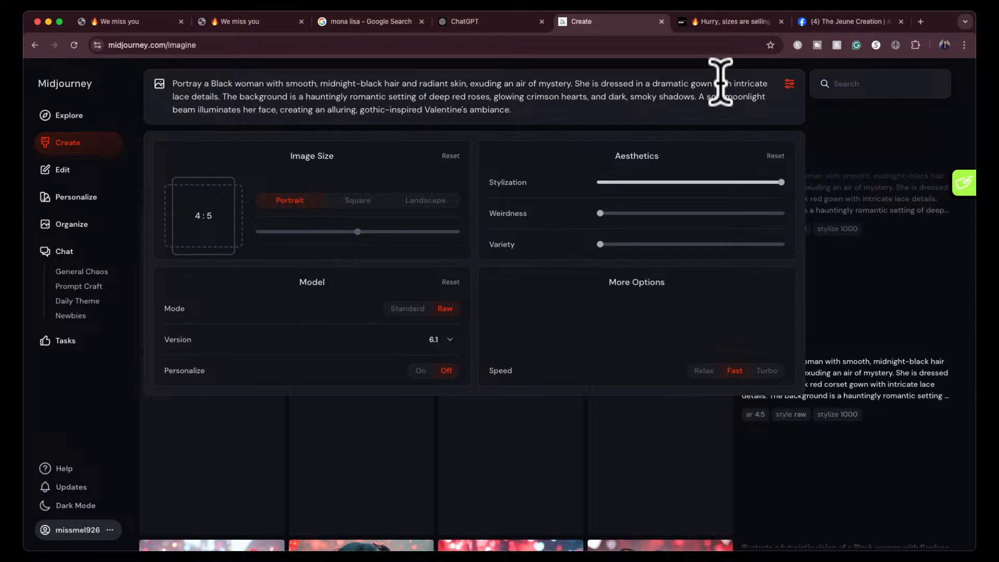
drag(715, 84, 222, 99)
key(BackSpace)
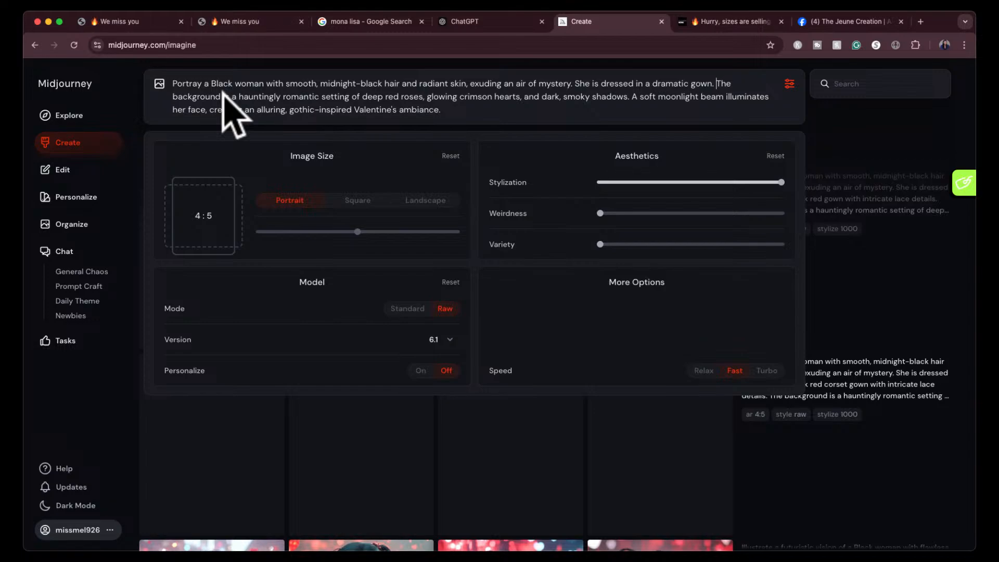
key(Return)
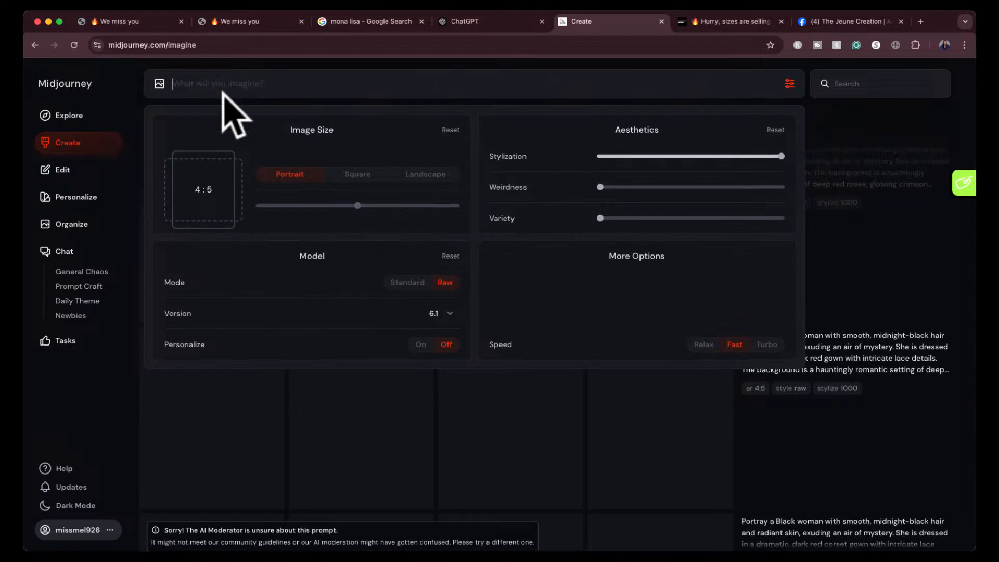
- Close the generation settings and cancel the rejected job whose prompt describes a dark red gown without the corset
click(788, 82)
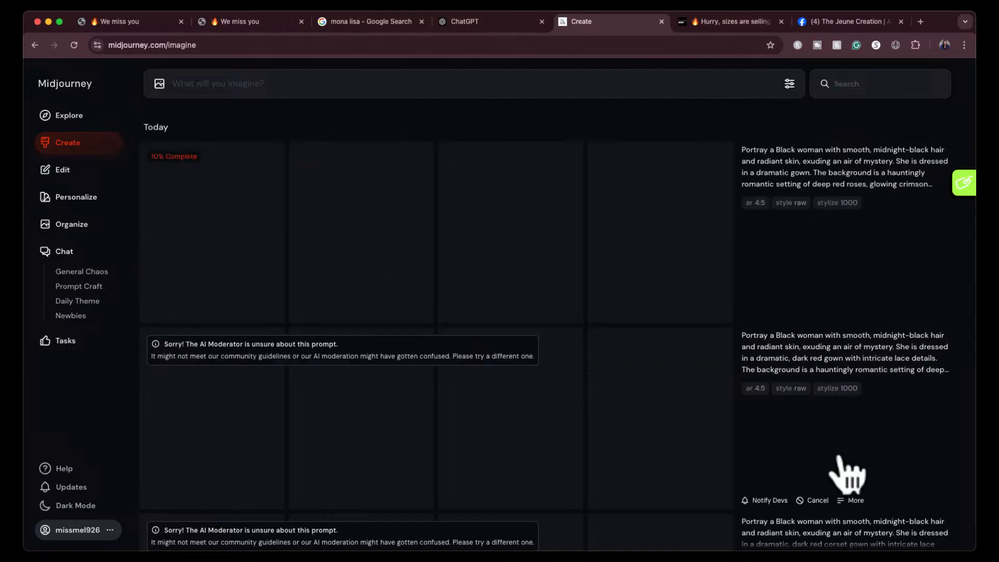
click(813, 500)
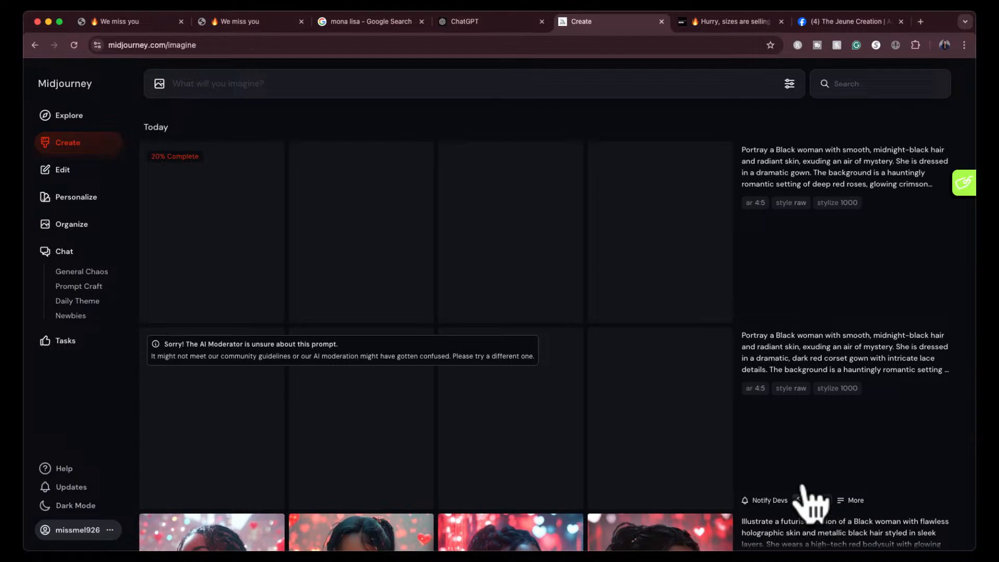
- Cancel the remaining rejected job whose prompt describes a dramatic, dark red corset gown with intricate lace details
click(814, 500)
- Open the fourth image of the portrait set with glittery red hearts in hand and review that set back to its first image
scroll(648, 416, down, 8)
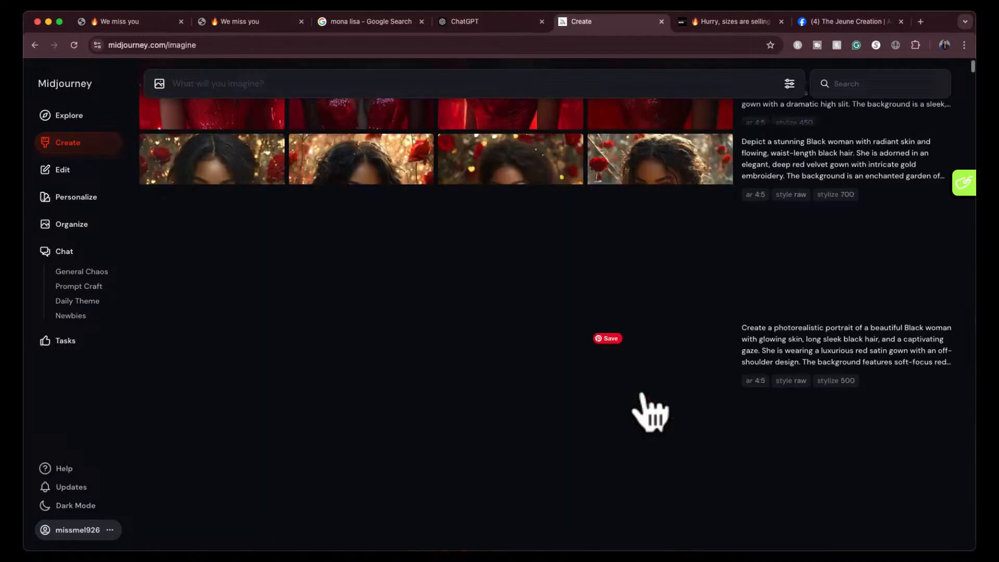
scroll(647, 413, down, 3)
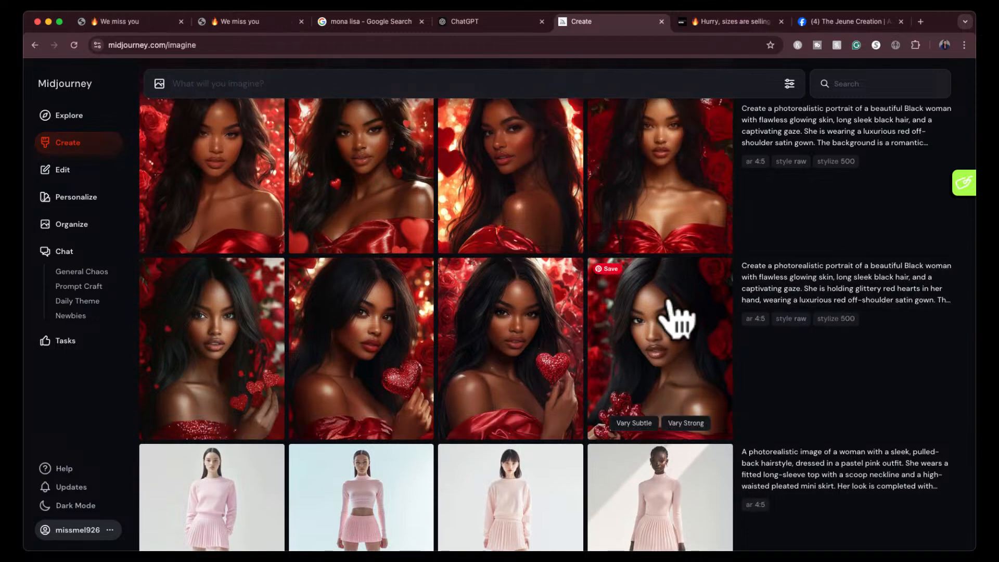
click(659, 340)
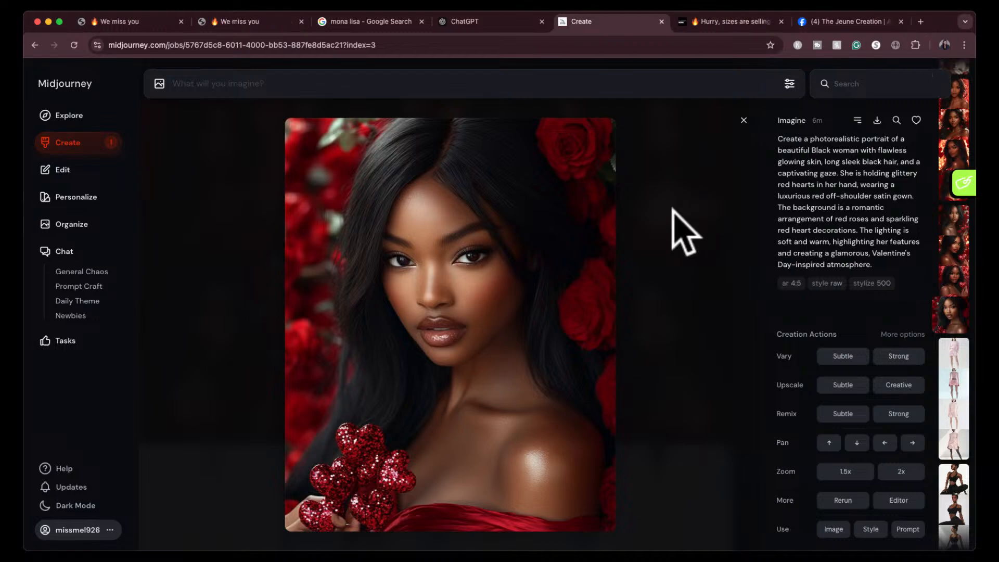
key(Left)
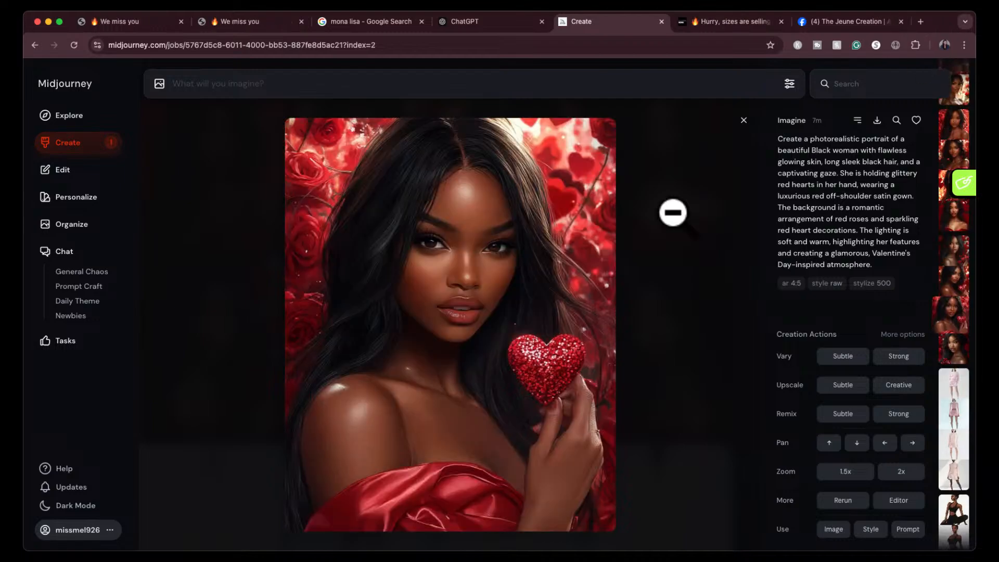
key(Left)
key(Left)
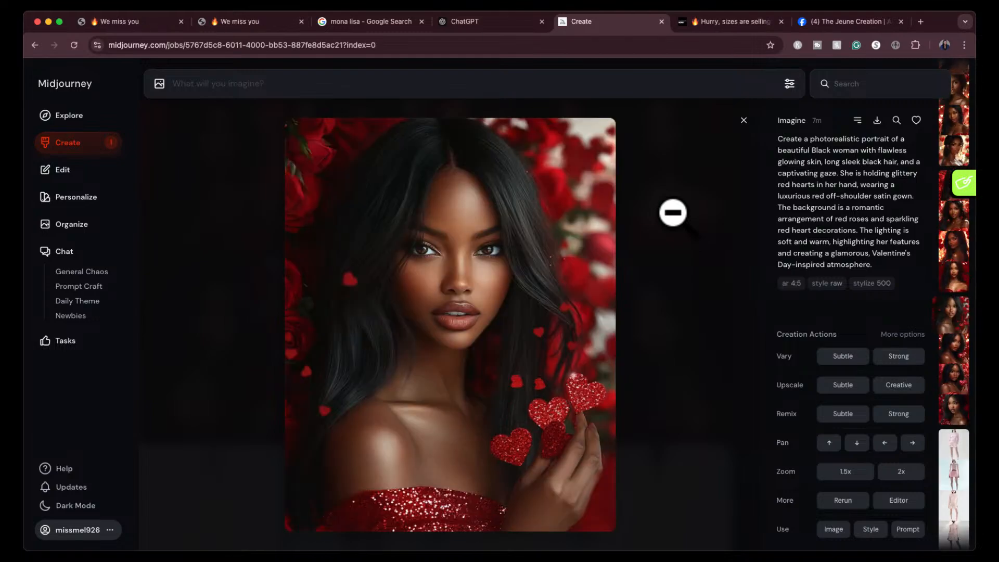
- Review the four portraits from the red off-shoulder satin gown prompt with the red roses and sparkling heart decorations
key(Left)
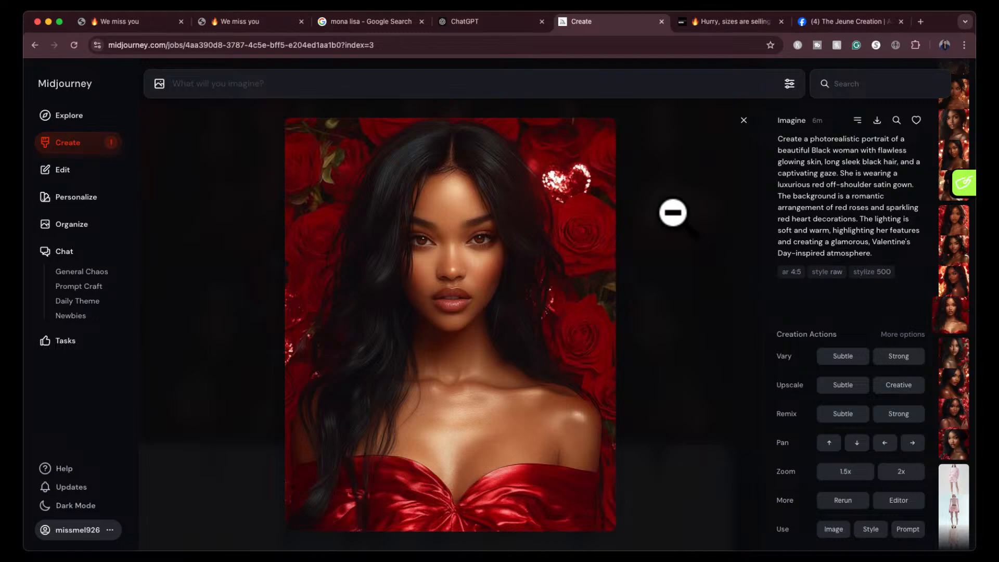
key(Left)
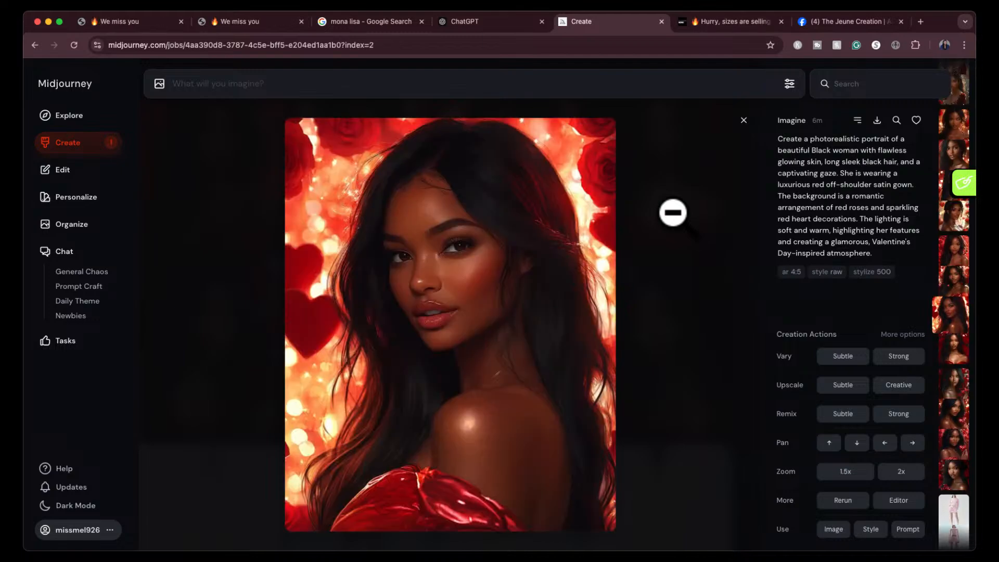
key(Left)
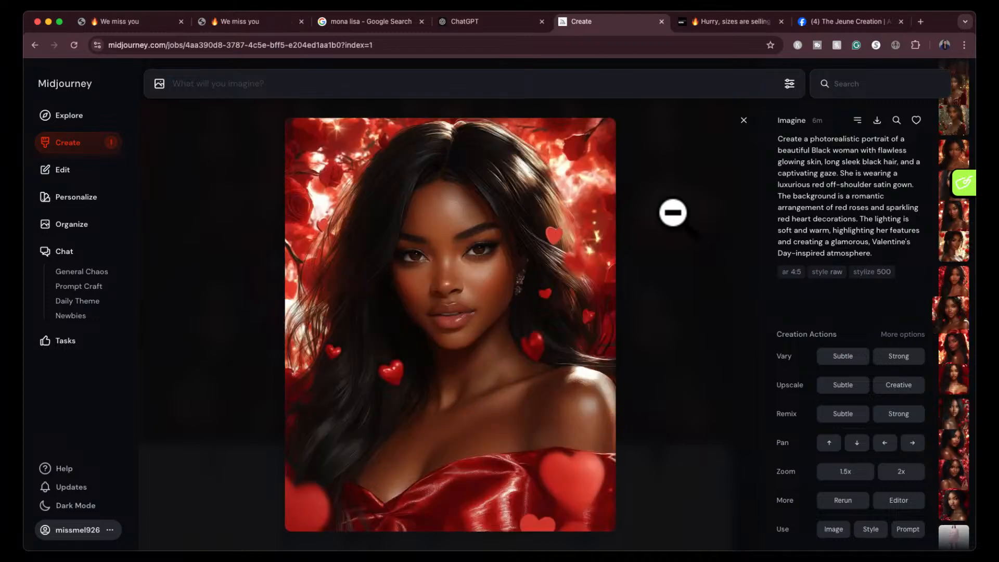
key(Left)
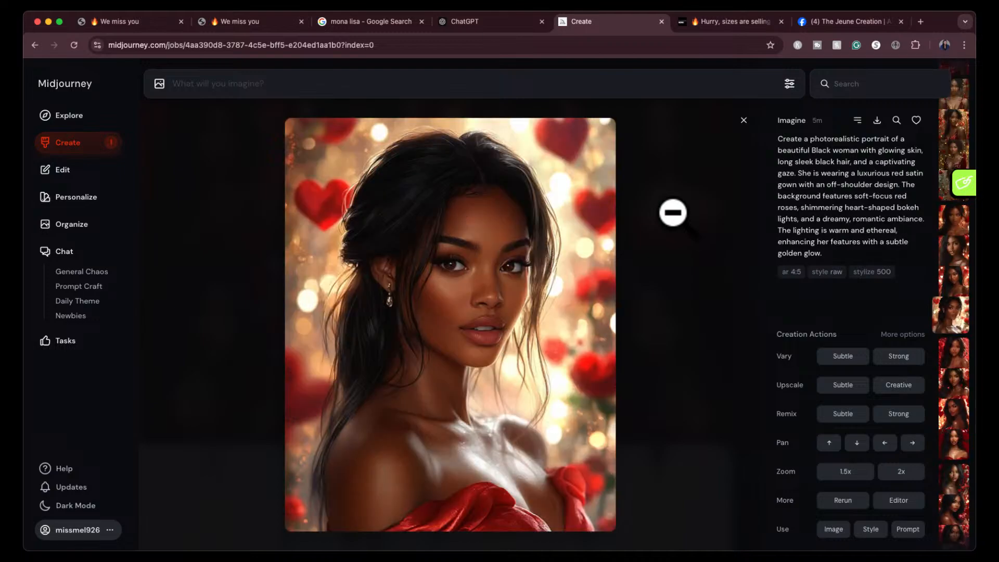
- Review the four portraits from the satin gown prompt with soft-focus roses and heart-shaped bokeh lights
key(Left)
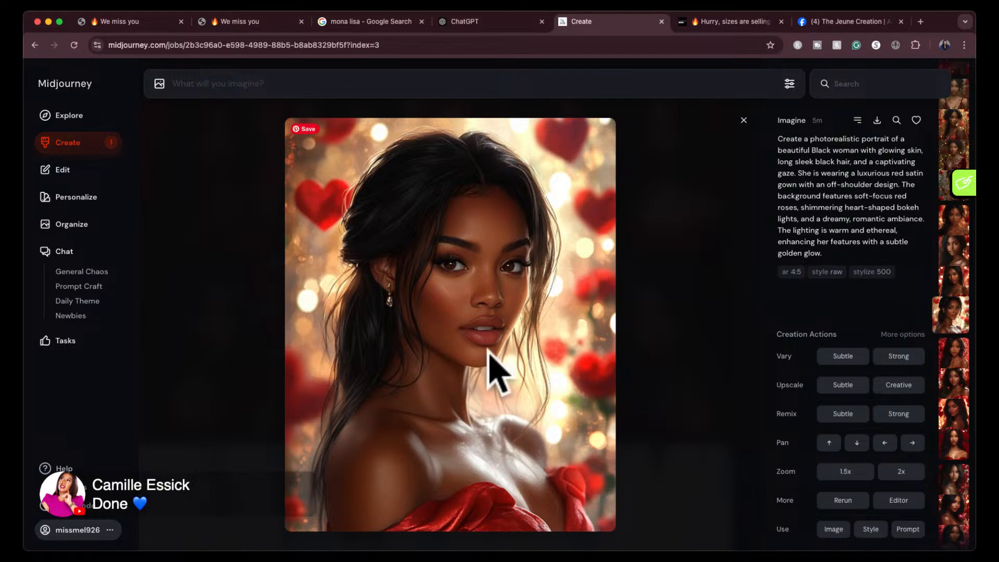
key(Up)
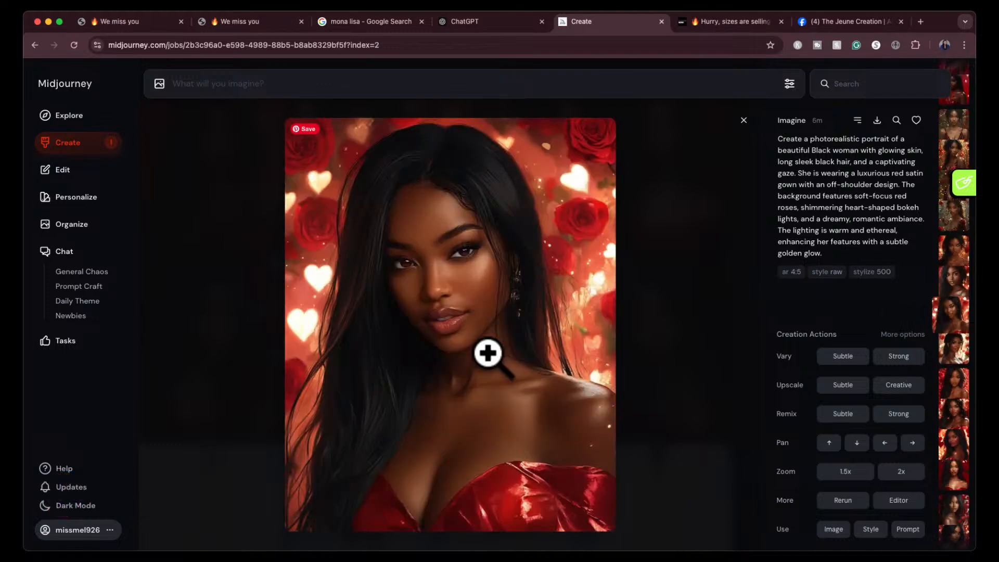
key(Up)
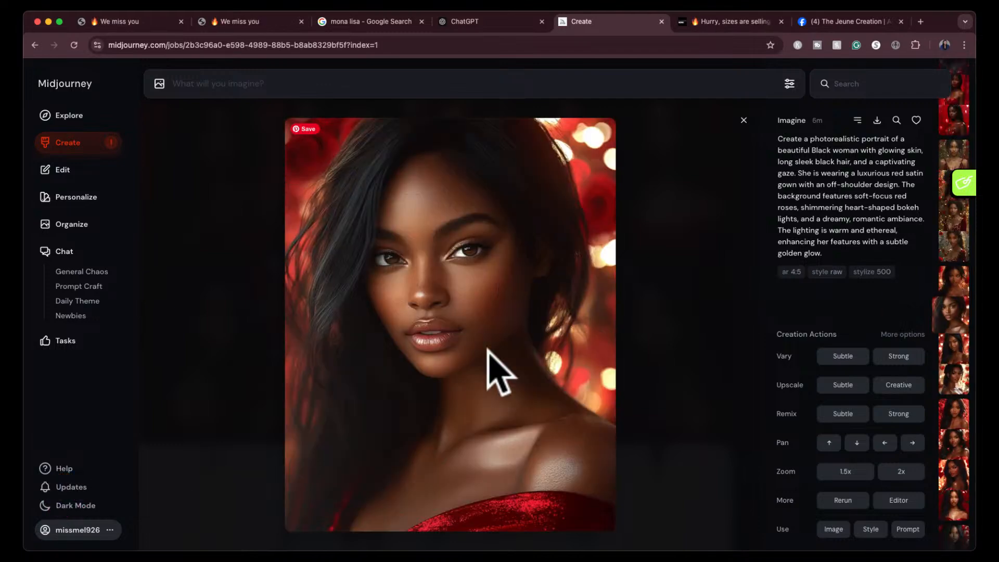
key(Up)
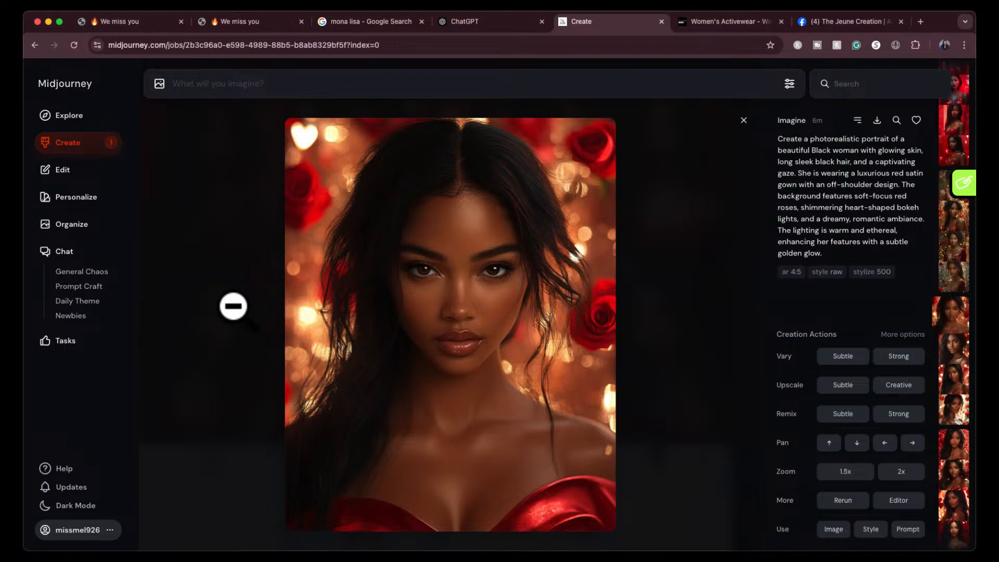
- Examine and compare the four enchanted garden portraits with the deep red velvet gown and gold embroidery
key(Left)
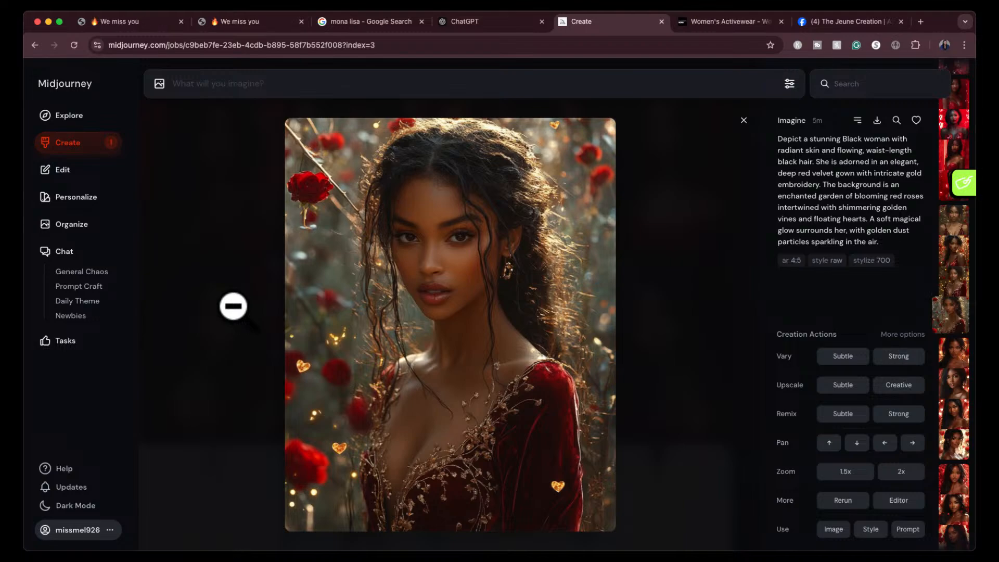
key(Left)
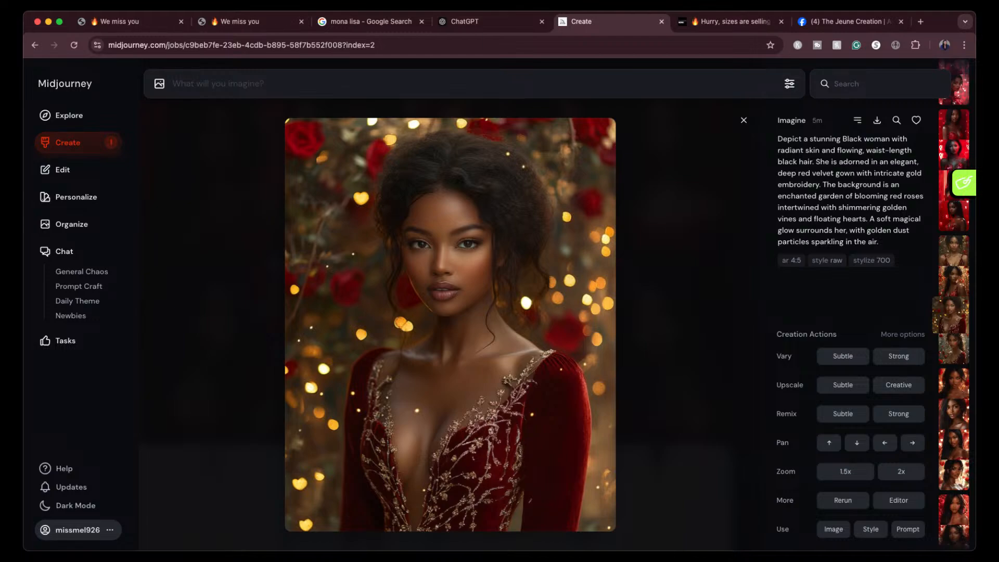
scroll(620, 307, up, 1)
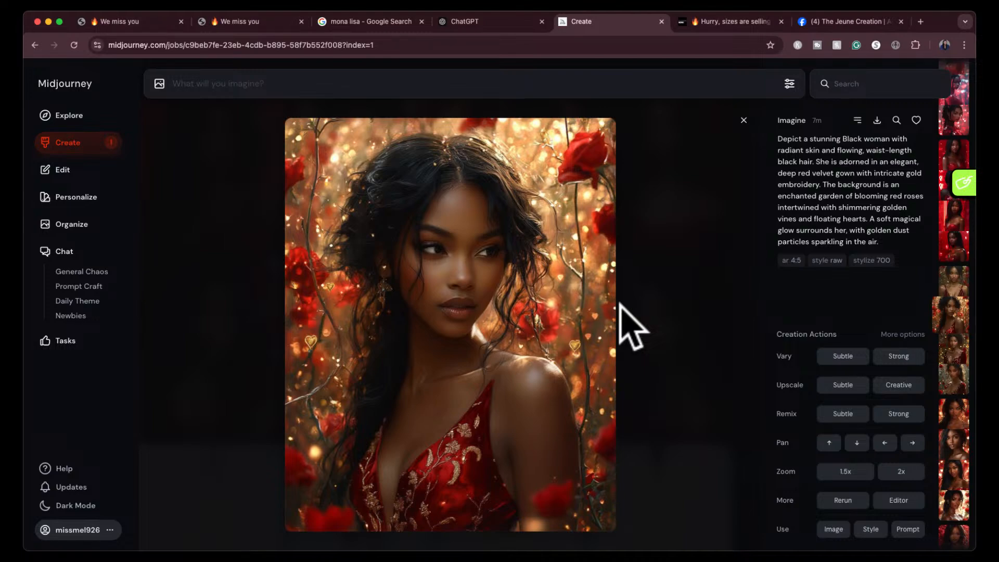
key(Right)
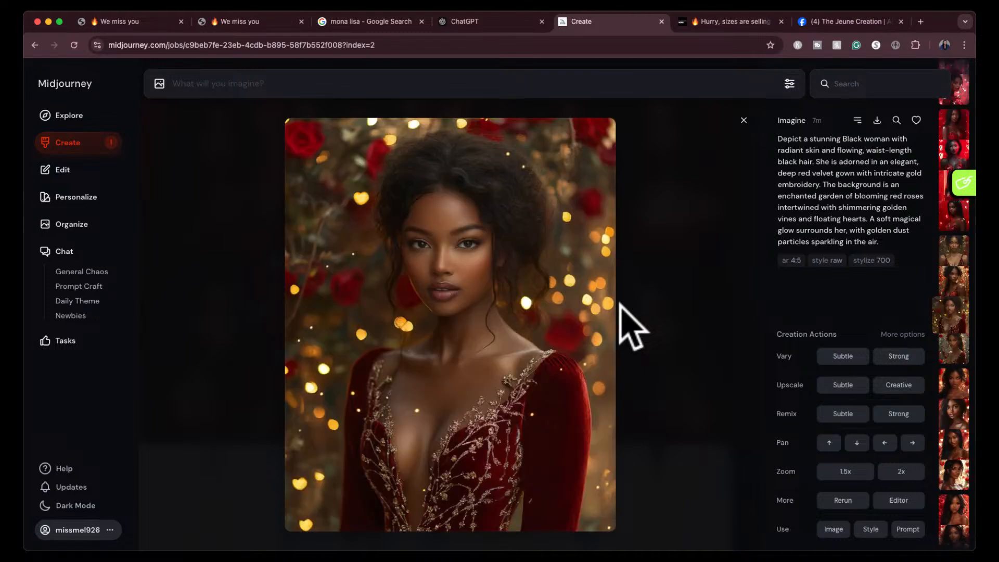
key(Left)
key(Left)
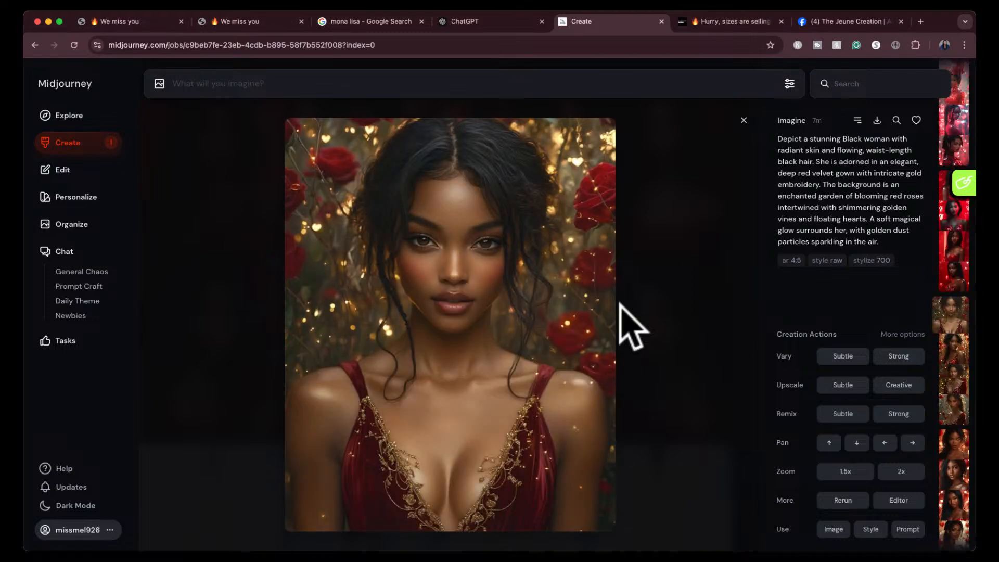
- Examine and compare the portraits from the strapless red gown prompt with the glossy heart-embossed wall and neon lighting
key(Left)
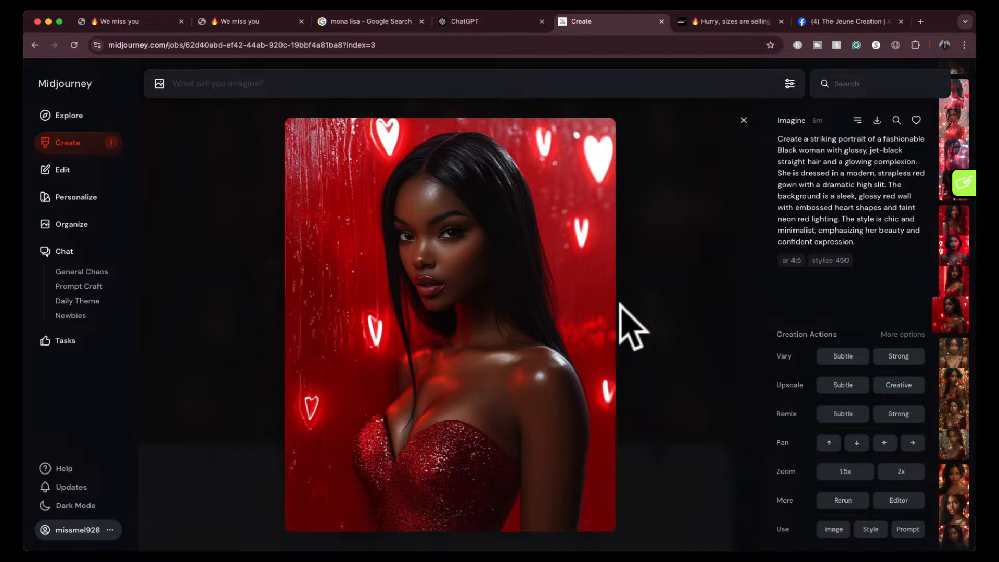
key(Left)
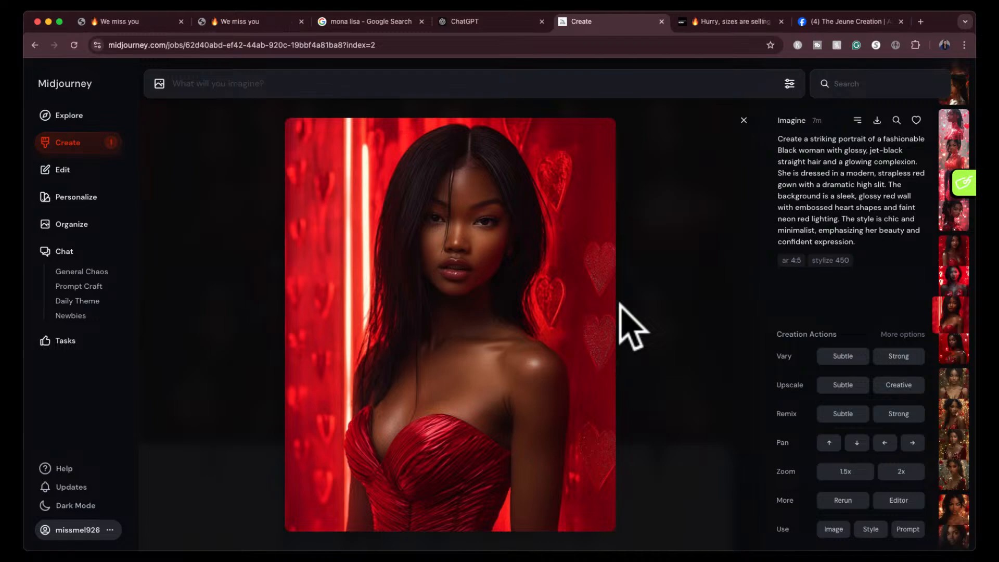
key(Left)
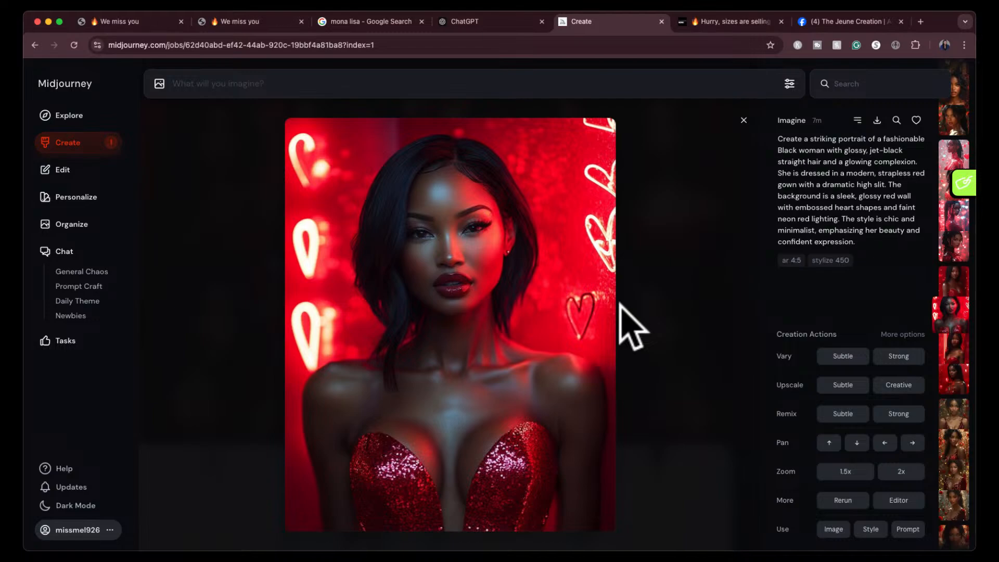
key(Left)
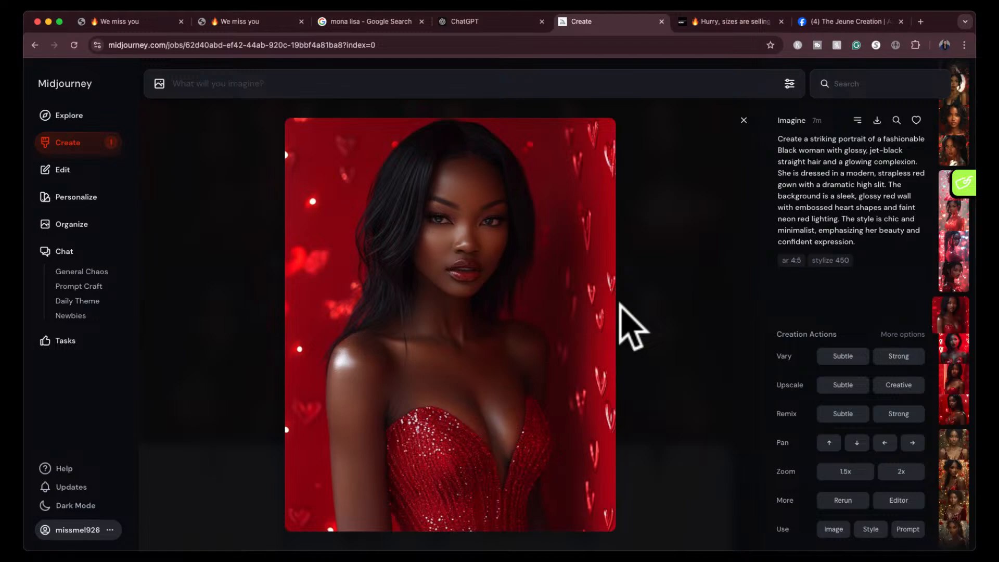
key(Right)
key(Right)
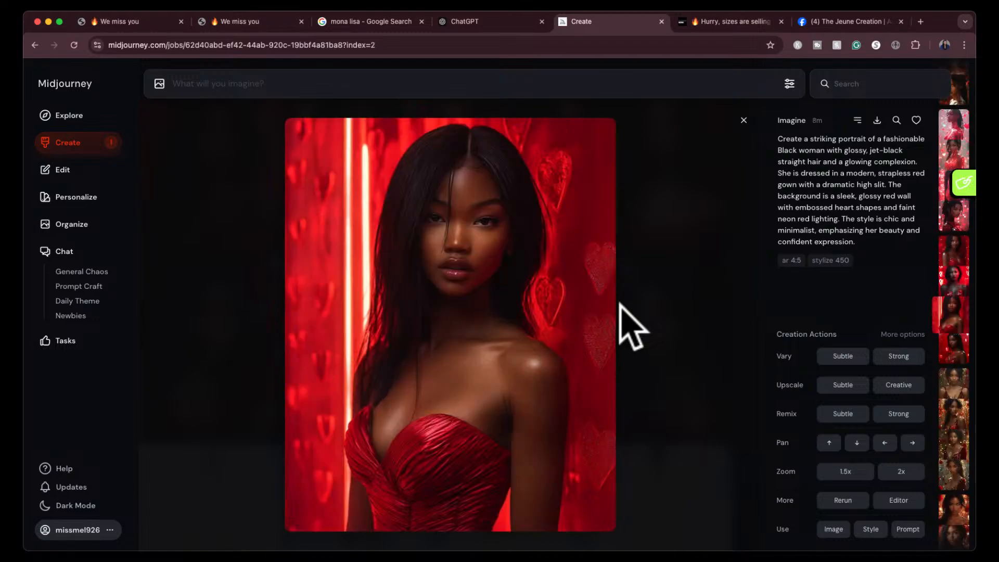
key(Right)
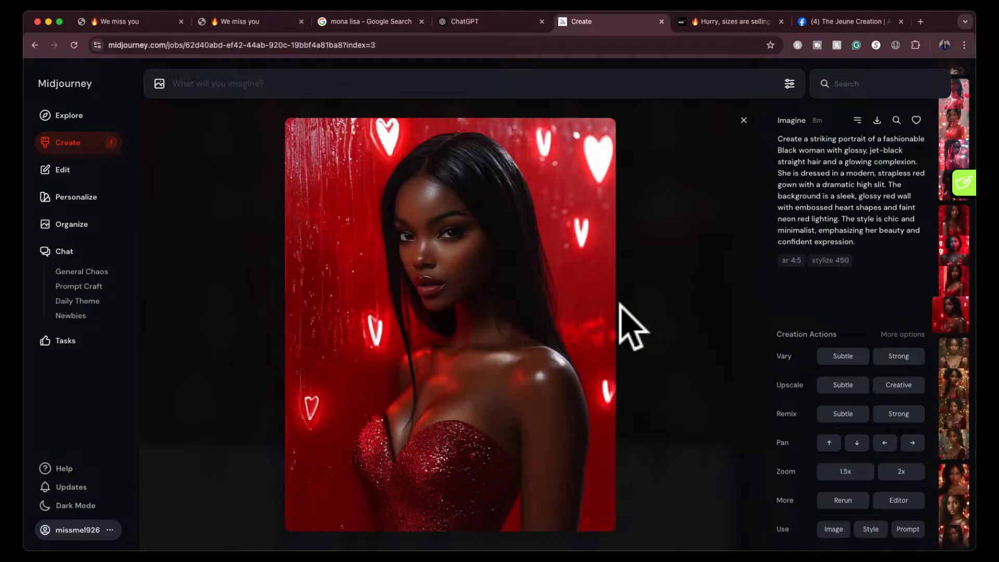
key(Left)
- Examine and compare the four futuristic portraits with the high-tech red bodysuit and floating 3D hearts
key(Left)
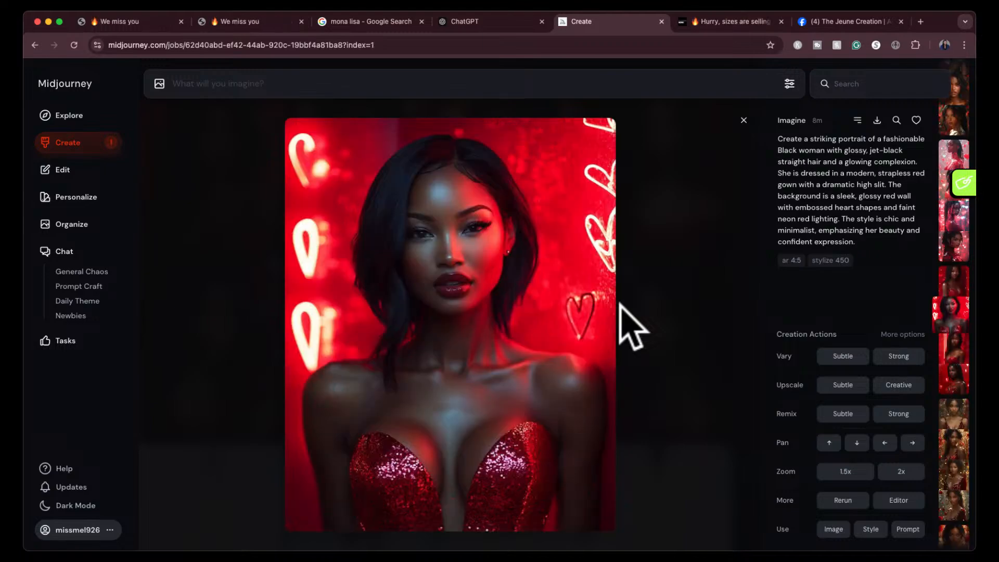
key(Left)
key(Left)
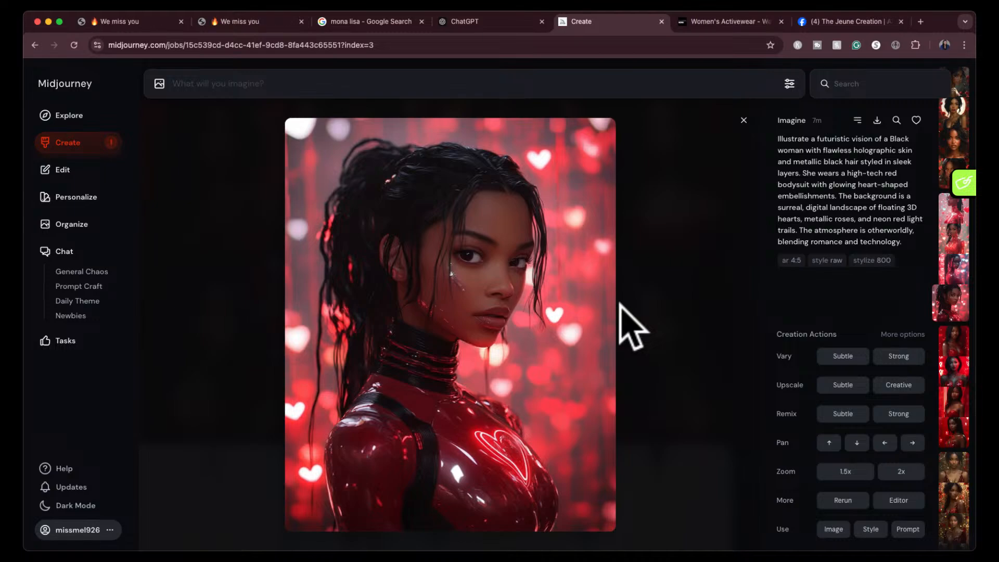
key(Left)
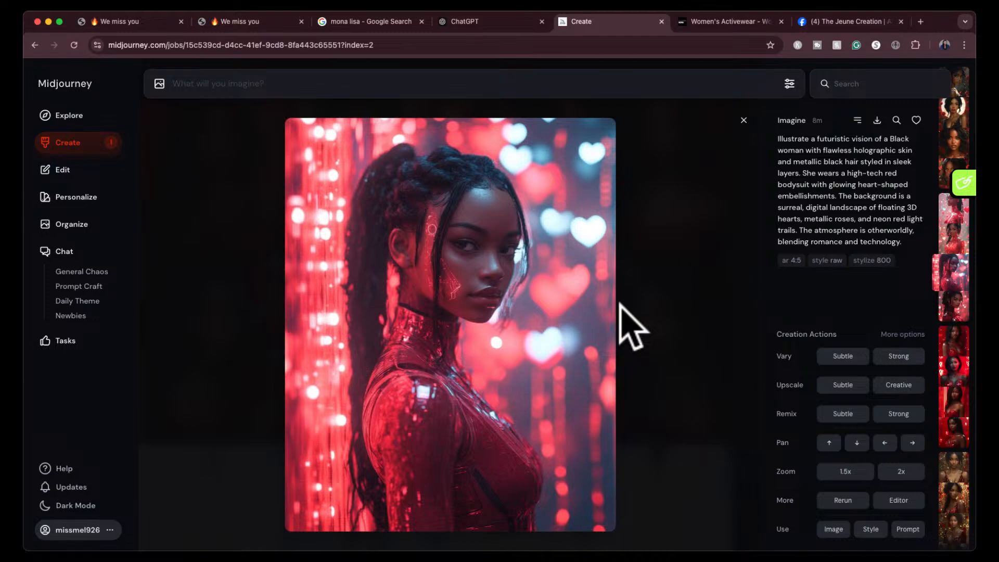
key(Left)
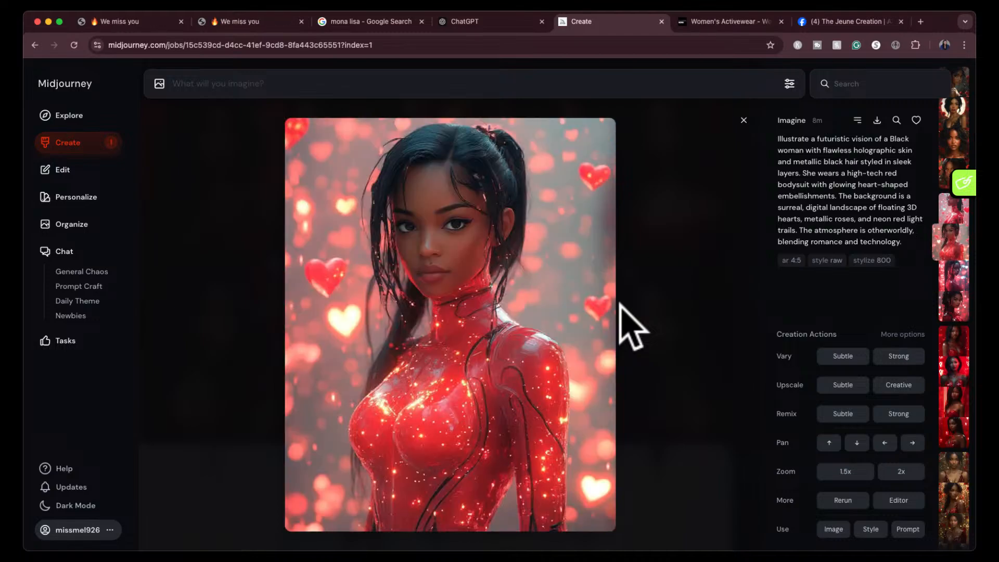
key(Left)
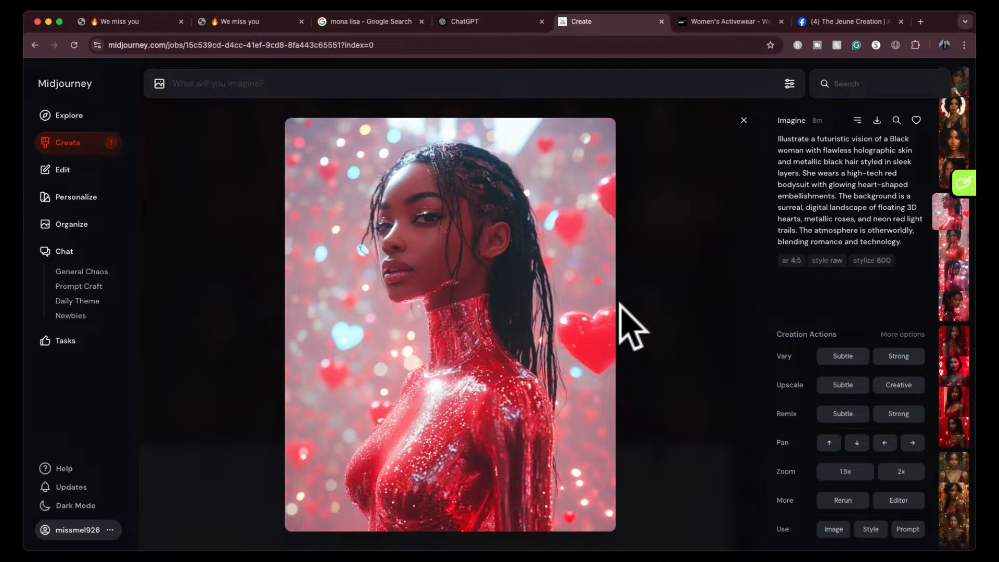
key(Right)
key(Right)
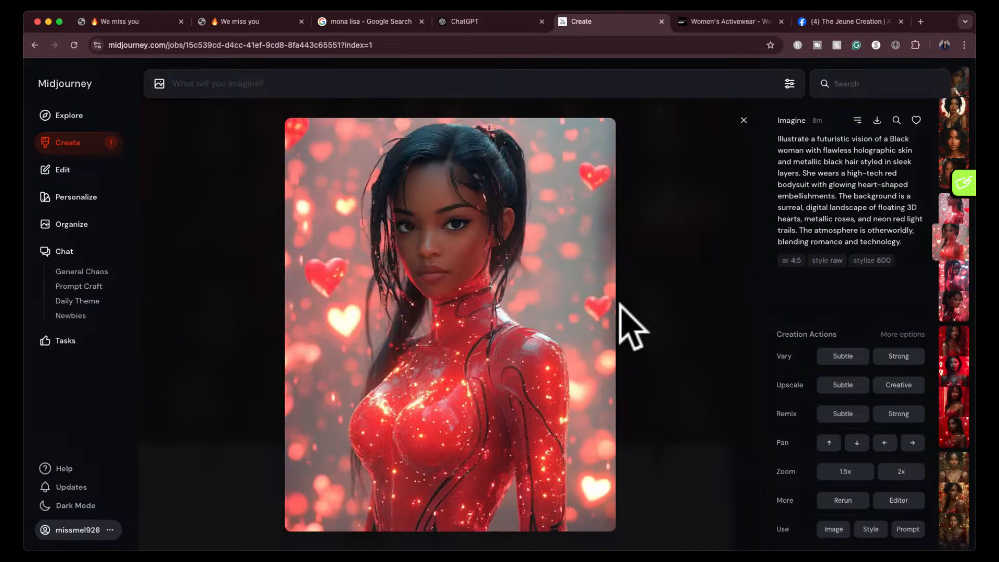
key(Right)
key(Left)
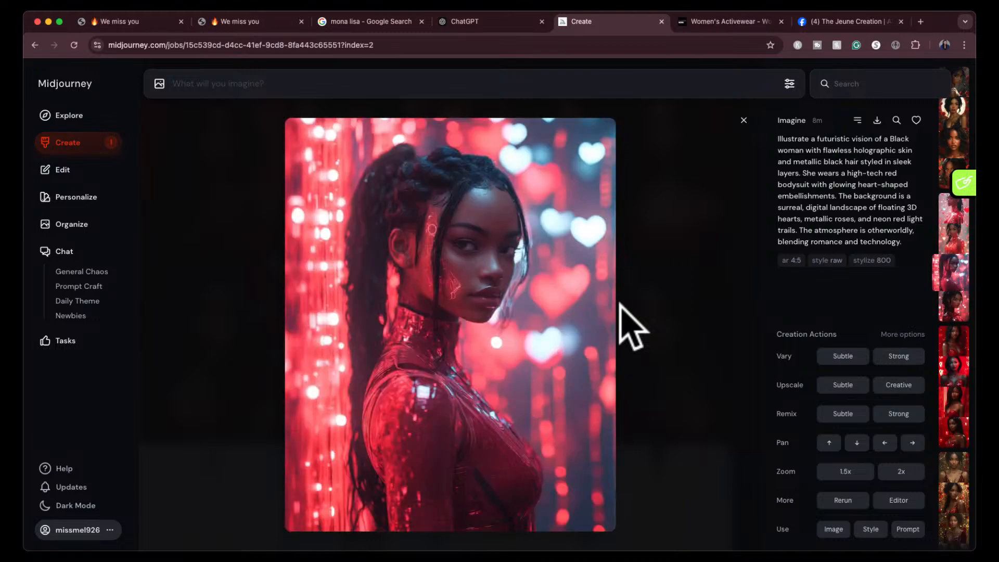
key(Right)
key(Left)
key(Left)
key(Right)
key(Left)
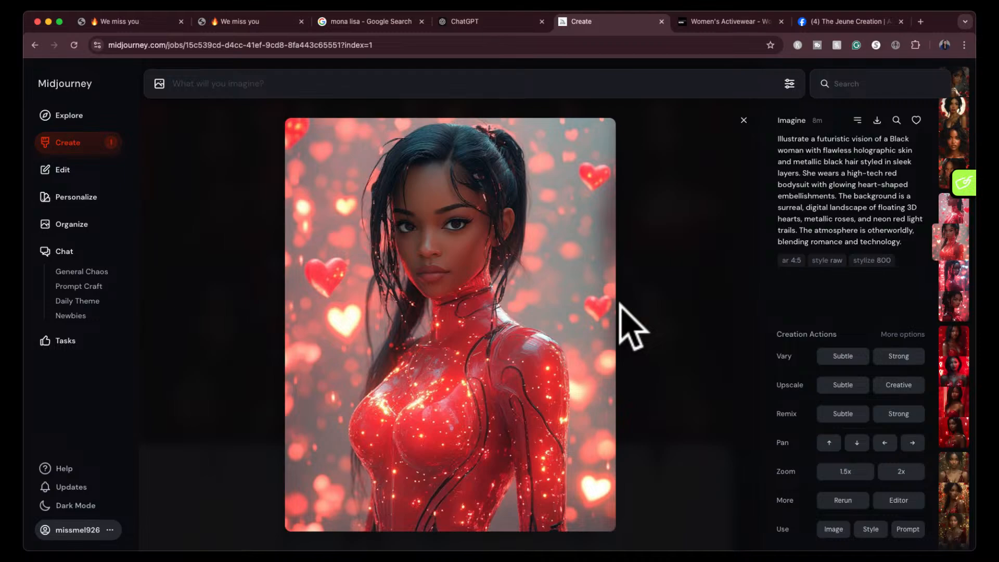
key(Right)
- Examine and compare the four gothic-inspired portraits with the midnight-black hair, dramatic gown and deep red roses
key(Up)
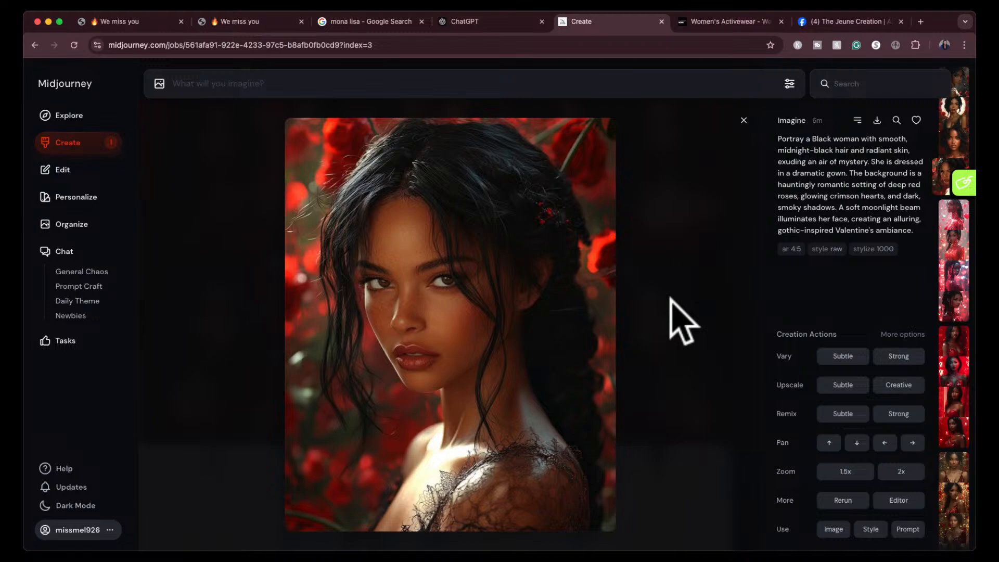
key(Left)
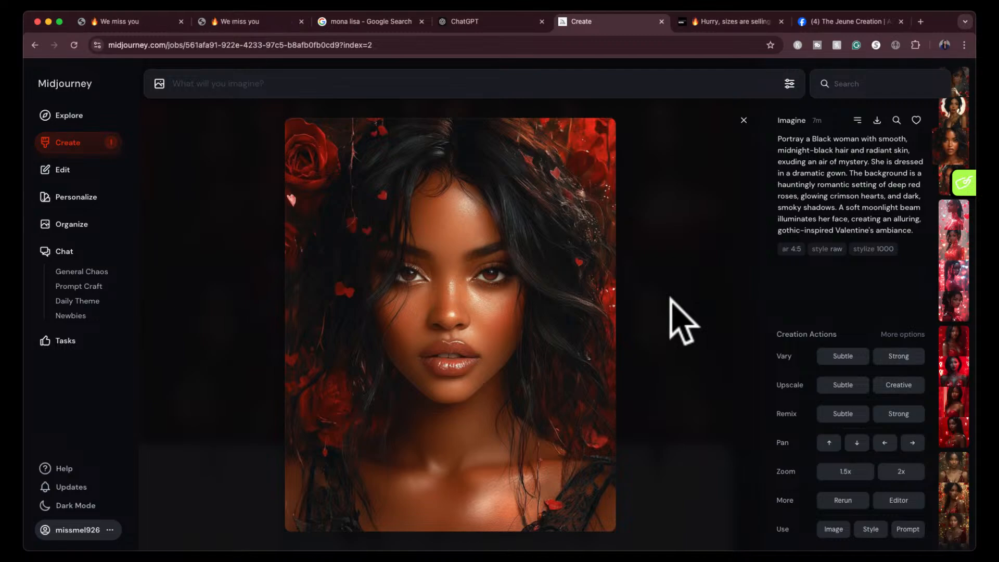
key(Left)
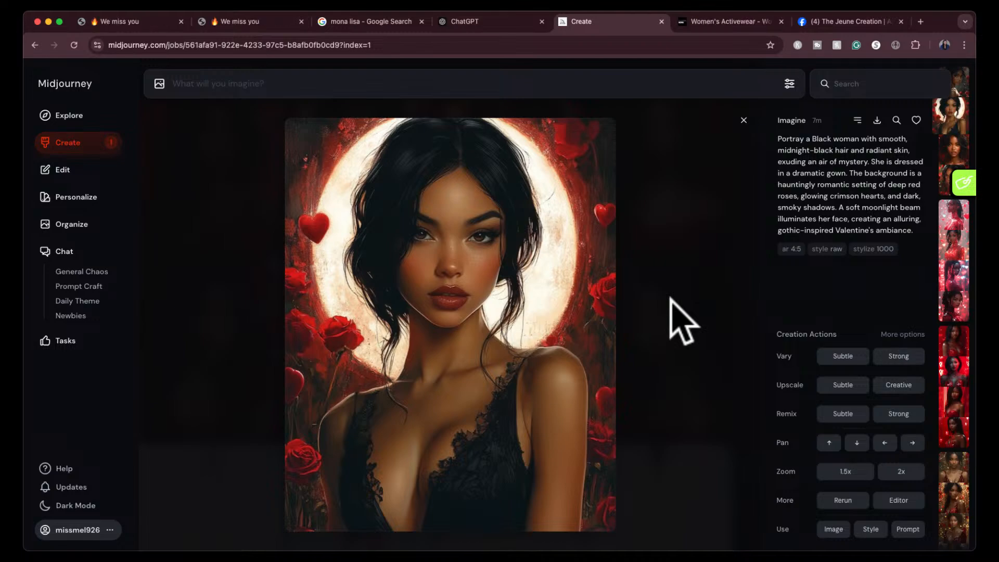
key(Left)
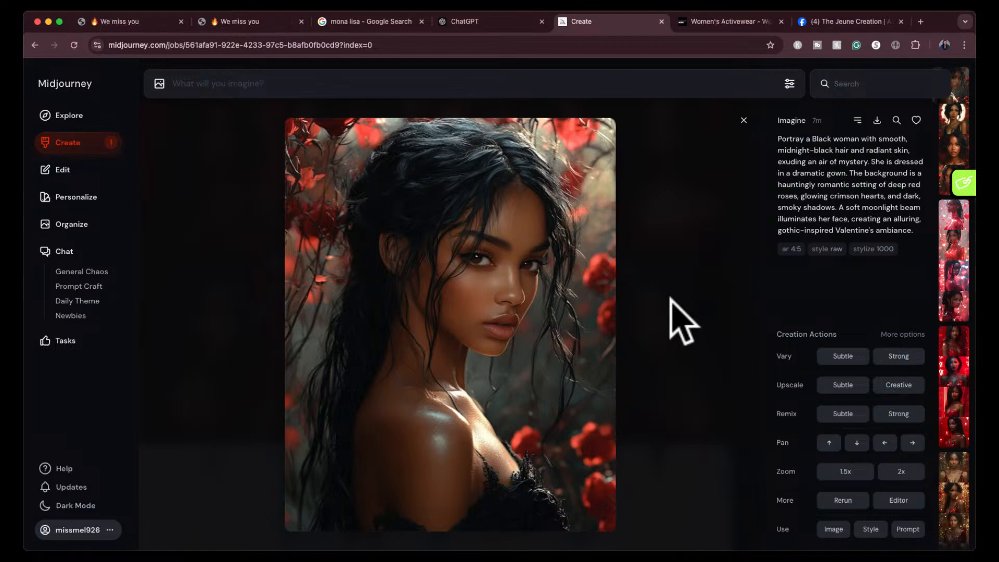
click(743, 119)
- Browse the Valentine portrait sets generated today and compare the results across the prompts
scroll(608, 397, down, 2)
scroll(607, 397, up, 12)
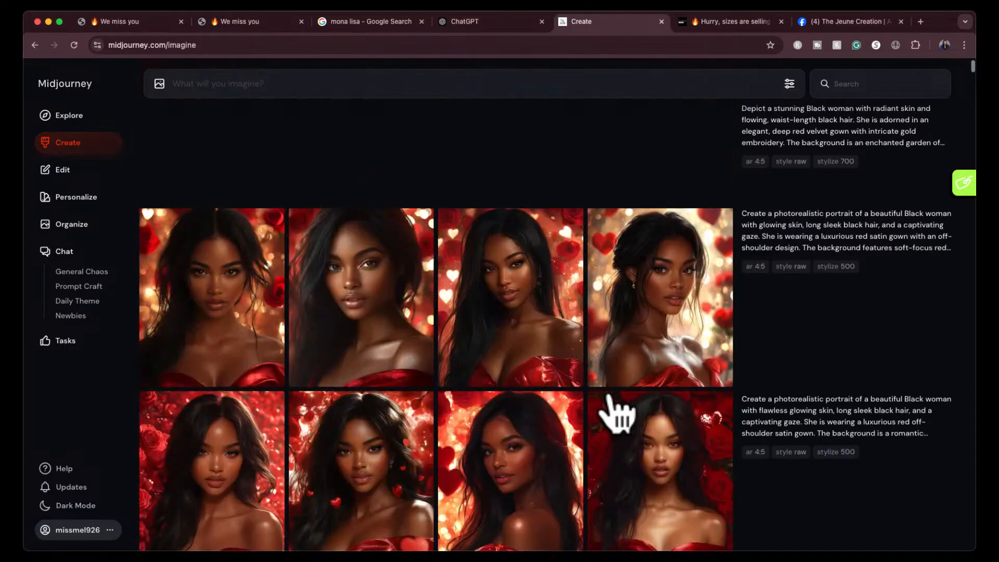
scroll(619, 415, up, 8)
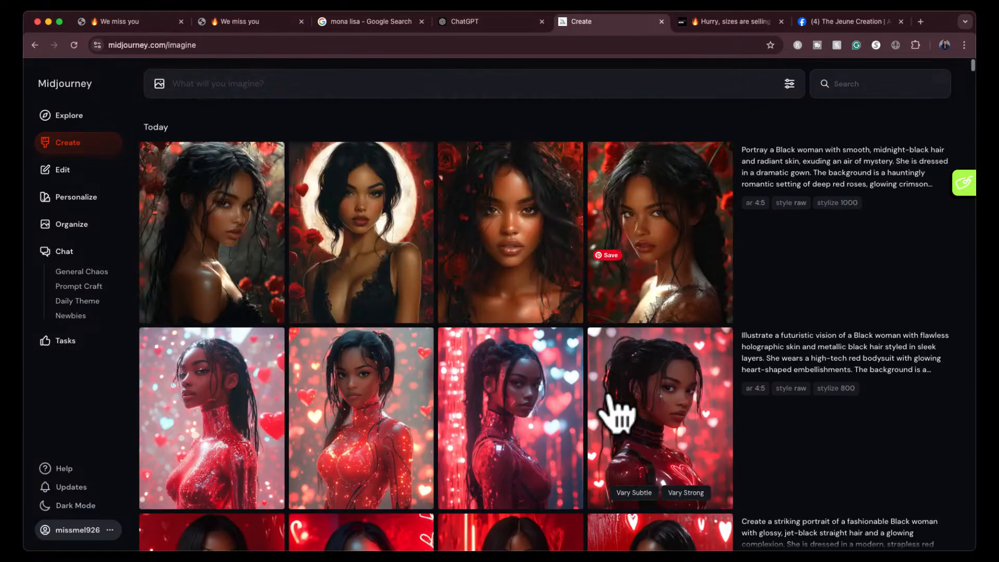
scroll(619, 415, down, 15)
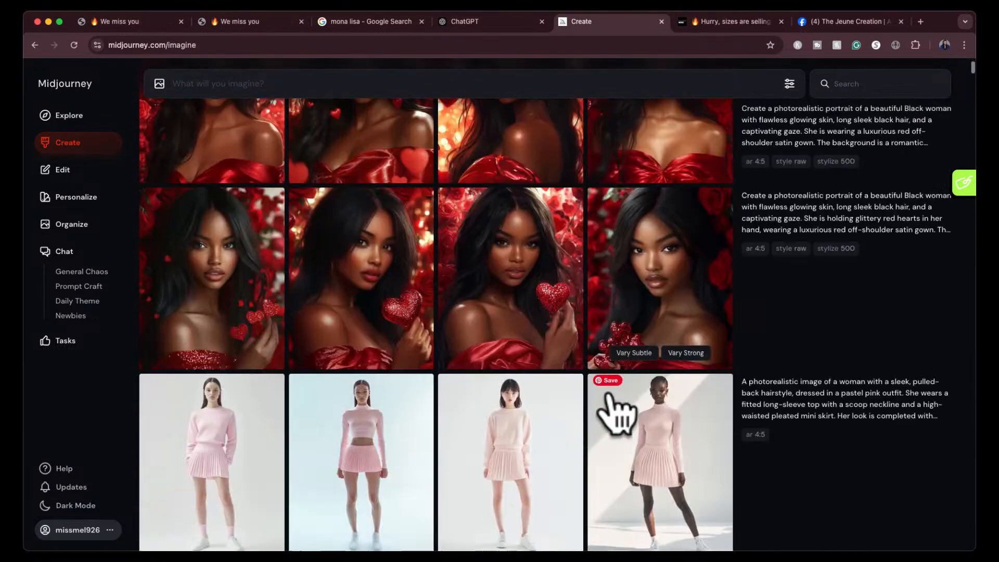
scroll(607, 397, up, 8)
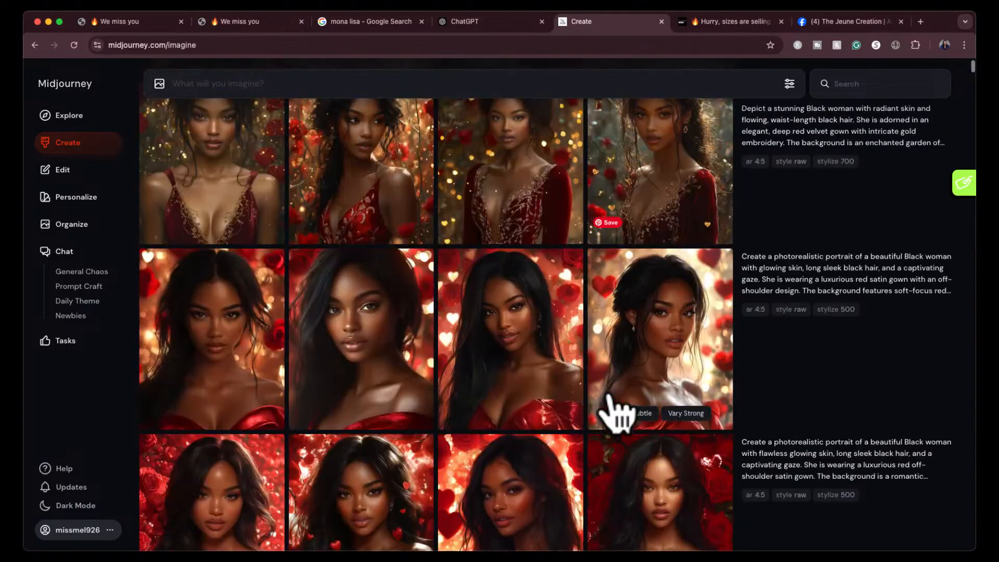
scroll(608, 396, up, 10)
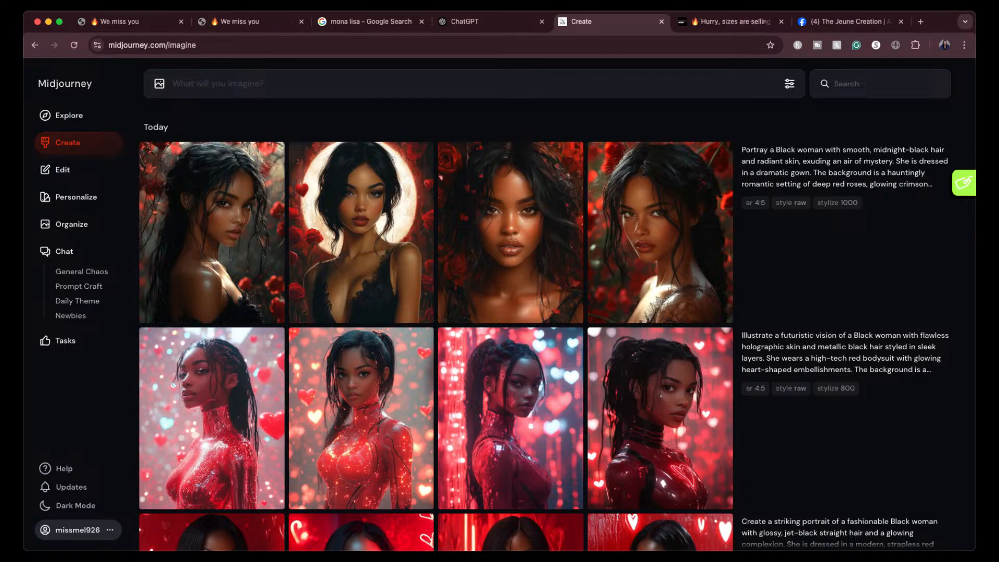
mouse_move(666, 427)
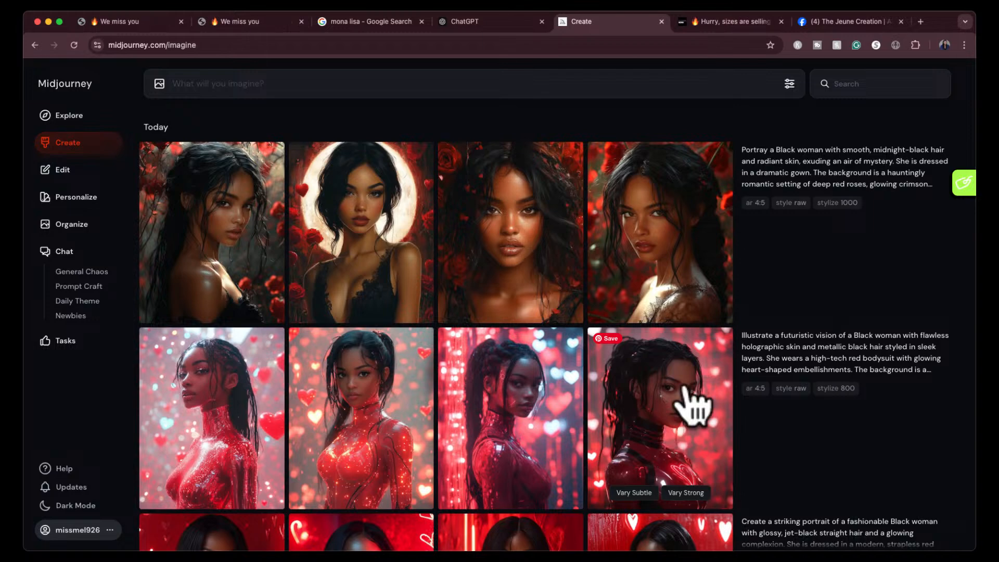
scroll(698, 420, down, 1)
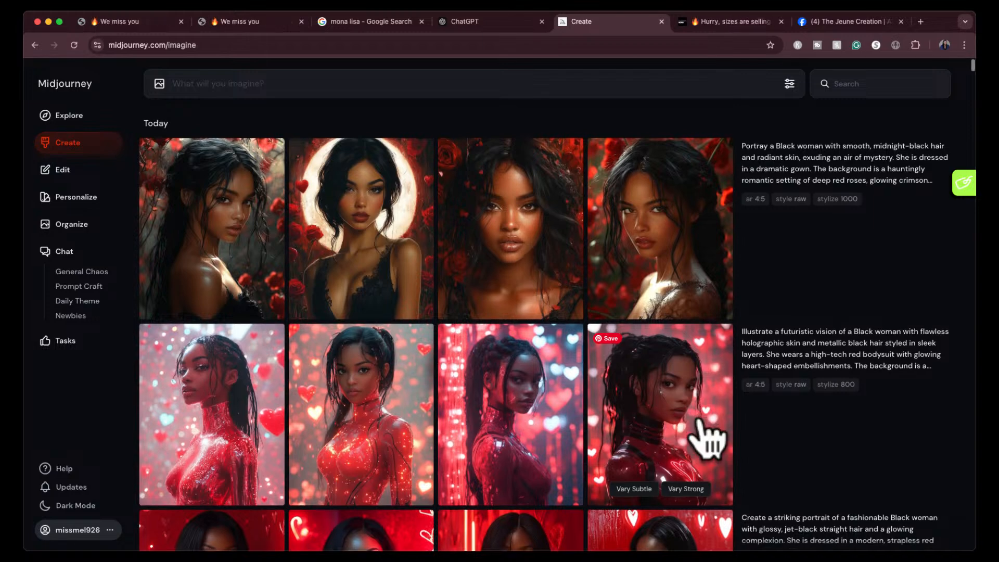
scroll(705, 440, down, 2)
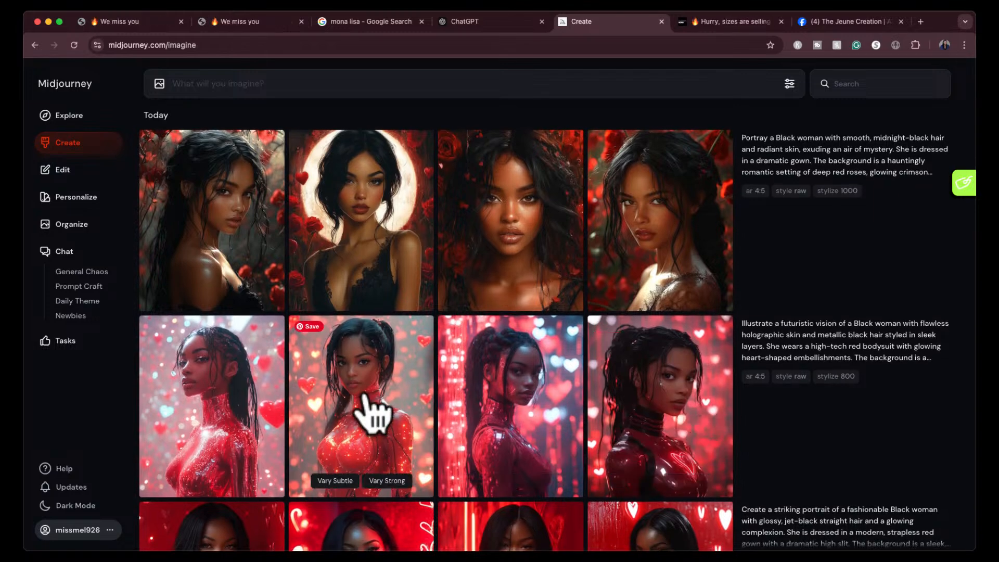
- Reuse the first futuristic red-bodysuit portrait's full prompt with its ar 4:5, style raw and stylize 800 parameters, and attach that portrait as a style reference
mouse_move(217, 412)
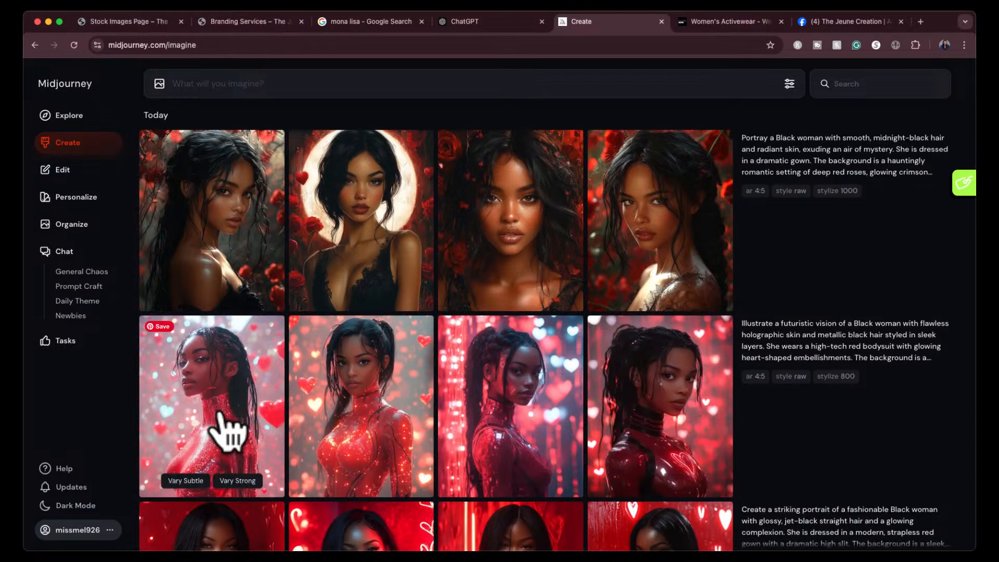
click(223, 440)
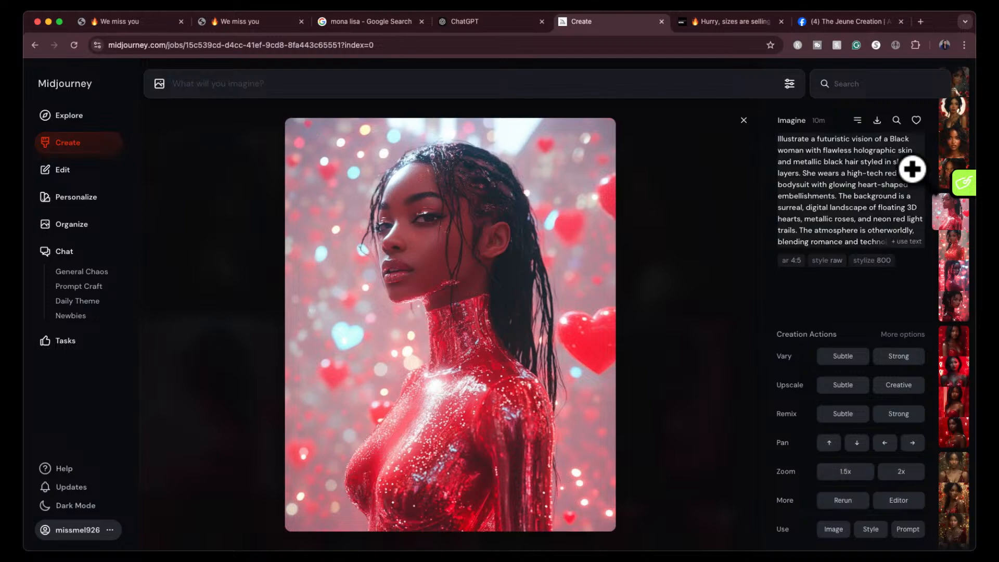
click(913, 265)
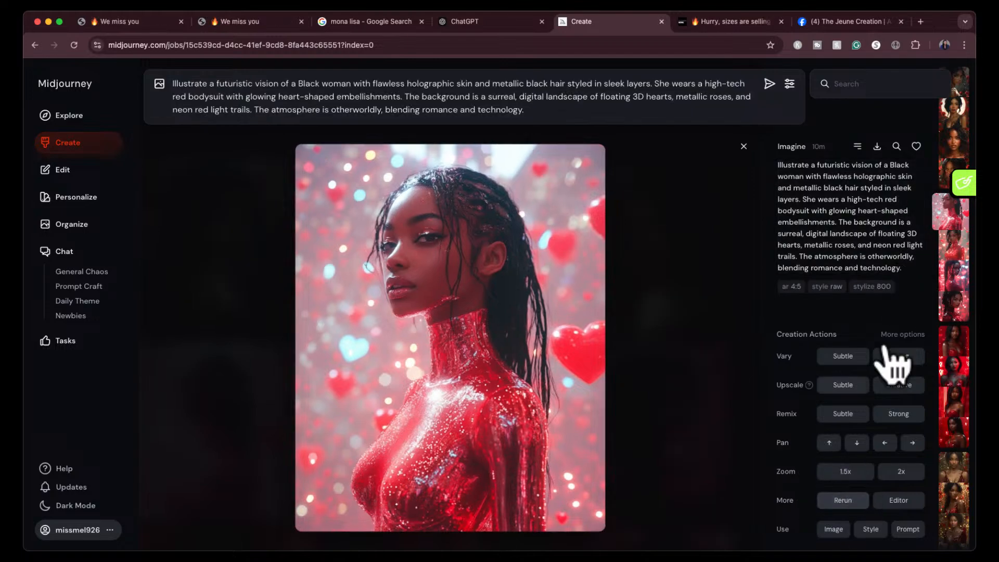
click(744, 146)
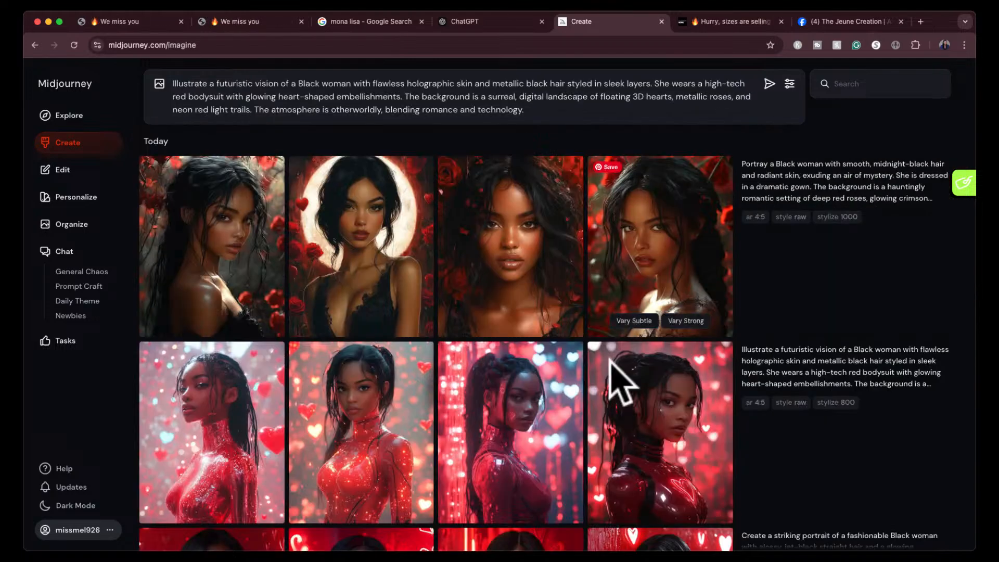
click(221, 407)
click(908, 529)
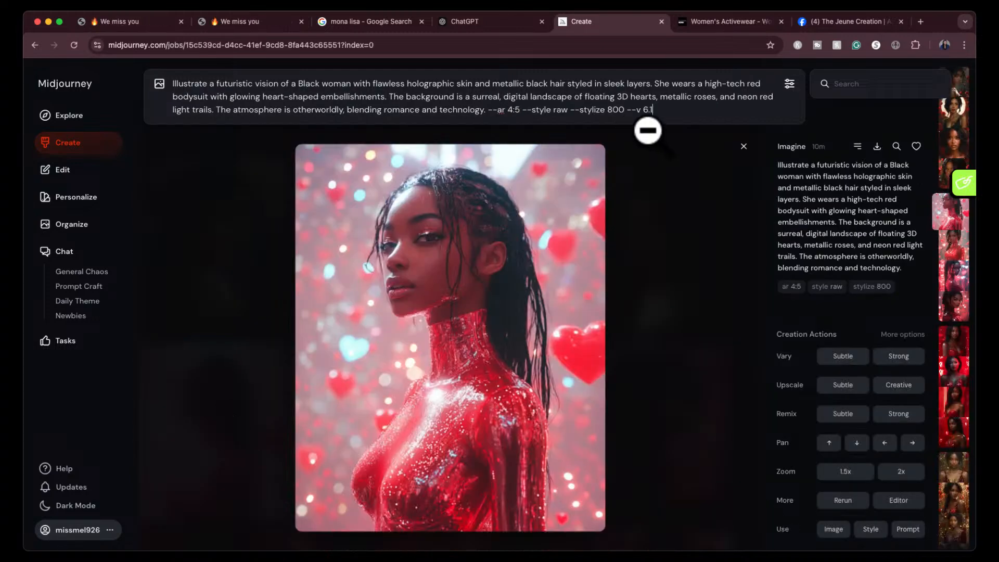
click(867, 532)
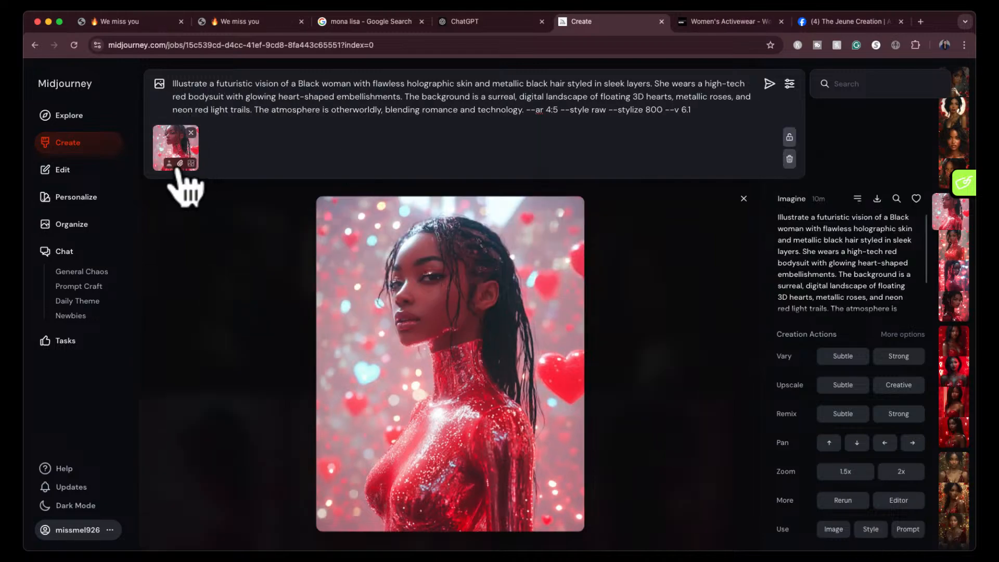
click(740, 209)
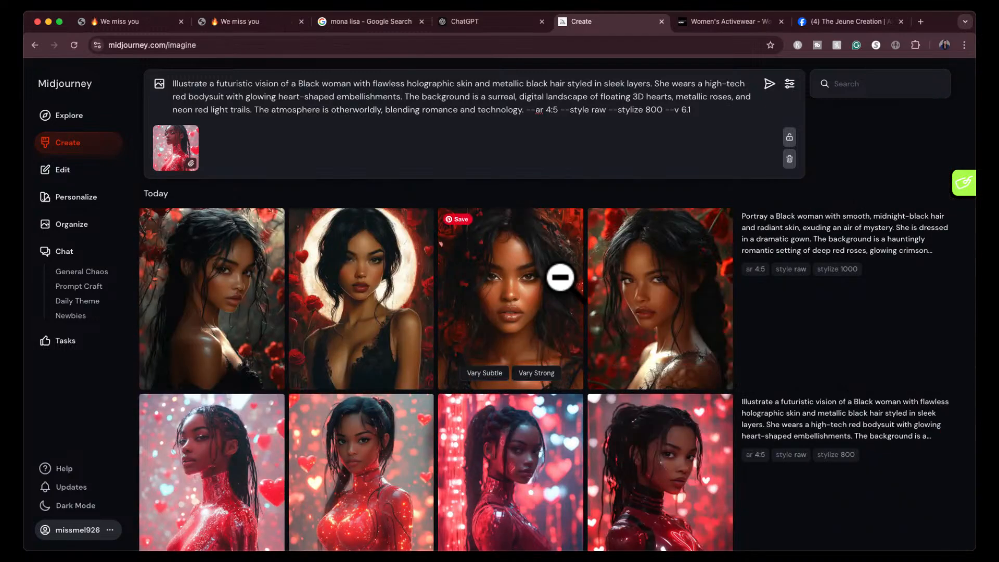
- Attach the third gothic rose portrait as a character reference and submit the futuristic prompt with both reference images
click(531, 317)
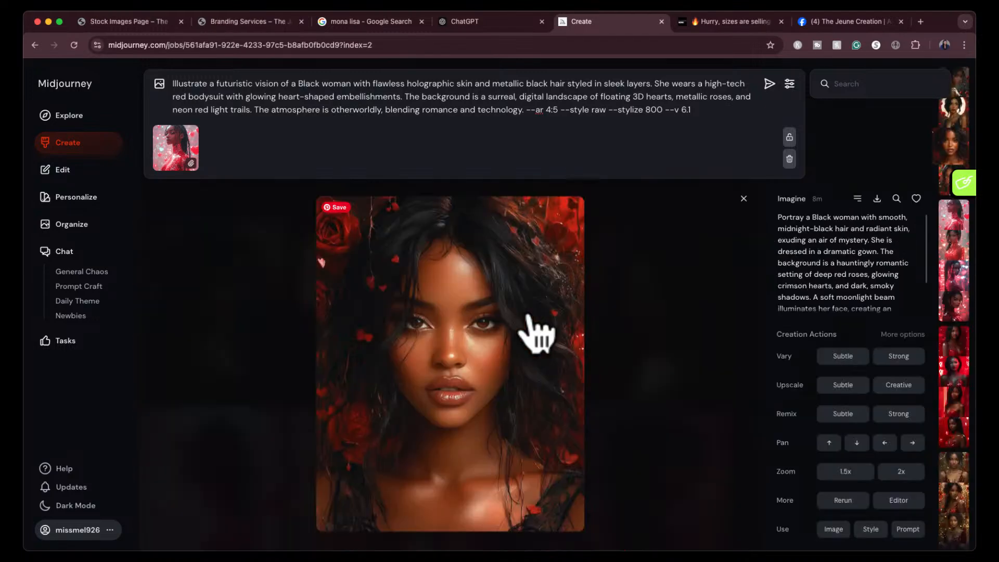
click(868, 527)
drag(110, 152, 215, 165)
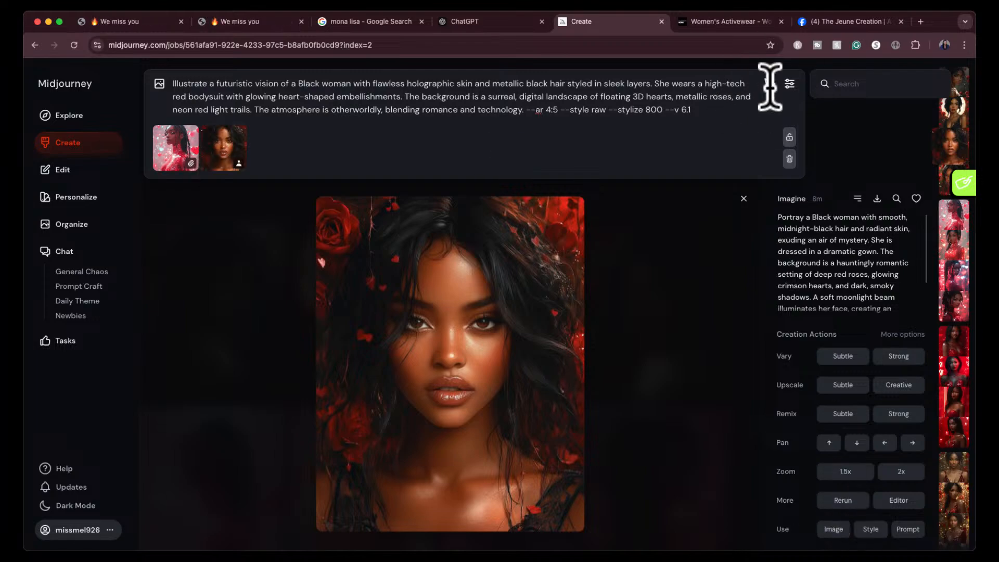
click(769, 84)
click(739, 128)
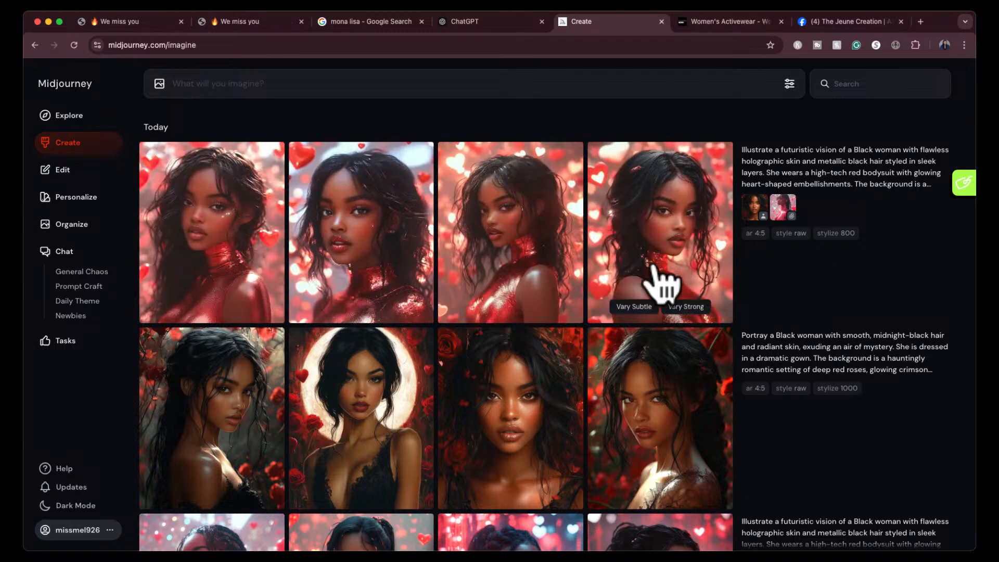
- Review the futuristic portraits generated with the character and style references, enlarging the second one, against the earlier sets
scroll(624, 338, down, 1)
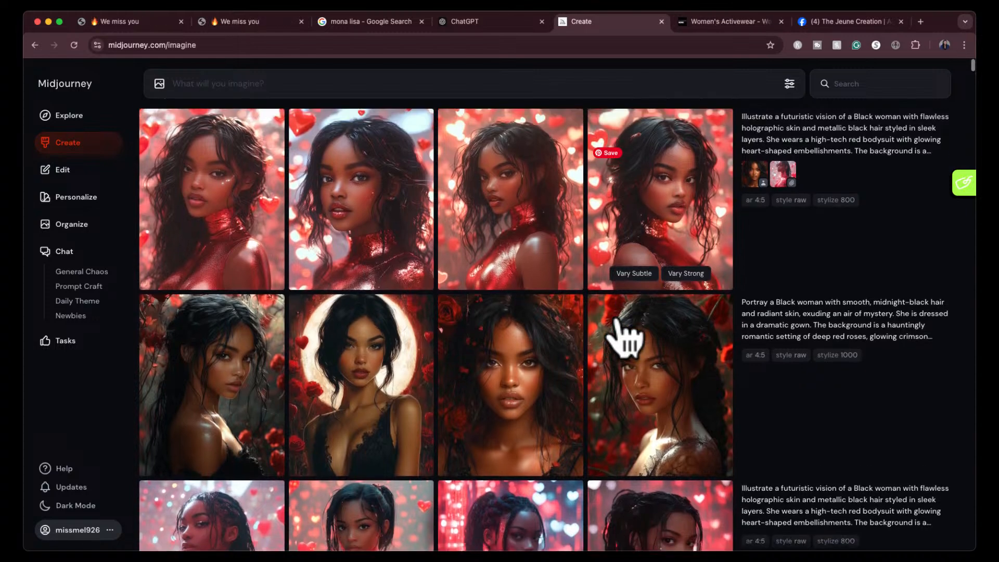
scroll(622, 334, up, 1)
click(401, 241)
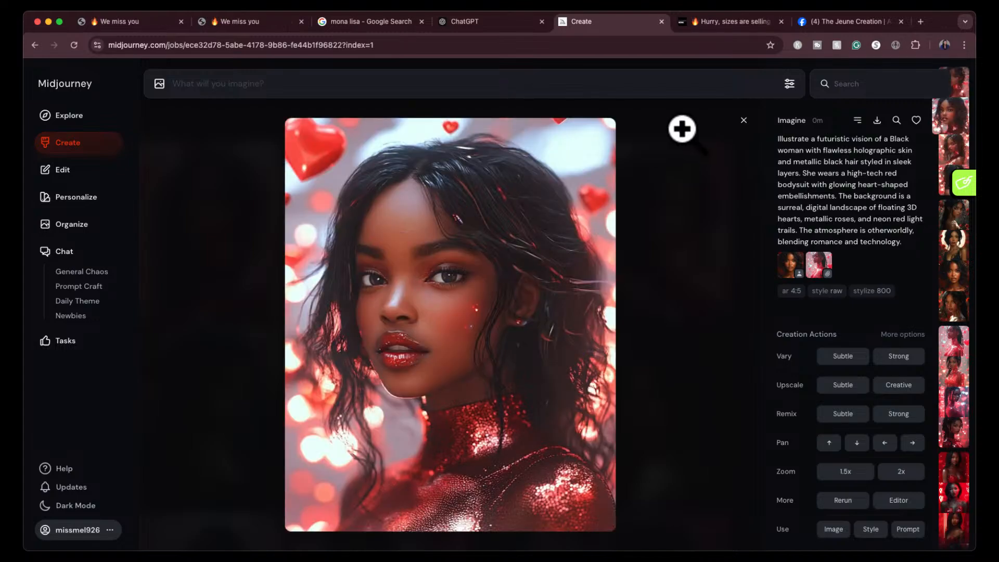
click(735, 131)
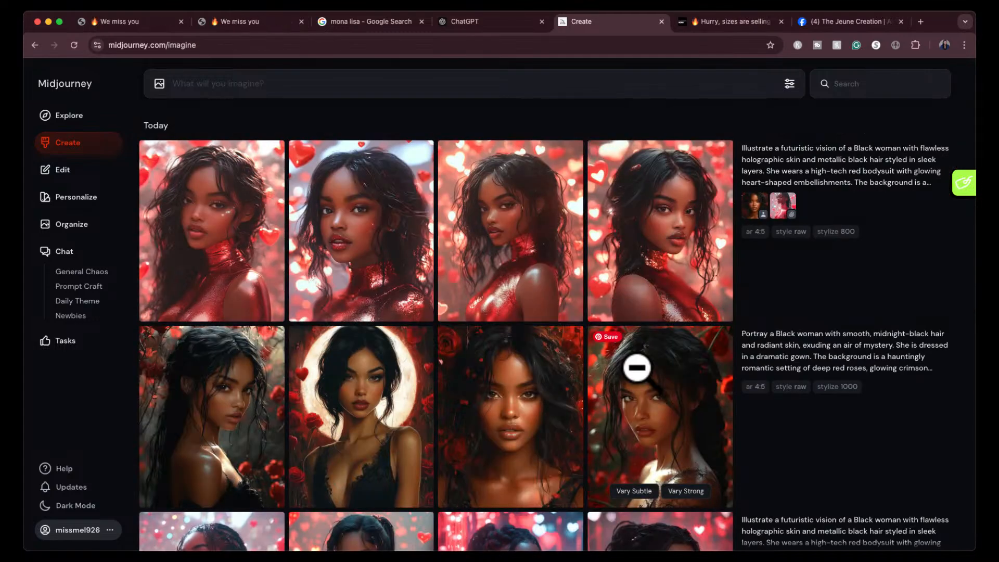
scroll(640, 380, down, 6)
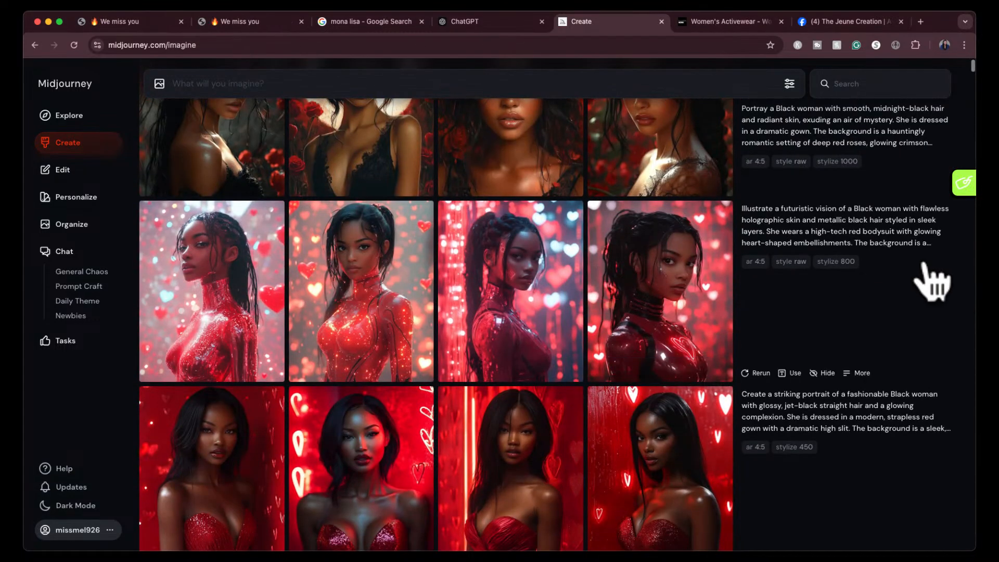
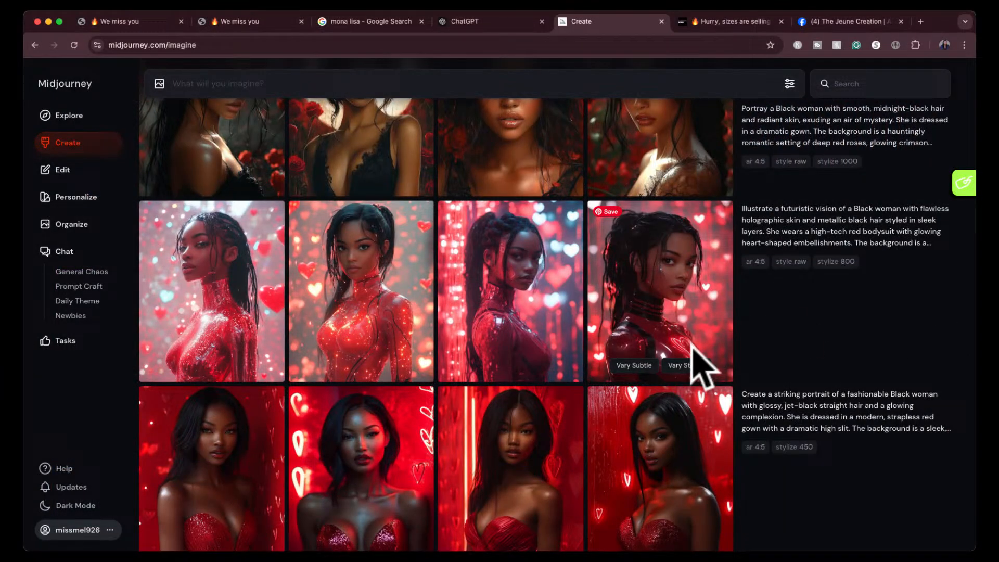
- Reuse the third original futuristic ponytail portrait's prompt with its ar 4:5, style raw and stylize 800 parameters, and attach that portrait as a style reference
scroll(692, 347, down, 3)
scroll(692, 346, up, 2)
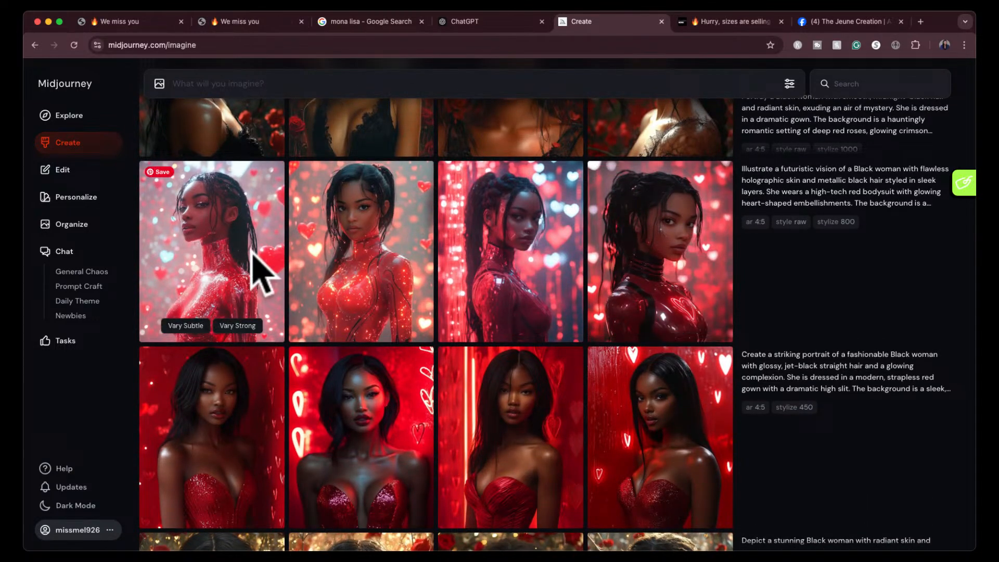
click(524, 222)
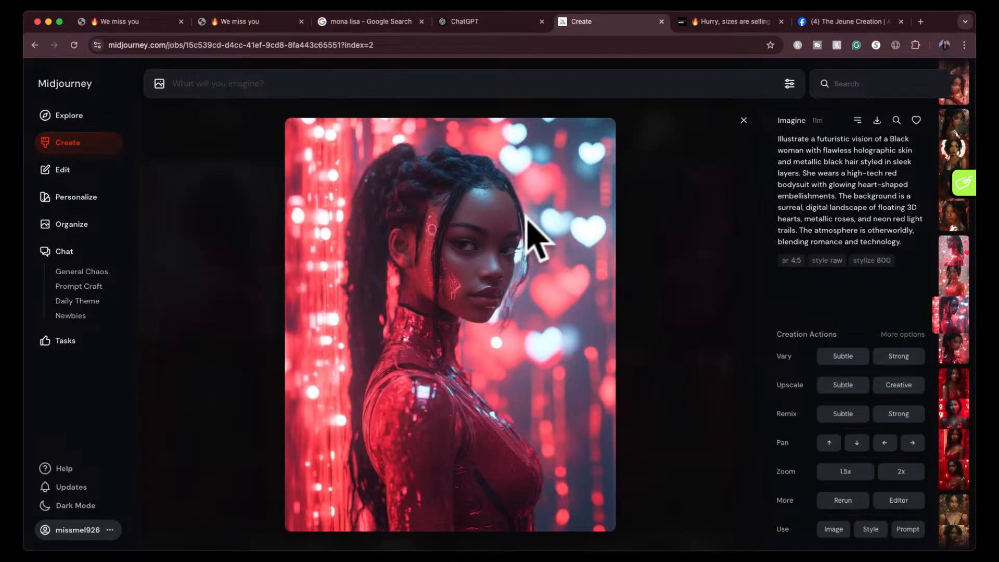
click(908, 529)
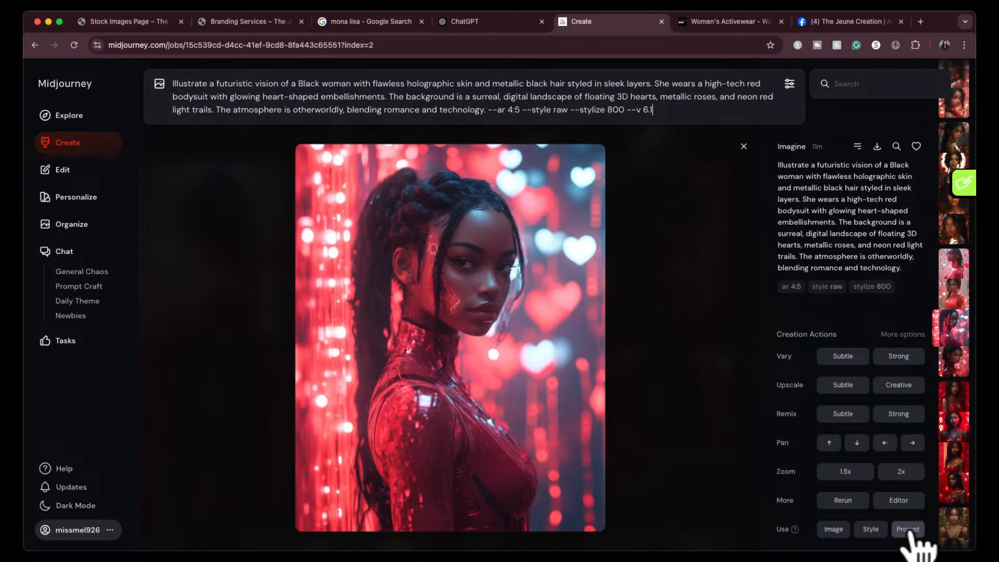
click(871, 531)
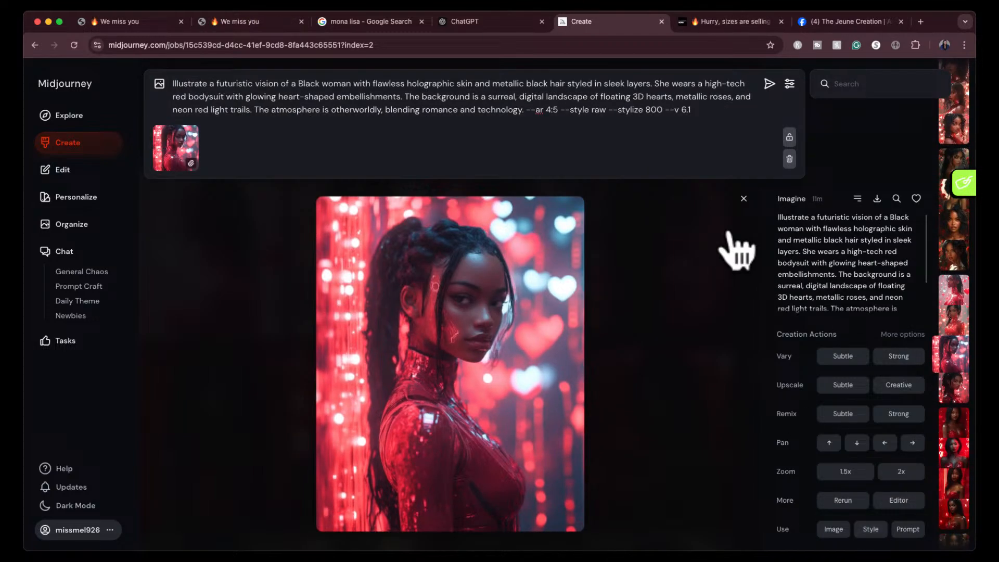
click(743, 199)
- Attach the fourth strapless red gown portrait as a character reference and submit the futuristic prompt with both reference images
click(671, 418)
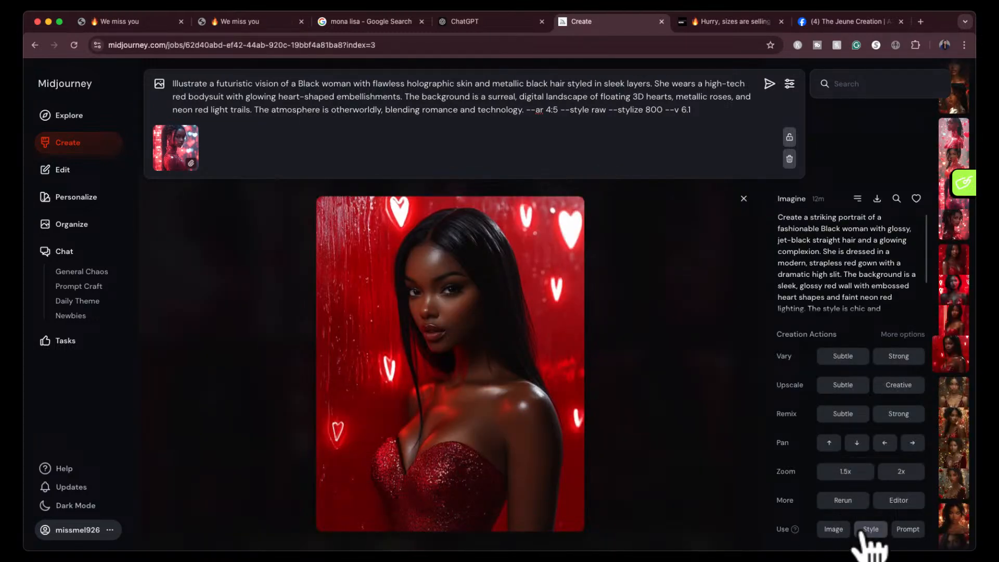
click(833, 529)
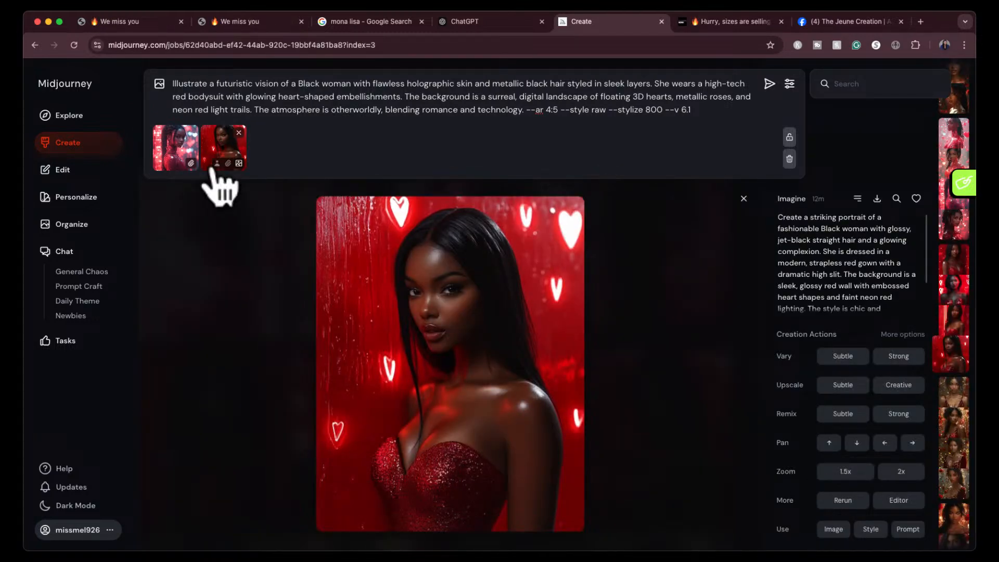
click(213, 164)
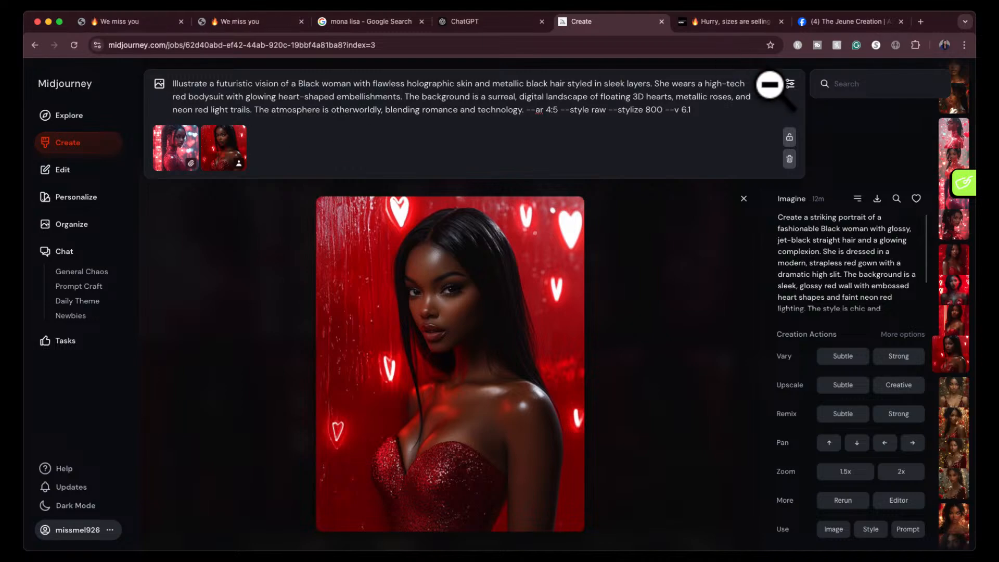
click(770, 83)
click(738, 126)
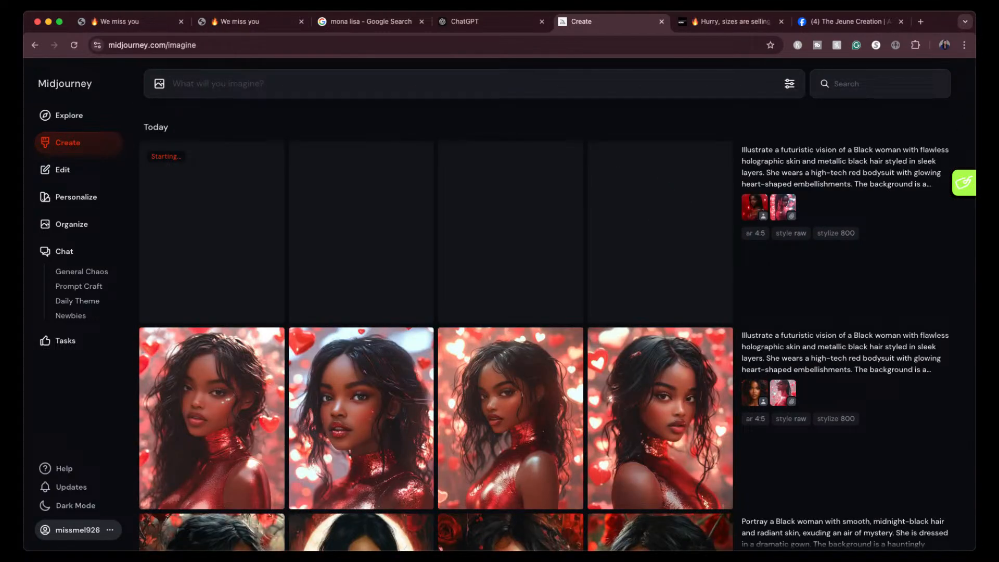
mouse_move(698, 393)
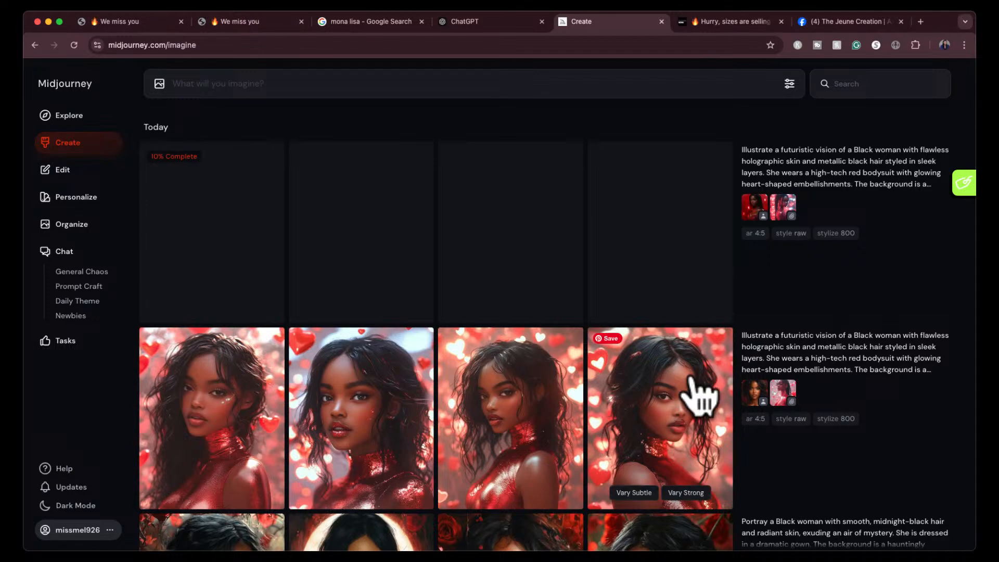
drag(753, 208, 658, 111)
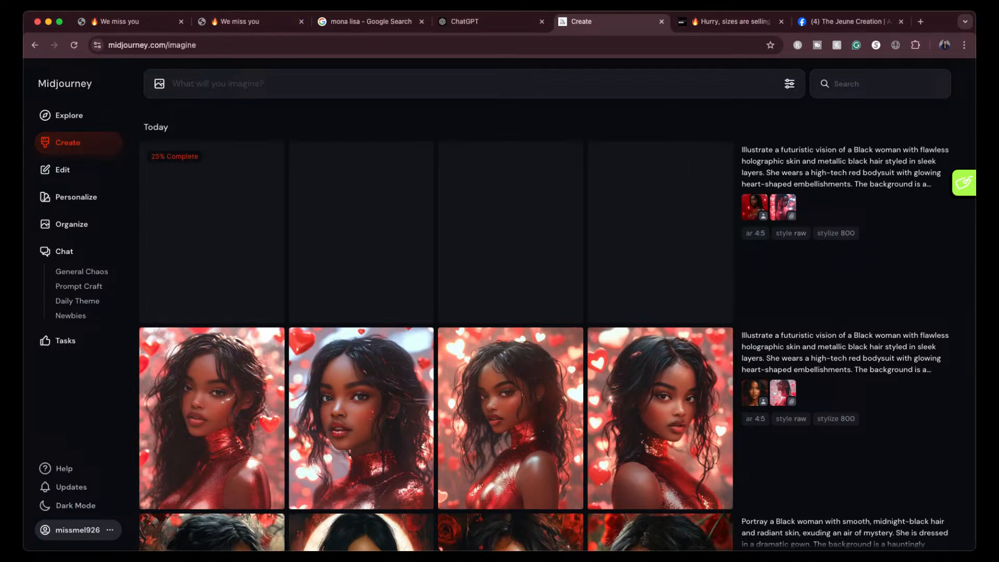
- Reuse the fourth new straight-haired portrait's prompt with reference roles swapped, making the ponytail portrait the character and the gown portrait the style, and submit it
mouse_move(801, 312)
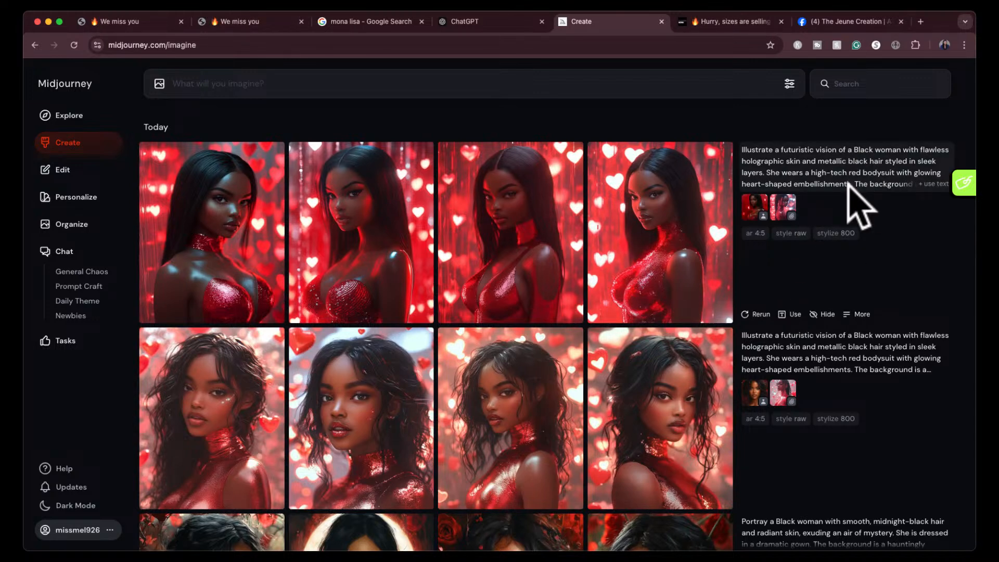
click(647, 257)
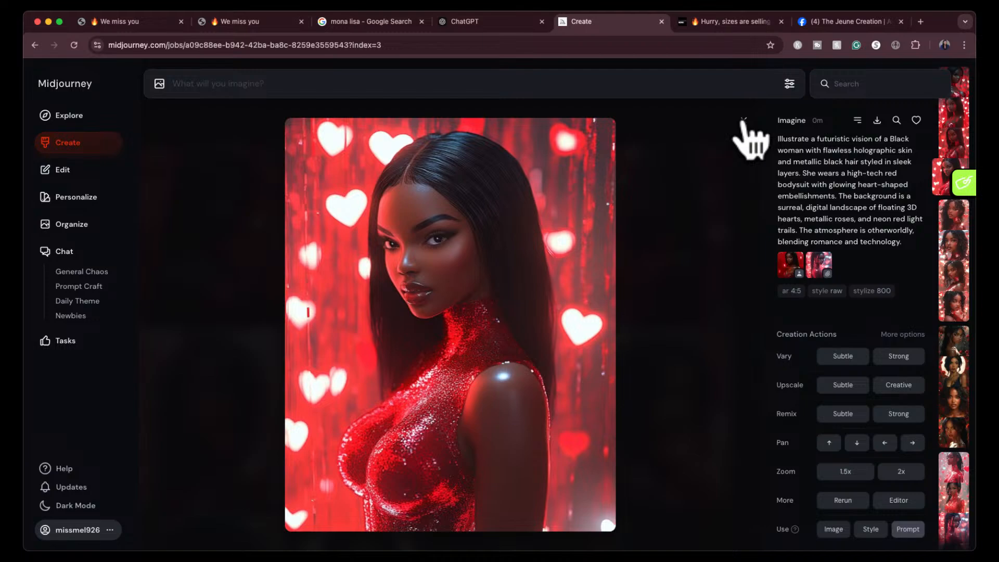
click(908, 529)
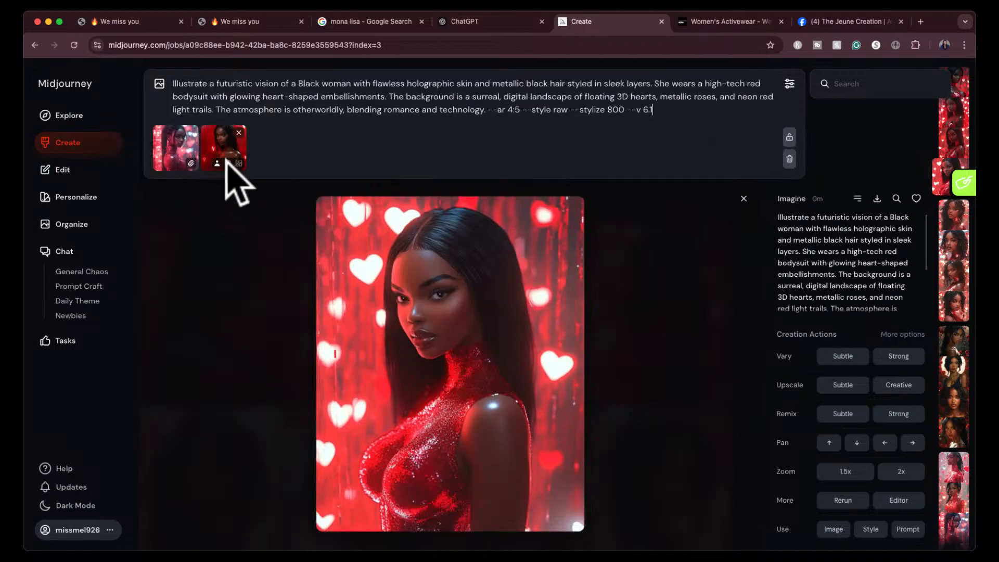
drag(228, 174, 165, 174)
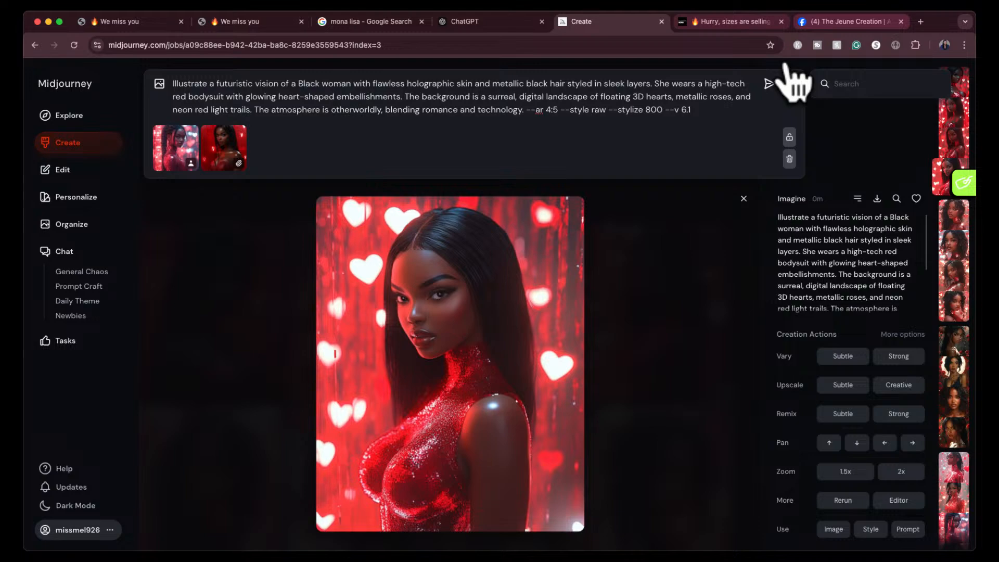
click(770, 84)
click(744, 121)
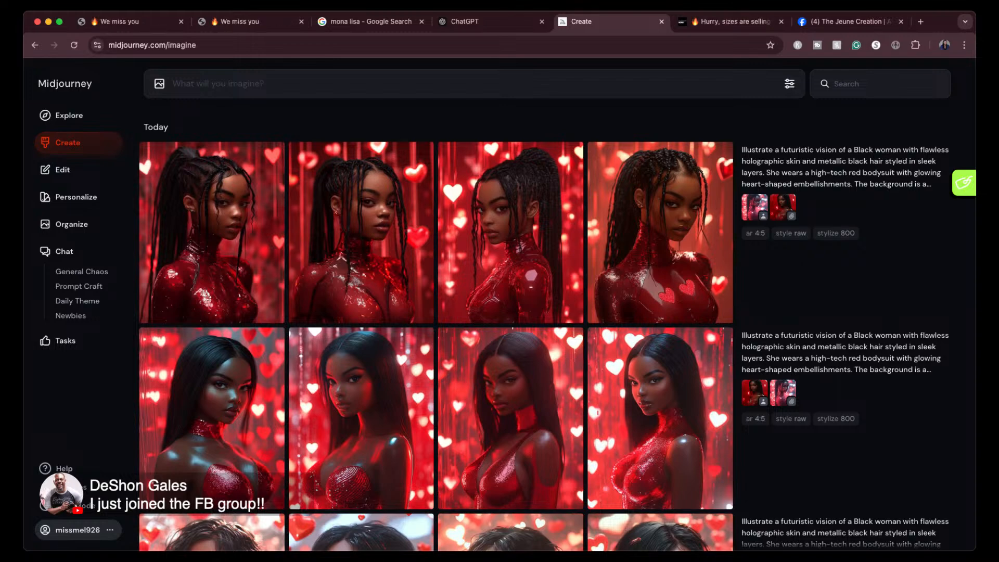
- Enlarge and compare the four braided ponytail portraits generated with the swapped references
click(235, 227)
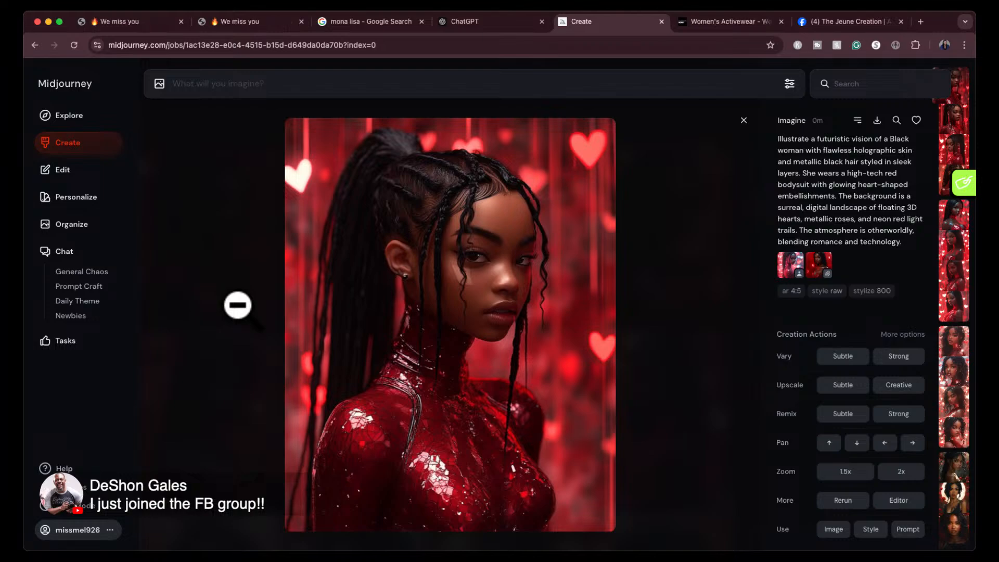
key(Right)
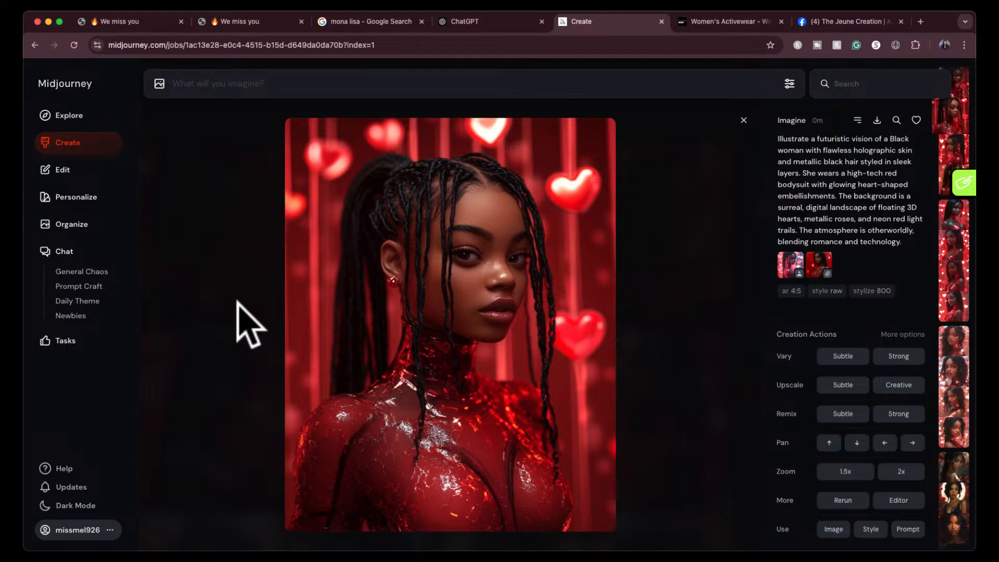
key(Right)
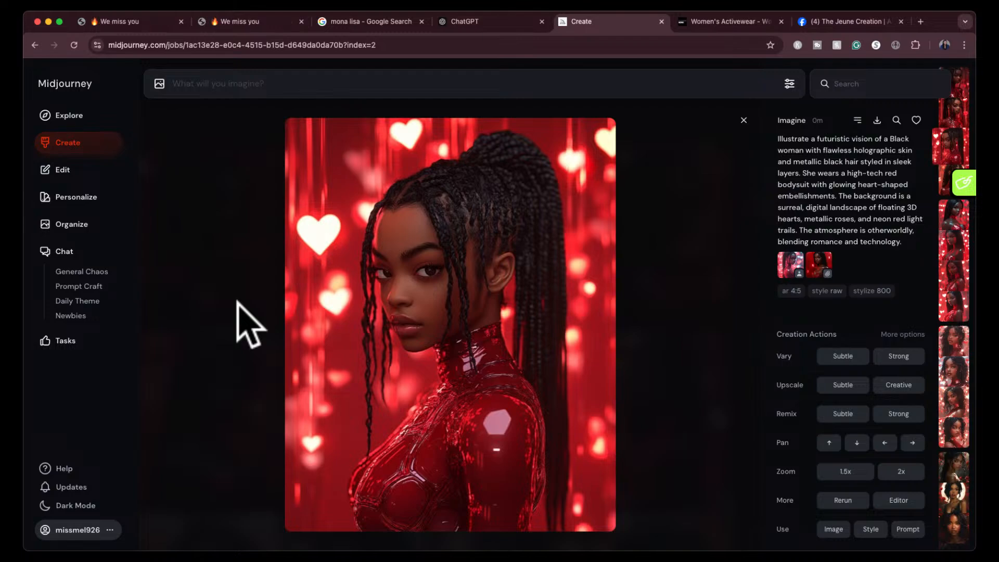
key(Right)
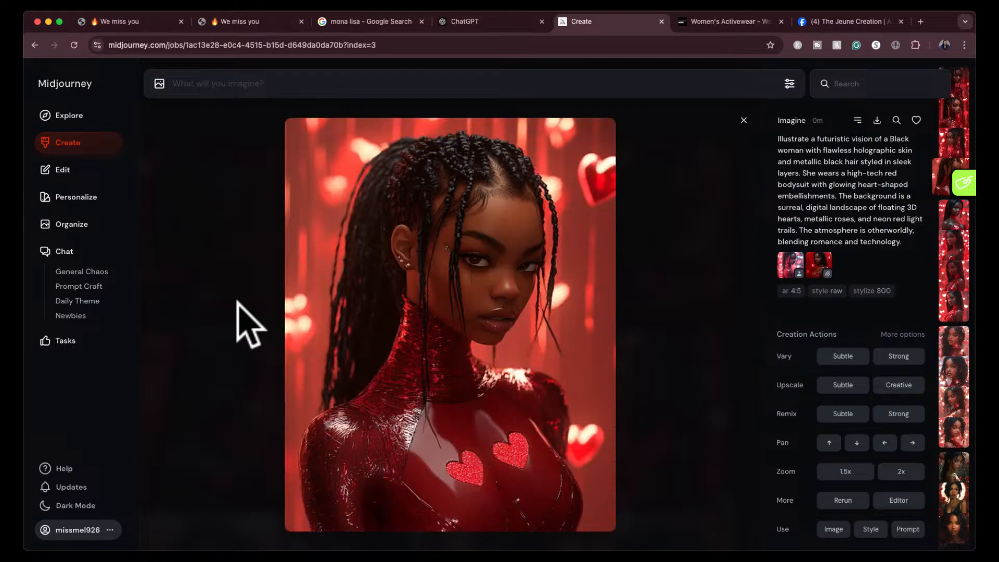
key(Left)
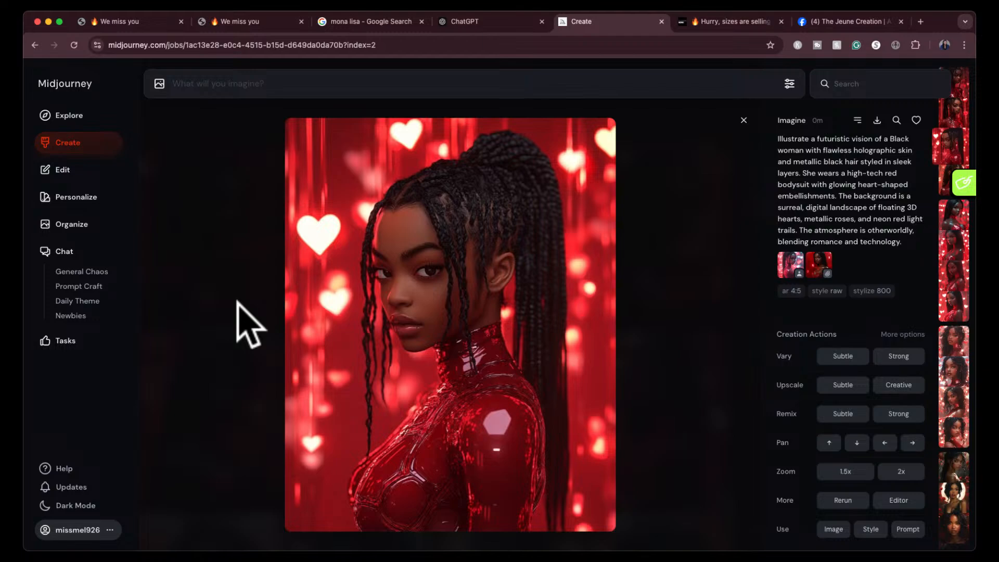
key(Left)
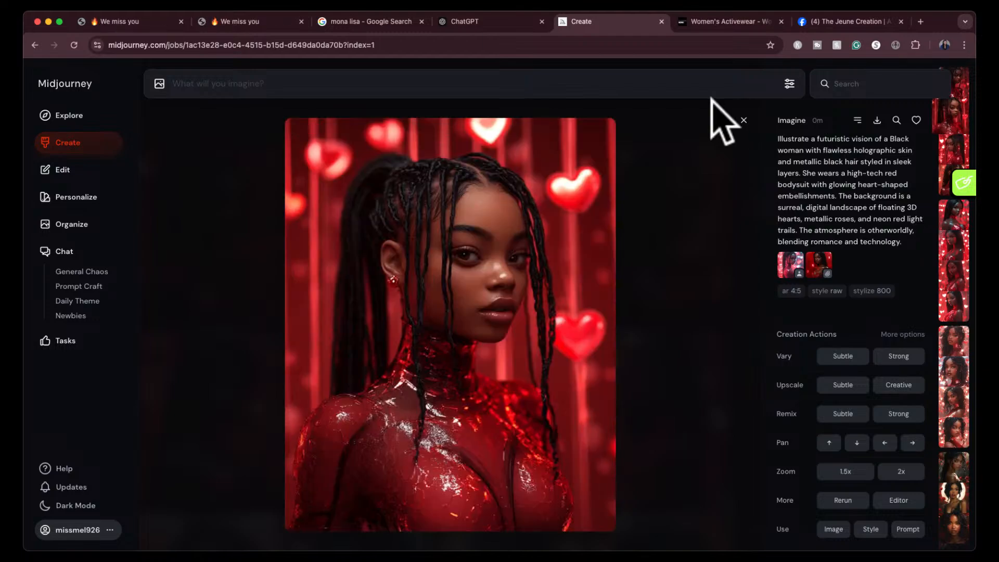
click(743, 121)
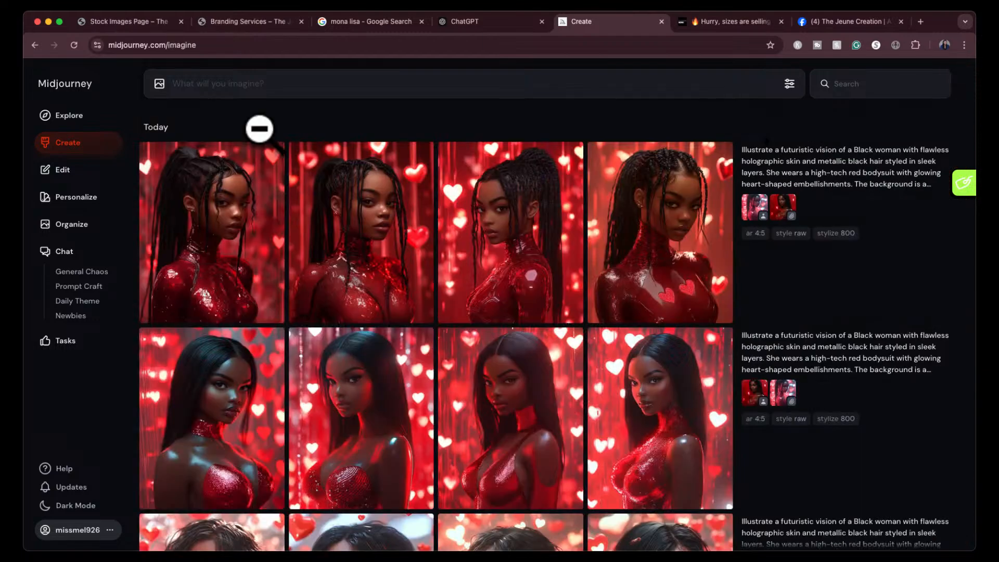
- Search the community Explore gallery for "valentine men" and look over the first matching images
click(69, 124)
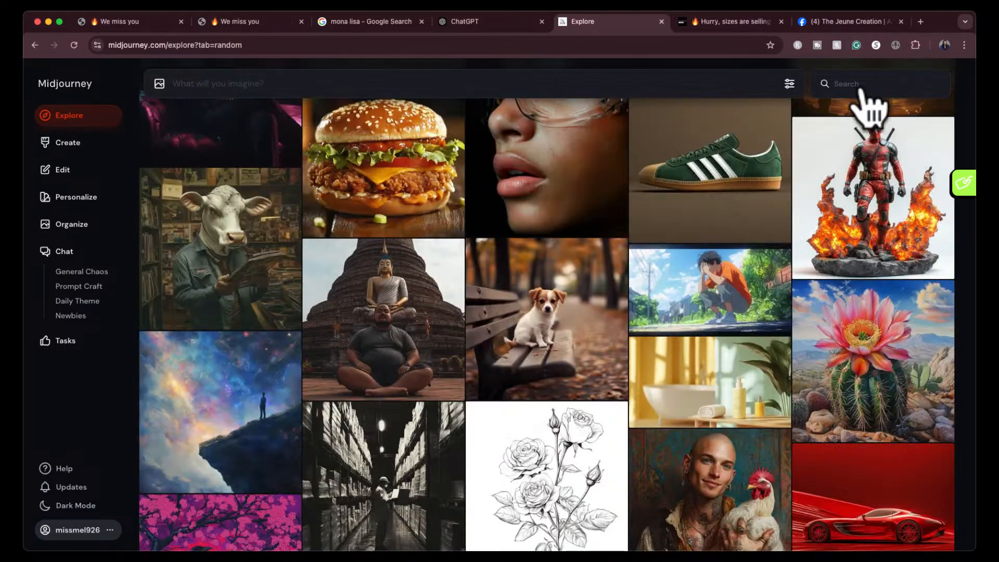
click(863, 85)
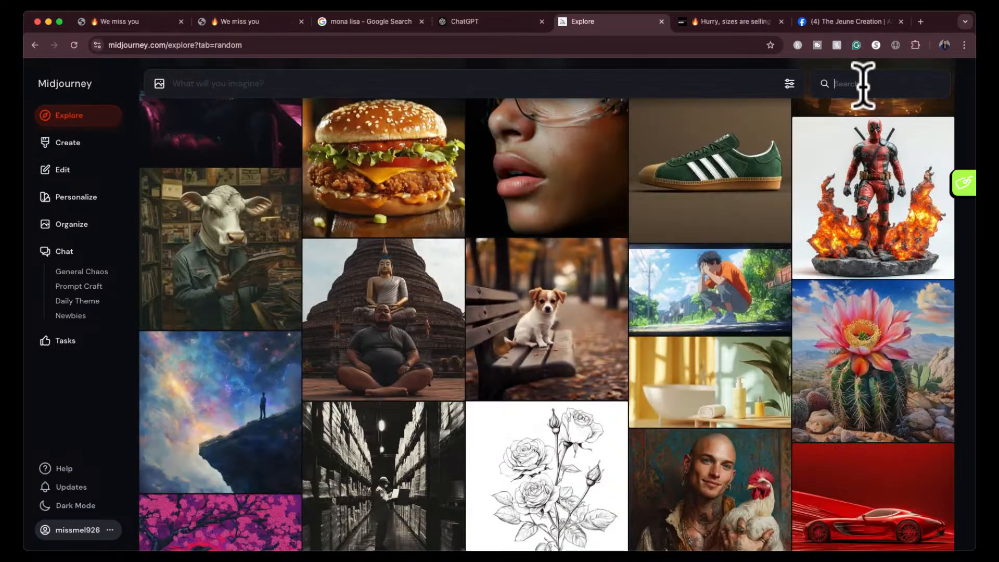
text(valen)
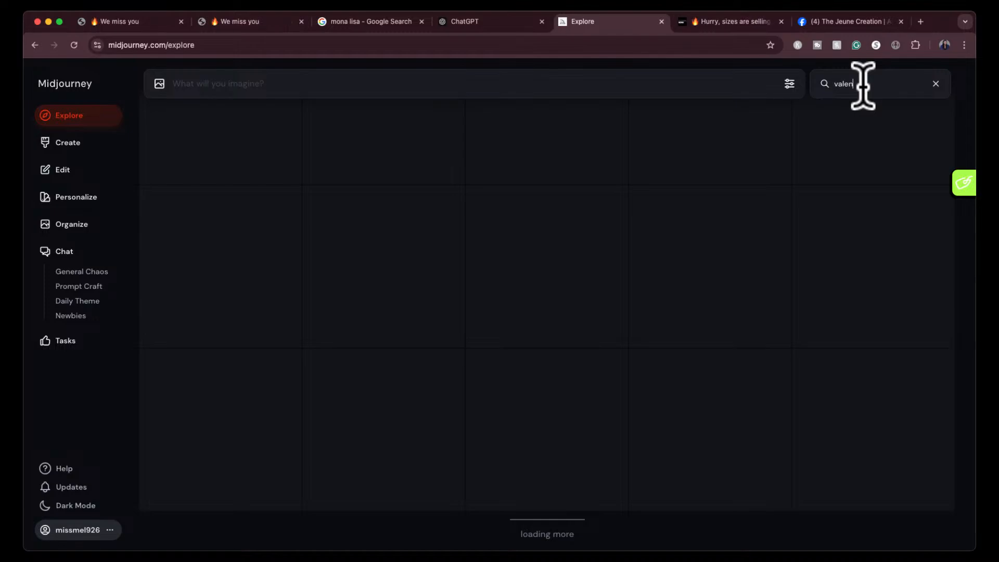
text(tine men)
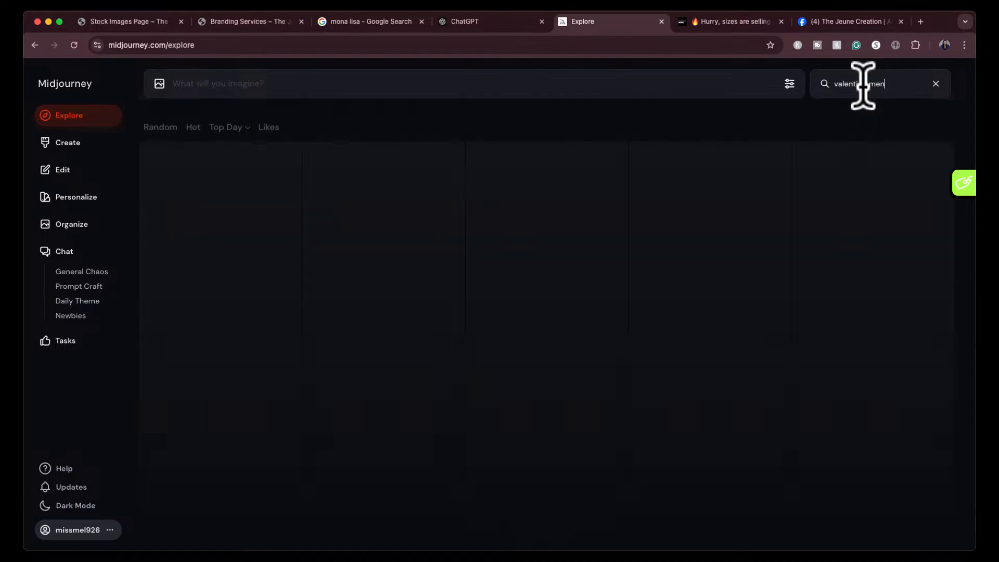
scroll(818, 272, down, 4)
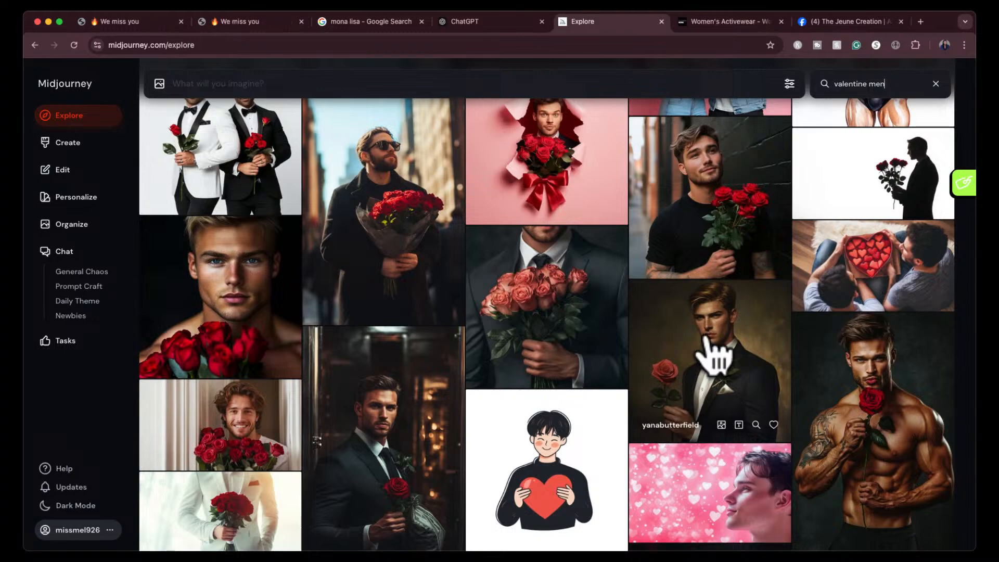
scroll(716, 355, up, 1)
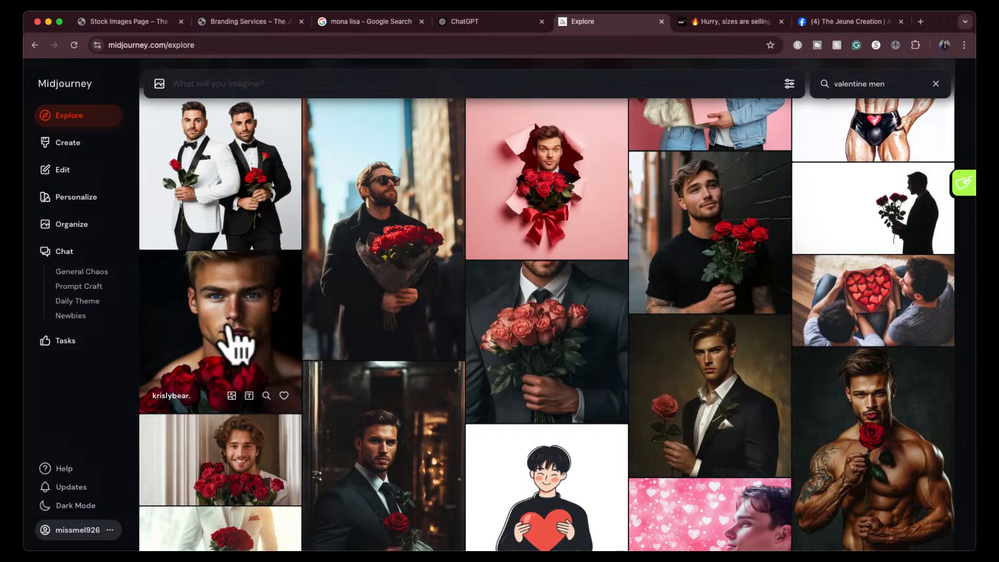
- Enlarge the blond man with red roses and capture a screenshot of the whole image
click(237, 341)
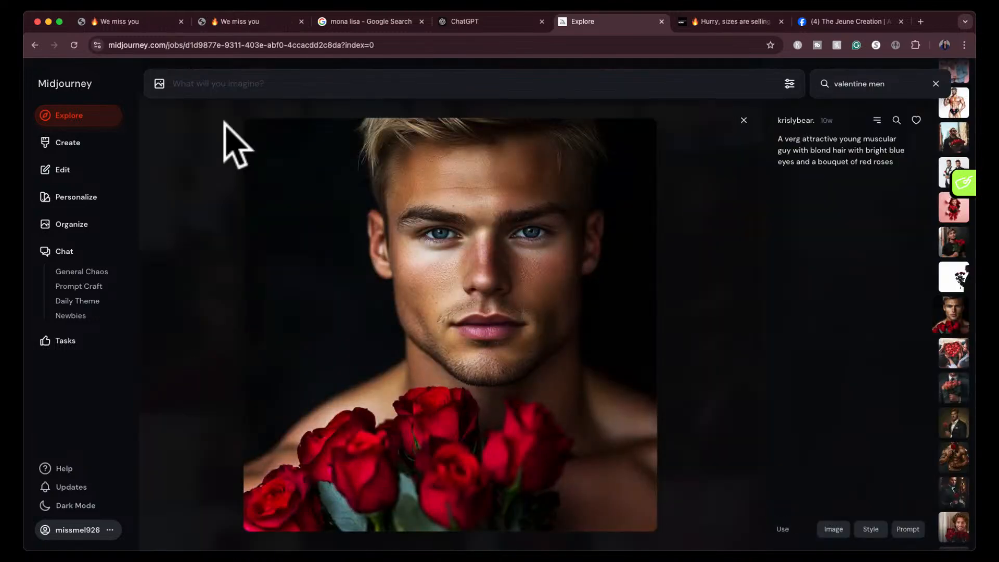
key(shift+super+4)
drag(248, 119, 653, 535)
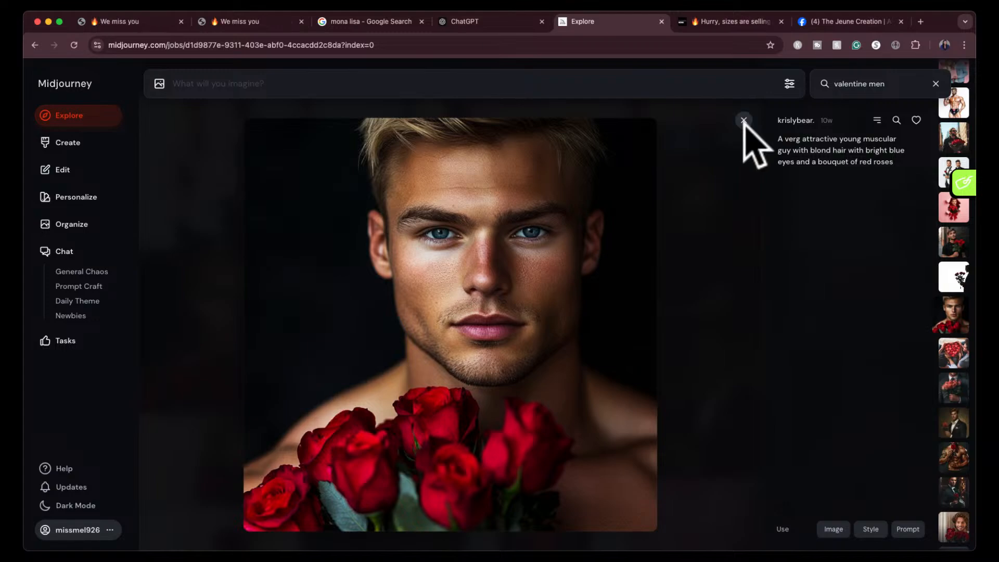
click(743, 121)
- Browse further "valentine men" results, enlarge the two men in navy and burgundy tuxedos, and capture a screenshot of the image
scroll(636, 350, down, 3)
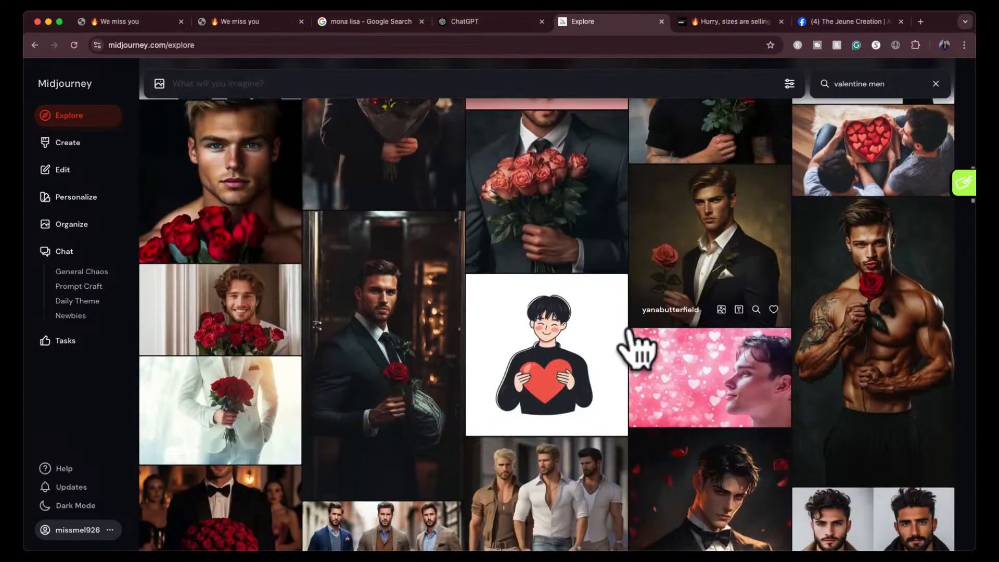
scroll(636, 349, down, 7)
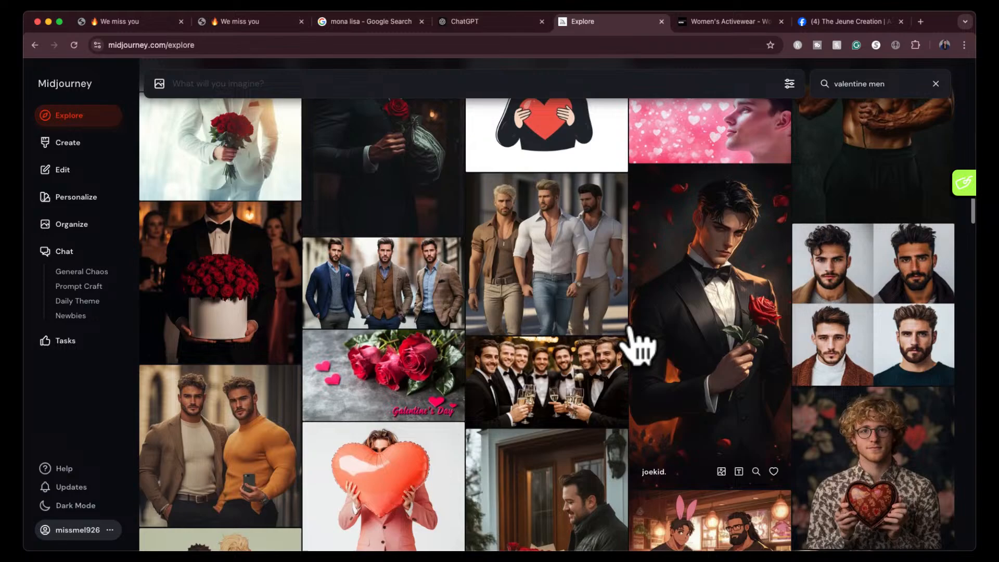
scroll(636, 350, down, 6)
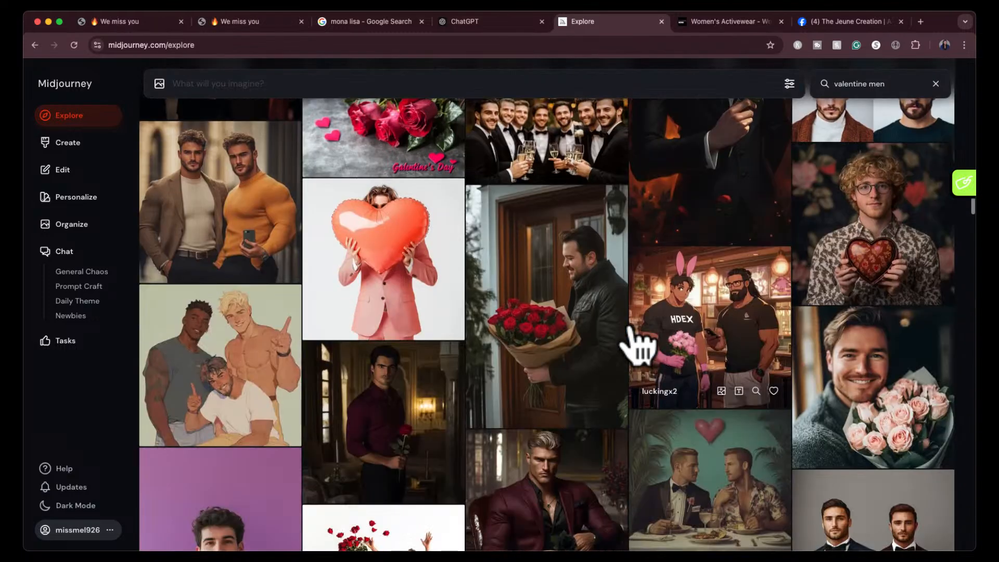
scroll(636, 350, down, 5)
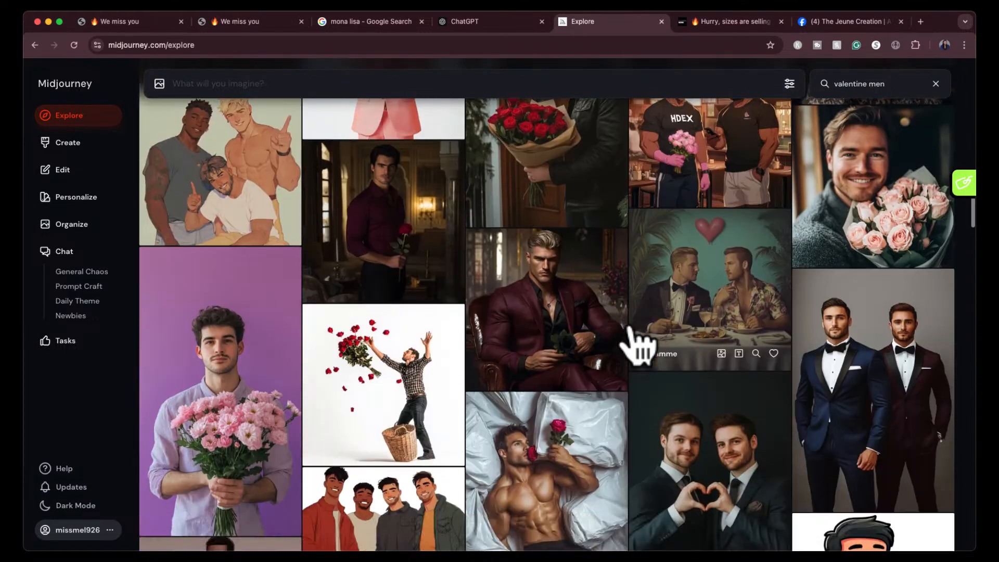
scroll(636, 340, down, 2)
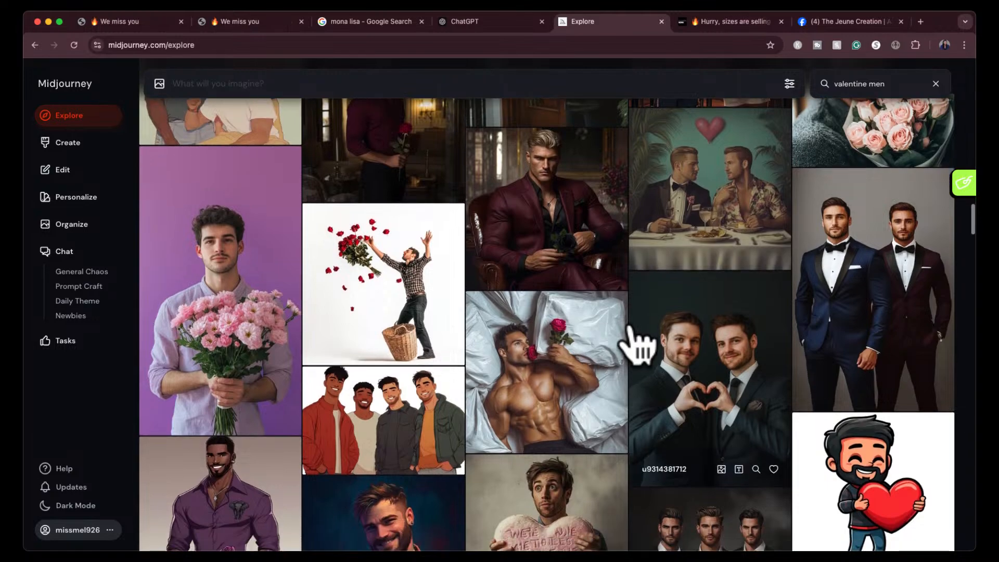
click(806, 233)
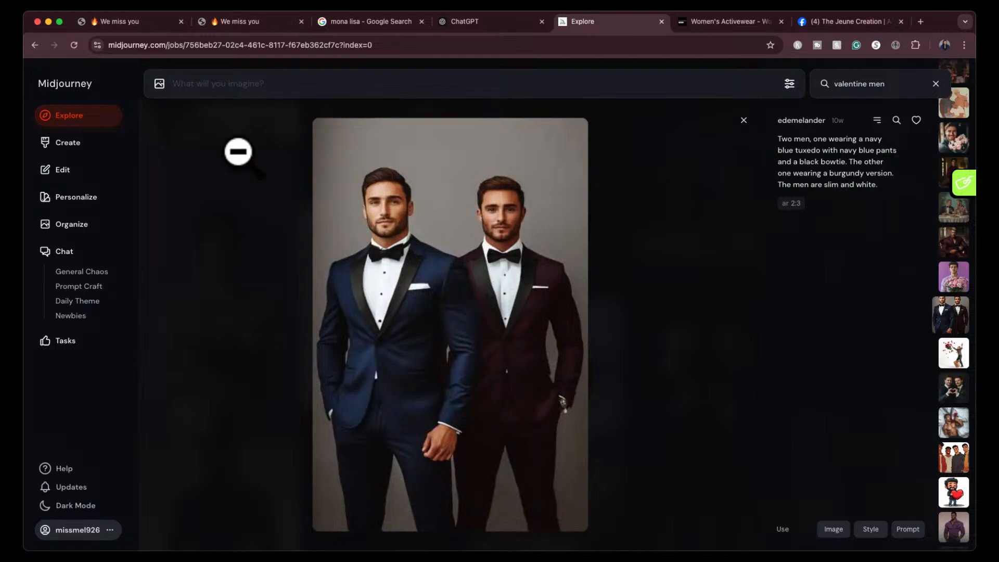
key(super+shift+4)
drag(312, 140, 586, 530)
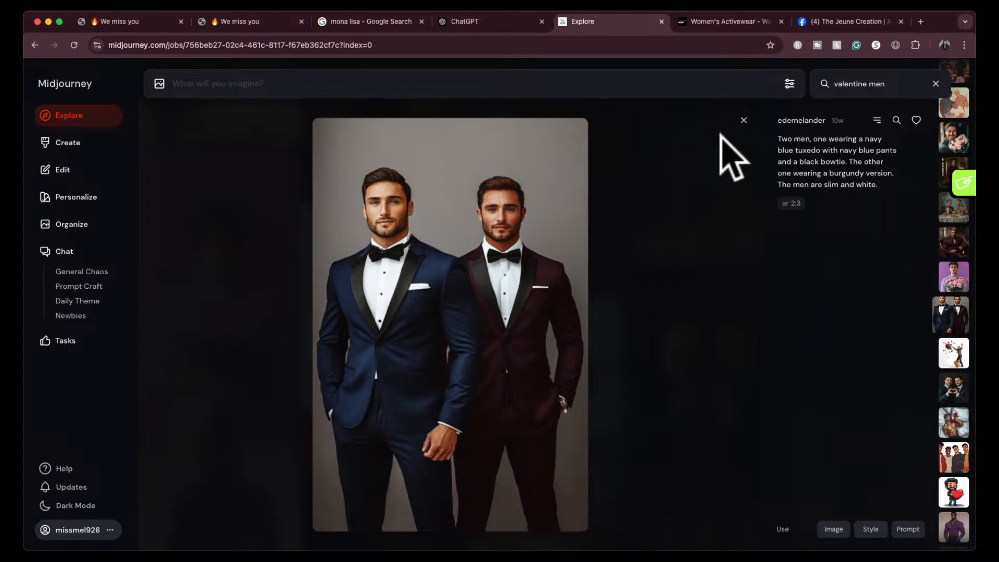
- Enlarge the man in a black suit walking away from a pile of red roses and capture a screenshot of the image
click(742, 121)
scroll(523, 376, down, 2)
scroll(522, 373, down, 5)
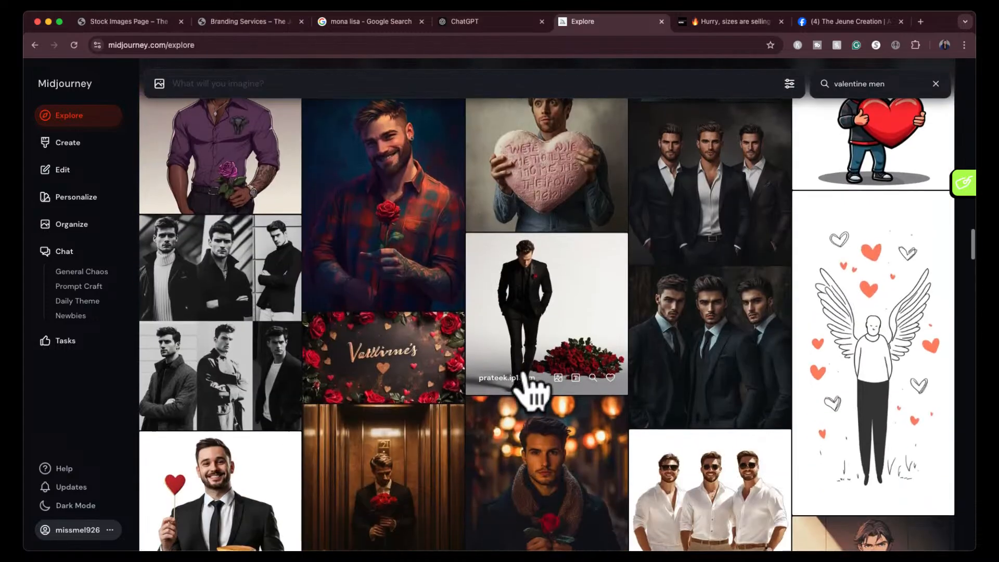
click(547, 301)
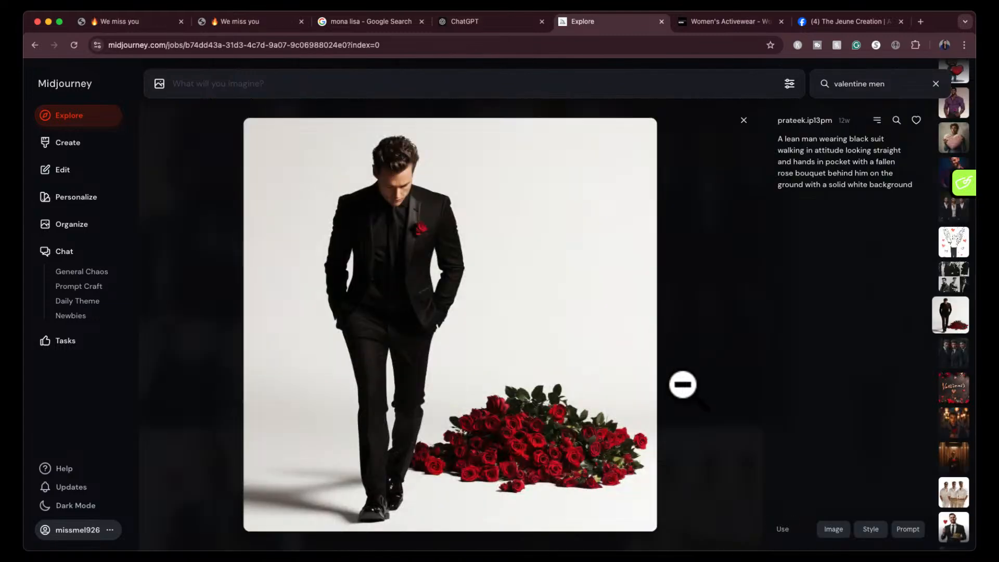
key(super+shift+4)
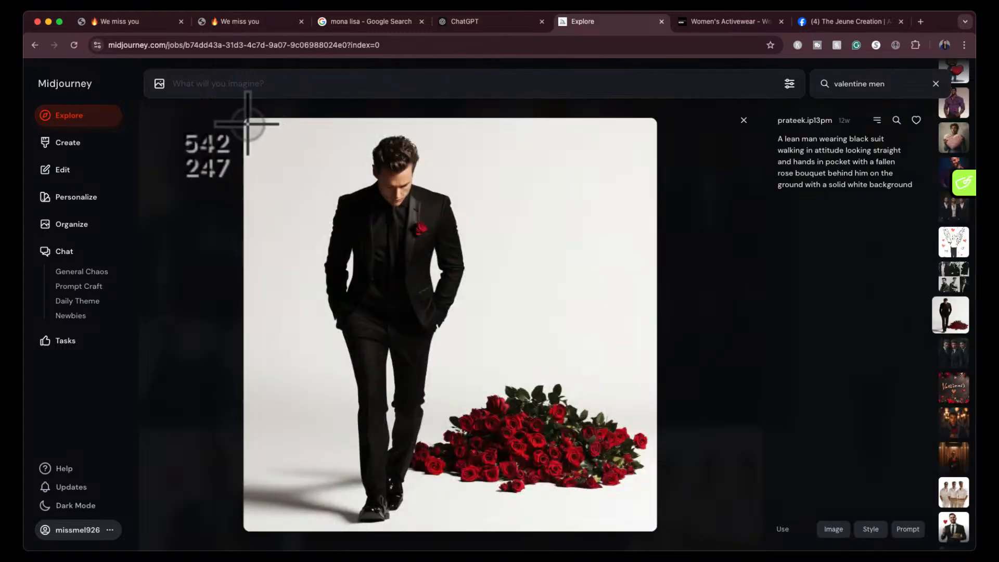
drag(661, 505, 658, 529)
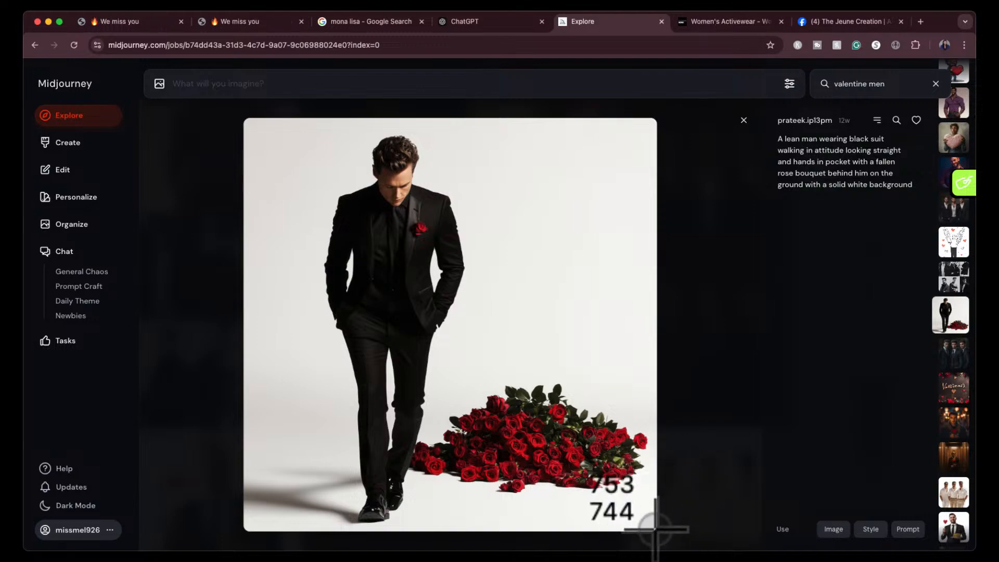
- Switch to ChatGPT, attach the screenshot of the black-suited man with roses, and submit the request "midjourney prompt for this"
click(479, 23)
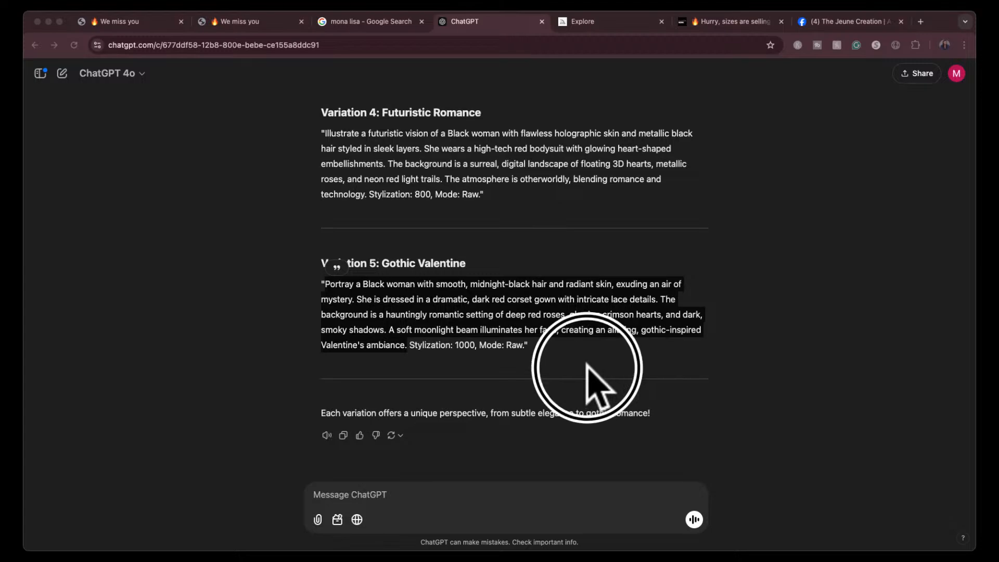
drag(598, 383, 524, 478)
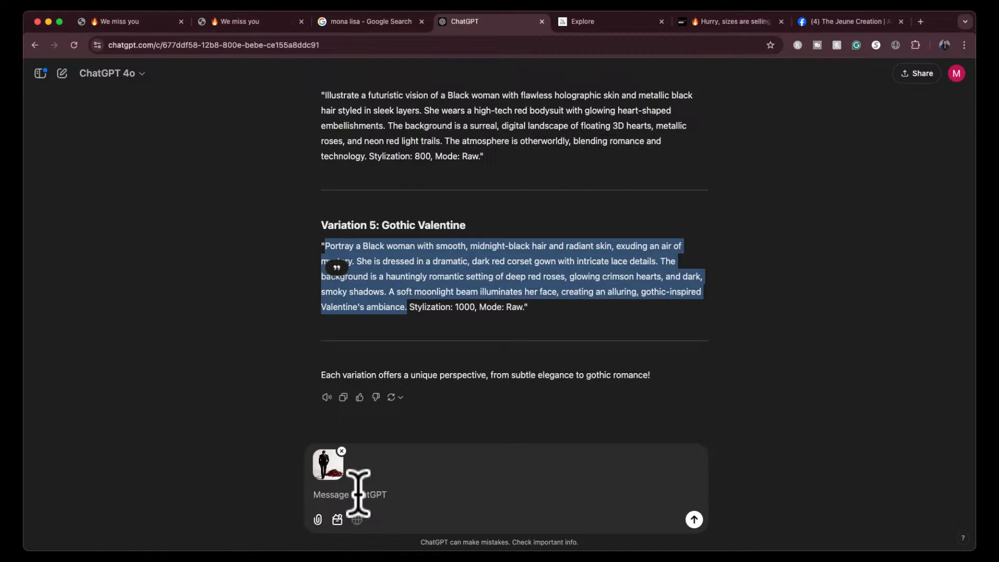
click(335, 470)
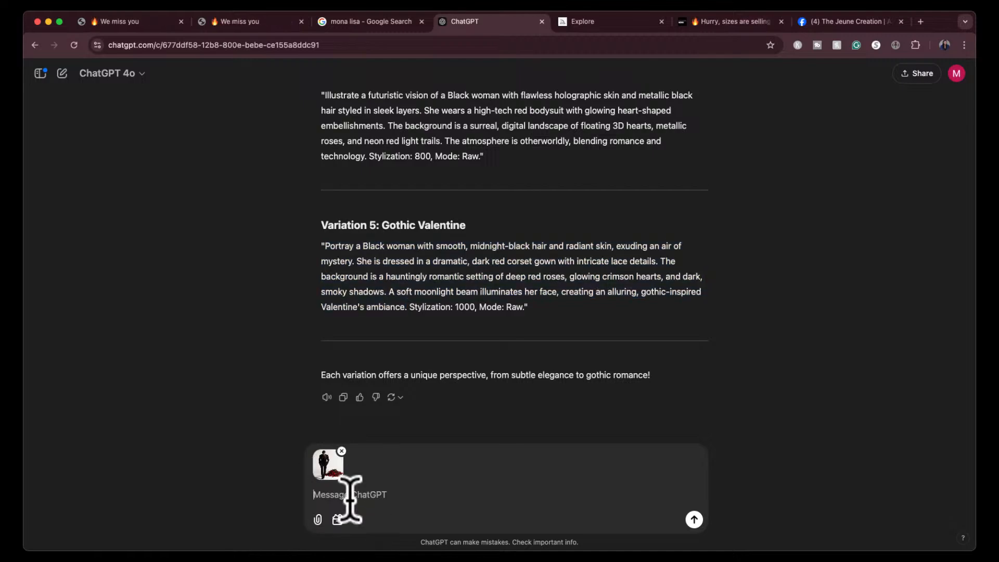
text(midjourney prompt for this)
key(Return)
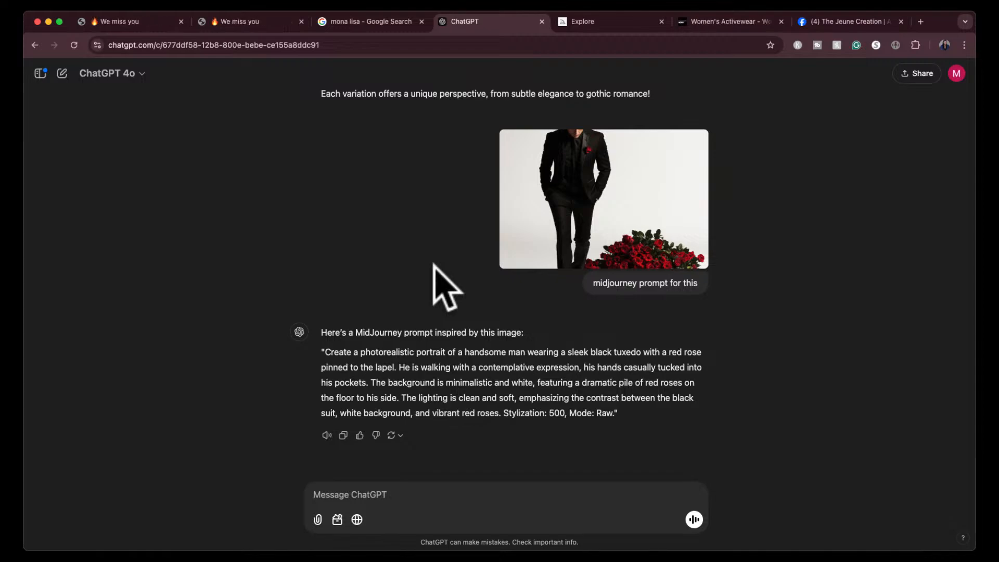
- Copy the generated prompt without its stylization and mode notes and paste it into Midjourney's prompt
click(323, 350)
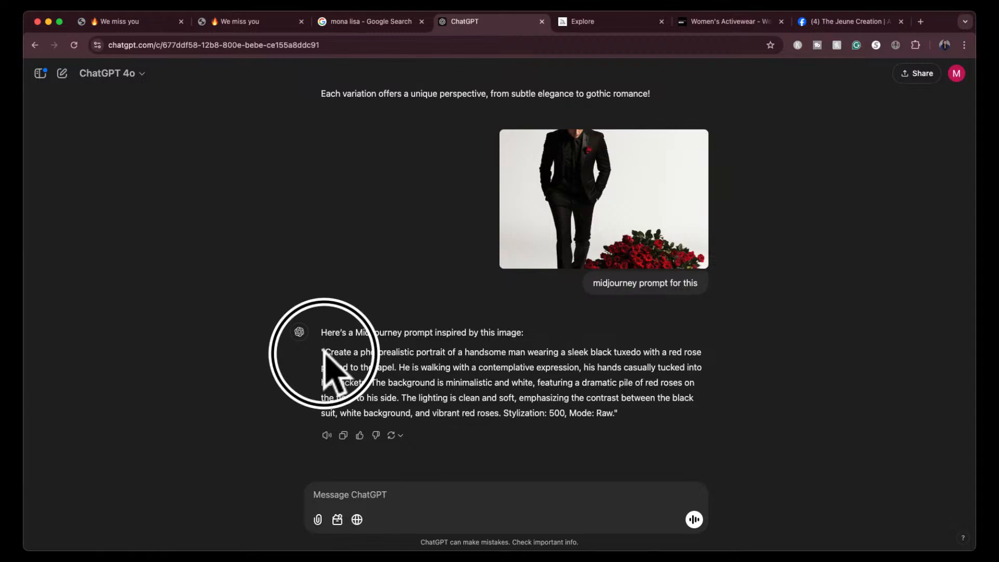
drag(324, 352, 501, 417)
key(super+c)
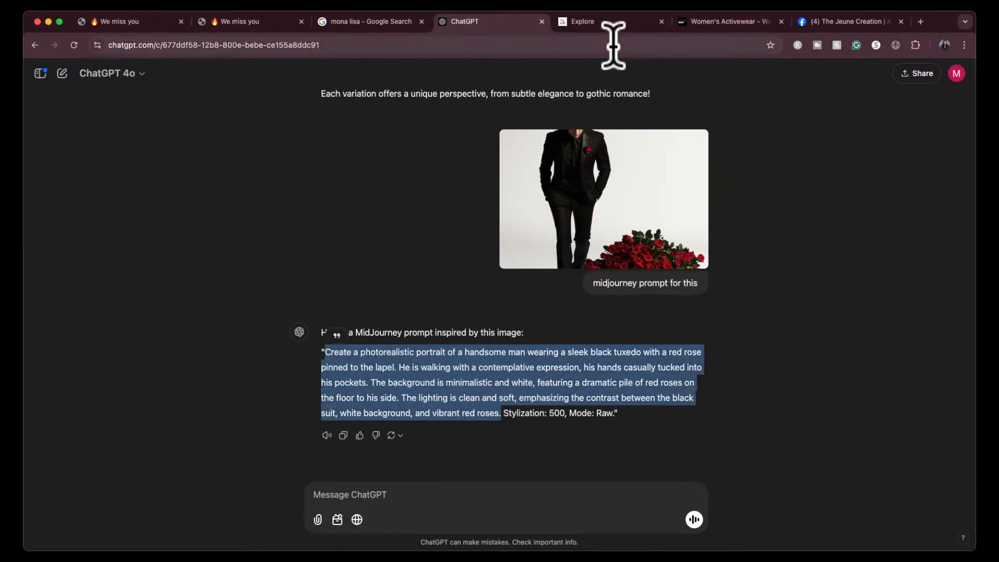
click(611, 22)
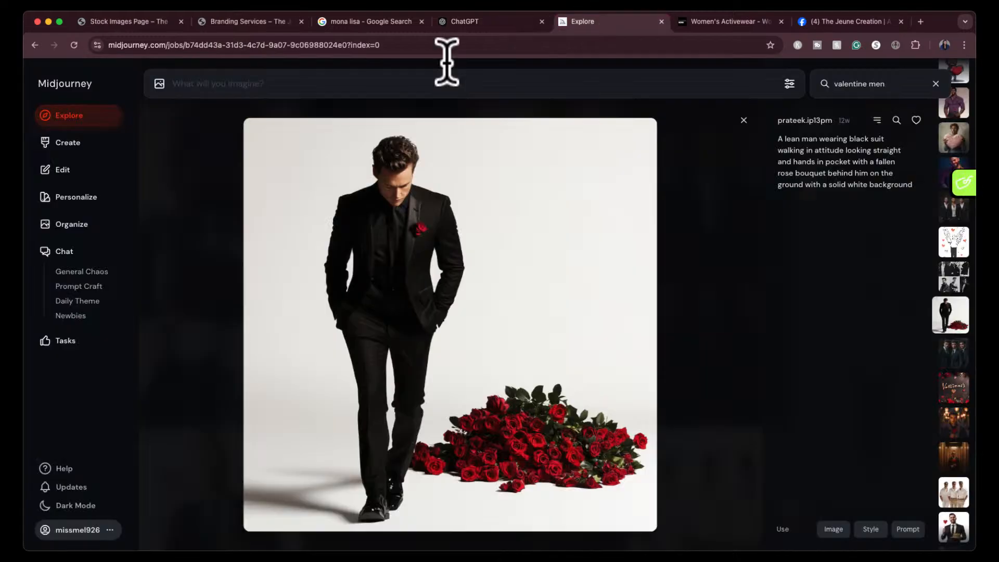
click(388, 87)
key(super+v)
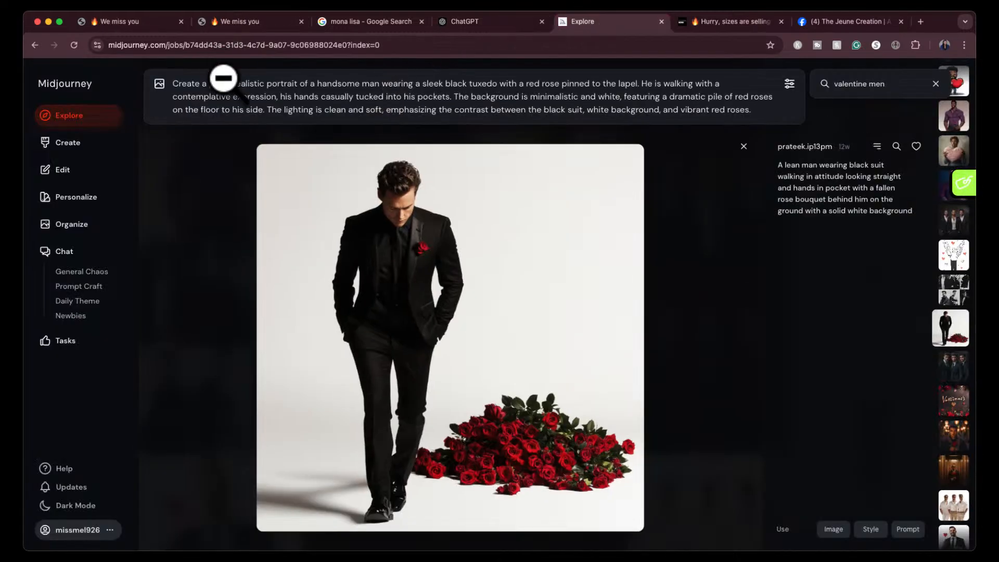
- Edit the prompt to read "an african american handsome man" and like the enlarged image of the black-suited man
click(318, 83)
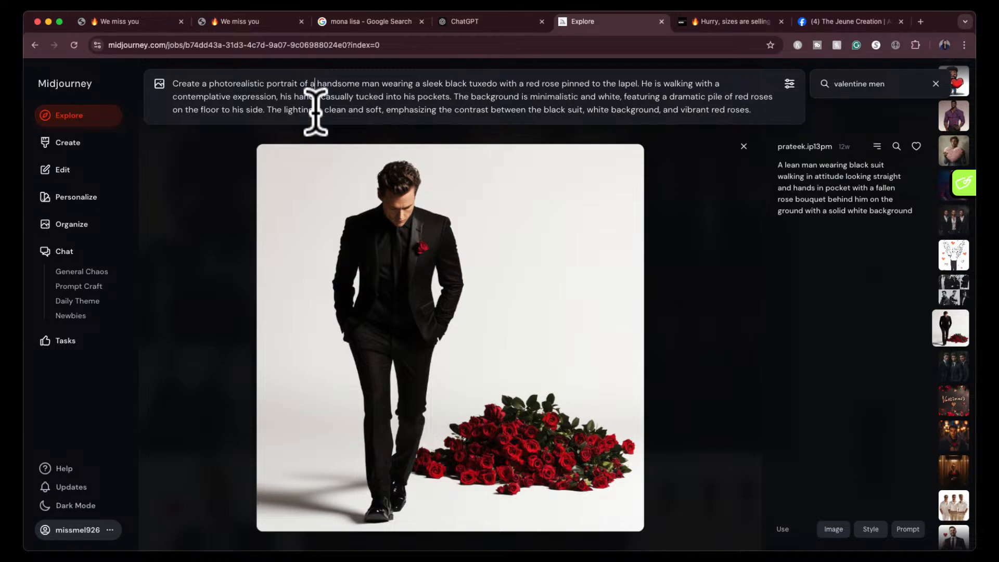
text(n african am)
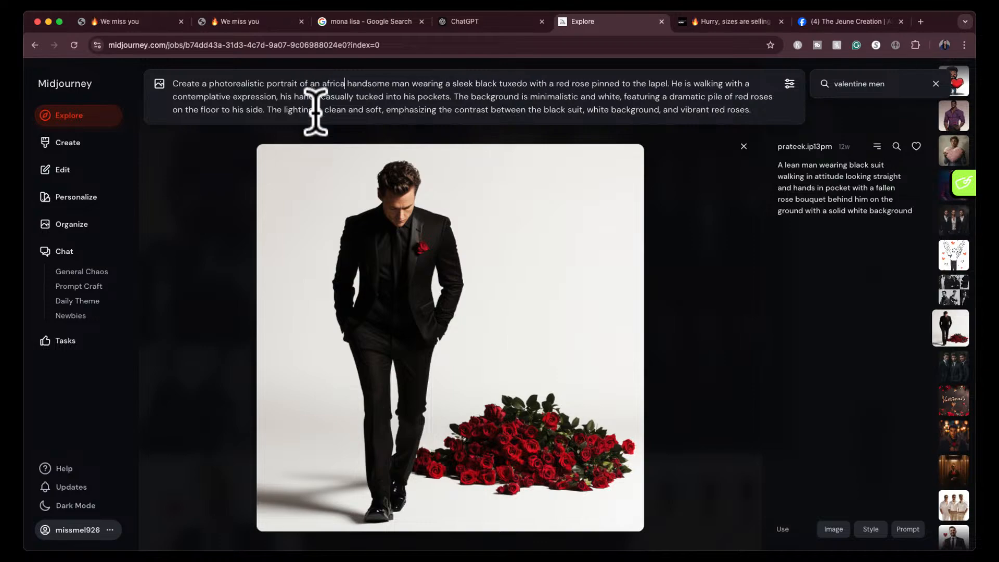
text(erican)
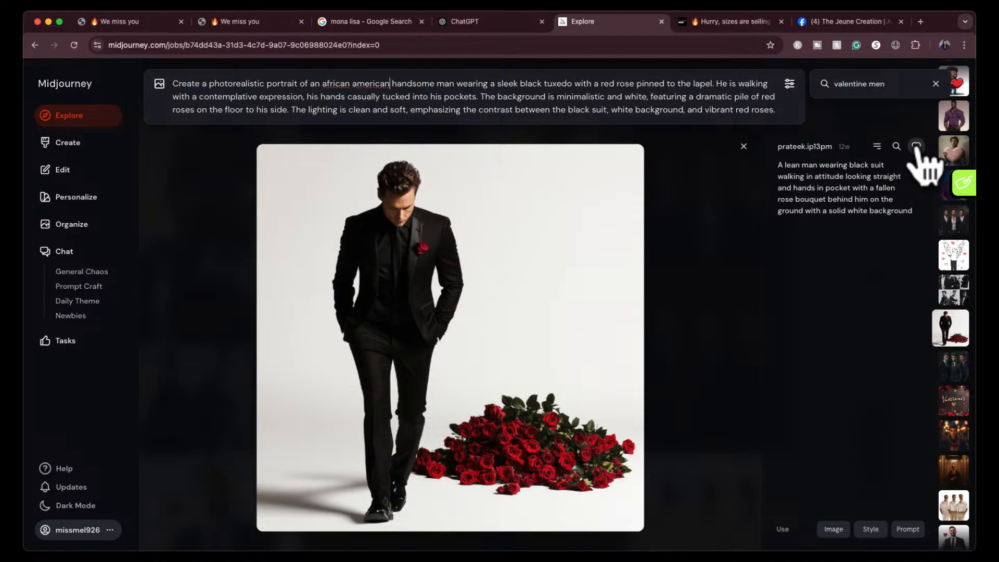
click(916, 146)
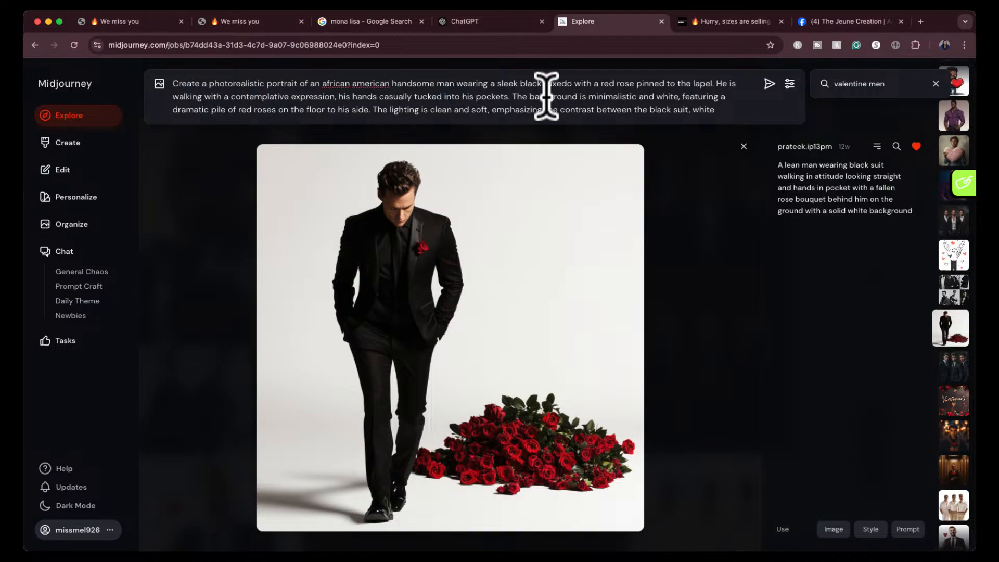
- Check ChatGPT's suggested settings, set the Midjourney stylization to 500, and submit the tuxedo prompt
click(790, 83)
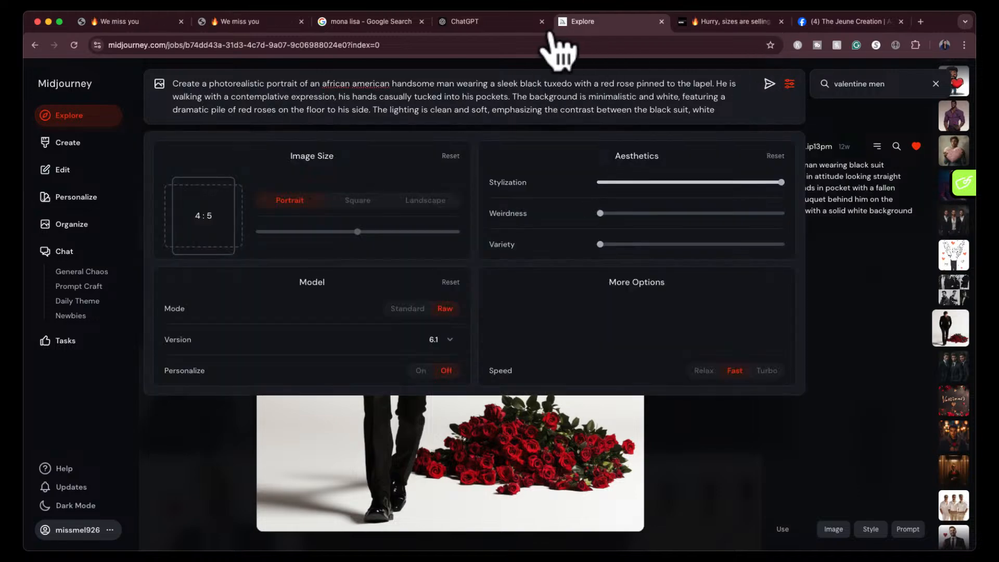
click(519, 21)
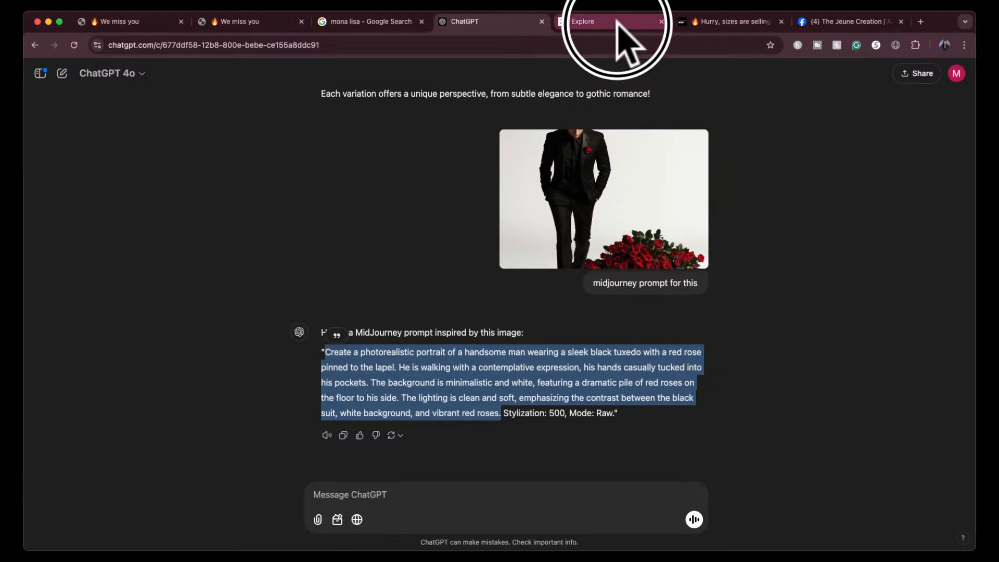
click(621, 21)
click(690, 182)
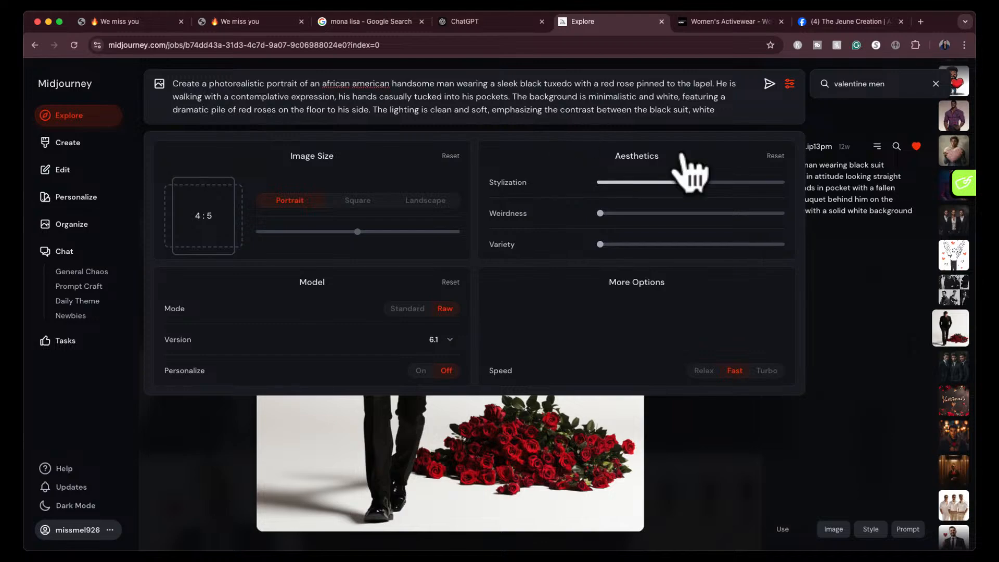
click(768, 85)
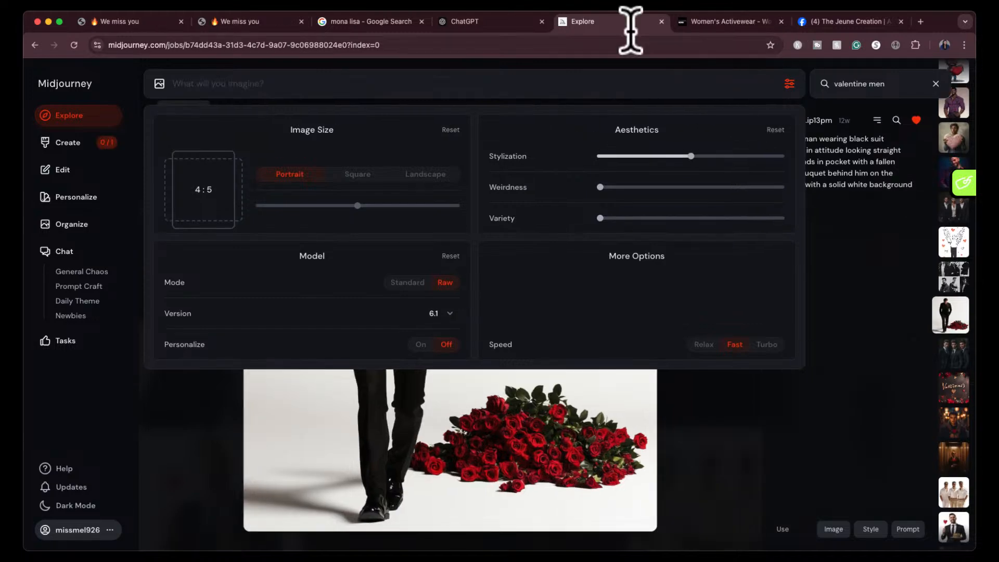
- Go to the Create page, dismiss the image settings, and enlarge each of the four new tuxedo portraits in turn
click(78, 143)
click(789, 83)
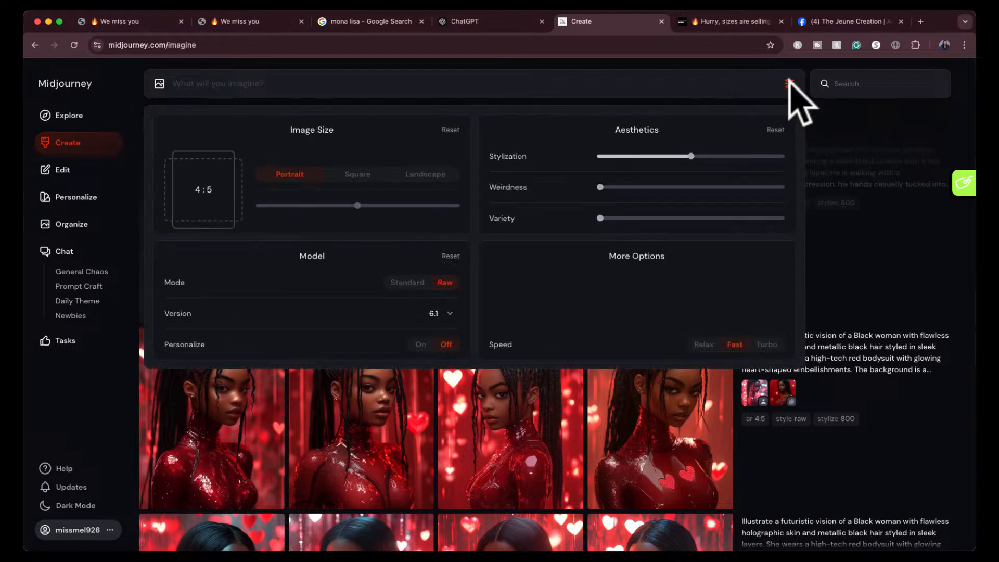
click(789, 84)
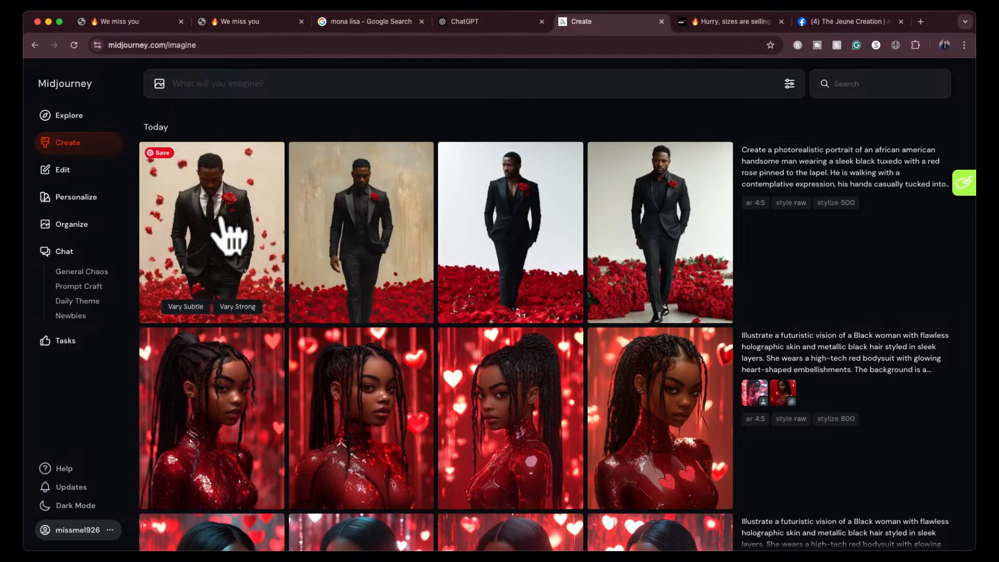
click(209, 217)
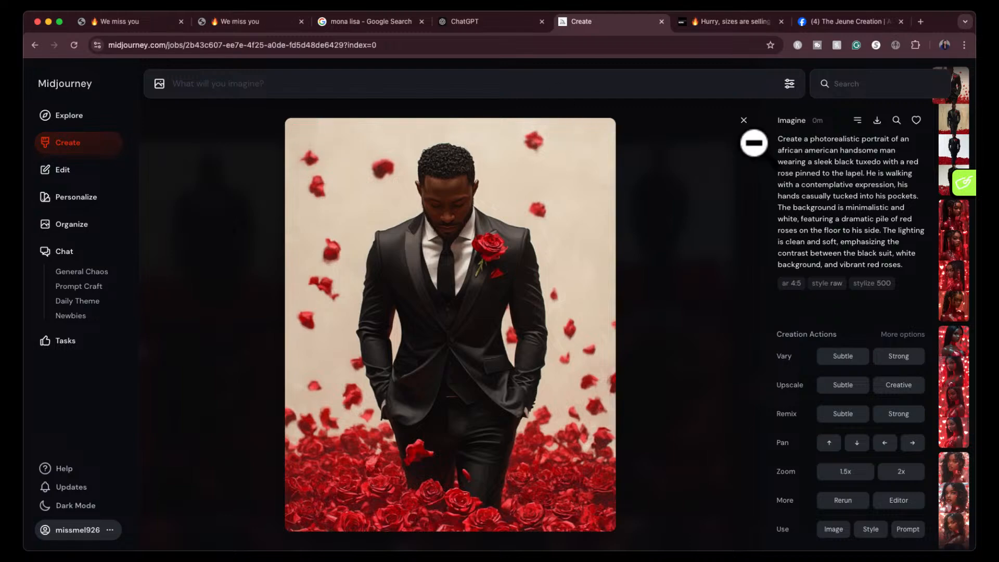
click(743, 120)
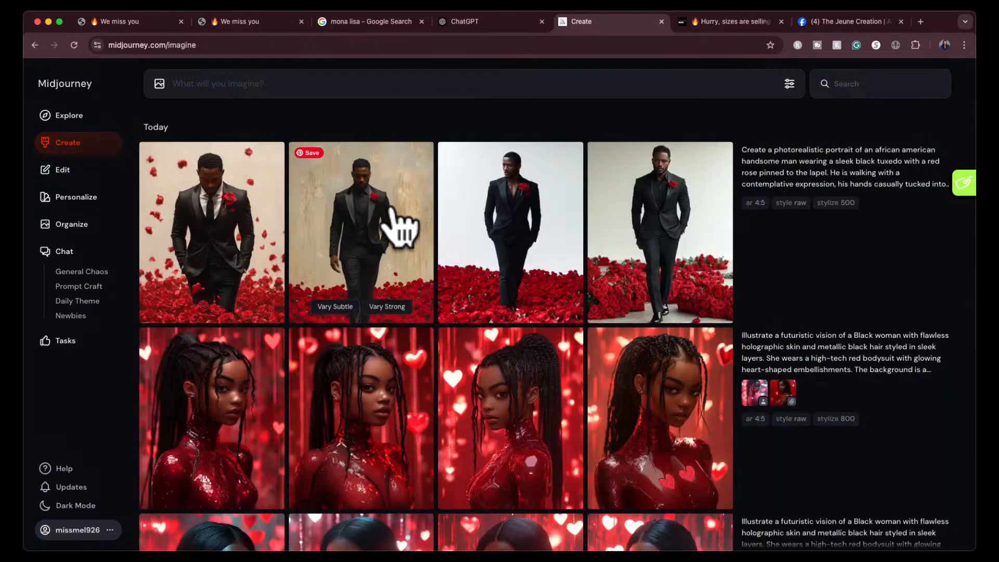
click(396, 230)
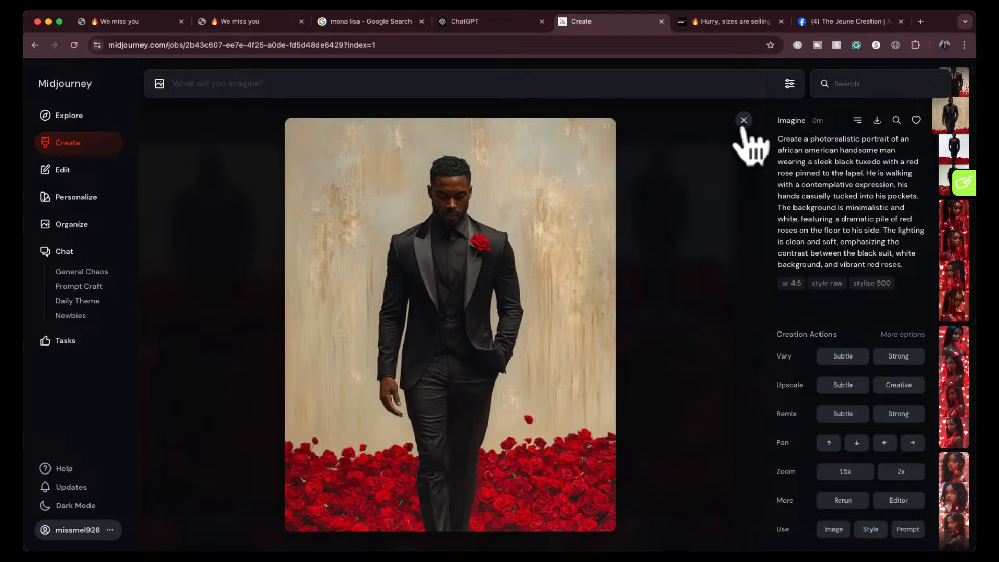
click(744, 120)
click(536, 221)
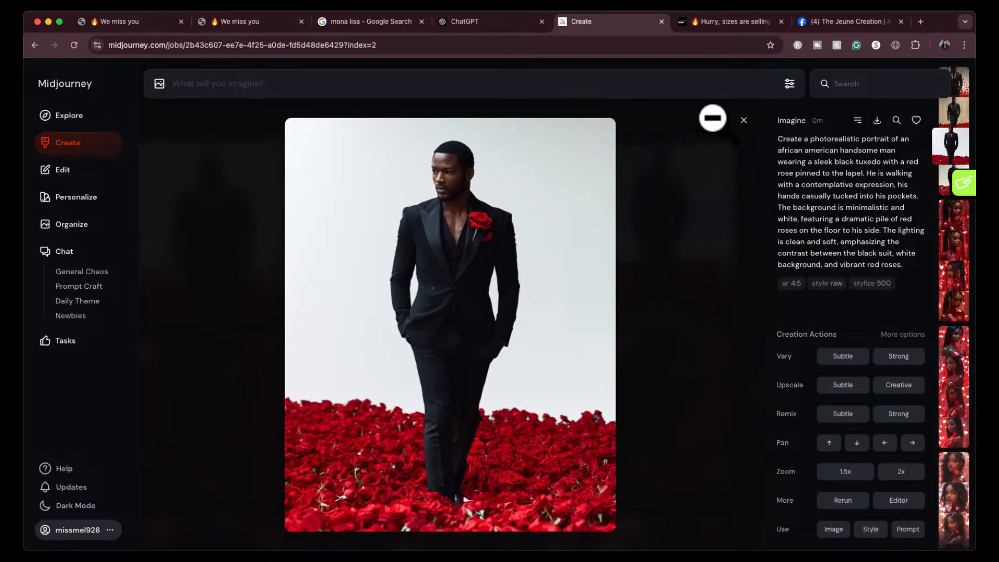
click(741, 120)
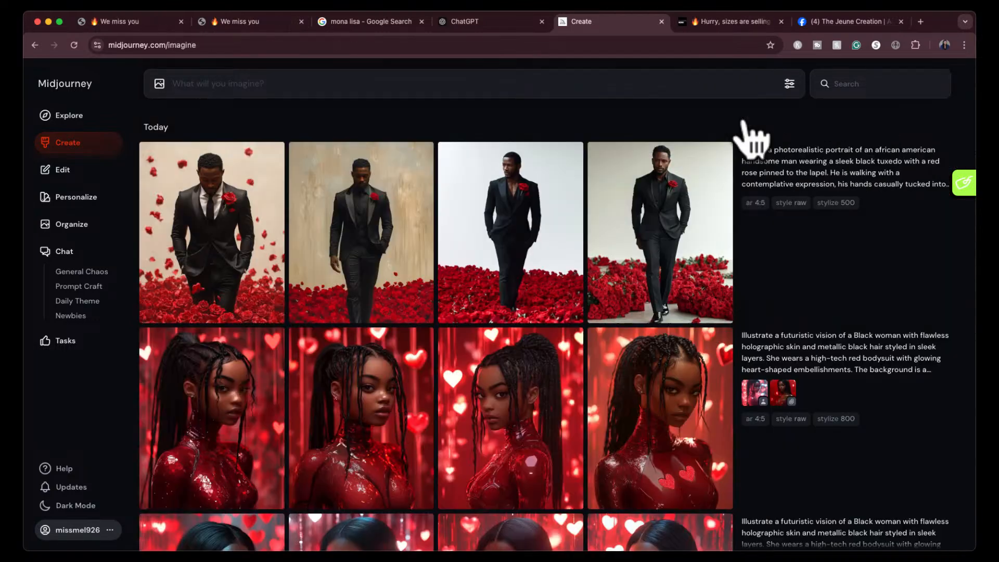
click(660, 208)
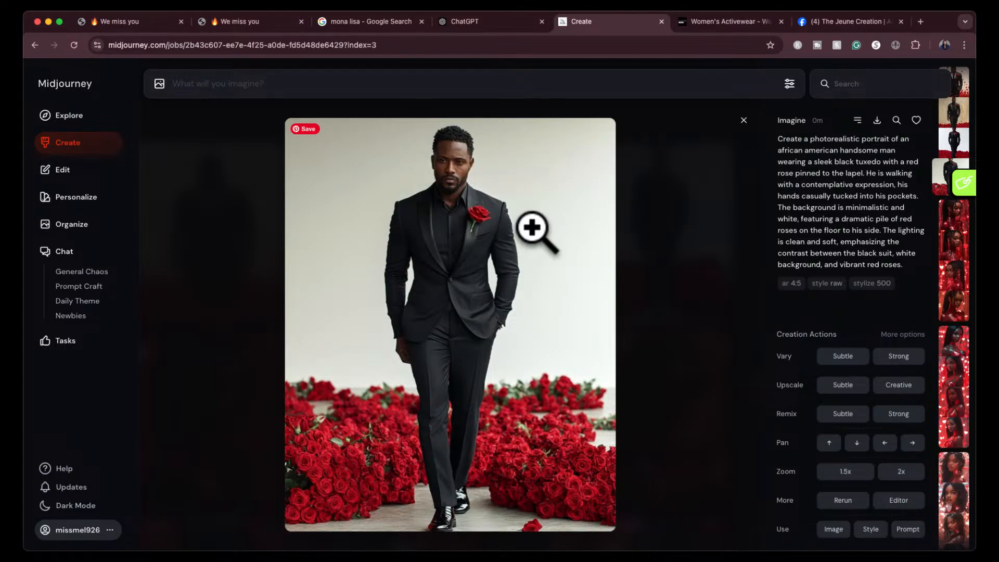
- Magnify the fourth tuxedo portrait to inspect its details, then return to the image grid
click(463, 197)
click(505, 135)
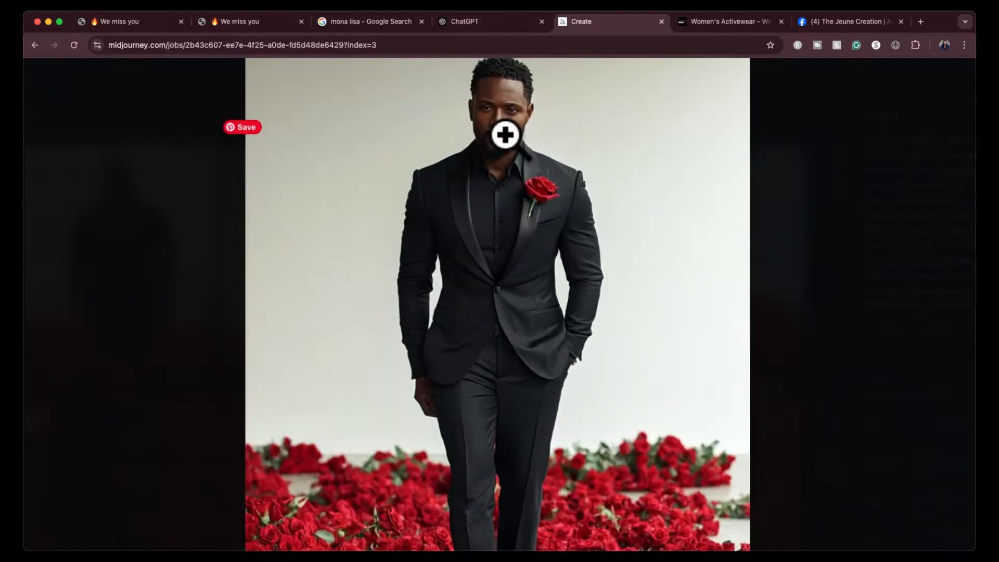
click(505, 135)
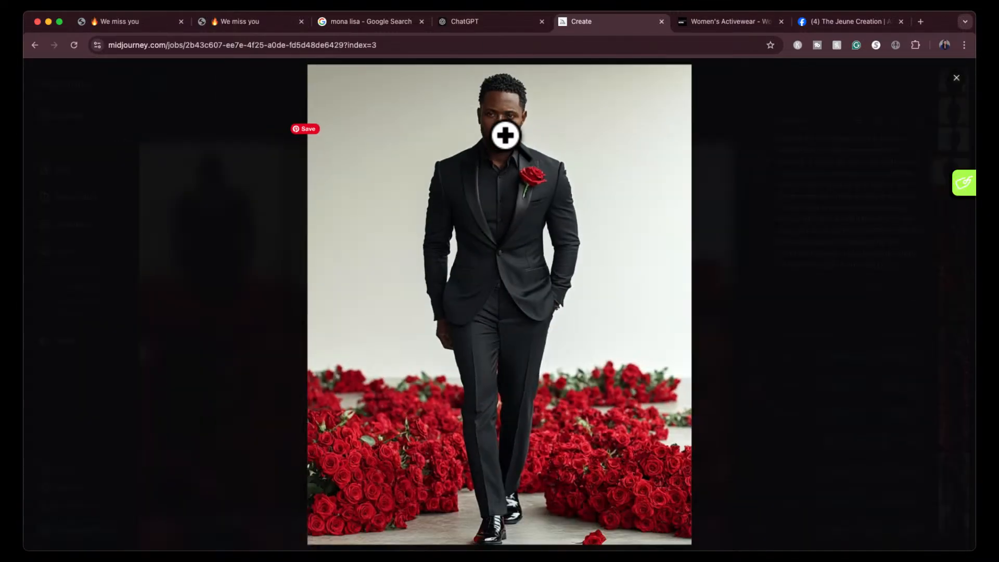
click(727, 118)
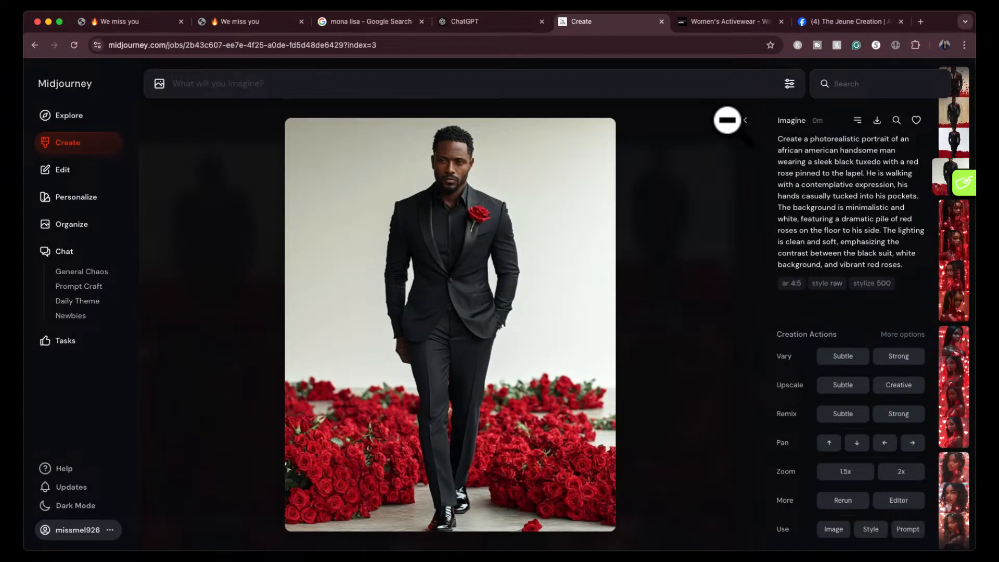
click(743, 118)
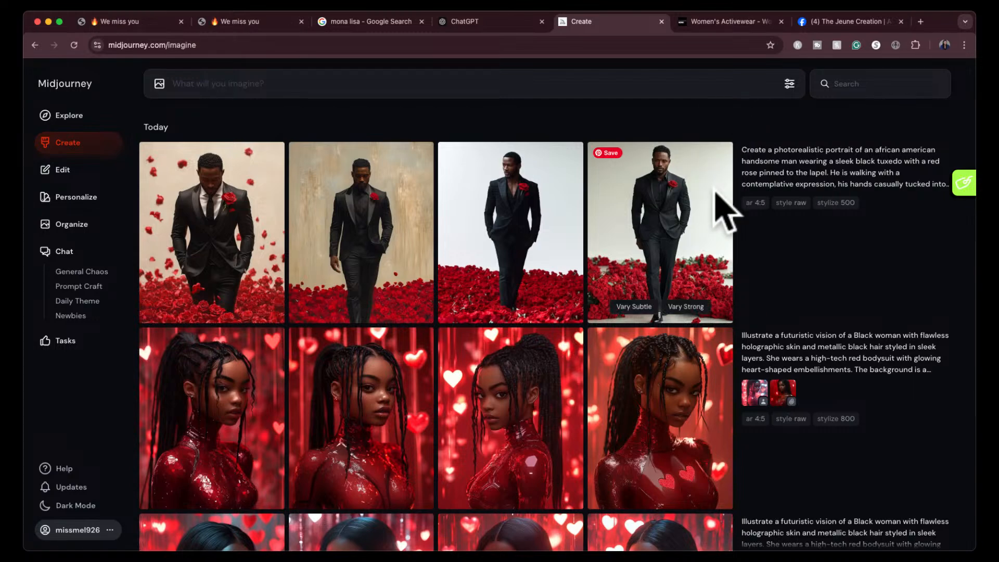
- Create strong variations of the first tuxedo portrait, the one with falling rose petals, and return to the grid
click(246, 211)
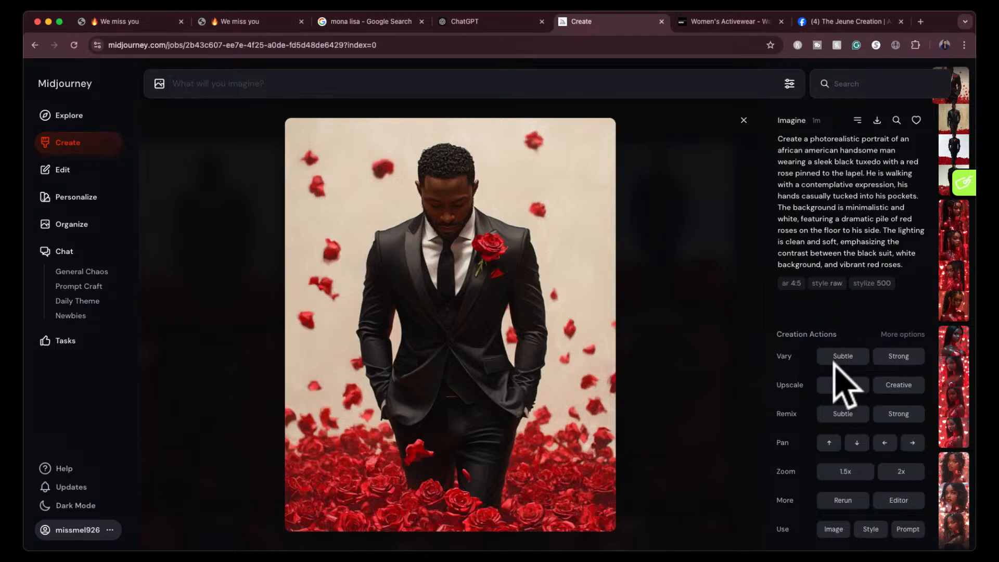
click(900, 356)
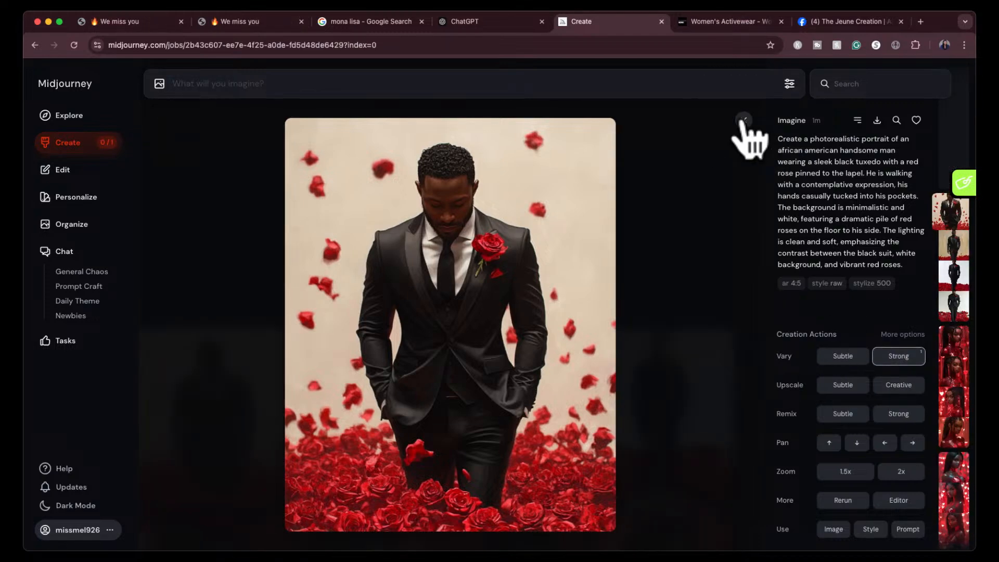
click(744, 121)
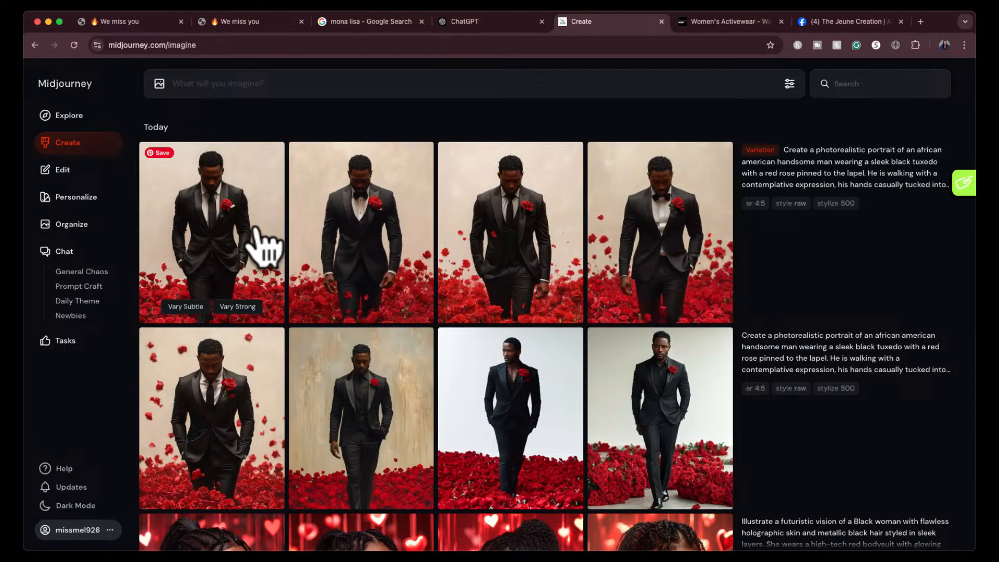
- View each of the four new tuxedo variations enlarged, from the fourth back to the first, and close the viewer
click(616, 243)
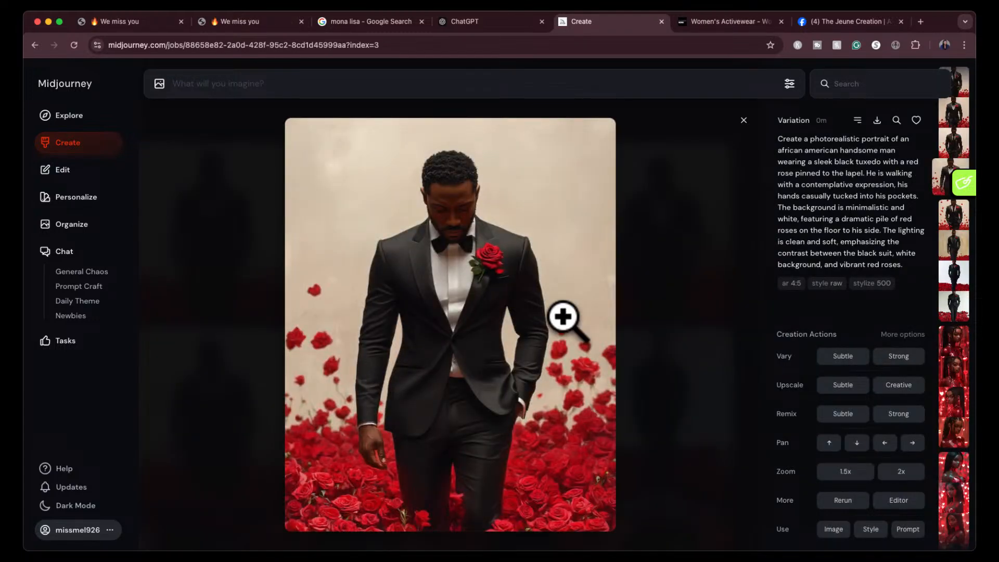
key(Left)
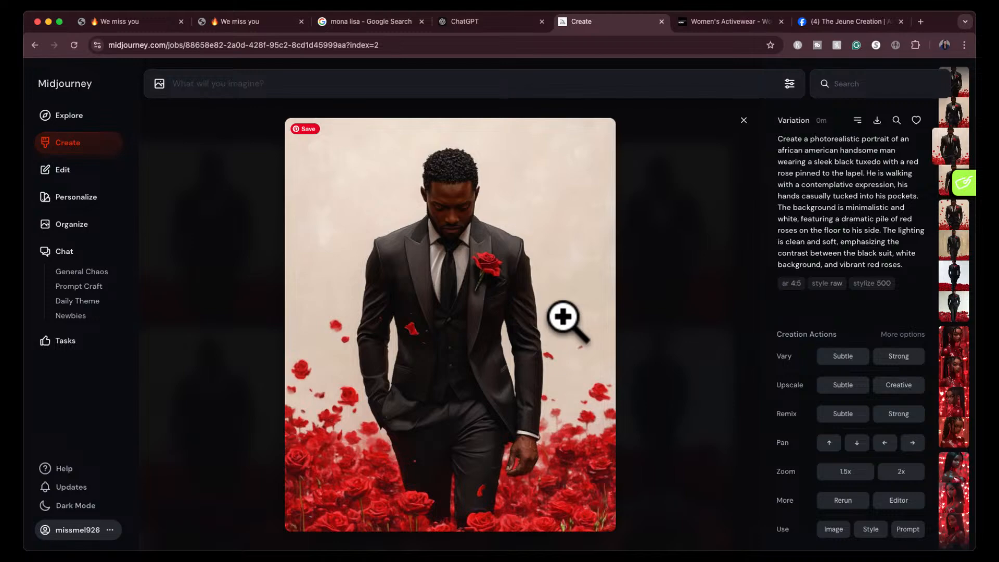
key(Right)
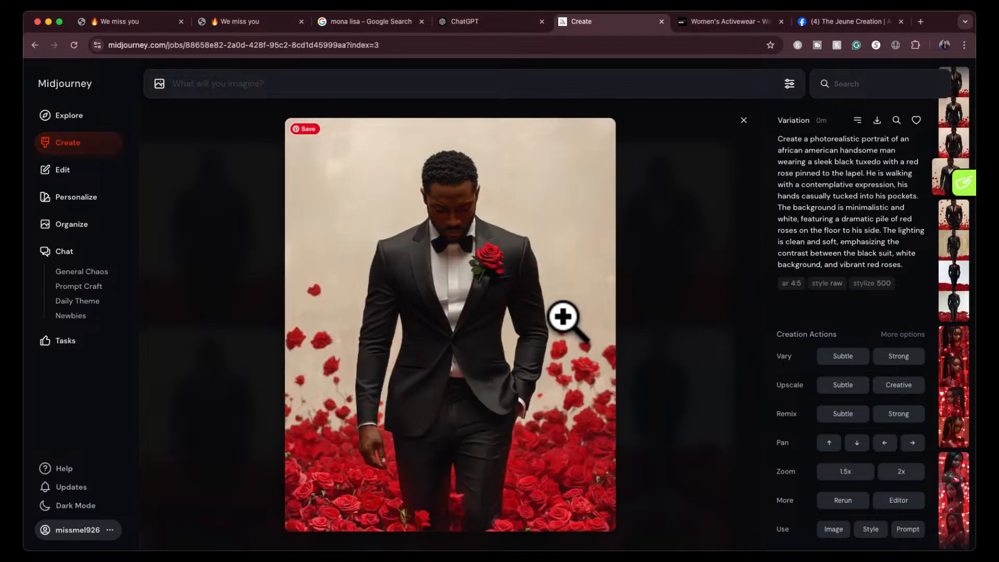
key(Left)
key(Left)
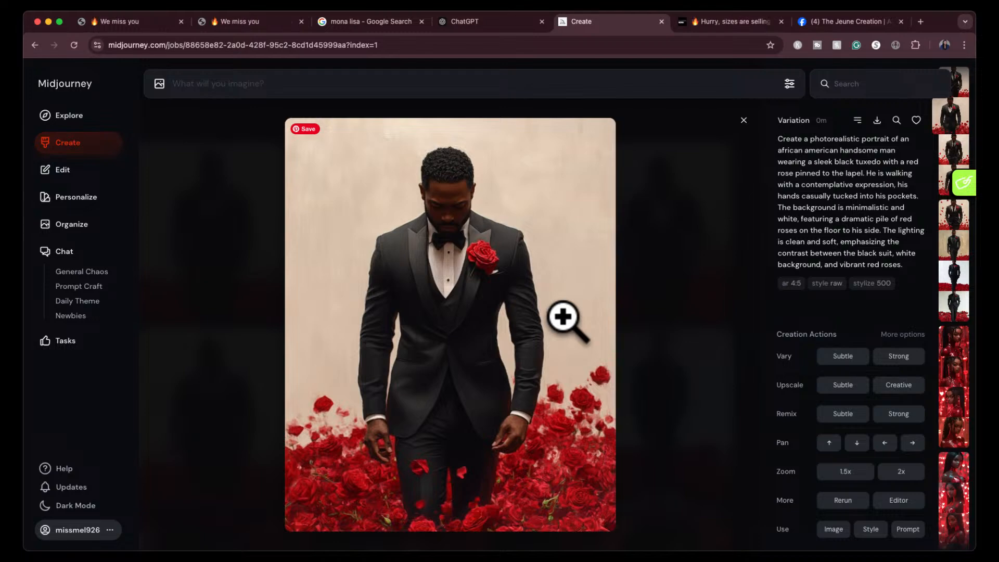
key(Left)
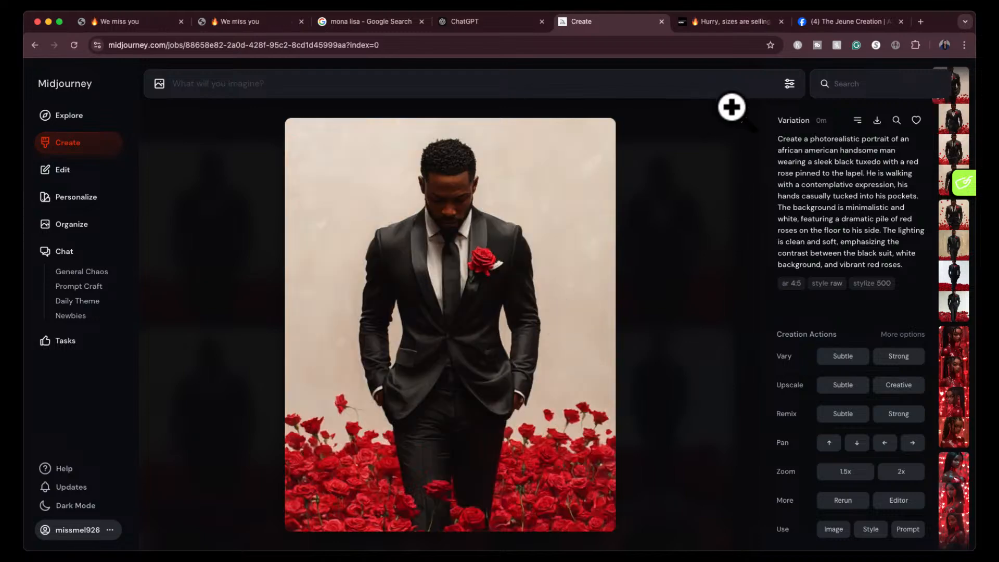
click(743, 136)
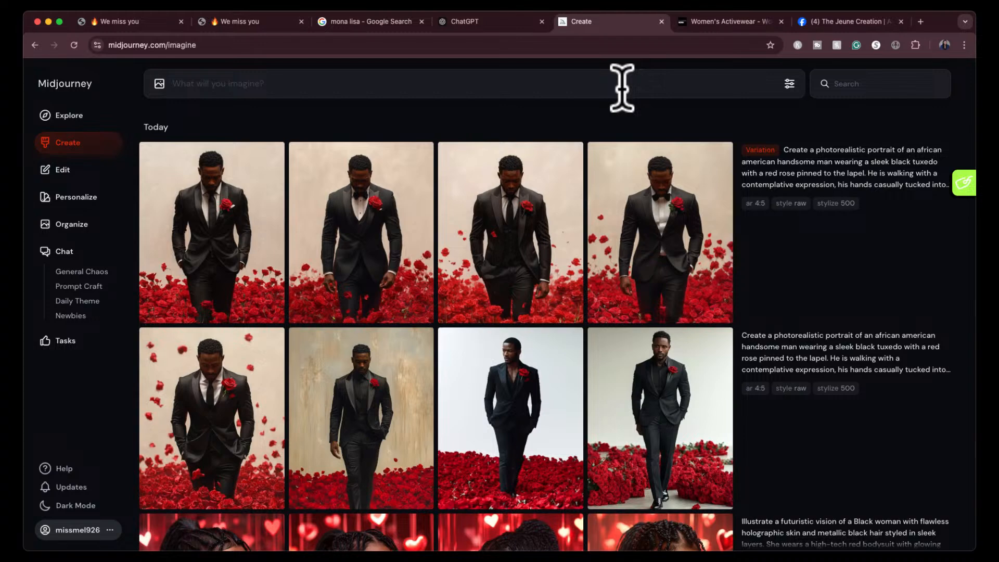
- Switch to ChatGPT, attach the screenshot of the blond man with red roses, and send "midjourney prompt of this image"
click(489, 23)
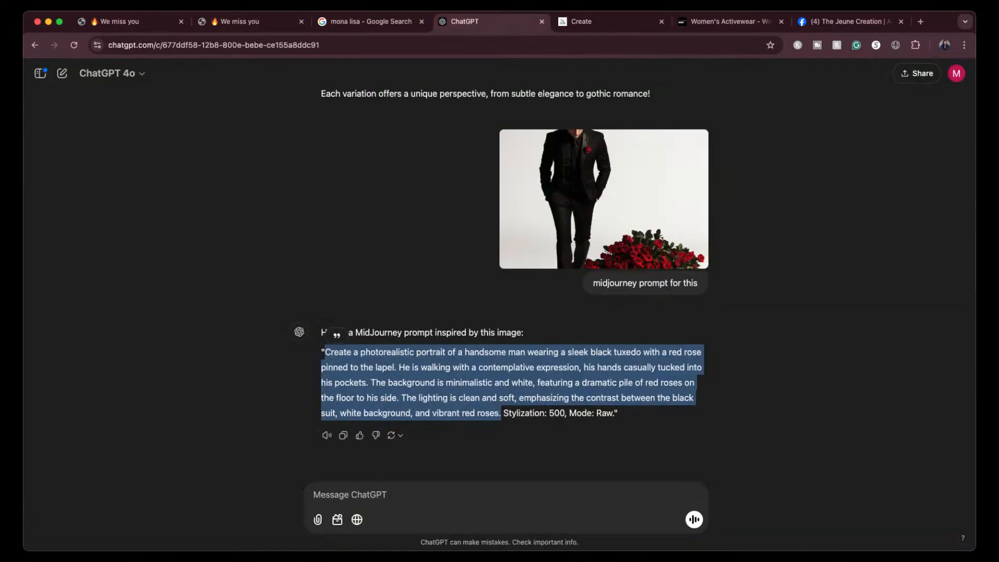
key(super+Tab)
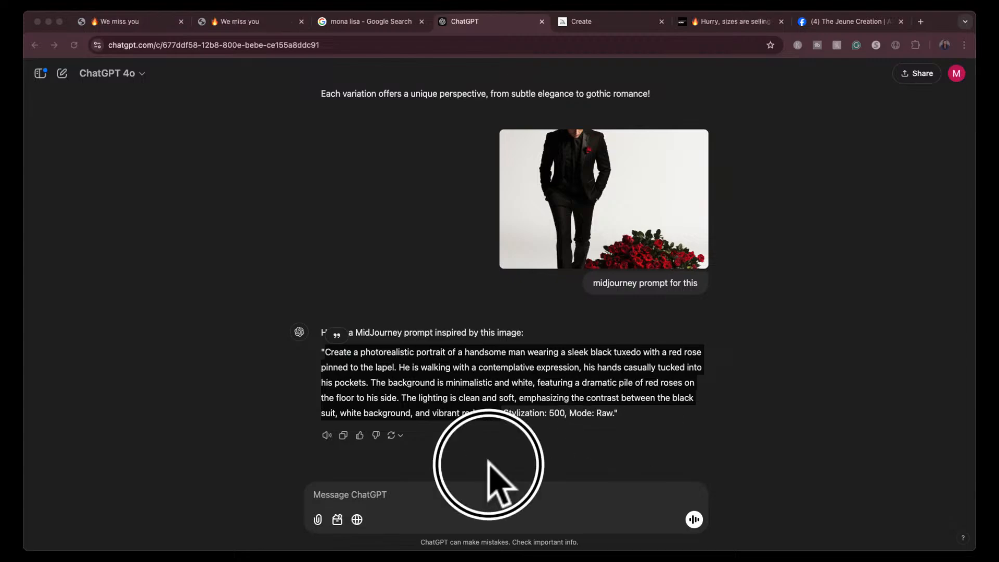
drag(491, 446, 464, 495)
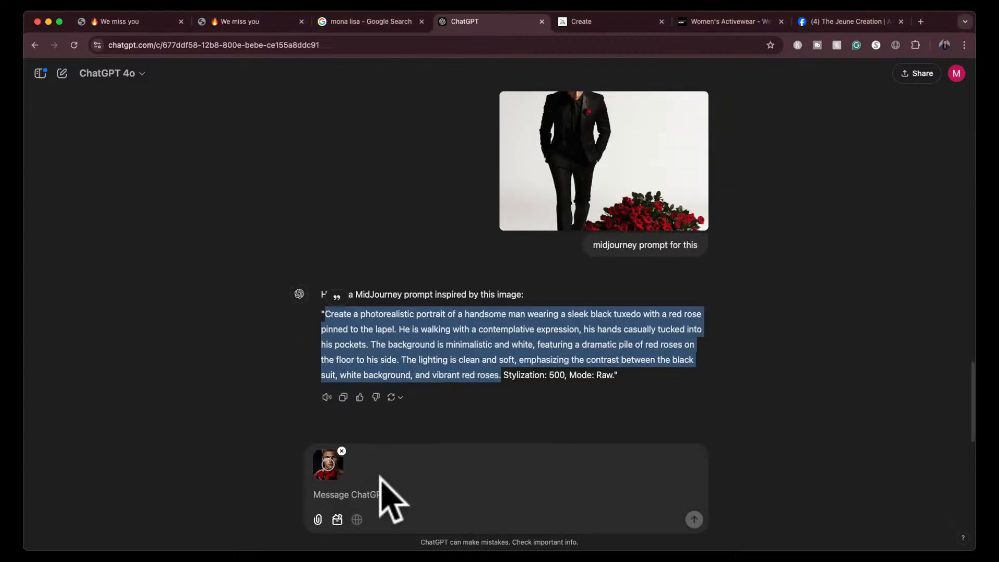
click(368, 494)
text(midjo)
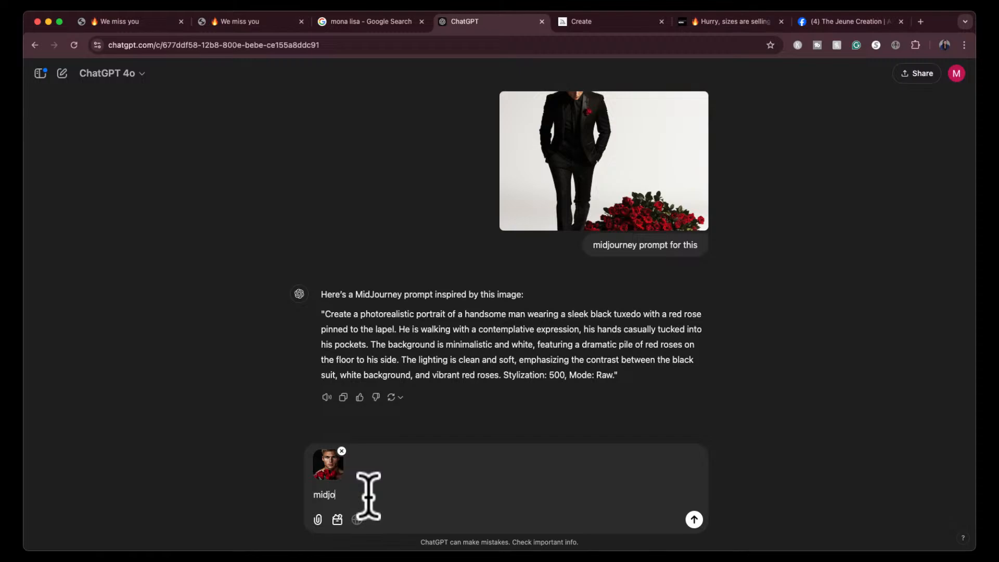
text(urney prompt of thid im)
key(BackSpace)
key(BackSpace)
key(BackSpace)
text(s image)
key(Return)
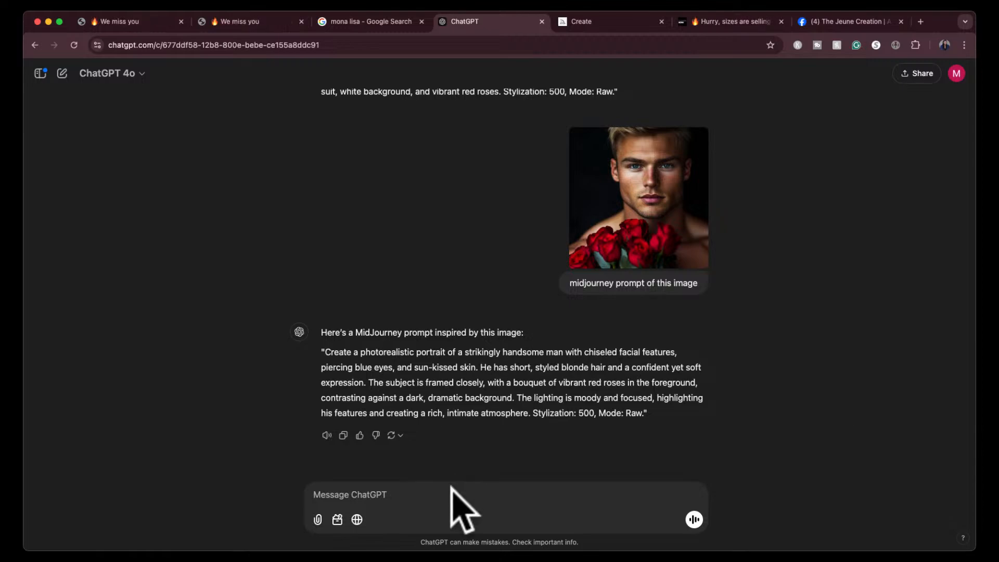
- Ask ChatGPT to revise the rose portrait prompt with "make it an african american man"
click(434, 501)
text(make)
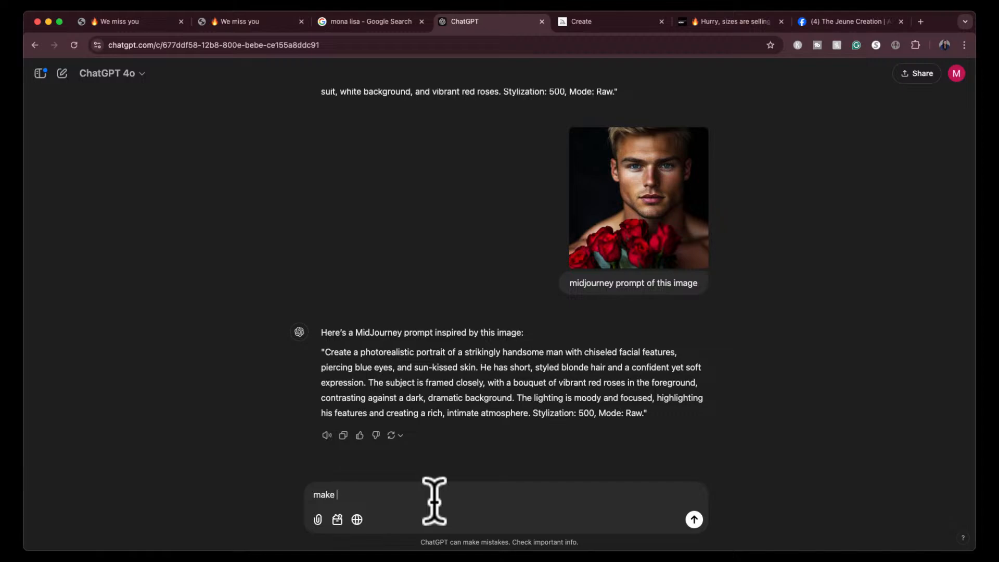
text( it an african american man)
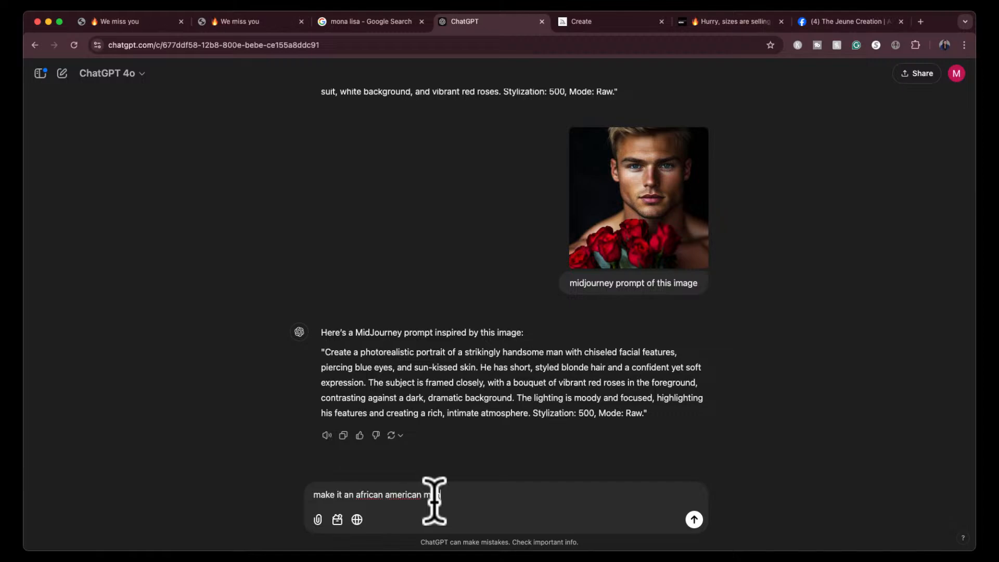
key(Return)
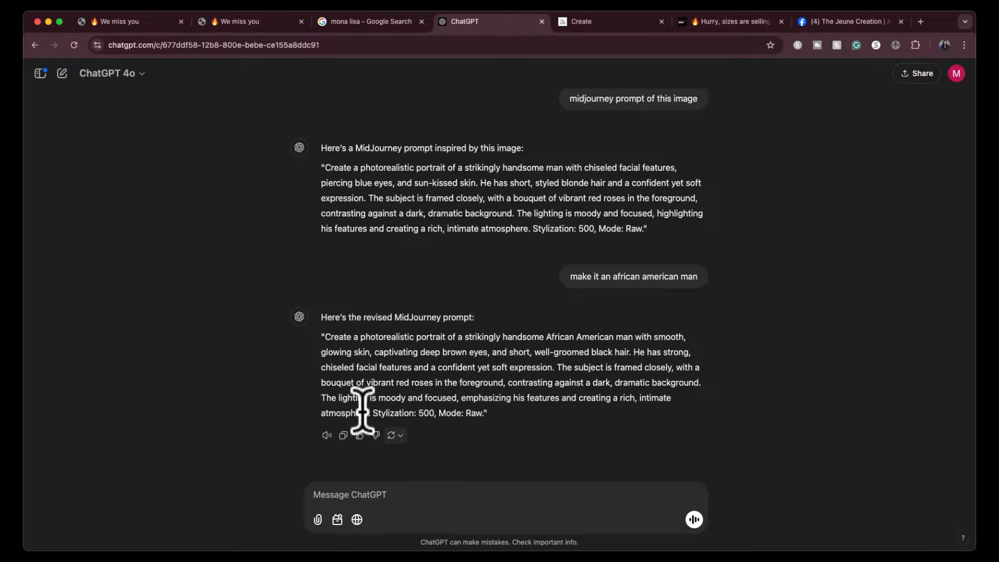
- Copy the revised prompt without its stylization and mode notes, paste it into Midjourney, check the image settings, and submit it
drag(324, 339, 371, 411)
key(super+c)
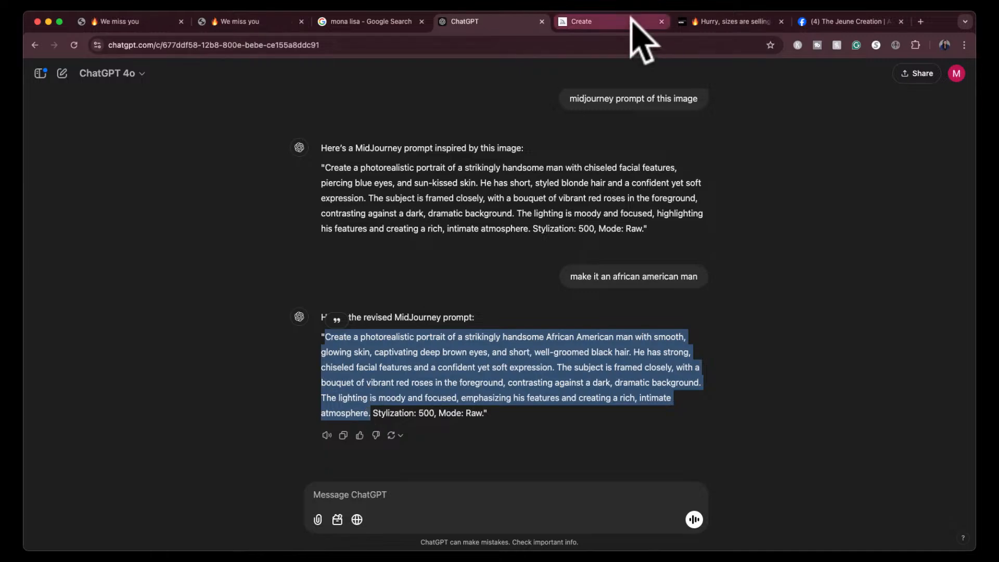
click(632, 21)
click(627, 85)
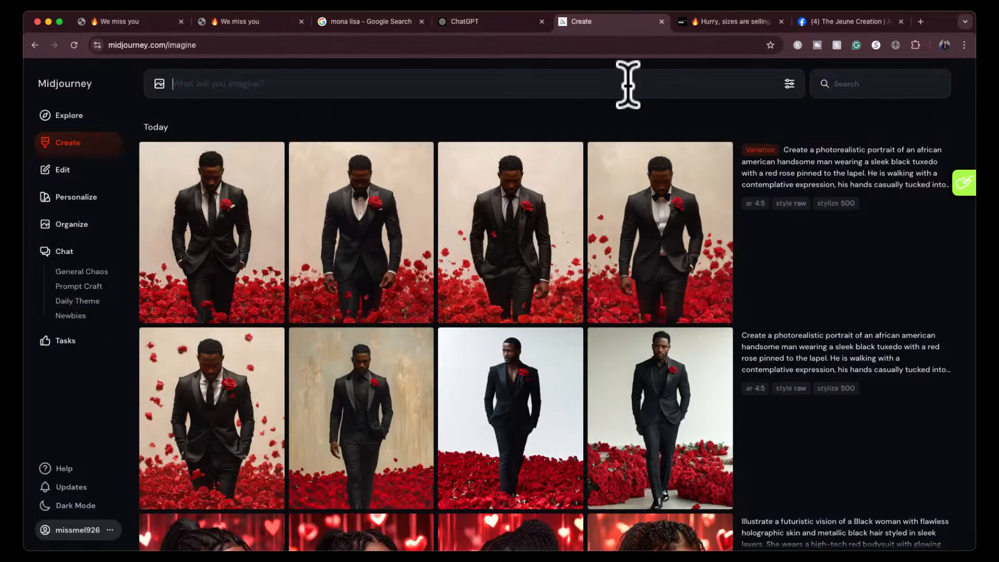
key(super+v)
click(790, 85)
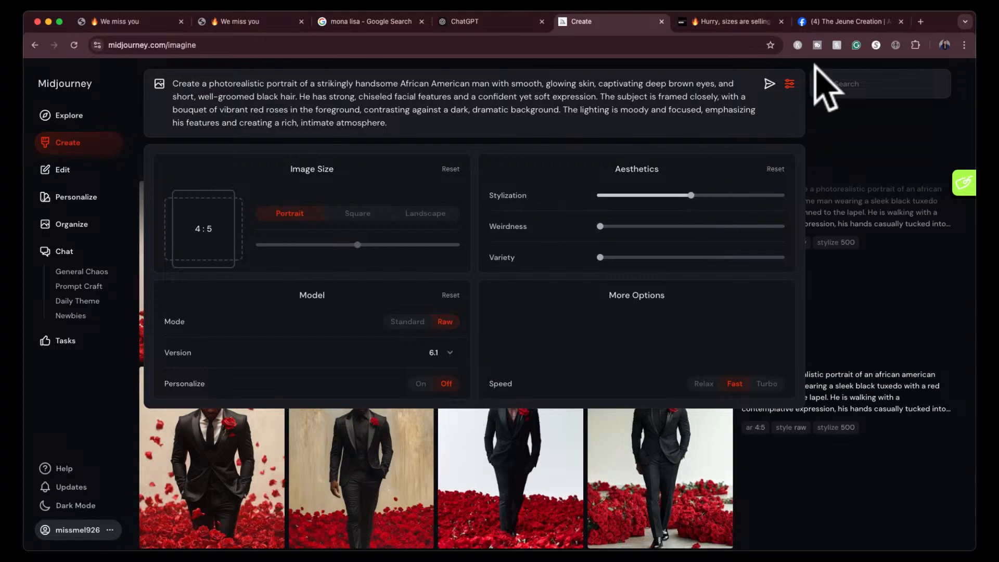
click(769, 84)
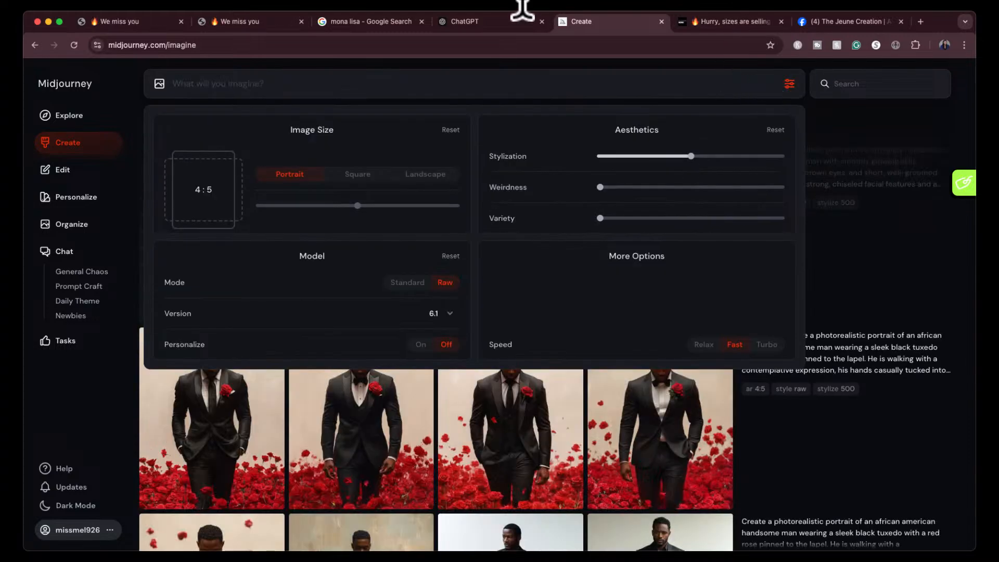
- Ask ChatGPT to "give me a variation with a latino man and a variation with an asian man, and one with an indian man"
click(486, 20)
click(495, 500)
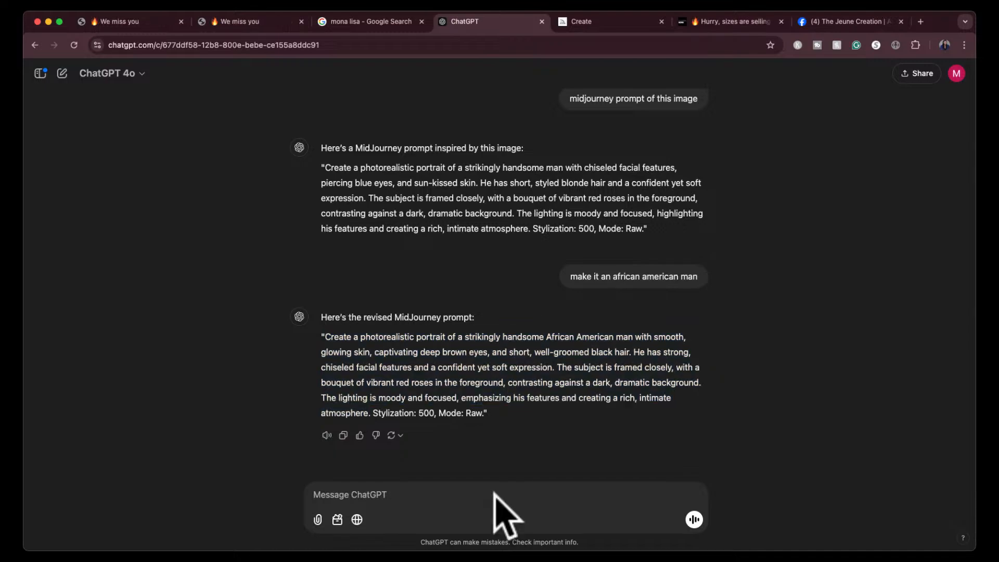
text(give me a varit)
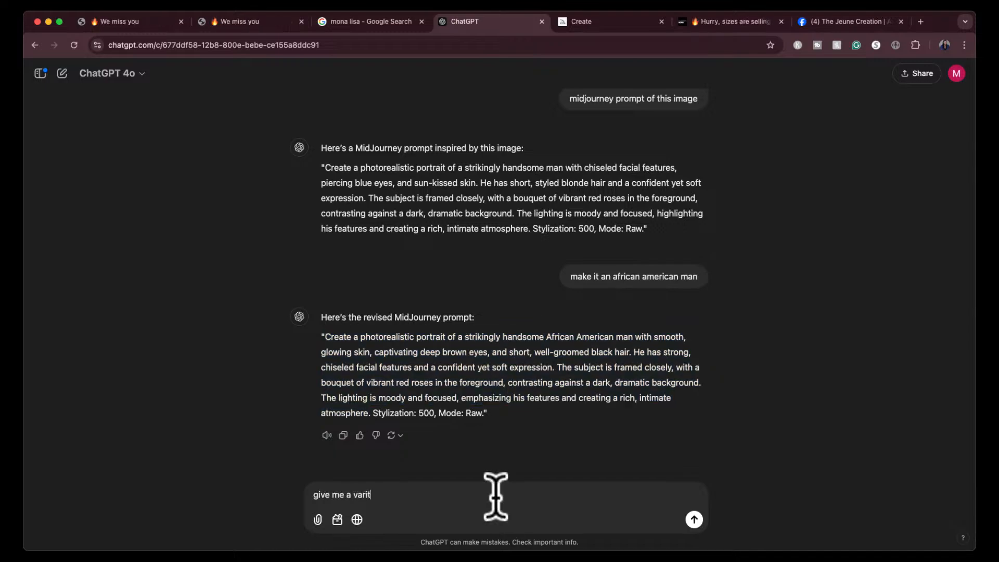
text(an )
text(ation with a latino man and a )
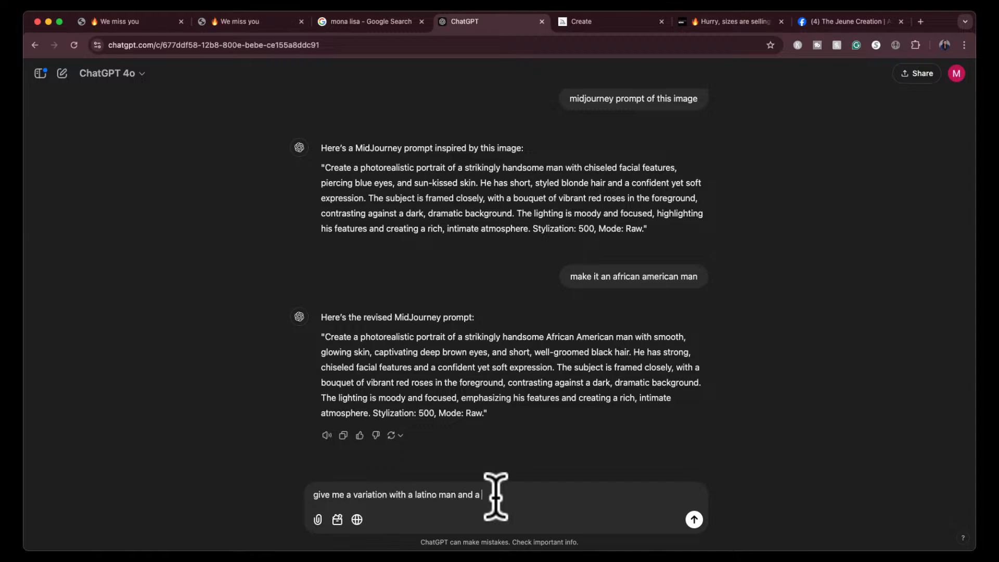
text(v)
text(ariation with a)
text(as)
key(BackSpace)
key(BackSpace)
text(n asian man, and one with an )
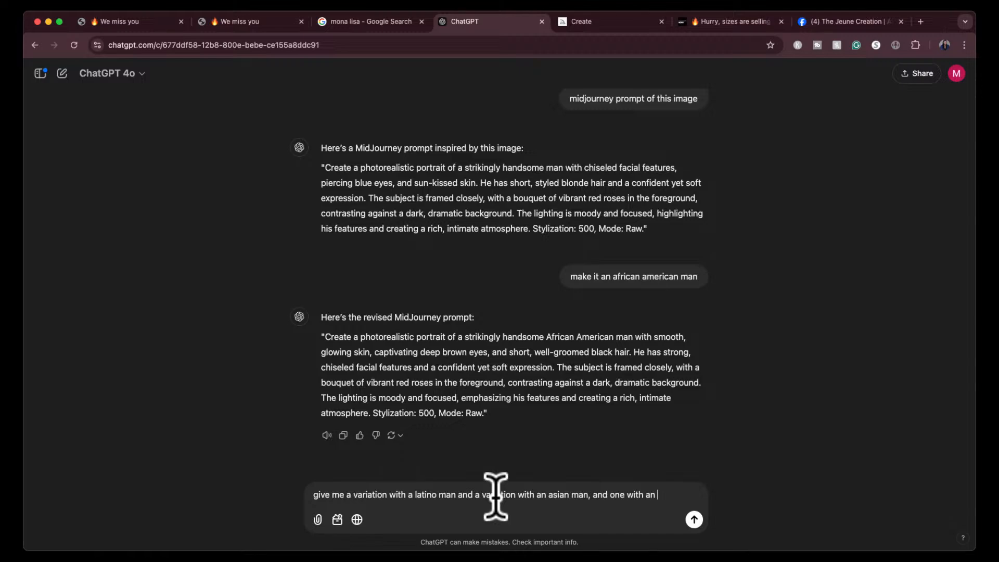
text(indian man)
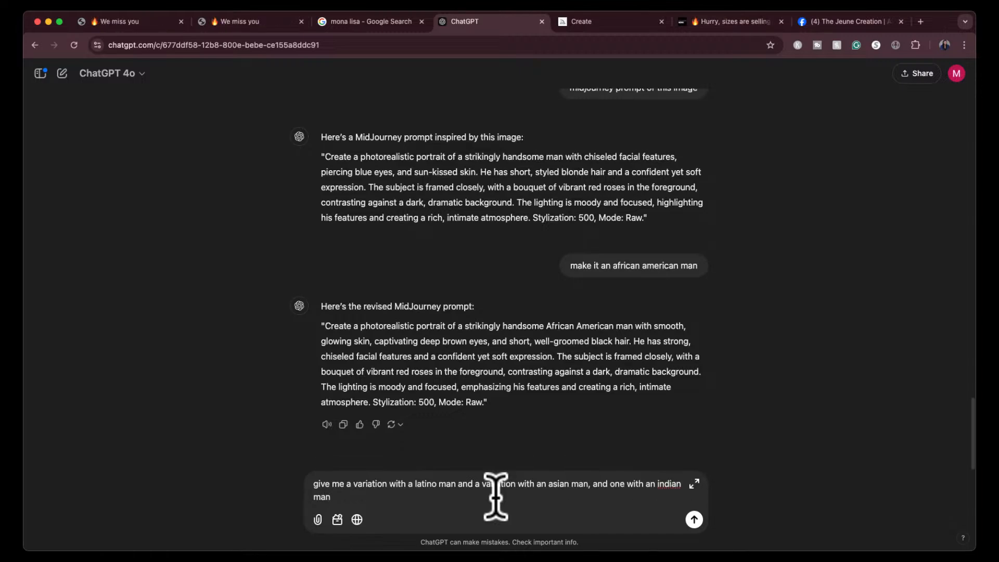
key(Return)
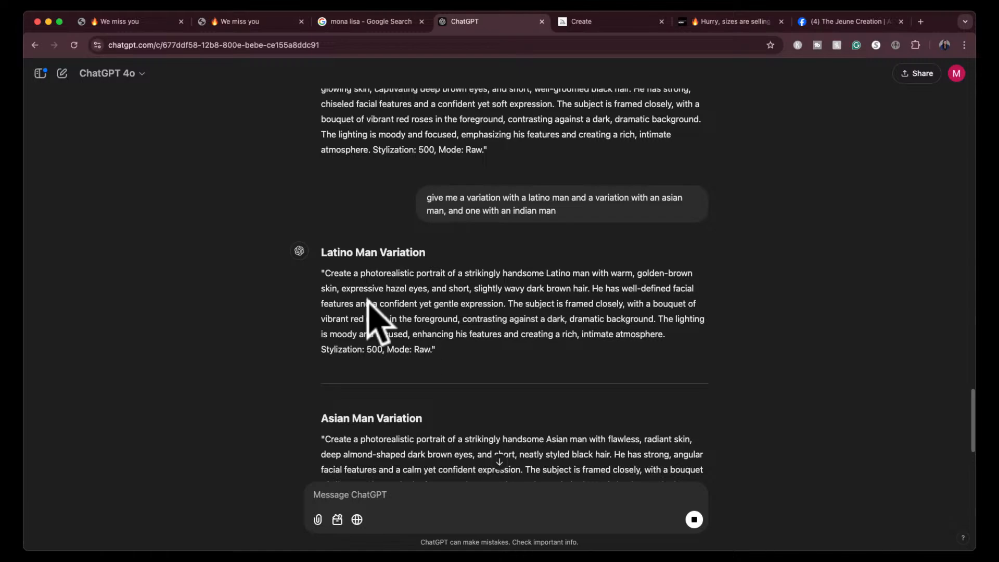
- Copy the Latino man prompt without its stylization and mode notes, submit it in Midjourney, and close the image settings
drag(325, 271, 441, 294)
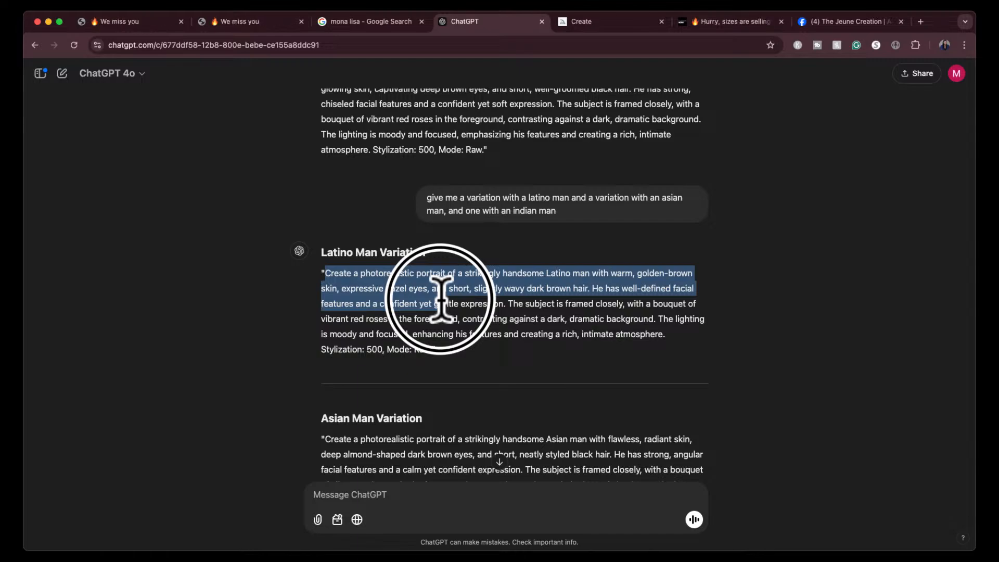
drag(441, 297, 669, 332)
key(super+c)
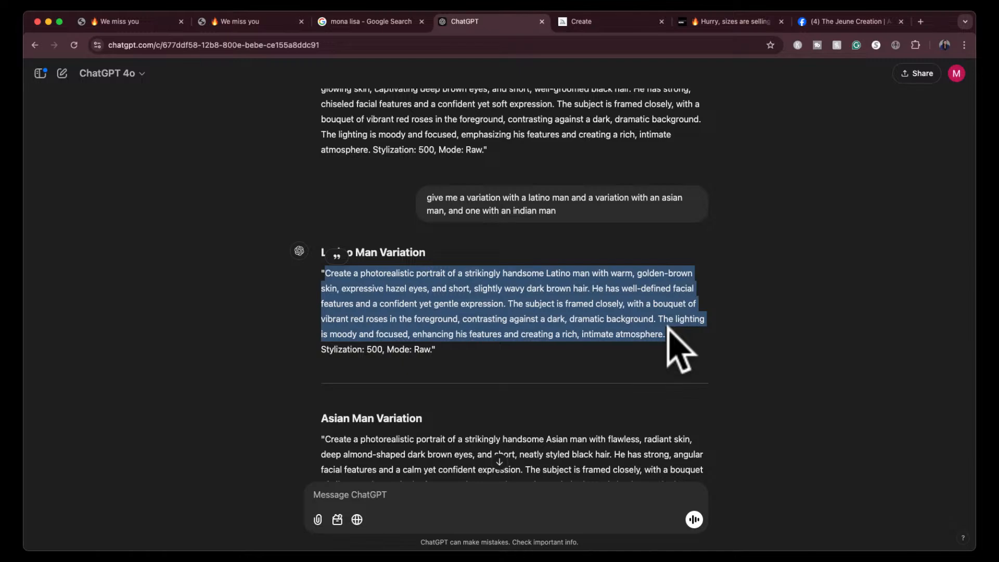
click(586, 22)
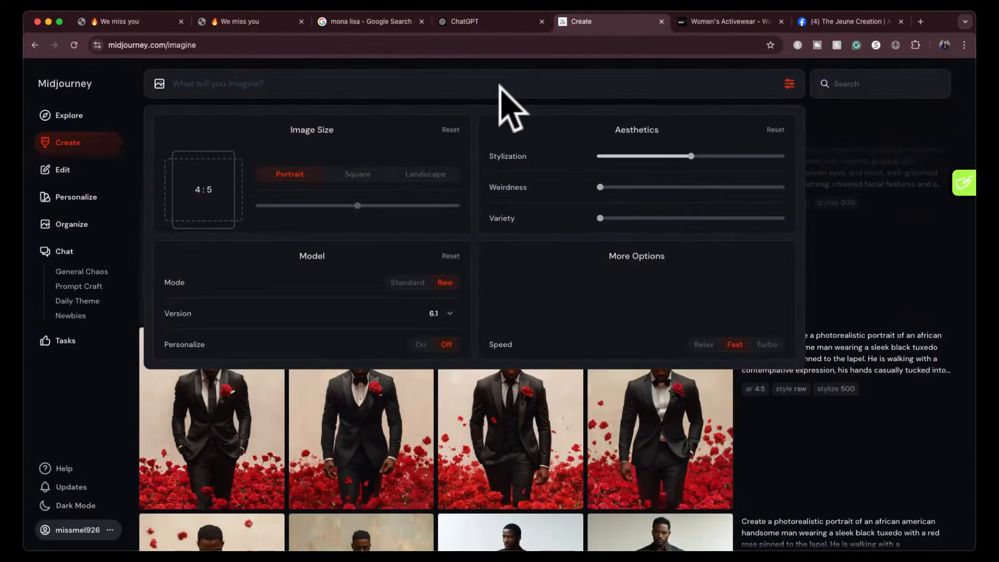
key(super+v)
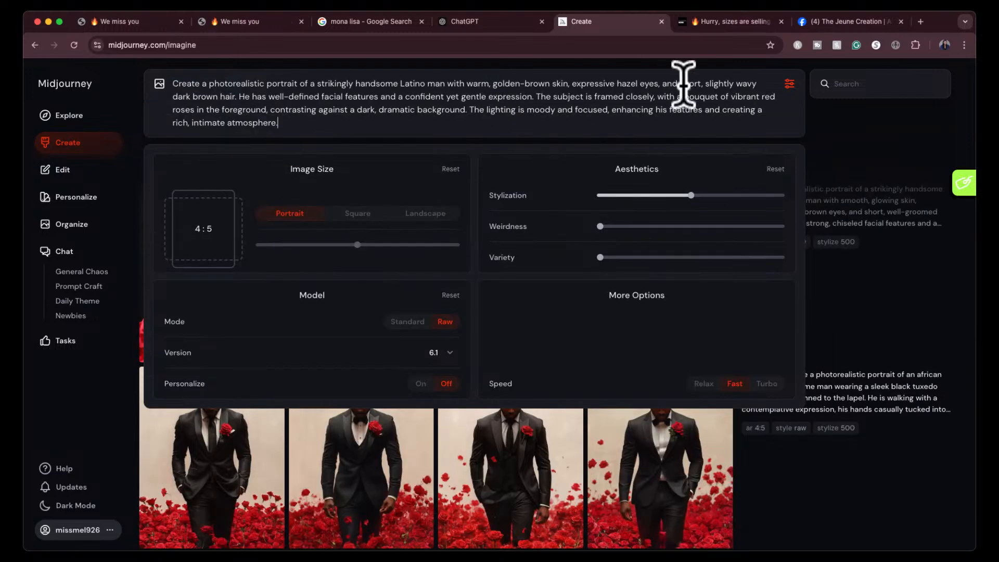
key(Return)
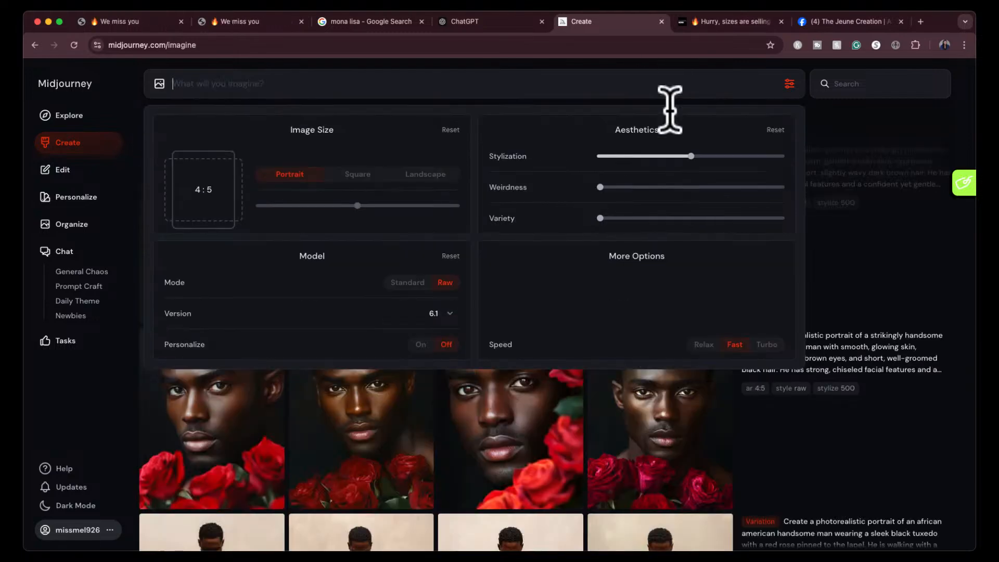
click(789, 83)
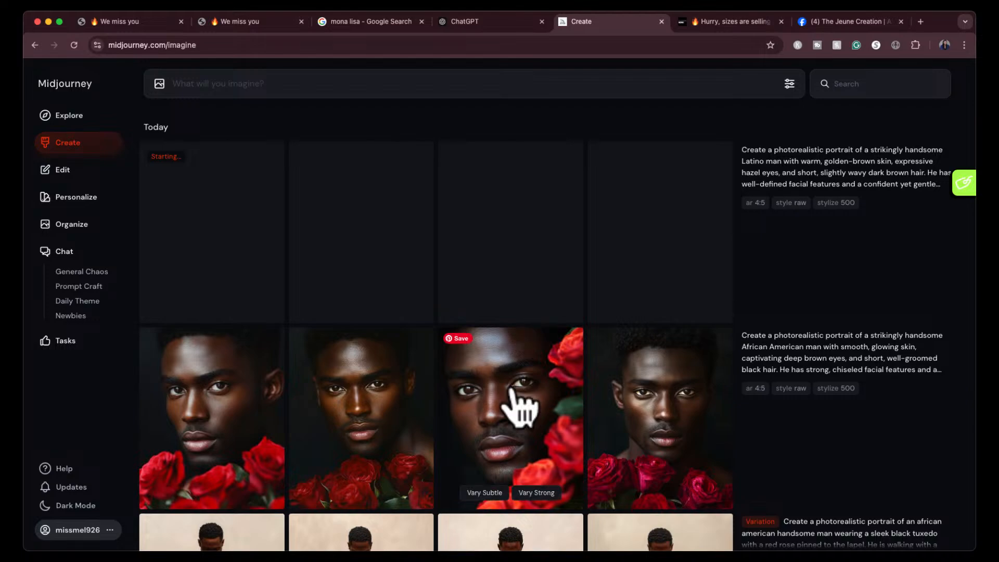
- Examine the four African American rose portraits at full size and compare them with the other generated results
scroll(519, 407, down, 1)
click(230, 334)
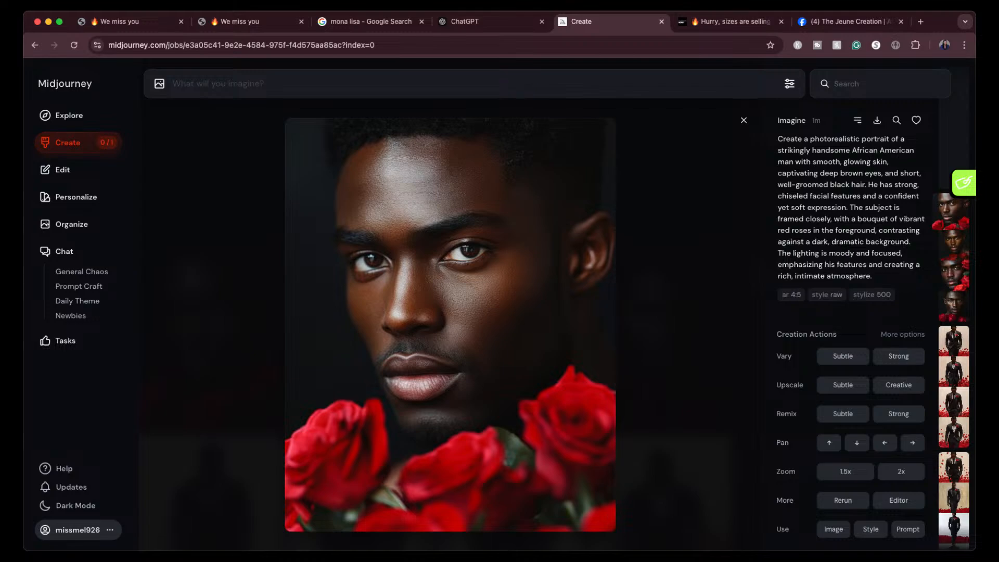
key(Right)
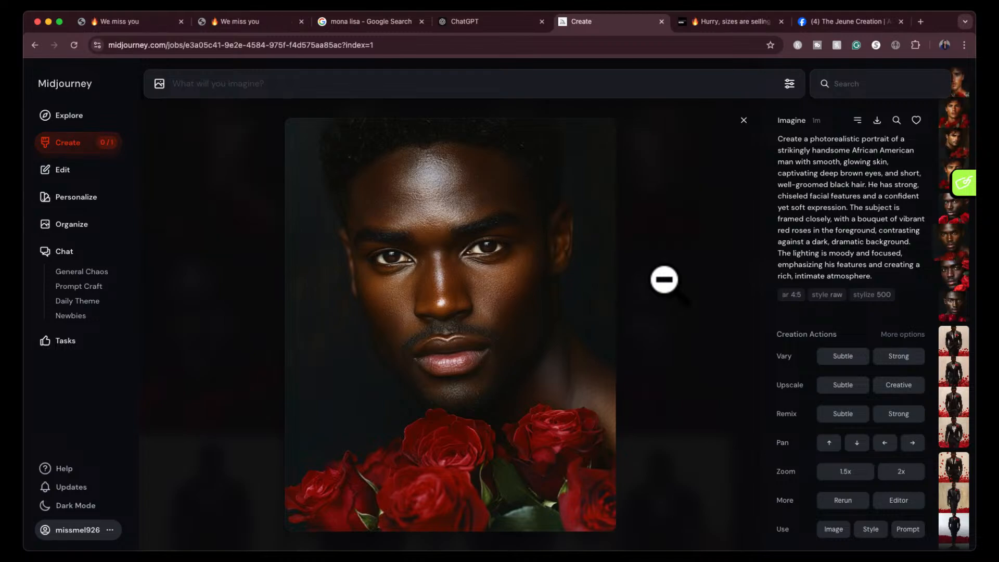
key(Right)
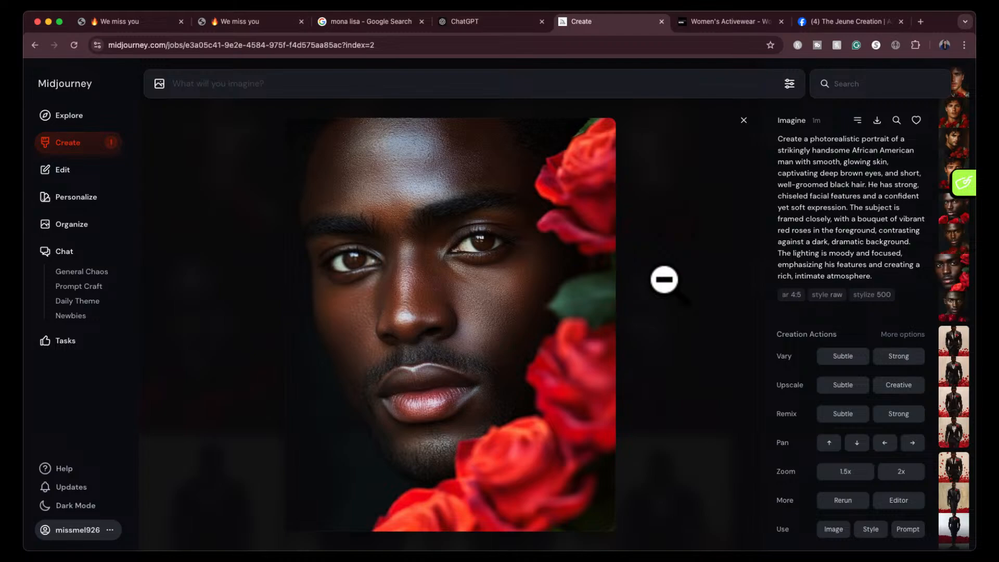
key(Right)
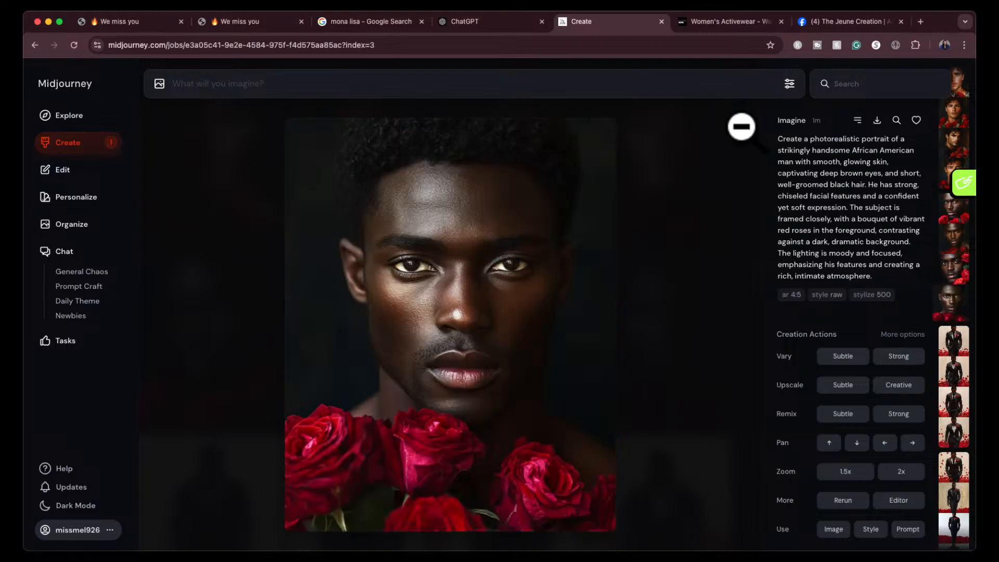
key(Escape)
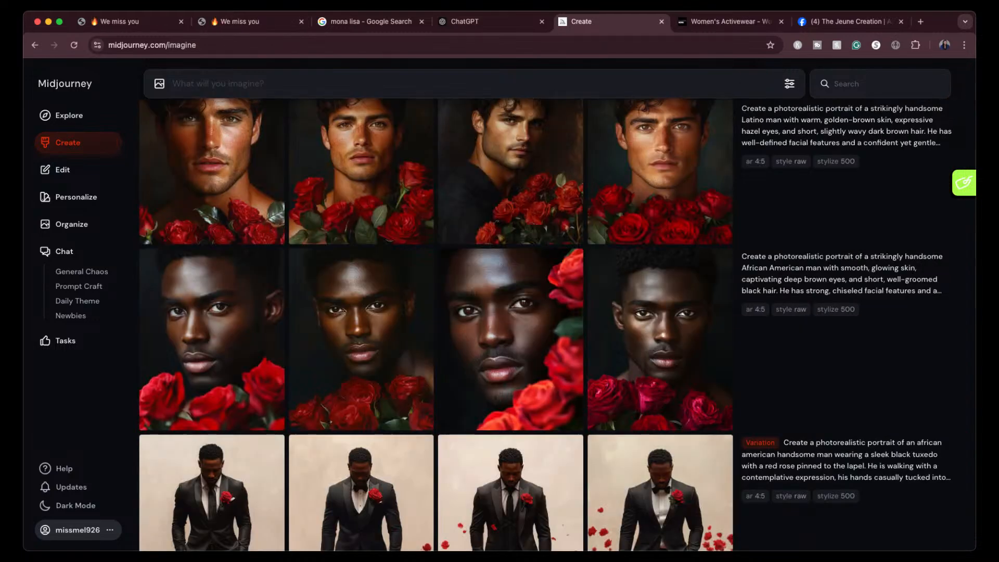
scroll(606, 354, up, 1)
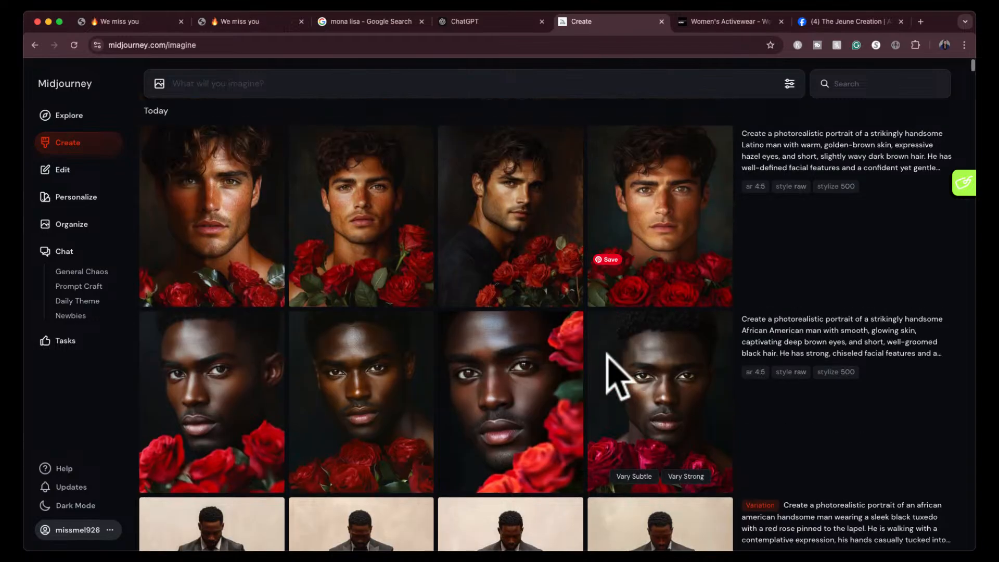
scroll(606, 354, down, 1)
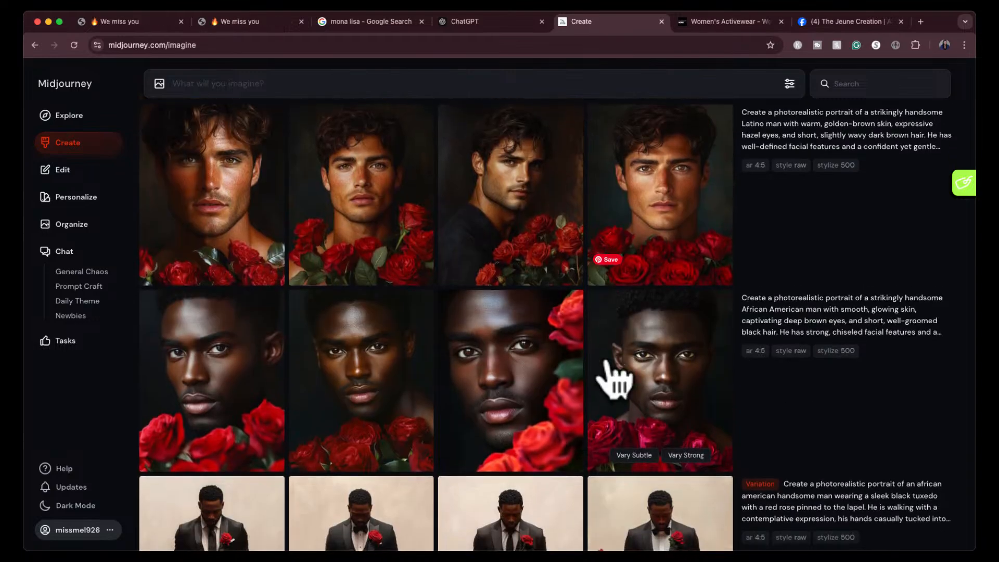
scroll(614, 375, down, 2)
scroll(614, 375, down, 2)
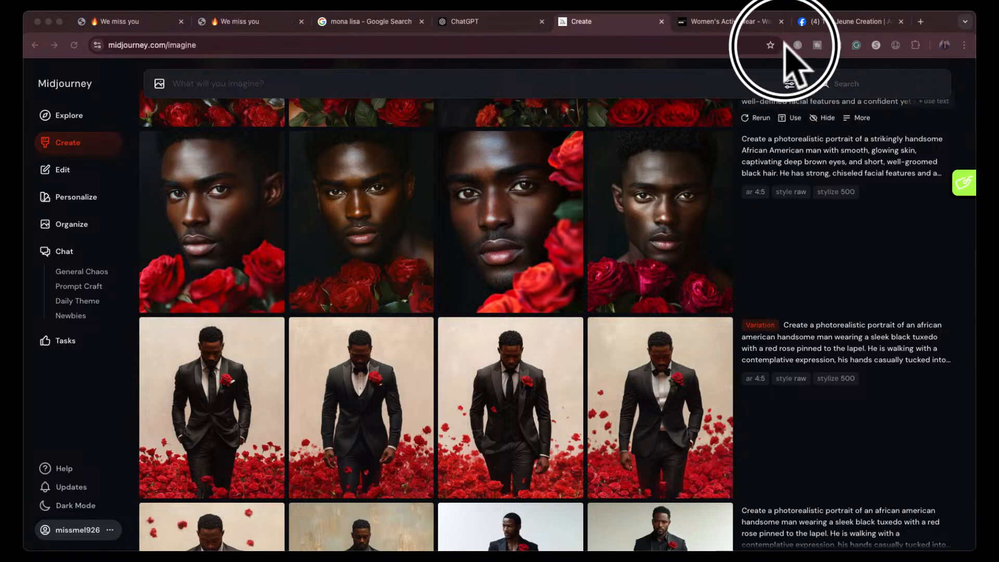
- Find the black-tuxedo photo from The Today Show in Google's Morris Chestnut image results and take a screenshot of it
click(770, 30)
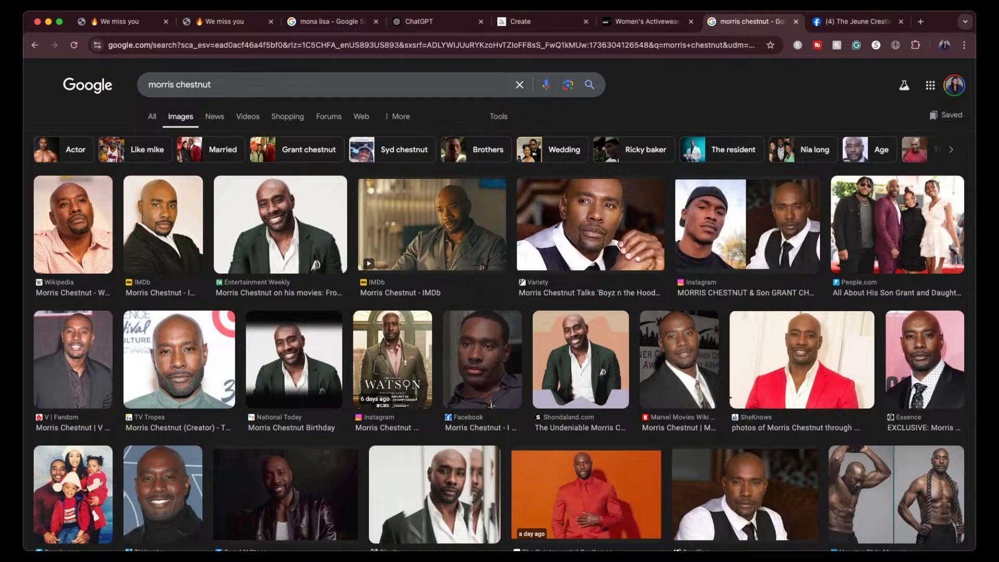
scroll(499, 312, down, 5)
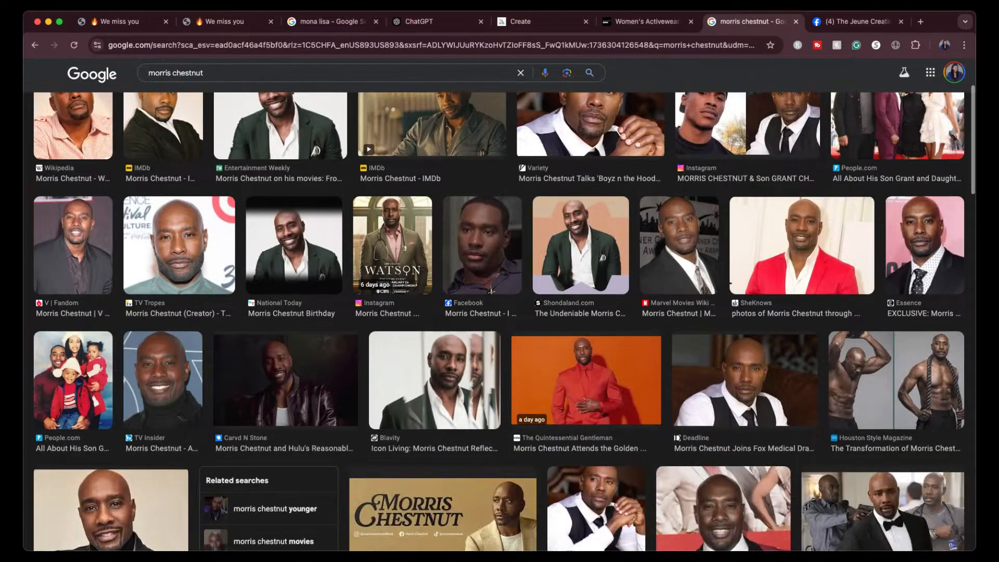
scroll(500, 312, up, 3)
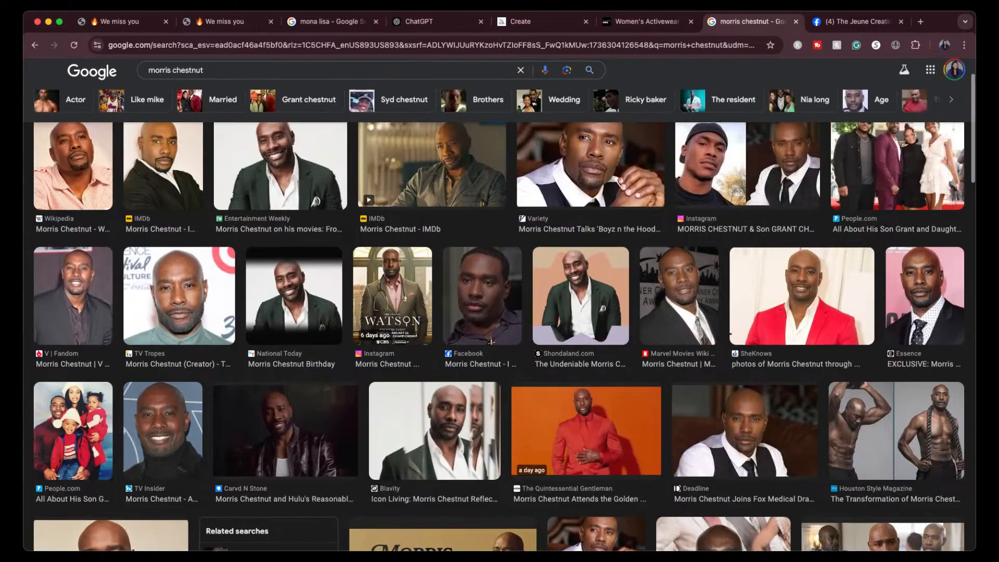
scroll(499, 312, down, 4)
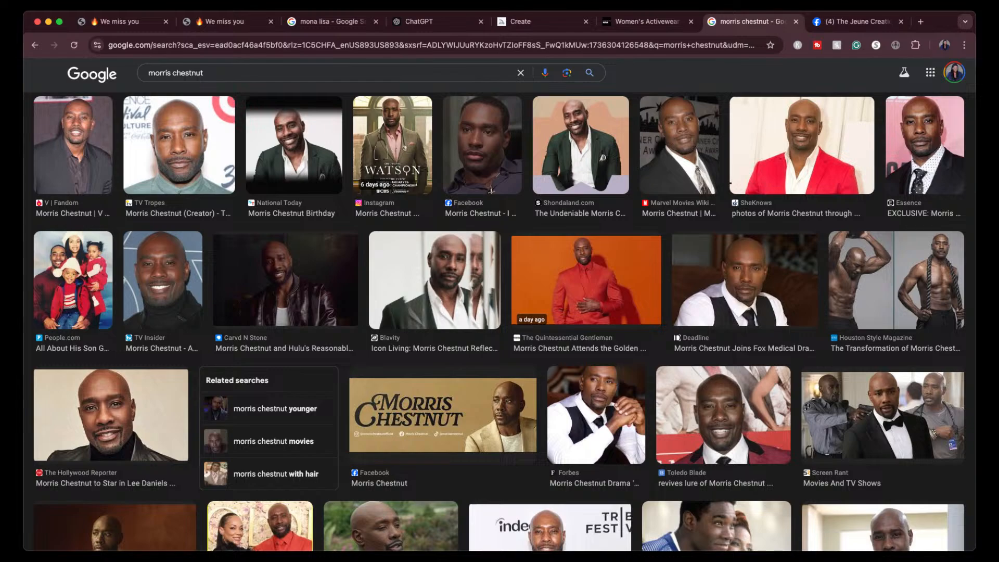
scroll(500, 313, down, 5)
scroll(499, 312, down, 7)
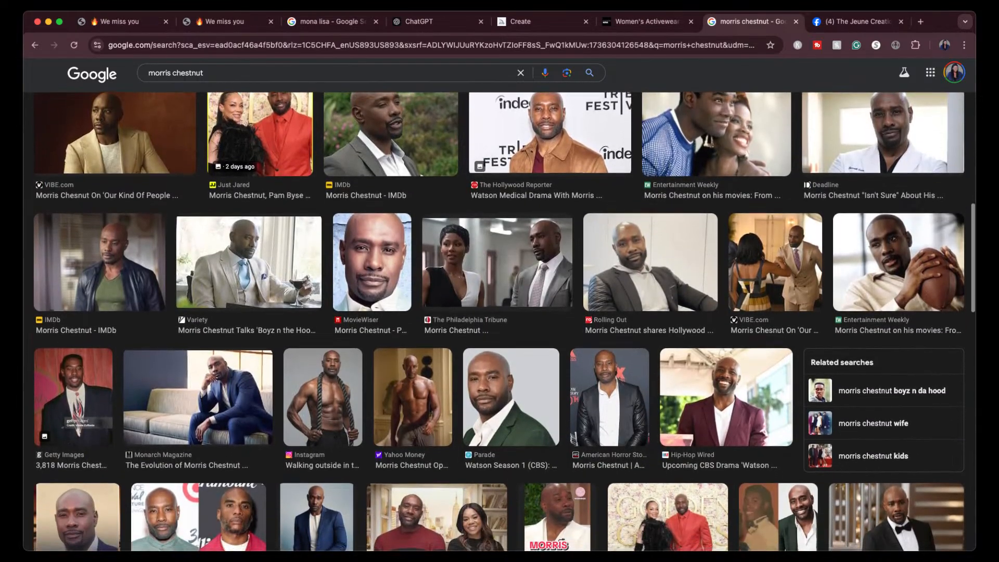
scroll(499, 312, down, 3)
scroll(499, 312, down, 4)
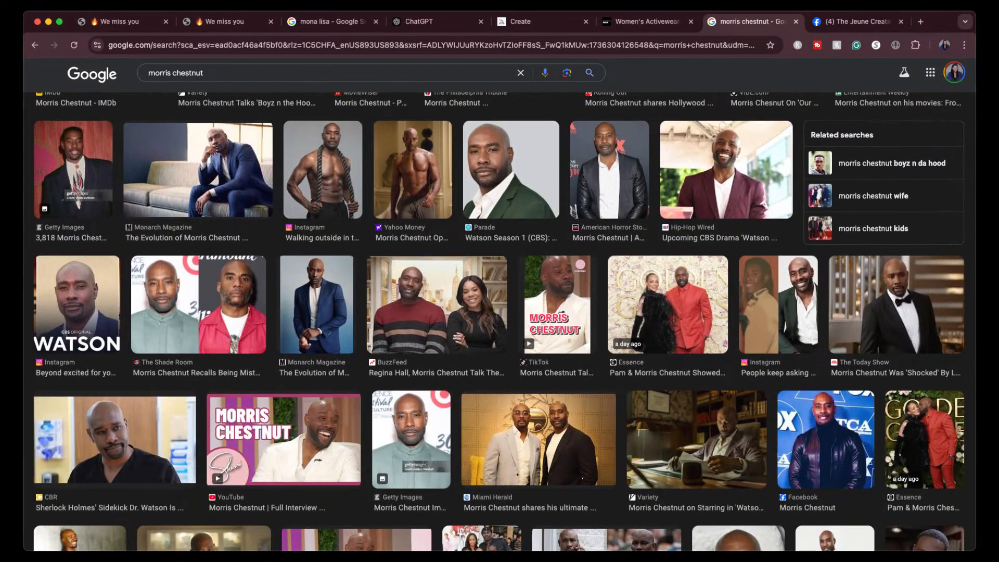
mouse_move(884, 303)
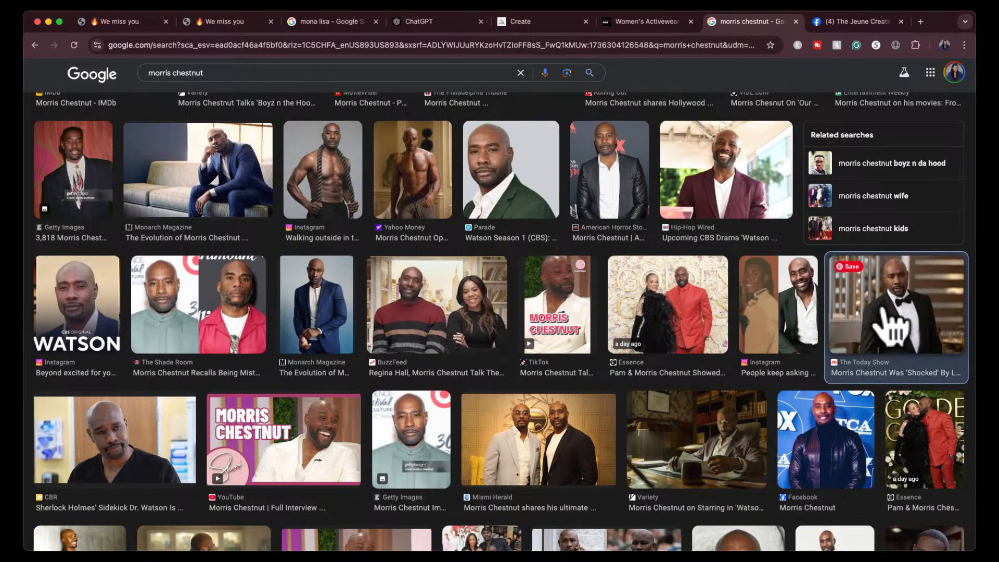
click(884, 305)
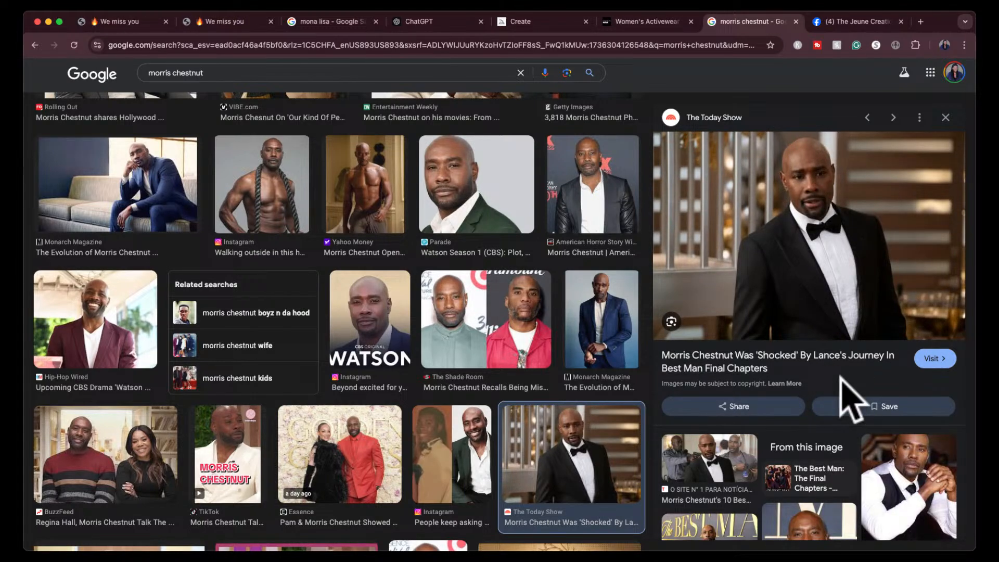
key(super+shift+4)
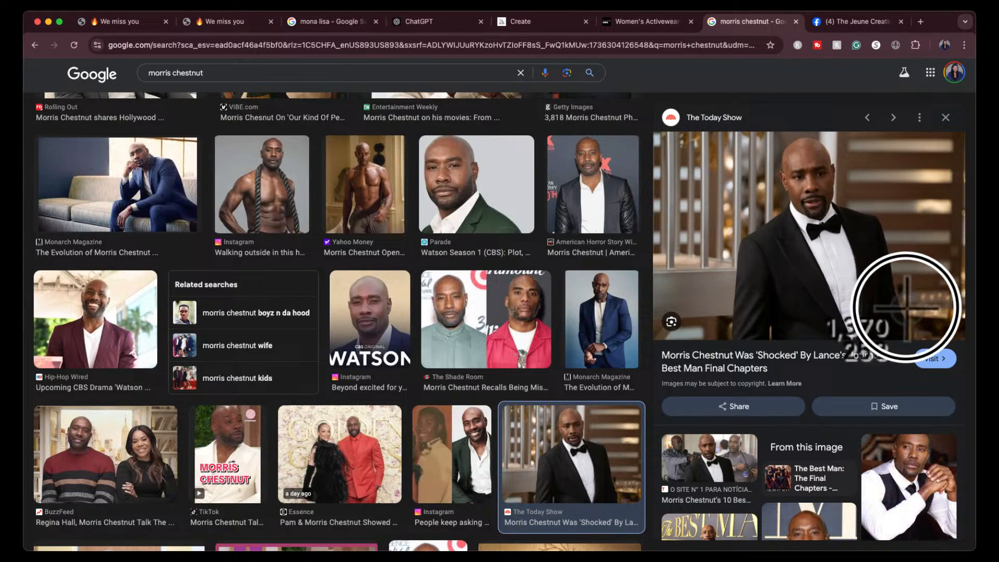
drag(907, 309, 881, 241)
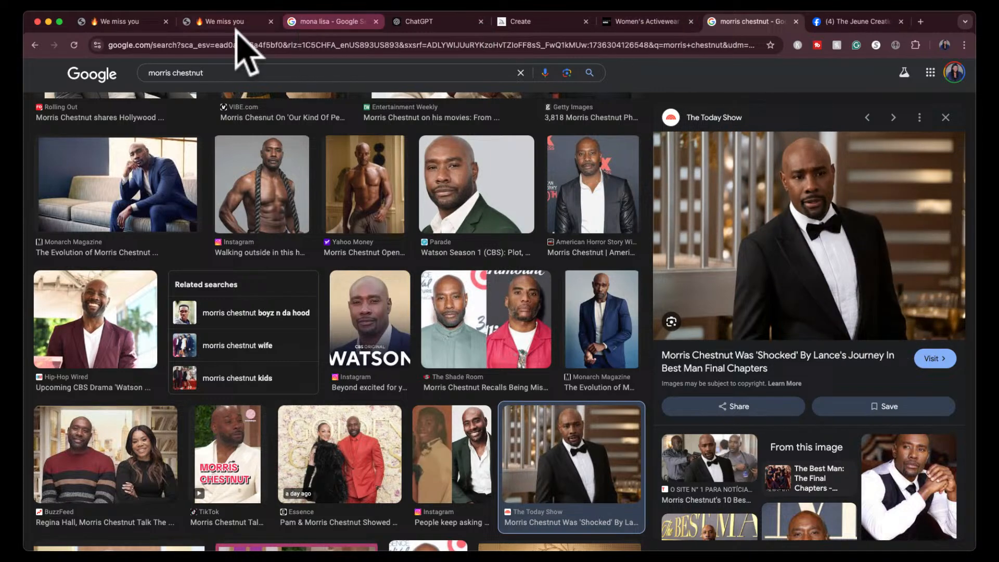
- Return to Midjourney, open the first African American rose portrait, and reuse its prompt and its style as a reference
click(436, 23)
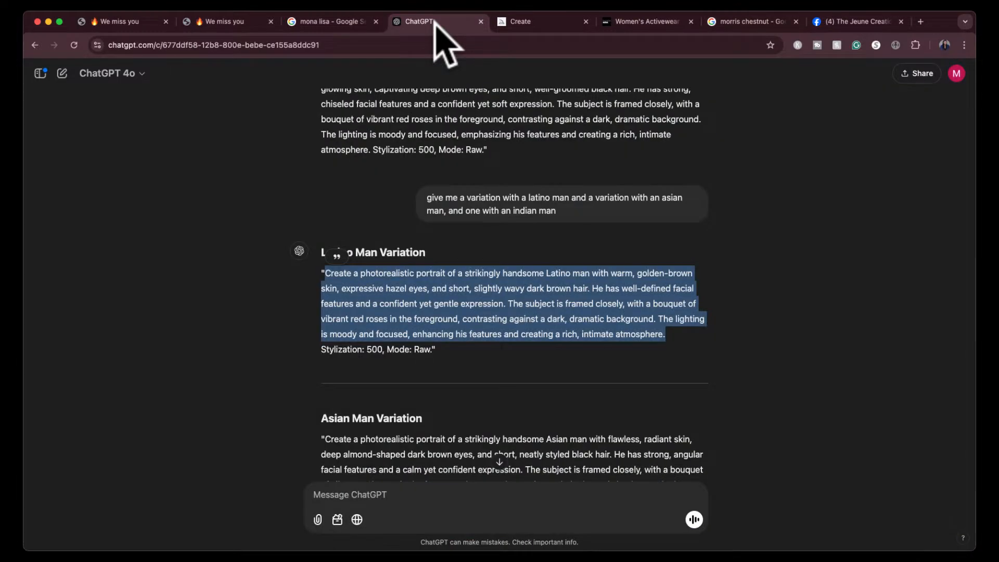
click(520, 20)
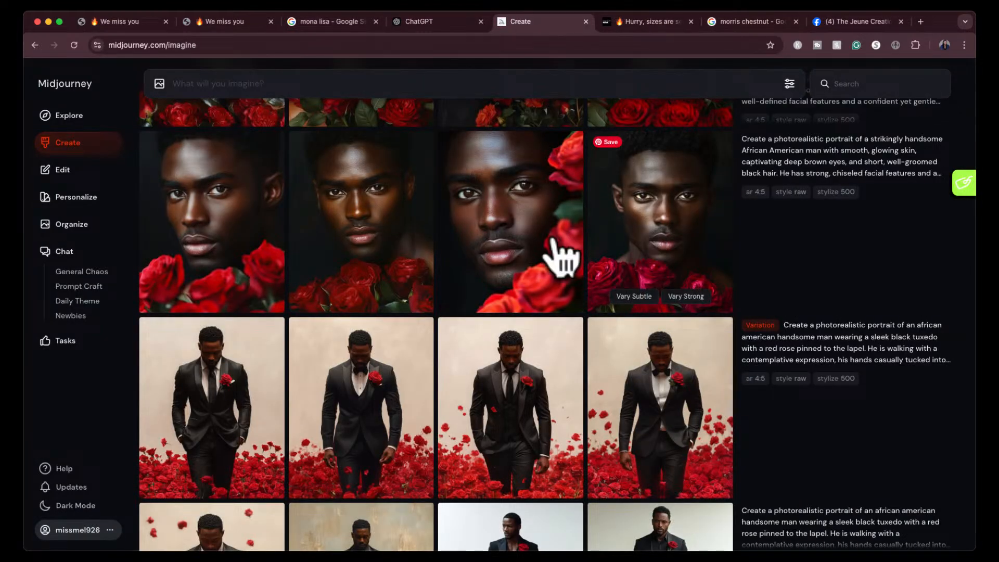
click(505, 242)
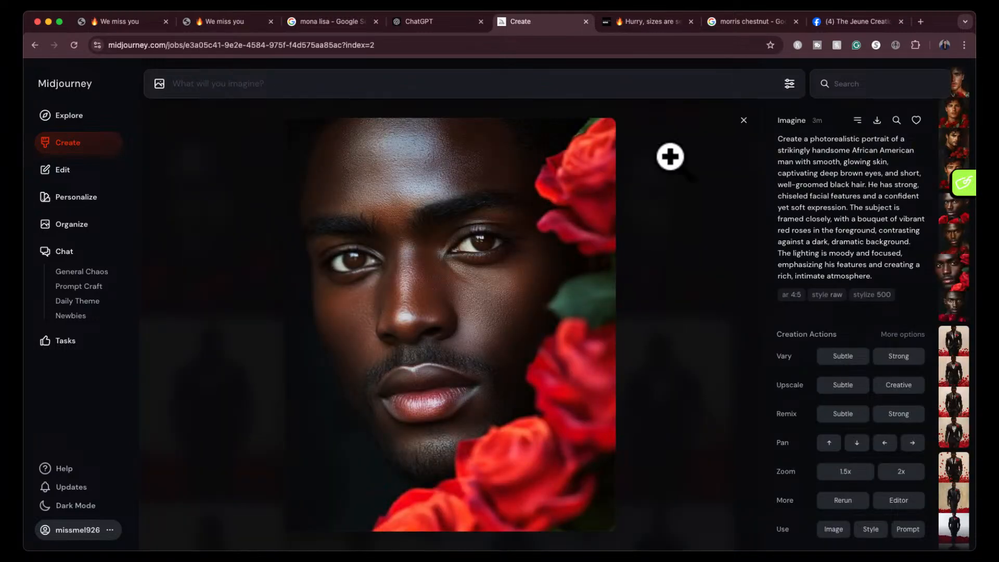
click(744, 121)
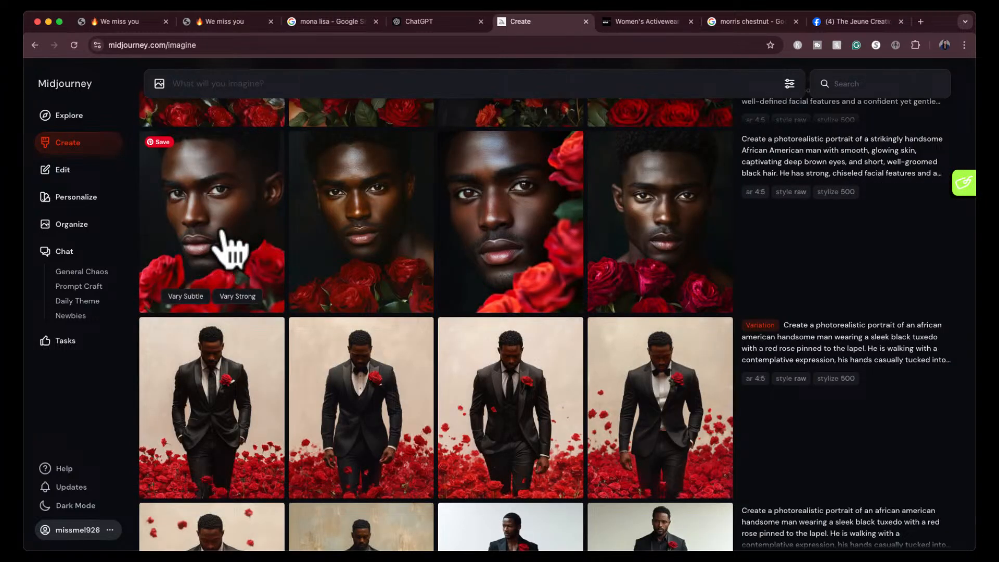
click(229, 249)
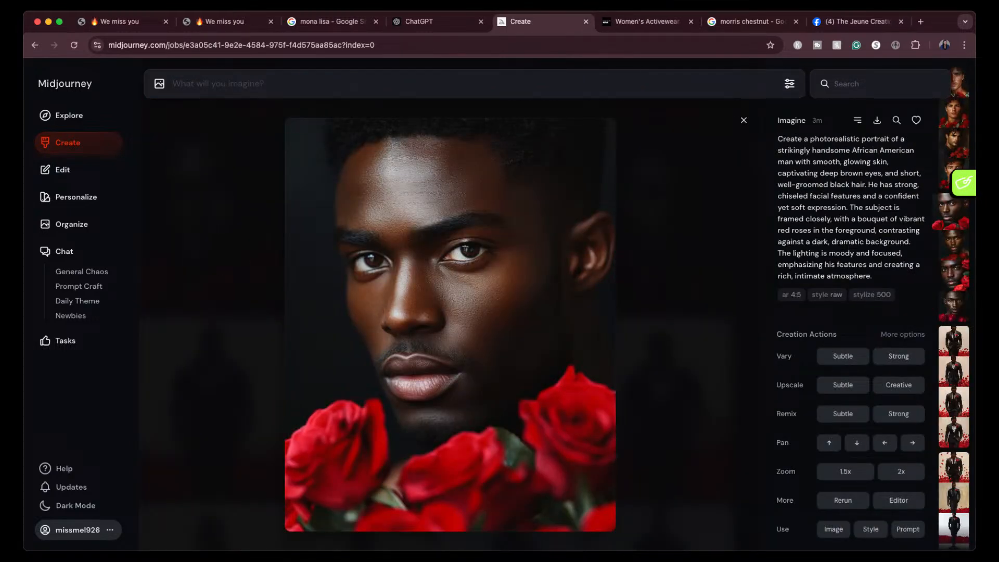
click(906, 529)
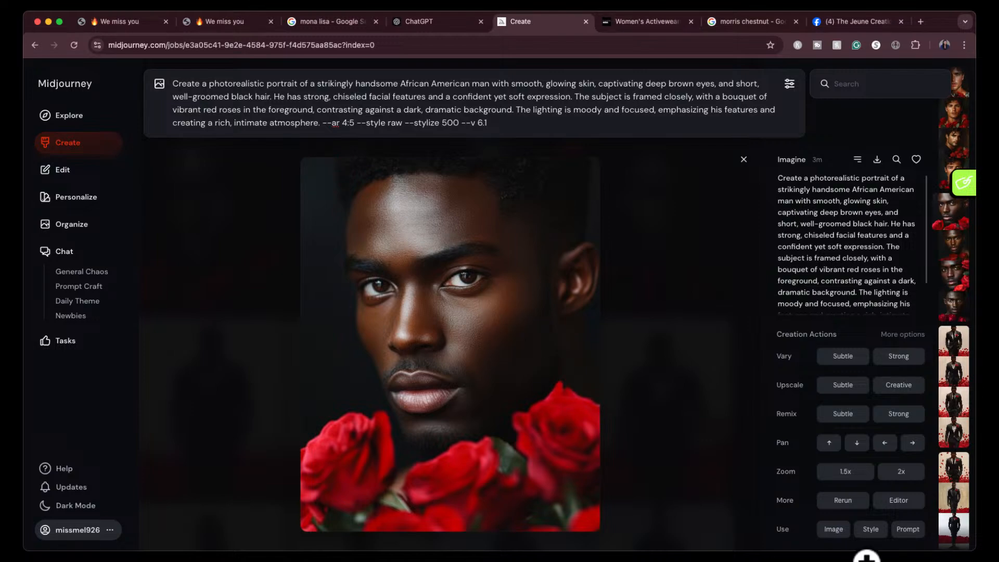
click(870, 529)
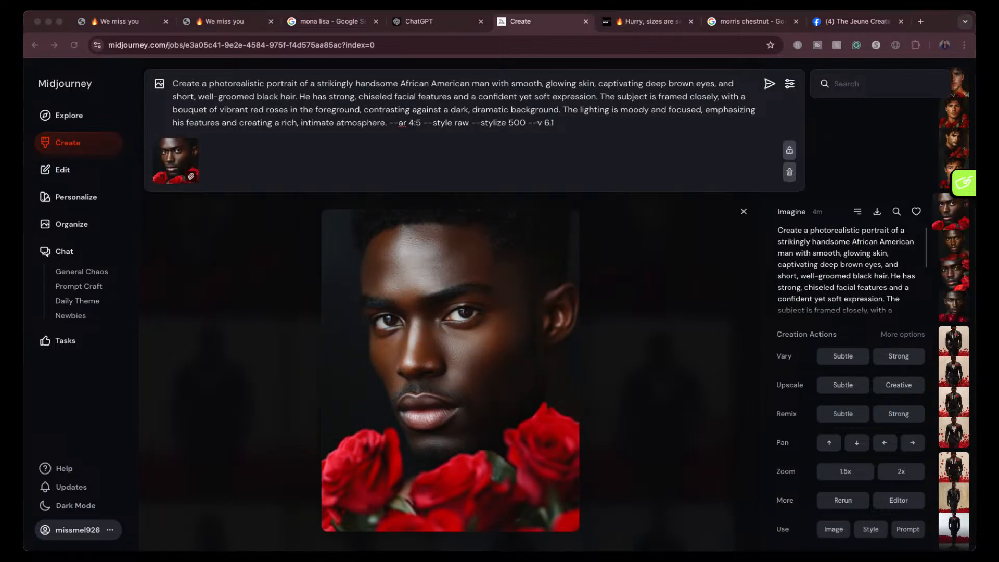
- Add the tuxedo photo screenshot to the rose portrait prompt and set it as a character reference
drag(515, 328, 467, 186)
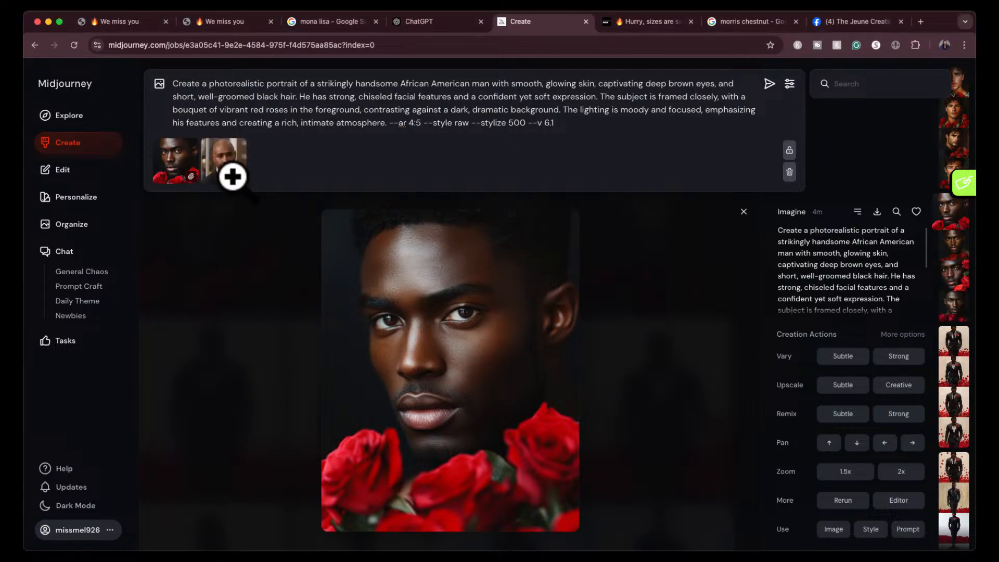
mouse_move(232, 179)
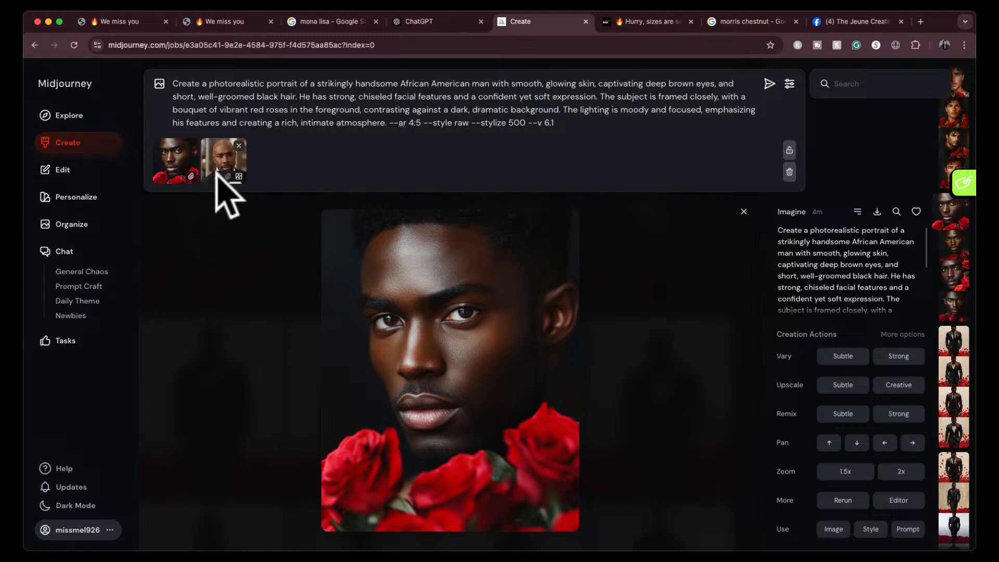
click(217, 176)
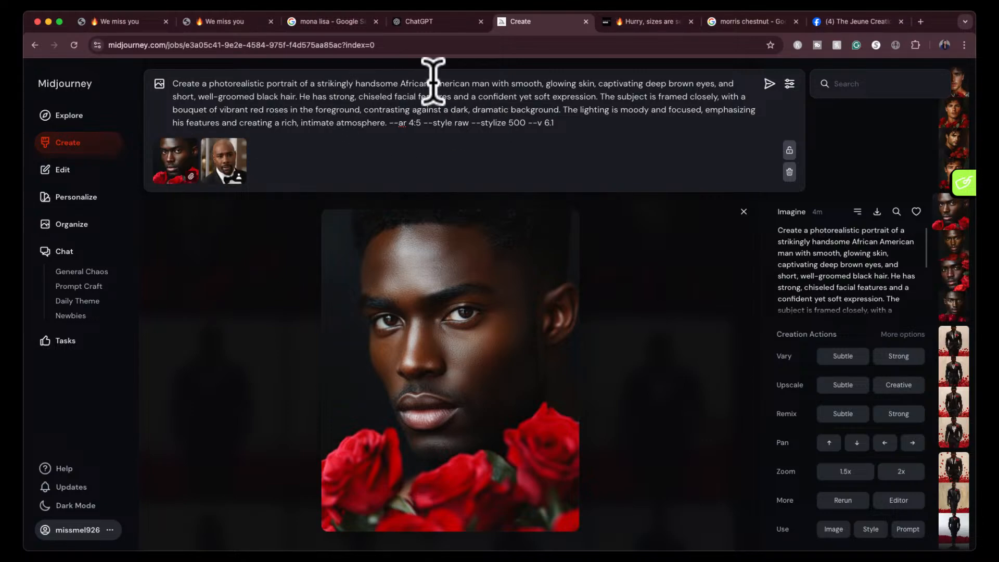
click(488, 82)
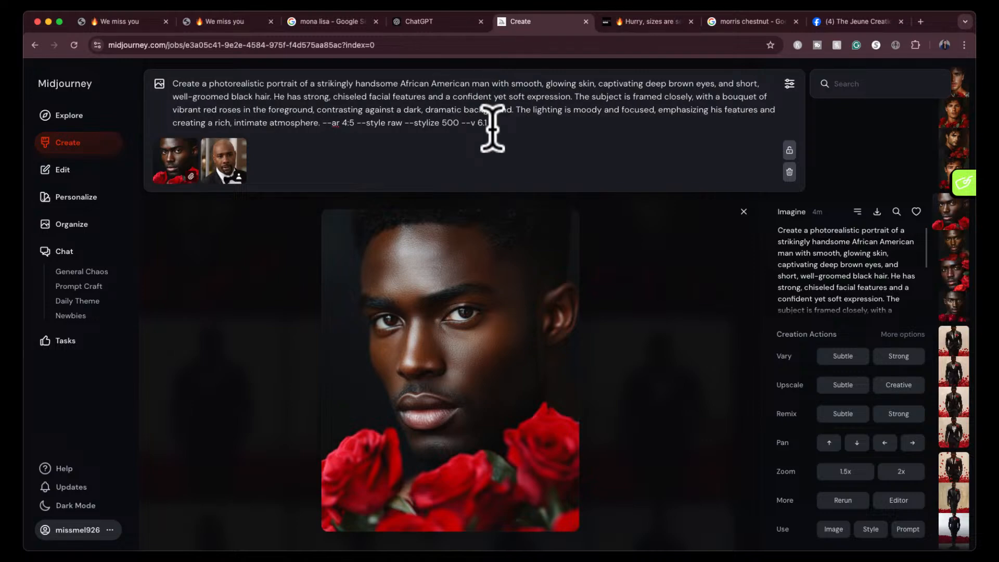
- Add "who looks like Morris Chestnut" after "African American man" in the prompt, generate the portraits, and close the enlarged image
text(who )
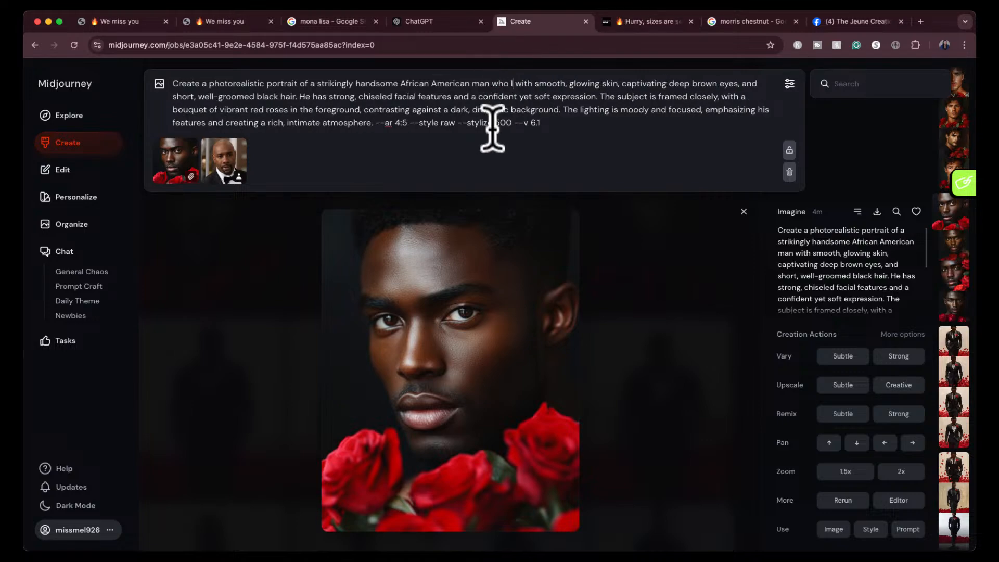
text(looks like m)
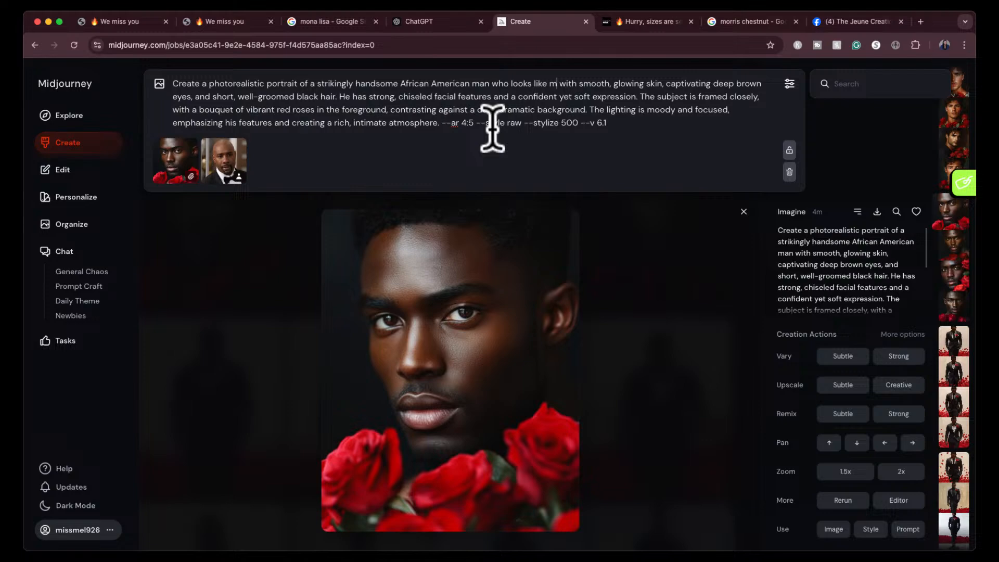
key(BackSpace)
text(Morris)
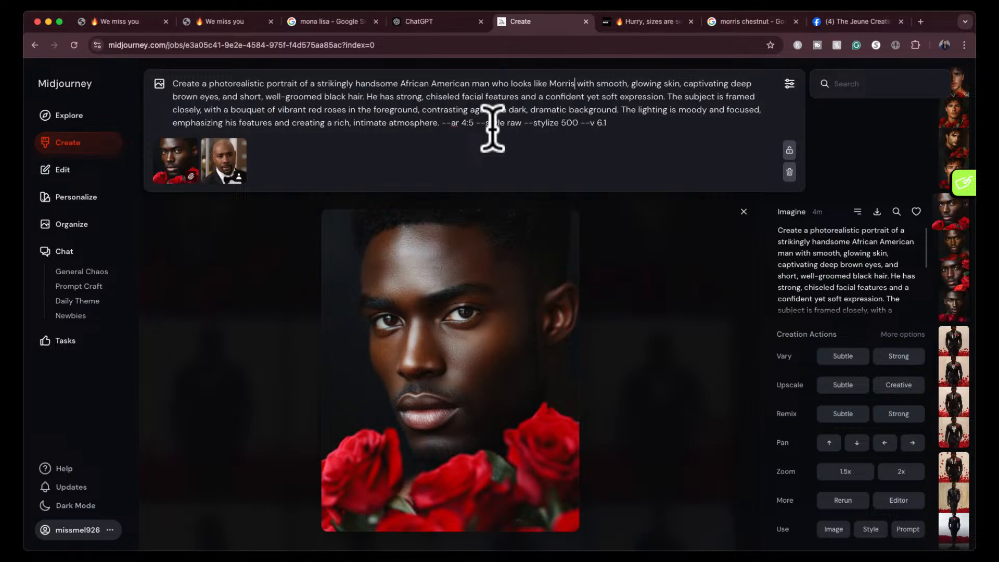
text( Chestnut)
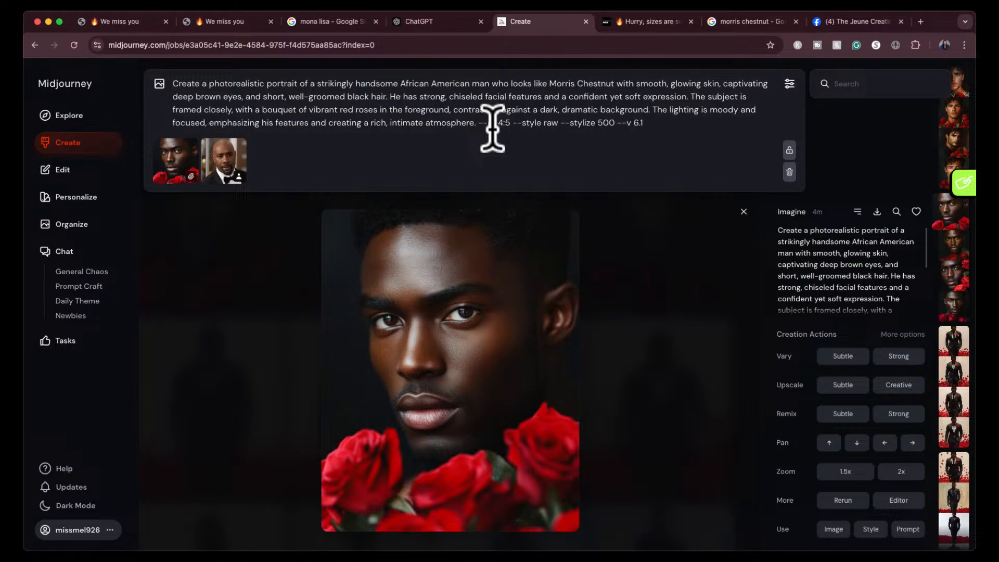
key(Return)
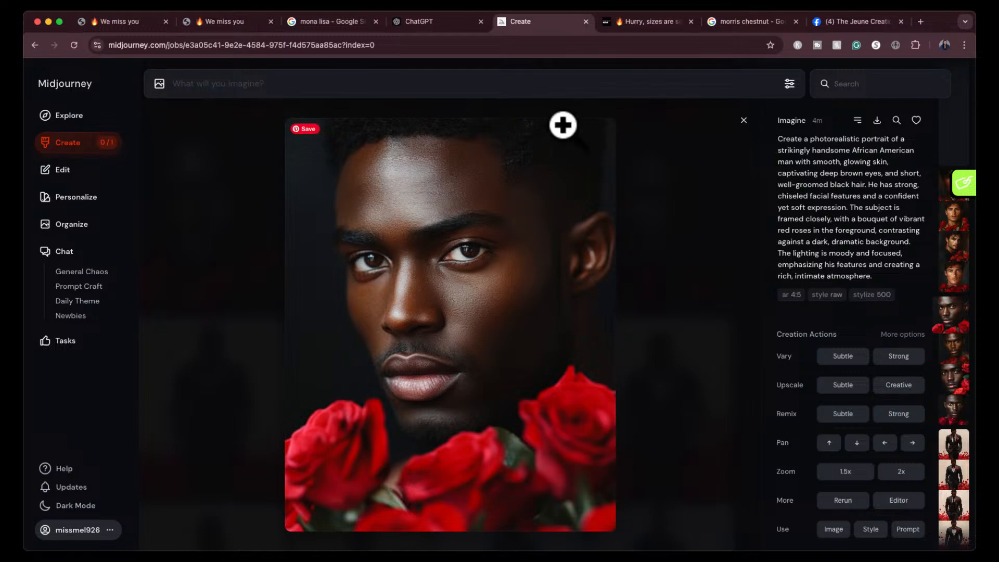
click(742, 122)
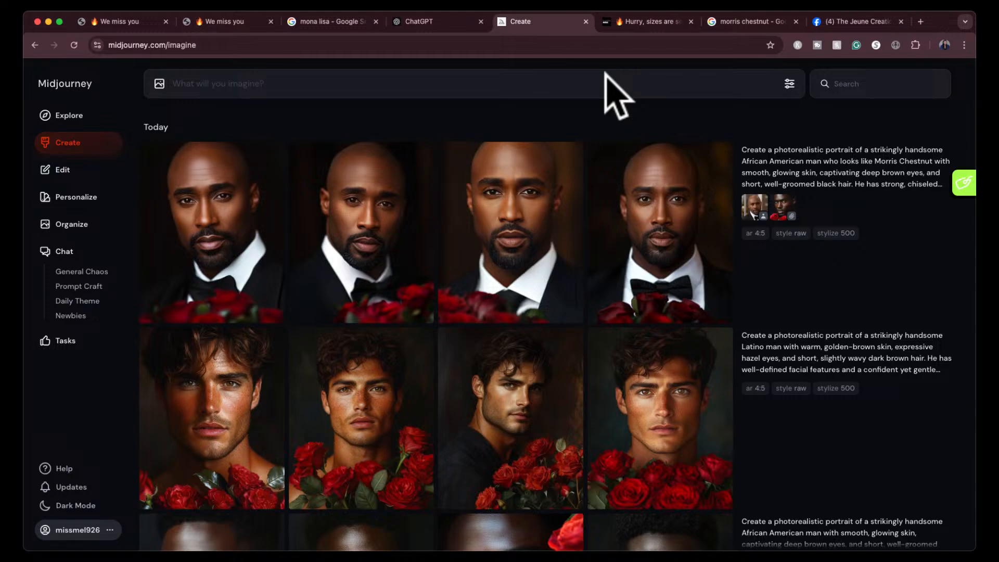
- Find the Essence photo of Morris Chestnut in a polka-dot tie in Google's image results and take a screenshot of his face
click(739, 22)
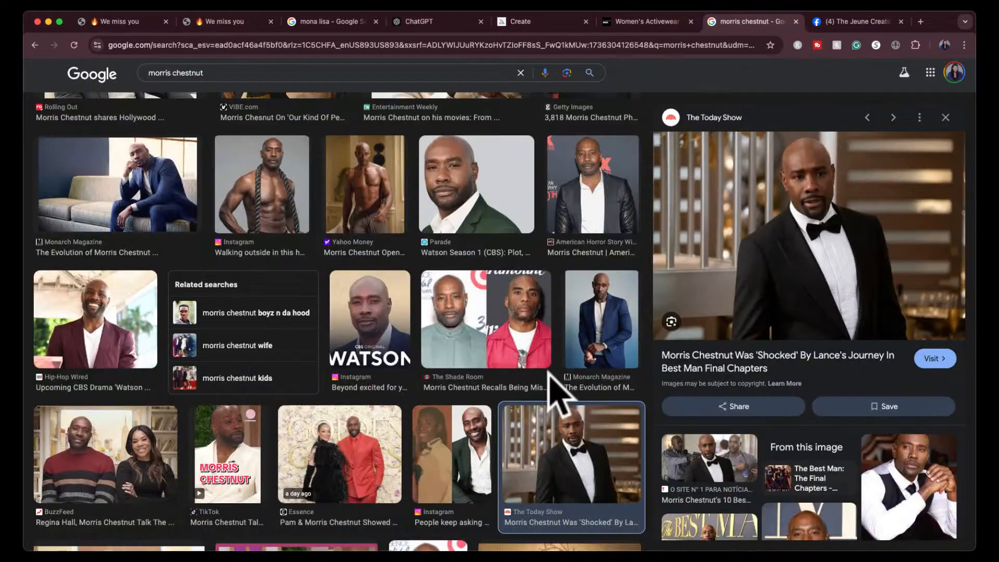
scroll(554, 395, down, 15)
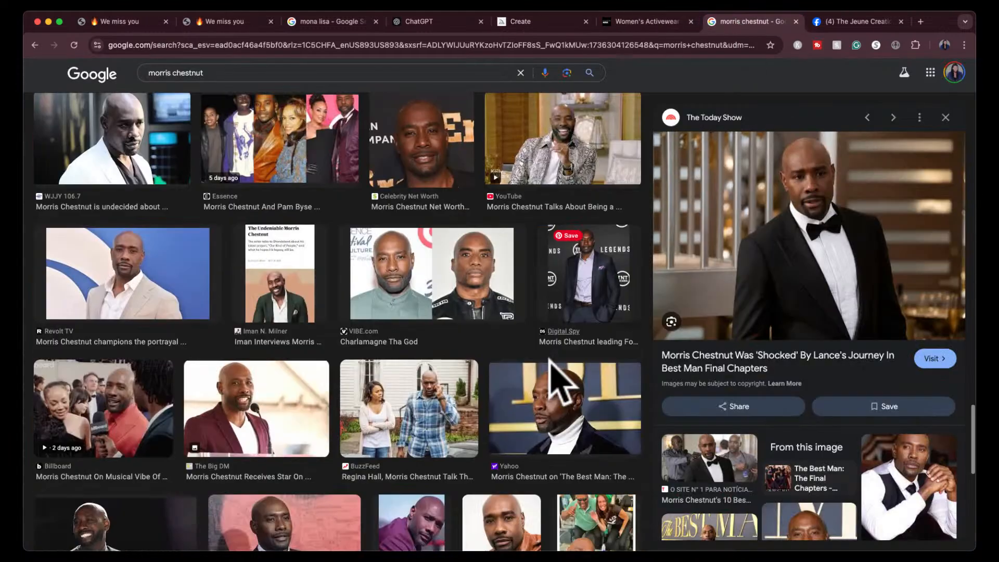
scroll(546, 361, down, 1)
scroll(551, 385, down, 2)
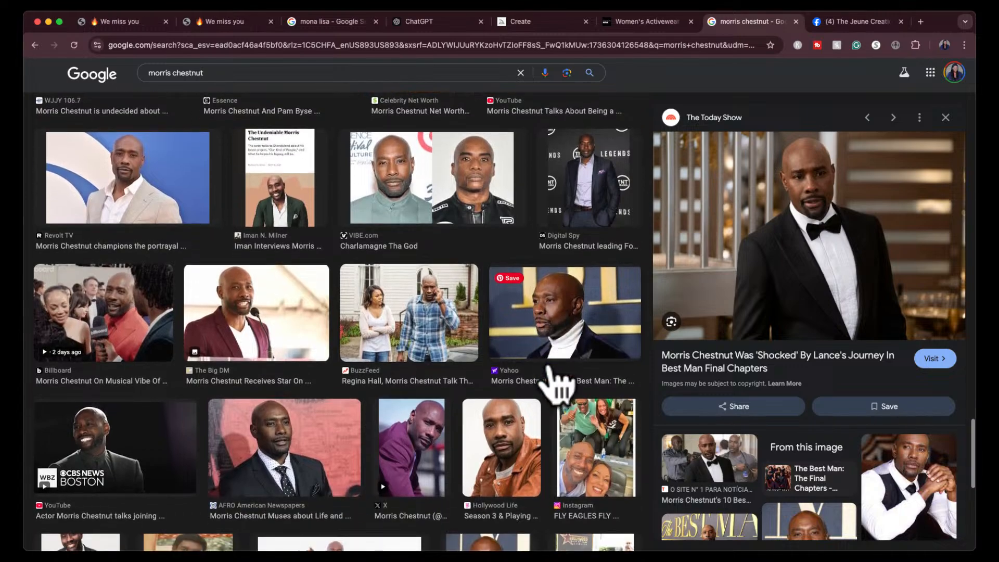
scroll(397, 423, down, 10)
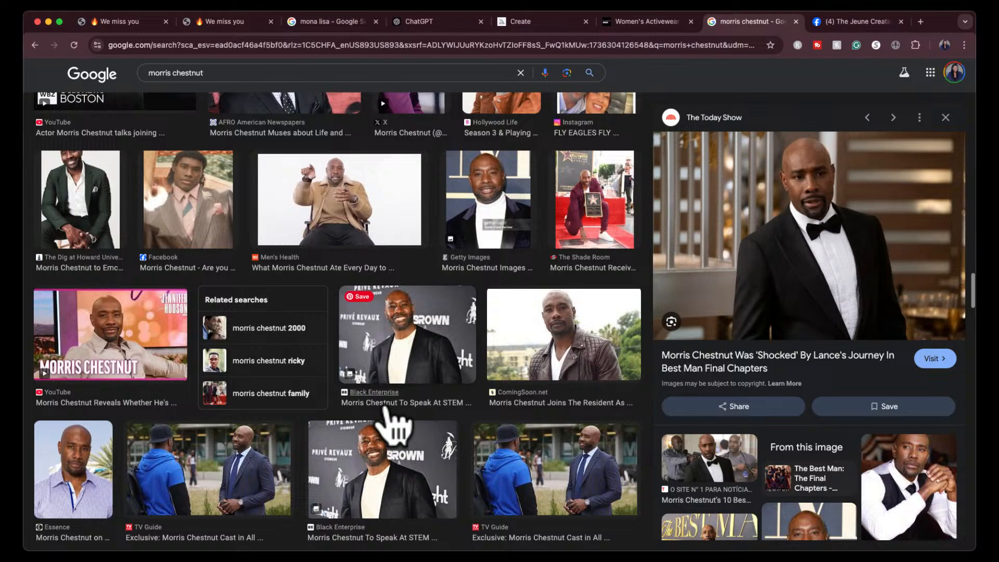
scroll(388, 411, down, 15)
scroll(249, 188, up, 2)
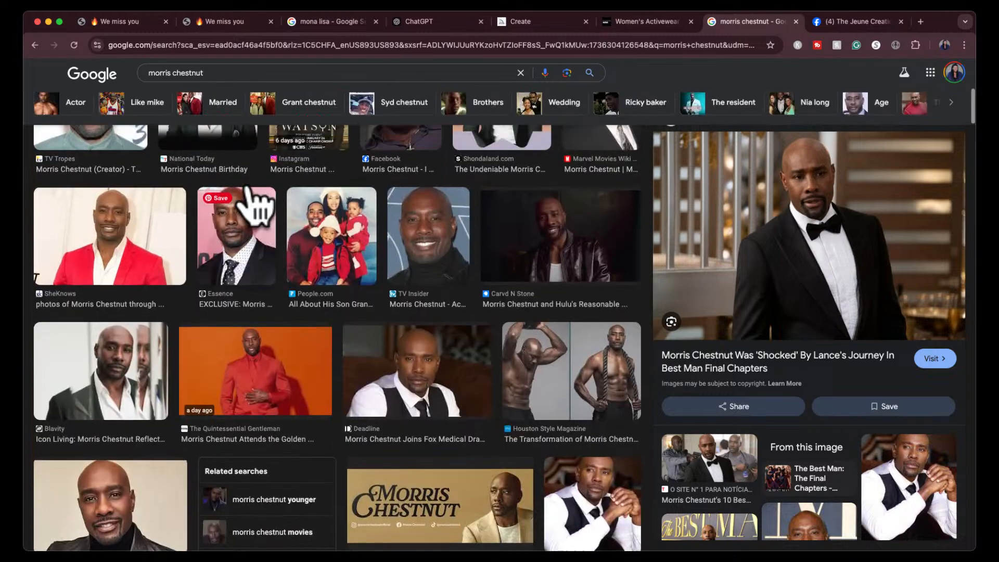
click(239, 240)
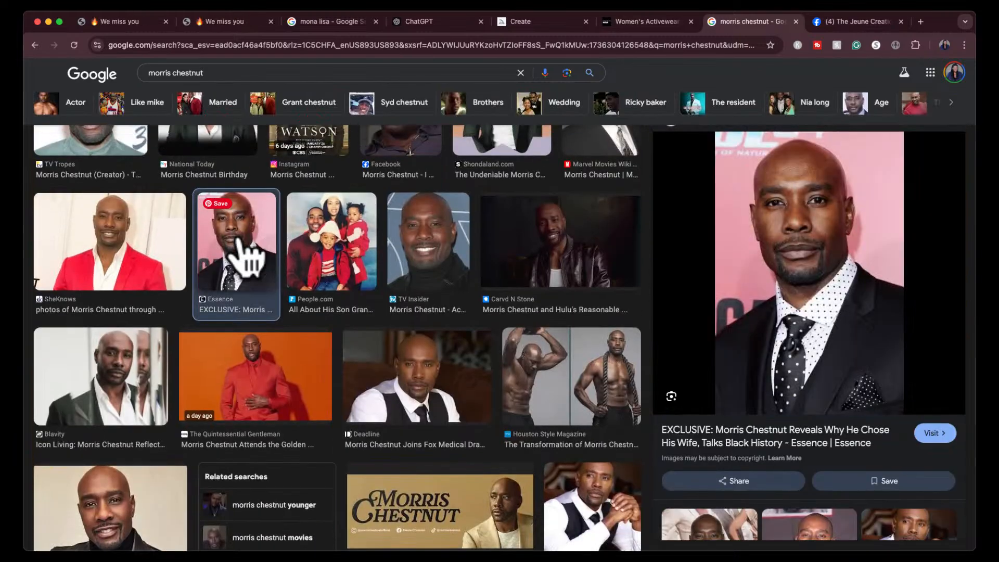
key(shift+super+4)
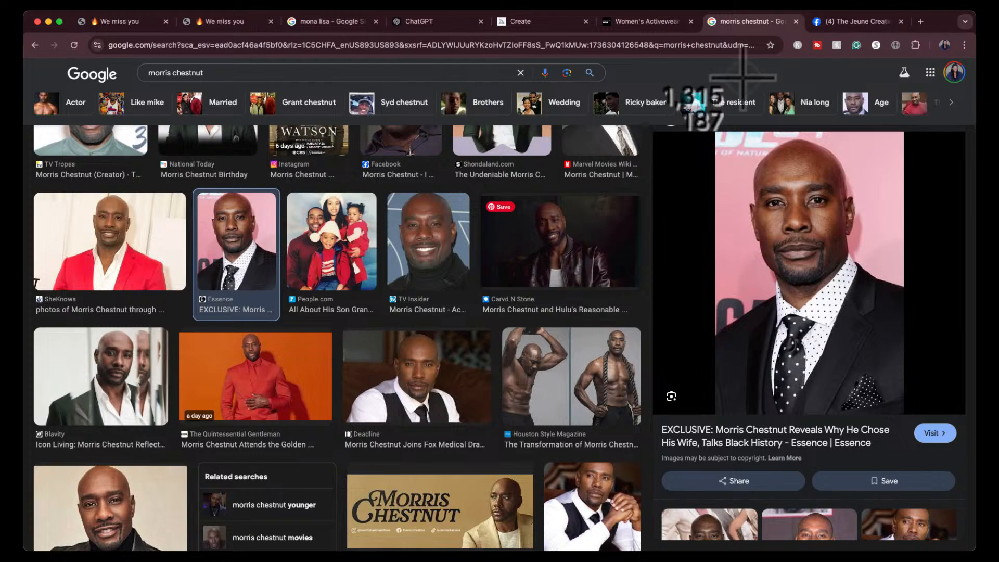
drag(719, 133, 869, 289)
- Return to Midjourney, add the polka-dot tie photo screenshot to a new prompt, and set it as a character reference
click(424, 25)
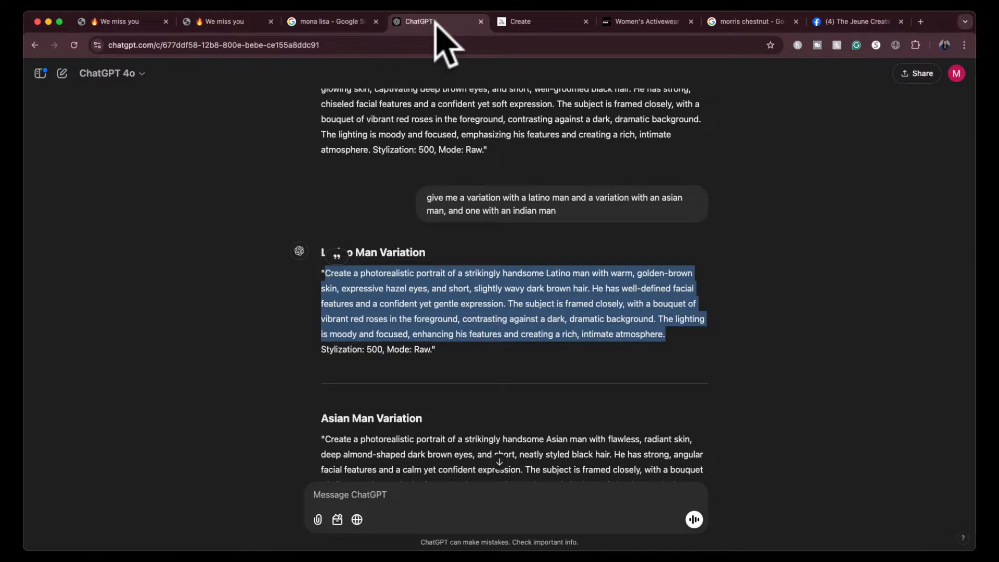
click(522, 26)
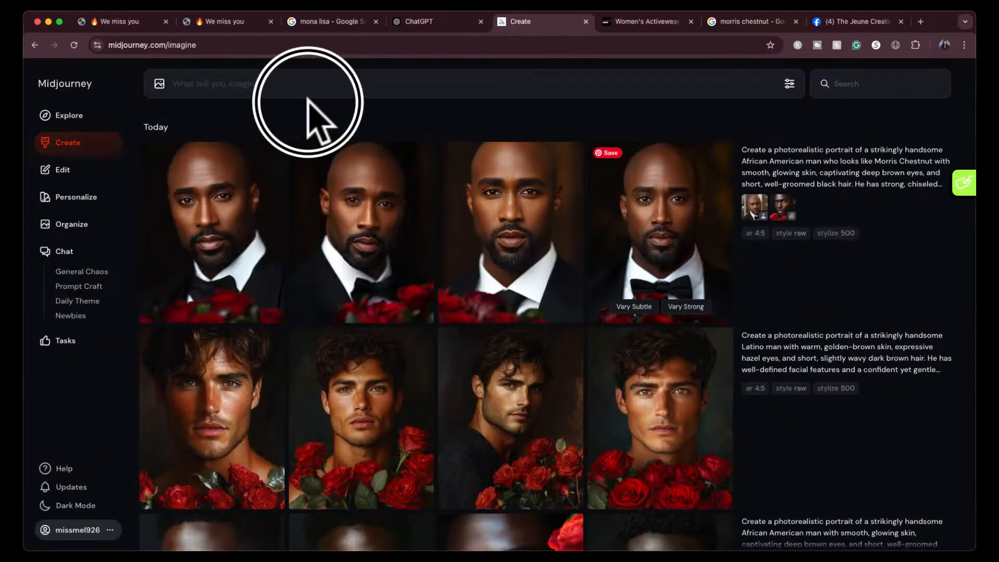
click(304, 94)
key(super+v)
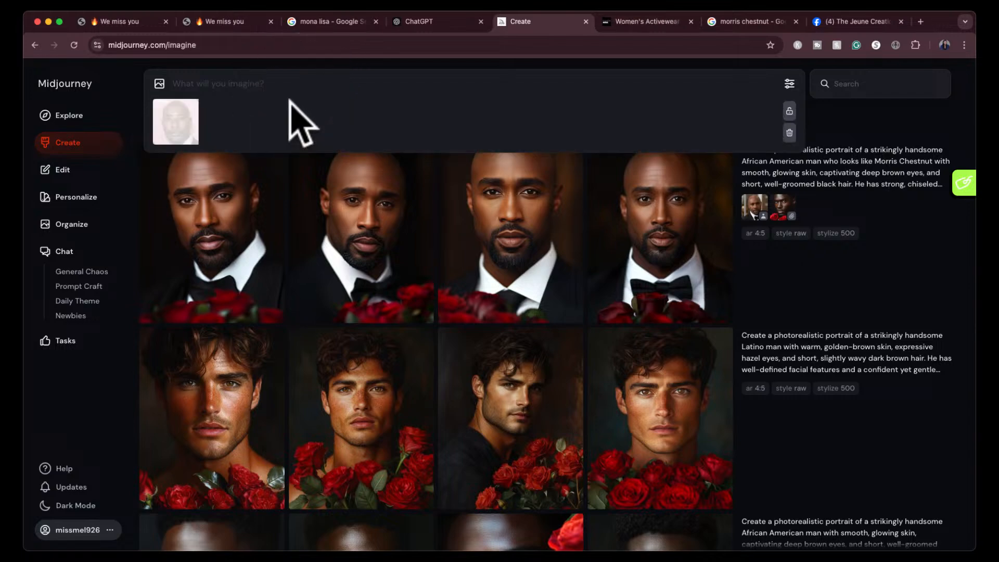
click(170, 137)
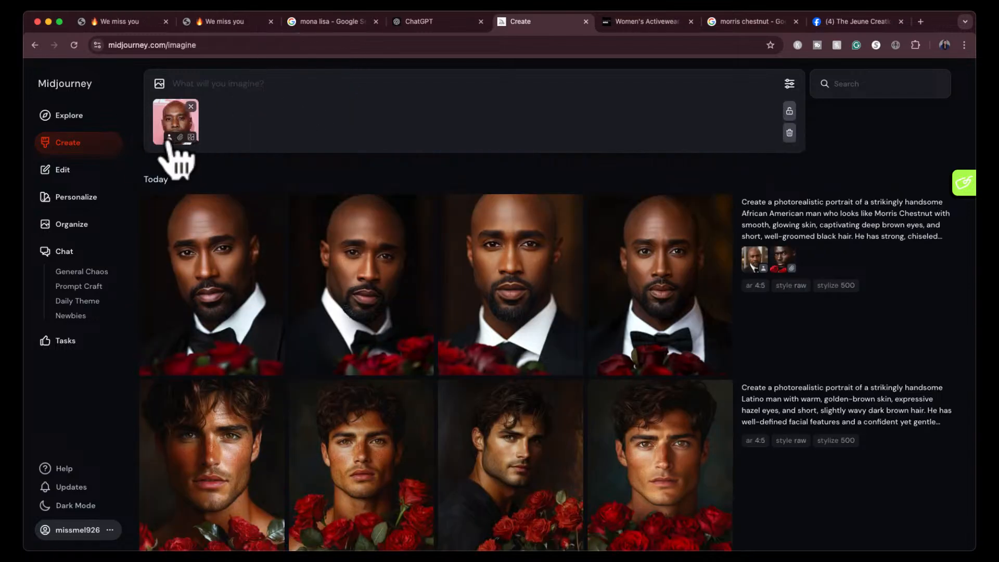
- Reuse the latest portrait's tuxedo character reference, rose style reference and prompt text alongside the new photo, and generate the images
click(761, 263)
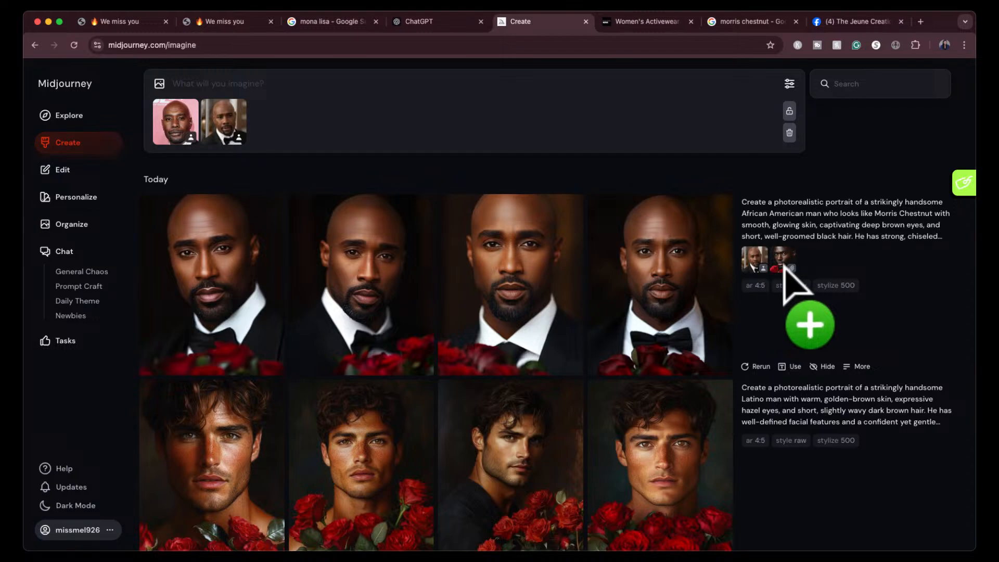
click(783, 258)
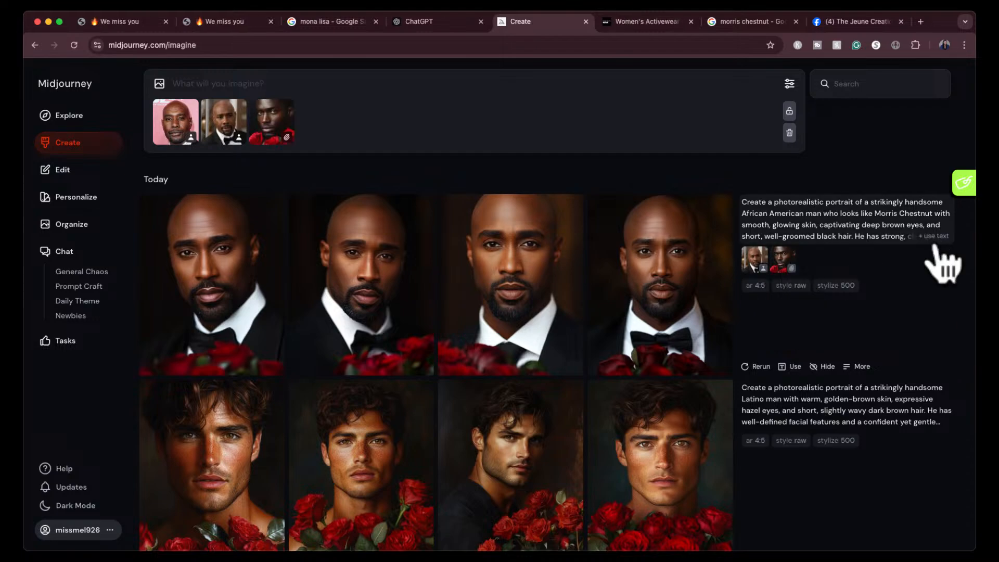
click(939, 234)
key(Return)
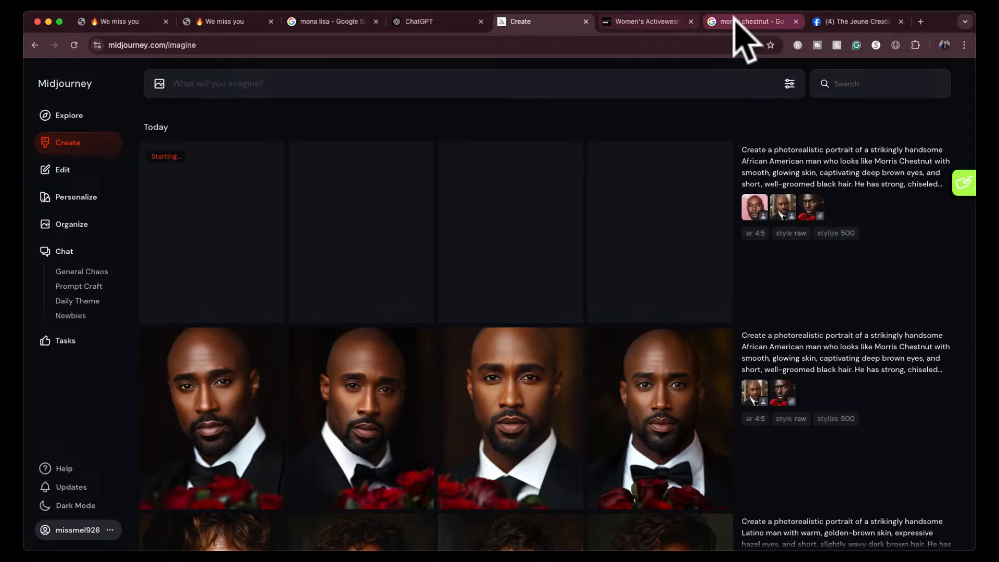
- Switch to Google Images, search for "wesley snipes", and browse the photos
click(735, 22)
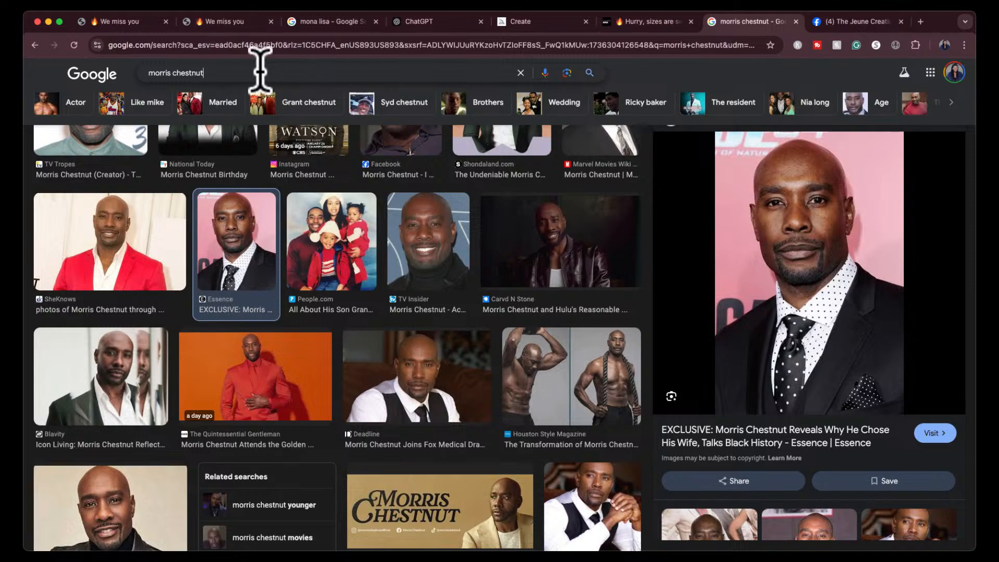
triple_click(221, 68)
text(wesle)
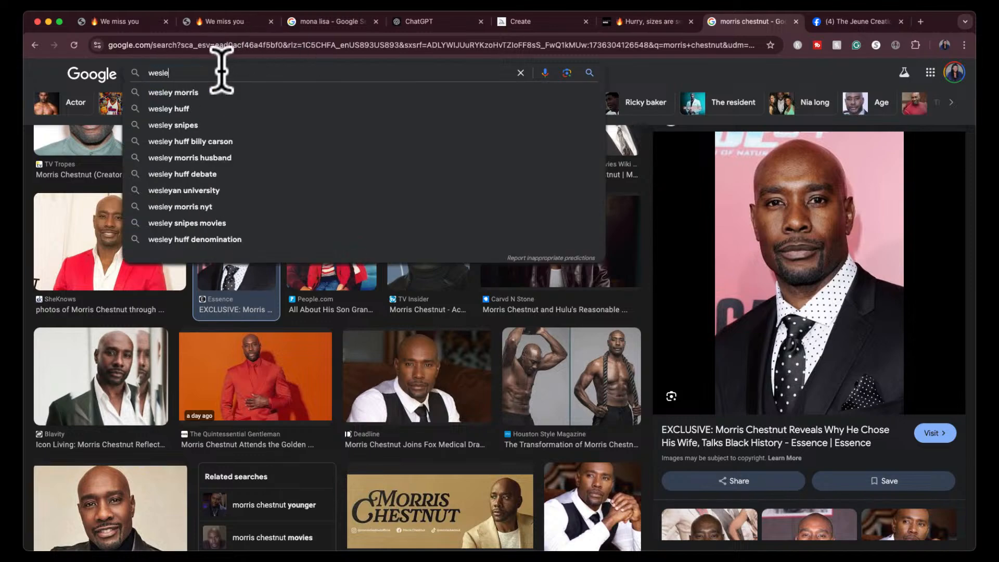
text(y snipes)
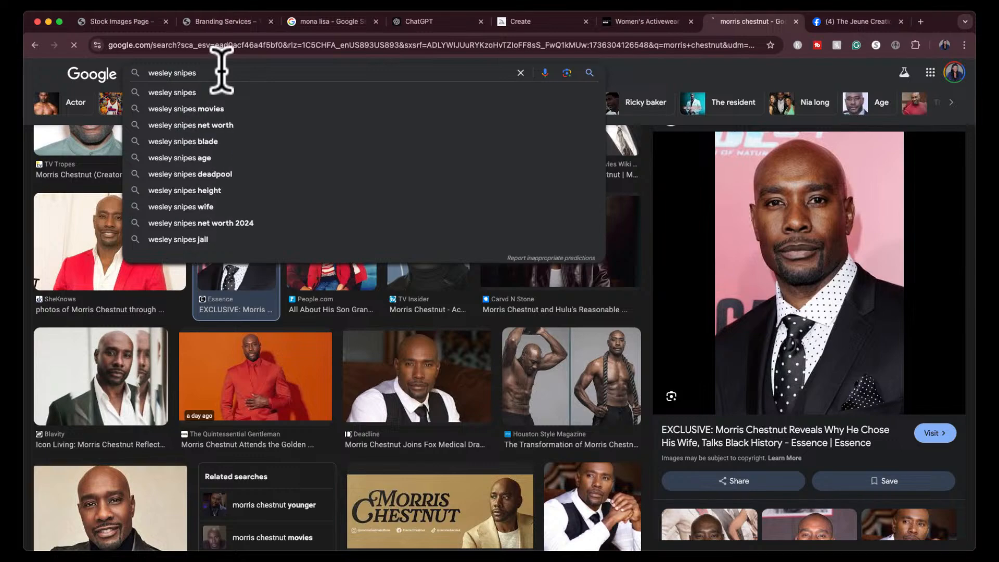
key(Return)
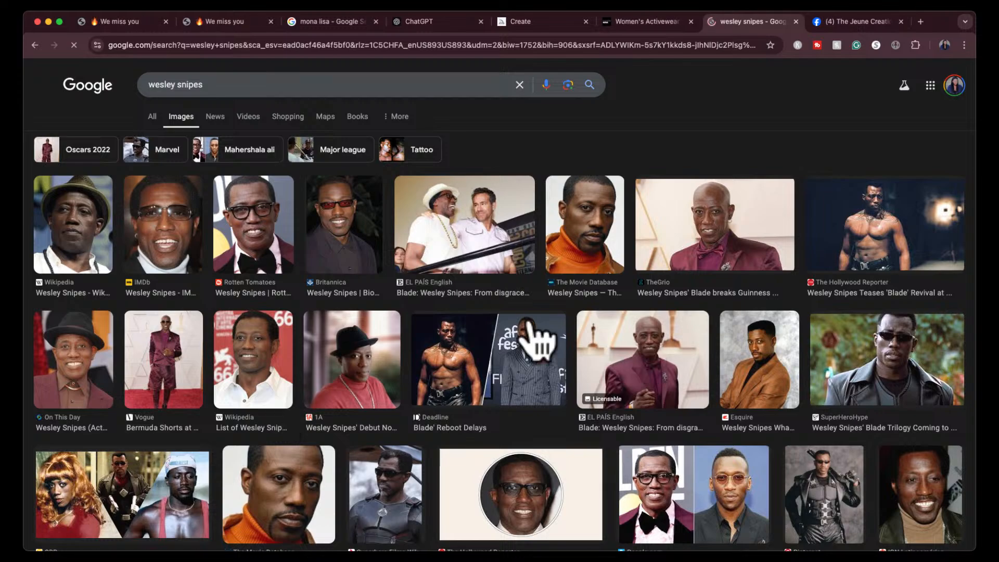
scroll(405, 398, down, 3)
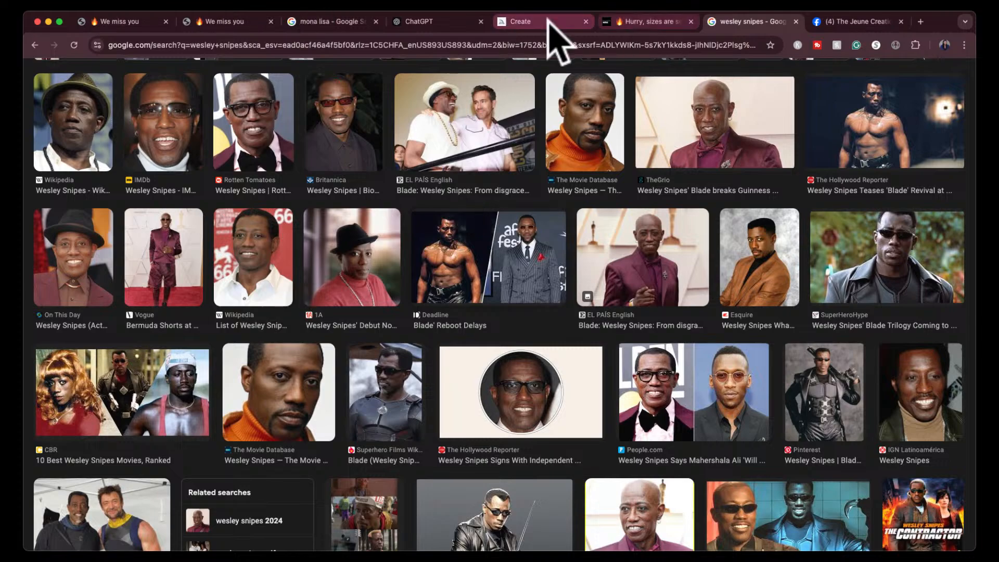
- Check the earlier Midjourney portraits, return to Google Images, and take a screenshot of the Esquire photo of Wesley Snipes in a brown jacket
click(544, 21)
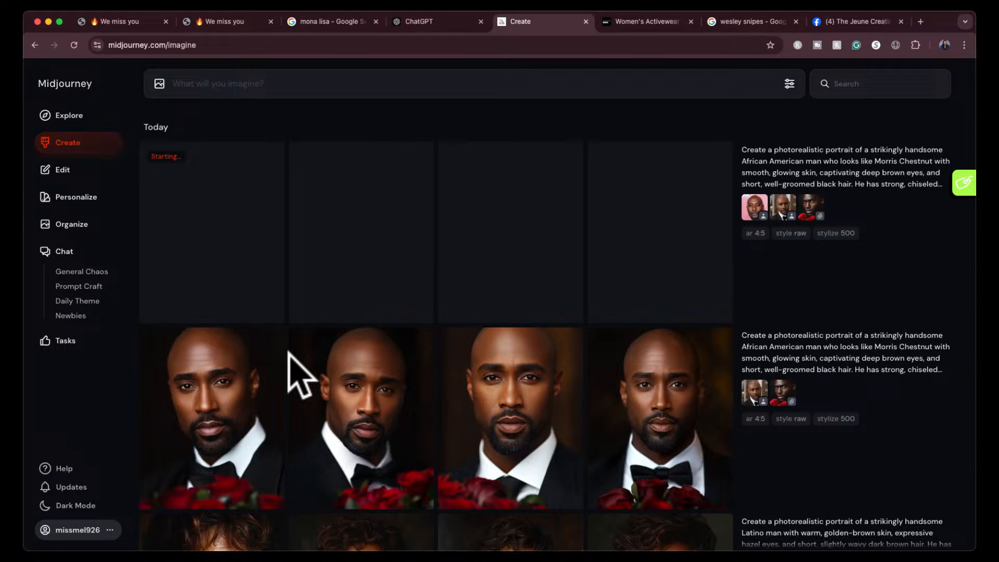
scroll(288, 359, down, 8)
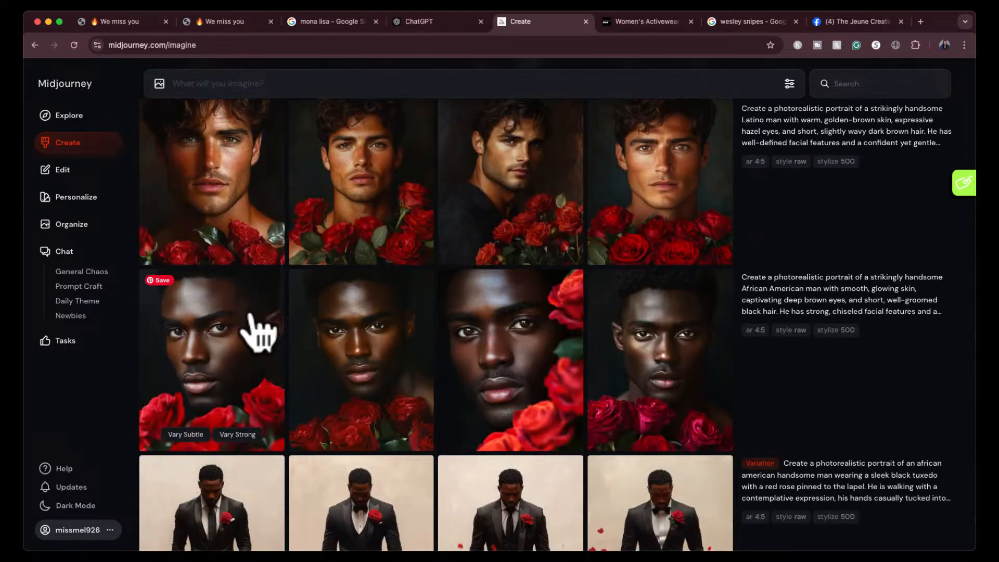
click(743, 31)
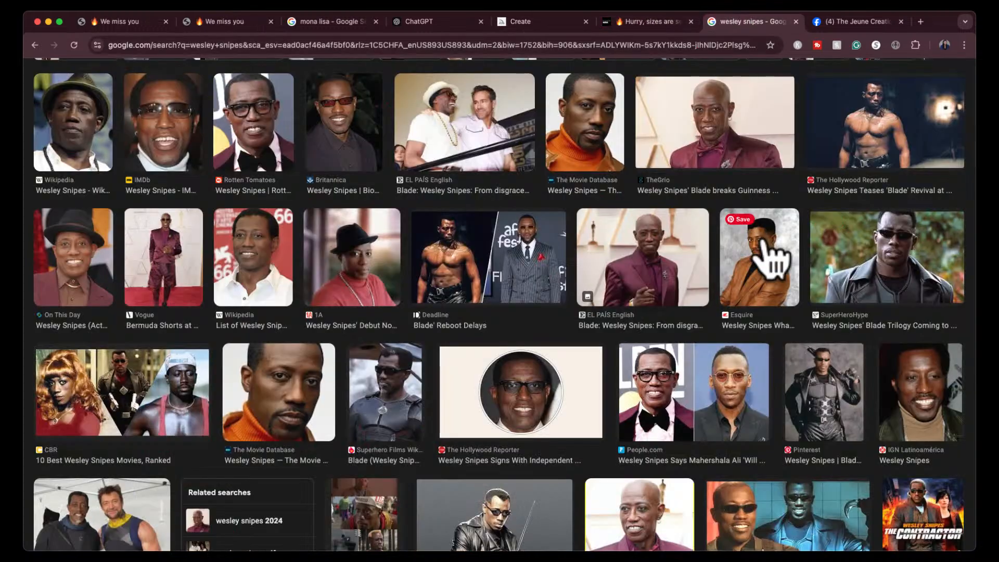
click(775, 267)
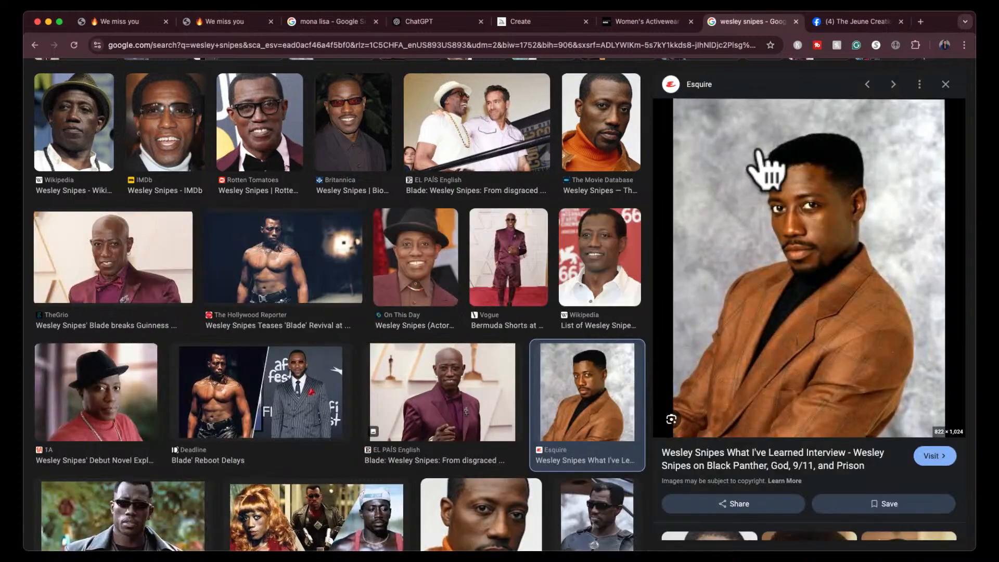
key(super+shift+4)
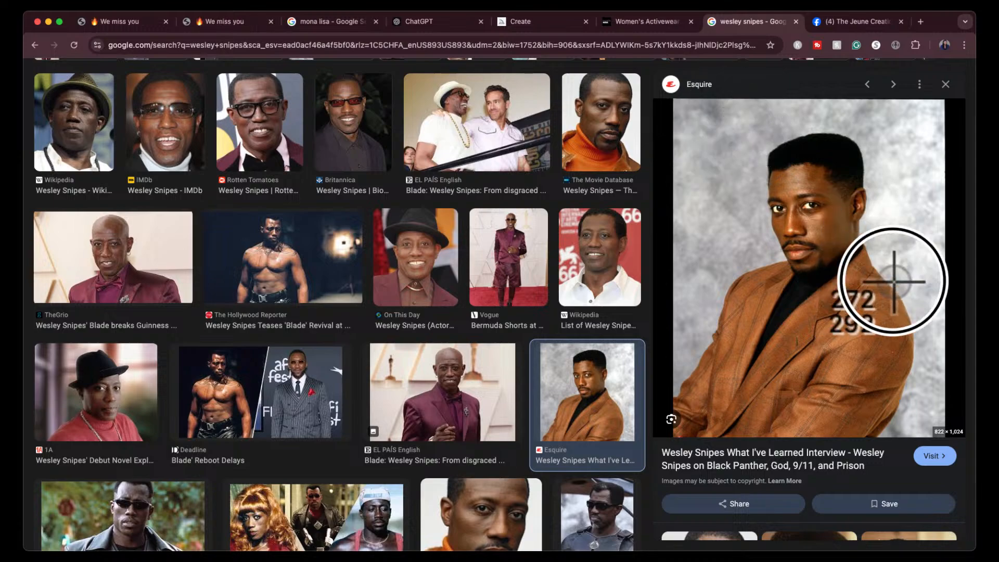
key(Escape)
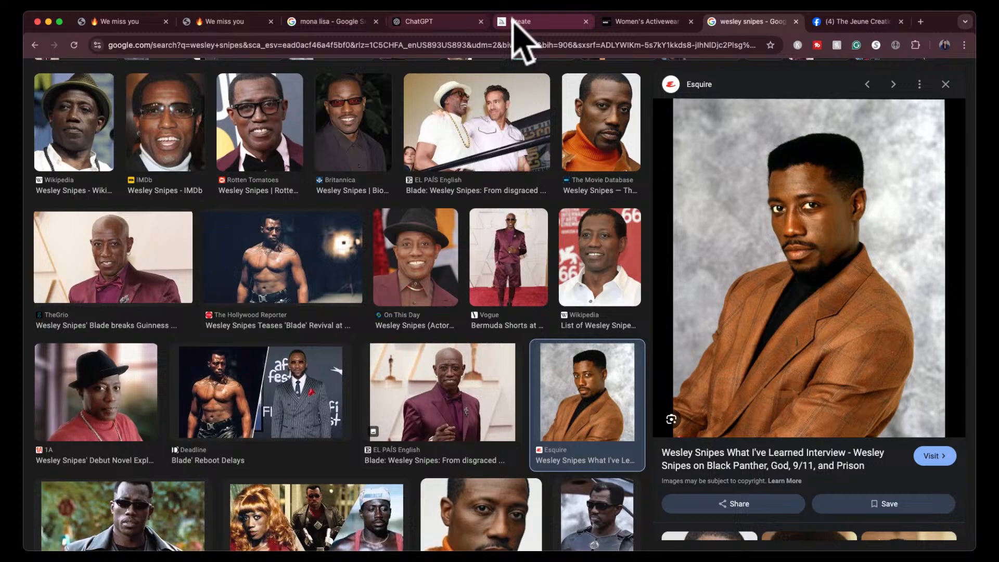
- Return to Midjourney and add the screenshot of Wesley Snipes in a brown jacket to a new prompt
click(520, 24)
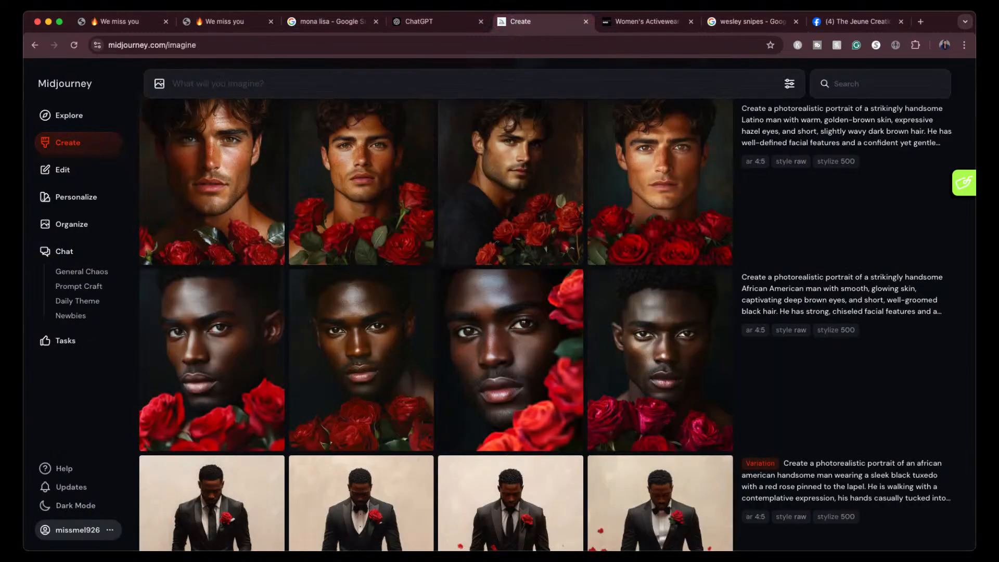
click(206, 88)
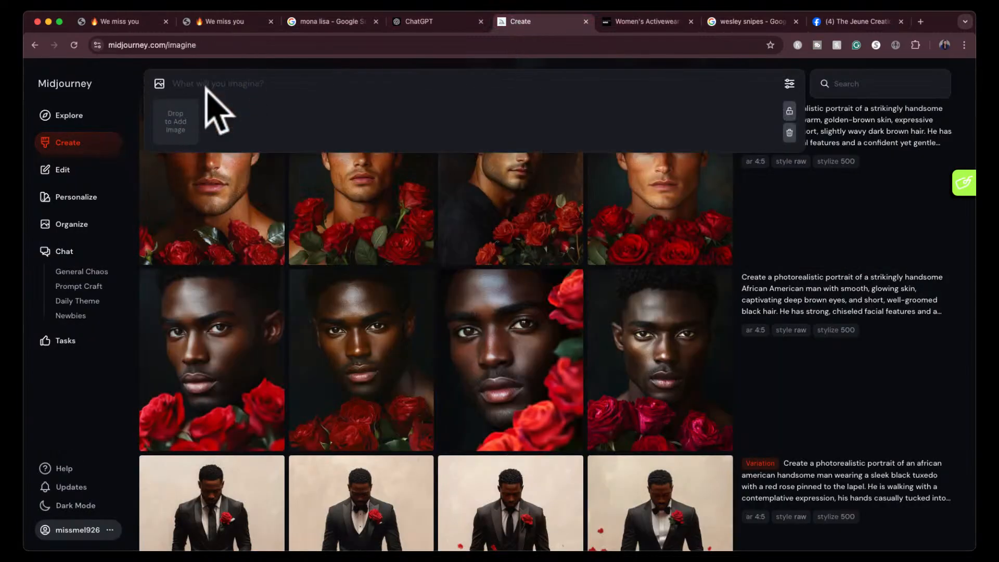
key(super+v)
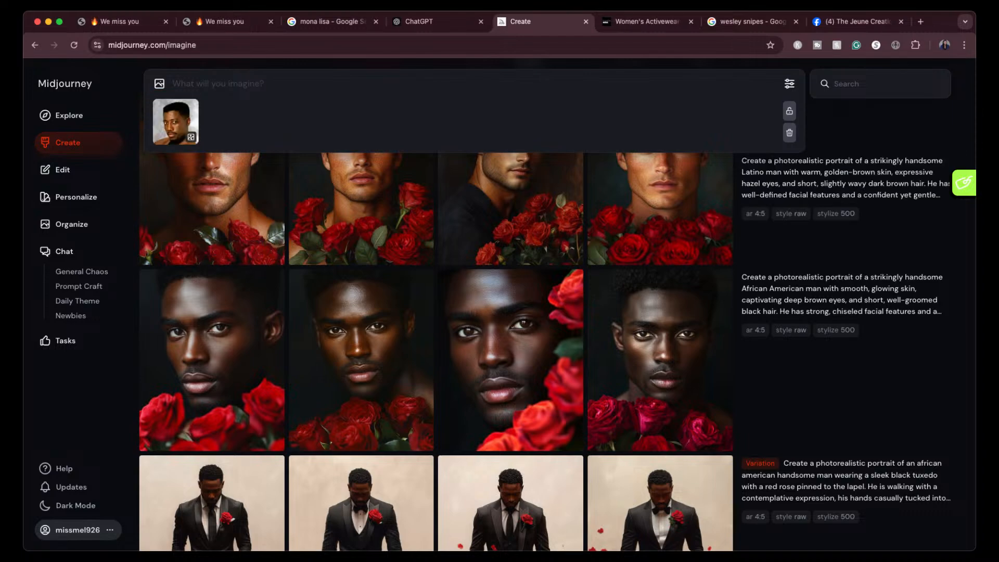
- Set the photo as a character reference, reuse the latest portrait's rose style reference and prompt text, and generate the images
scroll(629, 290, up, 8)
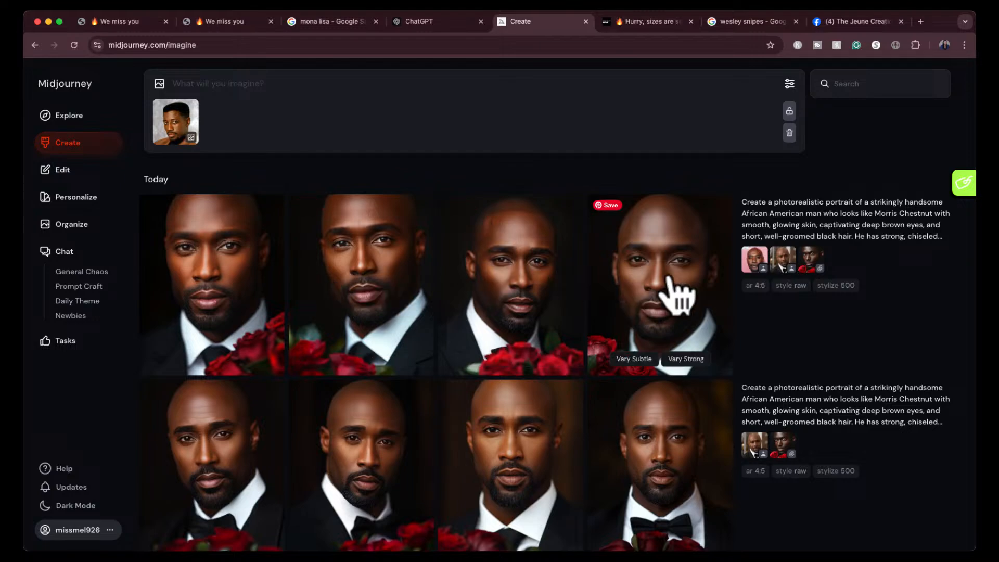
drag(754, 260, 827, 263)
click(819, 265)
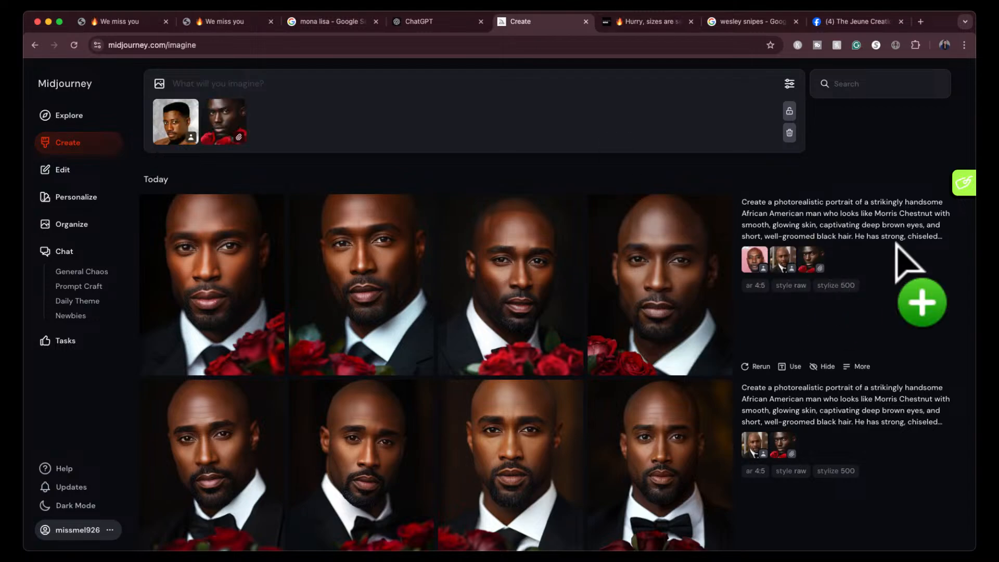
click(935, 238)
click(769, 83)
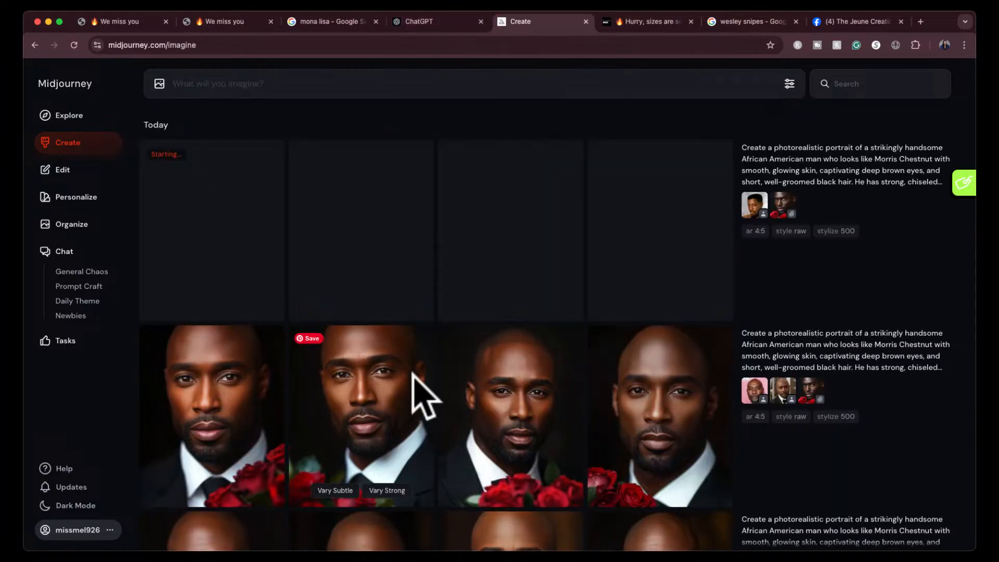
- Open the Latino man portraits at full size and compare the four variations
scroll(419, 393, down, 10)
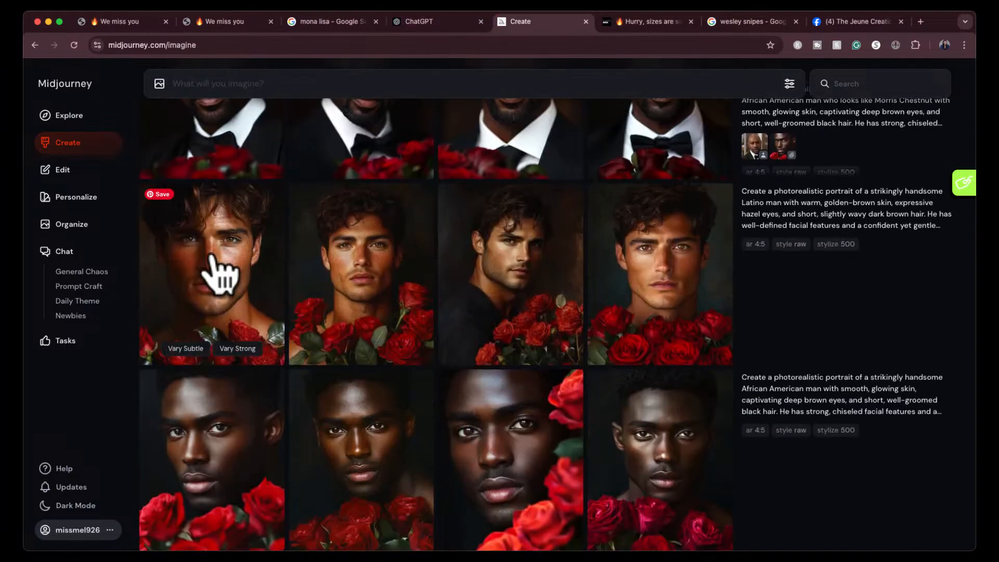
click(219, 272)
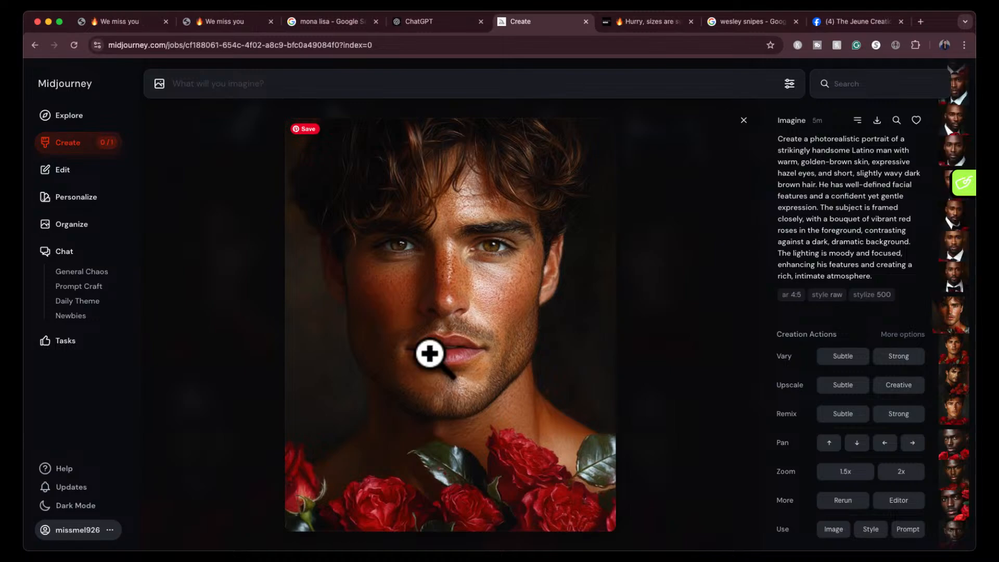
key(Right)
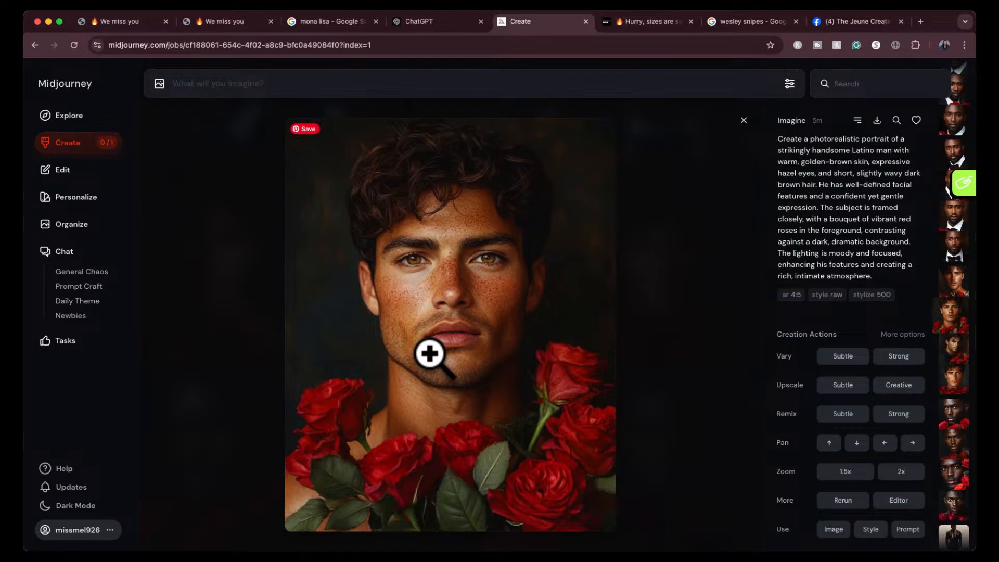
key(Right)
key(Left)
key(Left)
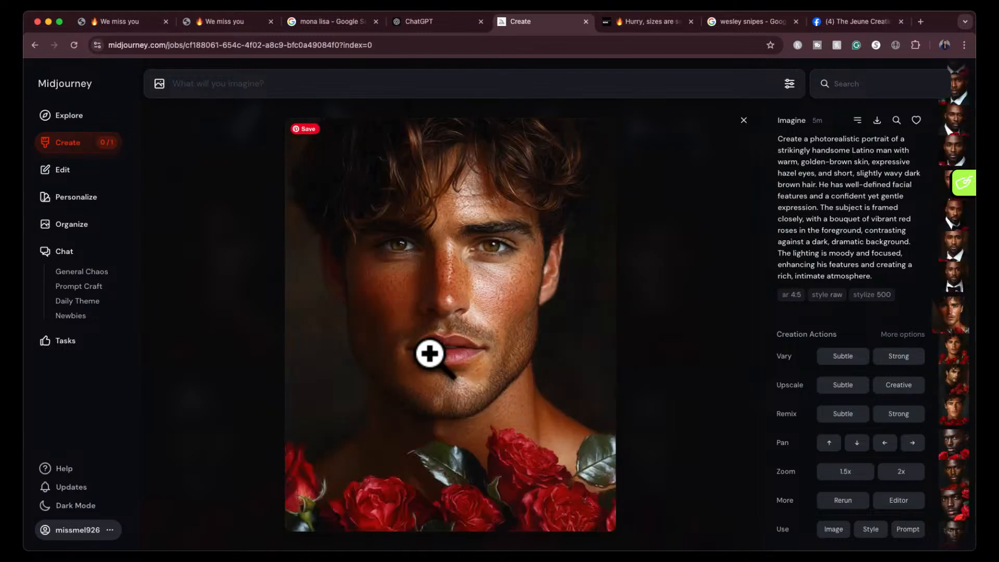
key(Right)
key(Right)
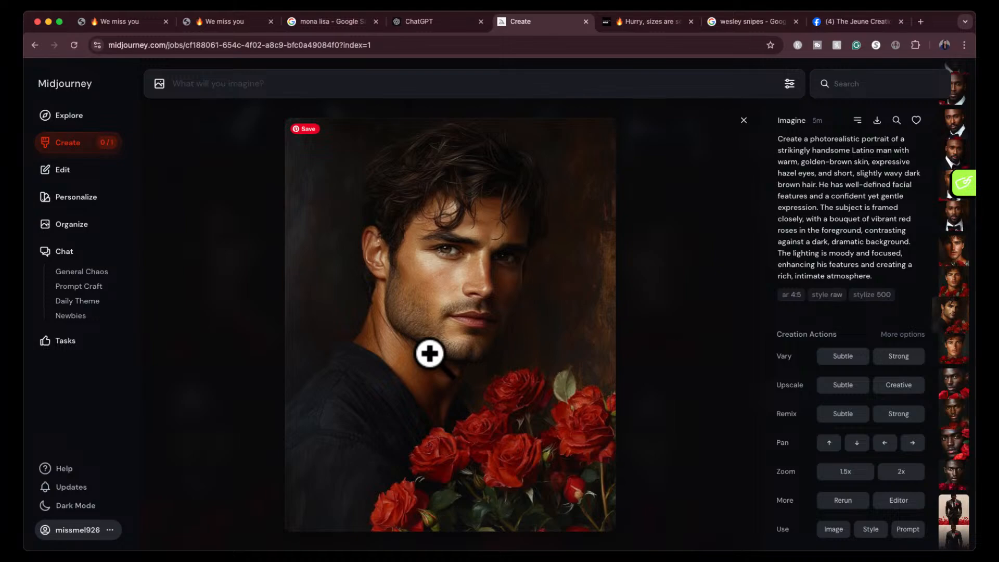
key(Right)
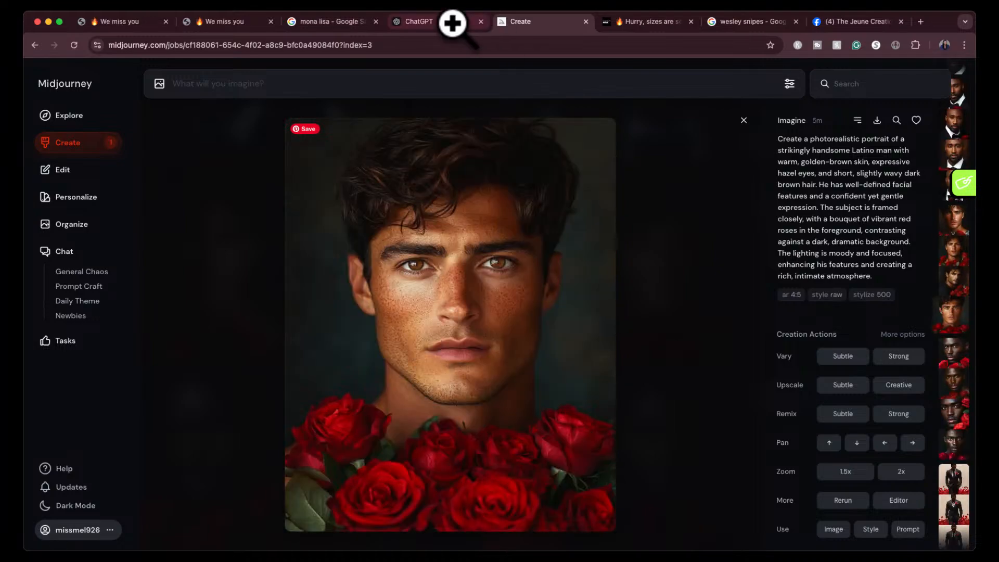
- Copy the Asian Man Variation prompt from ChatGPT, without the stylization note, and generate it in Midjourney
click(452, 26)
scroll(452, 395, down, 5)
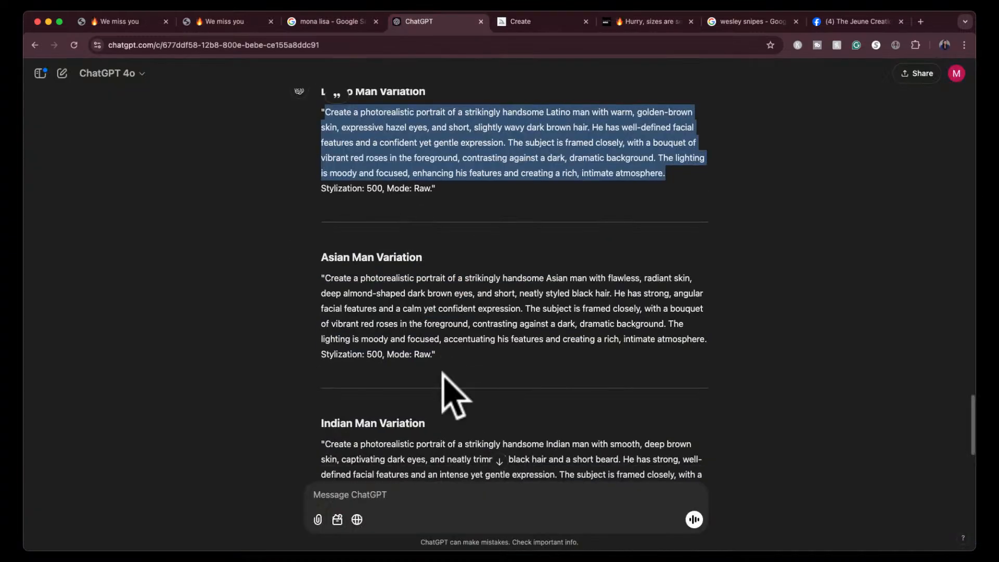
click(367, 311)
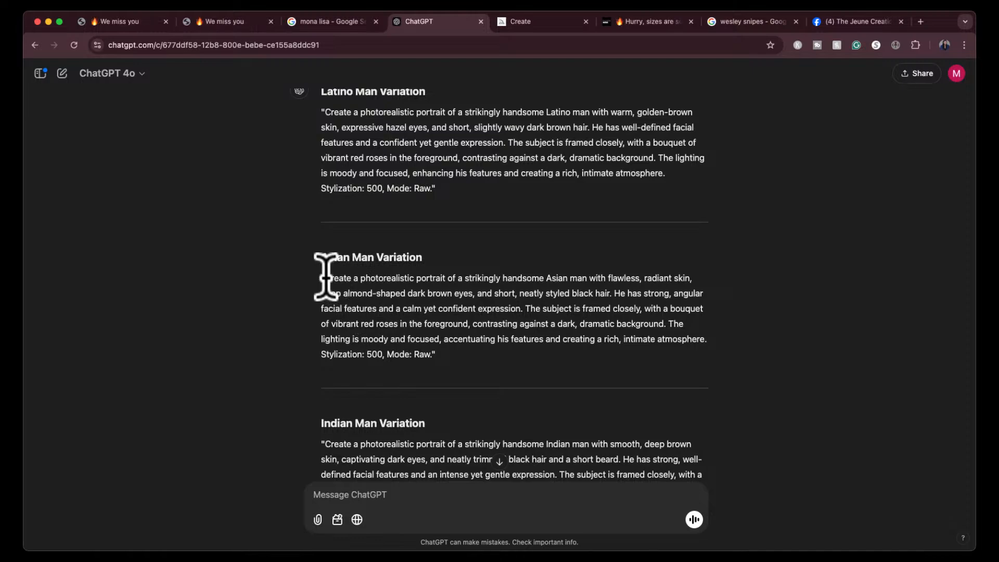
drag(325, 278, 715, 333)
key(super+c)
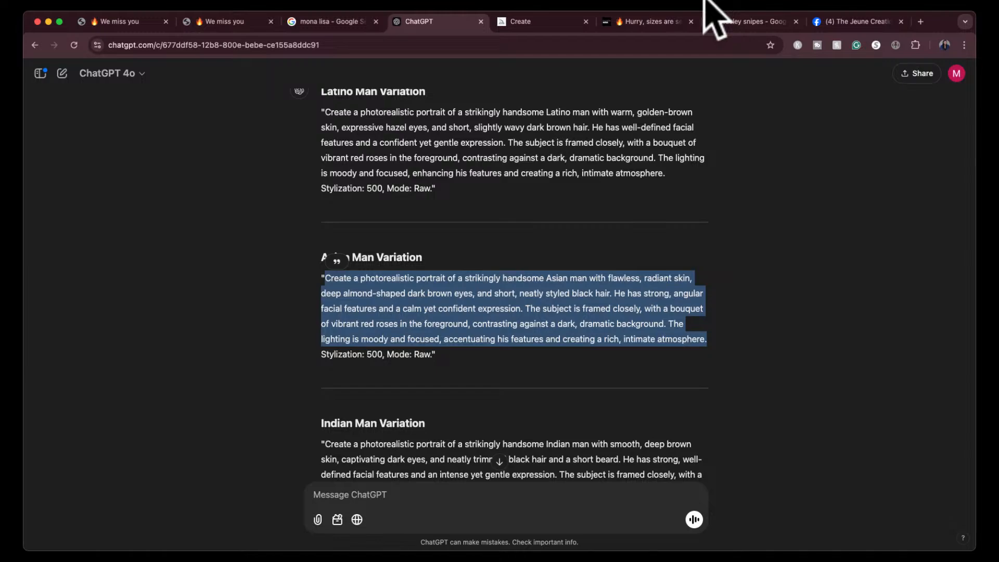
click(541, 23)
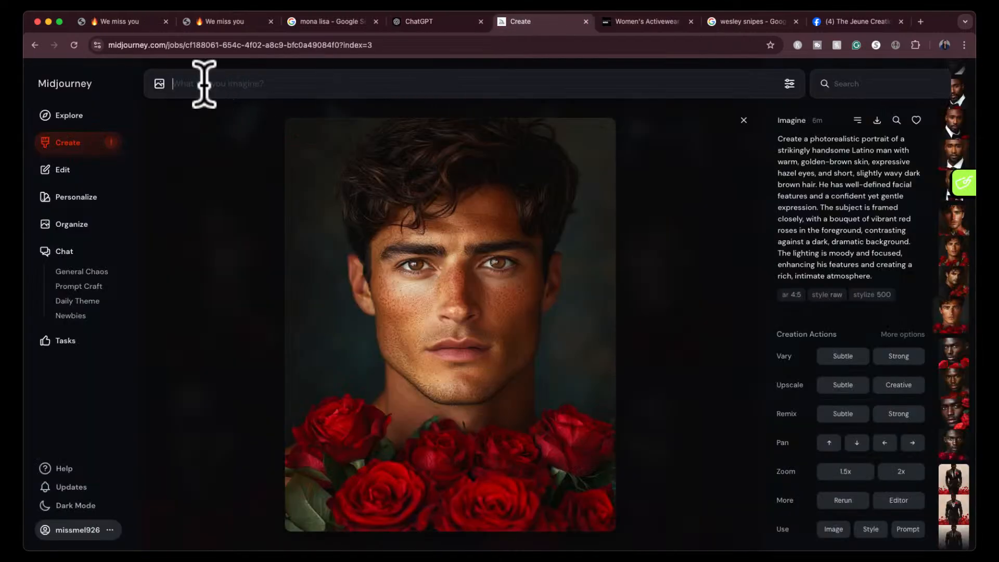
key(super+v)
key(Return)
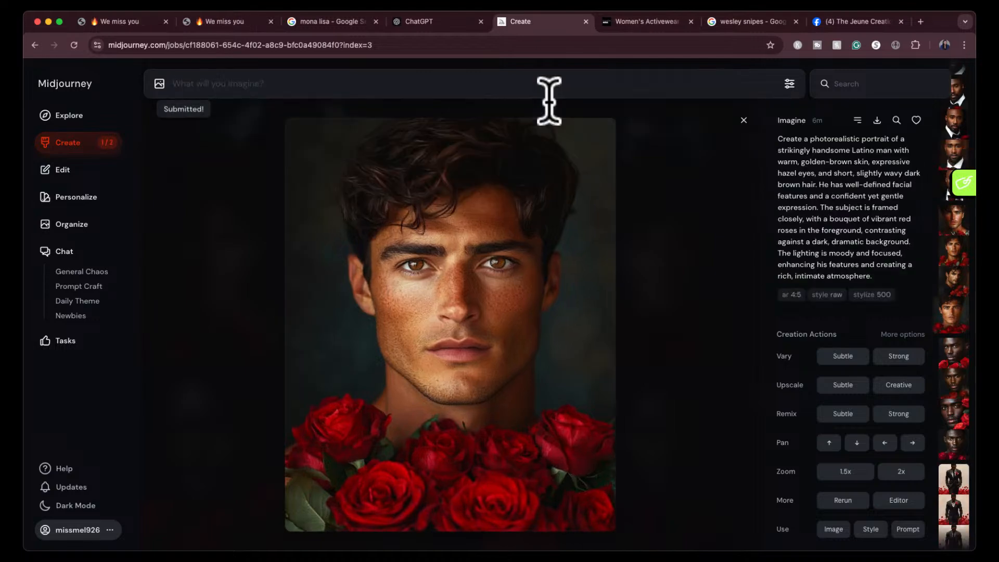
- Copy the Indian Man Variation prompt from ChatGPT, without the stylization note, and submit it in Midjourney
click(426, 22)
scroll(411, 338, down, 5)
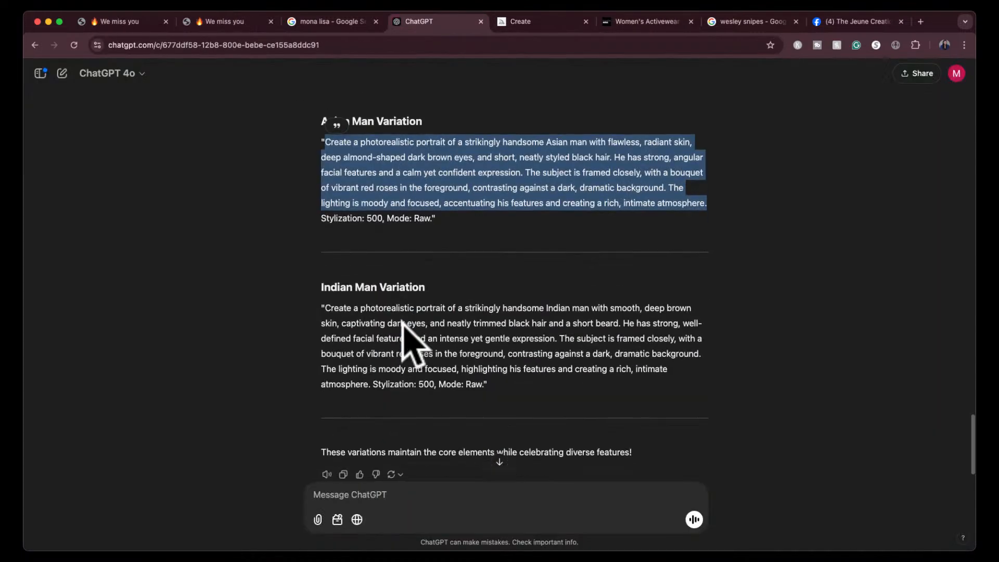
click(326, 306)
drag(325, 307, 370, 390)
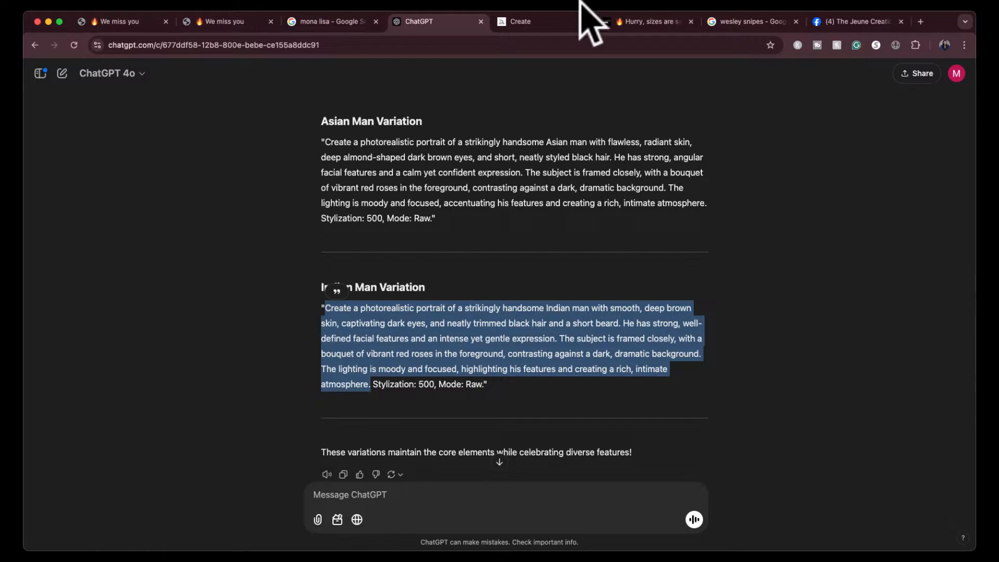
click(542, 22)
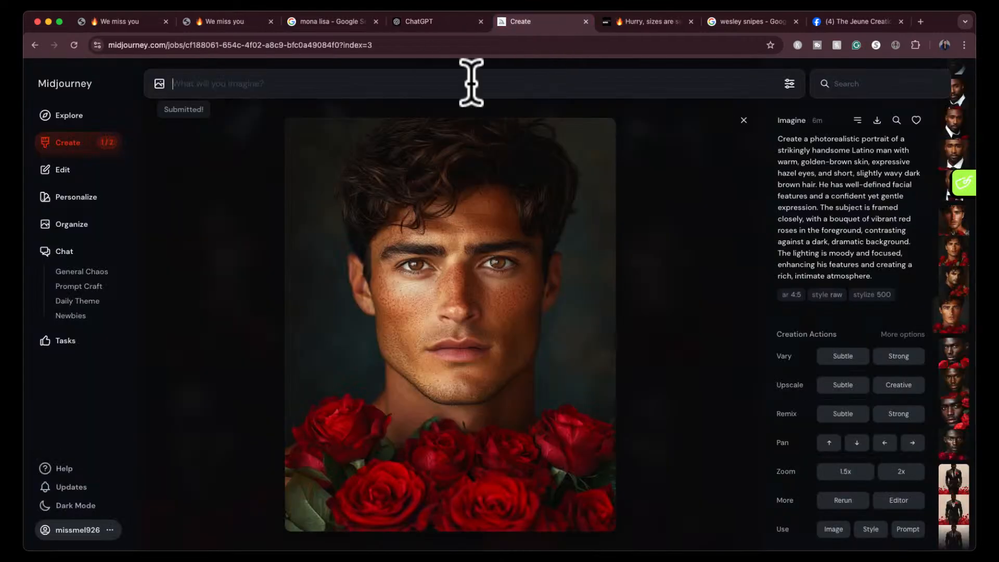
click(417, 83)
key(super+v)
key(Return)
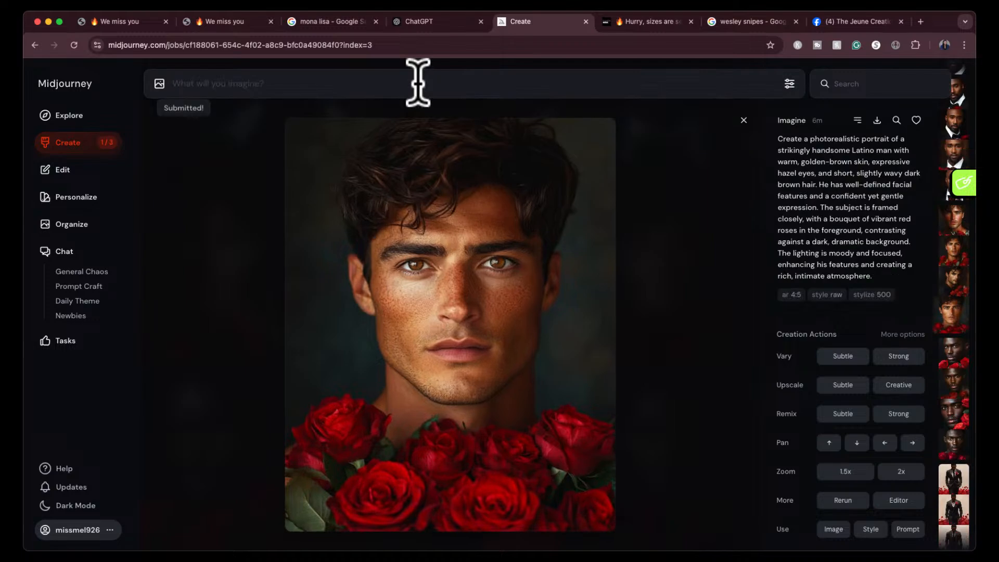
- Return to the creations feed, review the tuxedo portraits, and examine the first portrait based on the Wesley Snipes reference at full size
click(82, 142)
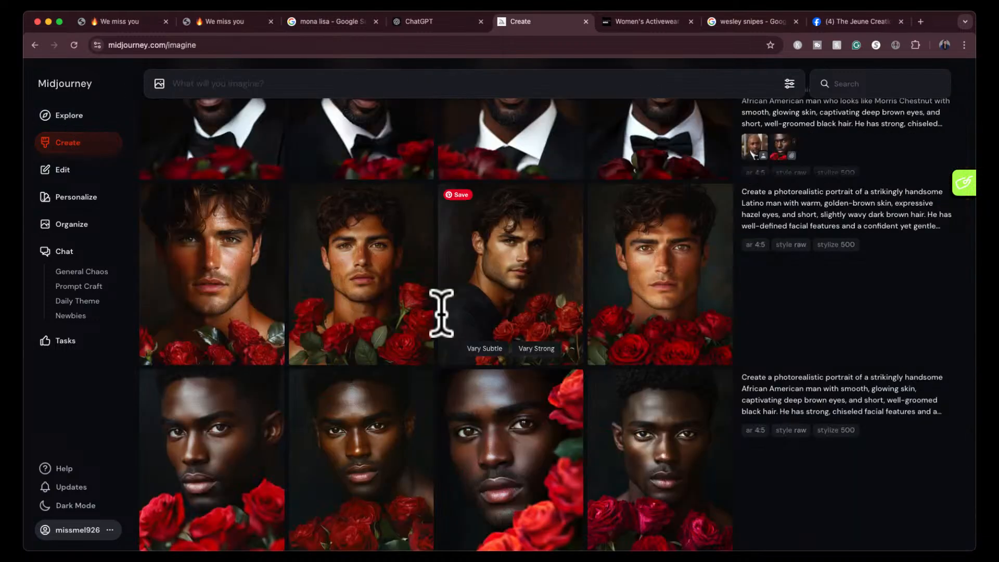
scroll(460, 333, down, 3)
scroll(447, 336, up, 4)
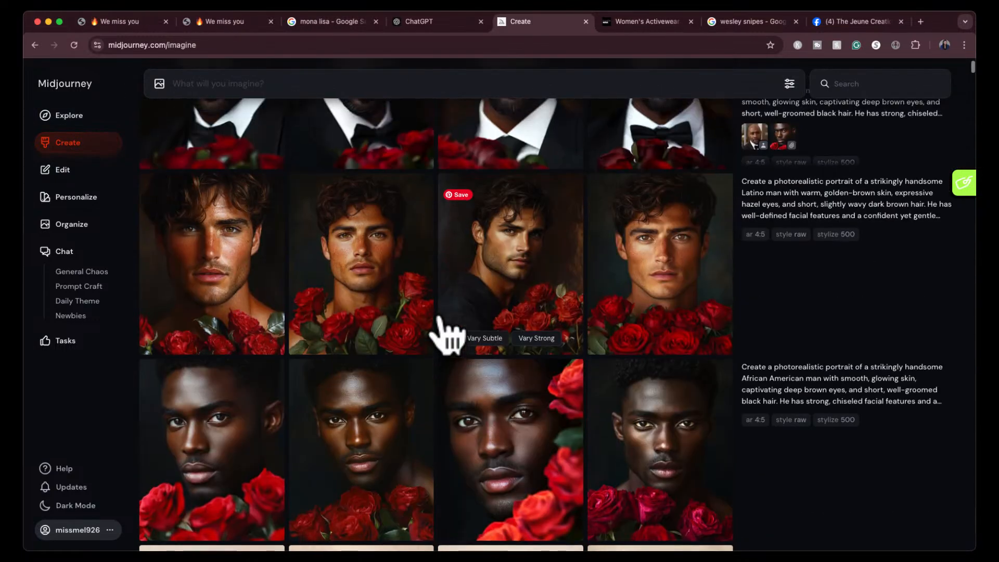
scroll(446, 336, up, 1)
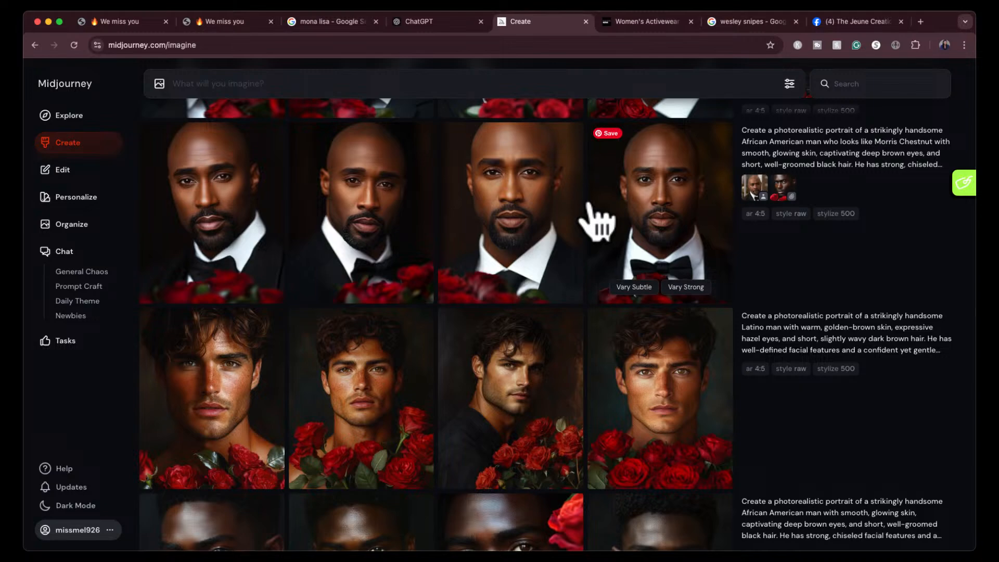
scroll(597, 221, up, 2)
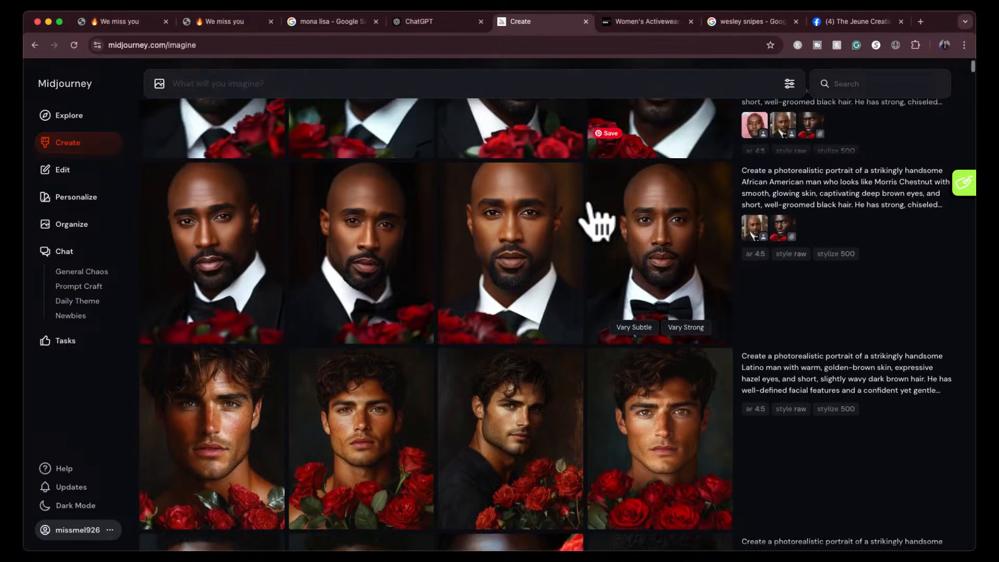
scroll(597, 221, up, 3)
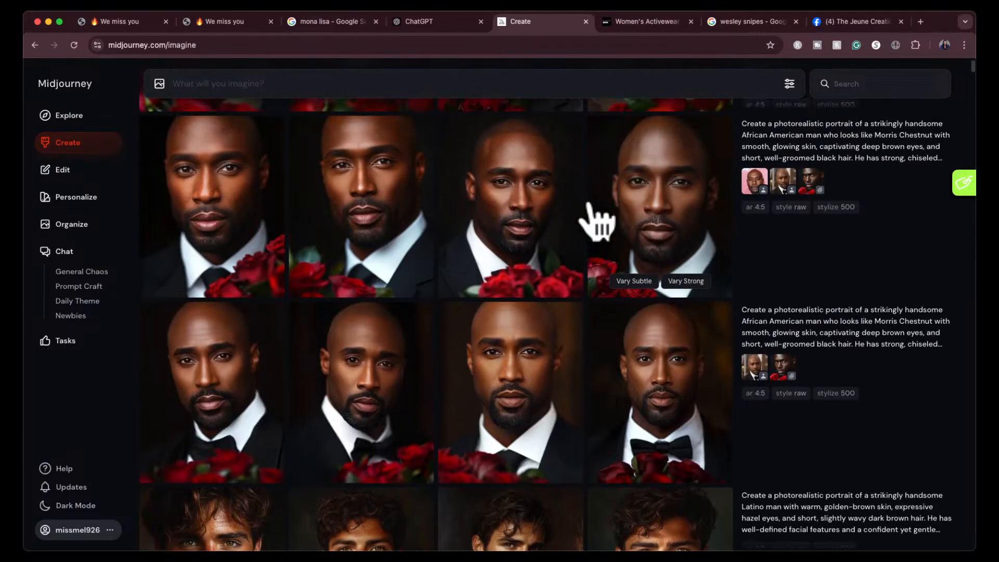
scroll(597, 221, up, 1)
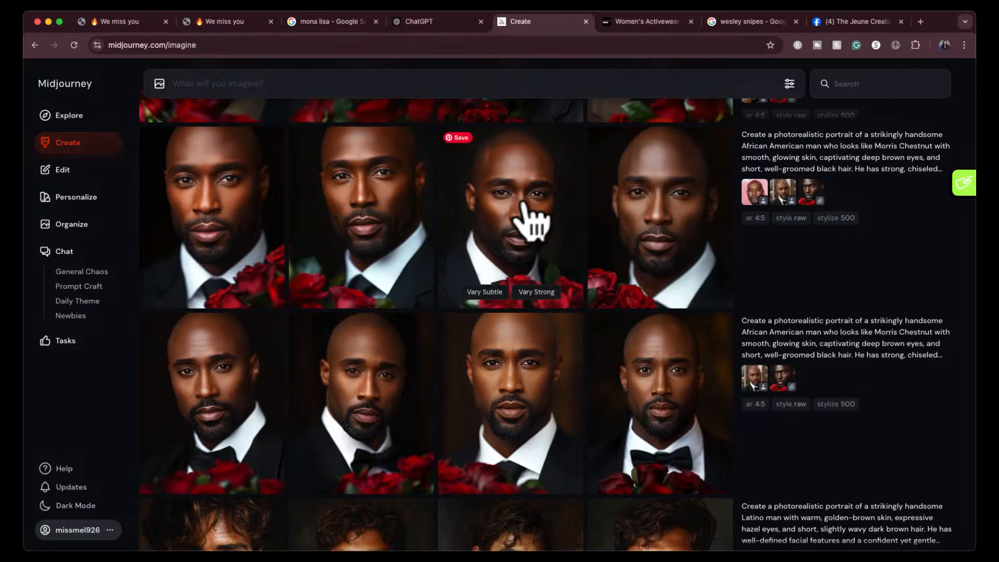
scroll(531, 226, up, 4)
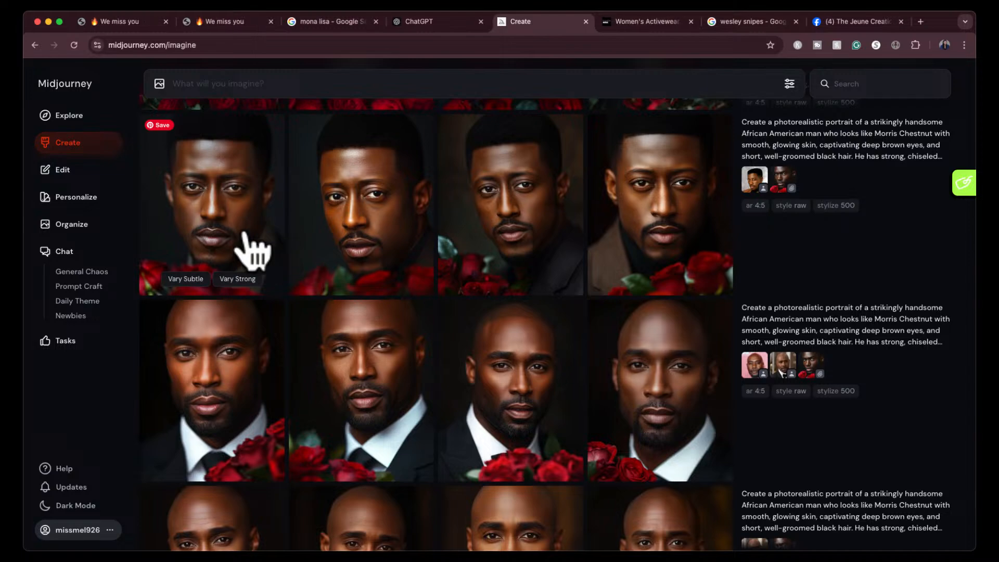
click(252, 246)
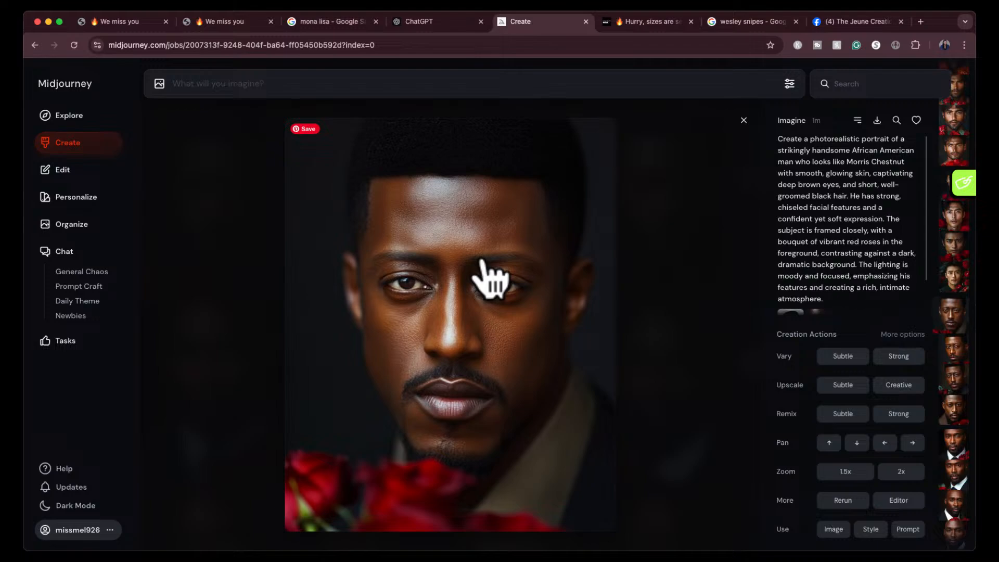
click(744, 125)
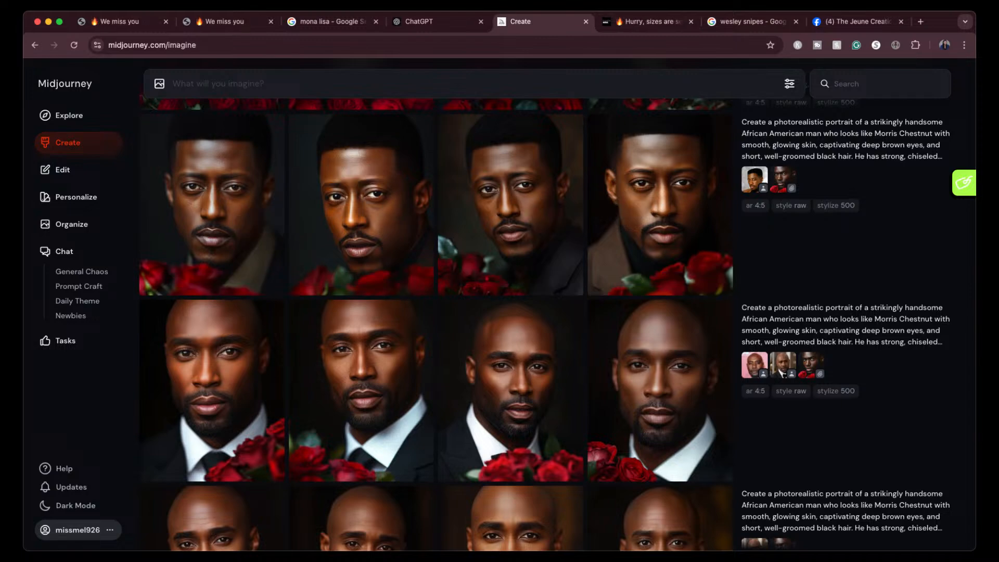
- Open the Asian man portraits at full size and compare the four variations
scroll(640, 234, up, 3)
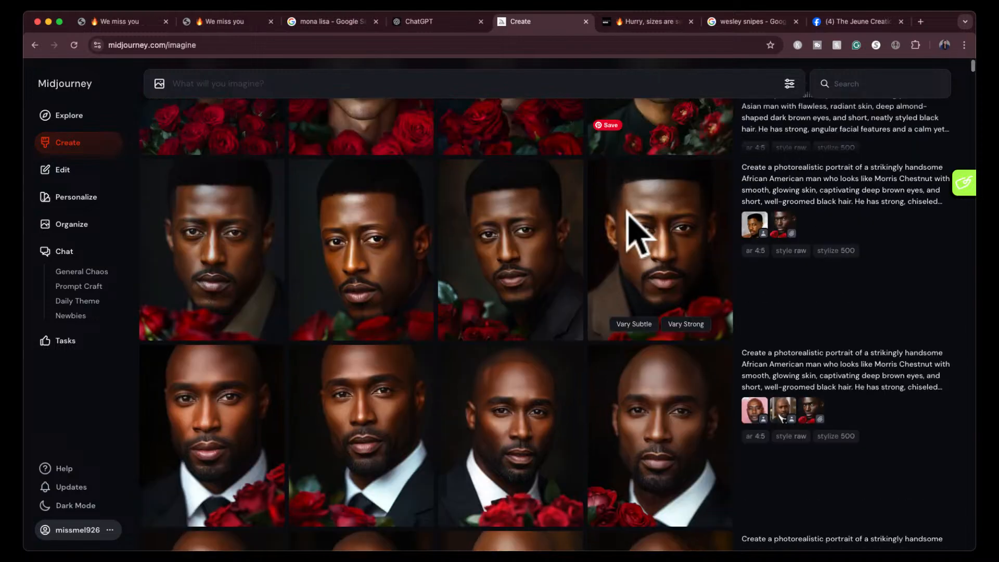
scroll(633, 236, up, 2)
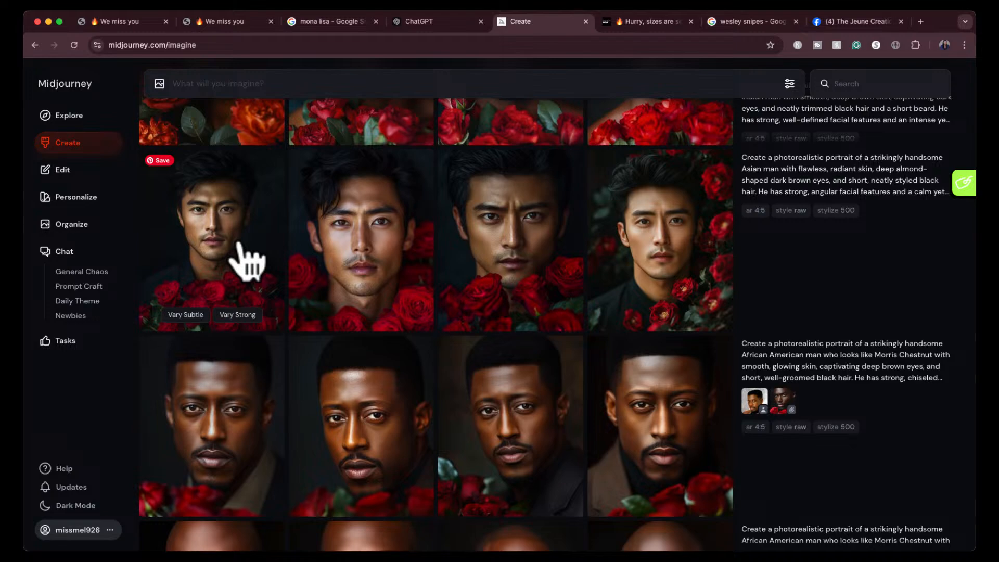
scroll(663, 288, up, 1)
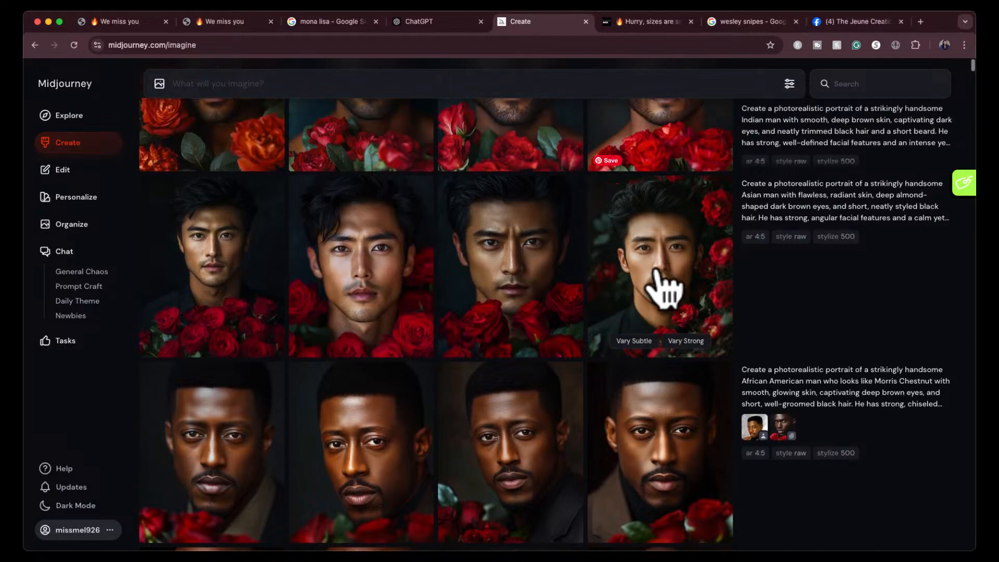
click(240, 254)
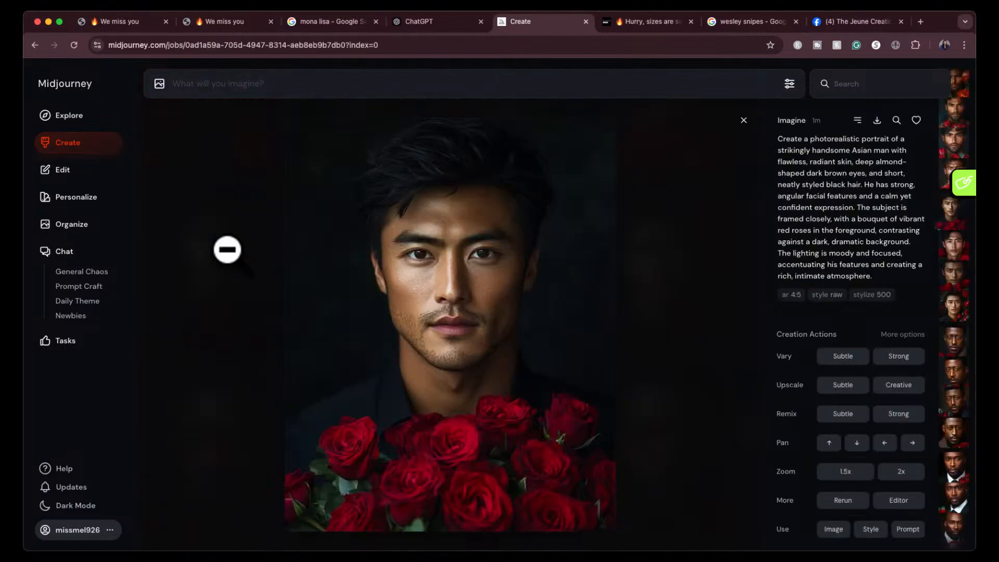
key(Right)
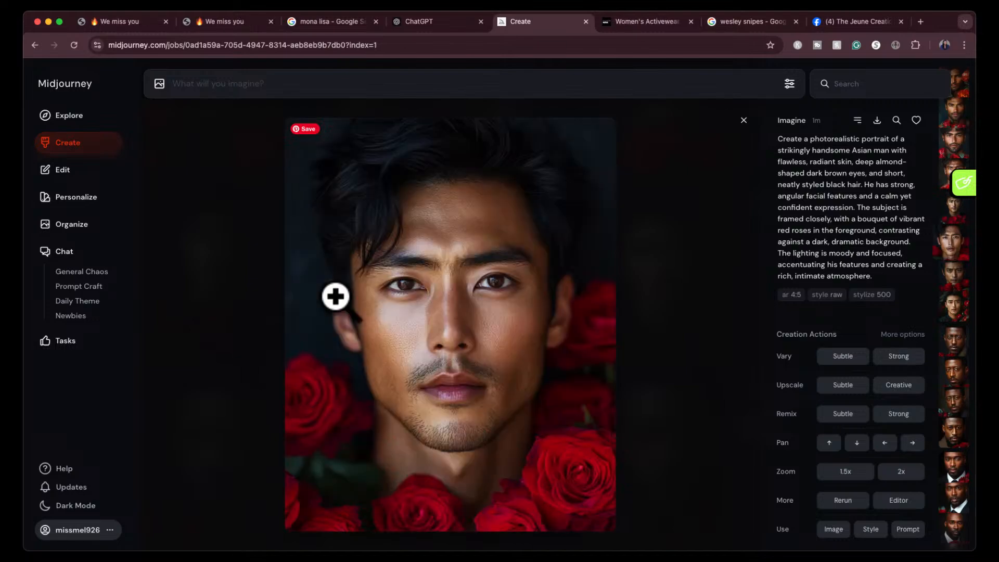
key(Right)
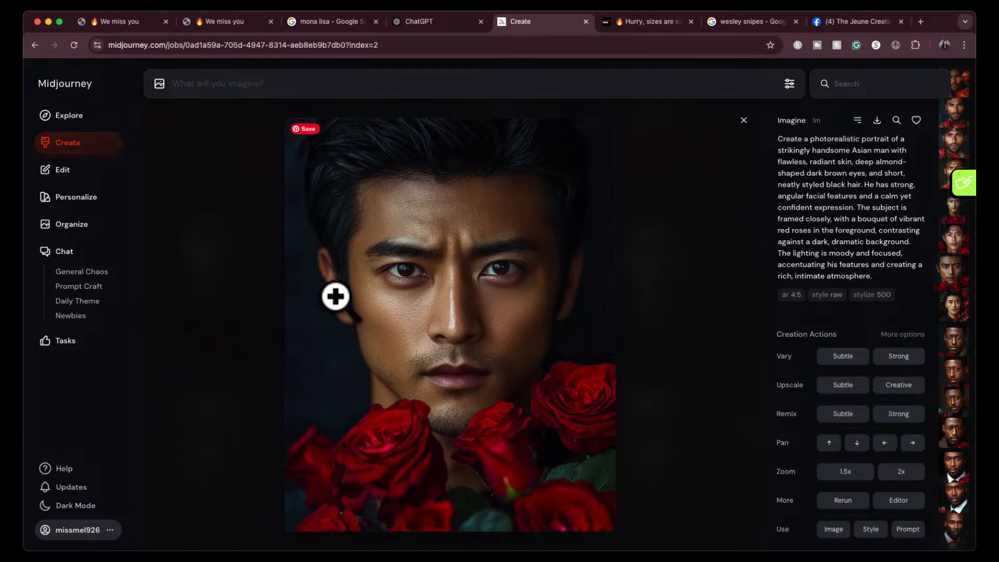
key(Right)
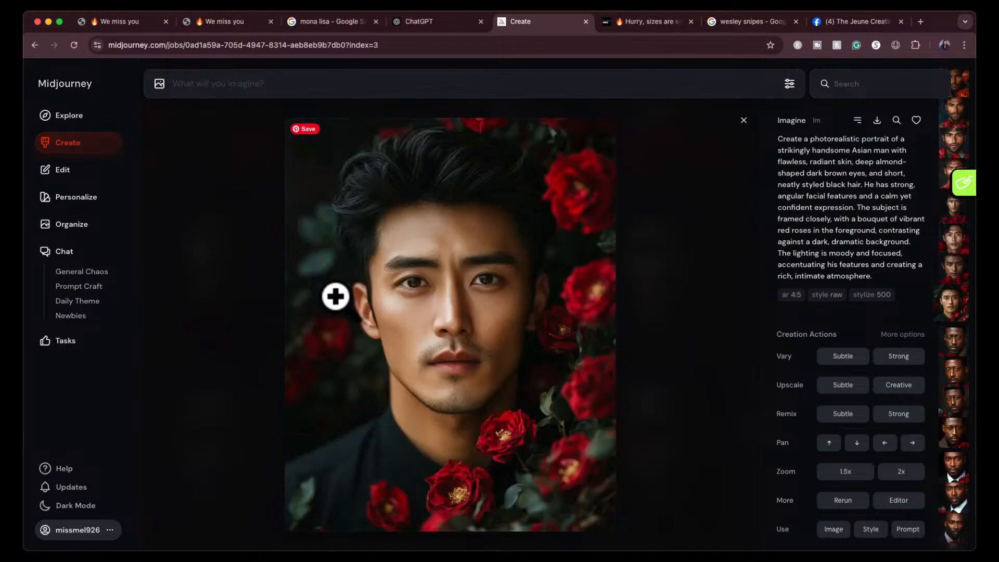
click(744, 120)
- View the four Indian man portrait variations one by one at full size
scroll(622, 245, up, 3)
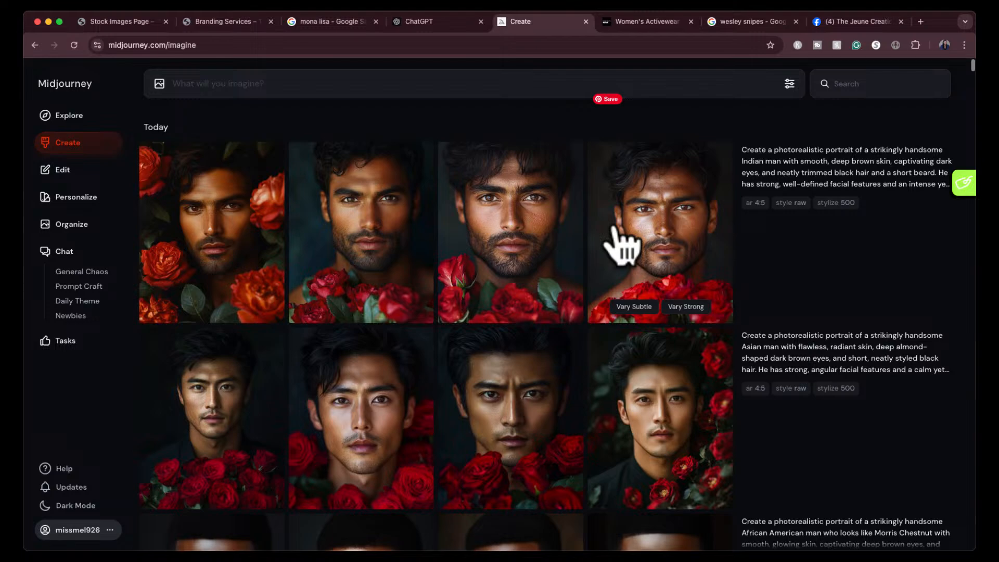
click(227, 252)
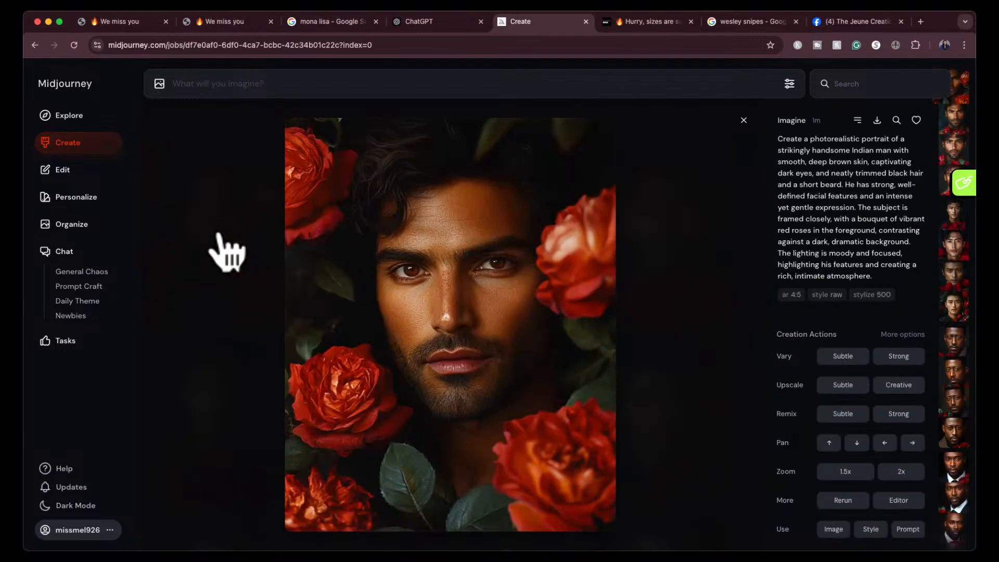
key(Down)
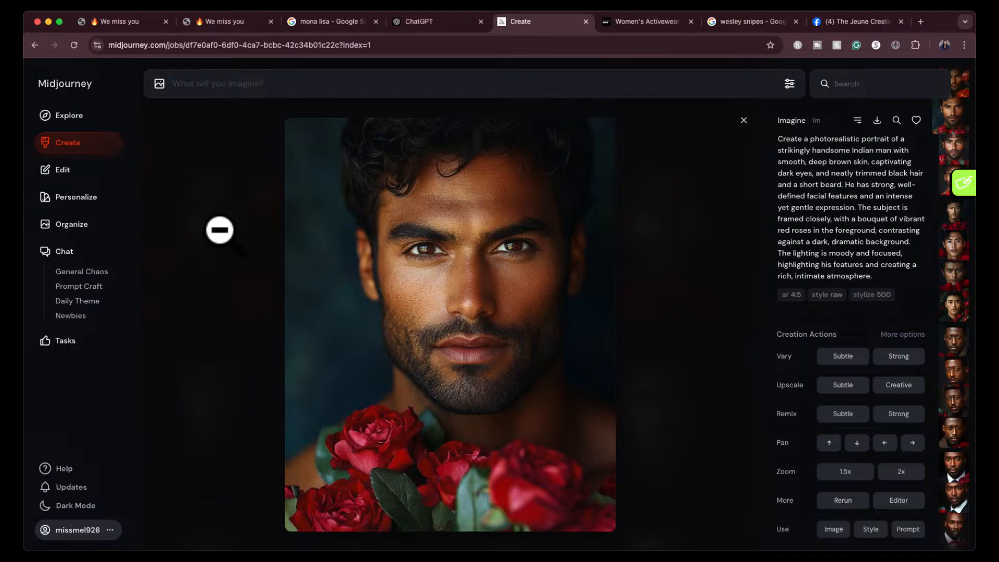
key(Down)
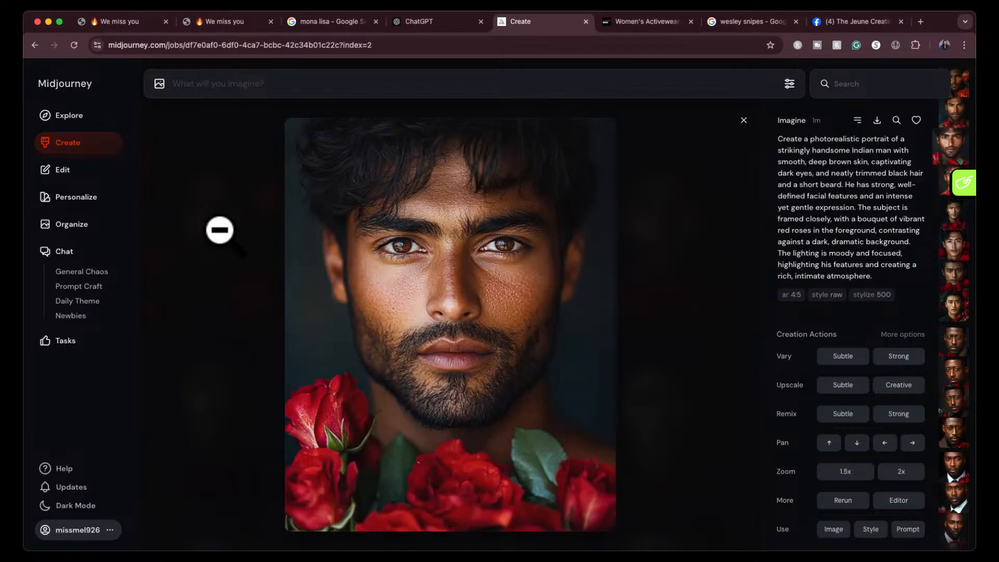
key(Down)
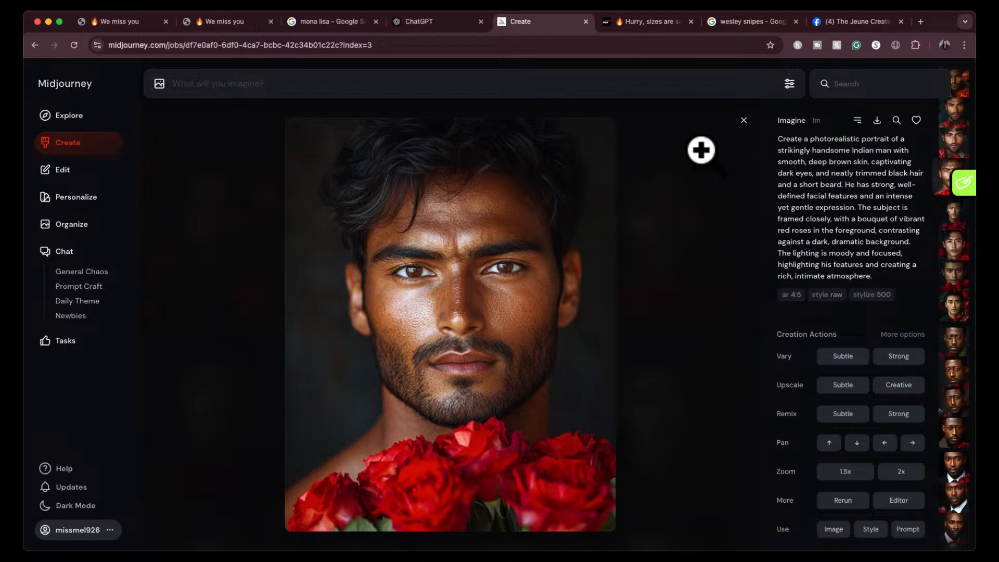
click(743, 119)
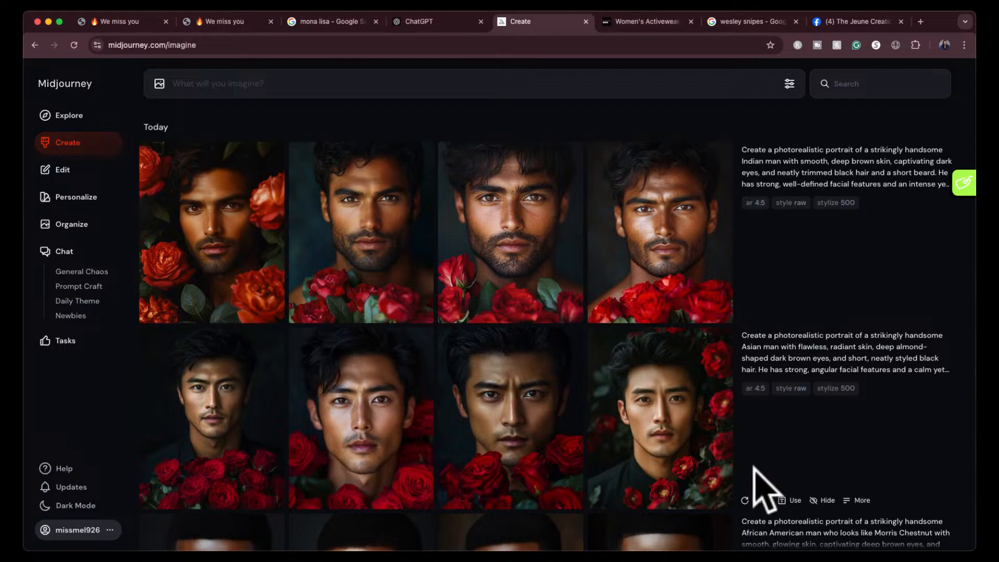
- Reuse the rose-portrait style reference and the Morris Chestnut prompt, replace the name with Will Smith, and generate the portraits
scroll(764, 486, down, 5)
drag(782, 368, 874, 340)
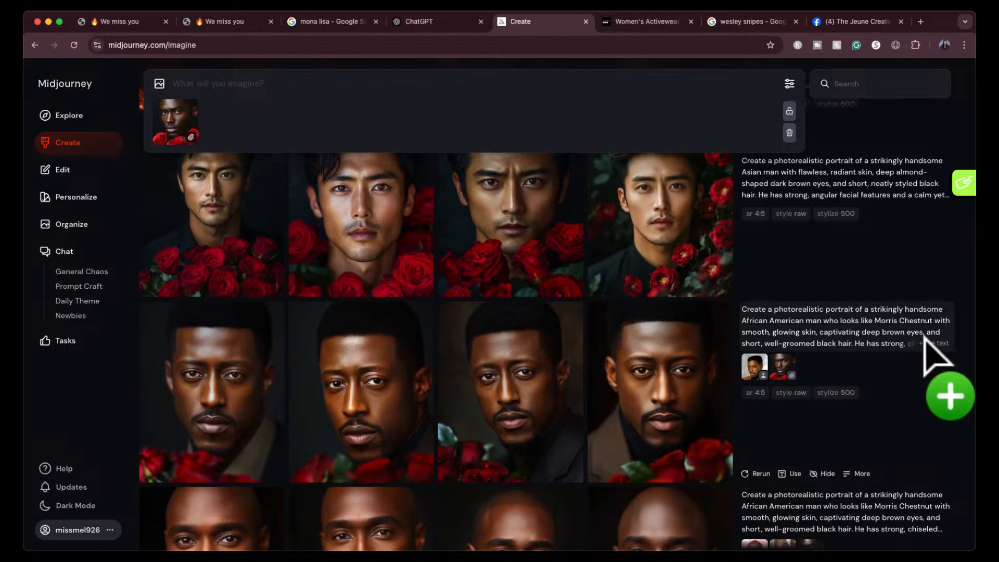
click(925, 338)
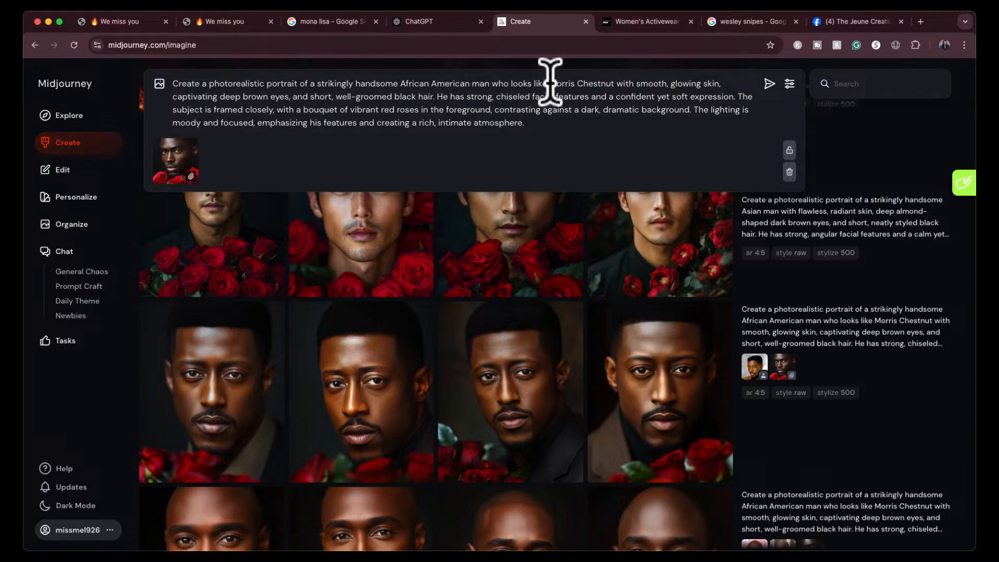
drag(550, 83, 612, 83)
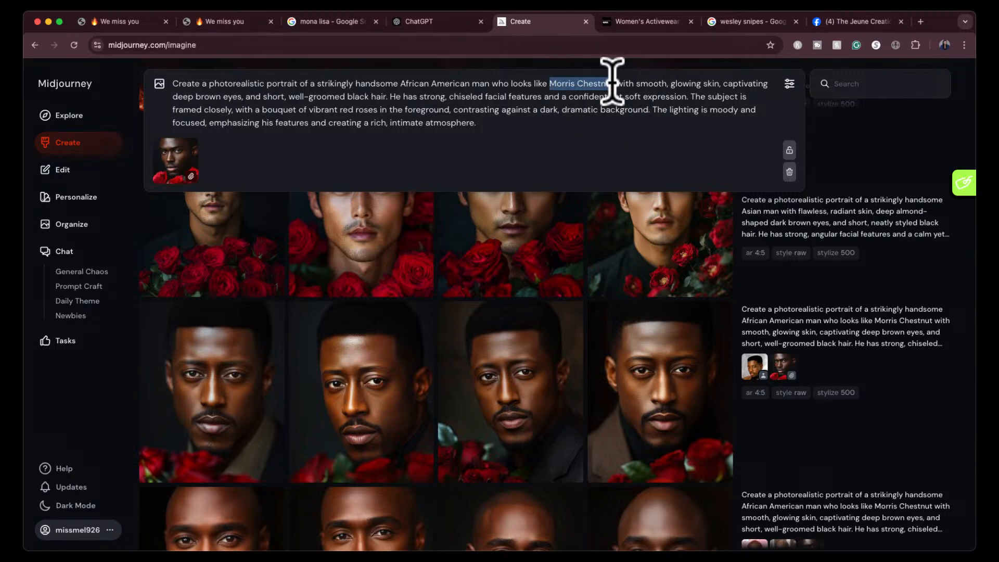
text(Will Smi)
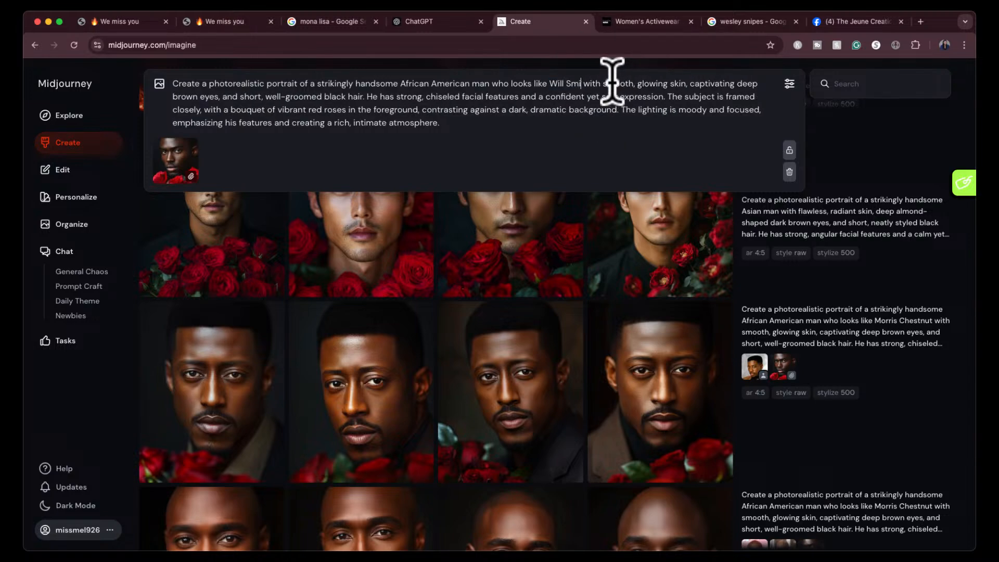
text(th)
key(Return)
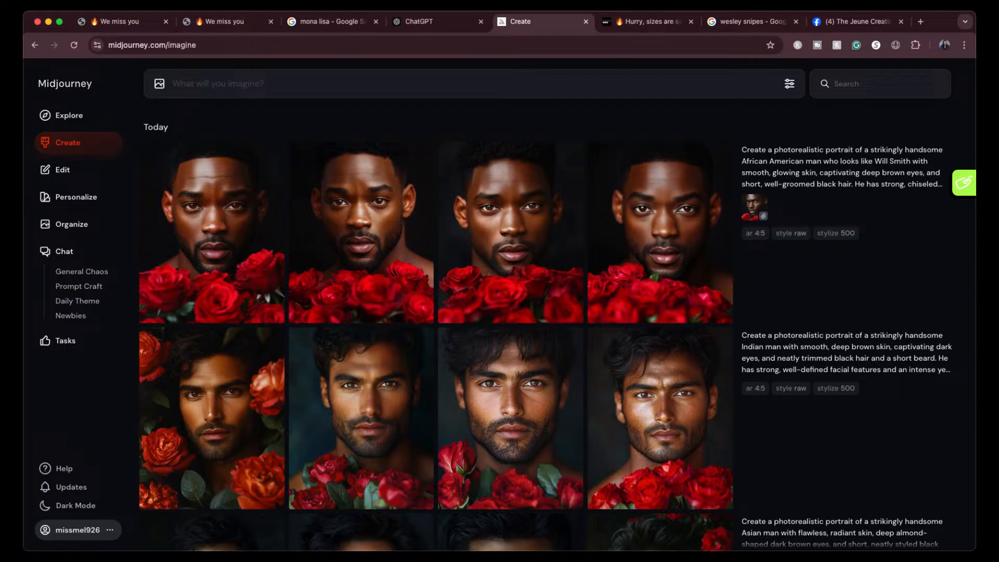
- Examine each of the four Will Smith lookalike portraits at full size, then return to the creations feed
click(232, 234)
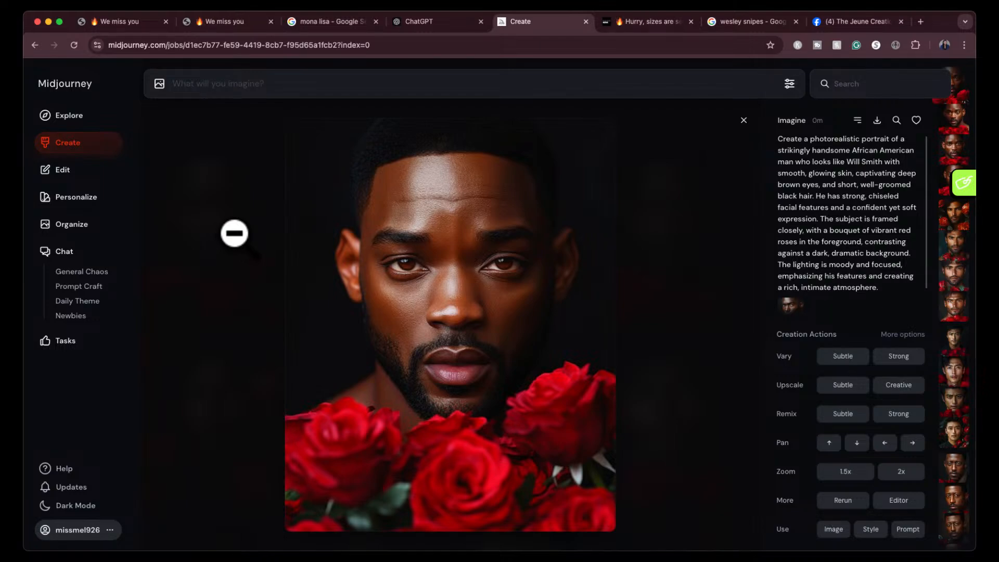
key(Right)
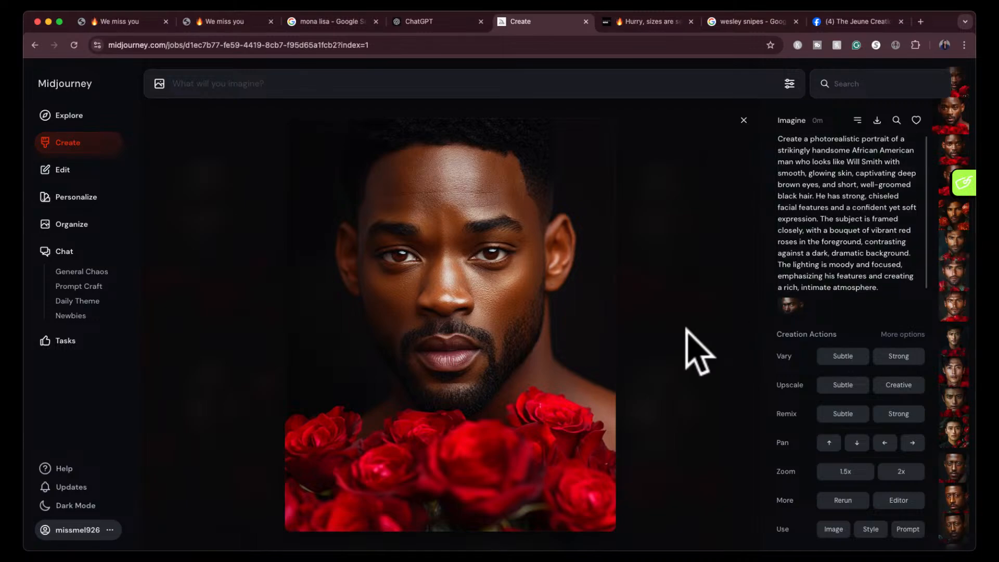
key(Right)
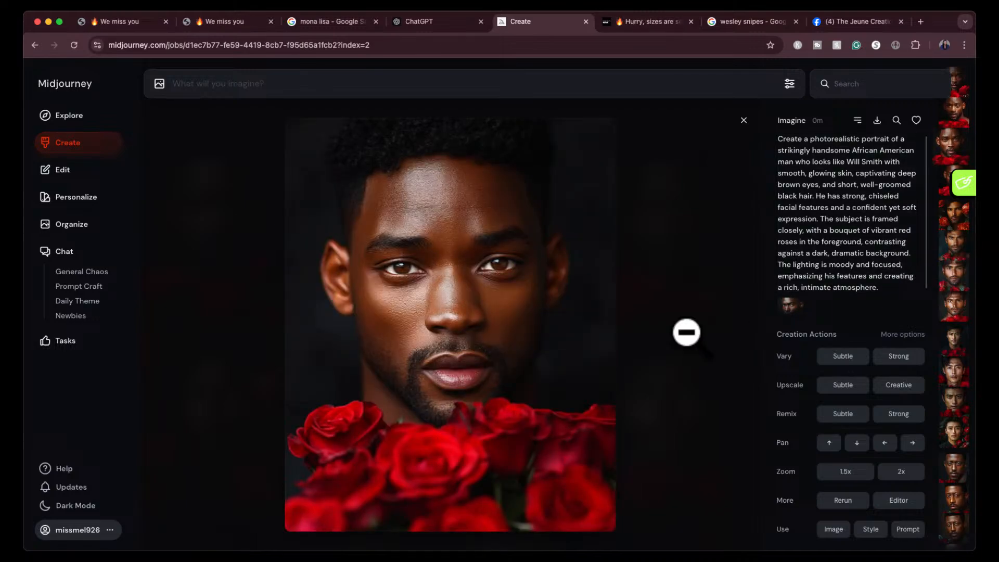
key(Right)
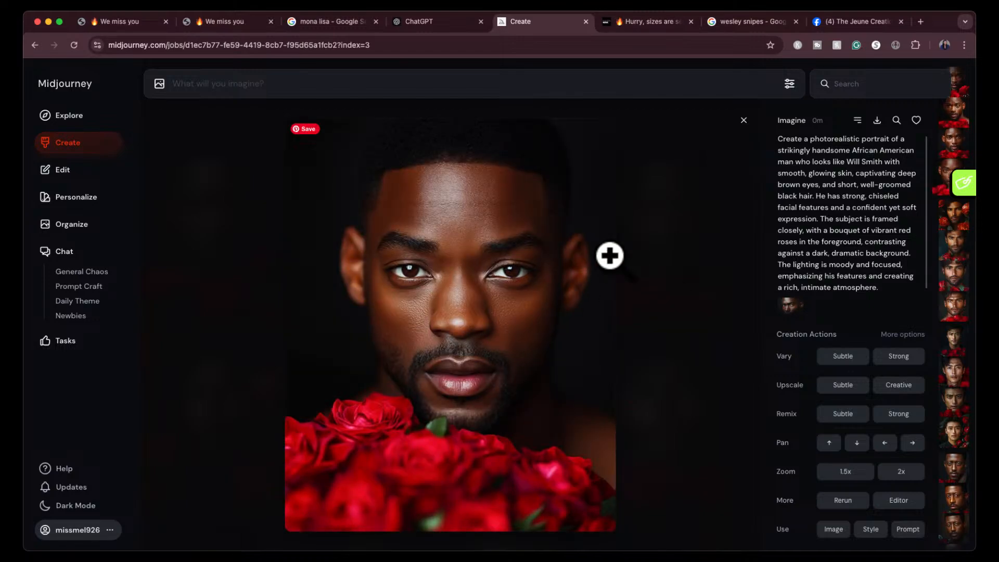
click(743, 120)
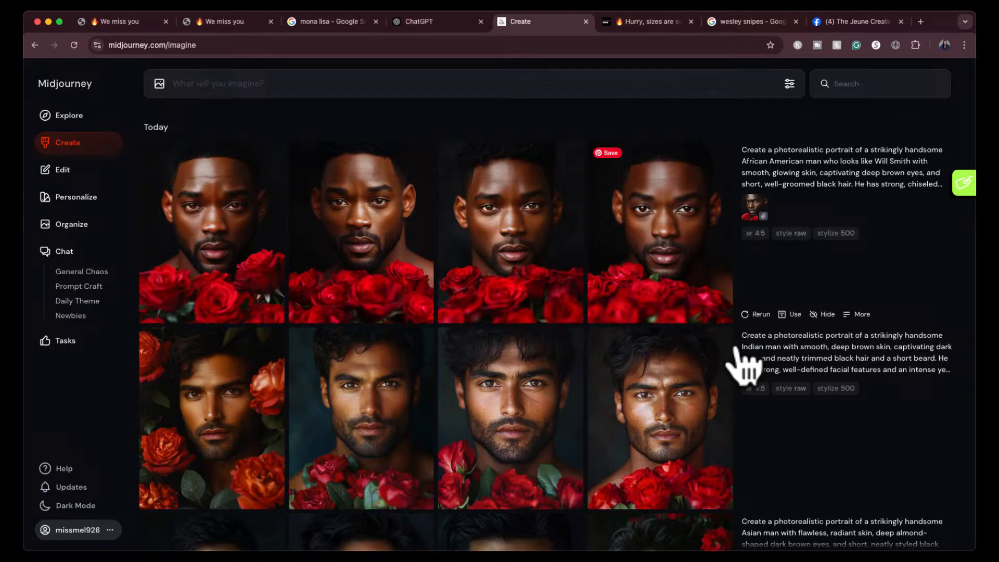
- Combine the Wesley Snipes character reference and rose-portrait style reference with the African American man prompt that names no celebrity, and generate it
scroll(742, 372, down, 10)
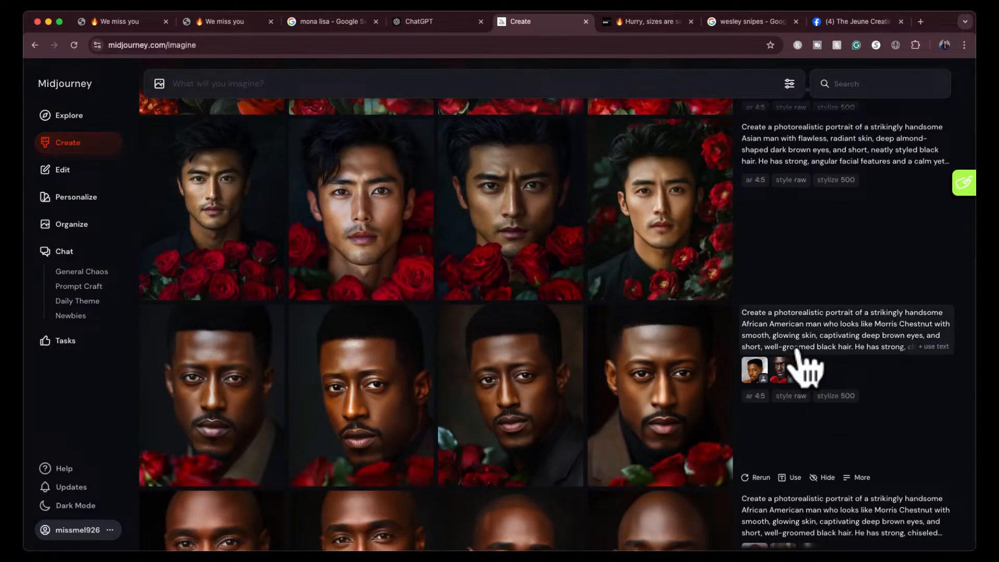
drag(762, 367, 865, 413)
click(761, 375)
click(789, 374)
scroll(865, 412, down, 5)
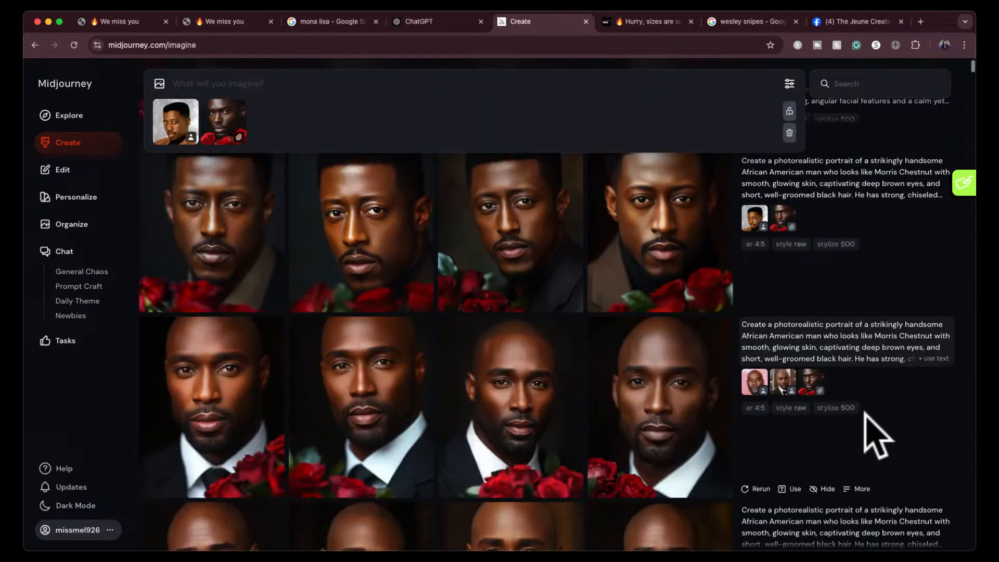
scroll(877, 437, down, 5)
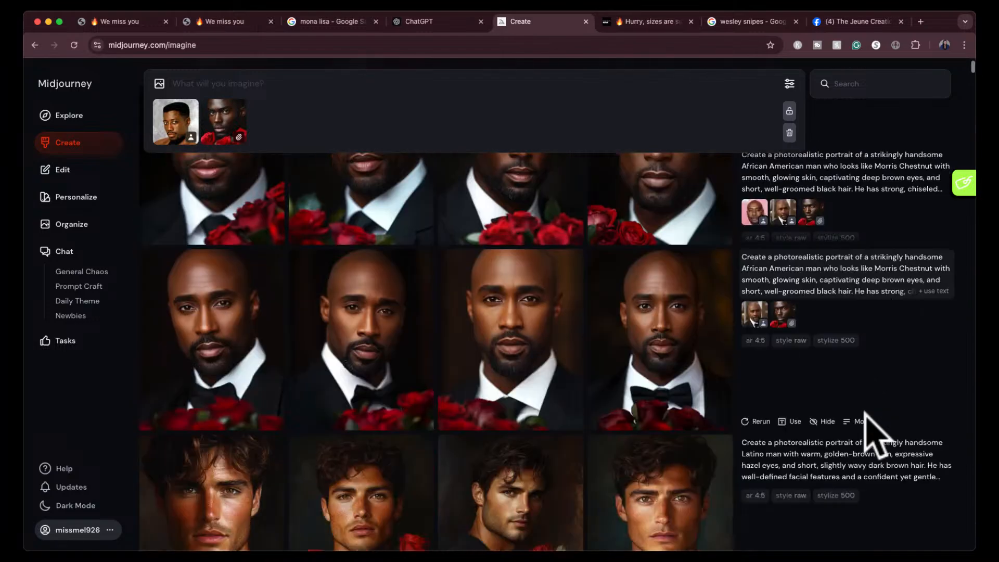
scroll(868, 435, down, 5)
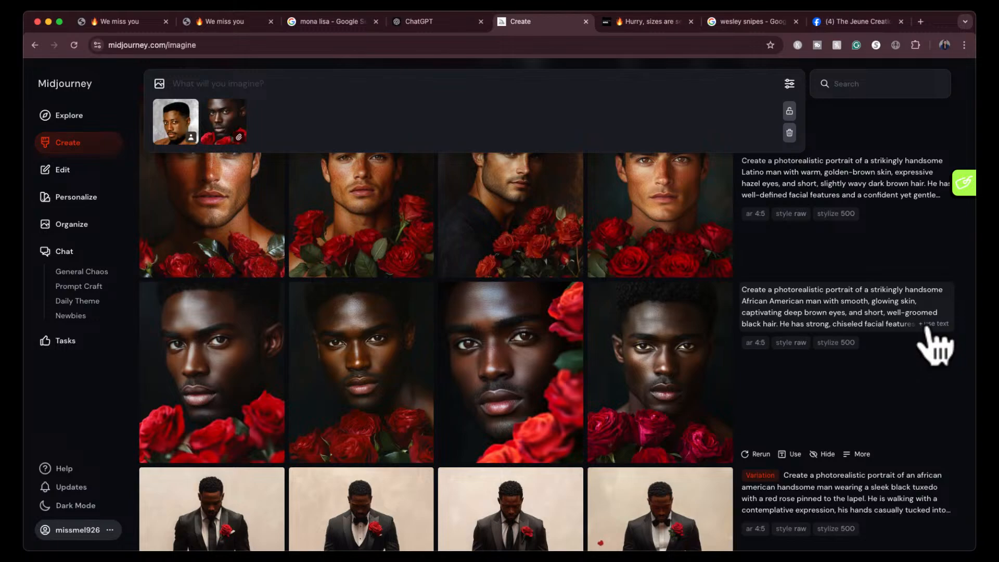
click(932, 324)
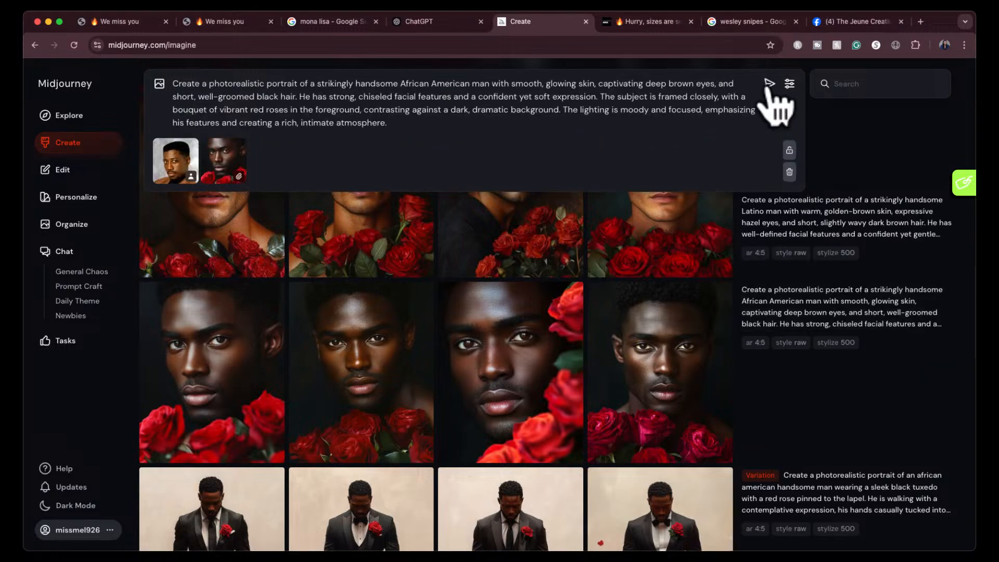
click(769, 84)
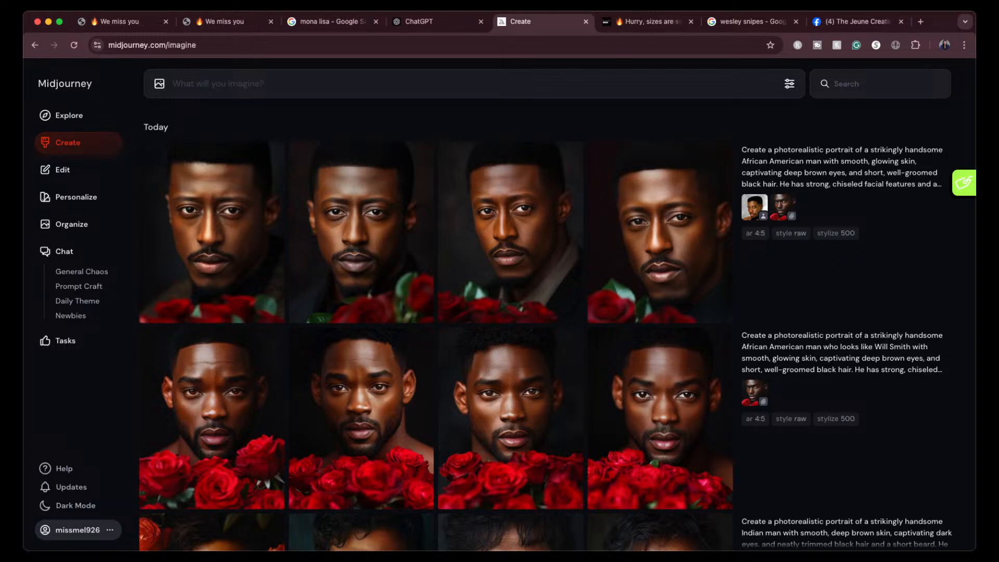
- Compare the new character-reference portraits with the earlier Will Smith, Indian, Asian and Morris Chestnut prompt results in the feed
scroll(803, 353, down, 8)
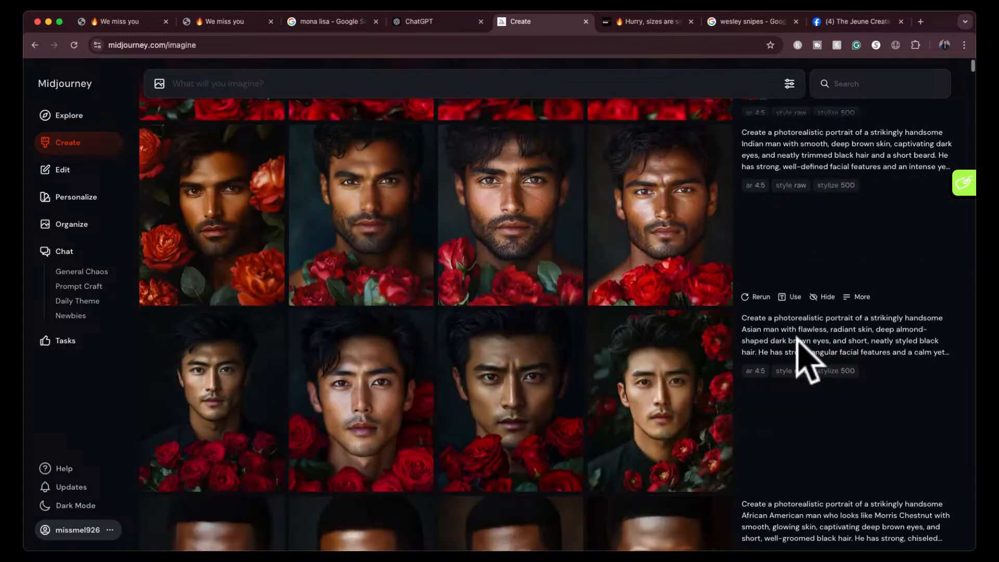
scroll(802, 354, down, 4)
scroll(803, 354, up, 12)
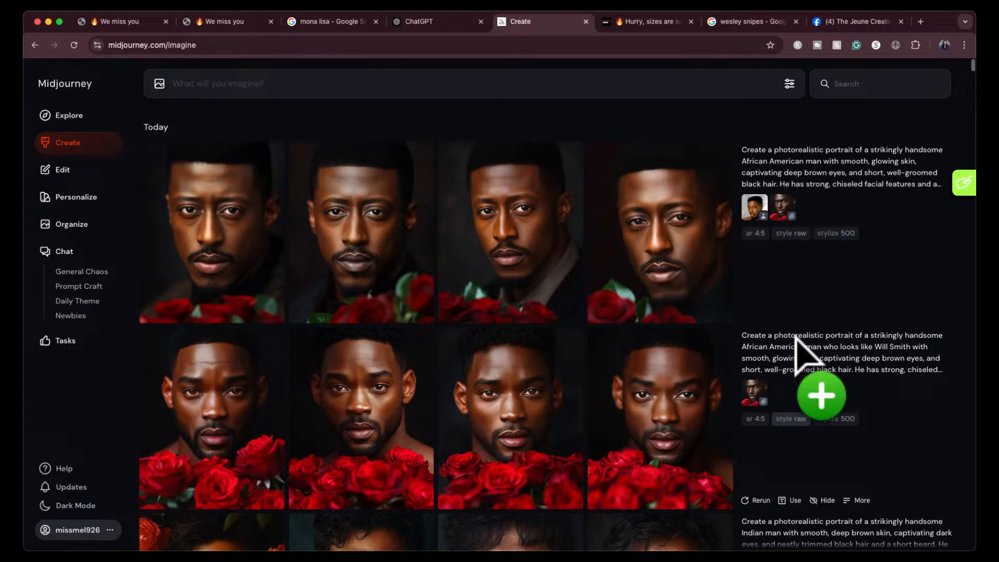
scroll(797, 341, down, 1)
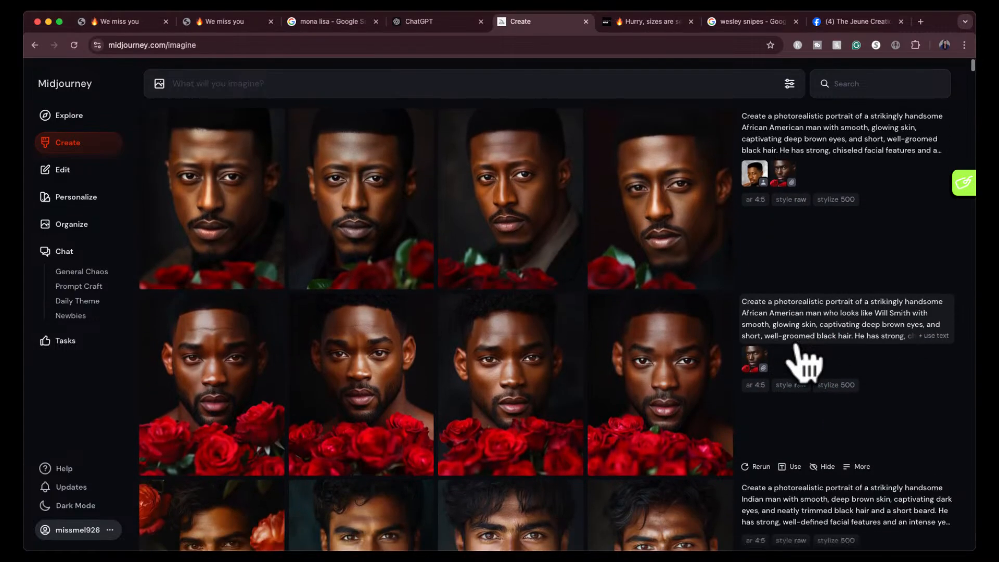
scroll(803, 362, down, 1)
scroll(804, 362, up, 1)
scroll(804, 362, down, 3)
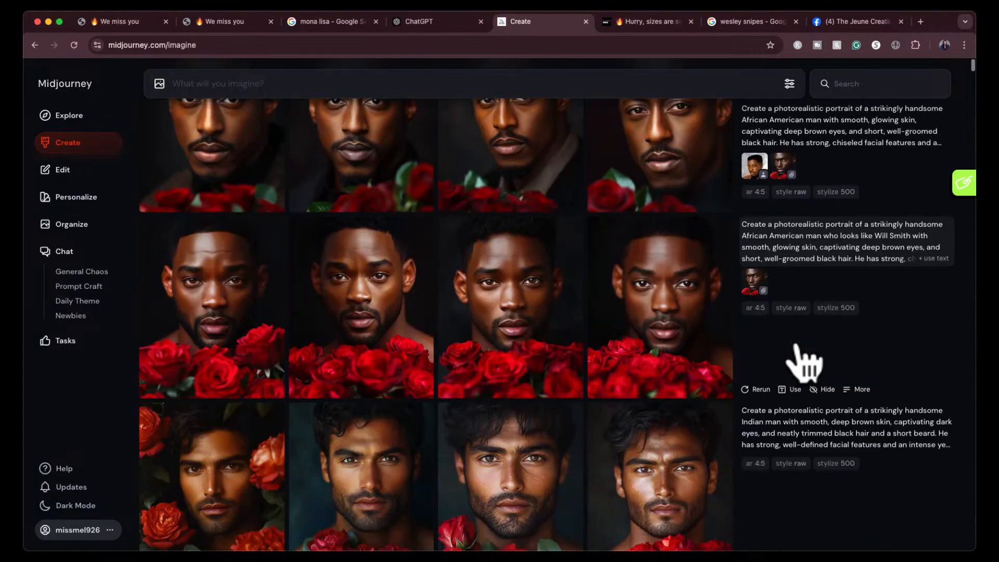
scroll(795, 346, down, 10)
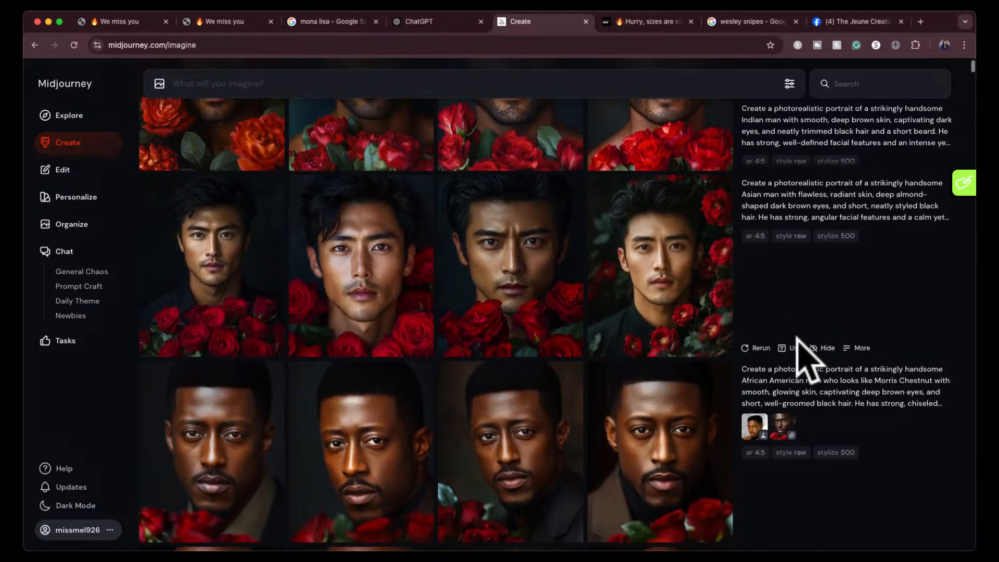
scroll(797, 344, up, 10)
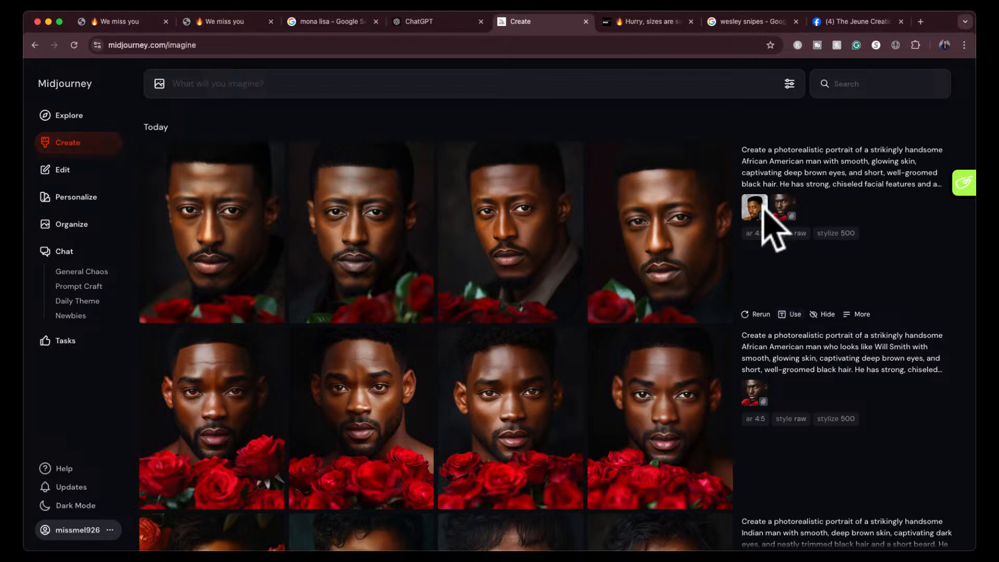
- Generate the African American man prompt with only the Wesley Snipes character reference, and examine the fourth portrait at full size
click(928, 187)
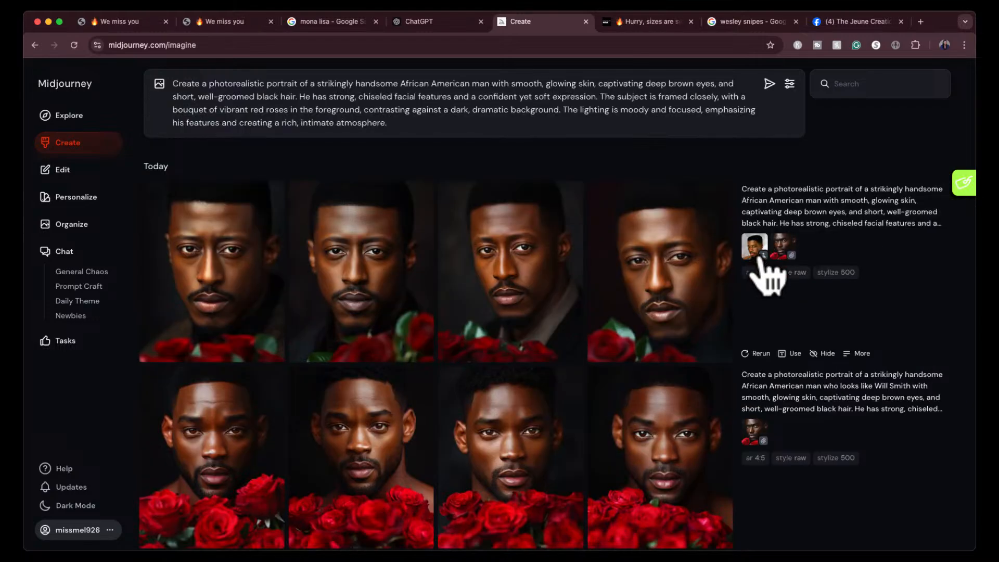
shift+click(762, 249)
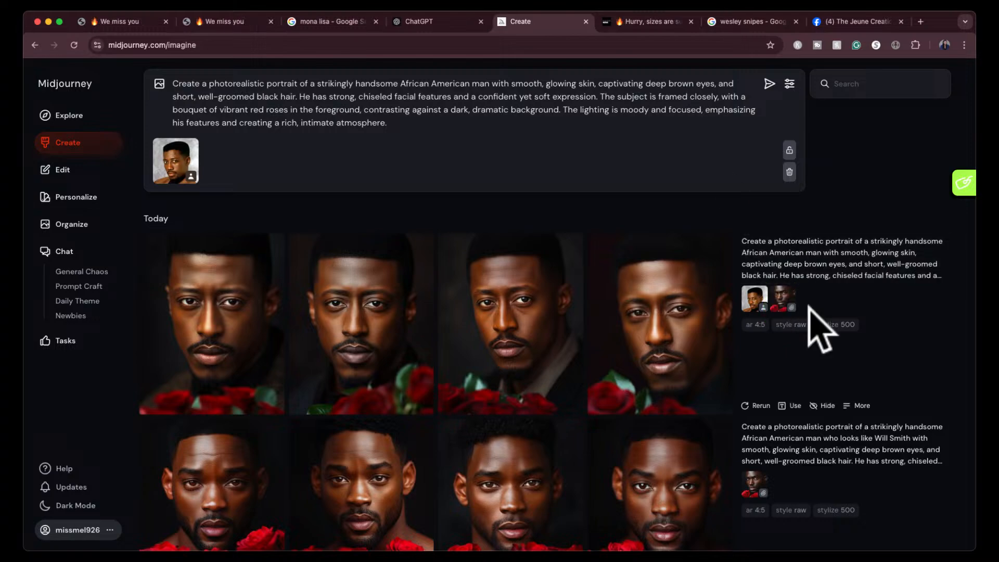
key(Return)
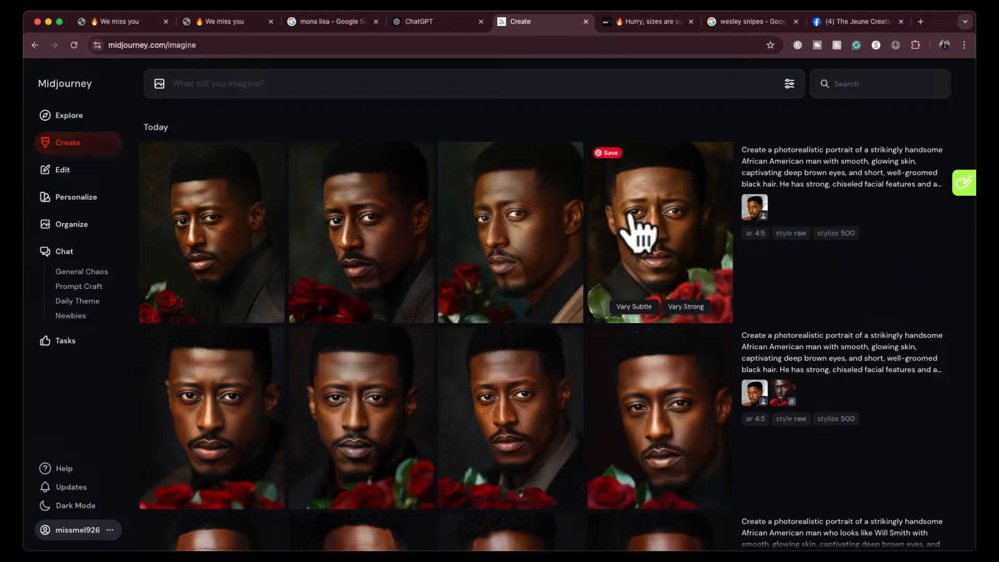
click(684, 206)
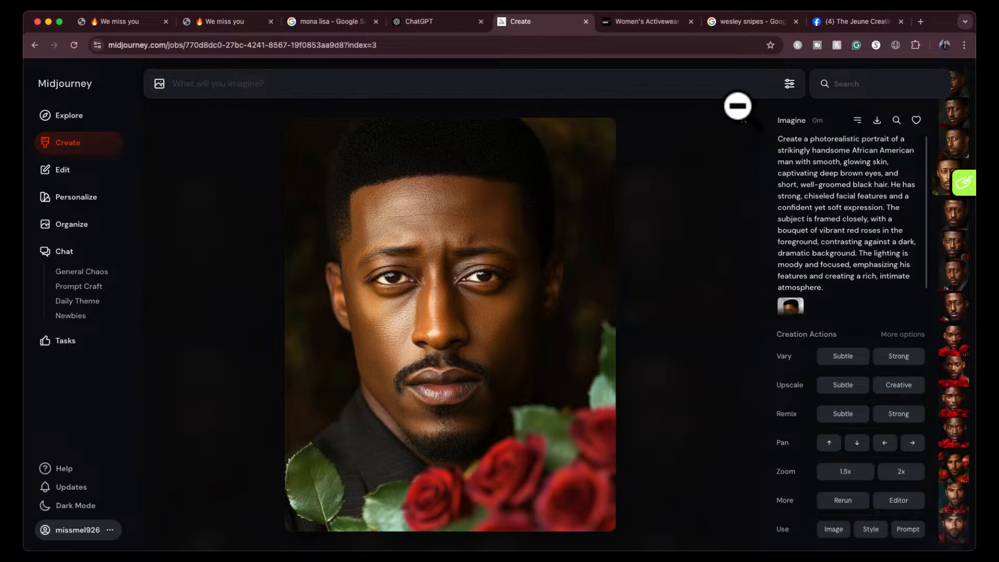
click(741, 115)
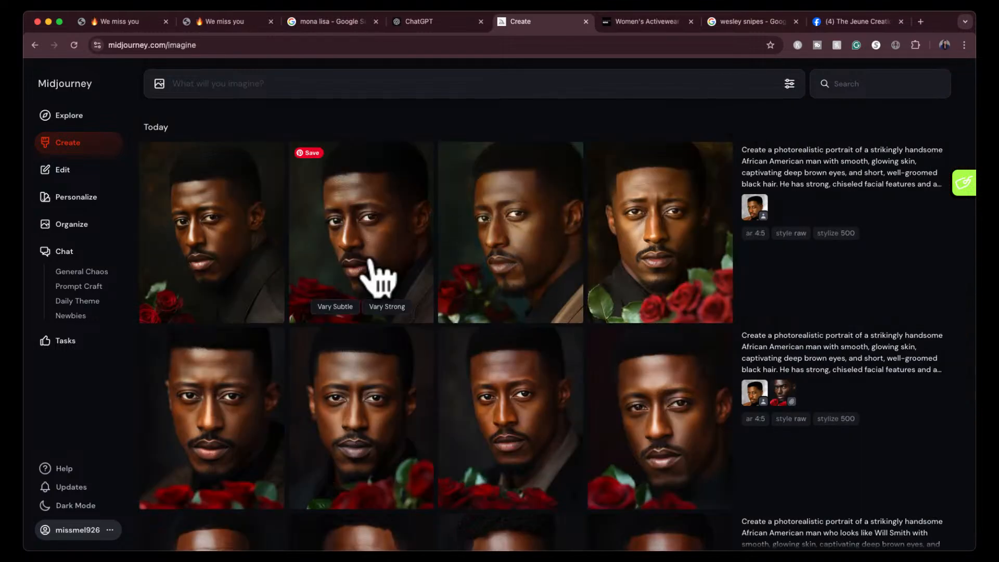
- Browse the random images in the Explore gallery for styles and subjects that could inspire other prompts
click(72, 115)
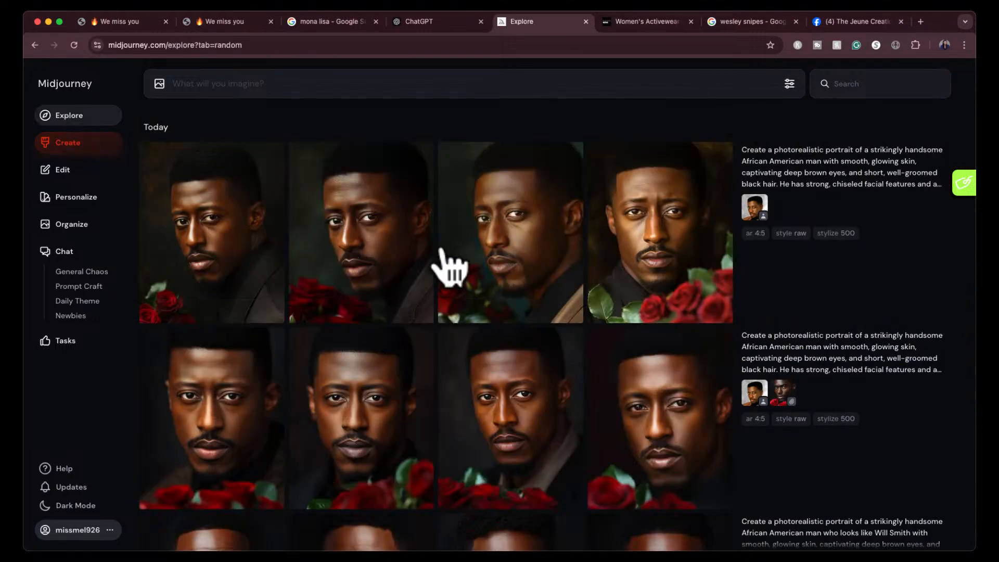
scroll(486, 411, down, 10)
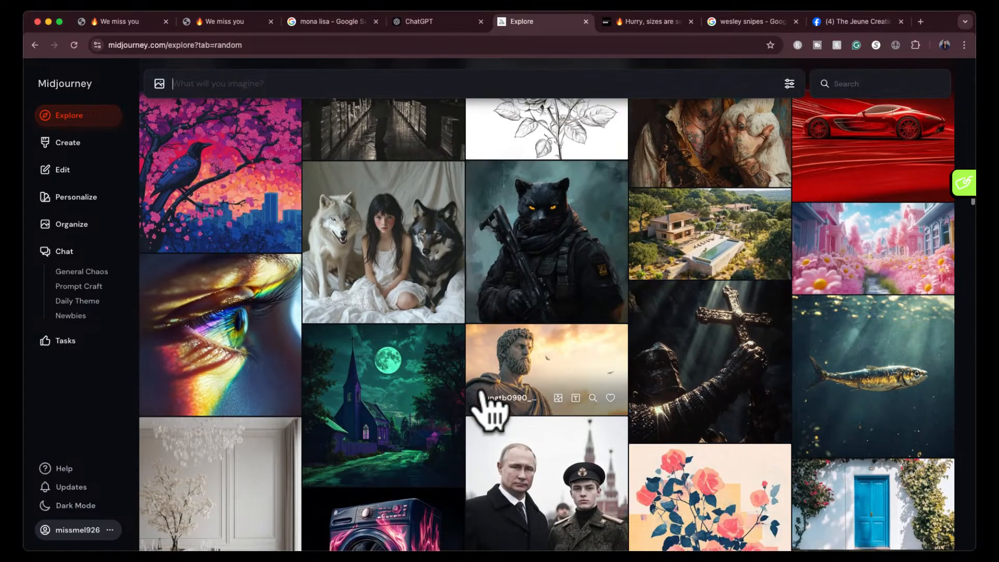
scroll(486, 411, down, 15)
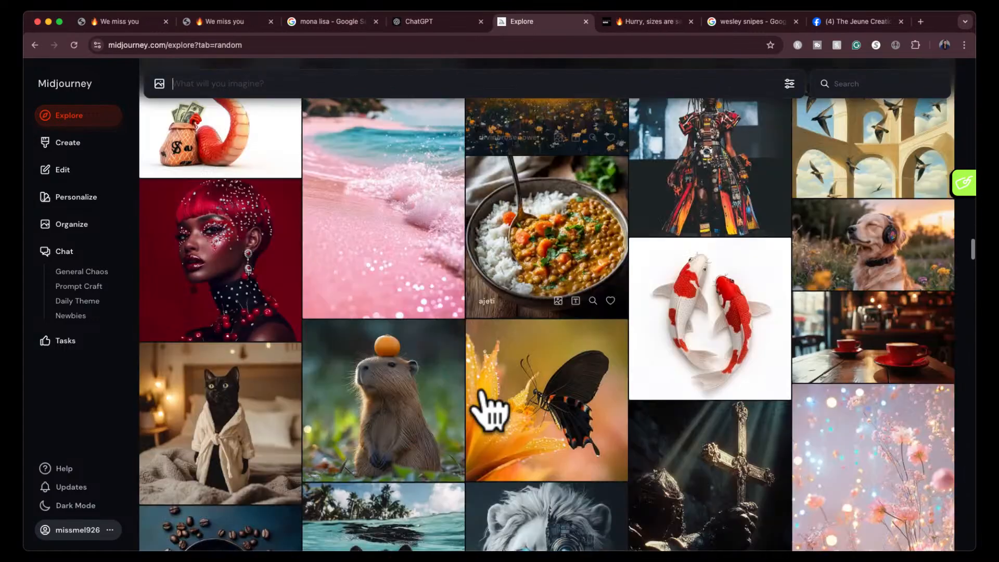
scroll(486, 411, down, 15)
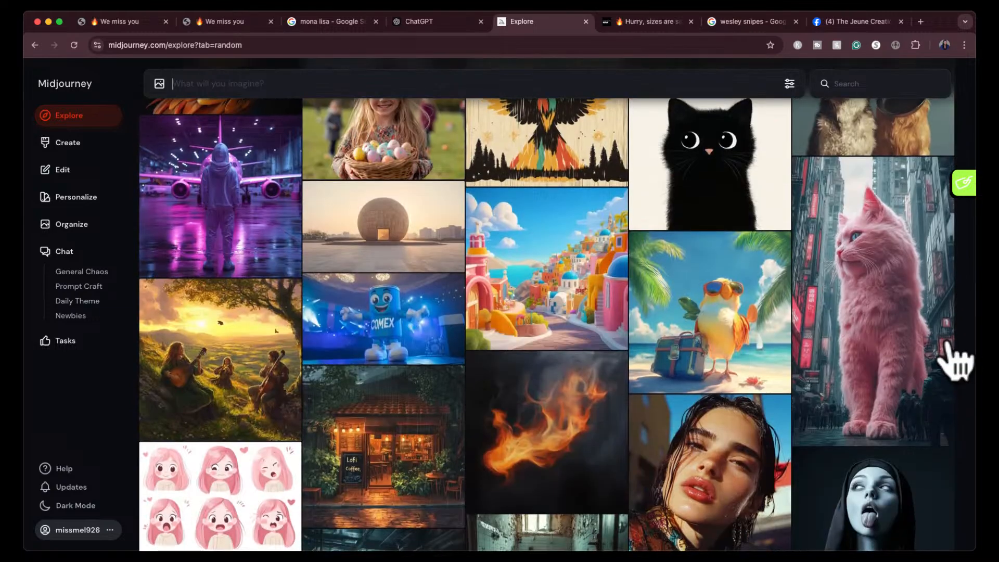
scroll(701, 401, down, 9)
scroll(700, 401, down, 3)
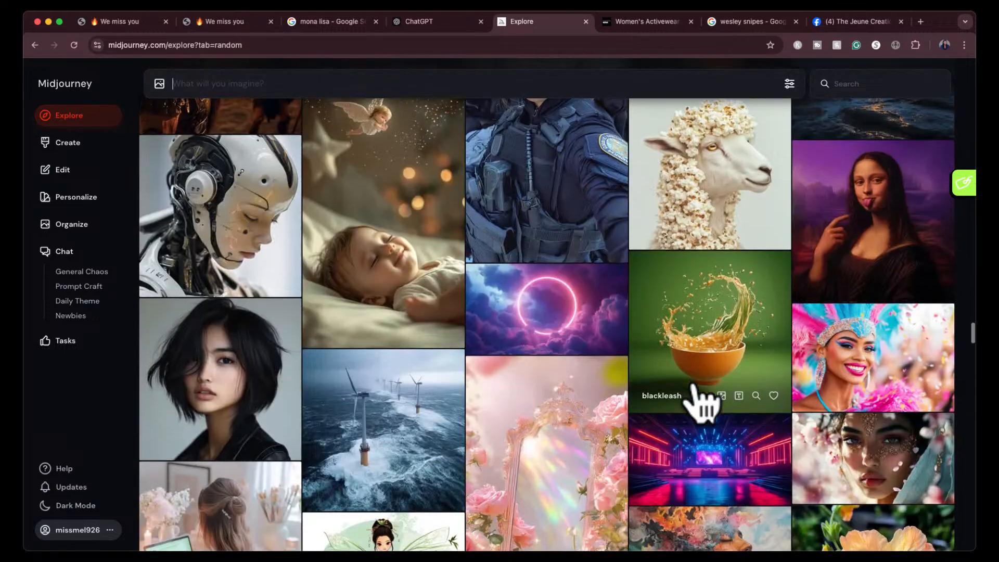
scroll(700, 401, down, 10)
scroll(700, 401, down, 14)
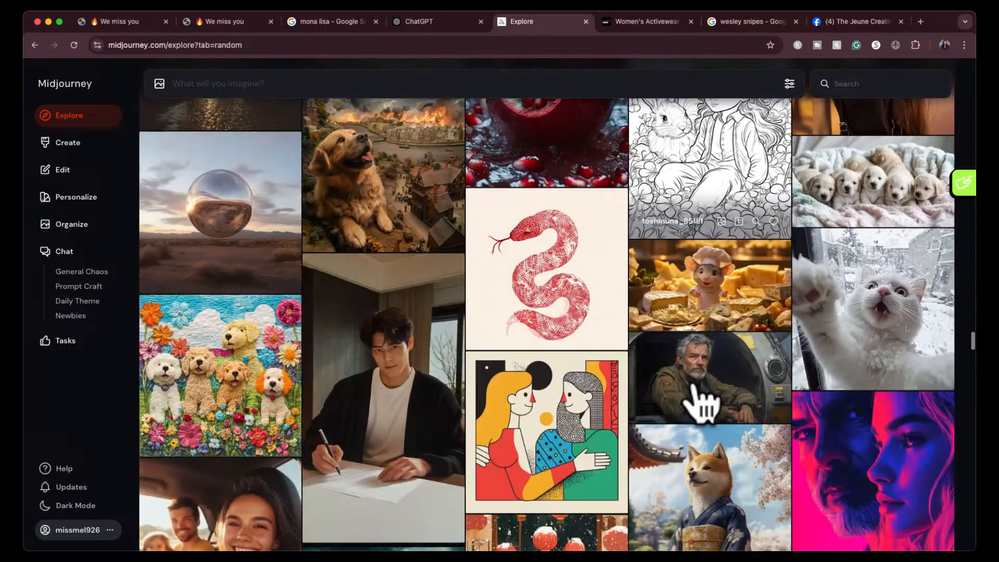
scroll(700, 401, down, 11)
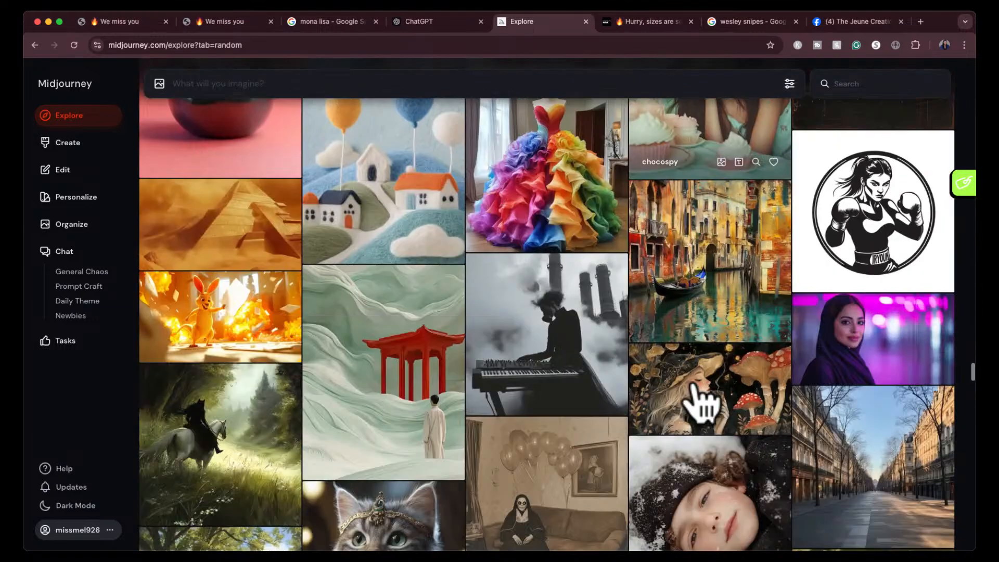
scroll(700, 401, down, 1)
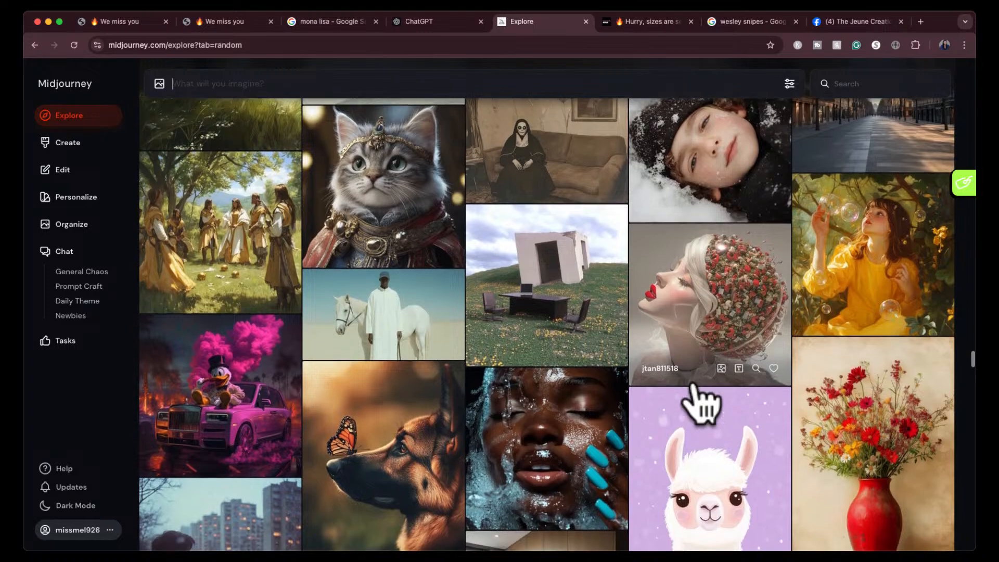
scroll(700, 402, down, 1)
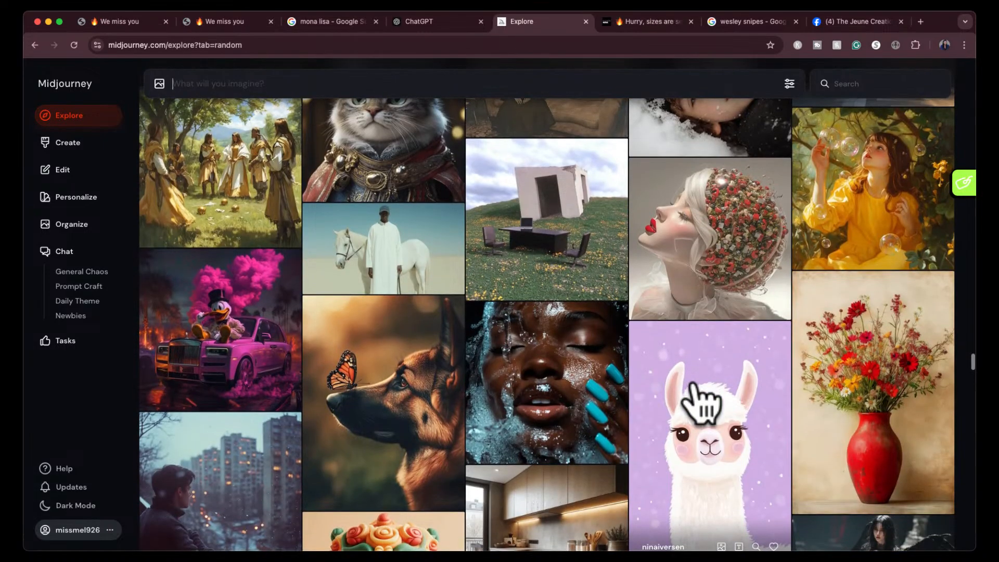
scroll(700, 401, down, 2)
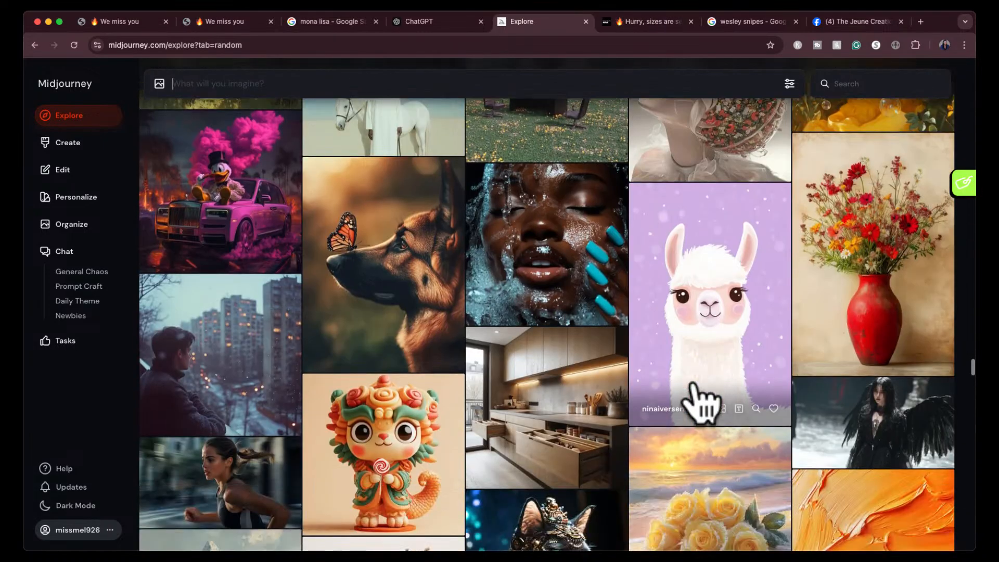
scroll(701, 402, down, 3)
scroll(700, 401, down, 3)
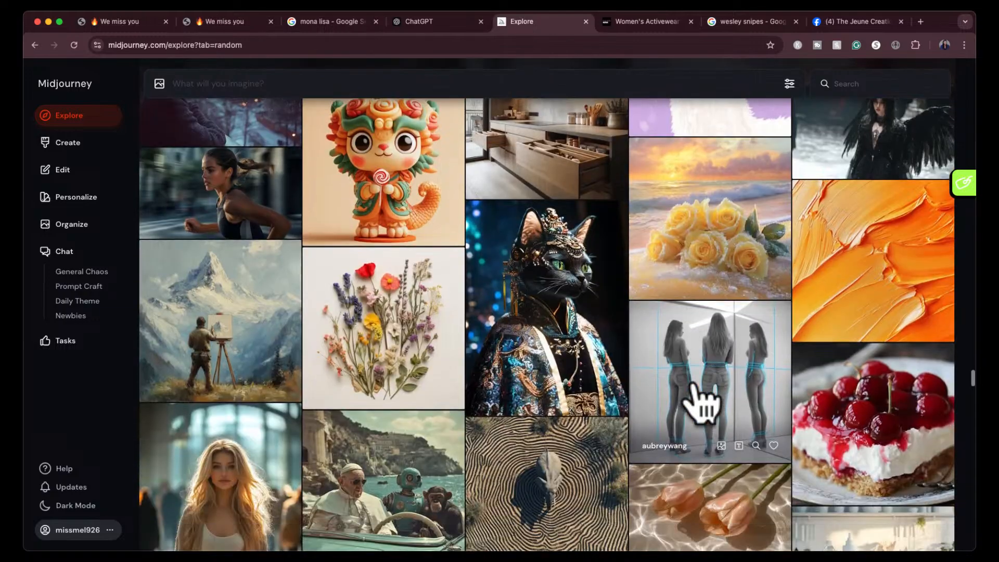
scroll(701, 401, down, 1)
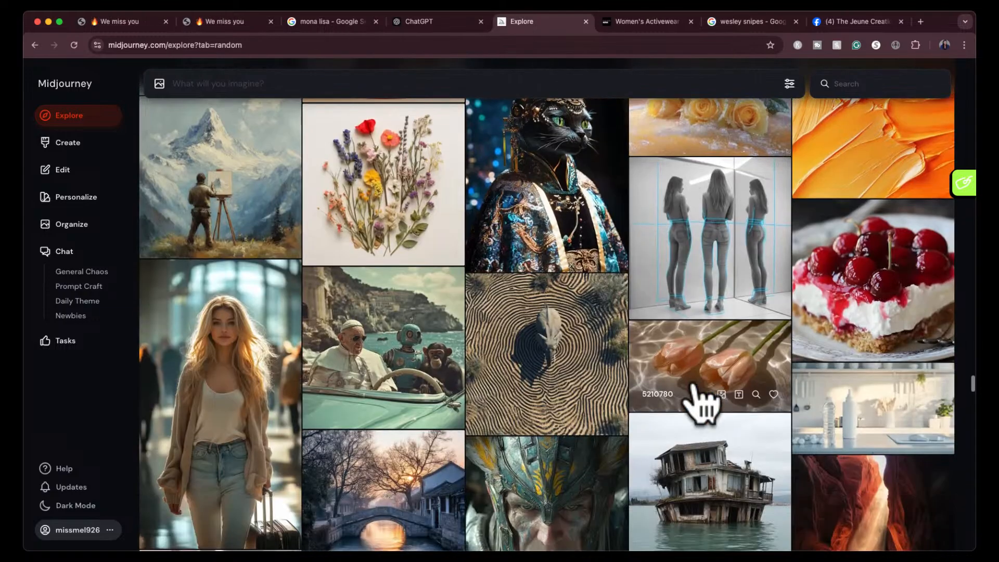
- Examine the fitting-room jeans image and its prompt at full size, then continue through the Explore gallery
click(706, 242)
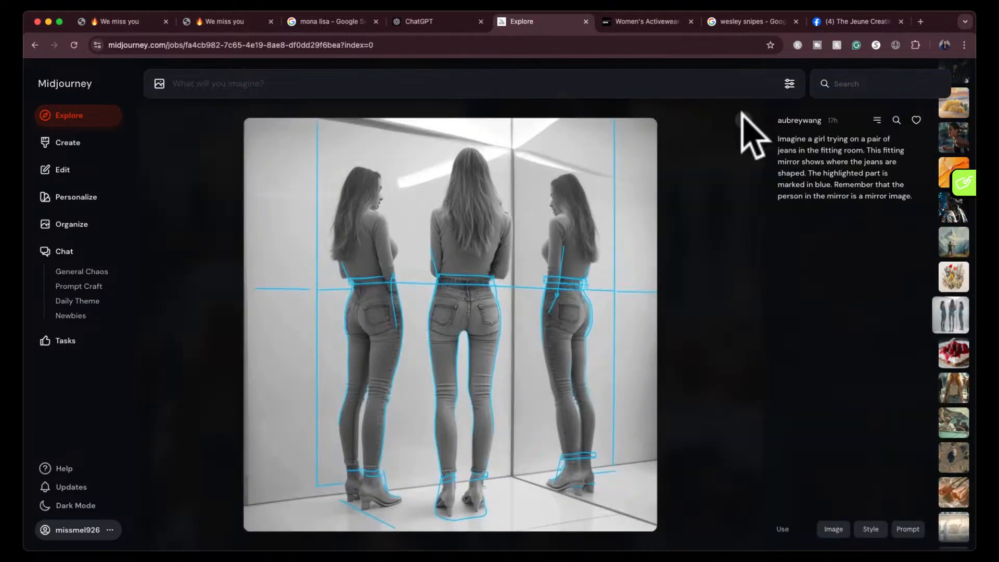
click(744, 120)
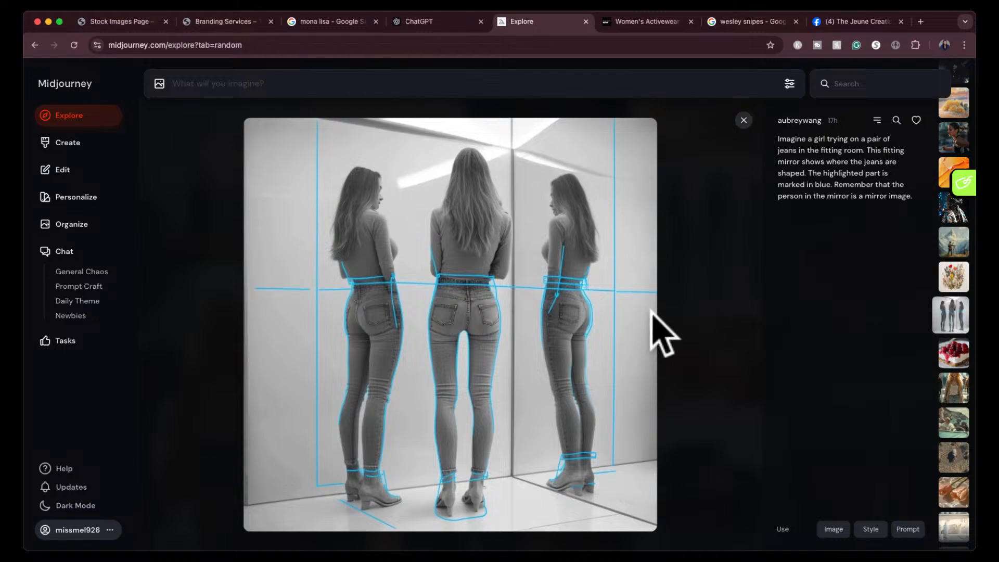
scroll(661, 335, down, 10)
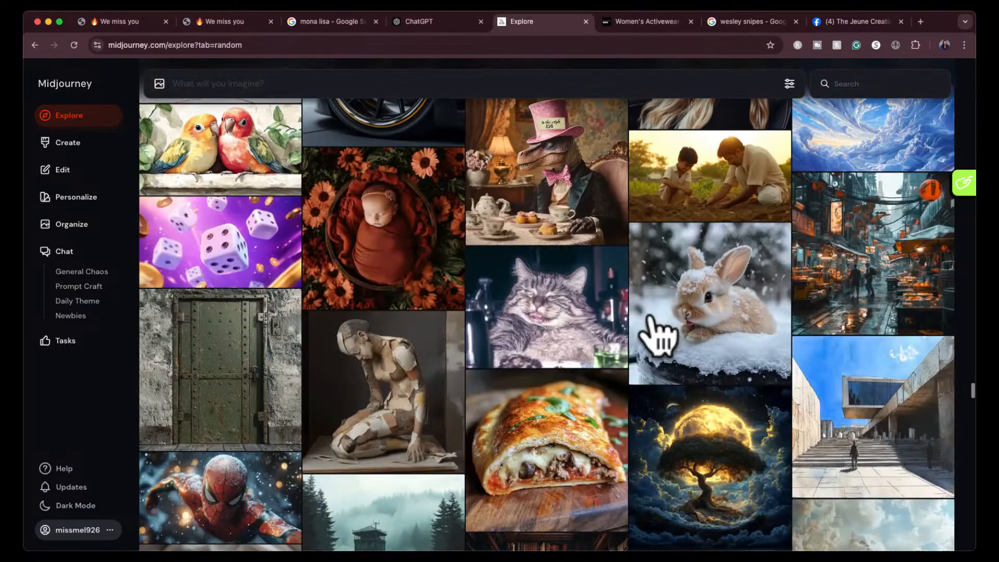
scroll(660, 336, down, 3)
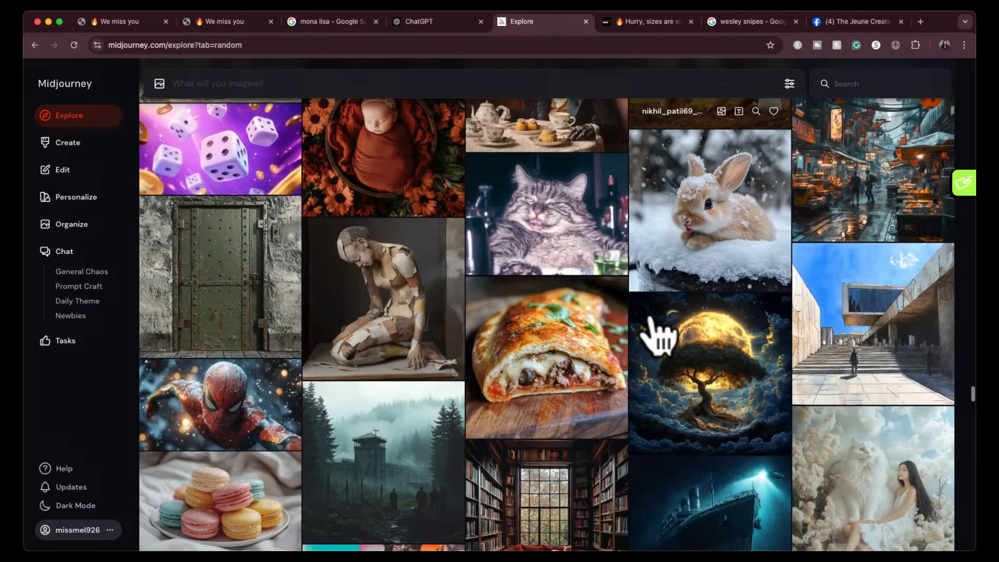
scroll(658, 337, down, 6)
- Switch to the ChatGPT conversation and send the request "write all of the propts in a list"
key(ctrl+shift+Tab)
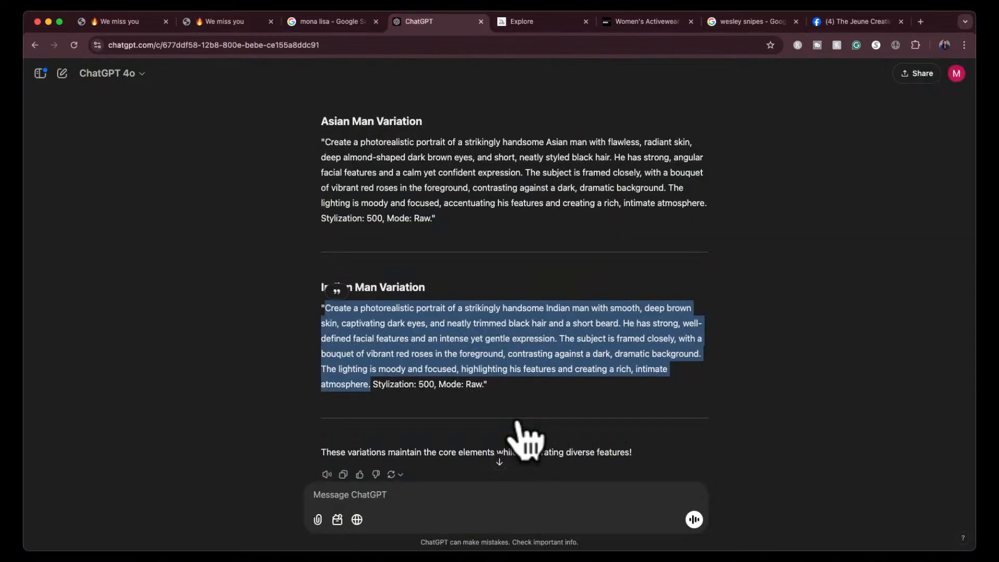
click(499, 463)
click(500, 494)
text(wr)
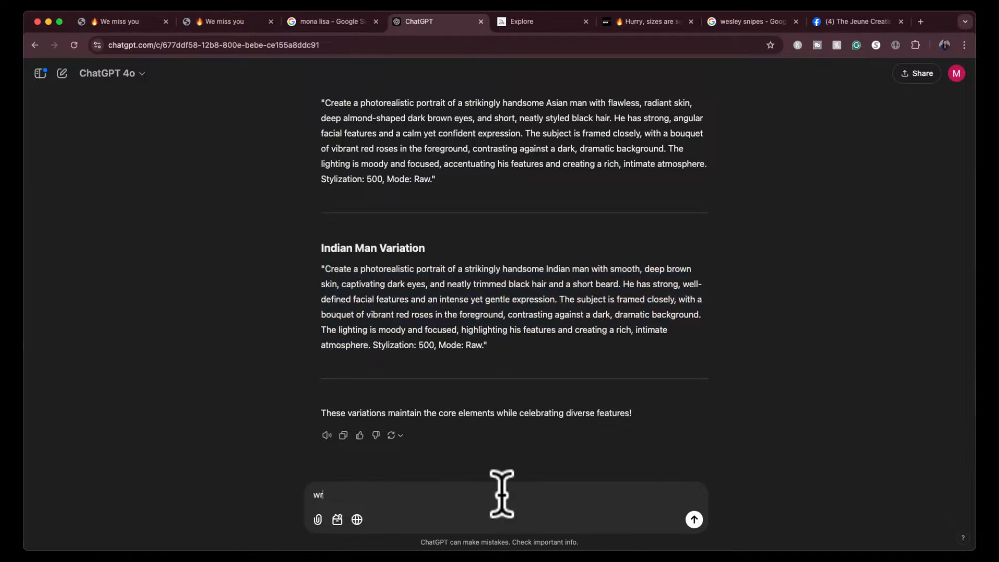
text(ite t)
text(he prompt)
key(BackSpace)
key(BackSpace)
key(BackSpace)
key(BackSpace)
key(BackSpace)
key(BackSpace)
key(BackSpace)
key(BackSpace)
text(all of the propts in a list)
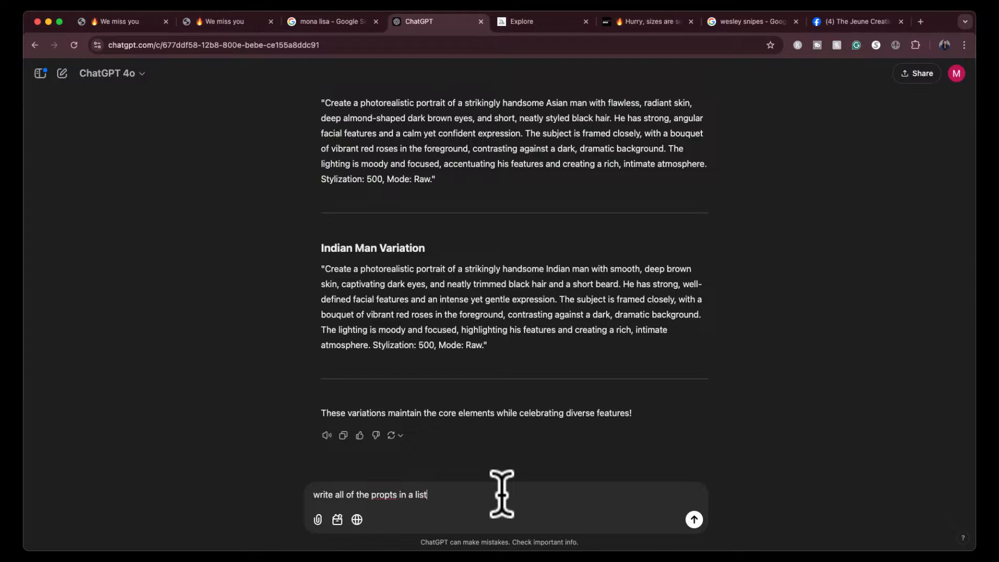
key(Return)
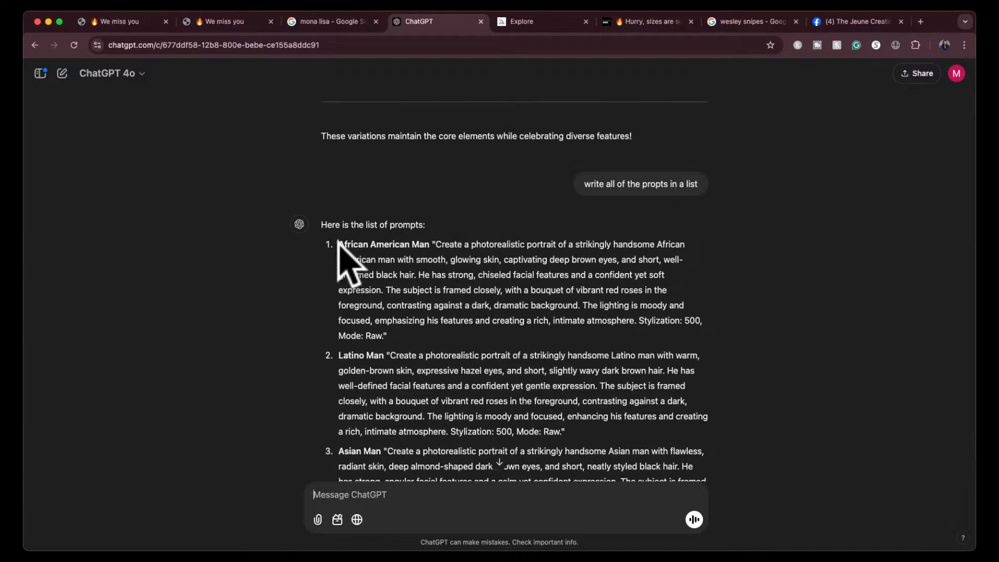
- Select the four listed prompts from African American Man through Indian Man in the reply
drag(337, 243, 610, 404)
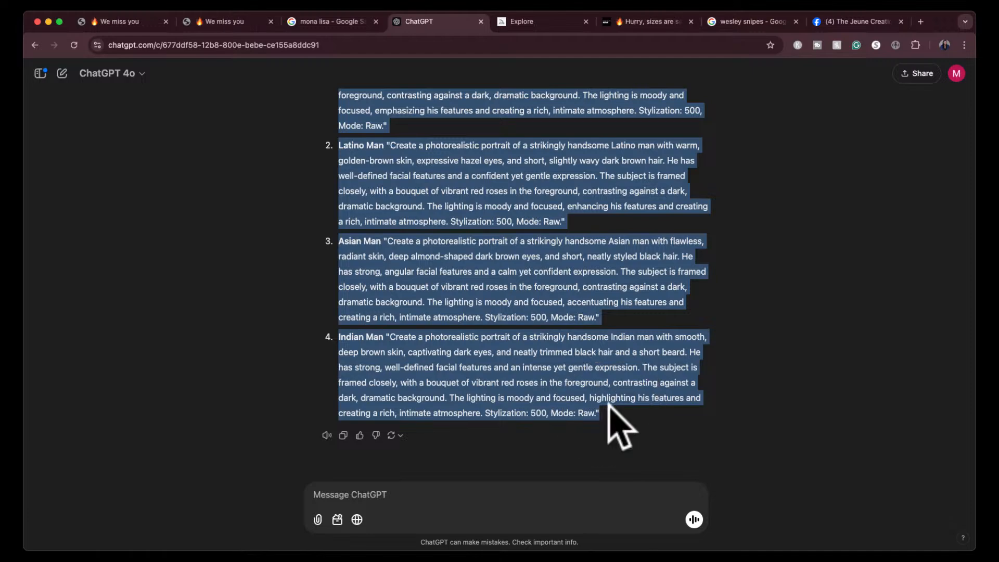
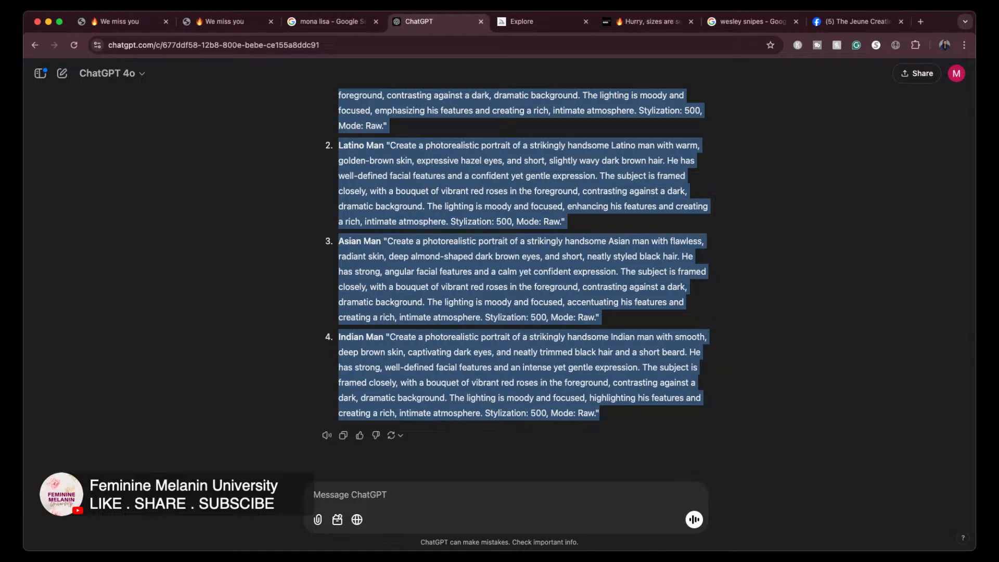
- Switch to the Facebook group and start a new post headed "Final Part of the Midjourney Prompts from Tonights LIVE Session"
click(846, 22)
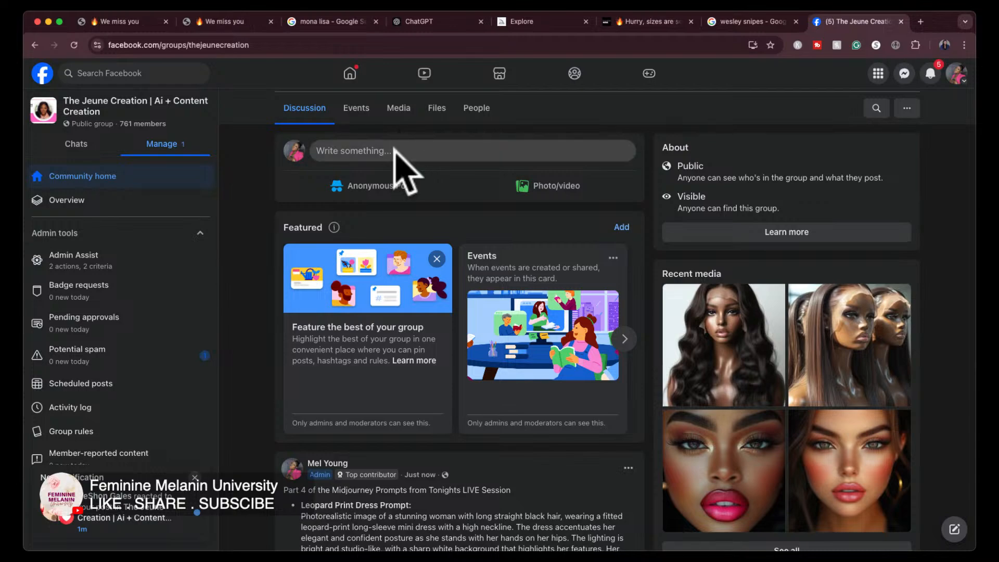
click(394, 151)
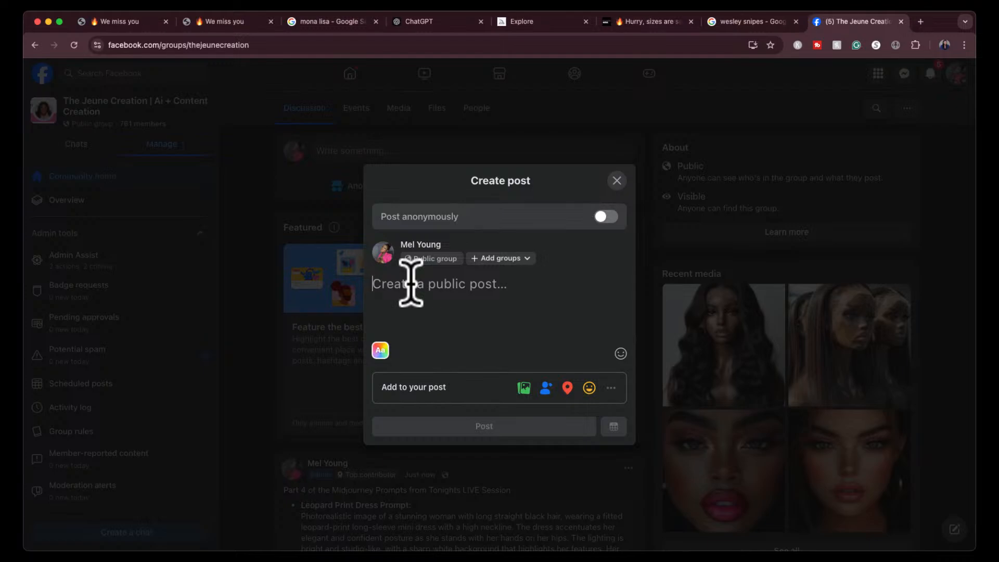
text(LA)
key(BackSpace)
key(BackSpace)
text(G)
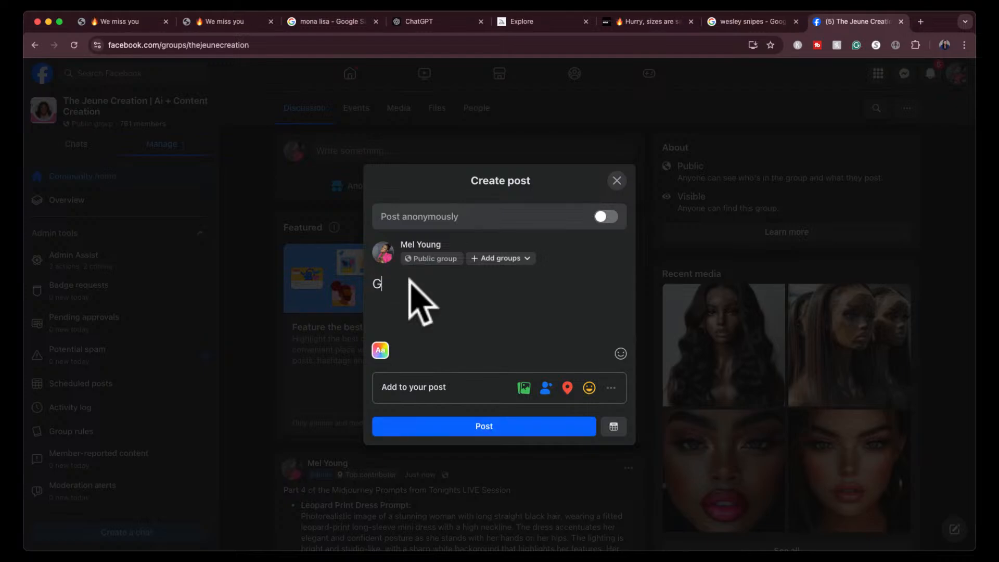
key(BackSpace)
text(Final Part of the Midjourn)
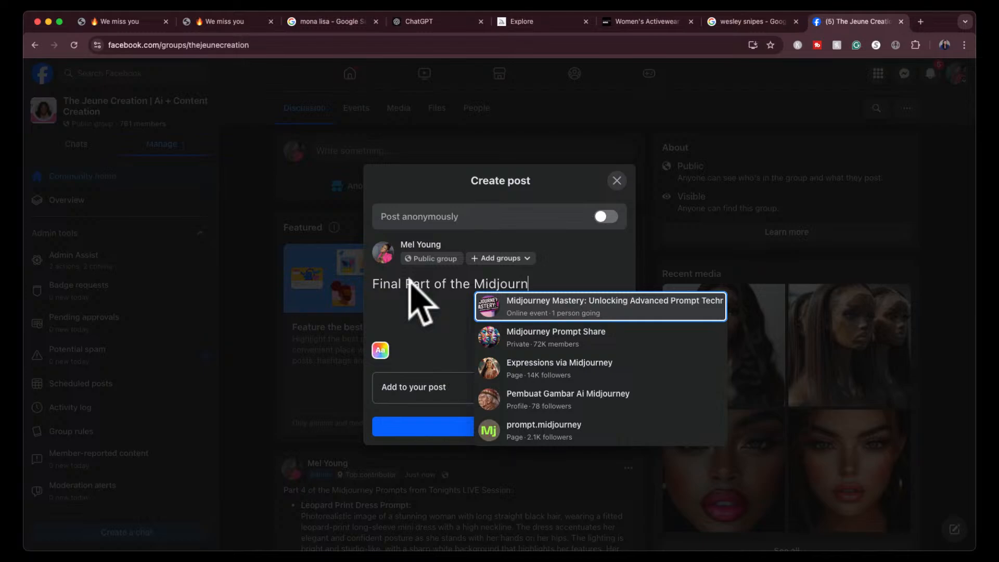
text(ey P)
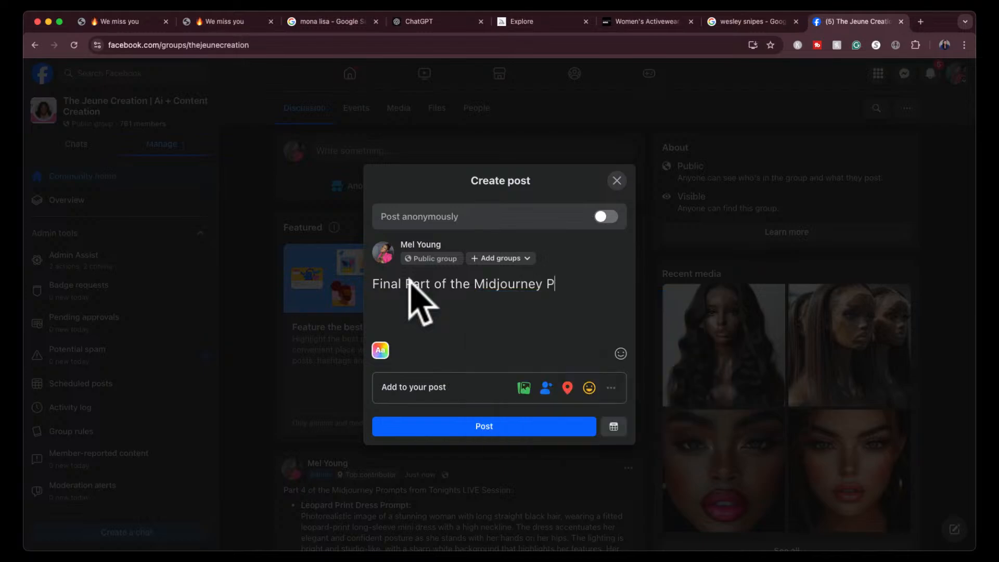
text(Rompts)
key(BackSpace)
key(BackSpace)
key(BackSpace)
key(BackSpace)
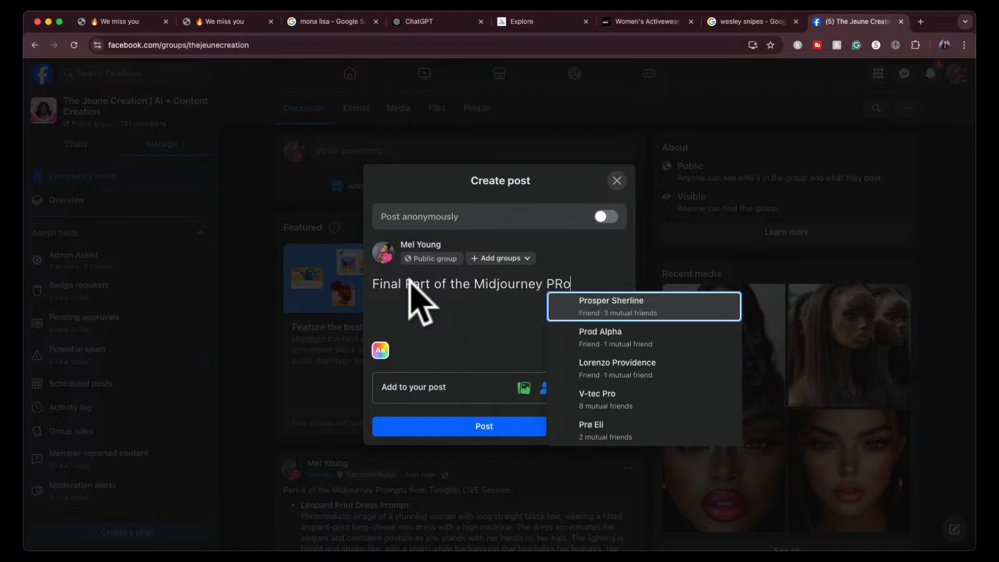
key(BackSpace)
key(BackSpace)
text(rompts fro)
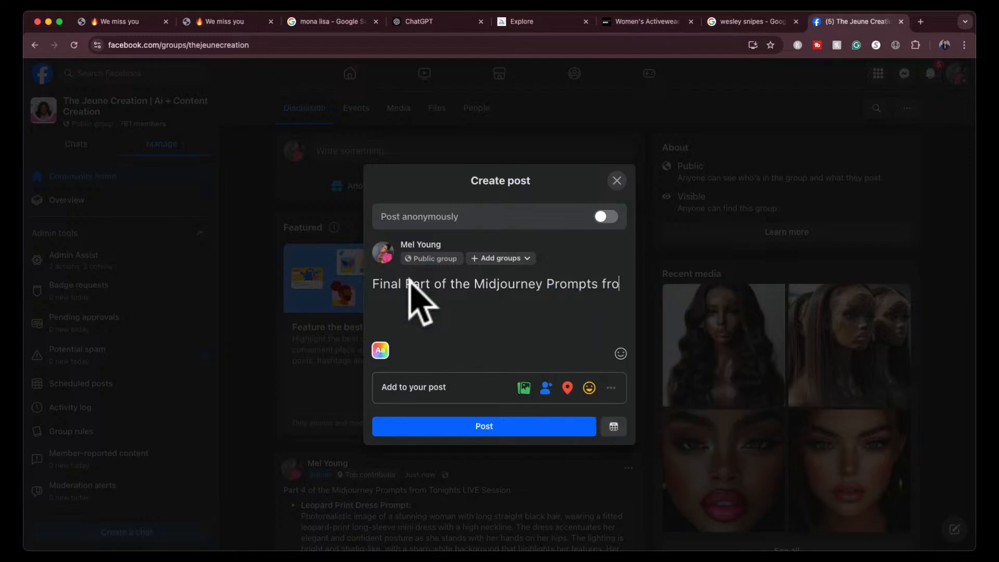
text(m Tonight)
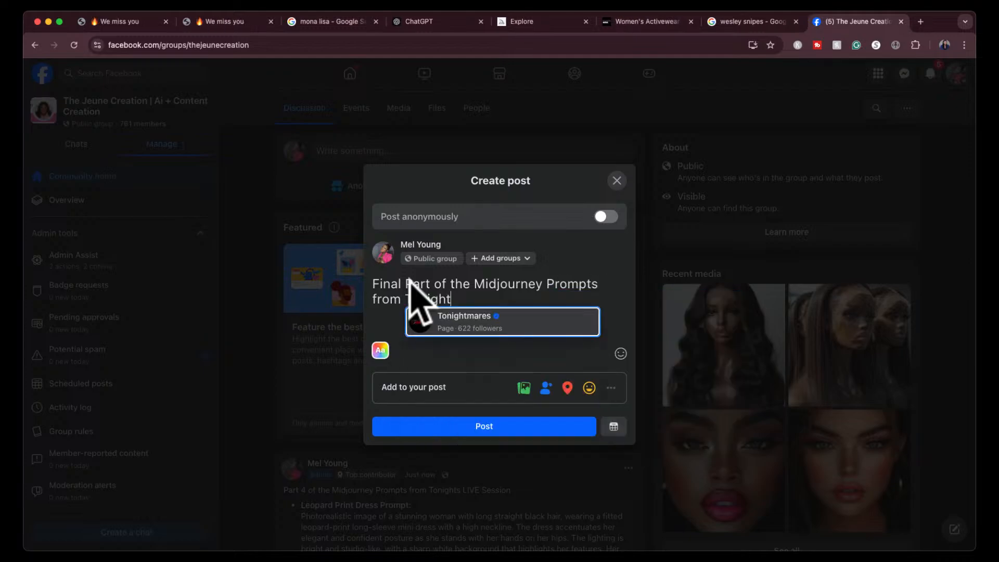
text(s L)
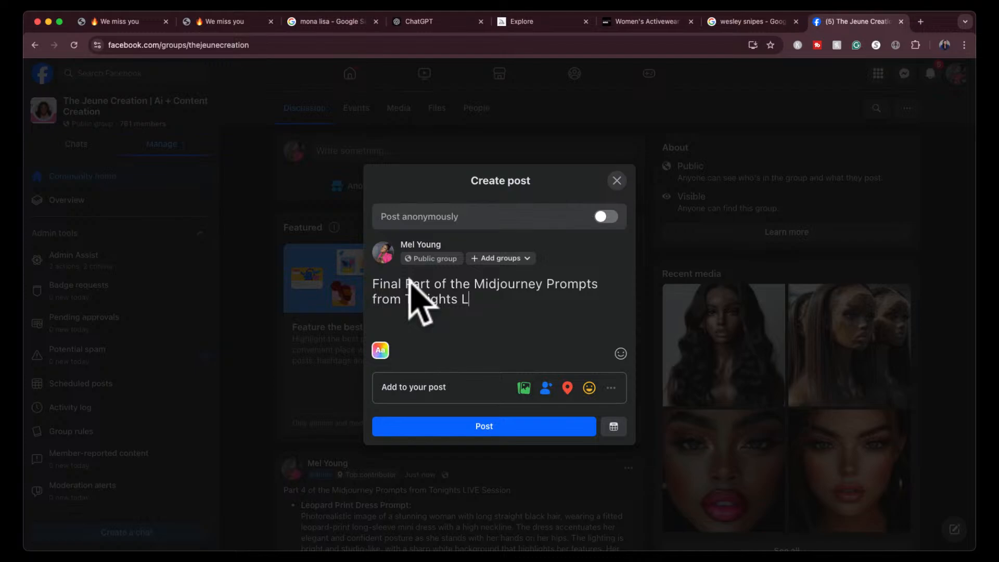
text(IVE Session)
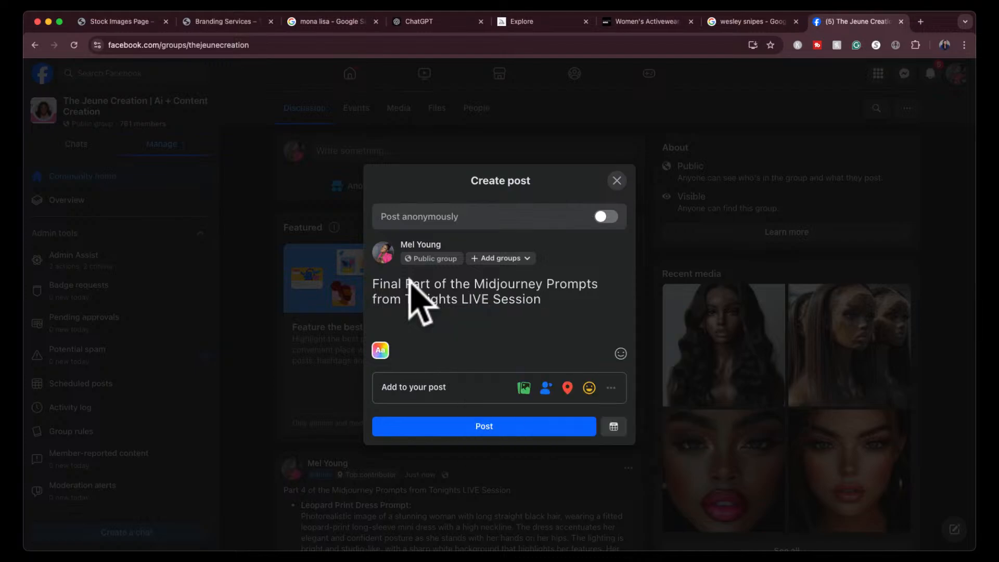
key(Return)
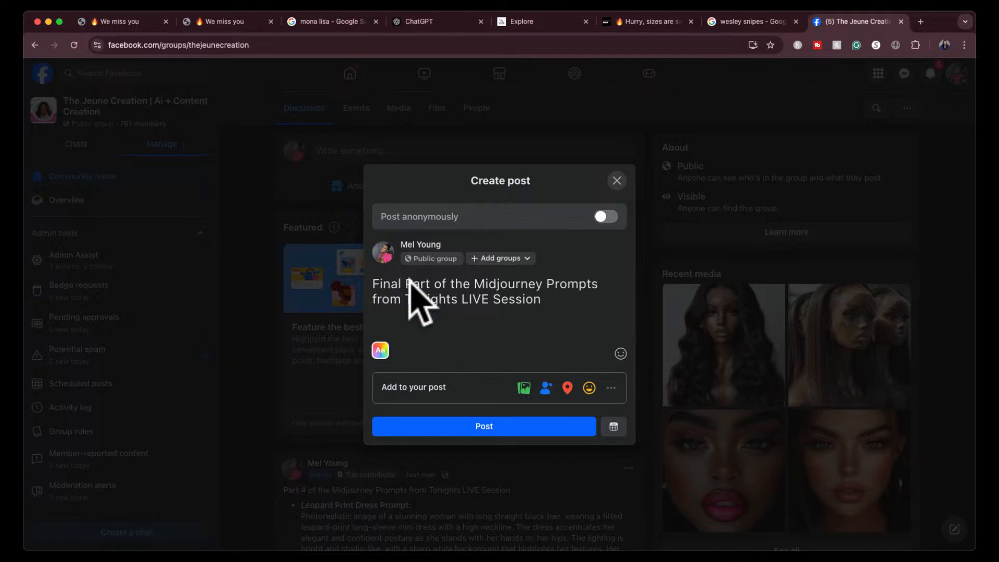
- Paste the four copied prompts from African American Man through Indian Man beneath the heading and publish the post
key(super+v)
scroll(469, 312, down, 5)
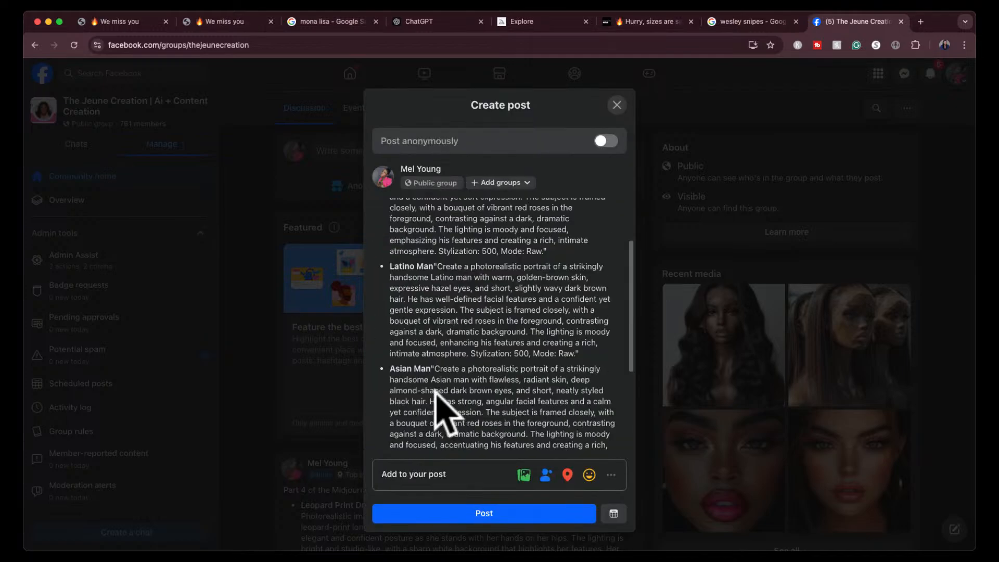
scroll(439, 404, down, 3)
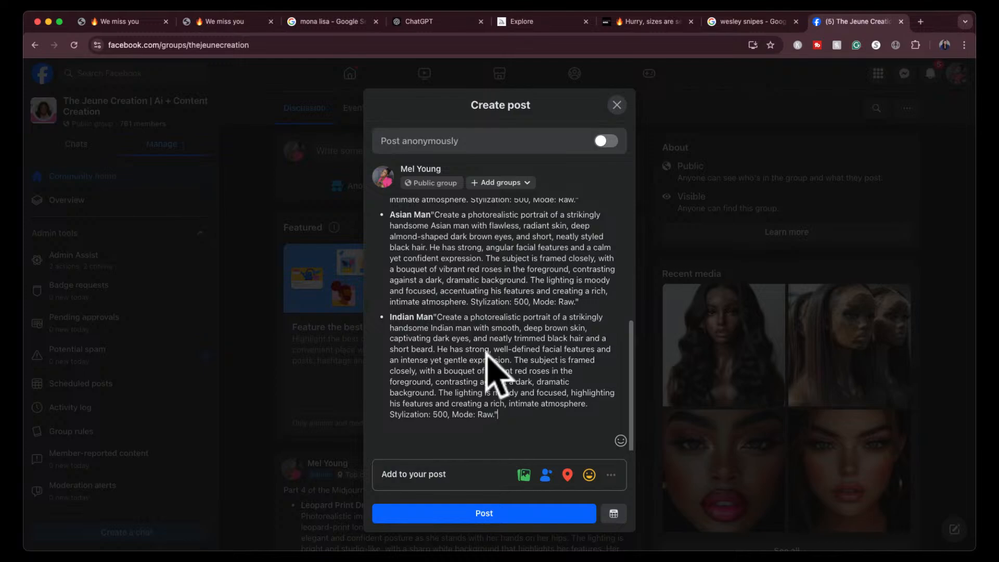
click(473, 513)
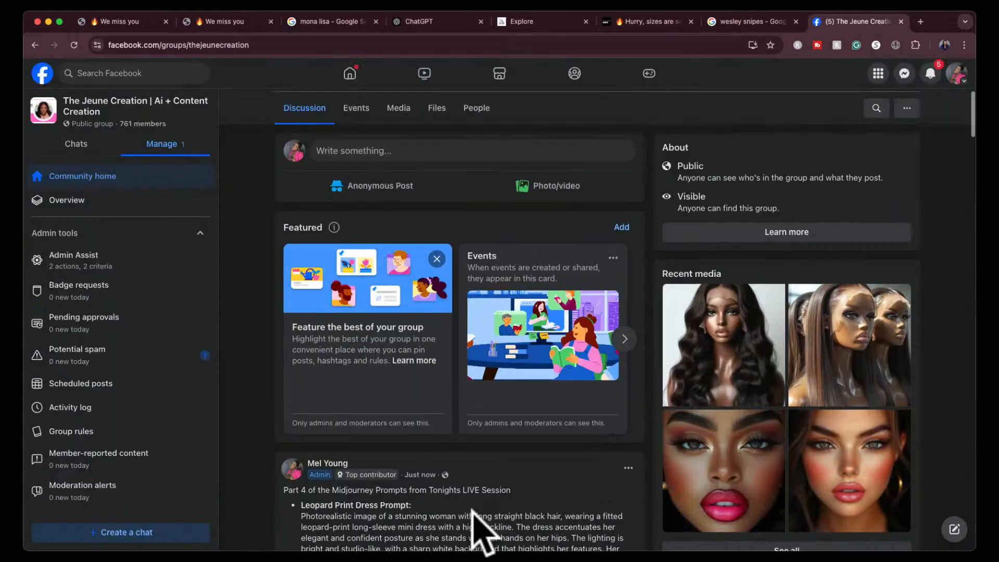
- Review the prompt posts in the group feed, from the Final Part down to the end of Part 1
scroll(474, 514, down, 5)
scroll(473, 514, down, 2)
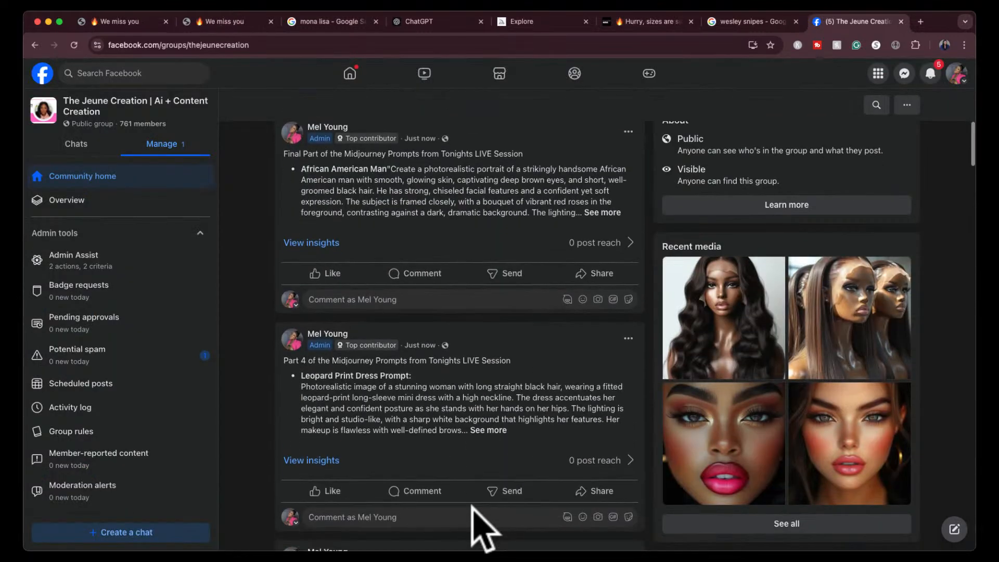
scroll(451, 195, up, 1)
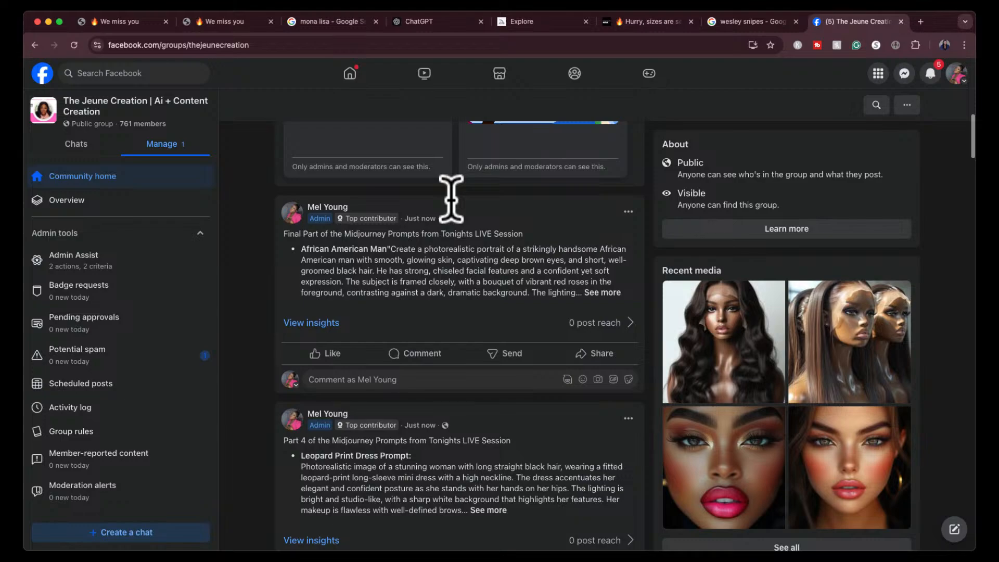
scroll(458, 213, down, 5)
scroll(469, 218, down, 10)
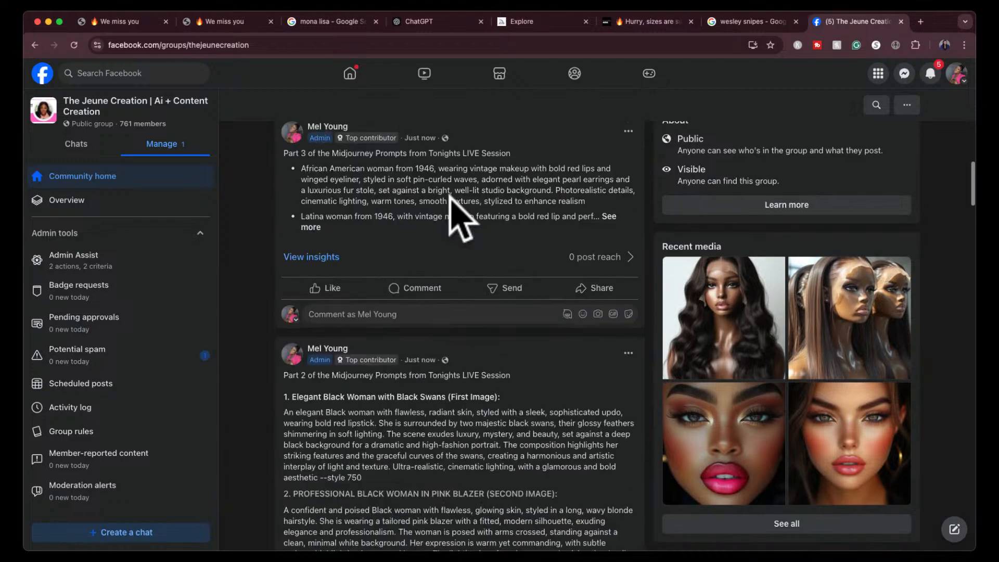
scroll(452, 224, up, 15)
scroll(450, 198, up, 3)
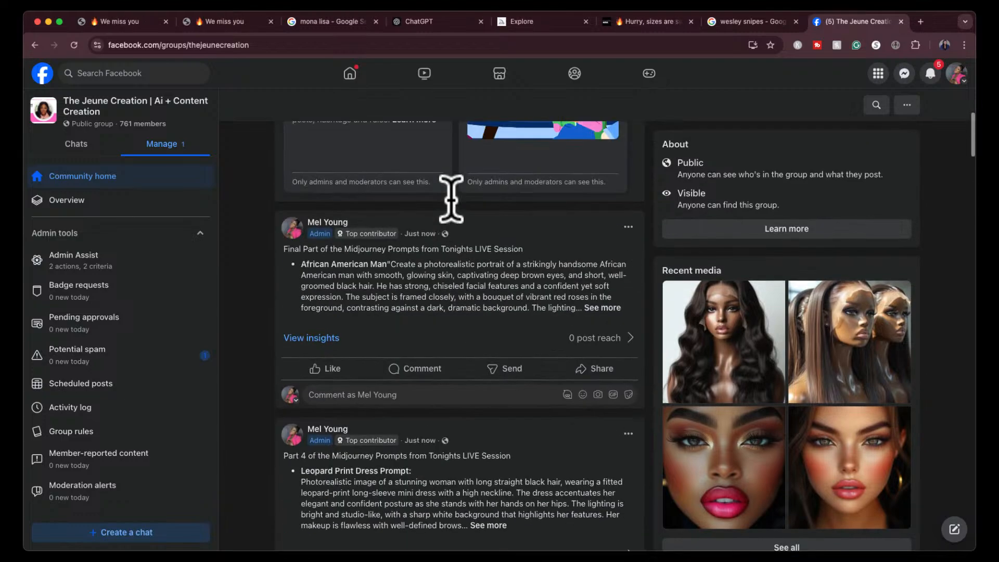
scroll(450, 198, down, 12)
scroll(450, 195, down, 15)
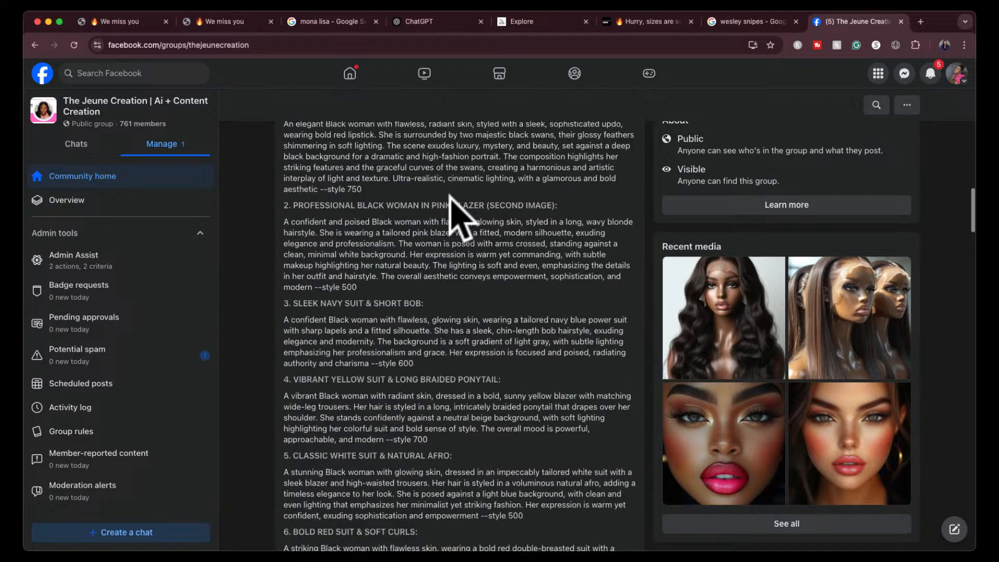
scroll(458, 219, down, 5)
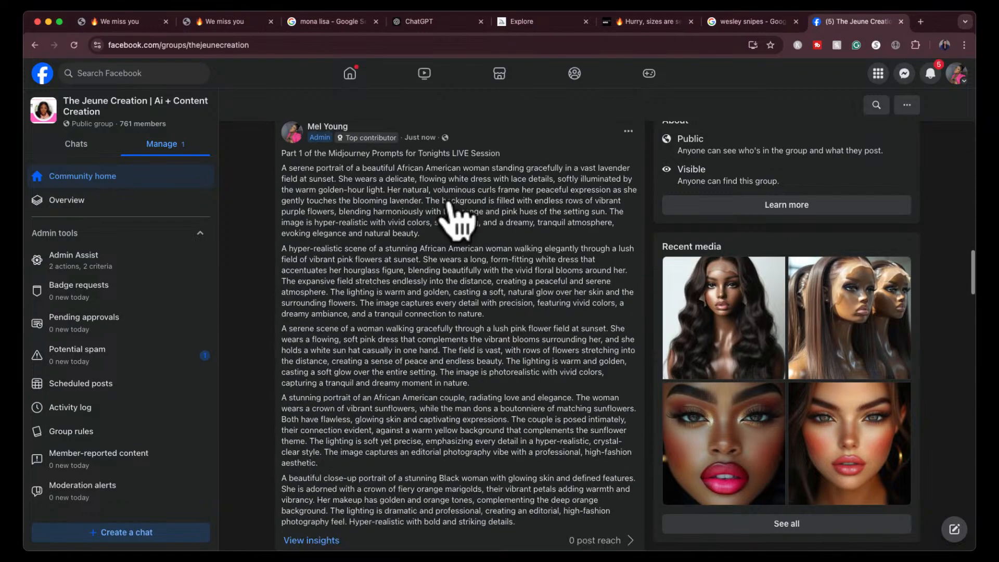
scroll(396, 286, up, 3)
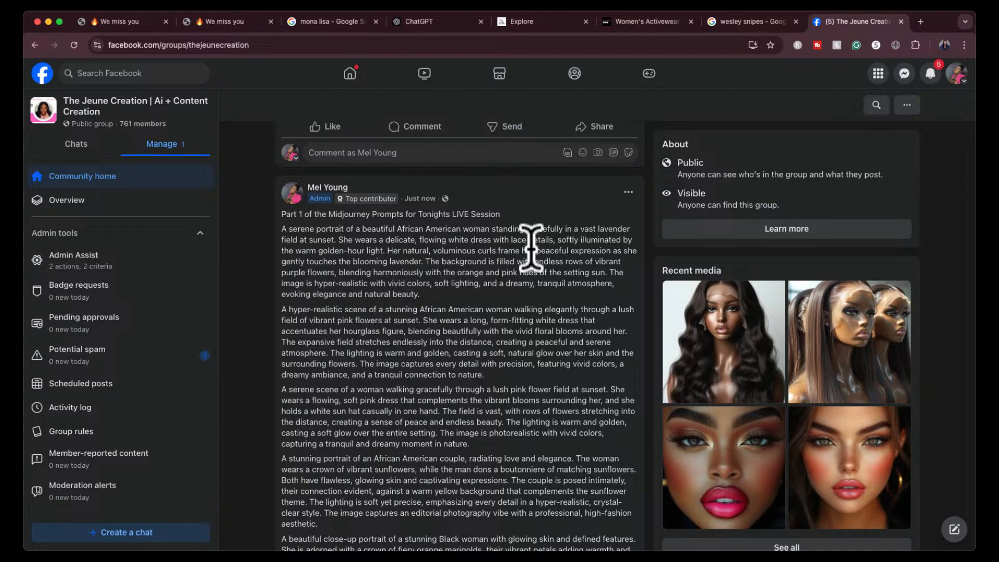
scroll(479, 281, down, 5)
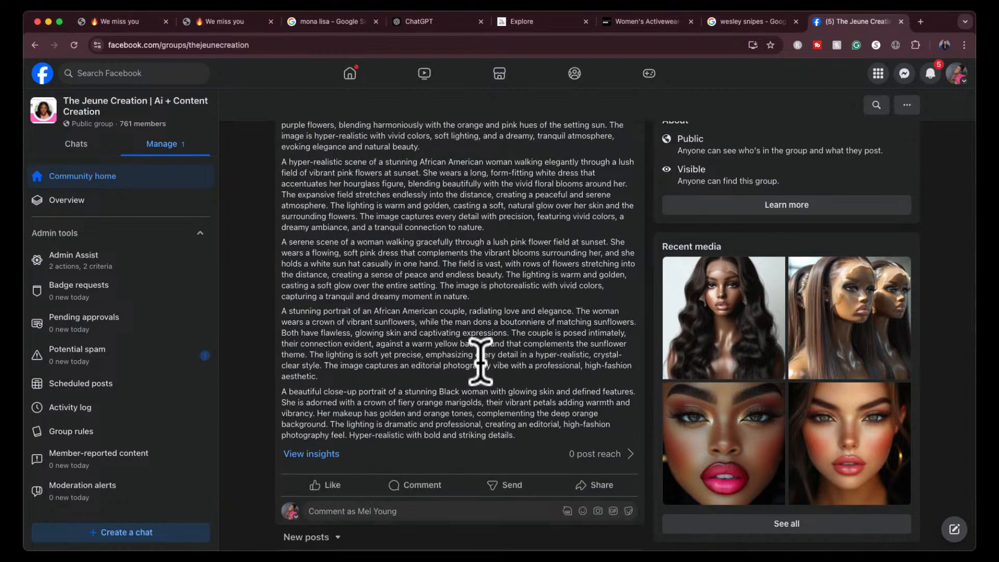
- Expand the full text of the Part 3 post and examine the prompts in Parts 2 and 3
scroll(480, 362, up, 8)
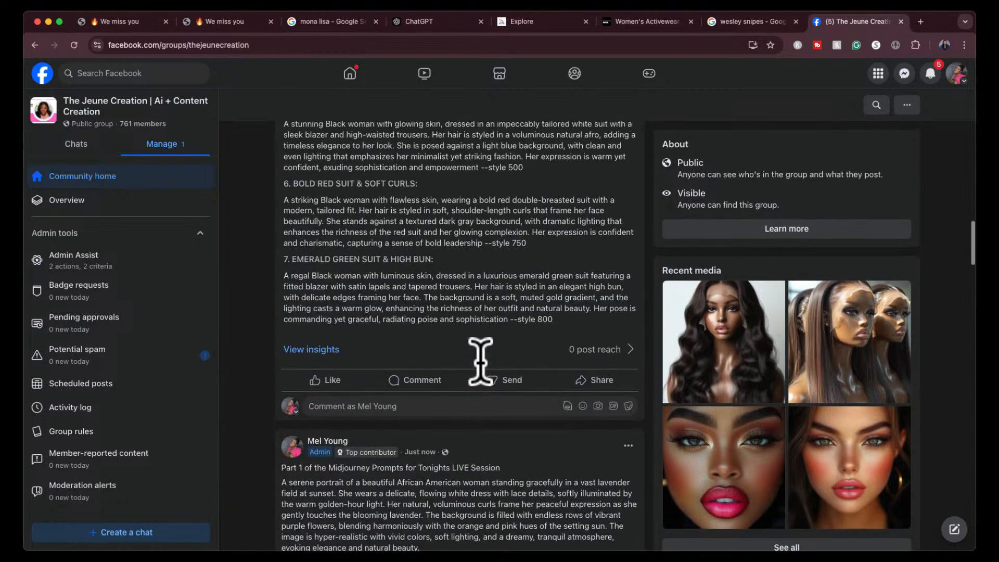
scroll(480, 361, up, 4)
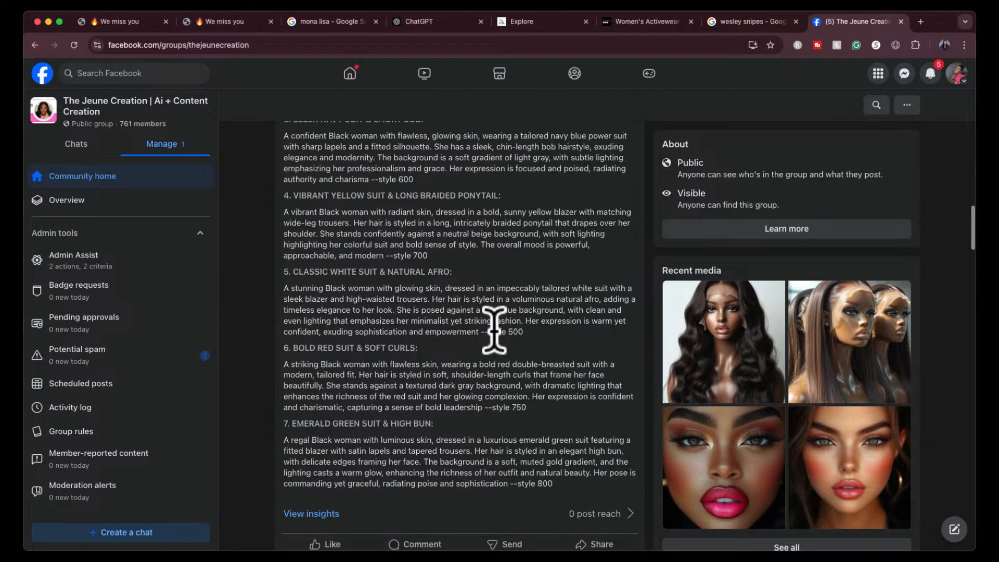
scroll(493, 328, up, 4)
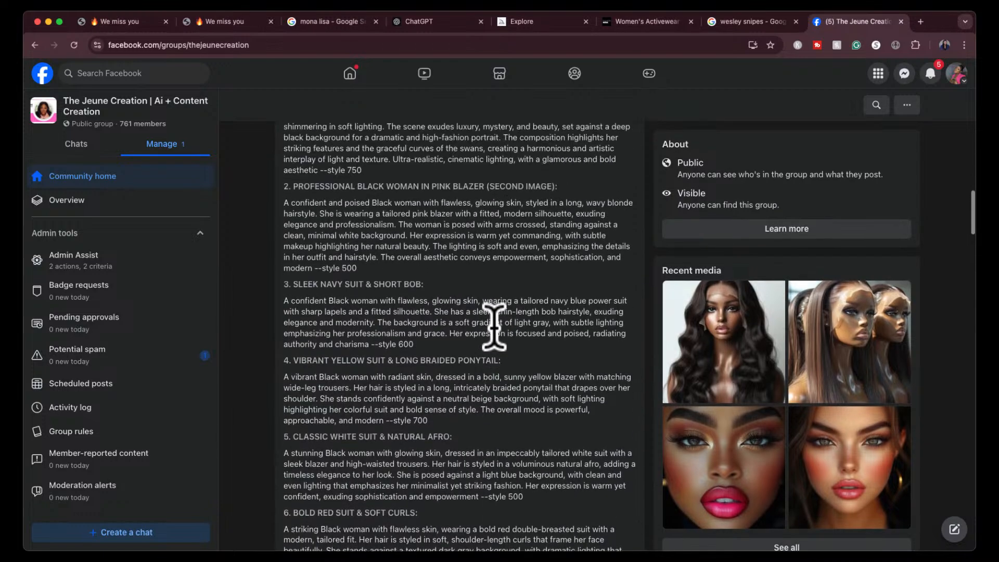
scroll(493, 329, up, 1)
scroll(493, 328, up, 1)
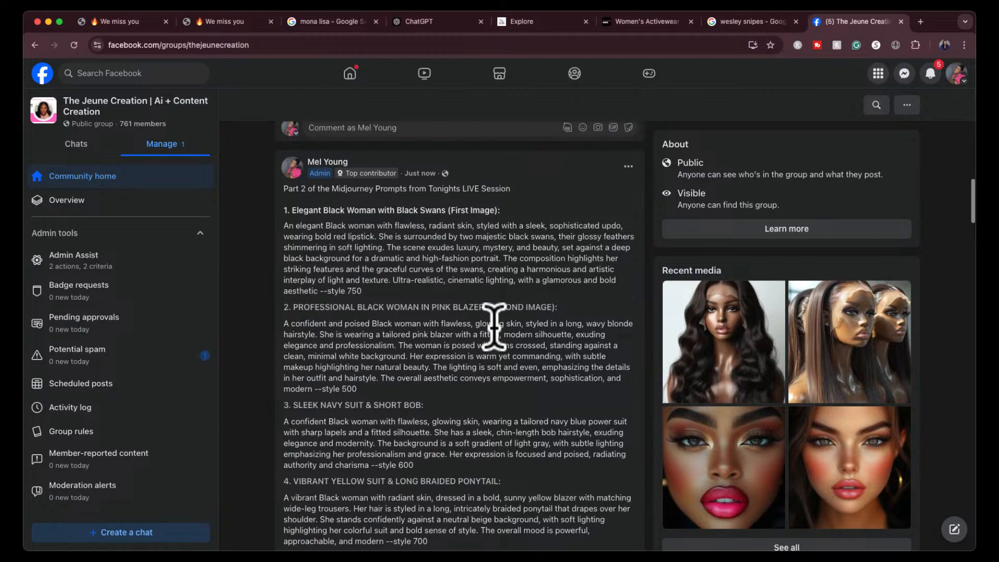
scroll(493, 329, up, 7)
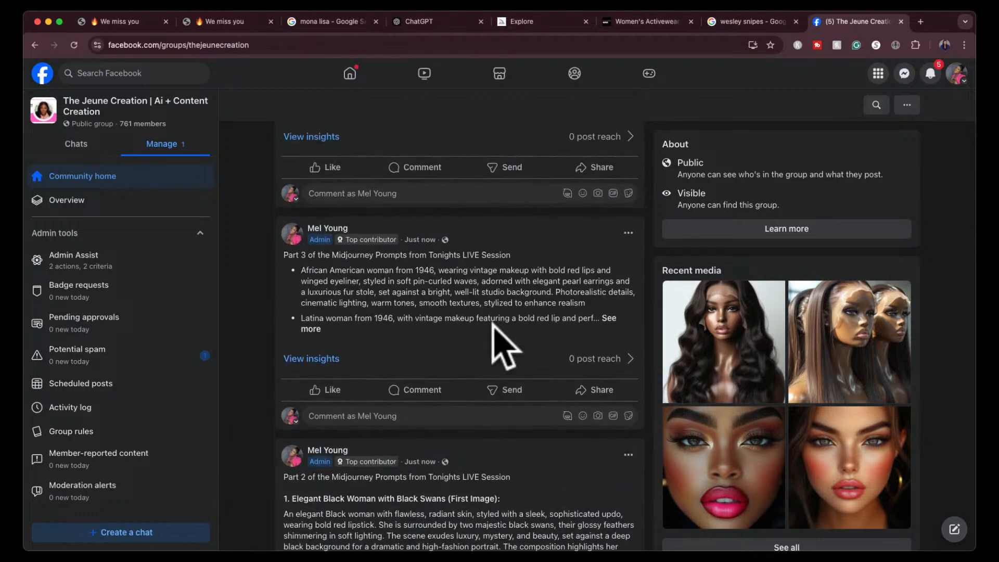
click(312, 329)
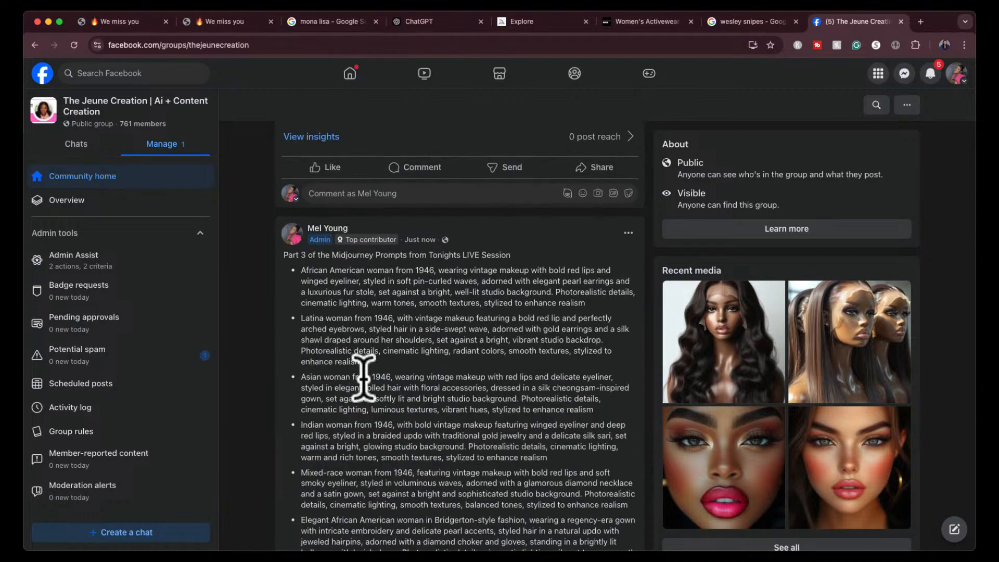
scroll(363, 376, down, 15)
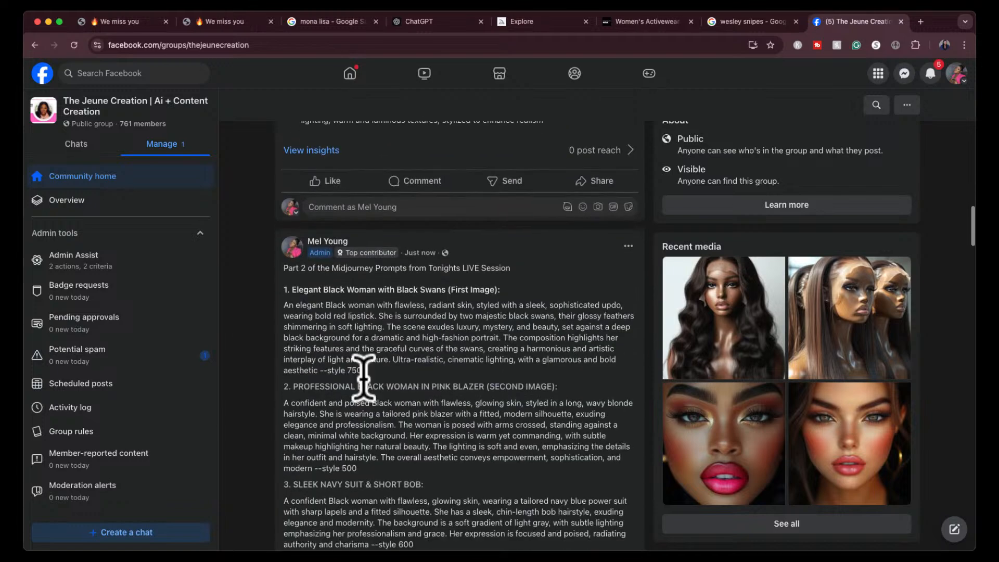
scroll(363, 378, down, 1)
scroll(363, 376, down, 1)
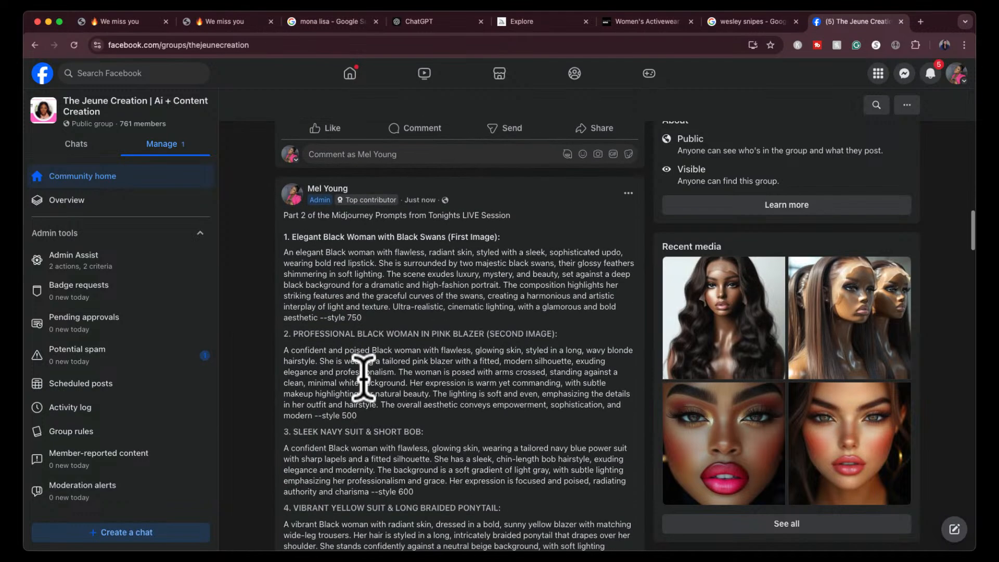
scroll(363, 375, down, 1)
scroll(363, 376, down, 1)
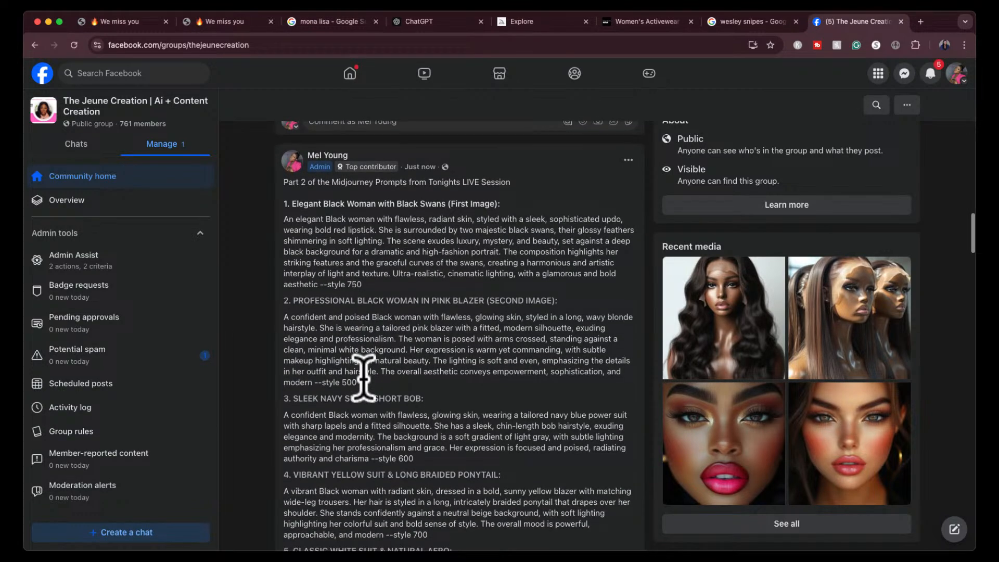
scroll(363, 376, down, 5)
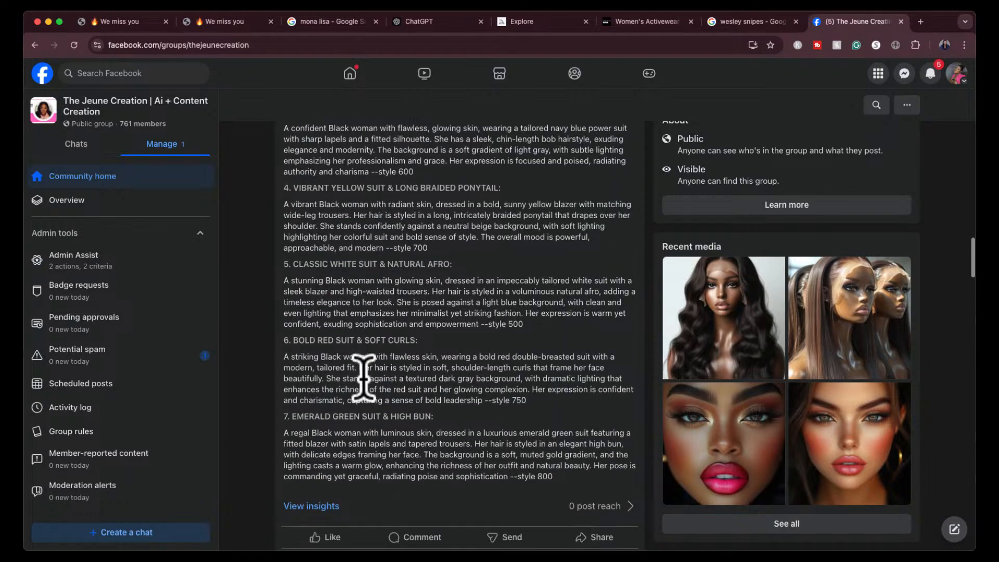
scroll(363, 376, down, 1)
scroll(364, 376, up, 10)
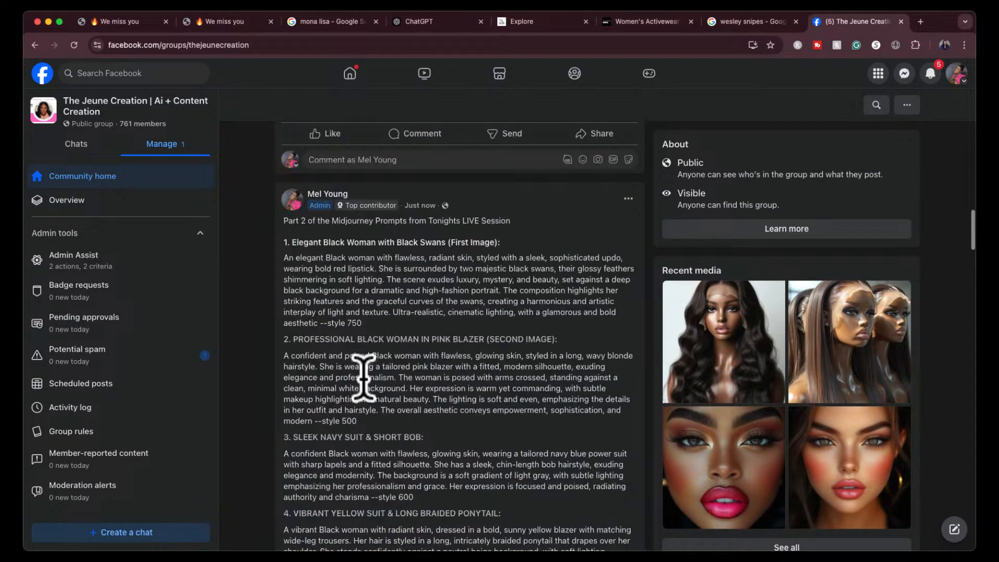
scroll(363, 375, up, 2)
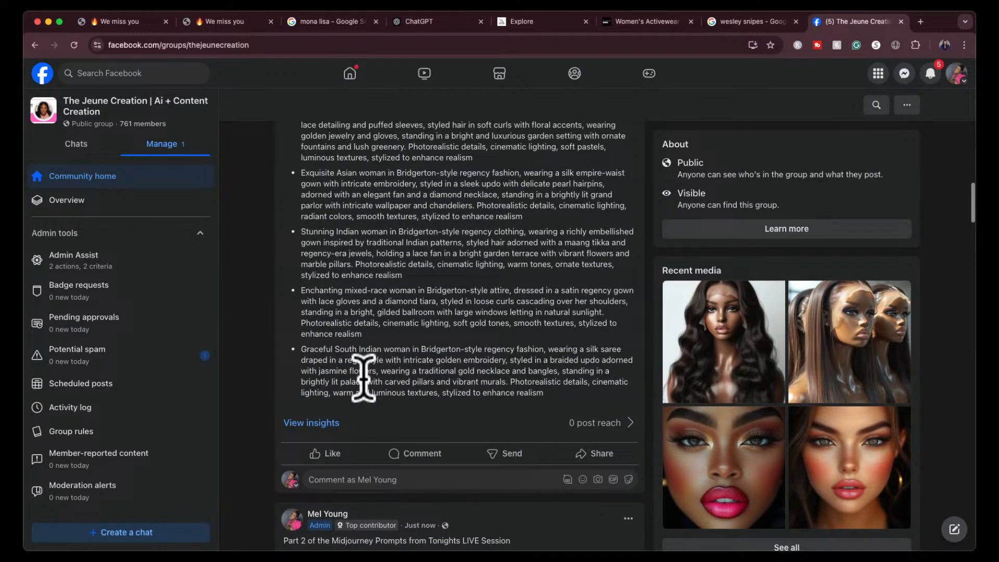
scroll(363, 376, up, 7)
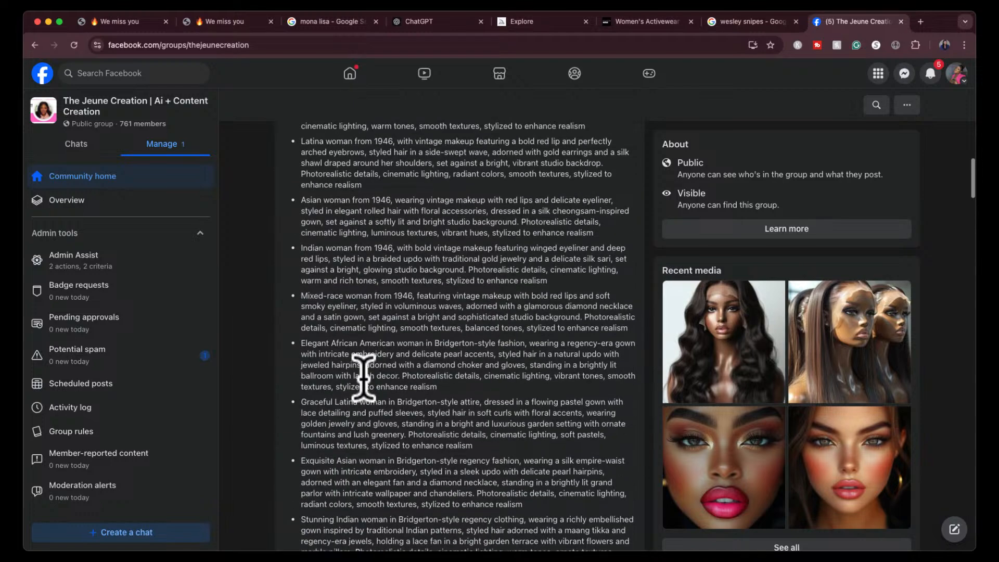
- Examine the prompts in the Part 3 post and the outfit prompts in the Part 4 post above it
scroll(363, 376, up, 3)
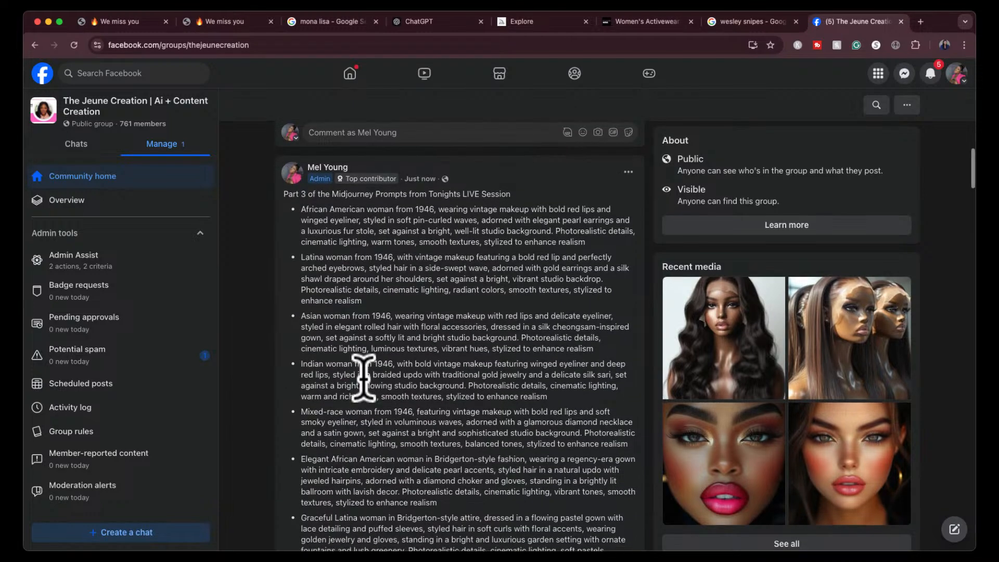
scroll(363, 376, down, 3)
scroll(363, 375, up, 7)
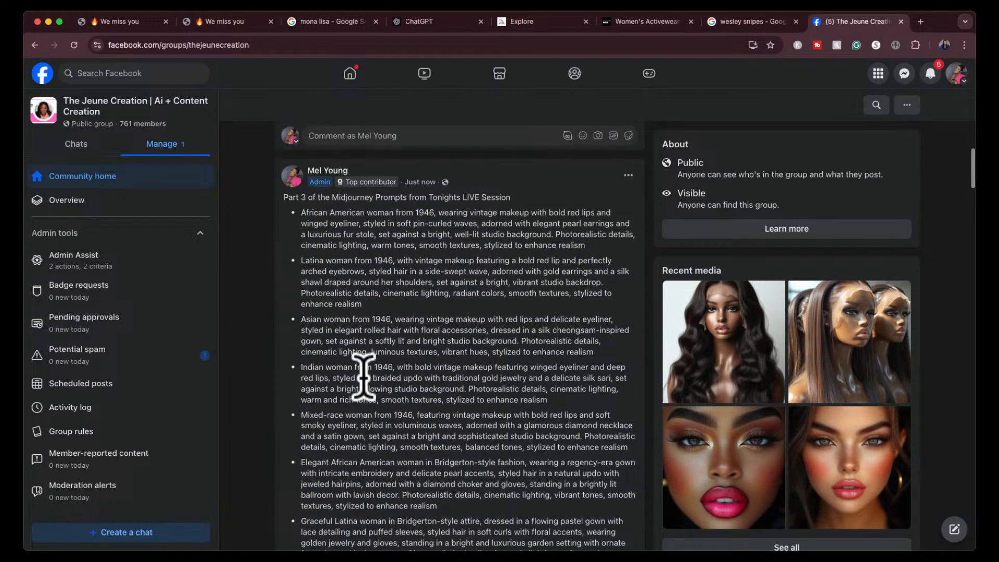
scroll(363, 376, up, 1)
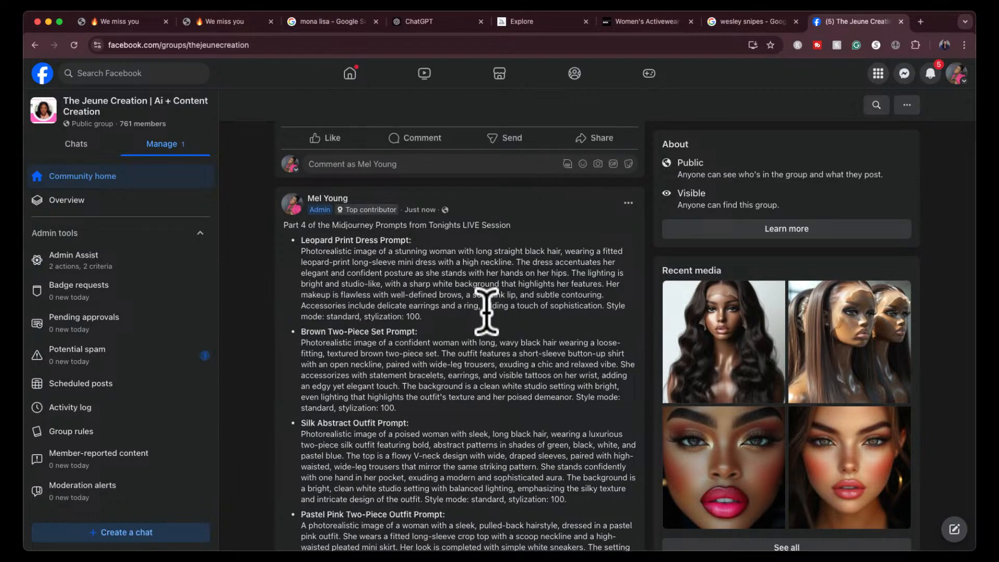
scroll(475, 344, down, 3)
scroll(475, 344, up, 5)
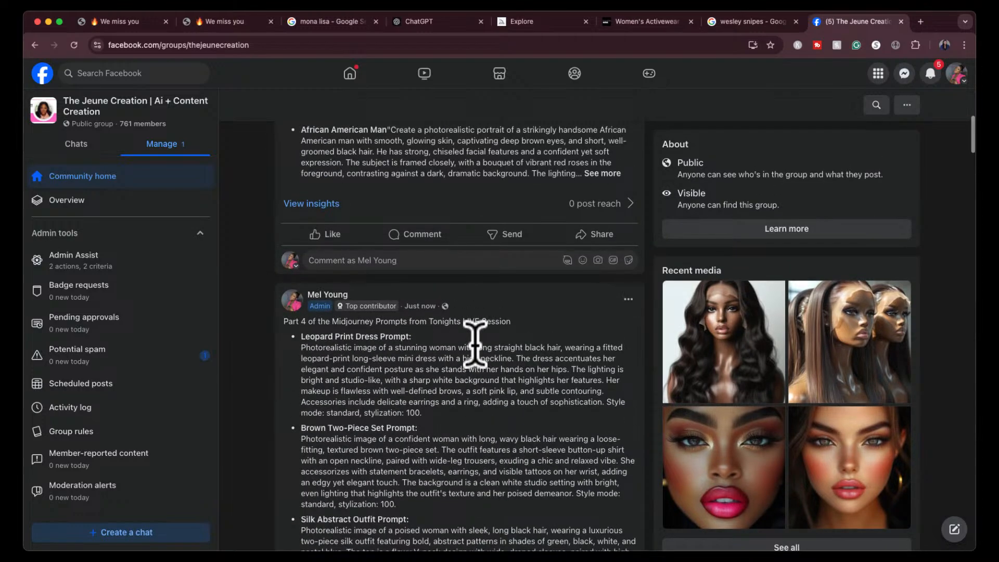
- Expand the full text of the Final Part post and examine its four prompts from African American Man through Indian Man
scroll(475, 344, up, 3)
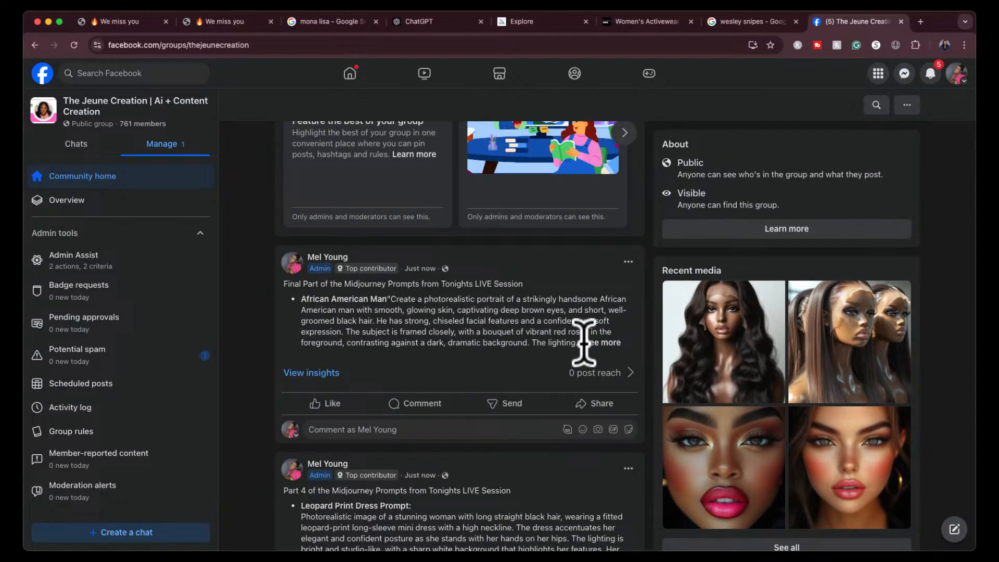
click(600, 342)
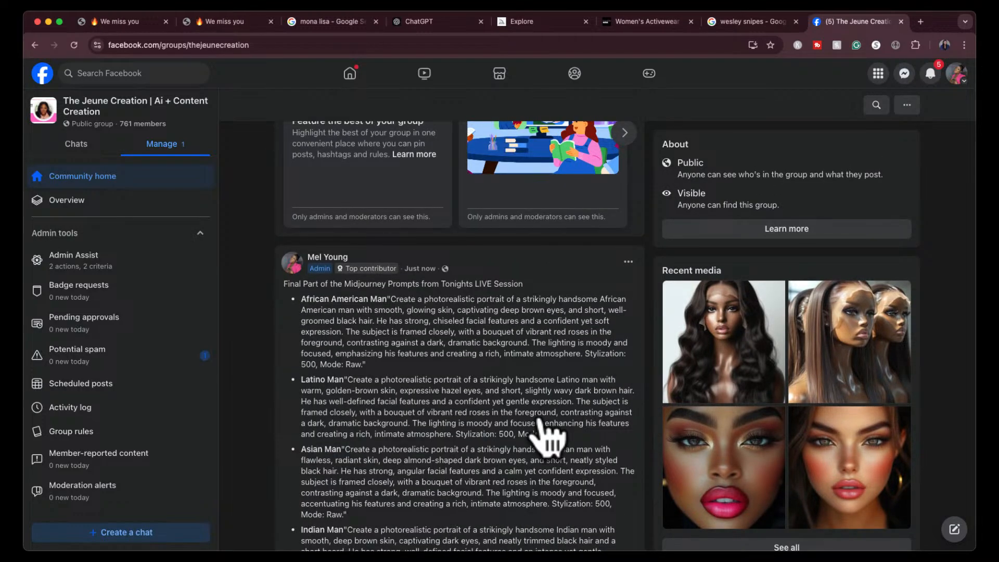
scroll(544, 427, down, 4)
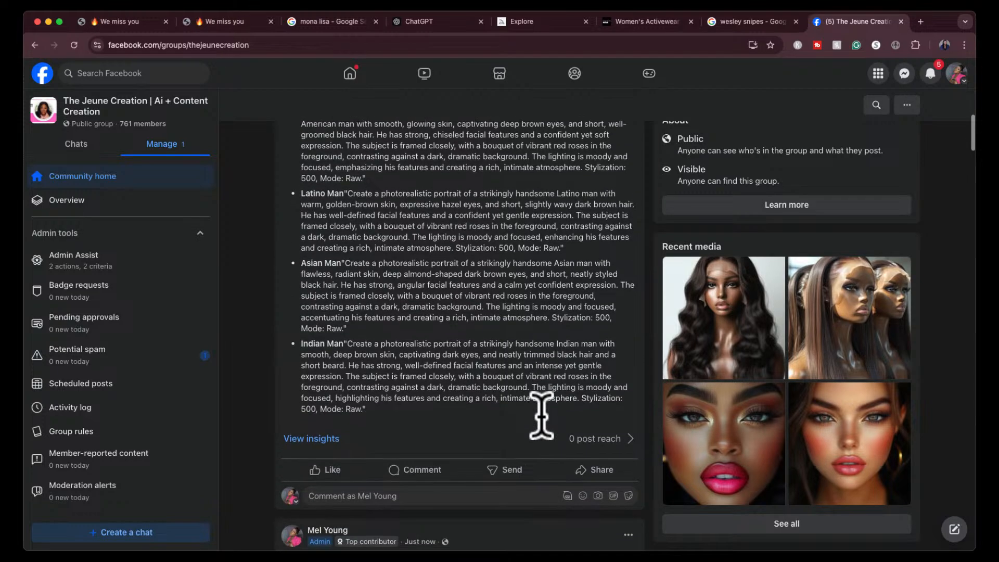
scroll(541, 411, down, 1)
scroll(542, 408, up, 3)
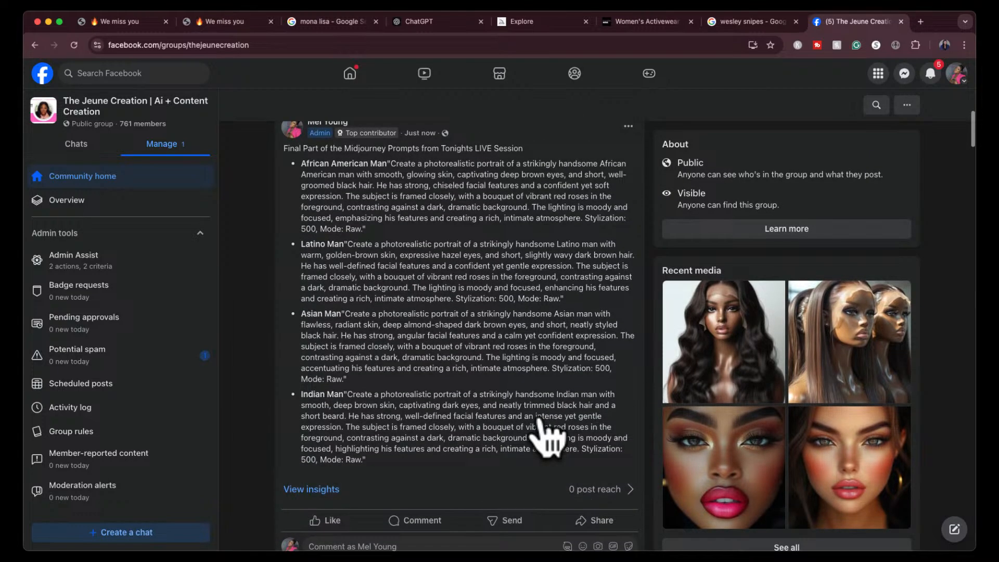
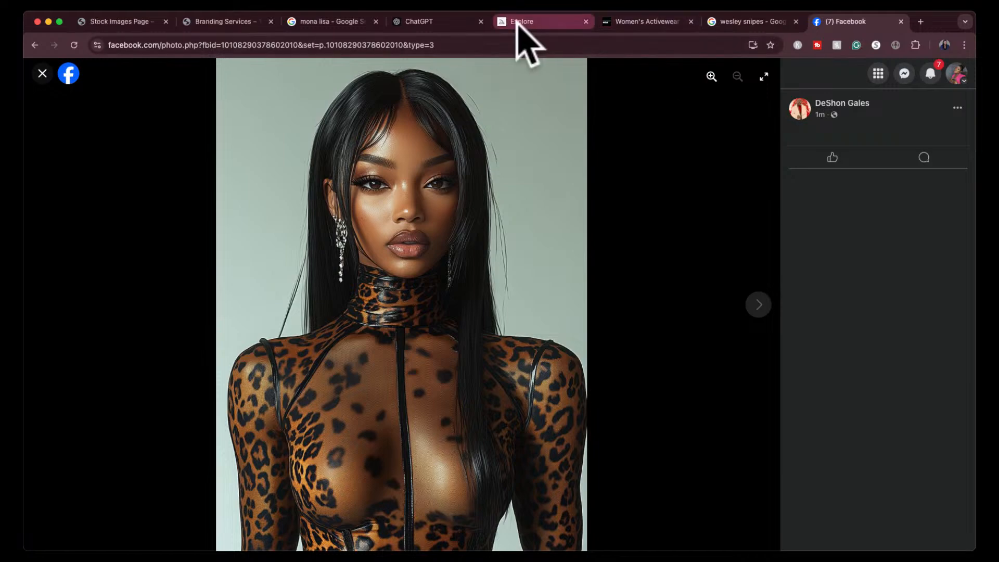
- Switch to Midjourney's creations and open the braided-ponytail woman in the red bodysuit with two chest hearts in the editor
click(437, 21)
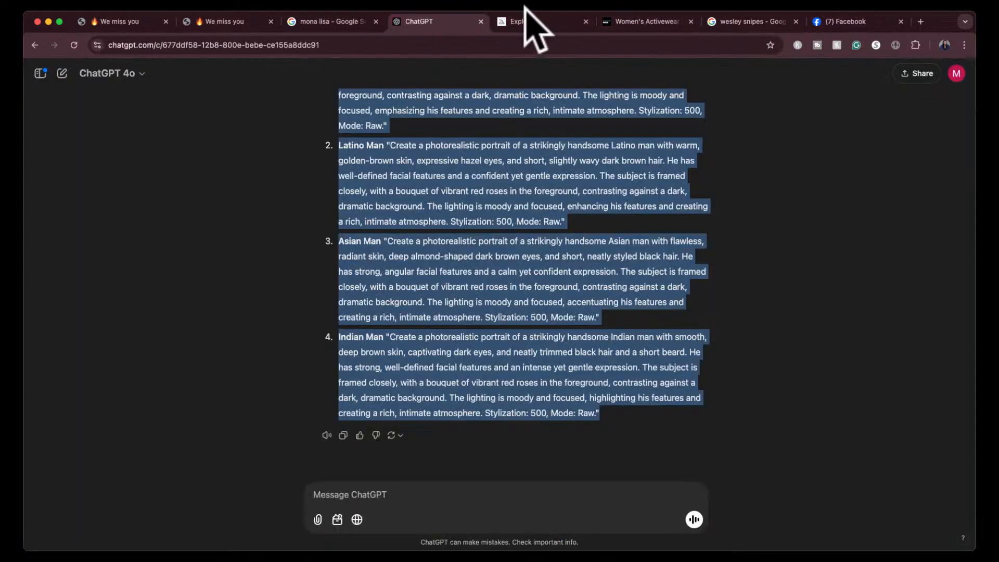
key(ctrl+Tab)
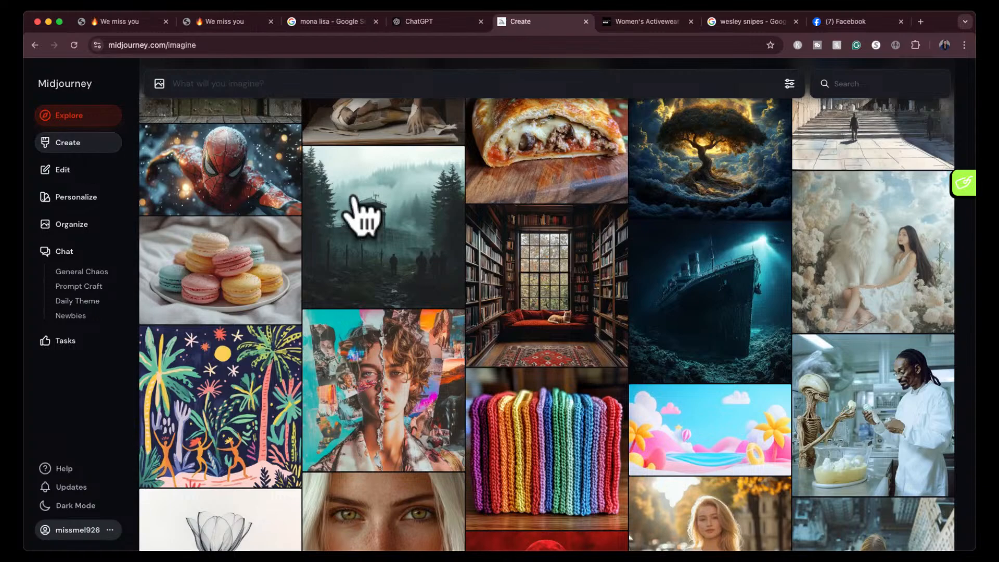
scroll(526, 353, down, 10)
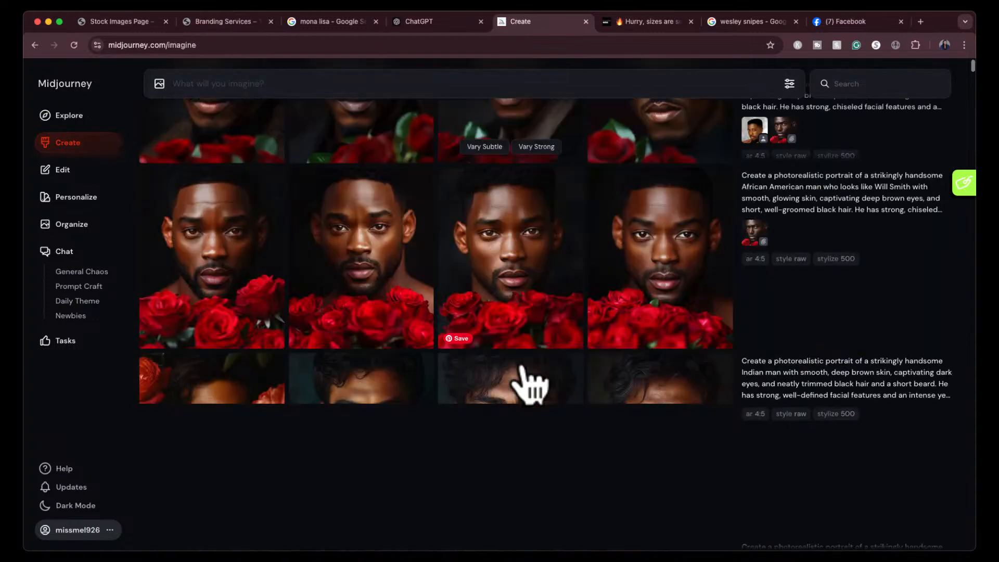
scroll(522, 368, down, 8)
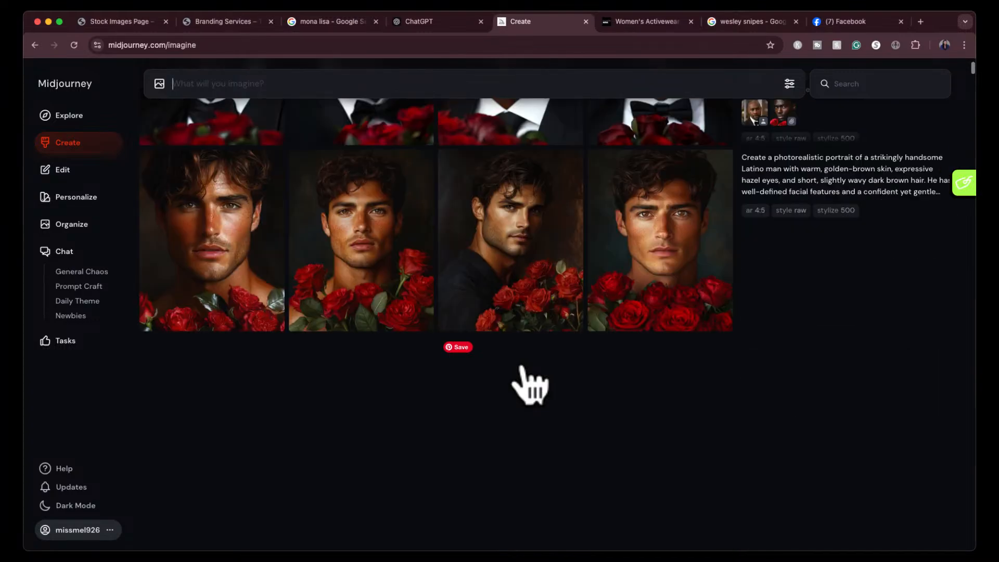
scroll(528, 382, down, 10)
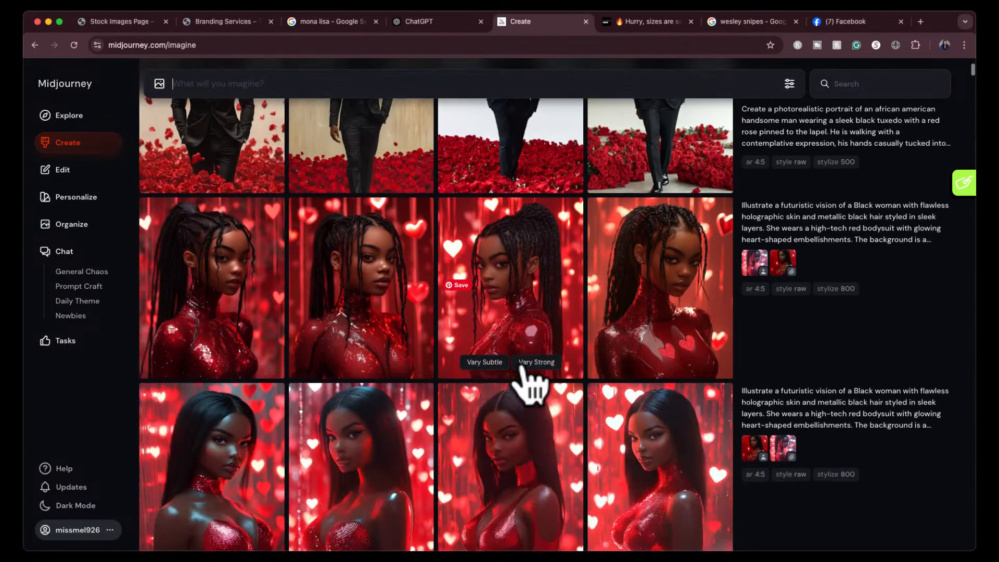
scroll(528, 383, down, 2)
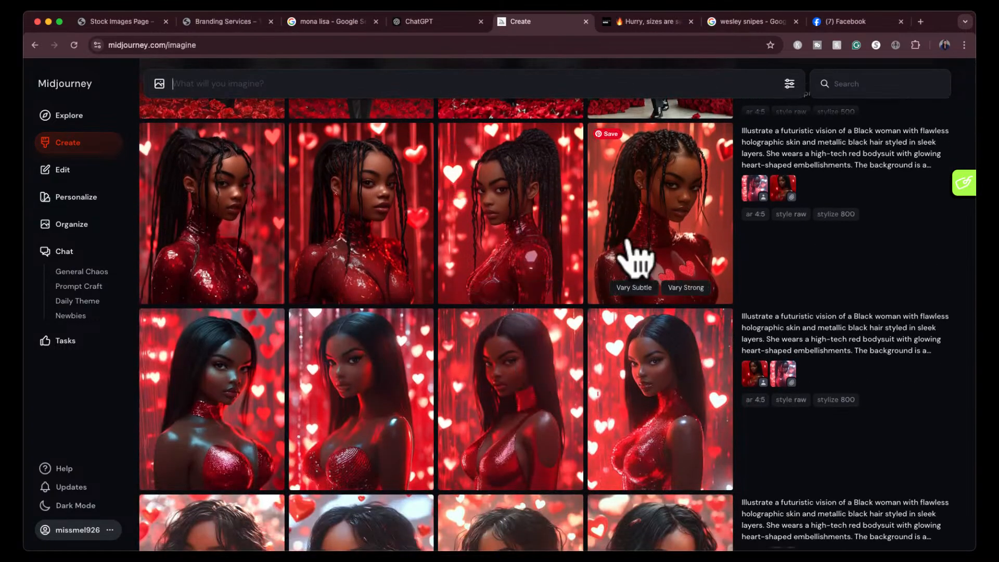
click(636, 257)
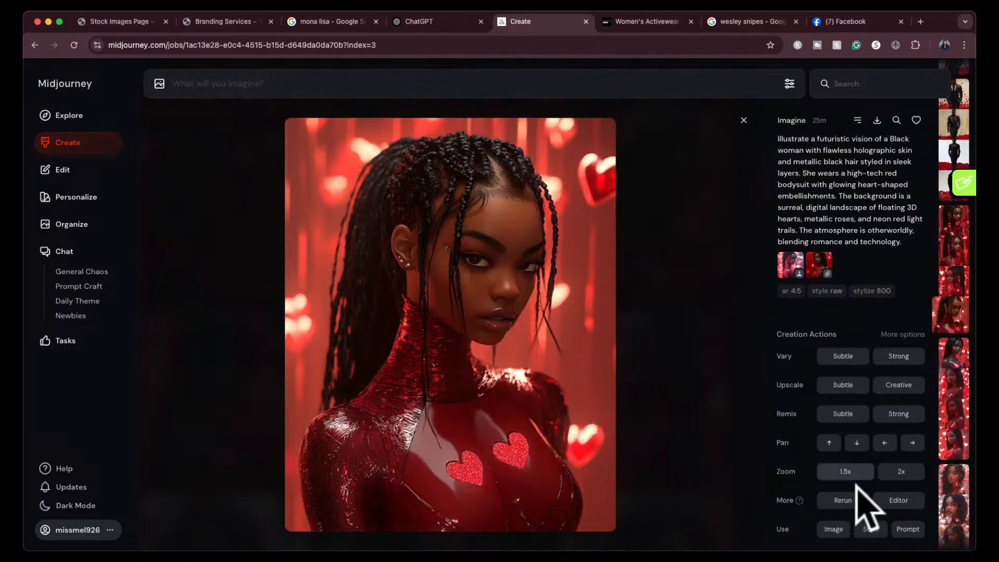
click(897, 500)
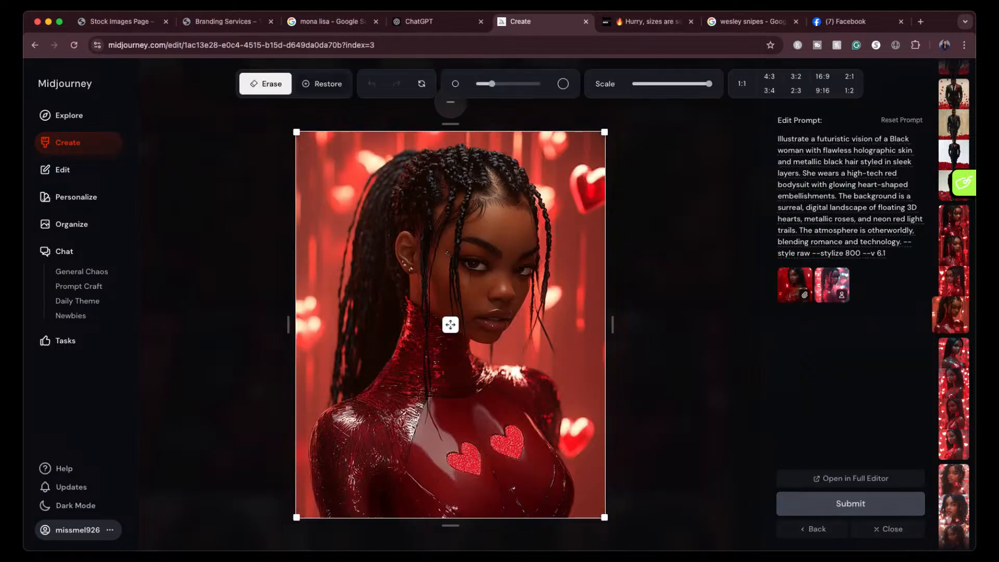
- Erase the stray braid ends beside the woman's chin with a smaller brush, submit the edit with the prompt as it is, and close the editor
drag(492, 83, 479, 84)
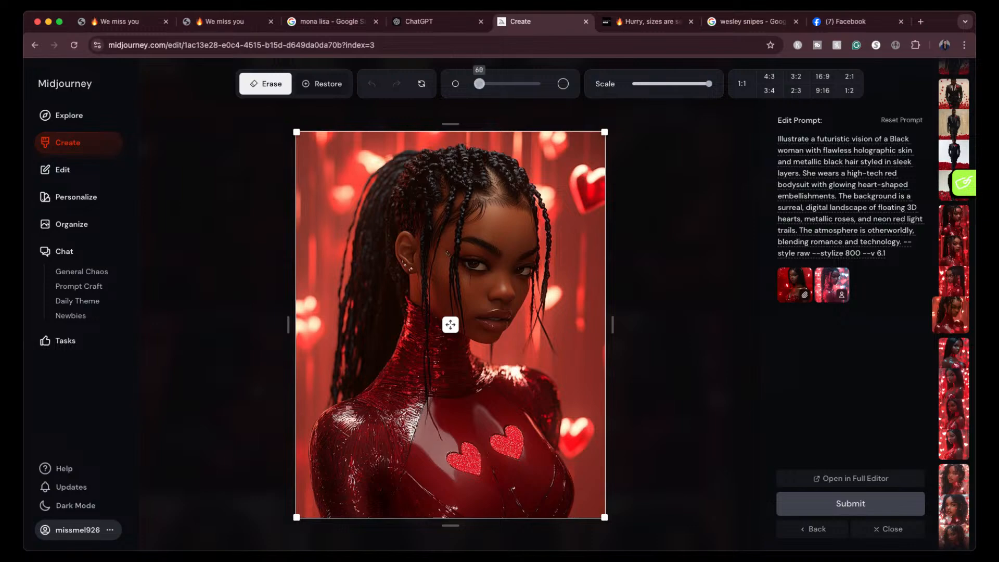
mouse_move(555, 355)
mouse_down()
mouse_move(535, 346)
mouse_move(528, 312)
mouse_move(528, 349)
mouse_up()
click(796, 504)
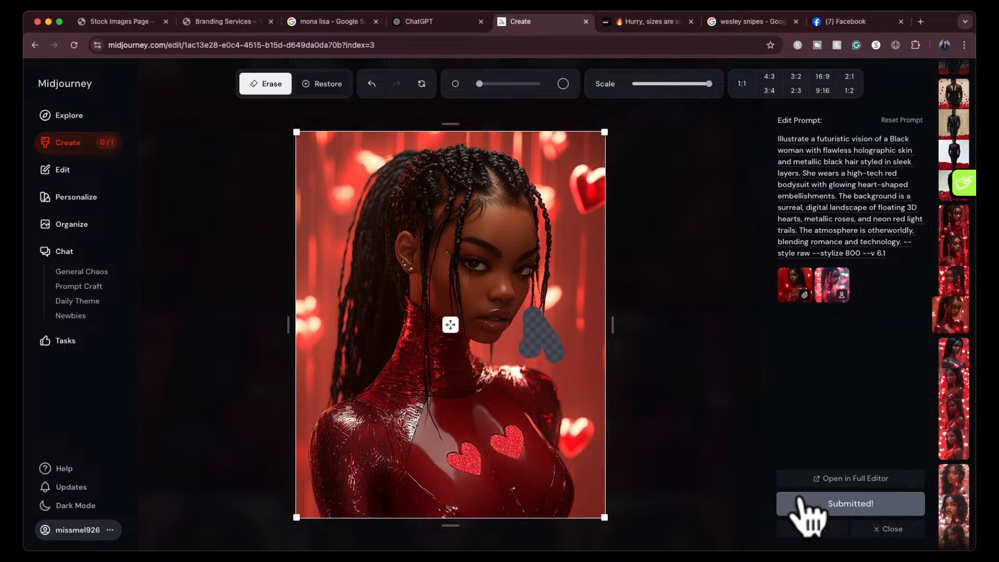
click(885, 529)
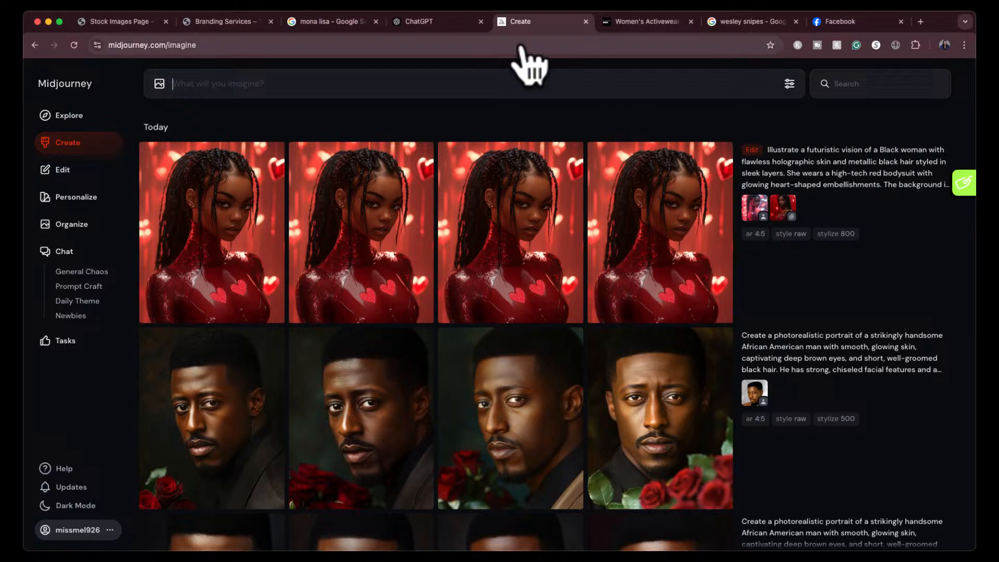
- Return to the Facebook group feed by closing the leopard-print photo and the Part 4 post
click(862, 23)
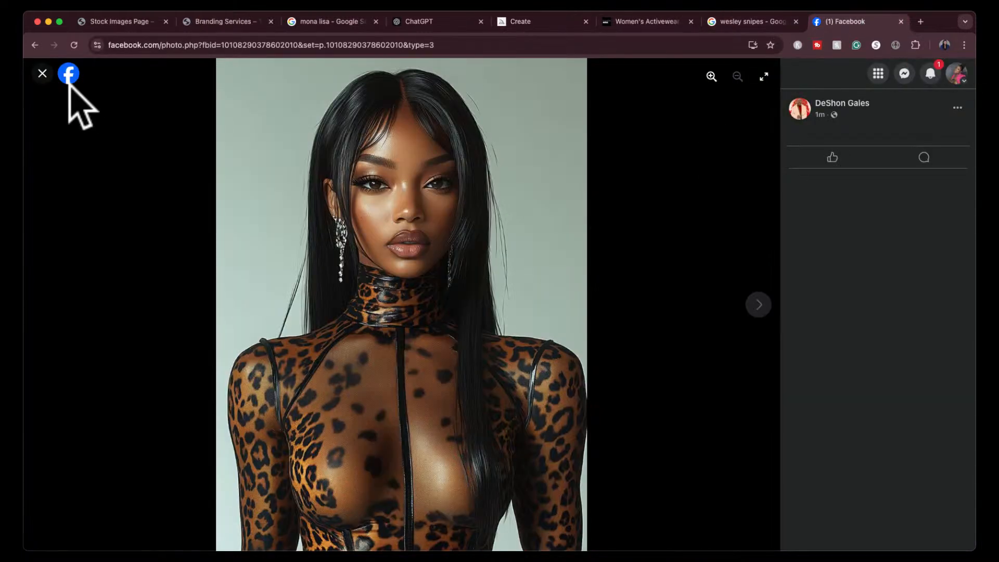
click(43, 73)
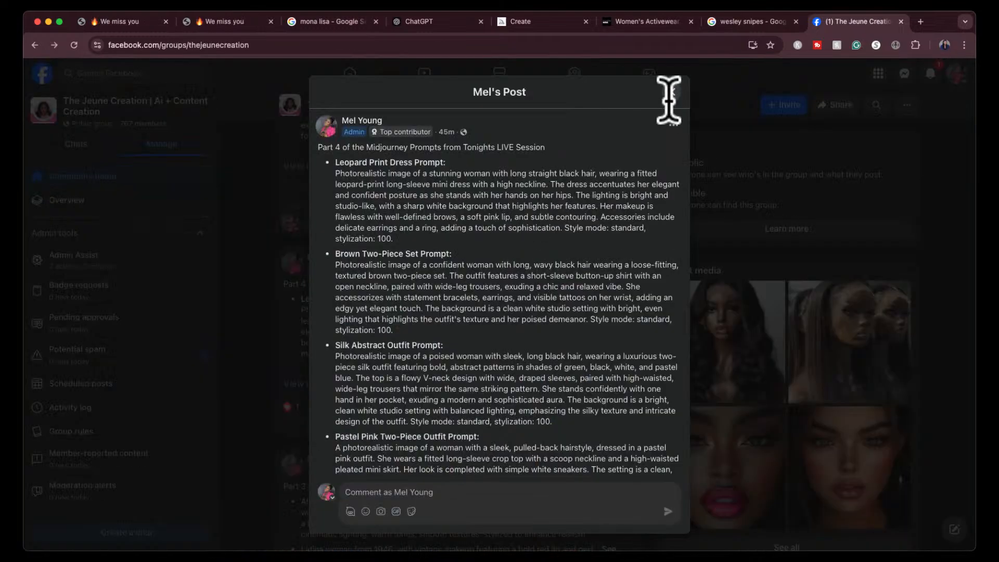
click(671, 93)
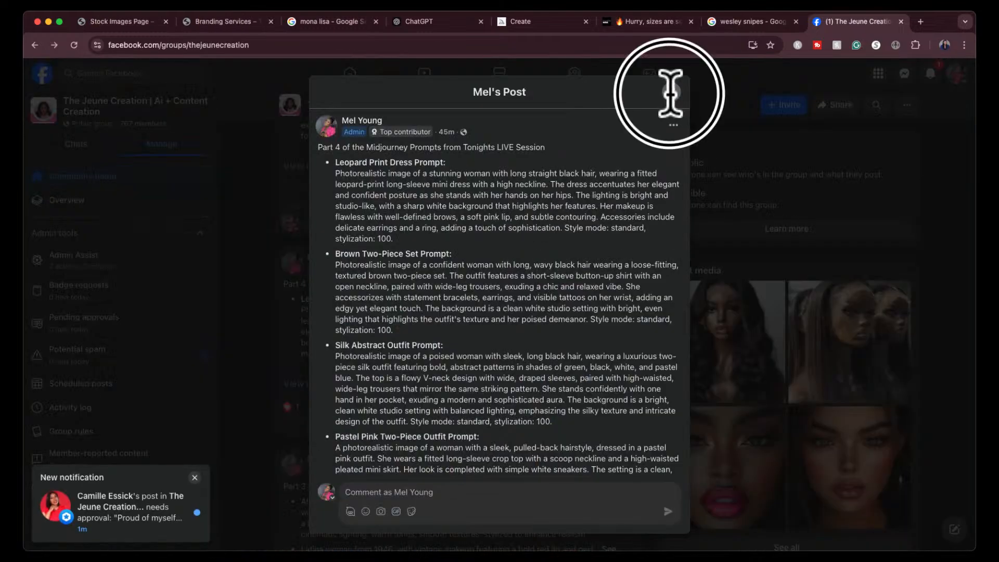
scroll(495, 409, up, 1)
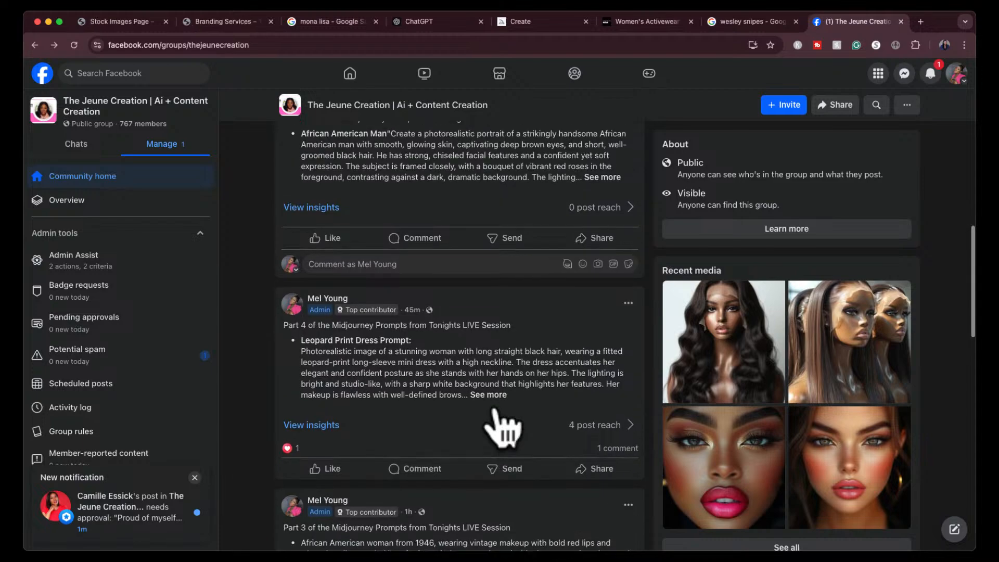
scroll(499, 424, up, 3)
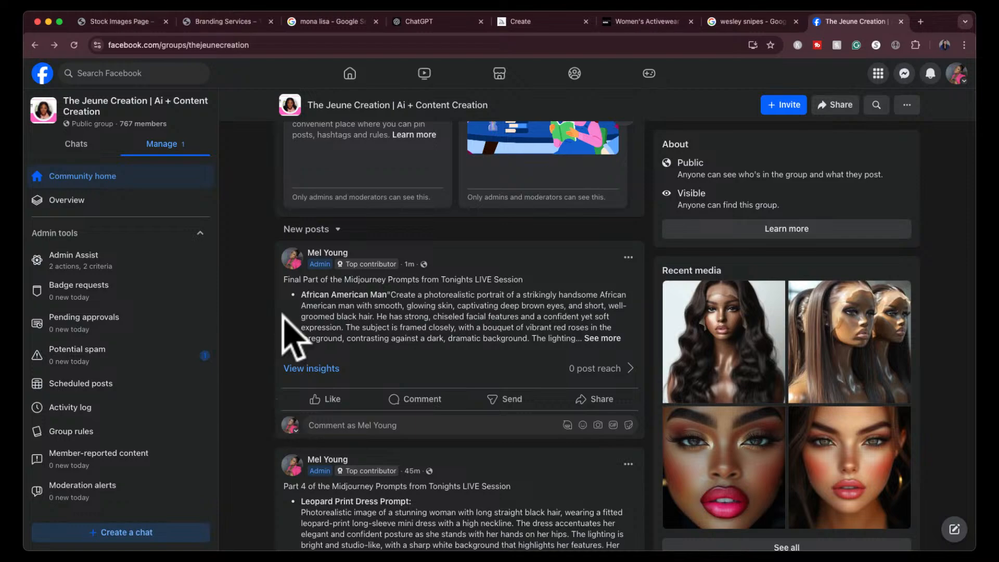
- Reload the group feed and examine the newest member post with the portrait of the woman in the red gown
click(74, 45)
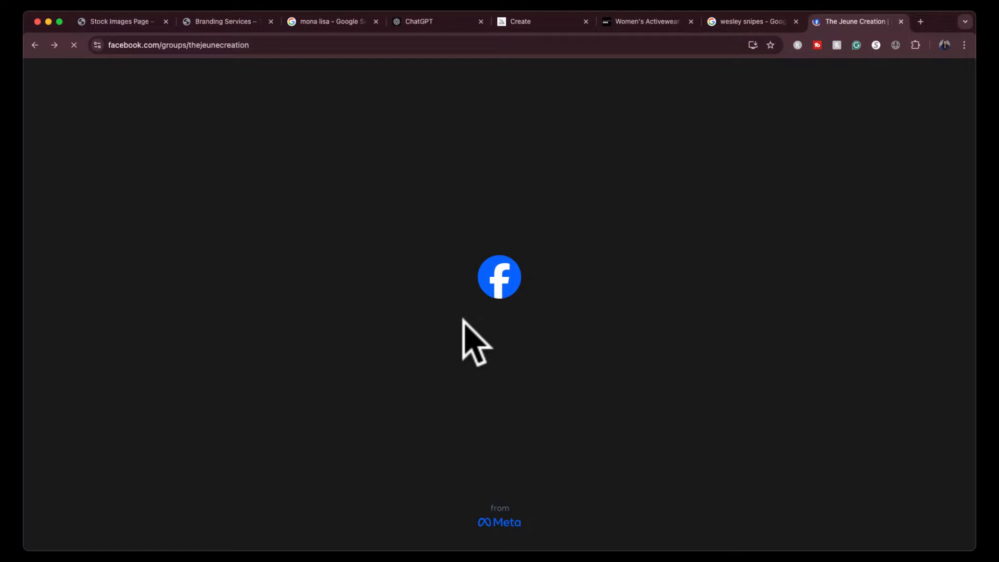
scroll(507, 411, down, 10)
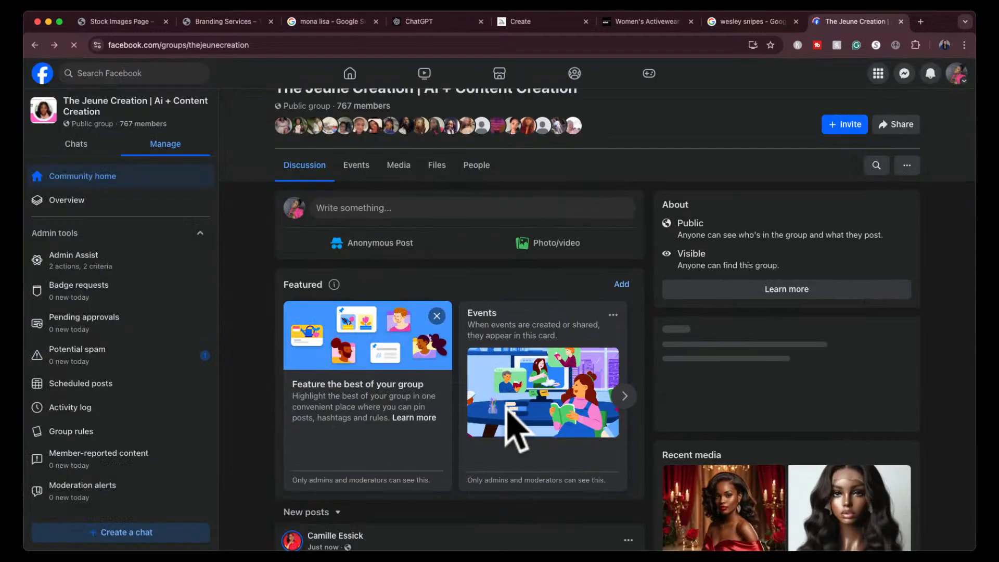
scroll(512, 432, down, 3)
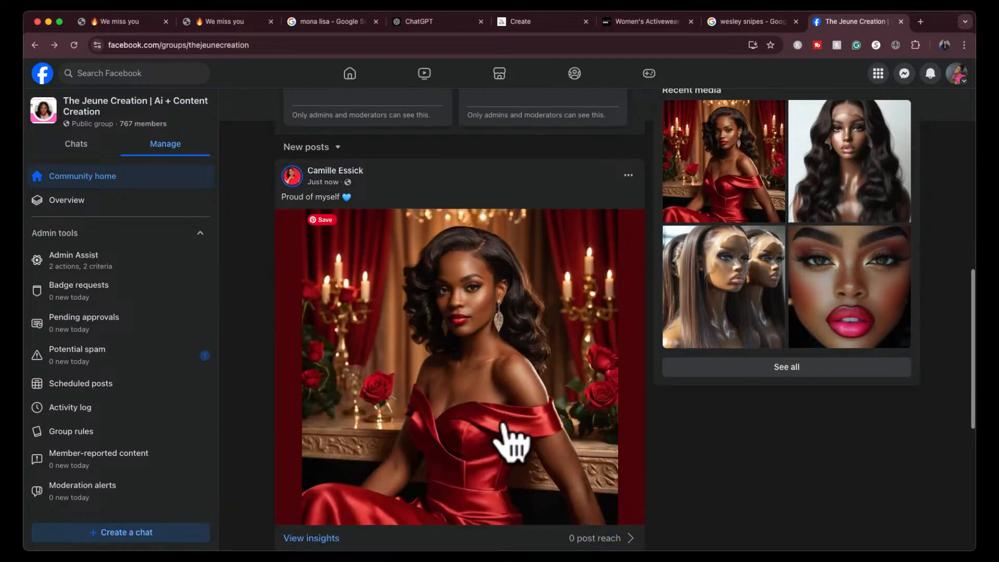
scroll(446, 368, up, 7)
scroll(439, 357, down, 4)
scroll(430, 343, down, 5)
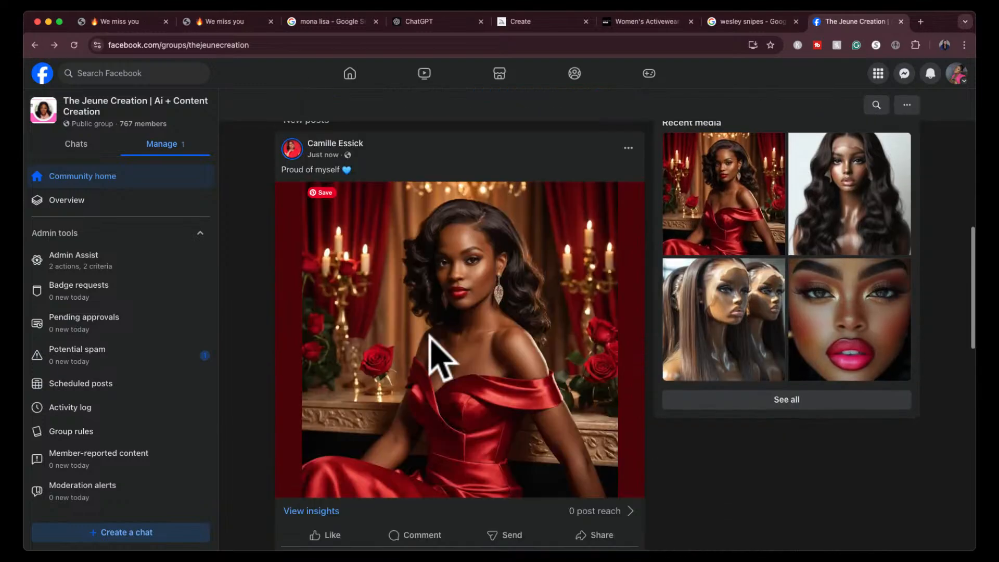
scroll(430, 344, up, 2)
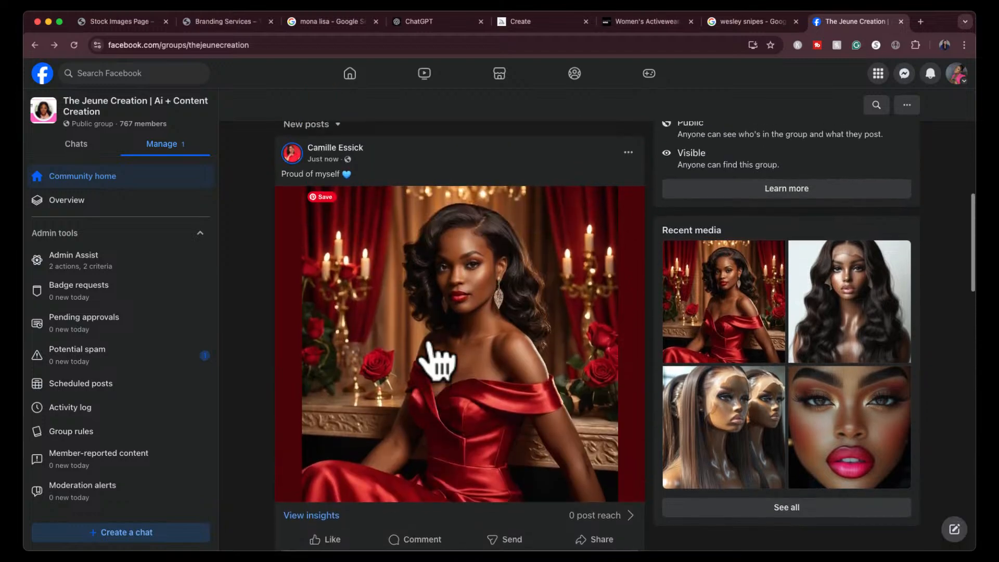
scroll(437, 358, down, 1)
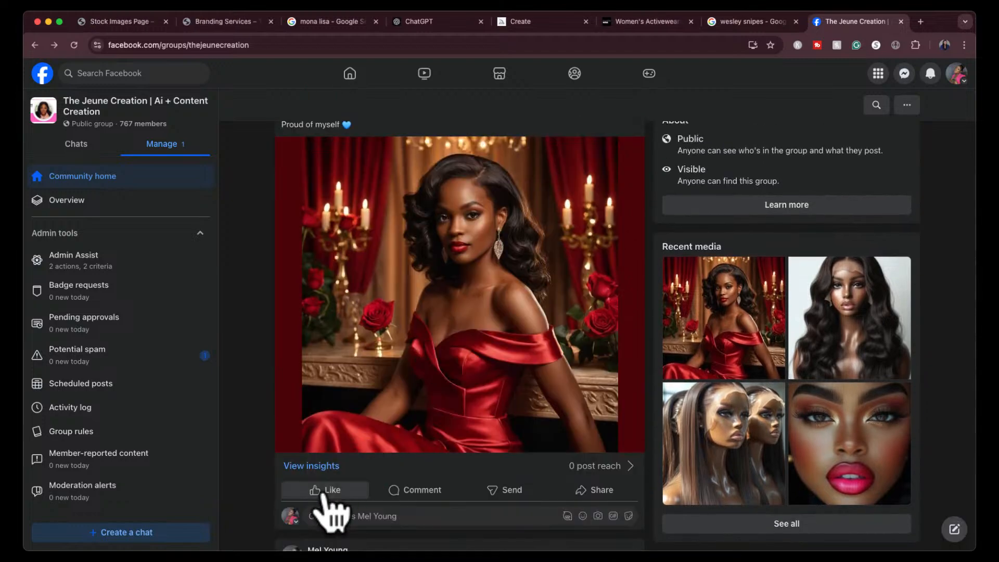
- React with Love to the red-gown portrait post and publish the comment "this looks absolutely amazing!!" on it
mouse_move(323, 493)
click(320, 467)
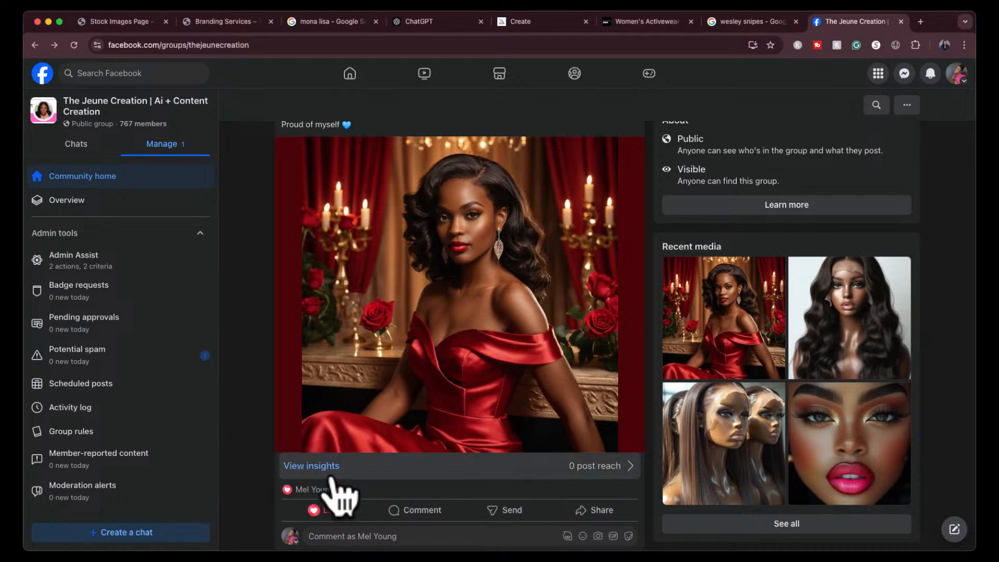
scroll(385, 467, down, 1)
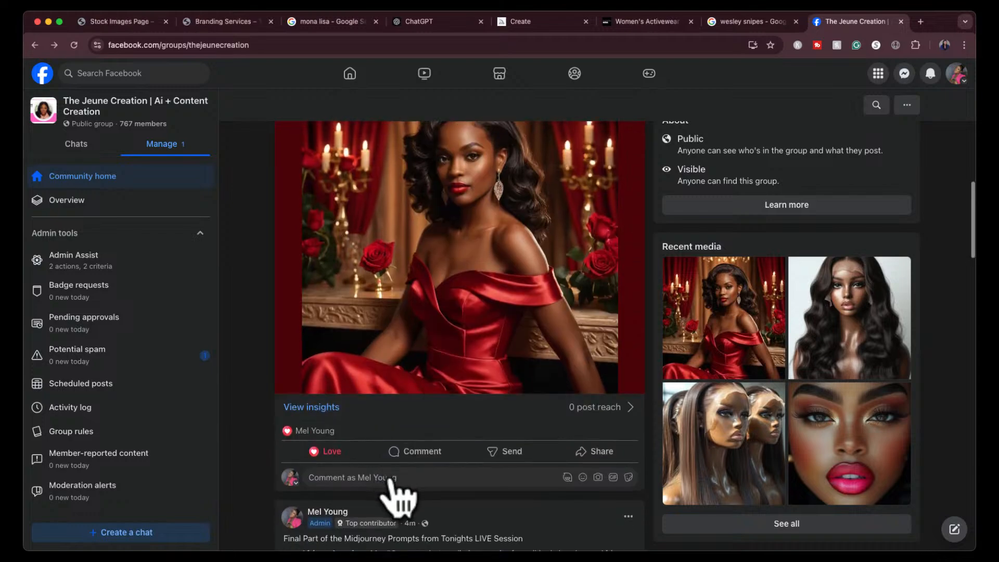
click(392, 475)
text(this lo)
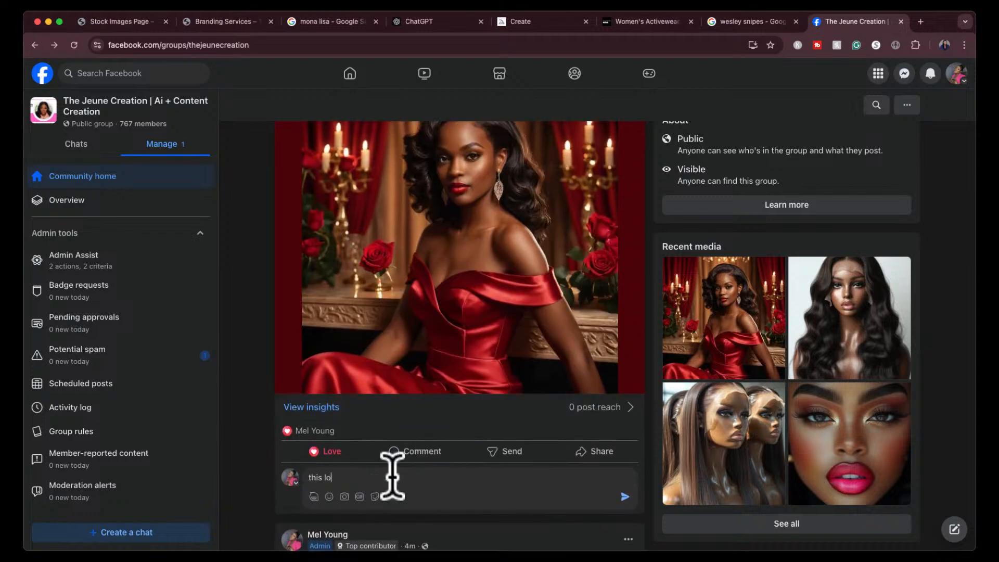
text(oks absolutely amazing!!)
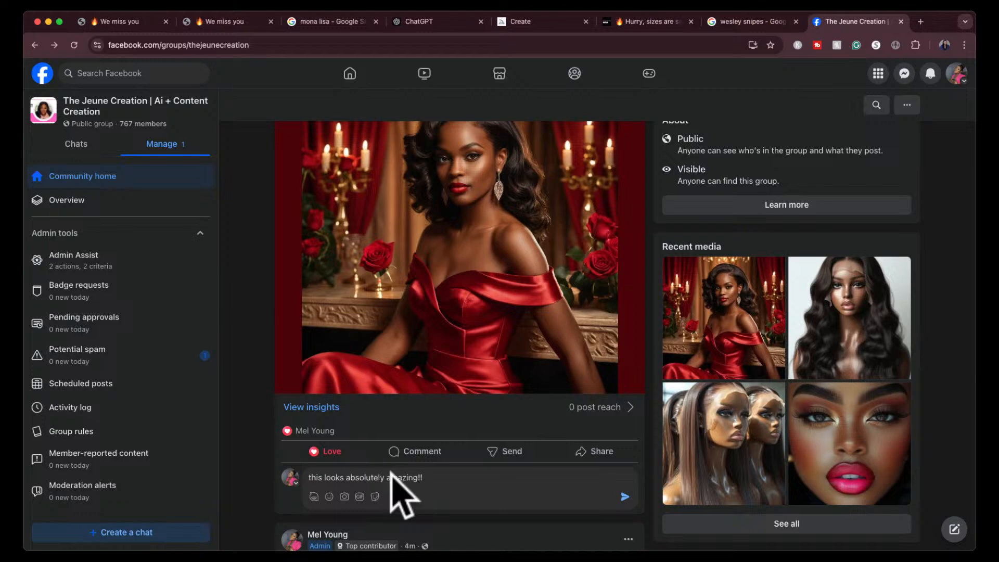
key(Return)
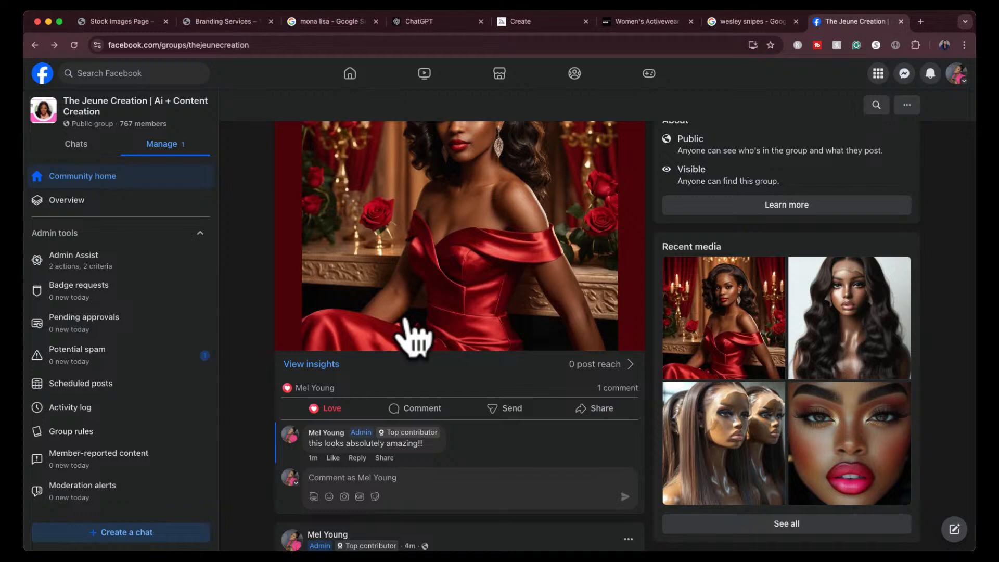
- Review the red-gown post with its comment and the Final Part post below it, and dismiss the new notification
scroll(413, 338, up, 3)
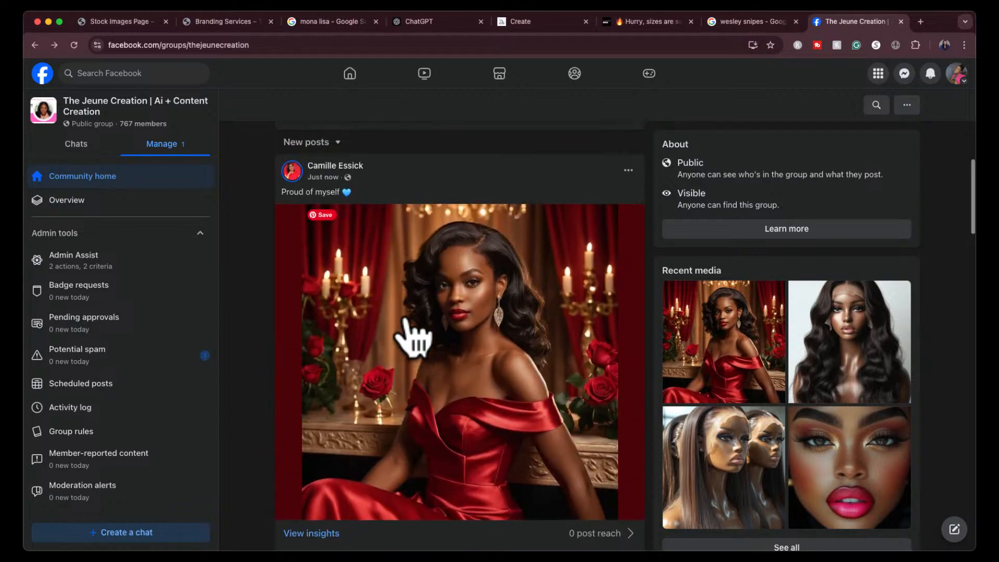
scroll(414, 338, down, 2)
scroll(414, 339, down, 10)
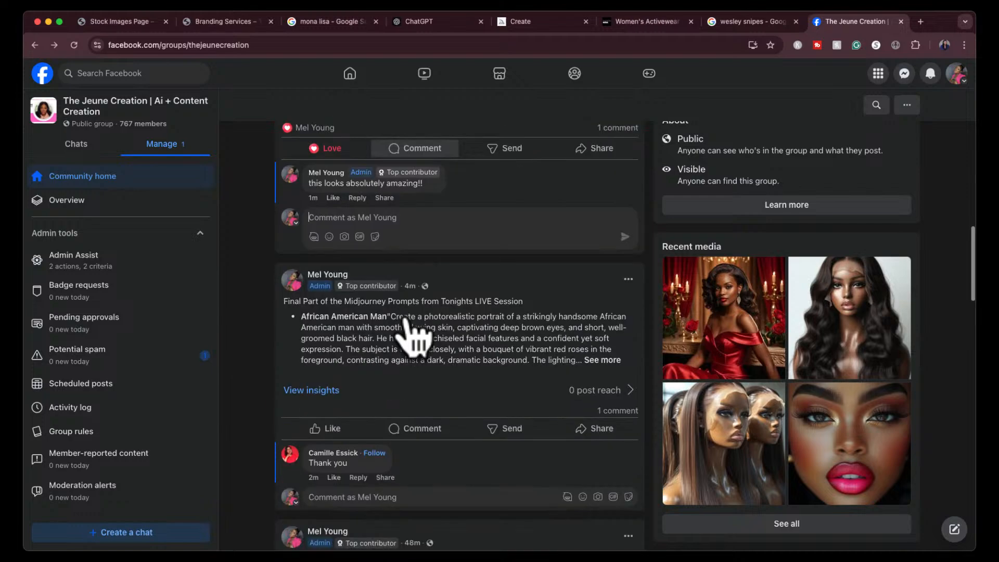
scroll(413, 338, up, 8)
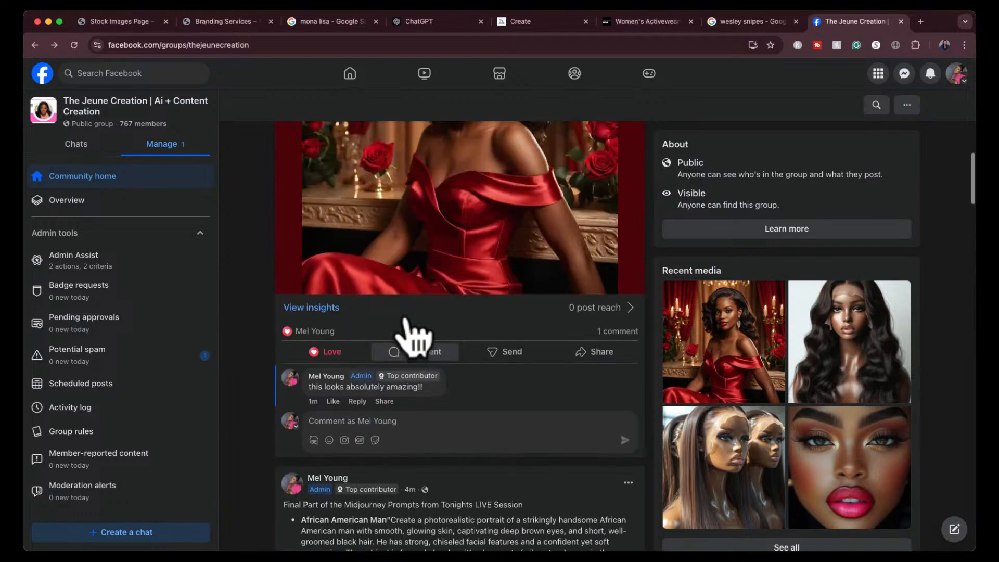
scroll(499, 312, up, 6)
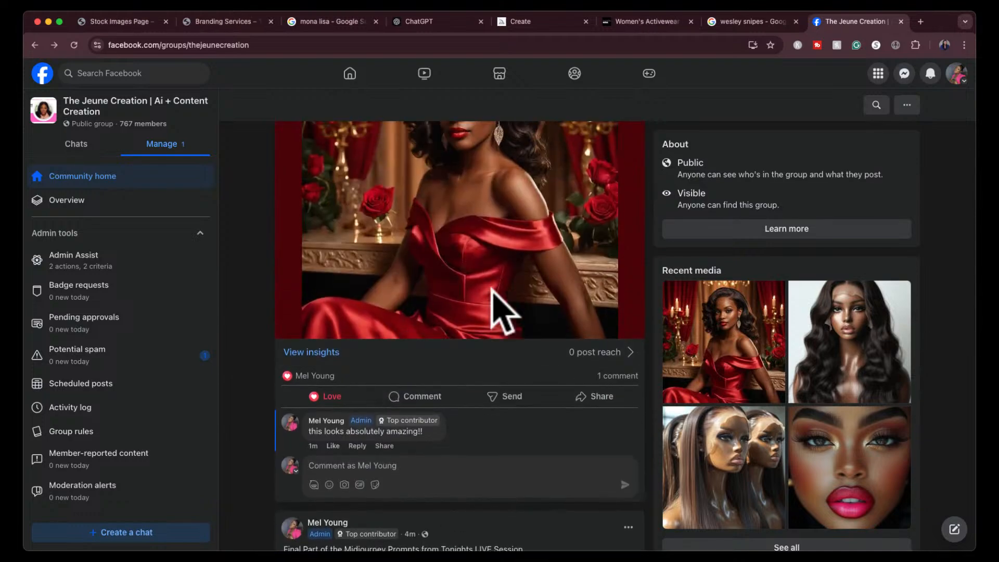
scroll(497, 312, up, 2)
scroll(458, 480, down, 3)
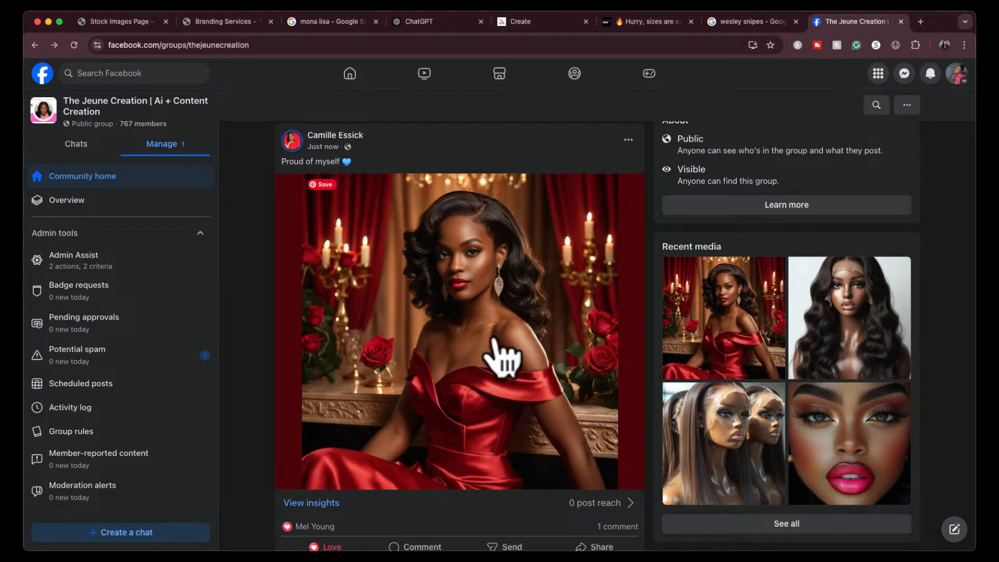
scroll(493, 339, down, 1)
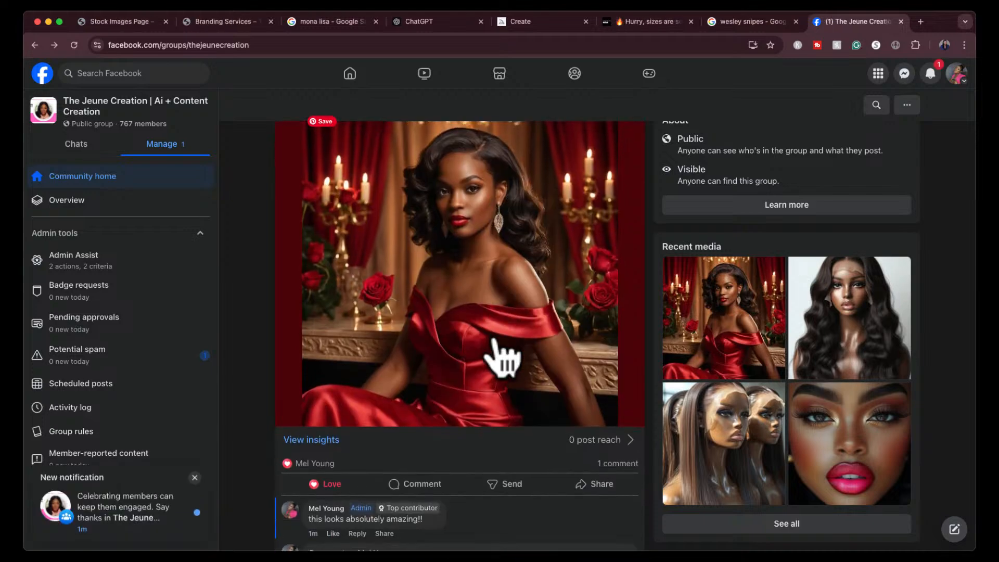
click(195, 477)
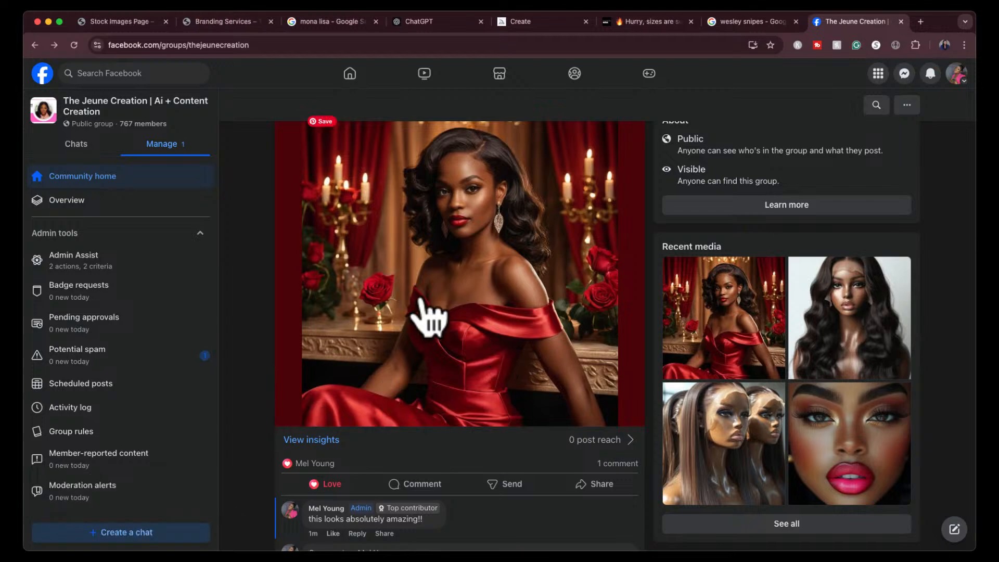